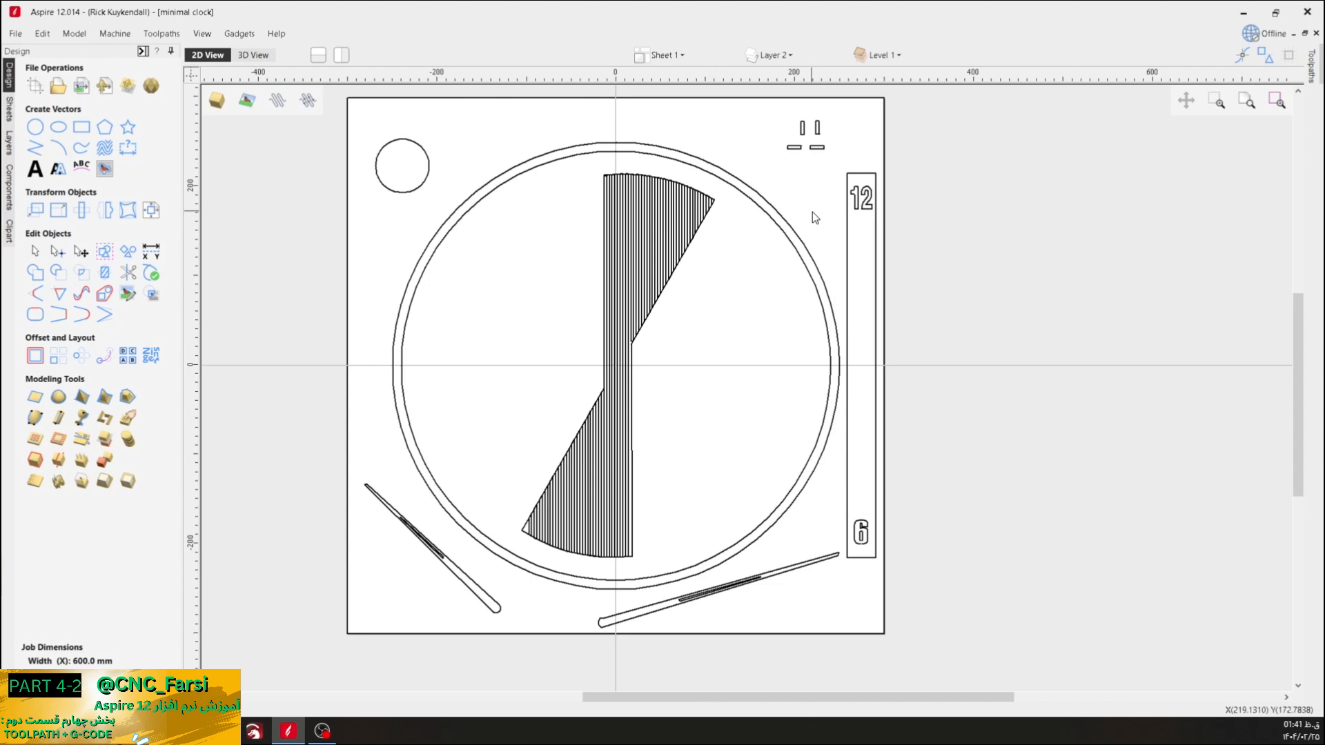
- Close the open Moulding Toolpath form and open the material setup for Sheet 1
{"action": "left_click", "coordinate": [1310, 73]}
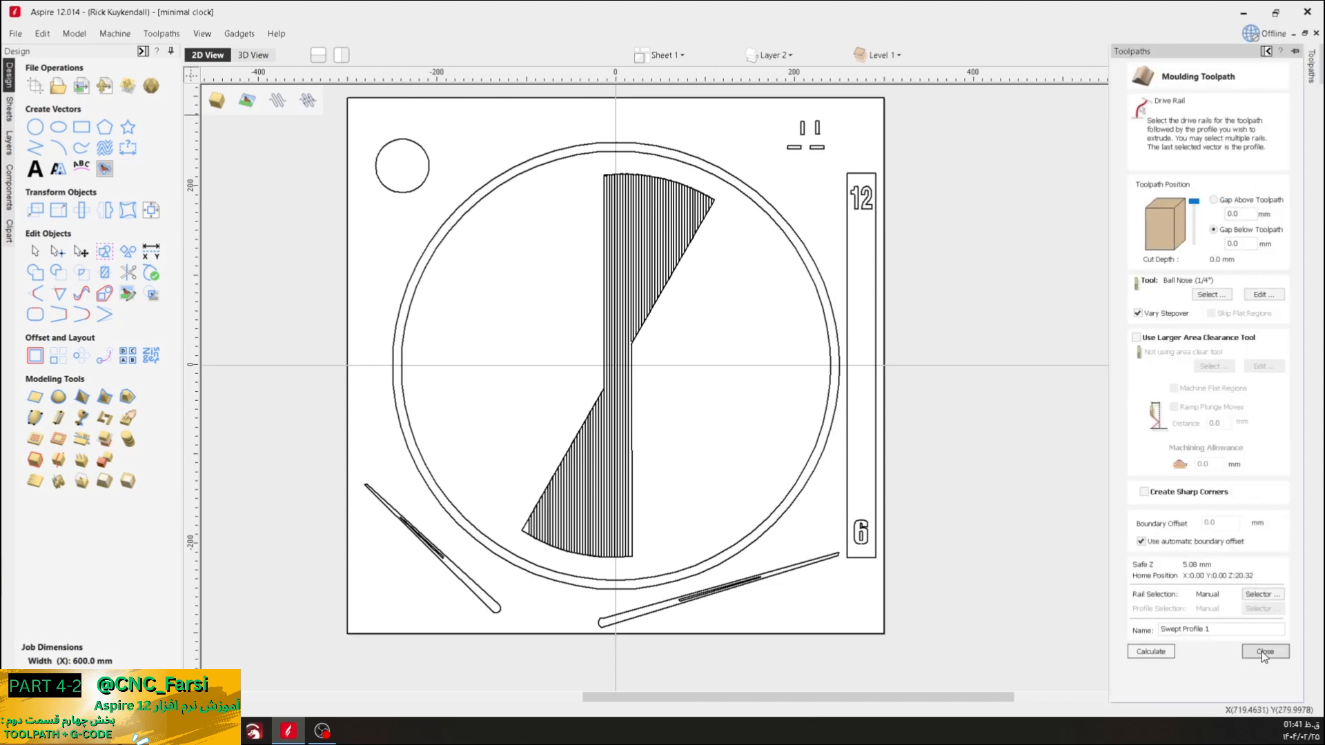
{"action": "left_click", "coordinate": [1262, 652]}
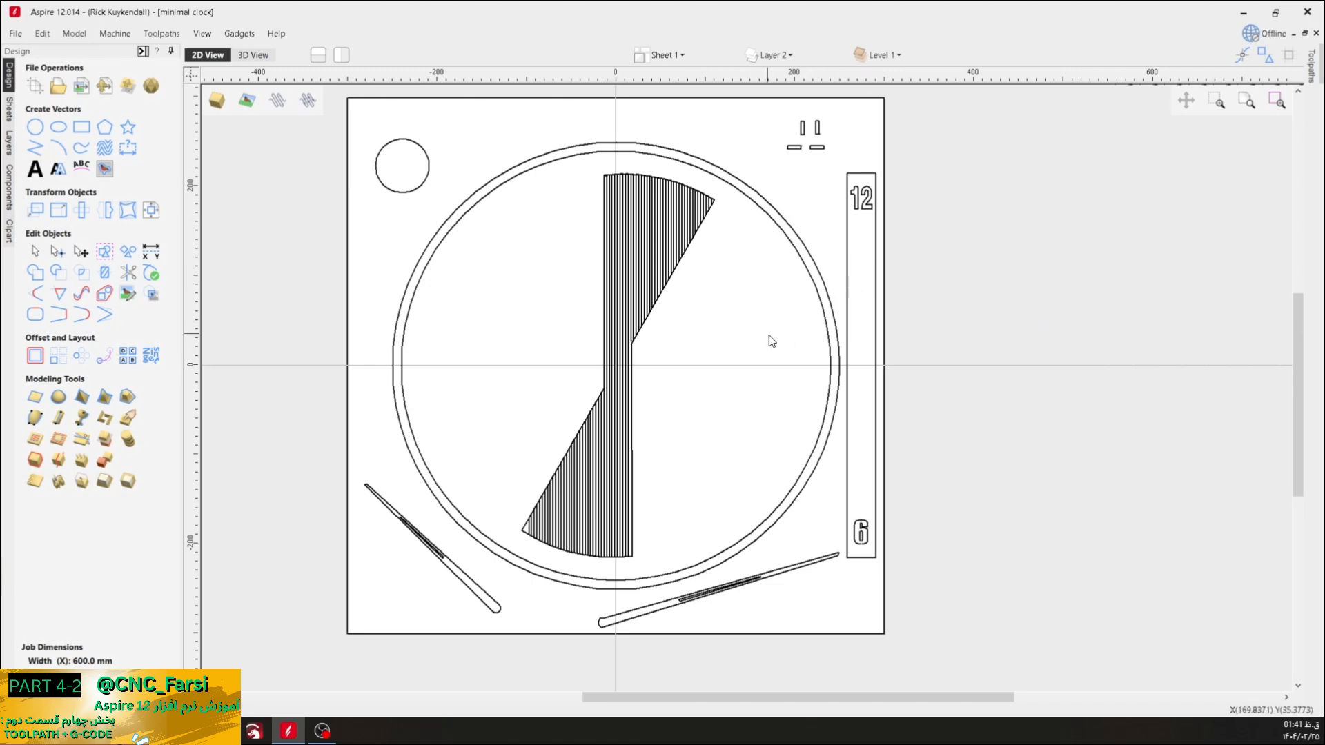
{"action": "left_click", "coordinate": [1311, 78]}
{"action": "mouse_move", "coordinate": [1311, 66]}
{"action": "left_click", "coordinate": [1311, 69]}
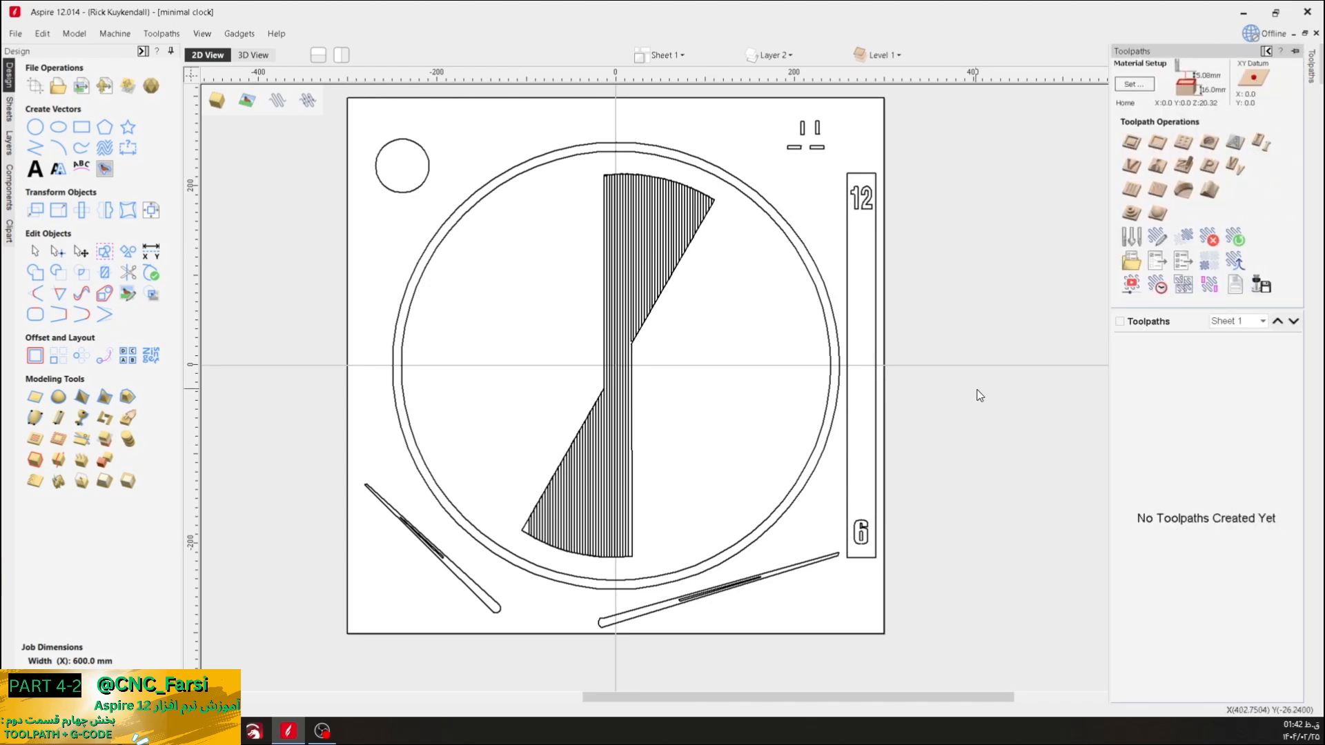
{"action": "left_click", "coordinate": [1133, 83]}
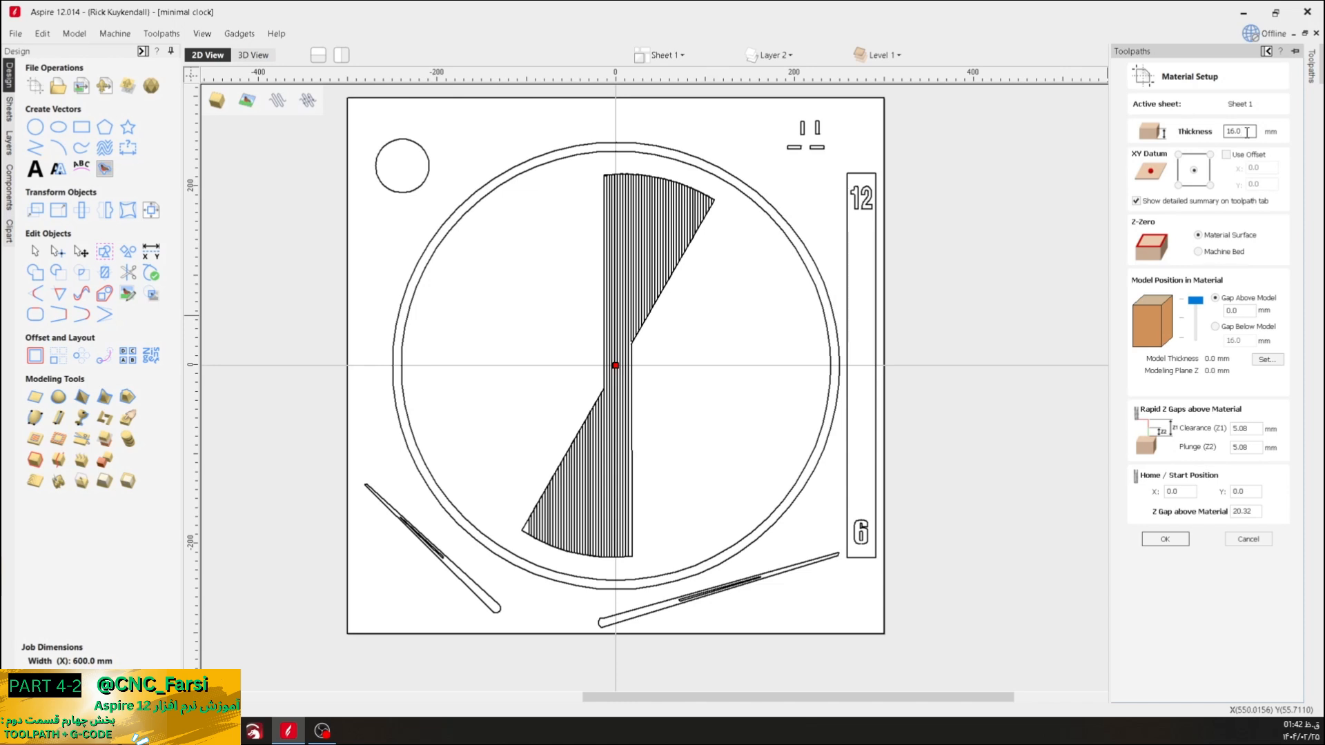
- Try to open the Job Size and Position settings
{"action": "left_click", "coordinate": [1246, 132]}
{"action": "left_click", "coordinate": [74, 33]}
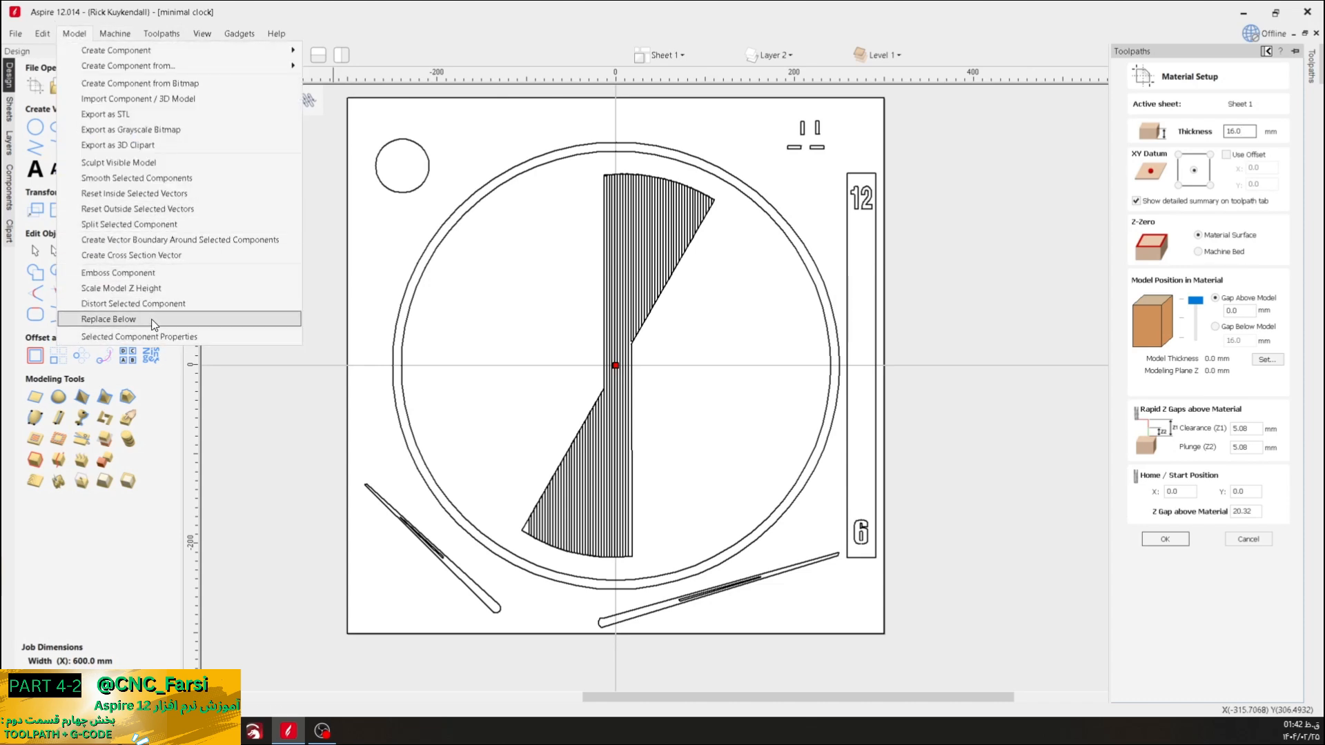
{"action": "mouse_move", "coordinate": [42, 33]}
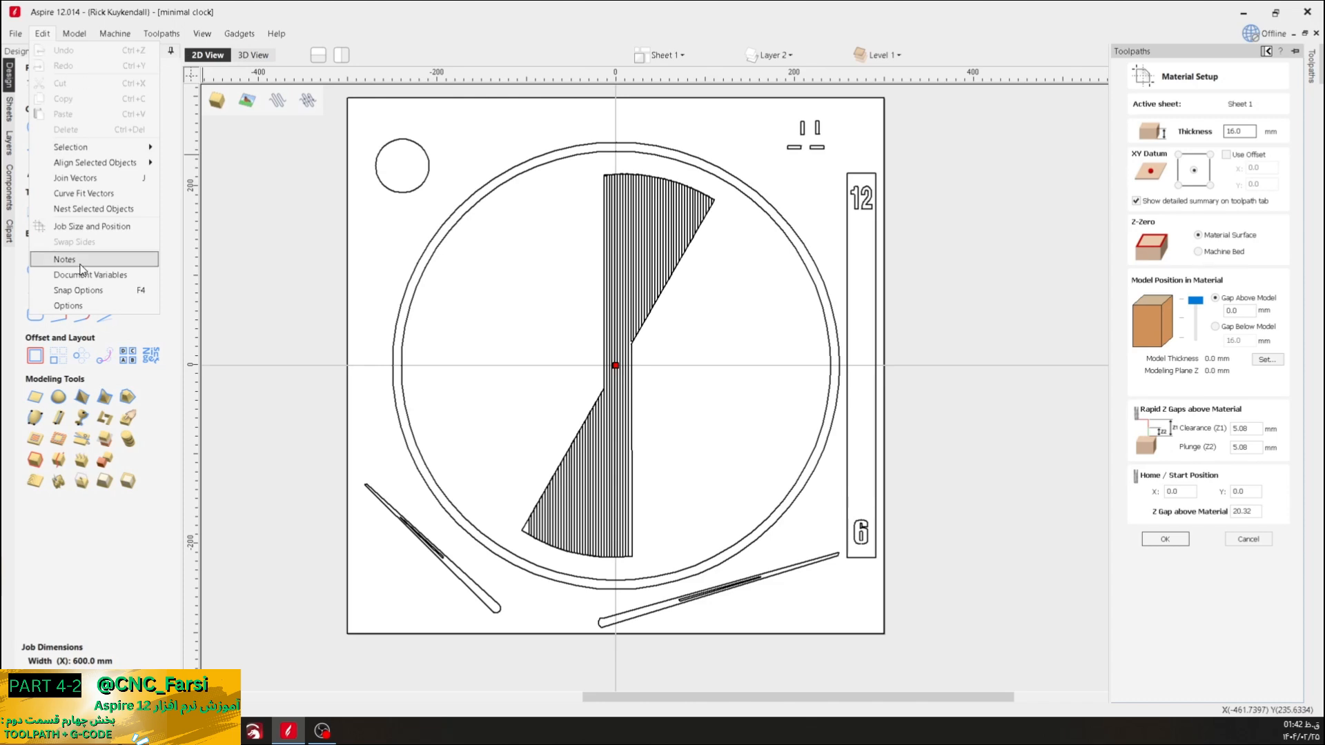
{"action": "left_click", "coordinate": [69, 227]}
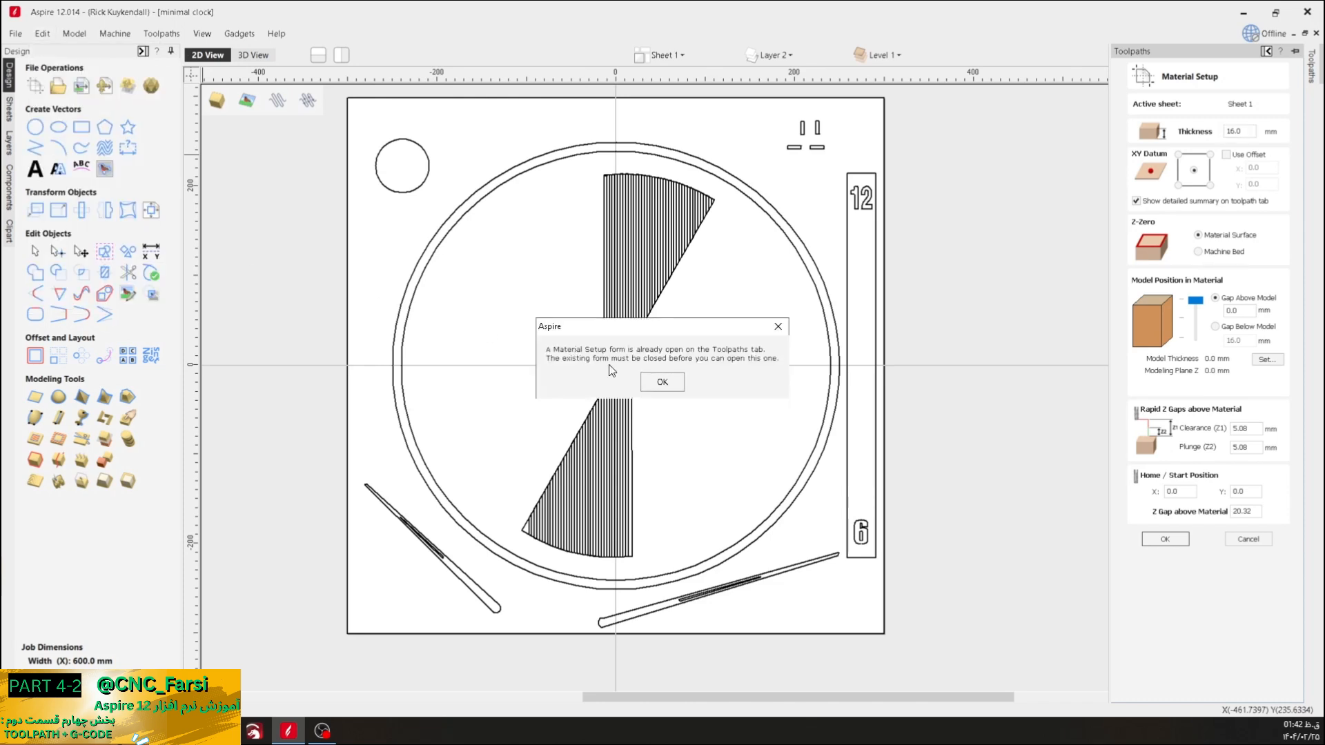
{"action": "left_click", "coordinate": [654, 385]}
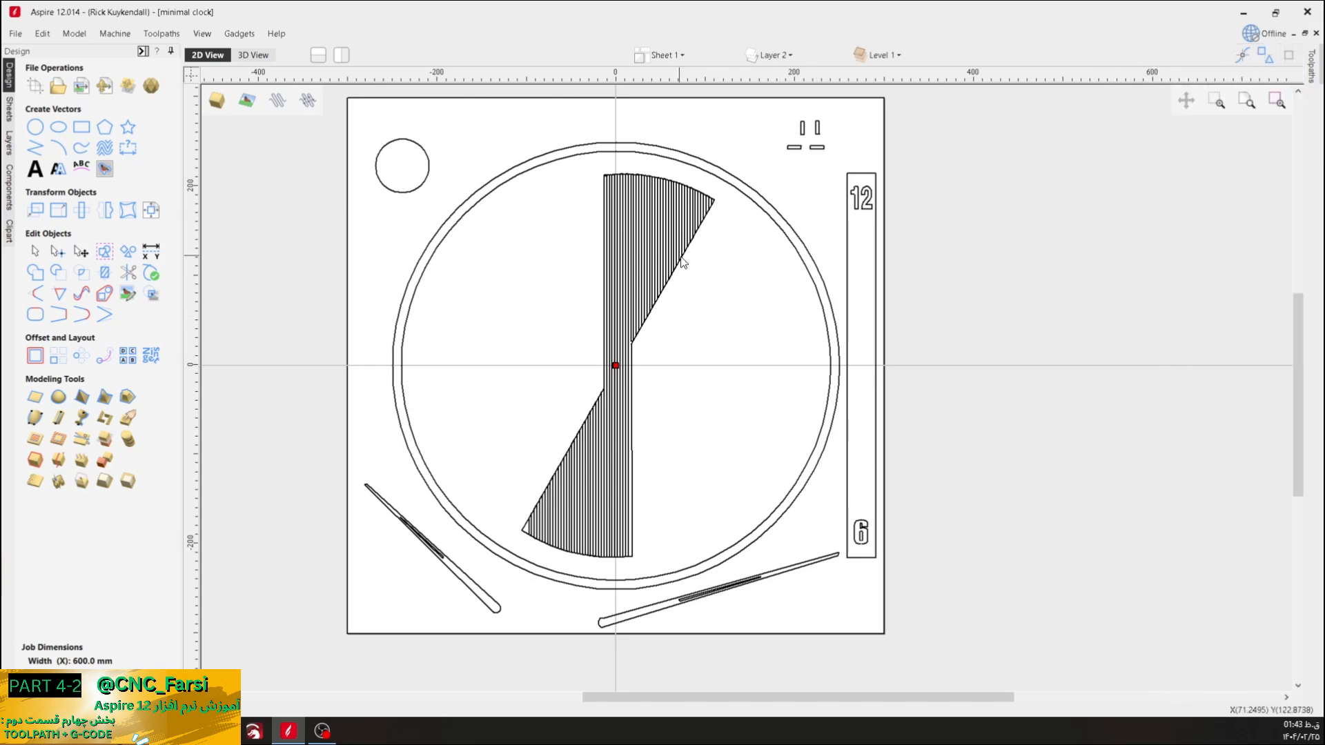
- Set the material thickness to 3 mm with a 0.0 mm gap above the model, and apply the material setup
{"action": "mouse_move", "coordinate": [1314, 79]}
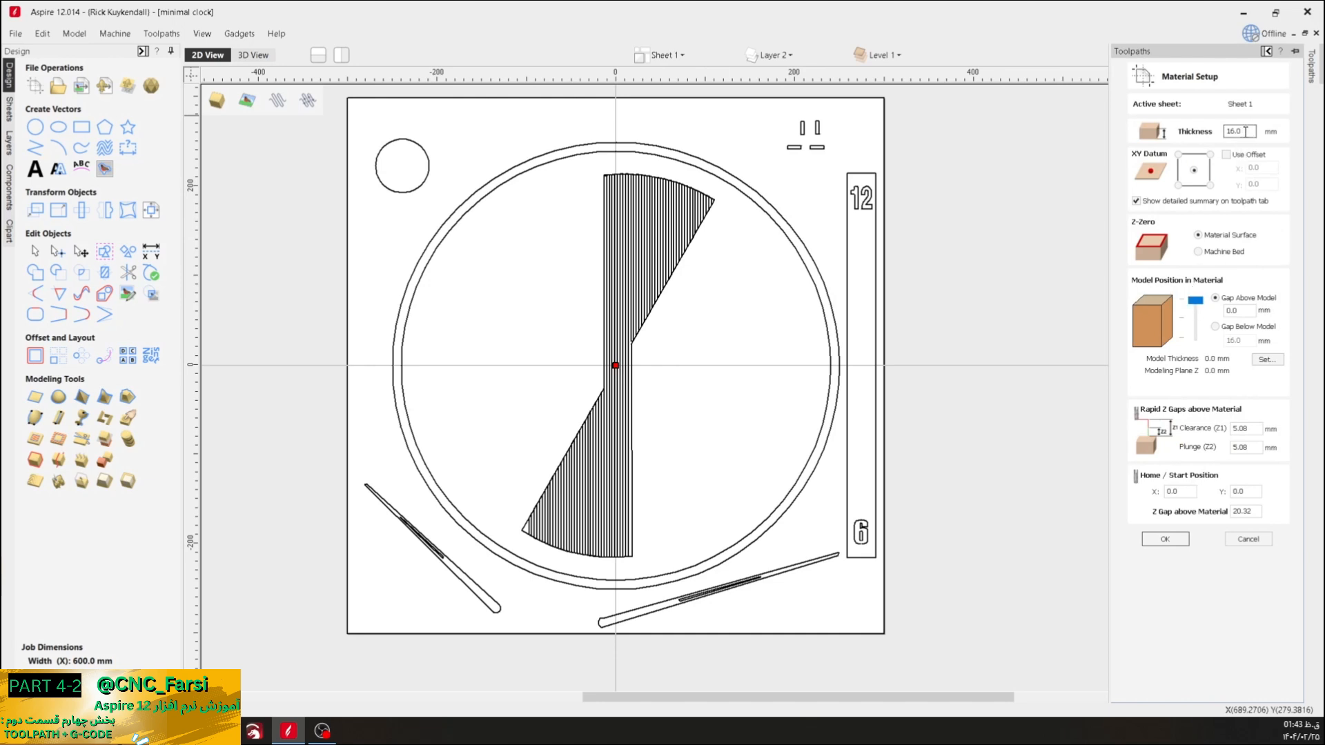
{"action": "left_click_drag", "start_coordinate": [1247, 131], "coordinate": [1214, 131]}
{"action": "mouse_move", "coordinate": [1196, 304]}
{"action": "left_mouse_down"}
{"action": "mouse_move", "coordinate": [1196, 346]}
{"action": "mouse_move", "coordinate": [1195, 300]}
{"action": "mouse_move", "coordinate": [1196, 318]}
{"action": "left_mouse_up"}
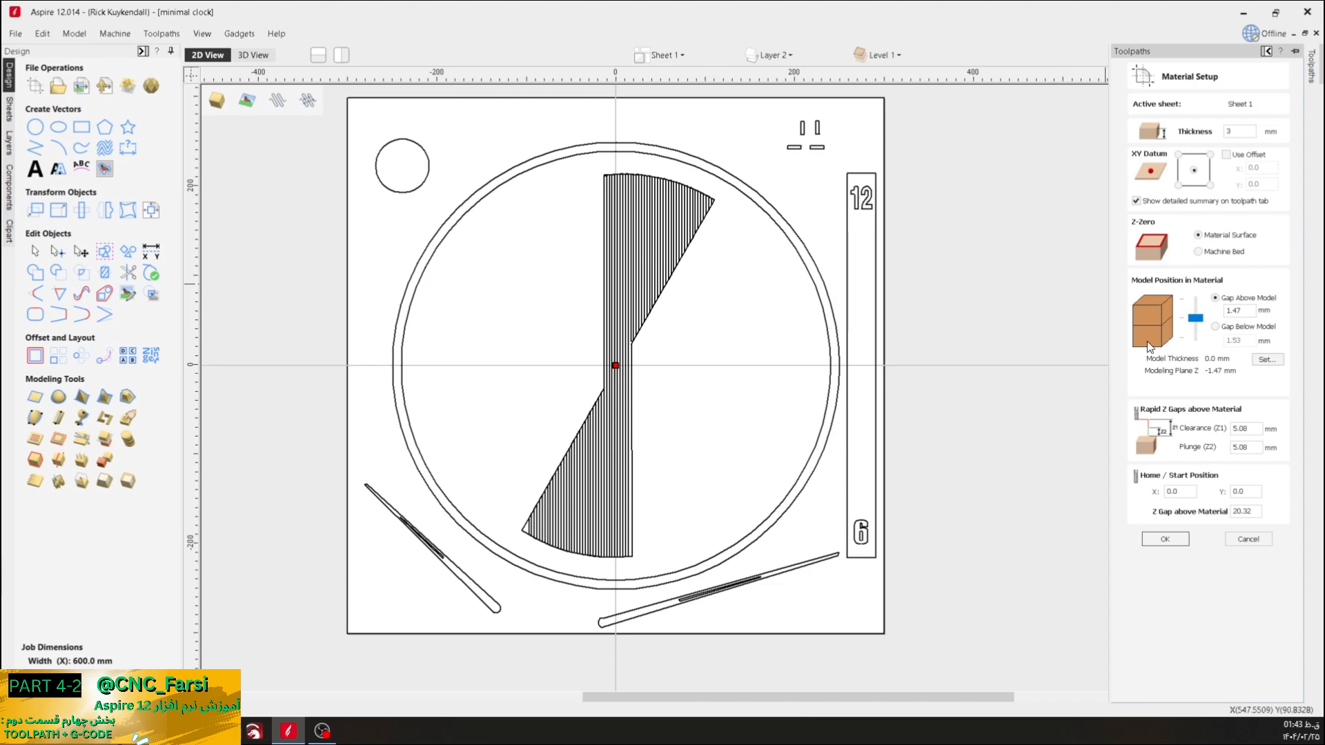
{"action": "left_click_drag", "start_coordinate": [1196, 318], "coordinate": [1207, 279]}
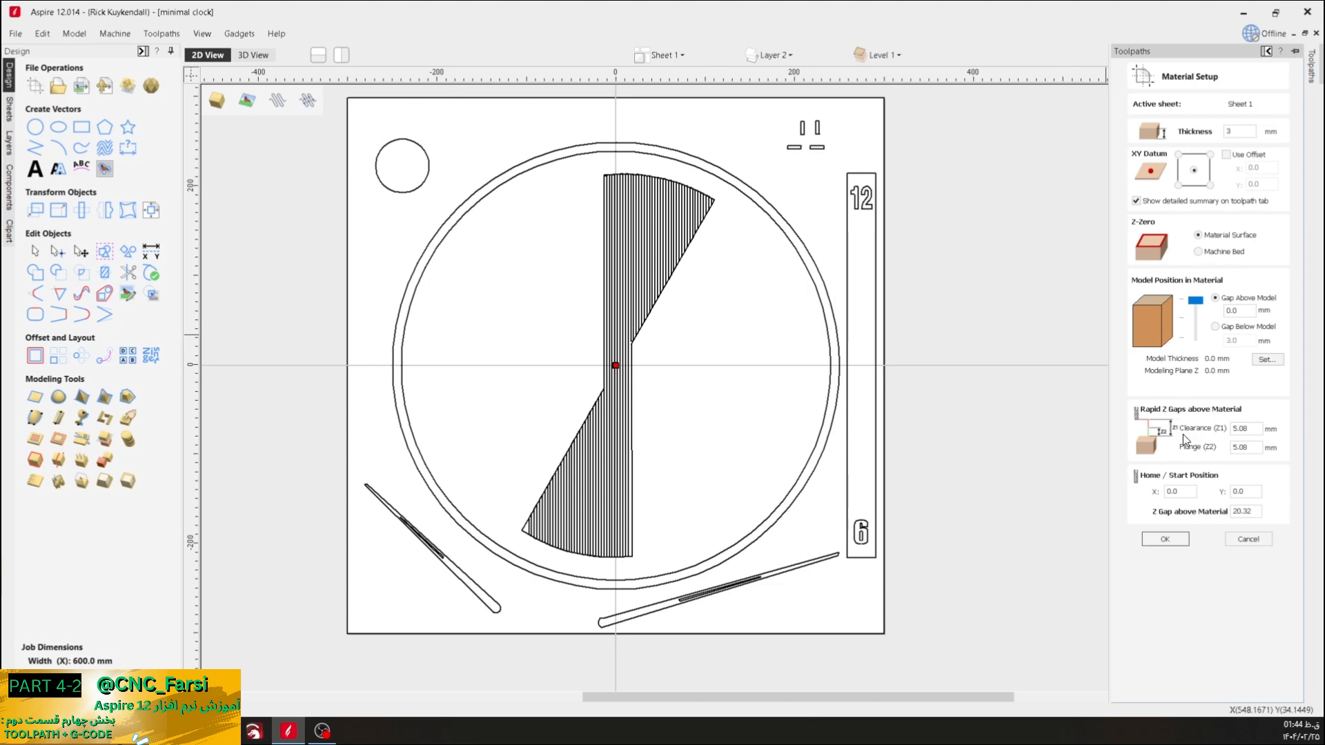
{"action": "left_click_drag", "start_coordinate": [1253, 429], "coordinate": [1089, 448]}
{"action": "left_click", "coordinate": [1243, 429]}
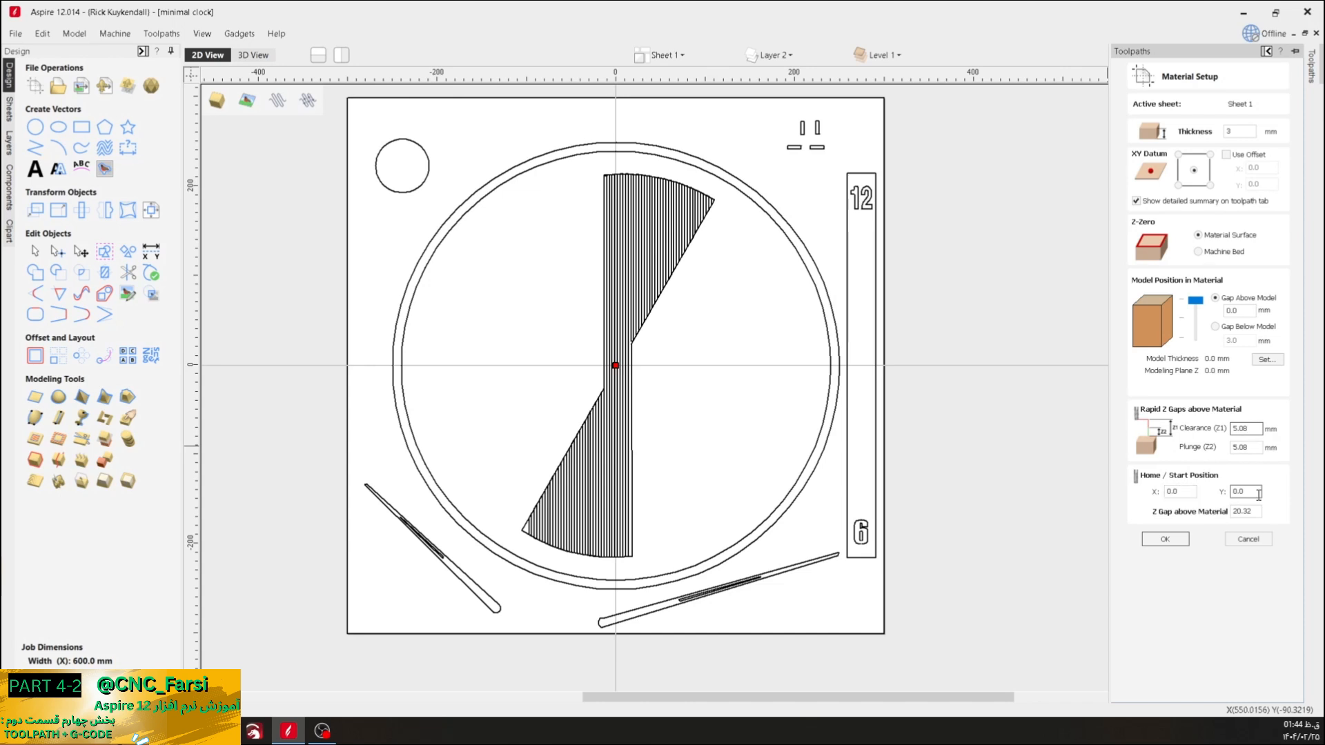
{"action": "left_click", "coordinate": [1166, 538]}
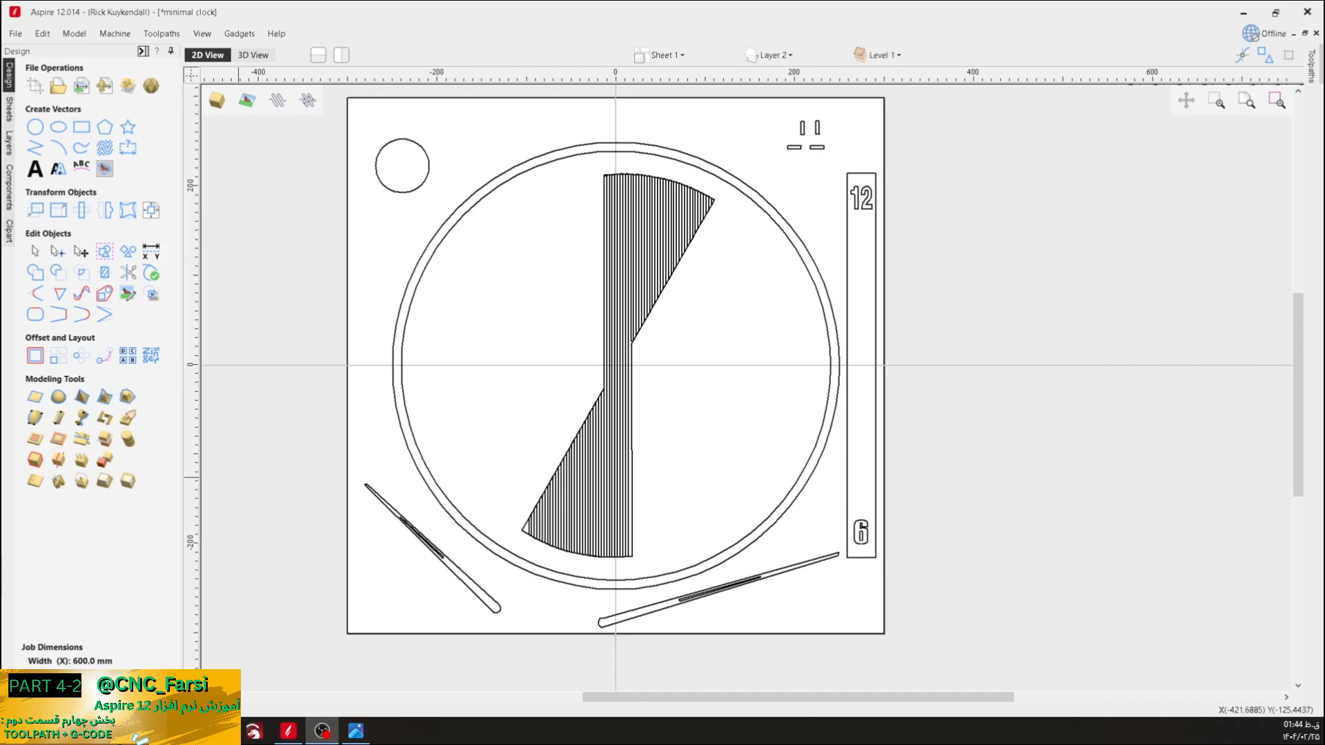
- Switch to the reference photo of the clock, examine its 12-to-6 bar, and return to Aspire
{"action": "key", "text": "alt+Tab"}
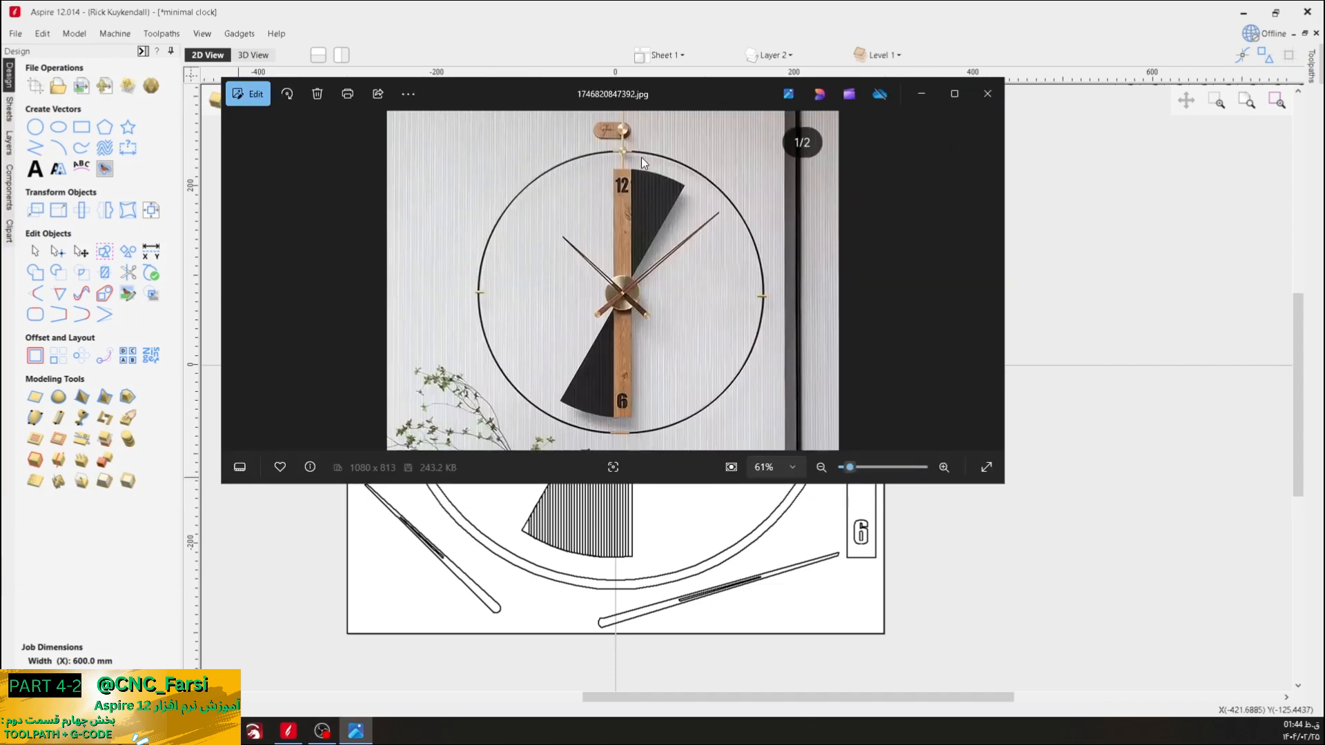
{"action": "scroll", "coordinate": [680, 215], "scroll_direction": "up", "scroll_amount": 5}
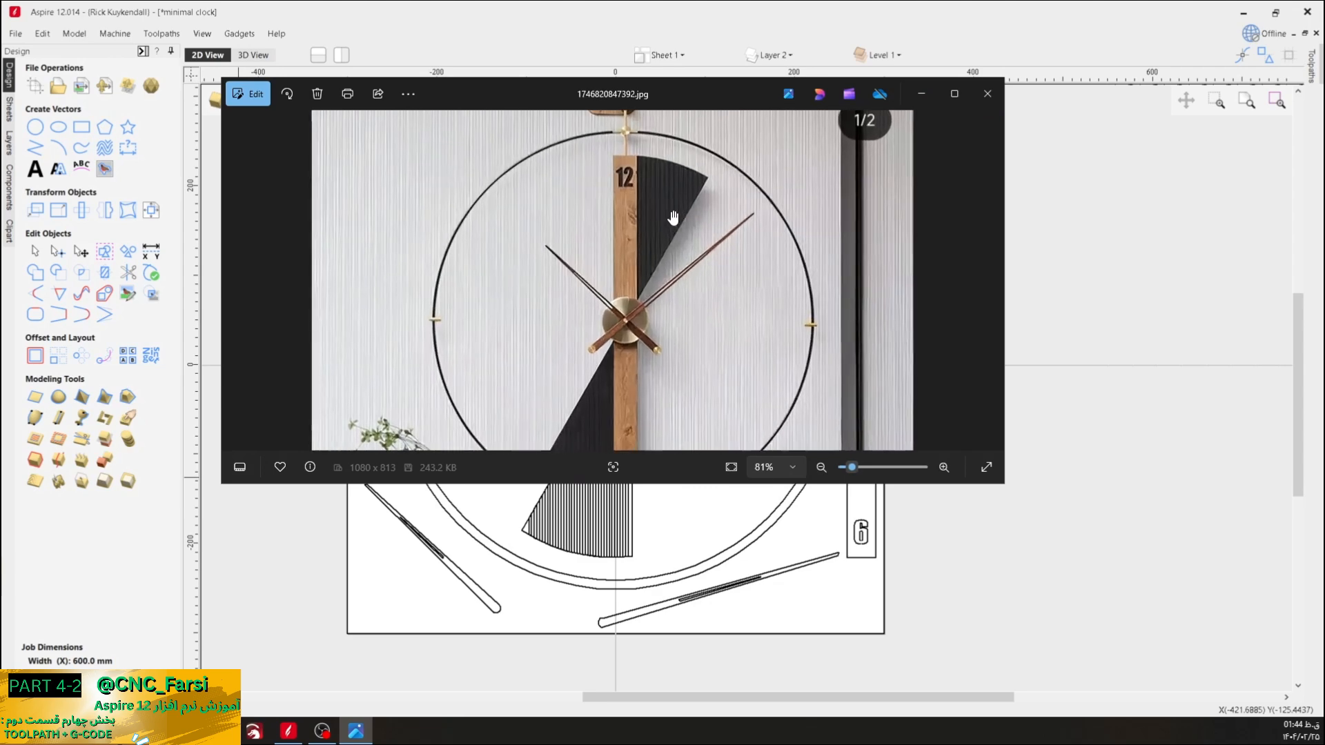
{"action": "scroll", "coordinate": [659, 208], "scroll_direction": "down", "scroll_amount": 5}
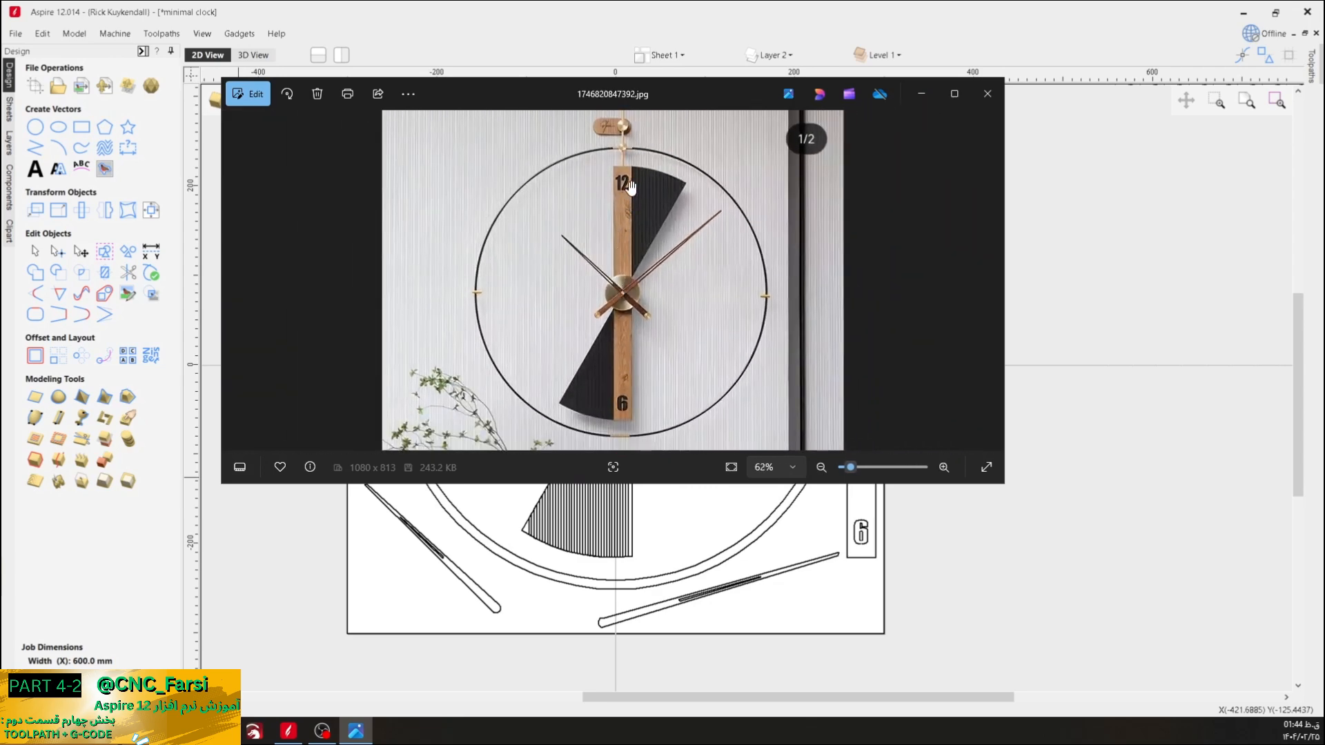
{"action": "scroll", "coordinate": [629, 196], "scroll_direction": "down", "scroll_amount": 1}
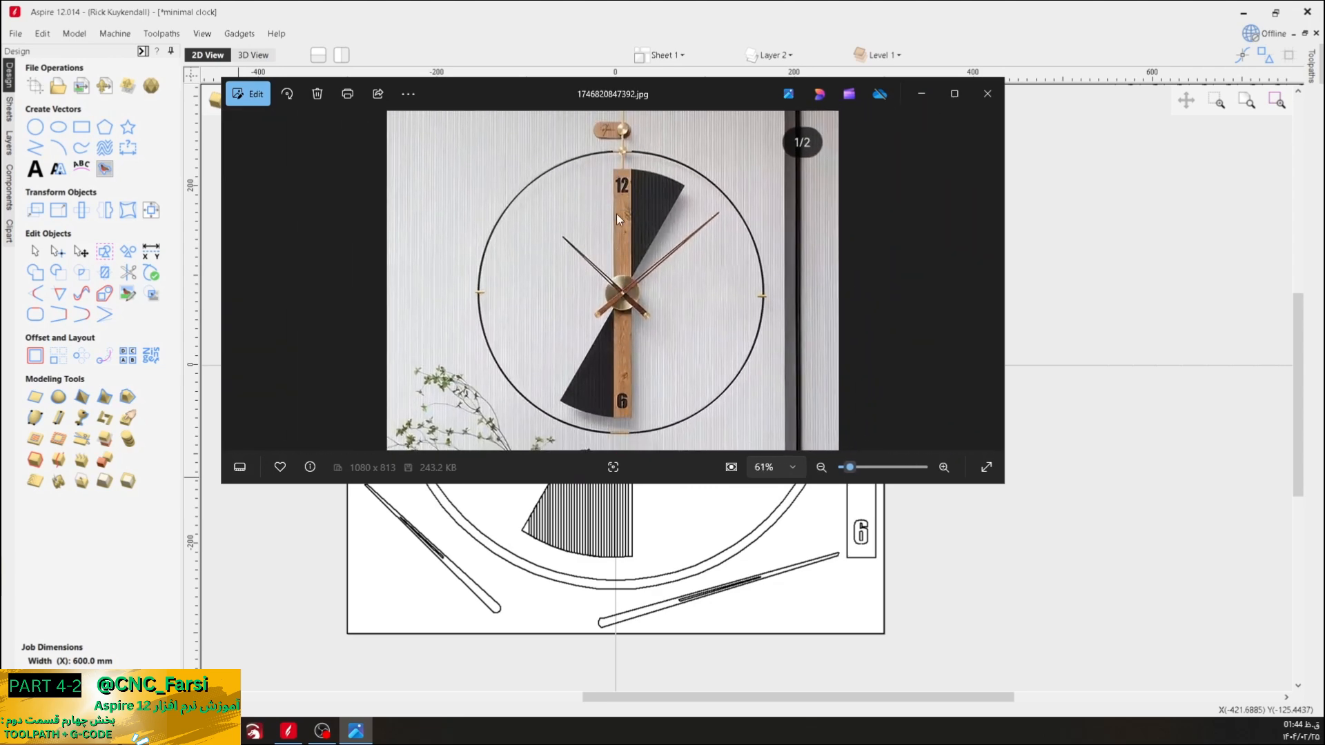
{"action": "left_click", "coordinate": [723, 24]}
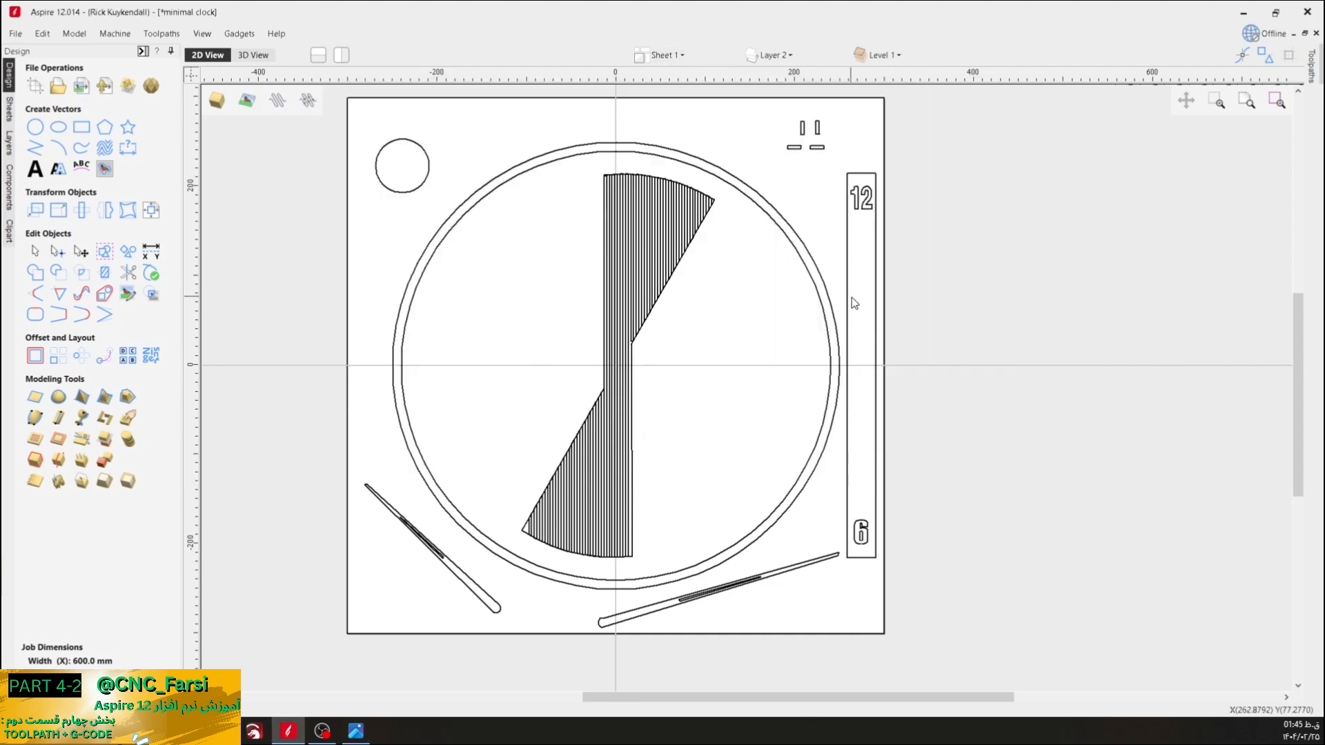
- Select the bar with the 12 and 6 numerals and start a 2D profile toolpath with a cut depth of 3.1 mm
{"action": "left_click", "coordinate": [848, 251]}
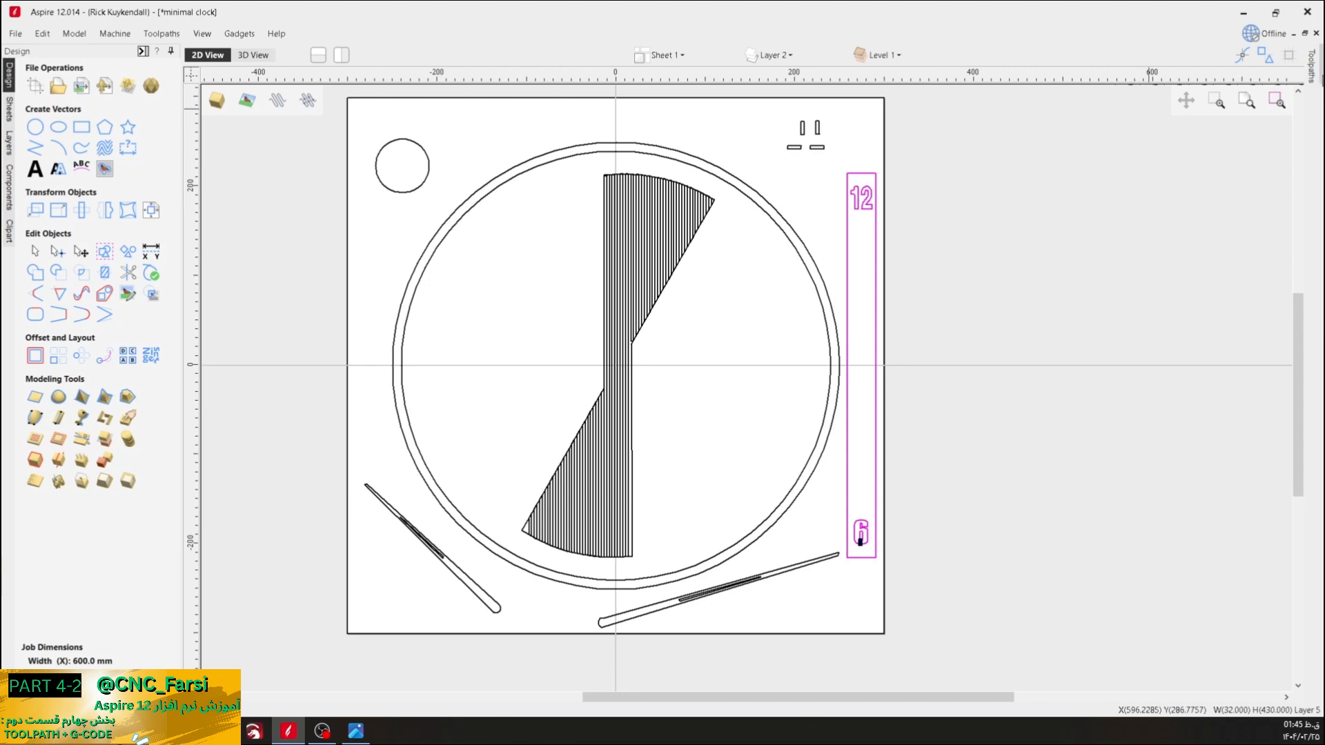
{"action": "left_click", "coordinate": [1313, 69]}
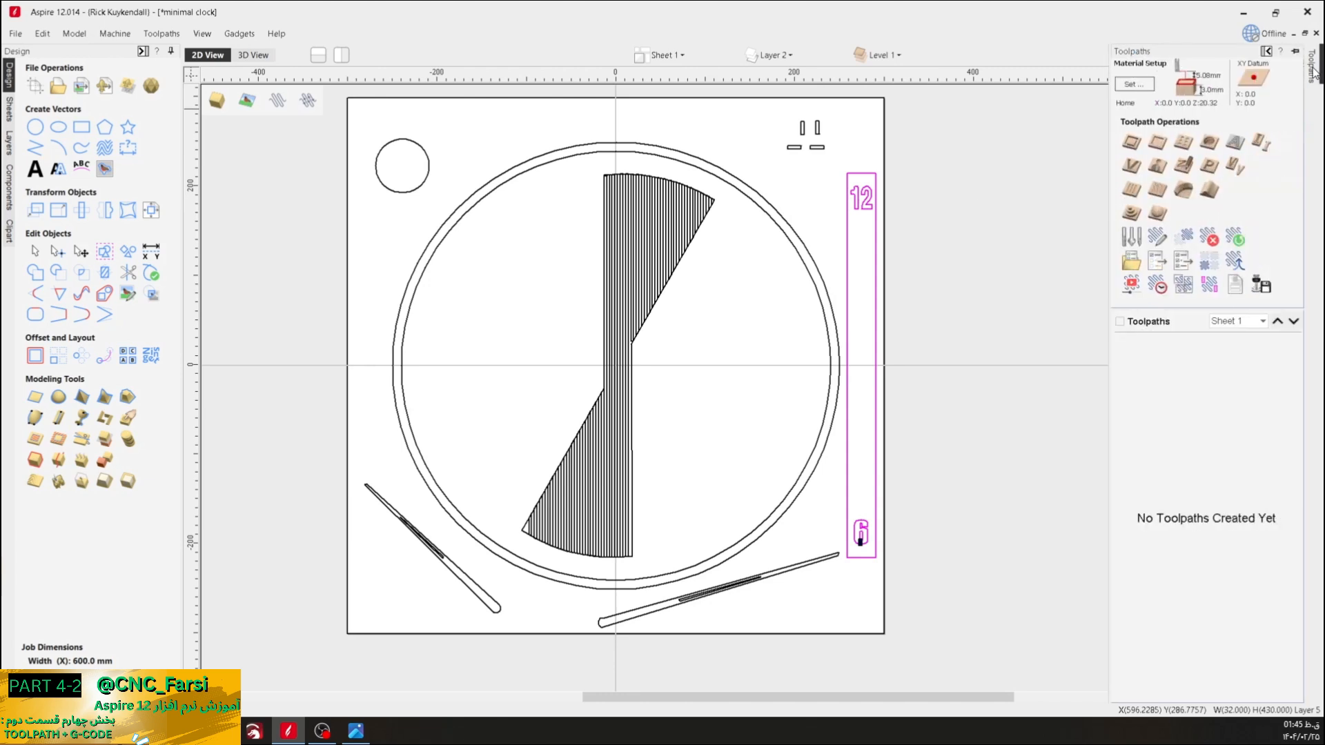
{"action": "left_click", "coordinate": [1129, 144]}
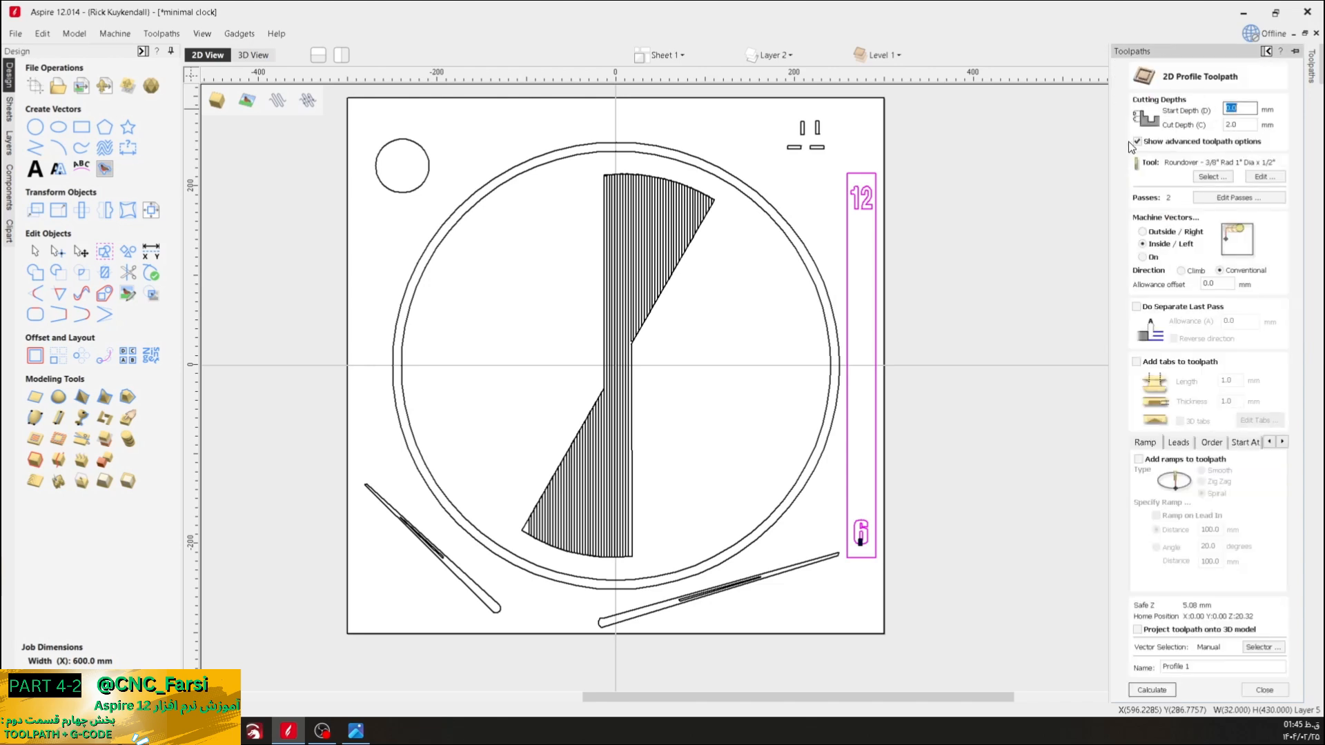
{"action": "key", "text": "Tab"}
{"action": "type", "text": "3"}
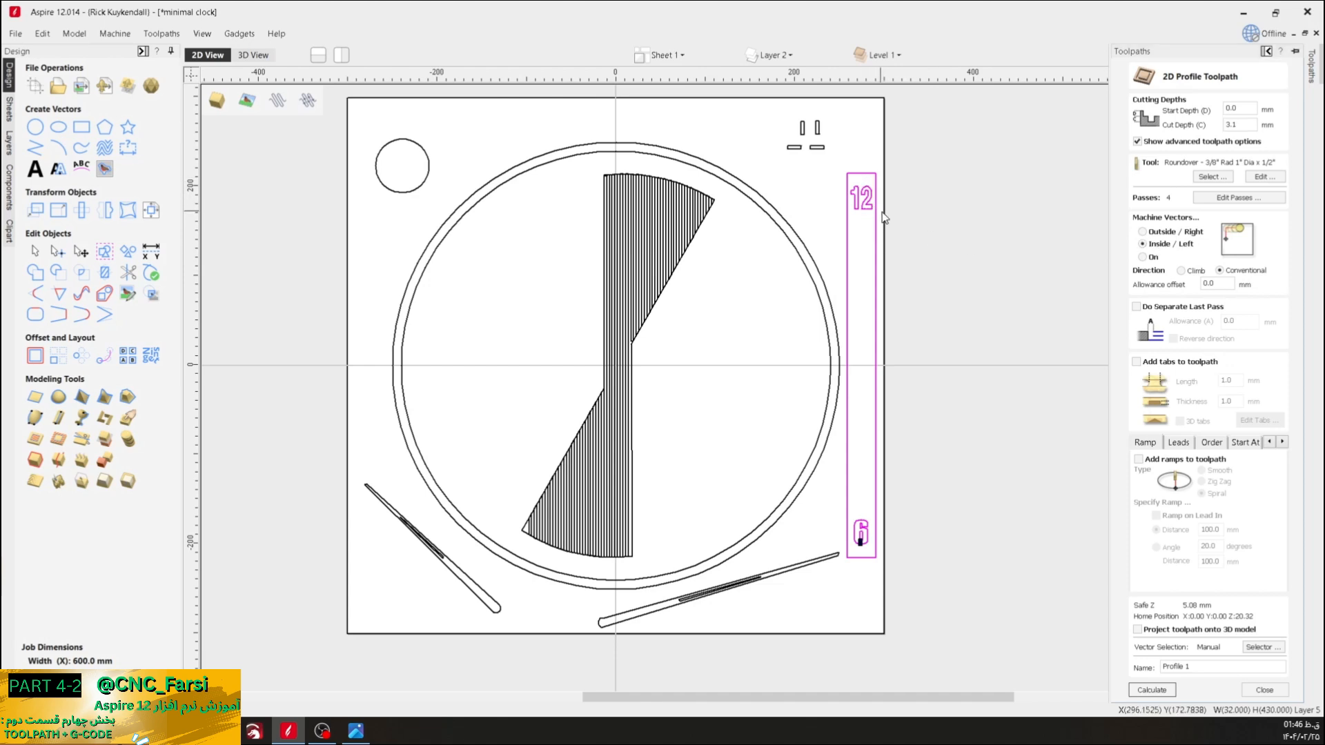
- Clear the selection and measure the stroke width of the 2 in the numeral 12
{"action": "left_click", "coordinate": [892, 171]}
{"action": "scroll", "coordinate": [892, 171], "scroll_direction": "up", "scroll_amount": 3}
{"action": "scroll", "coordinate": [892, 171], "scroll_direction": "up", "scroll_amount": 3}
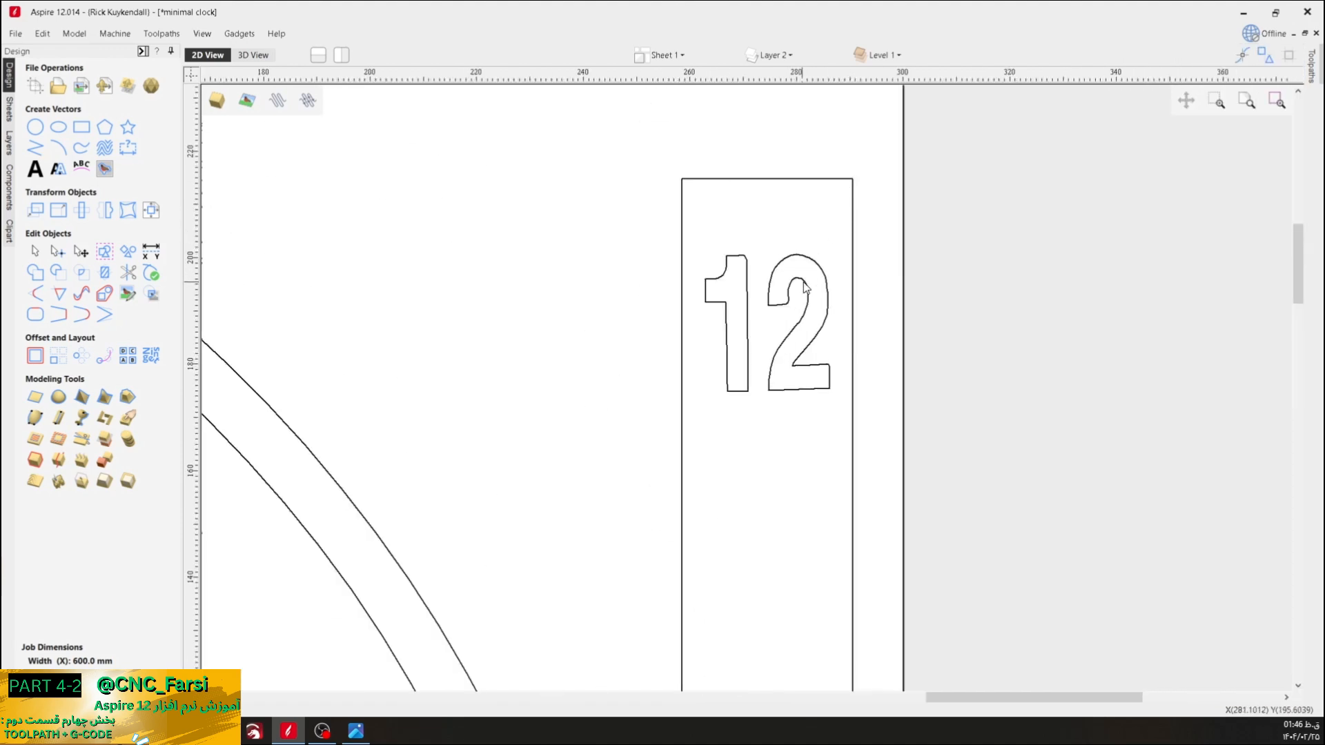
{"action": "scroll", "coordinate": [812, 289], "scroll_direction": "up", "scroll_amount": 1}
{"action": "scroll", "coordinate": [815, 292], "scroll_direction": "up", "scroll_amount": 2}
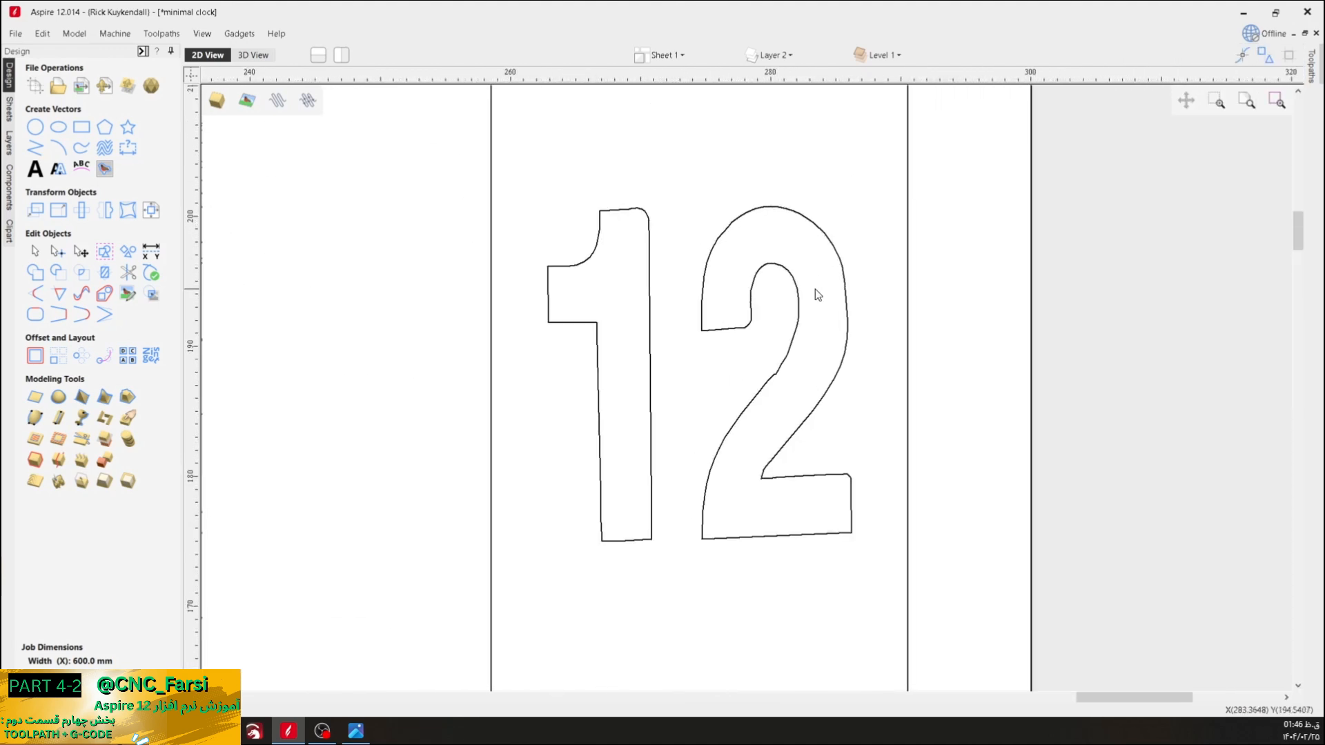
{"action": "left_click", "coordinate": [150, 250]}
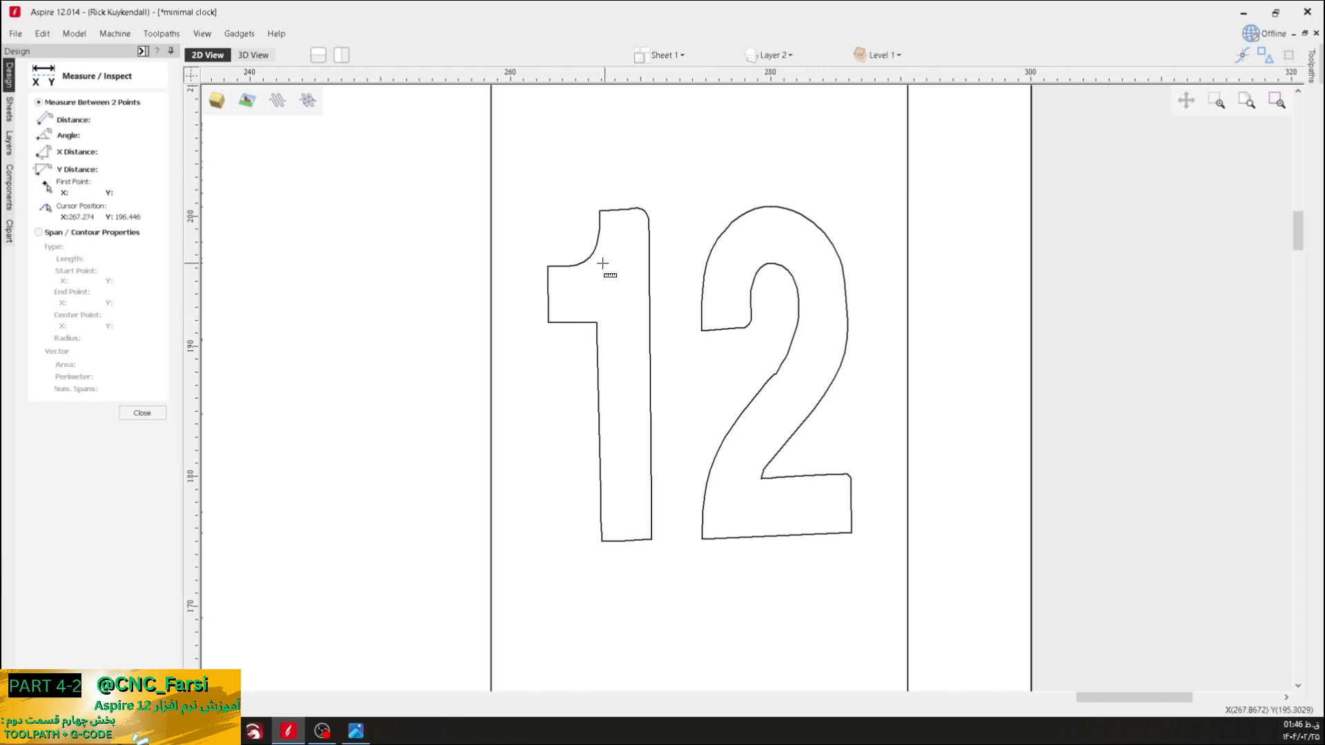
{"action": "left_click", "coordinate": [702, 311]}
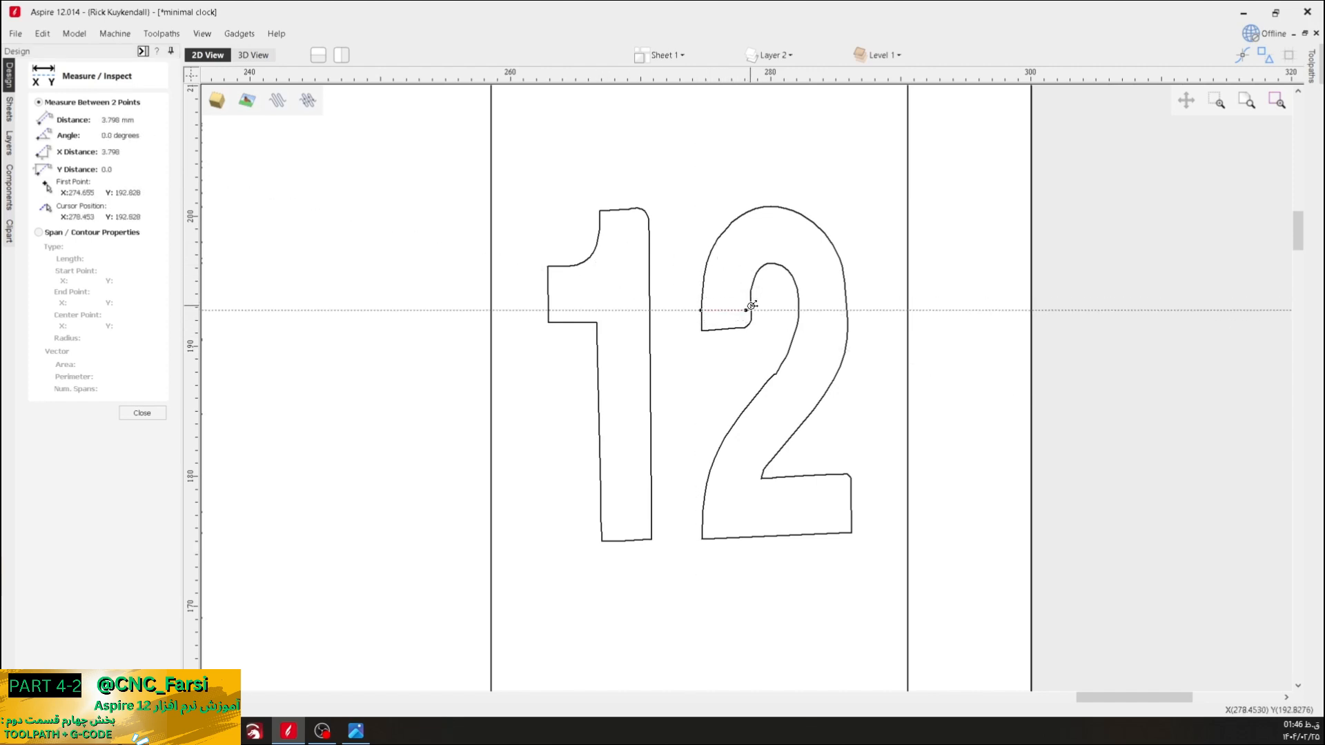
{"action": "left_click", "coordinate": [751, 310]}
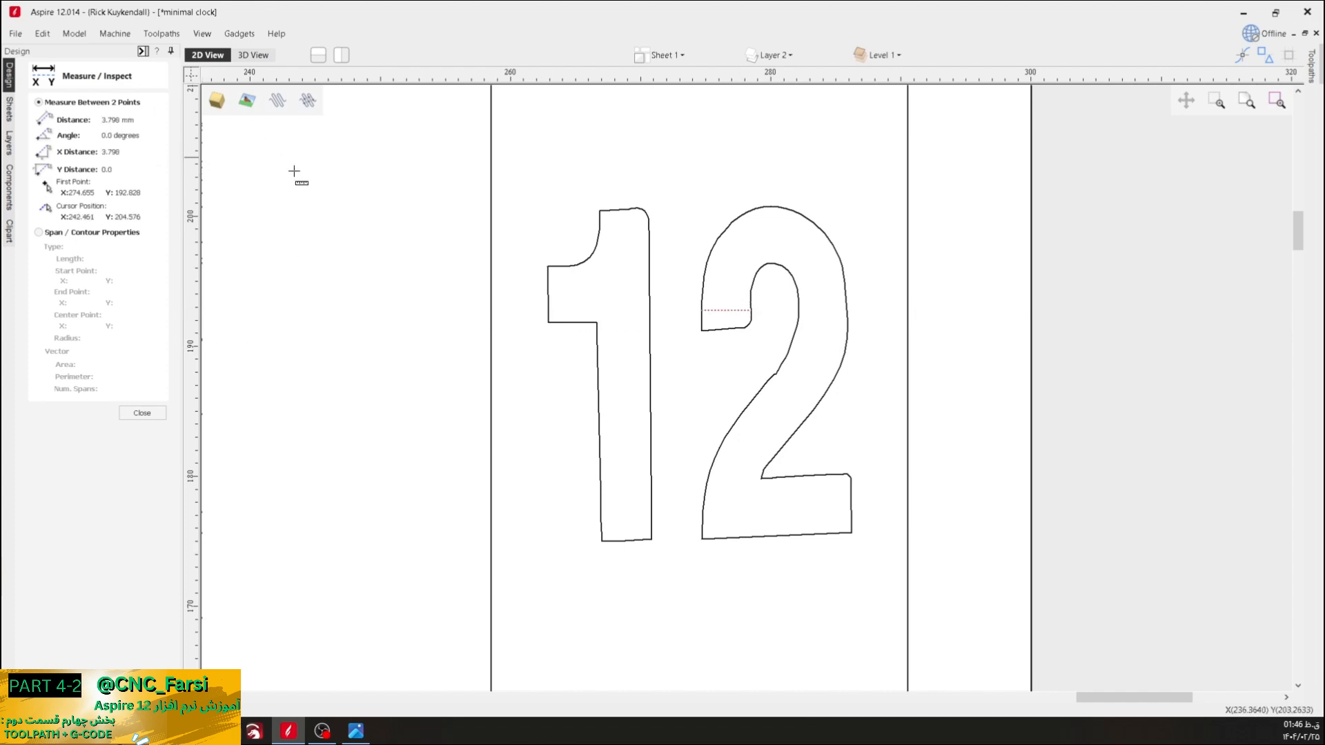
{"action": "key", "text": "Escape"}
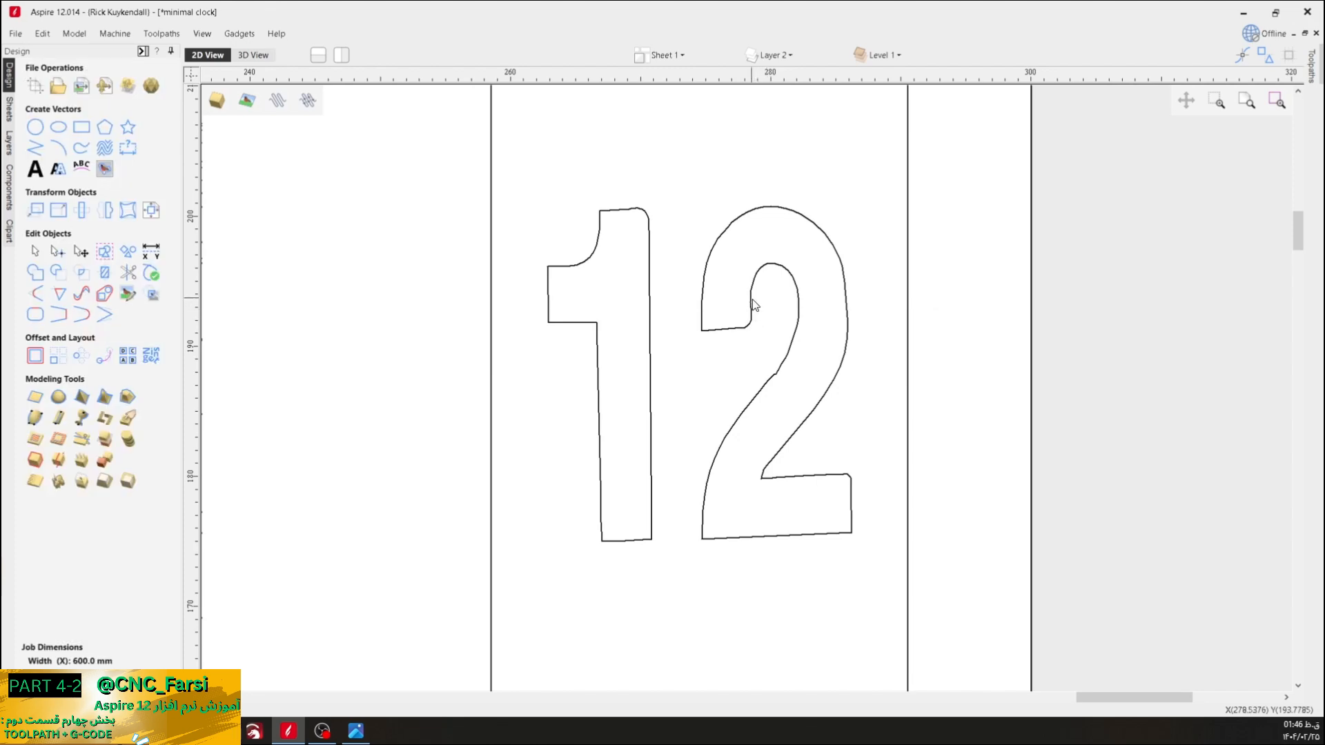
- Set the profile toolpath to machine outside / right of the vectors
{"action": "left_click", "coordinate": [1312, 65]}
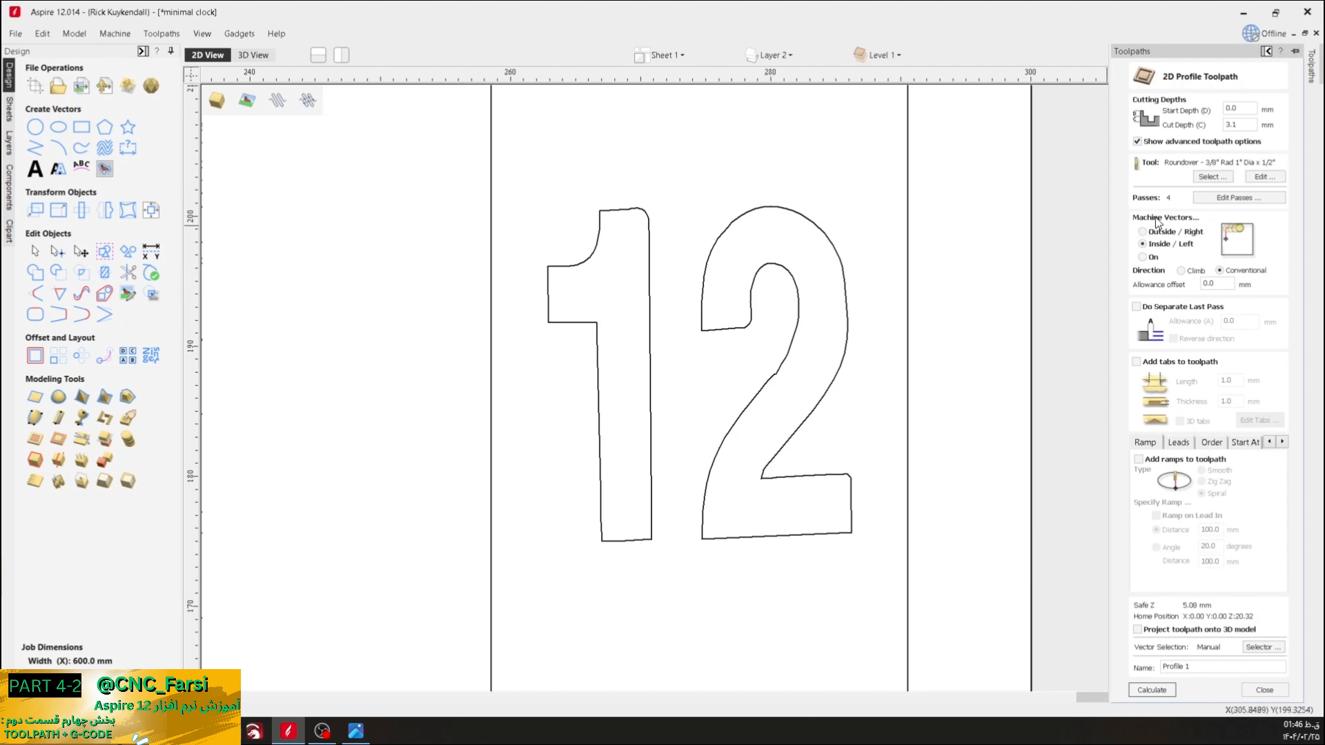
{"action": "left_click", "coordinate": [1142, 233]}
{"action": "left_click", "coordinate": [1146, 246]}
{"action": "left_click", "coordinate": [1142, 257]}
{"action": "left_click", "coordinate": [1146, 233]}
- Measure the stroke width of the 2 again and inspect the outlines of the 12 numeral
{"action": "left_click", "coordinate": [151, 251]}
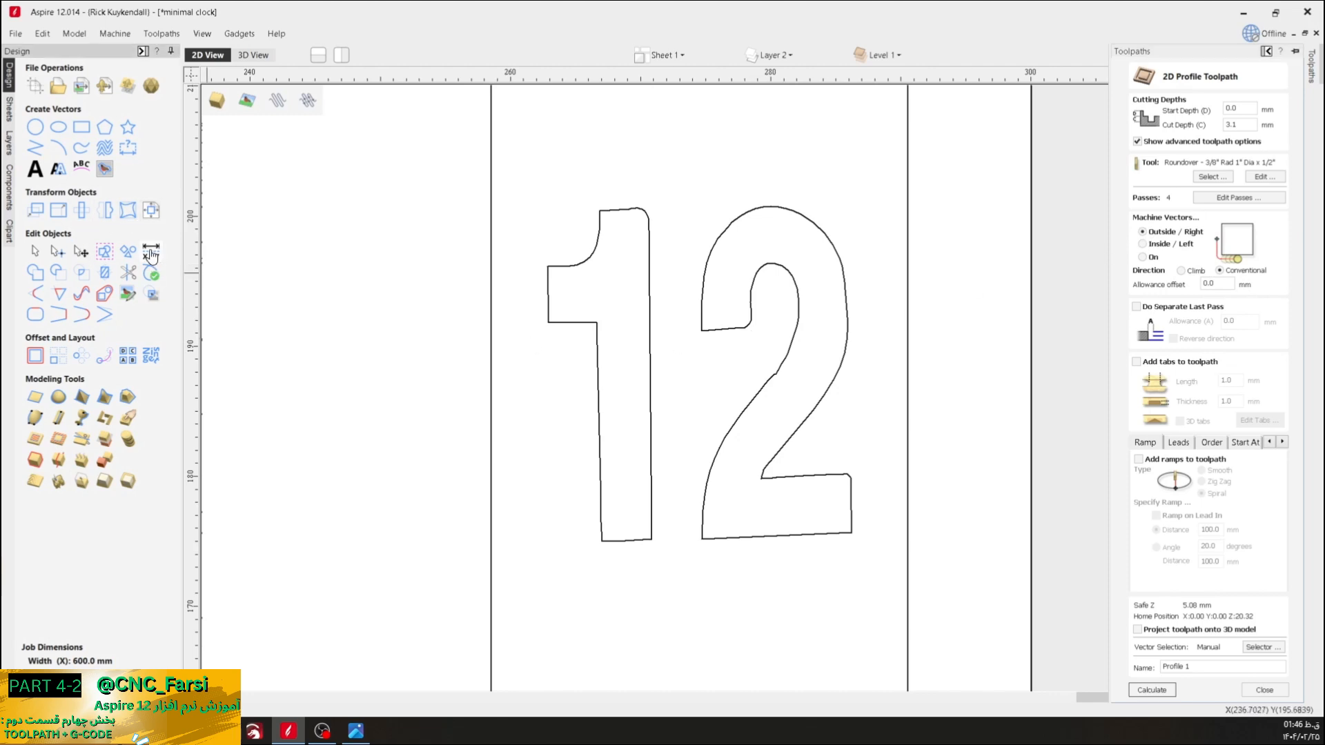
{"action": "left_click", "coordinate": [701, 314]}
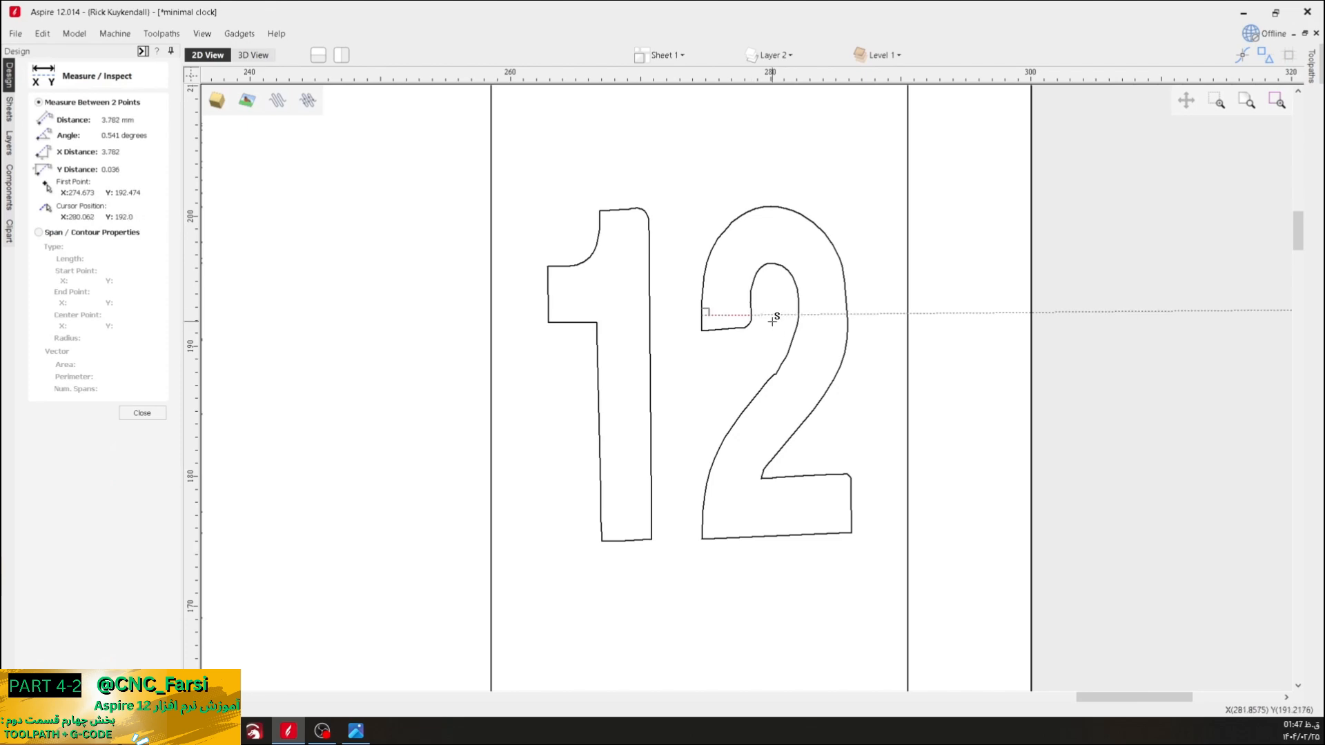
{"action": "key", "text": "Escape"}
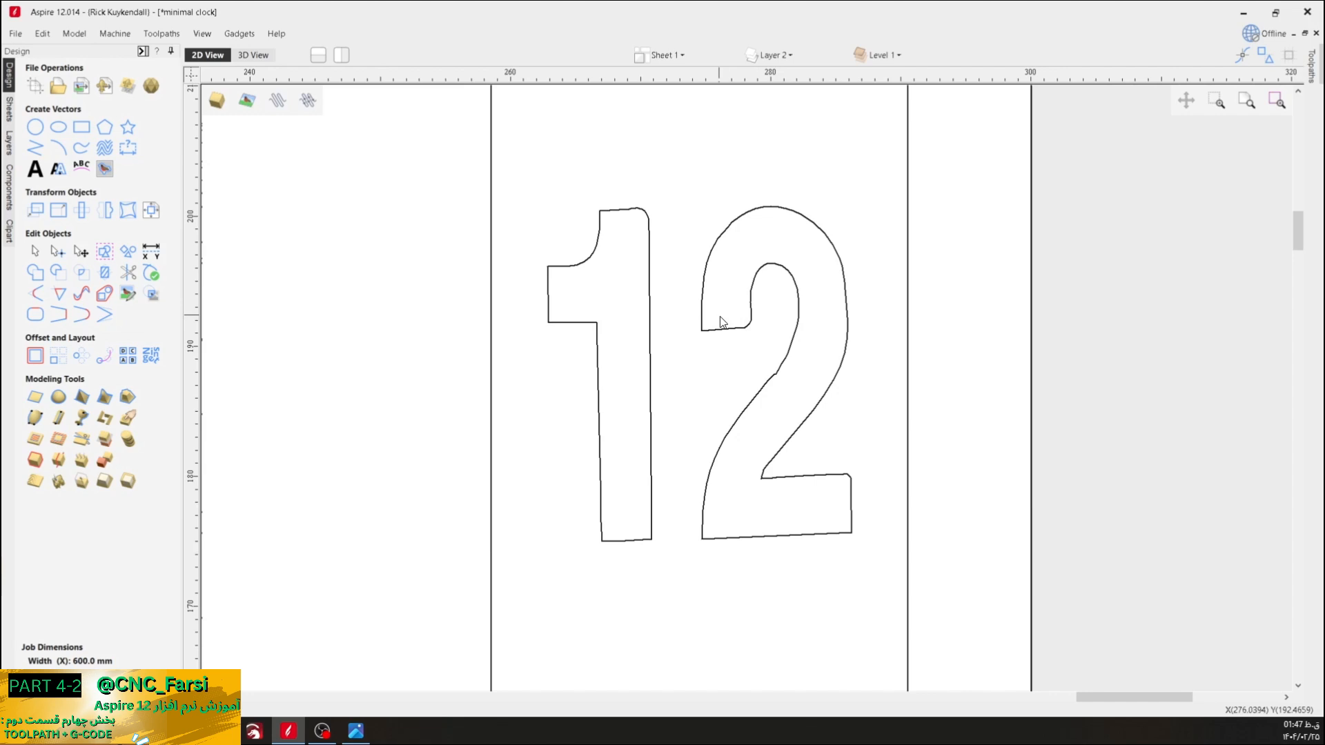
{"action": "scroll", "coordinate": [719, 316], "scroll_direction": "down", "scroll_amount": 2}
{"action": "scroll", "coordinate": [728, 324], "scroll_direction": "down", "scroll_amount": 2}
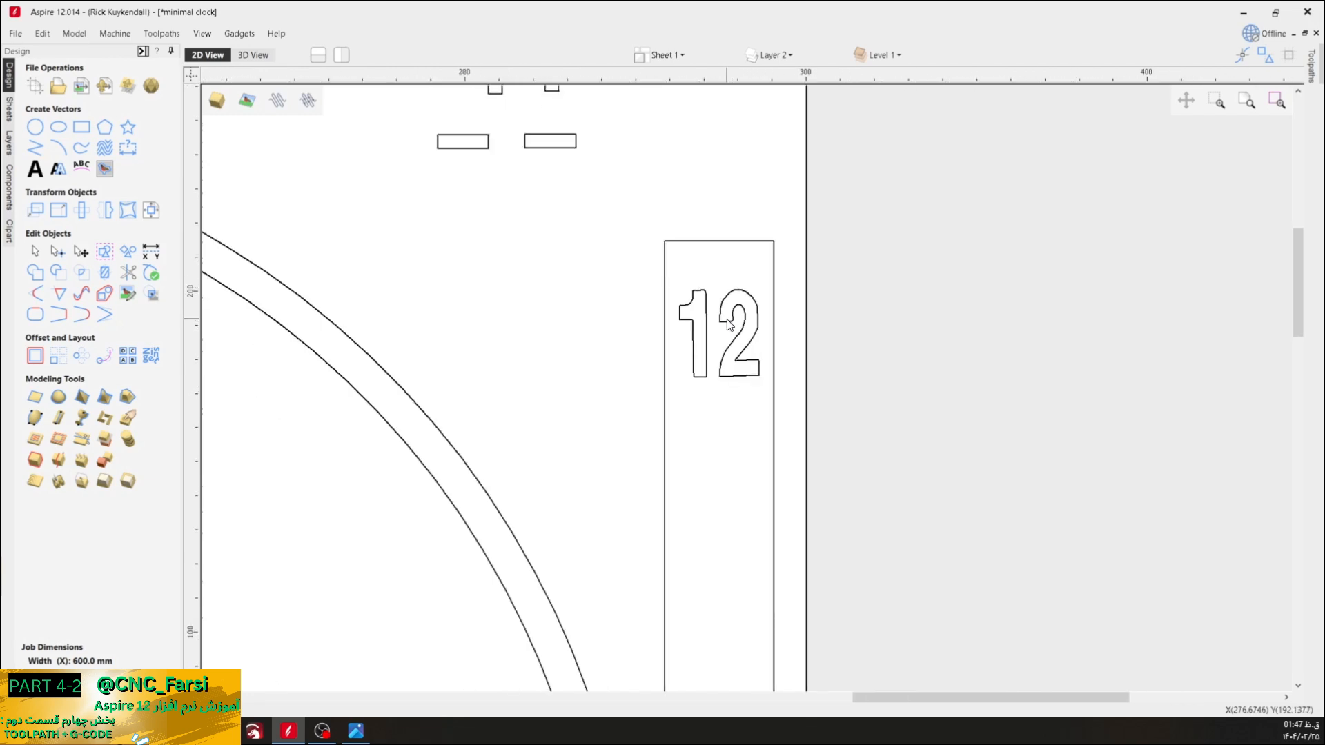
{"action": "scroll", "coordinate": [786, 324], "scroll_direction": "up", "scroll_amount": 4}
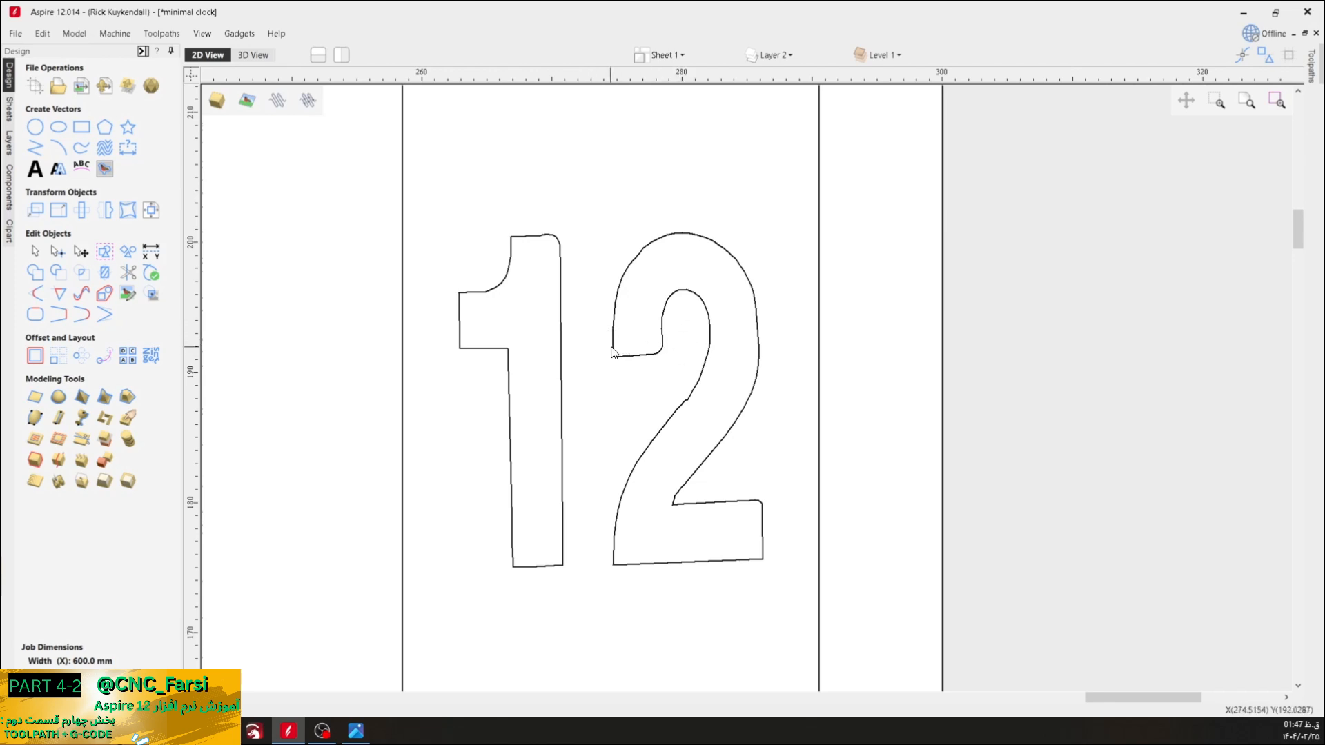
{"action": "scroll", "coordinate": [673, 336], "scroll_direction": "down", "scroll_amount": 1}
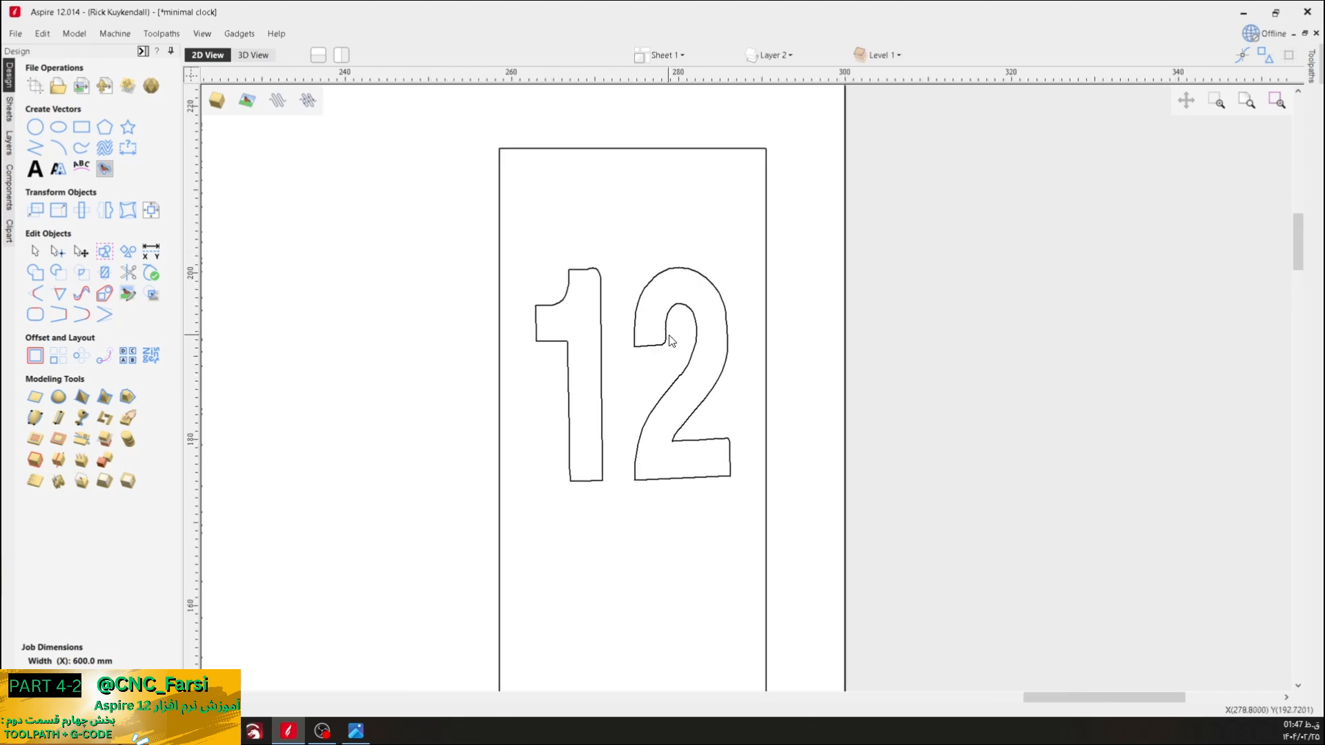
- Ungroup the bar with the 12 and 6 numerals back onto the original object layers
{"action": "scroll", "coordinate": [671, 341], "scroll_direction": "up", "scroll_amount": 2}
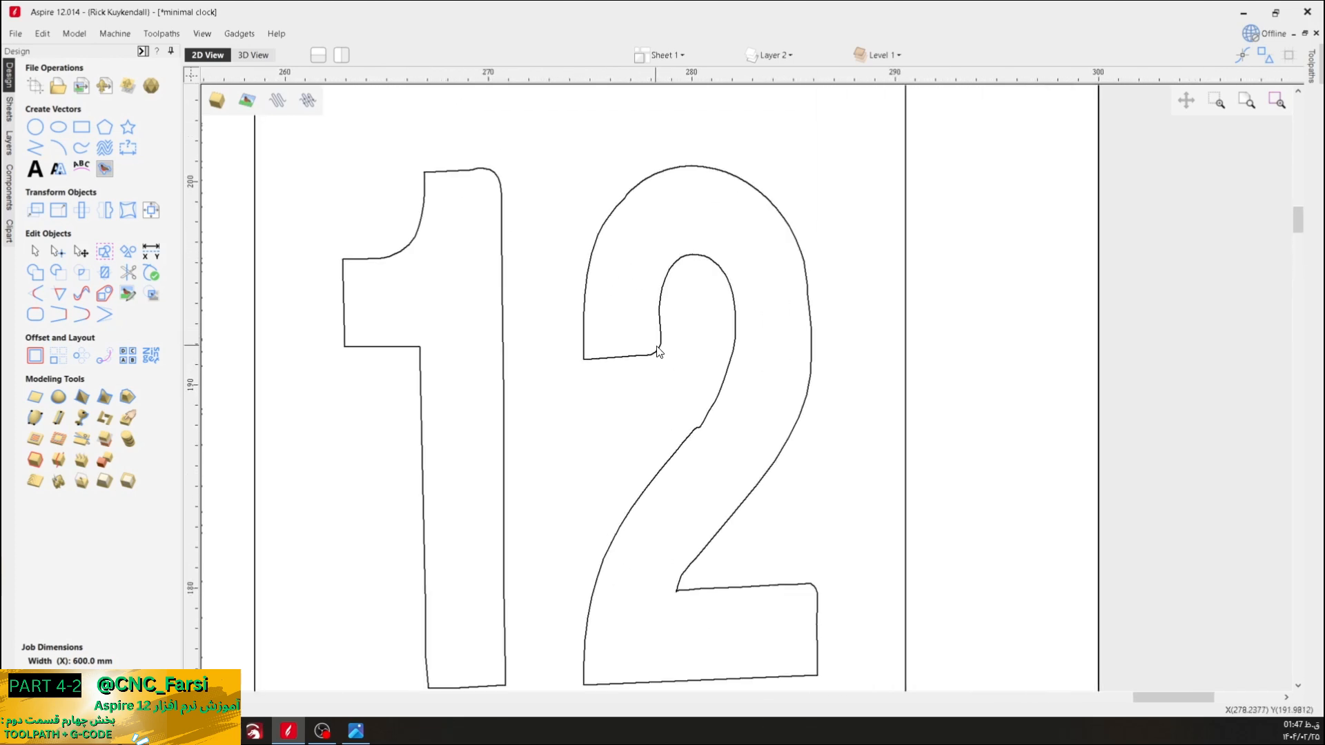
{"action": "scroll", "coordinate": [634, 343], "scroll_direction": "down", "scroll_amount": 1}
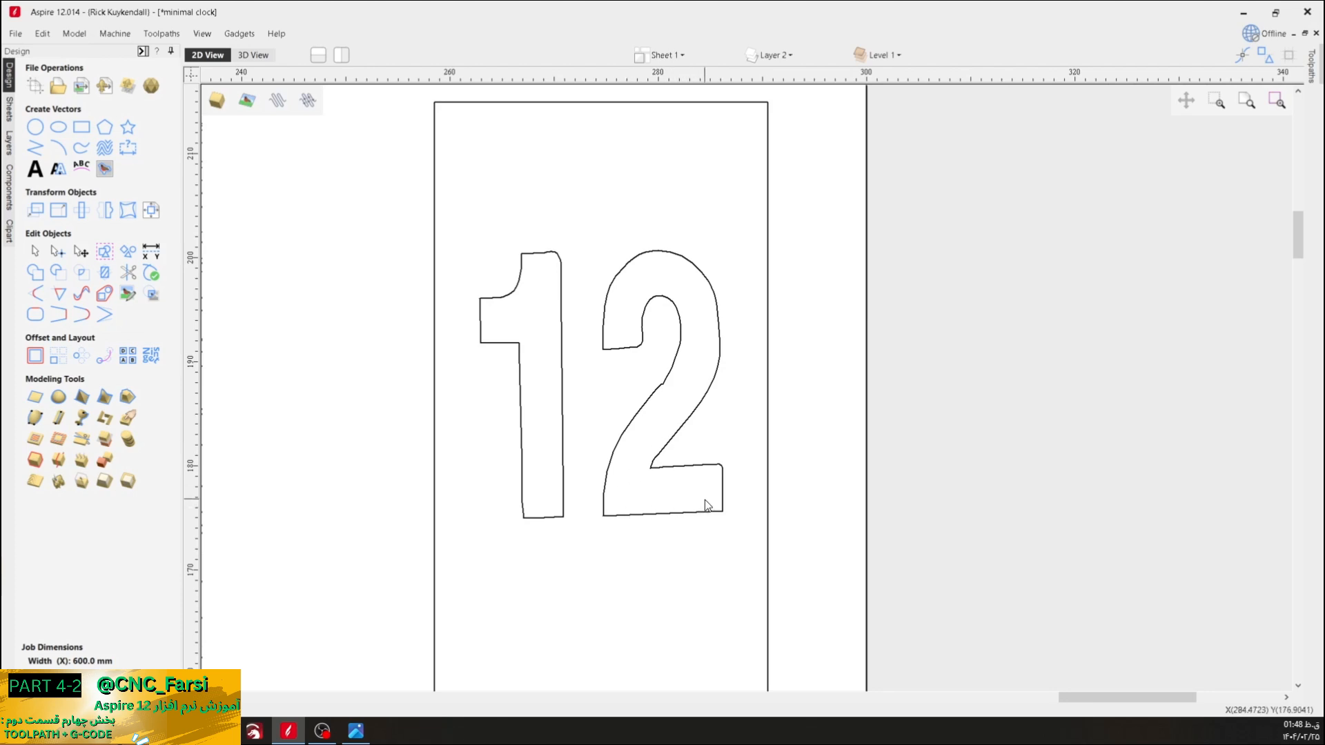
{"action": "left_click", "coordinate": [644, 317]}
{"action": "right_click", "coordinate": [645, 317]}
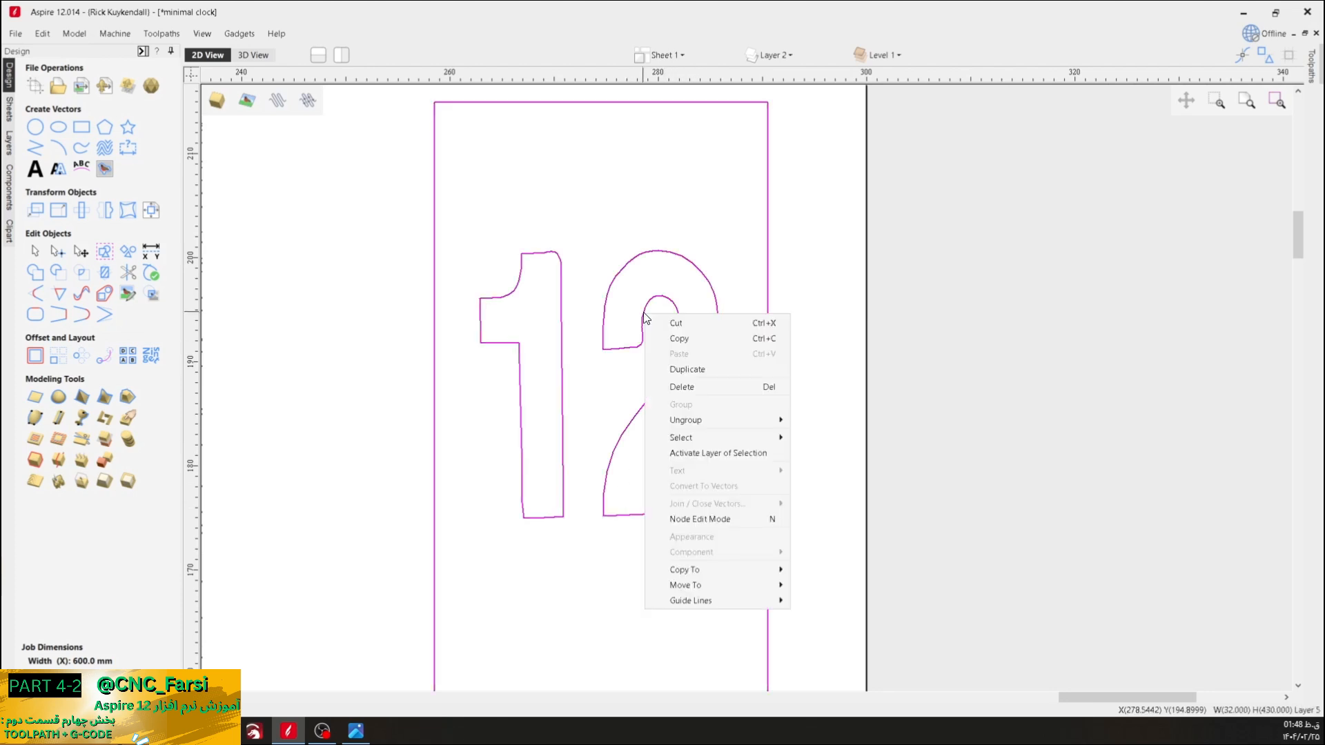
{"action": "mouse_move", "coordinate": [702, 420]}
{"action": "left_click", "coordinate": [838, 422]}
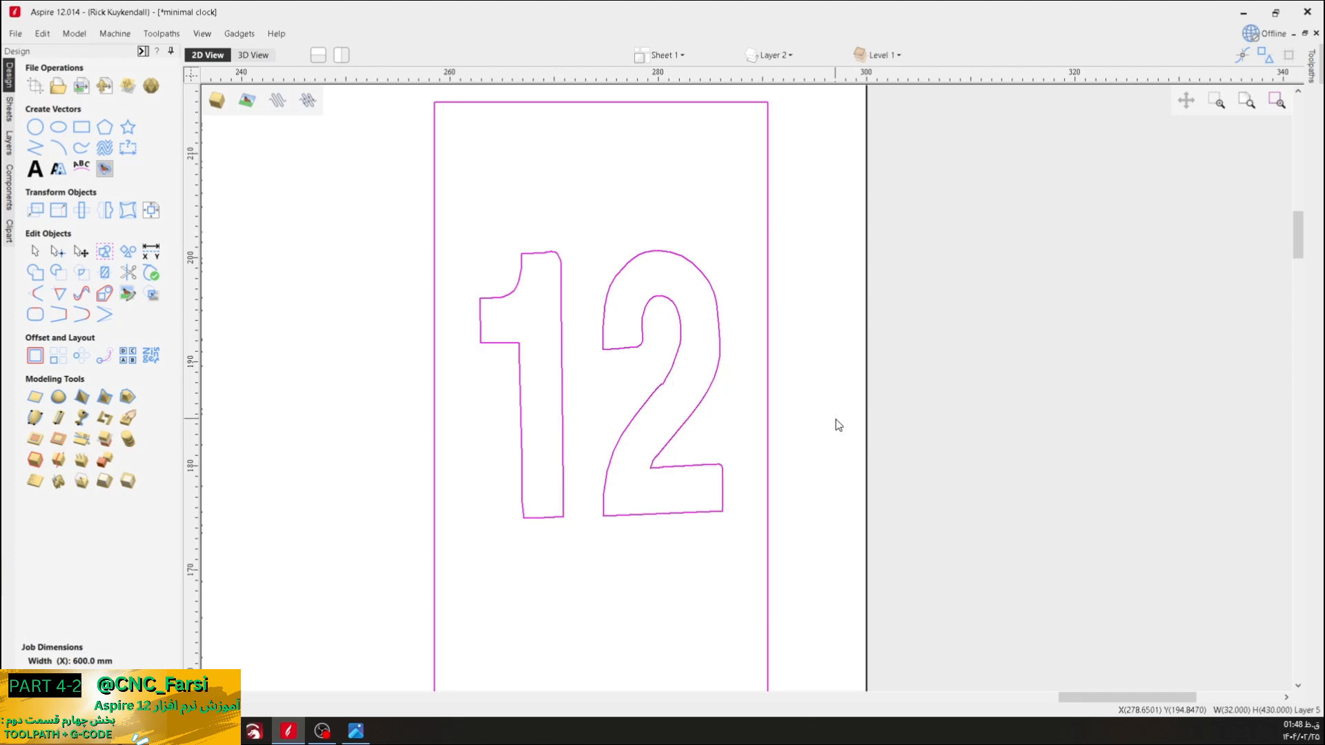
{"action": "left_click", "coordinate": [725, 281]}
{"action": "left_click", "coordinate": [714, 292]}
{"action": "right_click", "coordinate": [713, 293]}
{"action": "mouse_move", "coordinate": [789, 400]}
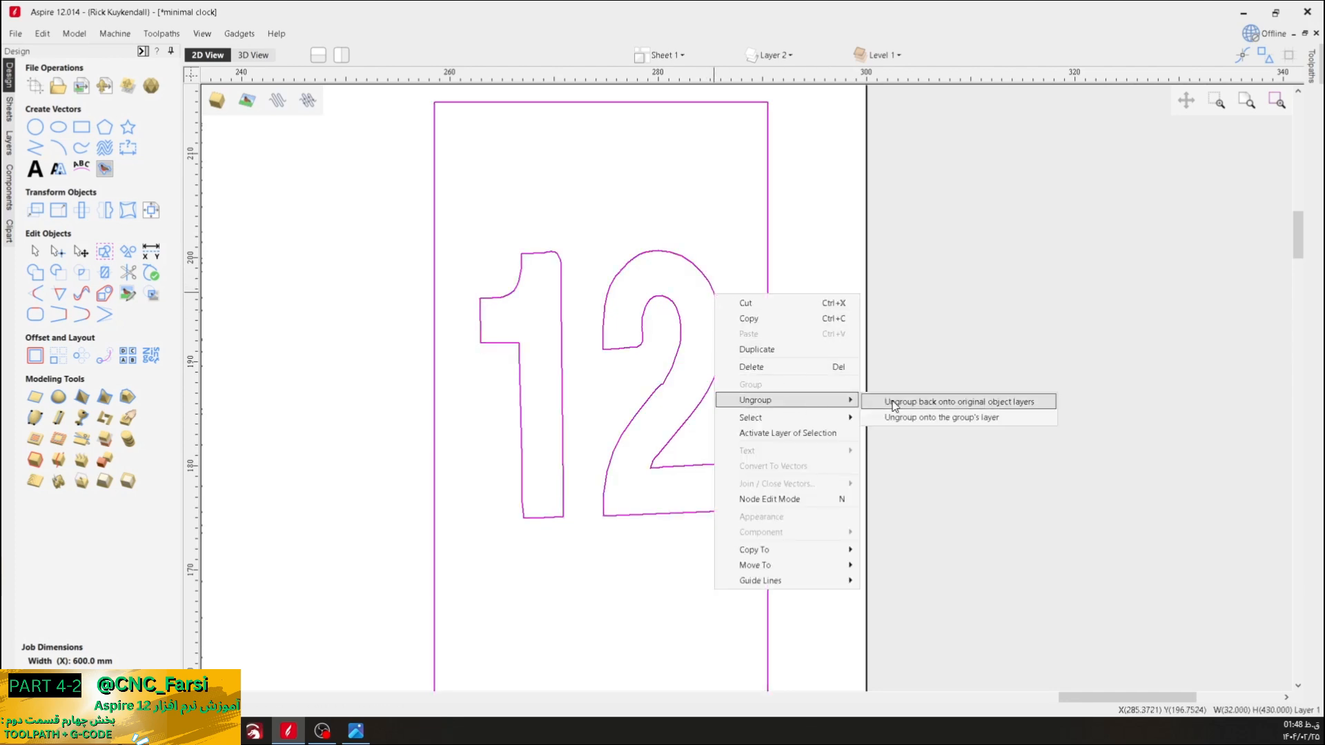
{"action": "left_click", "coordinate": [950, 408]}
- Select the 12 numeral on its own to check that it is separate from the bar, and clear the selection
{"action": "left_click", "coordinate": [724, 343]}
{"action": "left_click", "coordinate": [720, 339]}
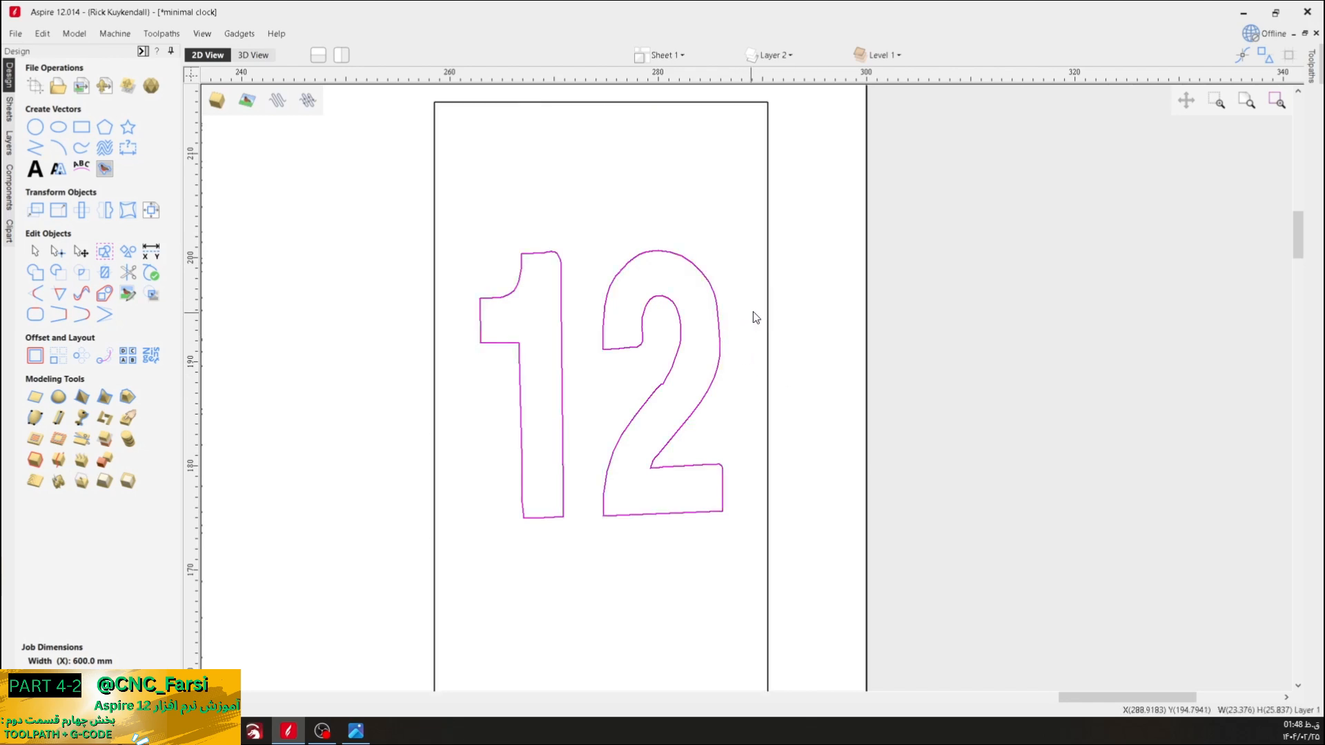
{"action": "left_click", "coordinate": [730, 280]}
{"action": "left_click", "coordinate": [716, 304]}
{"action": "mouse_move", "coordinate": [1313, 68]}
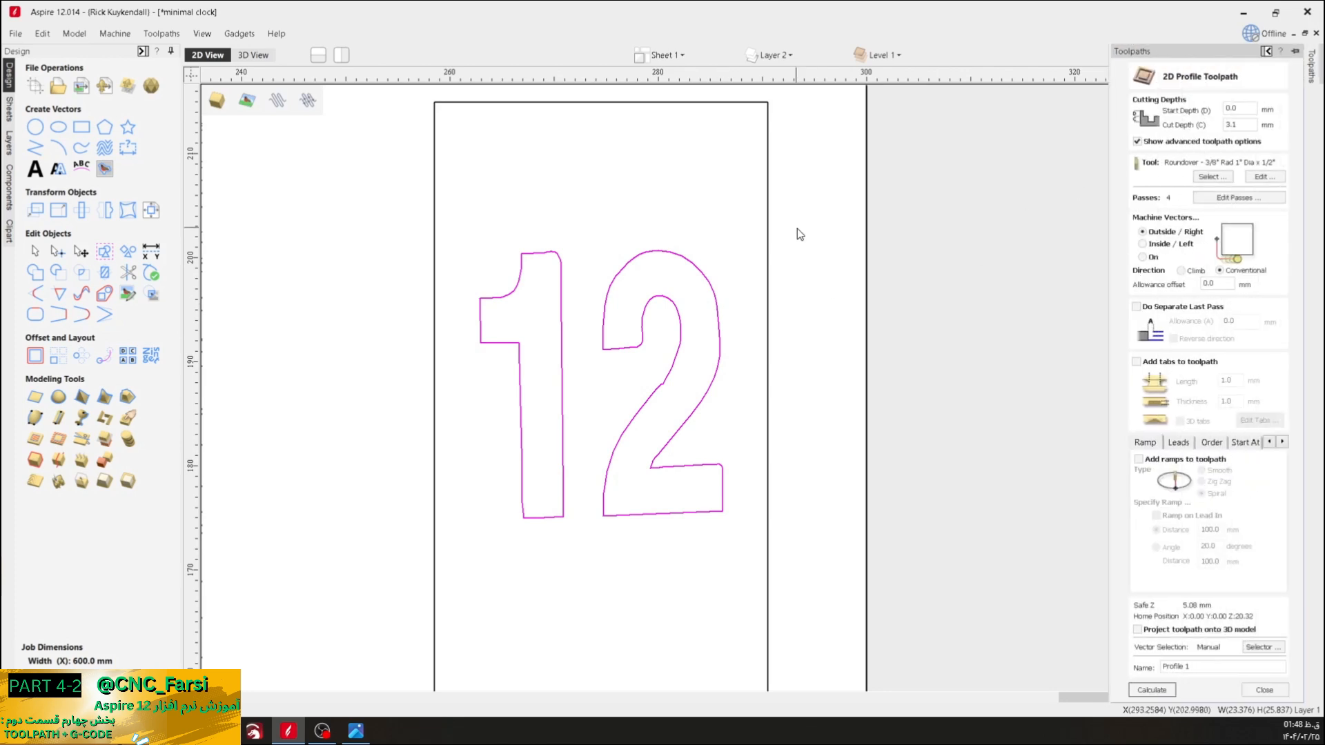
{"action": "left_click", "coordinate": [738, 188]}
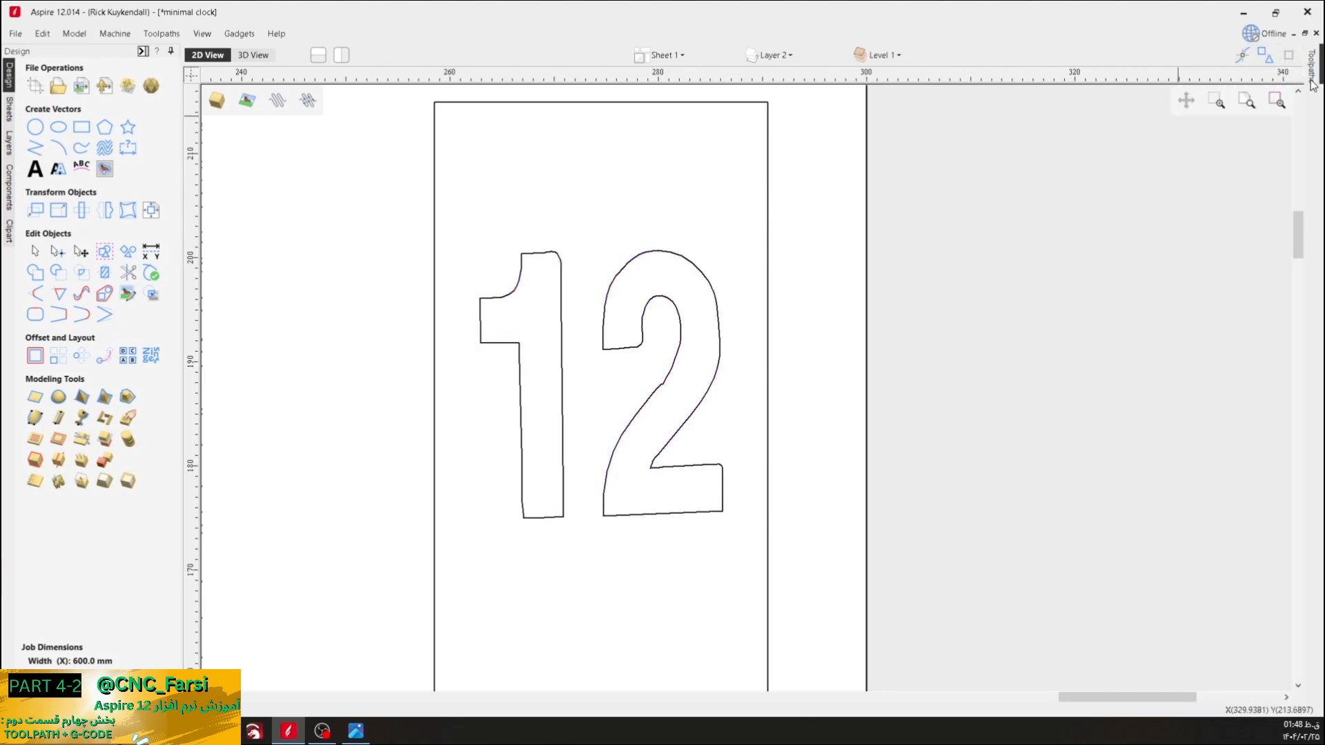
{"action": "mouse_move", "coordinate": [1312, 68]}
{"action": "scroll", "coordinate": [783, 300], "scroll_direction": "down", "scroll_amount": 3}
{"action": "scroll", "coordinate": [778, 311], "scroll_direction": "down", "scroll_amount": 5}
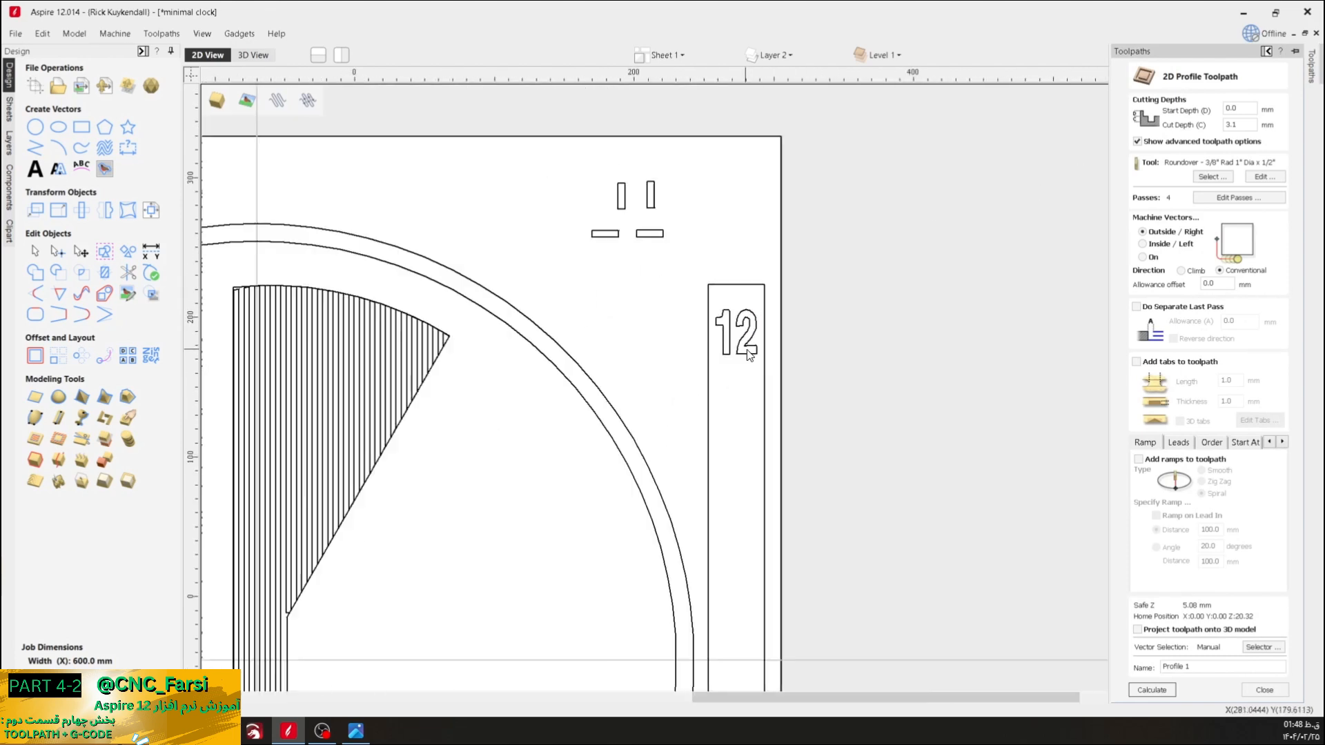
{"action": "scroll", "coordinate": [901, 521], "scroll_direction": "up", "scroll_amount": 2}
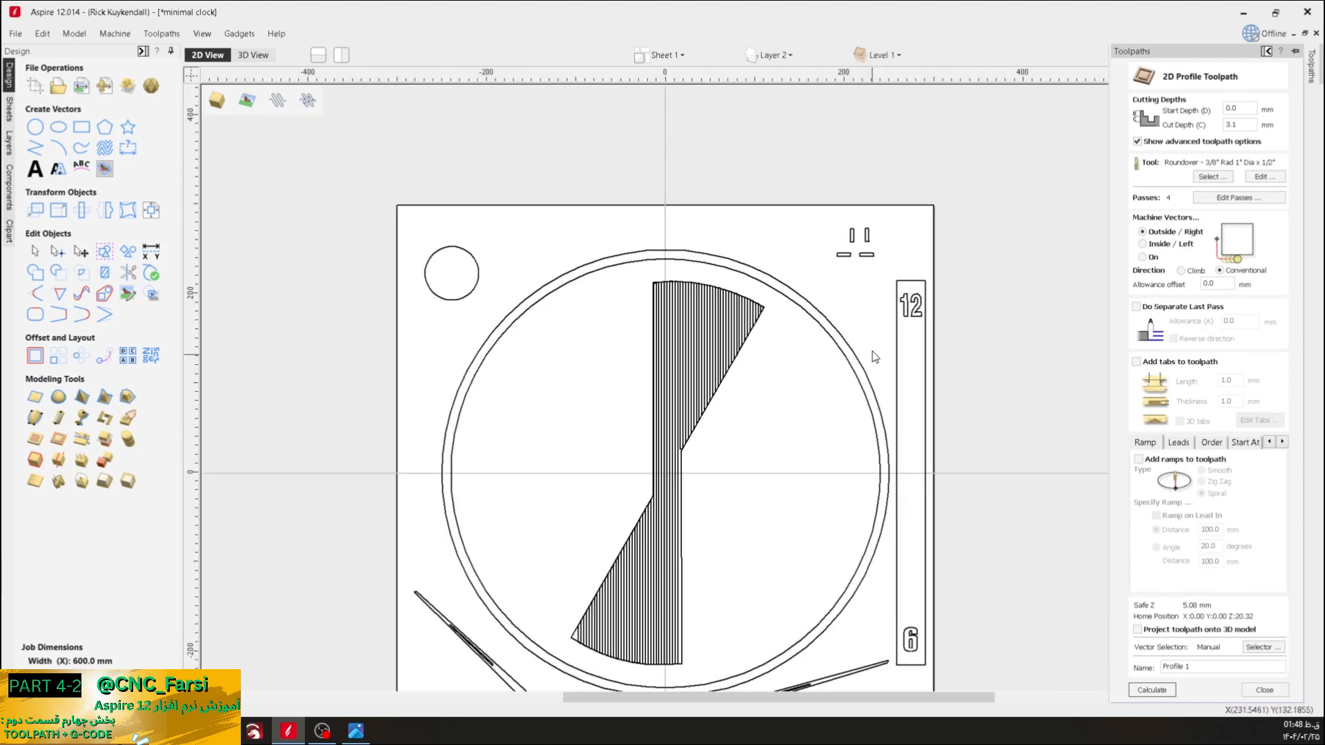
{"action": "middle_click_drag", "start_coordinate": [854, 296], "coordinate": [735, 244]}
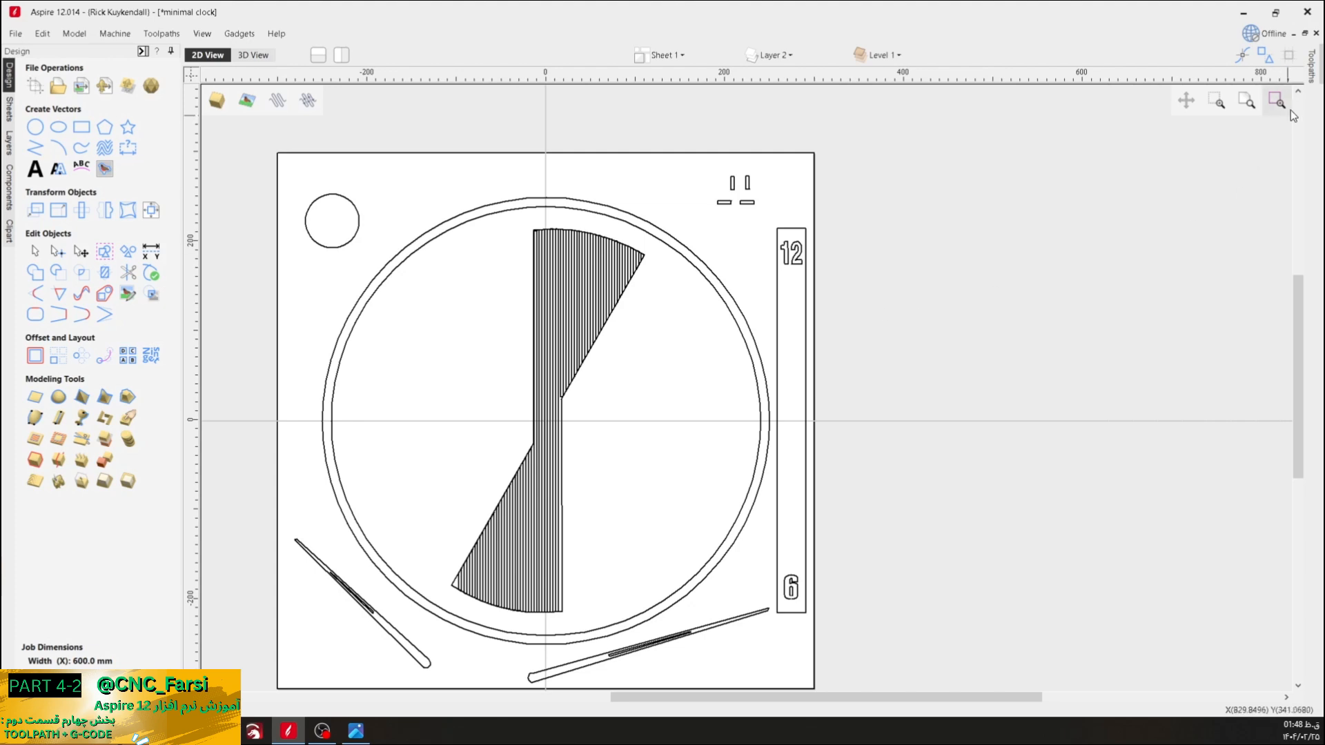
{"action": "mouse_move", "coordinate": [1313, 68]}
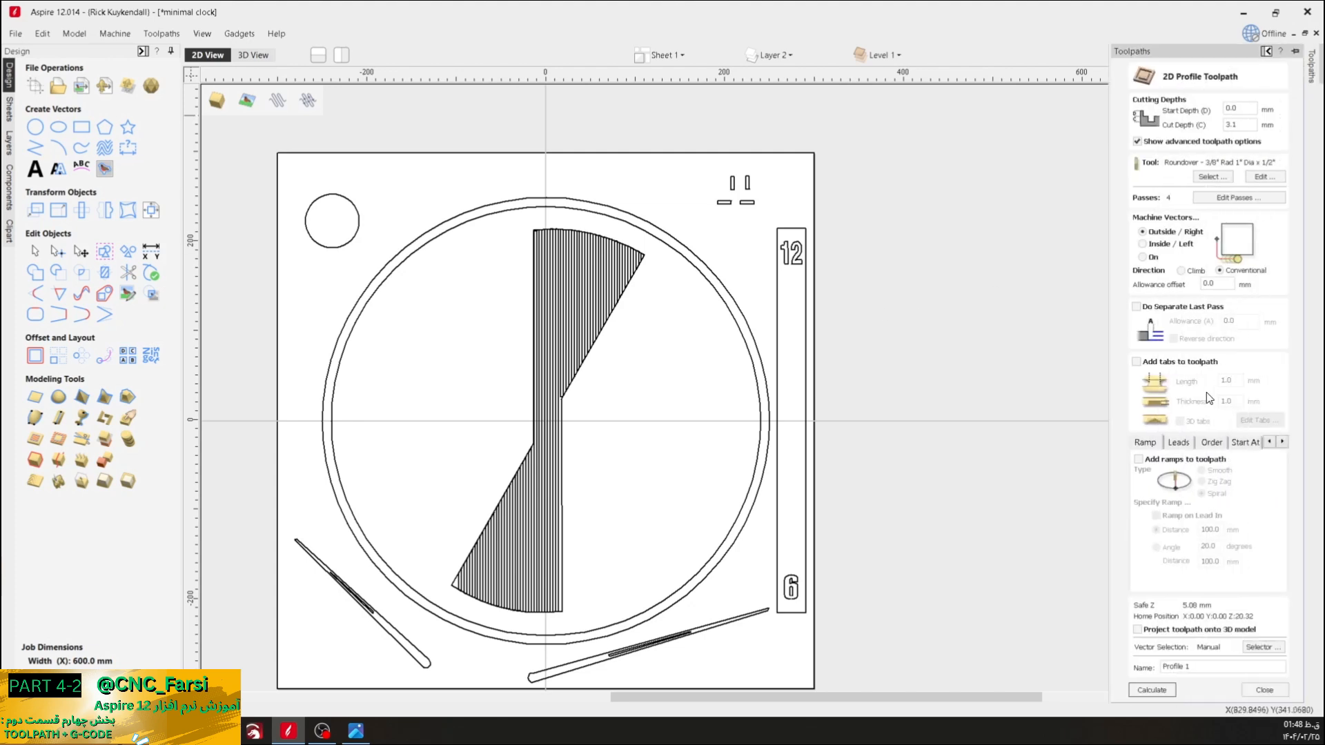
- Select the bar outline and the 12 numeral one at a time, examine the numeral's shape and clear the selection
{"action": "left_click", "coordinate": [805, 298]}
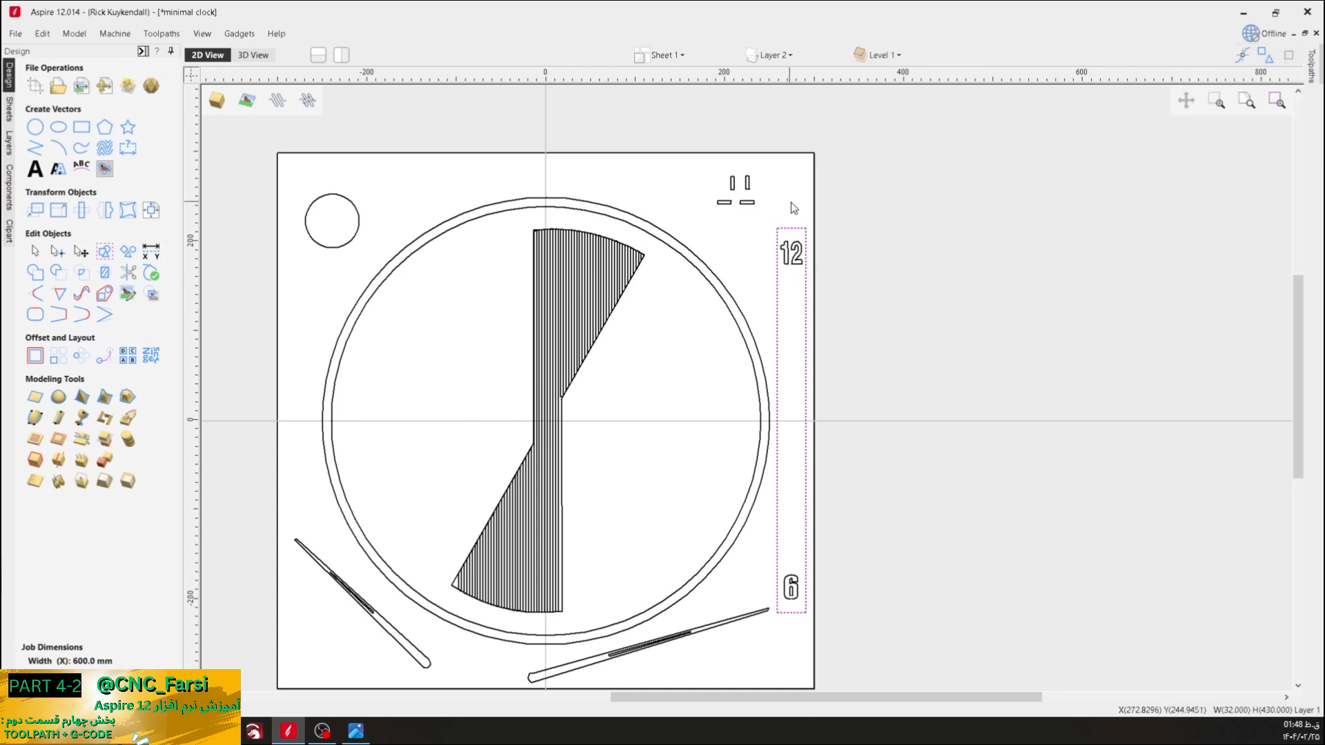
{"action": "left_click", "coordinate": [800, 257]}
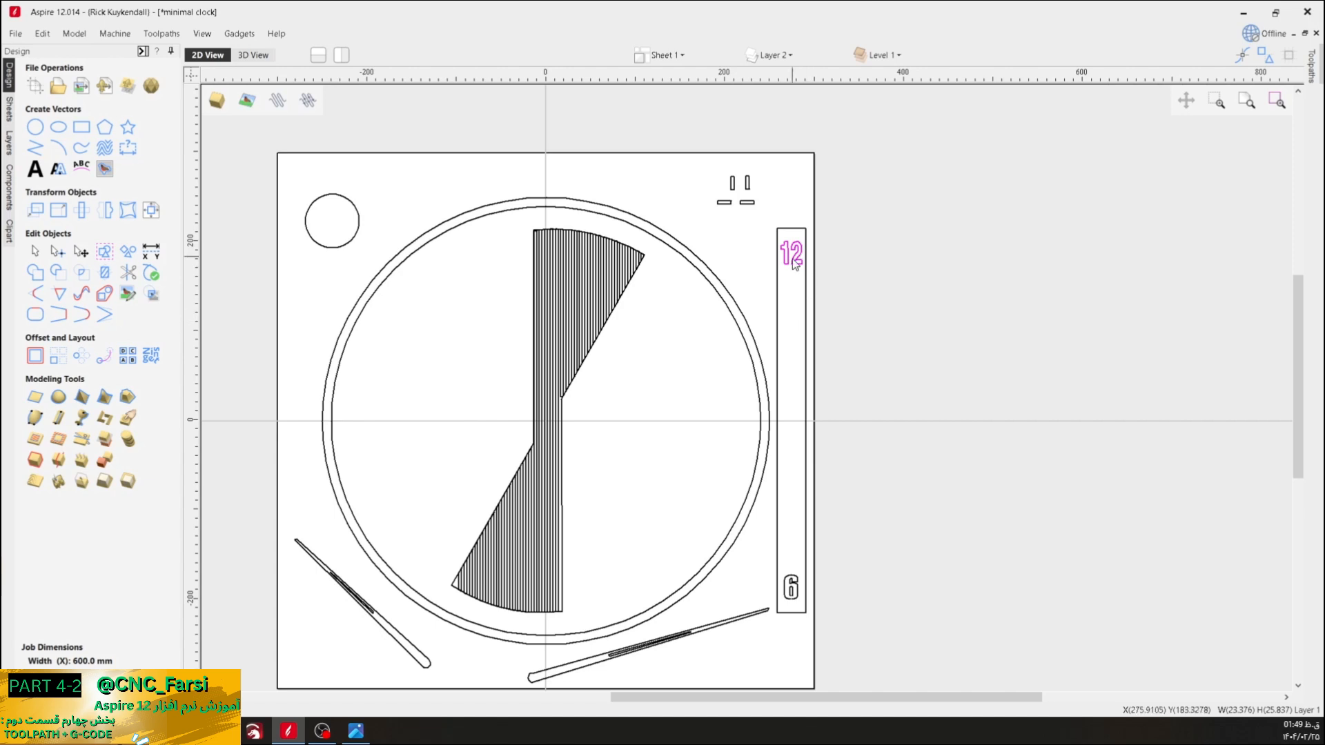
{"action": "scroll", "coordinate": [791, 246], "scroll_direction": "up", "scroll_amount": 8}
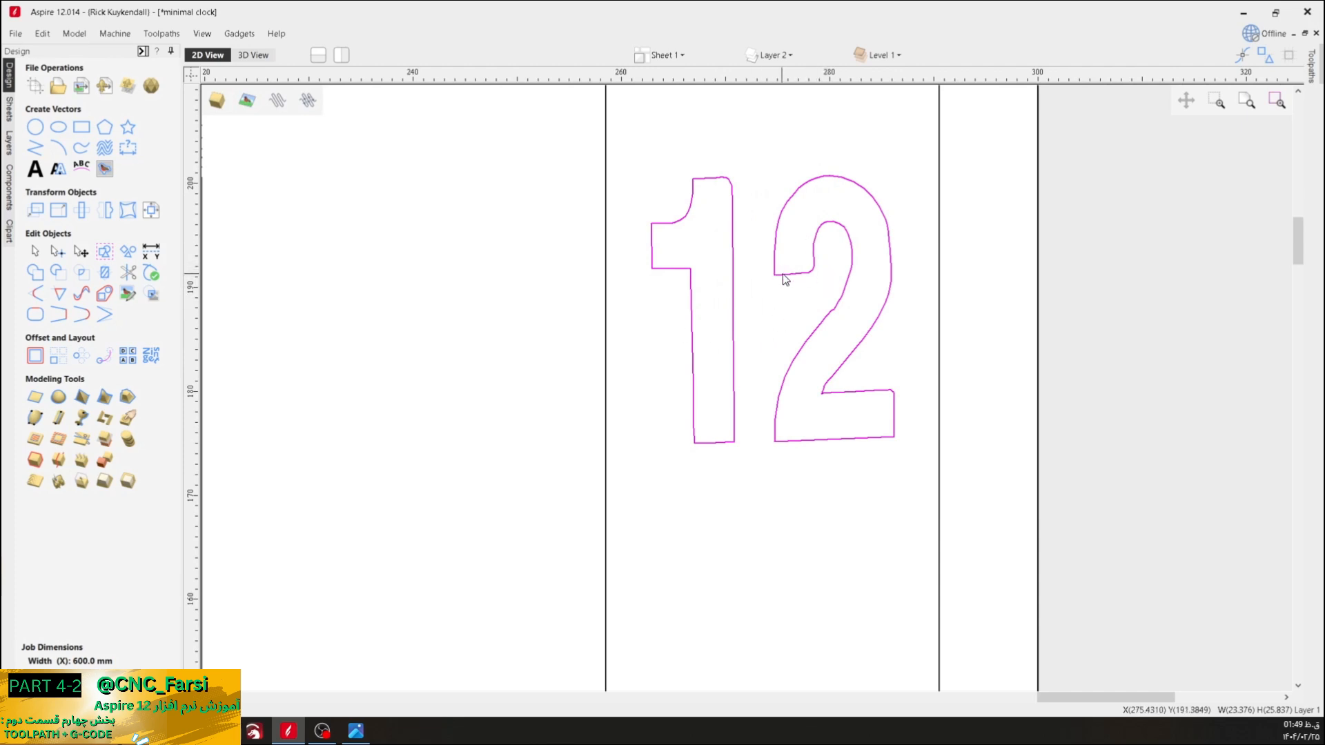
{"action": "scroll", "coordinate": [784, 279], "scroll_direction": "down", "scroll_amount": 5}
{"action": "left_click", "coordinate": [801, 411]}
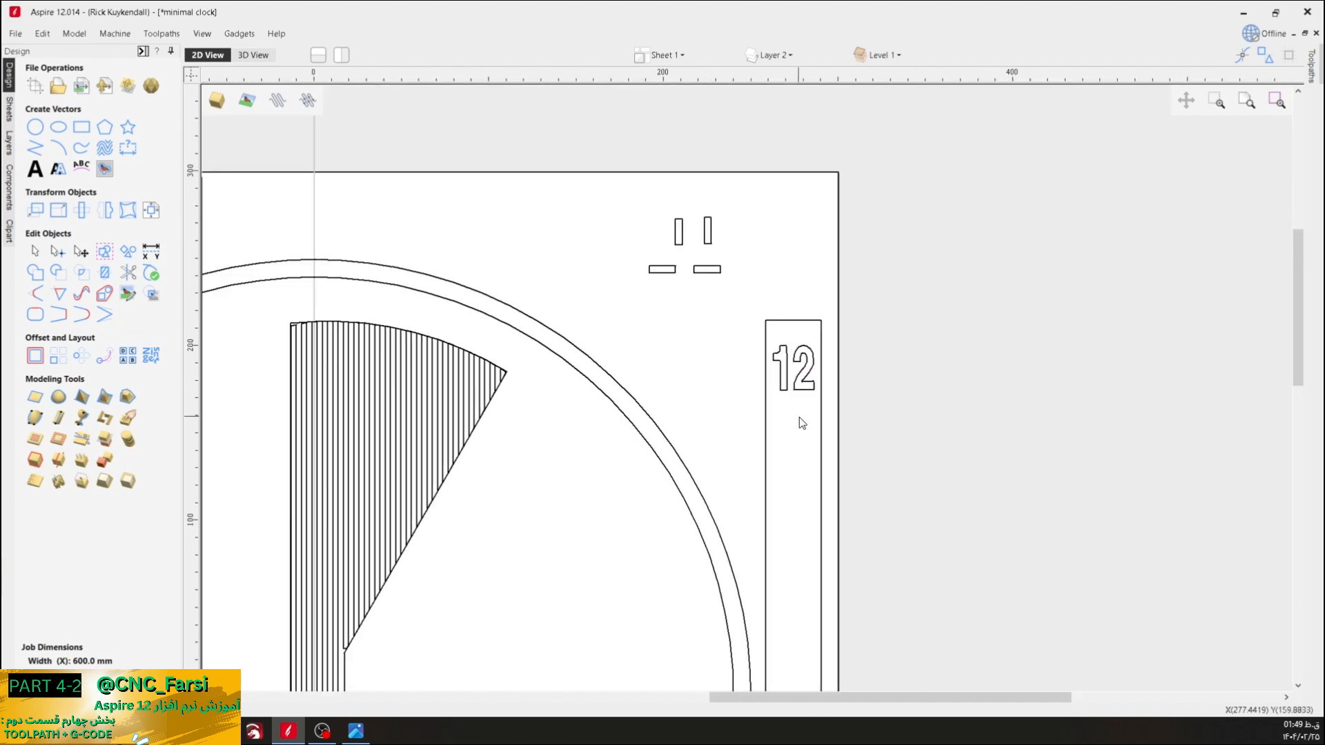
{"action": "scroll", "coordinate": [800, 455], "scroll_direction": "down", "scroll_amount": 6}
{"action": "scroll", "coordinate": [812, 508], "scroll_direction": "up", "scroll_amount": 4}
{"action": "scroll", "coordinate": [801, 438], "scroll_direction": "down", "scroll_amount": 1}
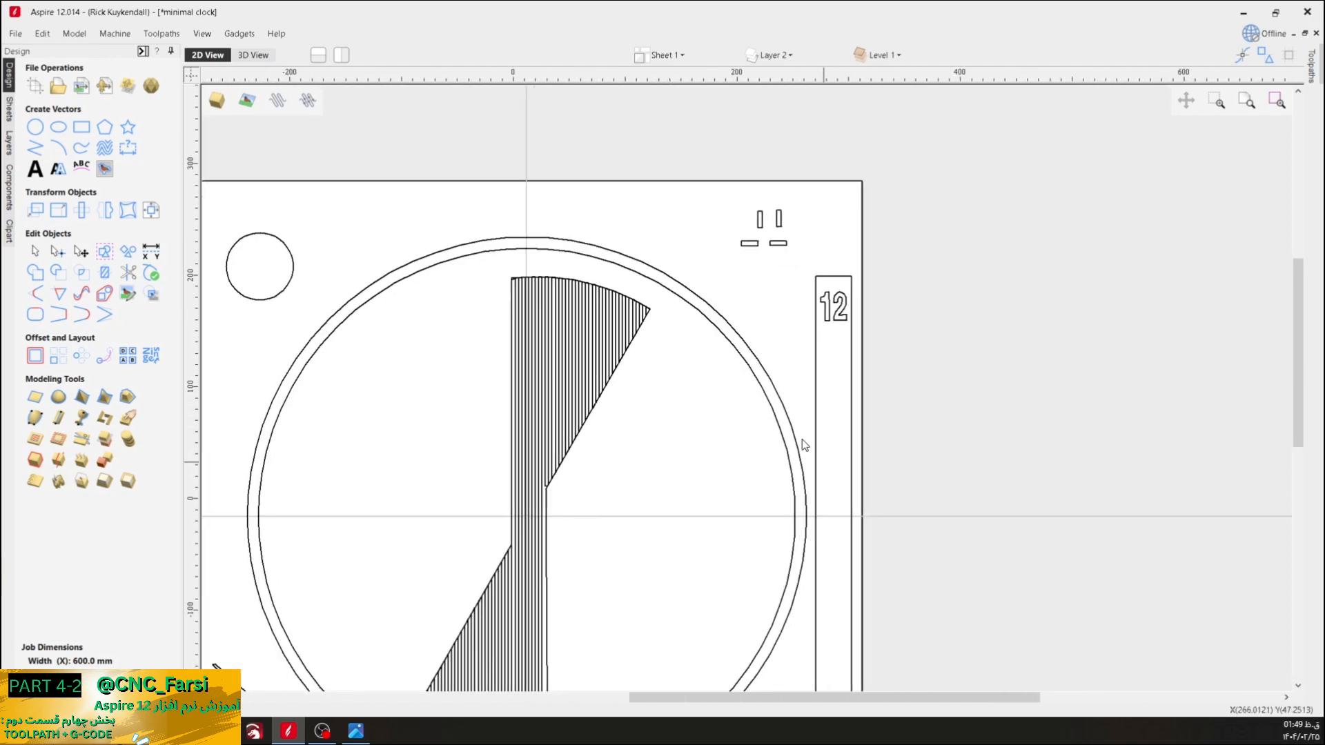
{"action": "scroll", "coordinate": [802, 439], "scroll_direction": "up", "scroll_amount": 5}
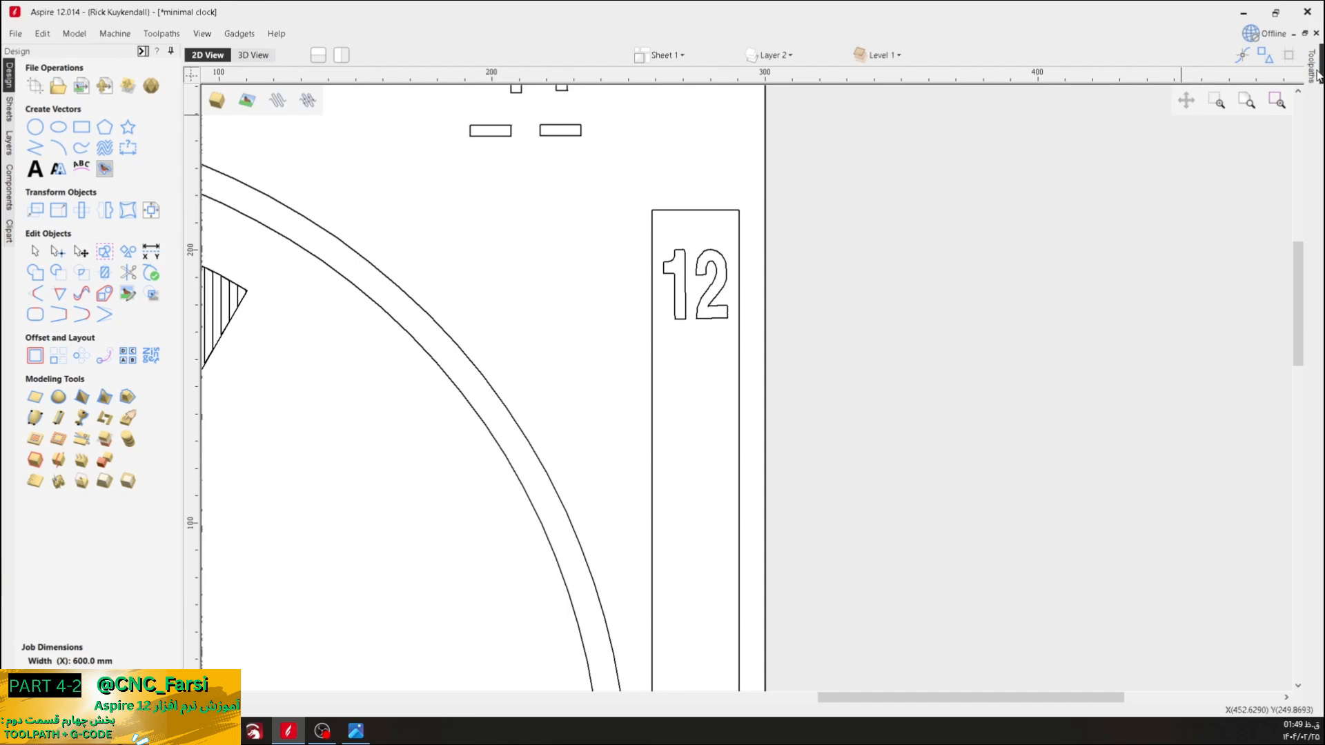
- Try adding tabs to the profile toolpath
{"action": "left_click", "coordinate": [1318, 75]}
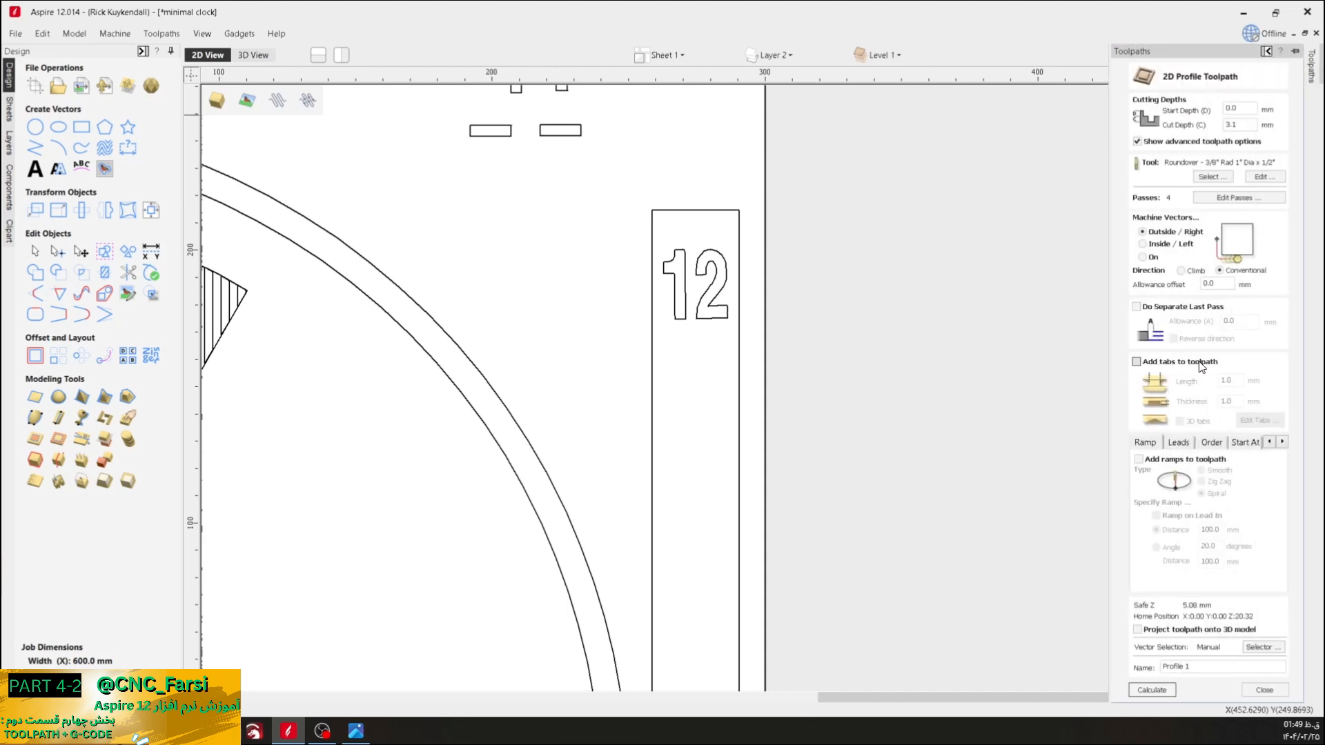
{"action": "left_click", "coordinate": [1137, 363]}
{"action": "left_click", "coordinate": [1137, 362]}
- Set the profile toolpath to machine inside / left of the vectors
{"action": "scroll", "coordinate": [779, 276], "scroll_direction": "down", "scroll_amount": 5}
{"action": "scroll", "coordinate": [818, 452], "scroll_direction": "up", "scroll_amount": 3}
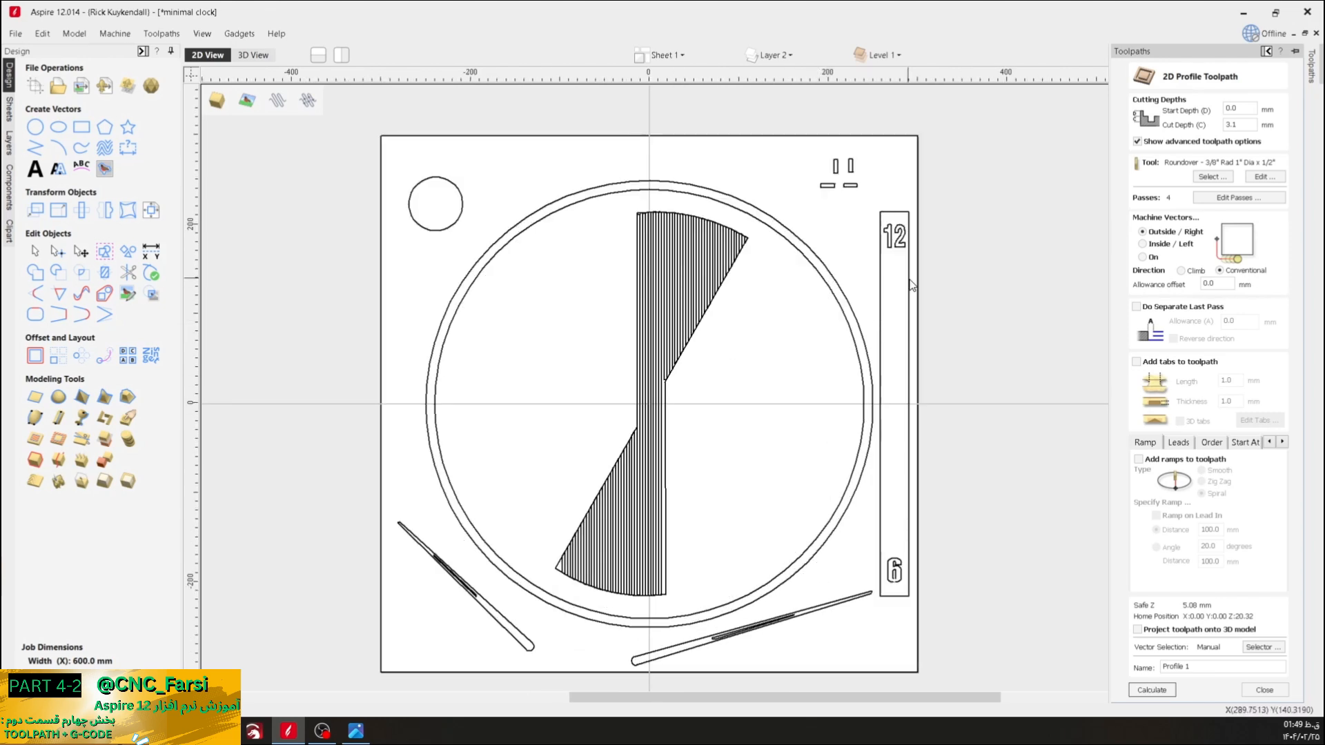
{"action": "scroll", "coordinate": [934, 219], "scroll_direction": "up", "scroll_amount": 4}
{"action": "scroll", "coordinate": [908, 279], "scroll_direction": "up", "scroll_amount": 1}
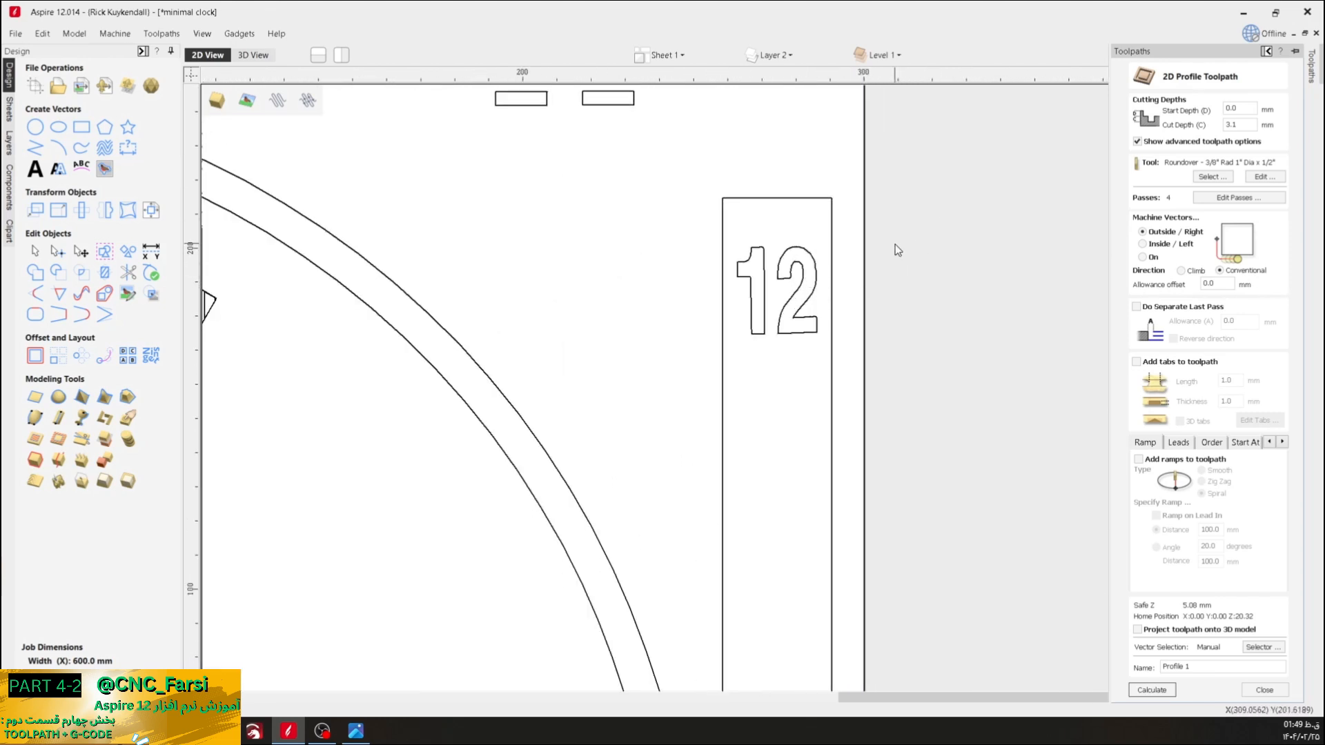
{"action": "left_click", "coordinate": [1143, 247]}
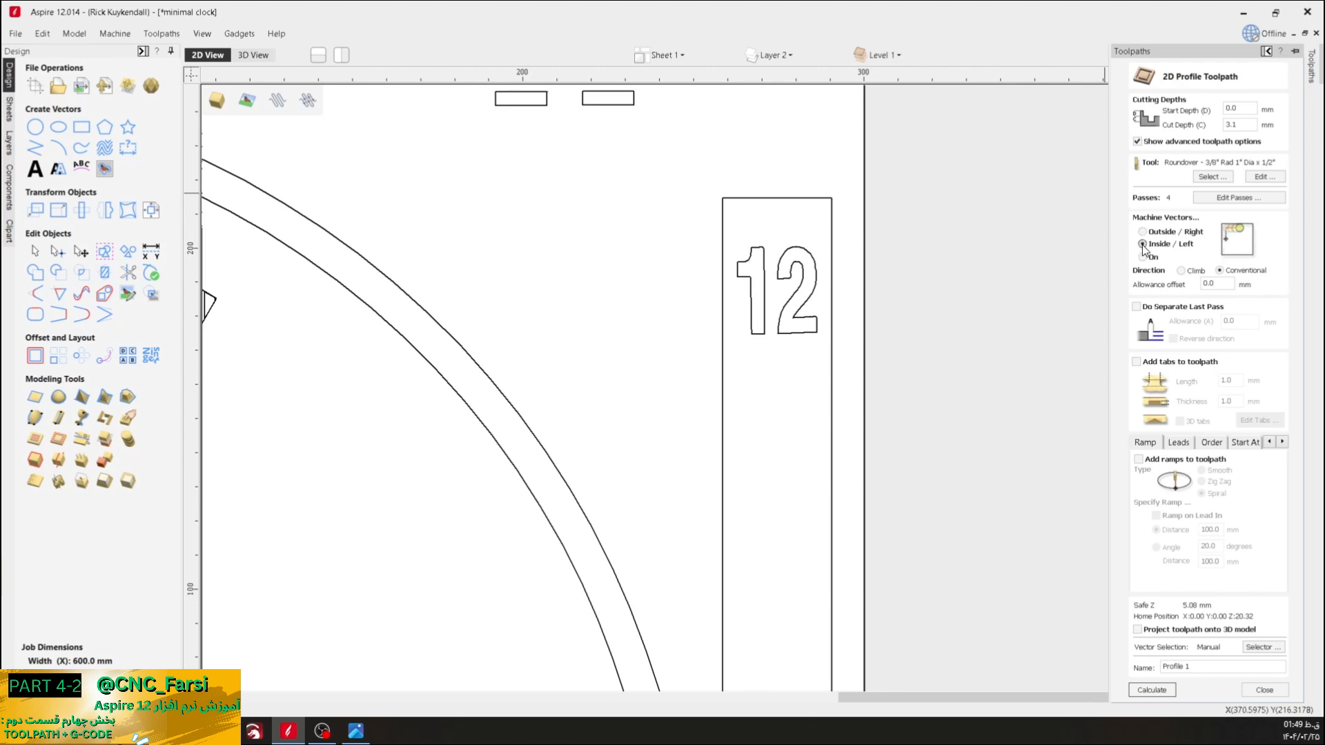
- Select the 12 and 6 numerals with the 6's inner outline, try adding the long hand's inner slot, and clear the selection
{"action": "left_click", "coordinate": [781, 268]}
{"action": "scroll", "coordinate": [800, 402], "scroll_direction": "down", "scroll_amount": 1}
{"action": "scroll", "coordinate": [800, 403], "scroll_direction": "down", "scroll_amount": 3}
{"action": "scroll", "coordinate": [794, 428], "scroll_direction": "up", "scroll_amount": 3}
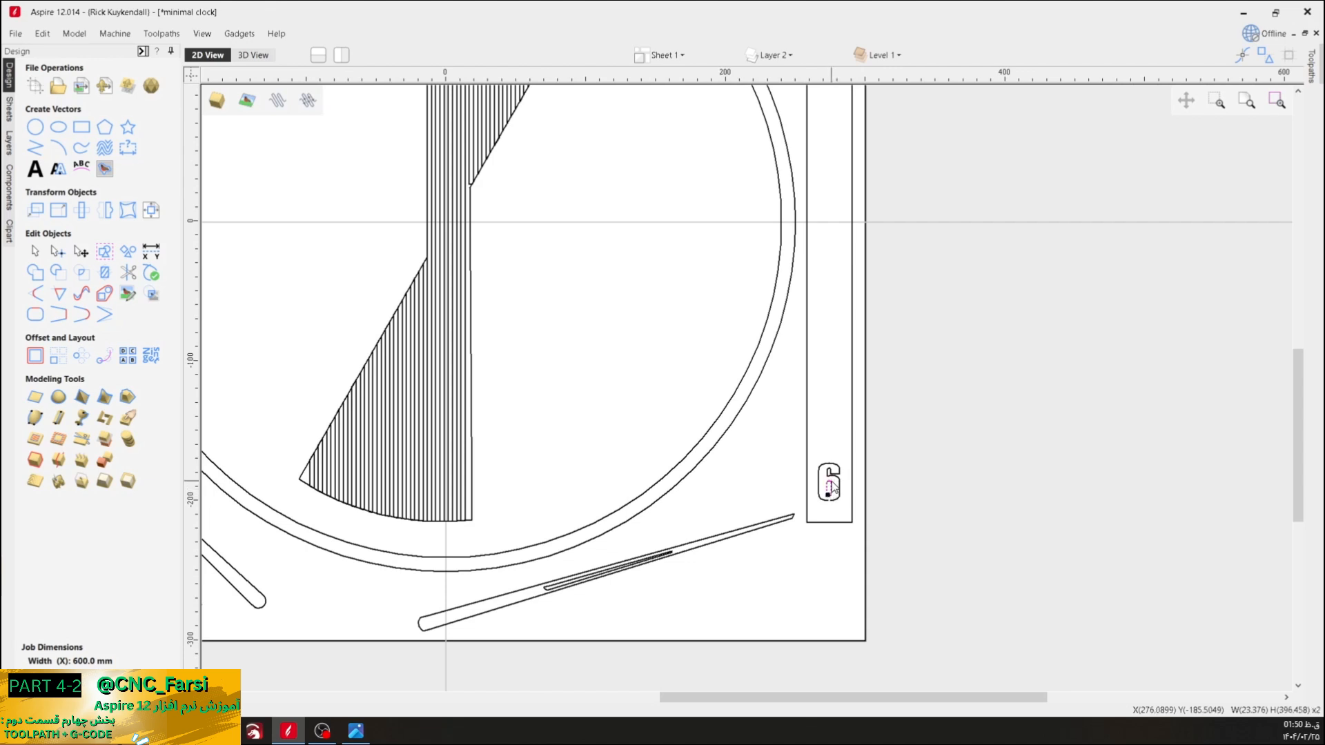
{"action": "left_click", "coordinate": [837, 481], "text": "shift"}
{"action": "scroll", "coordinate": [837, 481], "scroll_direction": "down", "scroll_amount": 4}
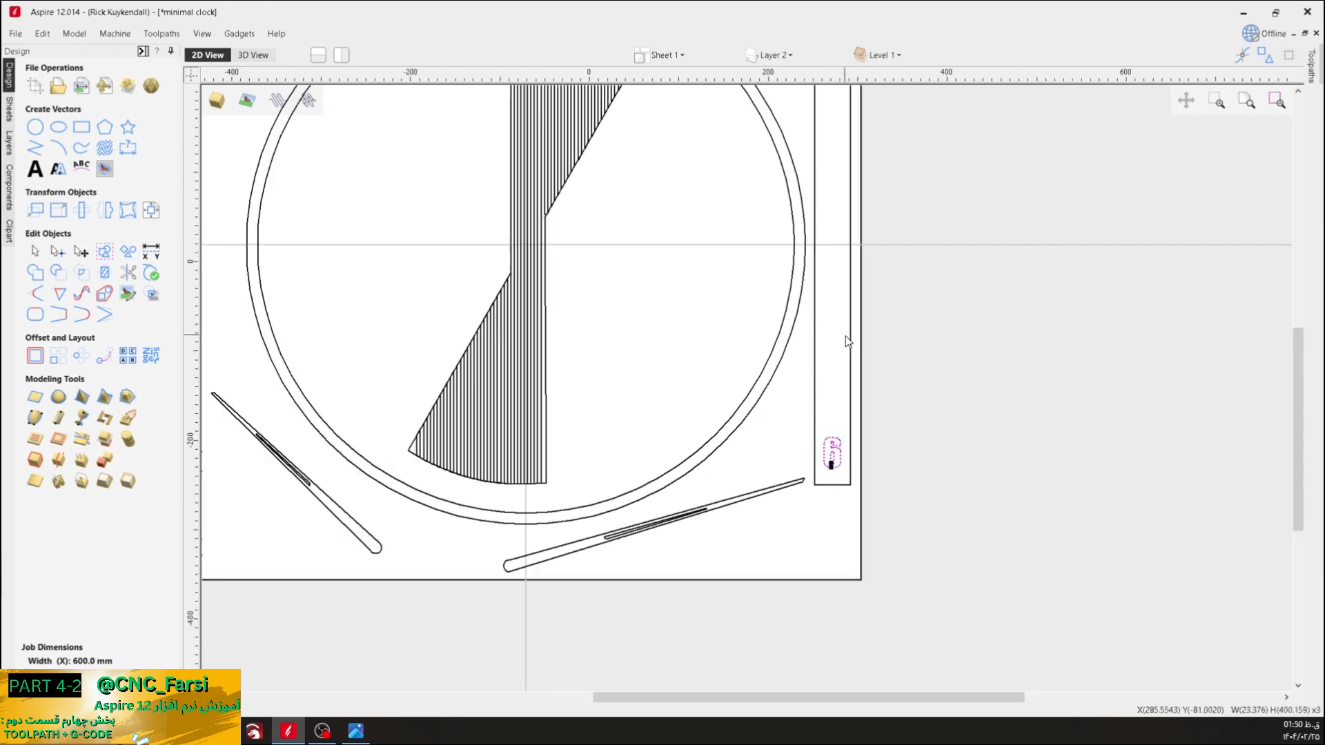
{"action": "scroll", "coordinate": [855, 277], "scroll_direction": "up", "scroll_amount": 2}
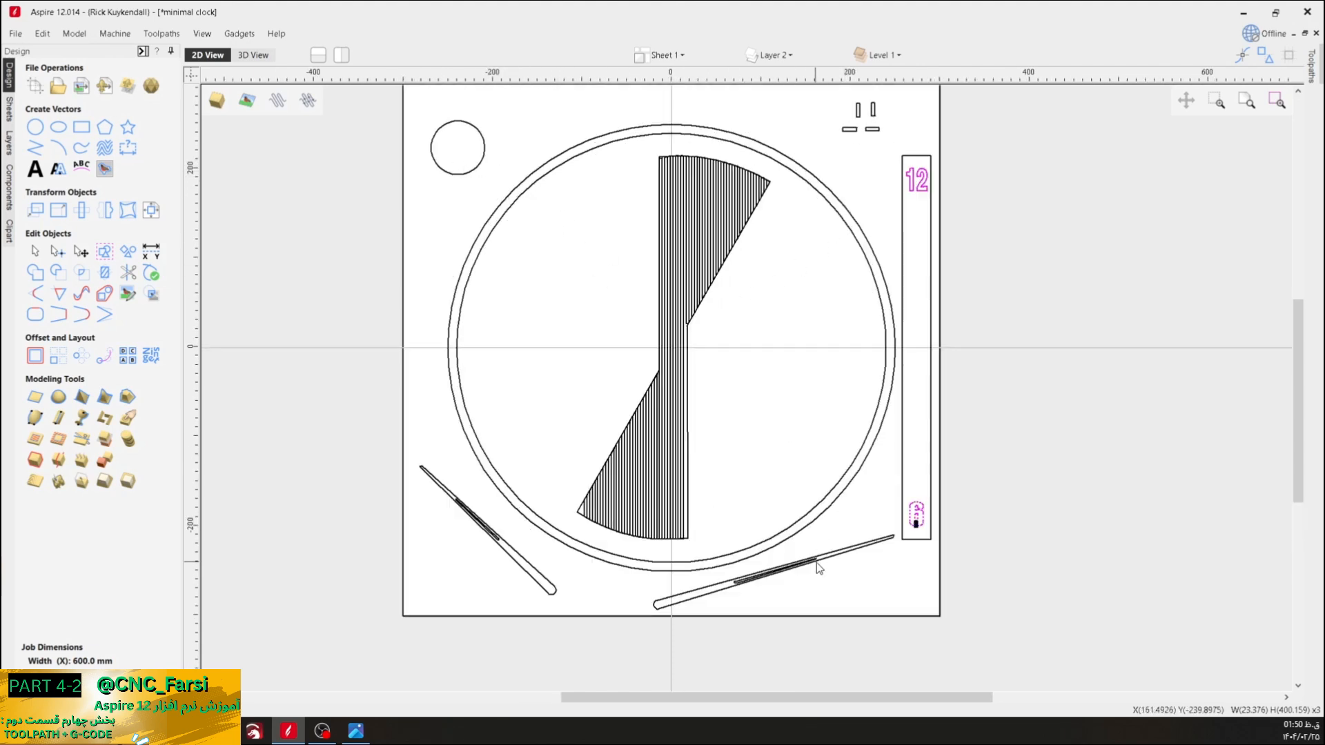
{"action": "scroll", "coordinate": [817, 565], "scroll_direction": "up", "scroll_amount": 5}
{"action": "left_click", "coordinate": [668, 454], "text": "shift"}
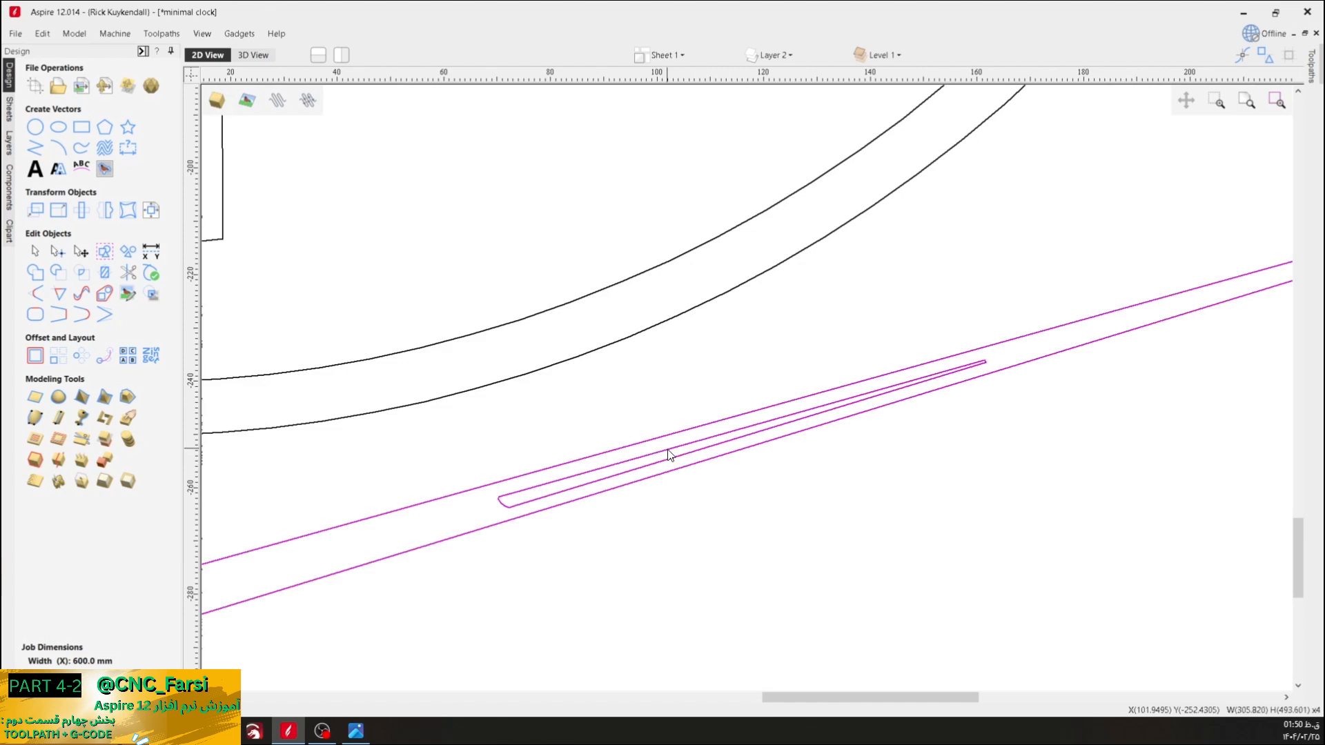
{"action": "left_click", "coordinate": [756, 483]}
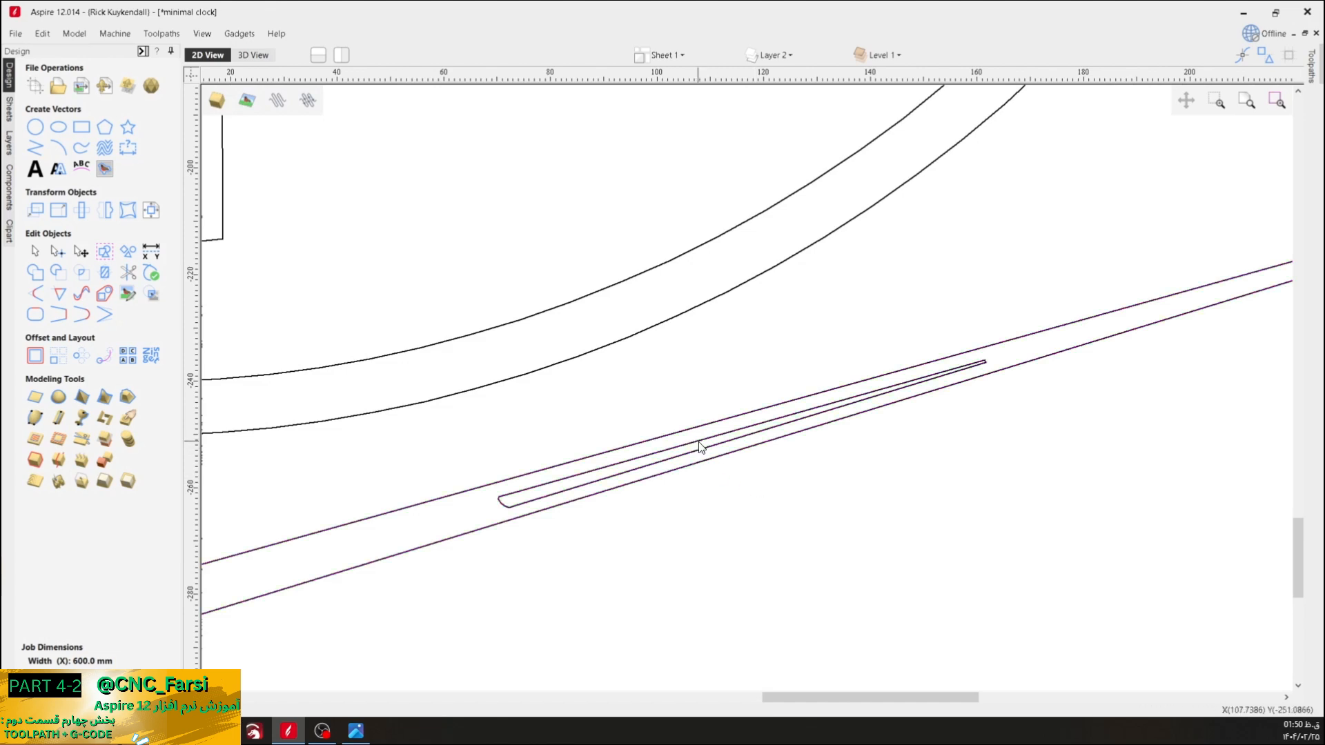
- Ungroup the long clock hand and select its narrow inner slot on its own
{"action": "right_click", "coordinate": [698, 442]}
{"action": "left_click", "coordinate": [695, 441]}
{"action": "right_click", "coordinate": [694, 441]}
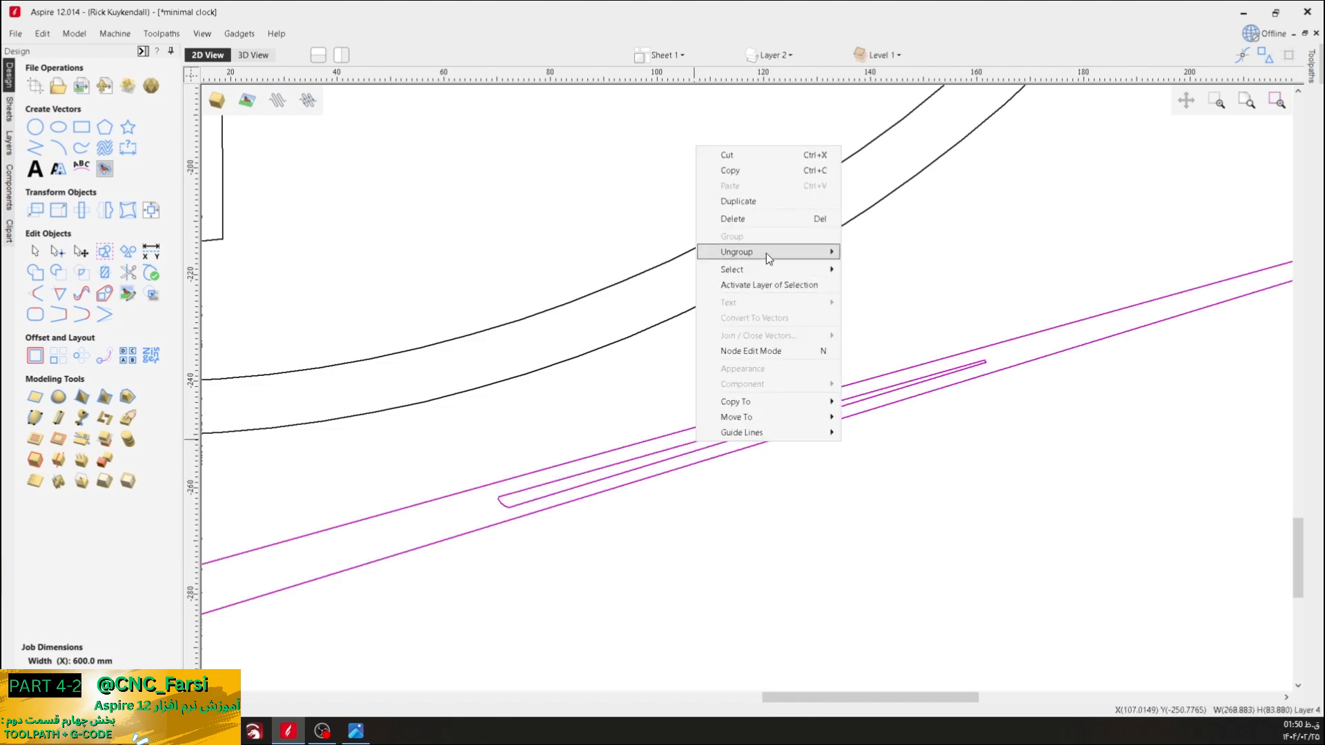
{"action": "mouse_move", "coordinate": [765, 253]}
{"action": "left_click", "coordinate": [894, 267]}
{"action": "left_click", "coordinate": [867, 452]}
{"action": "left_click", "coordinate": [828, 407]}
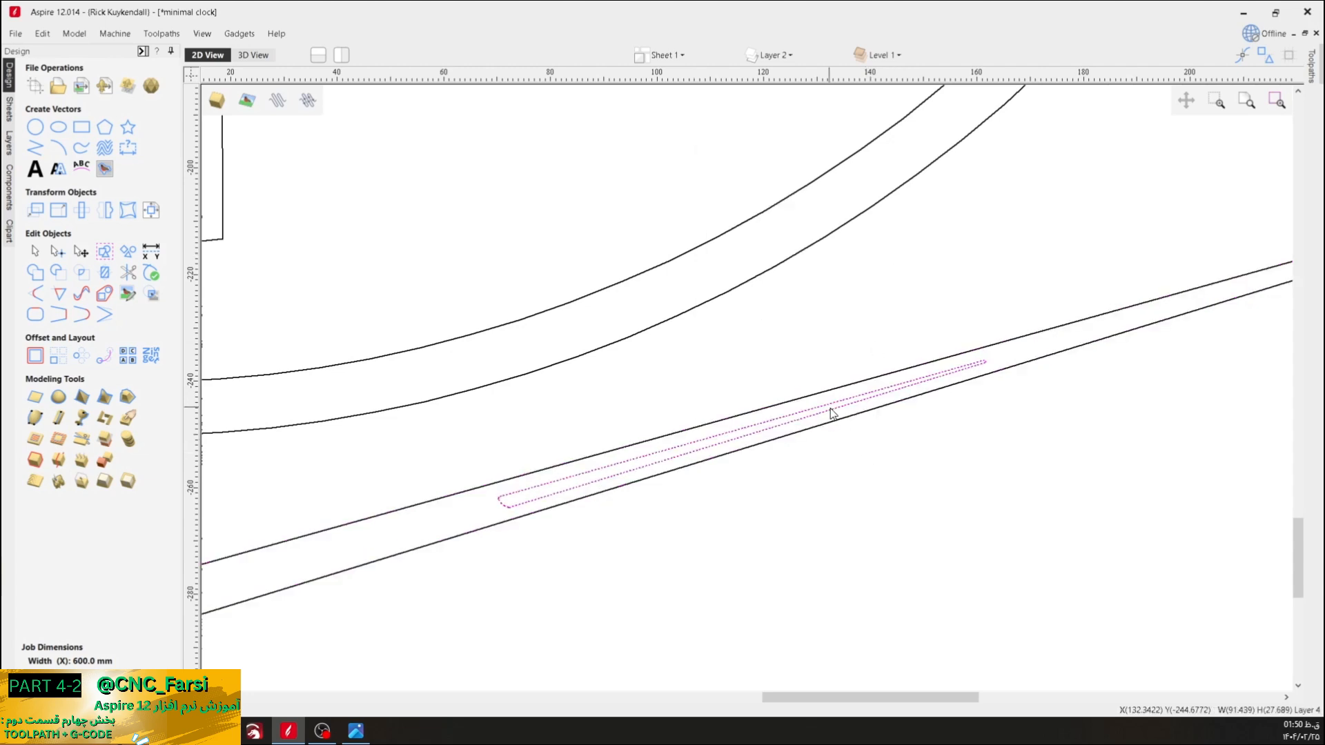
- Ungroup the short clock hand and select its narrow inner slot on its own
{"action": "scroll", "coordinate": [848, 462], "scroll_direction": "down", "scroll_amount": 8}
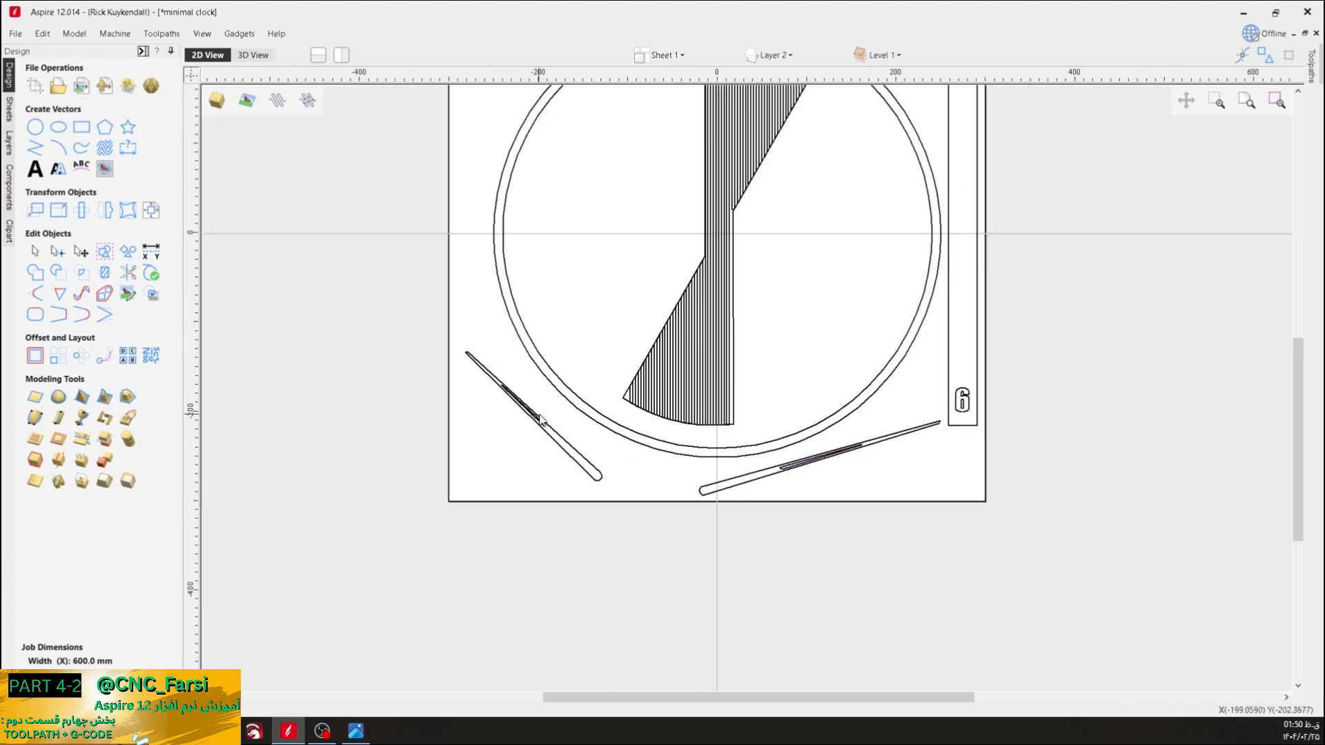
{"action": "left_click", "coordinate": [541, 423]}
{"action": "scroll", "coordinate": [543, 423], "scroll_direction": "up", "scroll_amount": 8}
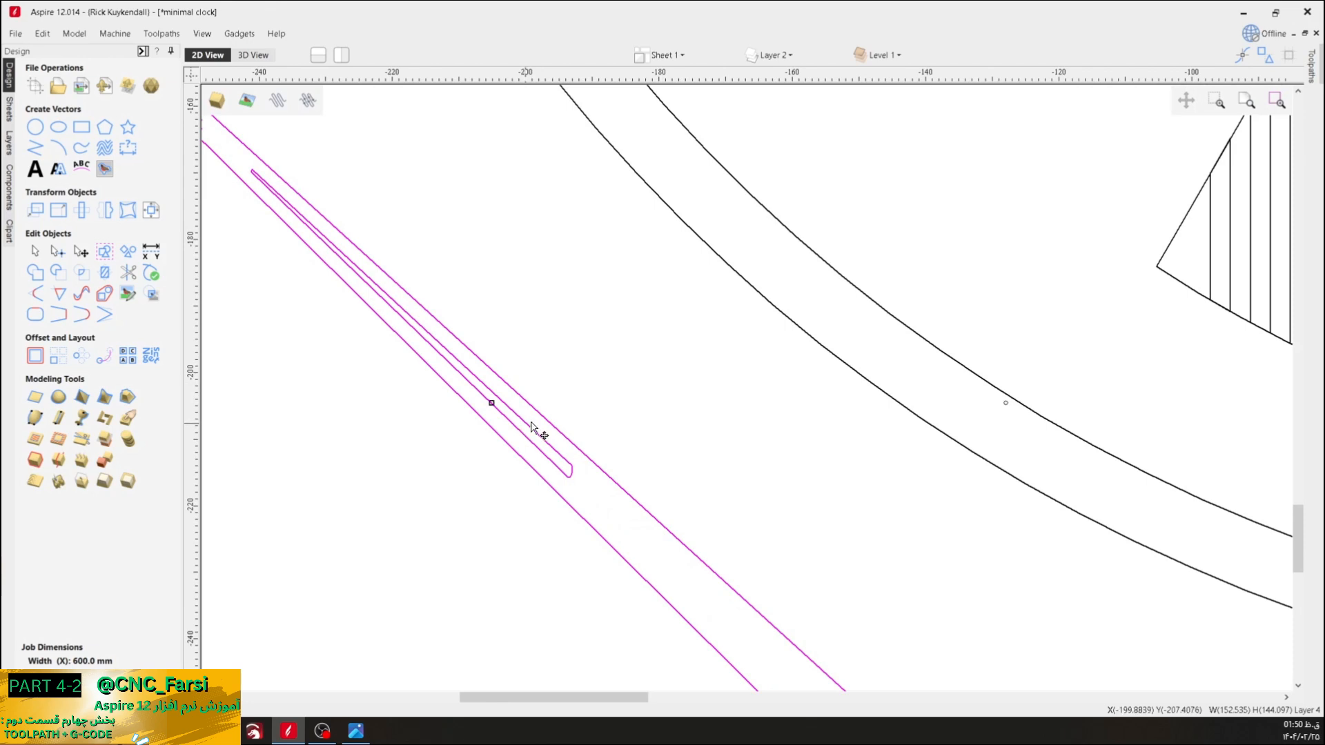
{"action": "left_click", "coordinate": [606, 379]}
{"action": "left_click", "coordinate": [540, 434]}
{"action": "right_click", "coordinate": [540, 434]}
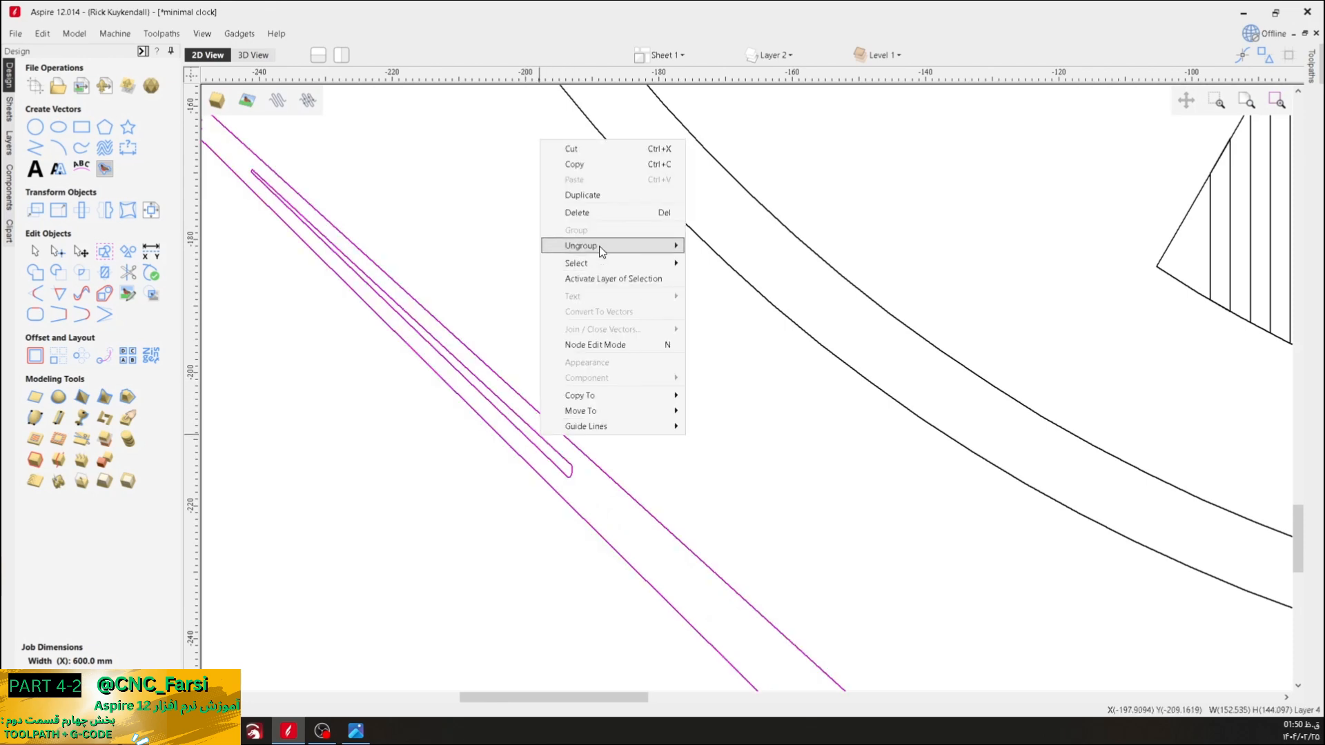
{"action": "mouse_move", "coordinate": [599, 246]}
{"action": "left_click", "coordinate": [739, 247]}
{"action": "left_click", "coordinate": [535, 438]}
{"action": "scroll", "coordinate": [552, 431], "scroll_direction": "down", "scroll_amount": 3}
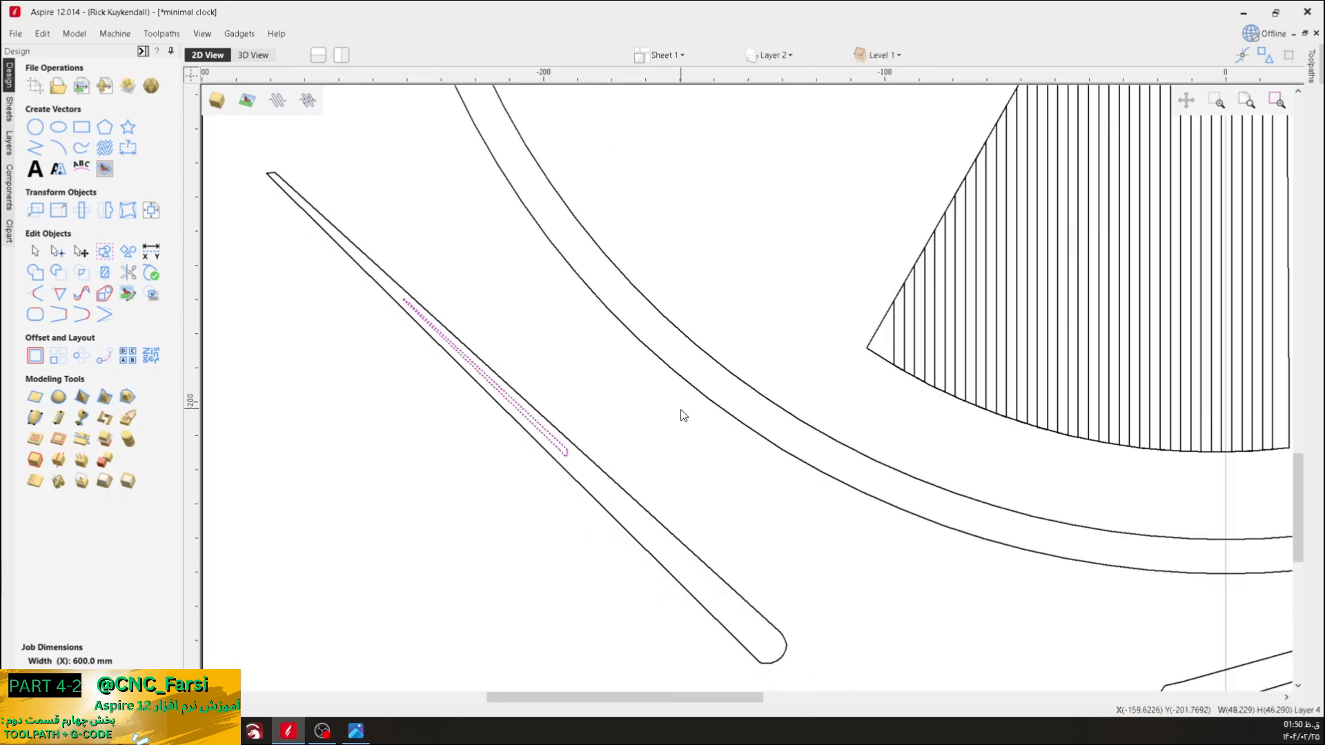
{"action": "scroll", "coordinate": [734, 407], "scroll_direction": "down", "scroll_amount": 7}
{"action": "middle_click_drag", "start_coordinate": [923, 327], "coordinate": [739, 376]}
{"action": "scroll", "coordinate": [735, 368], "scroll_direction": "up", "scroll_amount": 1}
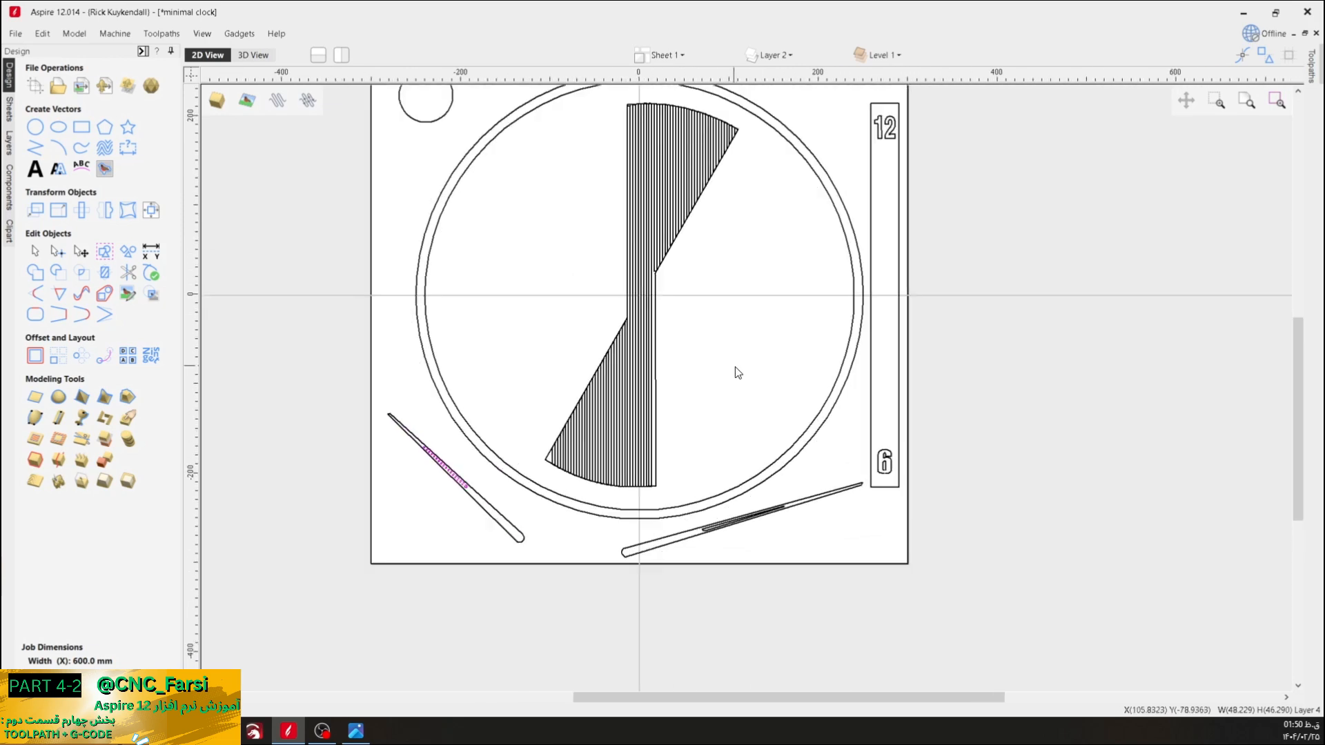
{"action": "middle_click_drag", "start_coordinate": [757, 327], "coordinate": [785, 393]}
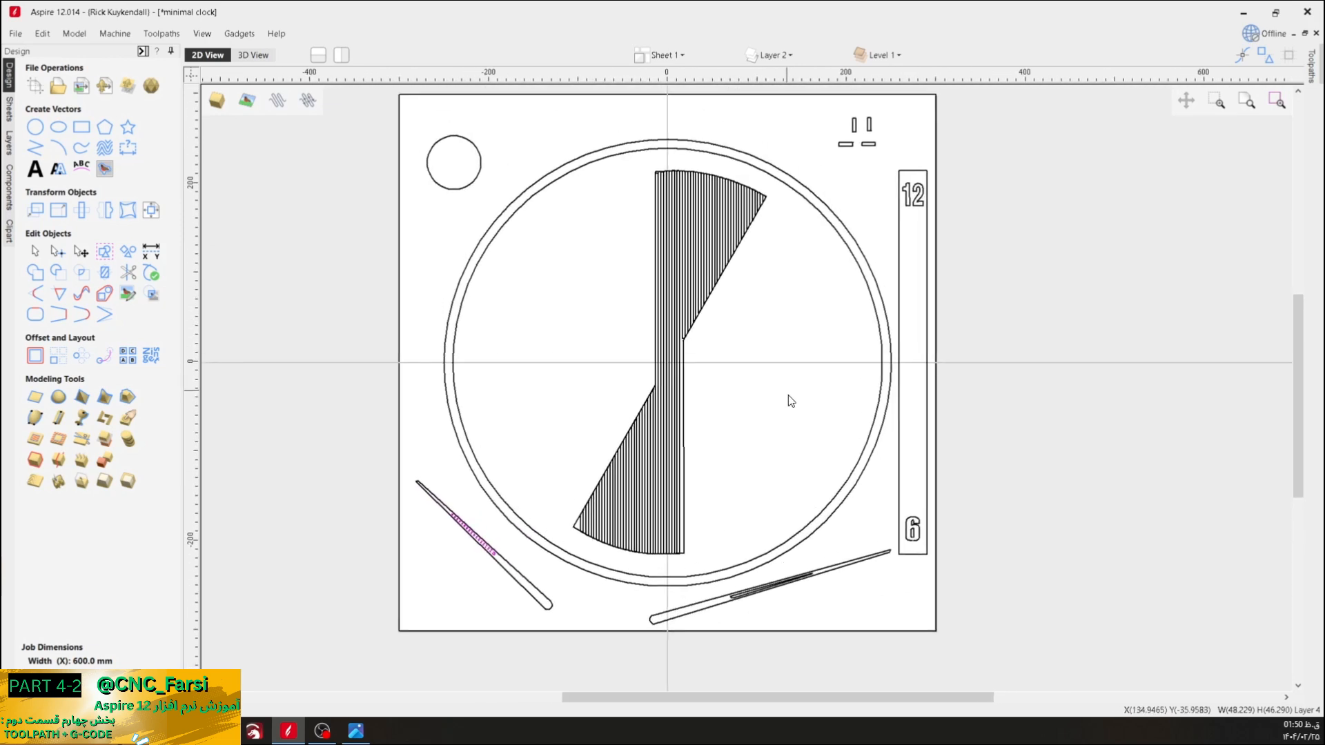
- Ungroup the two large concentric circles back onto their original object layers
{"action": "left_click", "coordinate": [823, 217]}
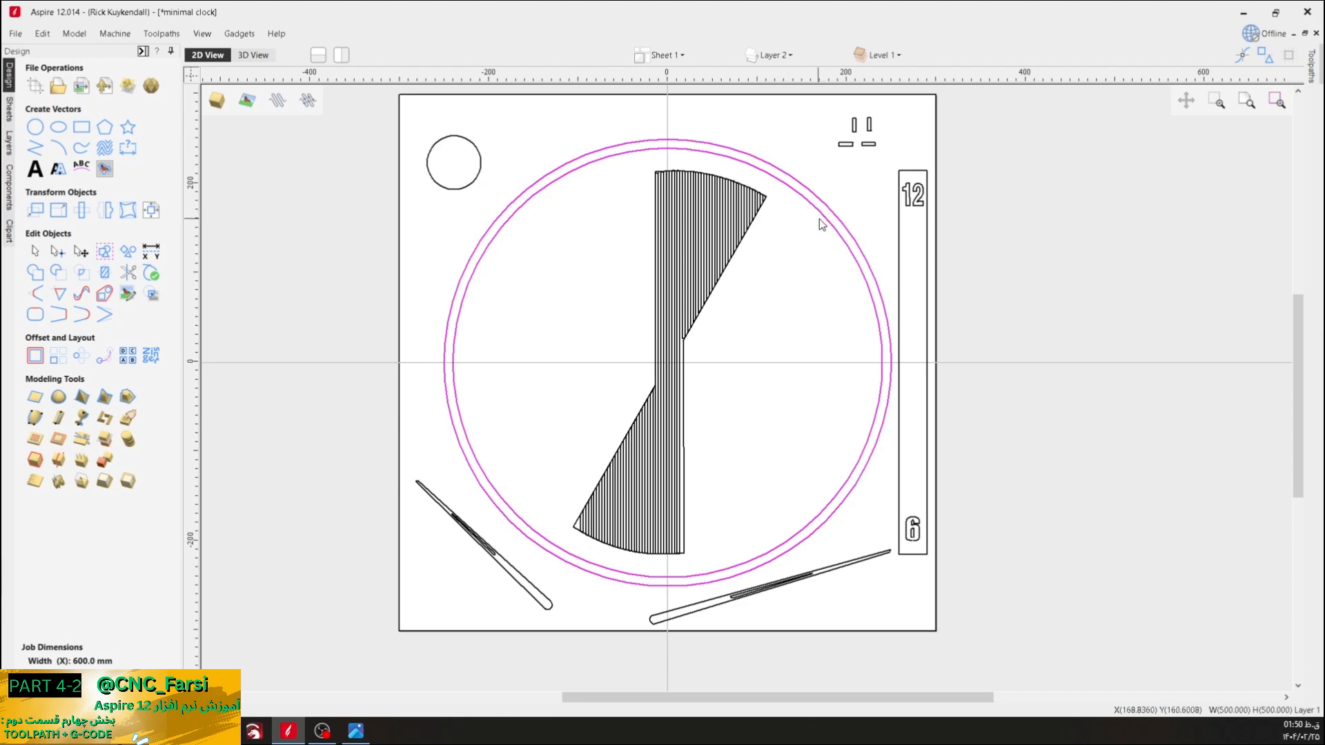
{"action": "left_click", "coordinate": [816, 253]}
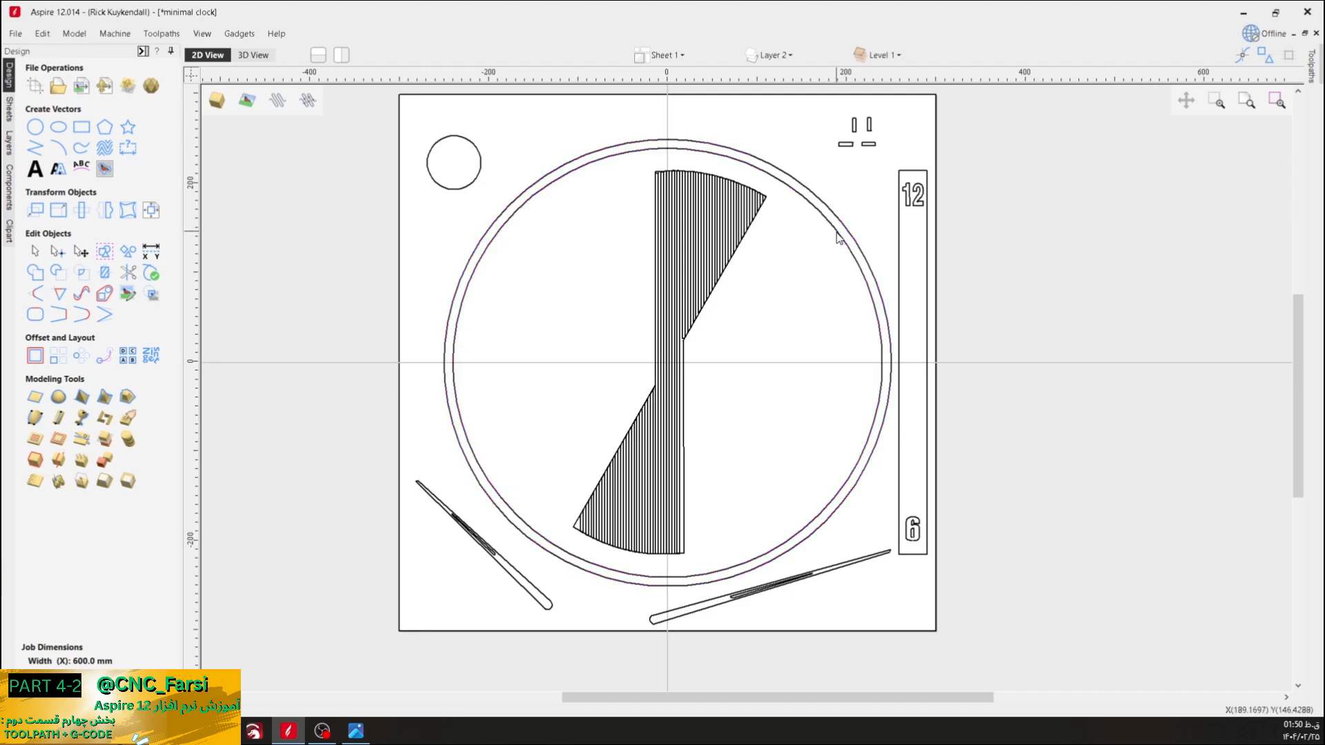
{"action": "right_click", "coordinate": [837, 238]}
{"action": "mouse_move", "coordinate": [914, 339]}
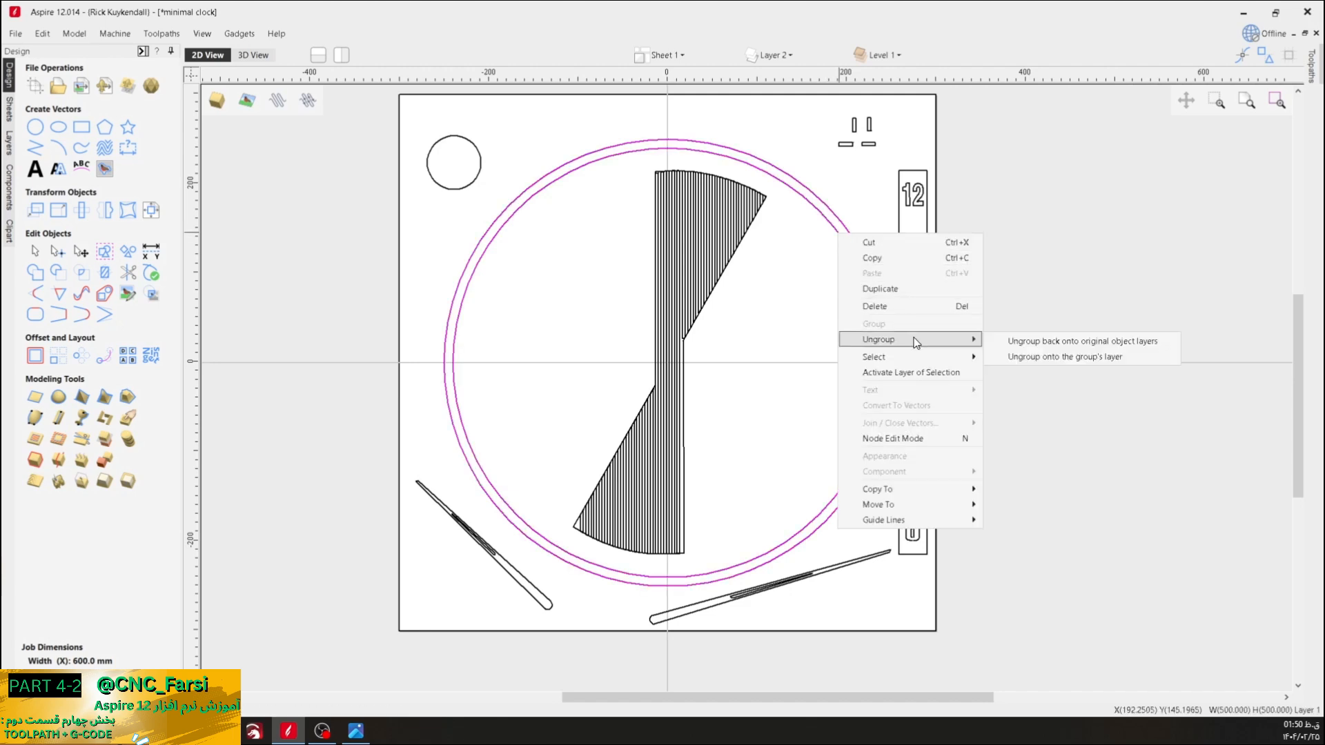
{"action": "left_click", "coordinate": [1047, 342]}
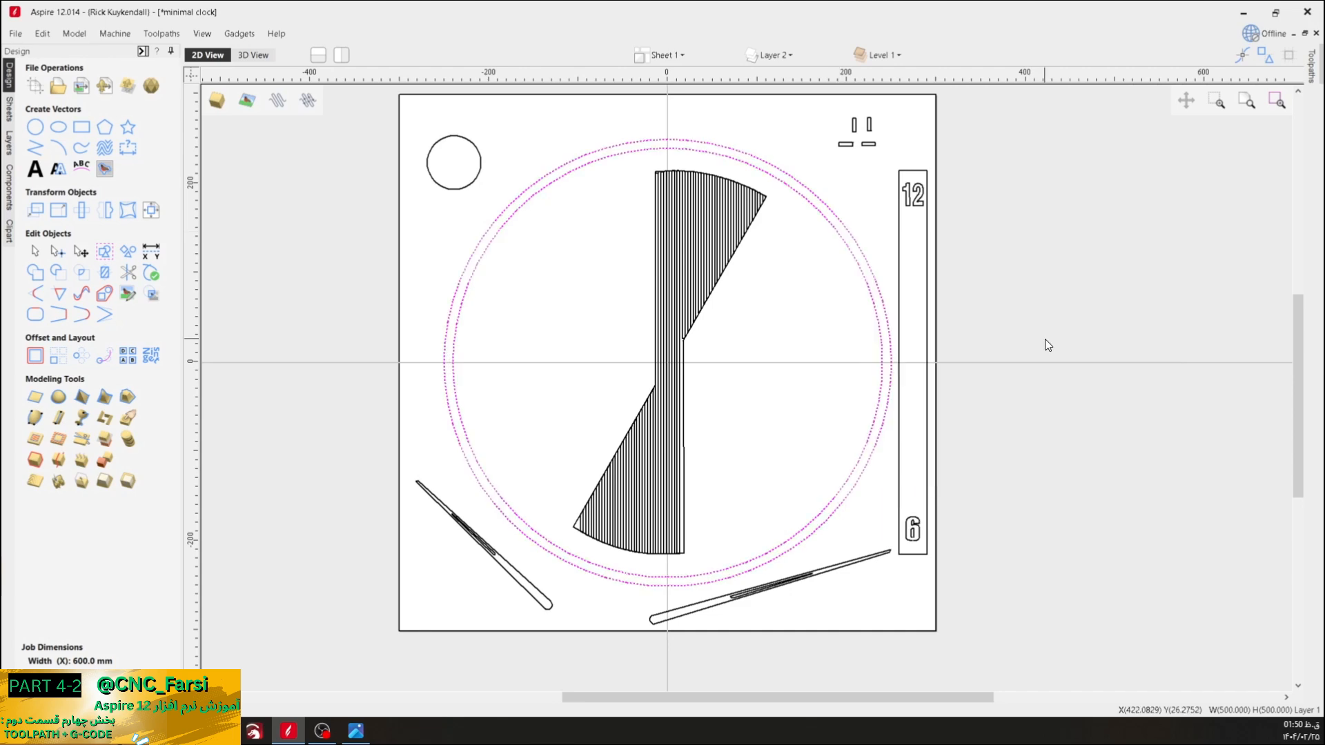
{"action": "left_click", "coordinate": [962, 342]}
- Move the two concentric circles outside the sheet and shift the striped clock face towards the sheet's upper left
{"action": "scroll", "coordinate": [825, 268], "scroll_direction": "down", "scroll_amount": 2}
{"action": "middle_click_drag", "start_coordinate": [830, 271], "coordinate": [708, 298]}
{"action": "left_click", "coordinate": [718, 283]}
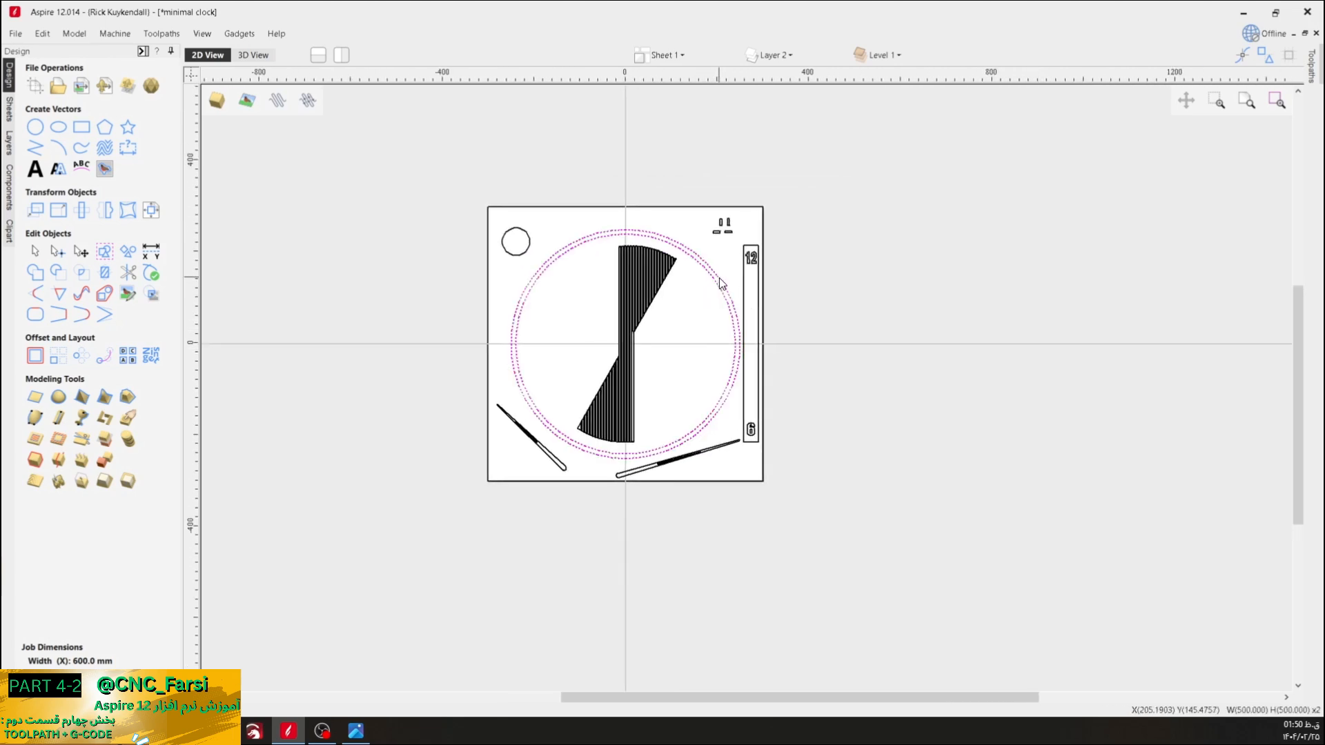
{"action": "left_click_drag", "start_coordinate": [719, 283], "coordinate": [978, 287]}
{"action": "left_click", "coordinate": [701, 334]}
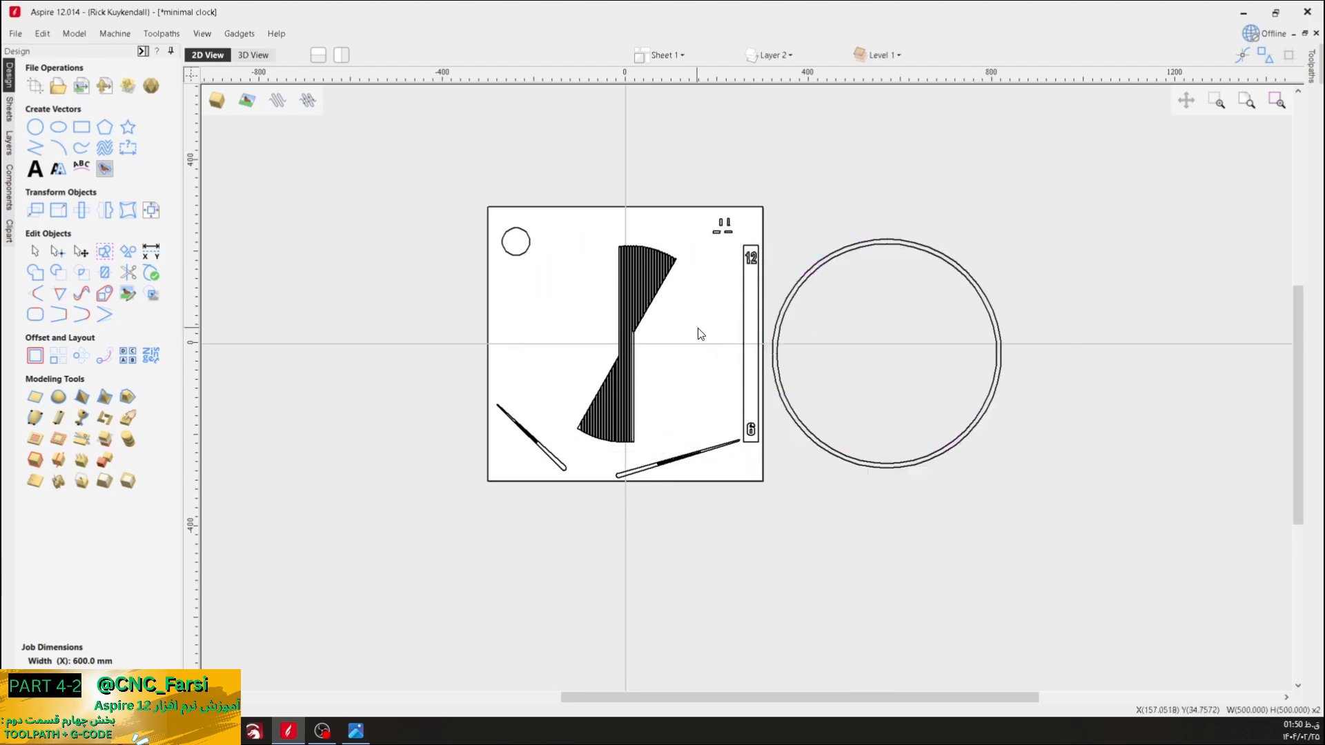
{"action": "left_click", "coordinate": [632, 319]}
{"action": "left_click_drag", "start_coordinate": [631, 316], "coordinate": [568, 290]}
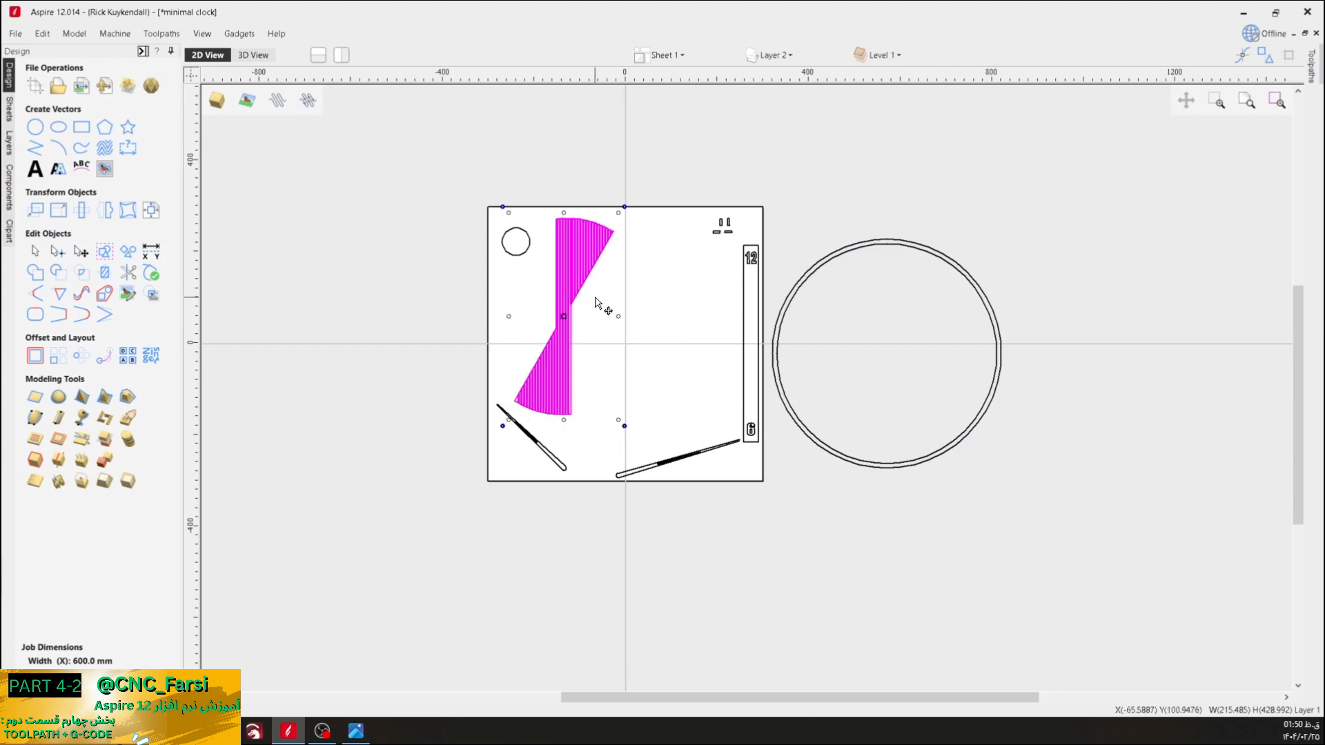
{"action": "left_click", "coordinate": [655, 334]}
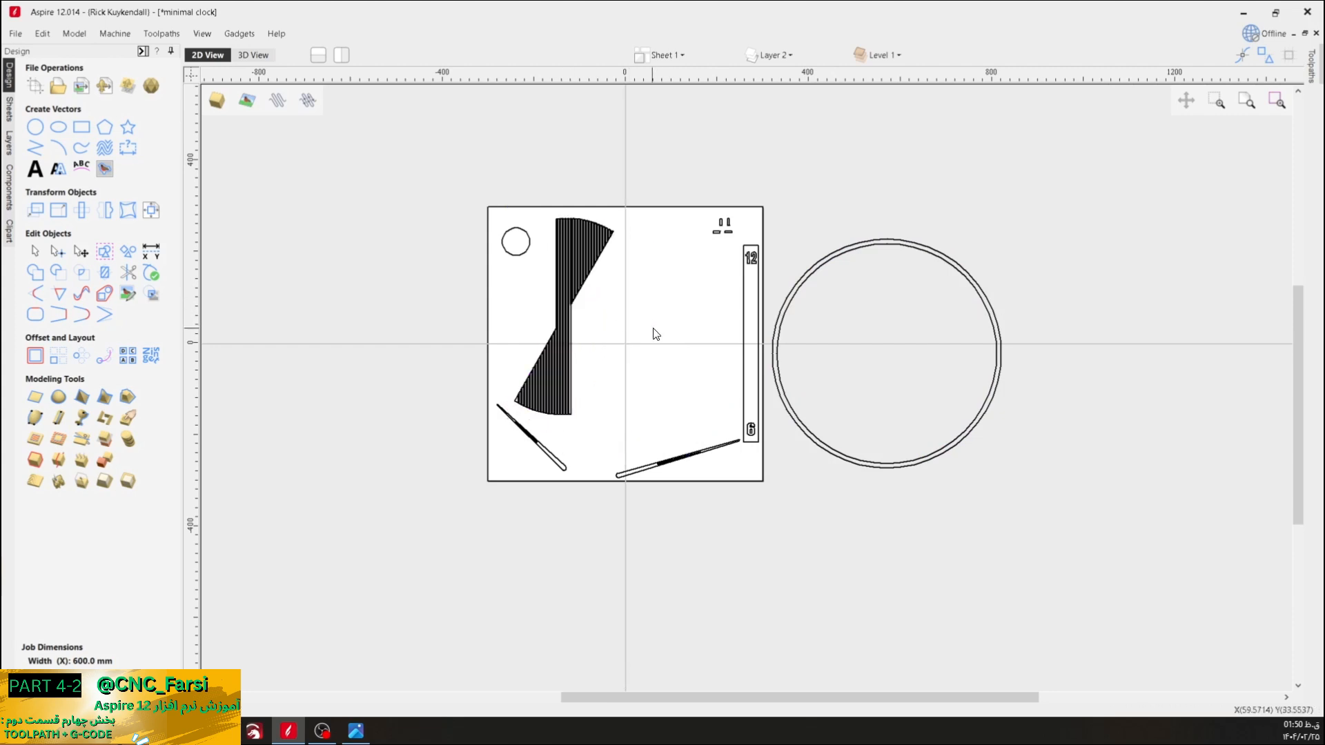
- Set the job size to 1000 mm wide and 1000 mm high in the job setup
{"action": "left_click", "coordinate": [42, 33]}
{"action": "left_click", "coordinate": [92, 231]}
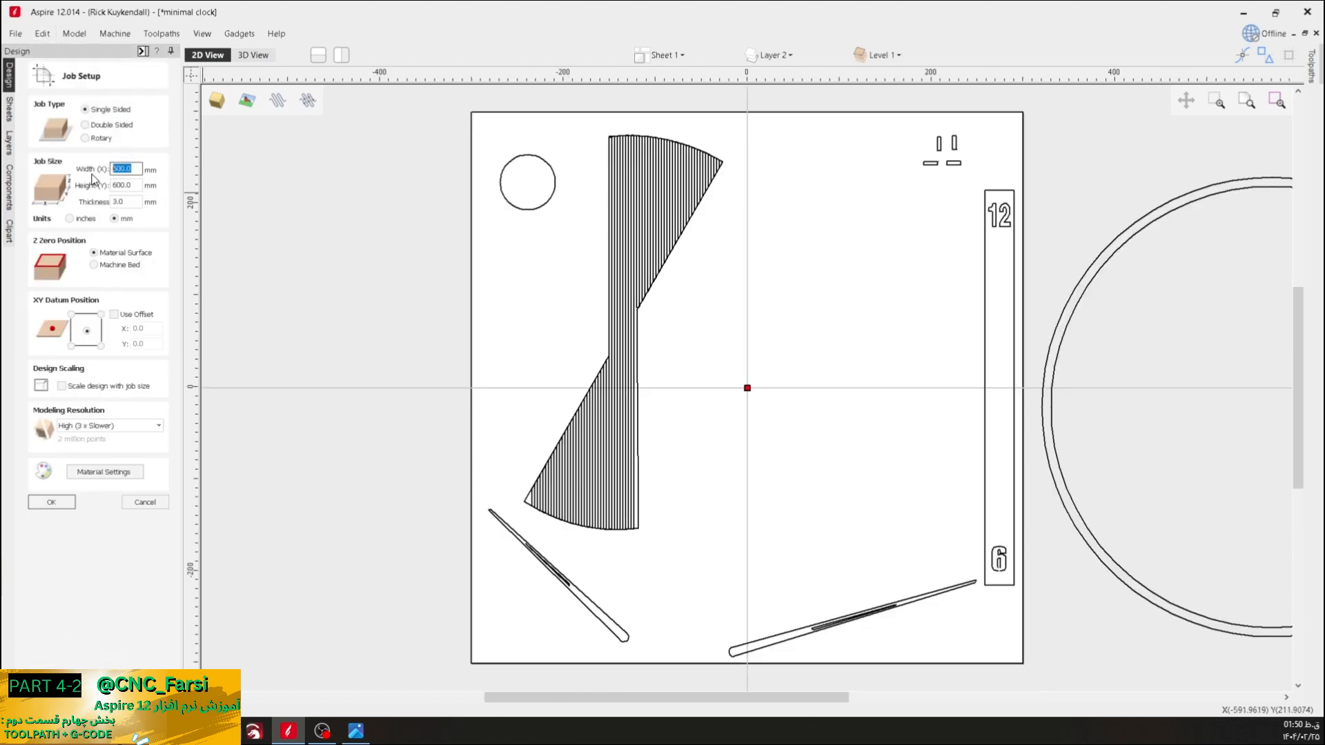
{"action": "double_click", "coordinate": [135, 187]}
{"action": "type", "text": "1000"}
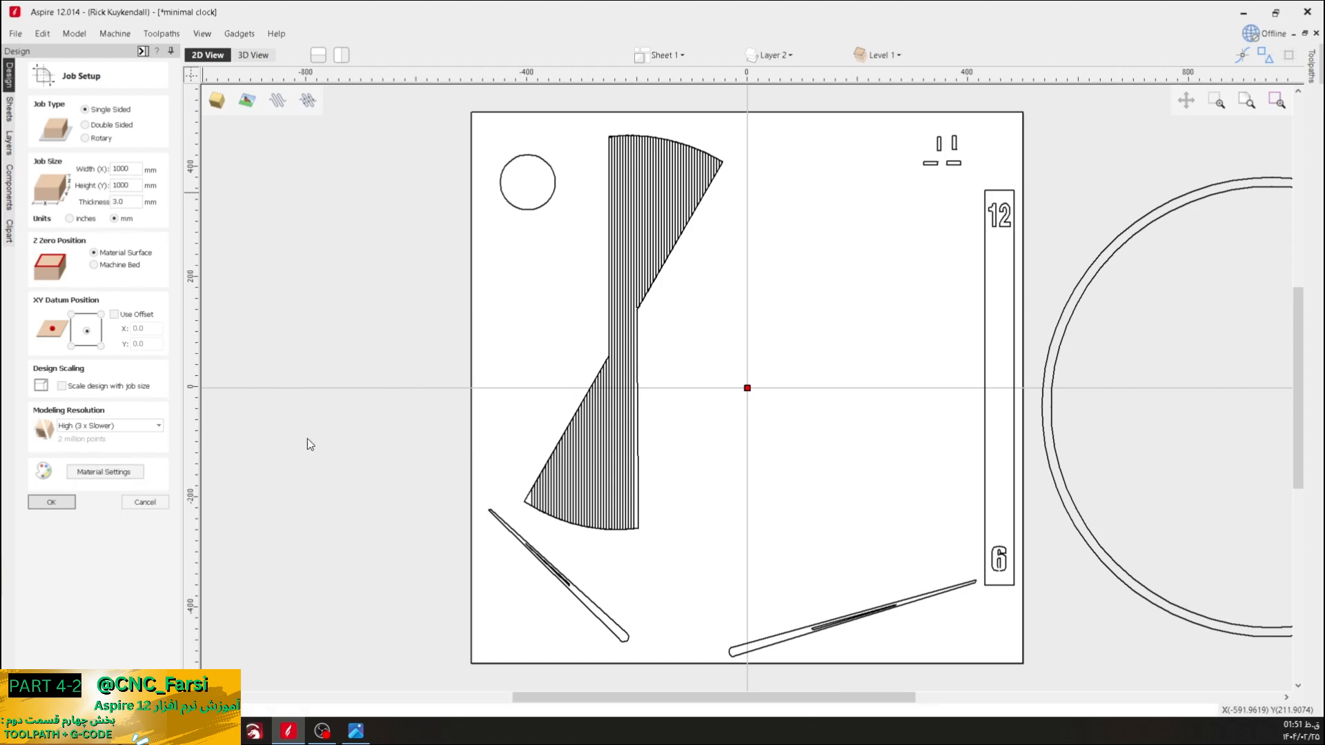
- Move the small 60 mm circle into the upper-left corner area of the enlarged sheet
{"action": "scroll", "coordinate": [702, 445], "scroll_direction": "down", "scroll_amount": 1}
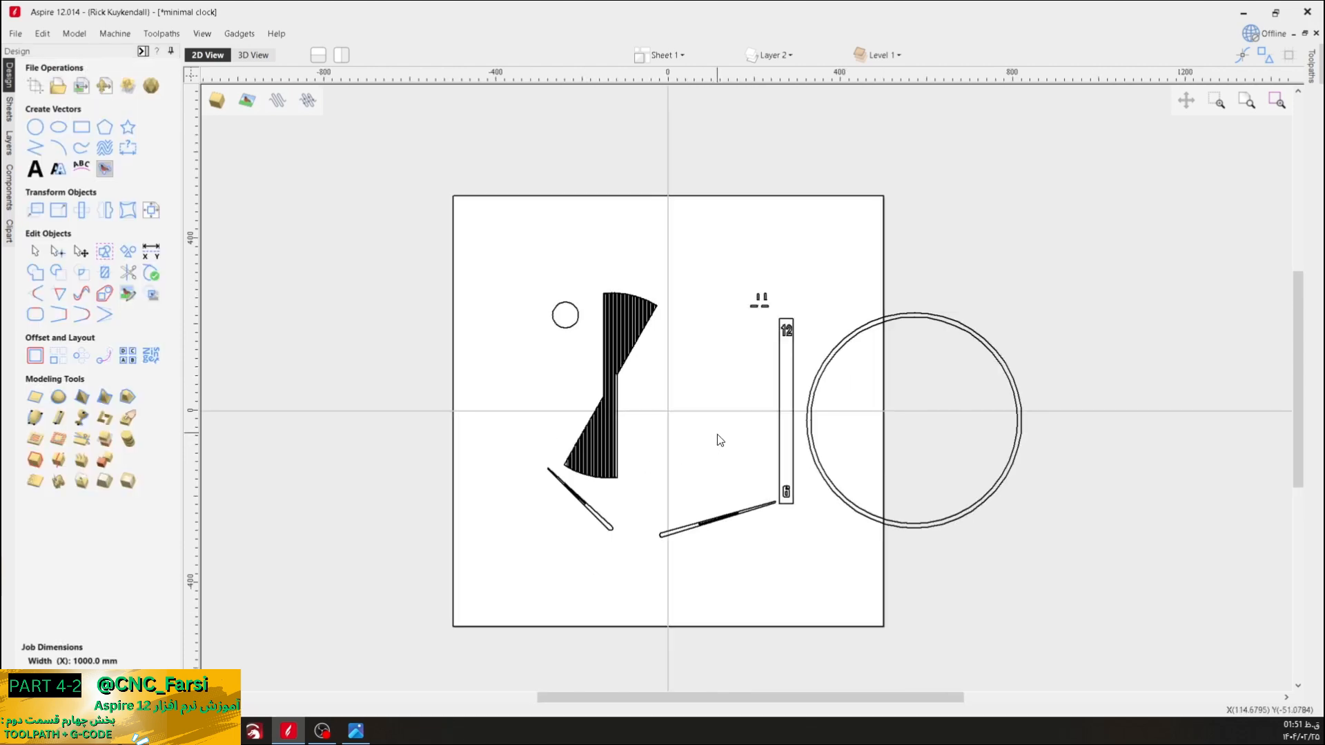
{"action": "middle_click_drag", "start_coordinate": [706, 429], "coordinate": [587, 406]}
{"action": "left_click", "coordinate": [446, 293]}
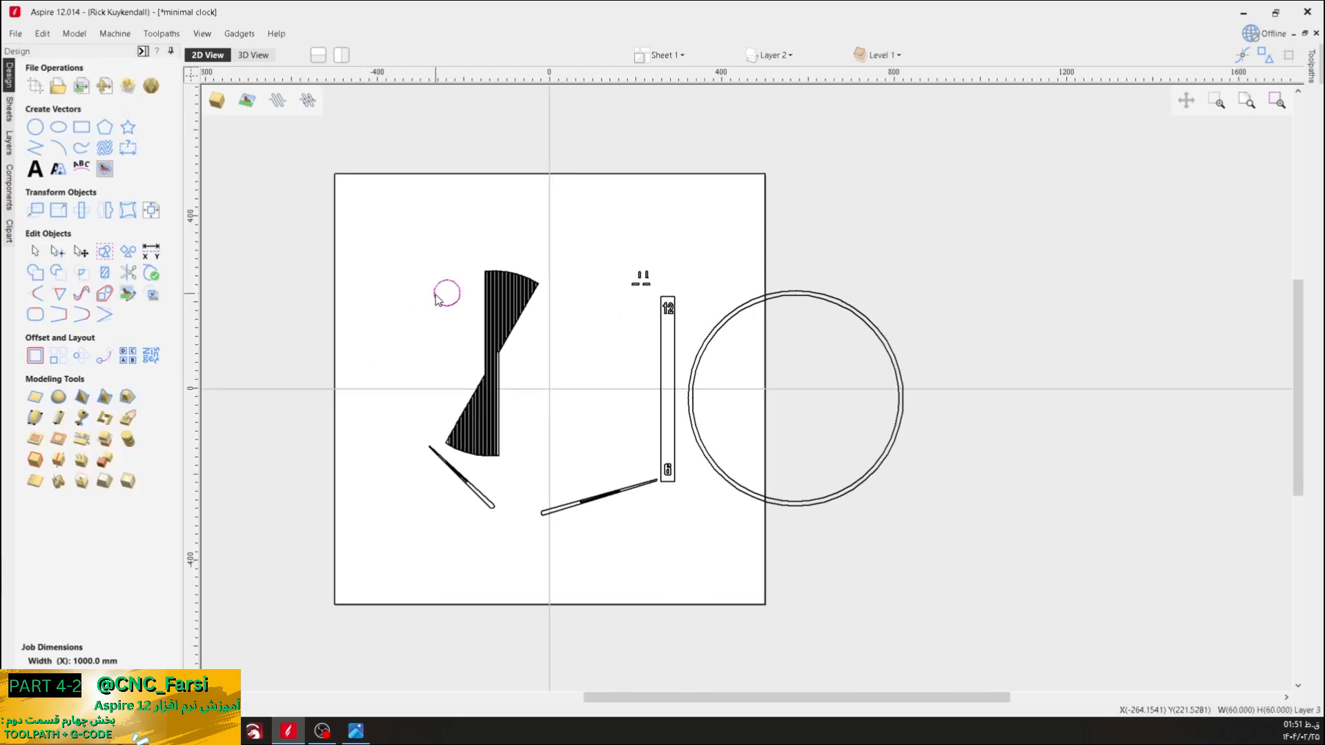
{"action": "scroll", "coordinate": [454, 290], "scroll_direction": "up", "scroll_amount": 3}
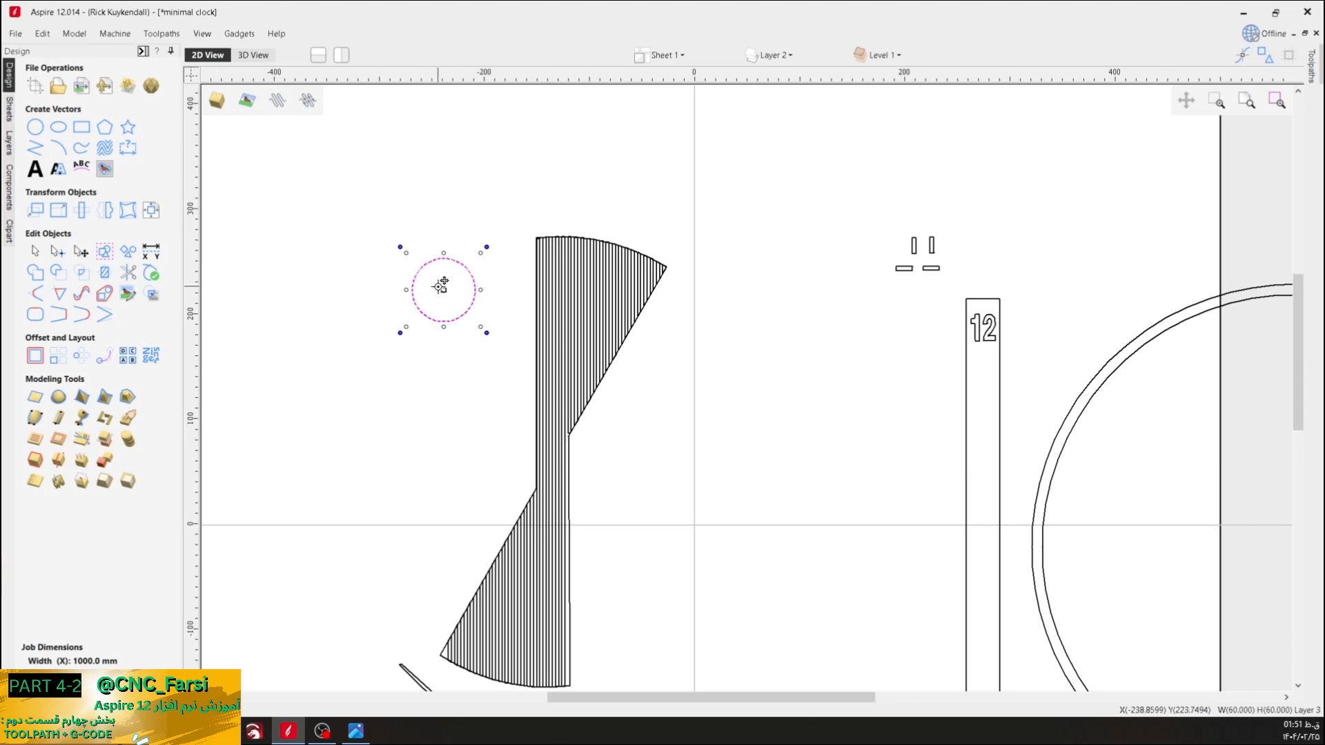
{"action": "left_click_drag", "start_coordinate": [416, 306], "coordinate": [257, 188]}
{"action": "left_click", "coordinate": [414, 304]}
- Move the striped clock face up beside the small circle, inside the sheet's upper-left corner
{"action": "scroll", "coordinate": [303, 207], "scroll_direction": "down", "scroll_amount": 3}
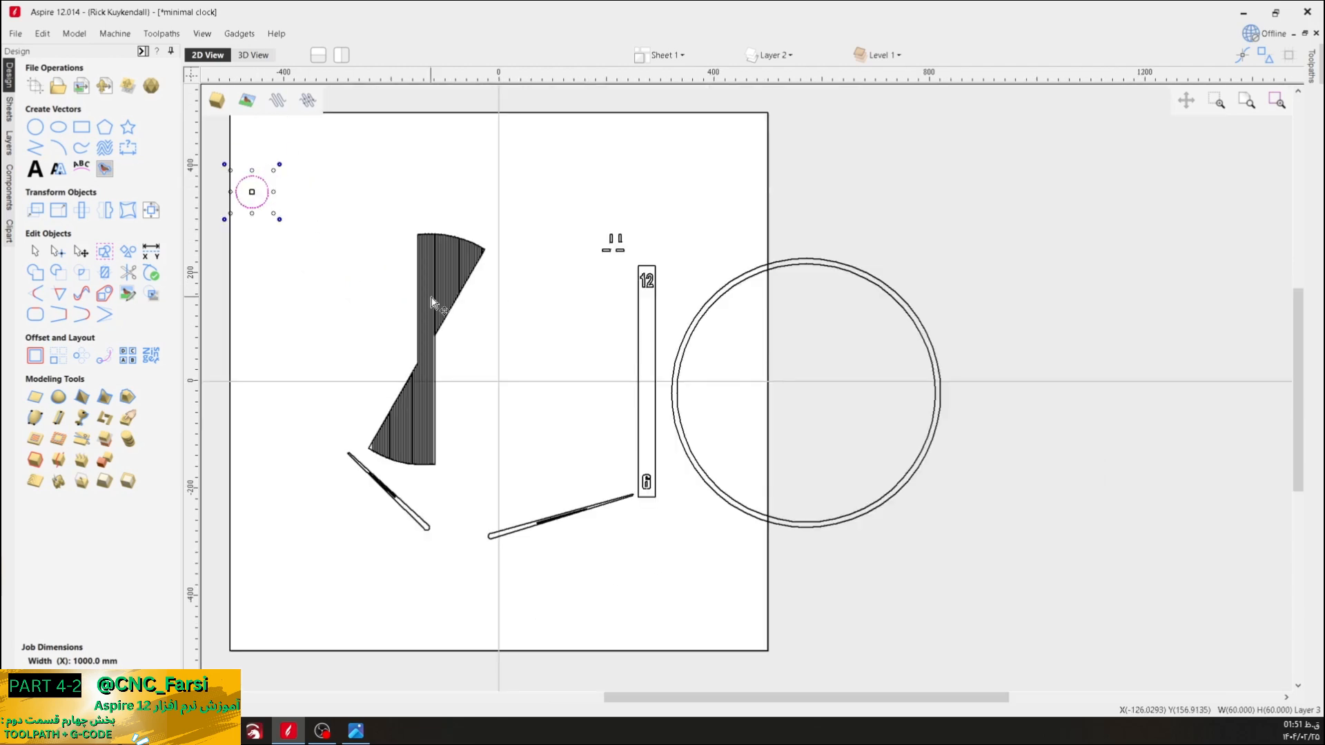
{"action": "left_click", "coordinate": [476, 273]}
{"action": "left_click_drag", "start_coordinate": [432, 307], "coordinate": [311, 194]}
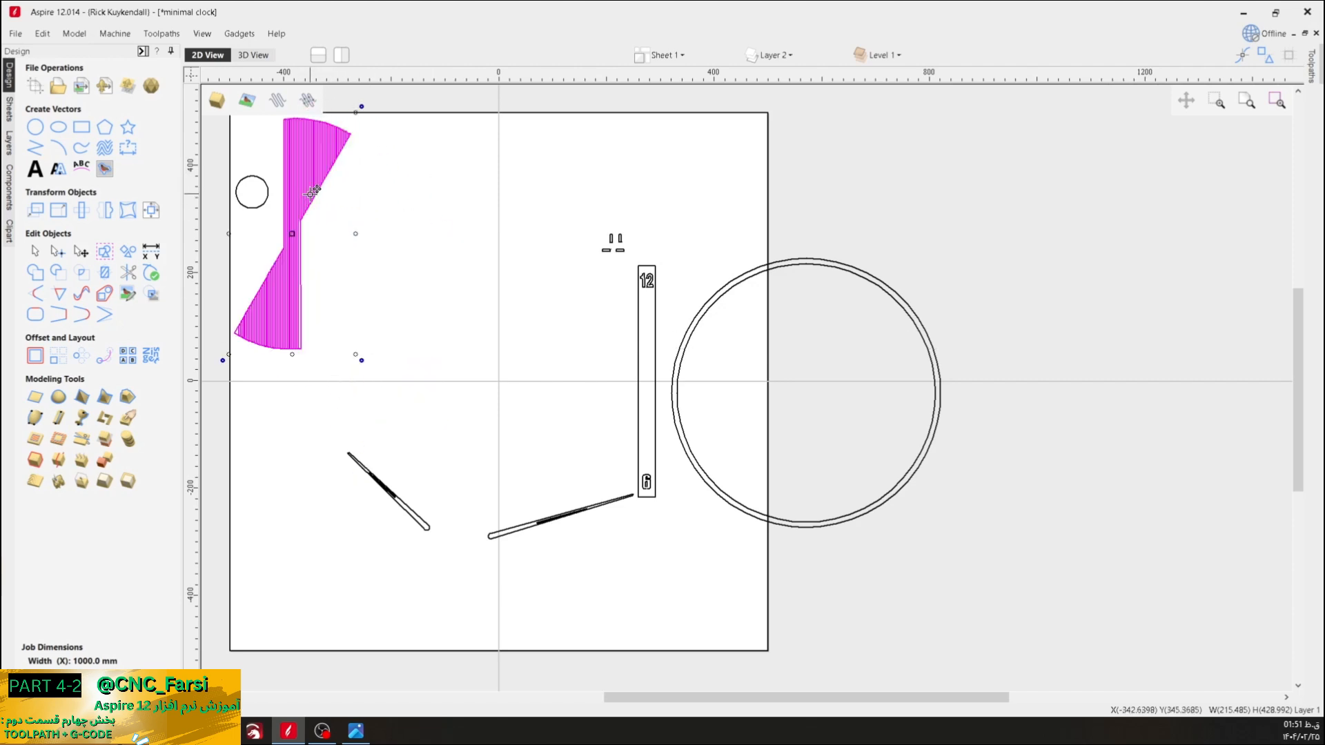
{"action": "left_click", "coordinate": [431, 286]}
- Select the short hand with its inner slot, rotate it nearly upright and place it beside the striped clock face
{"action": "left_click", "coordinate": [391, 490]}
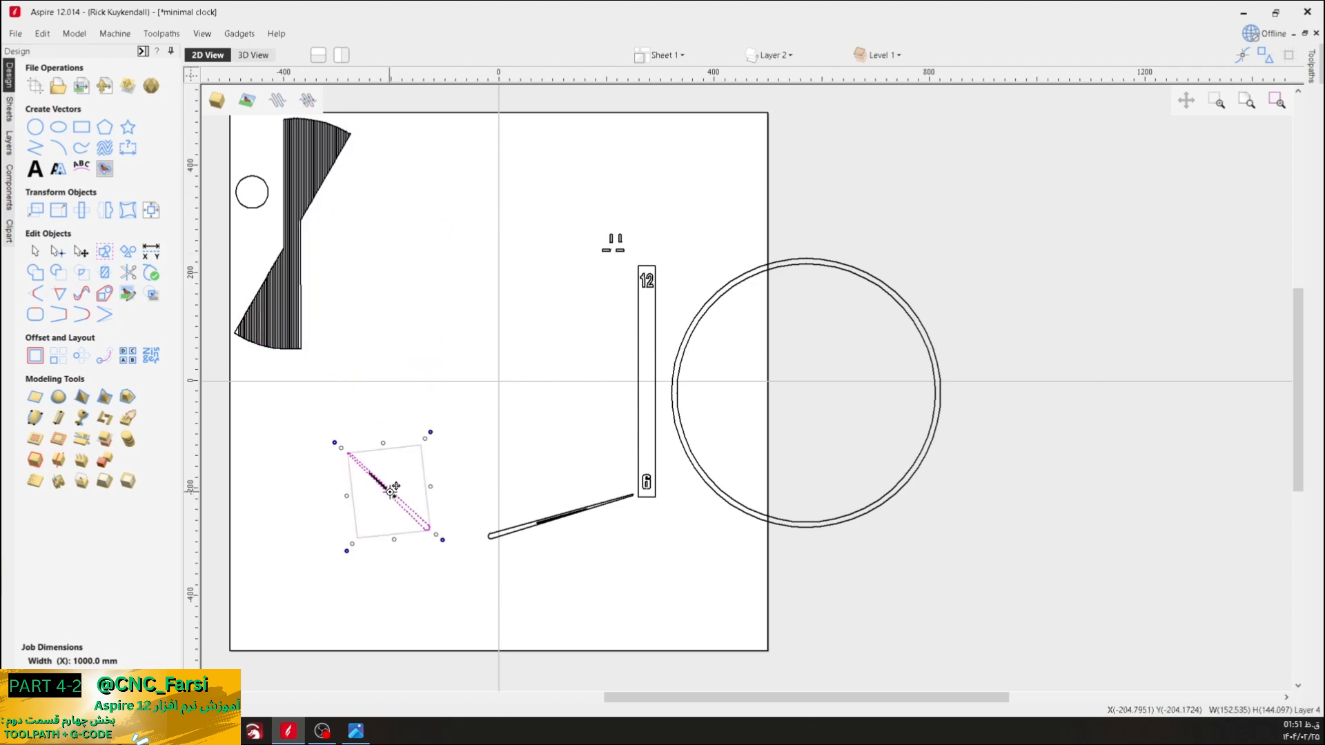
{"action": "left_click", "coordinate": [491, 427]}
{"action": "left_click_drag", "start_coordinate": [492, 411], "coordinate": [329, 523]}
{"action": "left_click", "coordinate": [457, 478]}
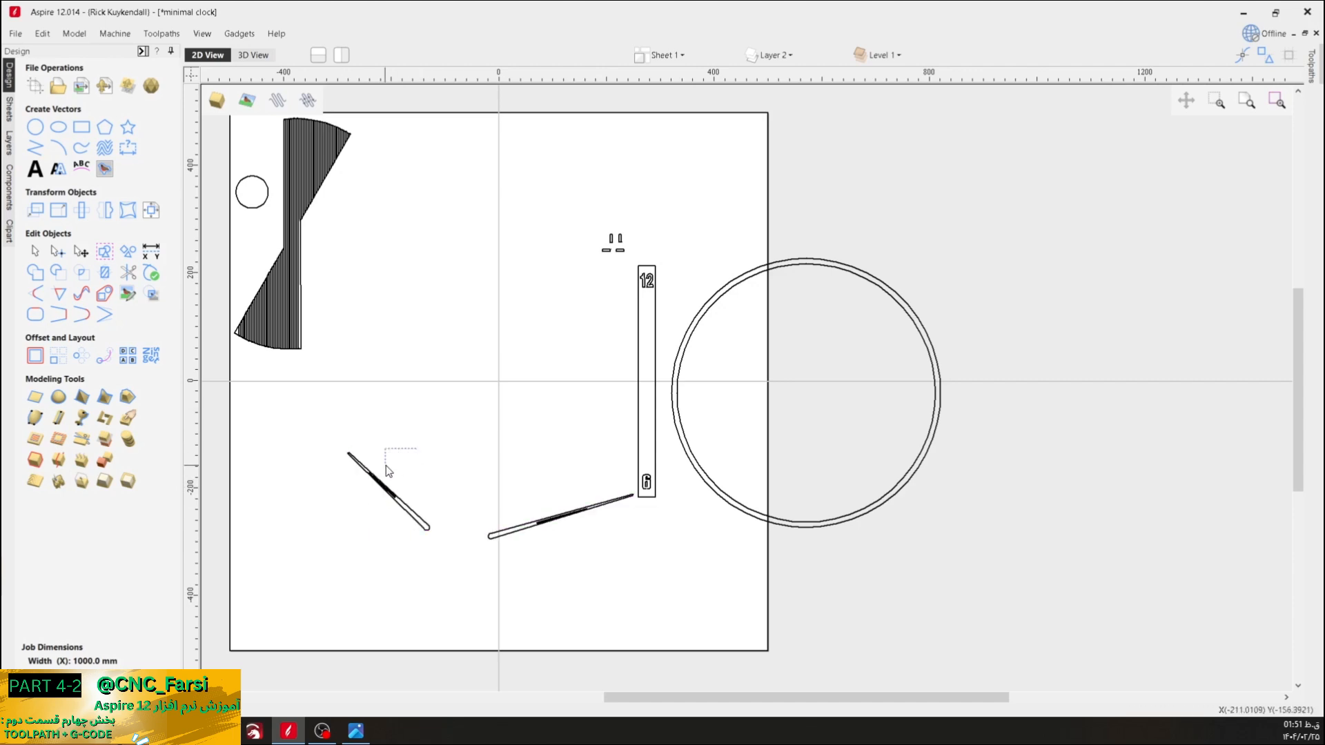
{"action": "left_click", "coordinate": [382, 485]}
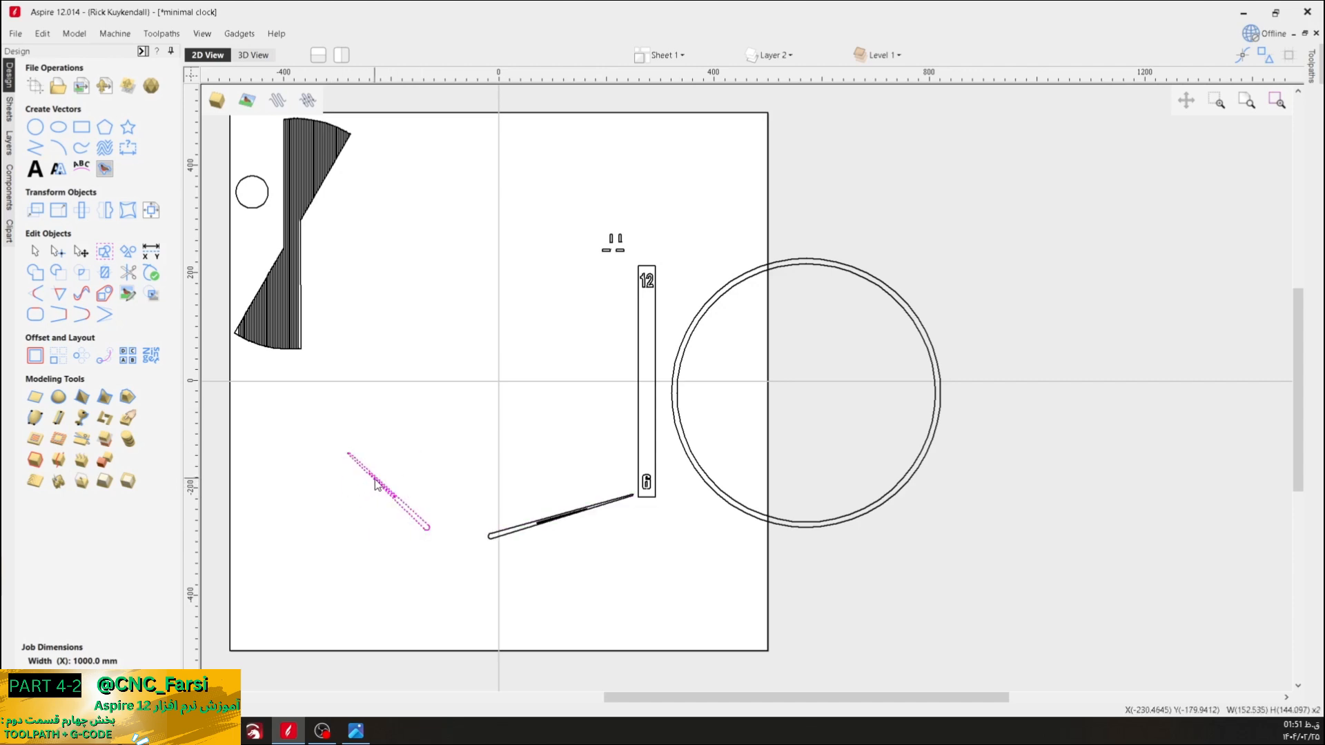
{"action": "left_click_drag", "start_coordinate": [382, 485], "coordinate": [380, 191]}
{"action": "left_click_drag", "start_coordinate": [443, 147], "coordinate": [454, 219]}
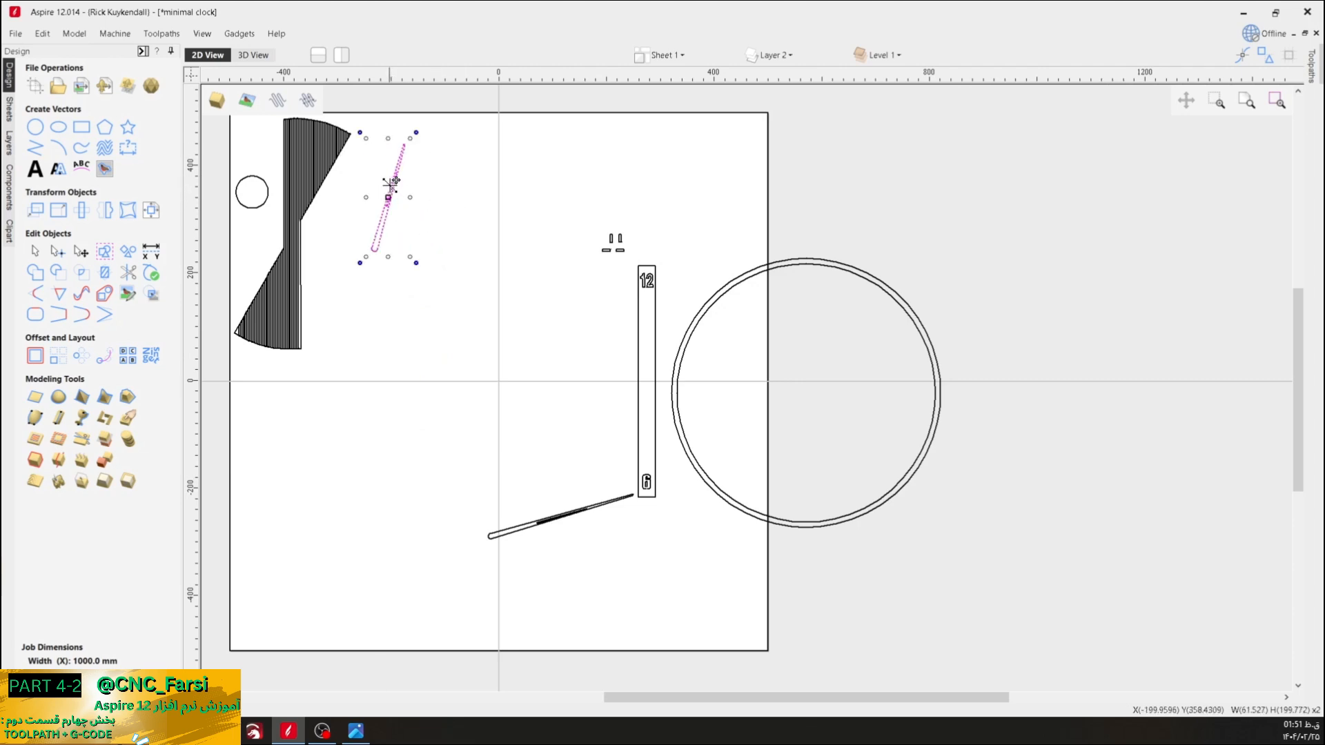
{"action": "left_click_drag", "start_coordinate": [395, 180], "coordinate": [367, 202]}
- Rotate the long hand with its slot nearly upright beside the short hand, and move the four small rectangles above the hands
{"action": "left_click_drag", "start_coordinate": [445, 416], "coordinate": [512, 491]}
{"action": "left_click", "coordinate": [449, 429]}
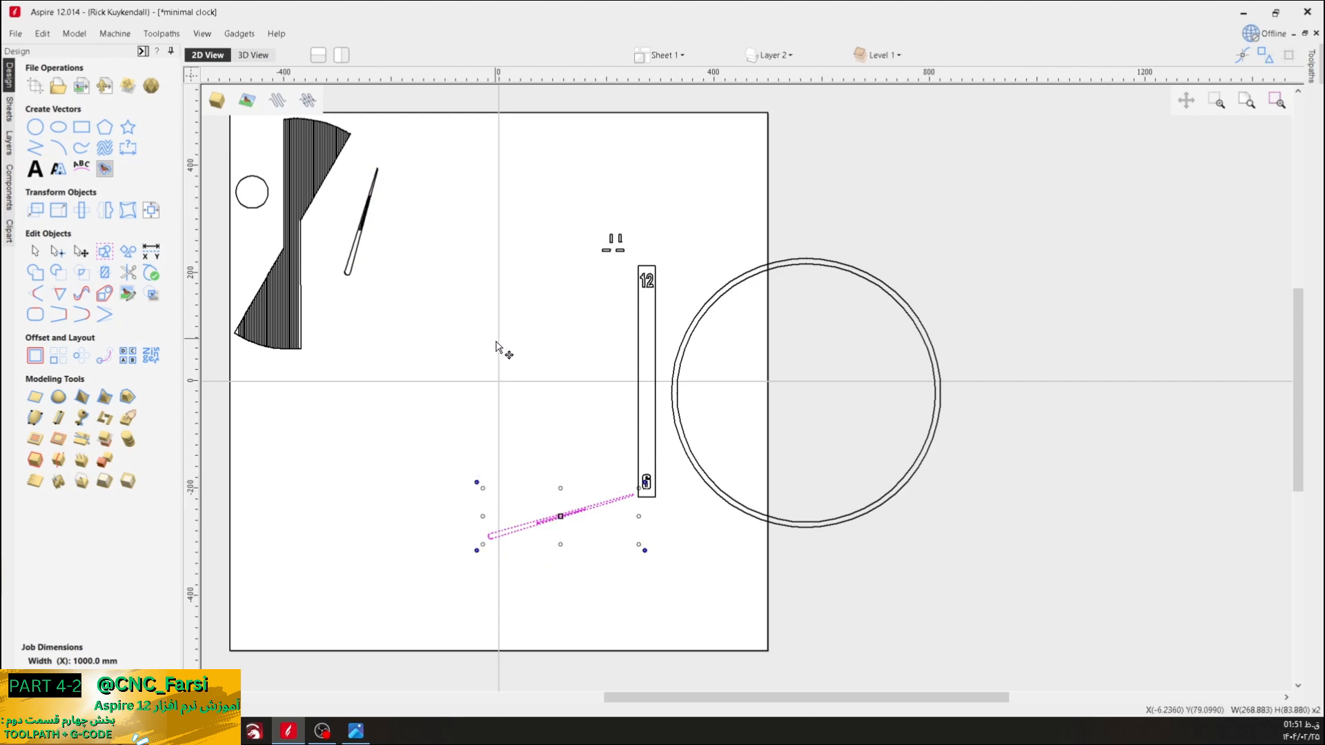
{"action": "left_click_drag", "start_coordinate": [565, 516], "coordinate": [444, 194]}
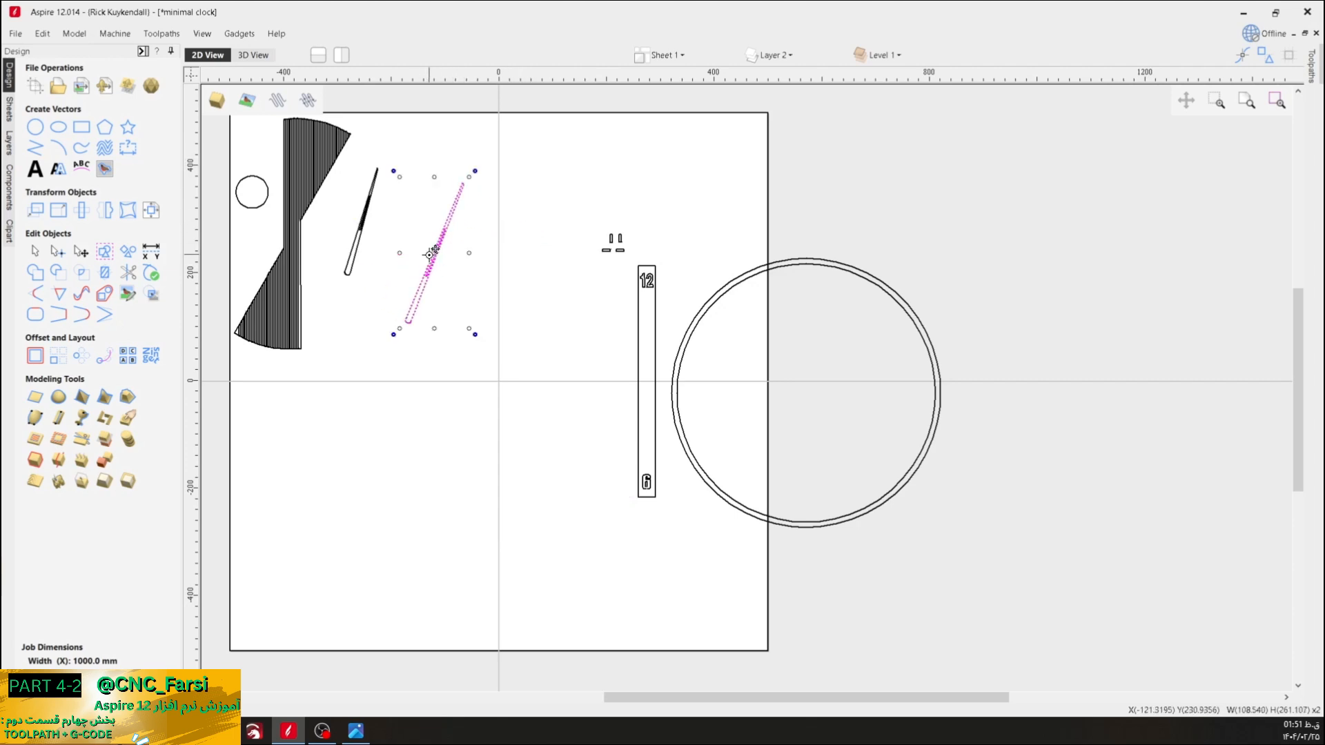
{"action": "left_click_drag", "start_coordinate": [436, 250], "coordinate": [407, 207]}
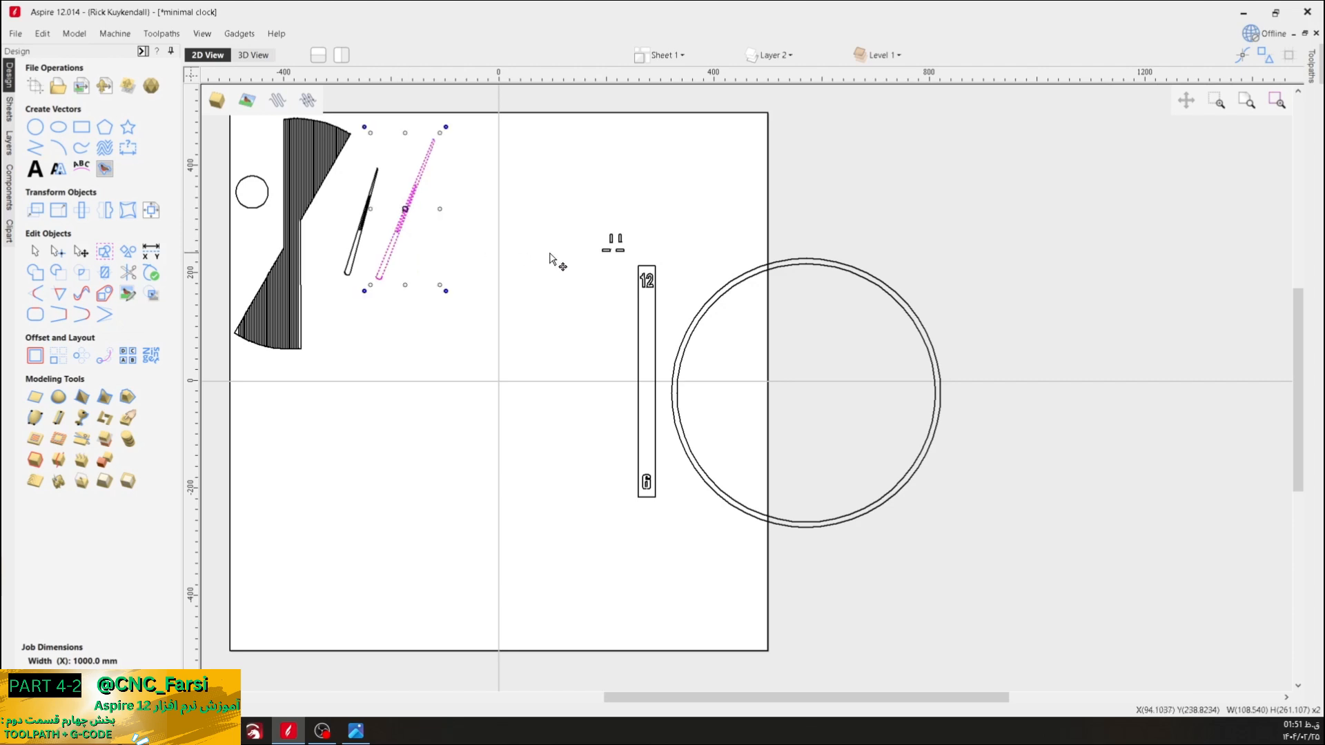
{"action": "left_click", "coordinate": [649, 216]}
{"action": "left_click_drag", "start_coordinate": [649, 215], "coordinate": [386, 131]}
{"action": "left_click_drag", "start_coordinate": [678, 229], "coordinate": [596, 350]}
{"action": "left_click_drag", "start_coordinate": [651, 291], "coordinate": [491, 138]}
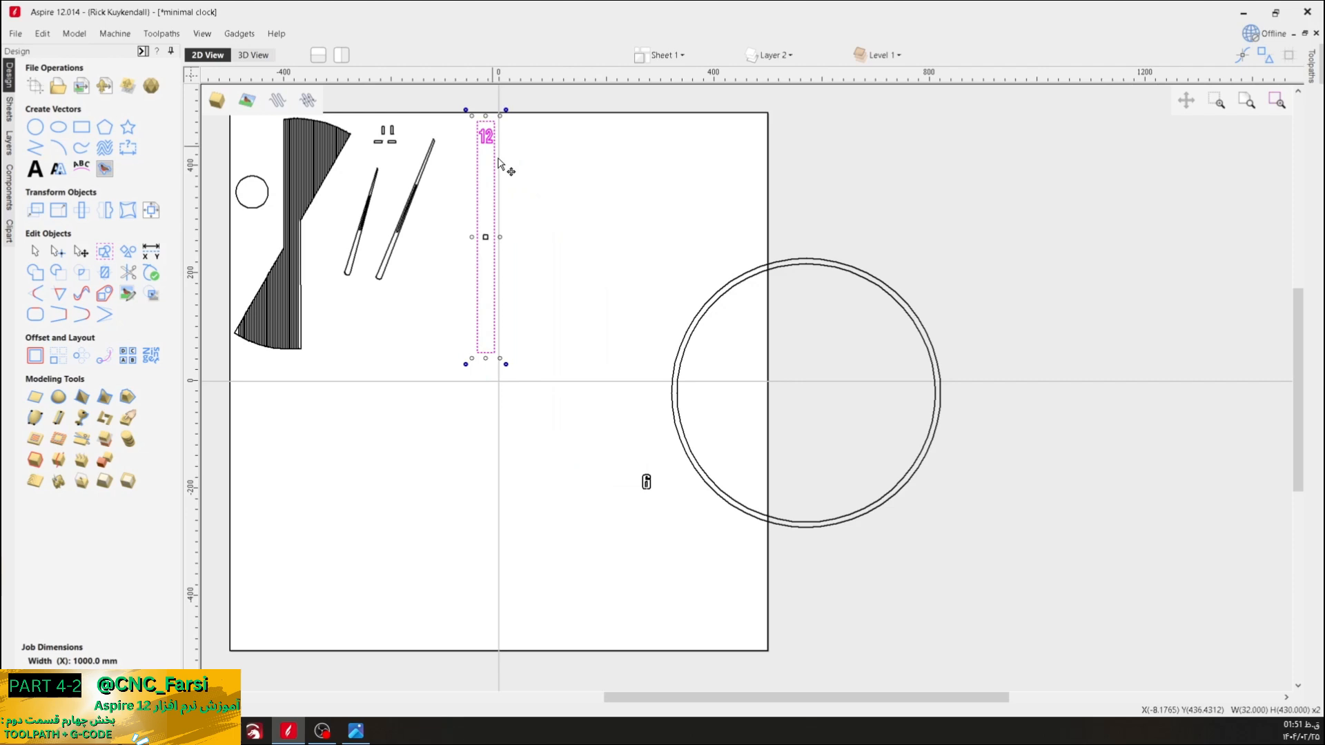
{"action": "left_click", "coordinate": [672, 361]}
{"action": "left_click", "coordinate": [863, 278]}
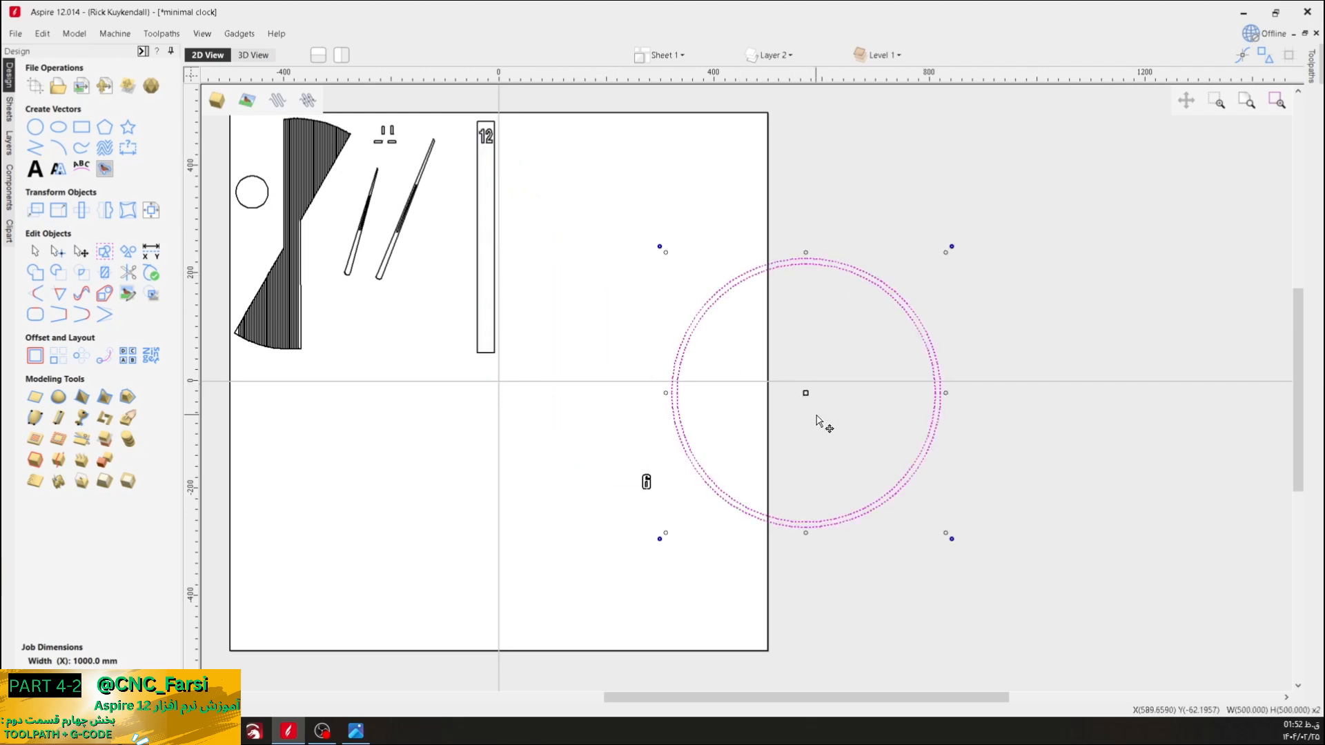
{"action": "left_click_drag", "start_coordinate": [804, 389], "coordinate": [392, 505]}
{"action": "left_click", "coordinate": [616, 428]}
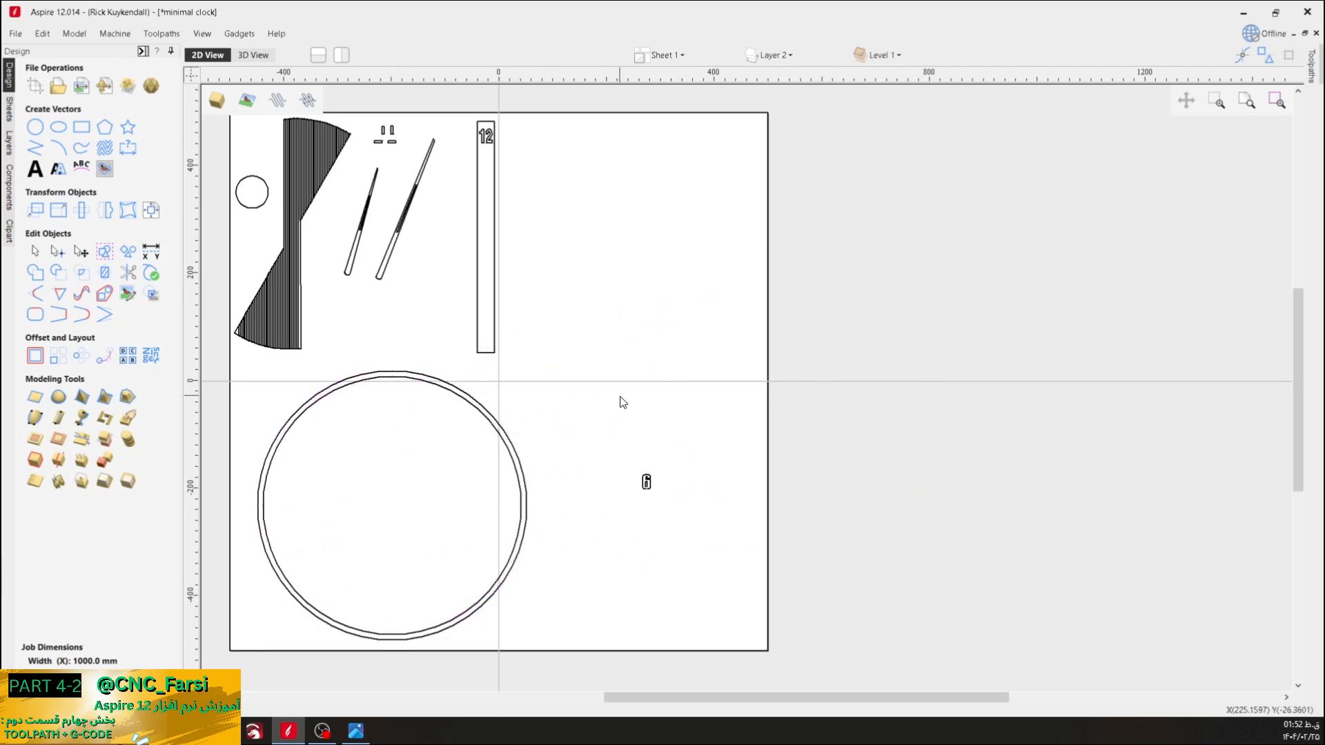
{"action": "middle_click_drag", "start_coordinate": [621, 400], "coordinate": [798, 413]}
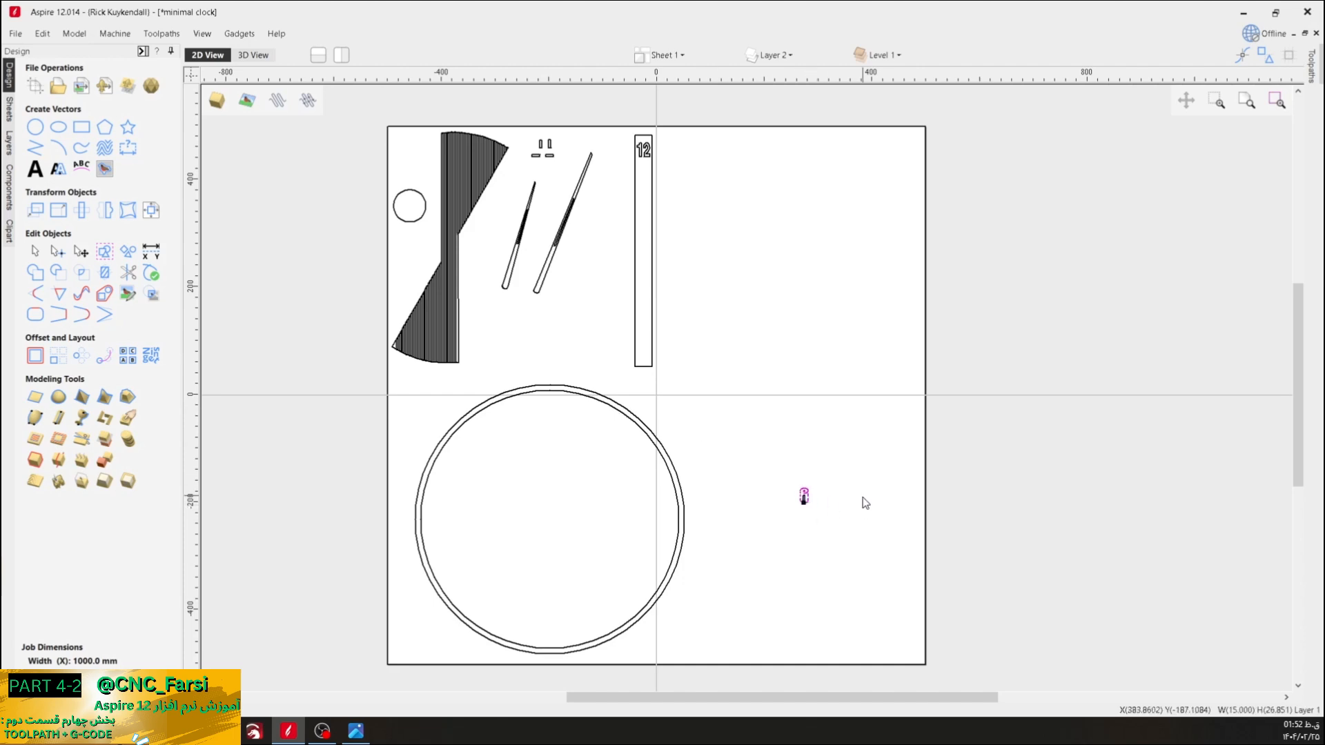
{"action": "key", "text": "ctrl+z"}
{"action": "key", "text": "ctrl+z"}
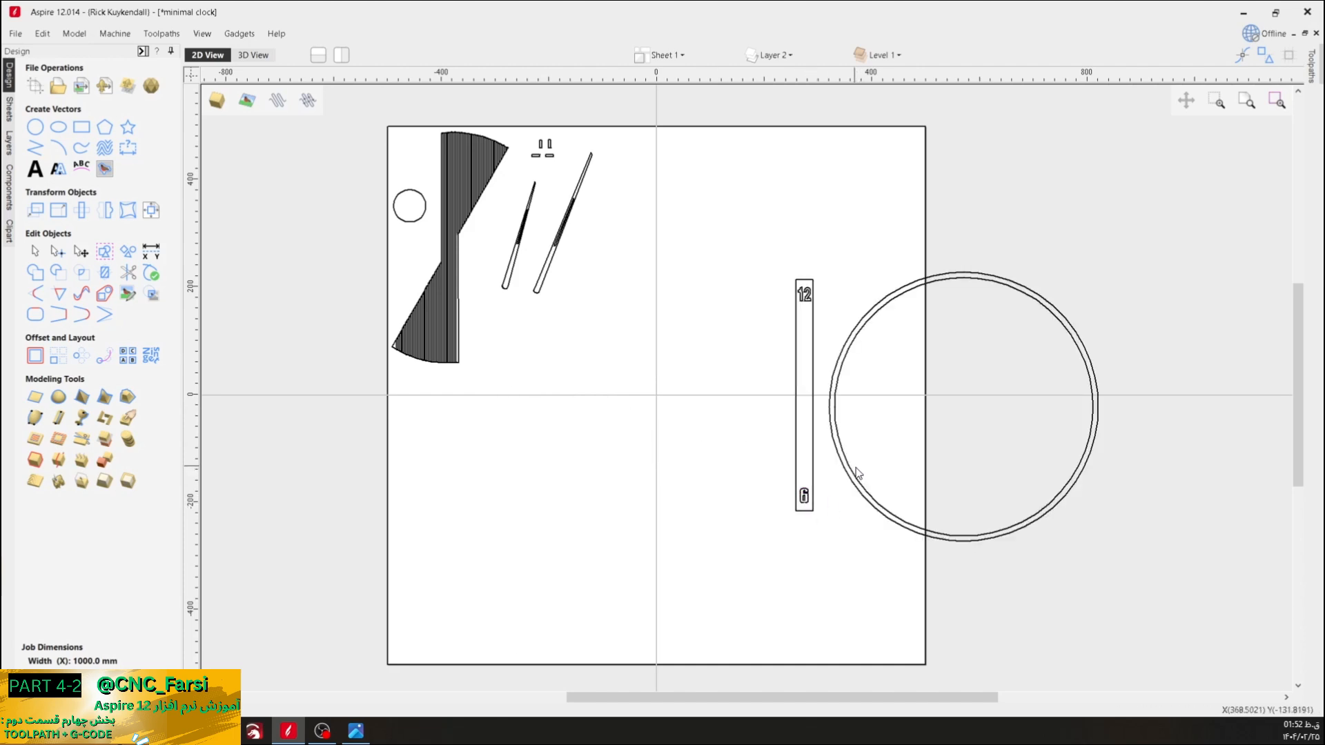
- Select the narrow strip together with its 12 and 6 numerals and move it beside the long hand
{"action": "left_click_drag", "start_coordinate": [816, 261], "coordinate": [739, 532]}
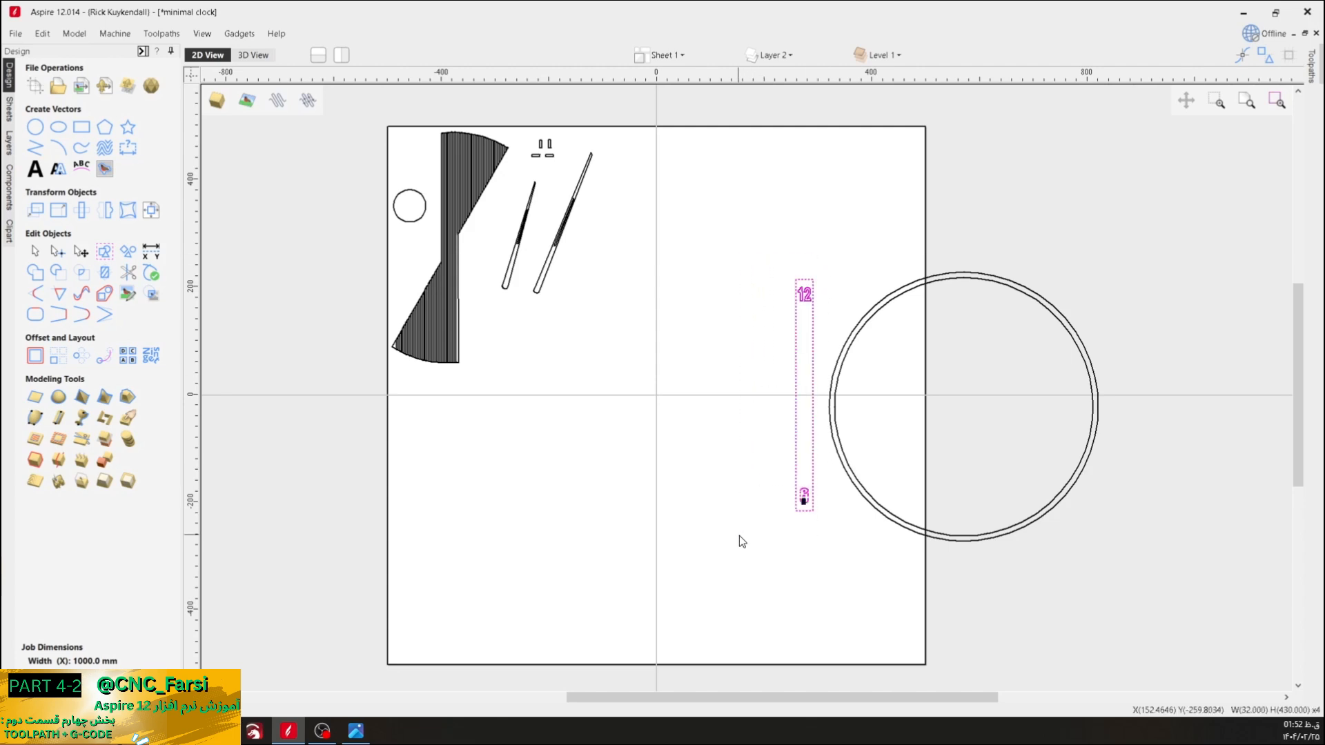
{"action": "left_click_drag", "start_coordinate": [812, 345], "coordinate": [632, 196]}
{"action": "left_click", "coordinate": [1099, 204]}
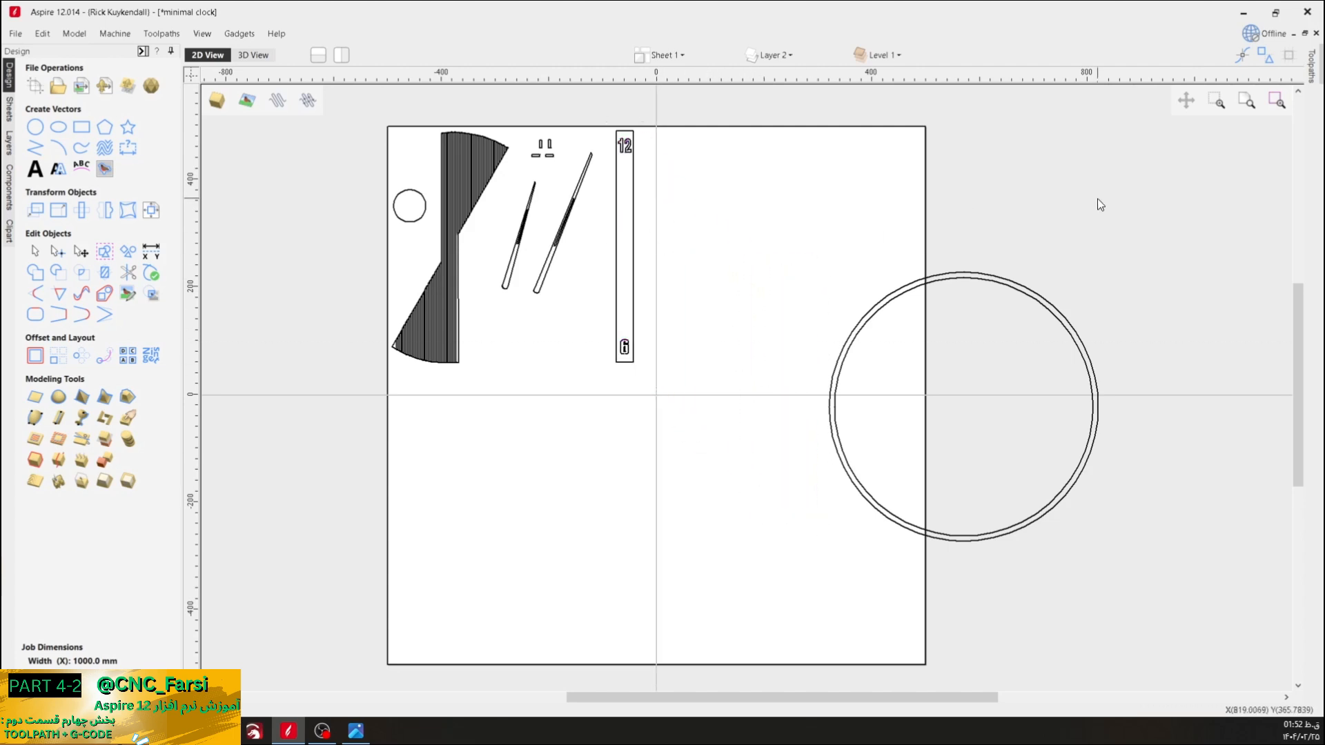
- Move the two concentric circles into the lower-left area of the sheet, below the other parts
{"action": "left_click", "coordinate": [962, 274]}
{"action": "left_click_drag", "start_coordinate": [961, 274], "coordinate": [533, 394]}
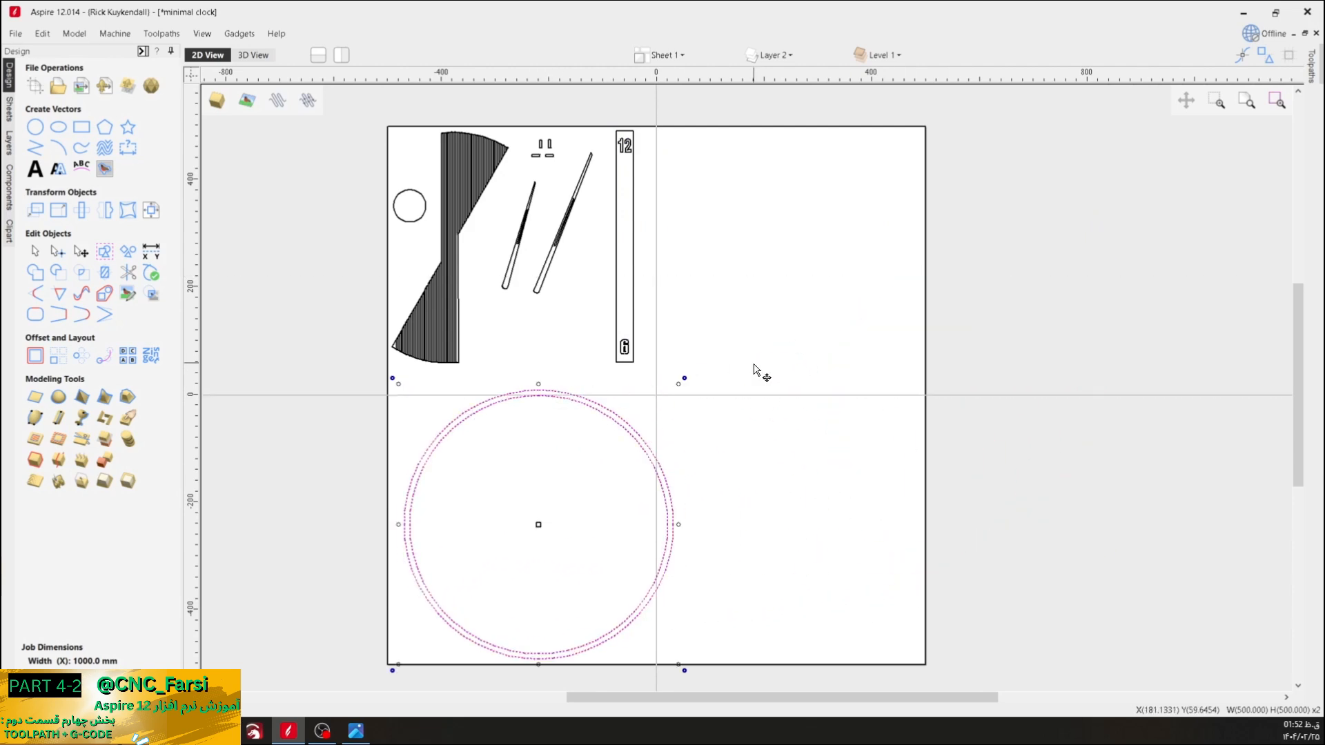
{"action": "left_click", "coordinate": [762, 345]}
{"action": "middle_click_drag", "start_coordinate": [720, 250], "coordinate": [754, 300]}
{"action": "scroll", "coordinate": [674, 224], "scroll_direction": "up", "scroll_amount": 2}
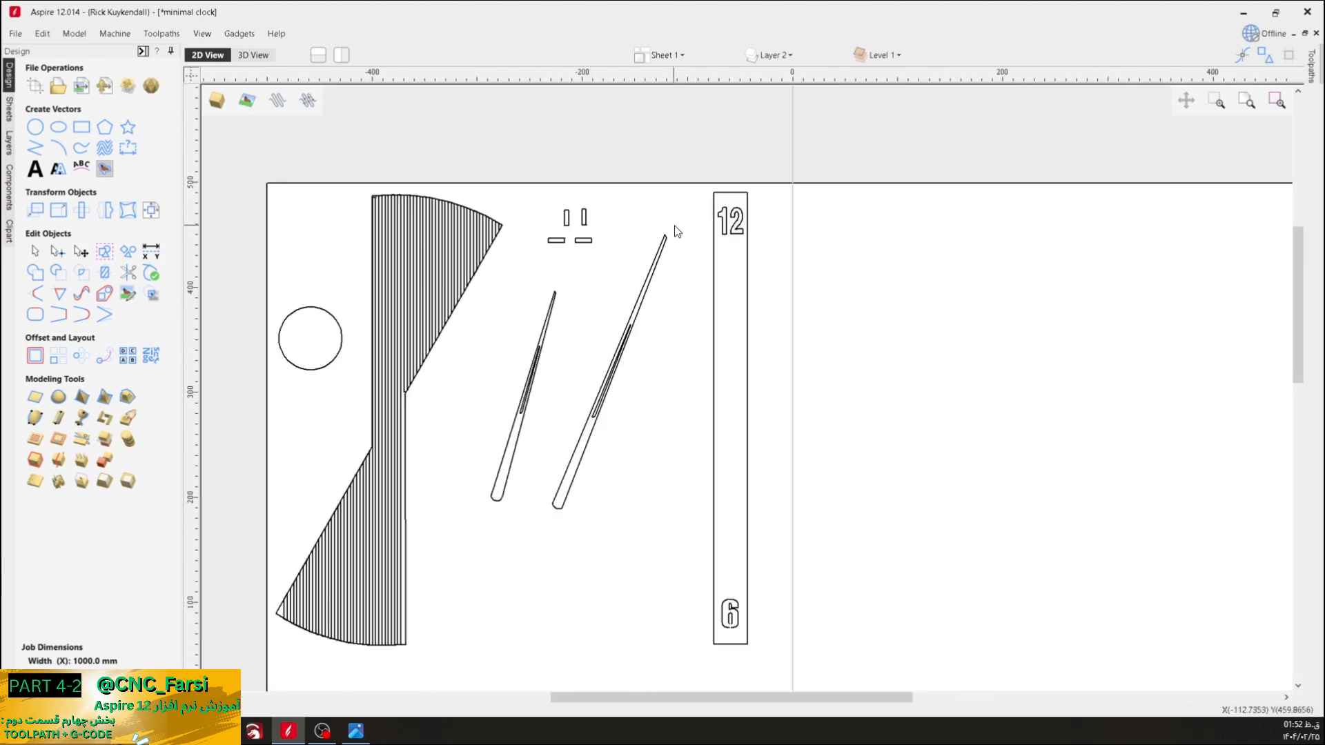
{"action": "left_click", "coordinate": [729, 228]}
{"action": "left_click", "coordinate": [733, 611], "text": "shift"}
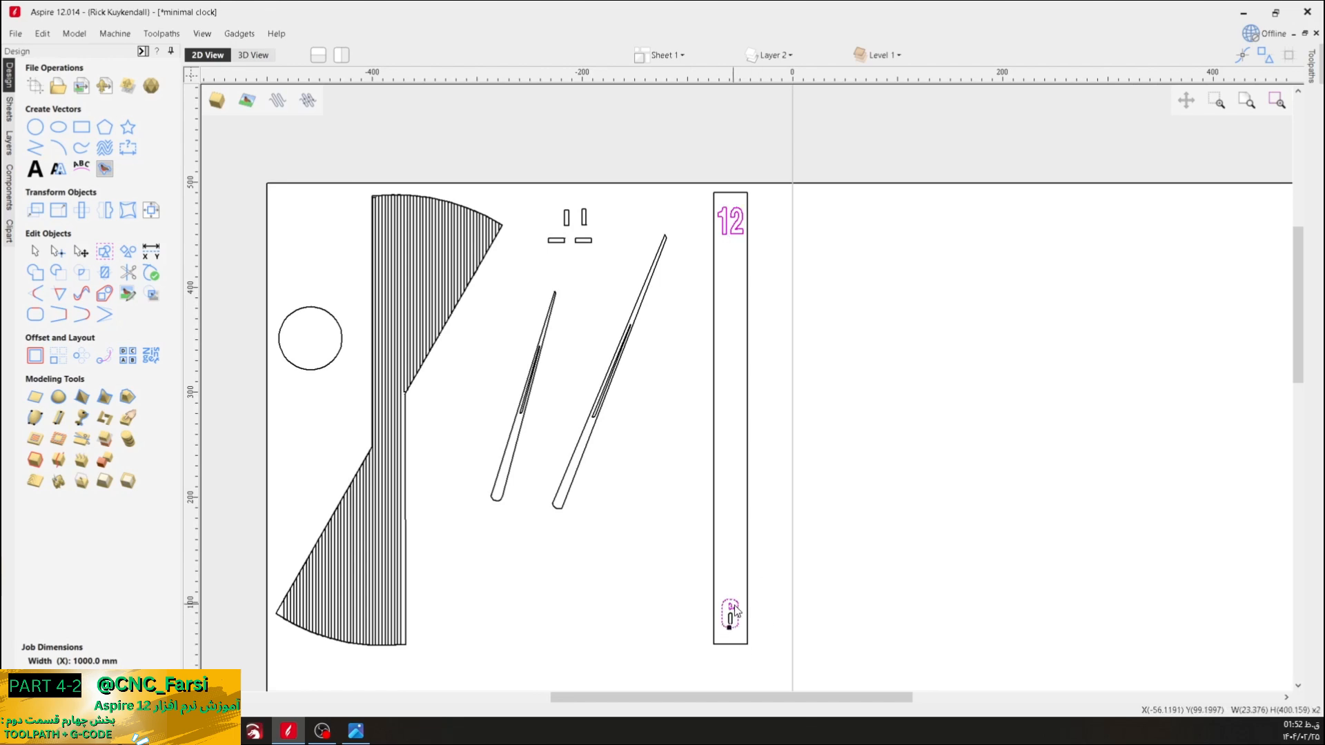
{"action": "scroll", "coordinate": [815, 615], "scroll_direction": "down", "scroll_amount": 3}
{"action": "left_click", "coordinate": [823, 632]}
- Select the inner one of the two concentric circles together with the 6 and 12 numerals on the narrow strip
{"action": "middle_click_drag", "start_coordinate": [824, 632], "coordinate": [846, 415]}
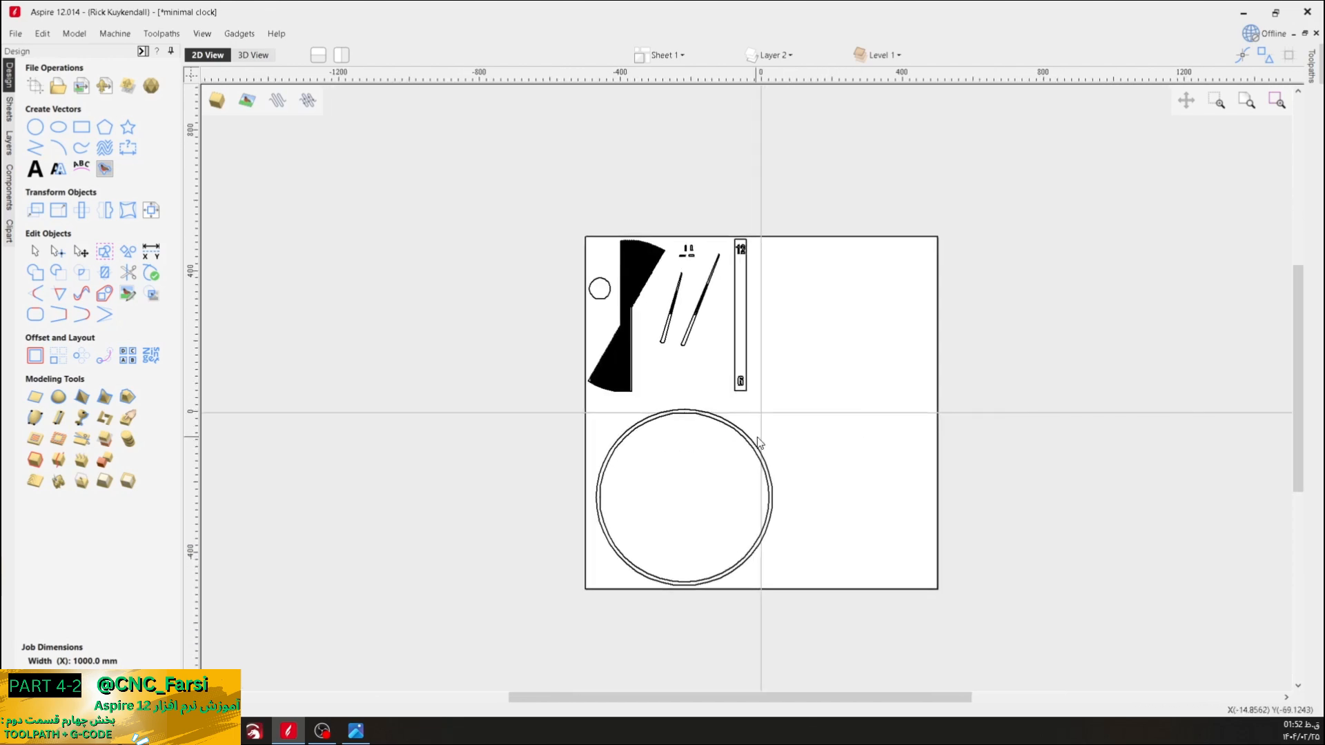
{"action": "scroll", "coordinate": [757, 443], "scroll_direction": "up", "scroll_amount": 2}
{"action": "left_click", "coordinate": [792, 395]}
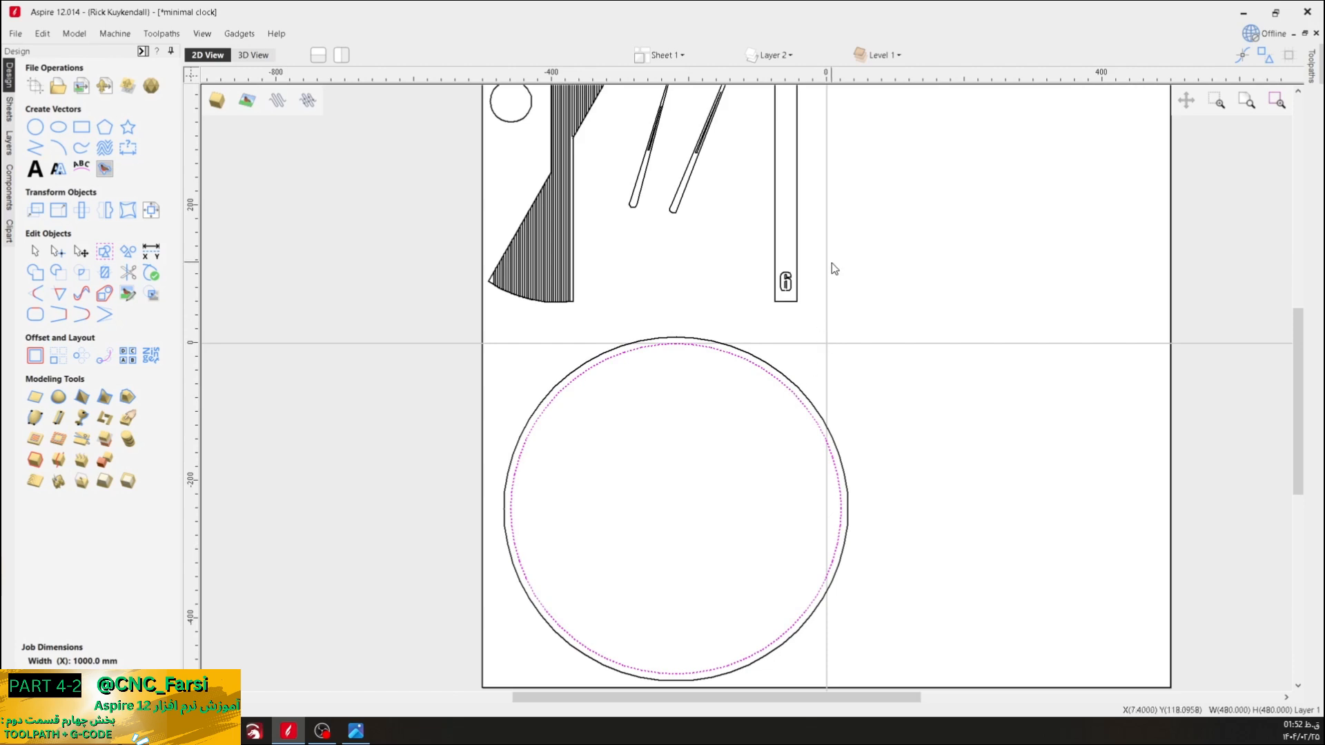
{"action": "middle_click_drag", "start_coordinate": [931, 153], "coordinate": [897, 270]}
{"action": "left_click", "coordinate": [753, 400]}
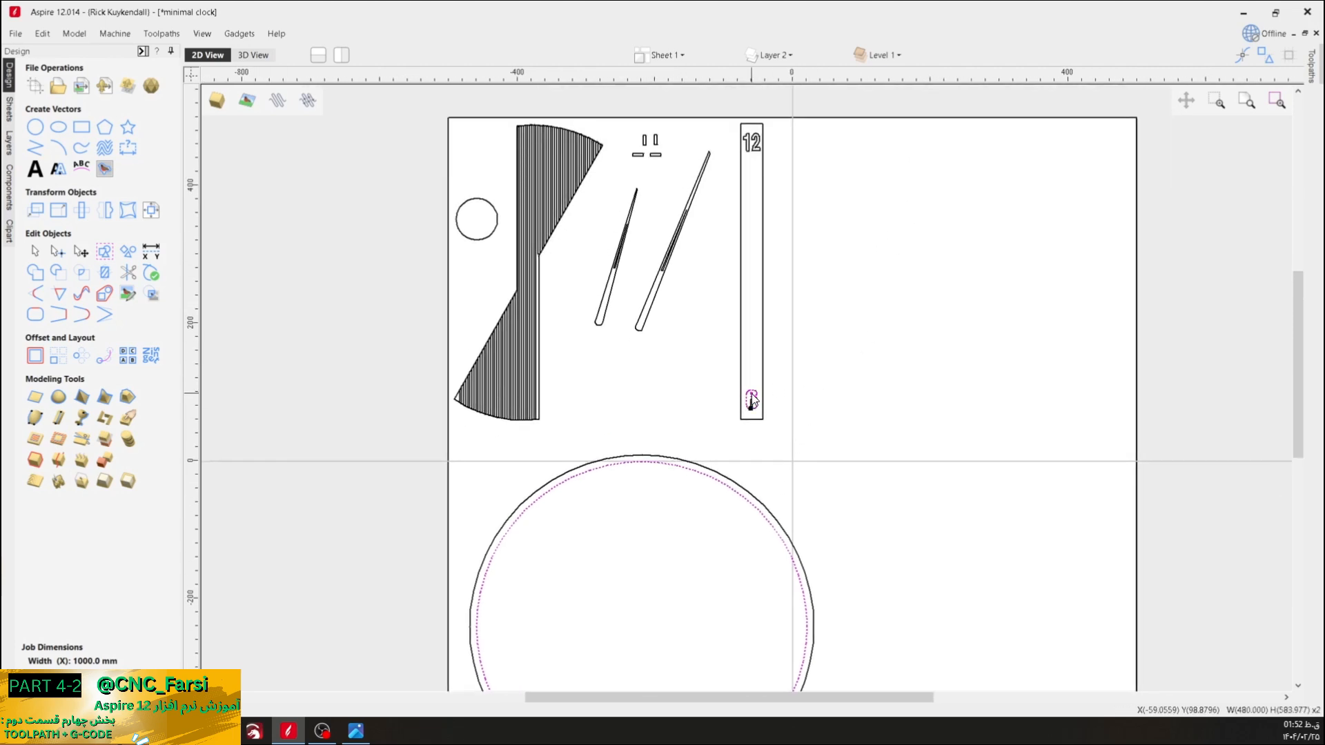
{"action": "scroll", "coordinate": [763, 415], "scroll_direction": "up", "scroll_amount": 1}
{"action": "scroll", "coordinate": [764, 412], "scroll_direction": "down", "scroll_amount": 1}
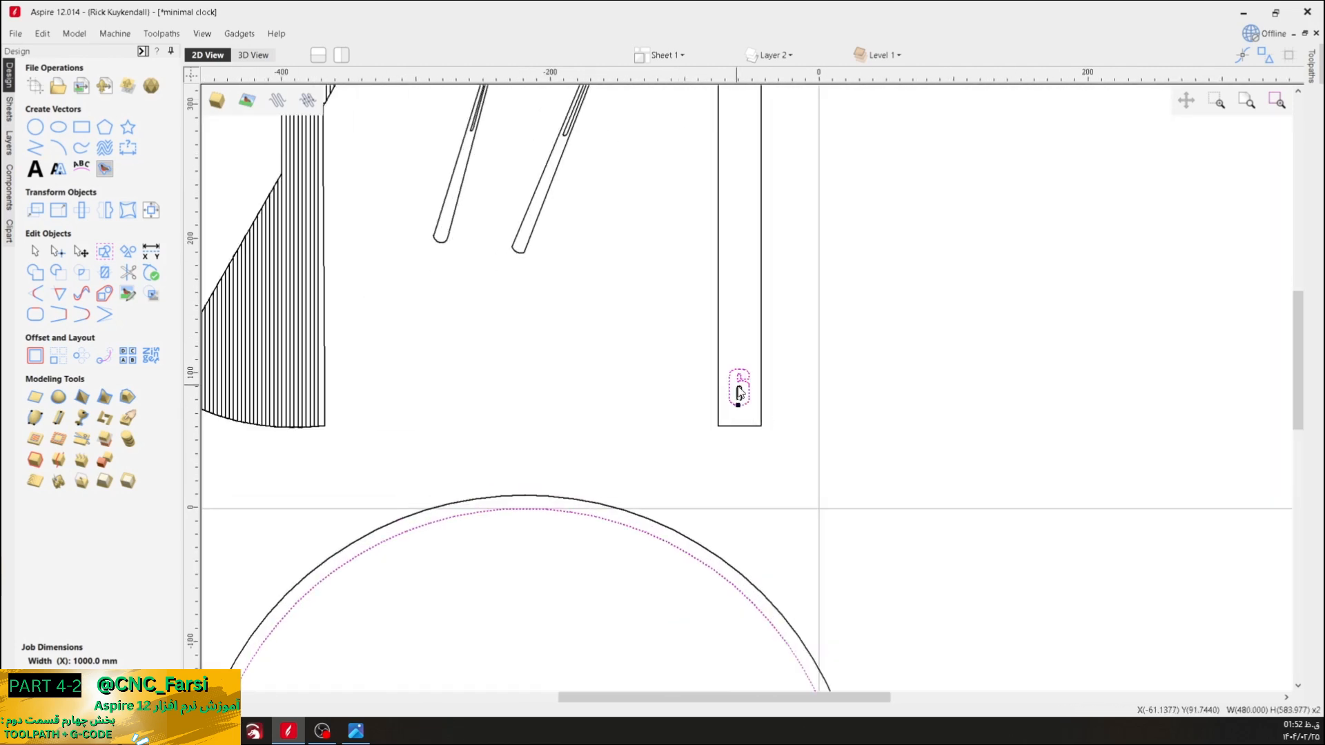
{"action": "scroll", "coordinate": [773, 345], "scroll_direction": "down", "scroll_amount": 1}
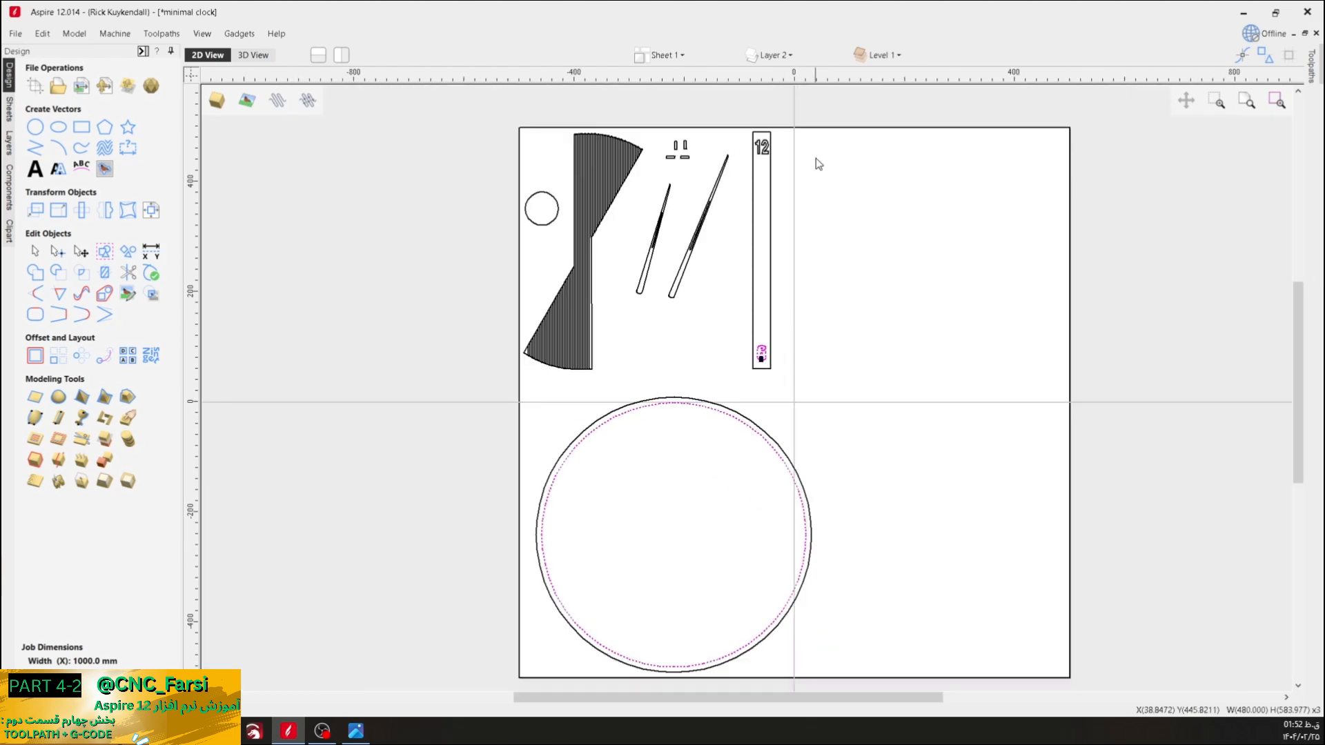
{"action": "left_click", "coordinate": [761, 153]}
{"action": "scroll", "coordinate": [700, 225], "scroll_direction": "up", "scroll_amount": 4}
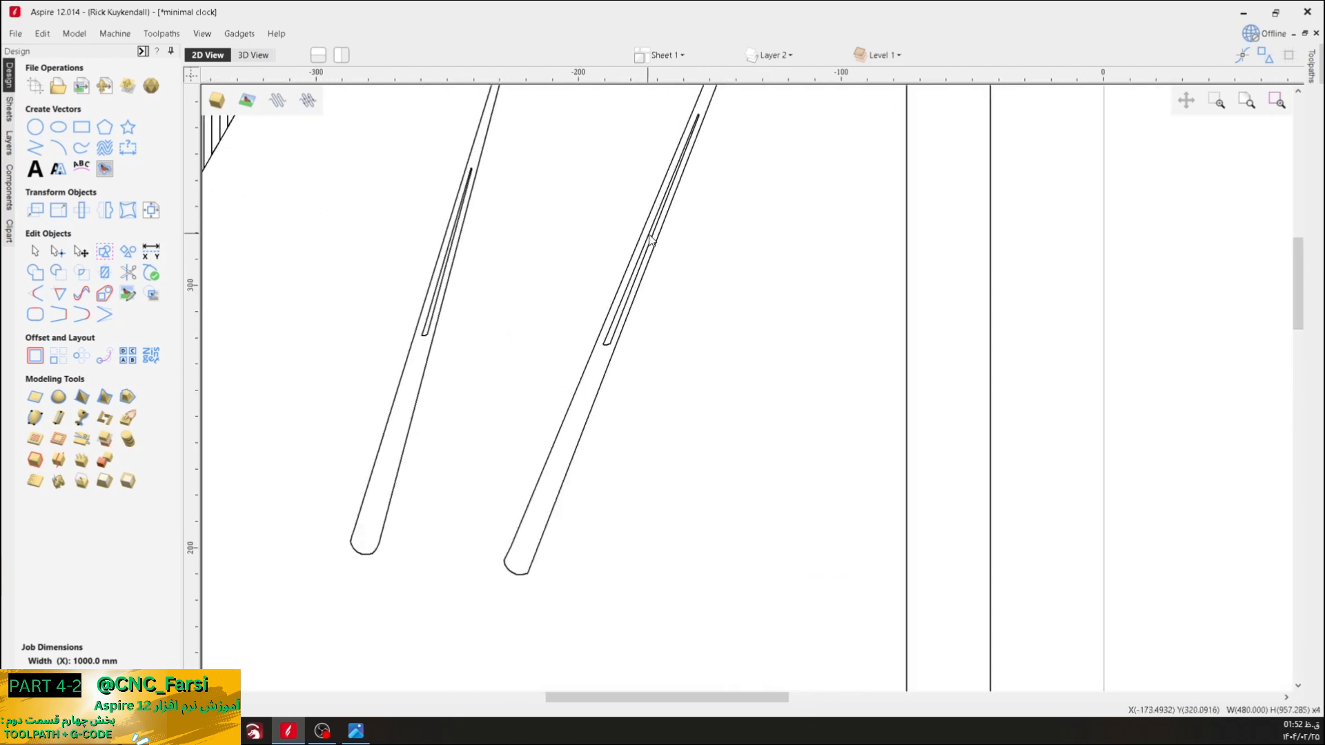
- Add the inner slots of both clock hands to the selection and bring up the 2D Profile toolpath settings
{"action": "left_click", "coordinate": [648, 241]}
{"action": "left_click", "coordinate": [459, 227], "text": "shift"}
{"action": "scroll", "coordinate": [552, 251], "scroll_direction": "down", "scroll_amount": 4}
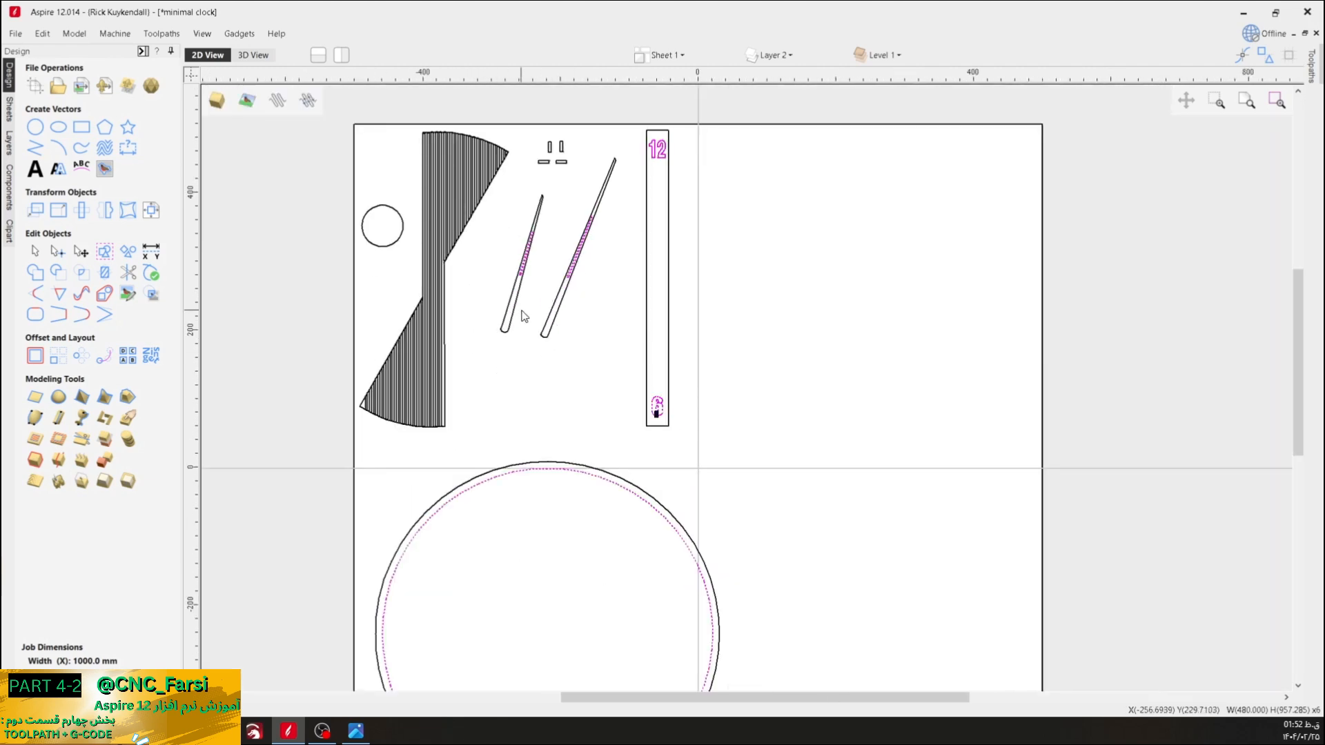
{"action": "scroll", "coordinate": [549, 329], "scroll_direction": "down", "scroll_amount": 1}
{"action": "mouse_move", "coordinate": [1312, 71]}
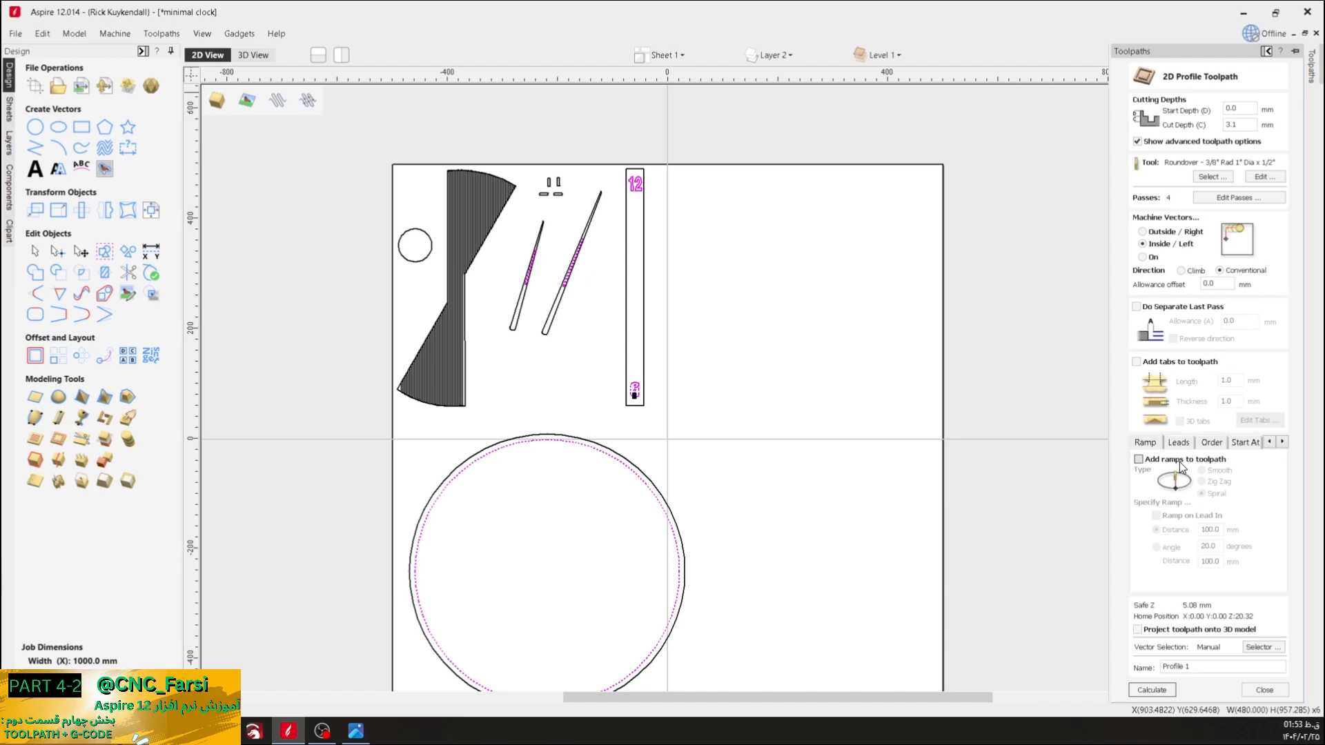
{"action": "scroll", "coordinate": [777, 338], "scroll_direction": "up", "scroll_amount": 3}
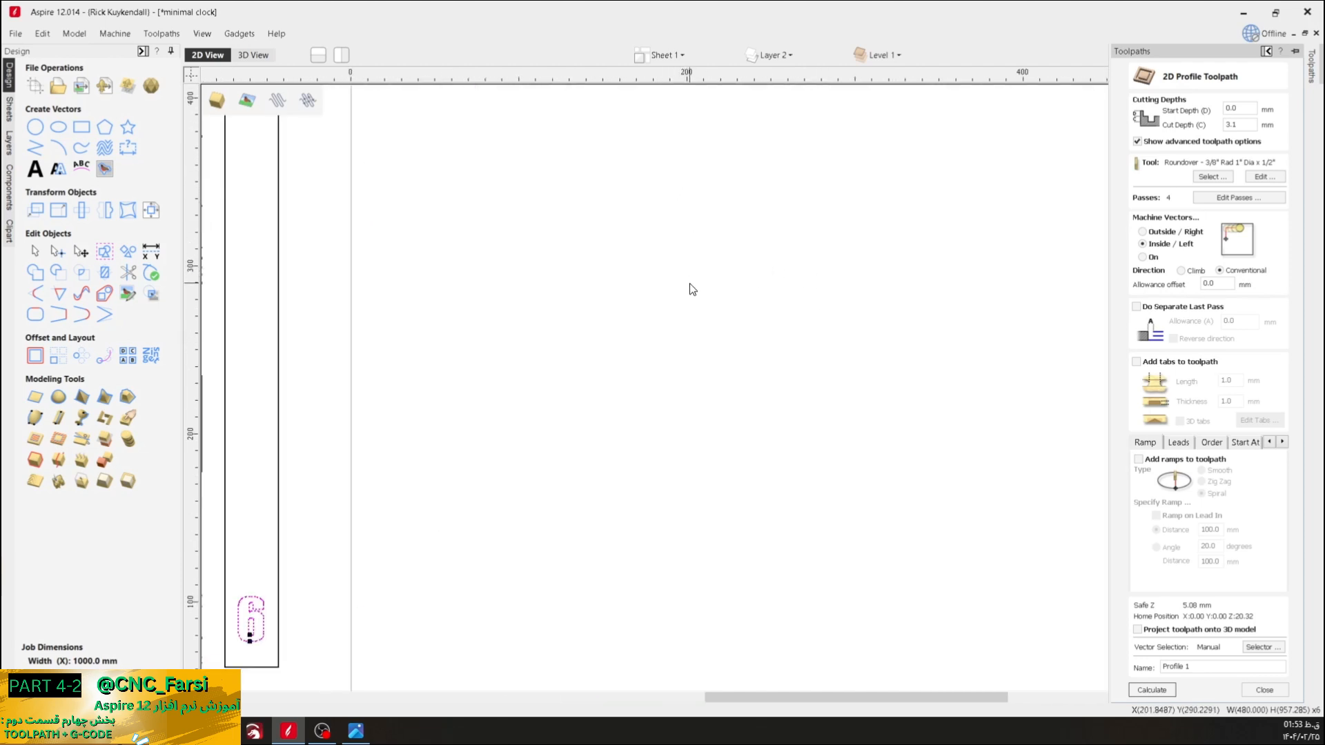
{"action": "scroll", "coordinate": [801, 362], "scroll_direction": "down", "scroll_amount": 3}
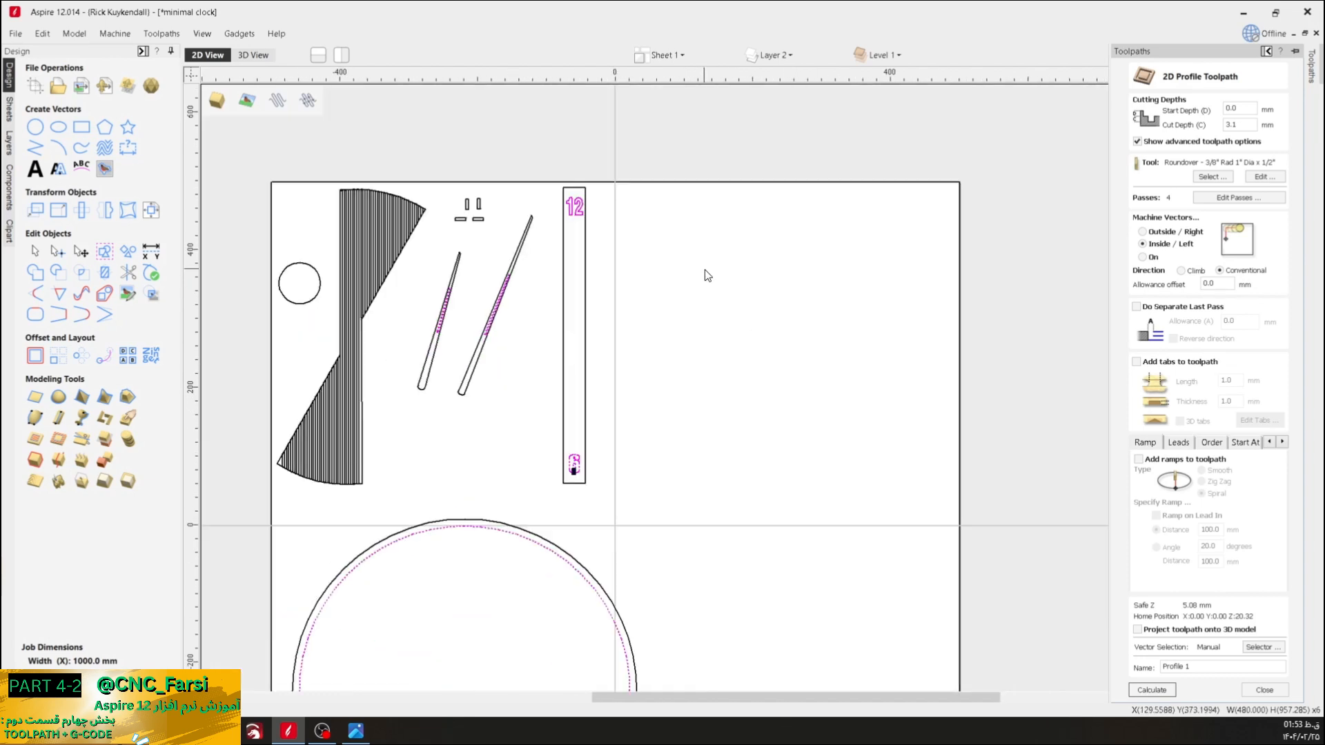
{"action": "left_click", "coordinate": [1138, 459]}
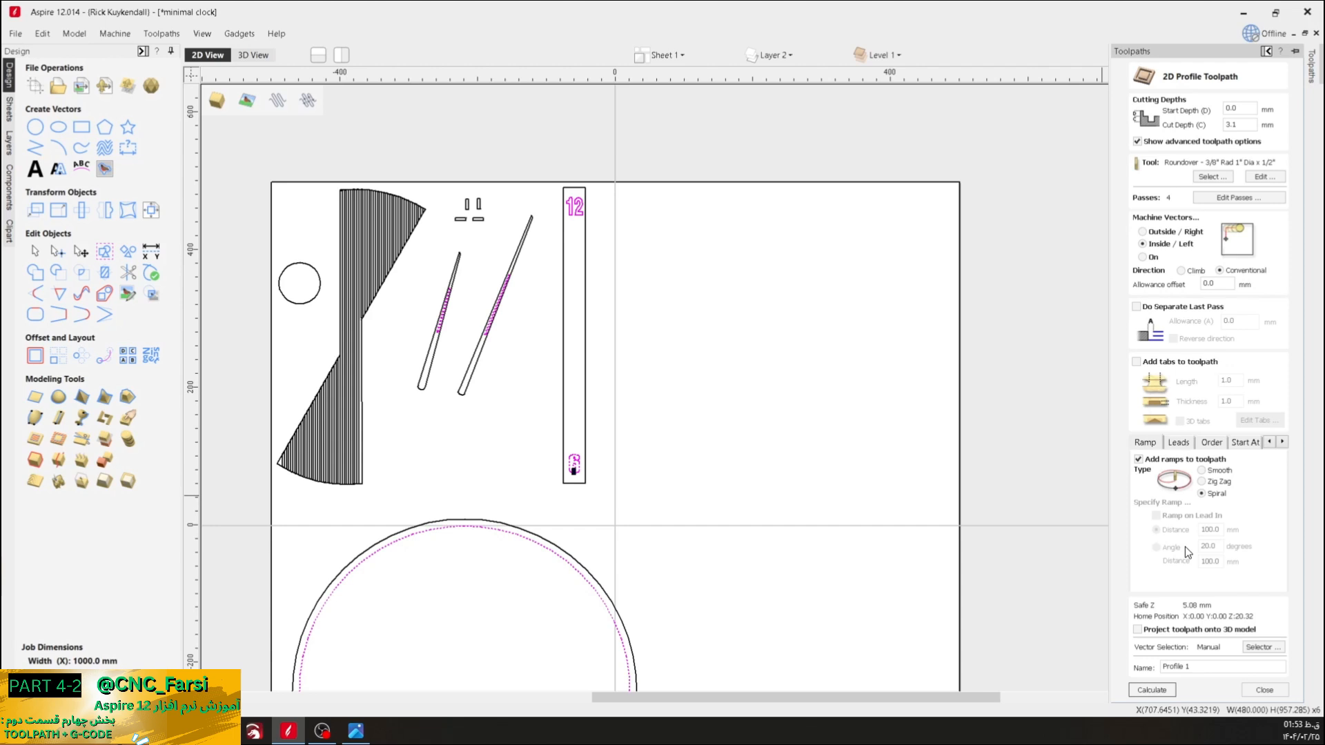
{"action": "left_click", "coordinate": [1138, 459]}
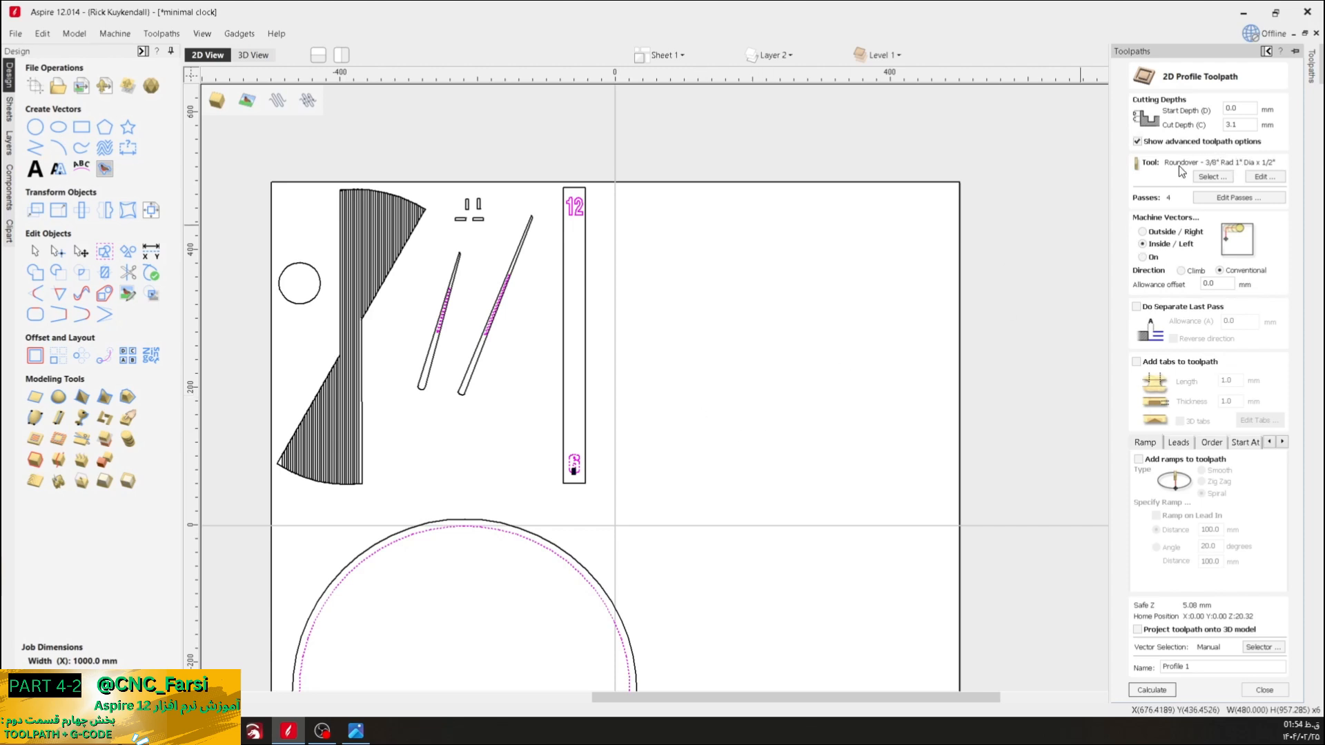
{"action": "left_click", "coordinate": [1268, 178]}
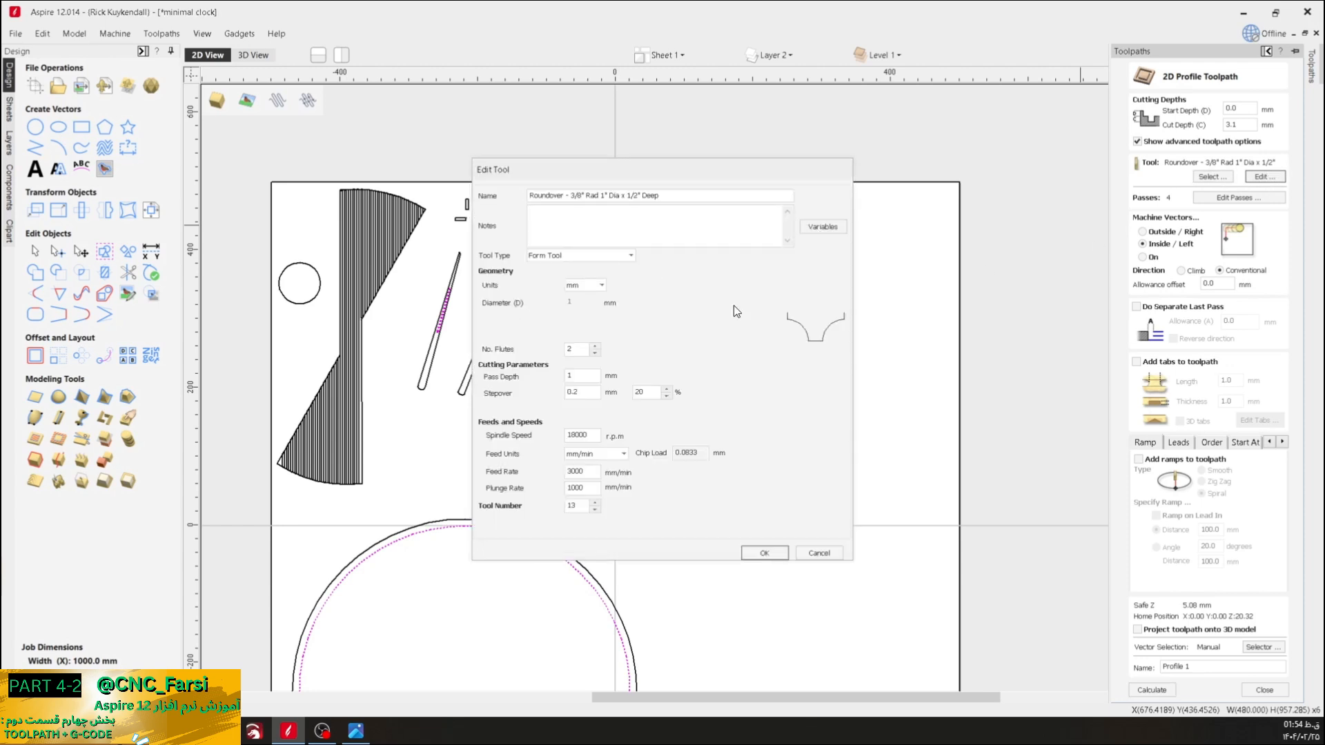
{"action": "left_click", "coordinate": [819, 553]}
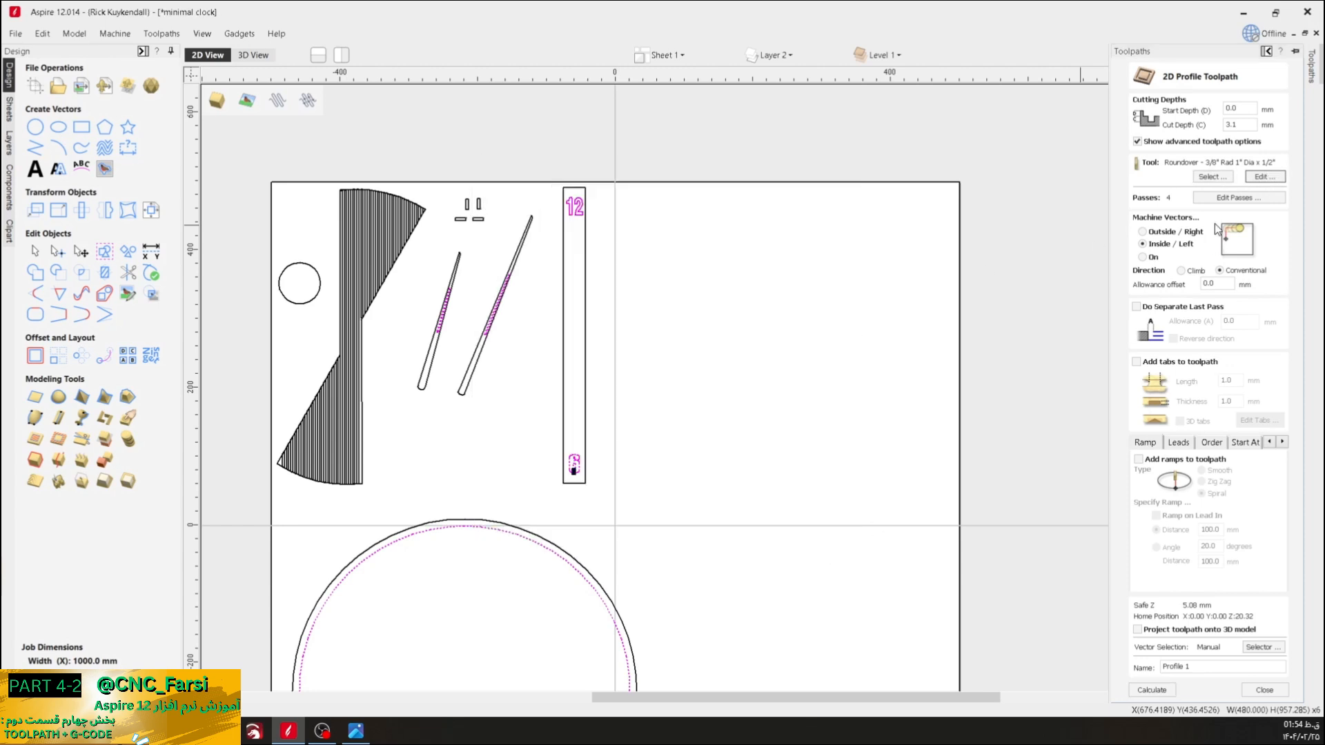
- Browse the imperial end mill, ball nose, V-bit and form tools in the tool database and compare their shapes and parameters
{"action": "left_click", "coordinate": [1209, 178]}
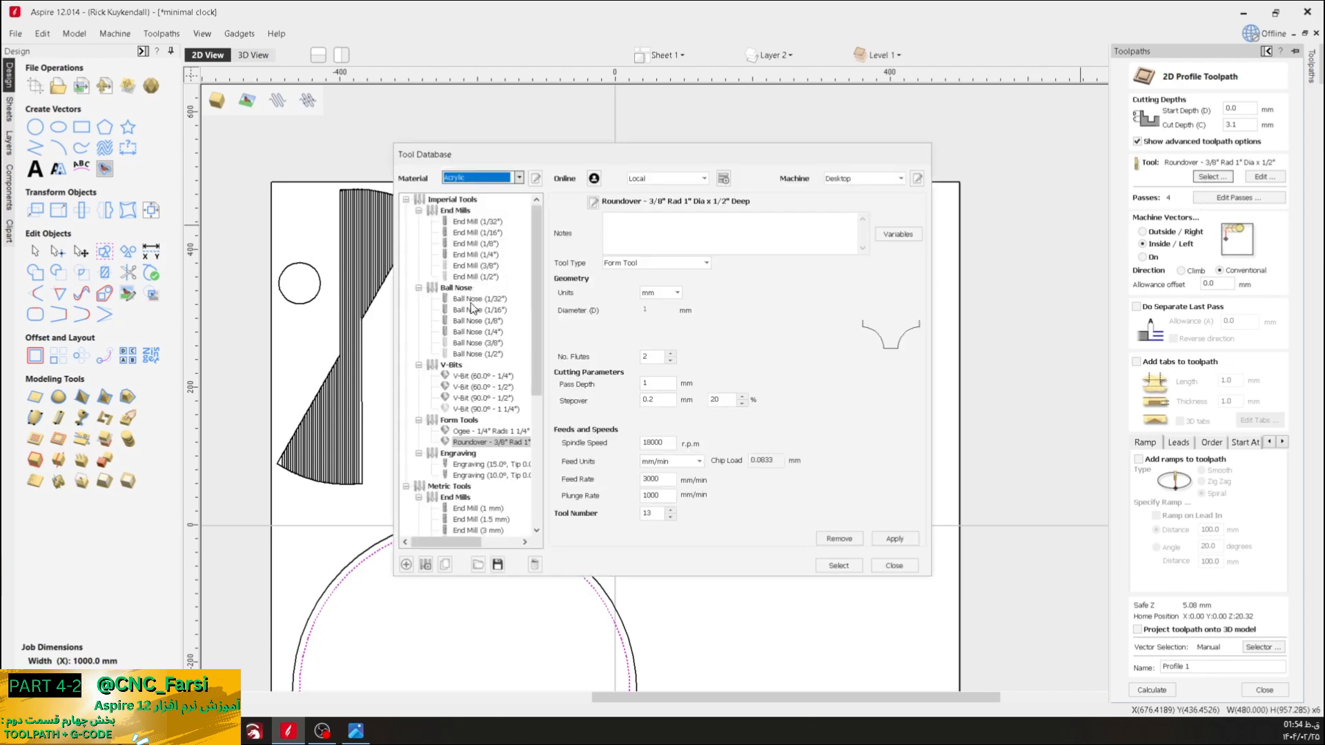
{"action": "left_click", "coordinate": [467, 222]}
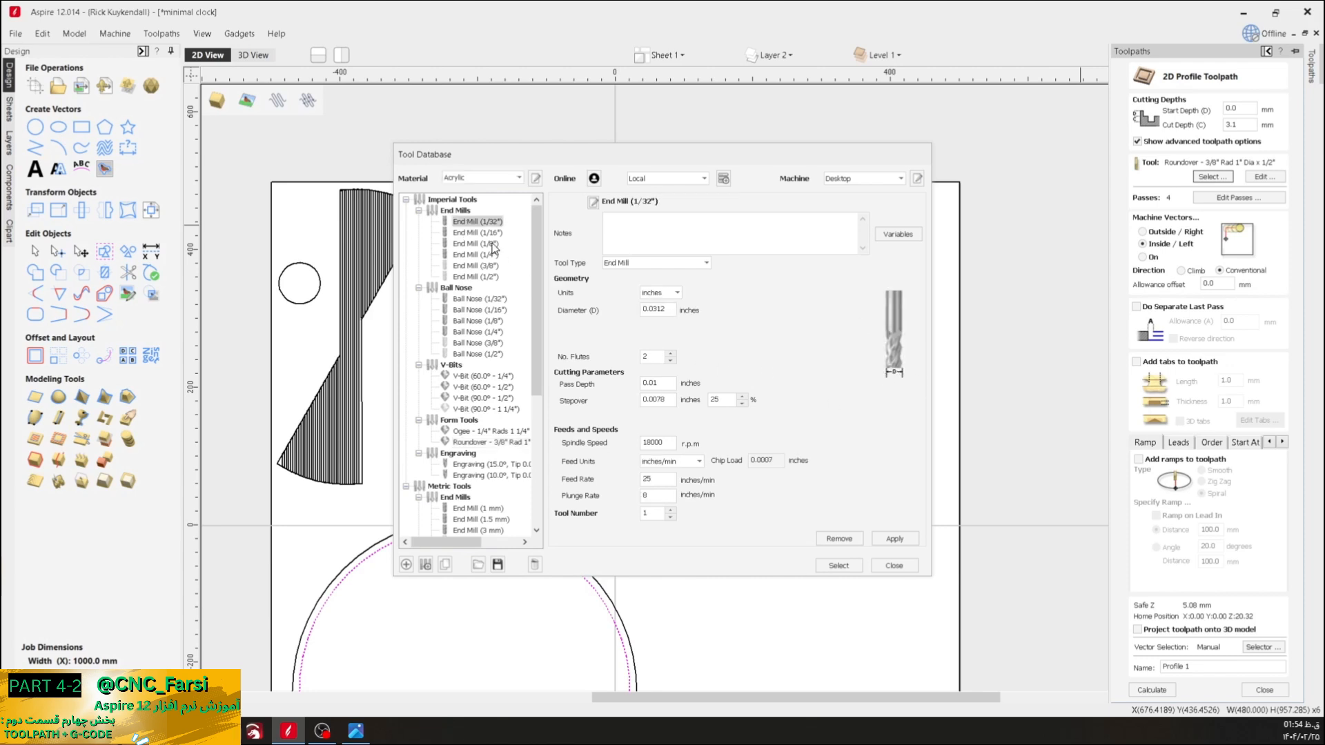
{"action": "left_click", "coordinate": [481, 301]}
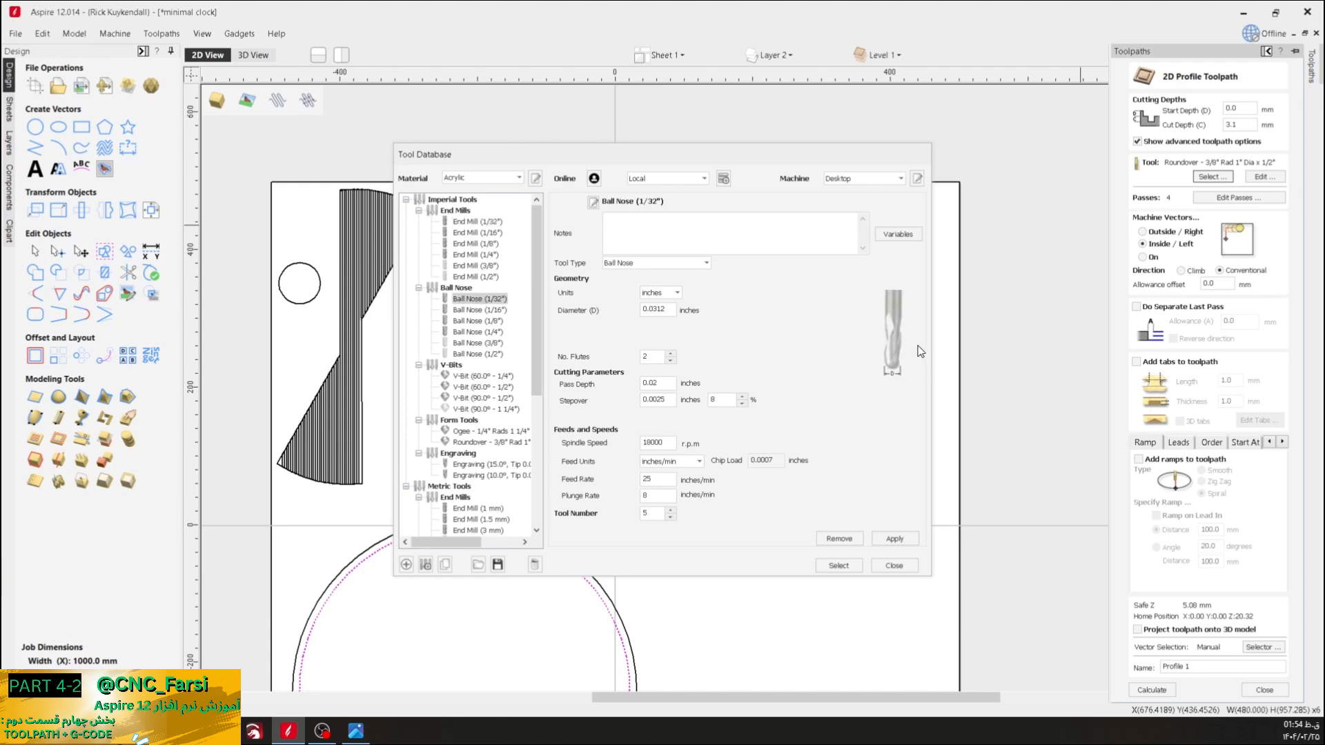
{"action": "scroll", "coordinate": [489, 375], "scroll_direction": "down", "scroll_amount": 2}
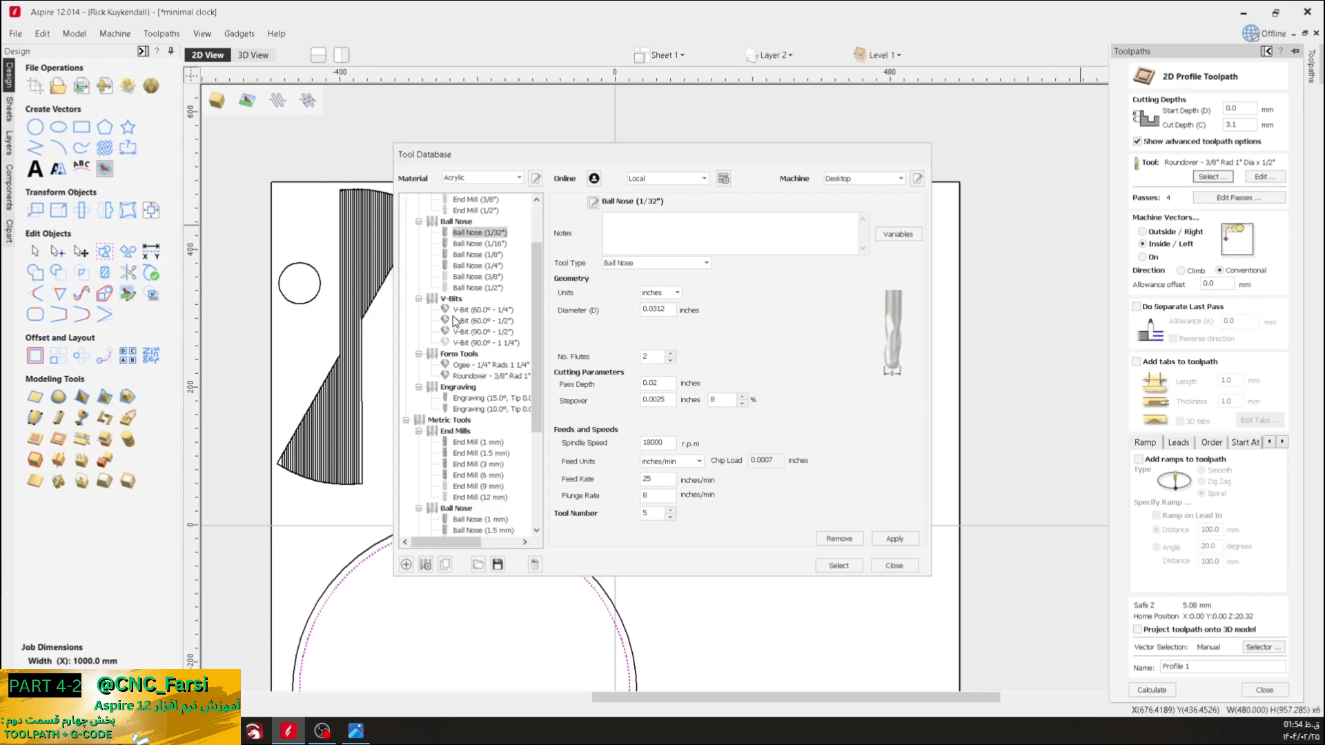
{"action": "left_click", "coordinate": [473, 310]}
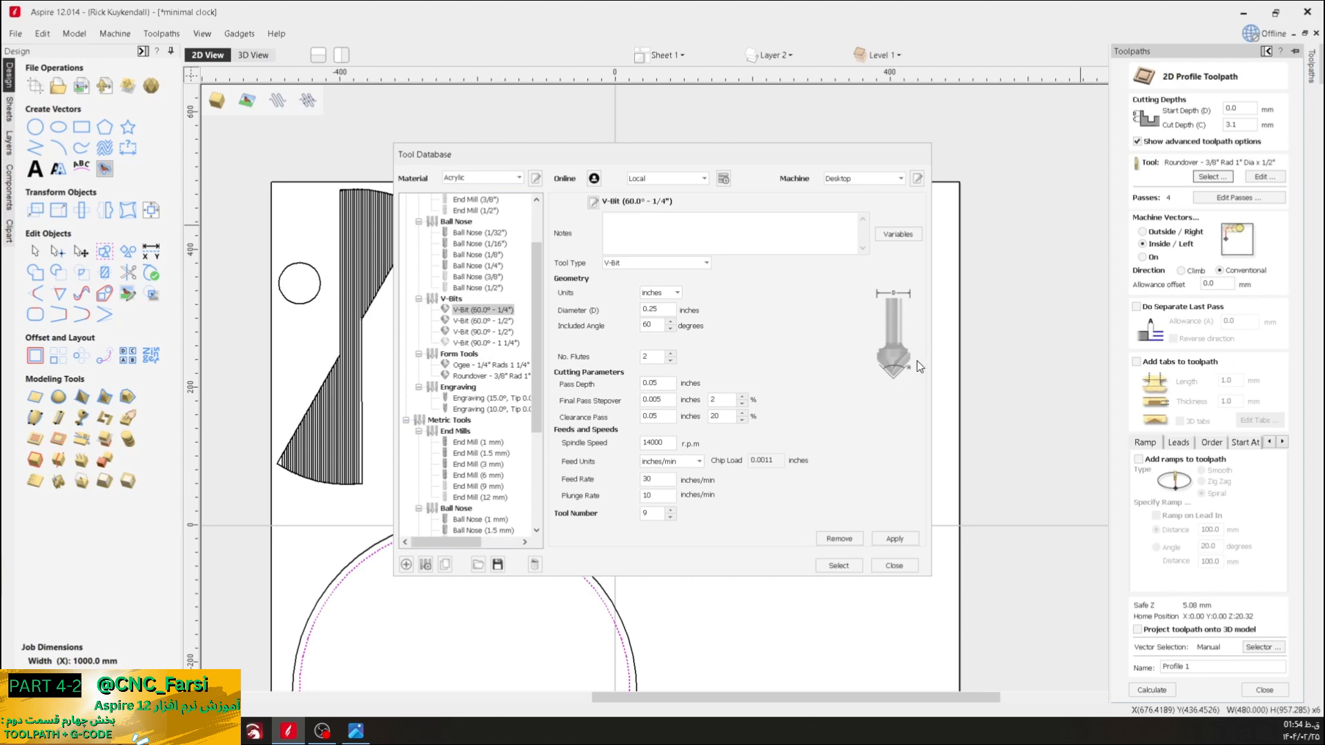
{"action": "left_click", "coordinate": [458, 365]}
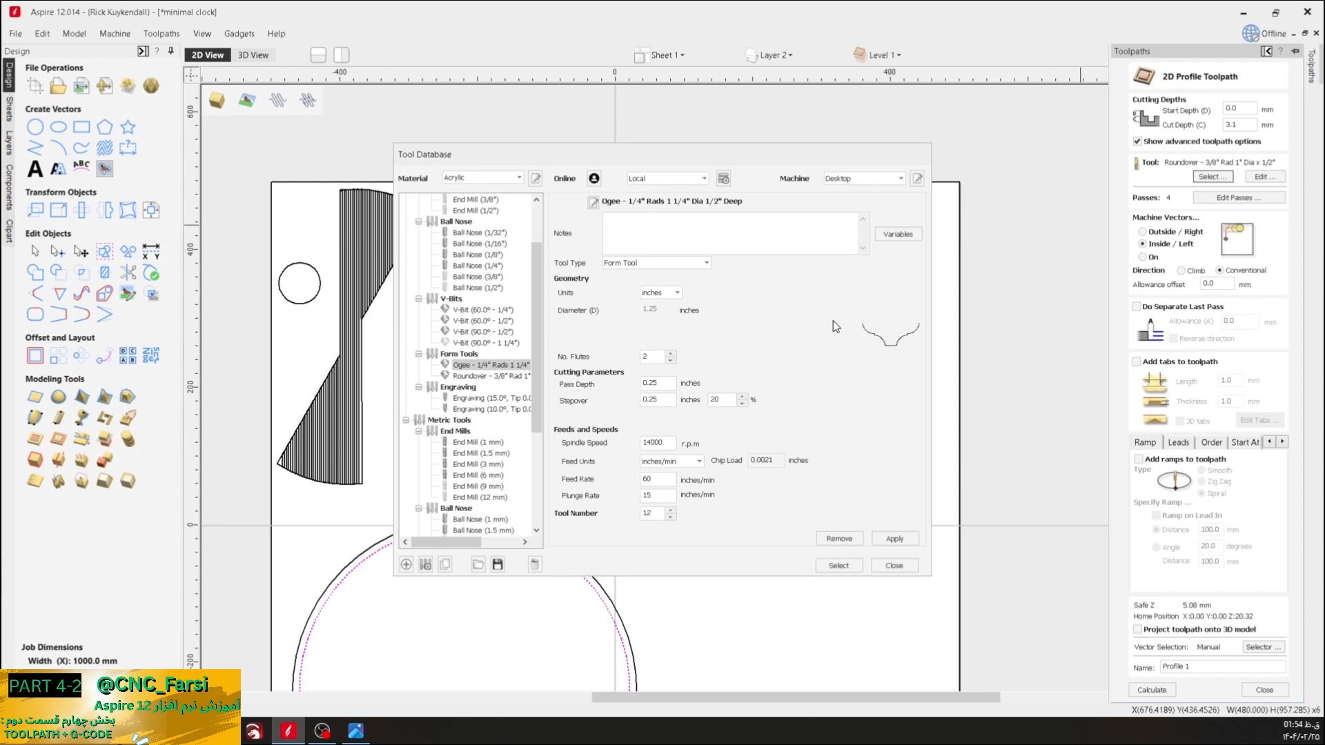
{"action": "left_click", "coordinate": [494, 376]}
{"action": "scroll", "coordinate": [486, 387], "scroll_direction": "down", "scroll_amount": 1}
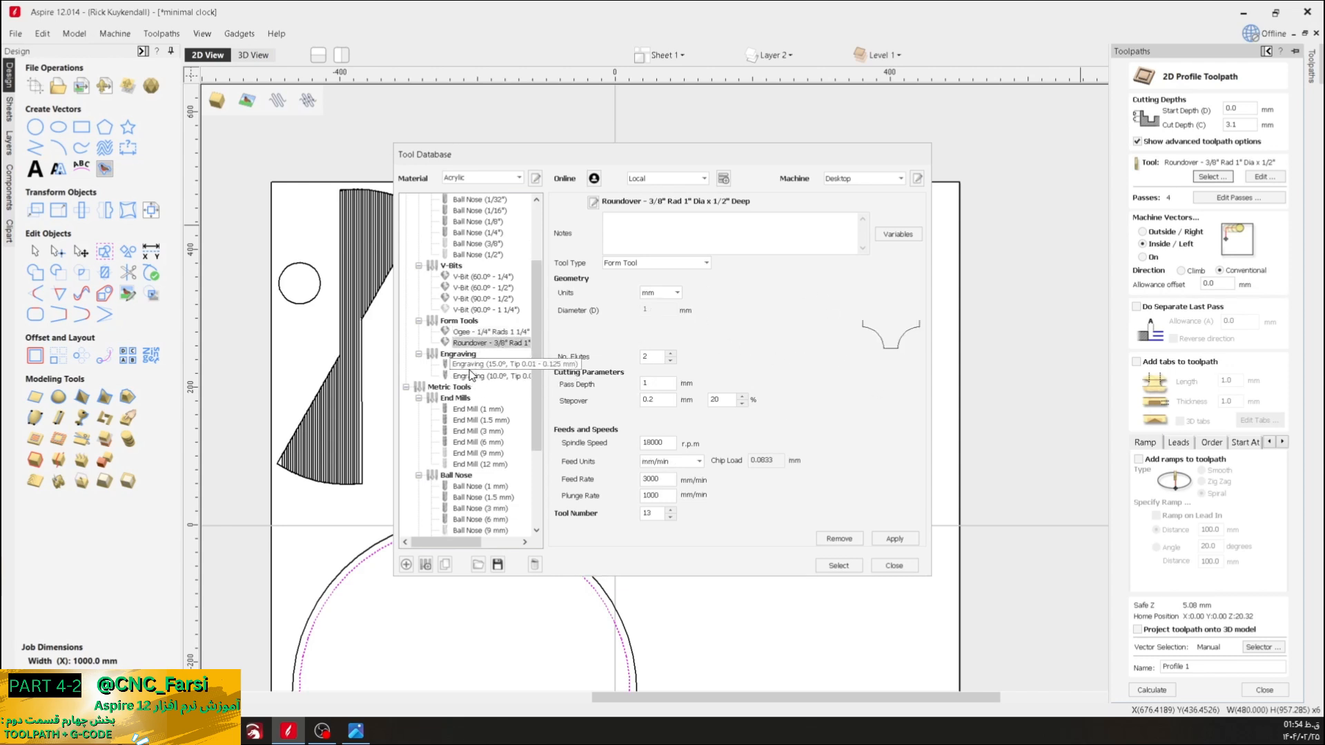
- Examine the imperial and metric engraving tools and the metric 1 mm end mill in the tool database
{"action": "left_click", "coordinate": [469, 367]}
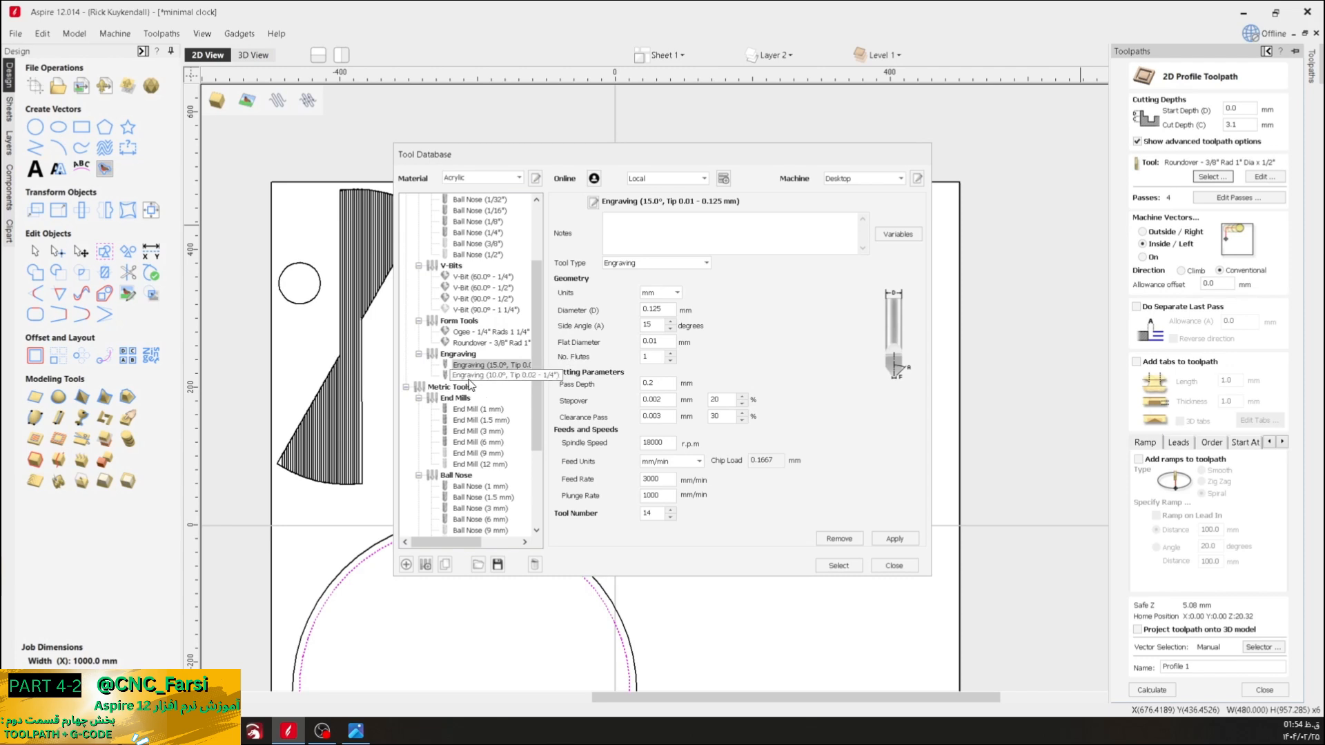
{"action": "left_click", "coordinate": [470, 378]}
{"action": "scroll", "coordinate": [463, 417], "scroll_direction": "down", "scroll_amount": 4}
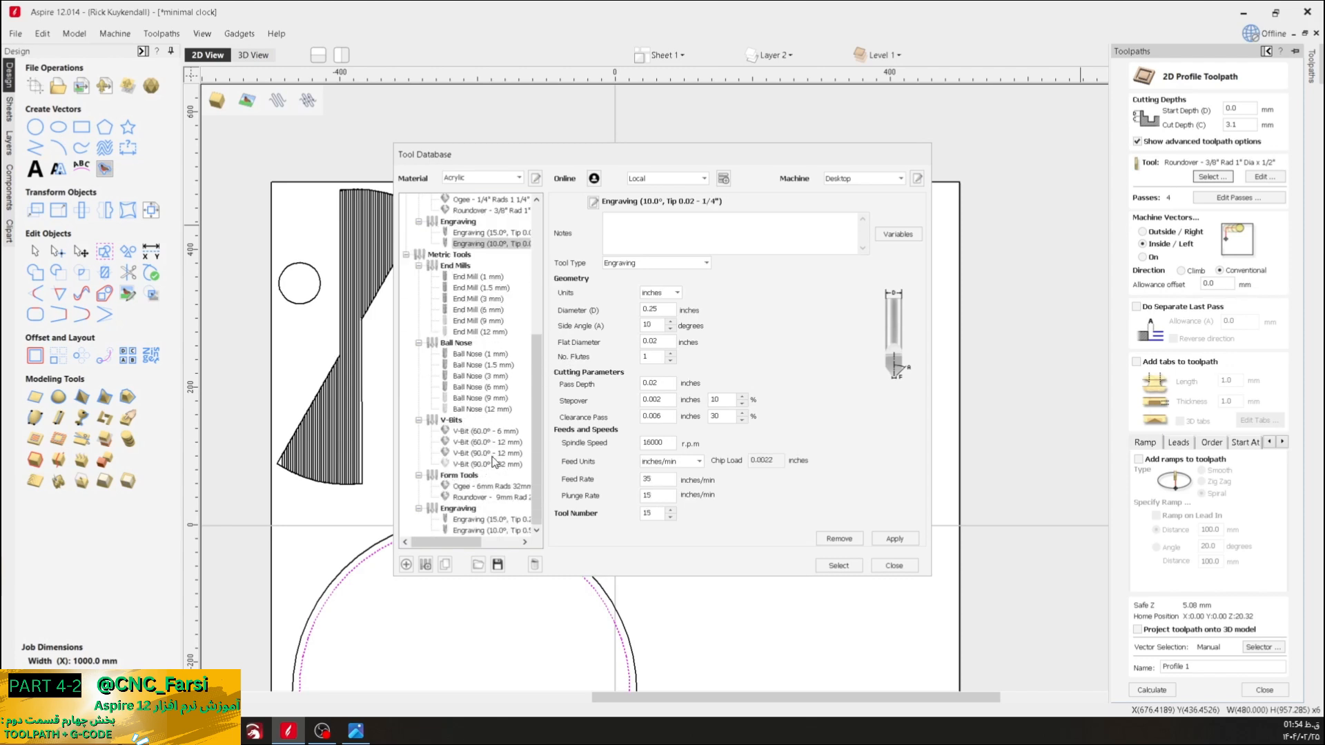
{"action": "scroll", "coordinate": [484, 442], "scroll_direction": "up", "scroll_amount": 6}
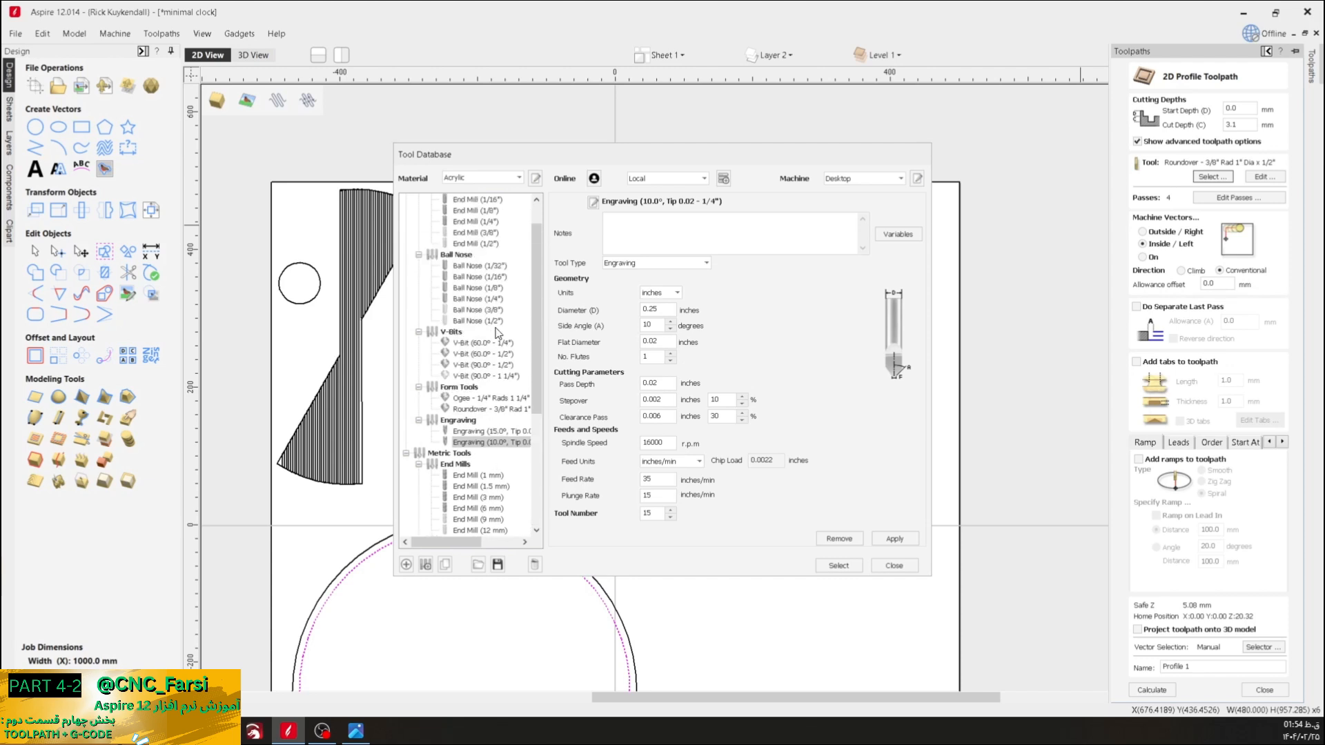
{"action": "scroll", "coordinate": [487, 324], "scroll_direction": "down", "scroll_amount": 6}
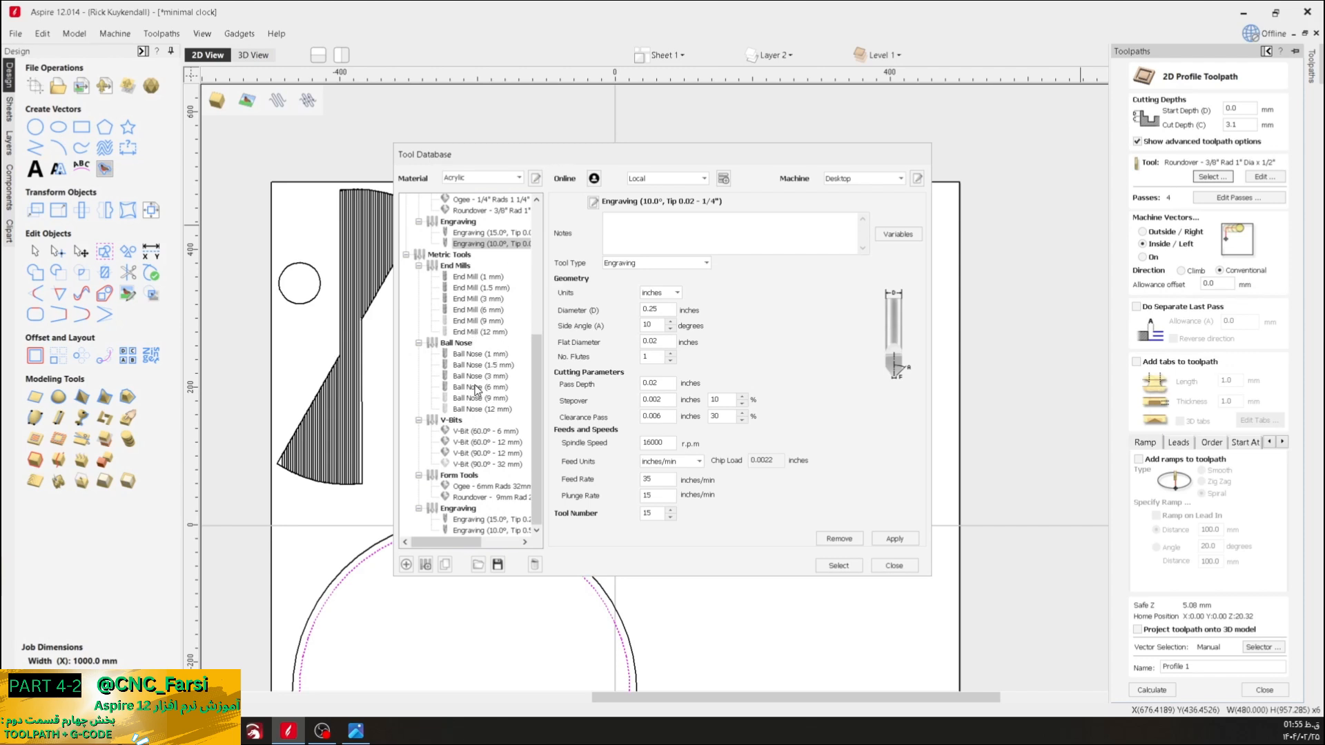
{"action": "left_click", "coordinate": [469, 279]}
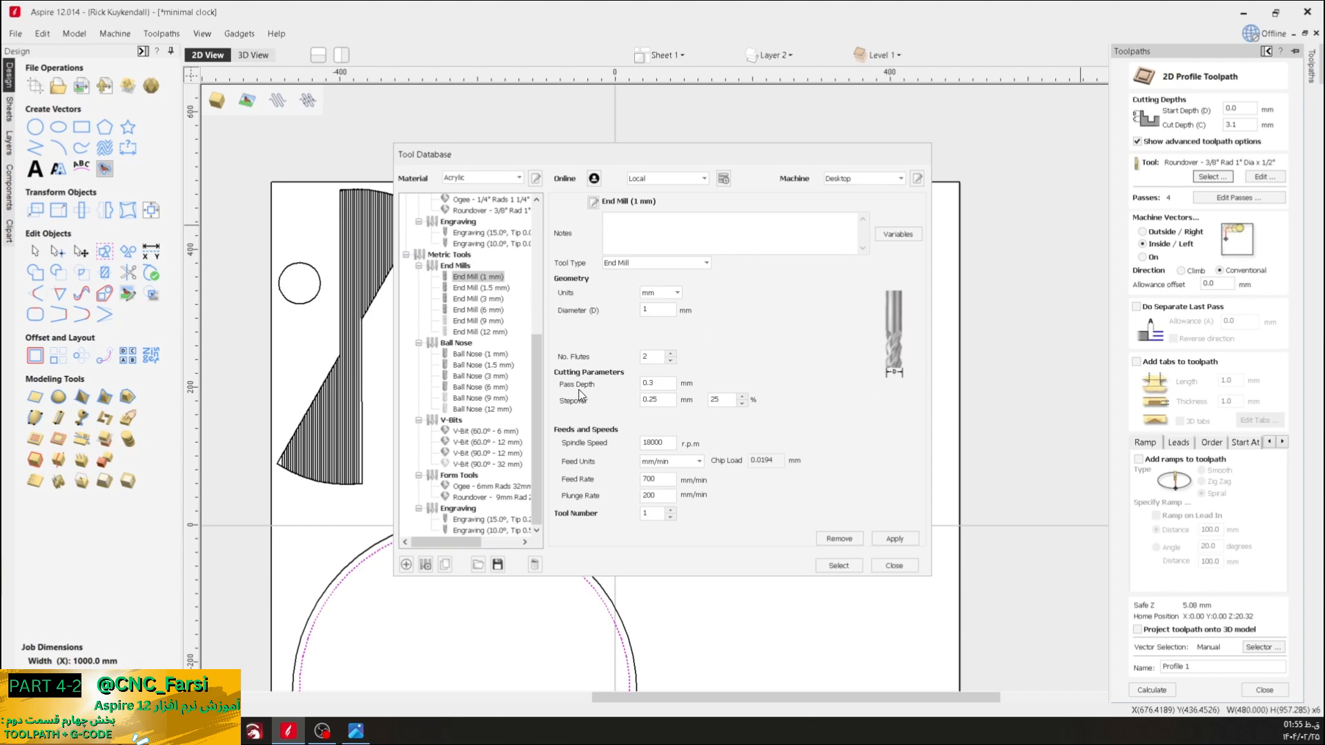
{"action": "left_click", "coordinate": [473, 524]}
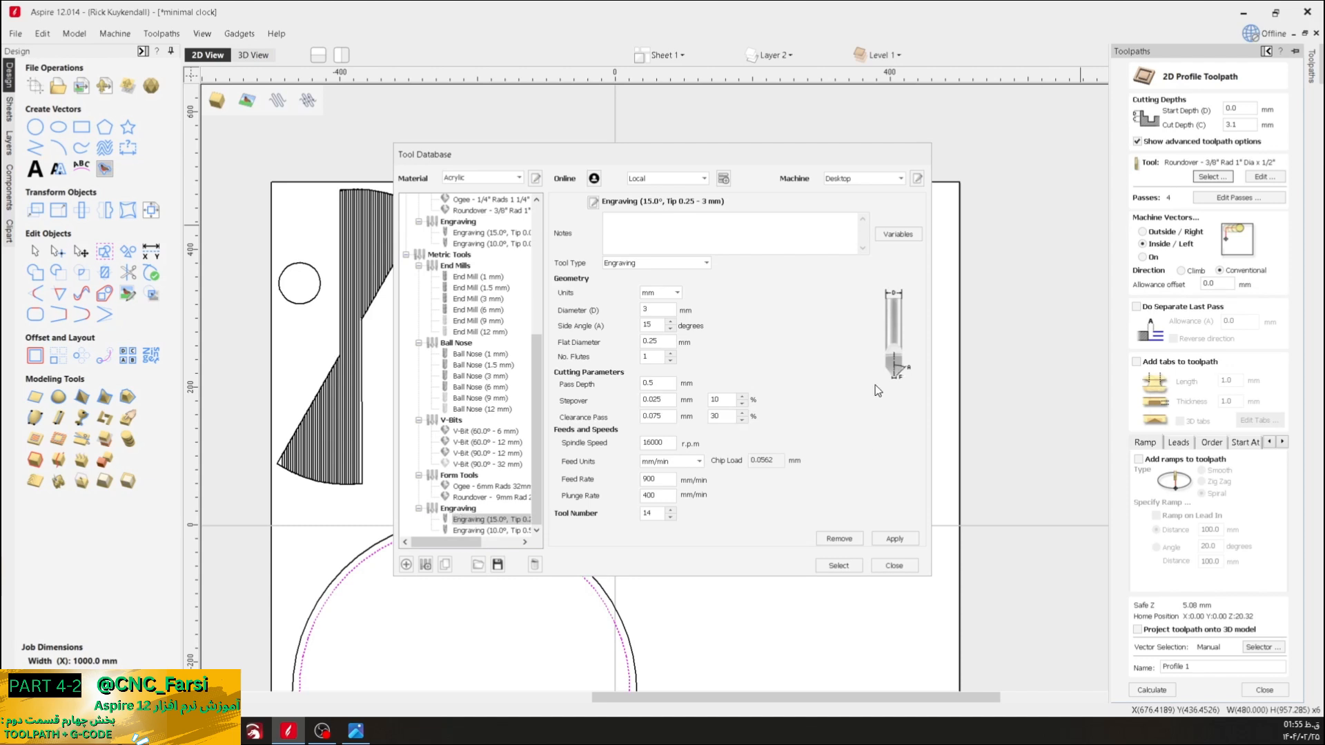
- Choose the metric End Mill (1 mm) and set its pass depth to 1 mm
{"action": "left_click", "coordinate": [478, 277]}
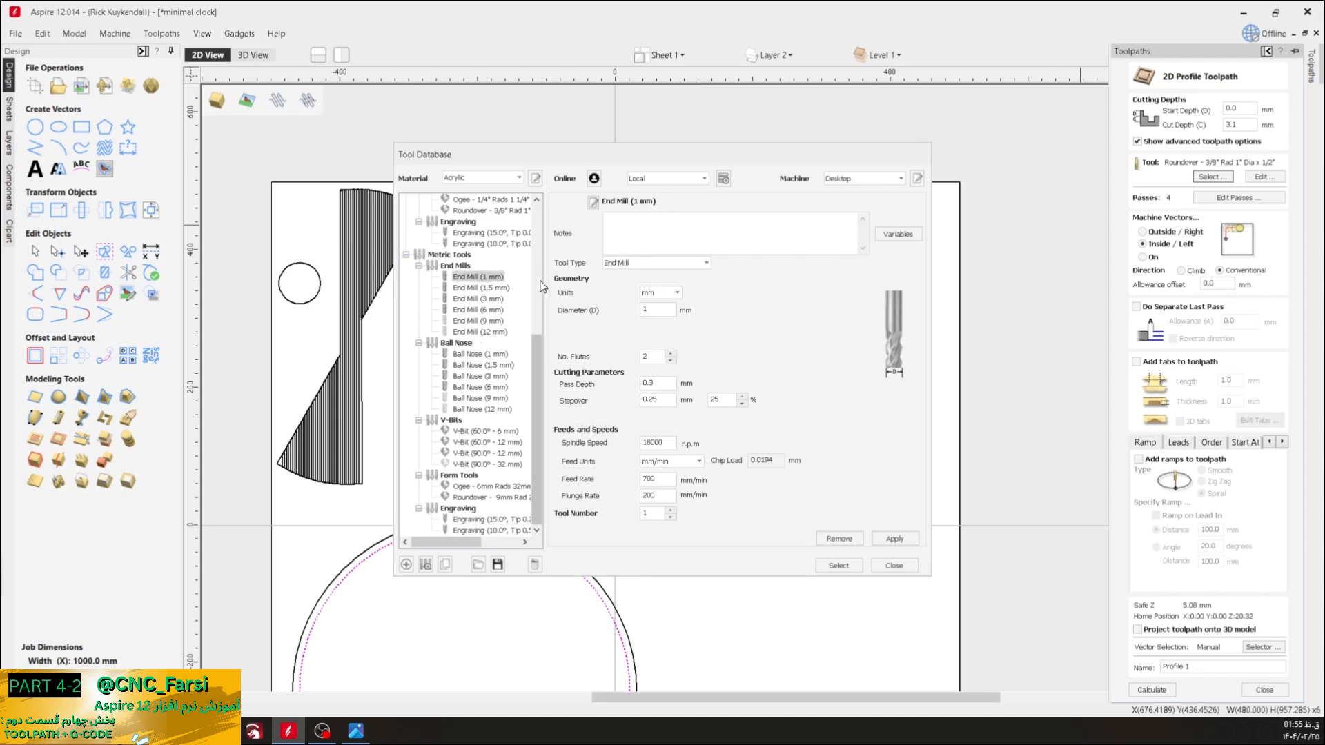
{"action": "left_click", "coordinate": [648, 311]}
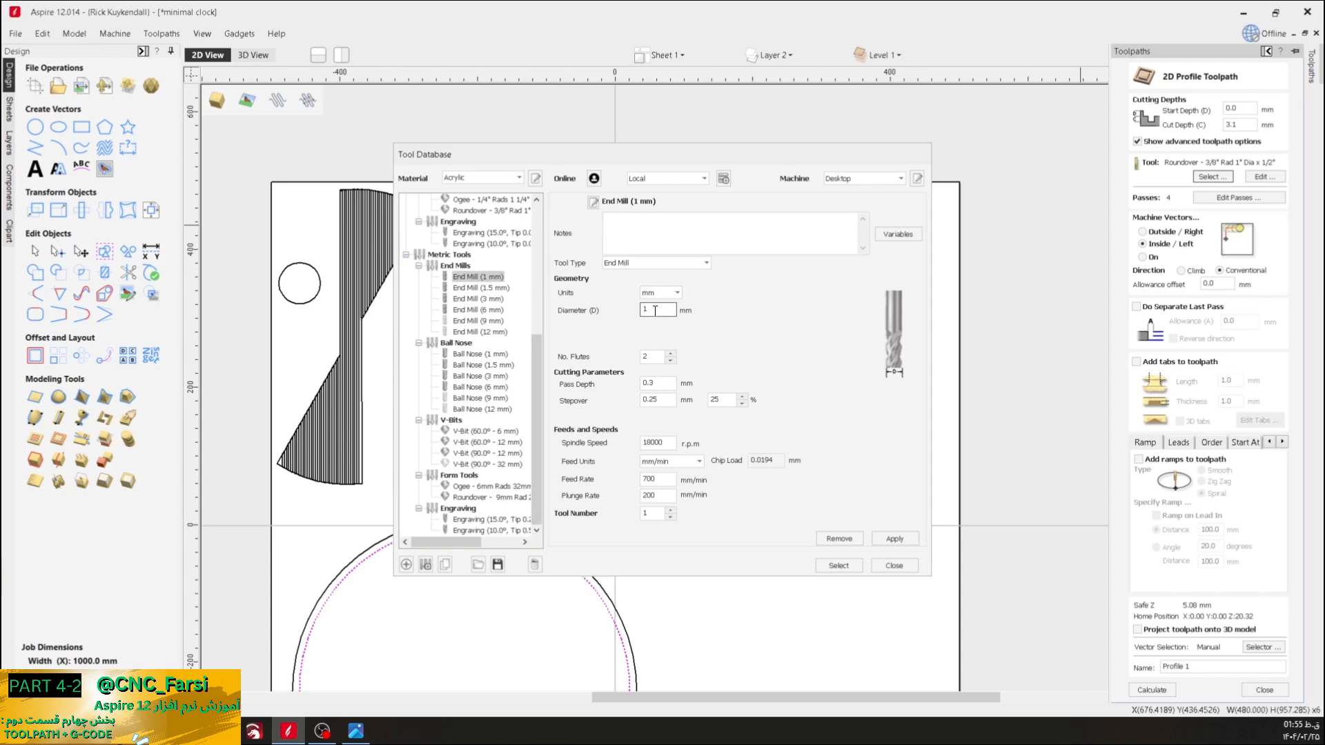
{"action": "left_click_drag", "start_coordinate": [655, 310], "coordinate": [593, 314]}
{"action": "left_click", "coordinate": [667, 308]}
{"action": "left_click", "coordinate": [654, 357]}
{"action": "double_click", "coordinate": [656, 383]}
{"action": "left_click", "coordinate": [655, 384]}
{"action": "left_click_drag", "start_coordinate": [663, 400], "coordinate": [618, 403]}
{"action": "left_click", "coordinate": [661, 381]}
{"action": "key", "text": "BackSpace"}
{"action": "key", "text": "BackSpace"}
{"action": "key", "text": "BackSpace"}
{"action": "type", "text": "1"}
{"action": "double_click", "coordinate": [661, 400]}
{"action": "left_click", "coordinate": [661, 400]}
{"action": "left_click_drag", "start_coordinate": [754, 163], "coordinate": [589, 156]}
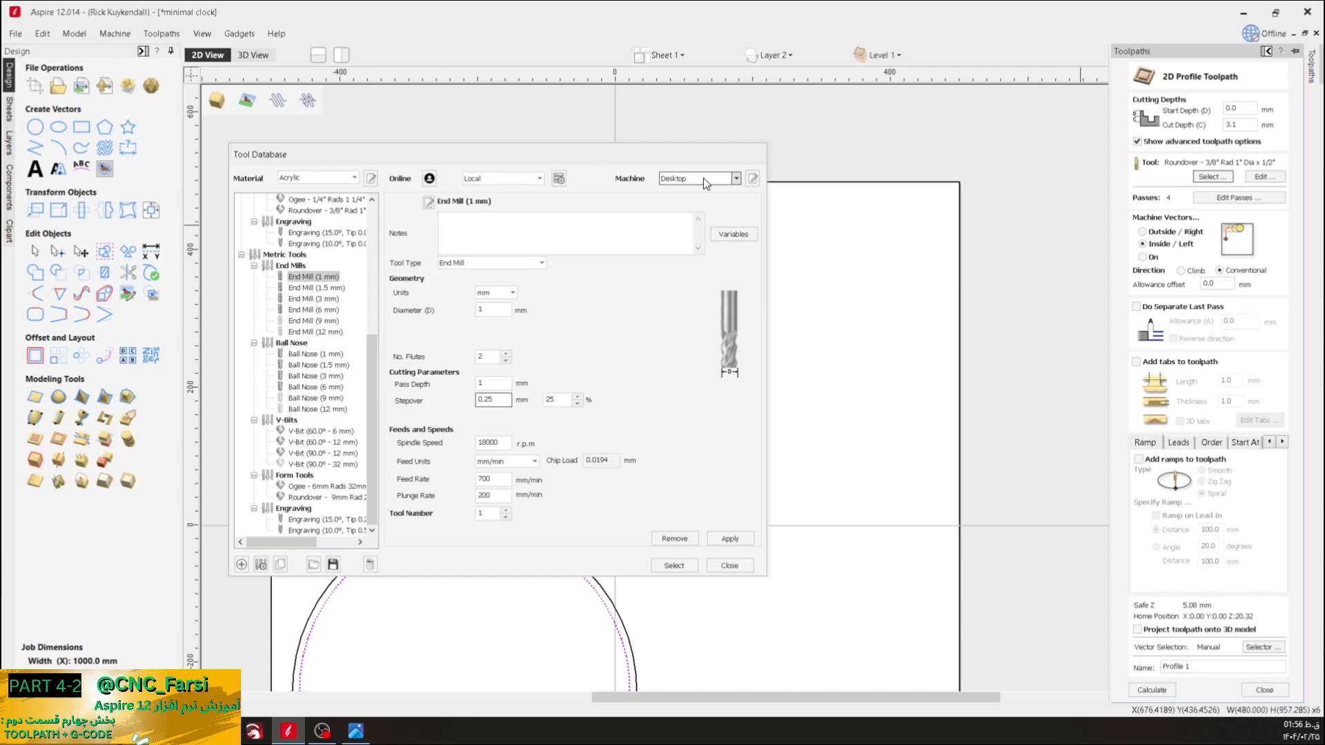
{"action": "left_click", "coordinate": [731, 565]}
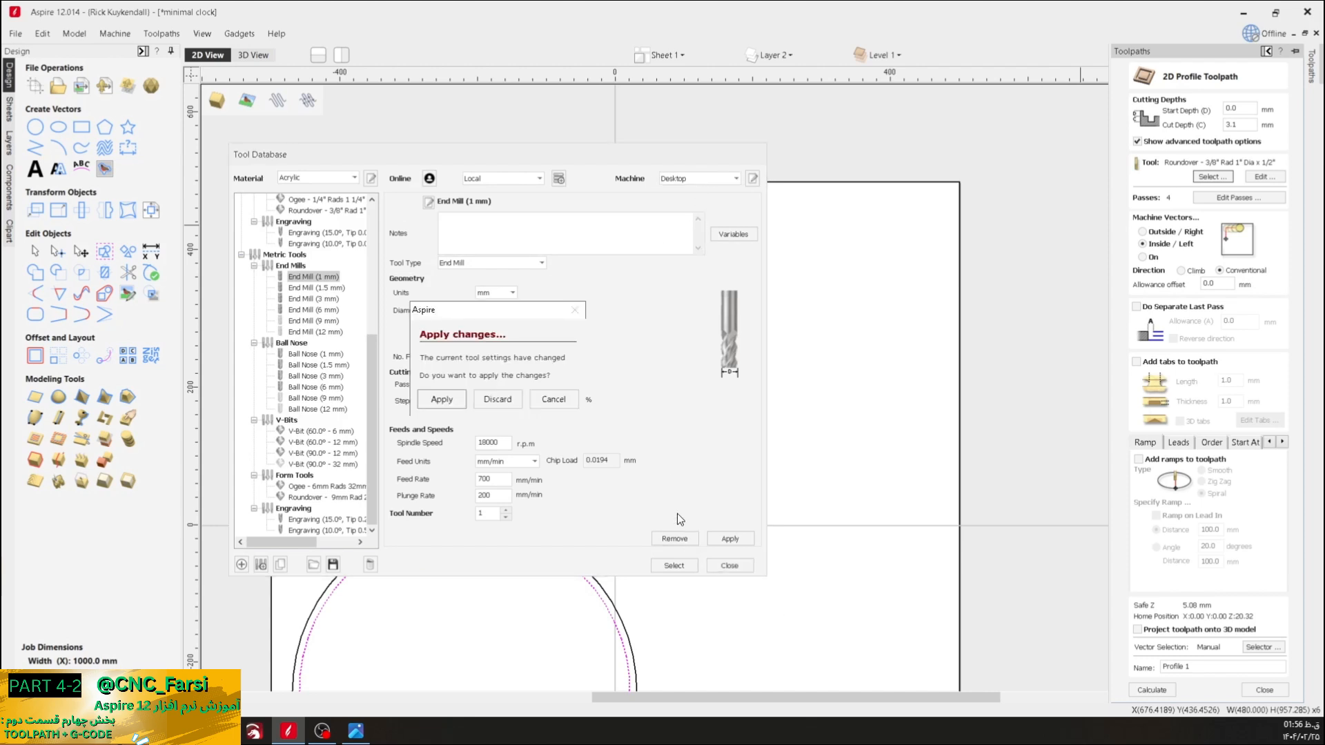
{"action": "left_click", "coordinate": [554, 409]}
{"action": "left_click", "coordinate": [502, 400]}
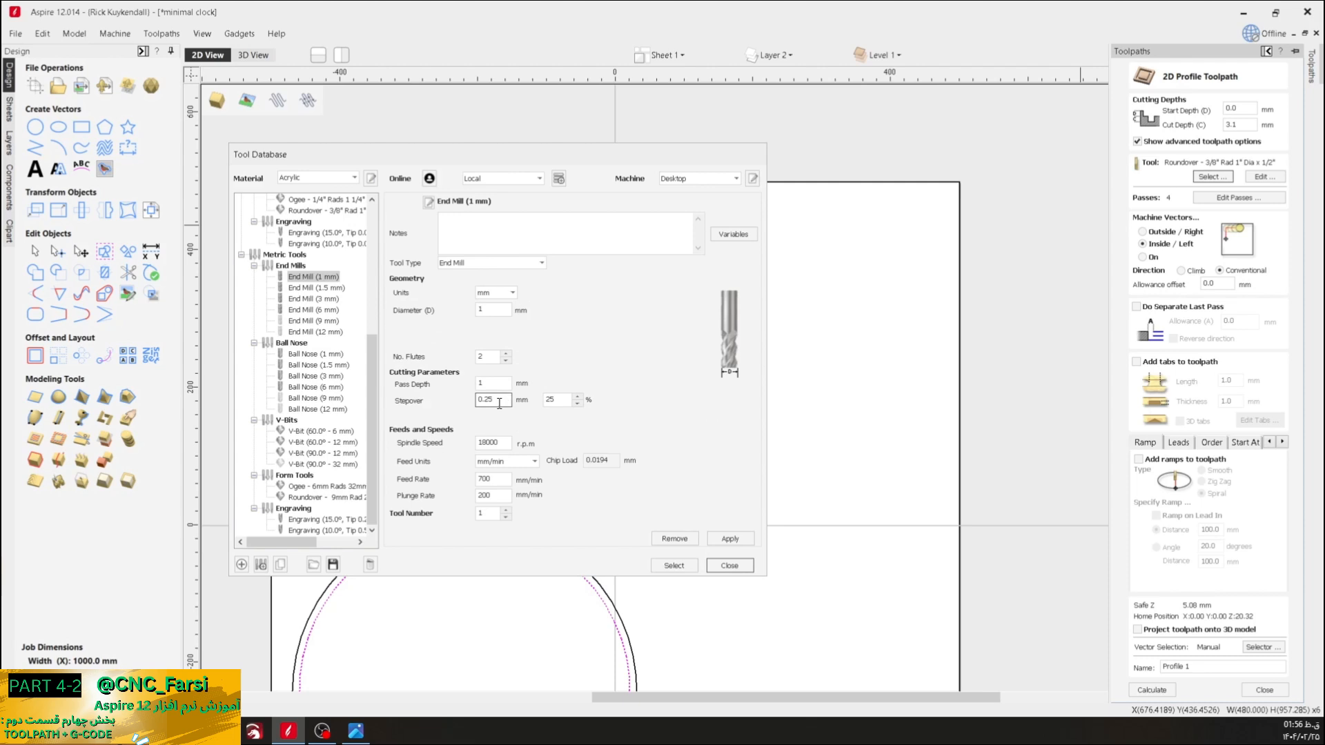
{"action": "left_click", "coordinate": [562, 399]}
{"action": "left_click_drag", "start_coordinate": [558, 157], "coordinate": [604, 152]}
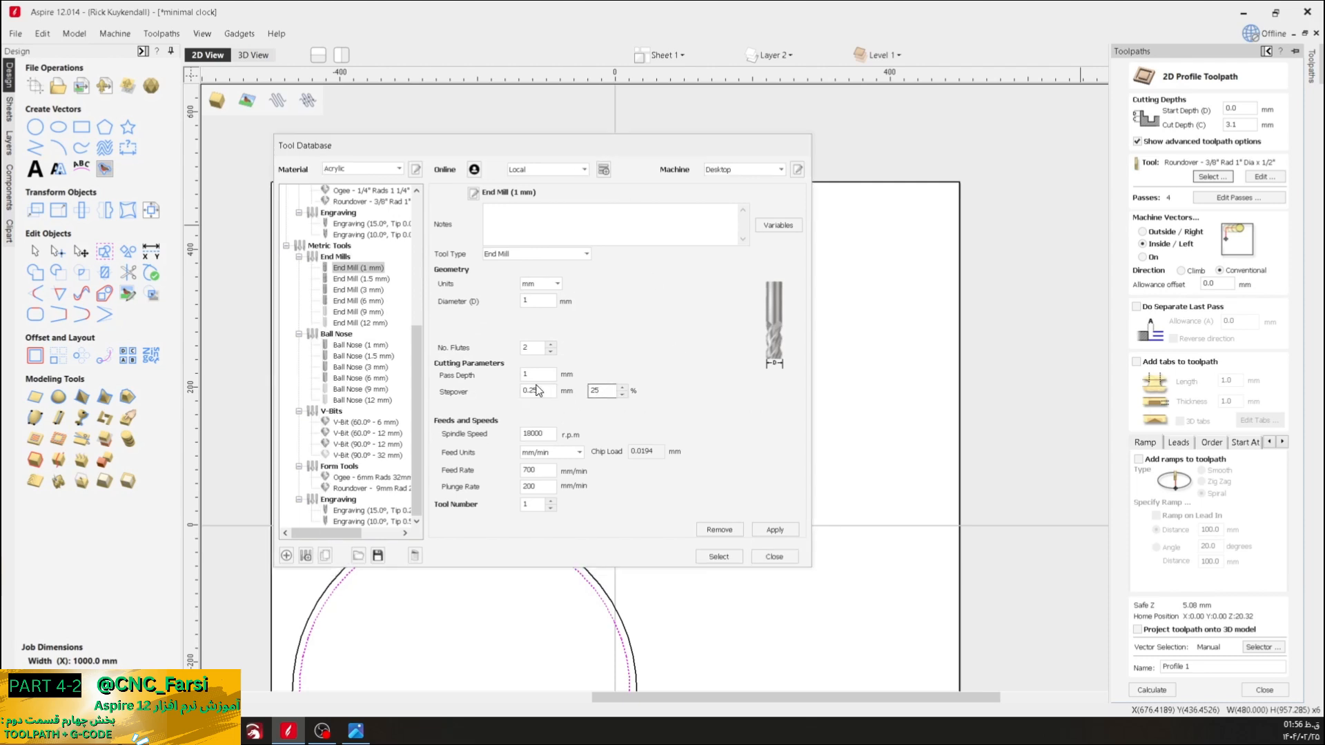
{"action": "double_click", "coordinate": [594, 391]}
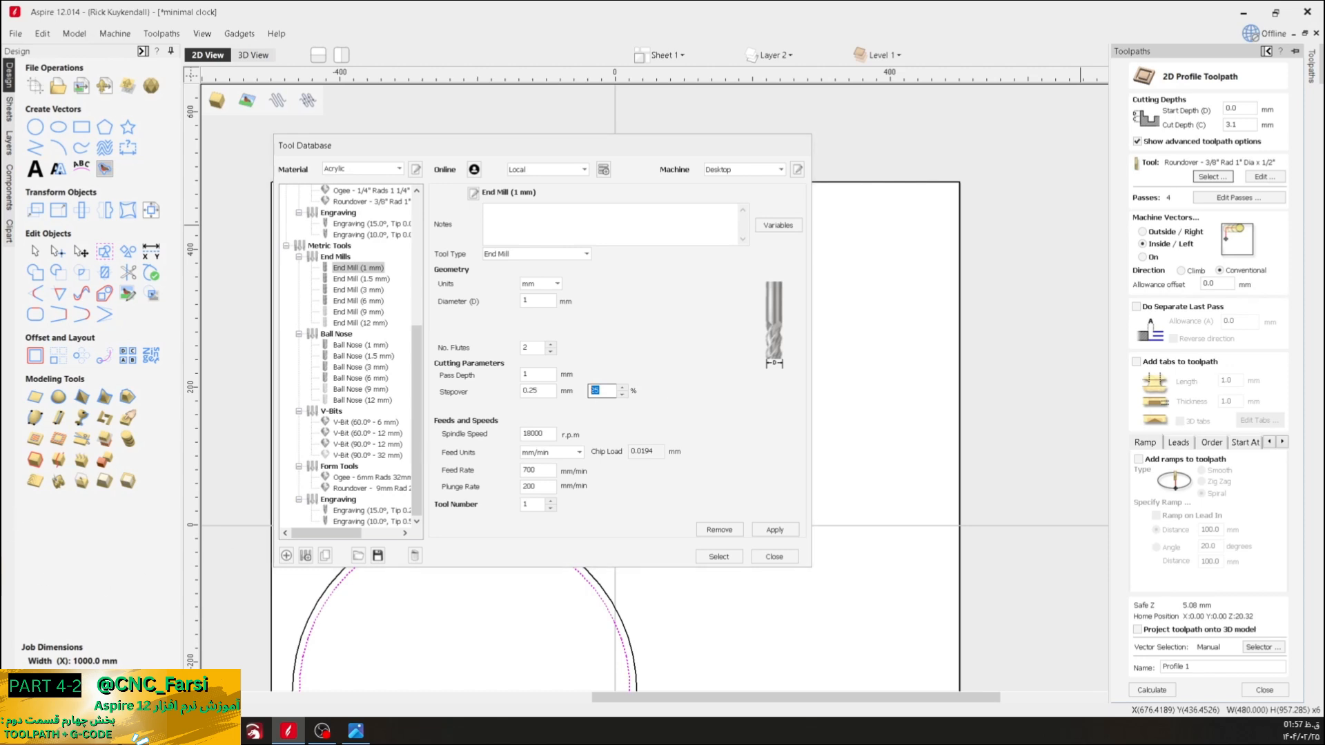
{"action": "left_click", "coordinate": [322, 731]}
- Set the stepover of the metric End Mill (1 mm) to 80 %
{"action": "left_click", "coordinate": [543, 391]}
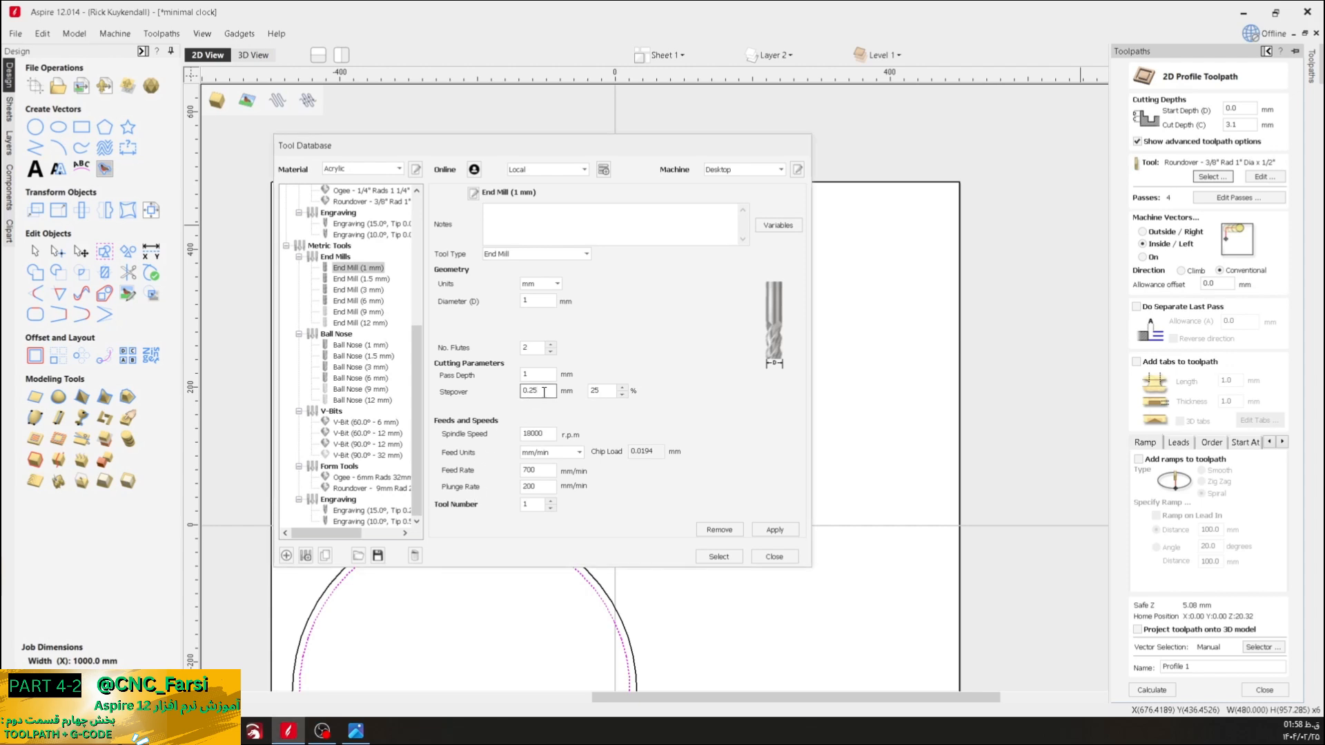
{"action": "left_click_drag", "start_coordinate": [546, 391], "coordinate": [513, 397]}
{"action": "left_click", "coordinate": [546, 391]}
{"action": "left_click", "coordinate": [595, 392]}
{"action": "left_click", "coordinate": [530, 373]}
{"action": "left_click", "coordinate": [545, 373]}
{"action": "double_click", "coordinate": [537, 391]}
{"action": "left_click", "coordinate": [545, 391]}
{"action": "left_click", "coordinate": [622, 387]}
{"action": "left_click", "coordinate": [621, 387]}
{"action": "left_click", "coordinate": [626, 394]}
{"action": "left_click", "coordinate": [624, 396]}
{"action": "left_click", "coordinate": [610, 390]}
{"action": "left_click", "coordinate": [539, 390]}
{"action": "left_click_drag", "start_coordinate": [603, 393], "coordinate": [581, 391]}
{"action": "type", "text": "80"}
{"action": "double_click", "coordinate": [604, 391]}
{"action": "left_click", "coordinate": [607, 389]}
- Keep the end mill's feed units in mm/min and set its feed rate to 3000 and plunge rate to 1000
{"action": "double_click", "coordinate": [539, 435]}
{"action": "left_click", "coordinate": [548, 434]}
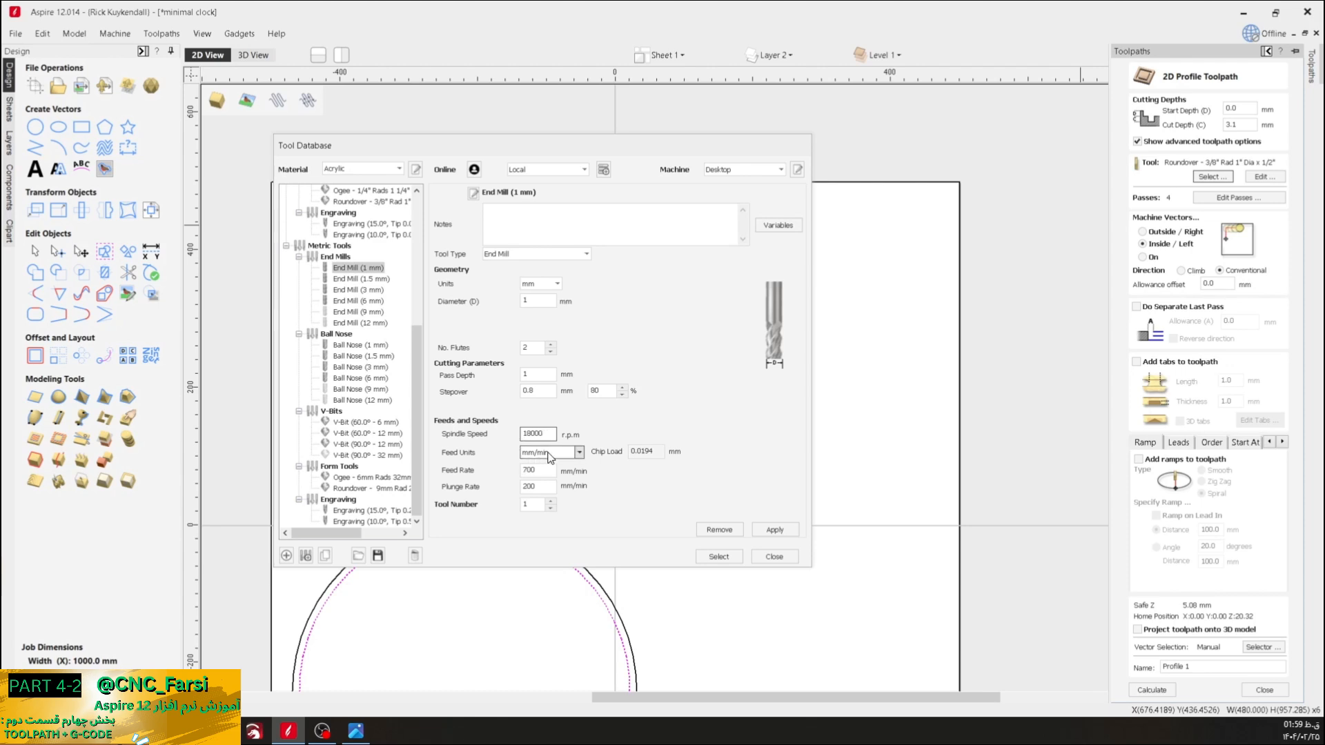
{"action": "left_click", "coordinate": [552, 453]}
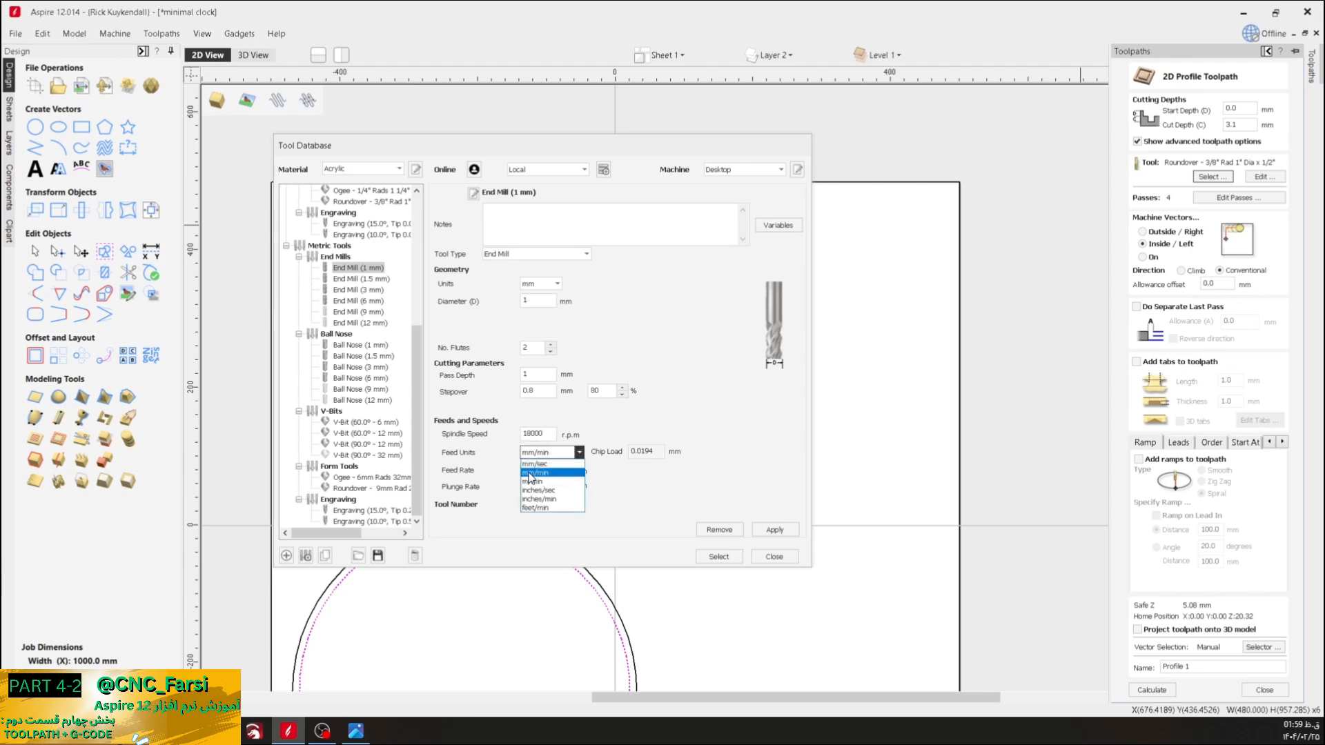
{"action": "left_click", "coordinate": [541, 473]}
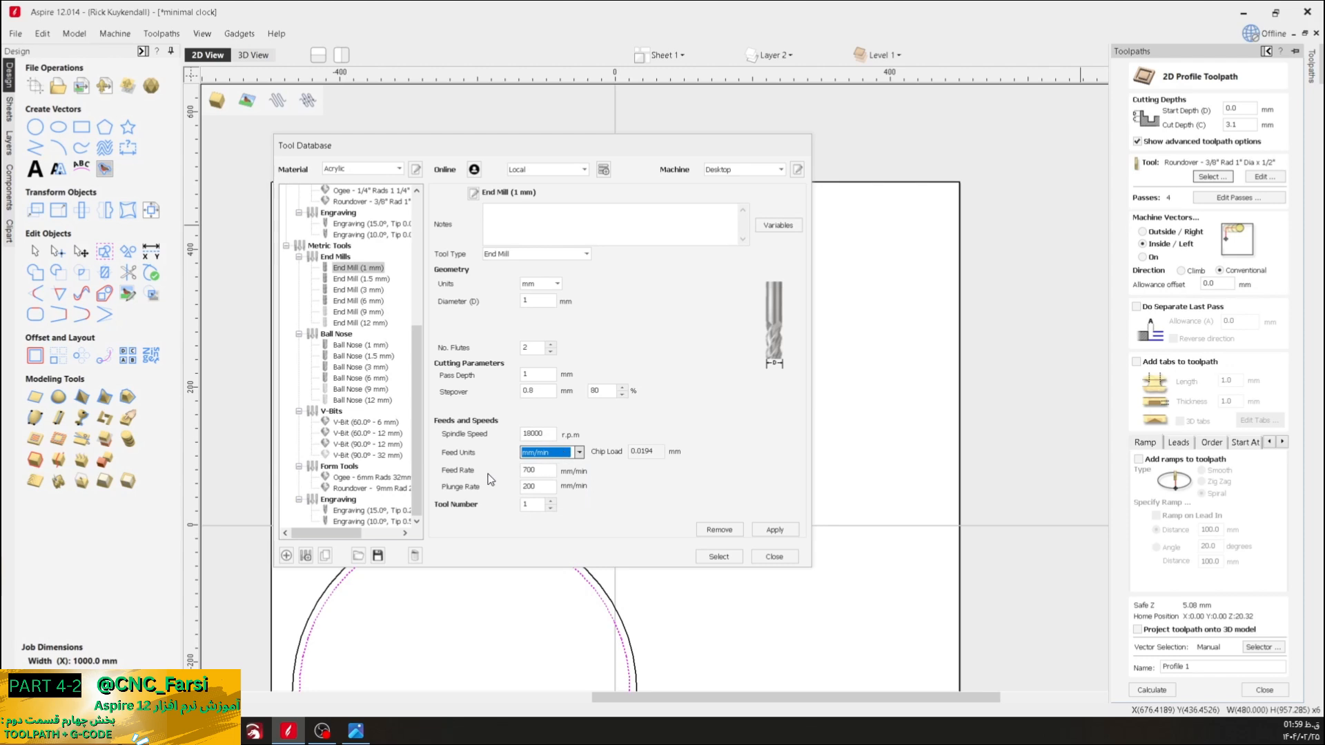
{"action": "left_click", "coordinate": [536, 467]}
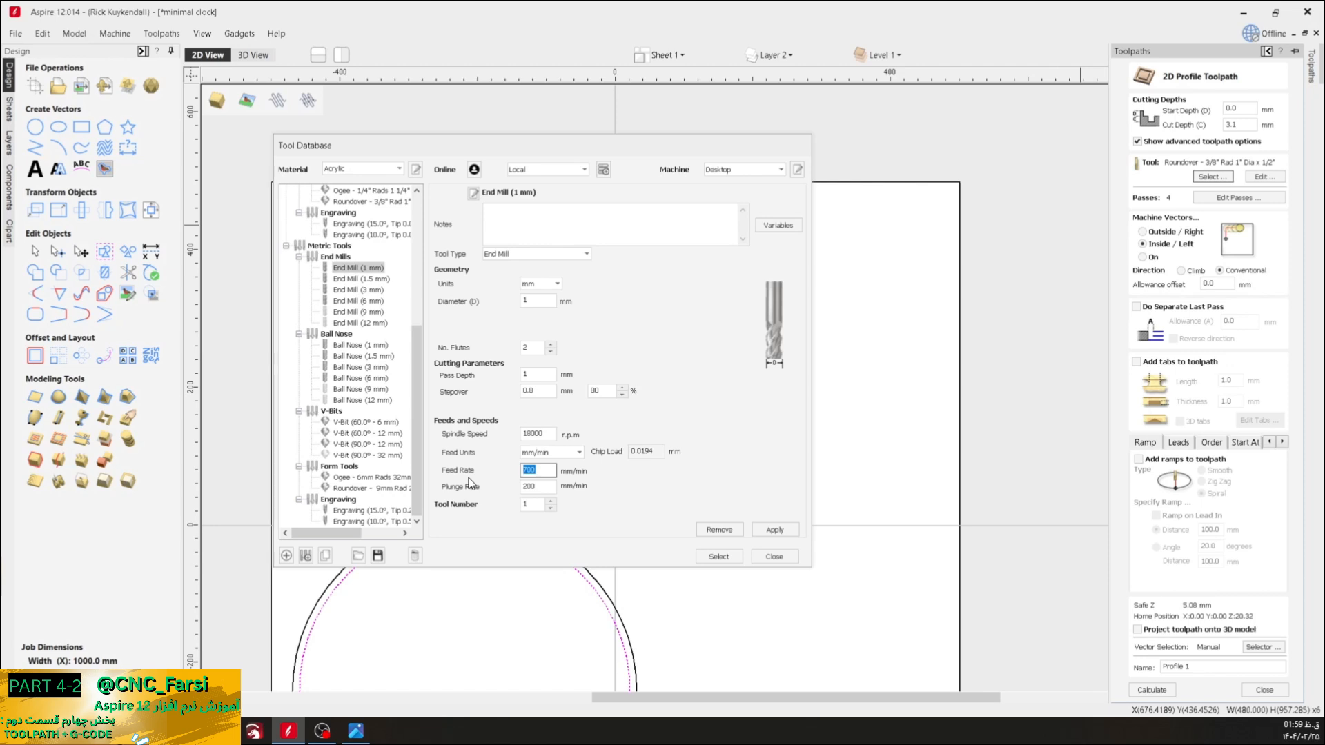
{"action": "type", "text": "3000"}
{"action": "left_click", "coordinate": [537, 486]}
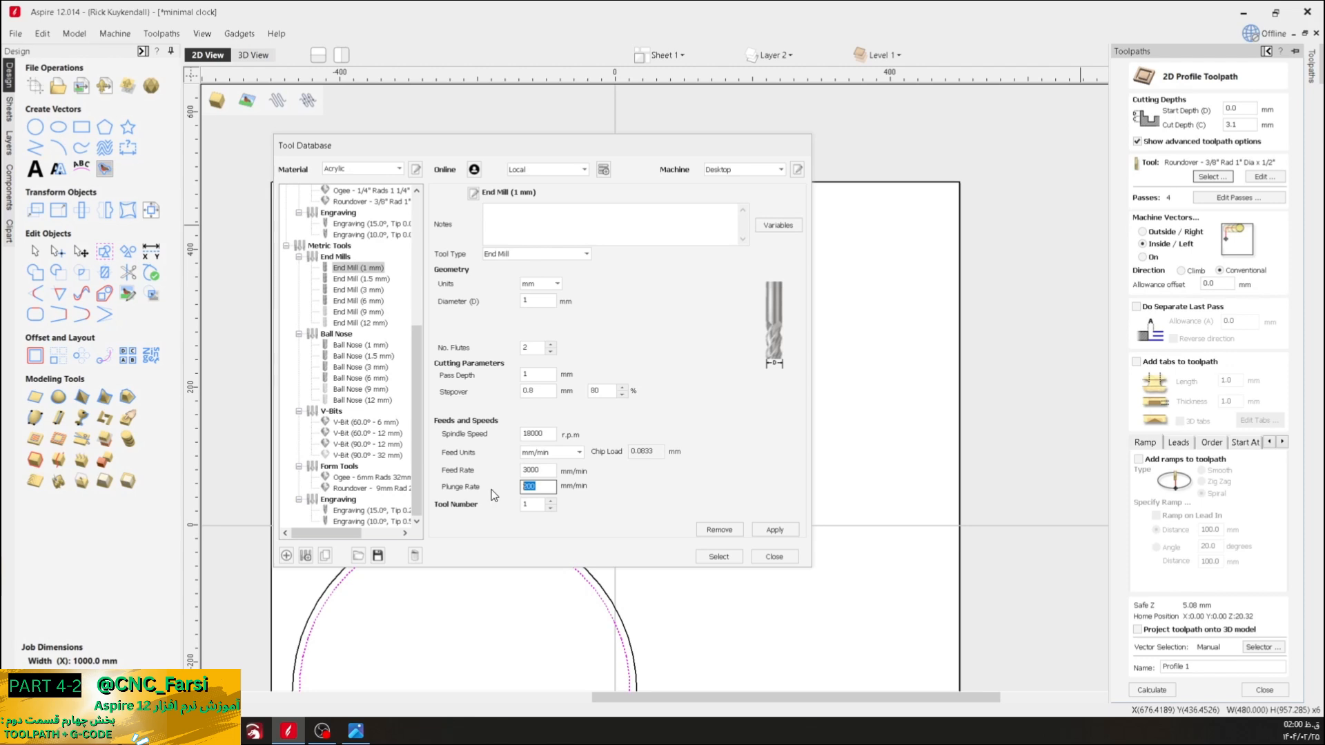
{"action": "type", "text": "1000"}
{"action": "left_click", "coordinate": [563, 451]}
{"action": "left_click", "coordinate": [634, 502]}
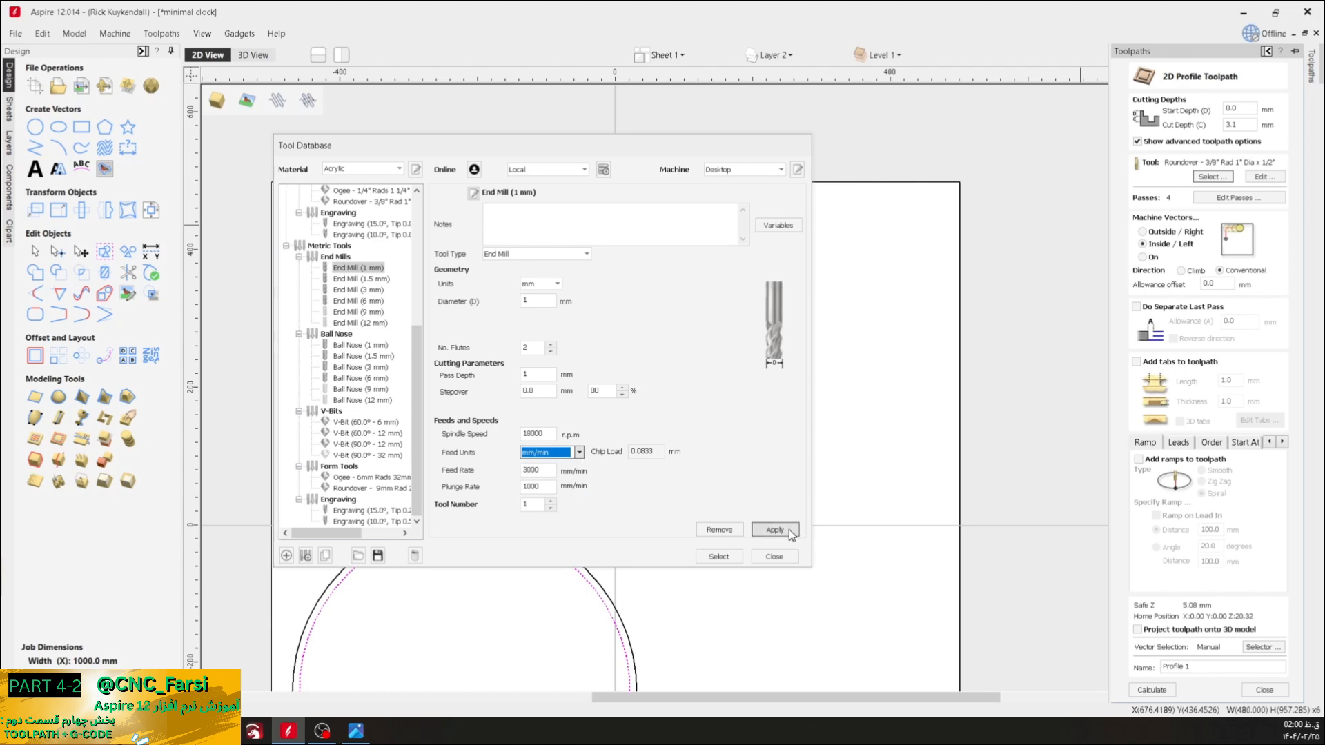
- Set the spindle speed to 16000 r.p.m., apply the tool changes and assign the 1 mm end mill to the profile toolpath
{"action": "double_click", "coordinate": [532, 433]}
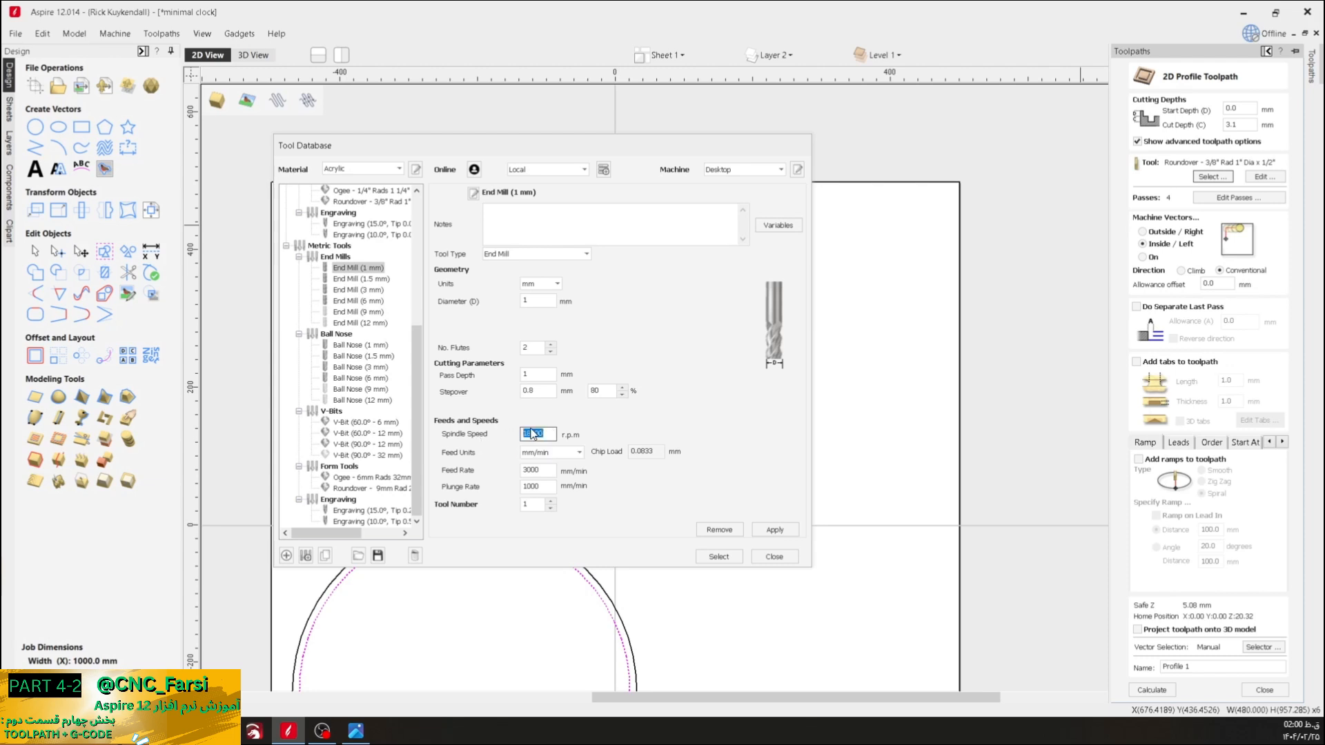
{"action": "type", "text": "16000"}
{"action": "left_click", "coordinate": [528, 302]}
{"action": "left_click", "coordinate": [779, 533]}
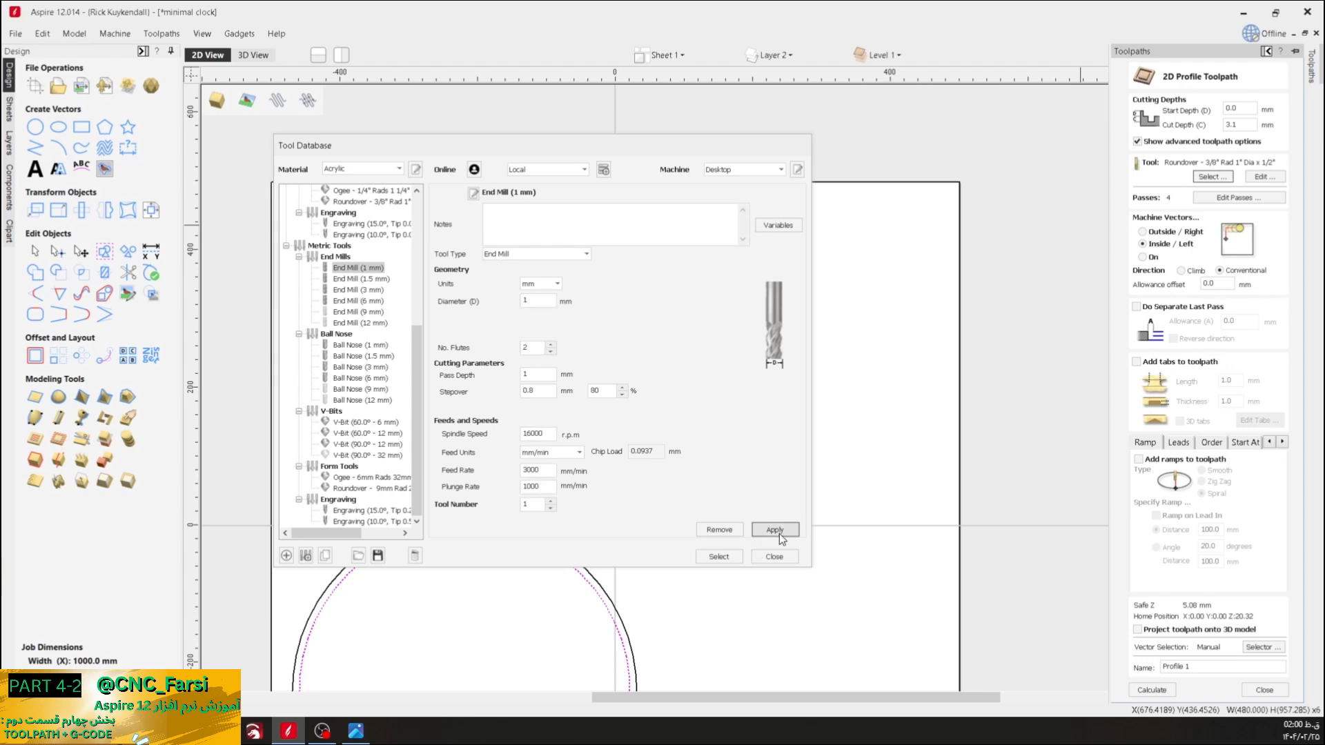
{"action": "left_click", "coordinate": [725, 557]}
- Name the inside profile toolpath INSIDE and calculate it
{"action": "scroll", "coordinate": [782, 432], "scroll_direction": "down", "scroll_amount": 4}
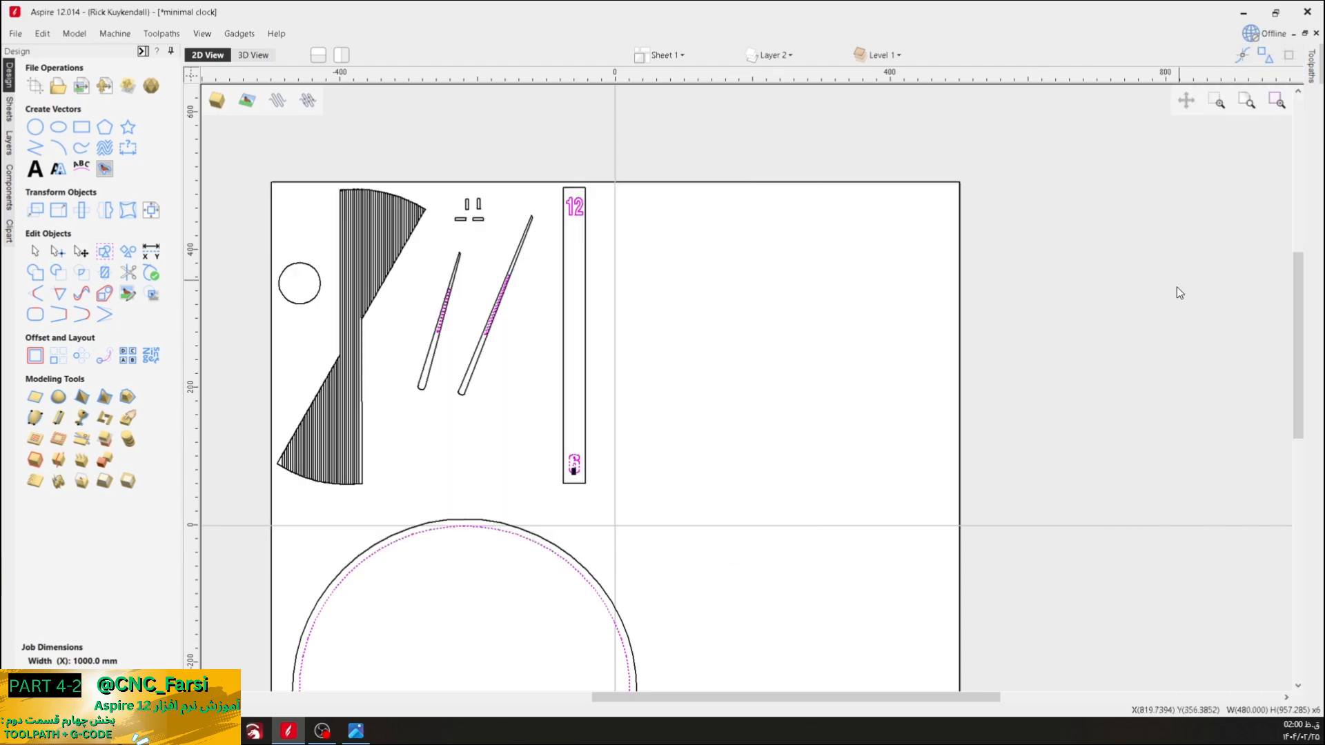
{"action": "scroll", "coordinate": [789, 417], "scroll_direction": "up", "scroll_amount": 2}
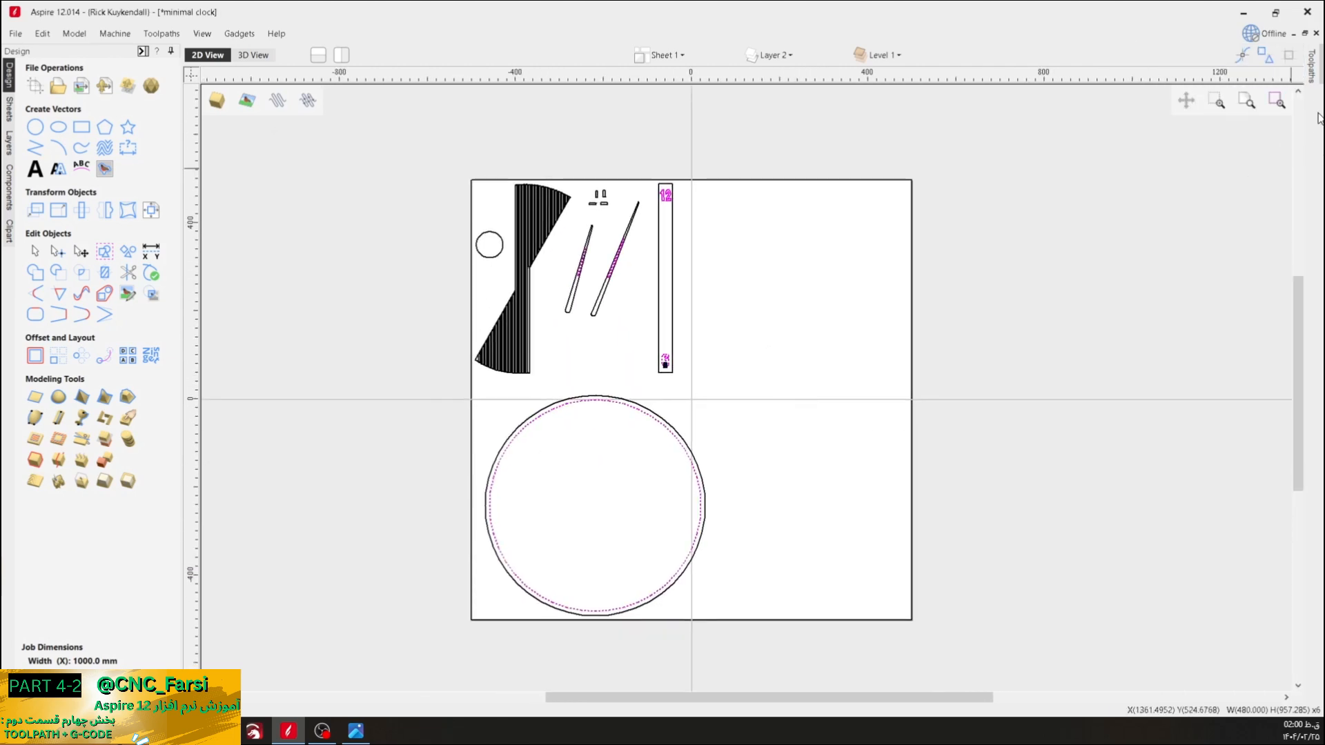
{"action": "mouse_move", "coordinate": [1310, 65]}
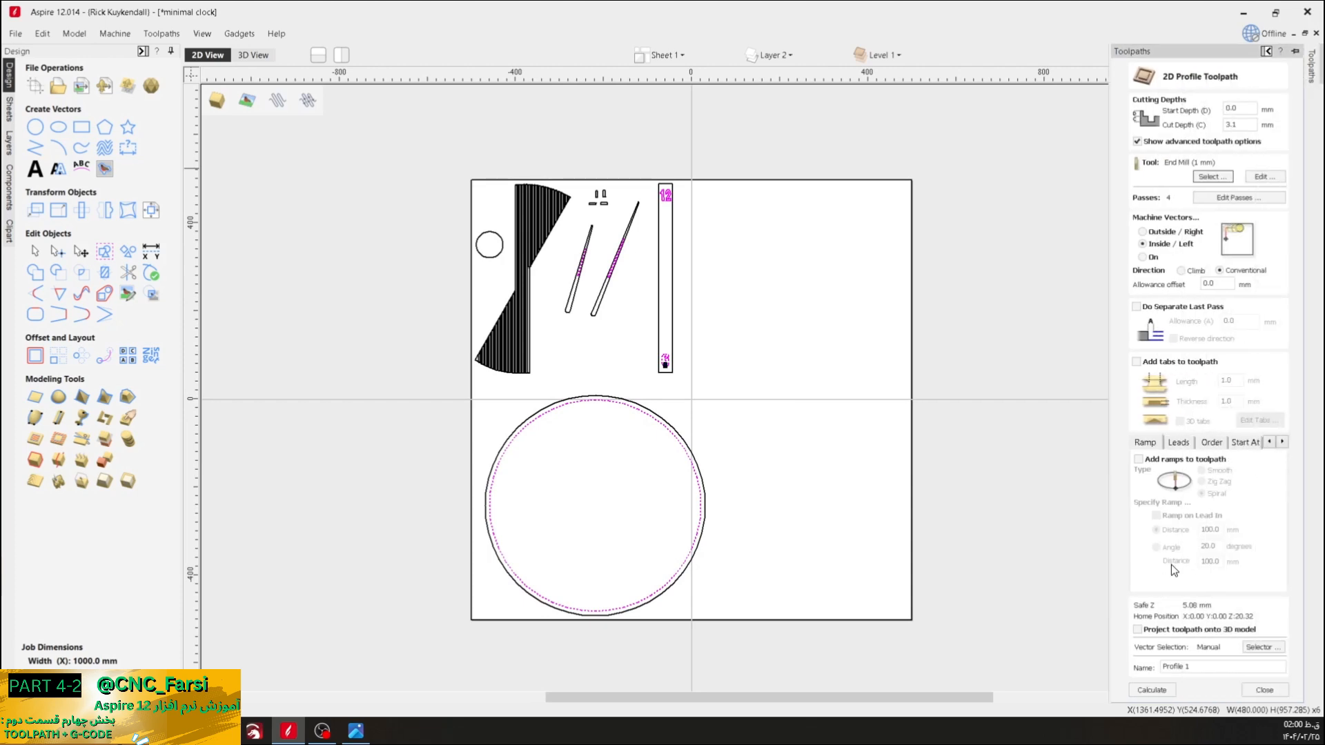
{"action": "left_click", "coordinate": [1187, 673]}
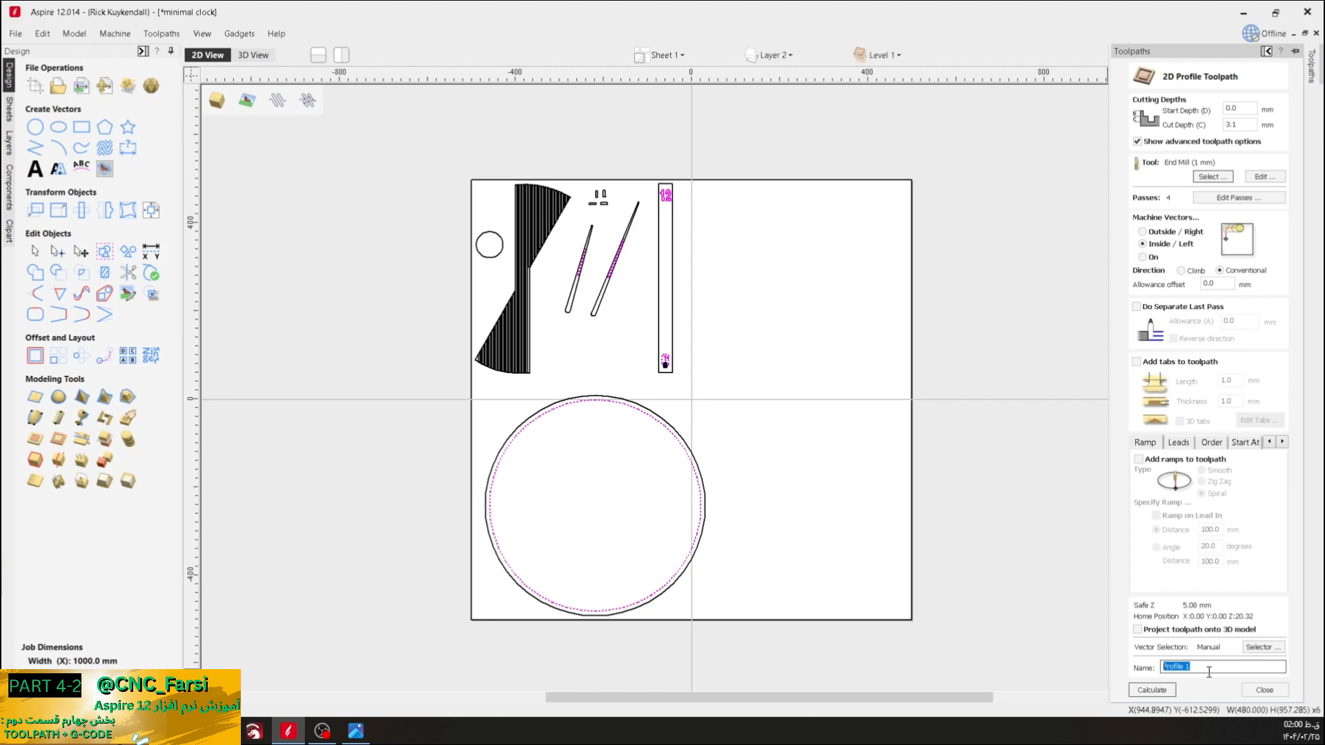
{"action": "type", "text": "INSIDE"}
{"action": "left_click", "coordinate": [1162, 689]}
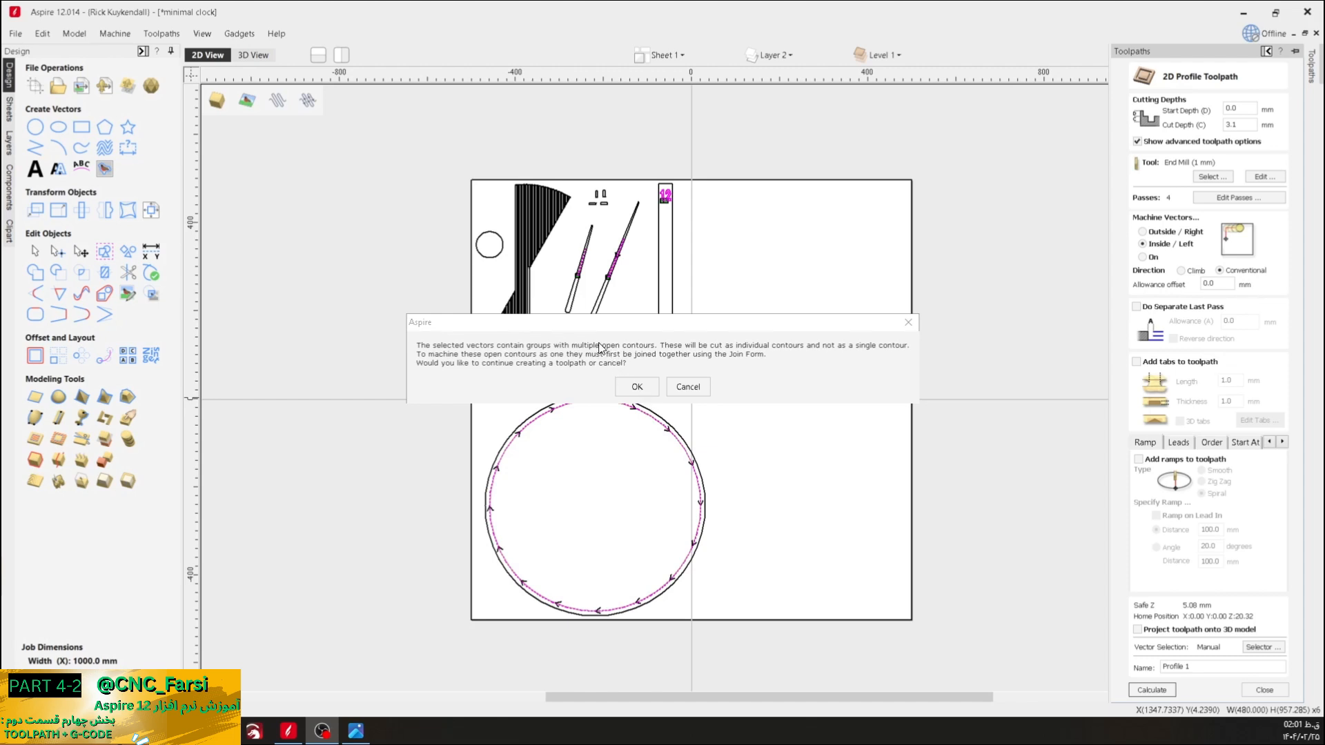
- Calculate the Profile 1 toolpath from the same vectors, accepting the open-contour, ignored-vector and cut-through-material warnings
{"action": "left_click_drag", "start_coordinate": [653, 323], "coordinate": [644, 401]}
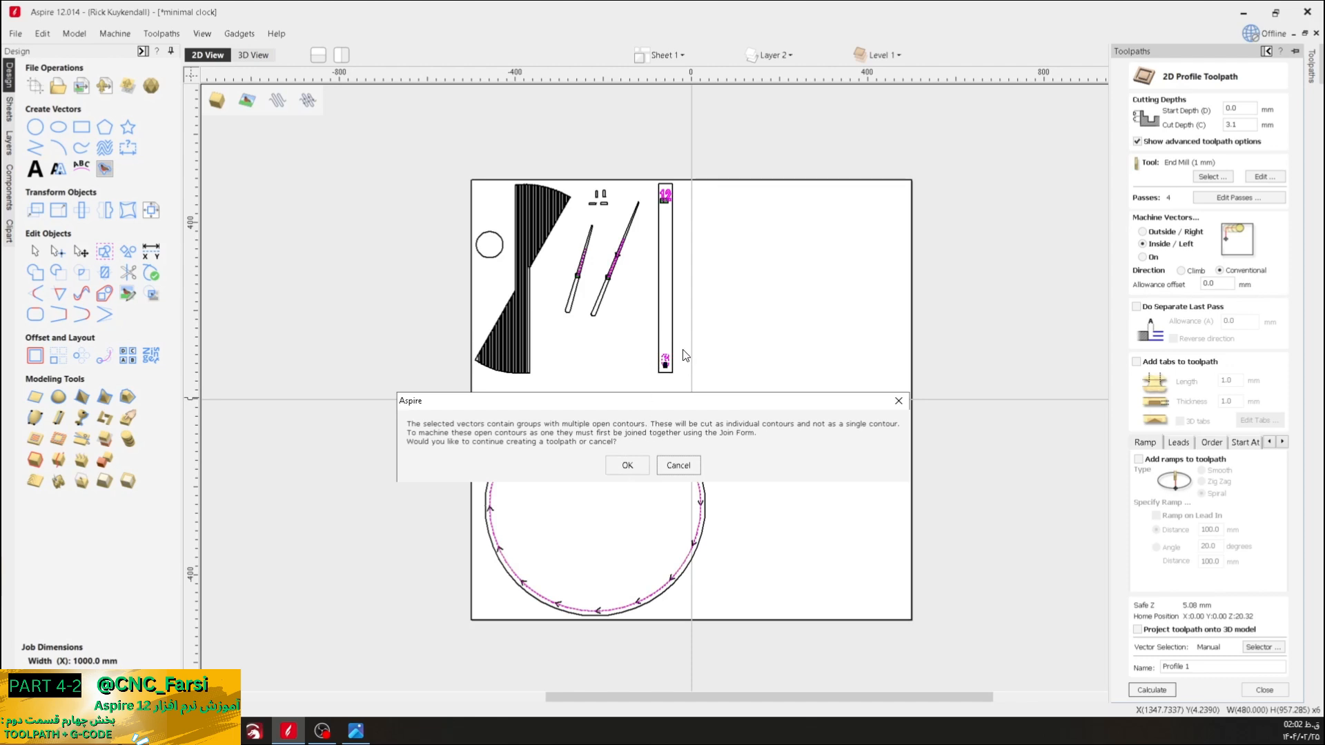
{"action": "left_click", "coordinate": [639, 465]}
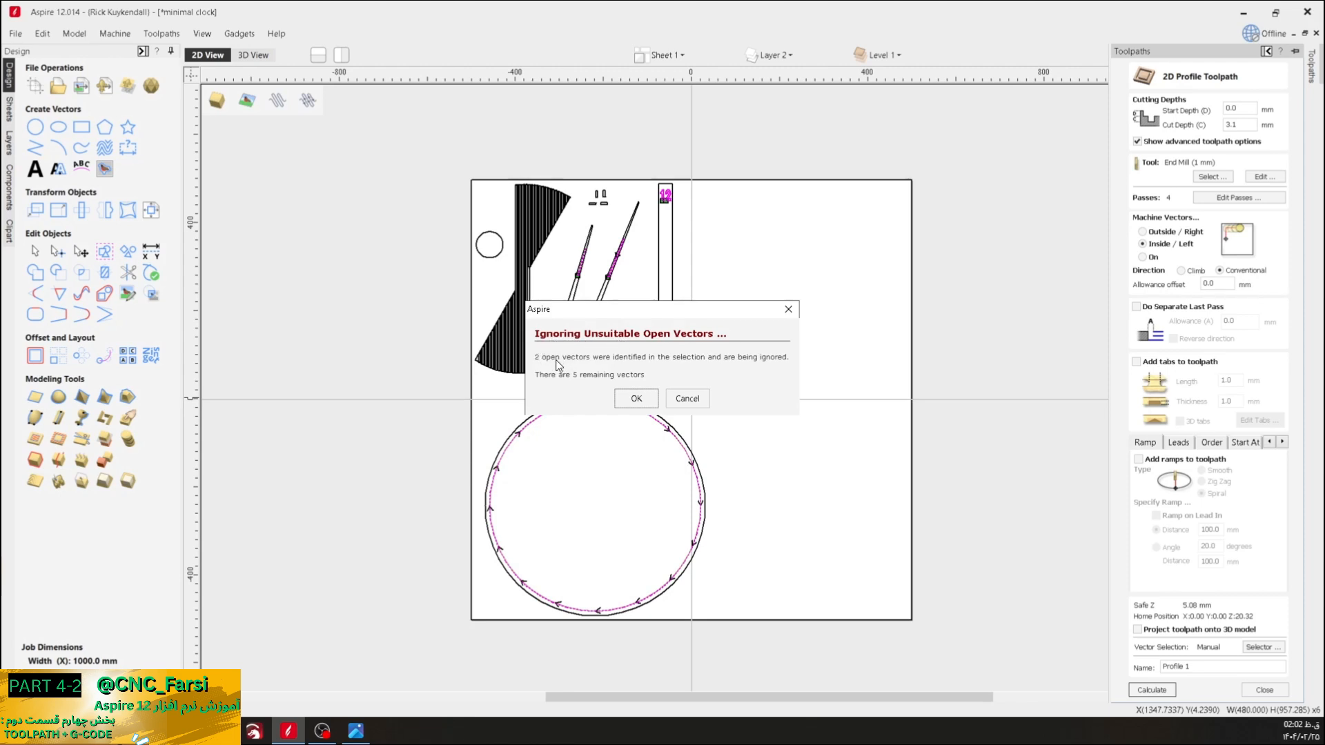
{"action": "left_click", "coordinate": [636, 398]}
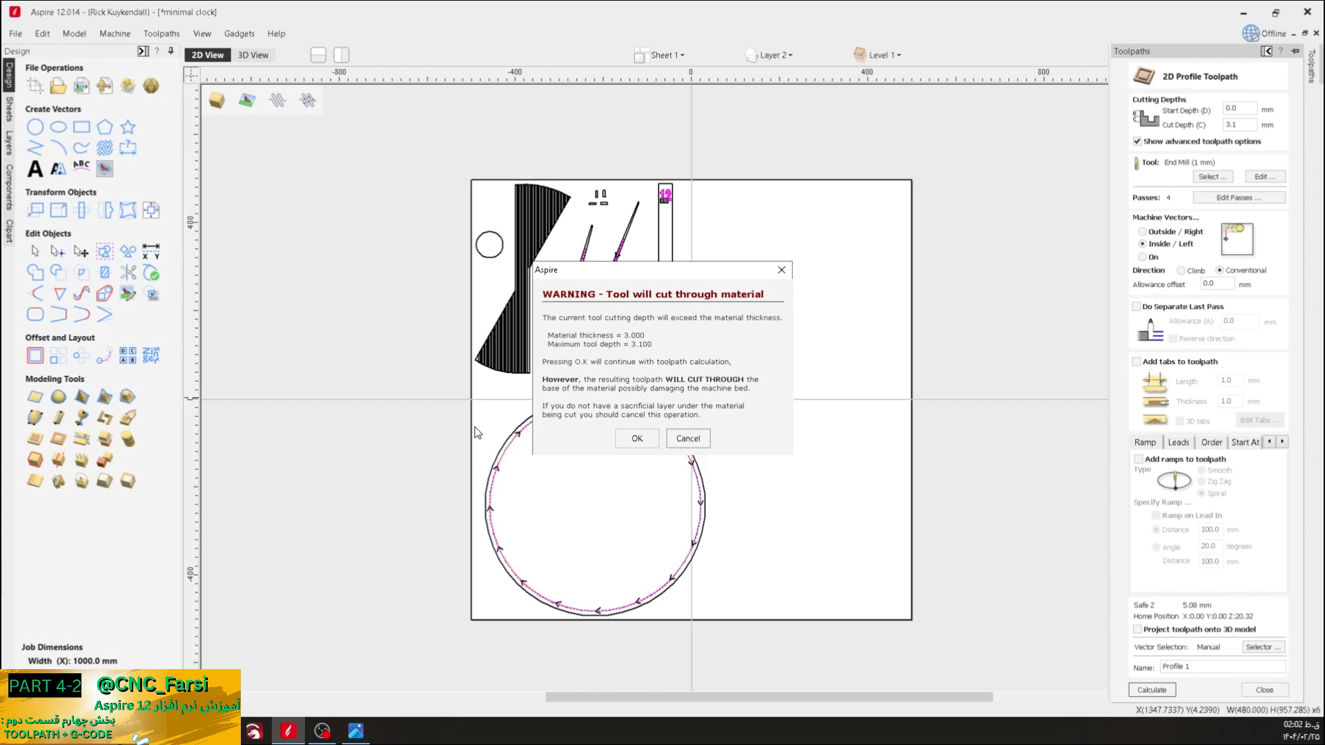
{"action": "left_click", "coordinate": [637, 438]}
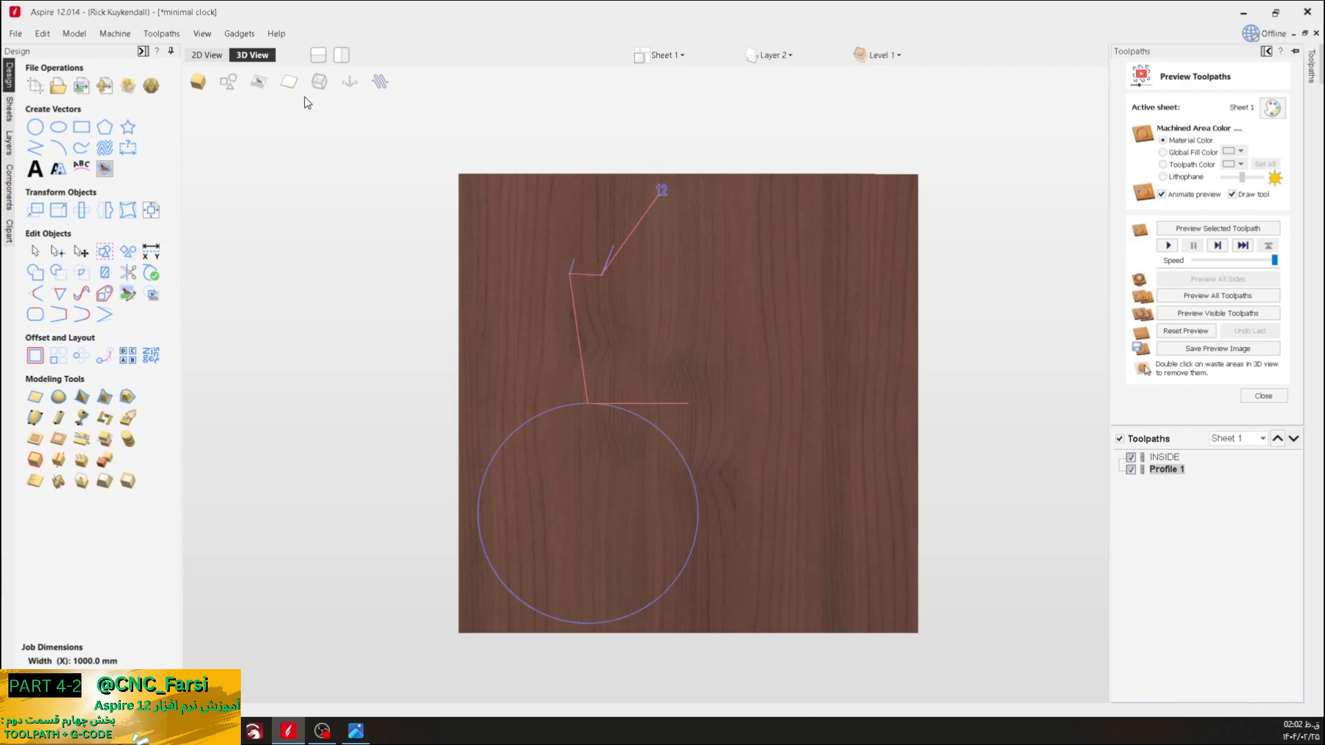
- Return to the 2D view, select the contours of the numeral 6 and start a new 2D profile toolpath for them
{"action": "left_click", "coordinate": [207, 55]}
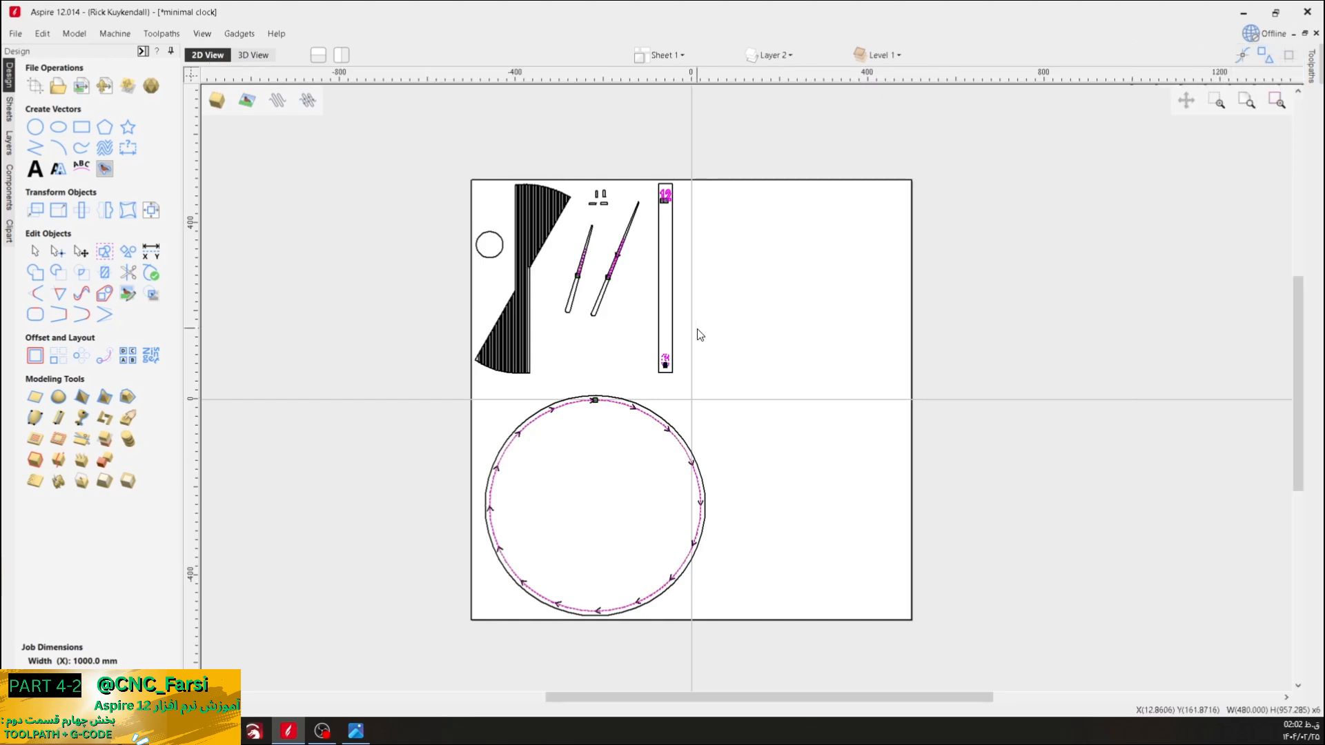
{"action": "scroll", "coordinate": [692, 357], "scroll_direction": "up", "scroll_amount": 2}
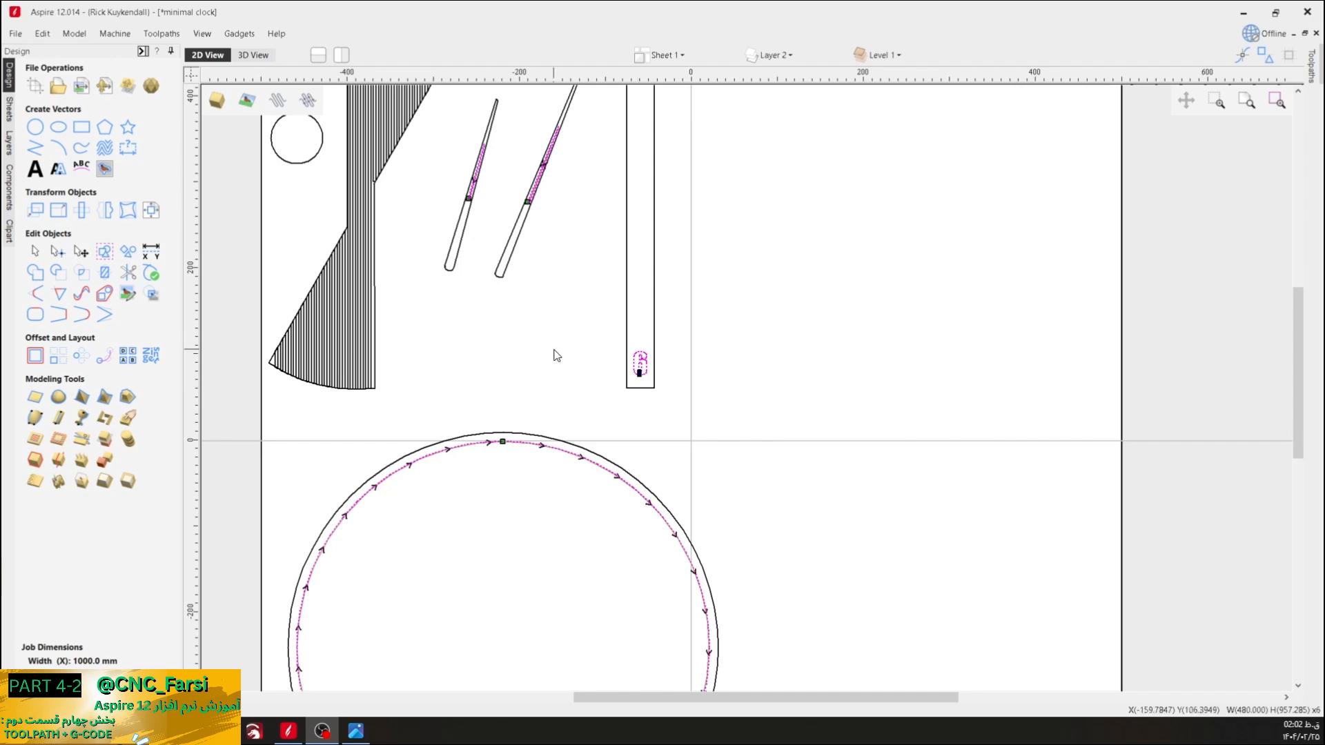
{"action": "scroll", "coordinate": [694, 337], "scroll_direction": "up", "scroll_amount": 1}
{"action": "scroll", "coordinate": [611, 359], "scroll_direction": "up", "scroll_amount": 4}
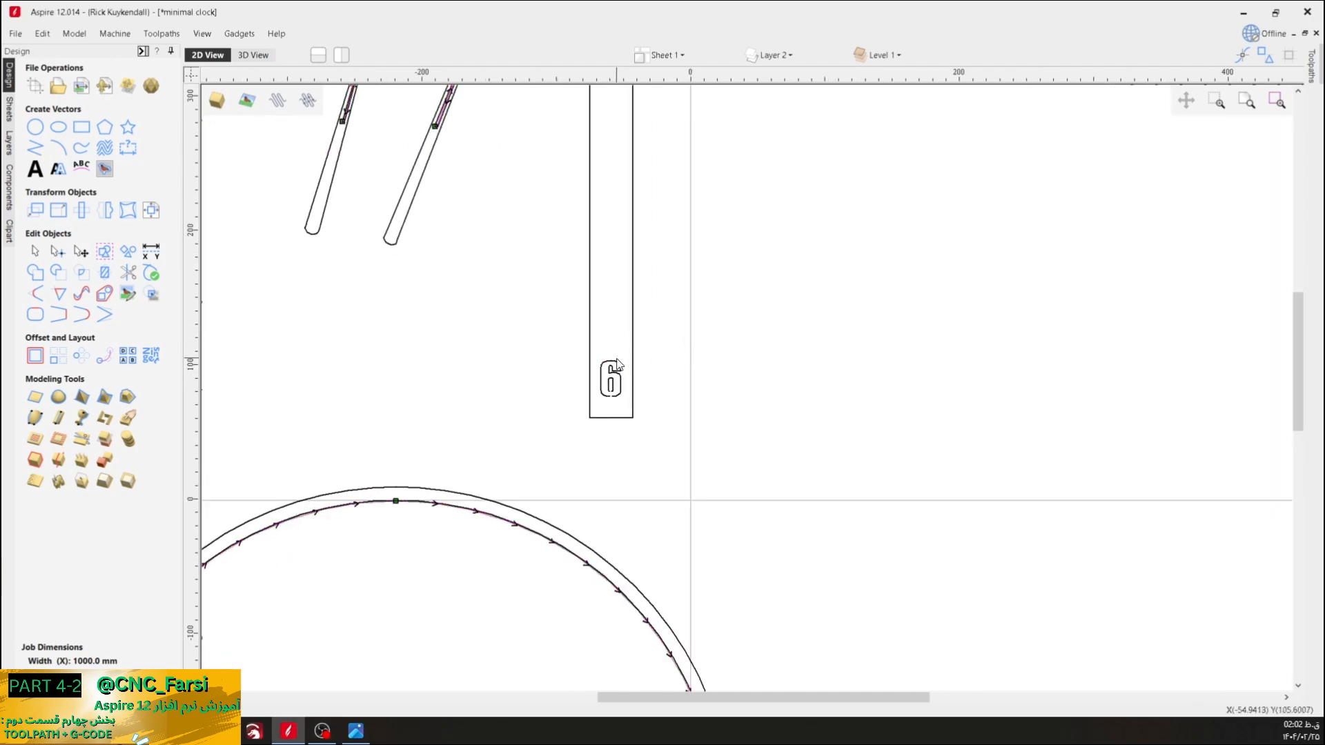
{"action": "scroll", "coordinate": [604, 410], "scroll_direction": "up", "scroll_amount": 3}
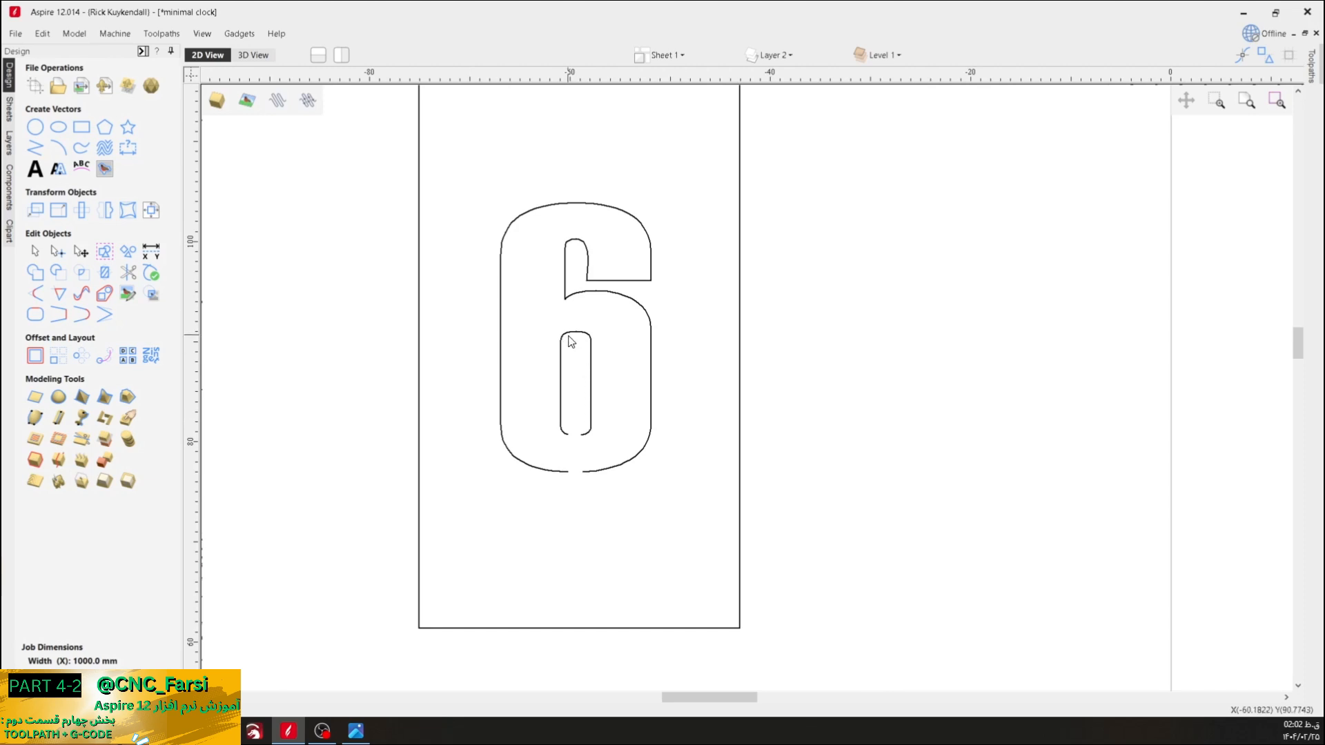
{"action": "scroll", "coordinate": [575, 338], "scroll_direction": "down", "scroll_amount": 5}
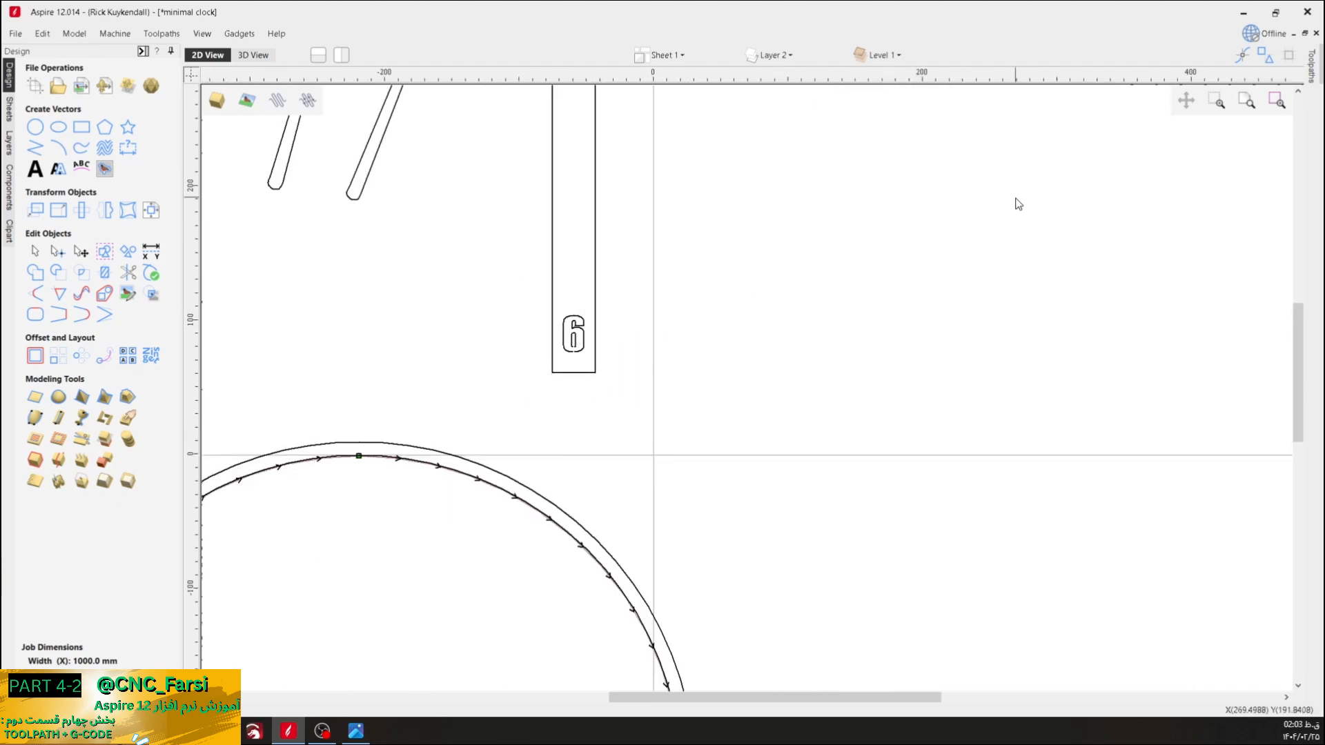
{"action": "left_click", "coordinate": [1310, 75]}
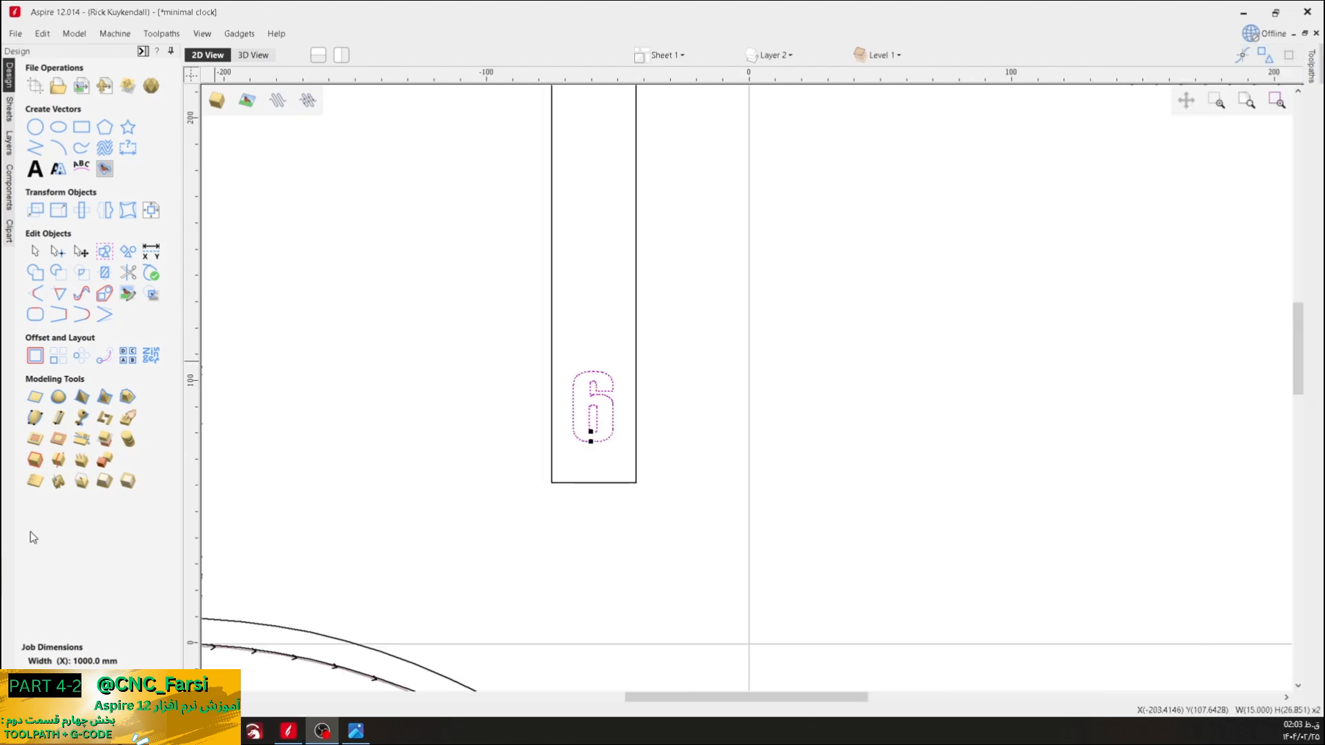
{"action": "left_click", "coordinate": [1311, 72]}
{"action": "left_click", "coordinate": [1263, 395]}
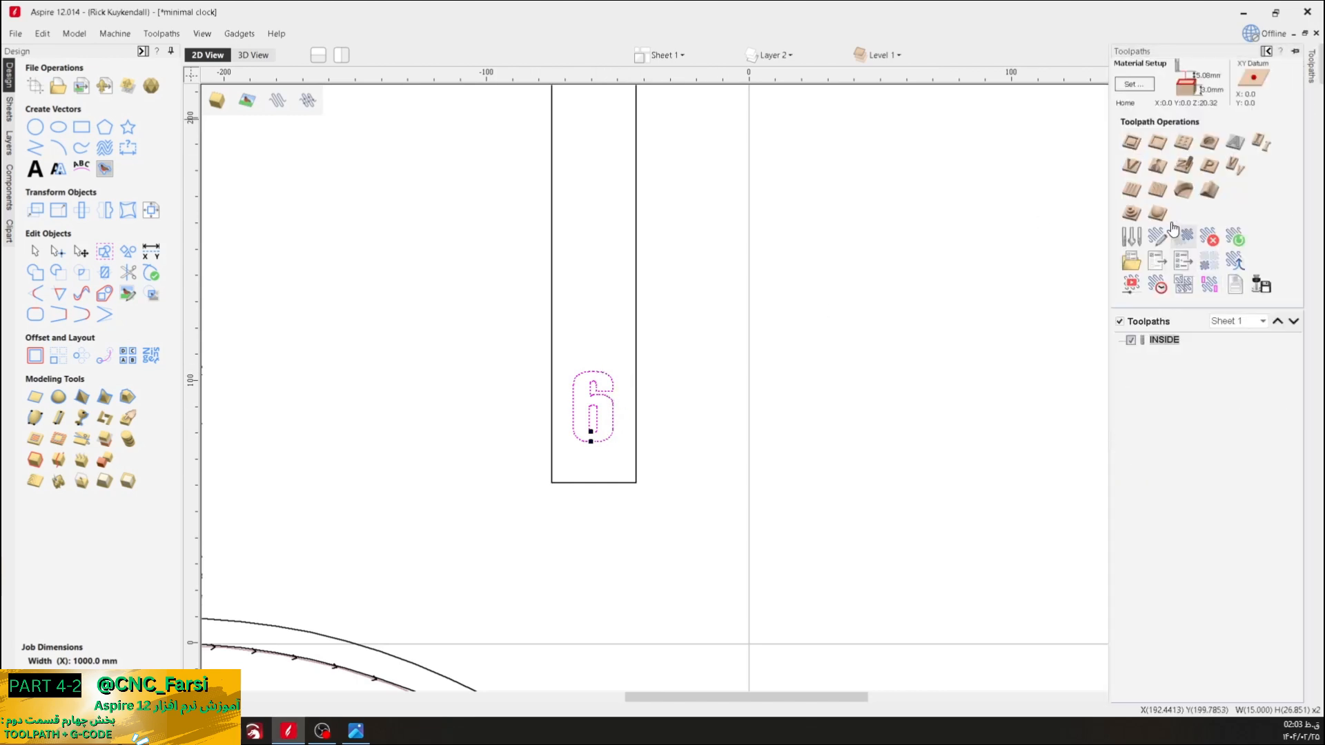
{"action": "left_click", "coordinate": [1131, 136]}
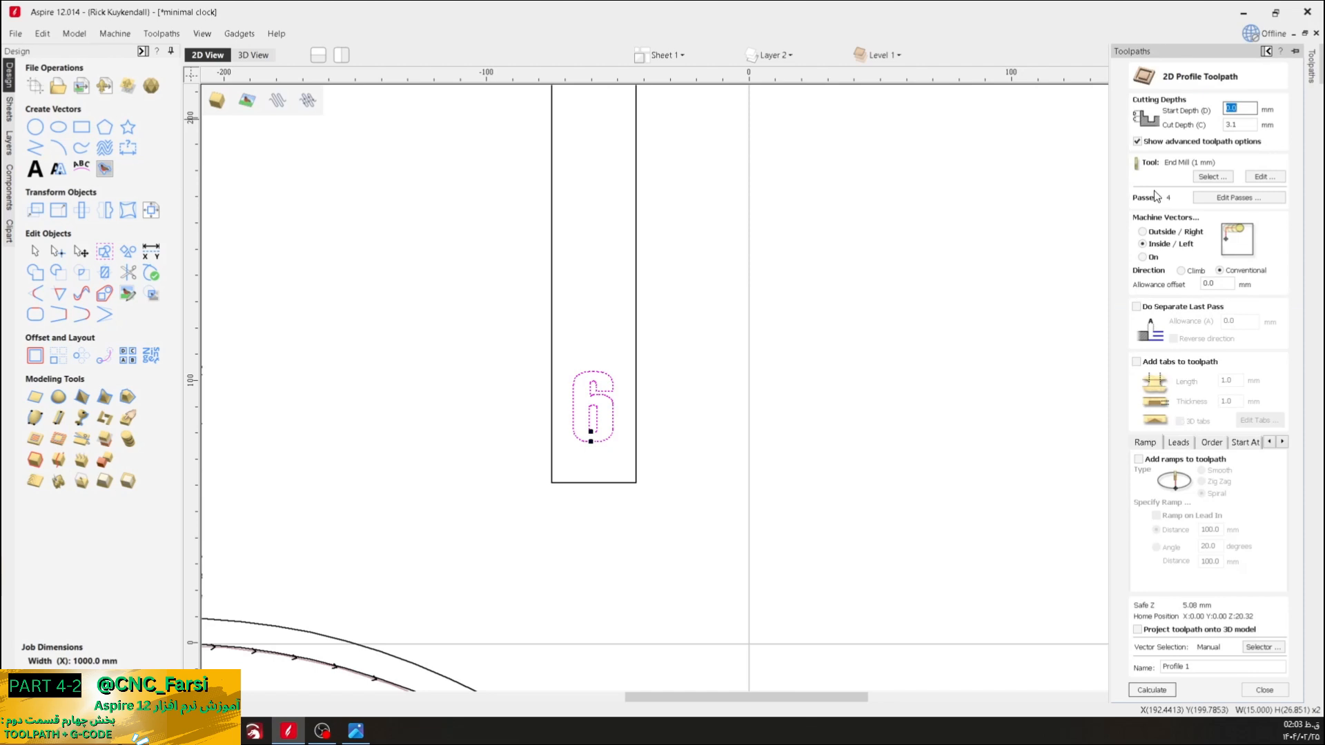
- Name the numeral's profile toolpath 6 INSID and calculate it, accepting the warnings including the cut through the material
{"action": "left_click", "coordinate": [1186, 667]}
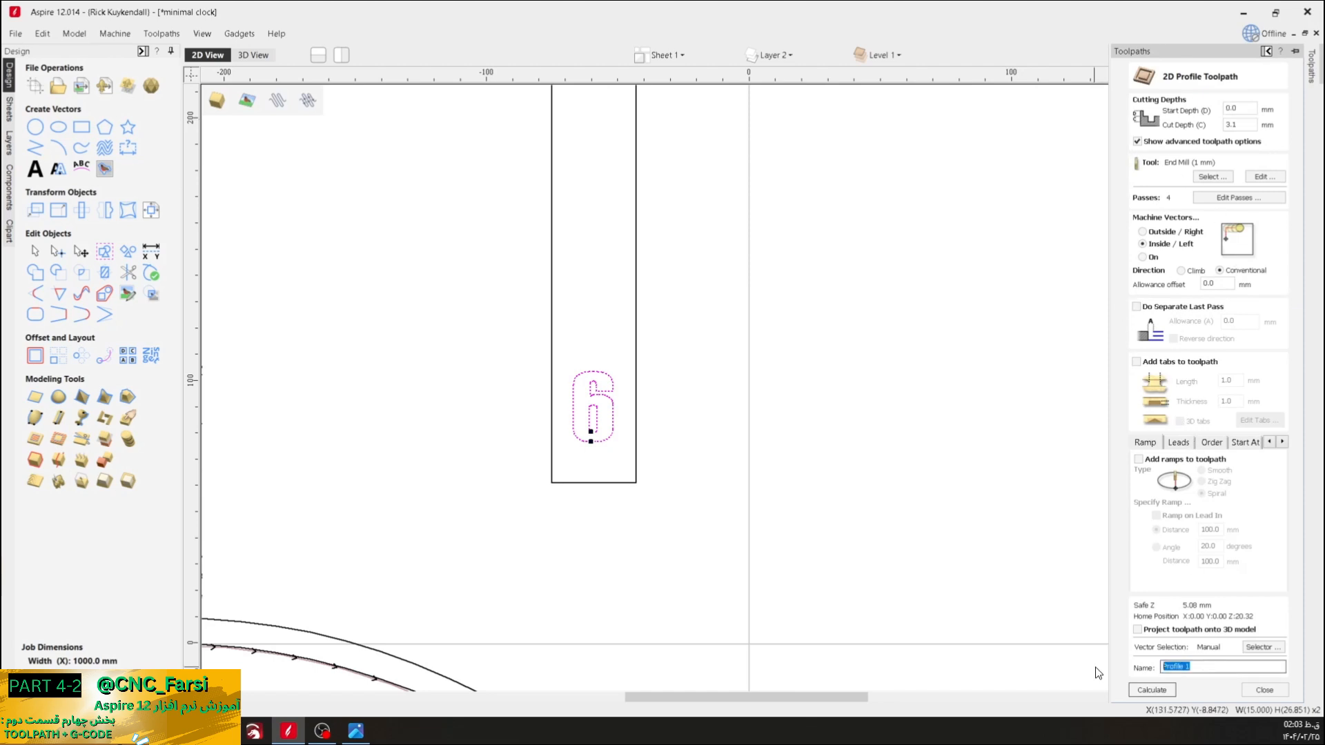
{"action": "type", "text": "6 INSID"}
{"action": "key", "text": "Return"}
{"action": "left_click", "coordinate": [651, 391]}
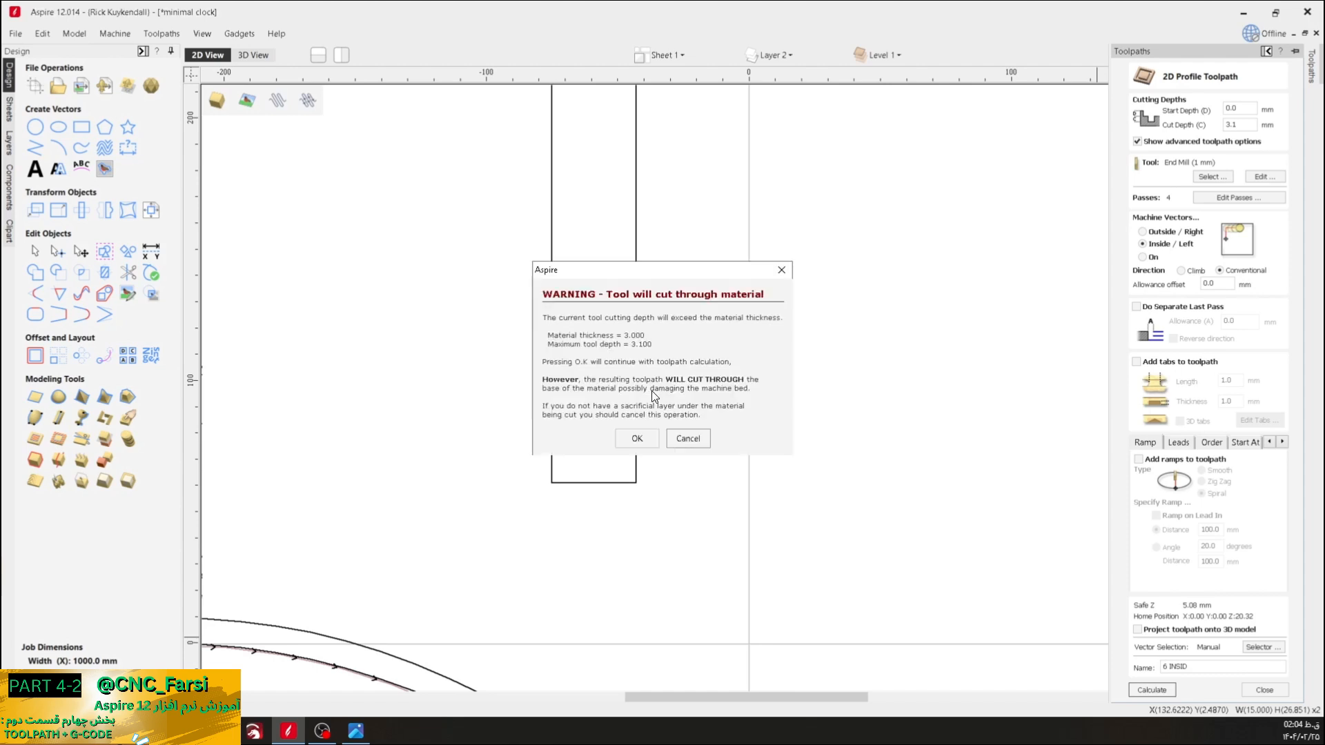
{"action": "left_click", "coordinate": [640, 438]}
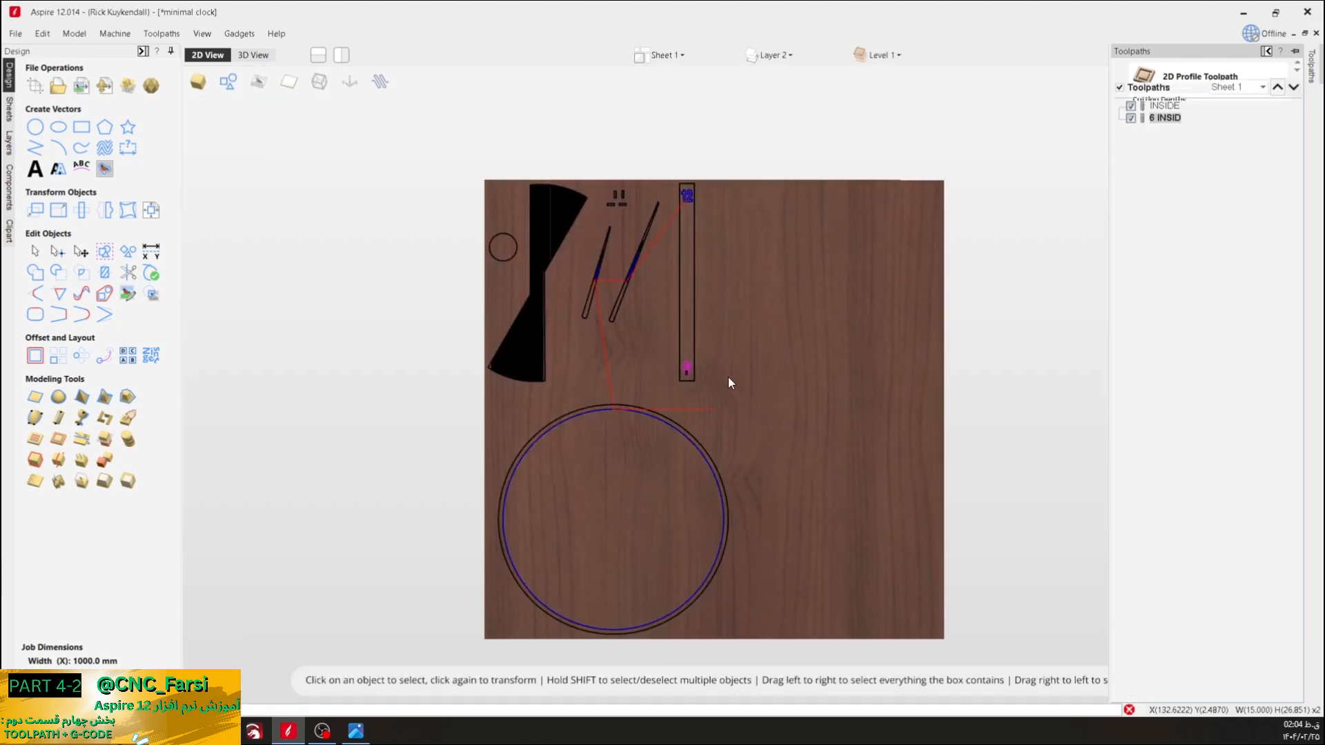
{"action": "scroll", "coordinate": [722, 354], "scroll_direction": "up", "scroll_amount": 5}
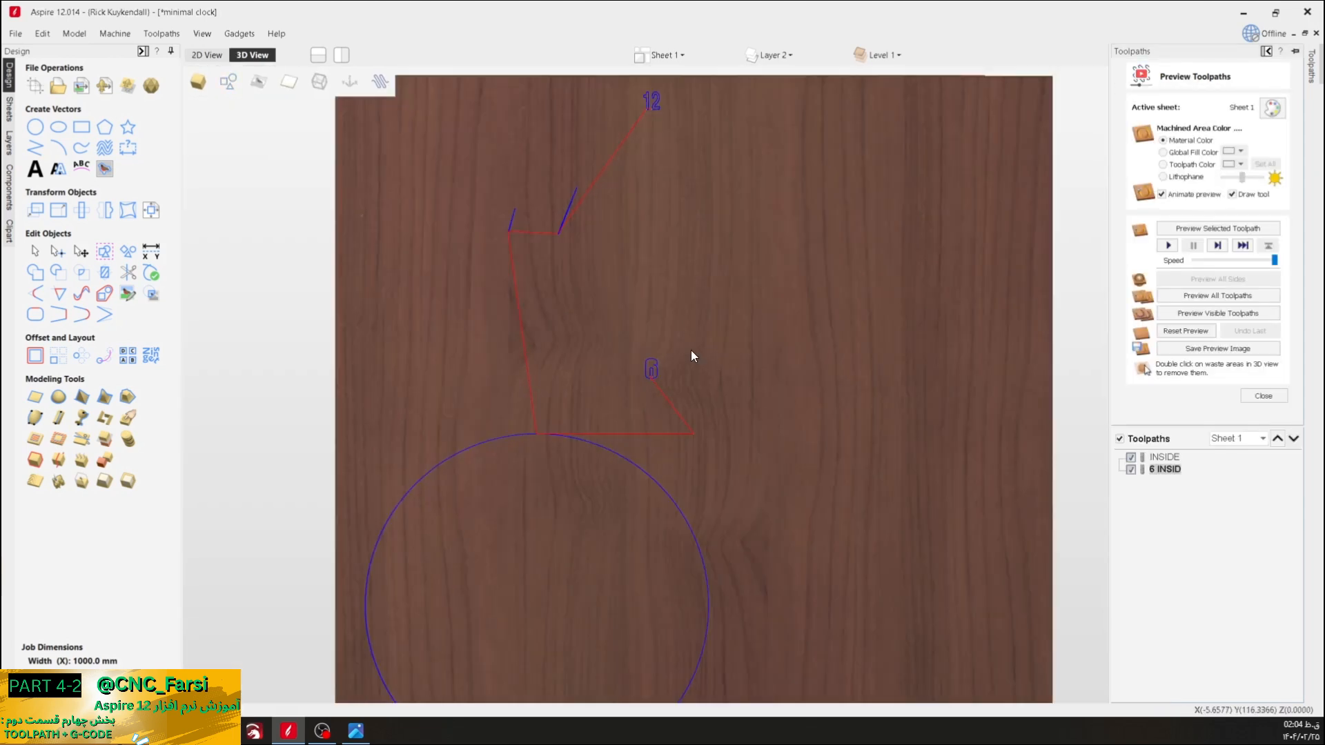
- Examine the calculated toolpath lines around the numeral 12, the clock hands and the large ring in the 3D view
{"action": "middle_click_drag", "start_coordinate": [565, 188], "coordinate": [561, 439]}
{"action": "scroll", "coordinate": [632, 163], "scroll_direction": "up", "scroll_amount": 10}
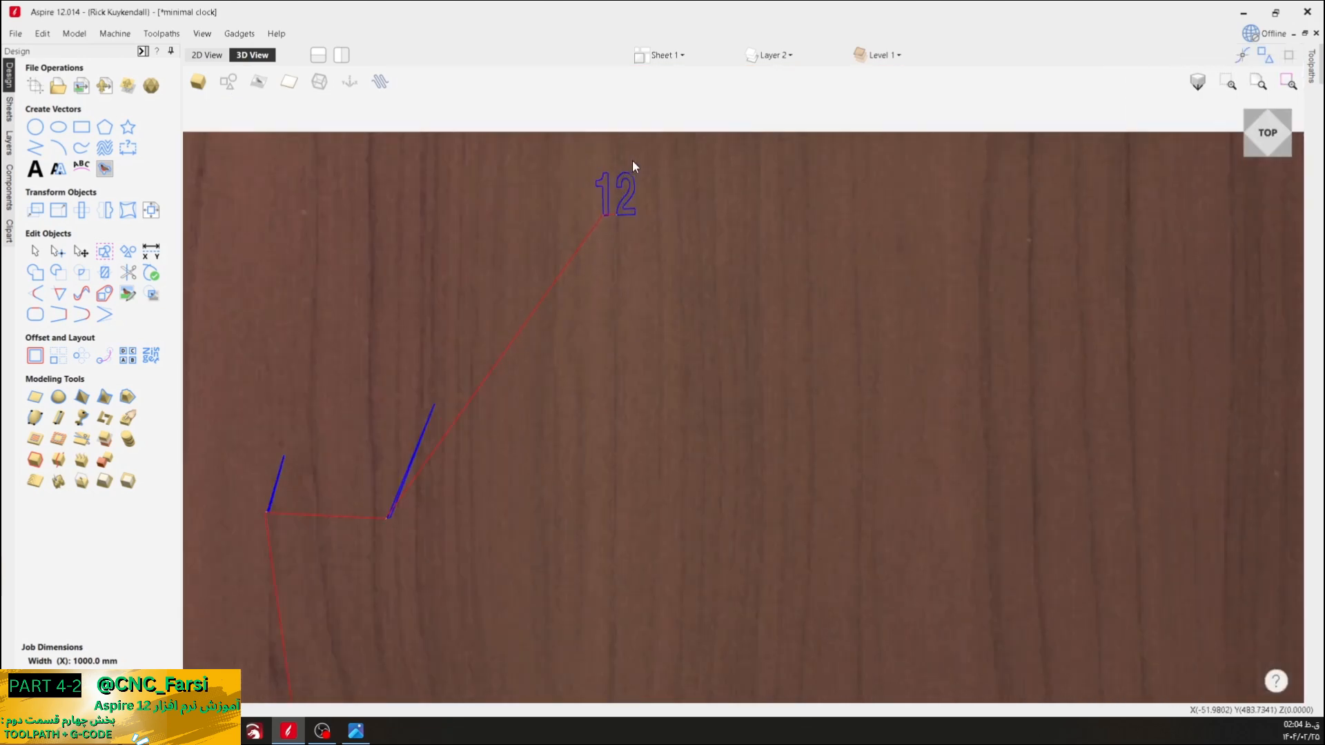
{"action": "scroll", "coordinate": [649, 397], "scroll_direction": "down", "scroll_amount": 12}
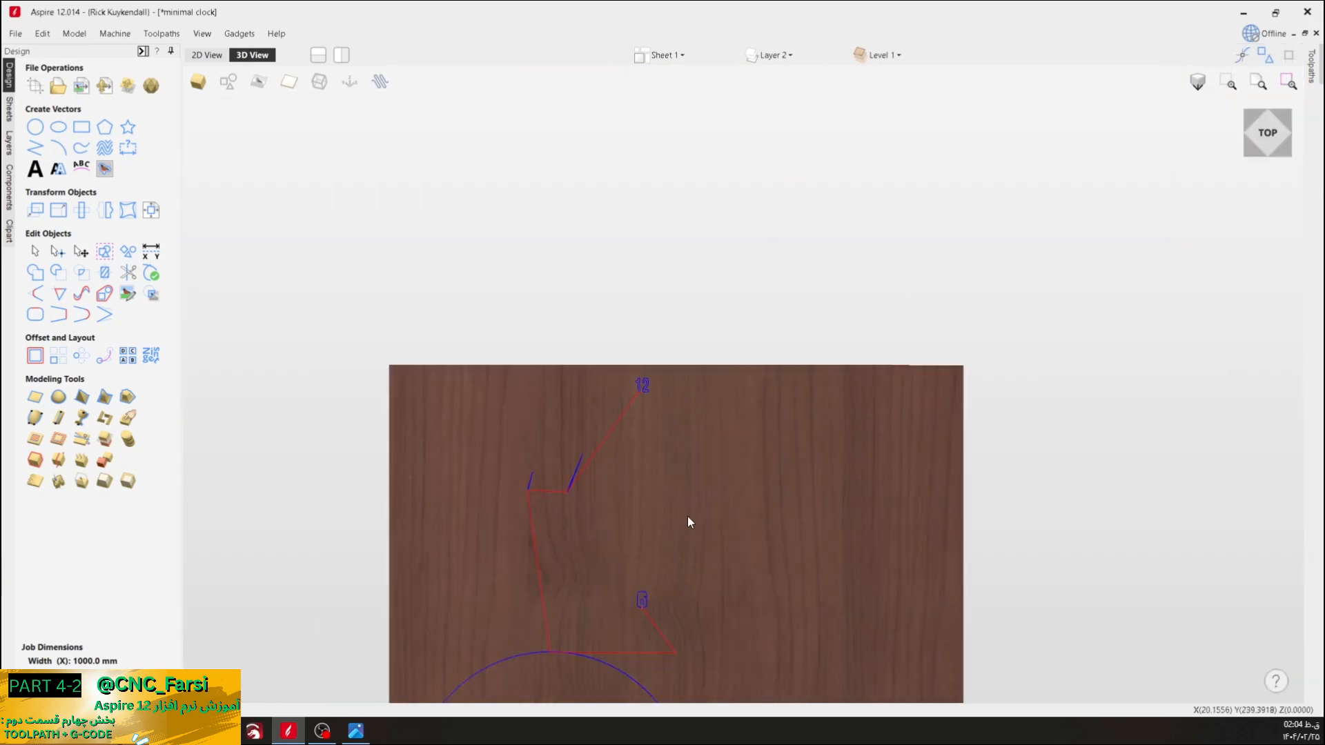
{"action": "middle_click_drag", "start_coordinate": [687, 517], "coordinate": [623, 253]}
{"action": "scroll", "coordinate": [606, 308], "scroll_direction": "down", "scroll_amount": 1}
{"action": "scroll", "coordinate": [598, 268], "scroll_direction": "up", "scroll_amount": 1}
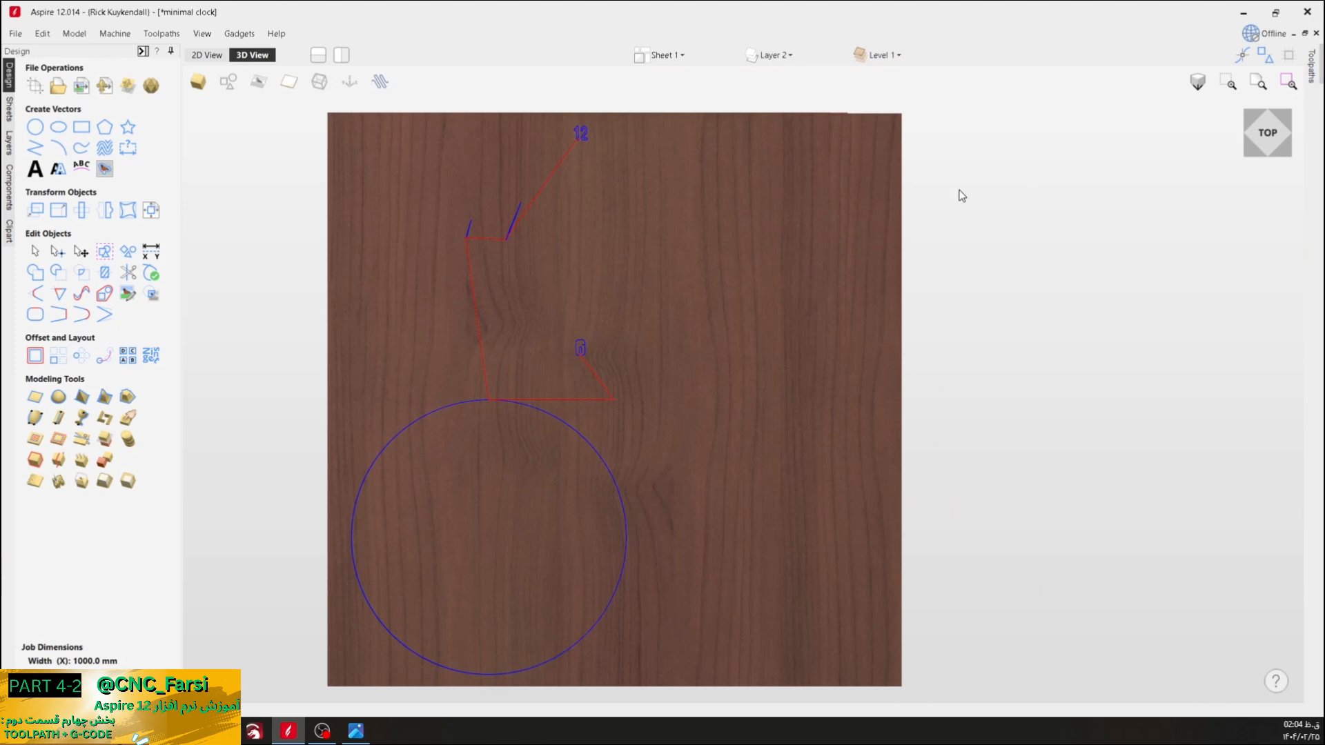
{"action": "scroll", "coordinate": [656, 278], "scroll_direction": "down", "scroll_amount": 1}
{"action": "left_click", "coordinate": [1314, 69]}
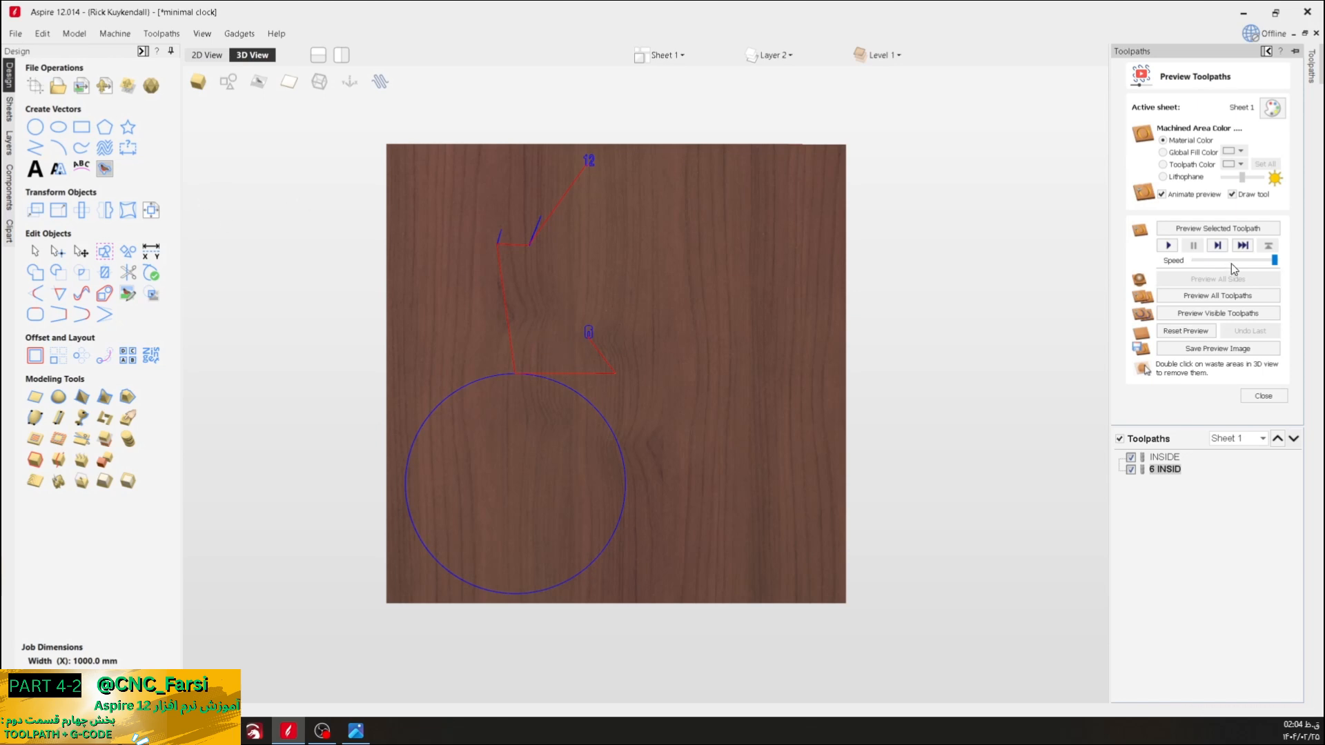
- Inspect the numeral 6's toolpath passes and the gaps at its base, and compare them with the full sheet layout
{"action": "scroll", "coordinate": [525, 376], "scroll_direction": "up", "scroll_amount": 5}
{"action": "scroll", "coordinate": [694, 265], "scroll_direction": "up", "scroll_amount": 10}
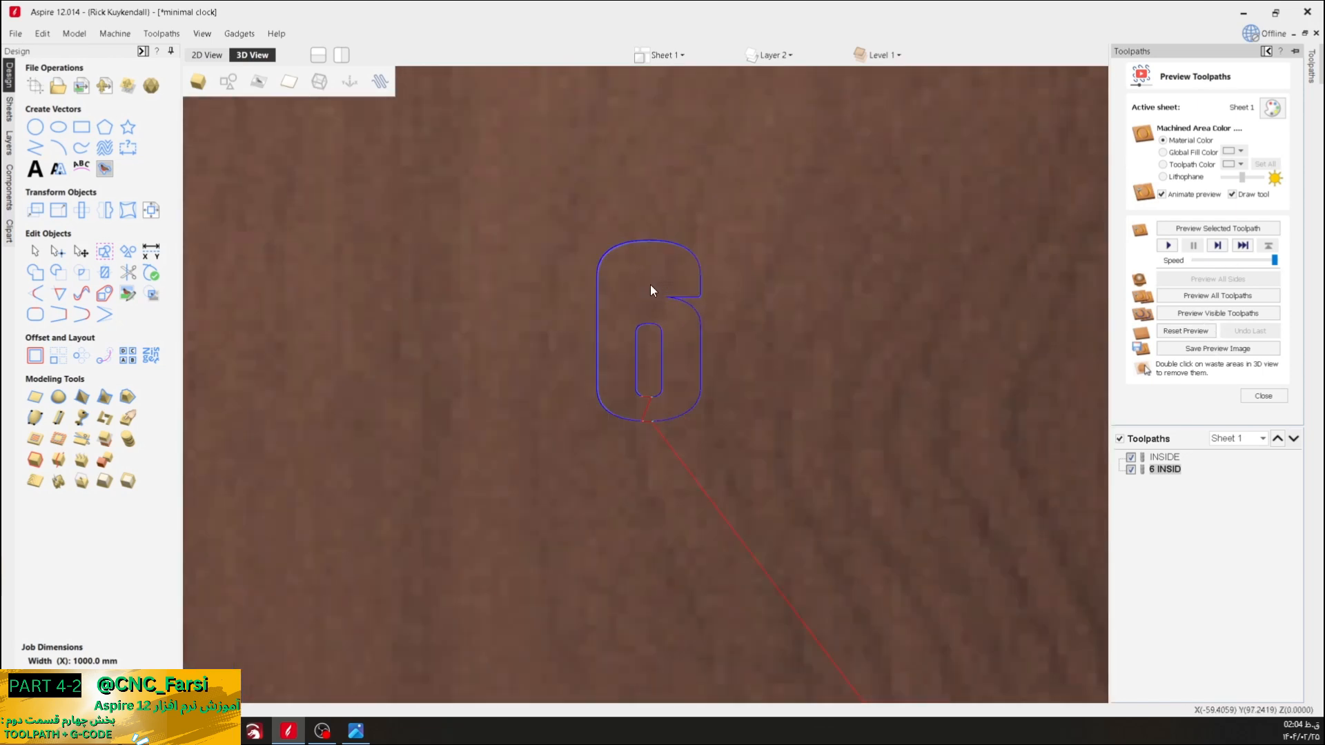
{"action": "scroll", "coordinate": [633, 363], "scroll_direction": "up", "scroll_amount": 6}
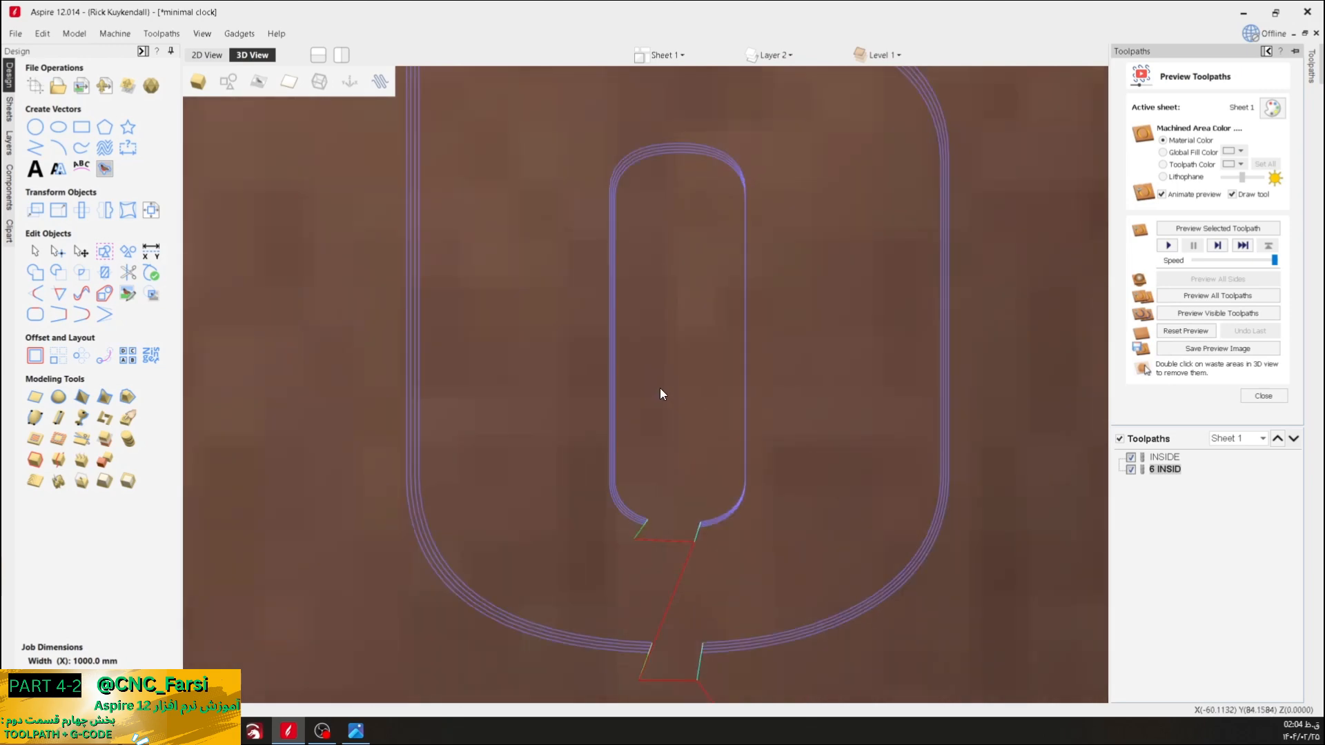
{"action": "scroll", "coordinate": [660, 393], "scroll_direction": "down", "scroll_amount": 14}
{"action": "scroll", "coordinate": [660, 390], "scroll_direction": "down", "scroll_amount": 8}
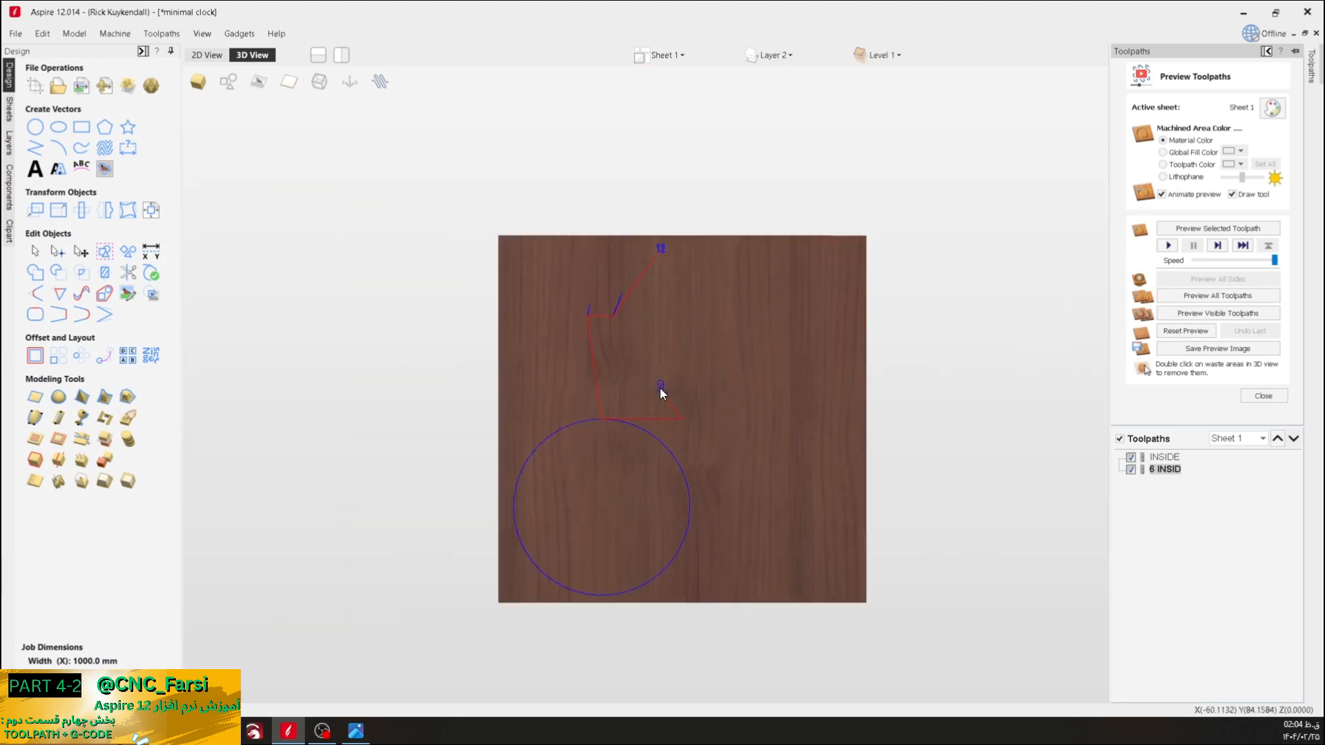
{"action": "scroll", "coordinate": [647, 512], "scroll_direction": "up", "scroll_amount": 2}
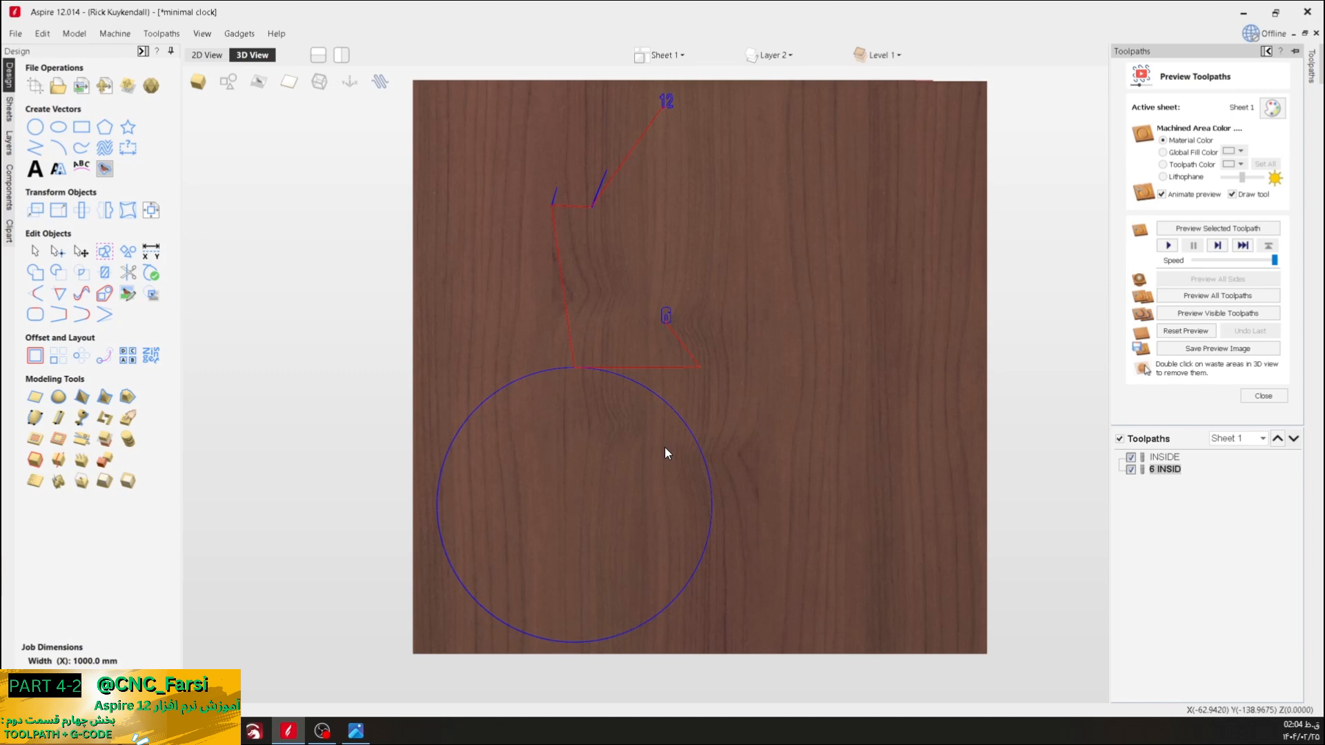
{"action": "scroll", "coordinate": [664, 453], "scroll_direction": "down", "scroll_amount": 3}
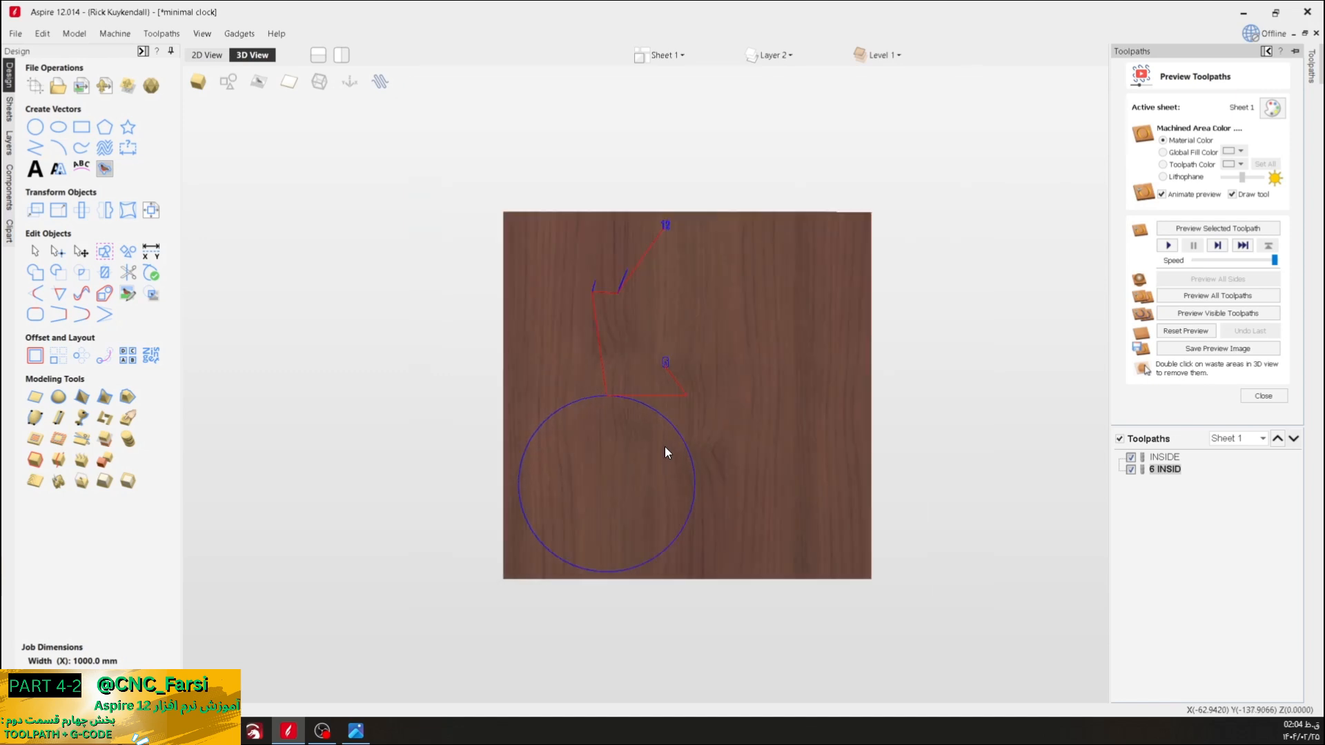
{"action": "scroll", "coordinate": [659, 450], "scroll_direction": "up", "scroll_amount": 3}
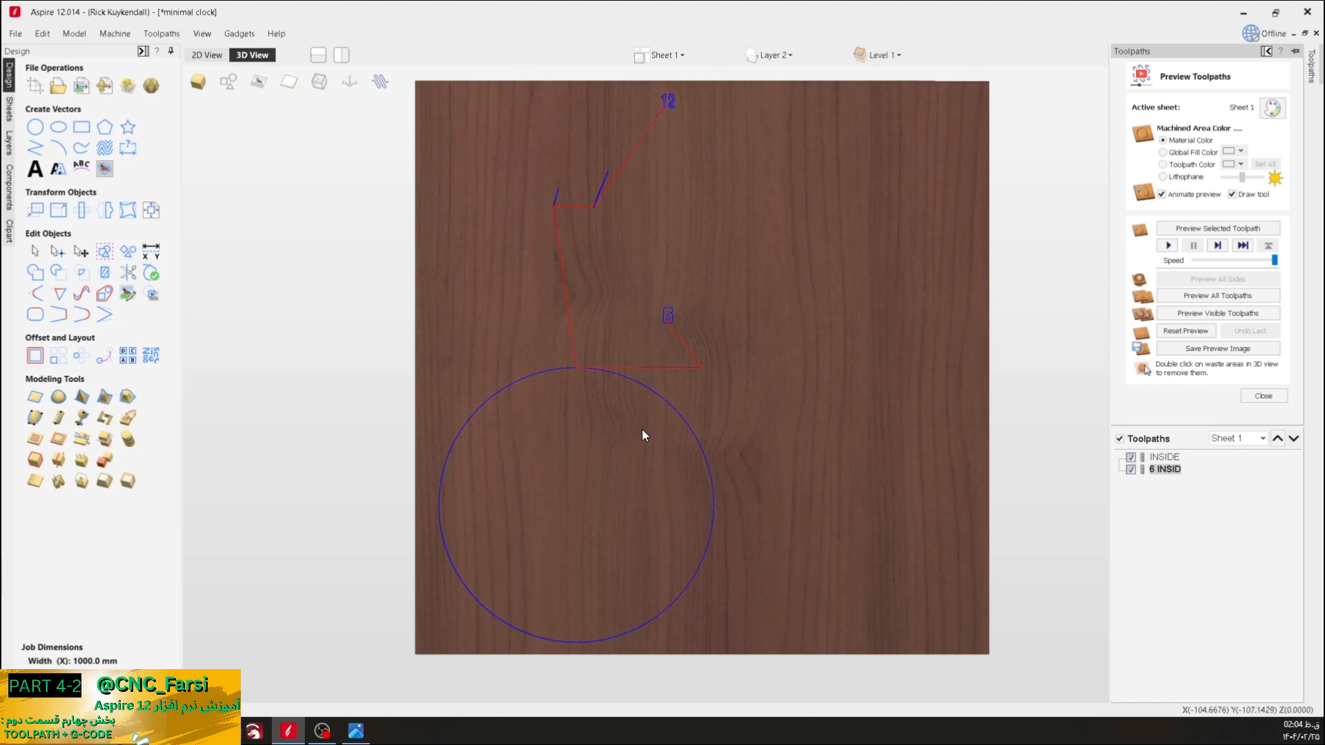
{"action": "scroll", "coordinate": [642, 435], "scroll_direction": "down", "scroll_amount": 3}
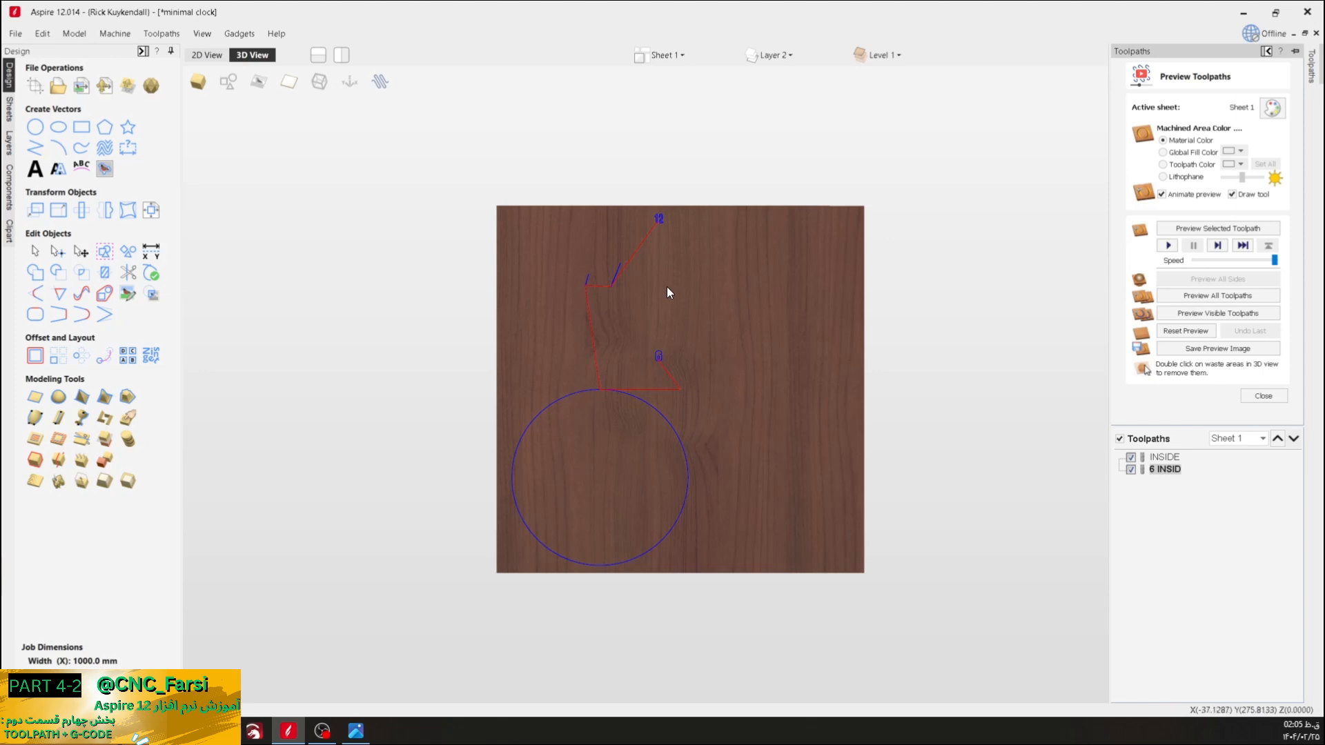
{"action": "scroll", "coordinate": [651, 228], "scroll_direction": "up", "scroll_amount": 3}
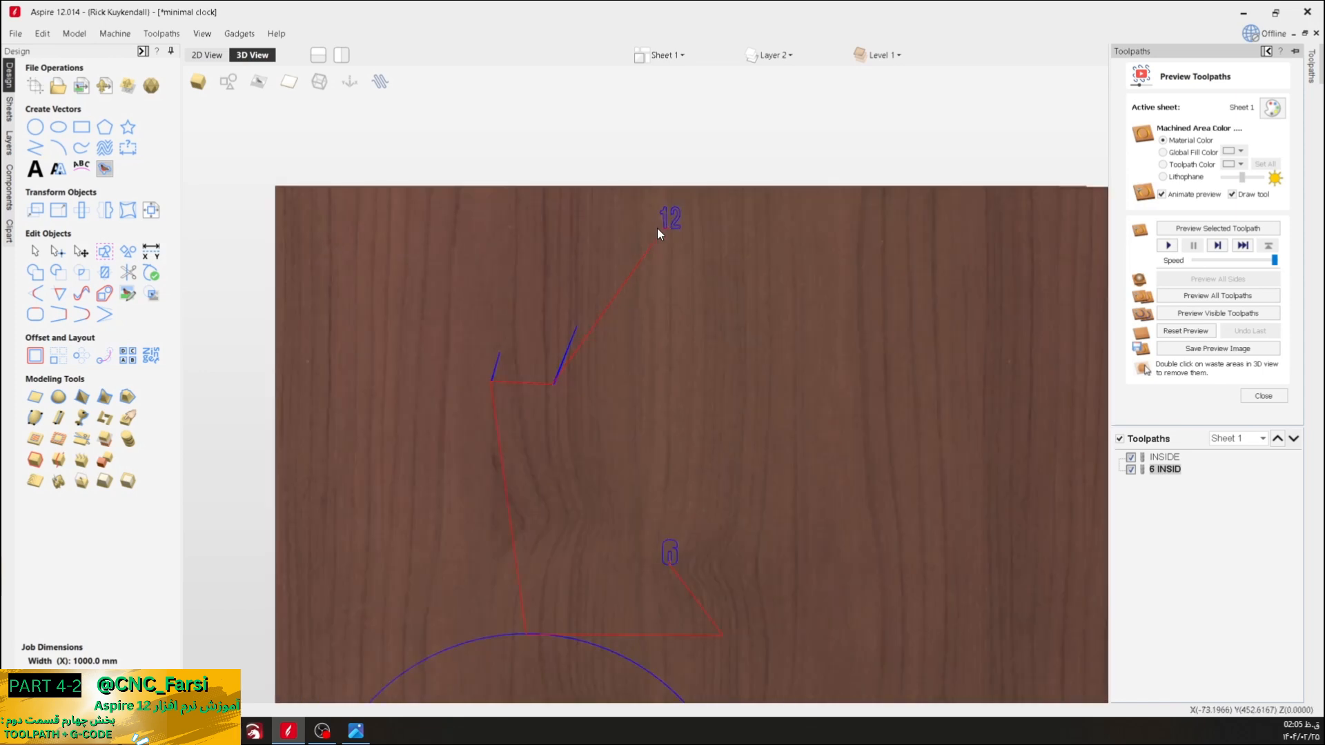
{"action": "scroll", "coordinate": [660, 230], "scroll_direction": "down", "scroll_amount": 3}
{"action": "scroll", "coordinate": [669, 357], "scroll_direction": "up", "scroll_amount": 3}
{"action": "scroll", "coordinate": [669, 362], "scroll_direction": "down", "scroll_amount": 2}
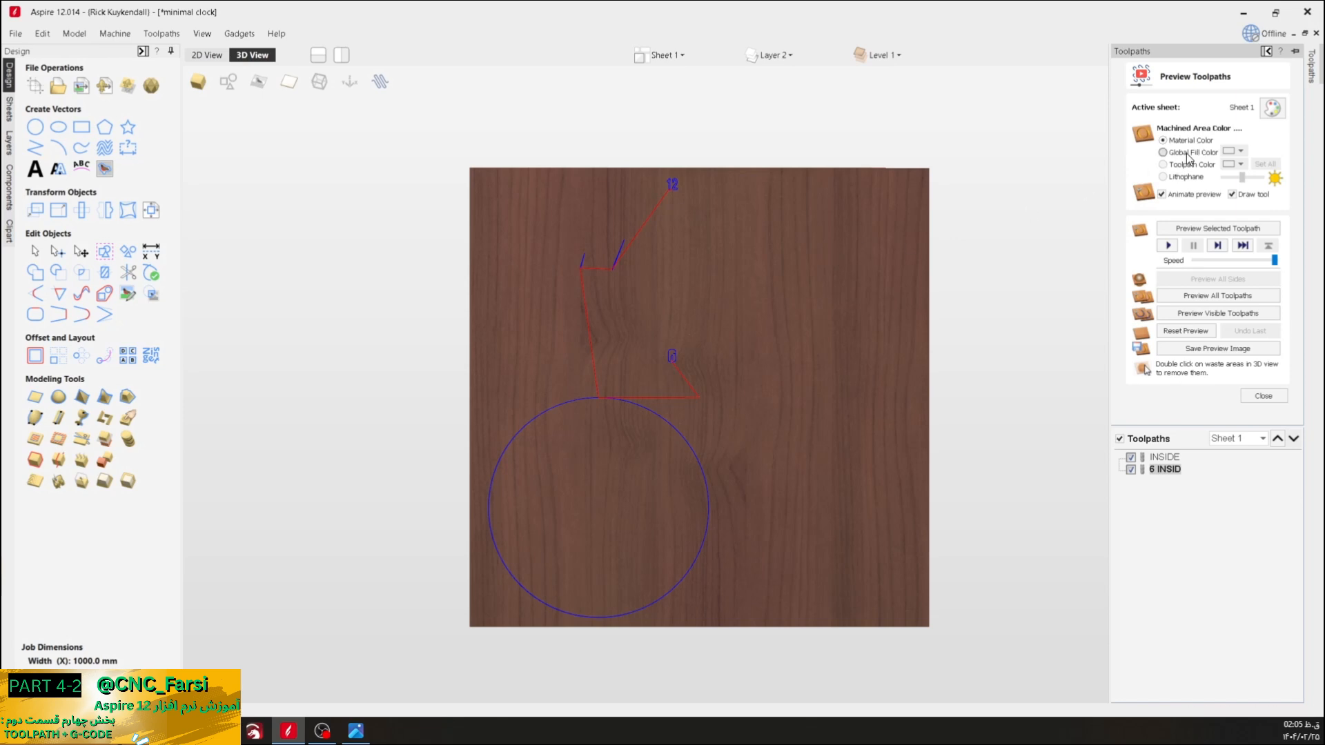
{"action": "left_click", "coordinate": [1163, 153]}
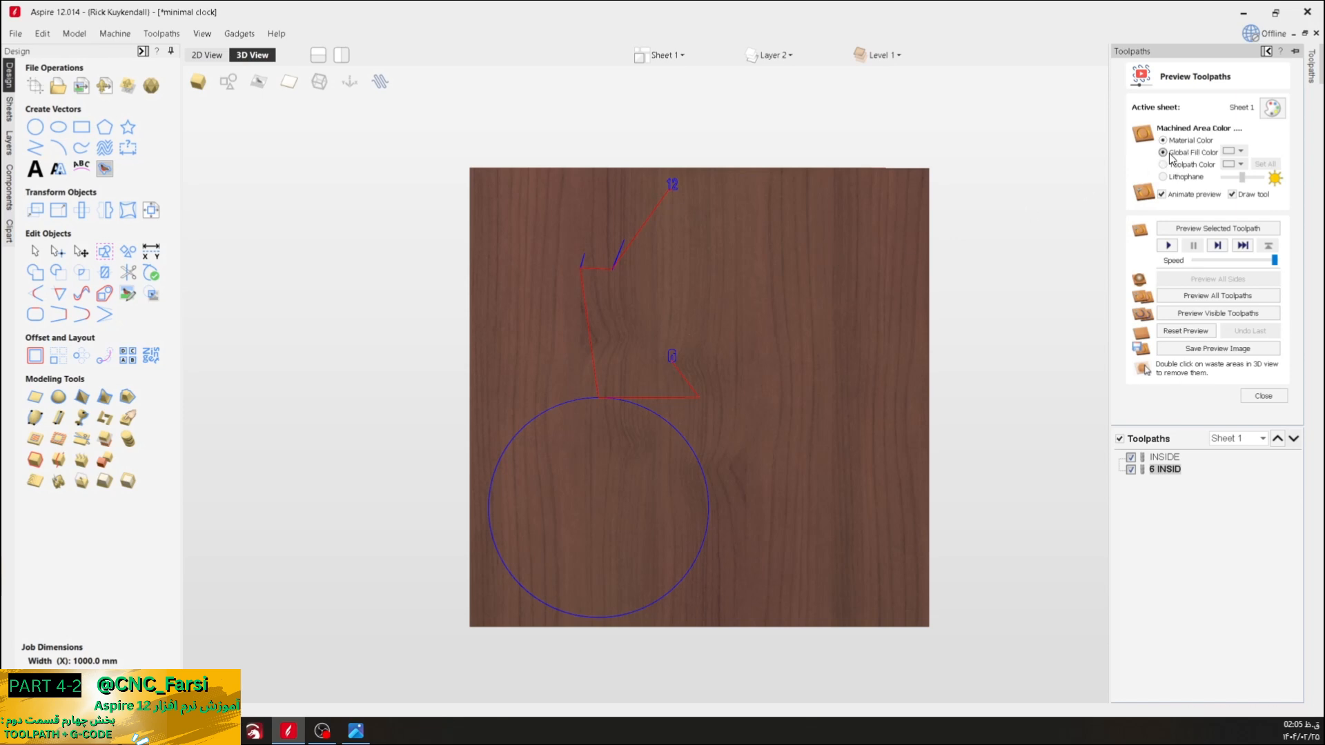
{"action": "left_click", "coordinate": [1239, 152]}
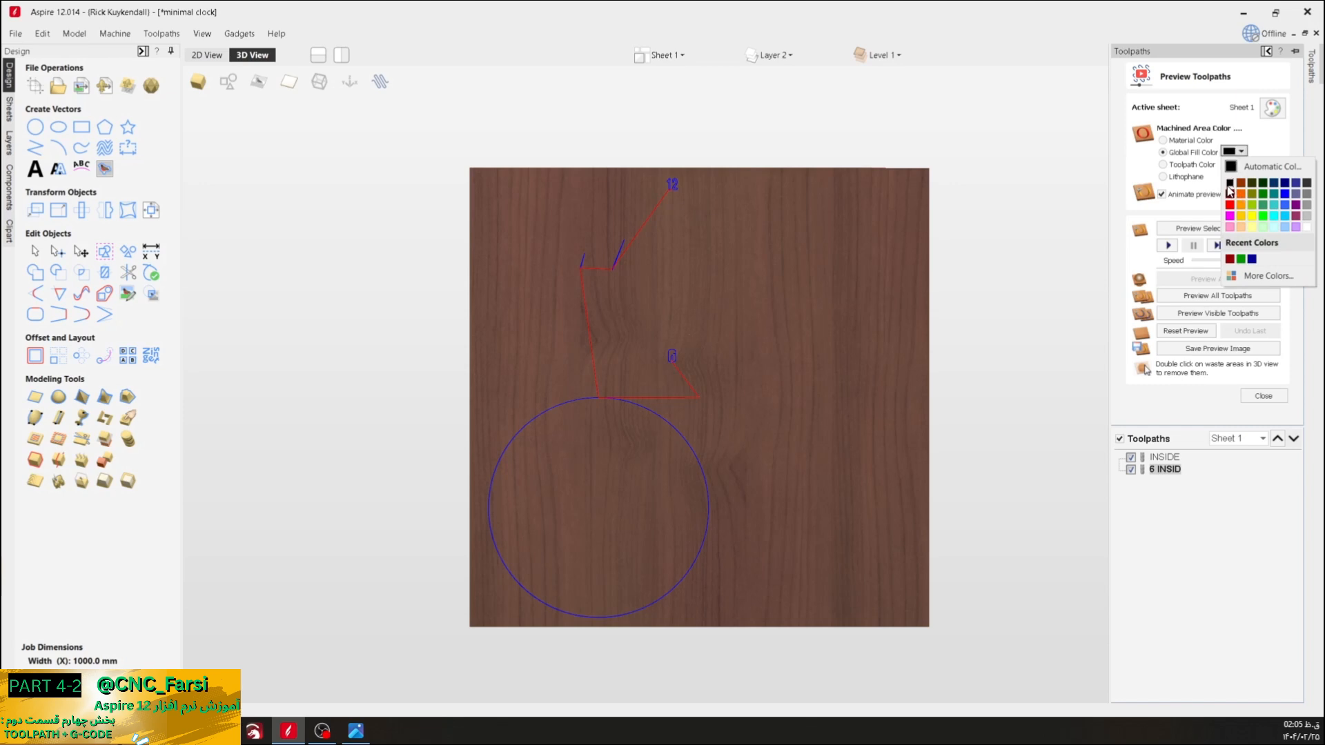
{"action": "left_click", "coordinate": [1163, 140]}
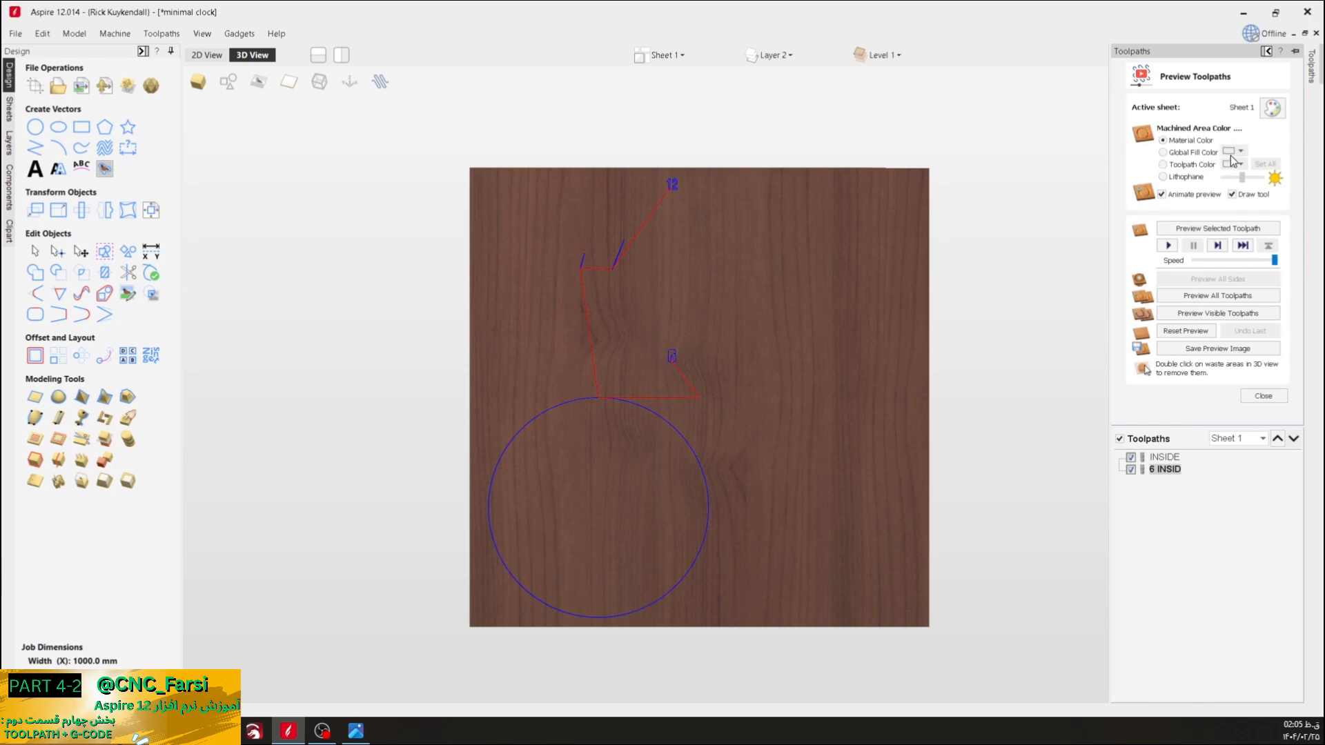
- Set the machined area color of the preview to a yellow global fill
{"action": "left_click", "coordinate": [1181, 153]}
{"action": "left_click", "coordinate": [1239, 151]}
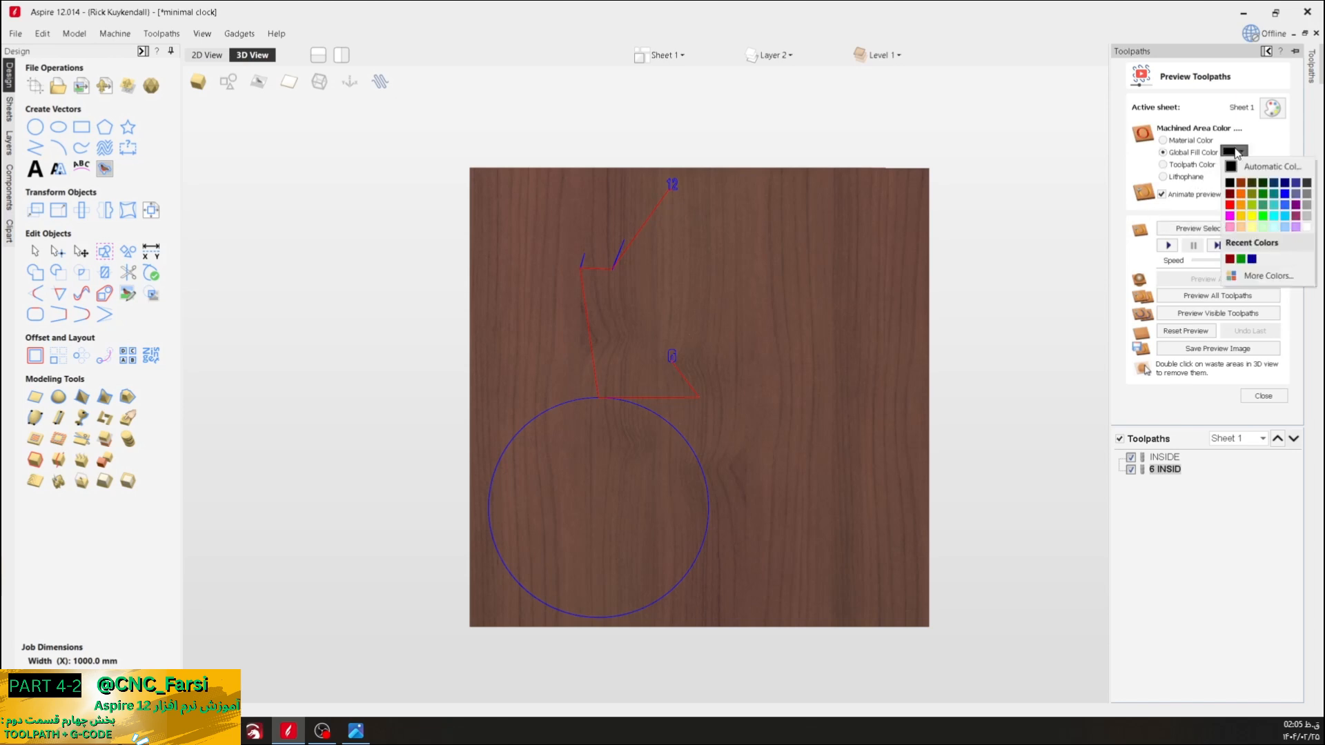
{"action": "left_click", "coordinate": [1255, 215]}
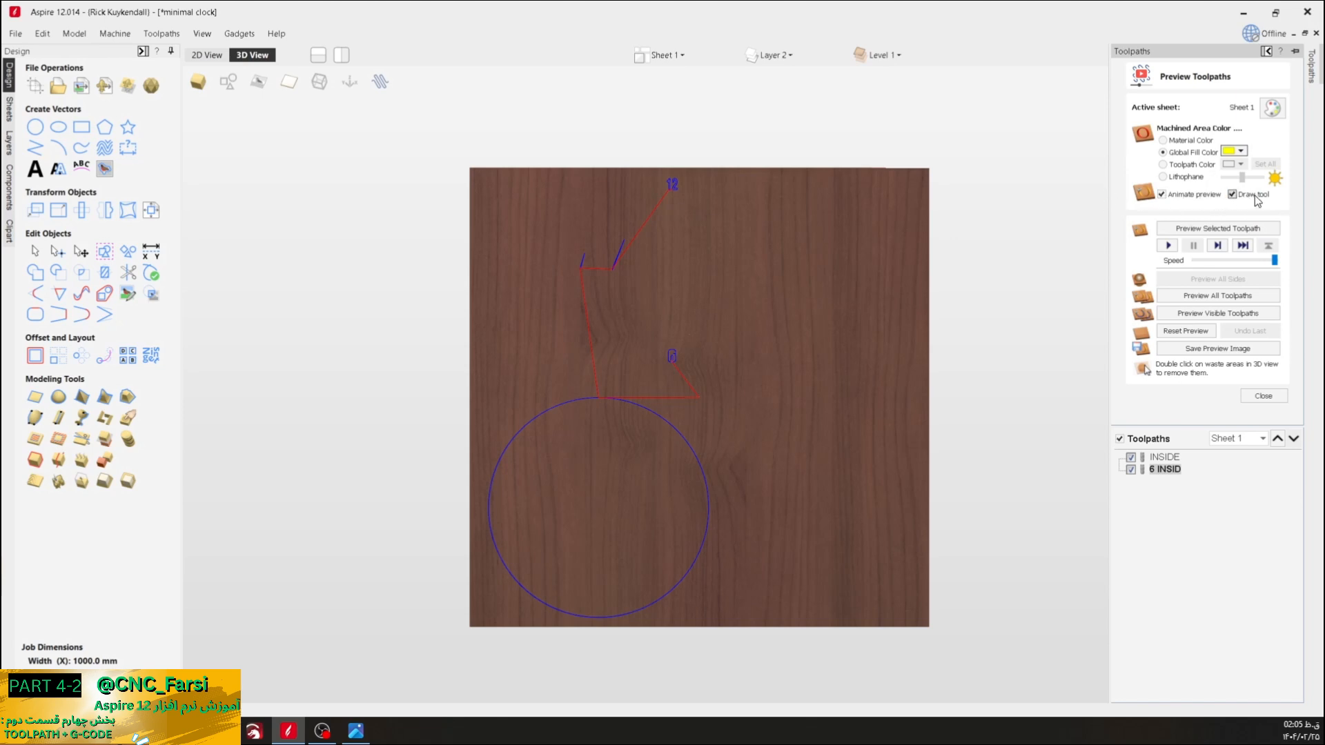
- Simulate all toolpaths on the sheet and adjust the preview speed, ending at a slower setting
{"action": "left_click", "coordinate": [1177, 235]}
{"action": "left_click", "coordinate": [1193, 298]}
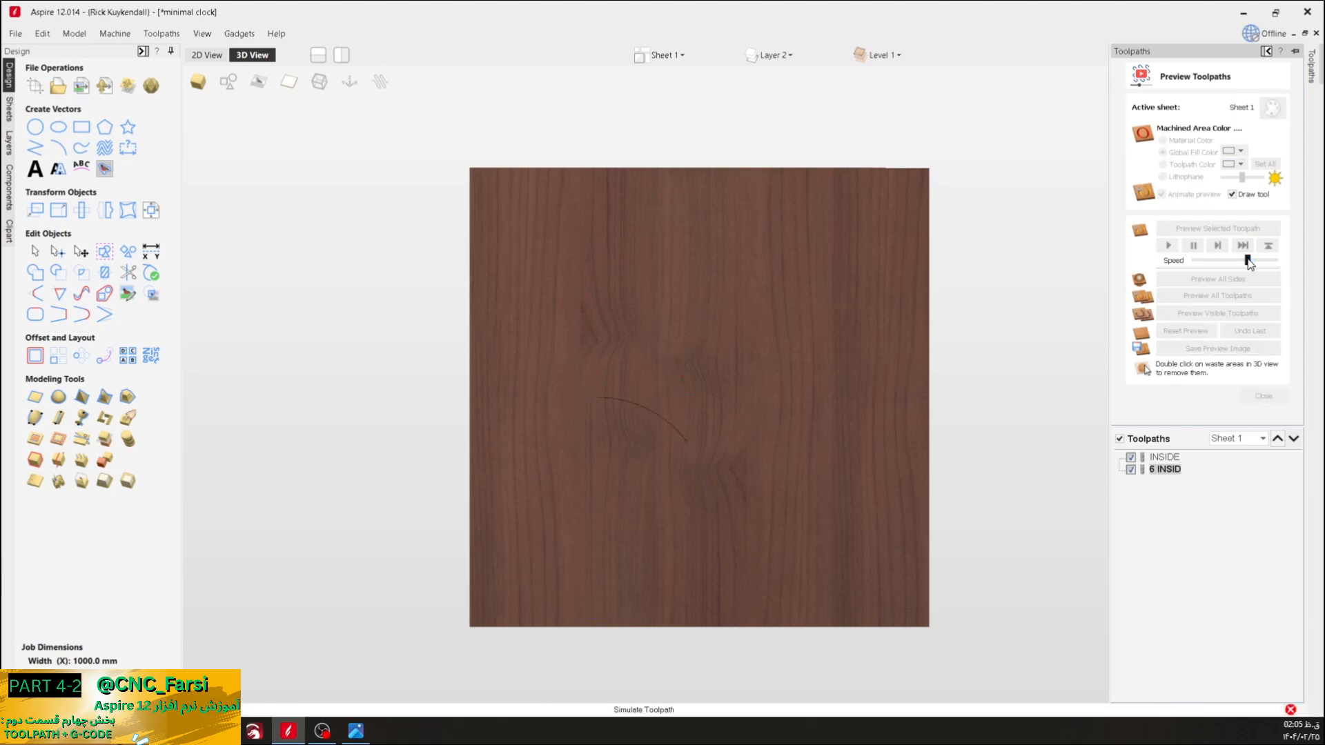
{"action": "left_click_drag", "start_coordinate": [1252, 260], "coordinate": [1260, 260]}
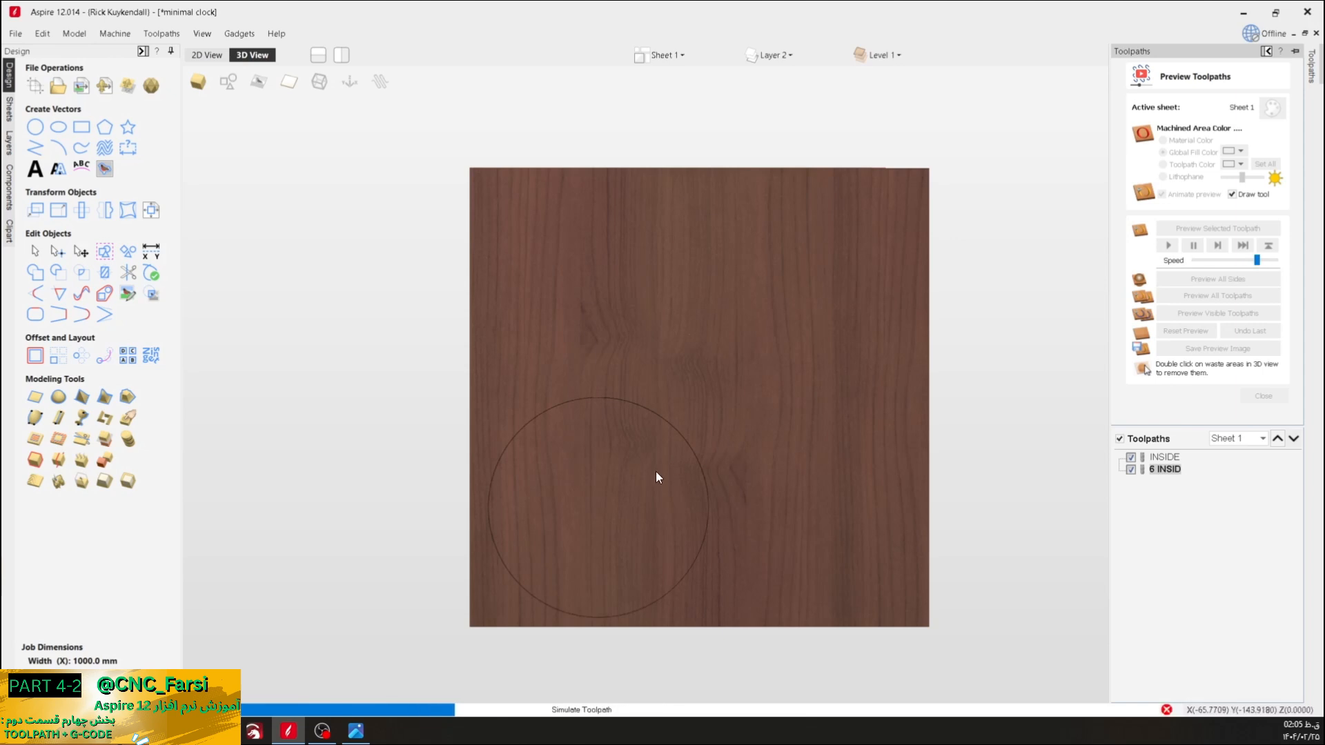
{"action": "scroll", "coordinate": [645, 483], "scroll_direction": "up", "scroll_amount": 1}
{"action": "scroll", "coordinate": [640, 491], "scroll_direction": "up", "scroll_amount": 2}
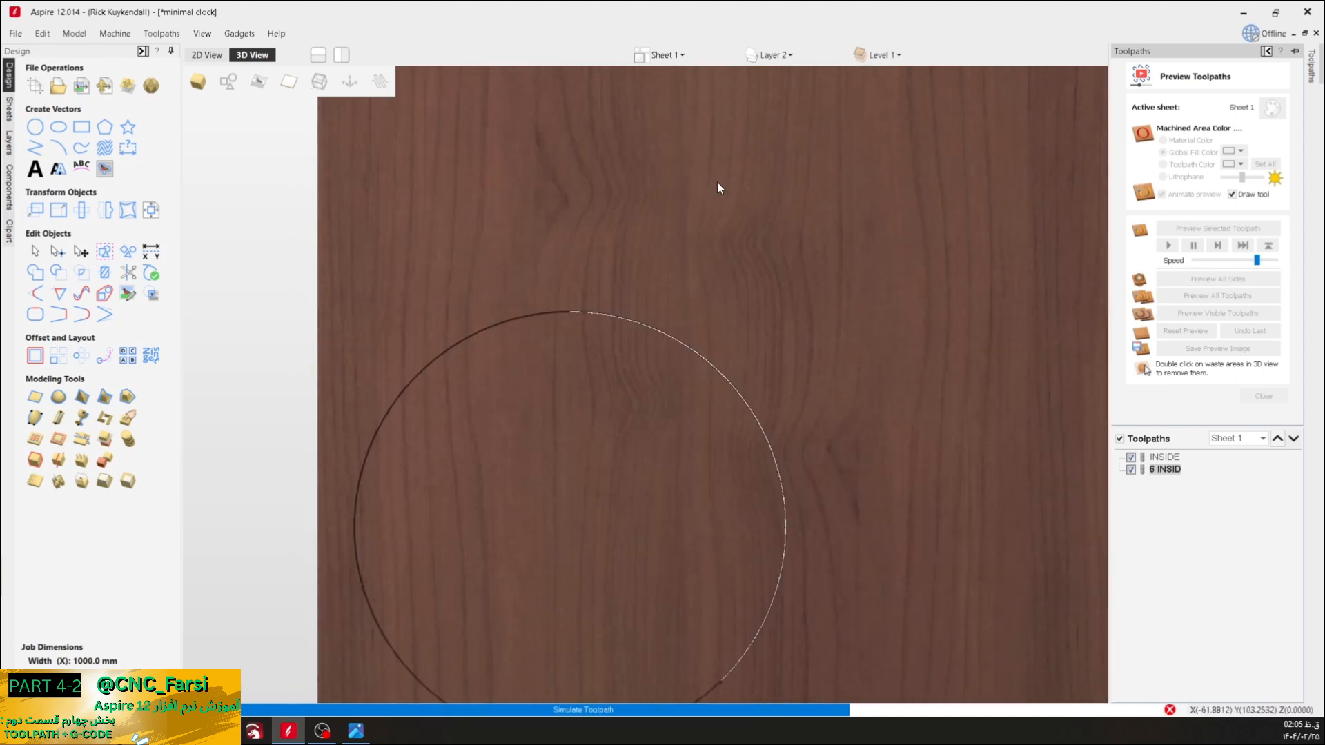
{"action": "left_click_drag", "start_coordinate": [1258, 260], "coordinate": [1239, 263]}
- Watch the simulated cutting of the clock hands and the numerals 12 and 6 up close
{"action": "scroll", "coordinate": [687, 414], "scroll_direction": "down", "scroll_amount": 3}
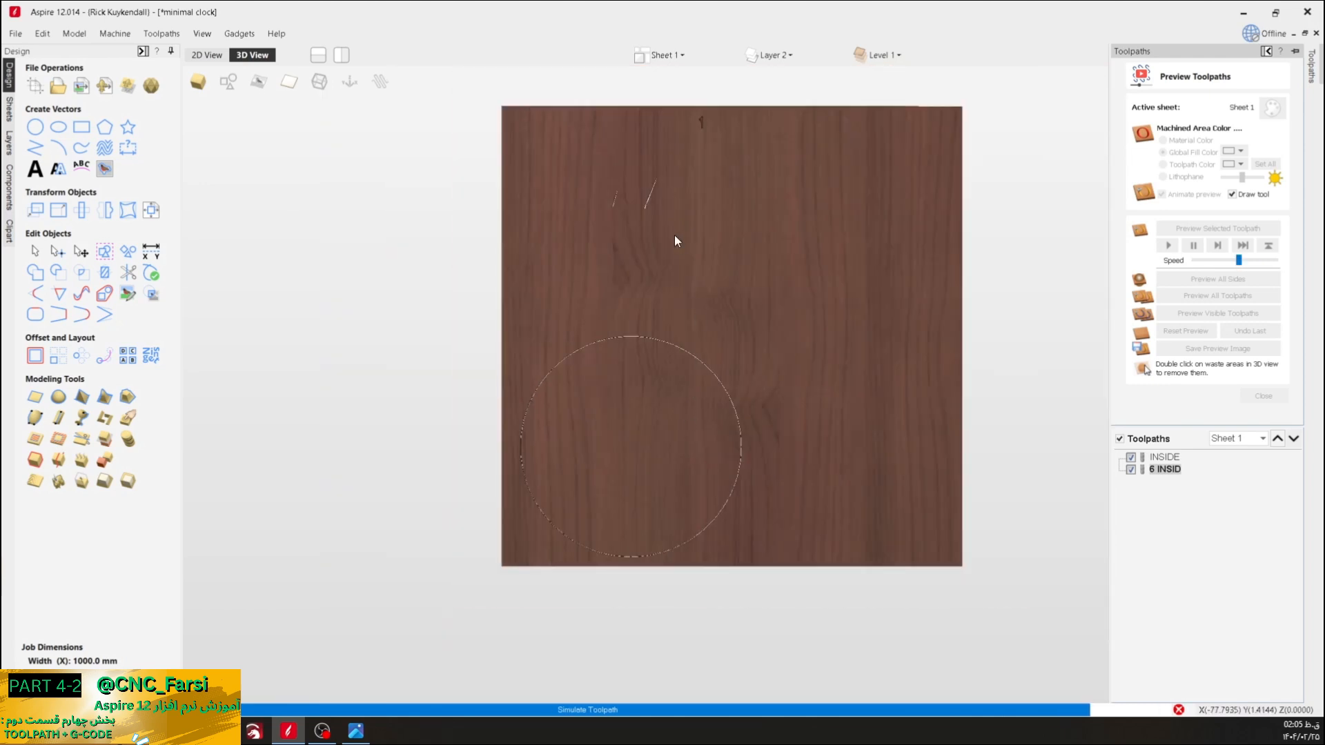
{"action": "scroll", "coordinate": [676, 131], "scroll_direction": "up", "scroll_amount": 4}
{"action": "scroll", "coordinate": [677, 125], "scroll_direction": "up", "scroll_amount": 2}
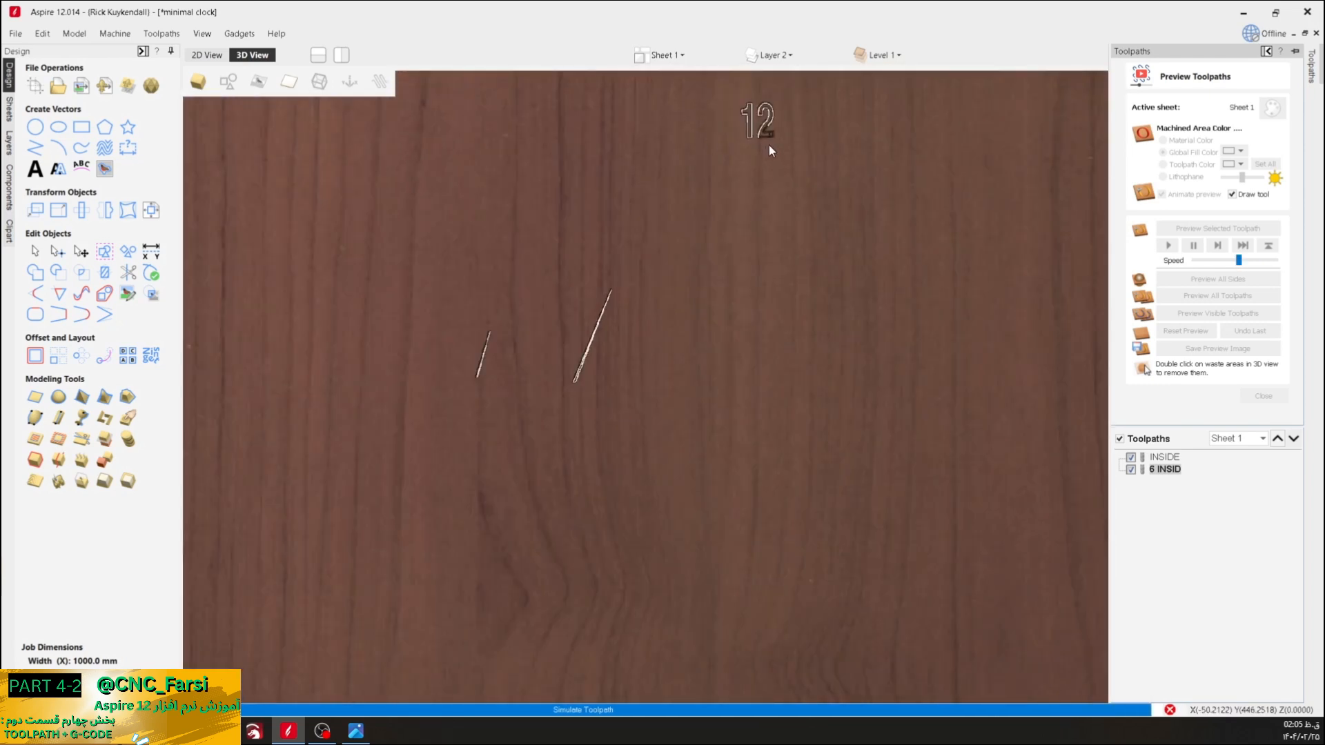
{"action": "scroll", "coordinate": [766, 114], "scroll_direction": "up", "scroll_amount": 1}
{"action": "scroll", "coordinate": [734, 300], "scroll_direction": "down", "scroll_amount": 2}
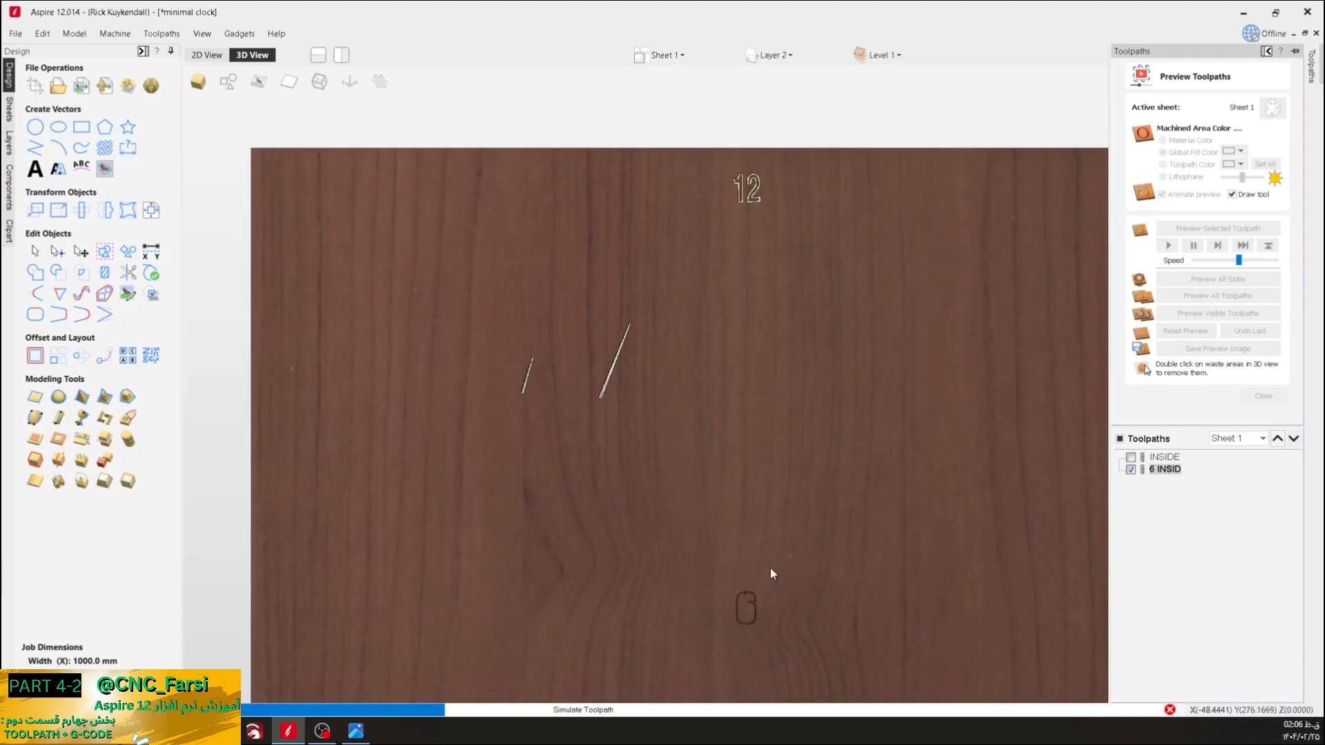
{"action": "scroll", "coordinate": [745, 645], "scroll_direction": "up", "scroll_amount": 4}
{"action": "scroll", "coordinate": [735, 641], "scroll_direction": "up", "scroll_amount": 2}
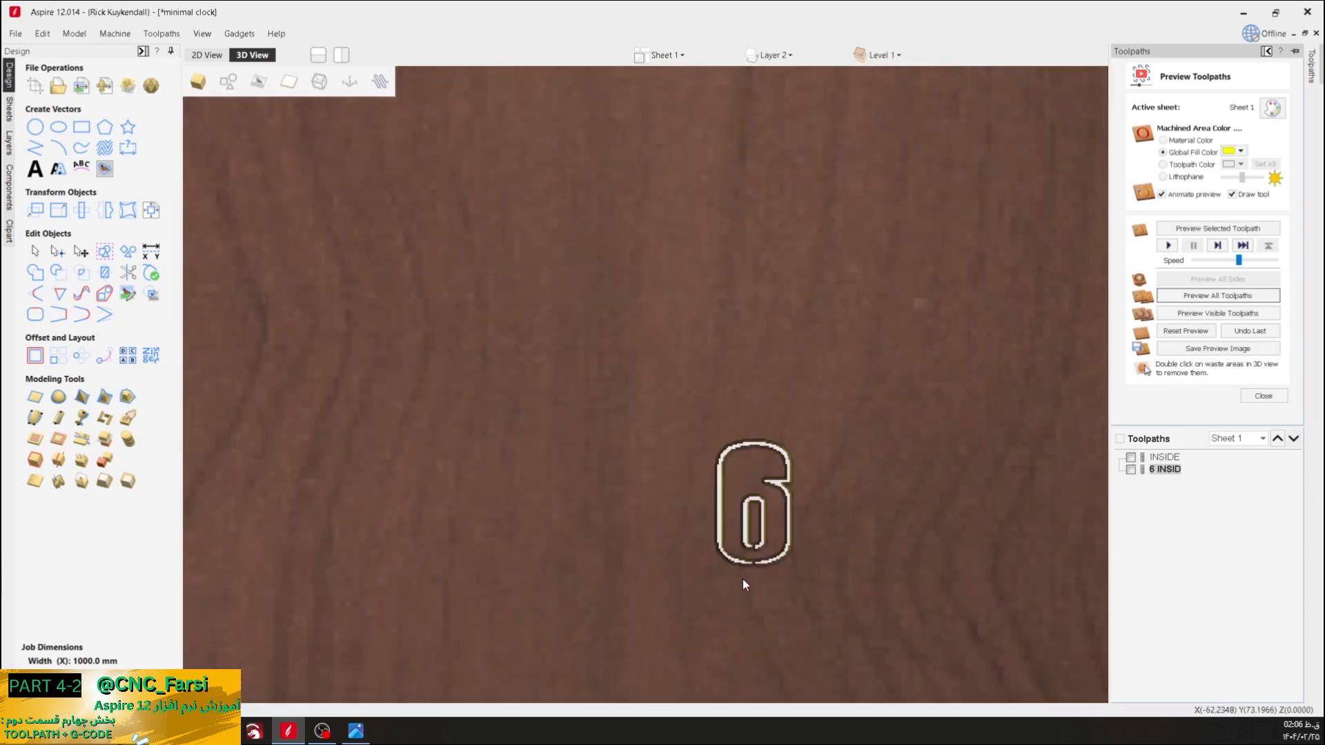
- Examine the simulated cut of the numeral 6, especially the uncut bridges at the base of both contours
{"action": "scroll", "coordinate": [742, 579], "scroll_direction": "up", "scroll_amount": 3}
{"action": "scroll", "coordinate": [766, 555], "scroll_direction": "up", "scroll_amount": 1}
{"action": "scroll", "coordinate": [775, 541], "scroll_direction": "down", "scroll_amount": 4}
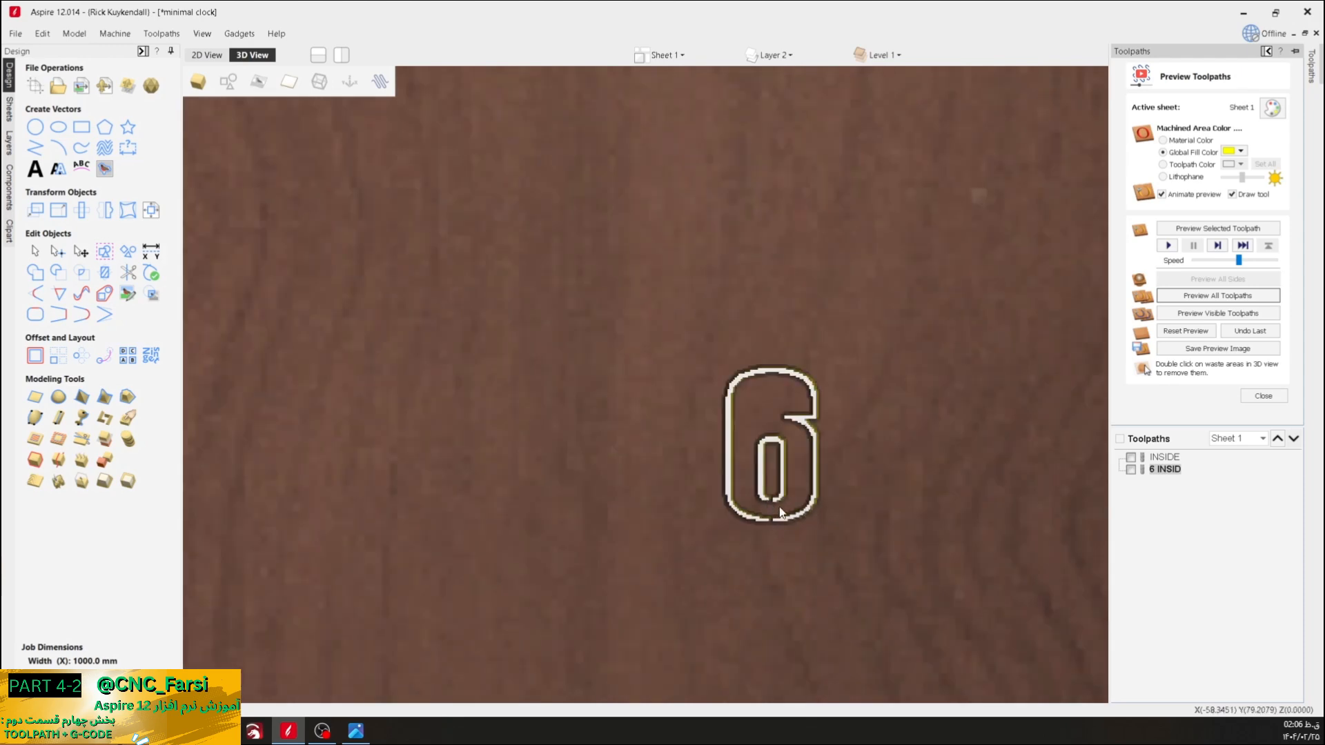
{"action": "scroll", "coordinate": [784, 538], "scroll_direction": "down", "scroll_amount": 5}
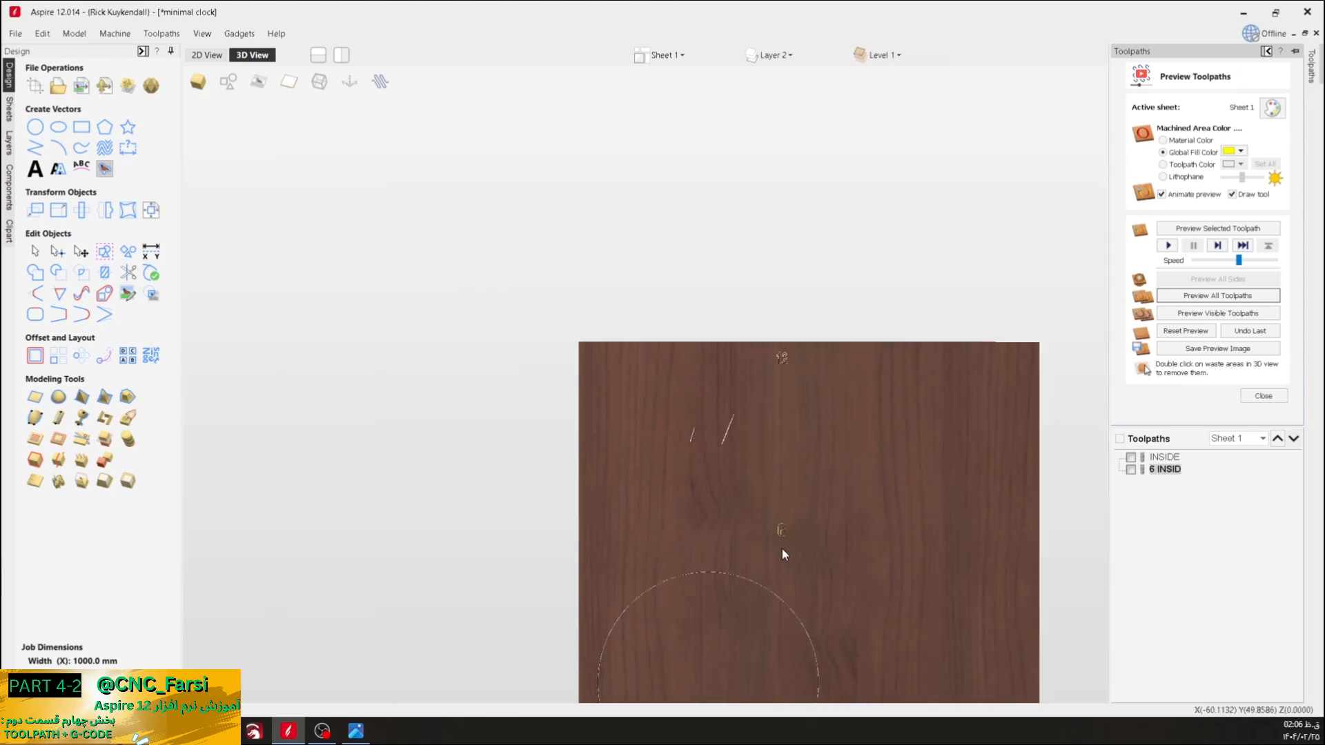
{"action": "scroll", "coordinate": [781, 548], "scroll_direction": "up", "scroll_amount": 3}
{"action": "scroll", "coordinate": [781, 516], "scroll_direction": "up", "scroll_amount": 4}
{"action": "middle_click_drag", "start_coordinate": [814, 596], "coordinate": [688, 518]}
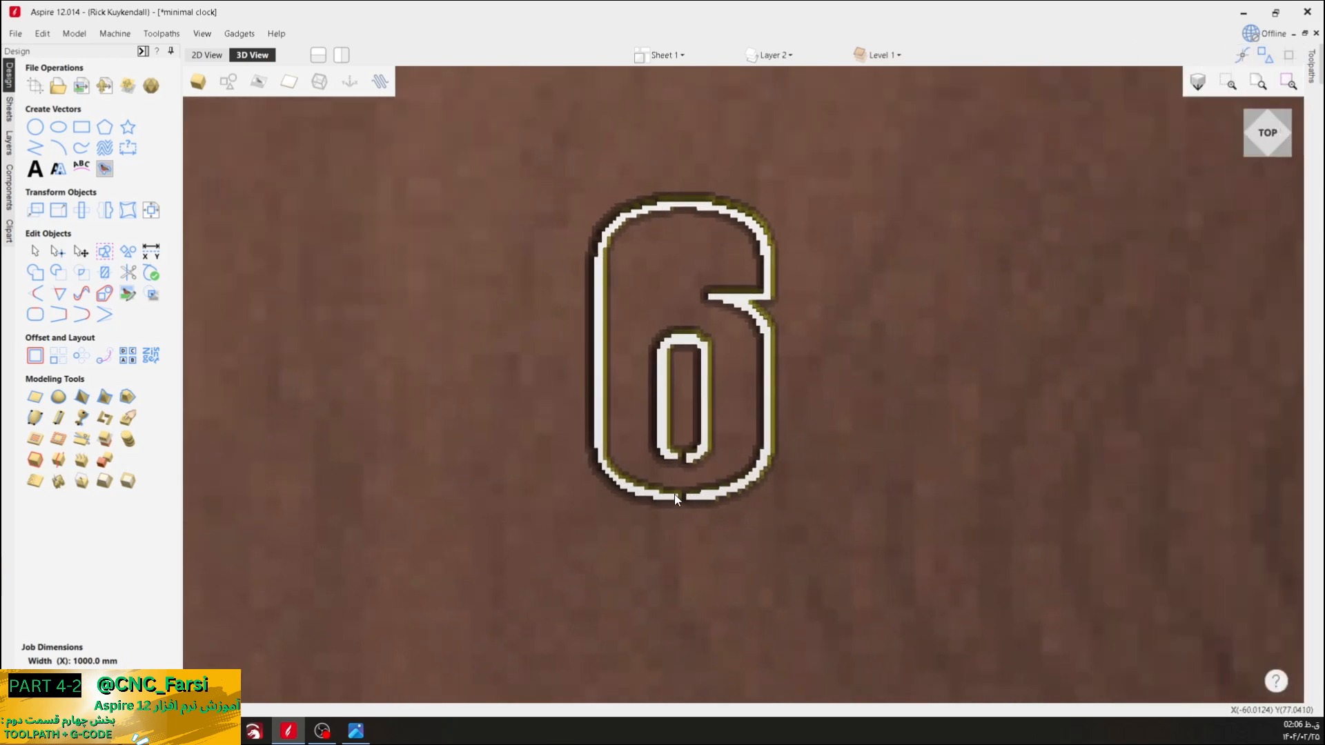
{"action": "scroll", "coordinate": [656, 492], "scroll_direction": "down", "scroll_amount": 3}
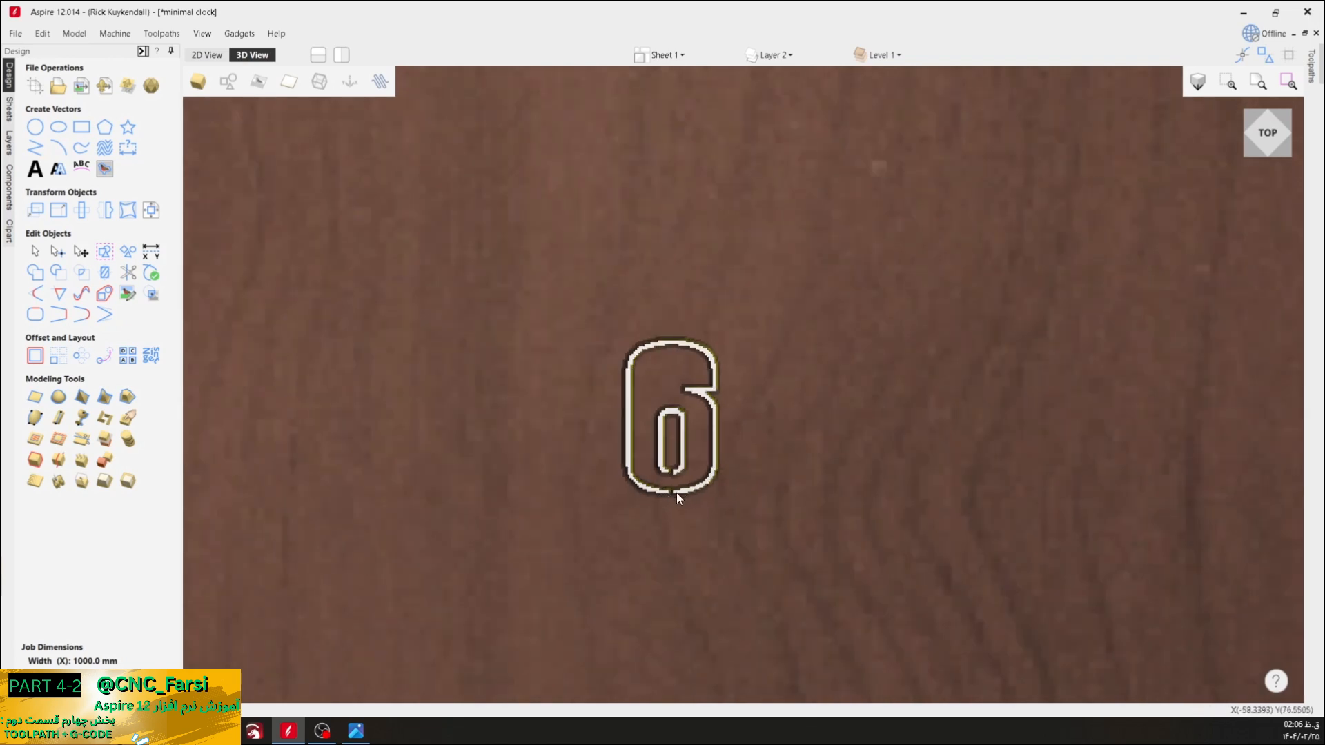
{"action": "scroll", "coordinate": [668, 491], "scroll_direction": "down", "scroll_amount": 4}
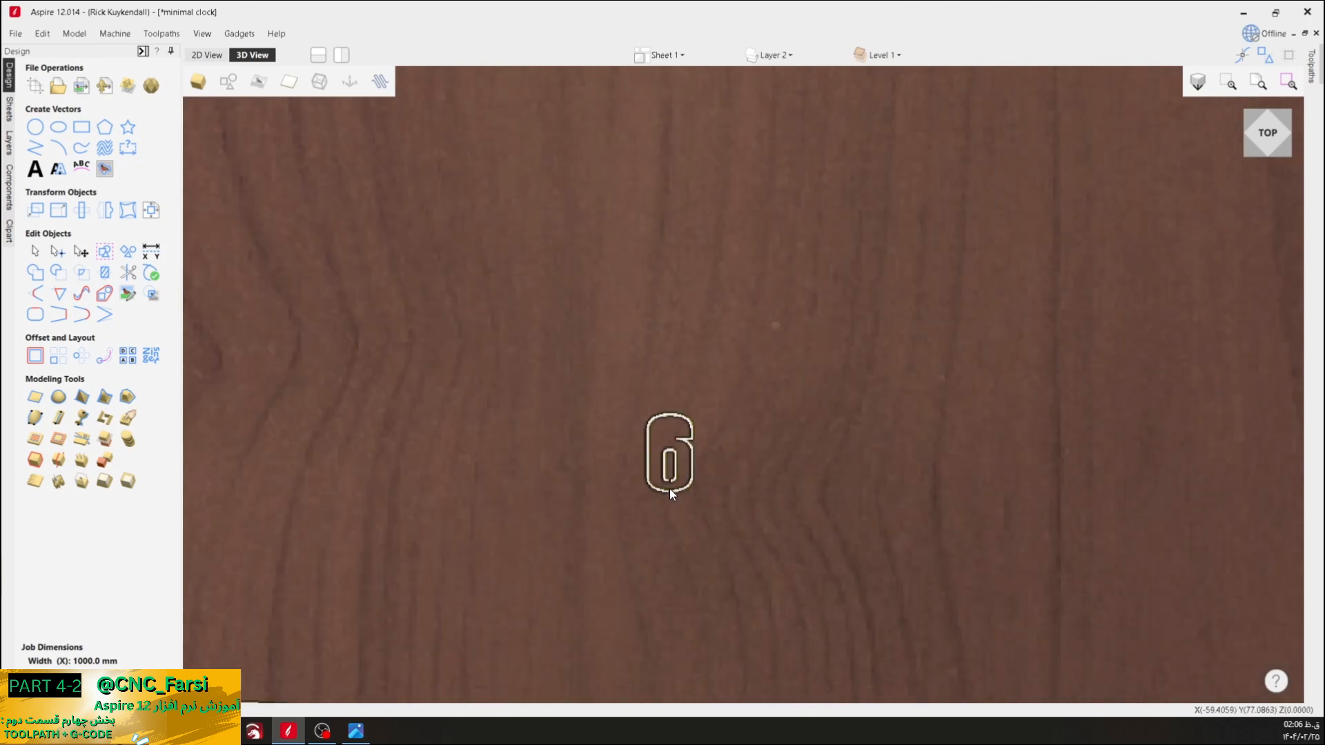
- Return to the 2D view and deselect the numeral 6 contours
{"action": "left_click", "coordinate": [207, 54]}
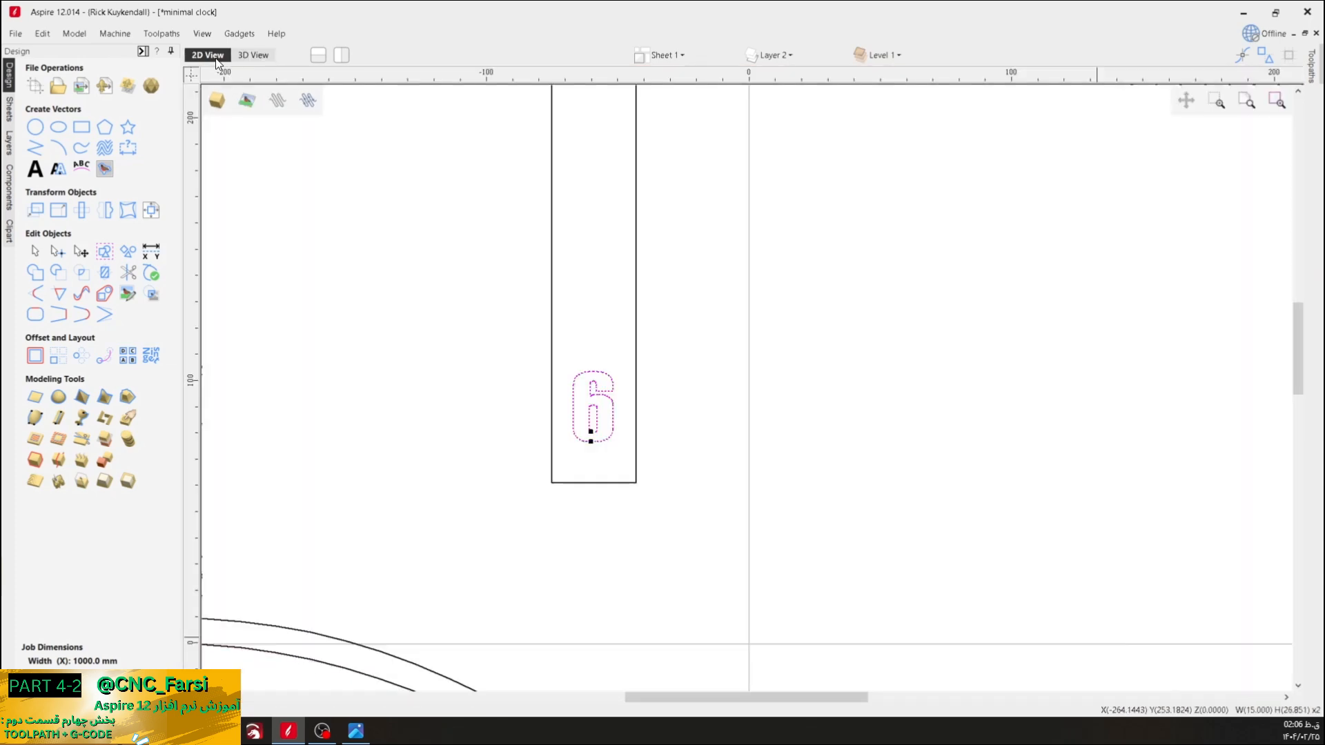
{"action": "scroll", "coordinate": [652, 327], "scroll_direction": "down", "scroll_amount": 6}
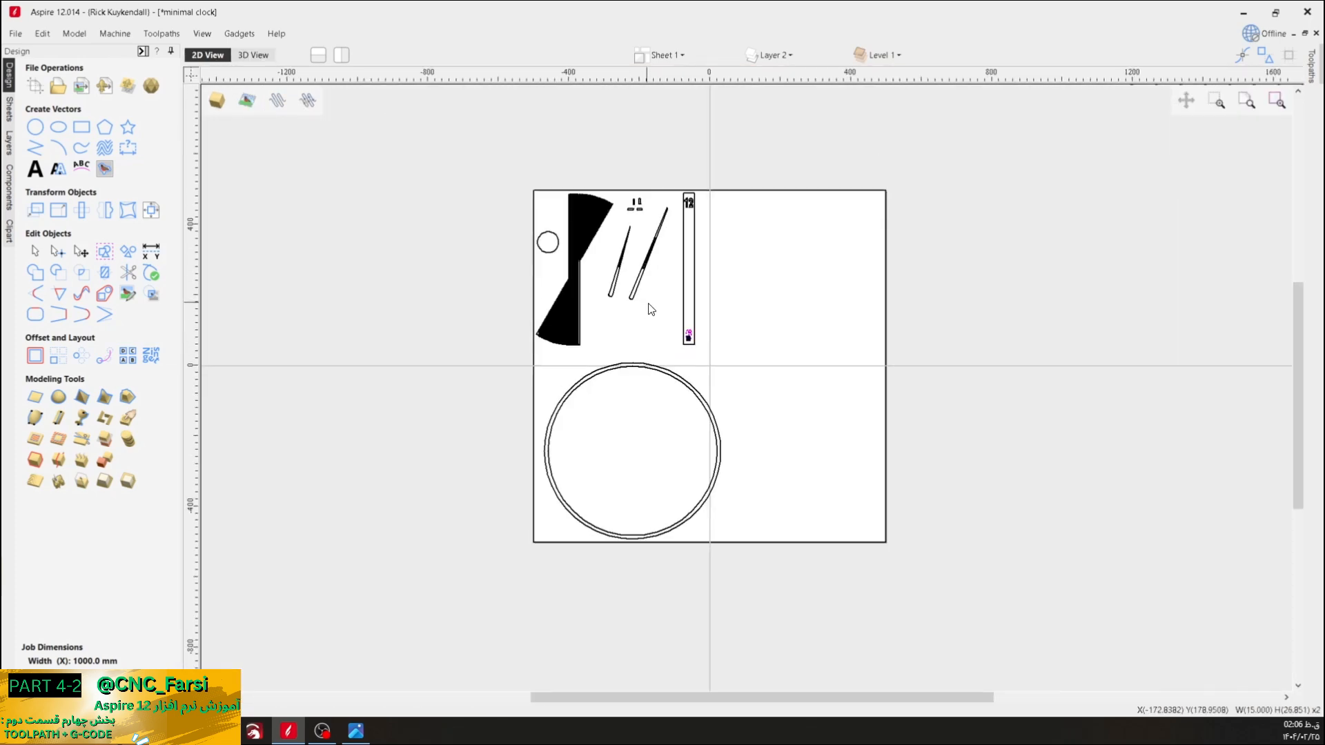
{"action": "scroll", "coordinate": [661, 286], "scroll_direction": "up", "scroll_amount": 2}
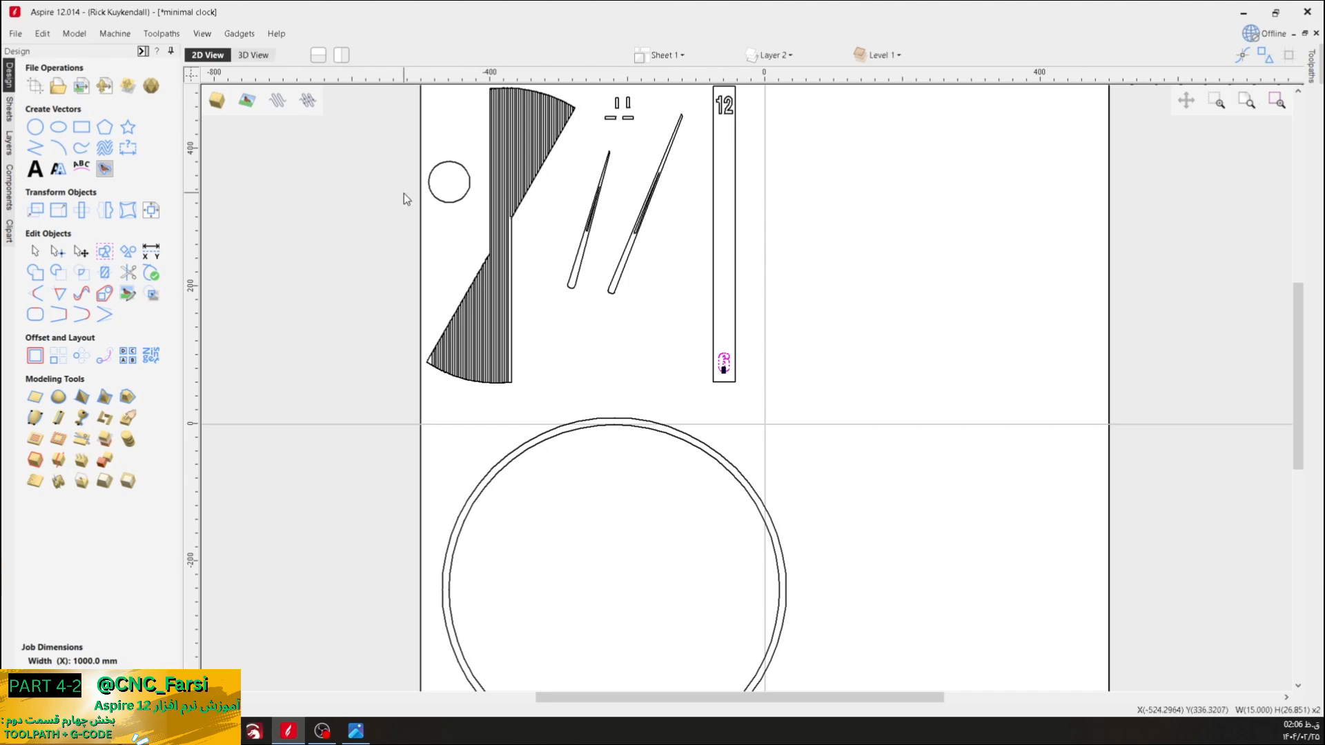
{"action": "left_click", "coordinate": [1313, 76]}
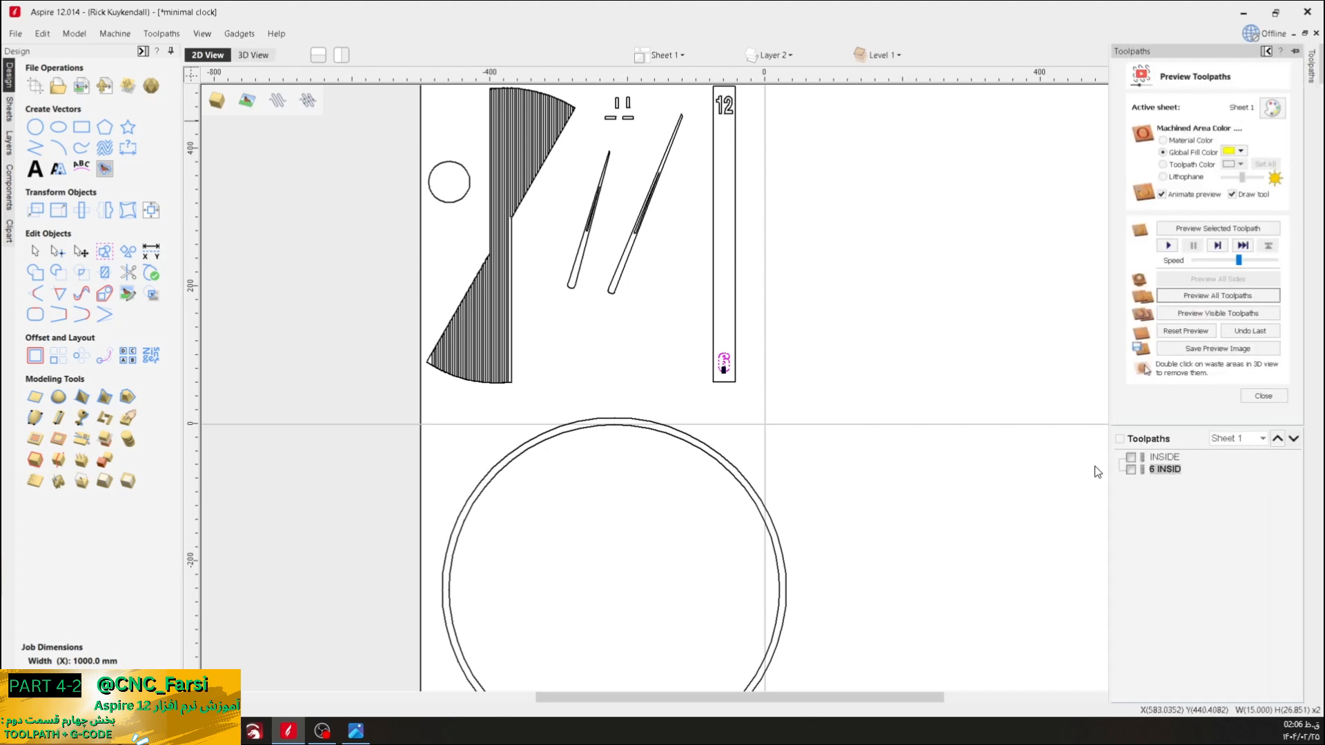
{"action": "left_click", "coordinate": [855, 234]}
{"action": "scroll", "coordinate": [852, 209], "scroll_direction": "down", "scroll_amount": 1}
{"action": "middle_click_drag", "start_coordinate": [852, 209], "coordinate": [788, 229]}
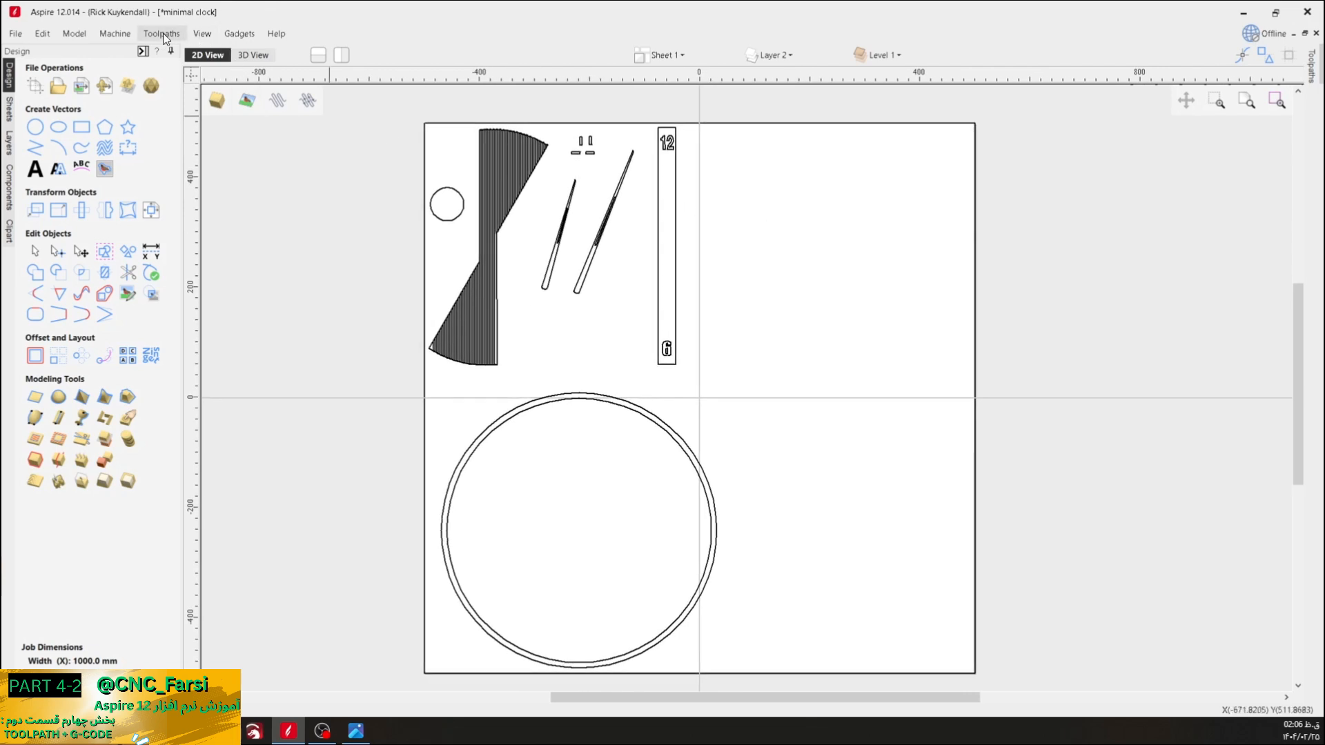
- Review the available preview simulation quality levels for toolpaths, keeping the current selection
{"action": "left_click", "coordinate": [239, 33]}
{"action": "mouse_move", "coordinate": [162, 38]}
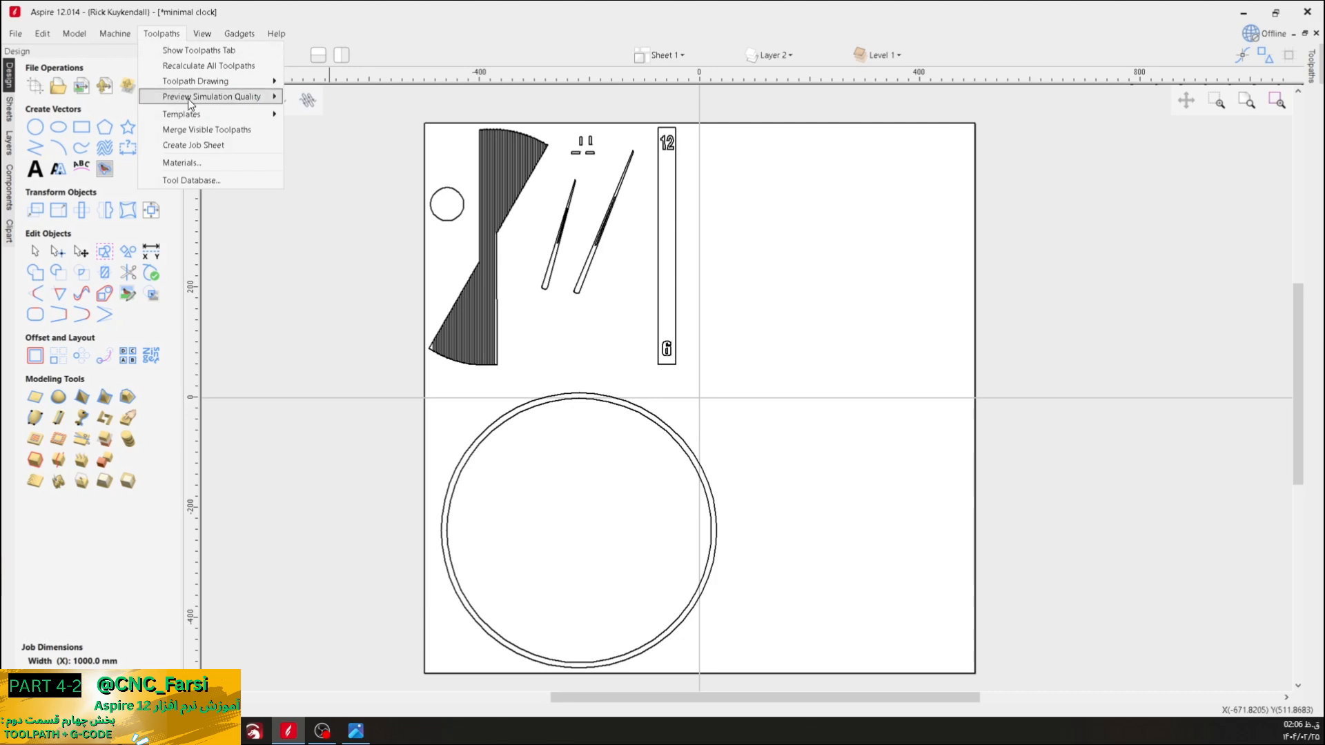
{"action": "mouse_move", "coordinate": [189, 100]}
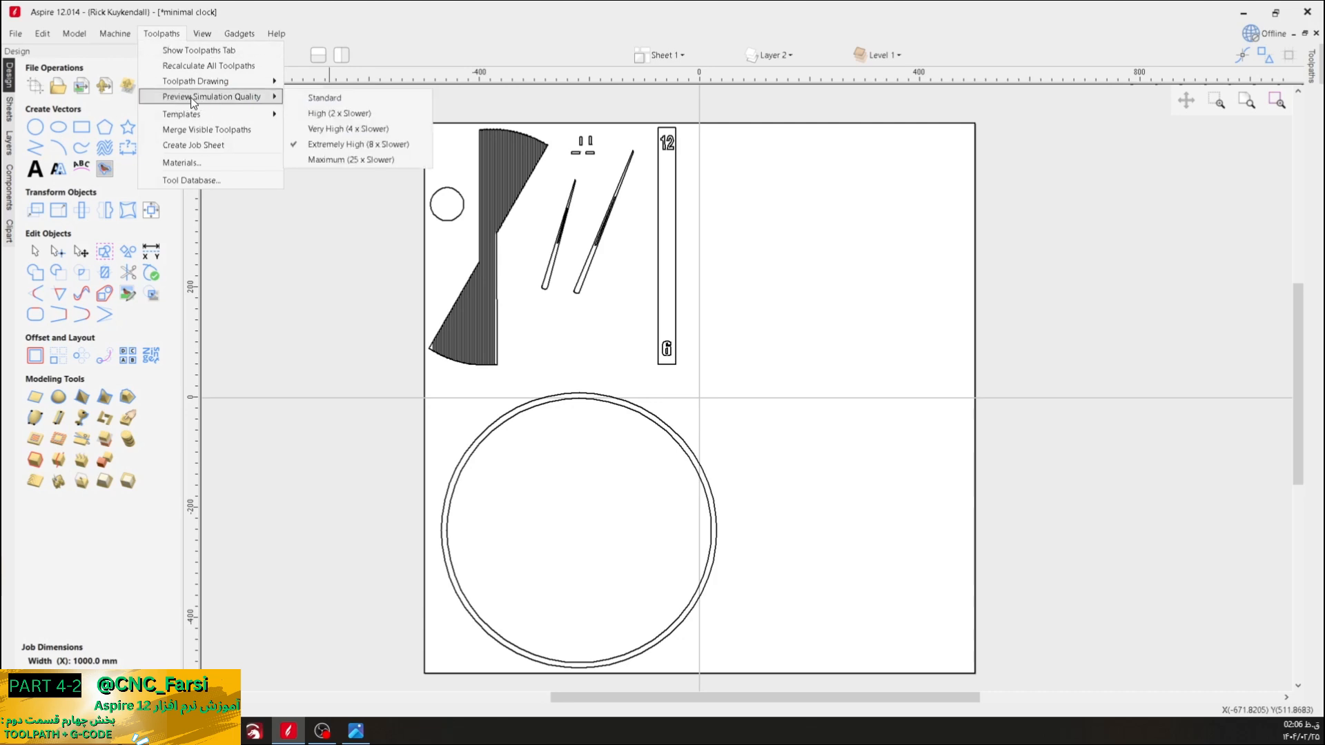
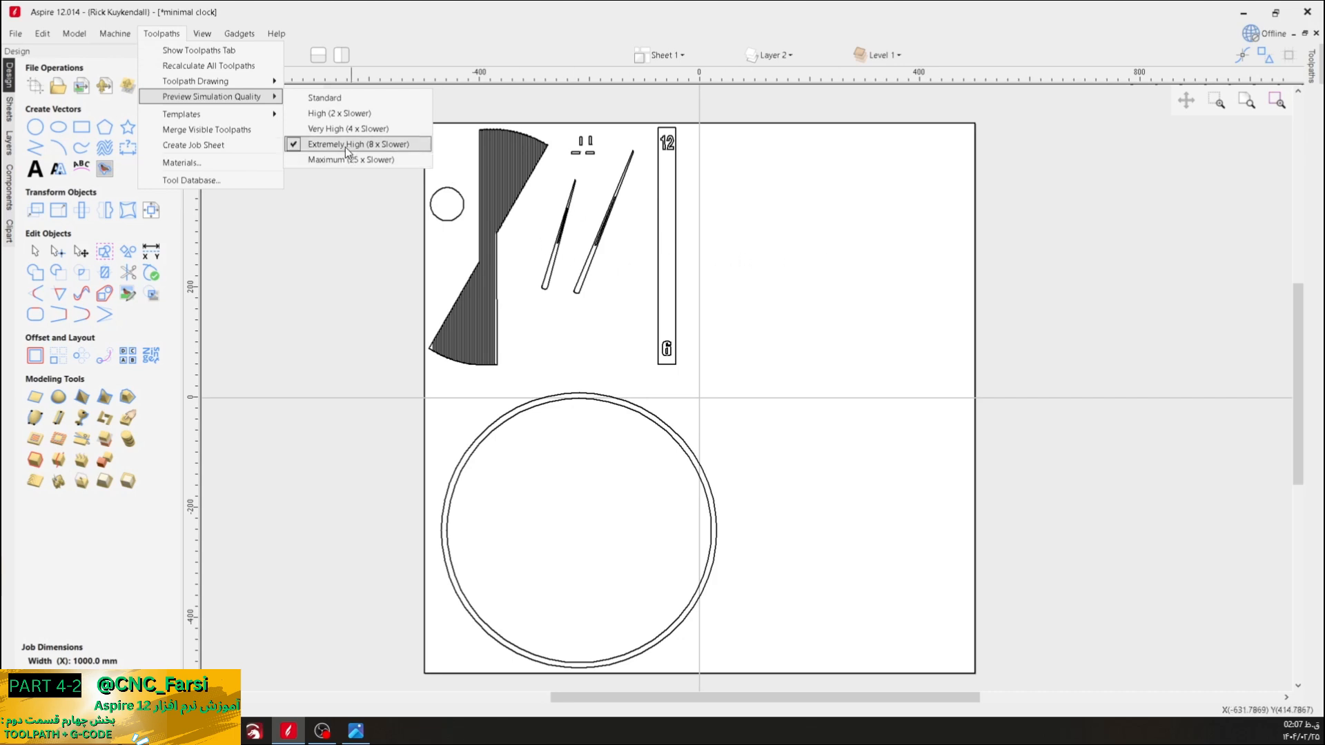
{"action": "left_click", "coordinate": [820, 272]}
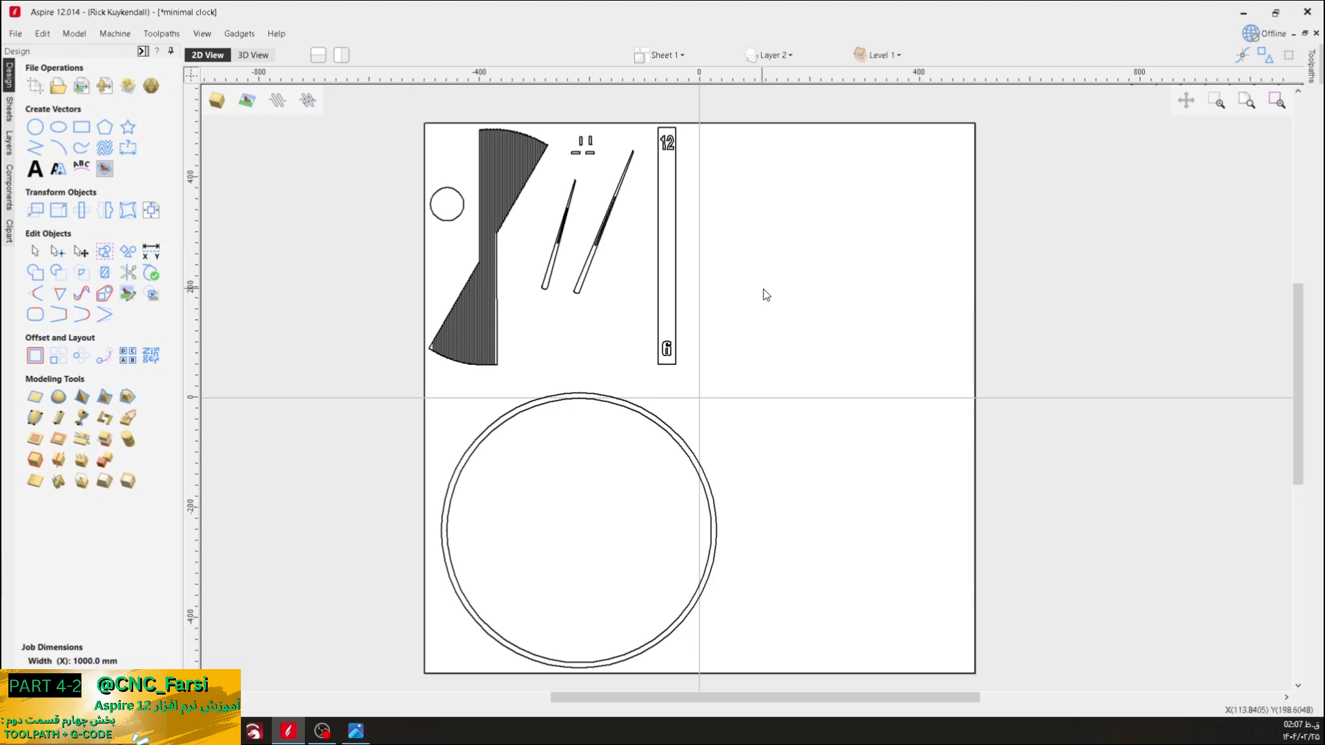
- Compare the bridge gaps at the base of the numeral 6 in the 2D drawing and the simulated 3D cut
{"action": "scroll", "coordinate": [763, 288], "scroll_direction": "down", "scroll_amount": 2}
{"action": "scroll", "coordinate": [744, 313], "scroll_direction": "up", "scroll_amount": 10}
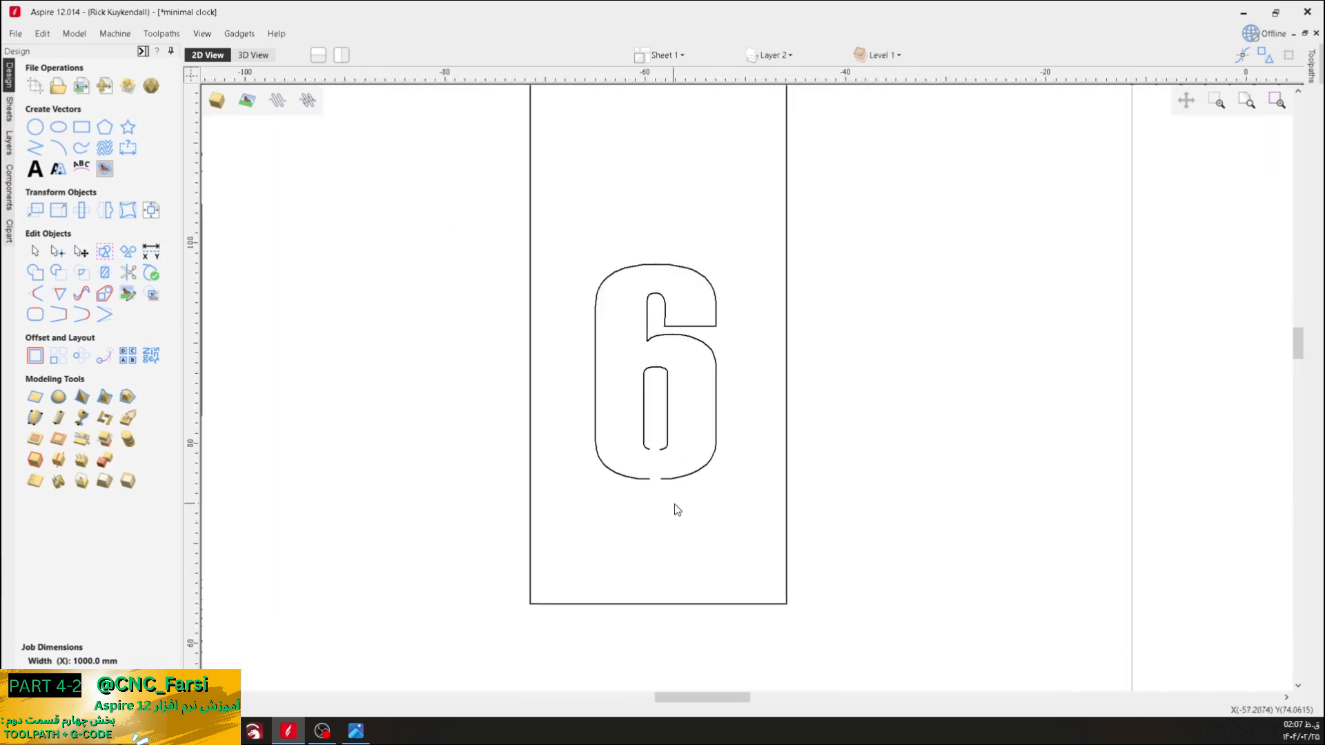
{"action": "scroll", "coordinate": [659, 469], "scroll_direction": "down", "scroll_amount": 2}
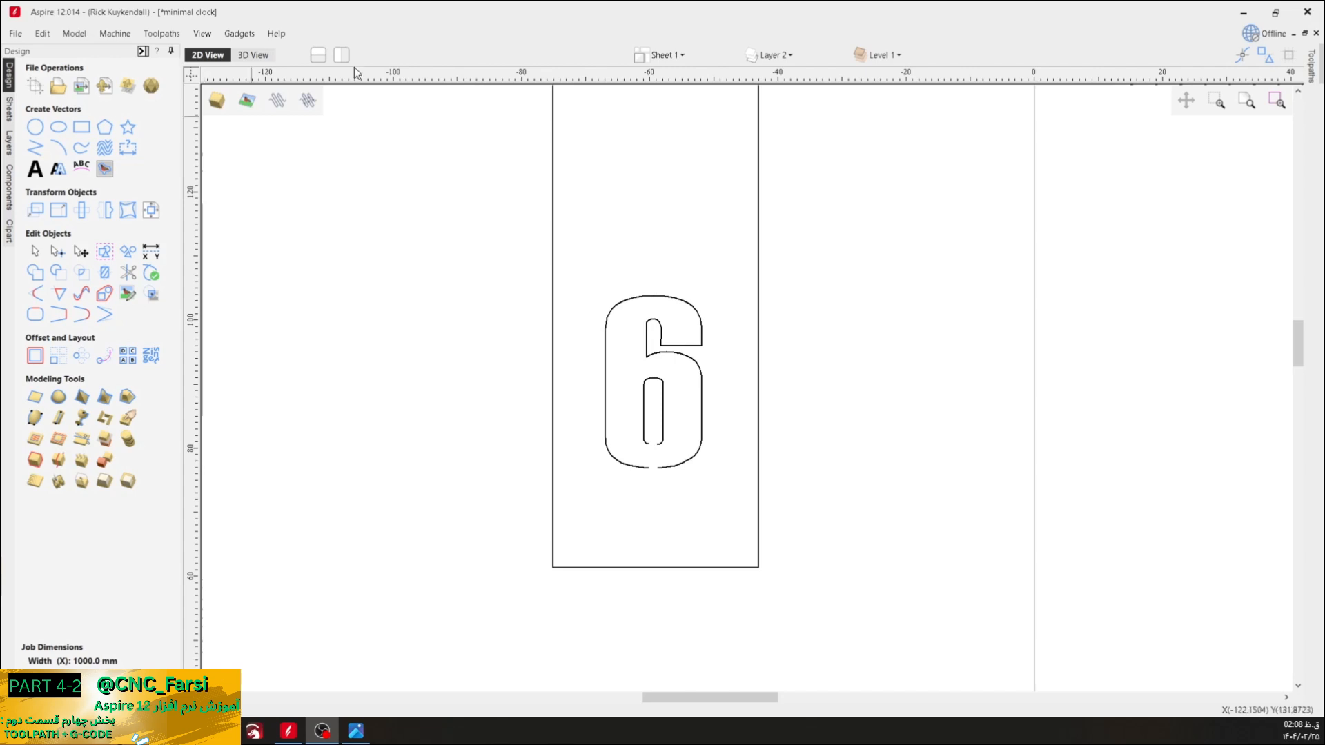
{"action": "left_click", "coordinate": [250, 56]}
{"action": "scroll", "coordinate": [653, 470], "scroll_direction": "up", "scroll_amount": 4}
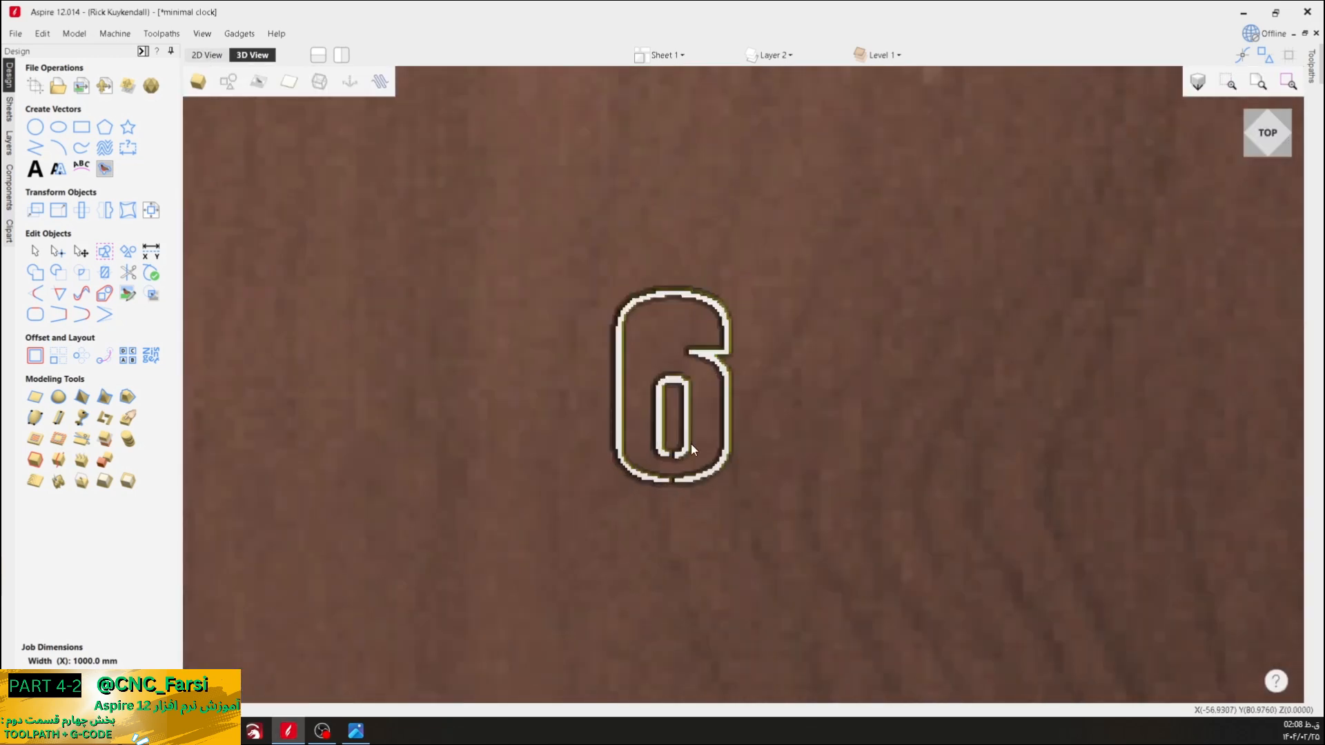
{"action": "scroll", "coordinate": [702, 321], "scroll_direction": "down", "scroll_amount": 4}
{"action": "left_click", "coordinate": [207, 55]}
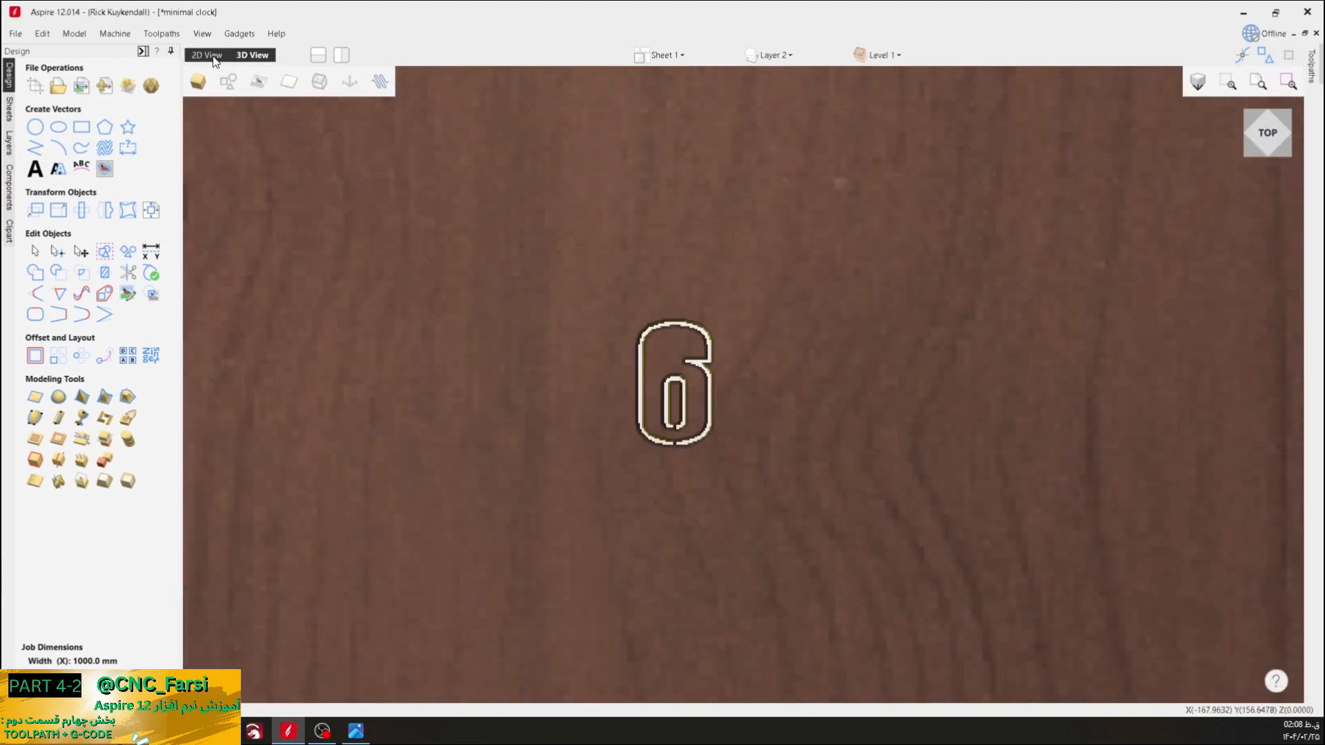
- Switch to the photo viewer and examine the numeral 6 of the reference clock up close beside the drawing, then minimize the photo
{"action": "left_click", "coordinate": [355, 731]}
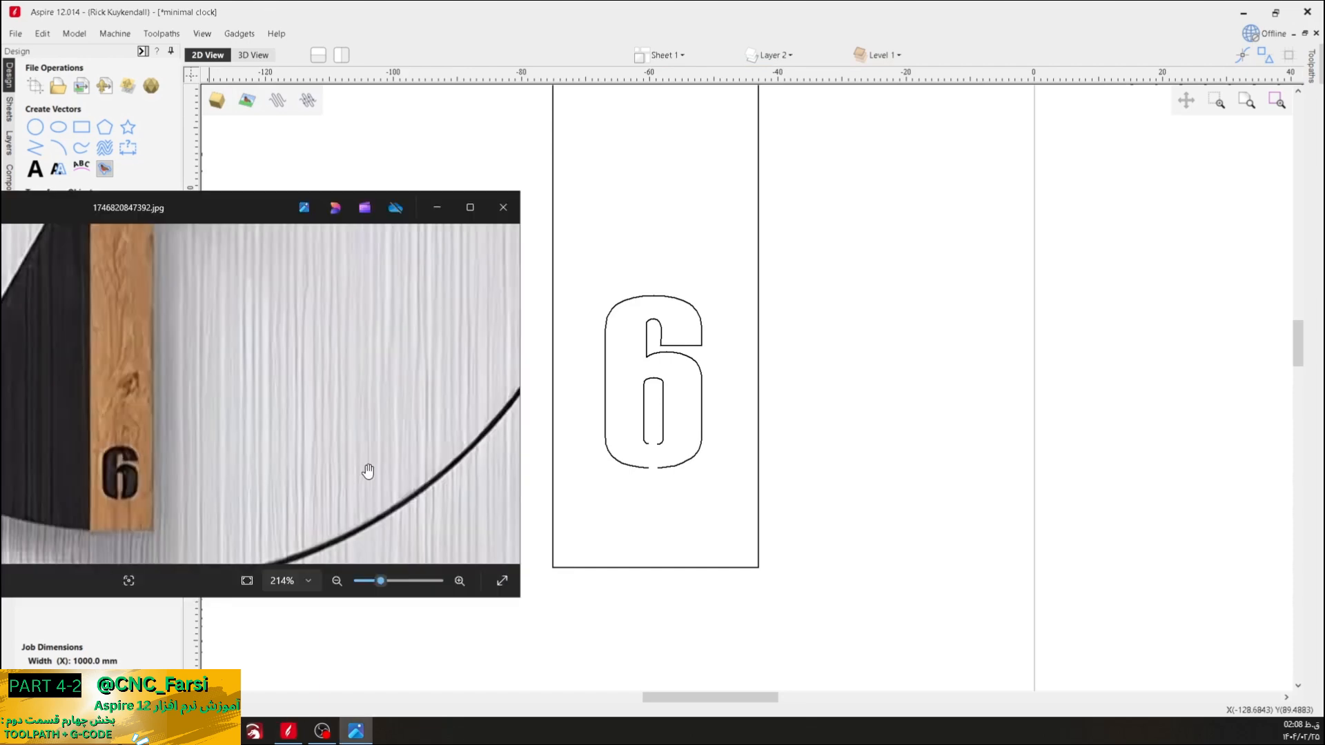
{"action": "left_click_drag", "start_coordinate": [245, 207], "coordinate": [328, 151]}
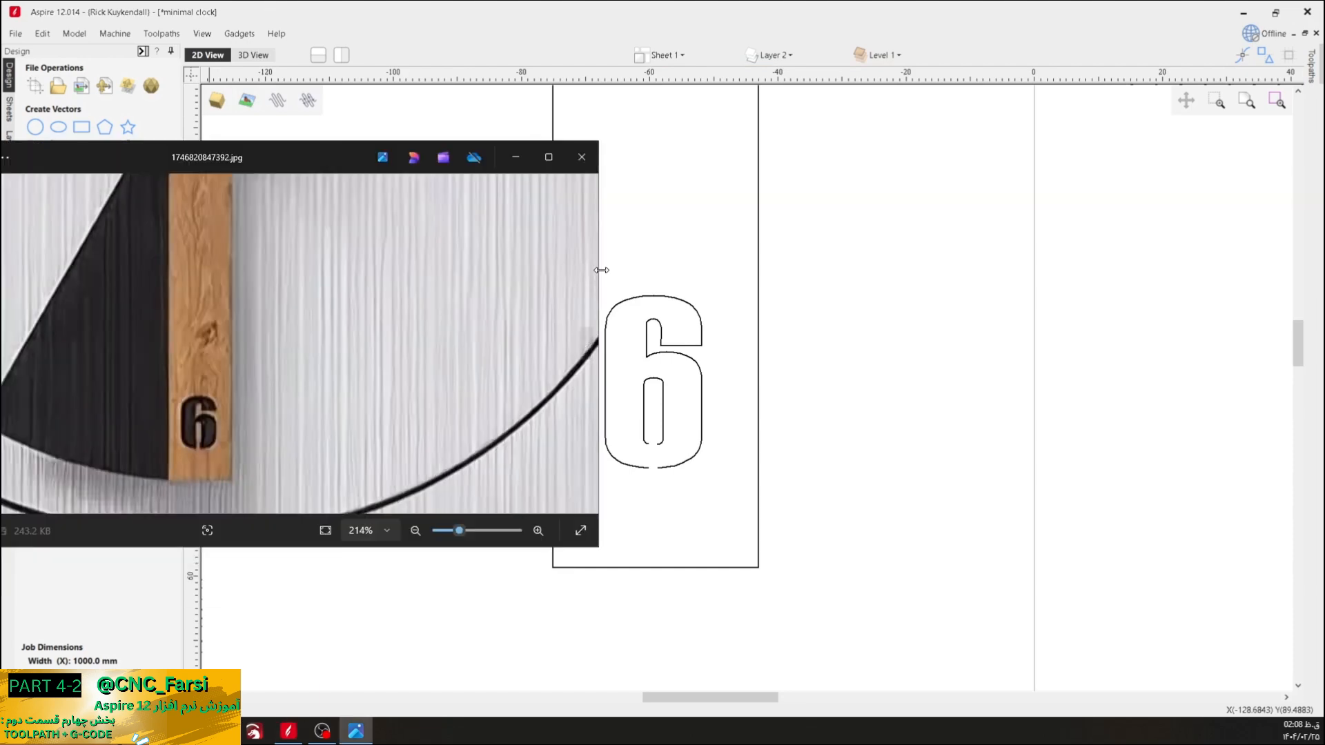
{"action": "left_click_drag", "start_coordinate": [598, 272], "coordinate": [265, 272]}
{"action": "left_click_drag", "start_coordinate": [102, 152], "coordinate": [348, 155]}
{"action": "scroll", "coordinate": [333, 458], "scroll_direction": "up", "scroll_amount": 3}
{"action": "scroll", "coordinate": [334, 458], "scroll_direction": "up", "scroll_amount": 2}
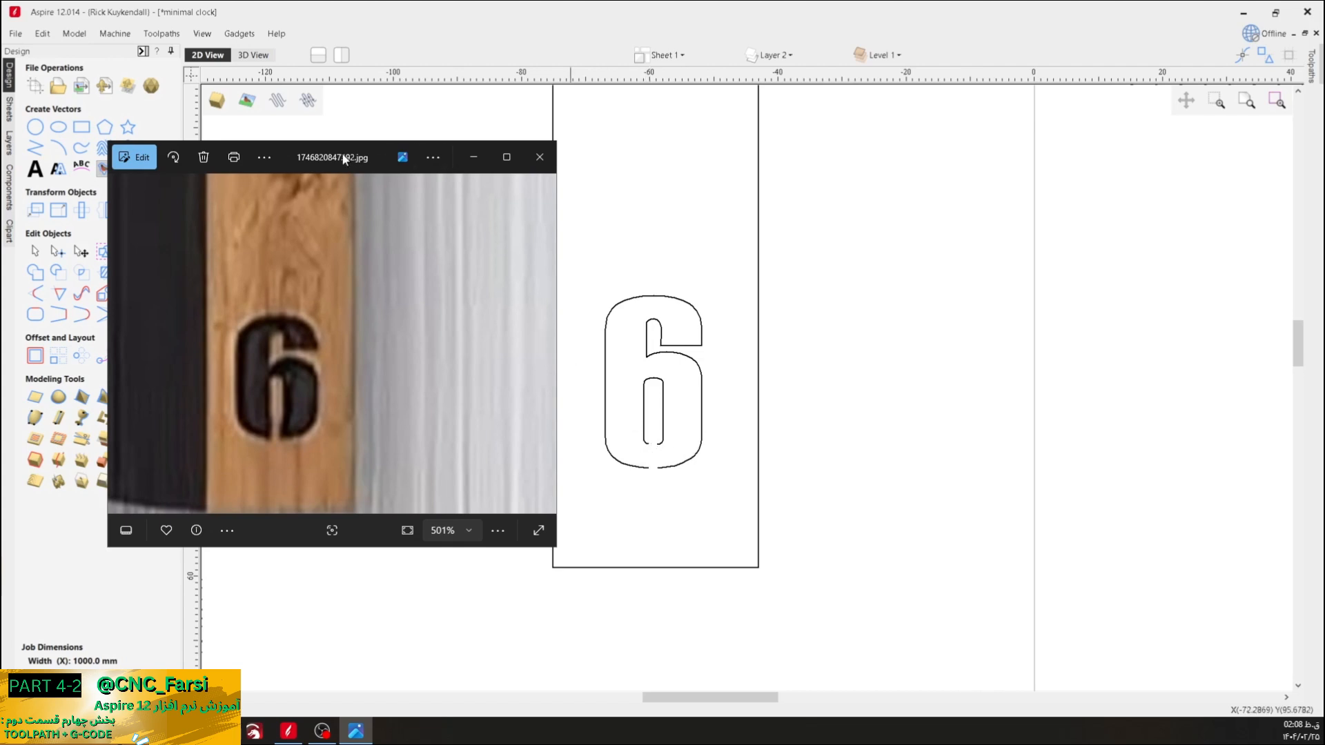
{"action": "left_click_drag", "start_coordinate": [372, 161], "coordinate": [315, 160]}
{"action": "left_click", "coordinate": [423, 155]}
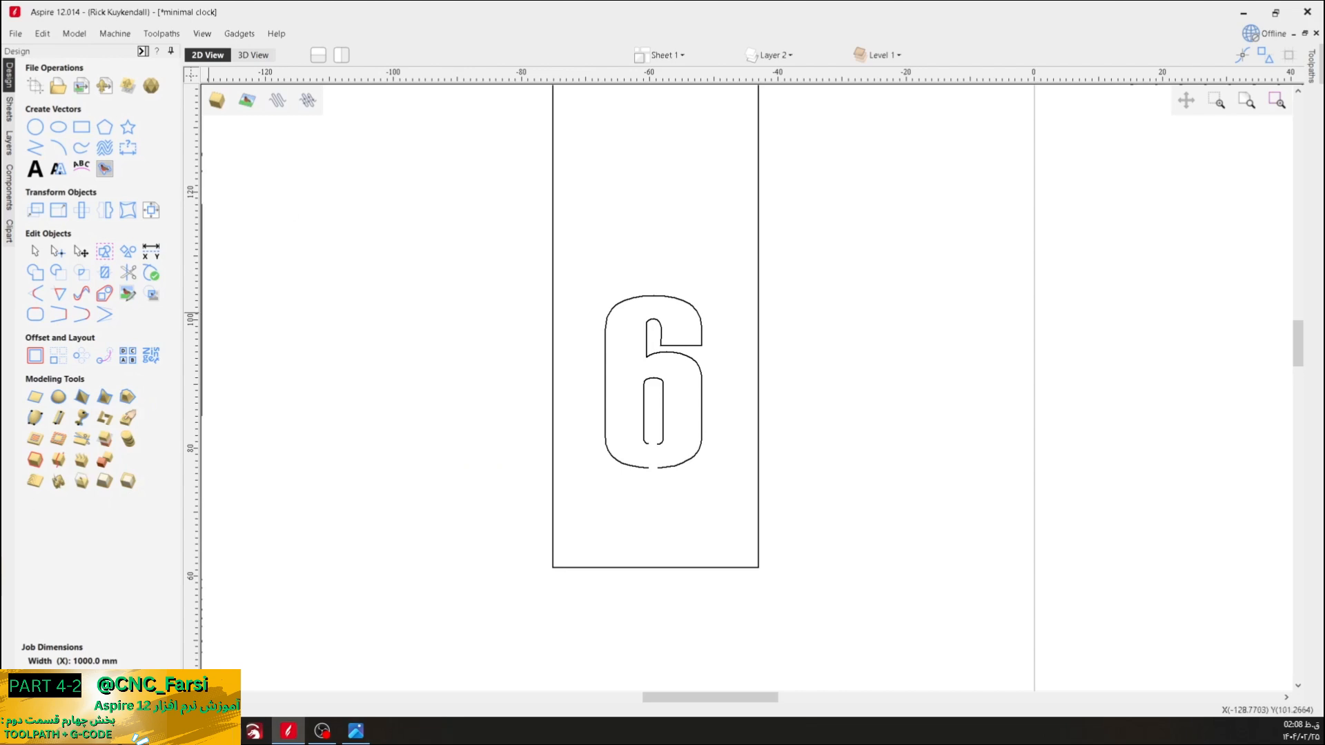
- Draw a vertical line about 4 mm long between the inner and outer contours of the 6, just left of the base gap
{"action": "scroll", "coordinate": [639, 436], "scroll_direction": "up", "scroll_amount": 5}
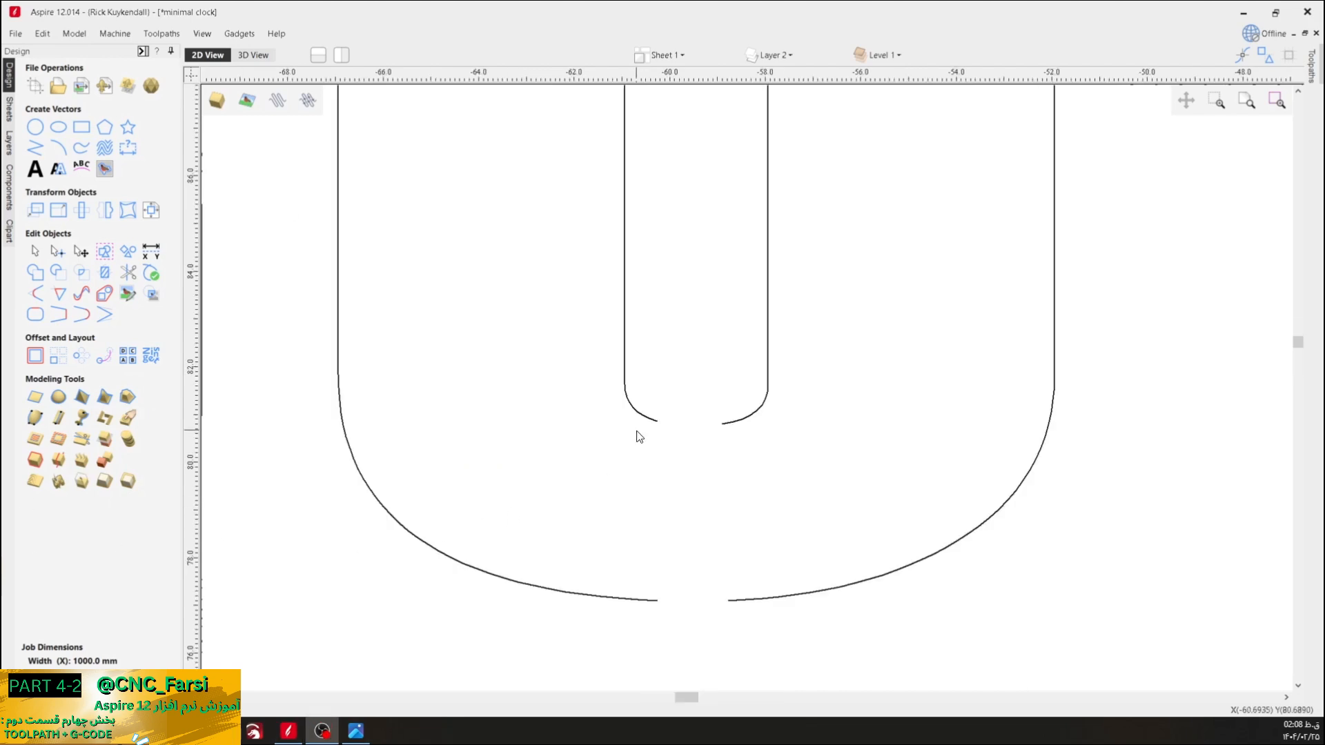
{"action": "left_click", "coordinate": [35, 148]}
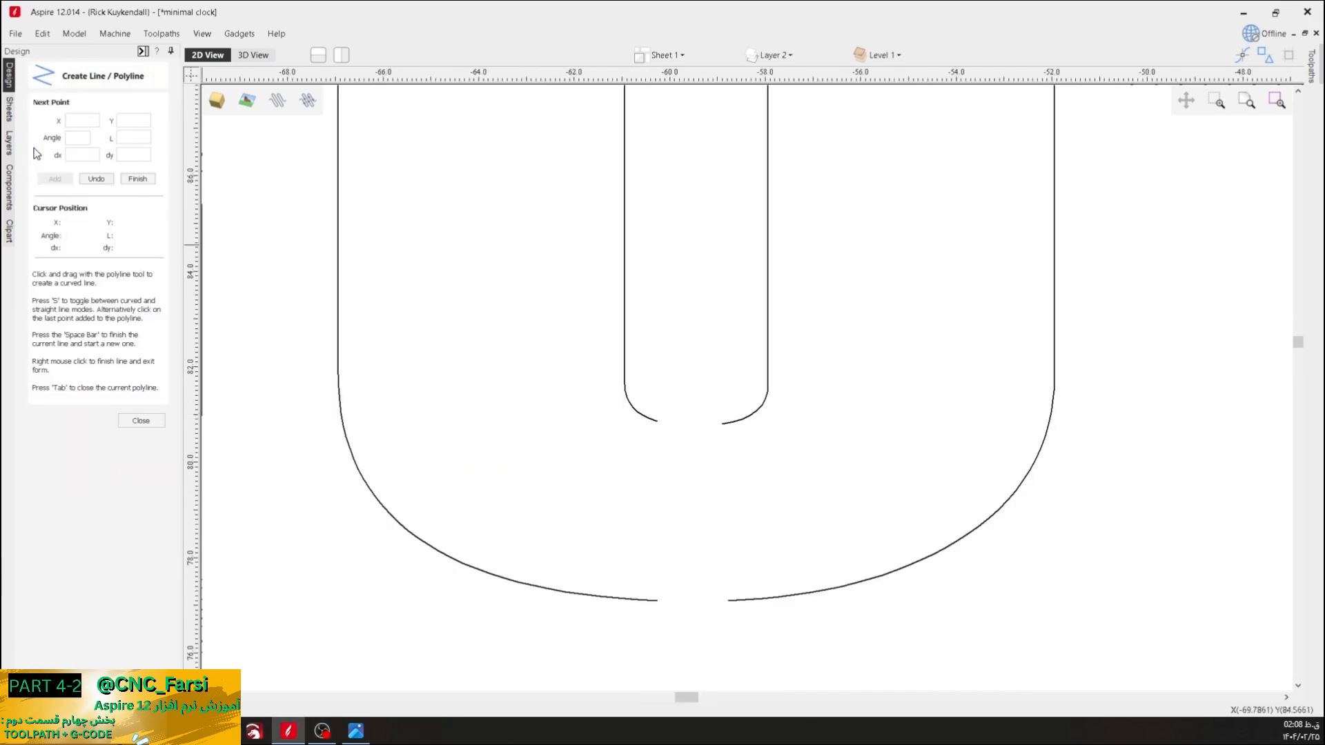
{"action": "left_click", "coordinate": [634, 410]}
{"action": "left_click", "coordinate": [634, 599]}
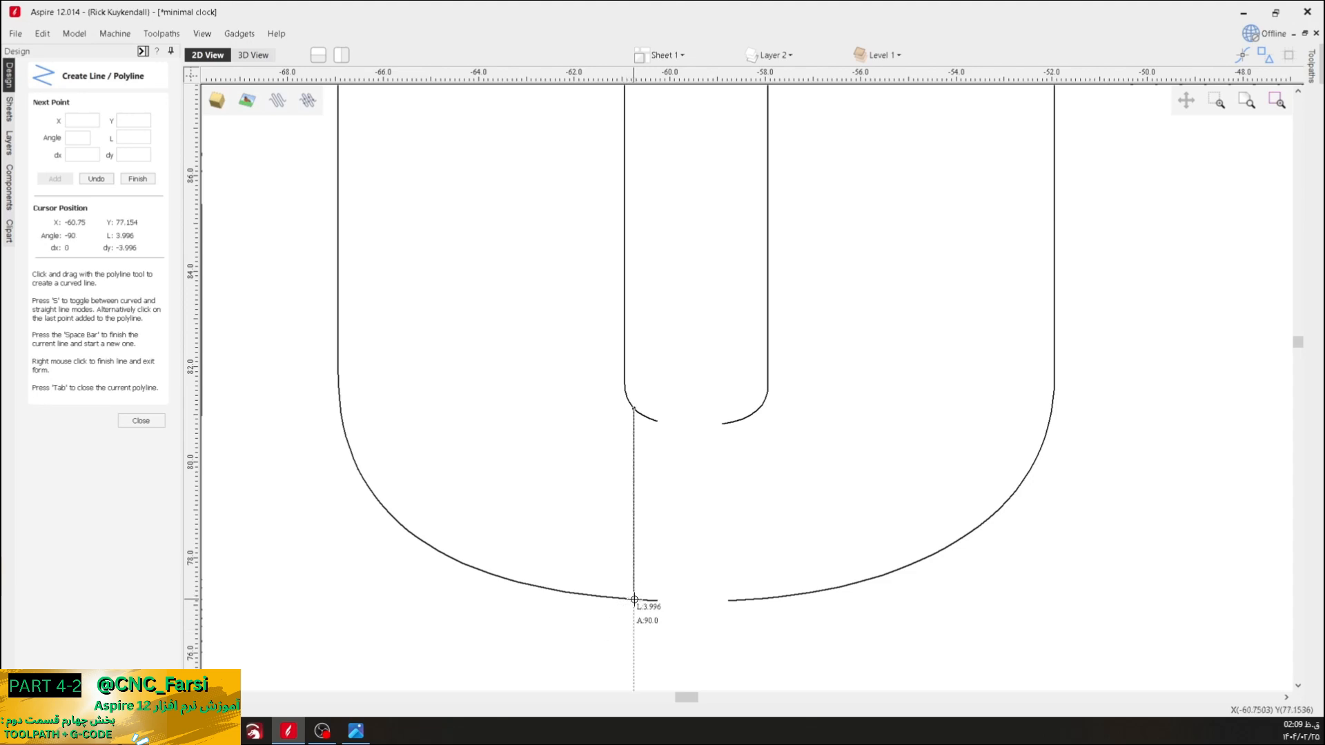
{"action": "right_click", "coordinate": [689, 612]}
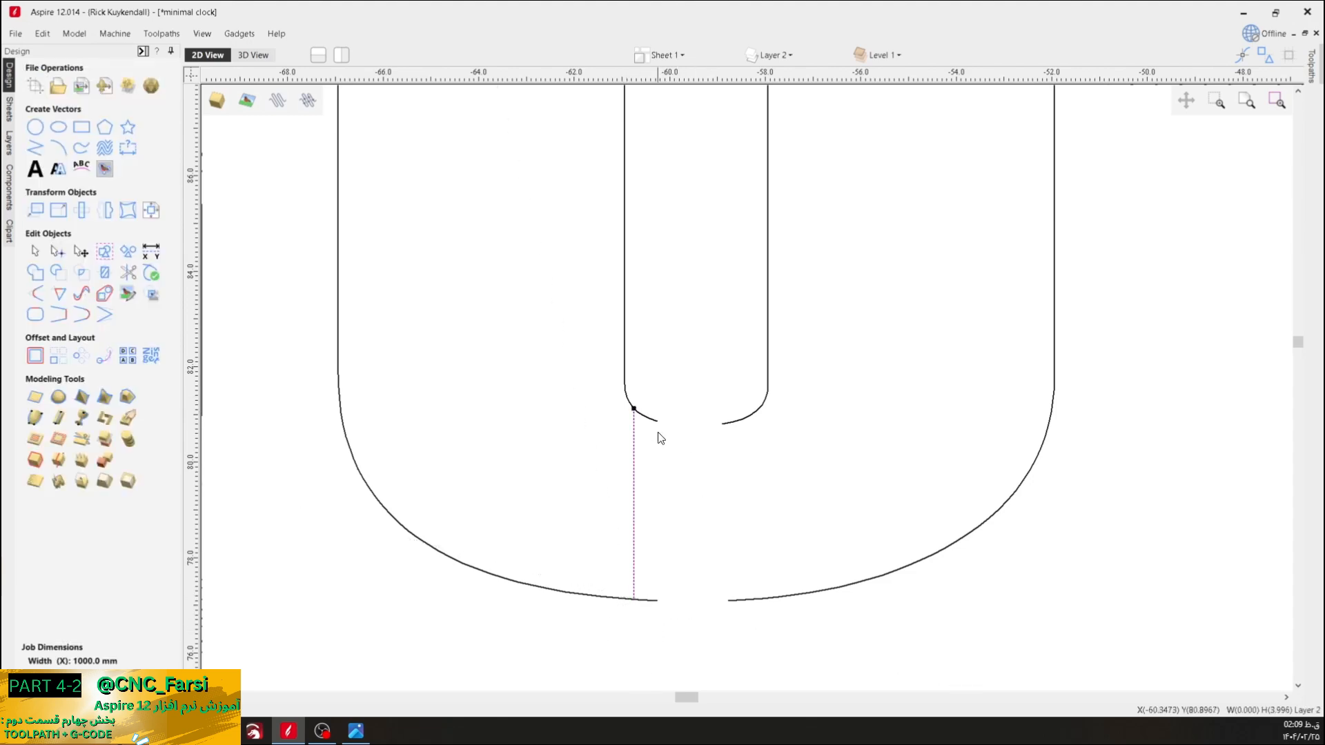
- Draw a second vertical line about 3.9 mm long between the inner and outer contours, just right of the base gap
{"action": "left_click", "coordinate": [35, 148]}
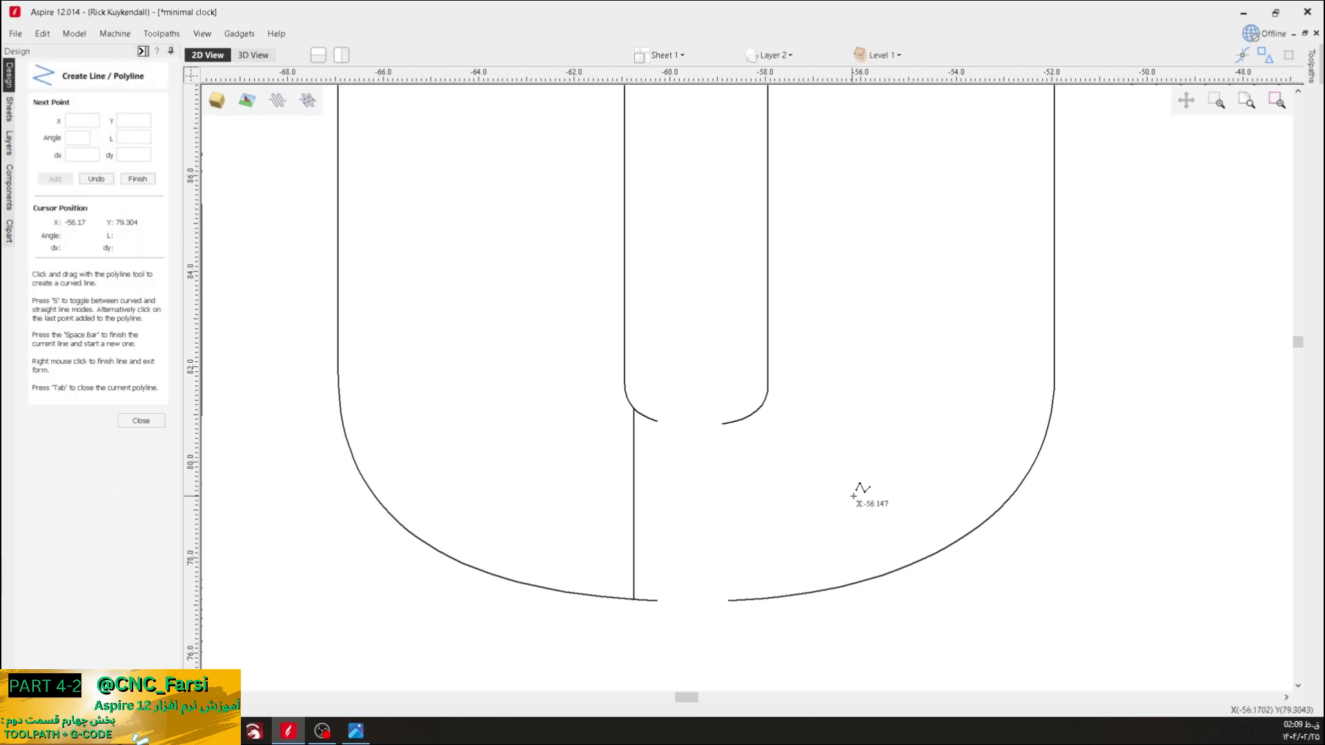
{"action": "left_click", "coordinate": [752, 414]}
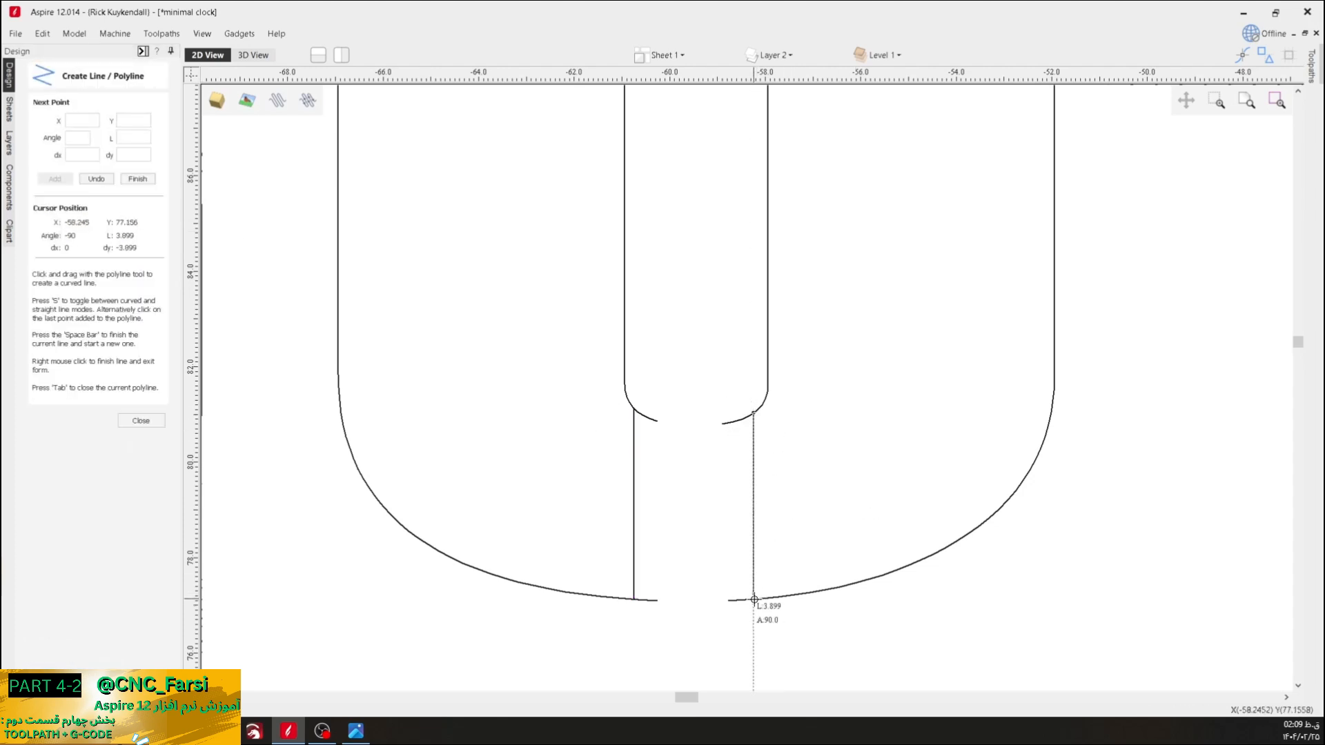
{"action": "left_click", "coordinate": [752, 600]}
{"action": "right_click", "coordinate": [740, 478]}
{"action": "left_click", "coordinate": [711, 376]}
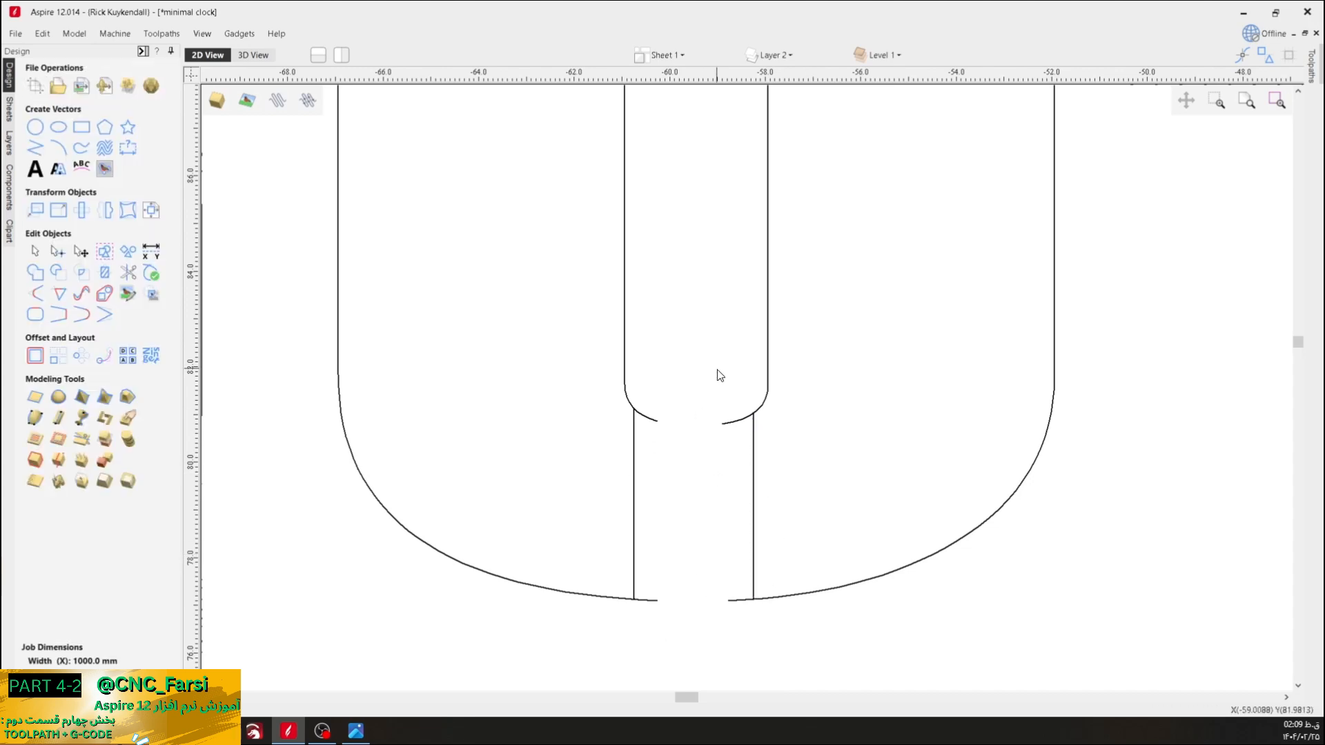
- Trim the four contour ends that protrude past the two vertical lines into the gap at the base of the 6
{"action": "left_click", "coordinate": [125, 276]}
{"action": "left_click", "coordinate": [648, 416]}
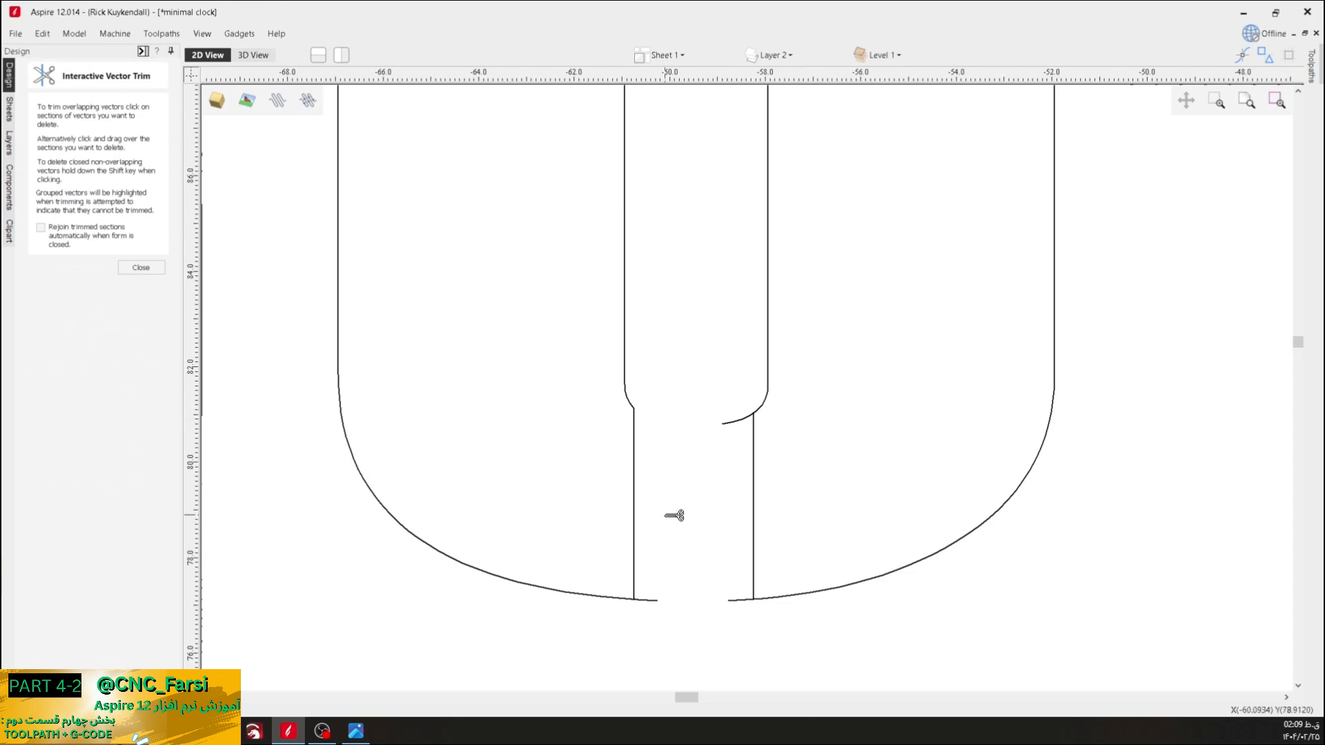
{"action": "left_click", "coordinate": [653, 599]}
{"action": "left_click", "coordinate": [741, 417]}
{"action": "left_click", "coordinate": [742, 600]}
{"action": "scroll", "coordinate": [714, 514], "scroll_direction": "down", "scroll_amount": 5}
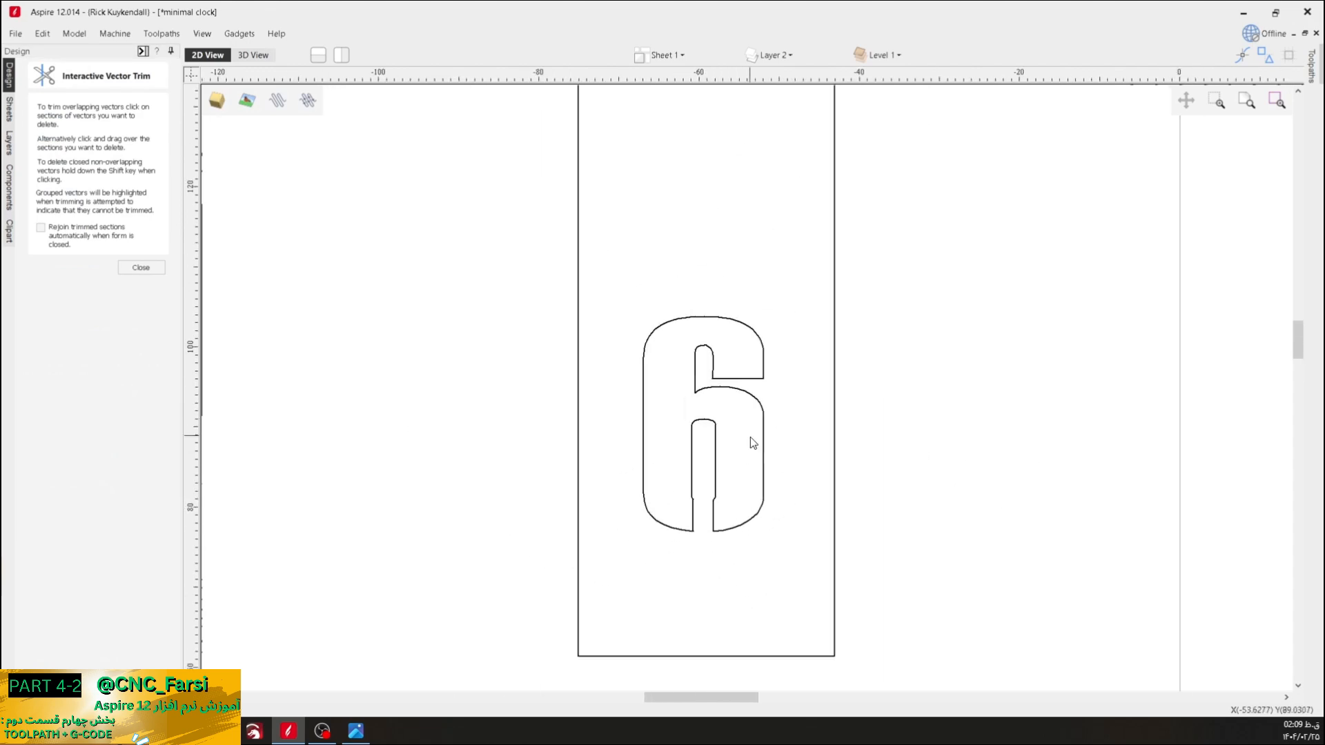
{"action": "key", "text": "Escape"}
- Open the 6 INSID profile toolpath for editing
{"action": "scroll", "coordinate": [661, 316], "scroll_direction": "down", "scroll_amount": 2}
{"action": "scroll", "coordinate": [752, 385], "scroll_direction": "up", "scroll_amount": 1}
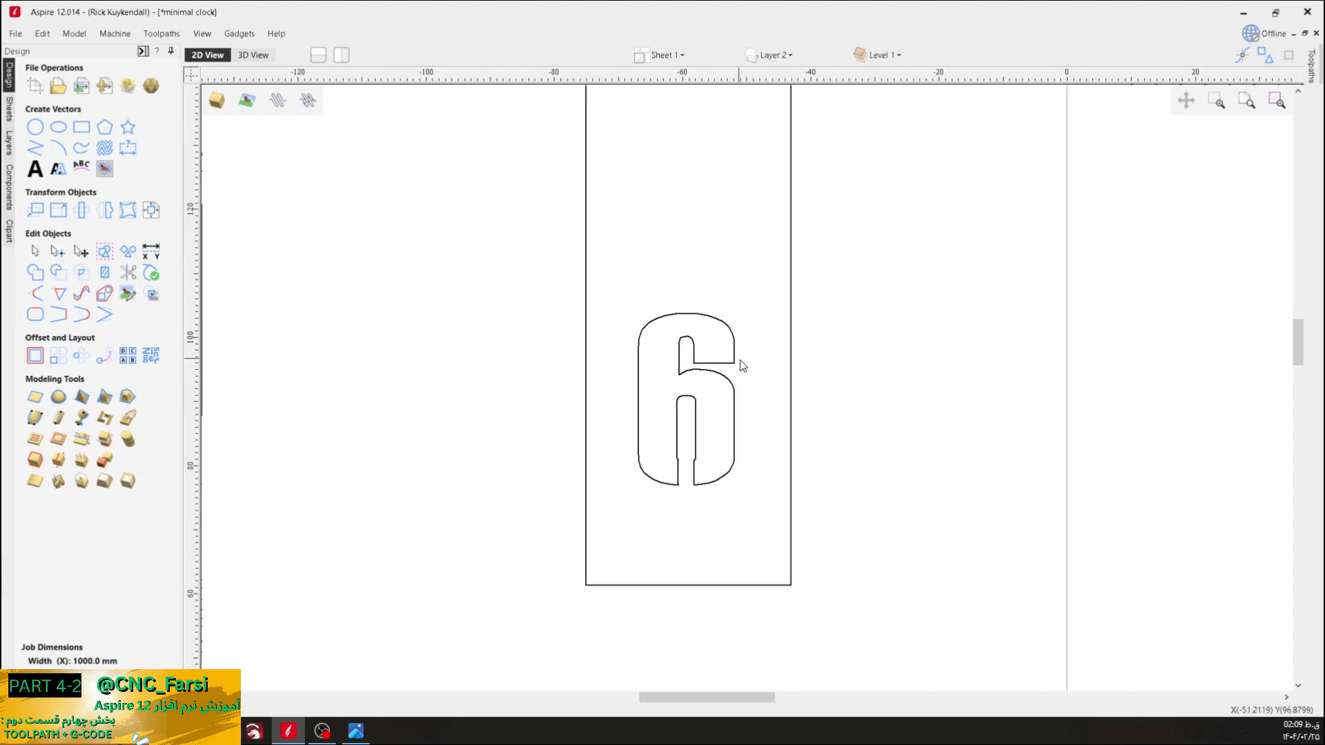
{"action": "middle_click_drag", "start_coordinate": [707, 368], "coordinate": [656, 357]}
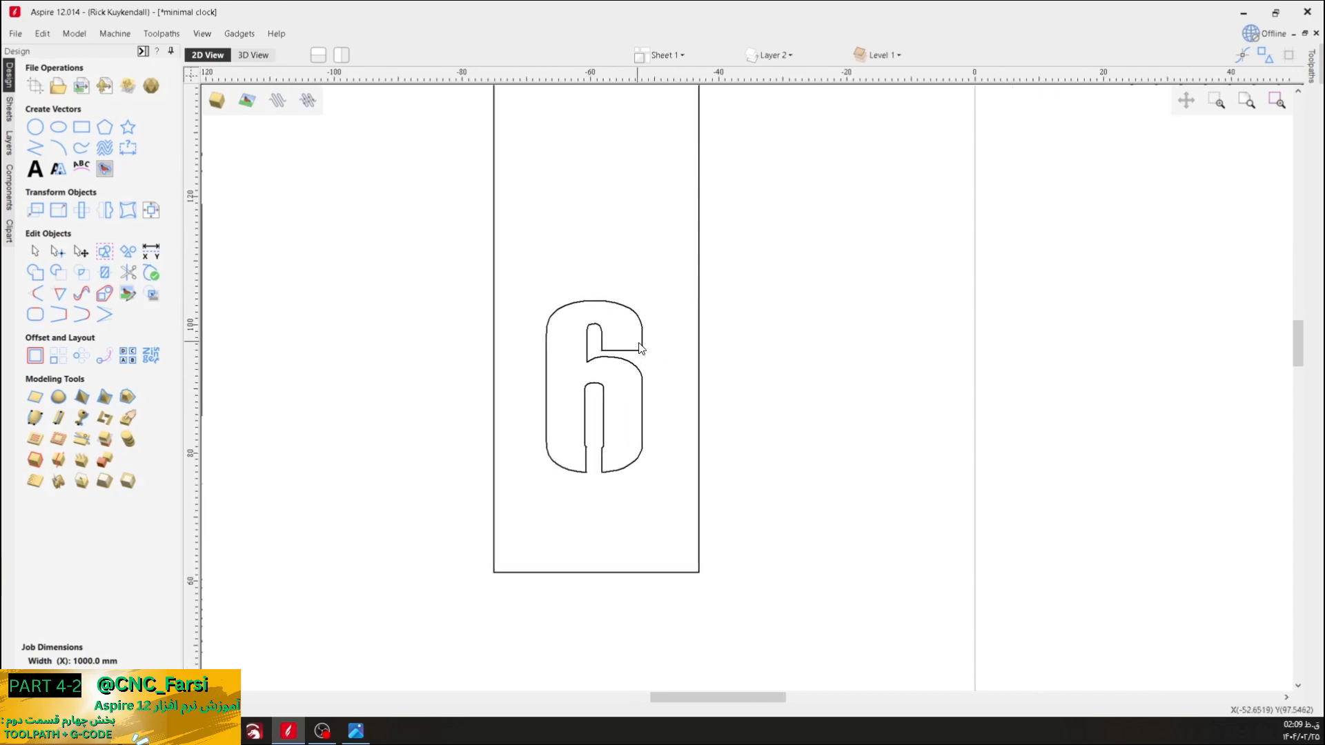
{"action": "mouse_move", "coordinate": [1311, 69]}
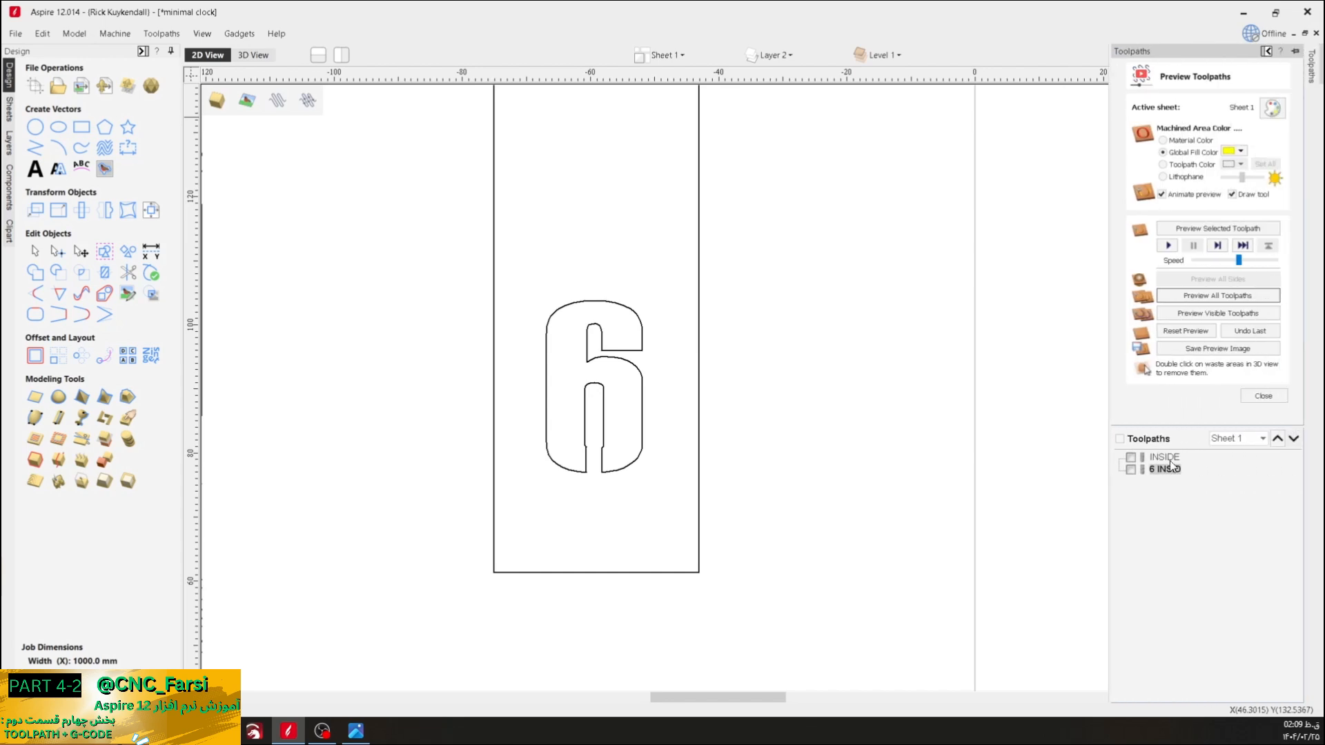
{"action": "double_click", "coordinate": [1165, 470]}
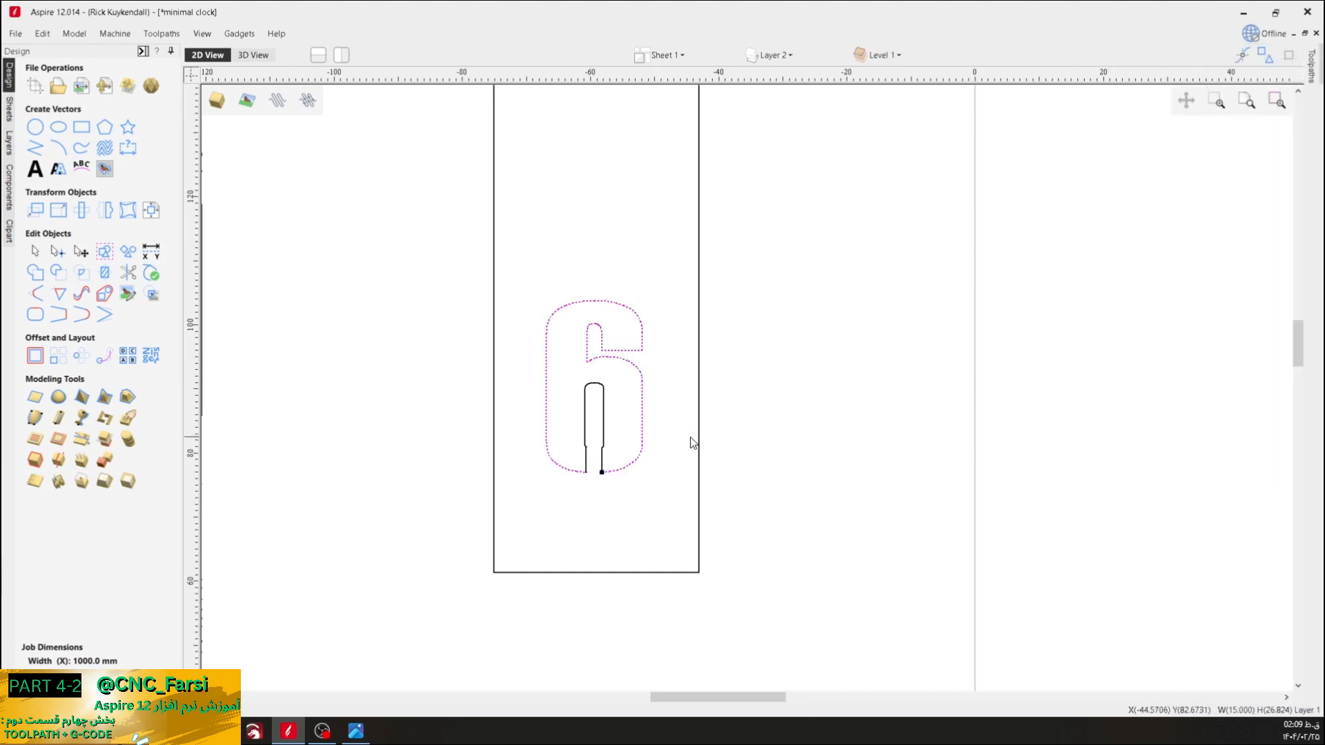
- Select all open vectors of the numeral 6 and join them with a 0.1 mm tolerance
{"action": "left_click", "coordinate": [585, 508]}
{"action": "left_click_drag", "start_coordinate": [518, 519], "coordinate": [643, 274]}
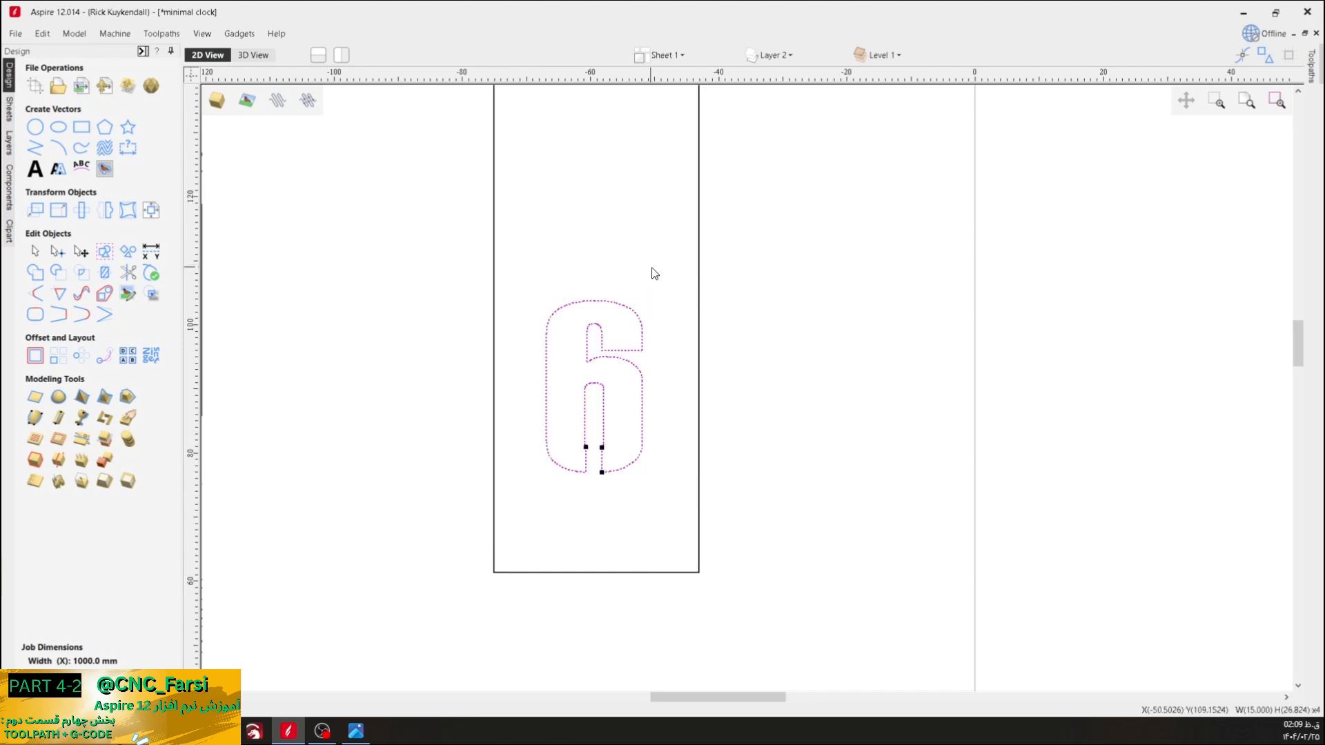
{"action": "left_click", "coordinate": [38, 317]}
{"action": "left_click", "coordinate": [55, 247]}
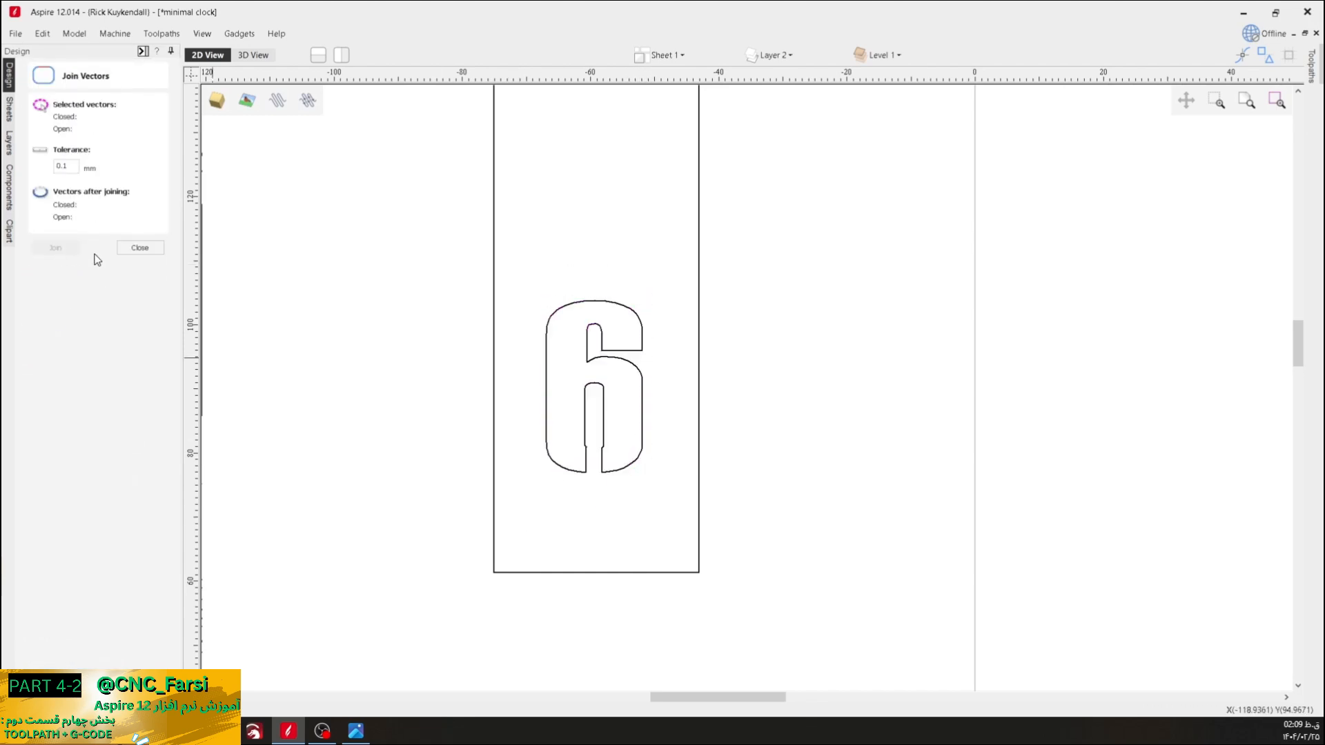
{"action": "left_click", "coordinate": [140, 247]}
- Select the joined numeral 6 contour and recalculate the 6 INSID inside profile toolpath for it
{"action": "mouse_move", "coordinate": [1302, 96]}
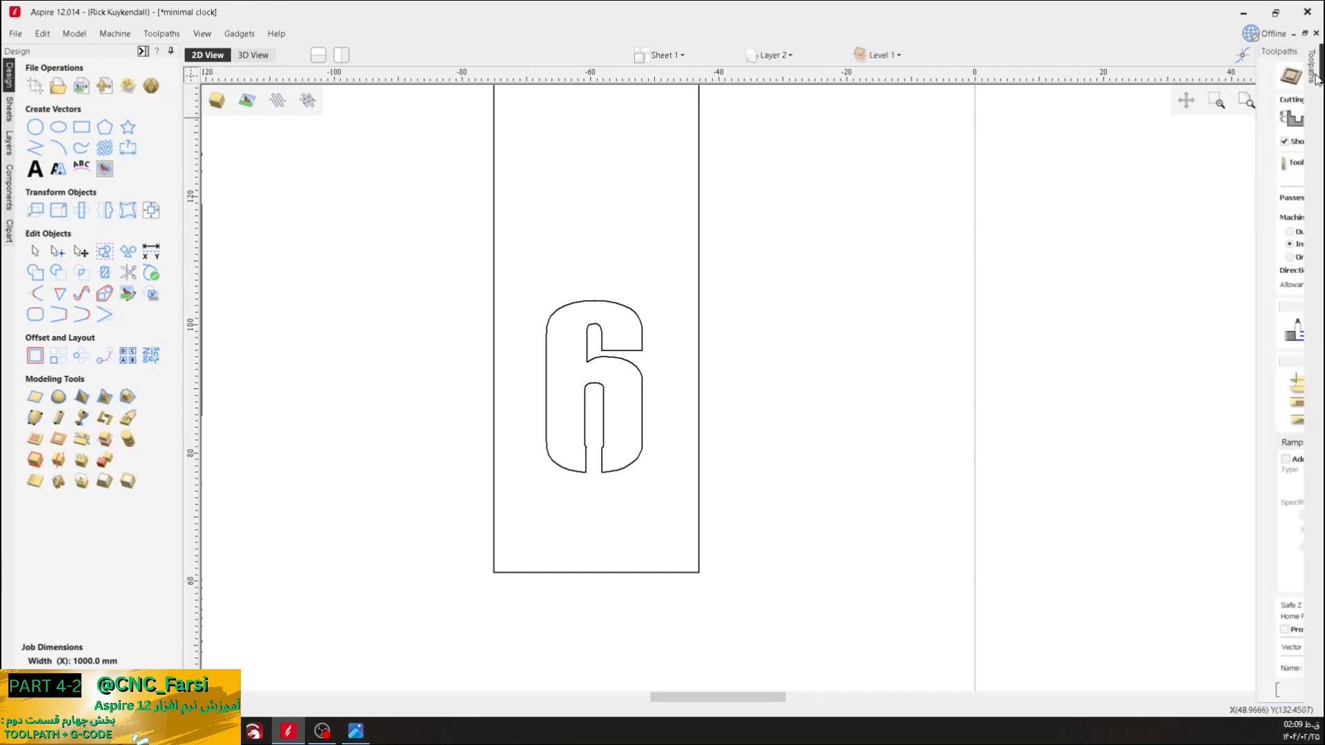
{"action": "left_click_drag", "start_coordinate": [670, 262], "coordinate": [545, 509]}
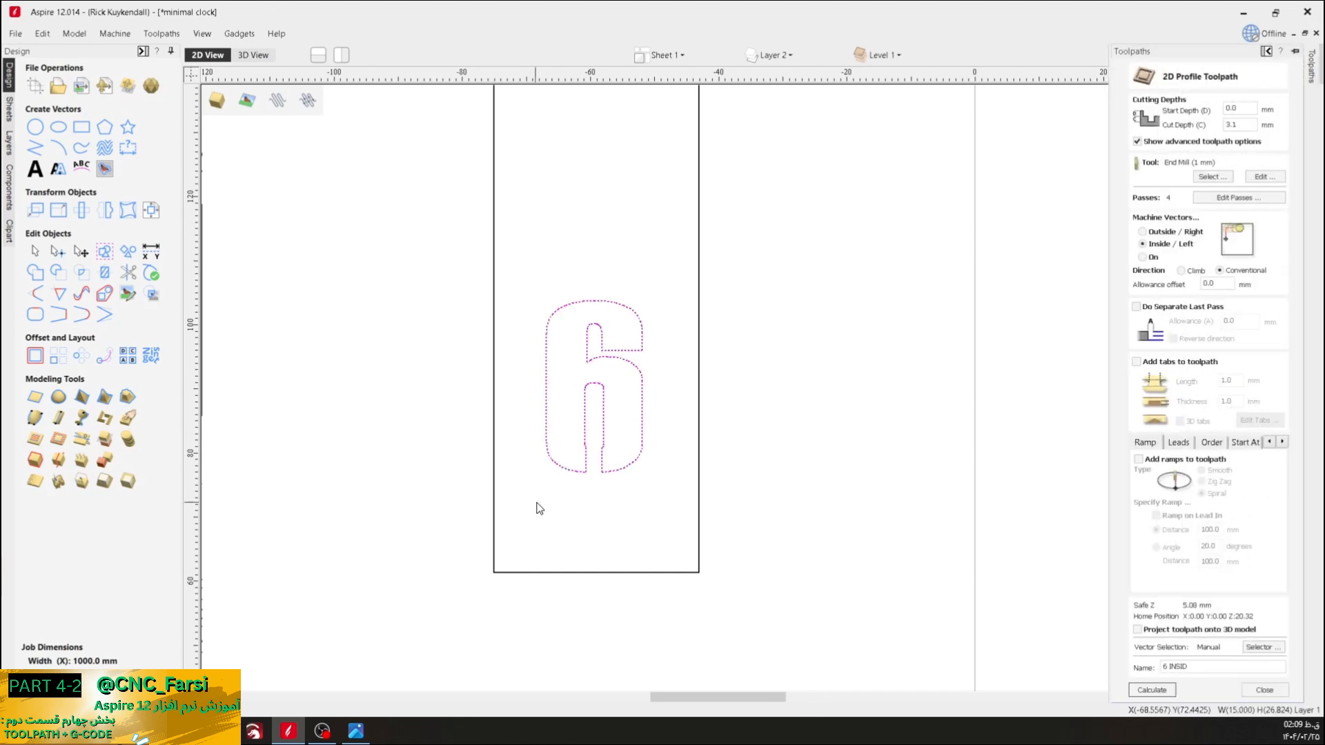
{"action": "mouse_move", "coordinate": [1312, 96]}
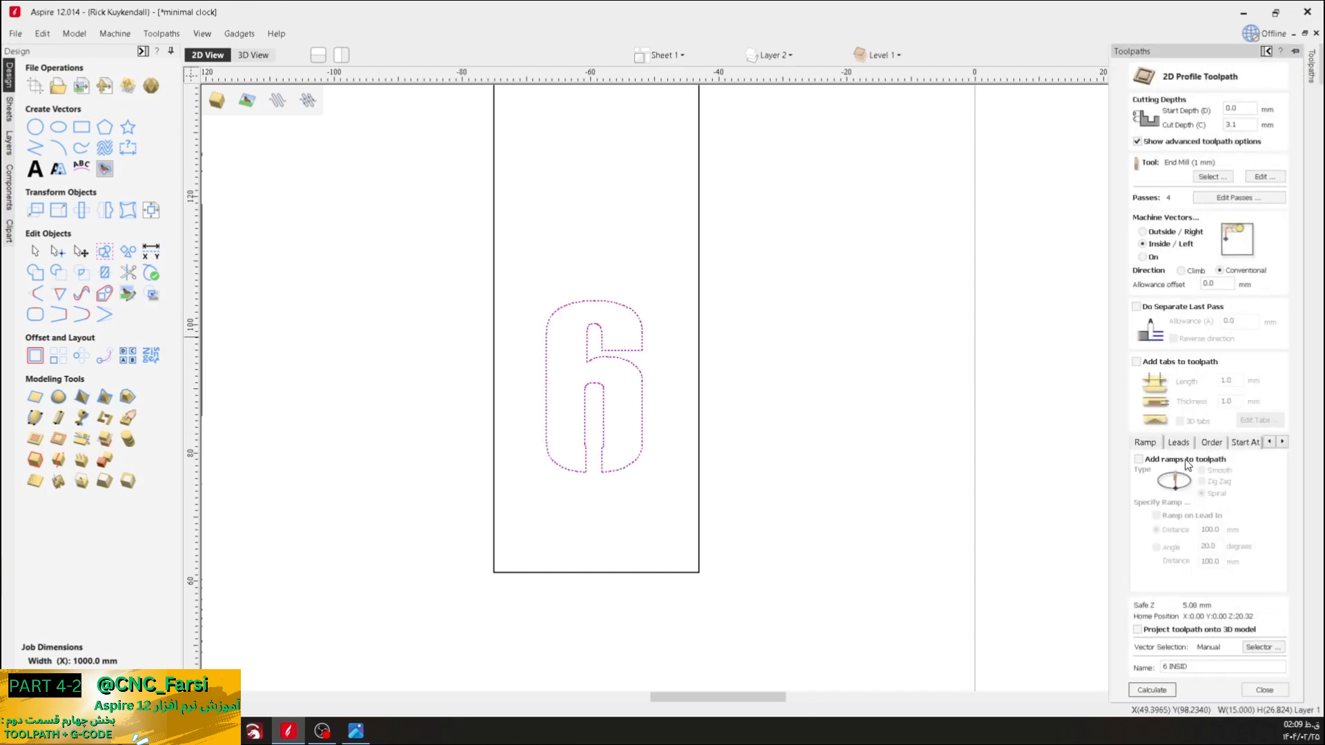
{"action": "left_click", "coordinate": [1172, 695]}
{"action": "left_click", "coordinate": [650, 432]}
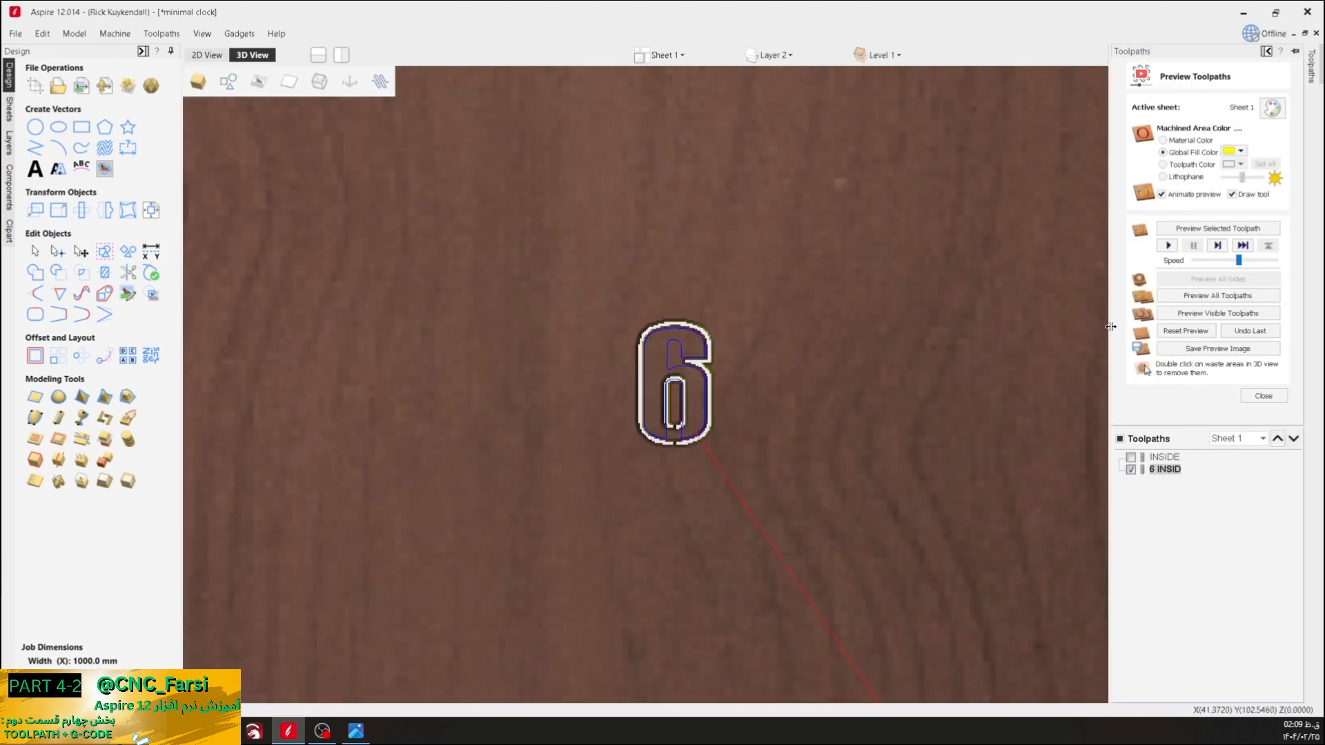
- Reset the preview, simulate only the 6 INSID toolpath and inspect the cut numeral up close
{"action": "left_click", "coordinate": [1177, 330]}
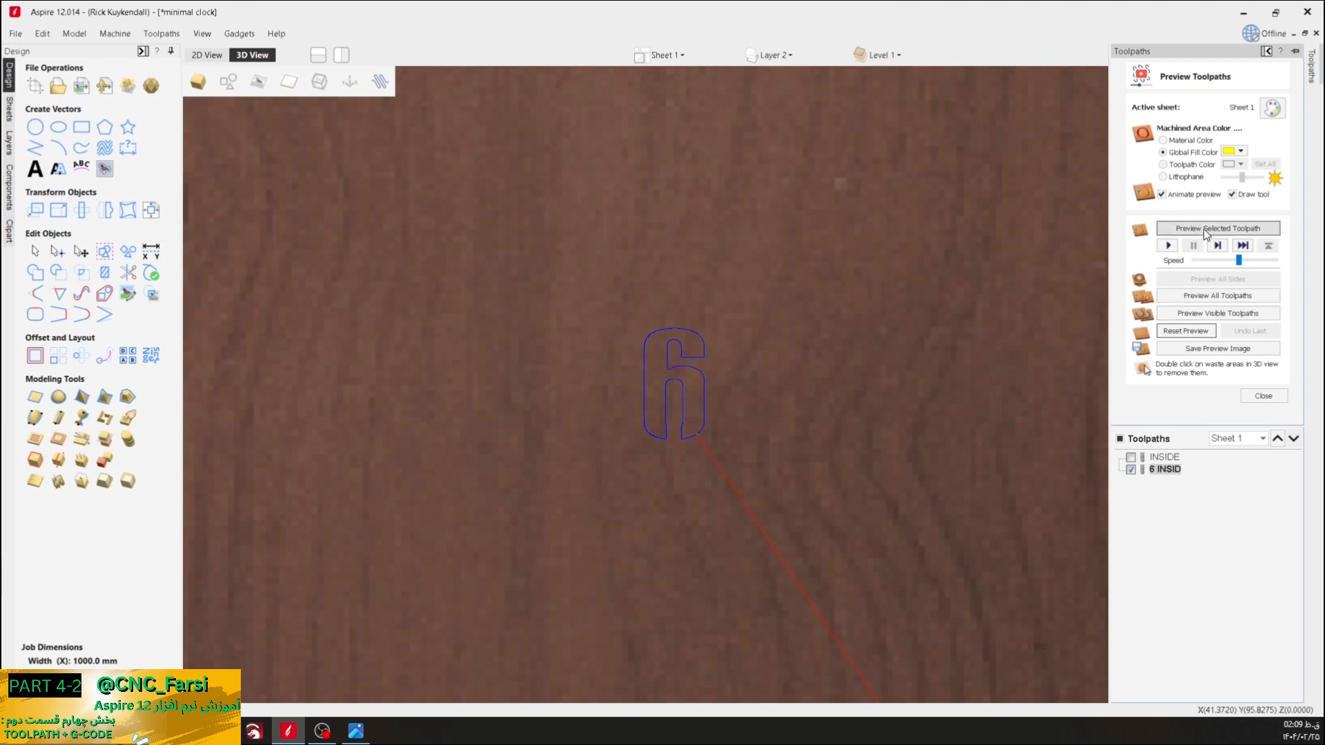
{"action": "left_click", "coordinate": [1222, 230]}
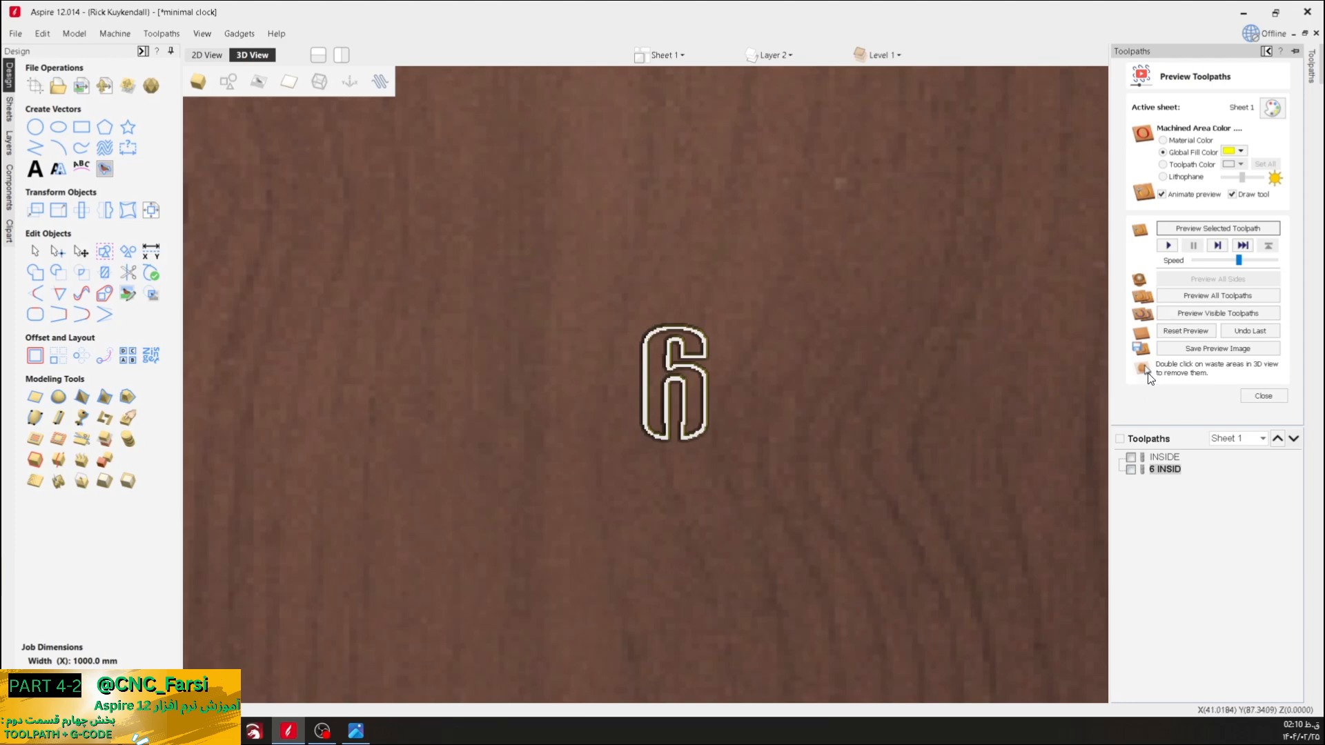
{"action": "scroll", "coordinate": [703, 446], "scroll_direction": "down", "scroll_amount": 5}
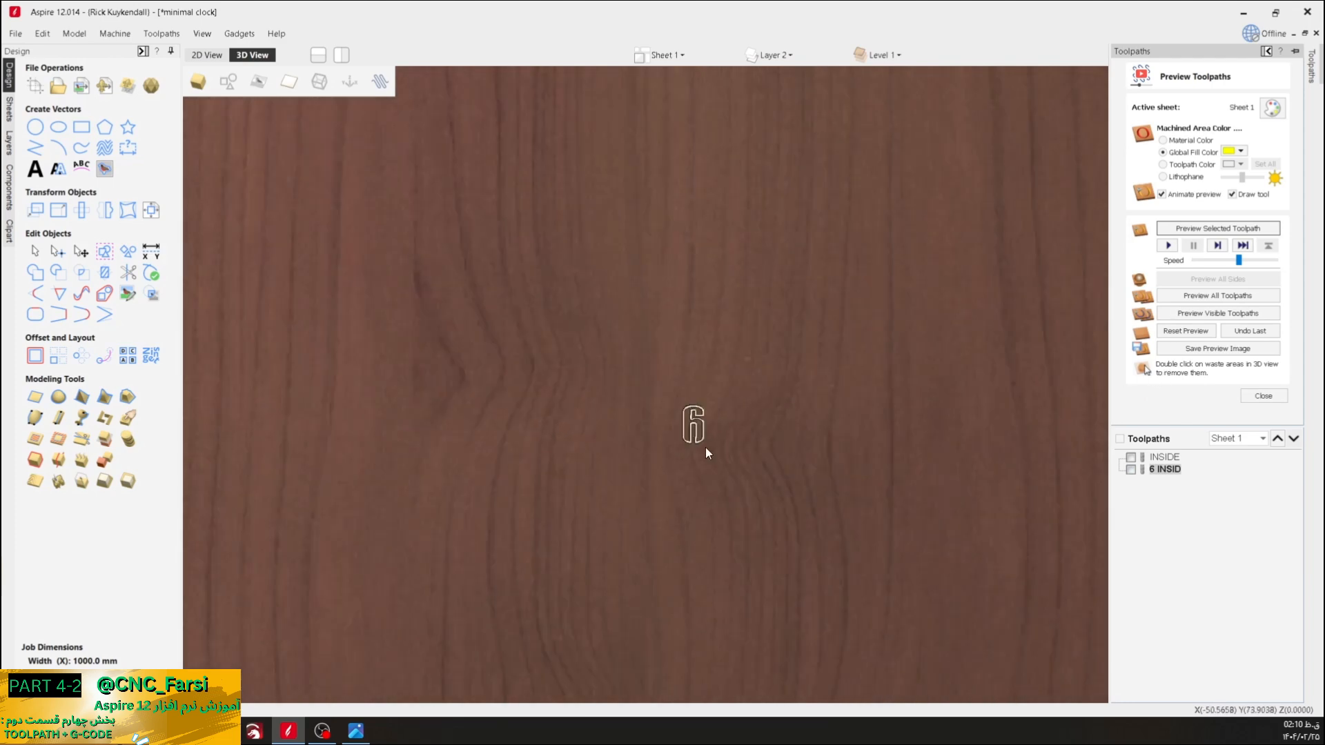
{"action": "scroll", "coordinate": [701, 445], "scroll_direction": "up", "scroll_amount": 5}
{"action": "scroll", "coordinate": [828, 331], "scroll_direction": "up", "scroll_amount": 2}
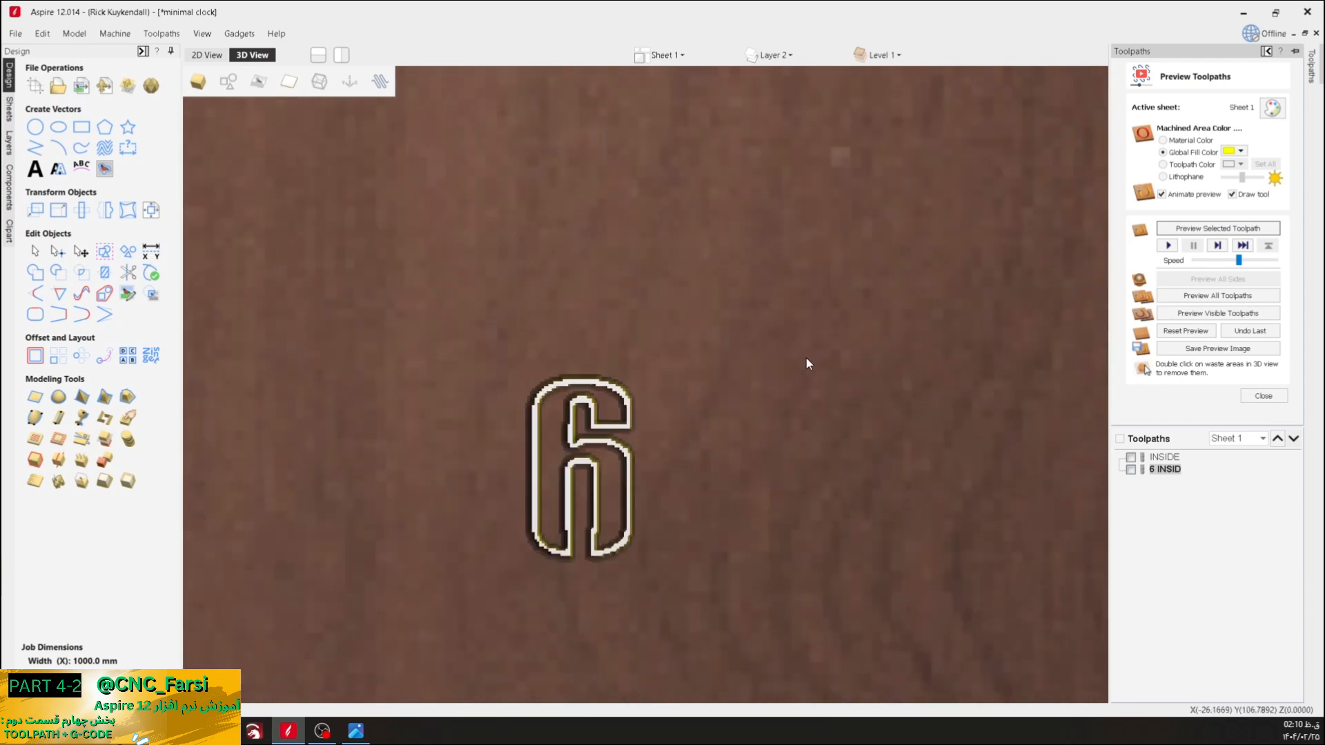
- Remove the waste material inside the numeral 6 cut in the 3D preview
{"action": "scroll", "coordinate": [760, 448], "scroll_direction": "down", "scroll_amount": 1}
{"action": "middle_click_drag", "start_coordinate": [761, 447], "coordinate": [676, 360]}
{"action": "scroll", "coordinate": [597, 373], "scroll_direction": "down", "scroll_amount": 2}
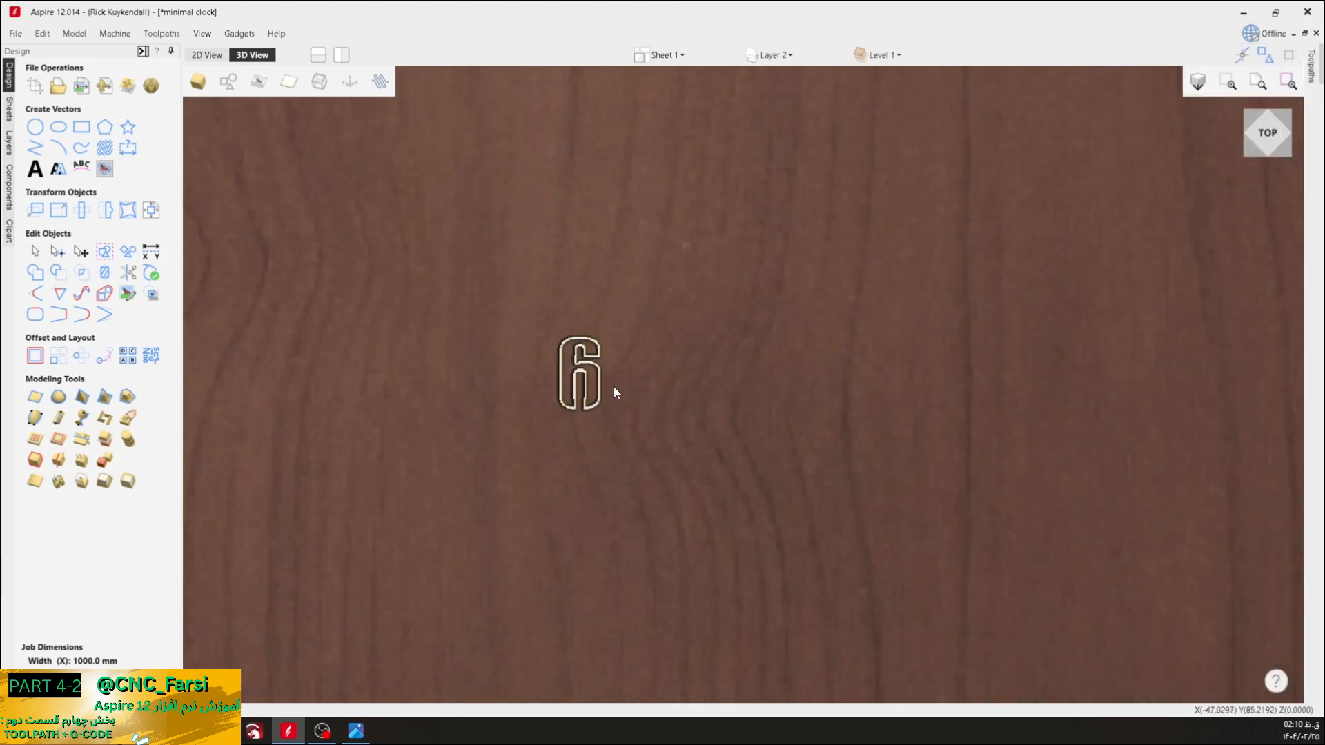
{"action": "scroll", "coordinate": [630, 404], "scroll_direction": "down", "scroll_amount": 1}
{"action": "scroll", "coordinate": [630, 405], "scroll_direction": "up", "scroll_amount": 3}
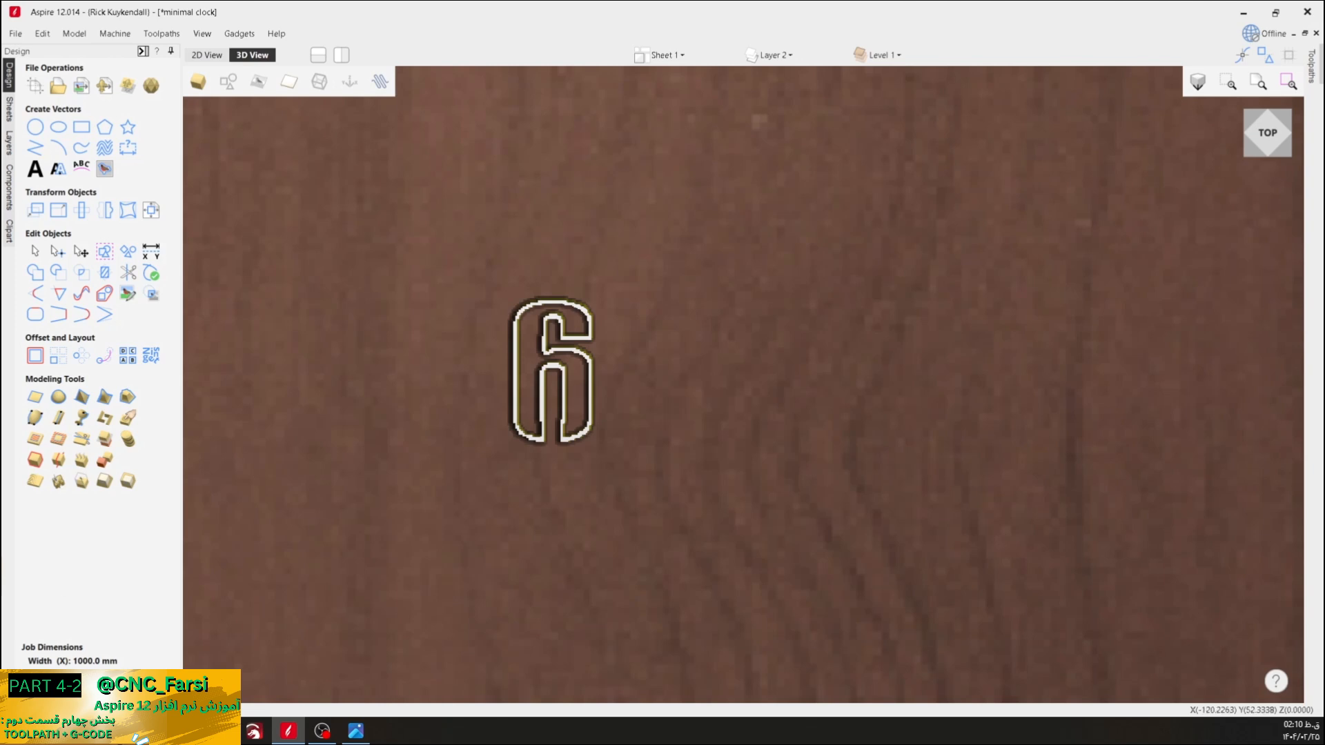
{"action": "double_click", "coordinate": [532, 352]}
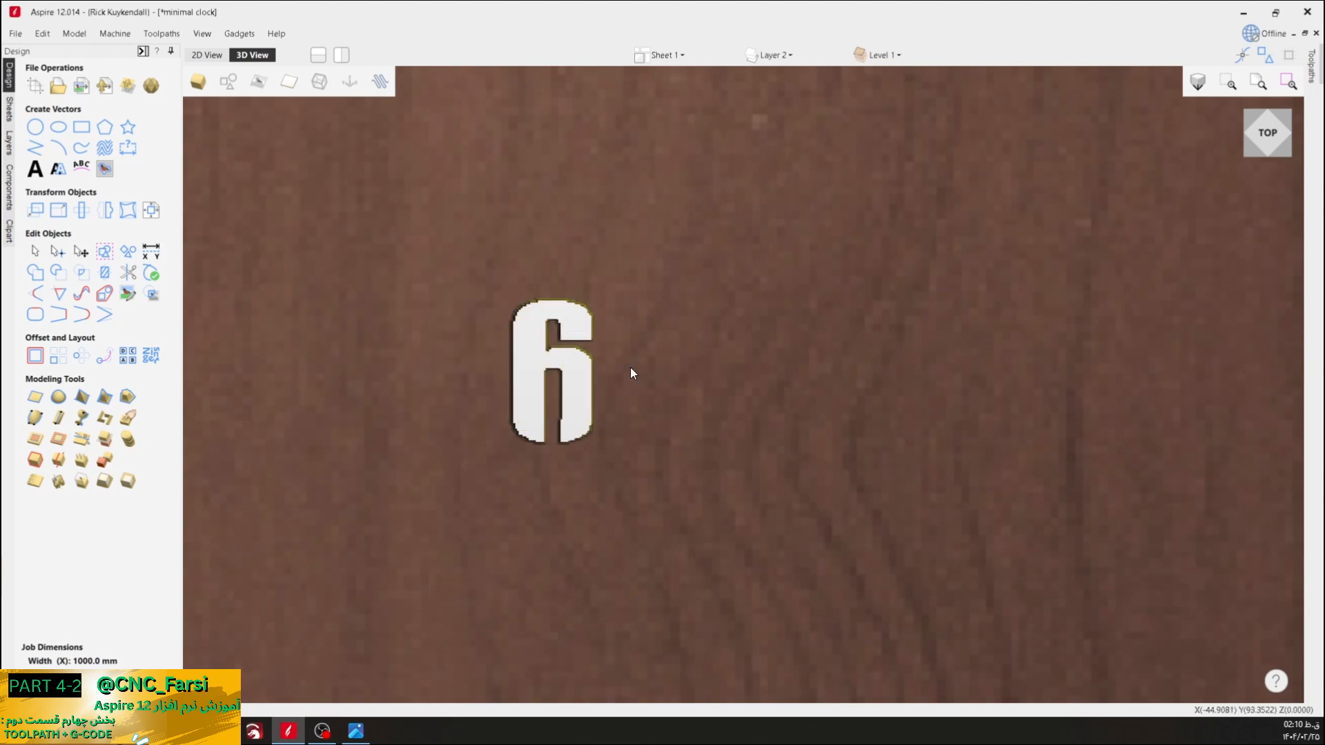
{"action": "scroll", "coordinate": [566, 408], "scroll_direction": "down", "scroll_amount": 5}
{"action": "scroll", "coordinate": [567, 412], "scroll_direction": "down", "scroll_amount": 5}
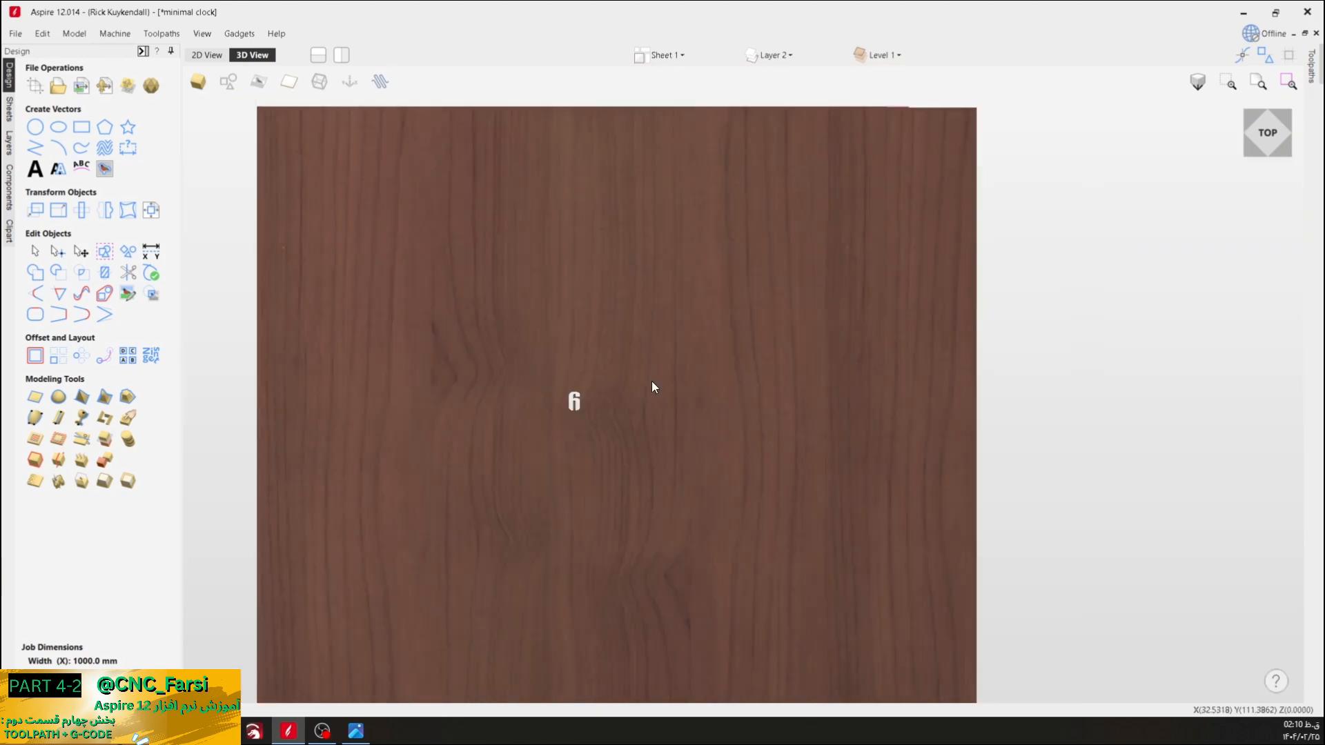
- Preview all toolpaths and raise the simulation speed to its maximum
{"action": "left_click", "coordinate": [1311, 69]}
{"action": "left_click", "coordinate": [1194, 297]}
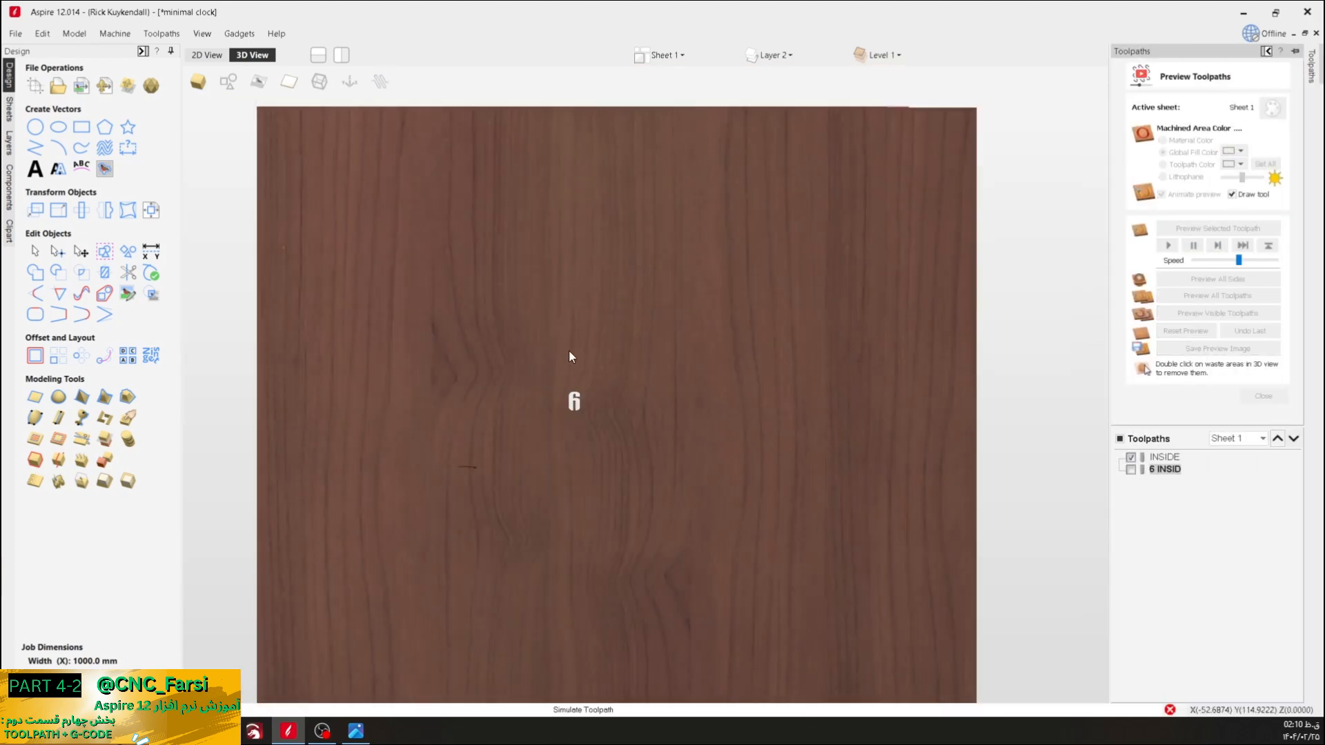
{"action": "scroll", "coordinate": [473, 505], "scroll_direction": "up", "scroll_amount": 3}
{"action": "scroll", "coordinate": [503, 523], "scroll_direction": "down", "scroll_amount": 2}
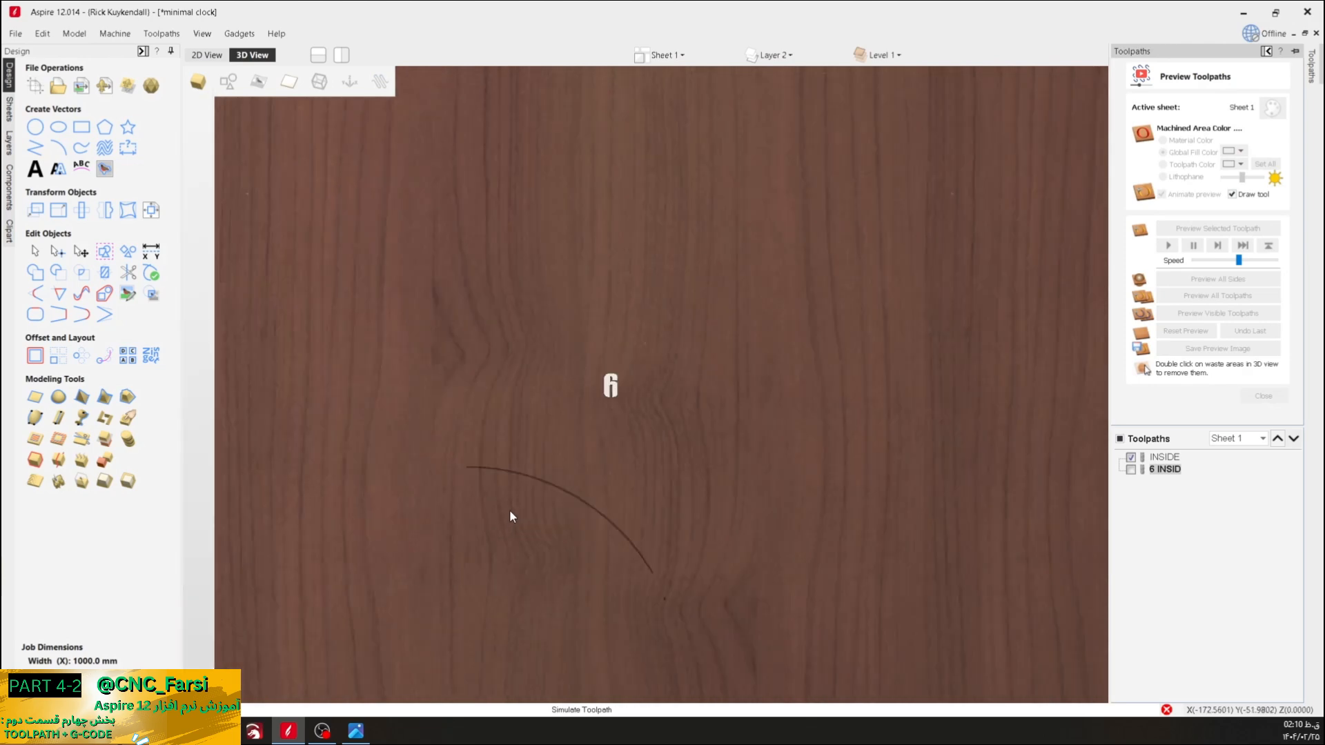
{"action": "scroll", "coordinate": [511, 516], "scroll_direction": "down", "scroll_amount": 5}
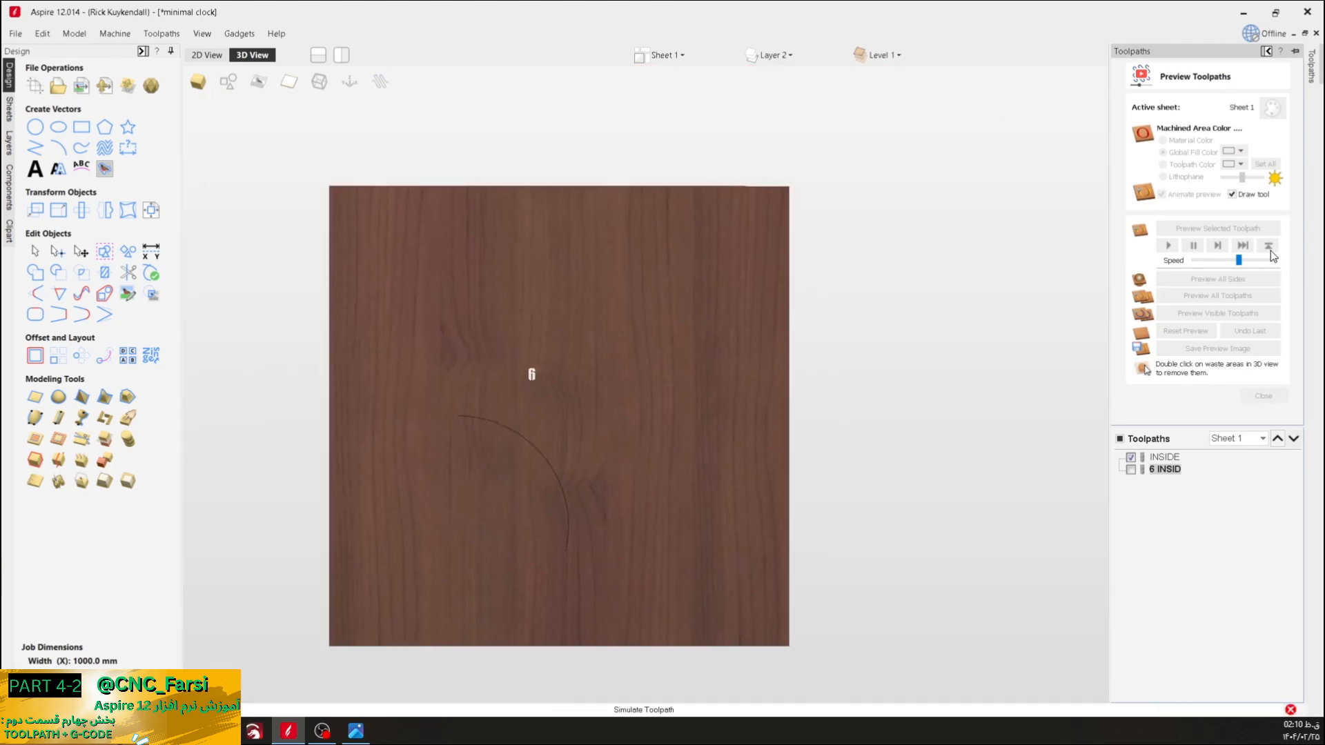
{"action": "left_click_drag", "start_coordinate": [1238, 260], "coordinate": [1317, 265]}
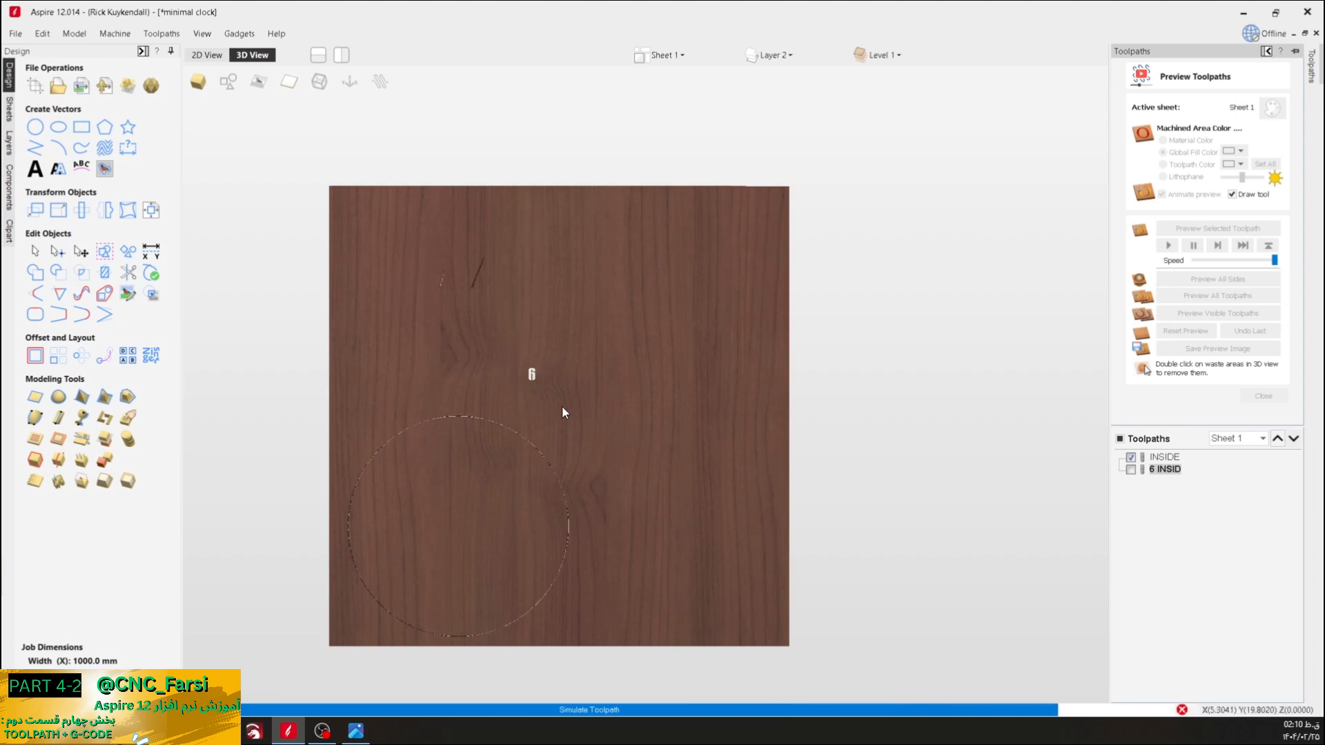
- Remove the waste material inside both digits of the numeral 12 in the 3D preview
{"action": "scroll", "coordinate": [535, 204], "scroll_direction": "up", "scroll_amount": 4}
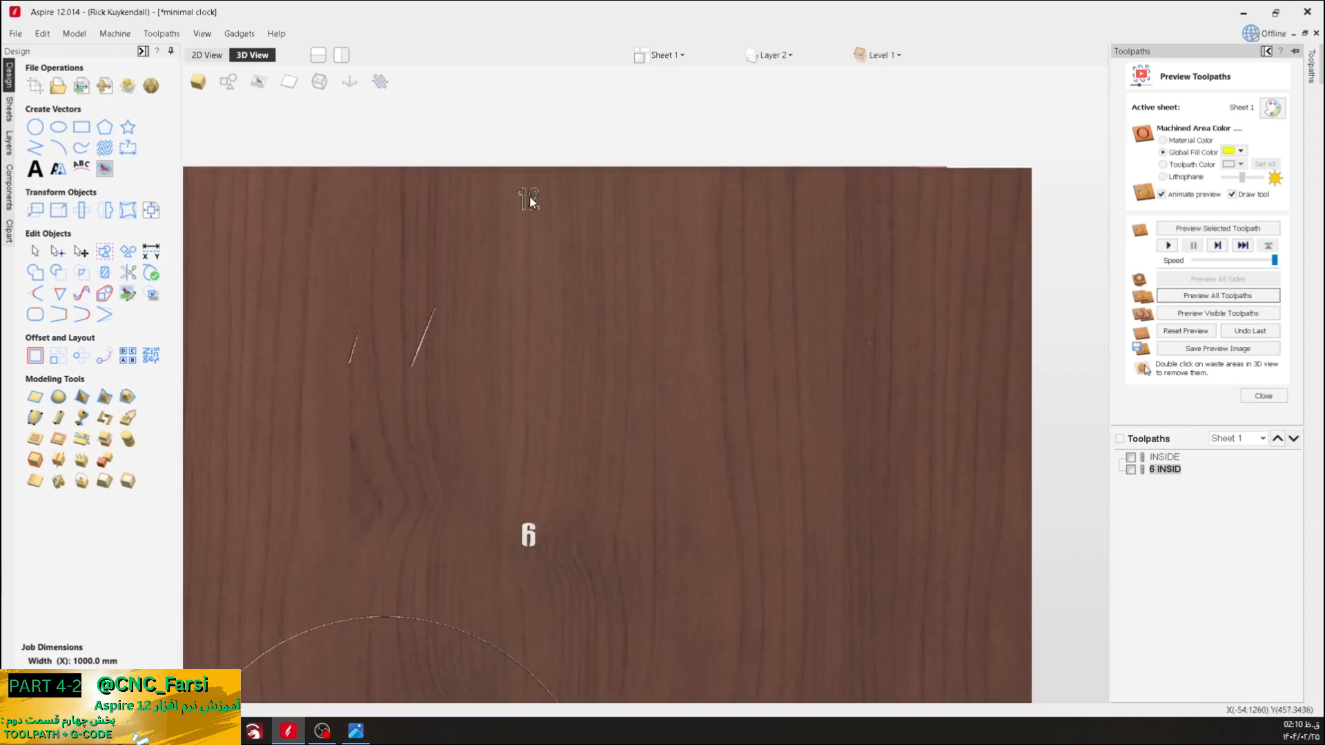
{"action": "scroll", "coordinate": [534, 226], "scroll_direction": "up", "scroll_amount": 2}
{"action": "double_click", "coordinate": [515, 224]}
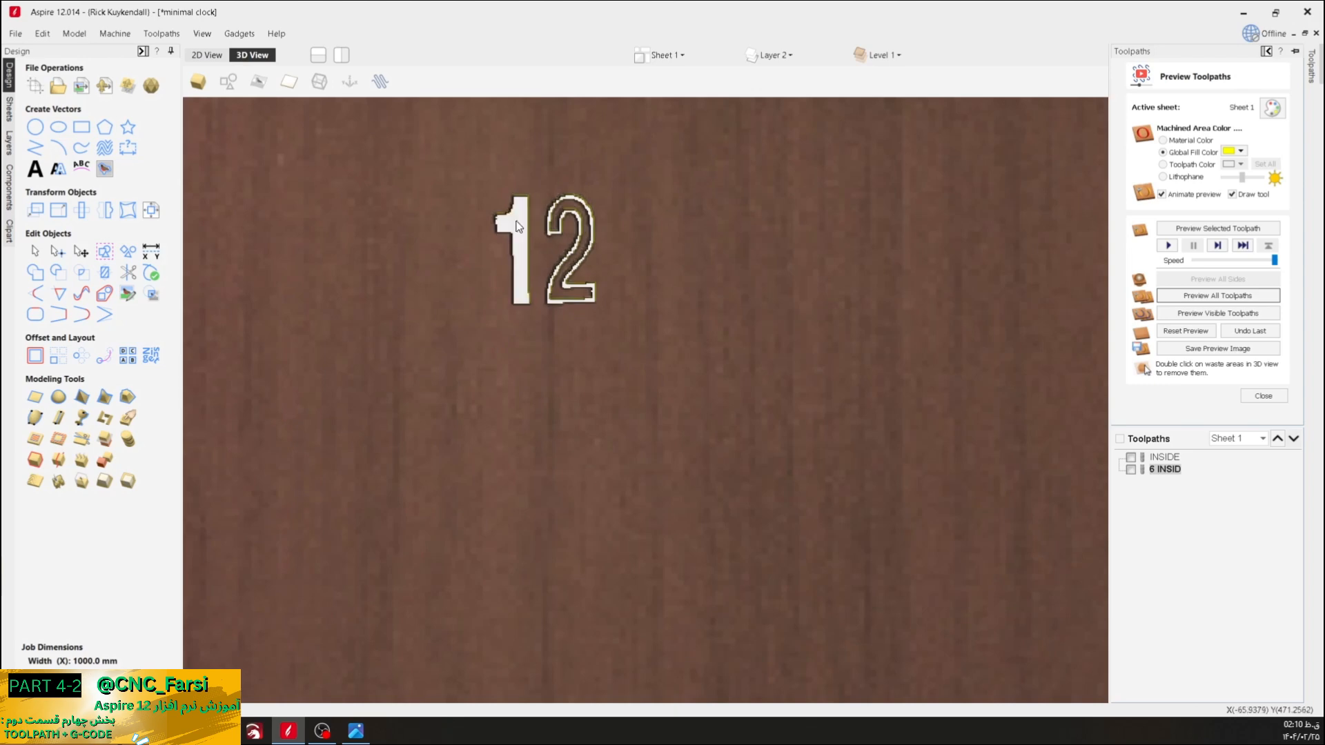
{"action": "double_click", "coordinate": [573, 210]}
{"action": "scroll", "coordinate": [555, 327], "scroll_direction": "down", "scroll_amount": 5}
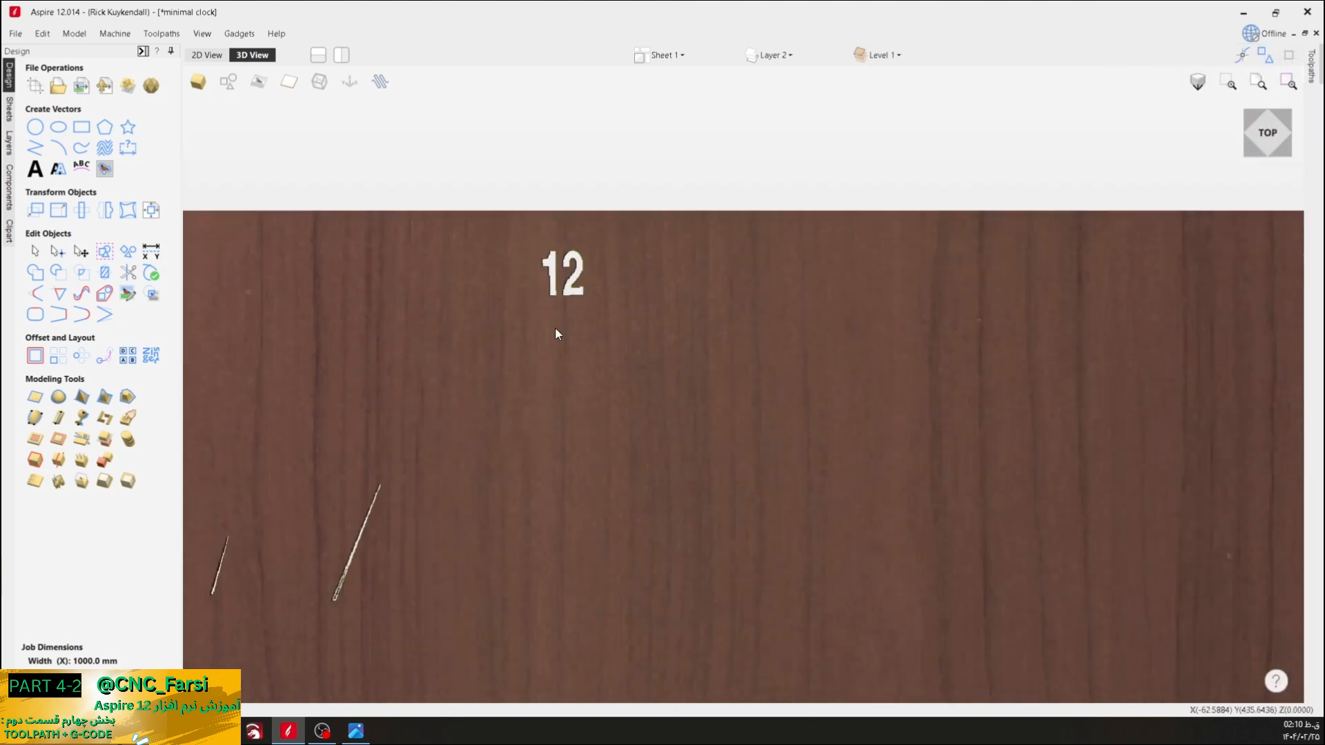
- Try to remove the waste material inside the longer clock hand's narrow slot in the 3D preview
{"action": "scroll", "coordinate": [423, 481], "scroll_direction": "up", "scroll_amount": 3}
{"action": "scroll", "coordinate": [424, 482], "scroll_direction": "up", "scroll_amount": 3}
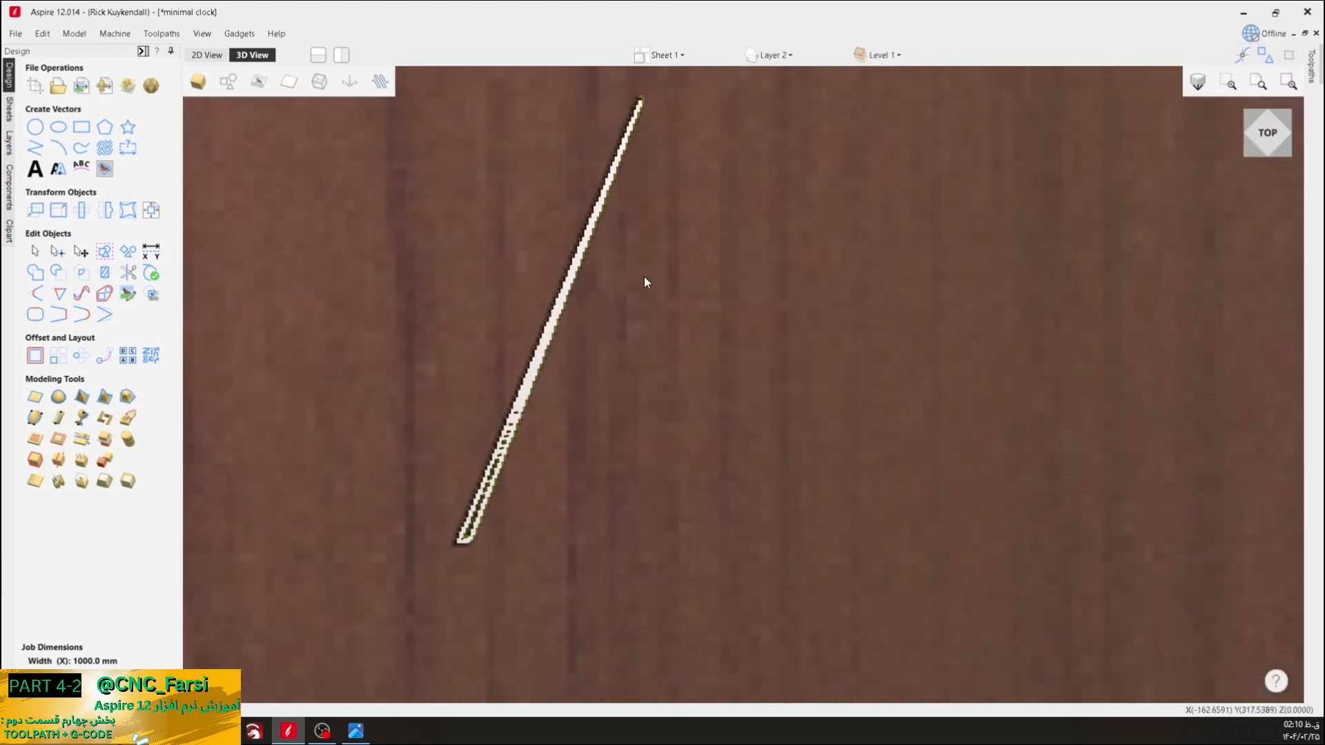
{"action": "scroll", "coordinate": [556, 442], "scroll_direction": "up", "scroll_amount": 3}
{"action": "double_click", "coordinate": [472, 459]}
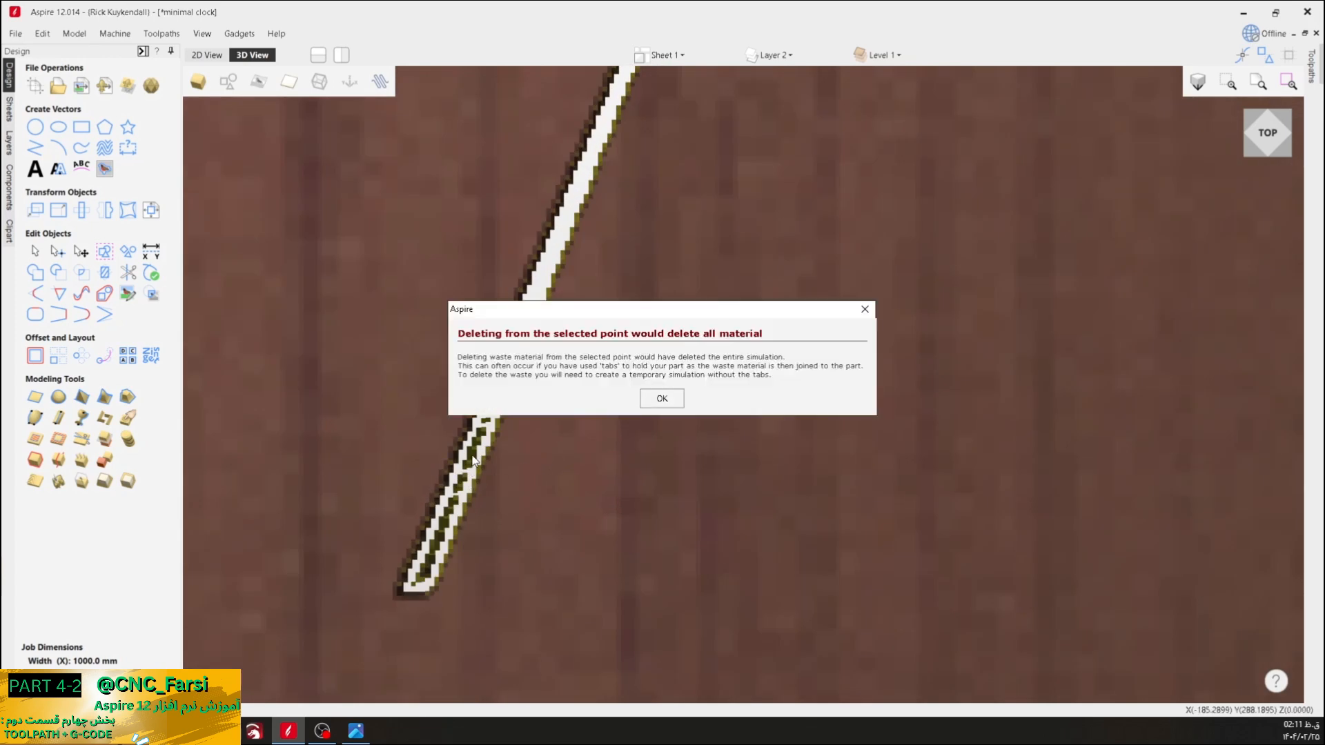
{"action": "left_click", "coordinate": [663, 397]}
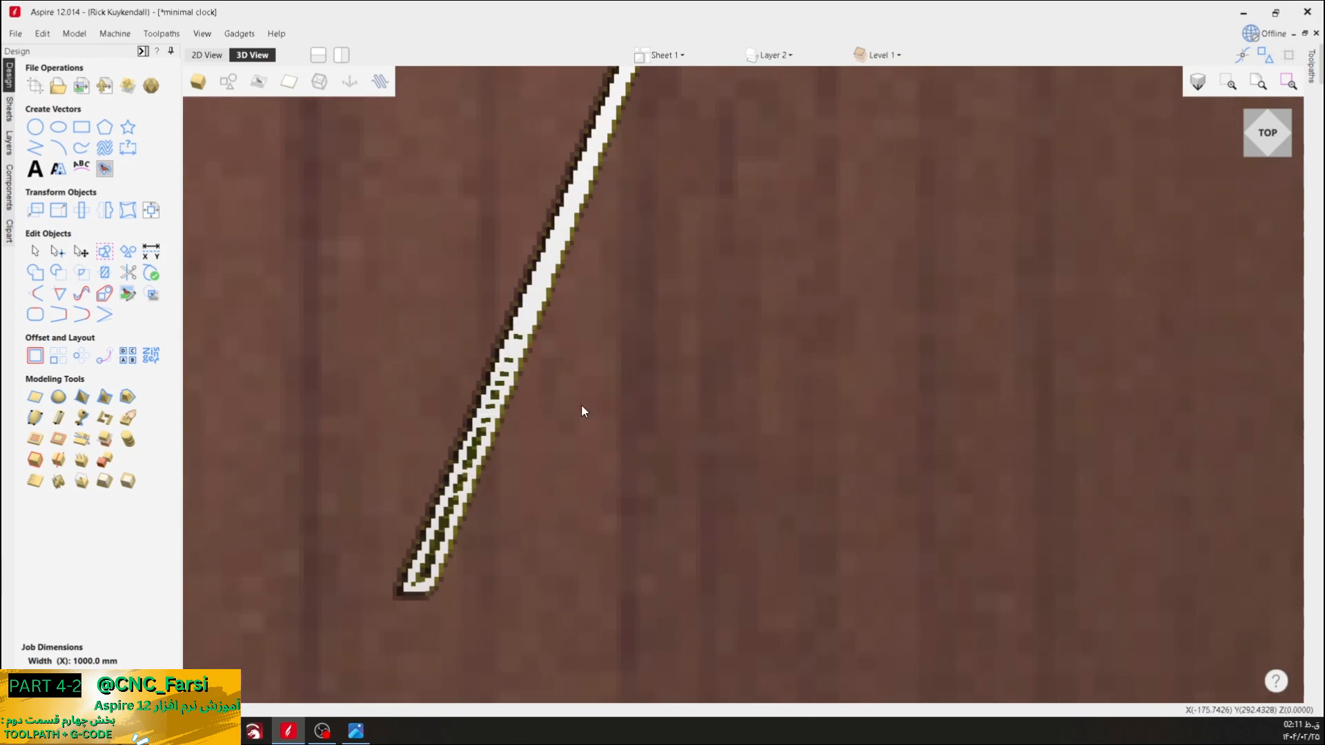
{"action": "double_click", "coordinate": [447, 522]}
{"action": "left_click", "coordinate": [658, 396]}
{"action": "scroll", "coordinate": [561, 377], "scroll_direction": "down", "scroll_amount": 5}
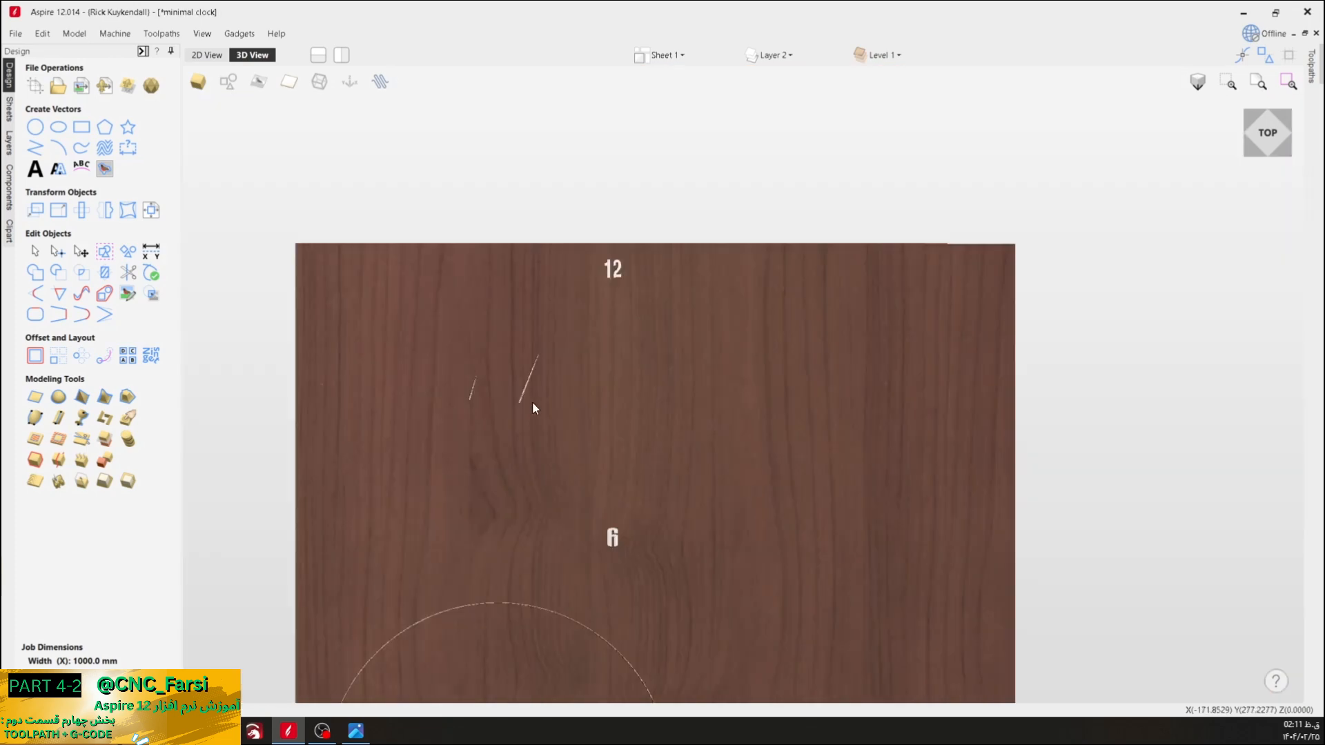
{"action": "scroll", "coordinate": [532, 408], "scroll_direction": "down", "scroll_amount": 2}
{"action": "middle_click_drag", "start_coordinate": [586, 450], "coordinate": [527, 271]}
{"action": "scroll", "coordinate": [447, 414], "scroll_direction": "up", "scroll_amount": 1}
{"action": "scroll", "coordinate": [445, 408], "scroll_direction": "down", "scroll_amount": 1}
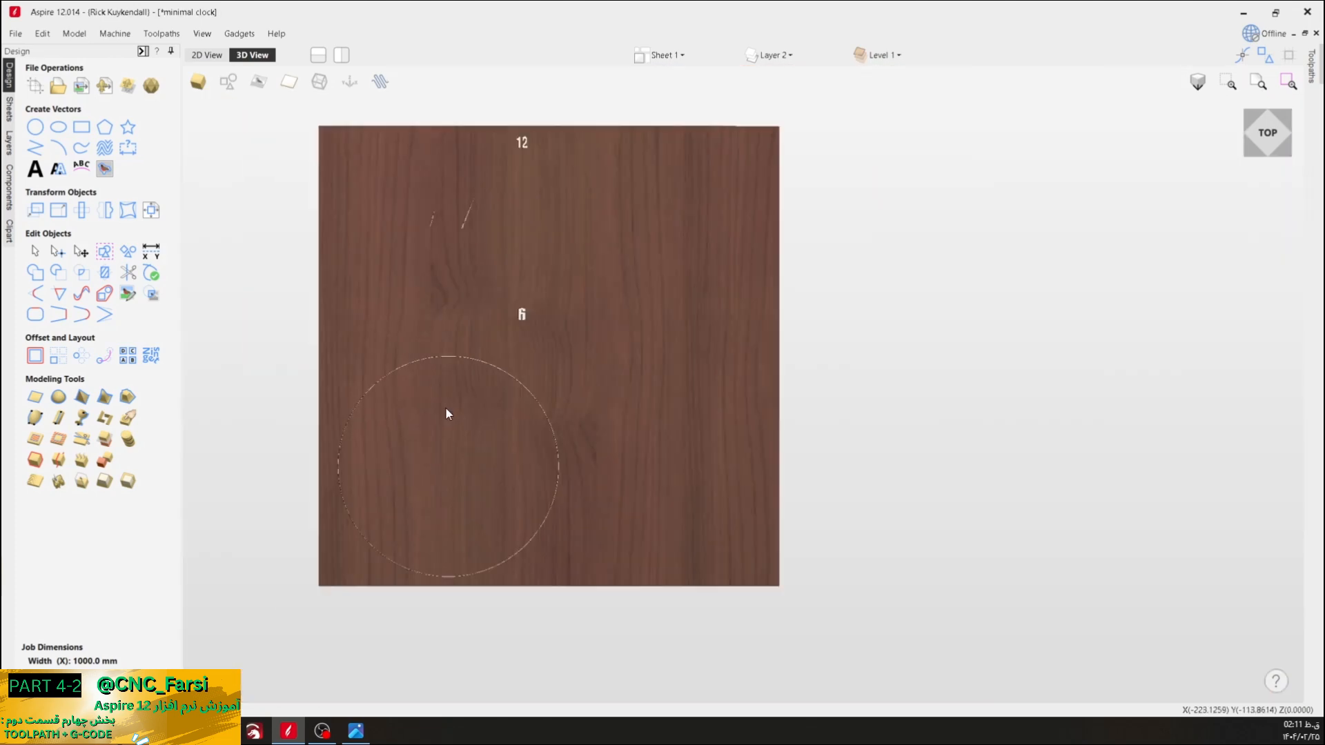
- Check in the 2D view whether the four small rectangles are closed, using Join Vectors without joining anything
{"action": "left_click", "coordinate": [207, 55]}
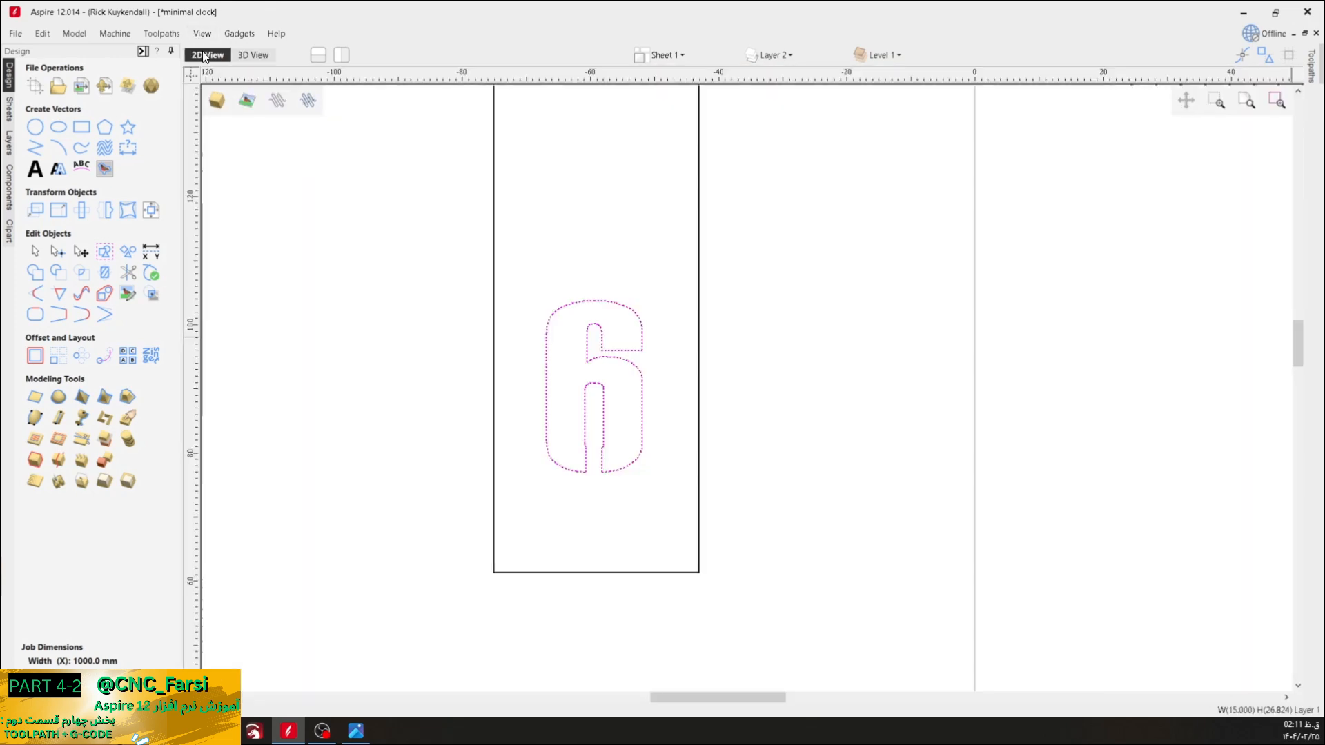
{"action": "scroll", "coordinate": [704, 299], "scroll_direction": "down", "scroll_amount": 5}
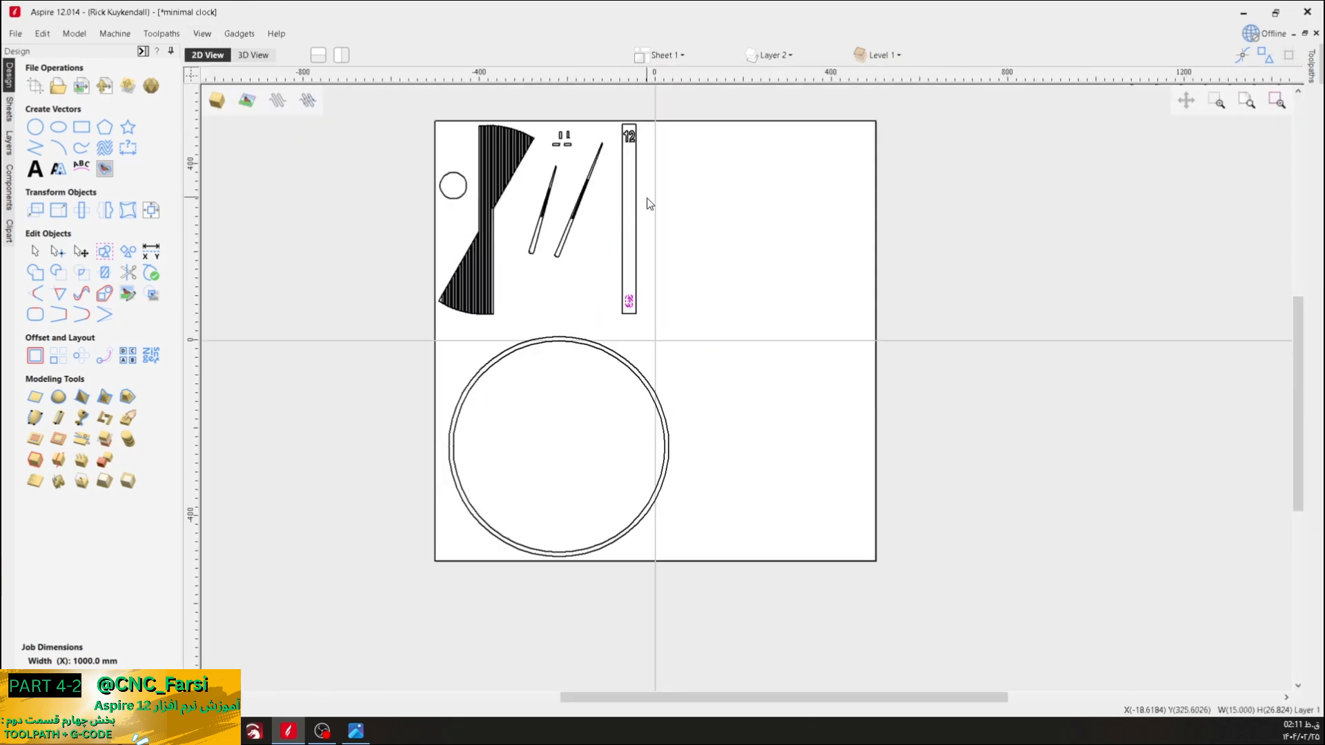
{"action": "scroll", "coordinate": [686, 231], "scroll_direction": "up", "scroll_amount": 3}
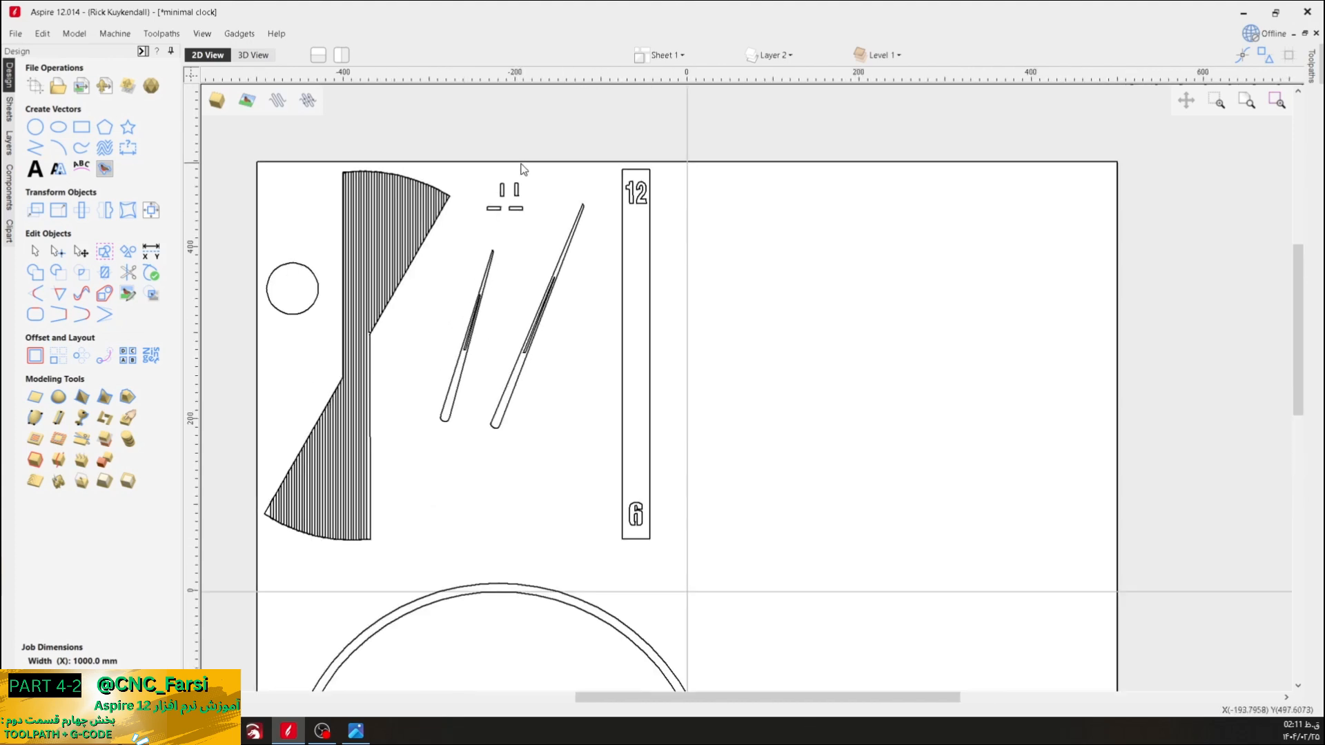
{"action": "scroll", "coordinate": [524, 169], "scroll_direction": "up", "scroll_amount": 1}
{"action": "left_click_drag", "start_coordinate": [535, 183], "coordinate": [464, 231]}
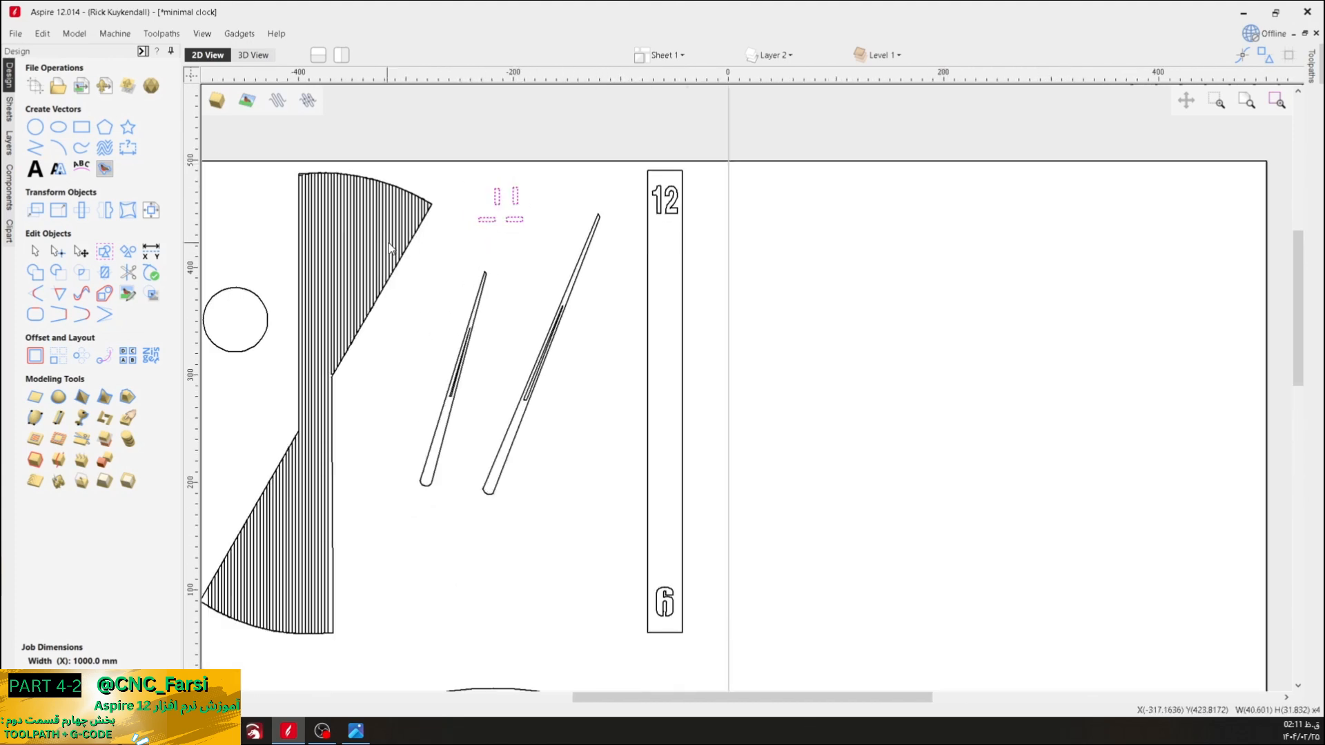
{"action": "left_click", "coordinate": [69, 275]}
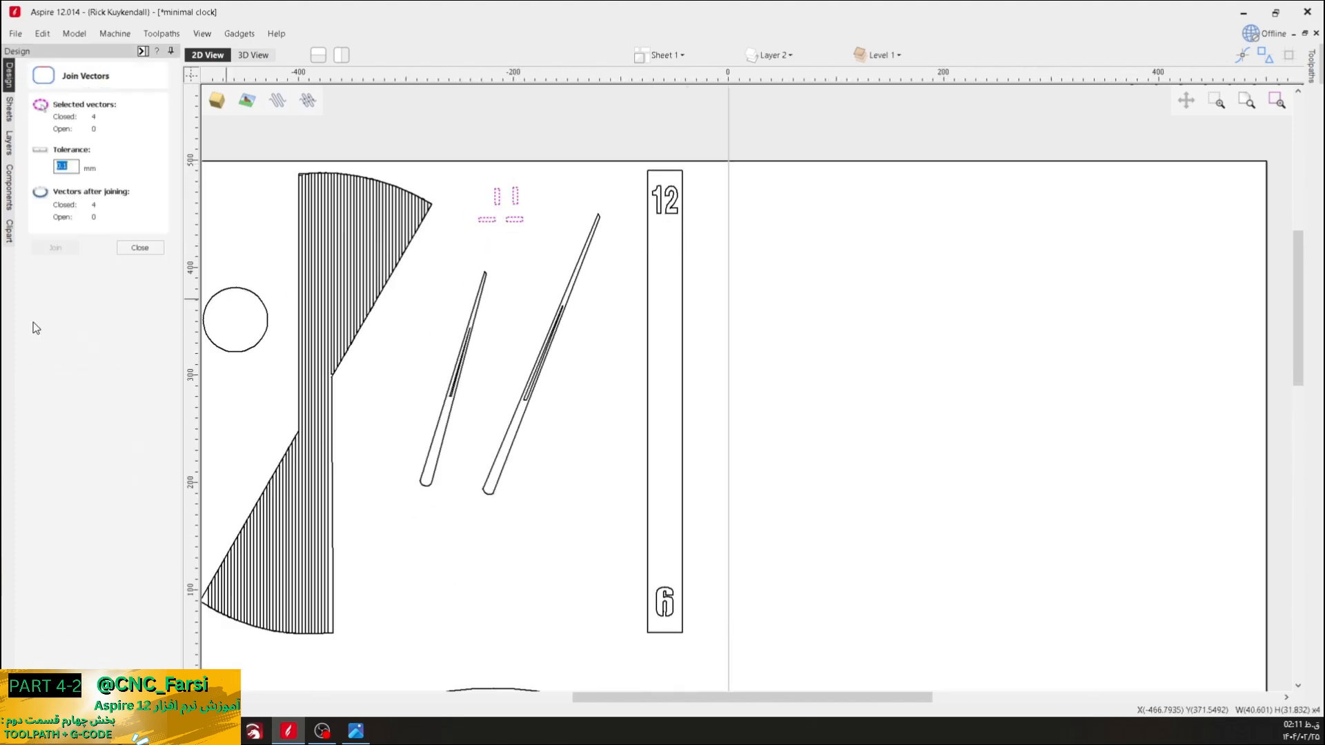
{"action": "left_click", "coordinate": [140, 247]}
{"action": "left_click", "coordinate": [536, 245]}
{"action": "scroll", "coordinate": [538, 229], "scroll_direction": "down", "scroll_amount": 1}
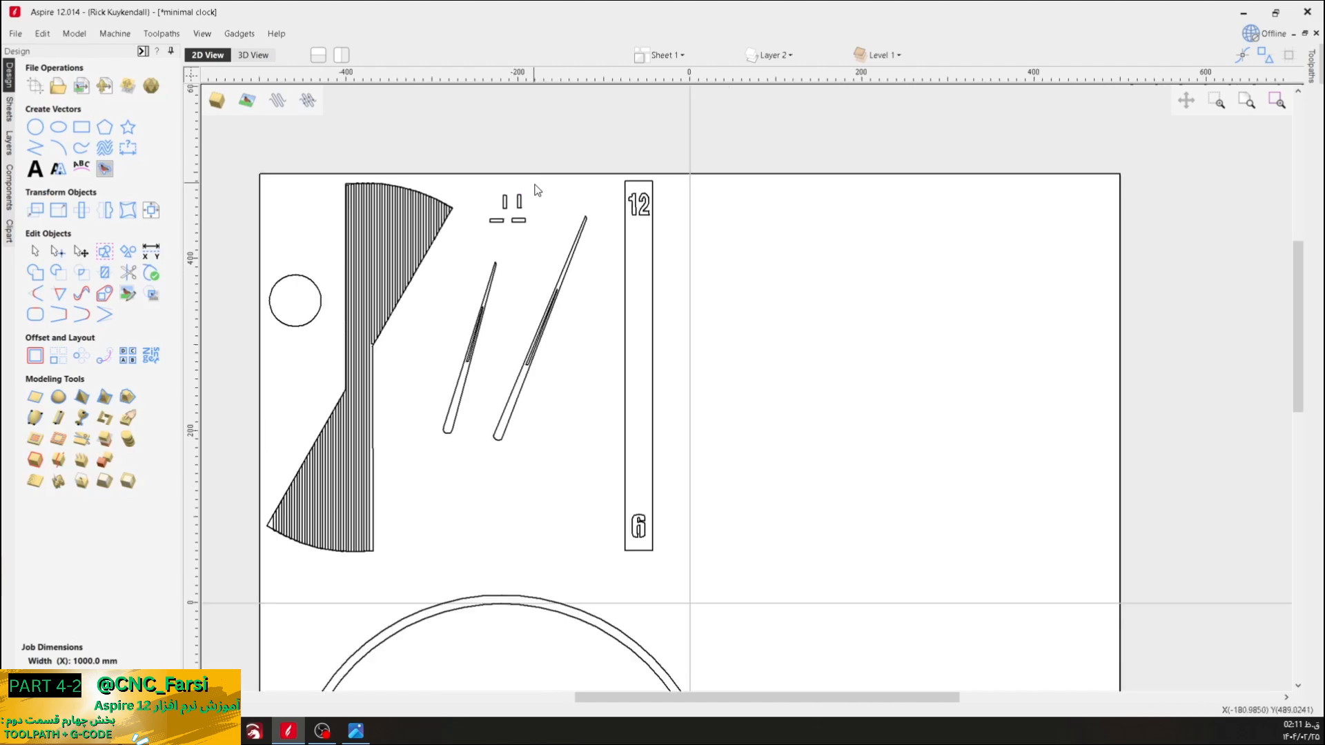
{"action": "left_click_drag", "start_coordinate": [536, 183], "coordinate": [482, 243]}
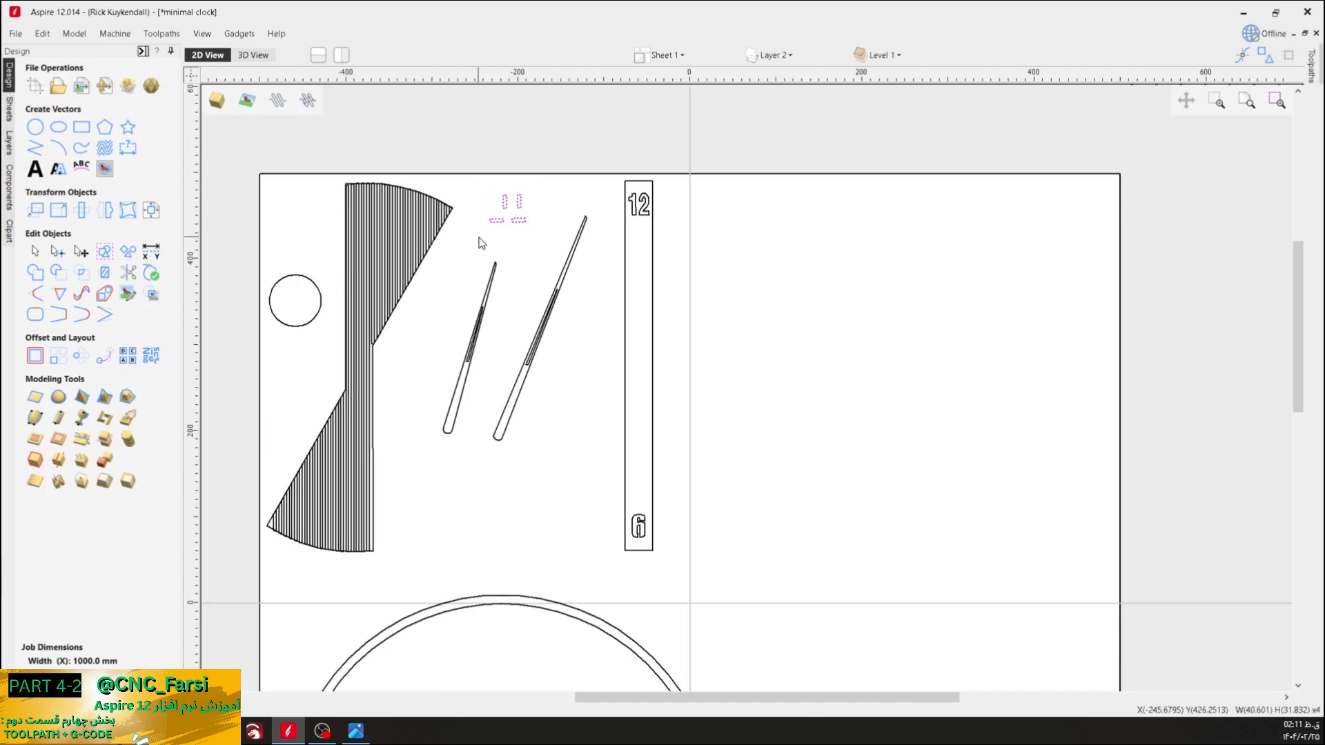
{"action": "left_click", "coordinate": [625, 272], "text": "shift"}
{"action": "scroll", "coordinate": [593, 345], "scroll_direction": "down", "scroll_amount": 3}
{"action": "scroll", "coordinate": [638, 463], "scroll_direction": "up", "scroll_amount": 2}
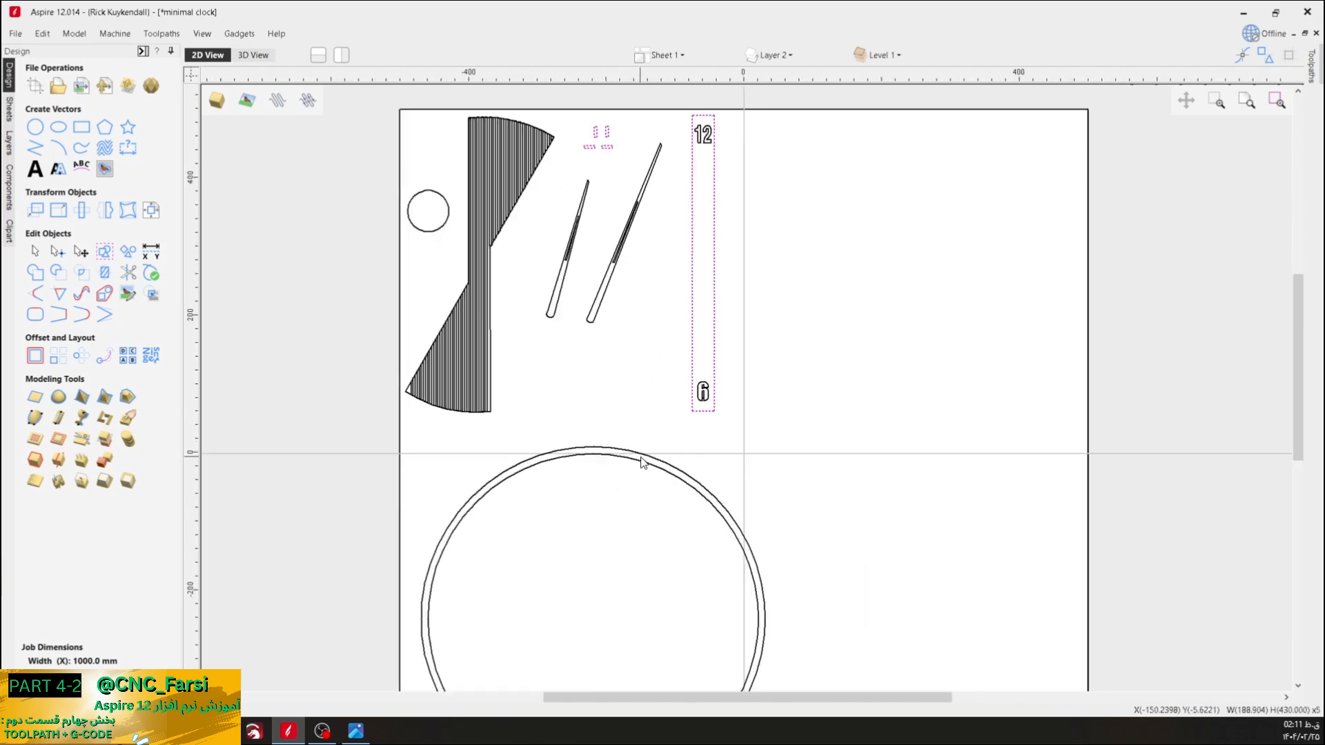
{"action": "left_click", "coordinate": [654, 371]}
{"action": "scroll", "coordinate": [654, 372], "scroll_direction": "down", "scroll_amount": 3}
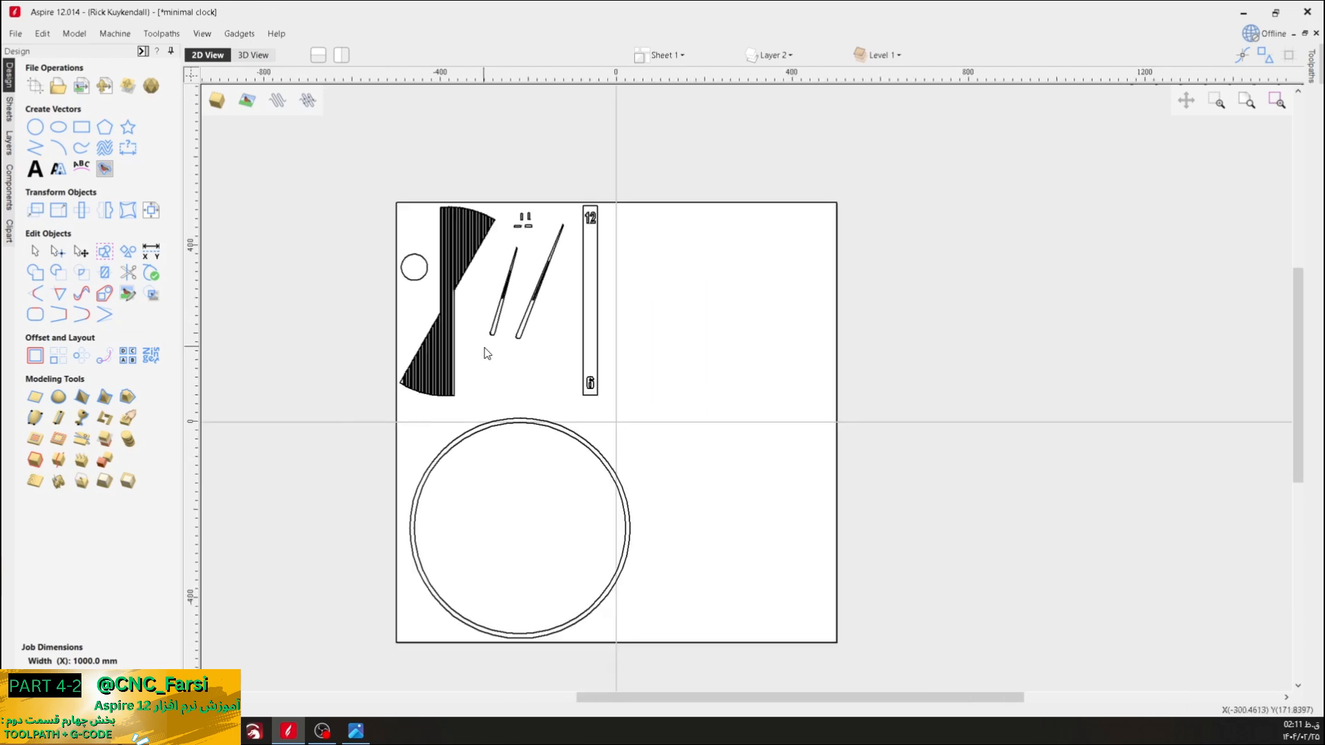
- Ungroup the striped bow-tie-shaped part back onto the original object layers
{"action": "left_click", "coordinate": [432, 355]}
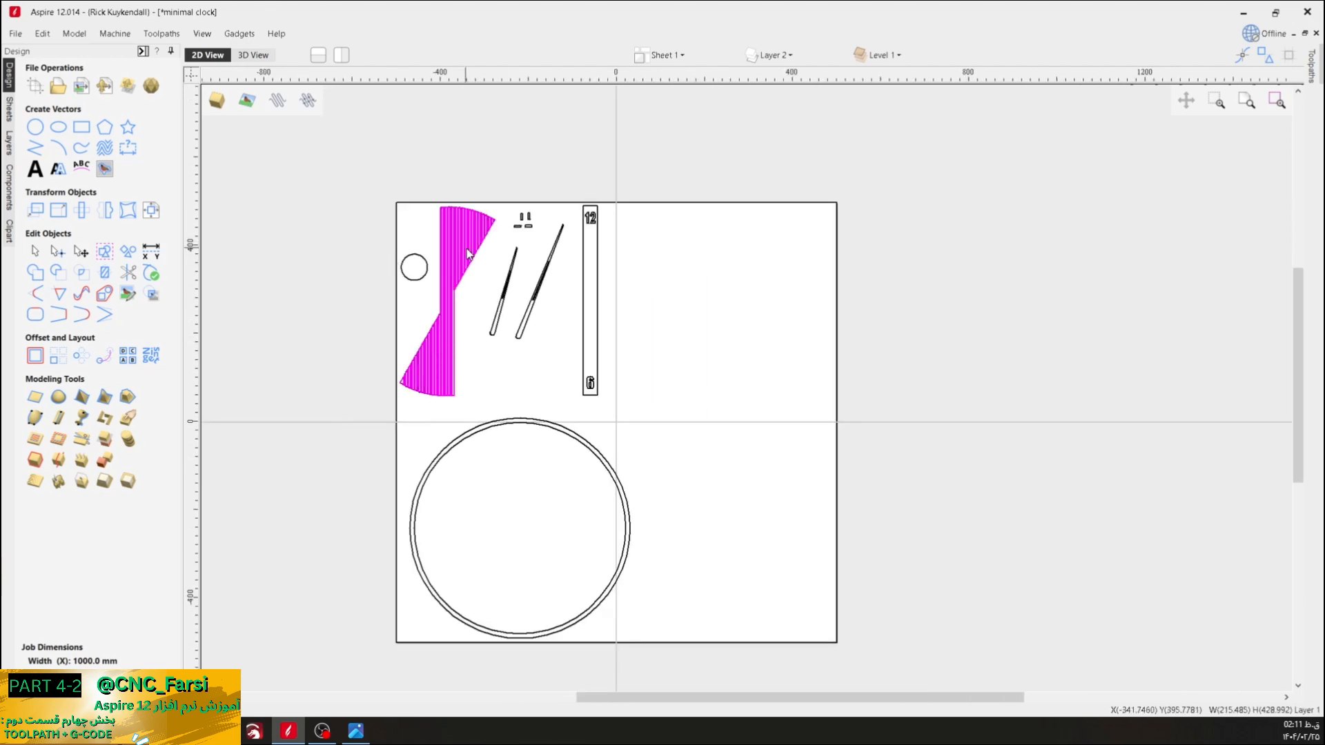
{"action": "scroll", "coordinate": [462, 222], "scroll_direction": "up", "scroll_amount": 4}
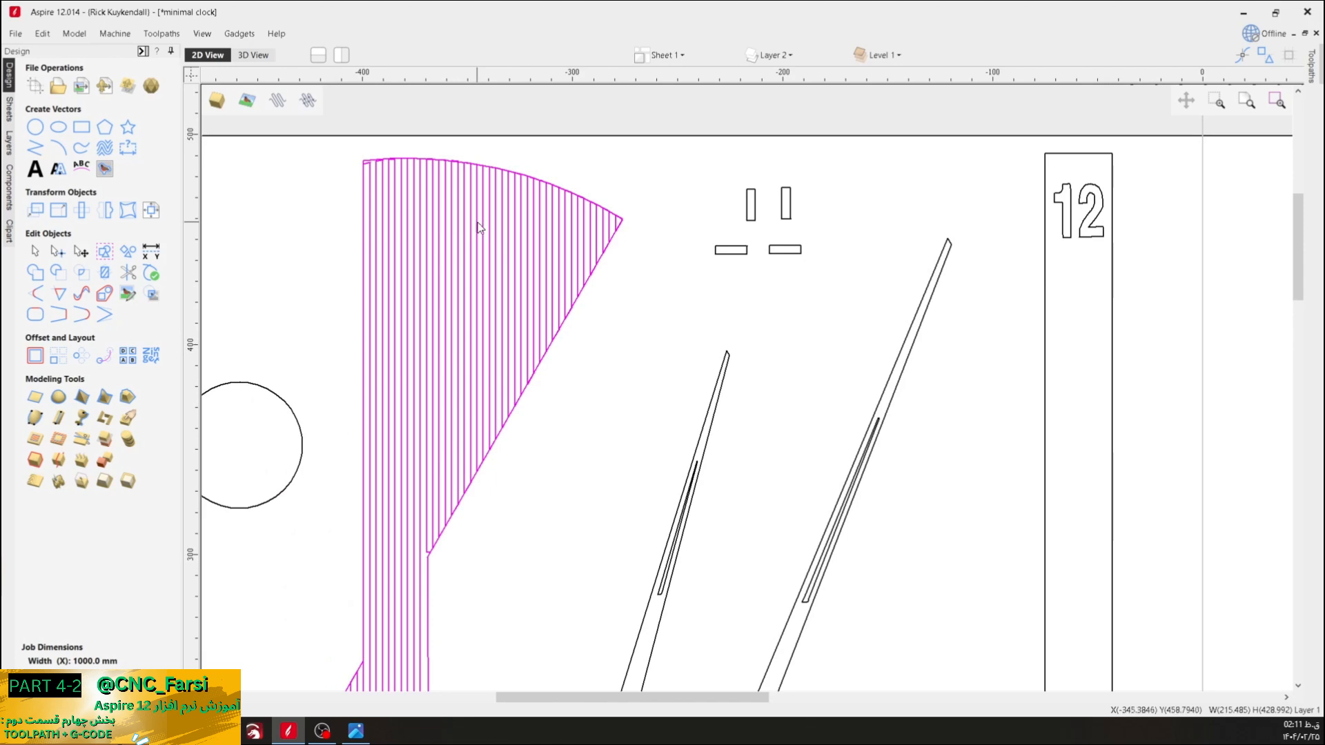
{"action": "scroll", "coordinate": [488, 230], "scroll_direction": "down", "scroll_amount": 2}
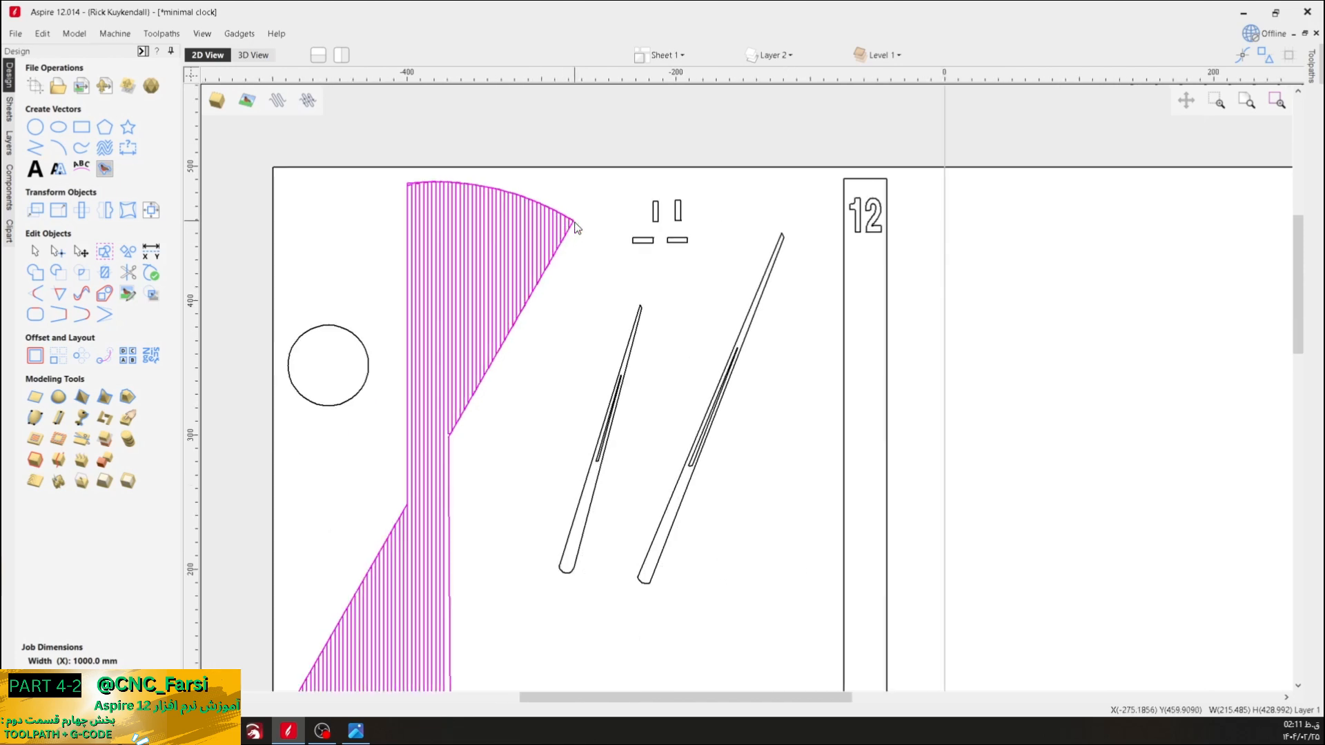
{"action": "scroll", "coordinate": [573, 304], "scroll_direction": "down", "scroll_amount": 1}
{"action": "left_click", "coordinate": [545, 332]}
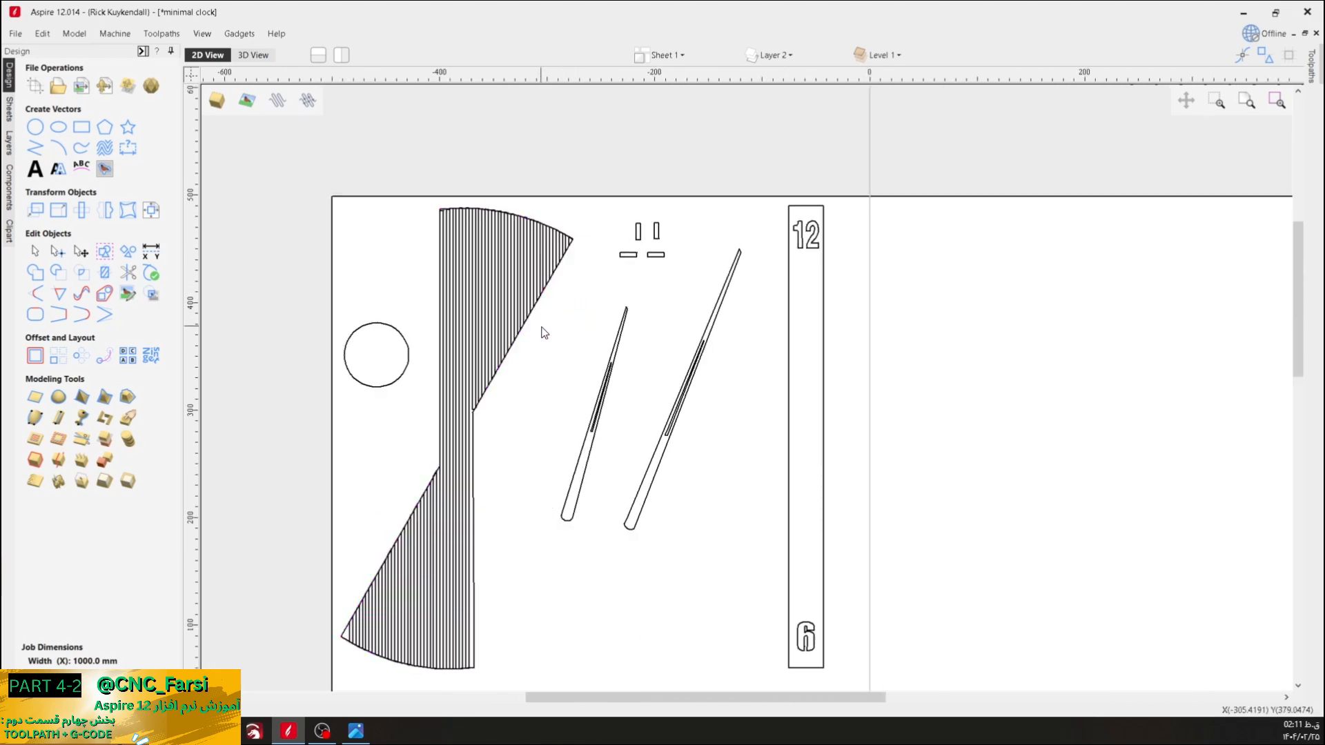
{"action": "left_click", "coordinate": [528, 323]}
{"action": "right_click", "coordinate": [527, 321]}
{"action": "mouse_move", "coordinate": [600, 428]}
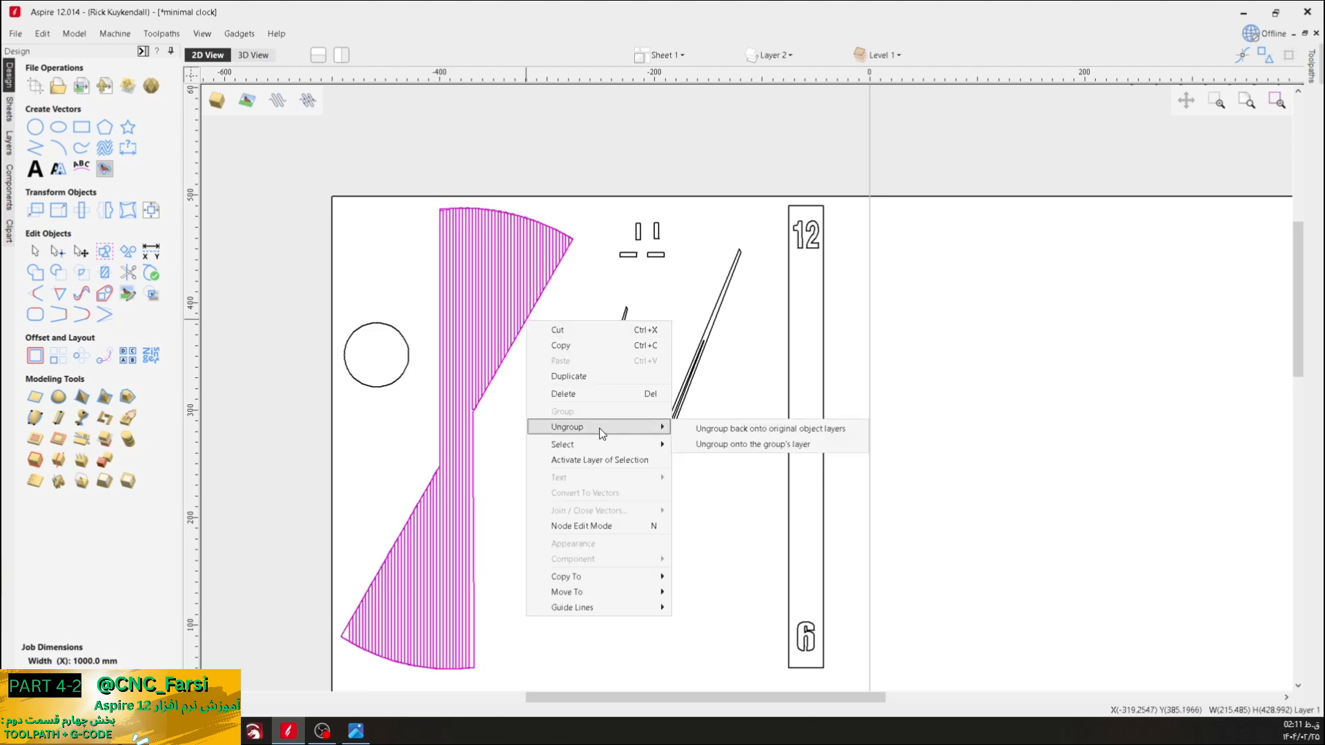
{"action": "left_click", "coordinate": [699, 429]}
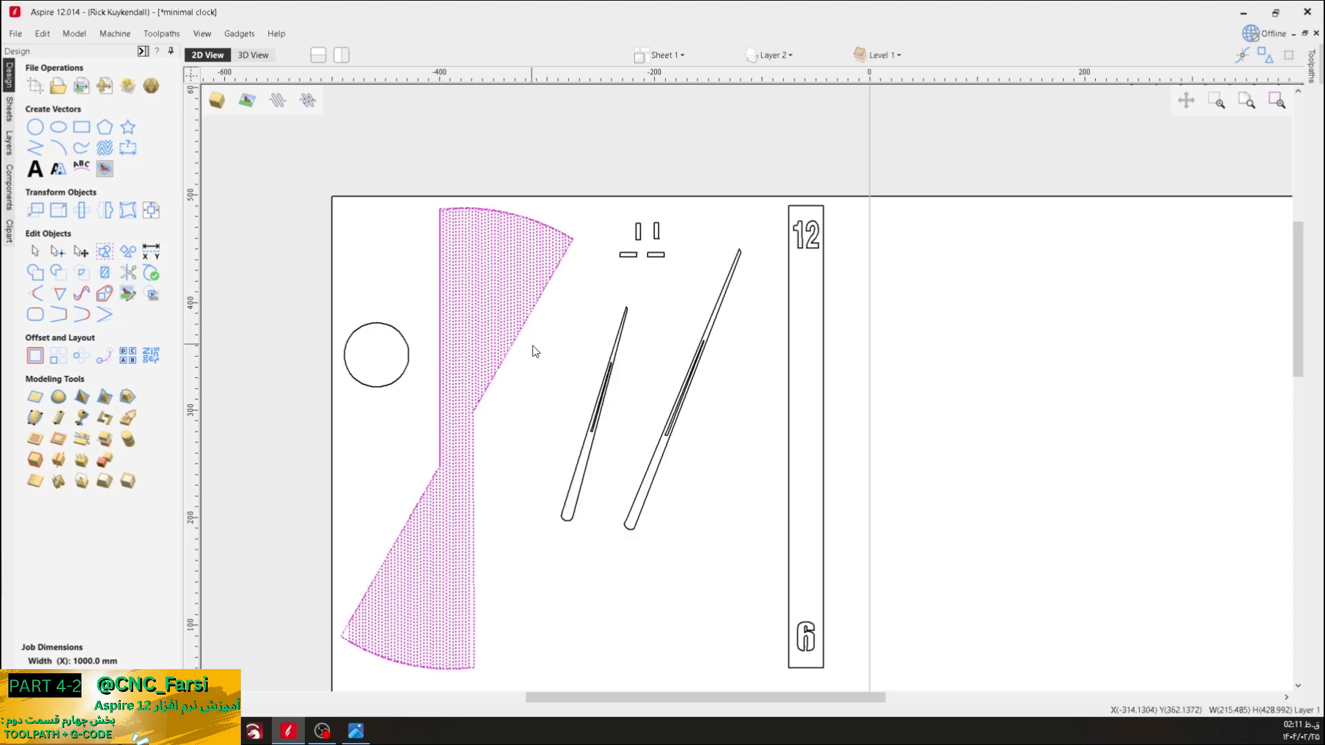
- Select all vectors of the striped bow-tie-shaped part, leaving out the circle and the shorter clock hand
{"action": "left_click", "coordinate": [517, 312]}
{"action": "left_click", "coordinate": [507, 310]}
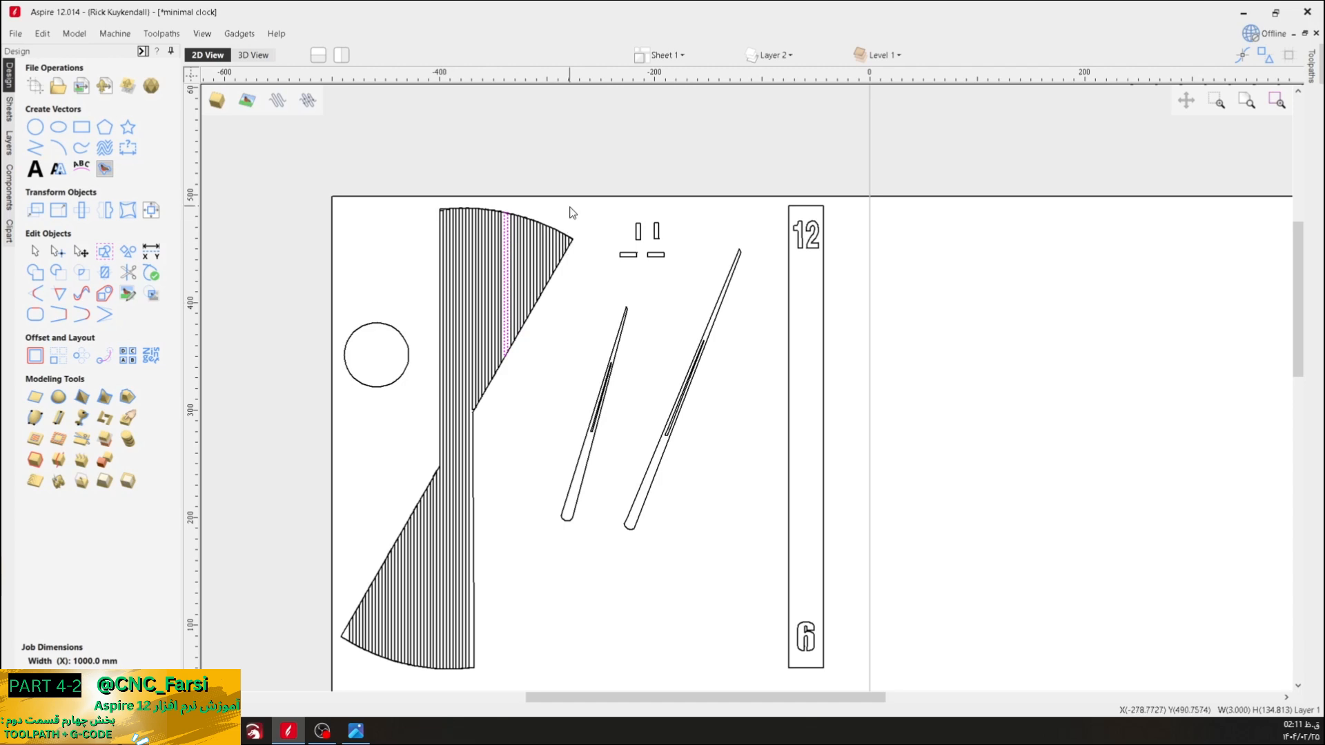
{"action": "mouse_move", "coordinate": [577, 199]}
{"action": "left_mouse_down"}
{"action": "mouse_move", "coordinate": [387, 633]}
{"action": "mouse_move", "coordinate": [338, 690]}
{"action": "left_mouse_up"}
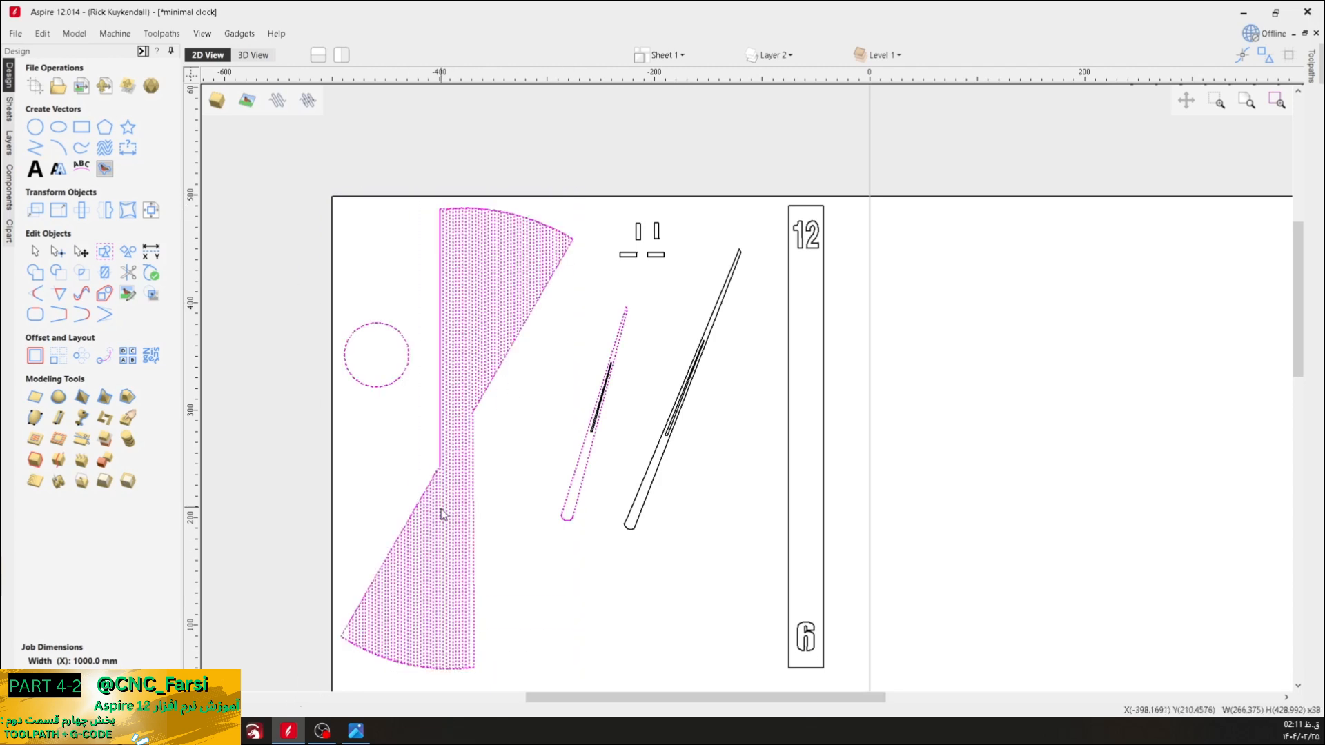
{"action": "left_click", "coordinate": [514, 435]}
{"action": "mouse_move", "coordinate": [561, 154]}
{"action": "left_mouse_down"}
{"action": "mouse_move", "coordinate": [283, 607]}
{"action": "mouse_move", "coordinate": [283, 687]}
{"action": "left_mouse_up"}
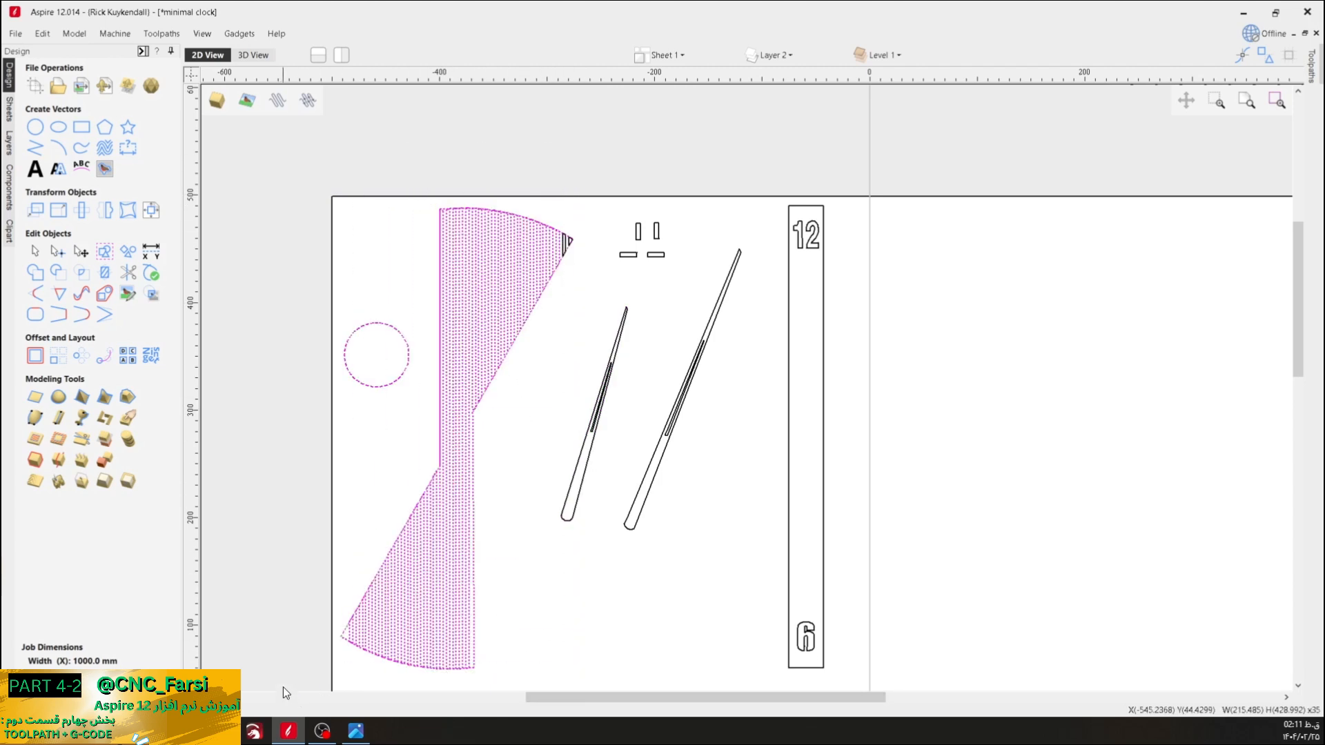
{"action": "mouse_move", "coordinate": [571, 186]}
{"action": "left_mouse_down"}
{"action": "mouse_move", "coordinate": [272, 592]}
{"action": "mouse_move", "coordinate": [242, 681]}
{"action": "left_mouse_up"}
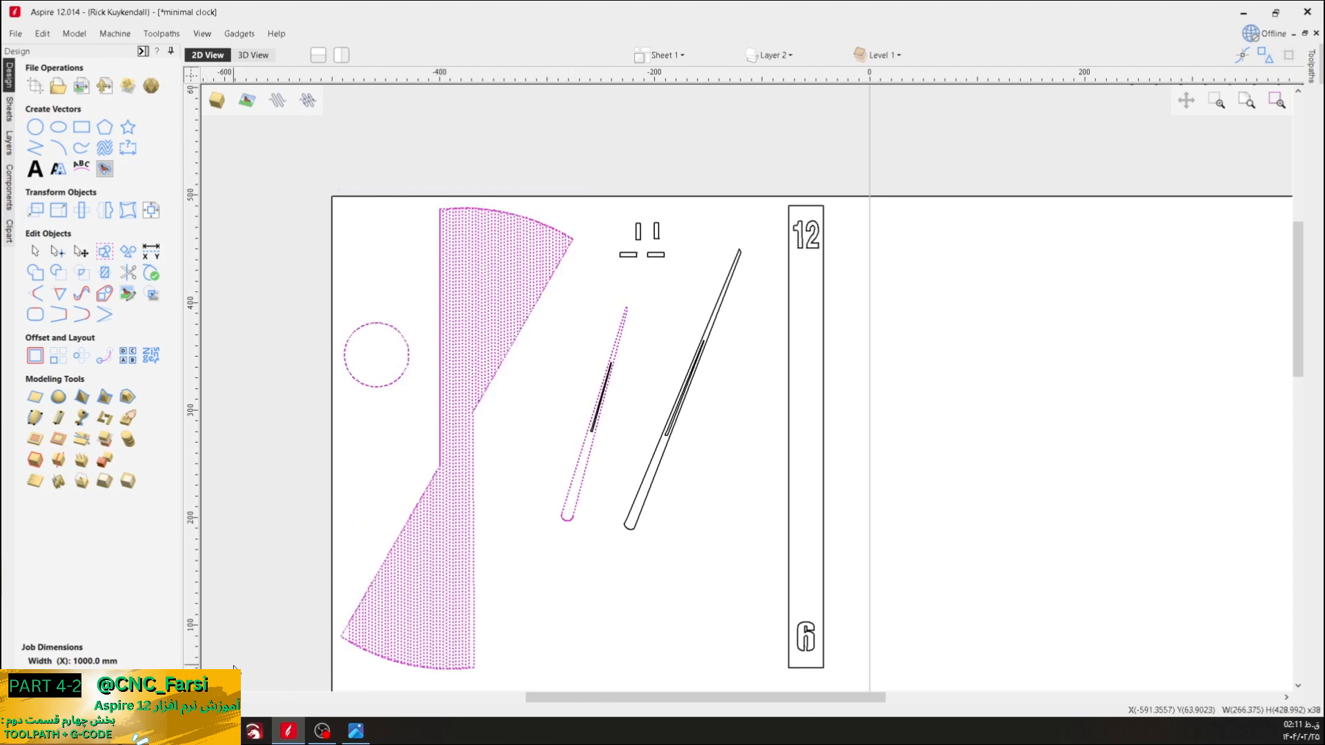
{"action": "left_click", "coordinate": [587, 442], "text": "ctrl"}
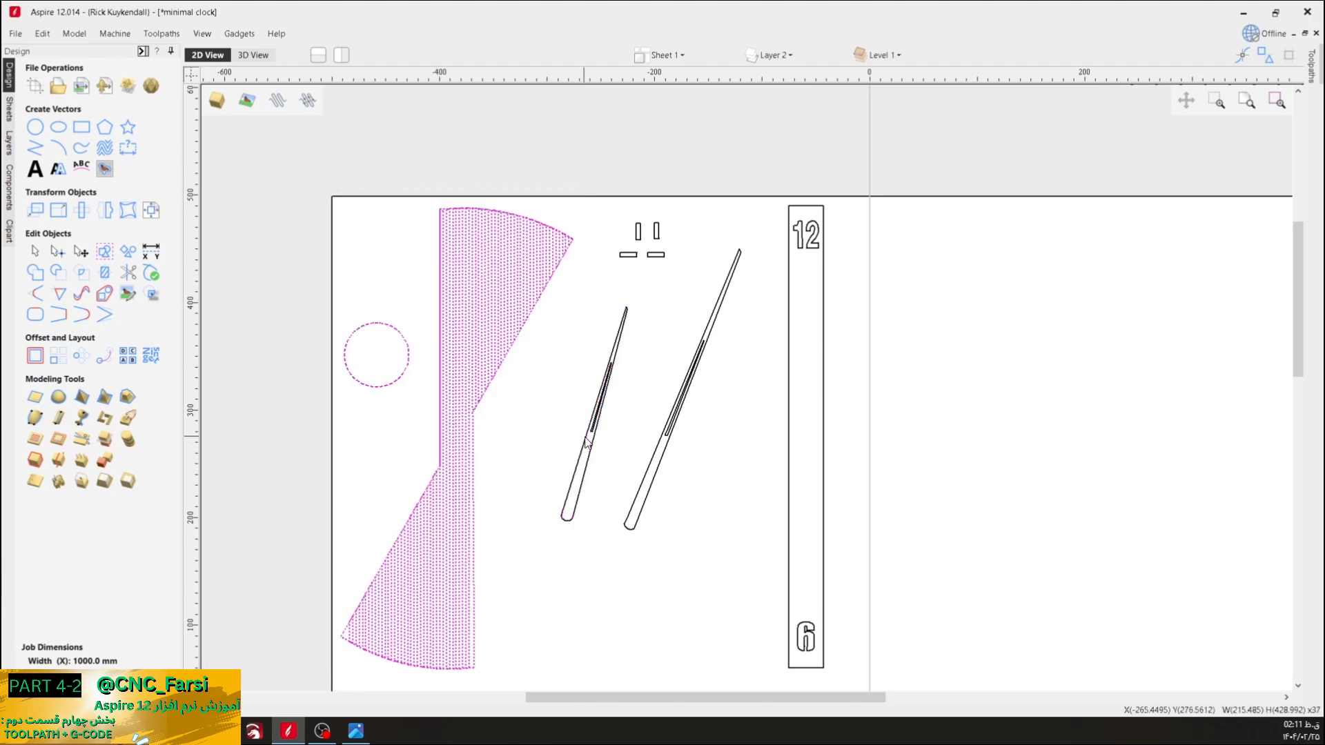
{"action": "left_click", "coordinate": [372, 386], "text": "ctrl"}
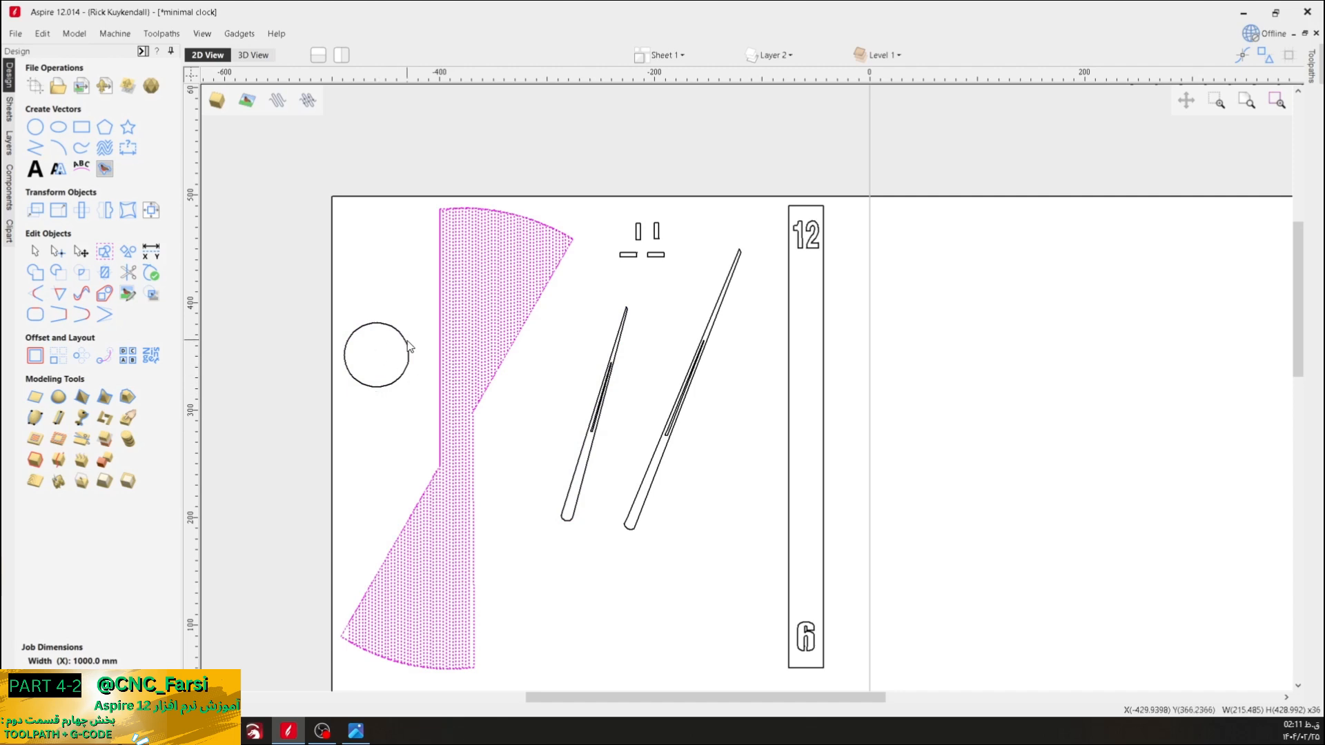
- Remove the bow-tie-shaped part's outer outline from the selection so that only its stripes are selected
{"action": "left_click", "coordinate": [443, 245], "text": "ctrl"}
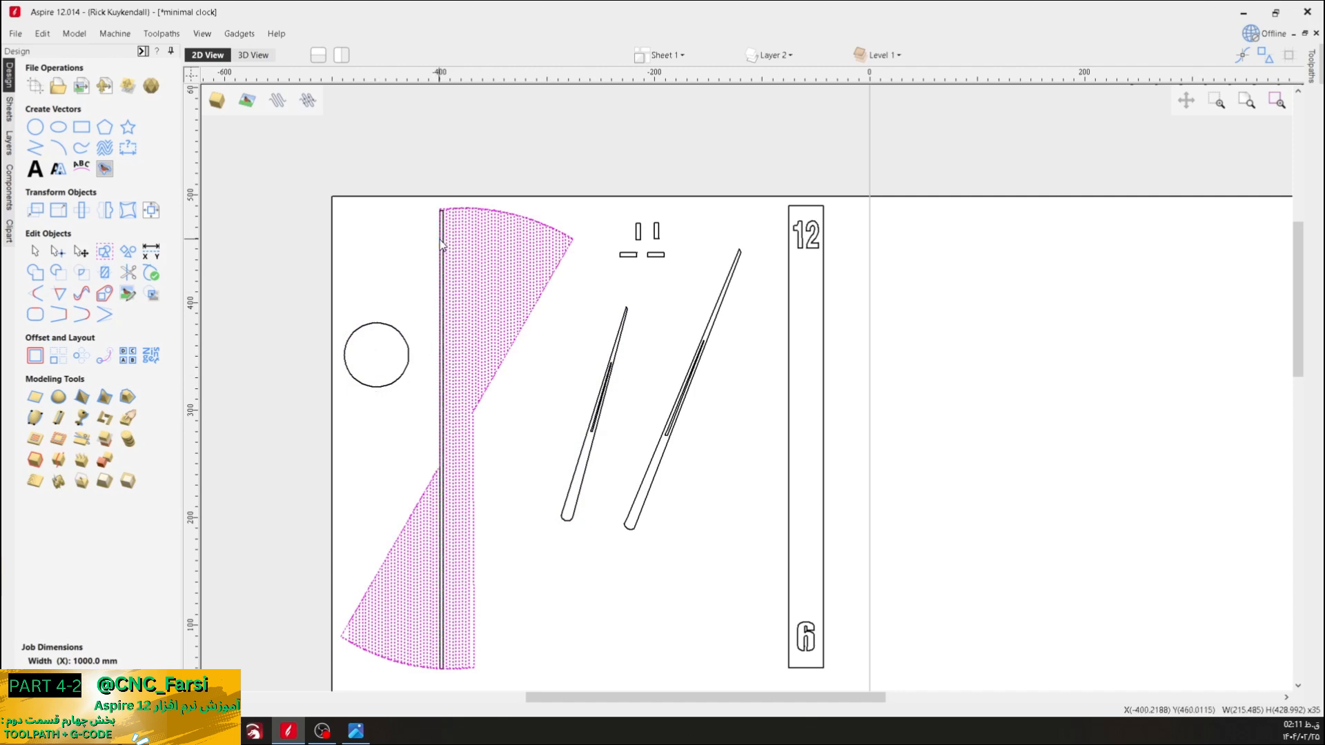
{"action": "scroll", "coordinate": [442, 245], "scroll_direction": "up", "scroll_amount": 6}
{"action": "left_click", "coordinate": [455, 138], "text": "ctrl"}
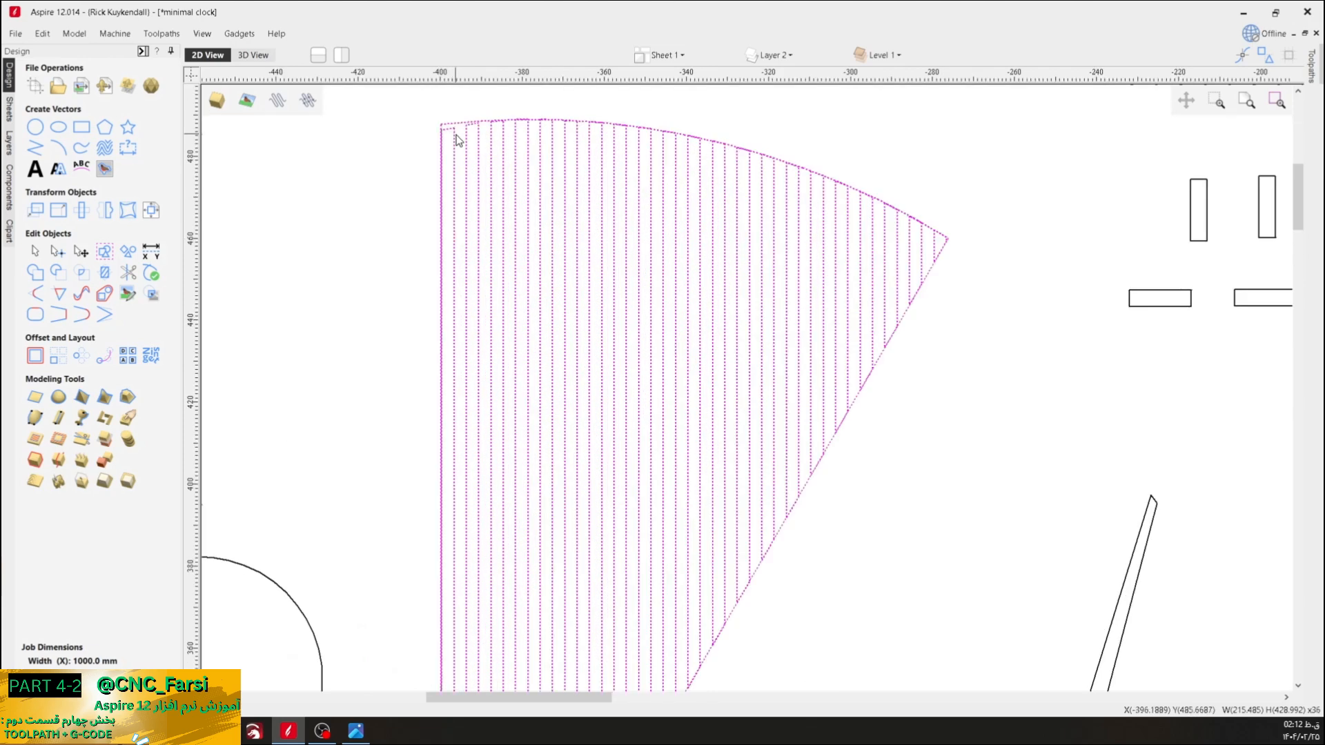
{"action": "left_click", "coordinate": [459, 133], "text": "ctrl"}
{"action": "scroll", "coordinate": [676, 414], "scroll_direction": "down", "scroll_amount": 6}
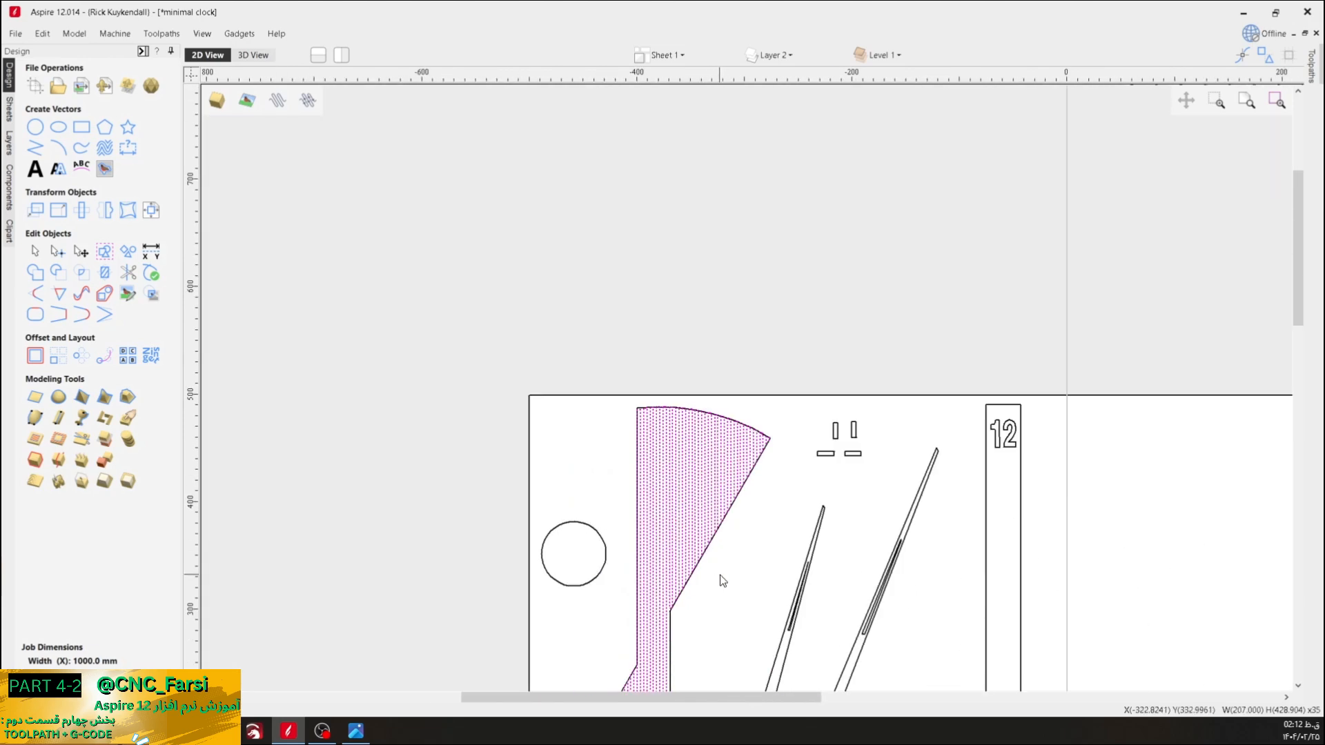
{"action": "scroll", "coordinate": [719, 574], "scroll_direction": "down", "scroll_amount": 1}
{"action": "middle_click_drag", "start_coordinate": [720, 583], "coordinate": [554, 375]}
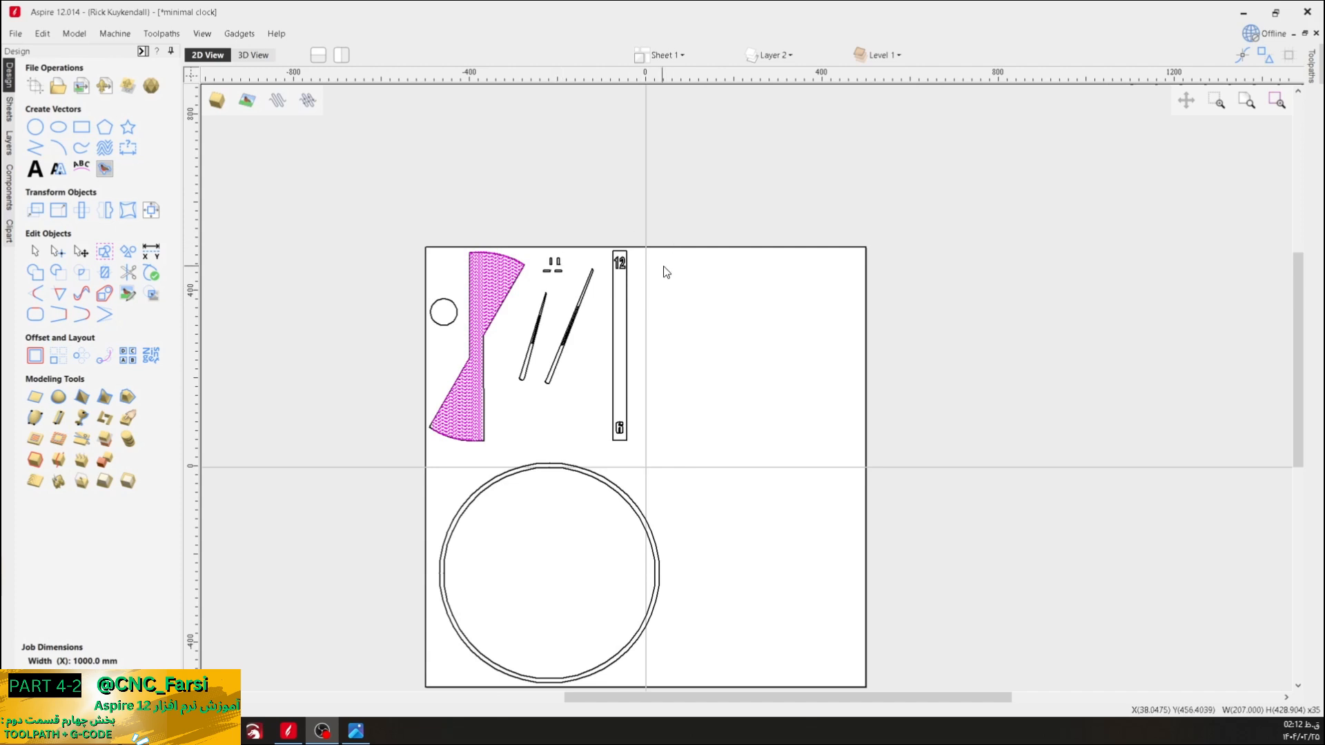
- Close the toolpath preview and start a V-Carve / Engraving toolpath with a flat depth of 1 mm
{"action": "left_click", "coordinate": [1312, 69]}
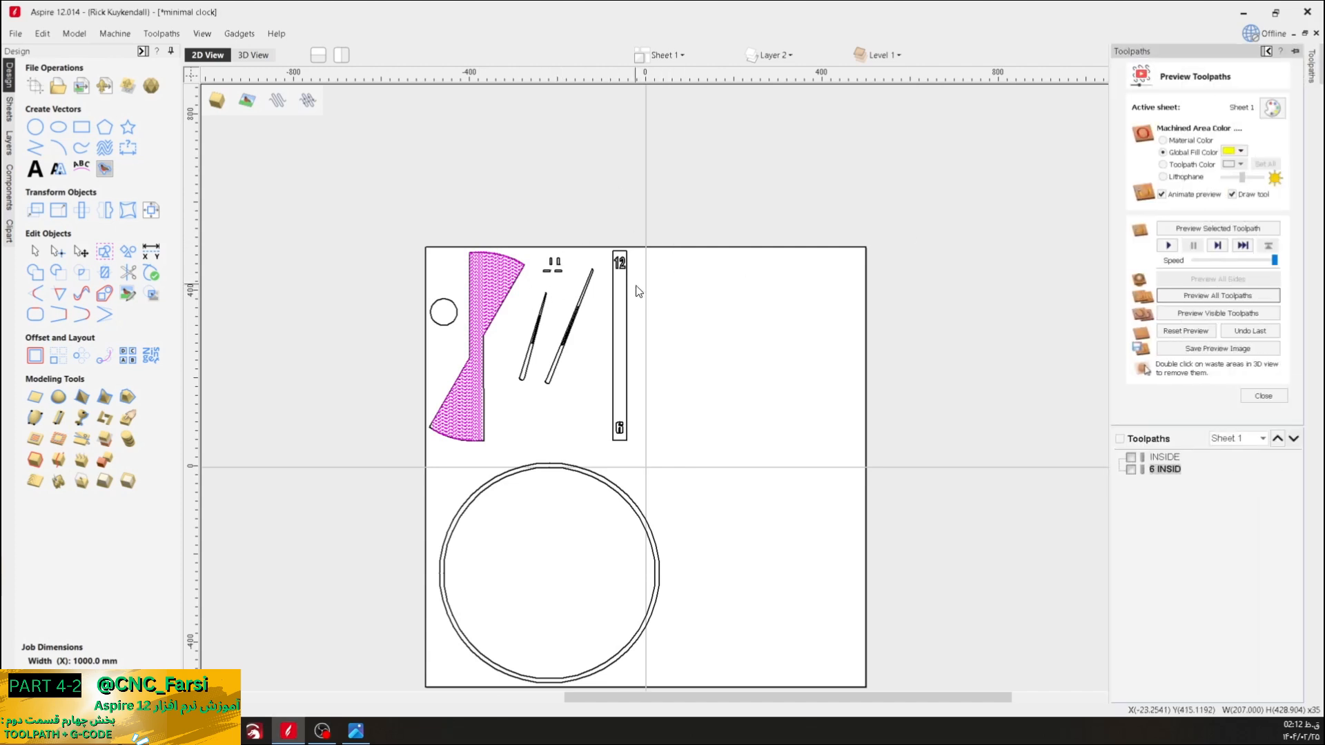
{"action": "left_click", "coordinate": [1265, 396]}
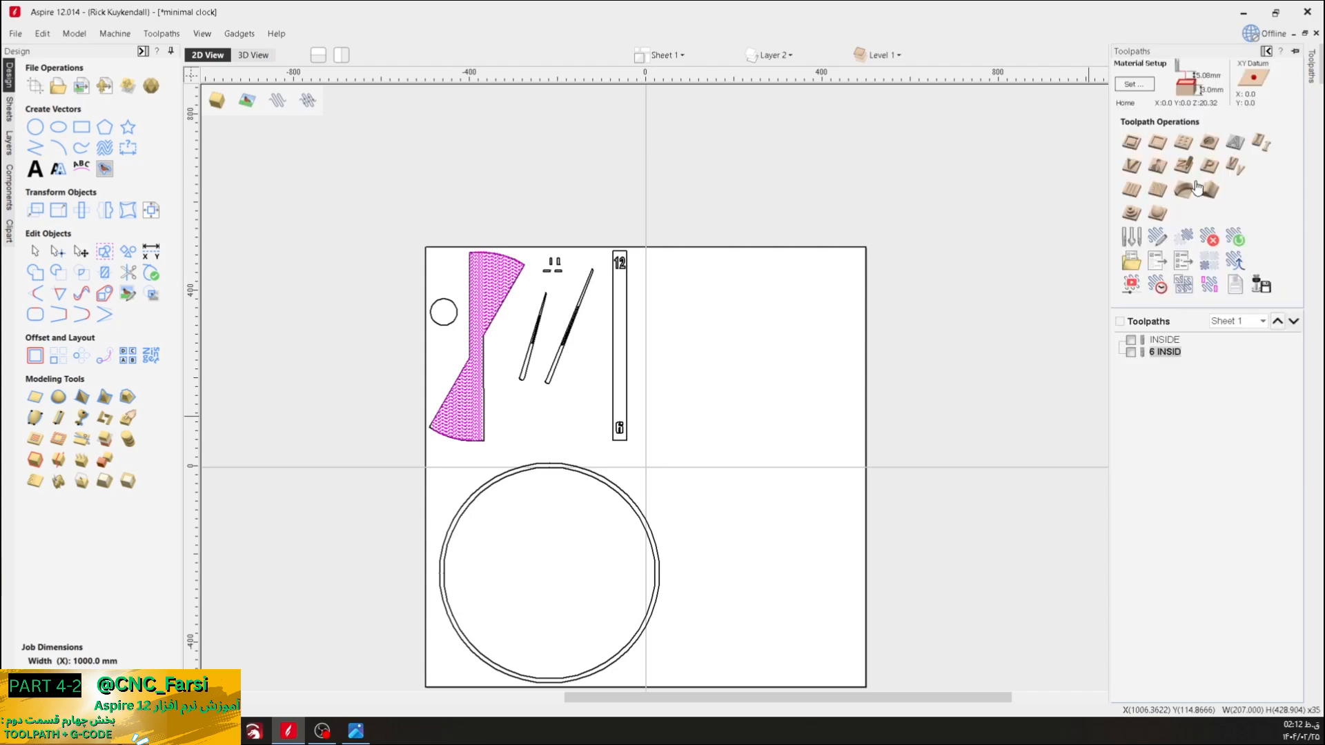
{"action": "left_click", "coordinate": [1134, 167]}
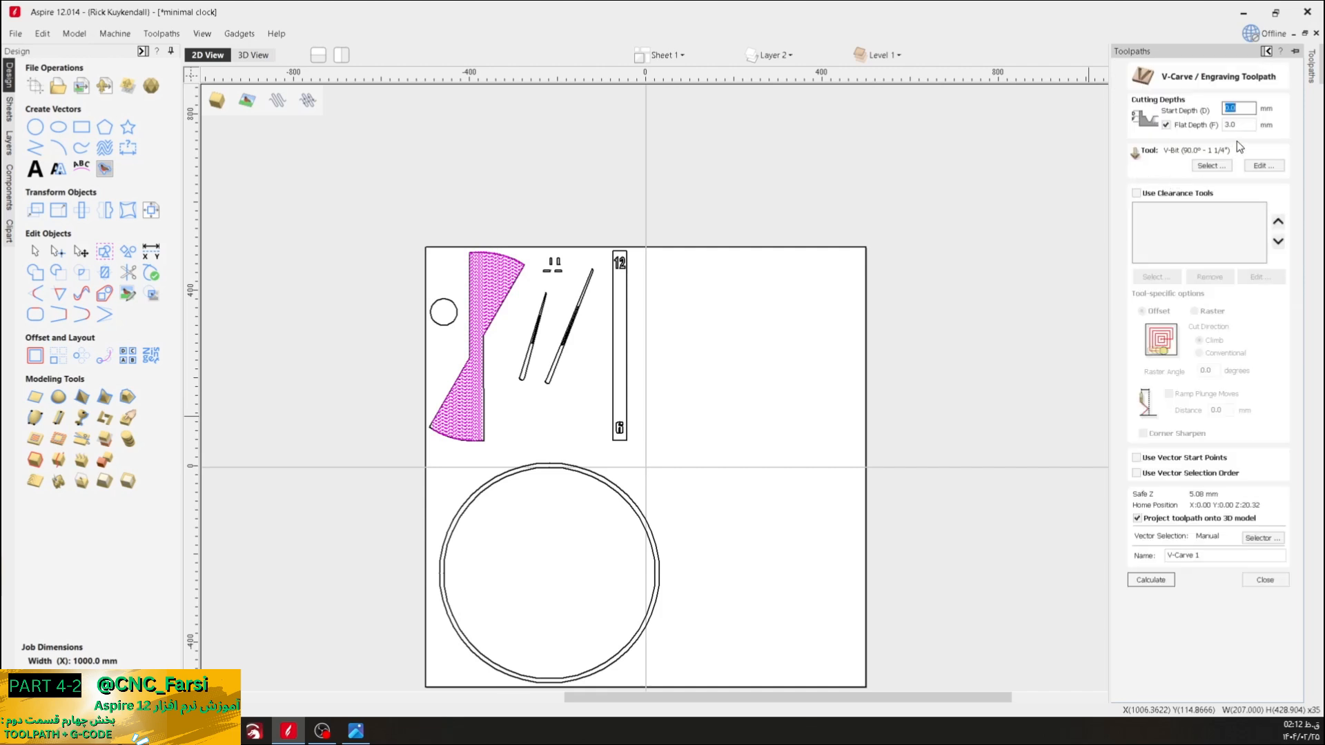
{"action": "key", "text": "Tab"}
{"action": "type", "text": "0"}
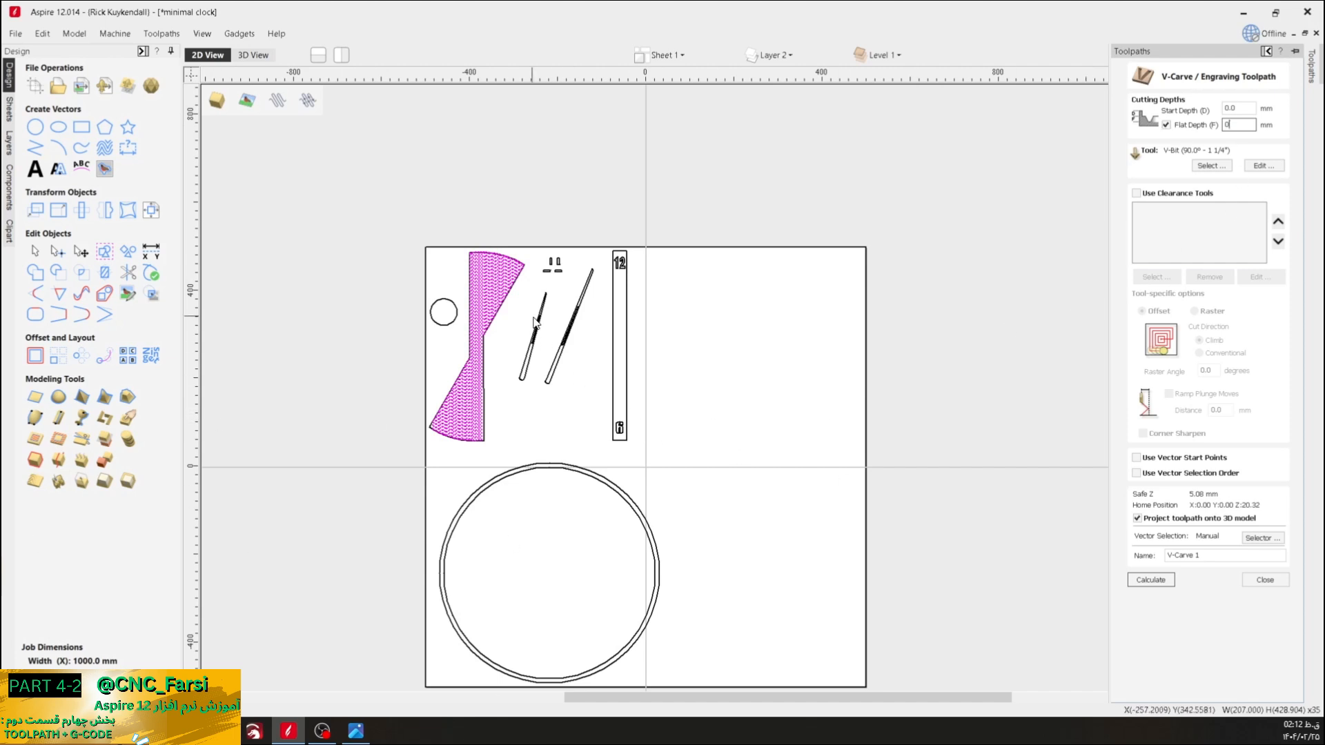
{"action": "scroll", "coordinate": [524, 265], "scroll_direction": "up", "scroll_amount": 4}
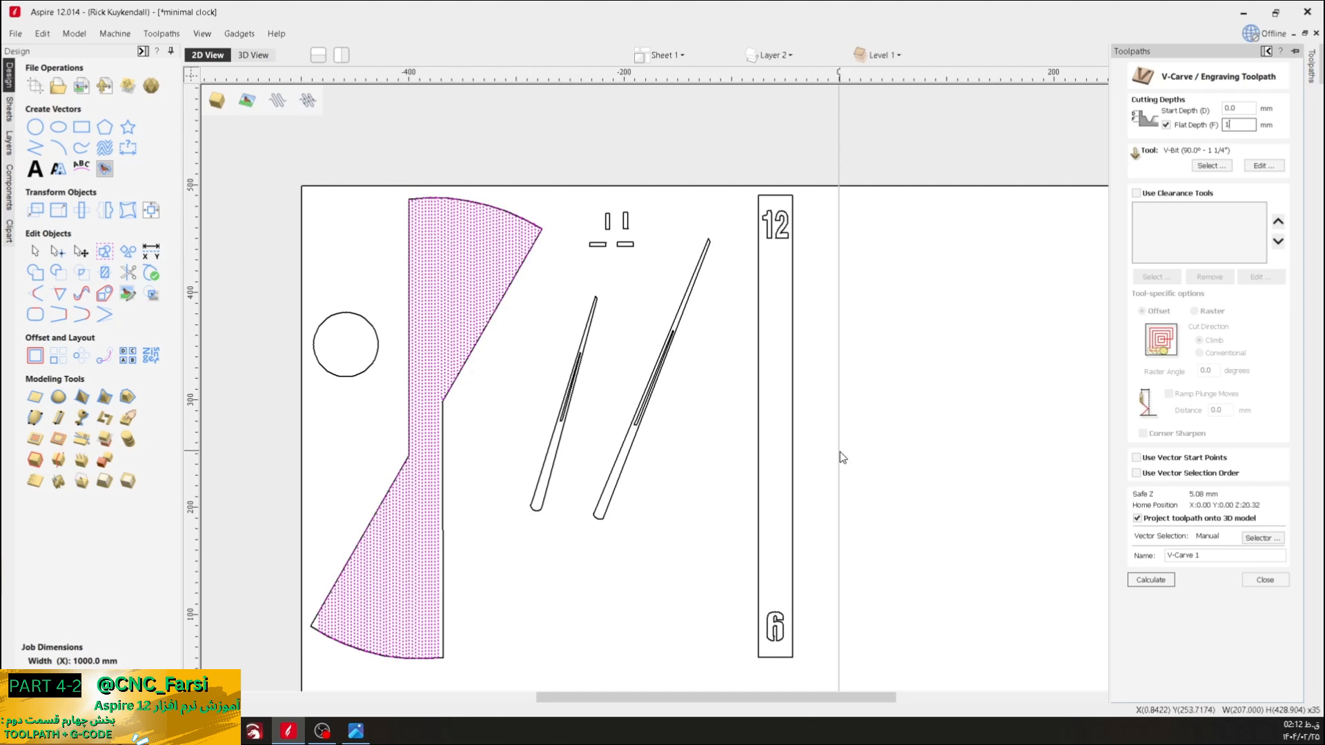
{"action": "scroll", "coordinate": [897, 445], "scroll_direction": "down", "scroll_amount": 1}
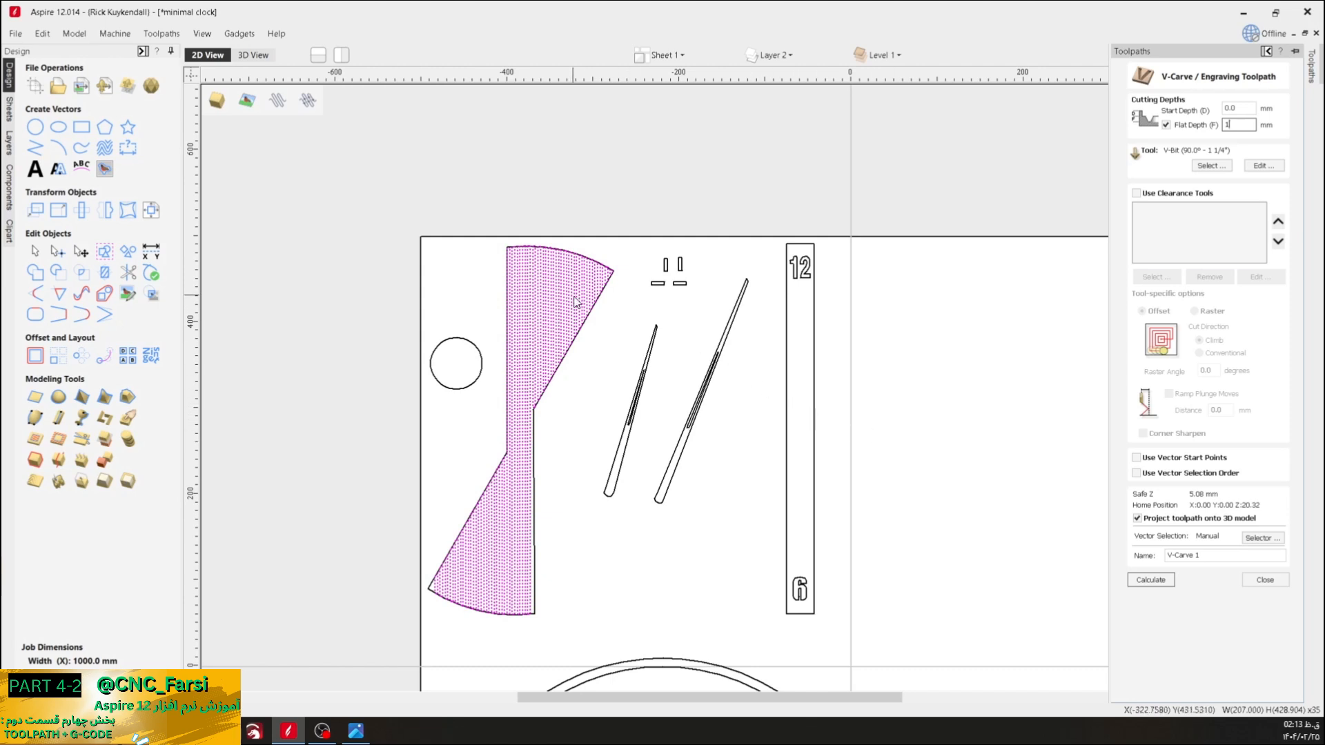
- Group the selected stripes of the bow-tie-shaped part and clear the selection
{"action": "right_click", "coordinate": [552, 301]}
{"action": "left_click", "coordinate": [628, 386]}
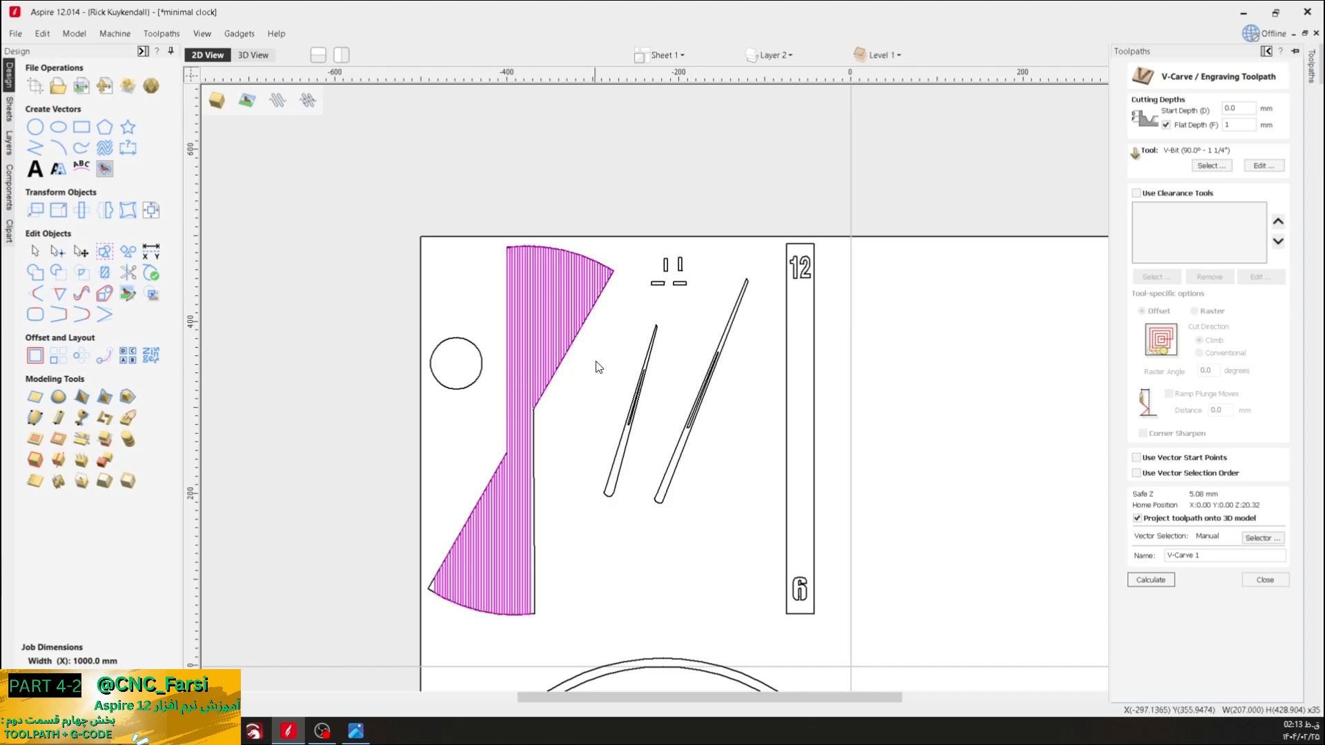
{"action": "left_click", "coordinate": [560, 316]}
{"action": "left_click", "coordinate": [600, 355]}
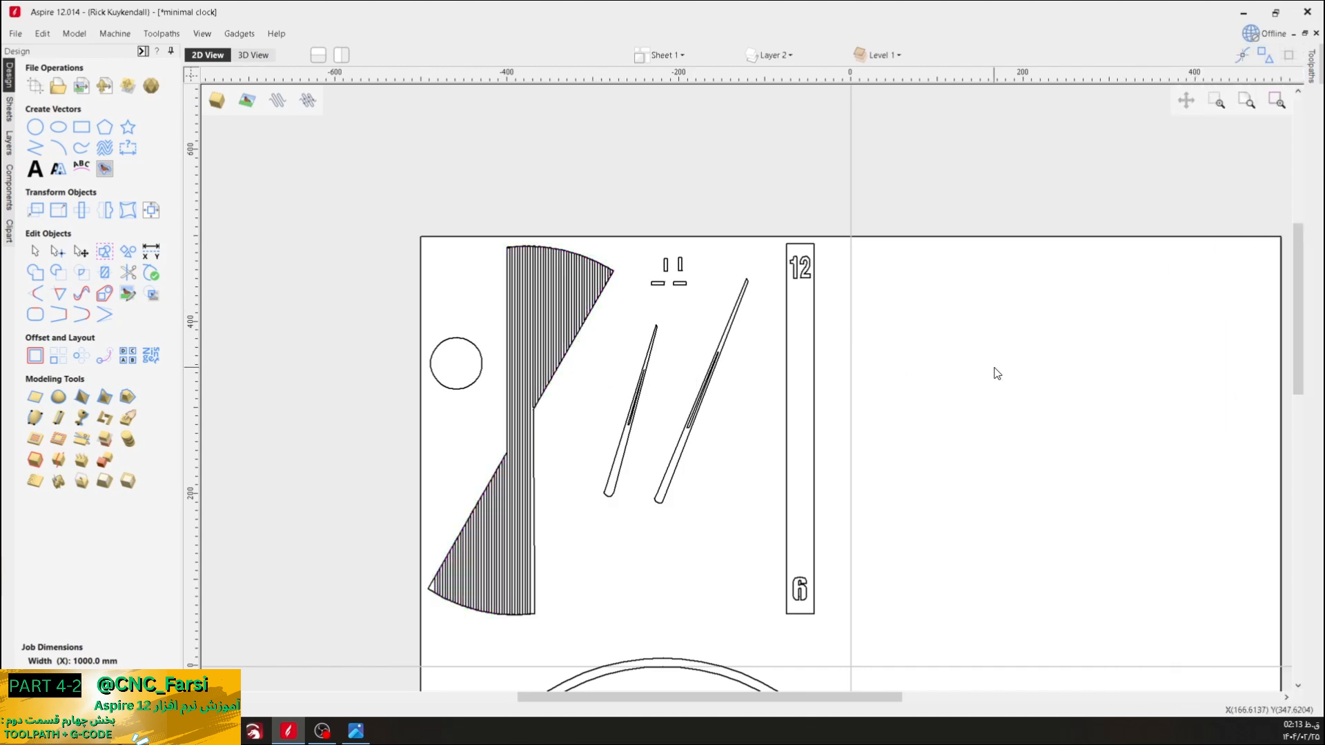
- Draw an open half-arrow polyline about 31 mm wide and 75 mm tall in the sheet's empty area beside the clock parts
{"action": "middle_click_drag", "start_coordinate": [992, 372], "coordinate": [753, 340]}
{"action": "scroll", "coordinate": [821, 279], "scroll_direction": "up", "scroll_amount": 2}
{"action": "middle_click_drag", "start_coordinate": [868, 311], "coordinate": [670, 243]}
{"action": "scroll", "coordinate": [526, 360], "scroll_direction": "up", "scroll_amount": 2}
{"action": "scroll", "coordinate": [670, 244], "scroll_direction": "up", "scroll_amount": 2}
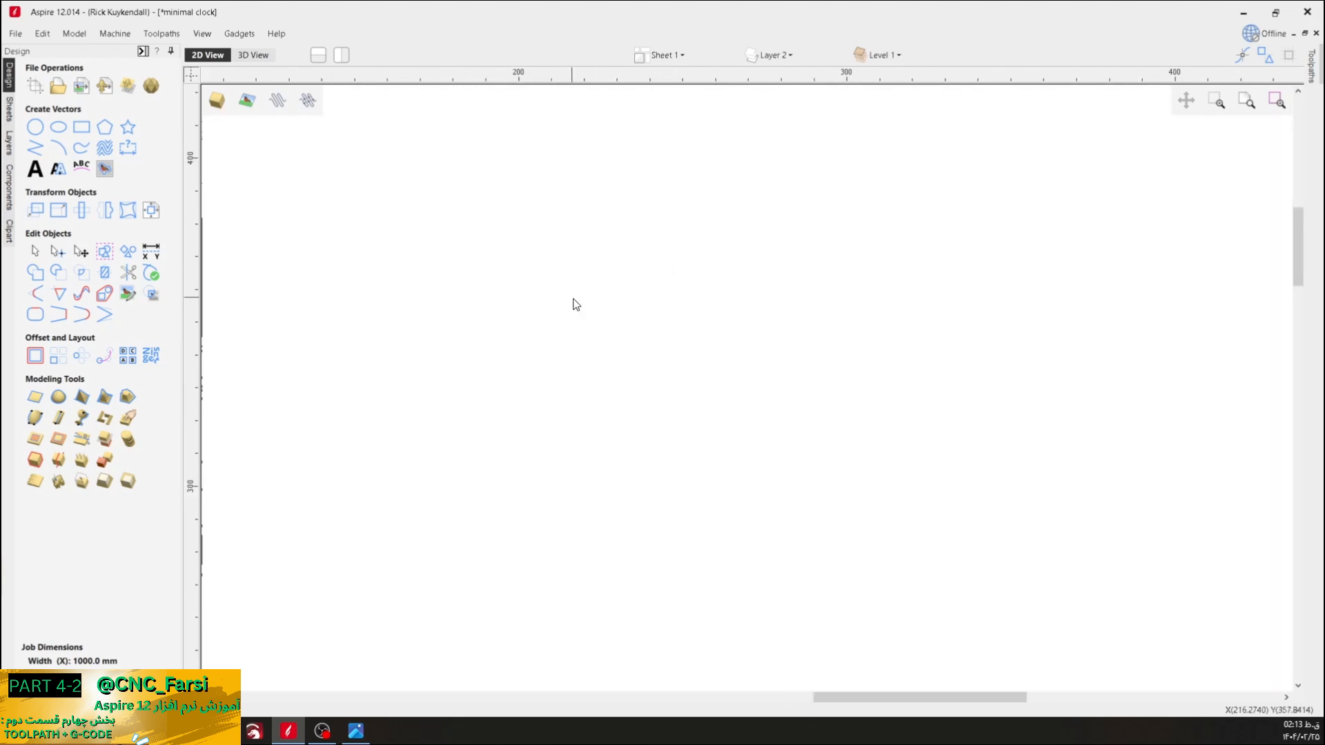
{"action": "middle_click_drag", "start_coordinate": [573, 299], "coordinate": [660, 306]}
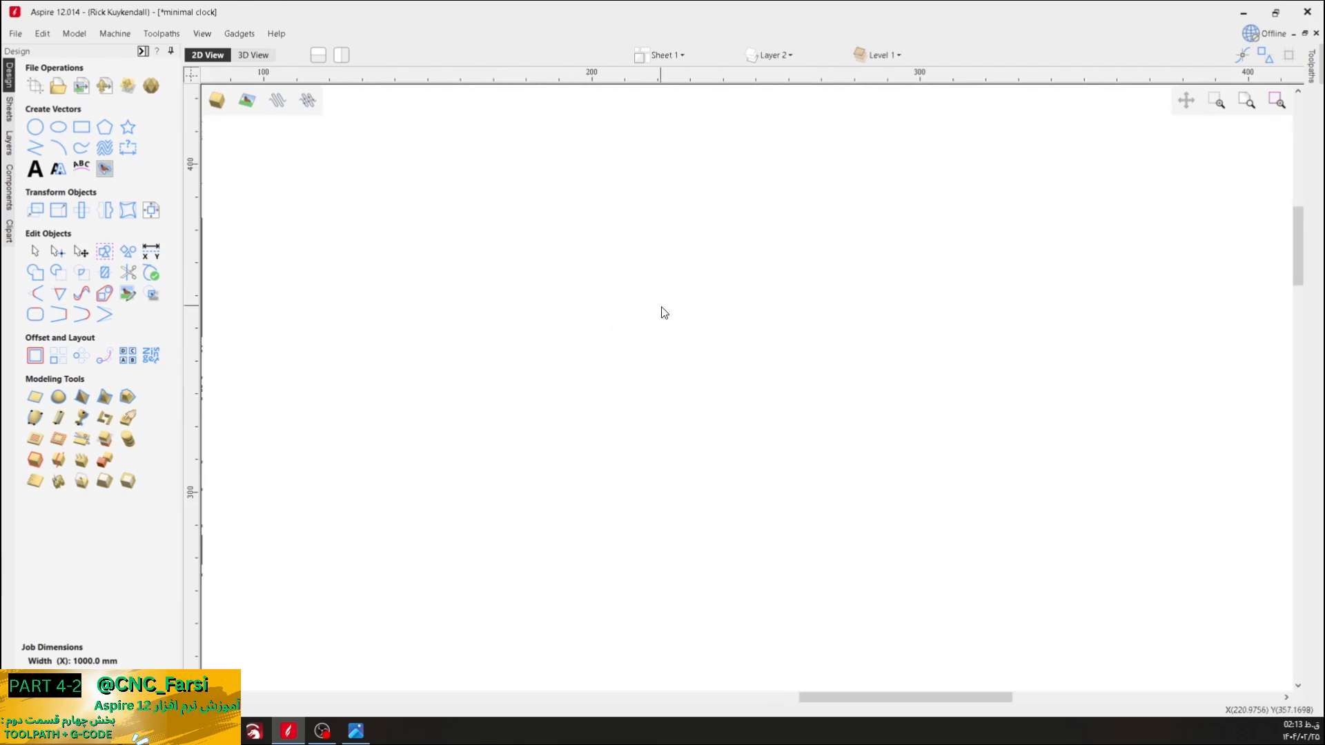
{"action": "left_click", "coordinate": [35, 148]}
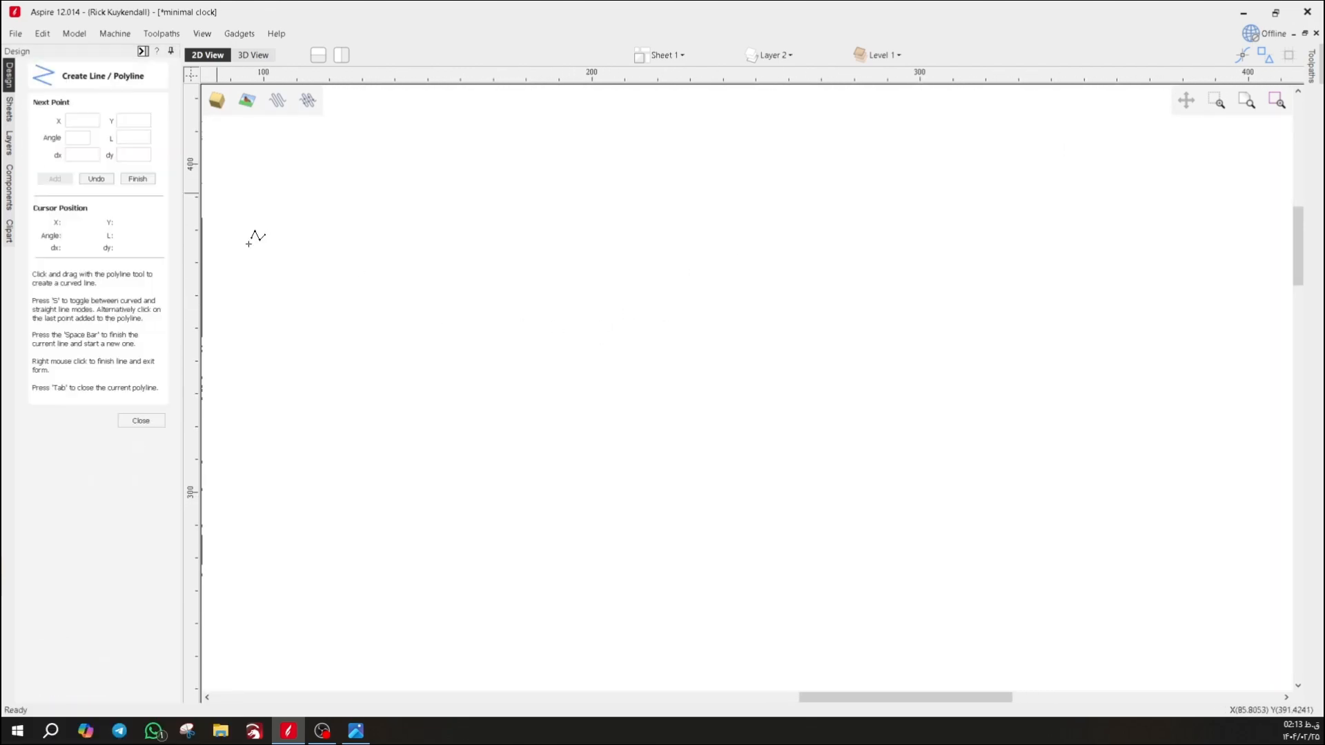
{"action": "left_click", "coordinate": [715, 268]}
{"action": "left_click", "coordinate": [615, 267]}
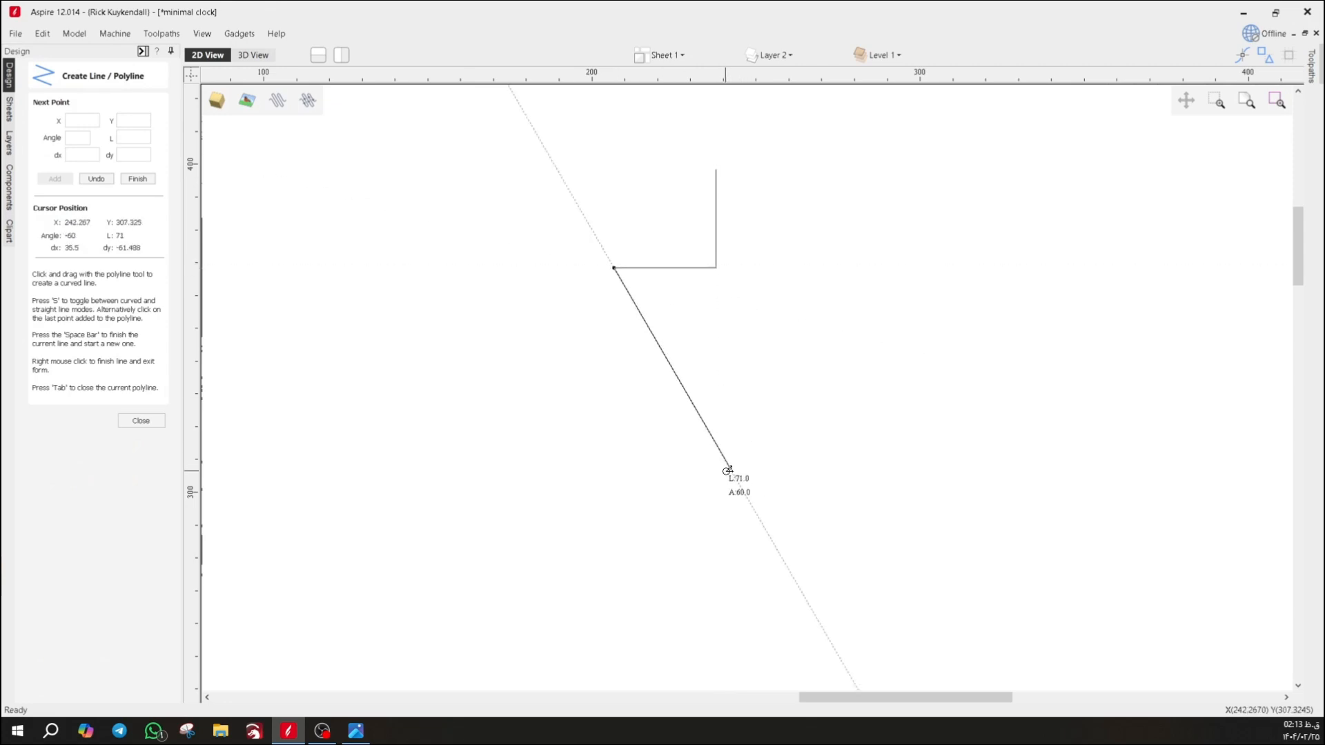
{"action": "left_click", "coordinate": [717, 413]}
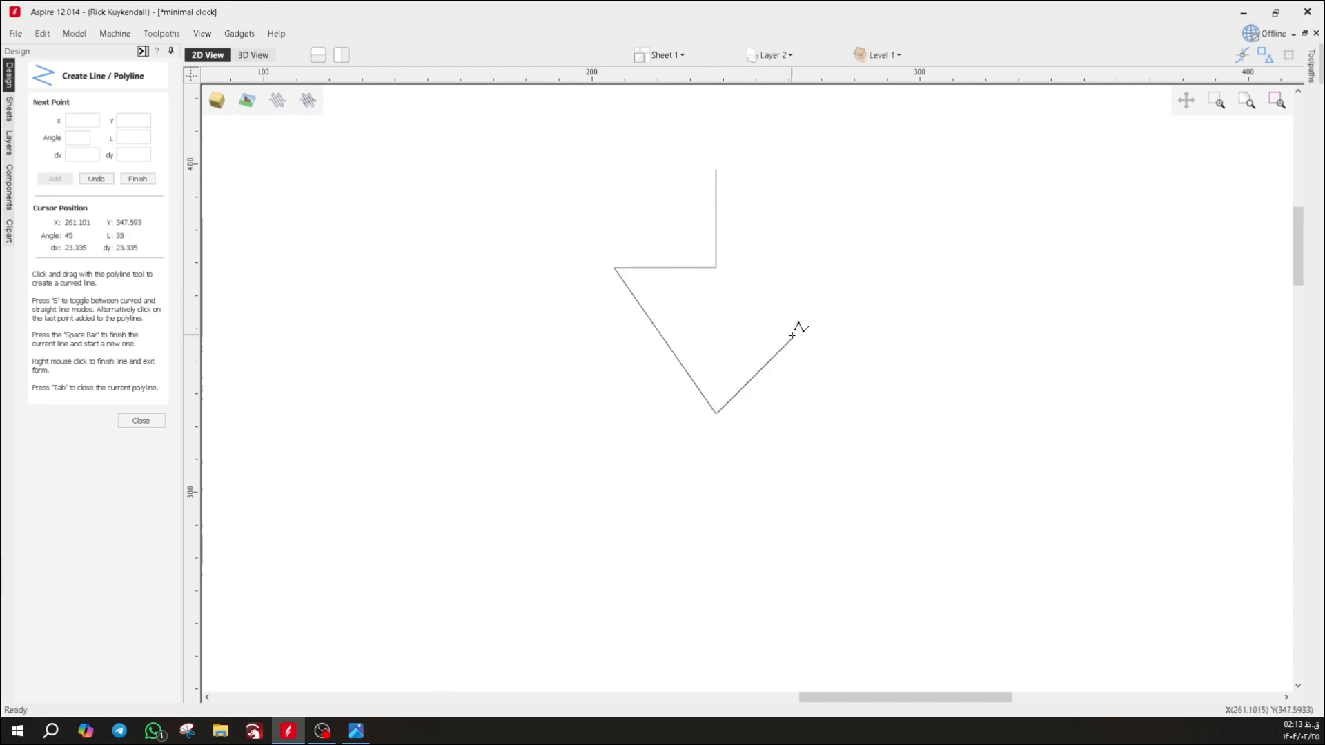
{"action": "right_click", "coordinate": [752, 310]}
- Create a mirrored copy of the half-arrow on its right side, with flipping about the job center turned off
{"action": "left_click", "coordinate": [792, 152]}
{"action": "left_click_drag", "start_coordinate": [791, 152], "coordinate": [514, 488]}
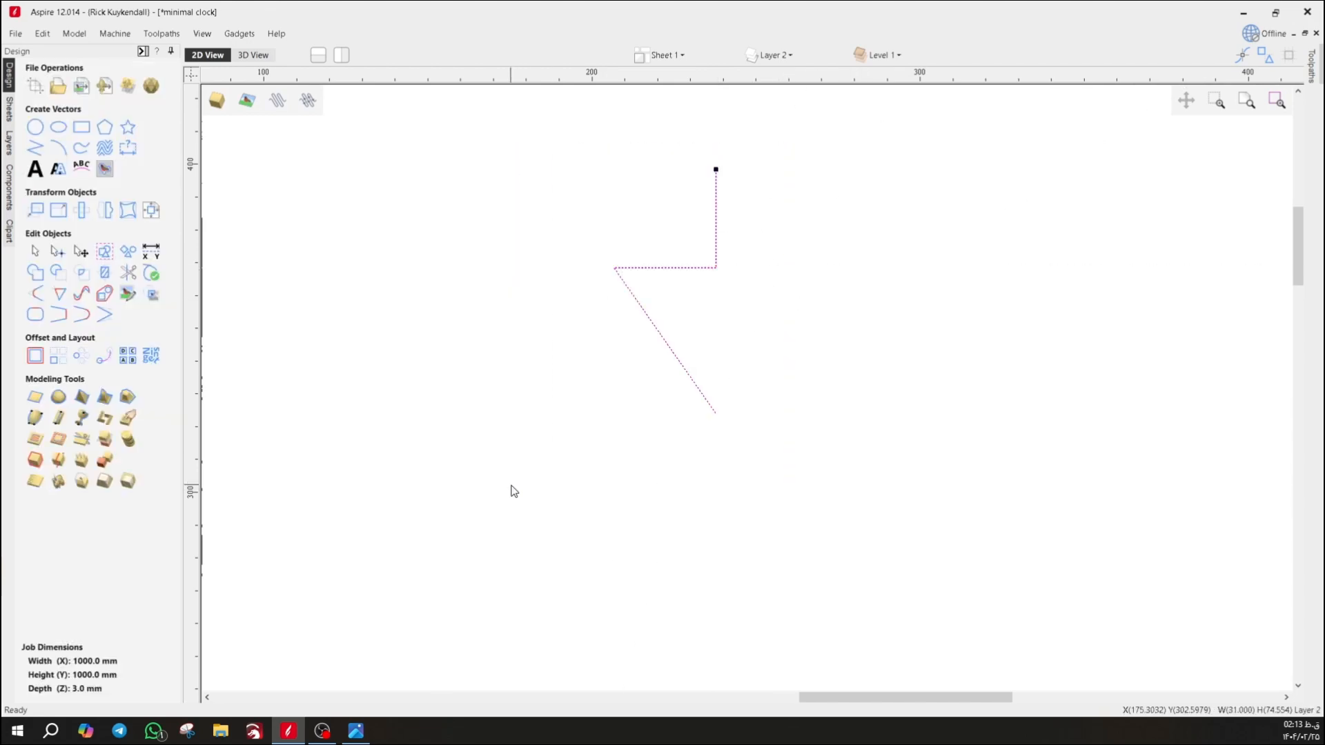
{"action": "left_click", "coordinate": [109, 215]}
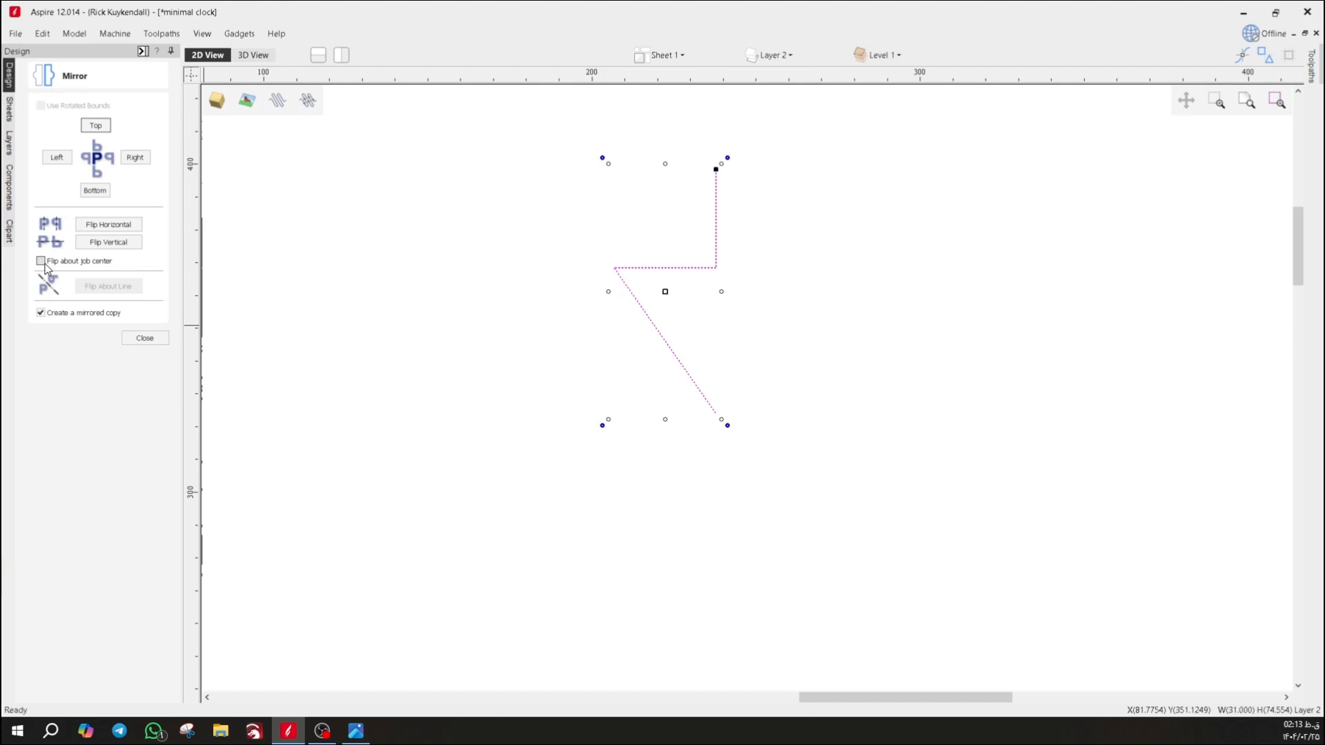
{"action": "left_click", "coordinate": [118, 230]}
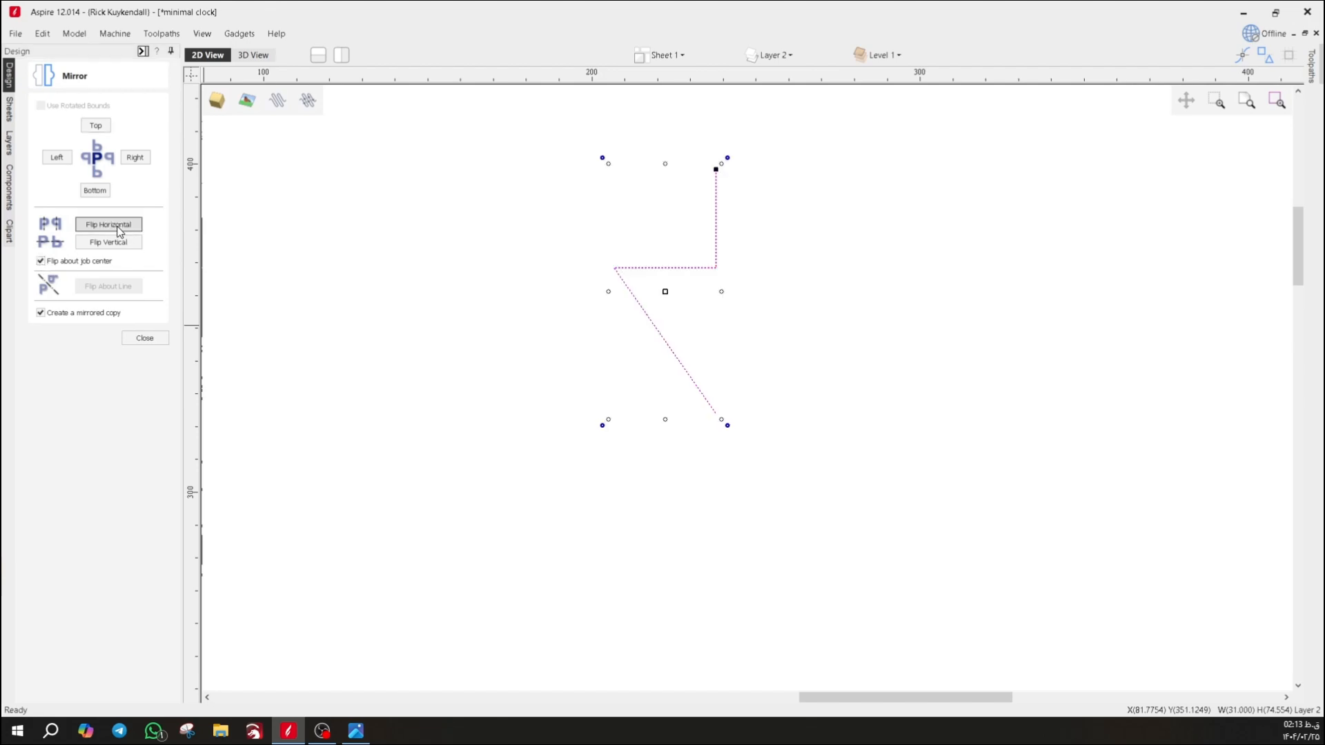
{"action": "left_click", "coordinate": [41, 262]}
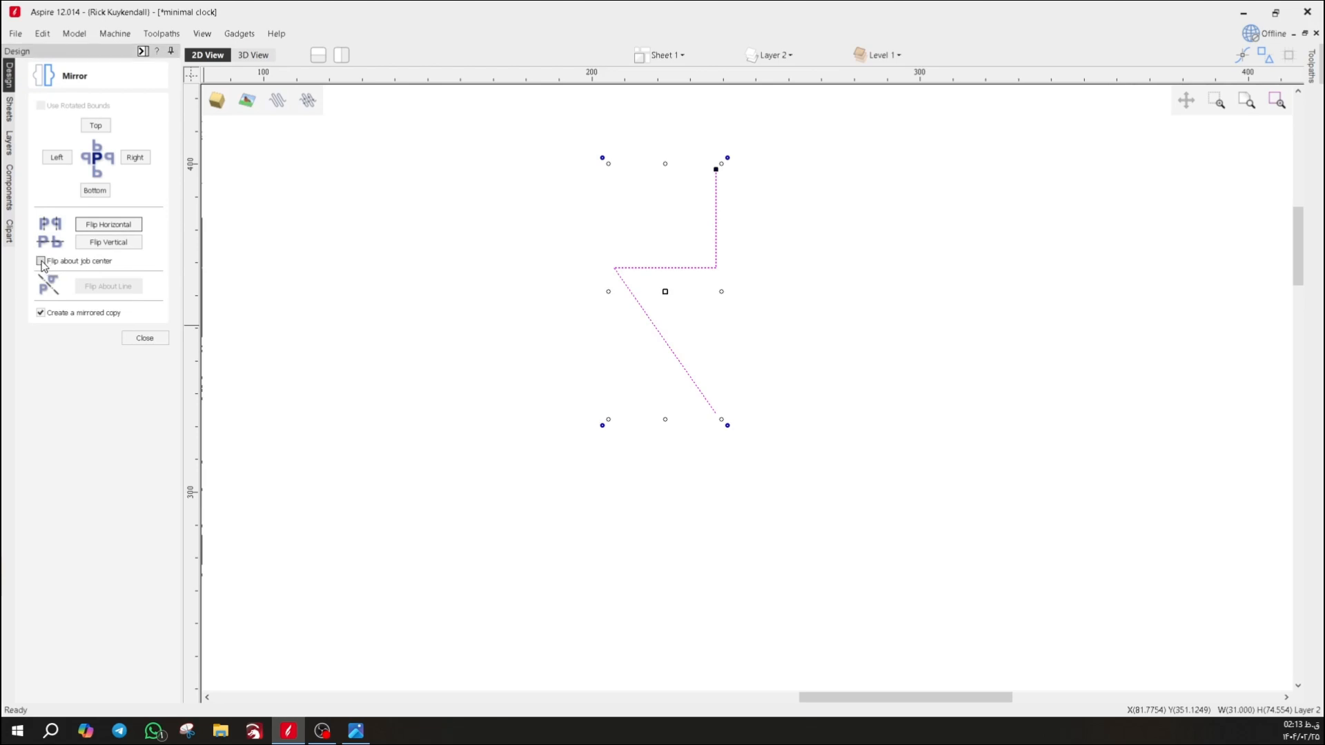
{"action": "left_click", "coordinate": [117, 230]}
{"action": "left_click", "coordinate": [118, 229]}
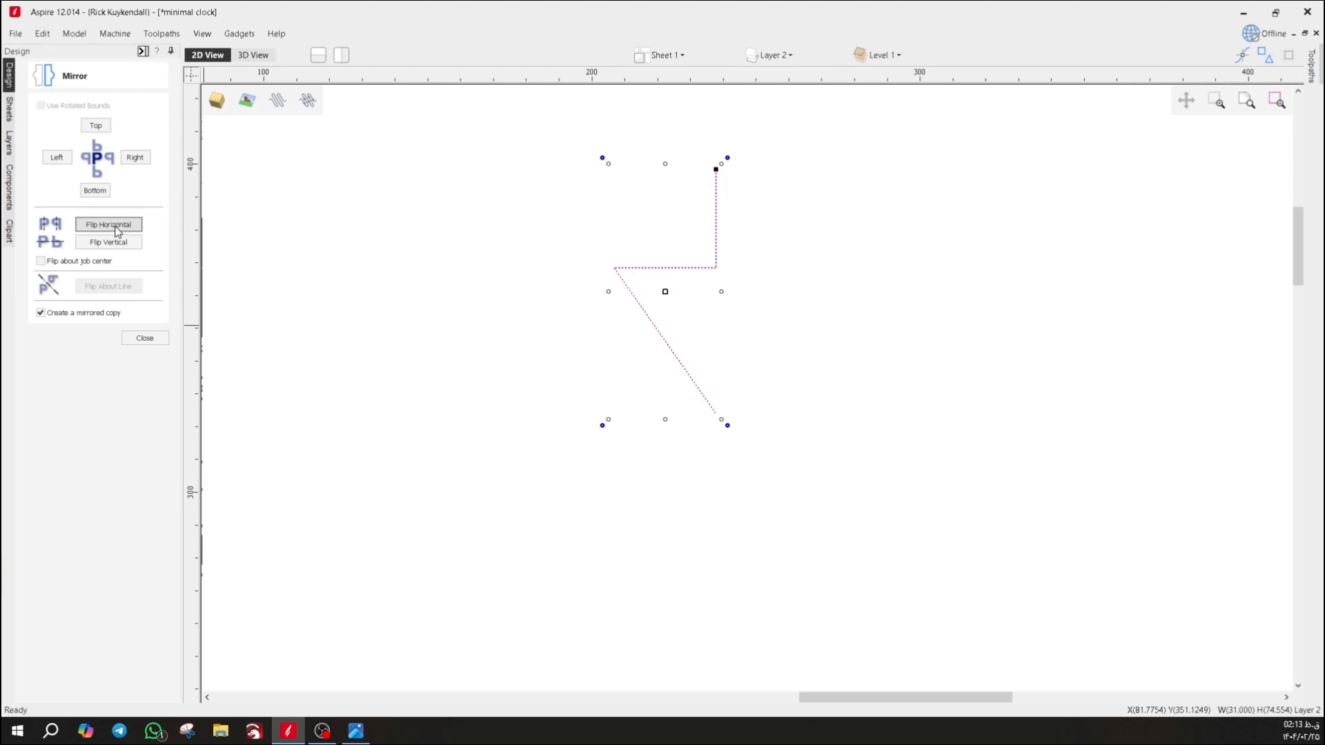
{"action": "left_click", "coordinate": [135, 157]}
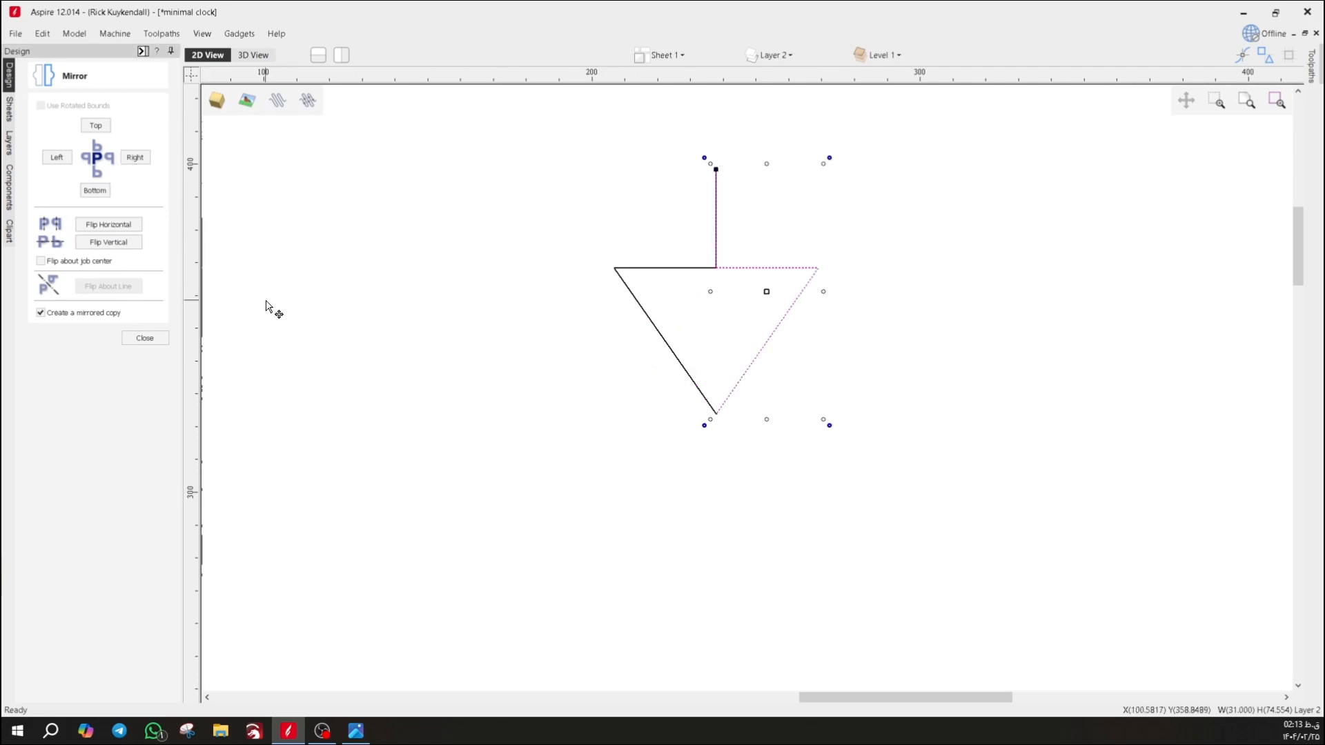
{"action": "left_click", "coordinate": [144, 337]}
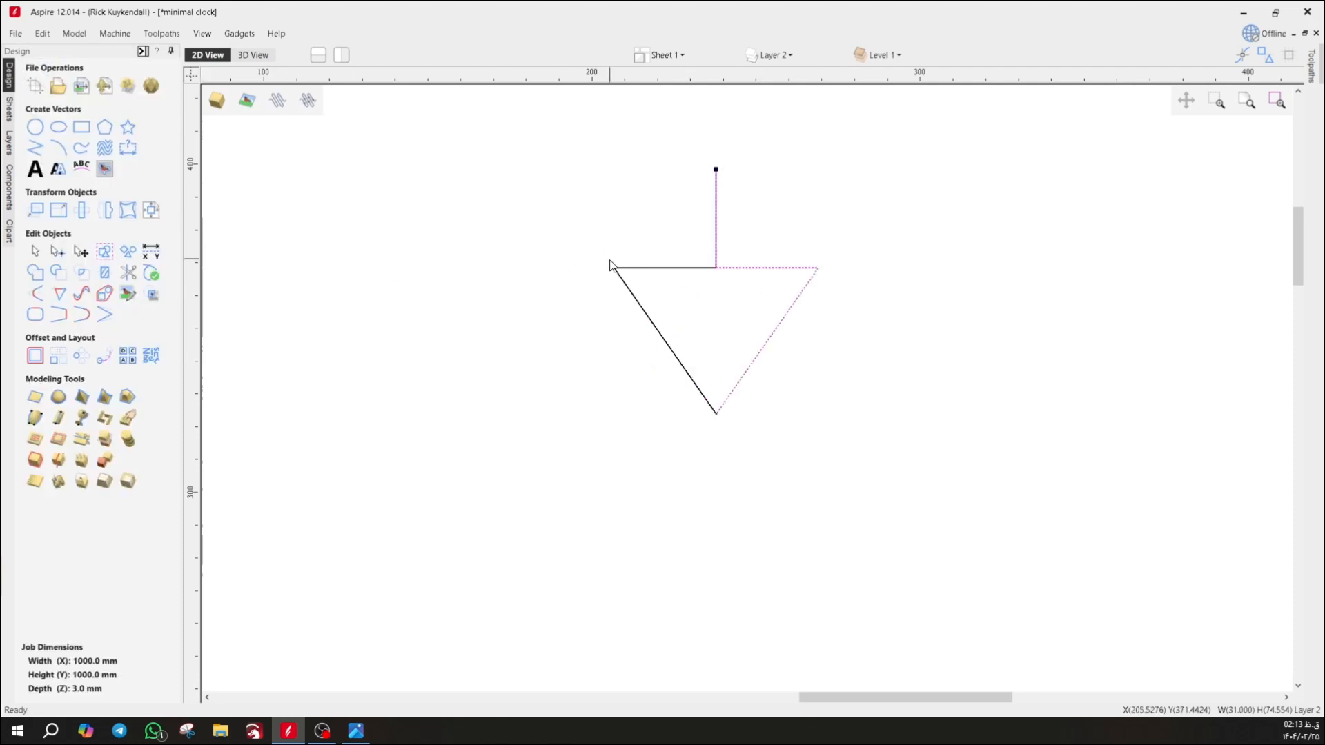
- Move the mirrored half-arrow to the right, leaving a narrow open gap between the two halves
{"action": "left_click", "coordinate": [739, 296]}
{"action": "middle_click_drag", "start_coordinate": [884, 231], "coordinate": [672, 256]}
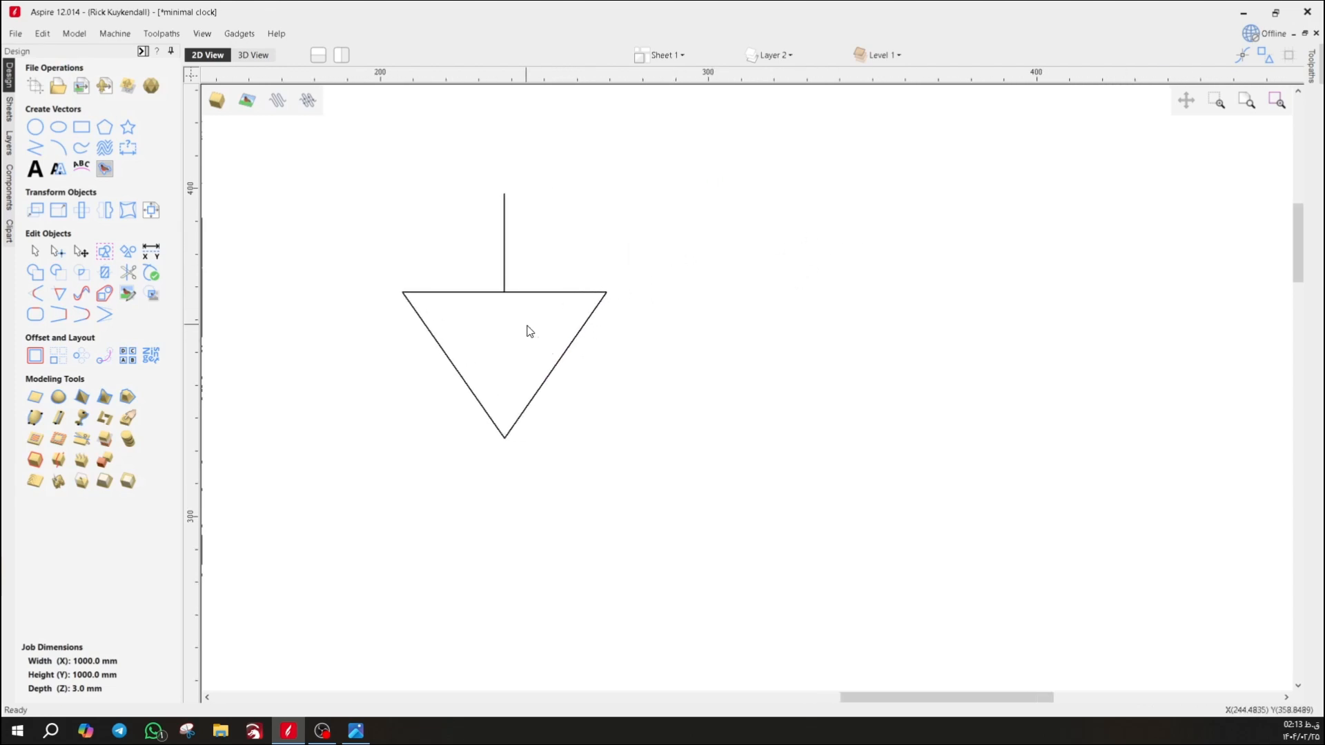
{"action": "left_click", "coordinate": [599, 306]}
{"action": "left_click_drag", "start_coordinate": [600, 308], "coordinate": [624, 340]}
{"action": "left_click", "coordinate": [599, 441]}
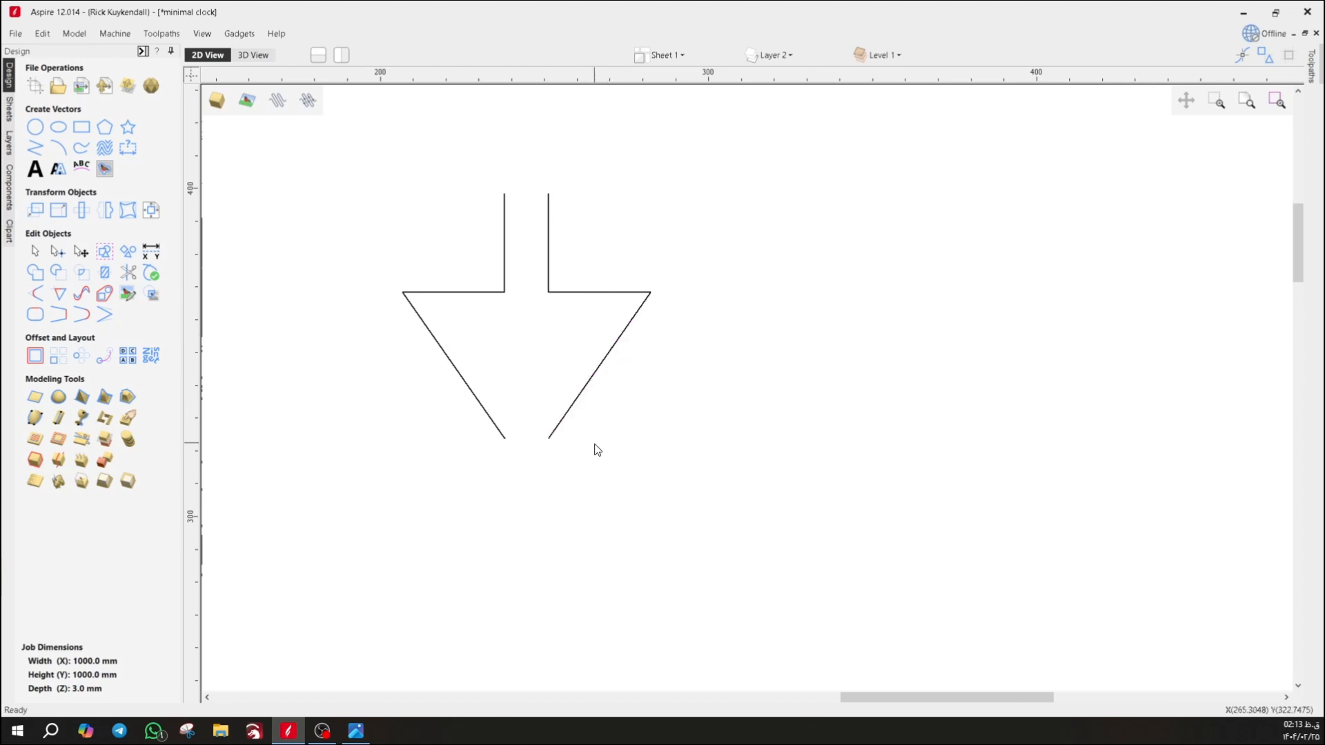
- Draw a line about 21 mm long from the left half's lower endpoint, sloping down to the right at 60 degrees
{"action": "left_click", "coordinate": [505, 440]}
{"action": "left_click", "coordinate": [387, 394]}
{"action": "left_click", "coordinate": [36, 147]}
{"action": "left_click", "coordinate": [504, 438]}
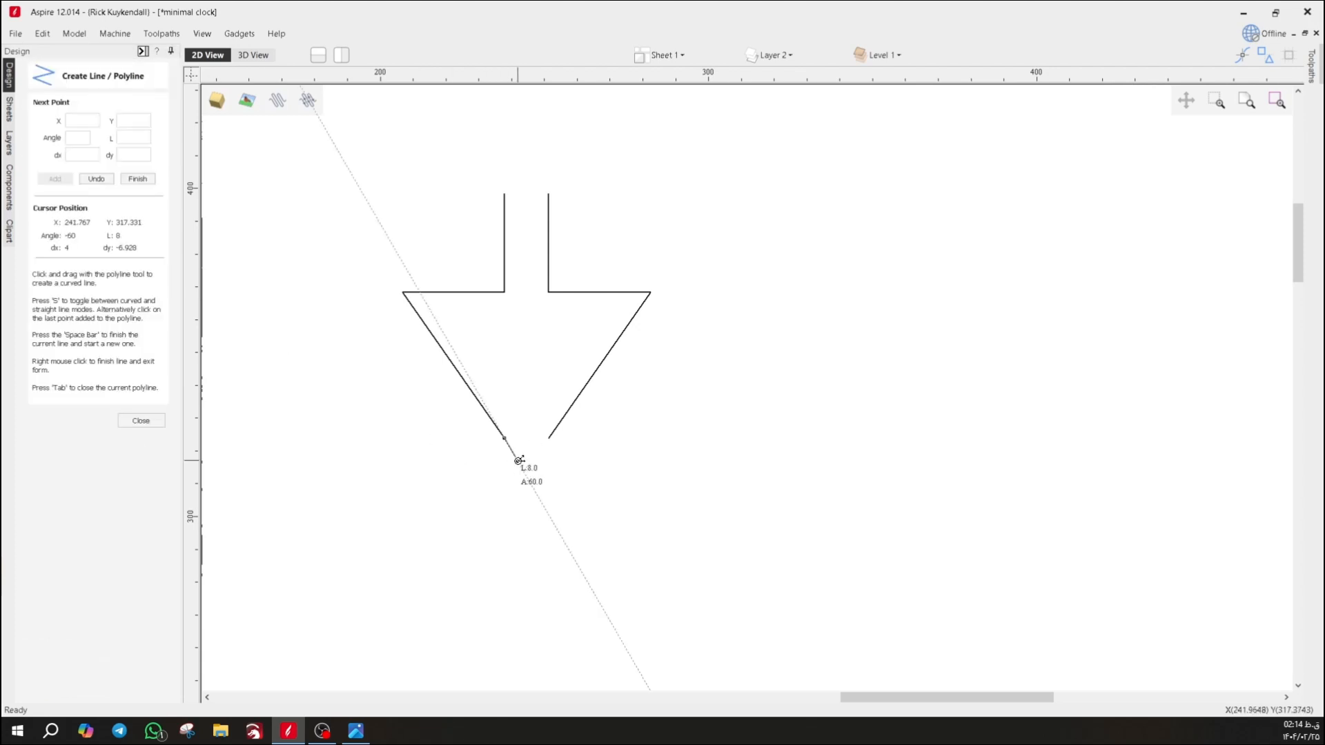
{"action": "left_click", "coordinate": [539, 496]}
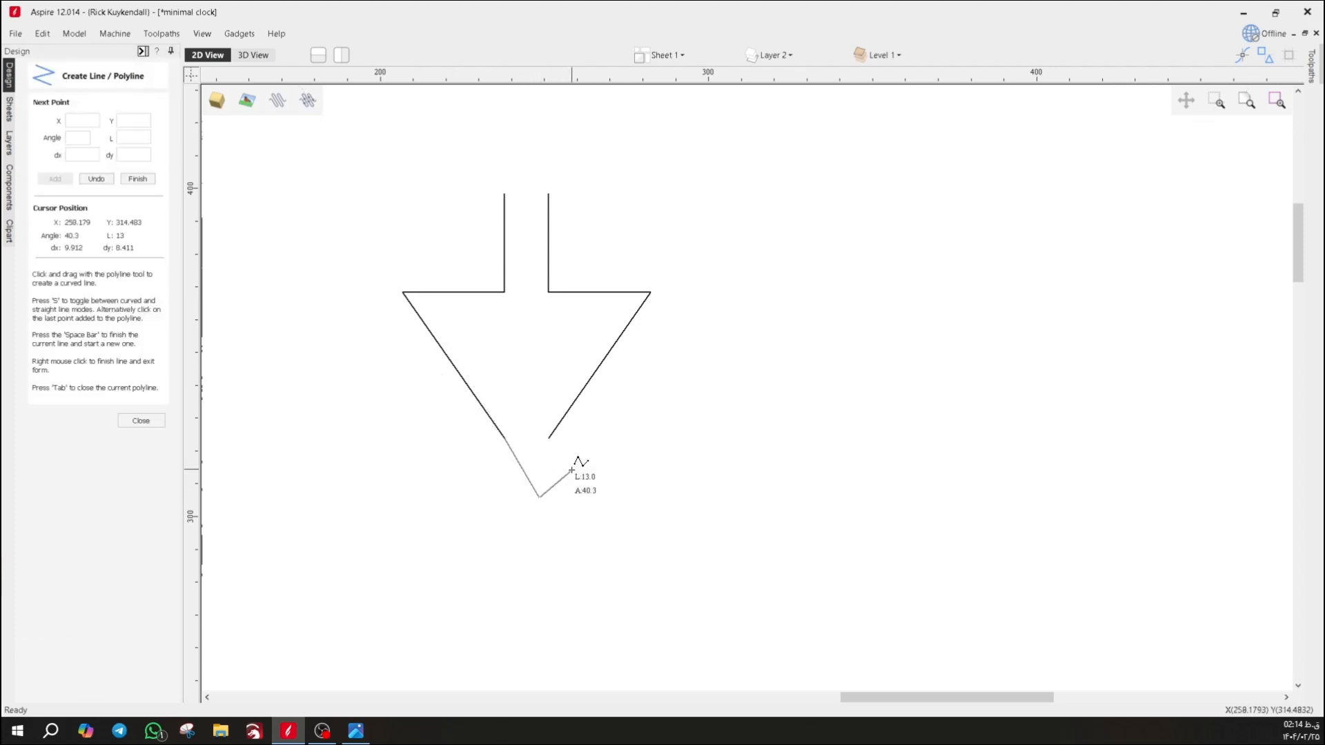
{"action": "right_click", "coordinate": [643, 479]}
{"action": "left_click", "coordinate": [649, 475]}
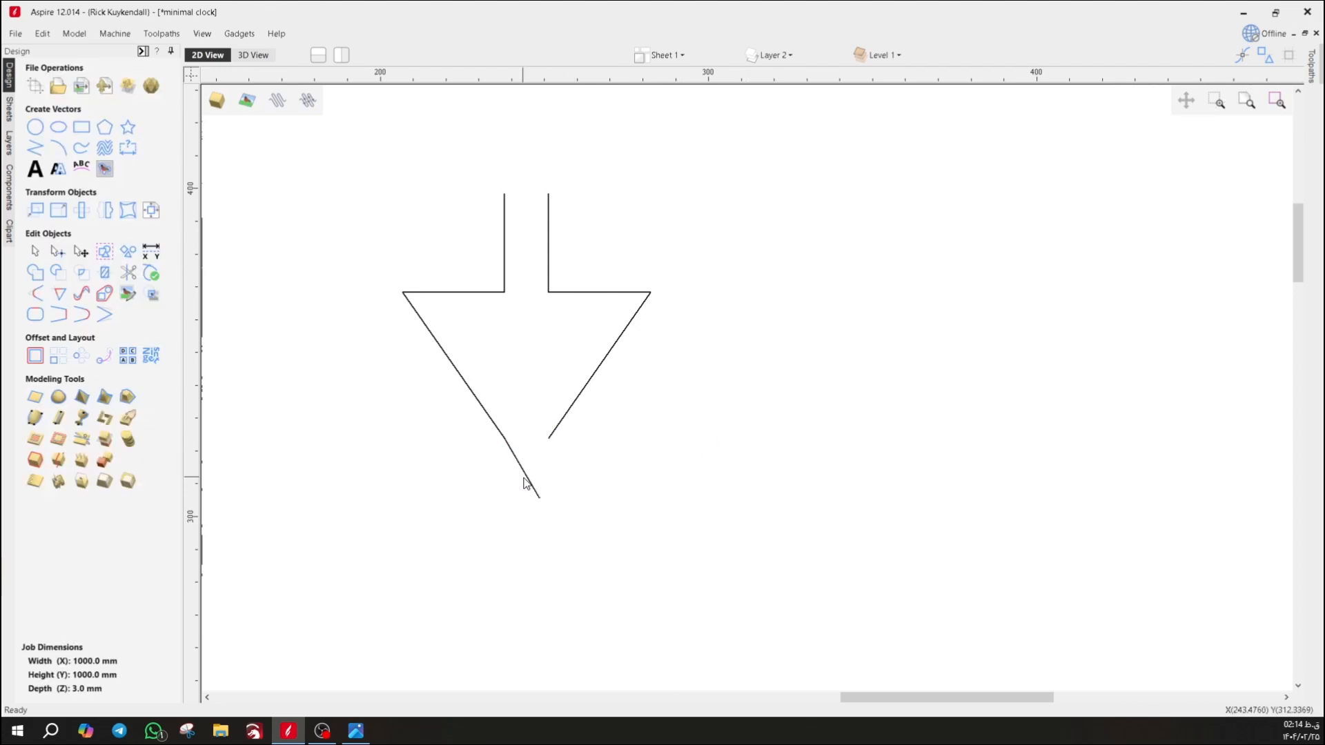
- Replace the short 60-degree line with one extending the left half's sloped edge from its lower endpoint at the same angle, past the right half
{"action": "key", "text": "Delete"}
{"action": "left_click", "coordinate": [39, 156]}
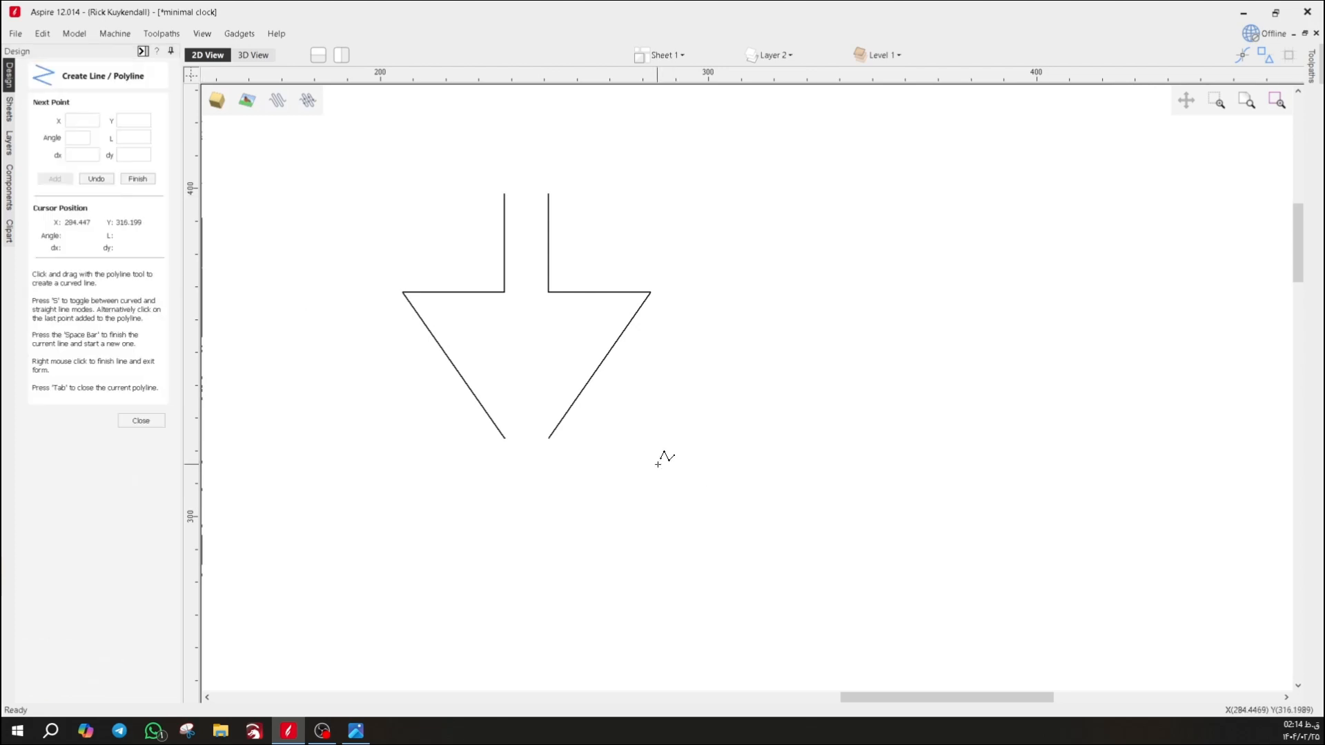
{"action": "left_click", "coordinate": [504, 438]}
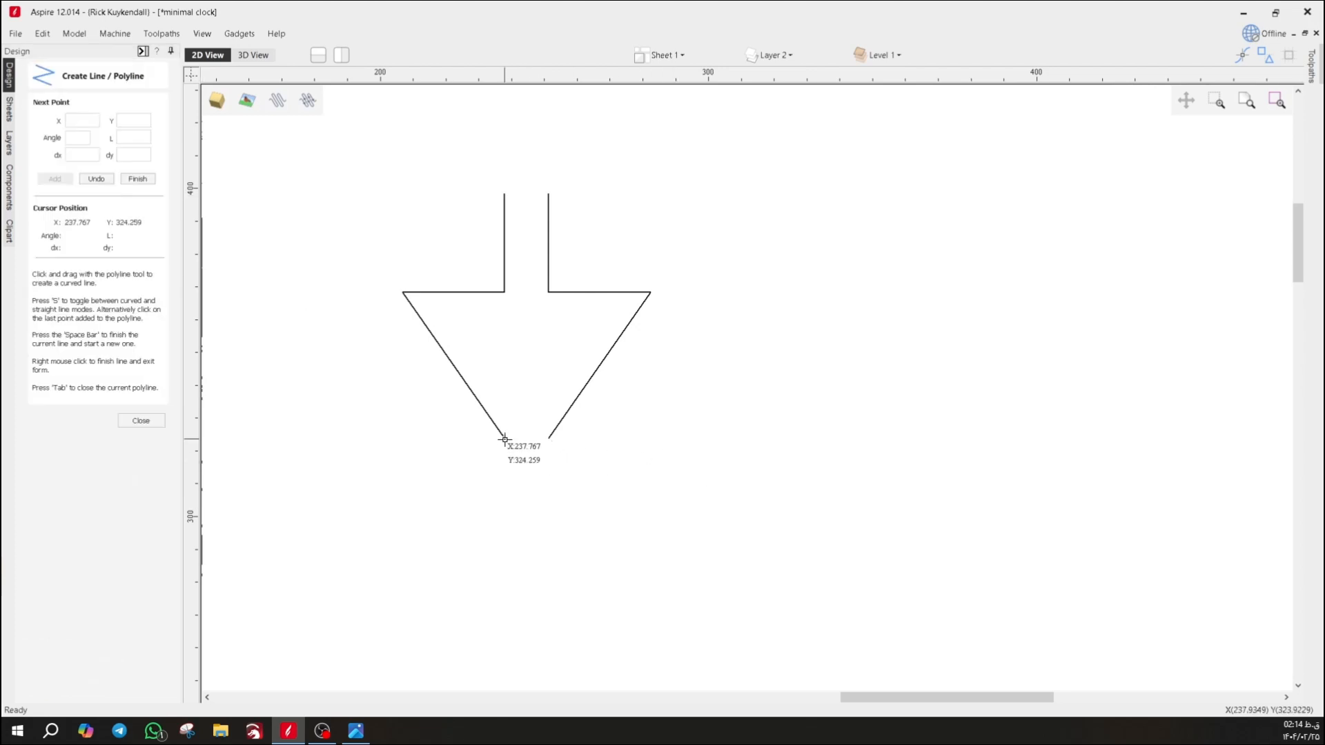
{"action": "left_click", "coordinate": [565, 524]}
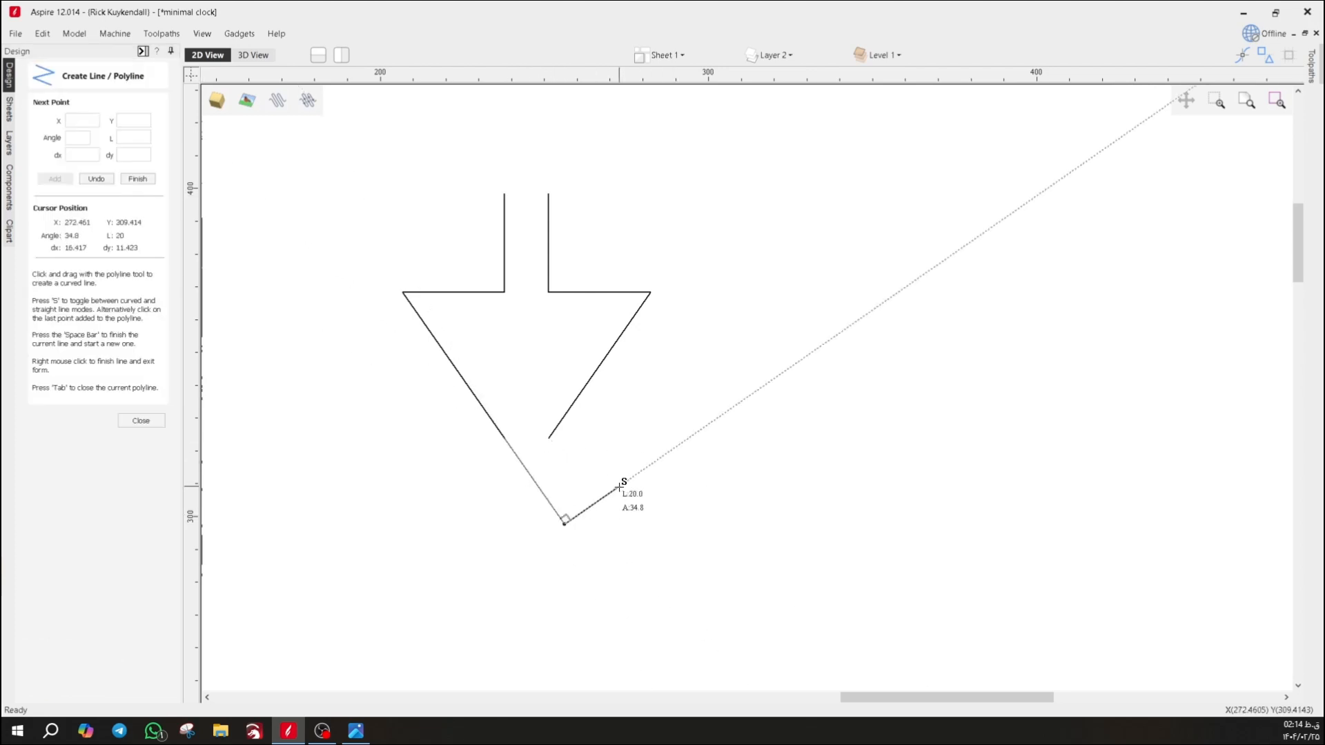
{"action": "right_click", "coordinate": [621, 482]}
- Extend the right half's sloped edge with a line about 26 mm long from its lower endpoint, crossing the left extension
{"action": "left_click", "coordinate": [40, 153]}
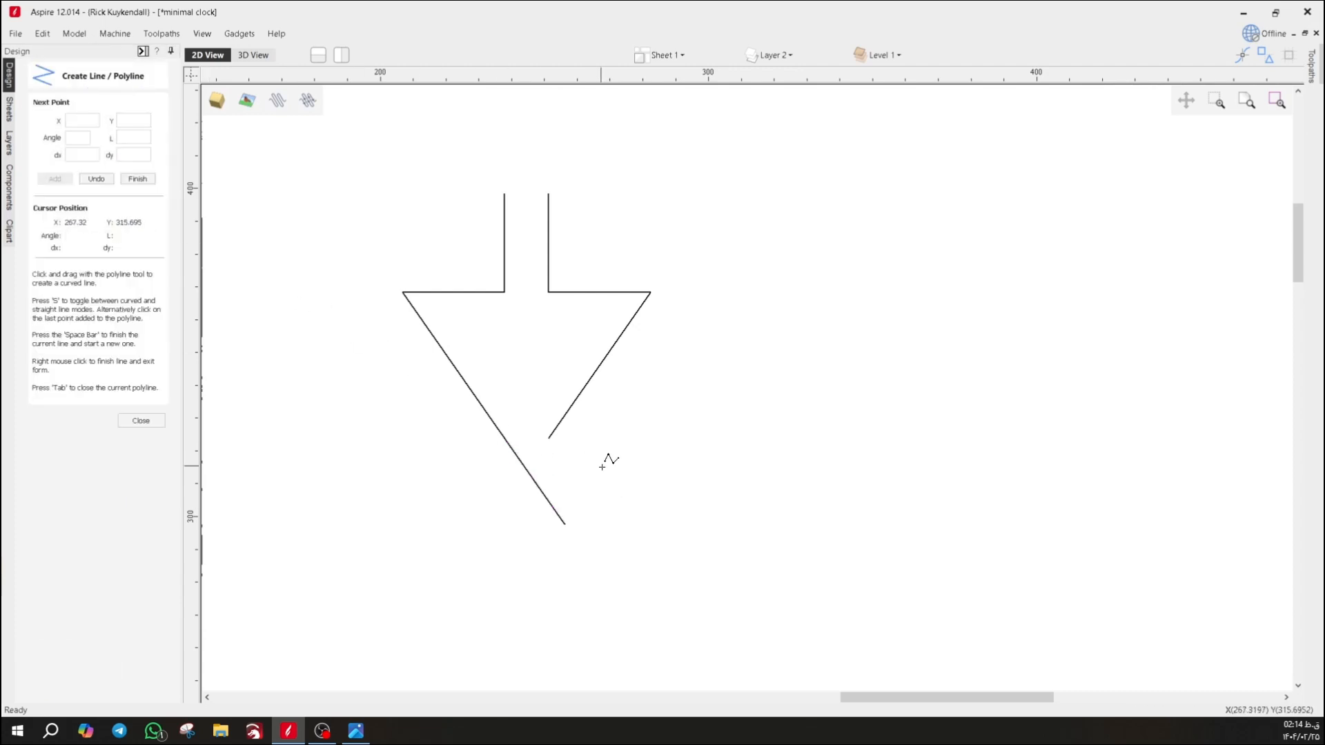
{"action": "left_click", "coordinate": [548, 438]}
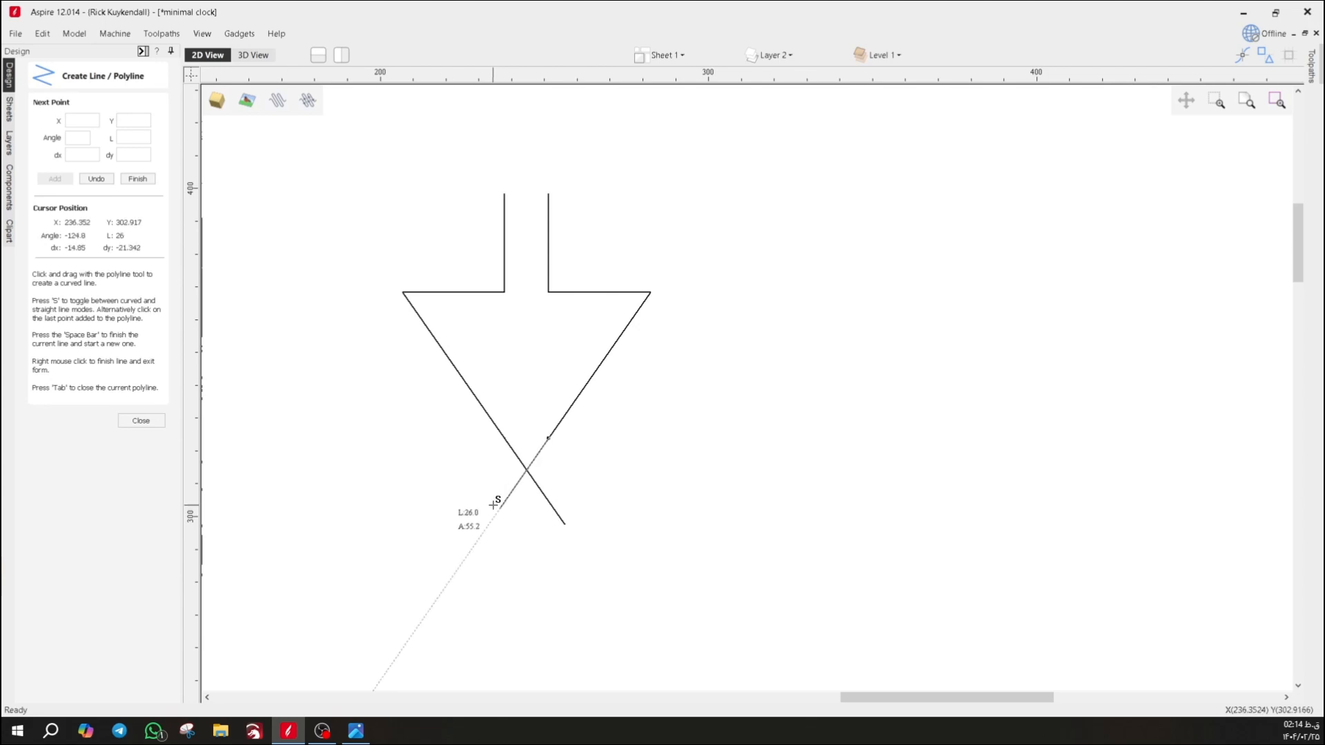
{"action": "left_click", "coordinate": [493, 505]}
{"action": "right_click", "coordinate": [520, 581]}
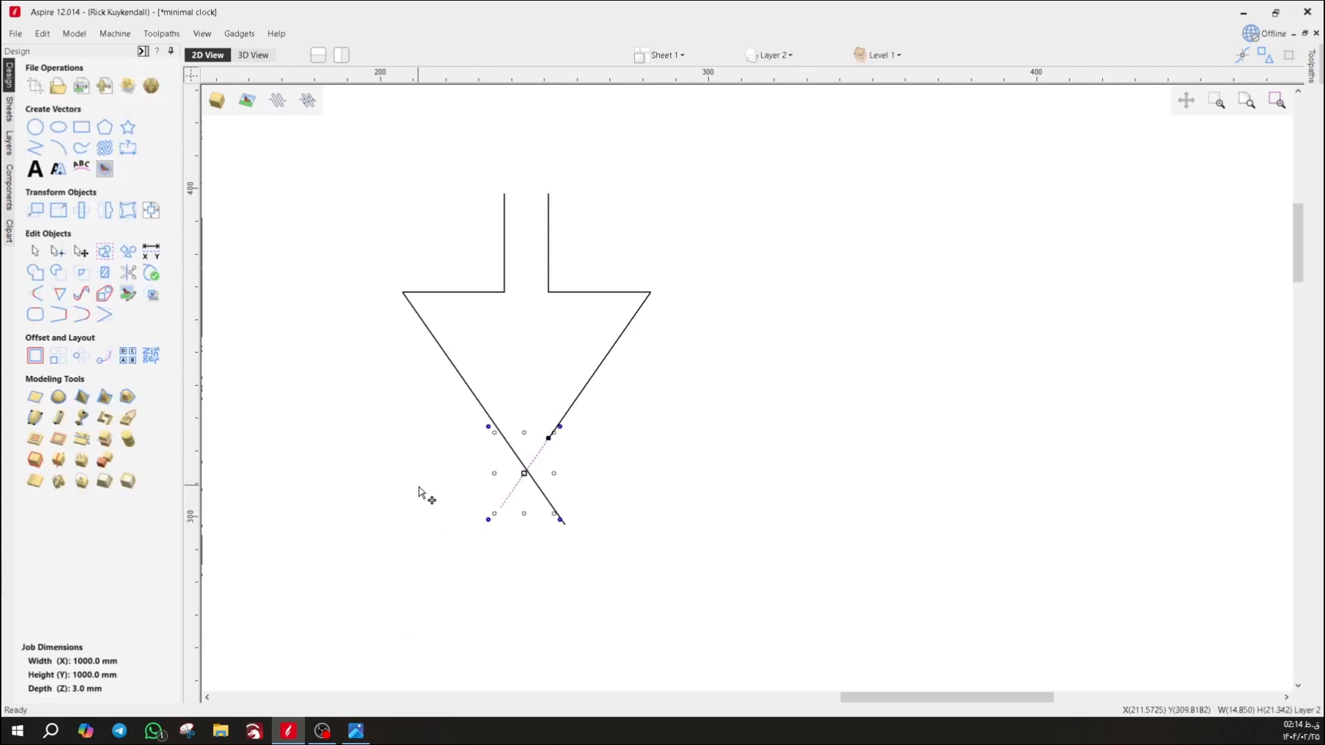
- Trim both extension line ends that overshoot their crossing, leaving a sharp arrow tip
{"action": "left_click", "coordinate": [280, 343]}
{"action": "left_click", "coordinate": [138, 274]}
{"action": "left_click", "coordinate": [544, 494]}
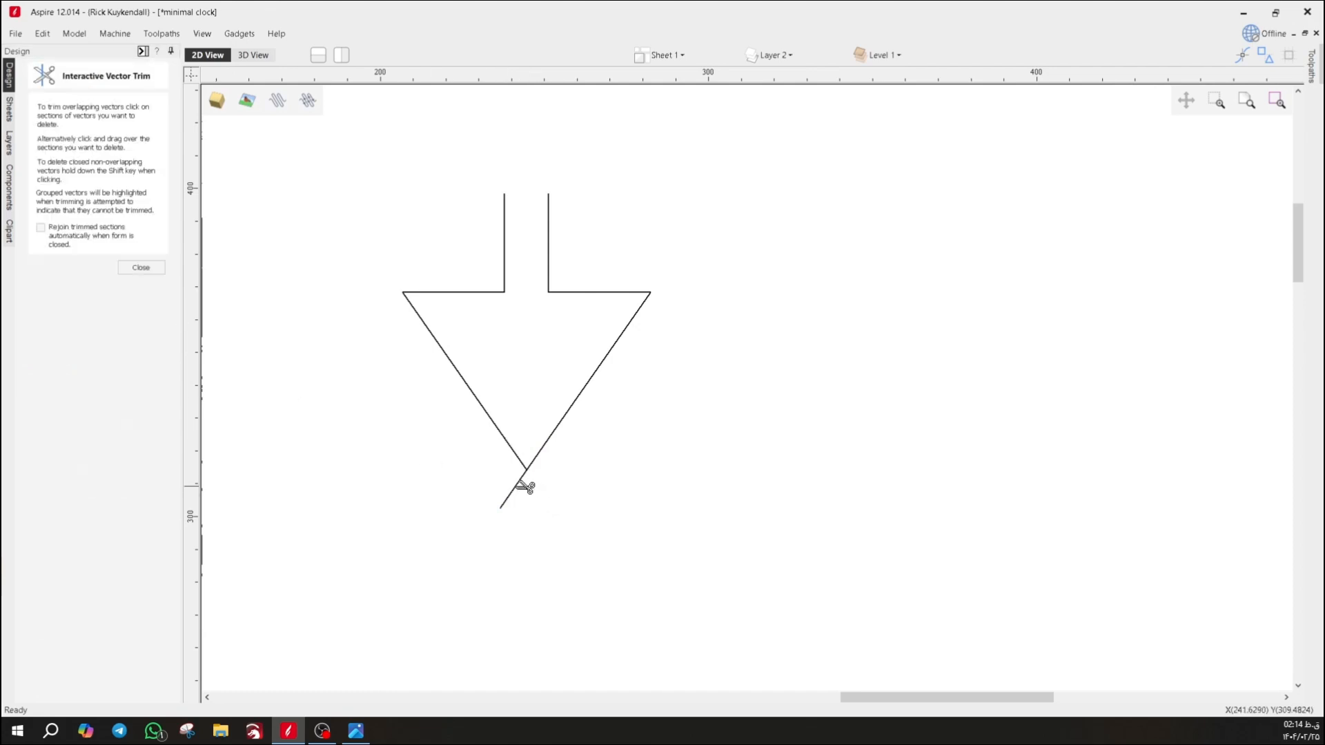
{"action": "left_click", "coordinate": [520, 480]}
{"action": "key", "text": "Escape"}
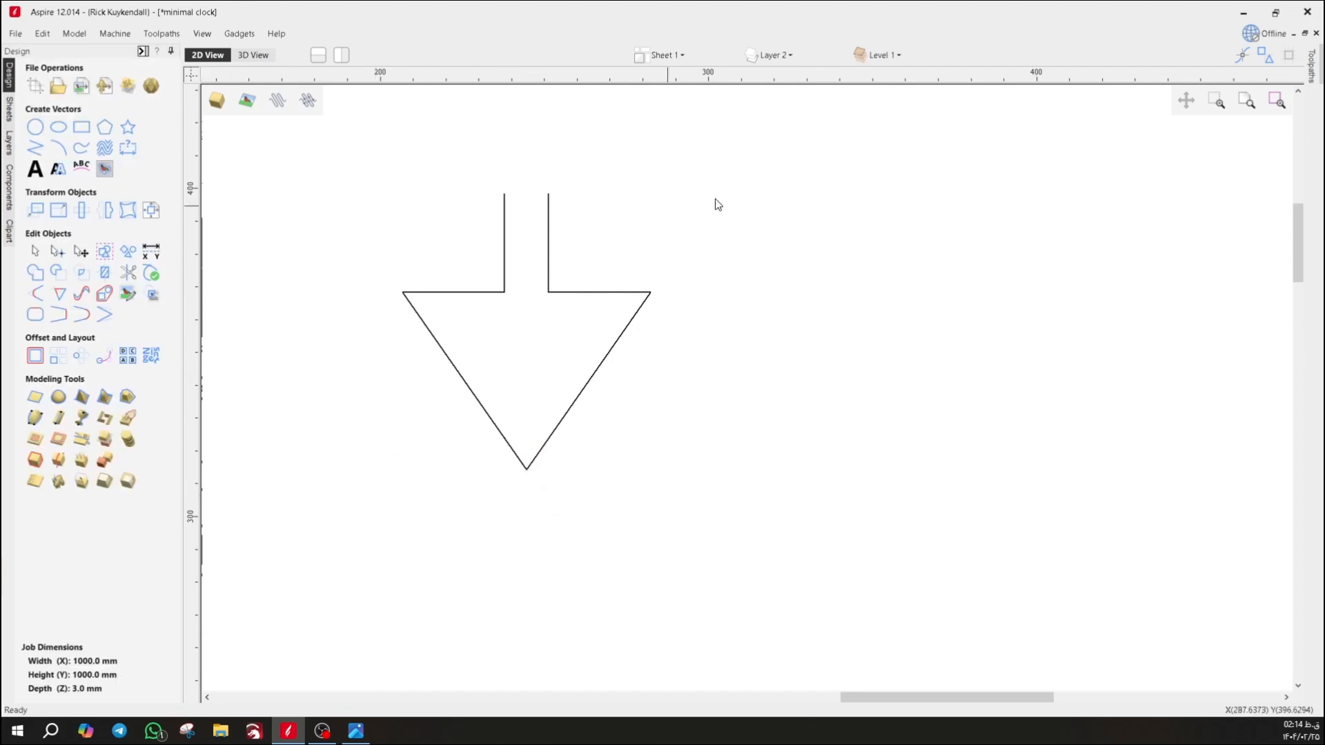
- Join the arrow's four open vectors into a single open vector
{"action": "left_click_drag", "start_coordinate": [715, 201], "coordinate": [430, 558]}
{"action": "left_click", "coordinate": [34, 314]}
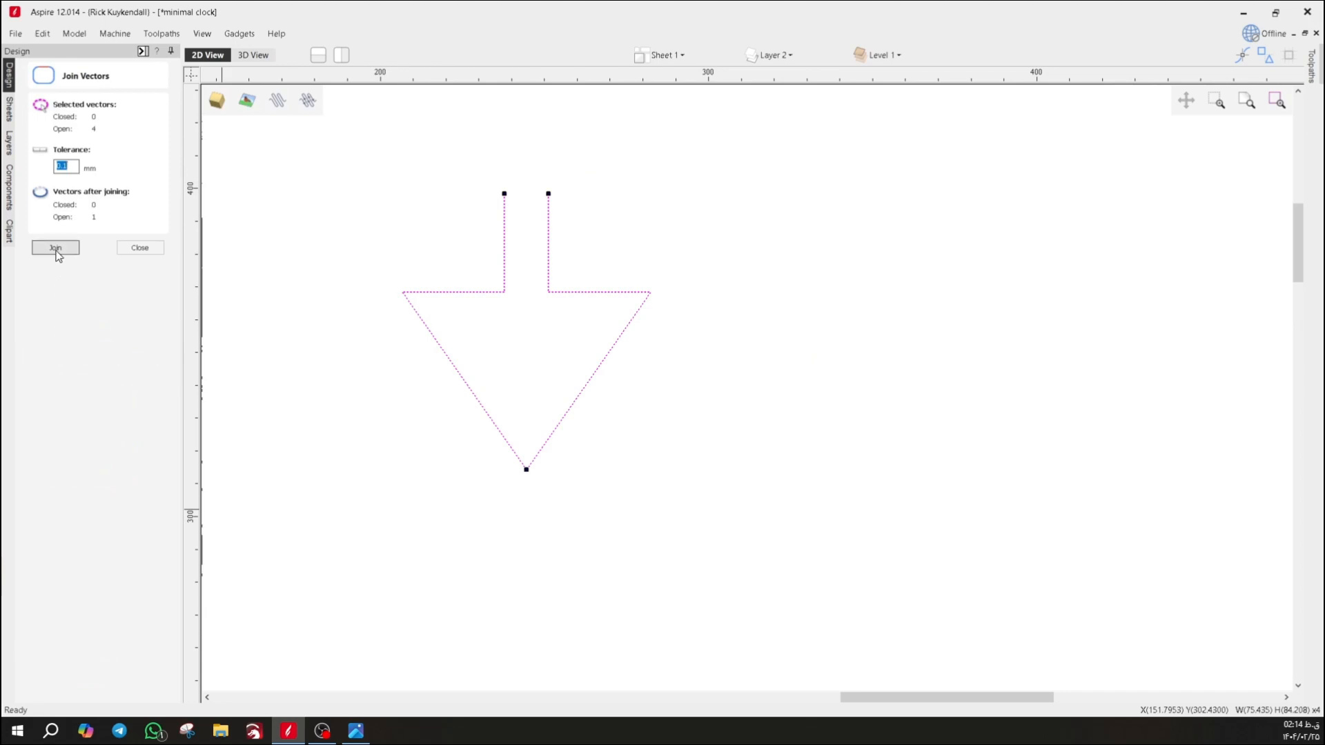
{"action": "left_click", "coordinate": [56, 247]}
{"action": "left_click", "coordinate": [140, 248]}
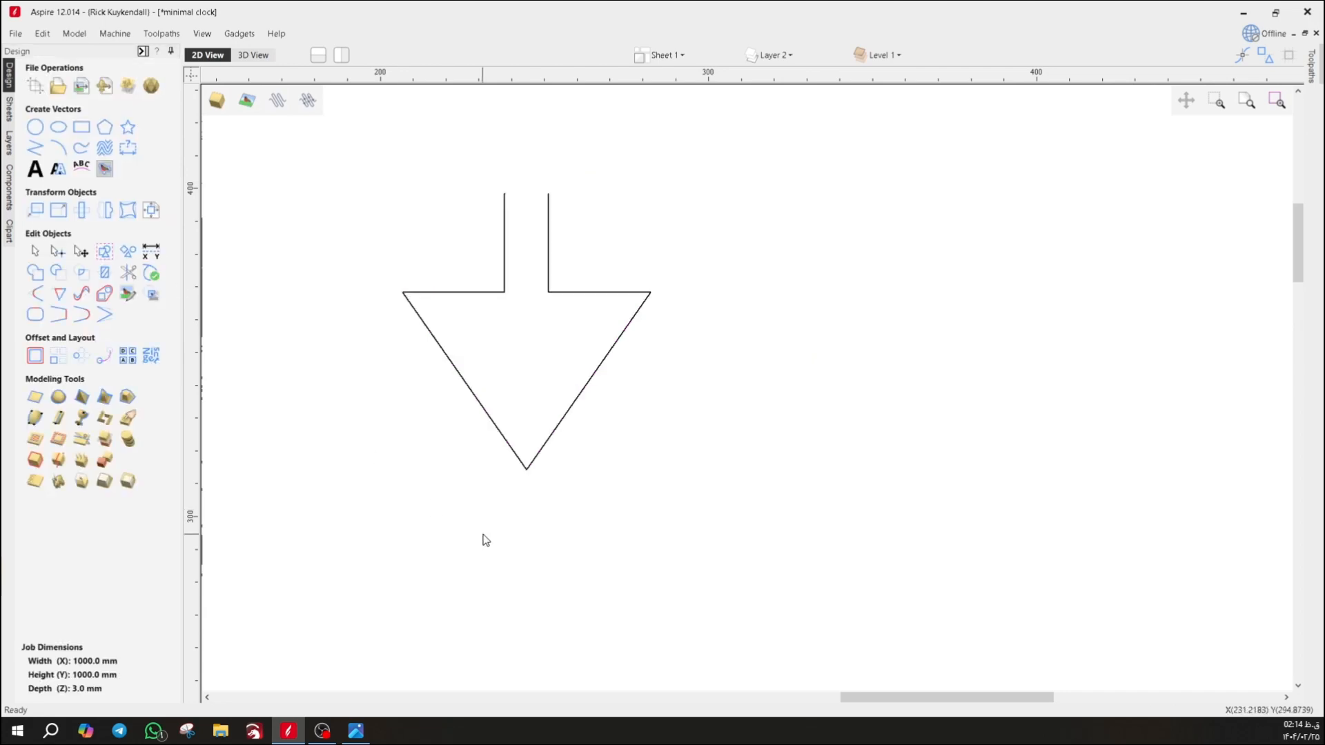
- Draw a horizontal line 112 mm long starting at the arrow's tip and running to the right
{"action": "left_click", "coordinate": [35, 148]}
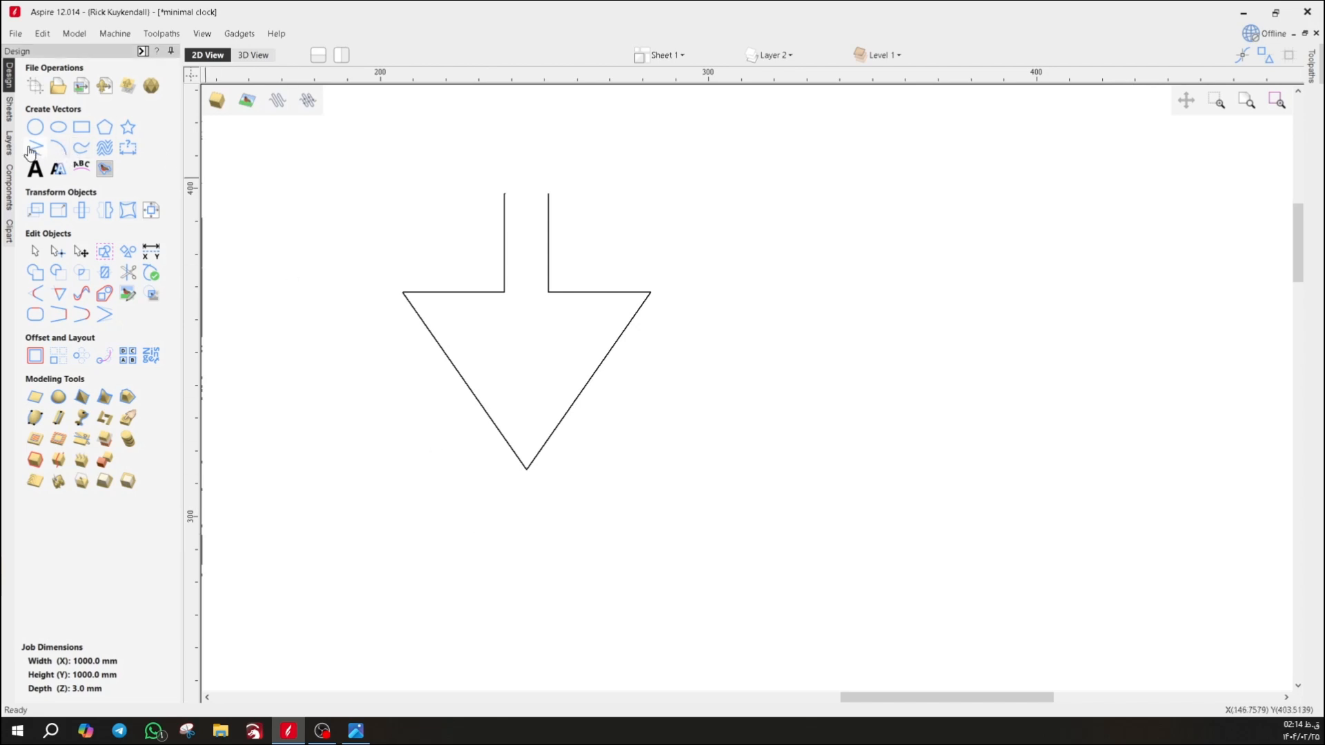
{"action": "left_click", "coordinate": [526, 469]}
{"action": "left_click", "coordinate": [897, 470]}
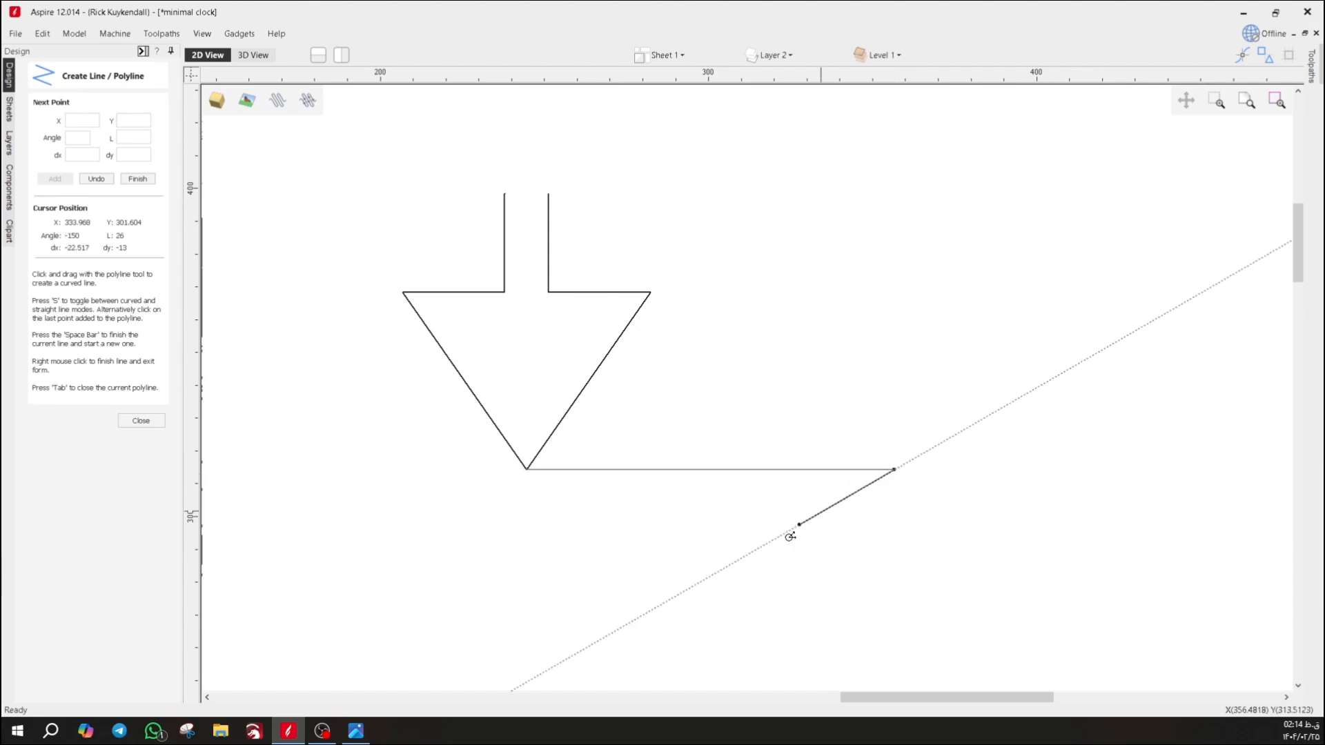
{"action": "right_click", "coordinate": [685, 495]}
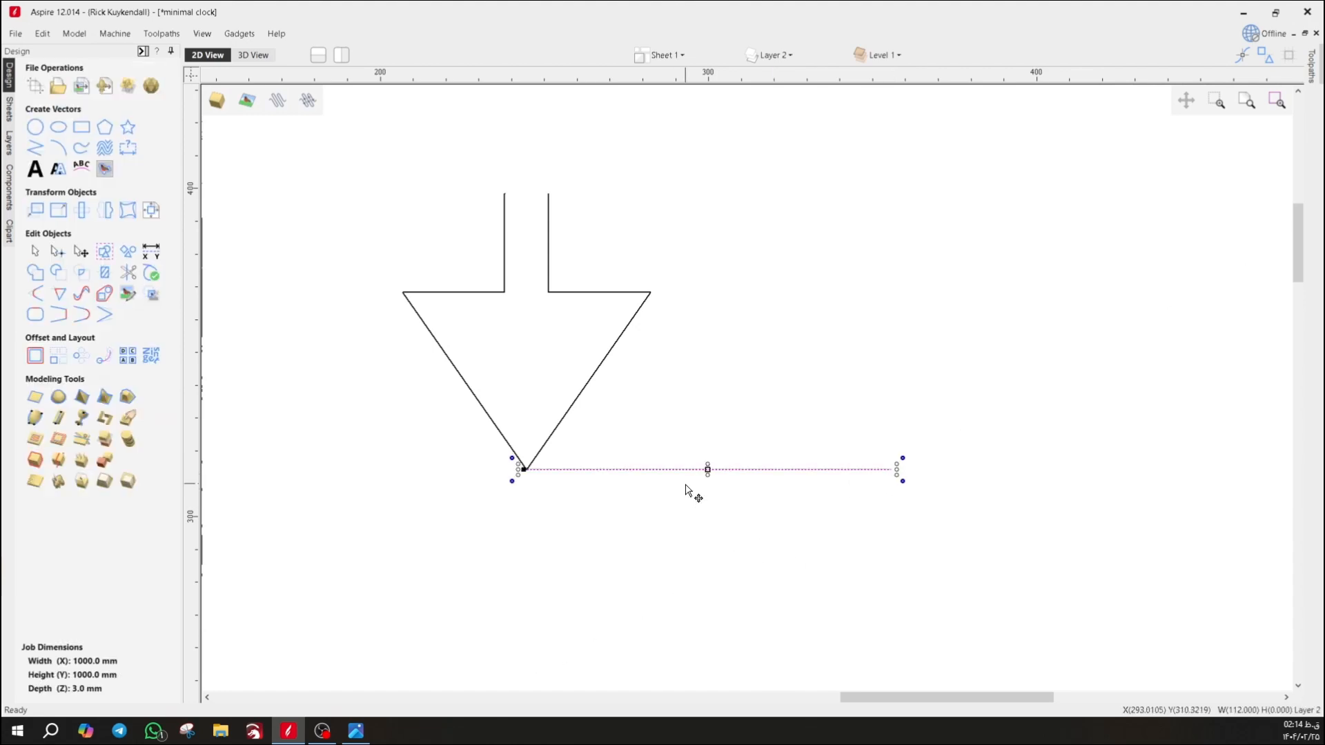
- Nudge the horizontal line left until its midpoint sits on the arrow's tip
{"action": "key", "text": "Left"}
{"action": "key", "text": "Left"}
{"action": "key", "text": "Left"}
{"action": "key", "text": "Left"}
{"action": "key", "text": "Left"}
{"action": "key", "text": "Left"}
{"action": "key", "text": "Left"}
{"action": "key", "text": "Left"}
{"action": "key", "text": "Left"}
{"action": "key", "text": "Left"}
{"action": "key", "text": "Left"}
{"action": "key", "text": "Left"}
{"action": "key", "text": "Left"}
{"action": "key", "text": "Left"}
{"action": "key", "text": "Left"}
{"action": "key", "text": "Left"}
{"action": "key", "text": "Left"}
{"action": "key", "text": "Left"}
{"action": "key", "text": "Left"}
{"action": "key", "text": "Left"}
{"action": "key", "text": "Left"}
{"action": "key", "text": "Left"}
{"action": "key", "text": "Left"}
{"action": "key", "text": "Left"}
{"action": "key", "text": "Left"}
{"action": "key", "text": "Left"}
{"action": "key", "text": "Left"}
{"action": "key", "text": "Left"}
{"action": "key", "text": "Left"}
{"action": "key", "text": "Left"}
{"action": "key", "text": "Left"}
{"action": "key", "text": "Left"}
{"action": "key", "text": "Left"}
{"action": "key", "text": "Left"}
{"action": "key", "text": "Left"}
{"action": "key", "text": "Left"}
{"action": "key", "text": "Left"}
{"action": "key", "text": "Left"}
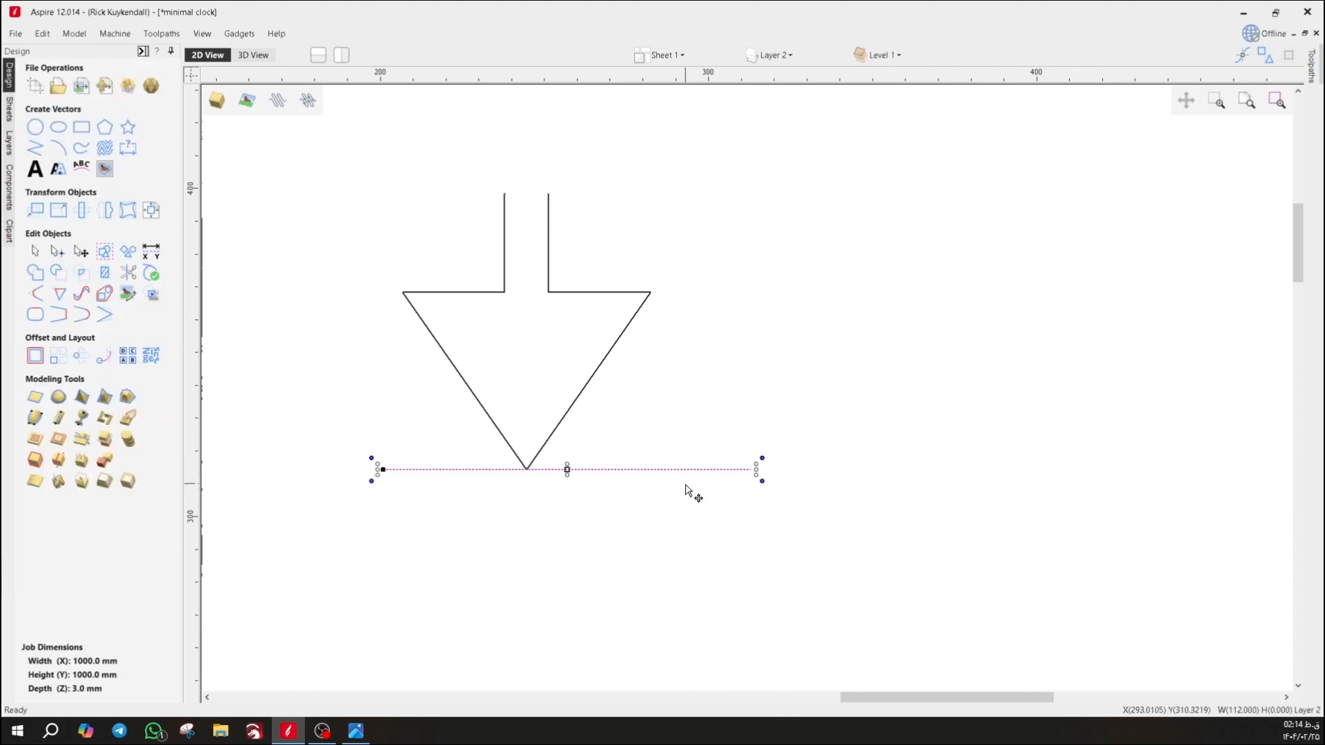
{"action": "key", "text": "Left"}
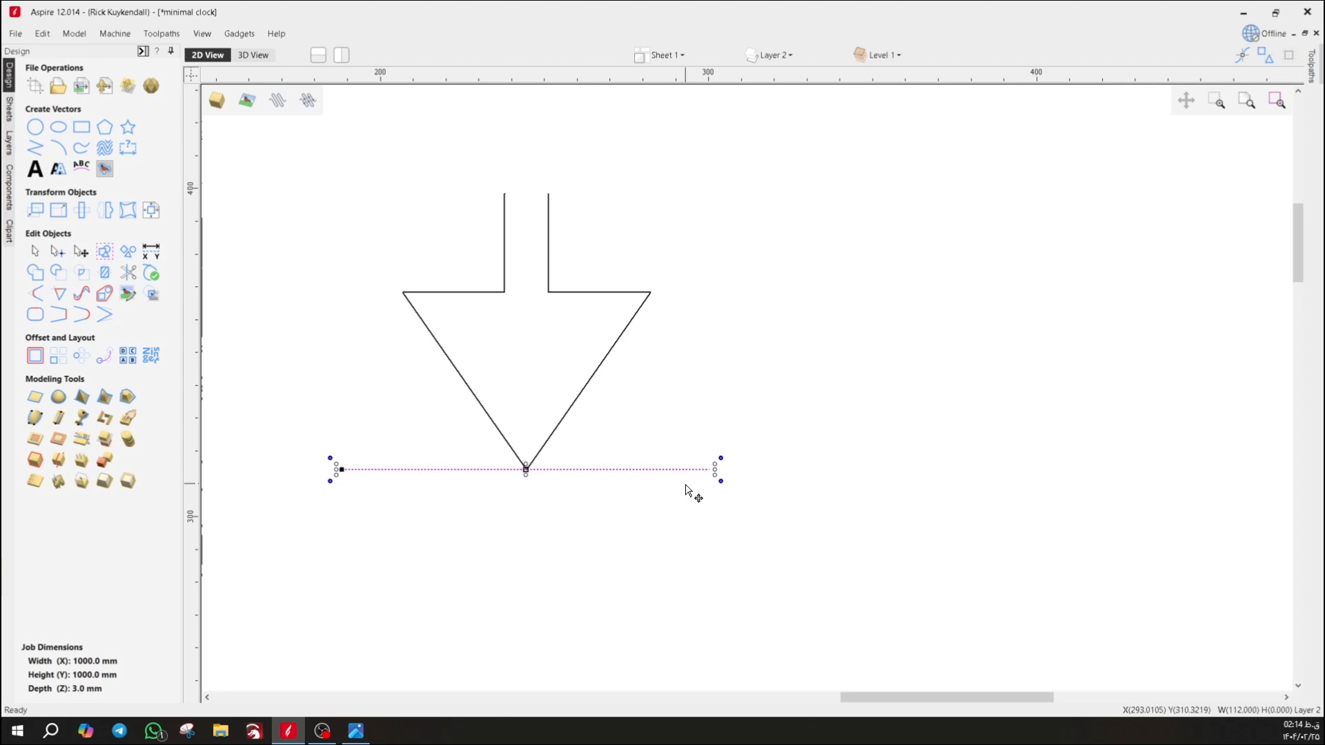
{"action": "left_click", "coordinate": [580, 503]}
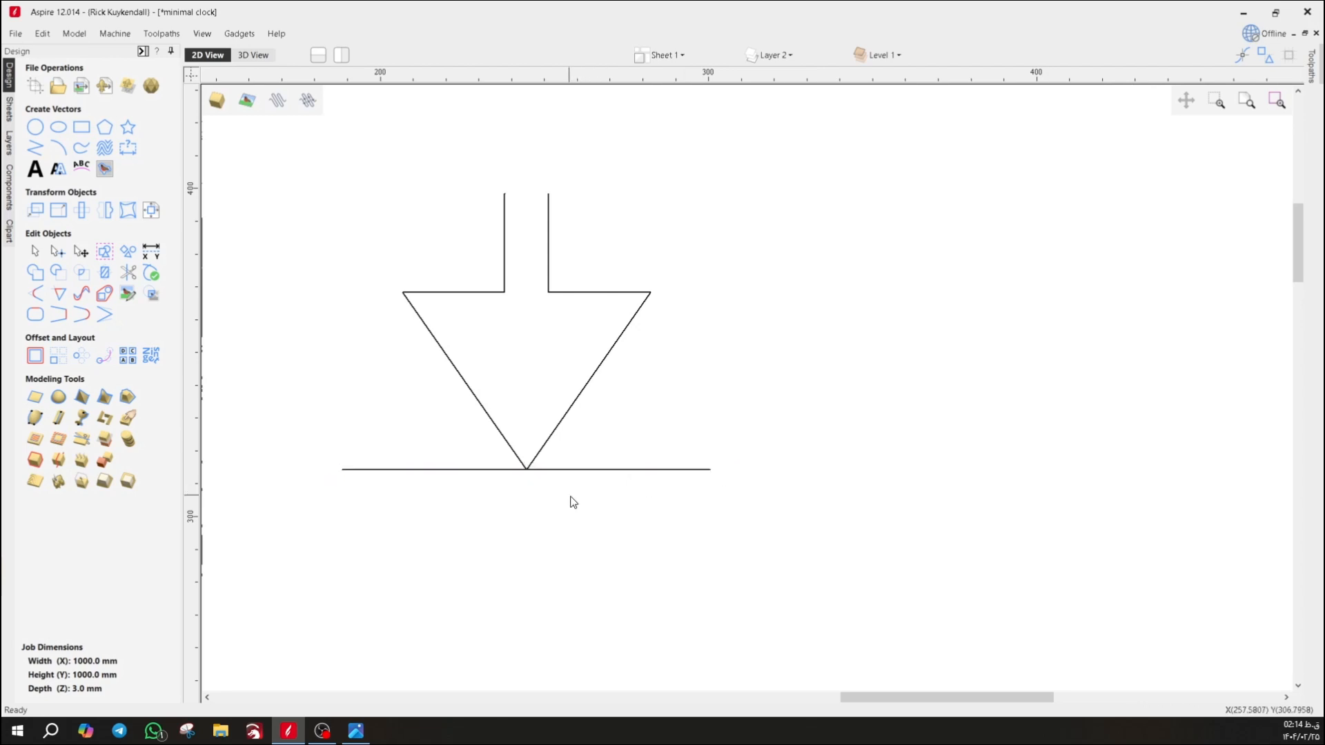
- Move the joined arrow 1 mm straight down with a relative move so its tip passes below the horizontal line
{"action": "left_click", "coordinate": [545, 454]}
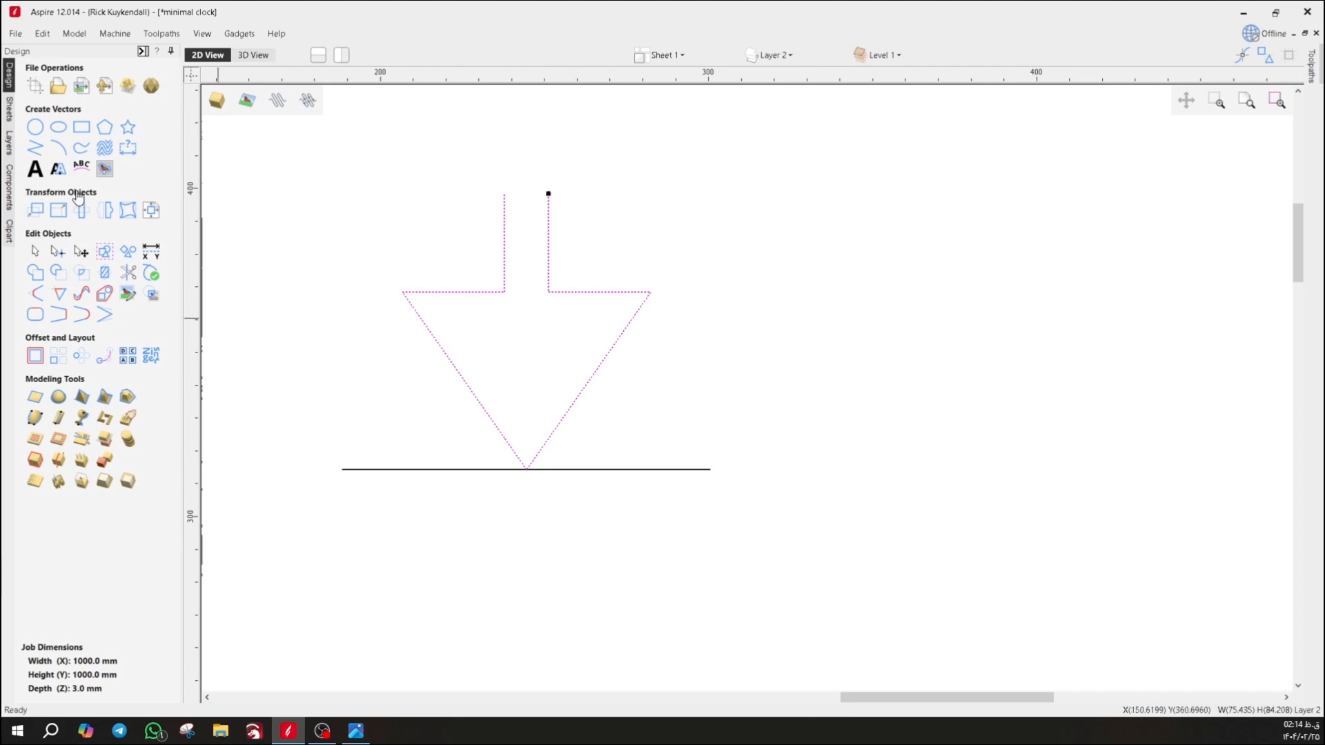
{"action": "left_click", "coordinate": [37, 210]}
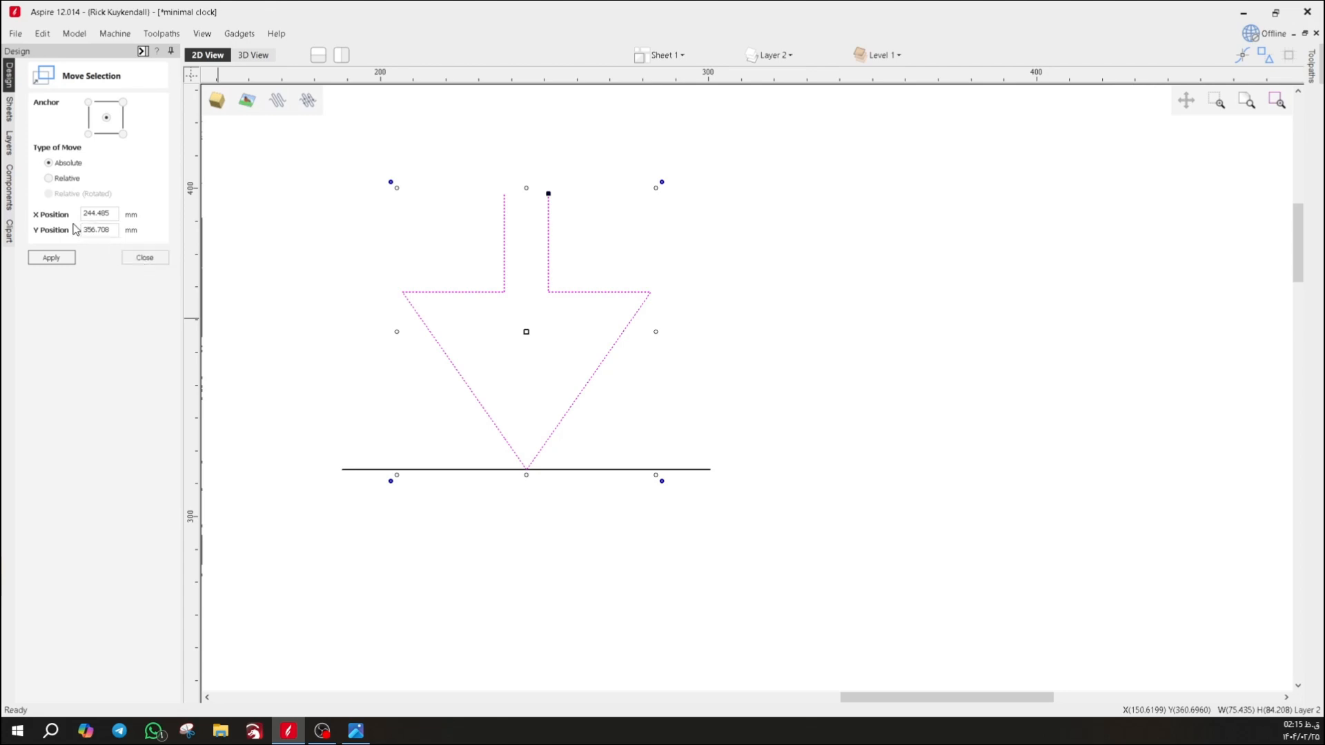
{"action": "left_click", "coordinate": [49, 179]}
{"action": "left_click", "coordinate": [52, 258]}
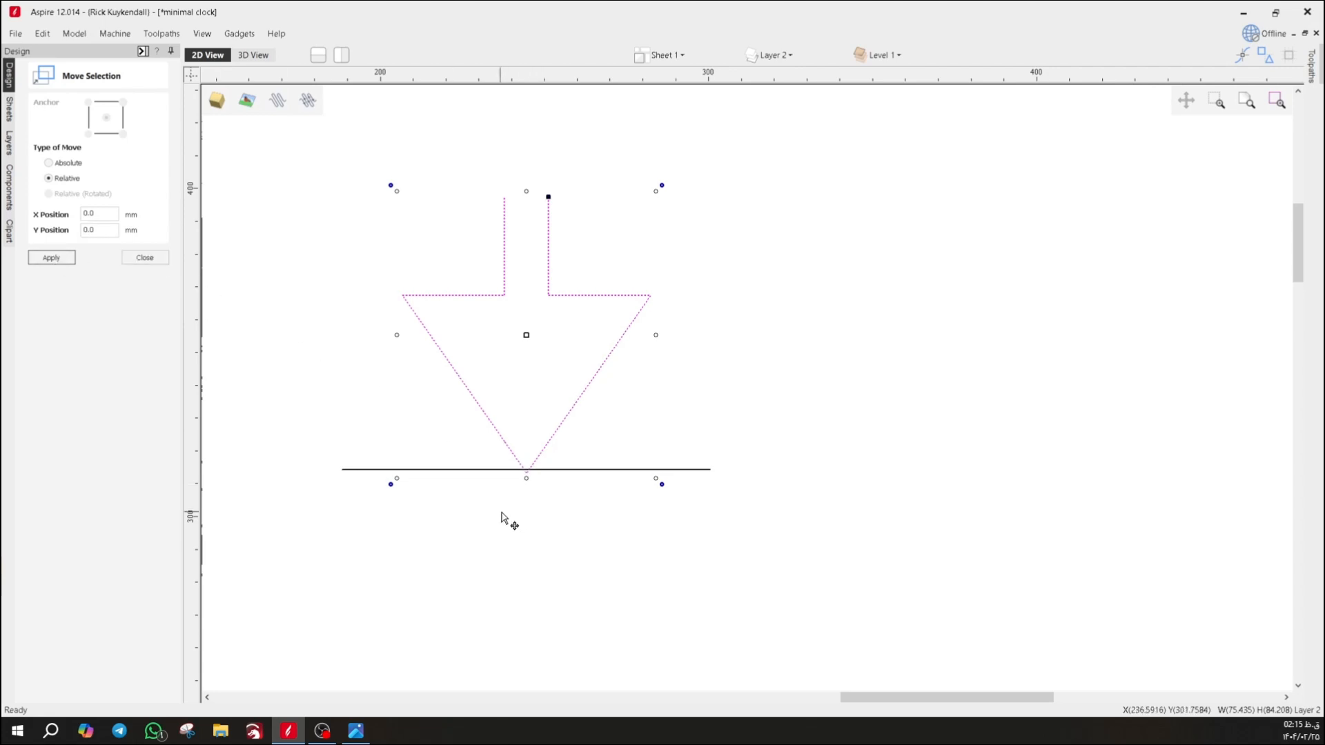
{"action": "key", "text": "Escape"}
- Measure the arrow tip's width between its two crossings with the horizontal line
{"action": "scroll", "coordinate": [535, 506], "scroll_direction": "up", "scroll_amount": 10}
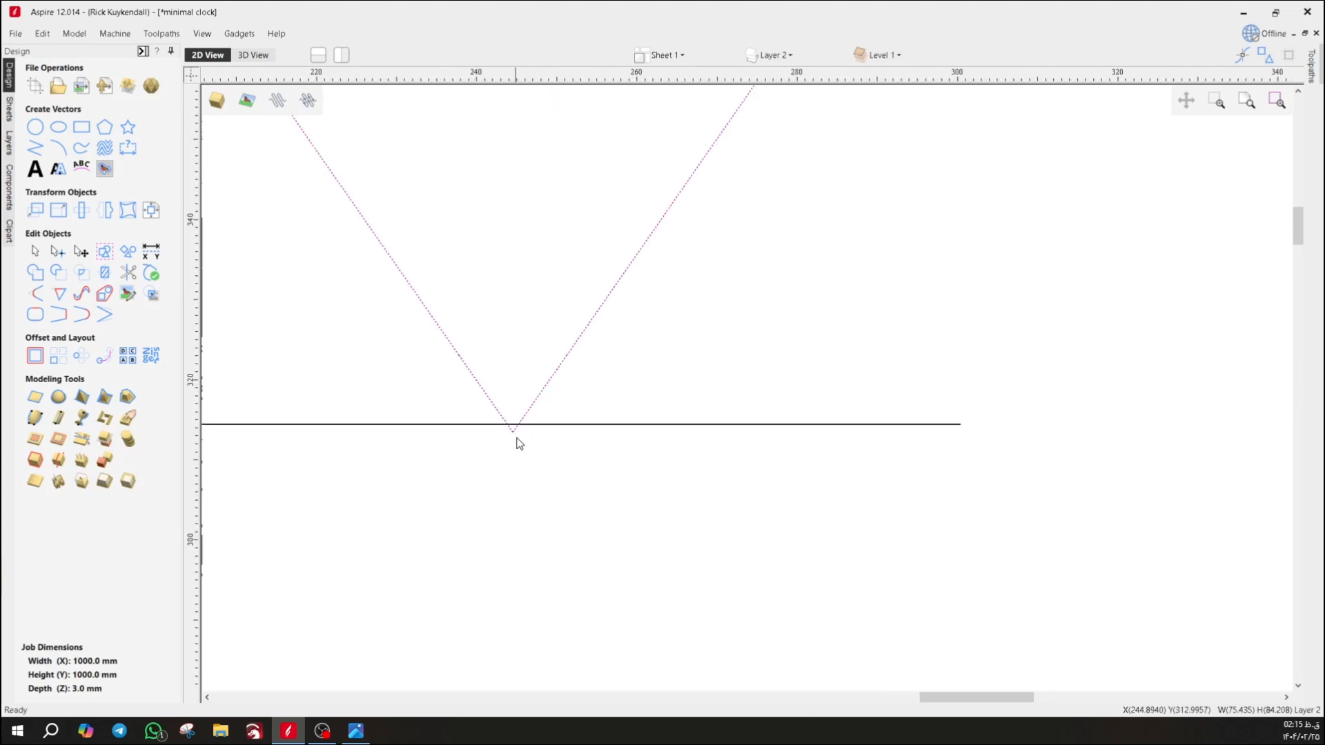
{"action": "scroll", "coordinate": [525, 445], "scroll_direction": "up", "scroll_amount": 6}
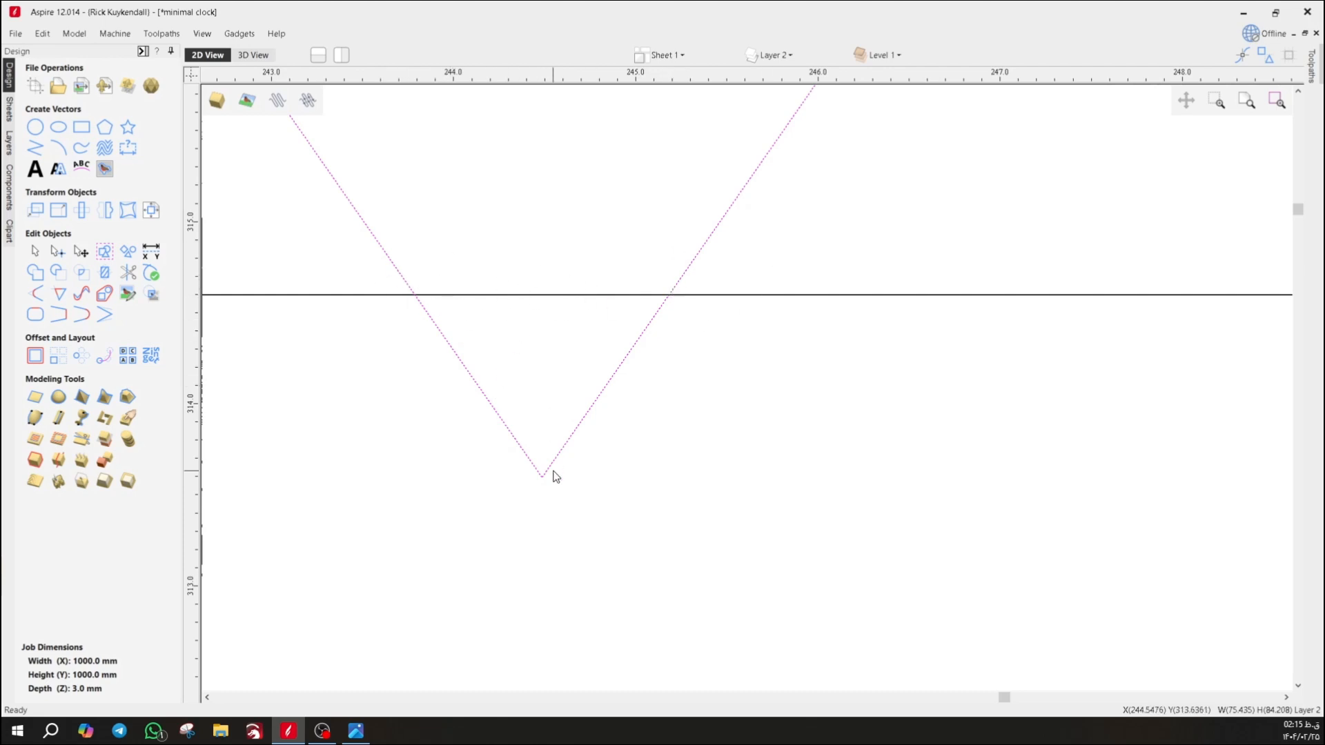
{"action": "left_click", "coordinate": [152, 257]}
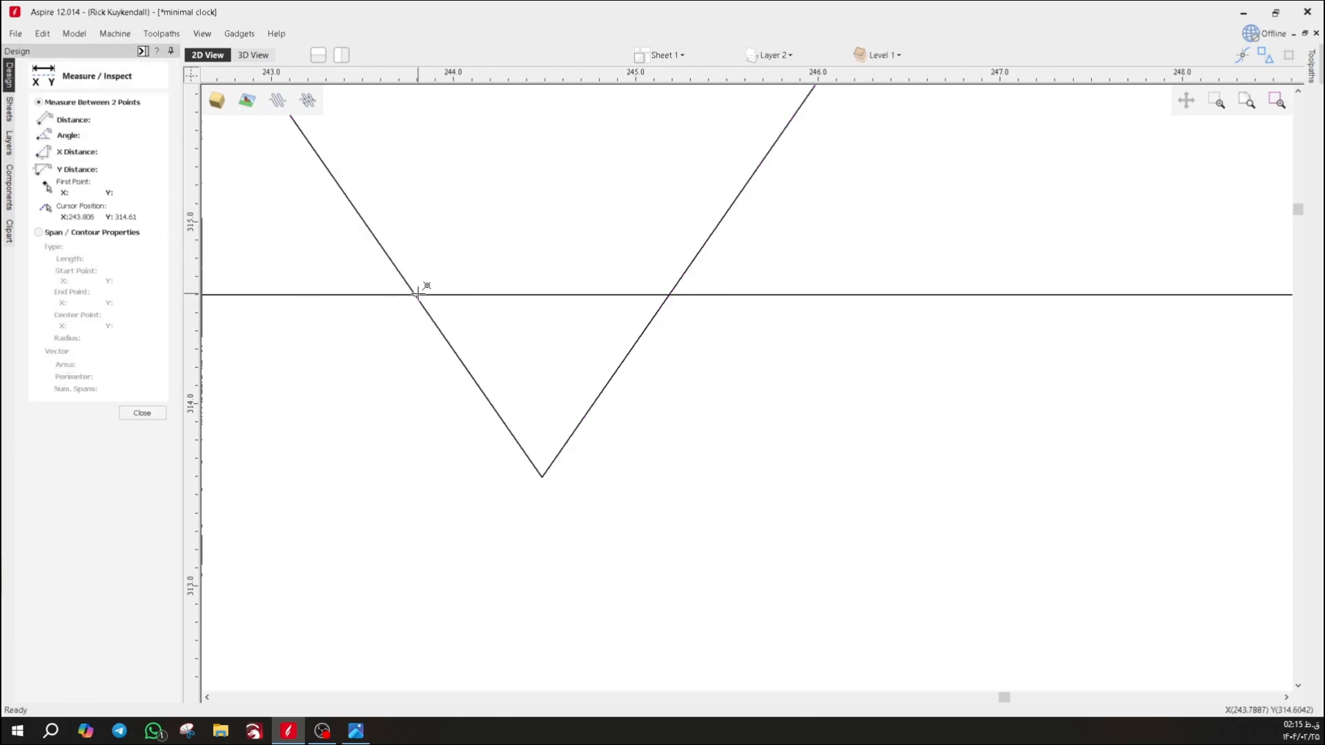
{"action": "left_click_drag", "start_coordinate": [414, 295], "coordinate": [671, 294]}
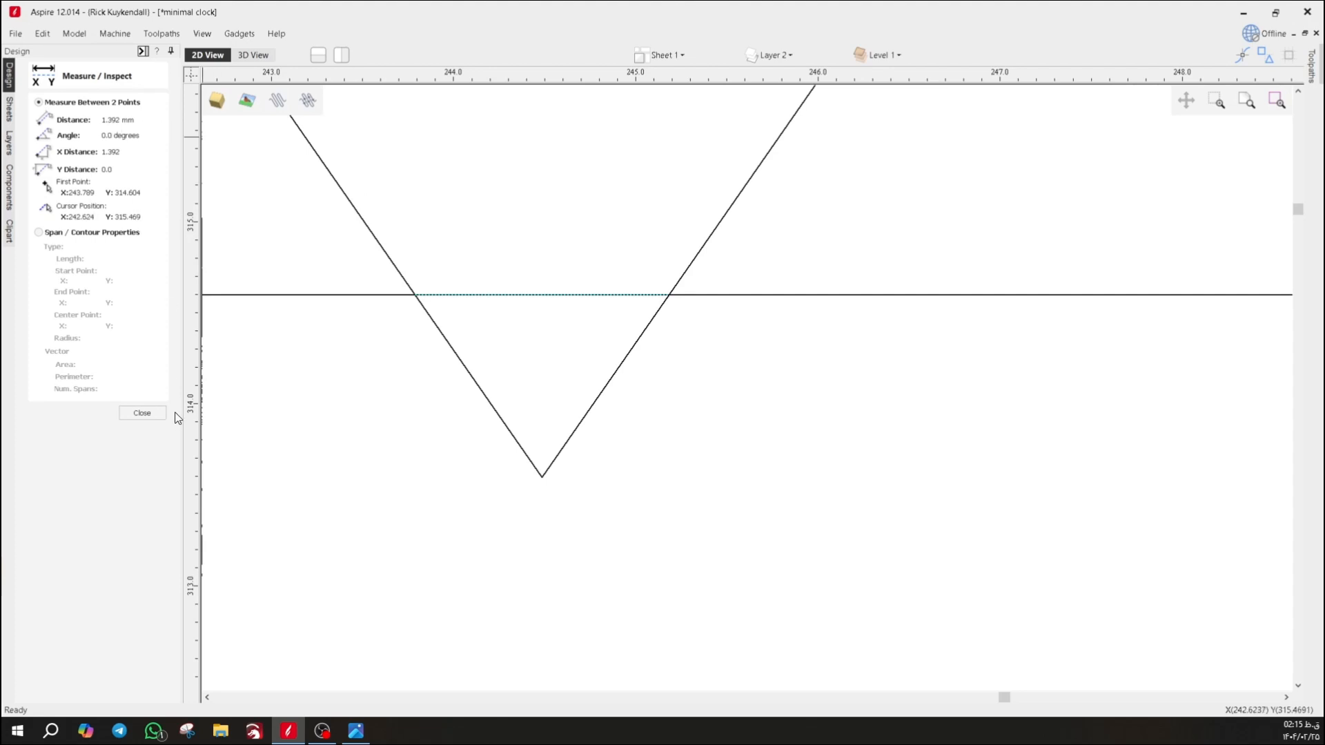
{"action": "left_click", "coordinate": [141, 413]}
- Measure the horizontal gap between the first two stripes at the upper end of the bow-tie part
{"action": "scroll", "coordinate": [437, 385], "scroll_direction": "down", "scroll_amount": 5}
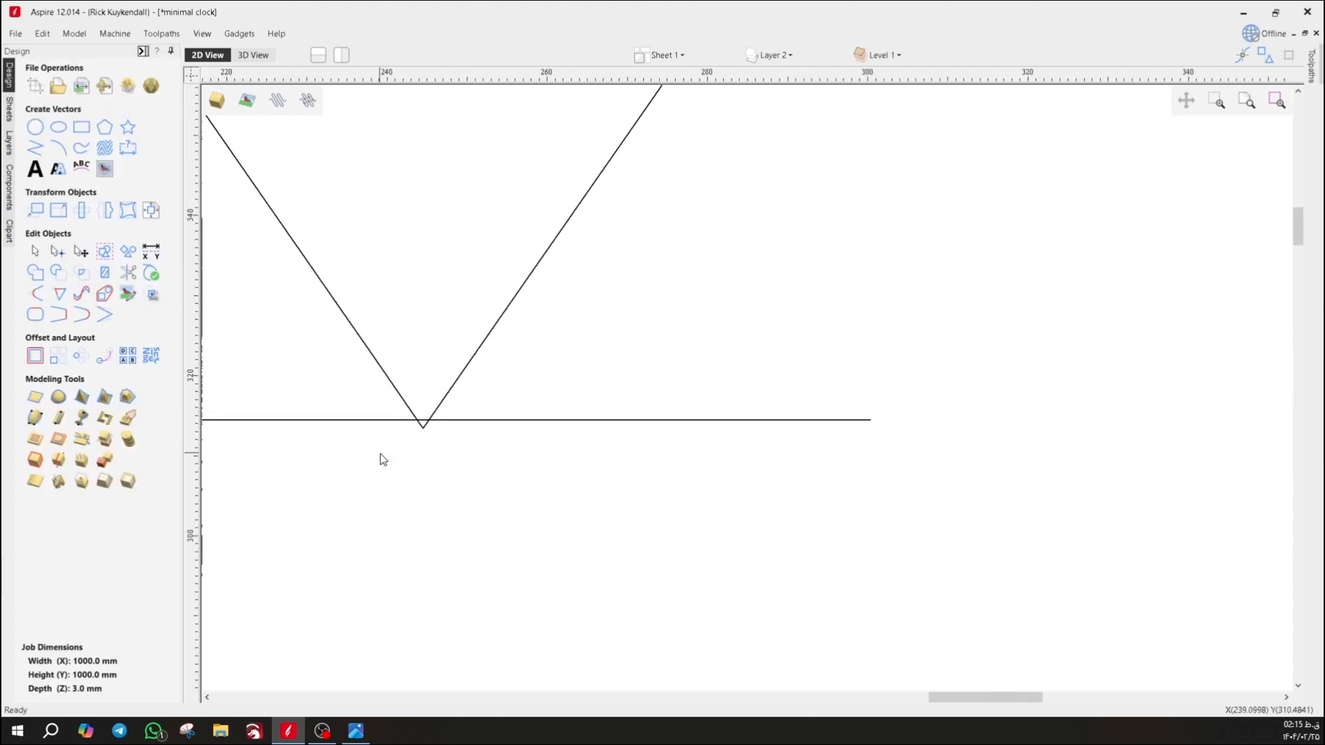
{"action": "scroll", "coordinate": [603, 467], "scroll_direction": "down", "scroll_amount": 6}
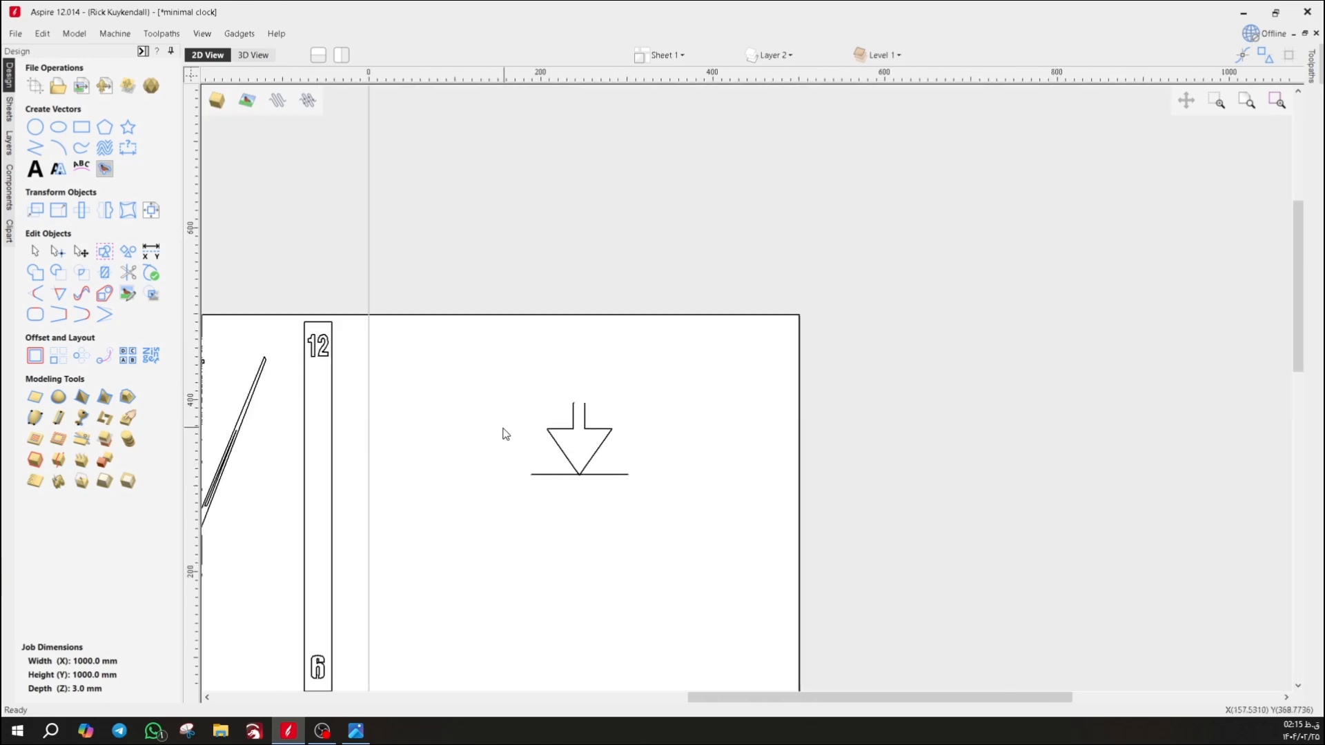
{"action": "mouse_move", "coordinate": [423, 454]}
{"action": "middle_mouse_down"}
{"action": "mouse_move", "coordinate": [605, 440]}
{"action": "mouse_move", "coordinate": [948, 350]}
{"action": "middle_mouse_up"}
{"action": "scroll", "coordinate": [606, 278], "scroll_direction": "up", "scroll_amount": 10}
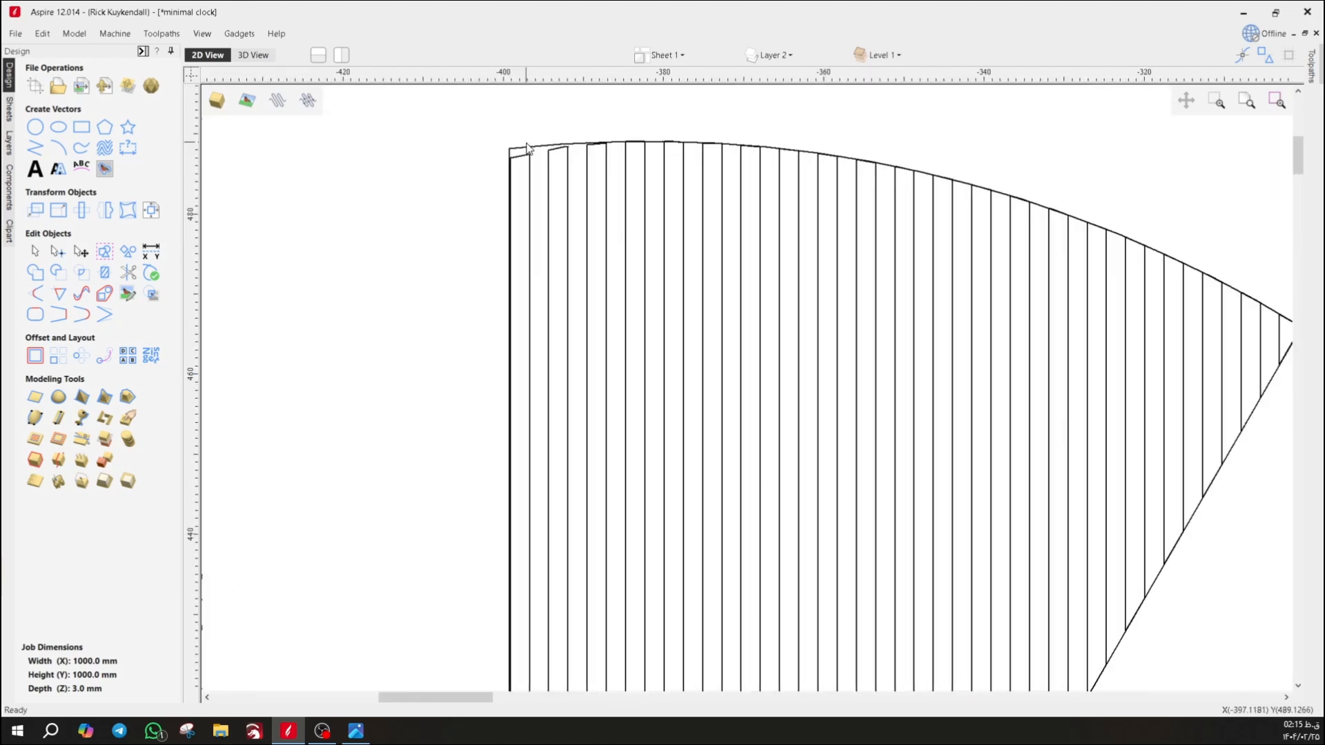
{"action": "scroll", "coordinate": [527, 147], "scroll_direction": "up", "scroll_amount": 5}
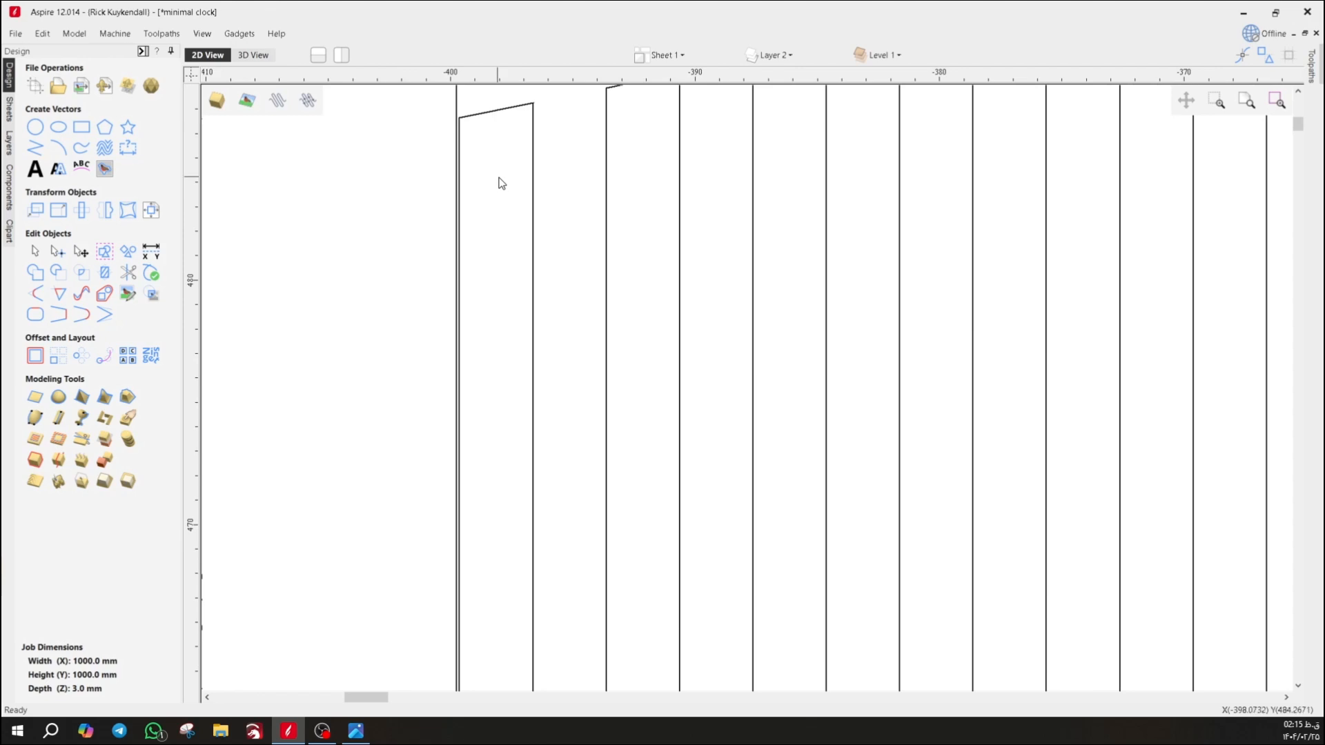
{"action": "middle_click_drag", "start_coordinate": [501, 183], "coordinate": [472, 256]}
{"action": "scroll", "coordinate": [436, 237], "scroll_direction": "up", "scroll_amount": 2}
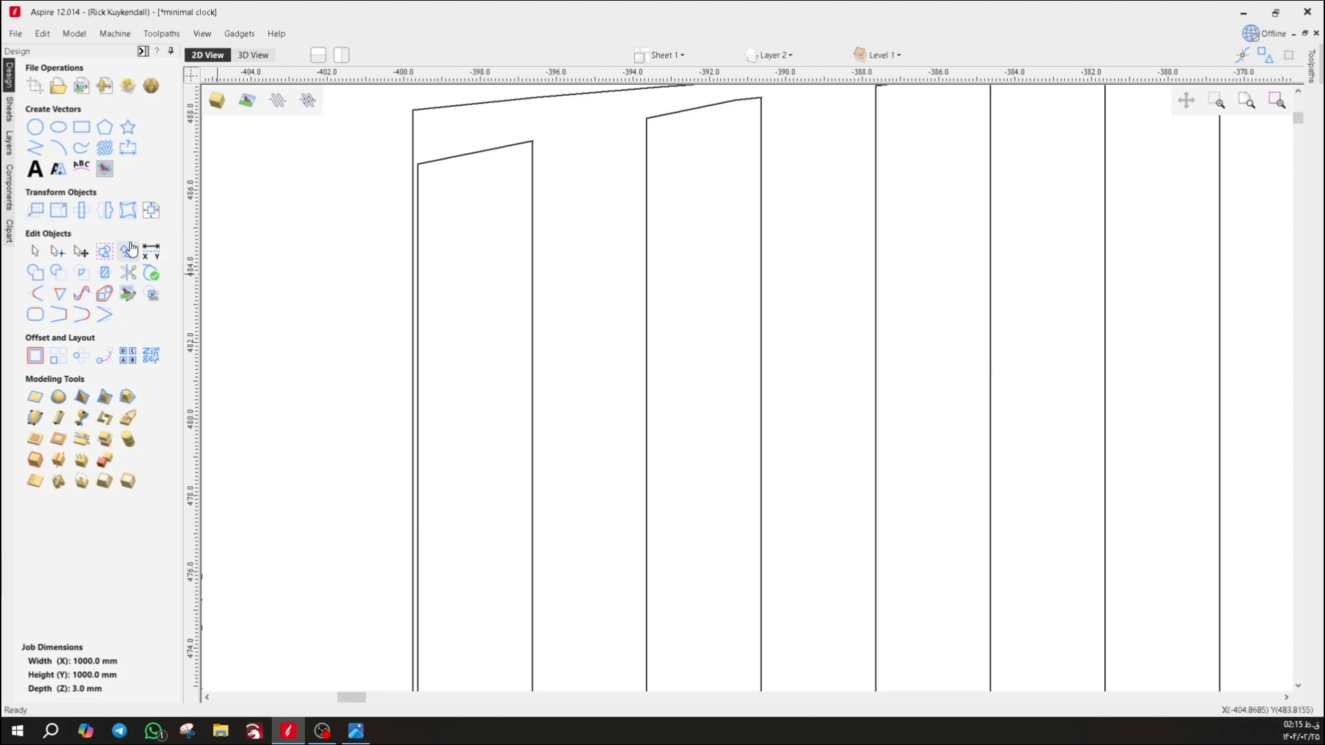
{"action": "left_click", "coordinate": [150, 253]}
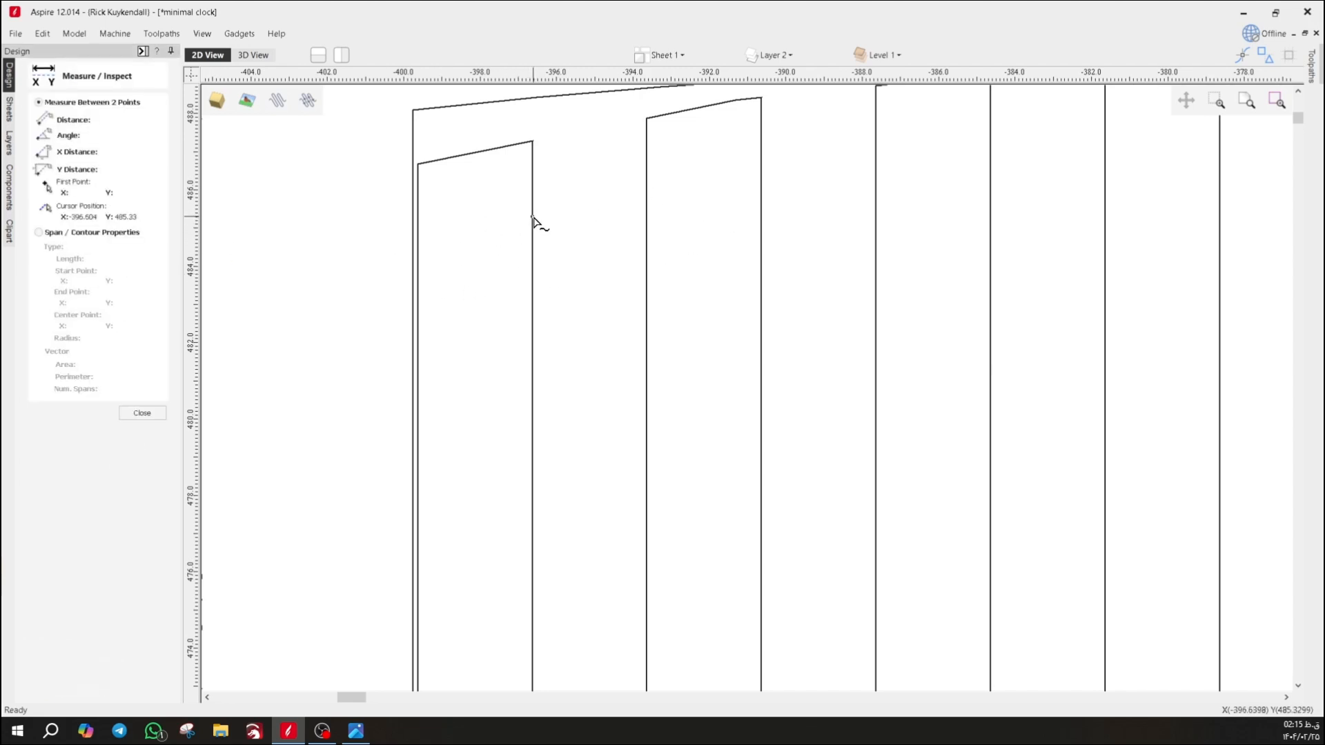
{"action": "left_click", "coordinate": [532, 217]}
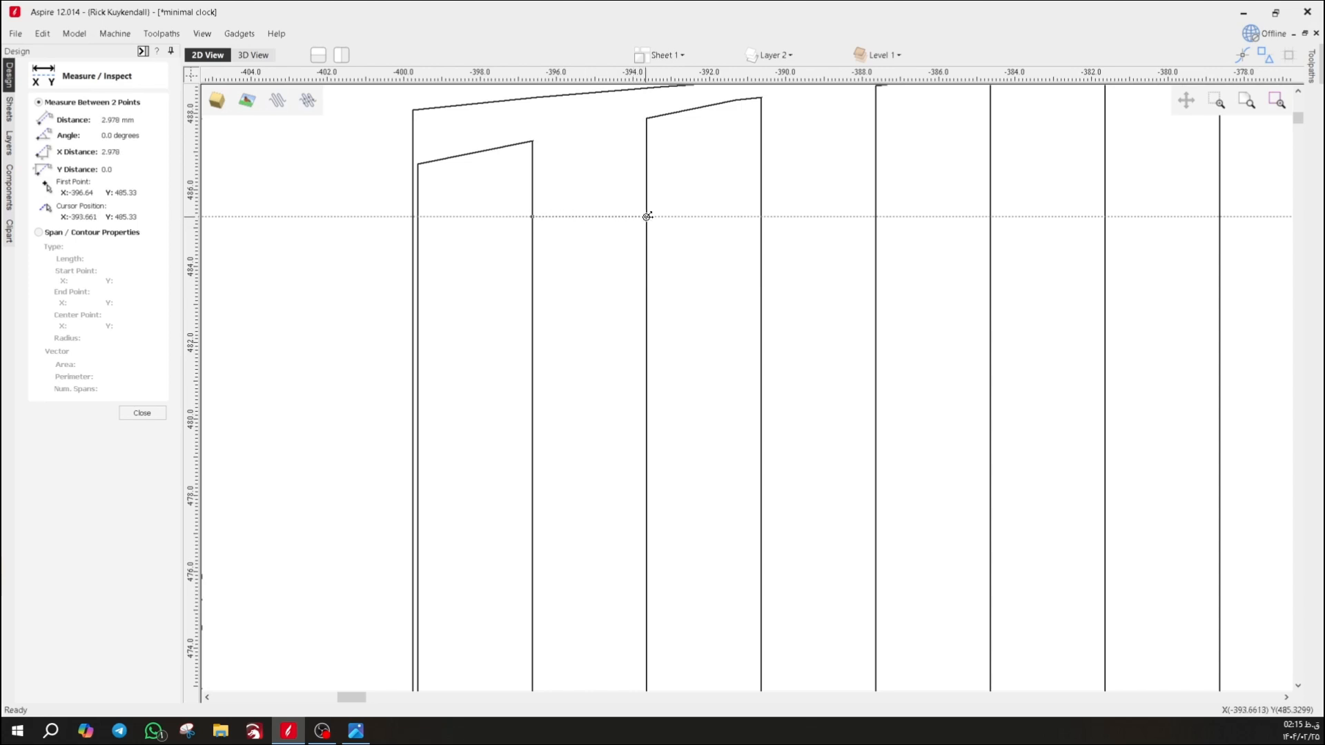
{"action": "left_click", "coordinate": [646, 216]}
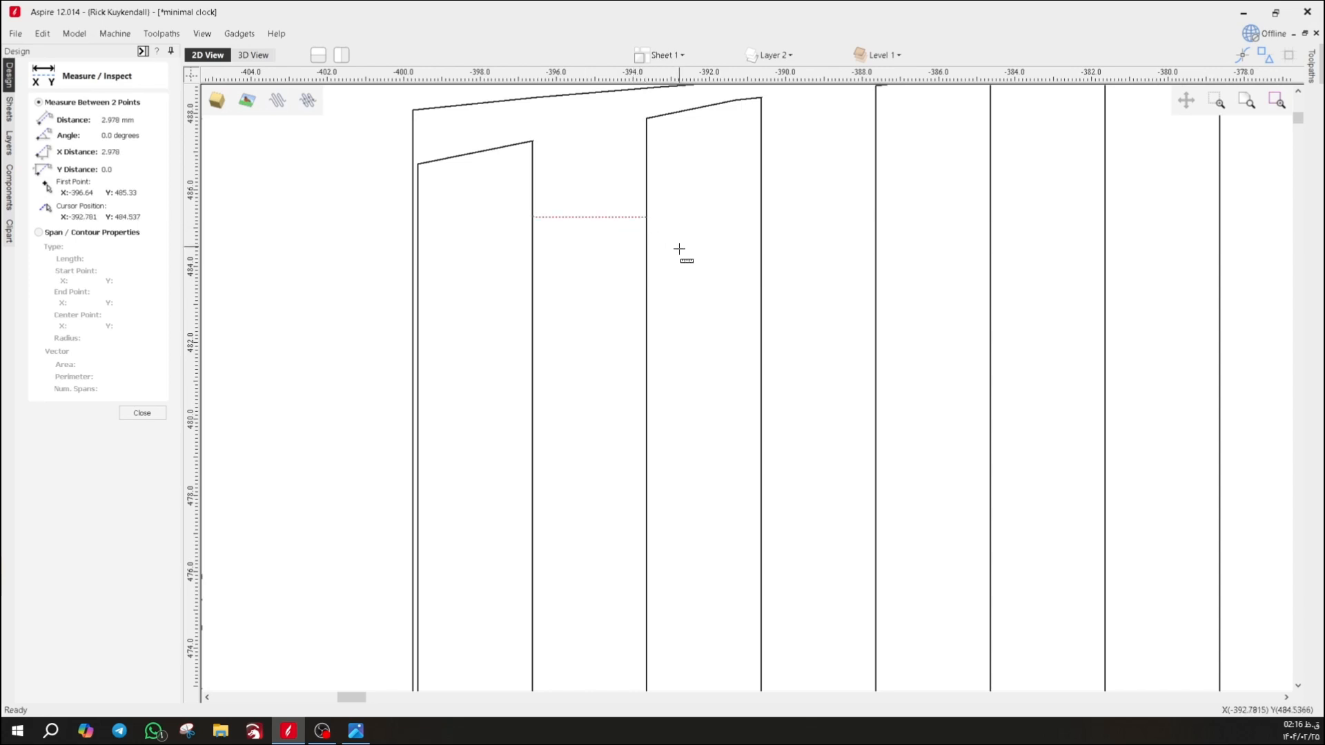
{"action": "left_click", "coordinate": [142, 413]}
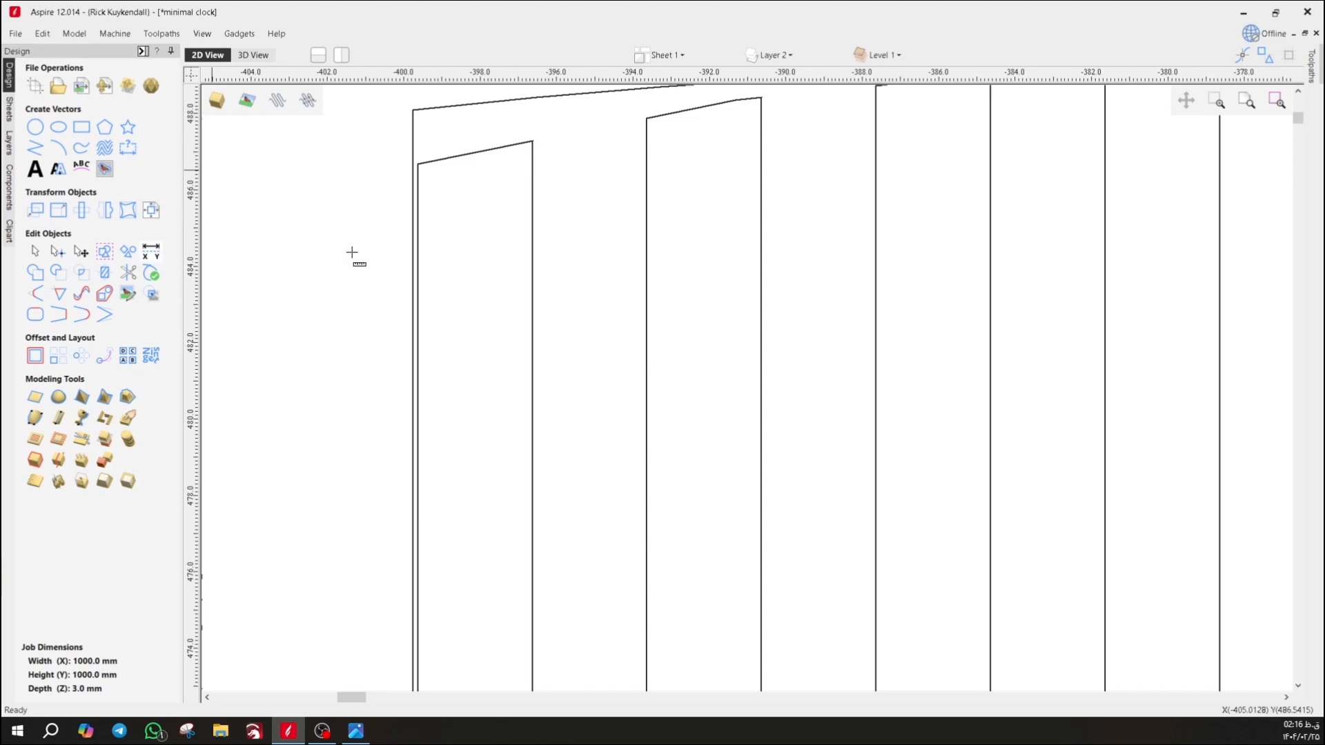
- Measure the width of the bow-tie part's first stripe
{"action": "left_click", "coordinate": [418, 249]}
{"action": "left_click", "coordinate": [533, 248]}
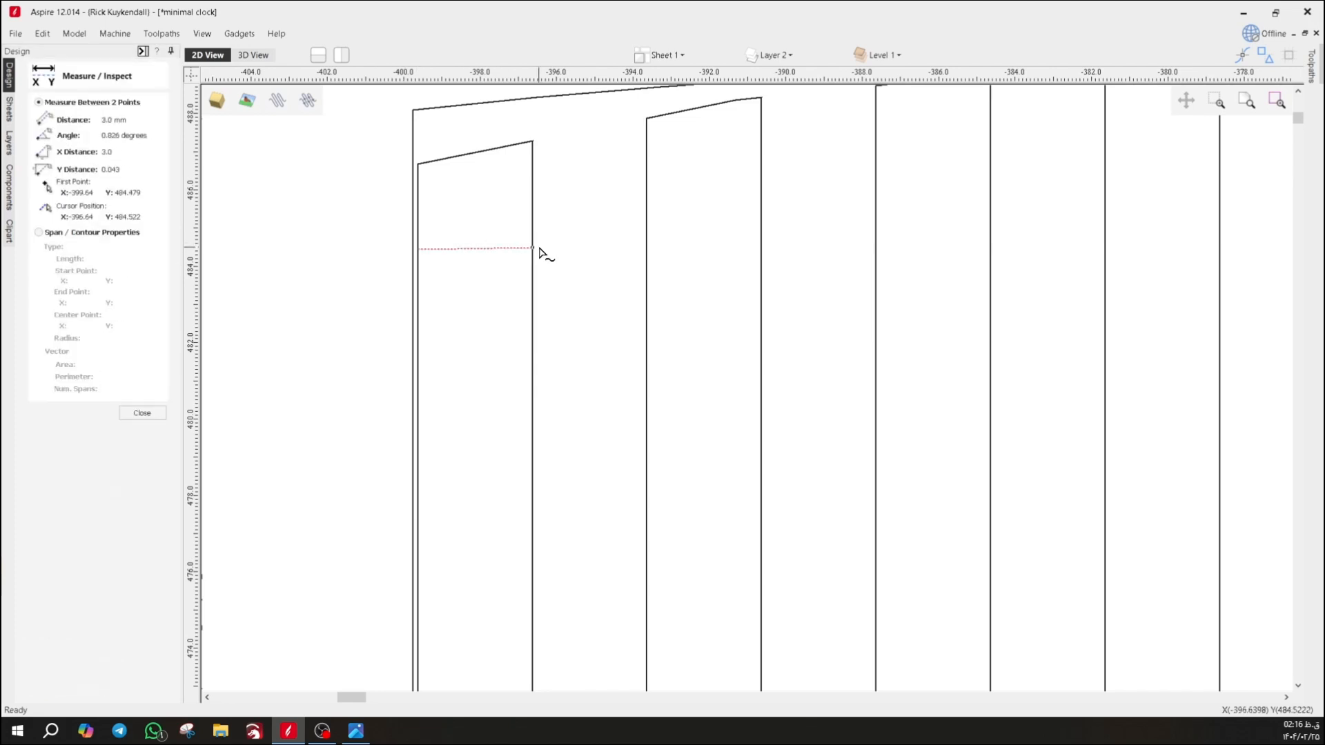
{"action": "key", "text": "Escape"}
{"action": "scroll", "coordinate": [589, 295], "scroll_direction": "down", "scroll_amount": 10}
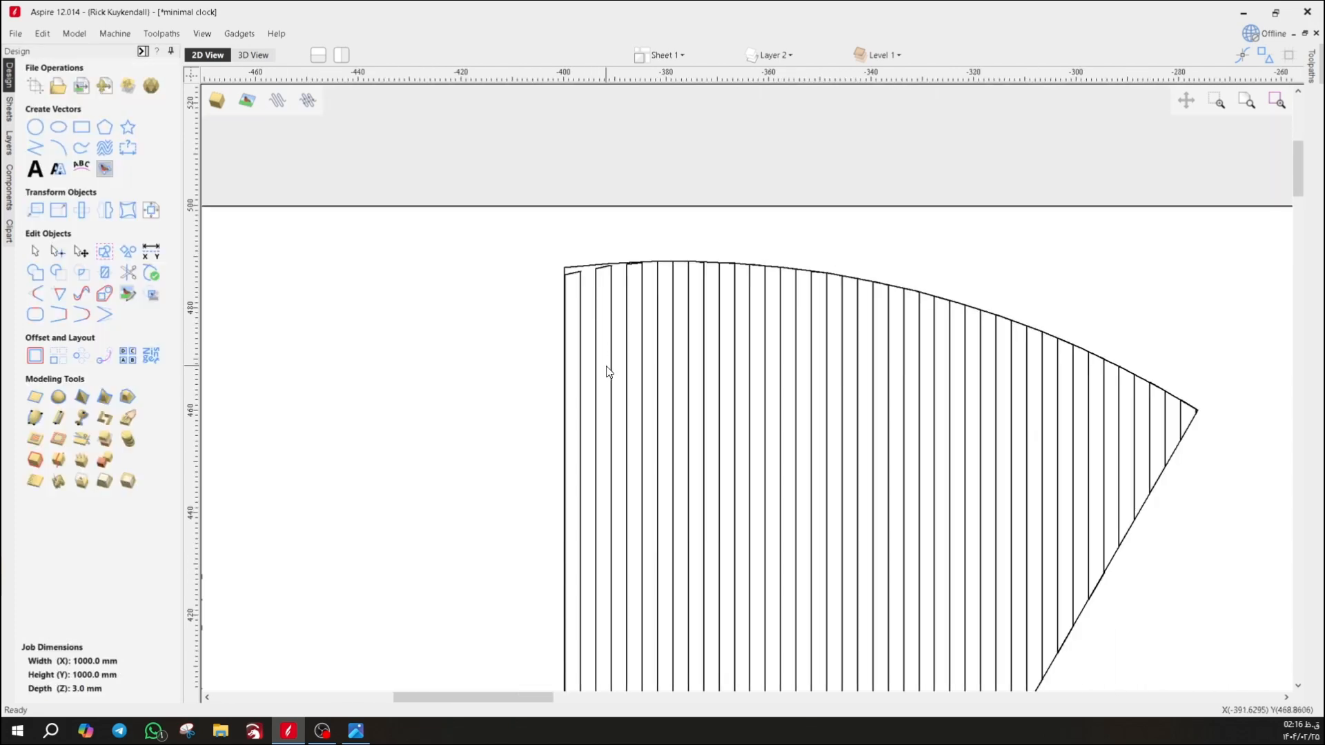
{"action": "scroll", "coordinate": [789, 405], "scroll_direction": "down", "scroll_amount": 4}
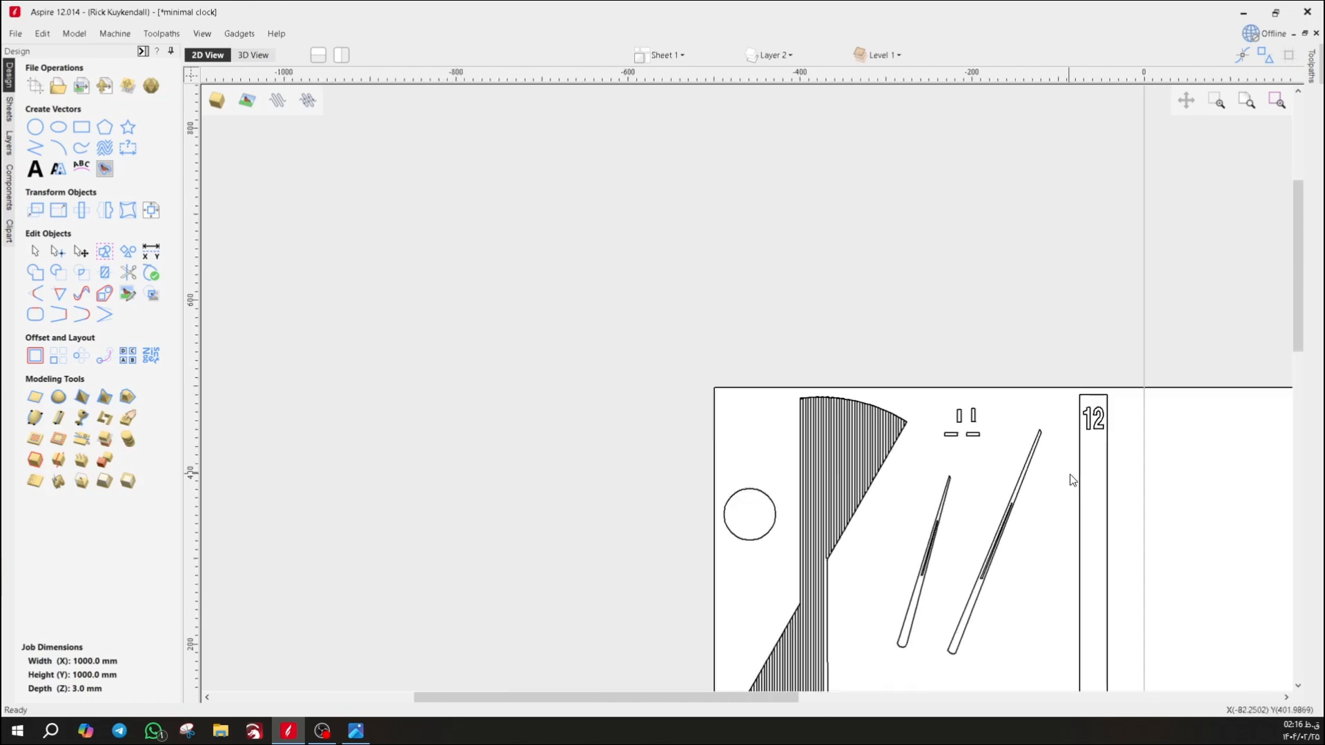
- Select the bow-tie part's stripes and start a V-Carve / Engraving toolpath with a flat depth of 1 mm
{"action": "scroll", "coordinate": [934, 494], "scroll_direction": "up", "scroll_amount": 5}
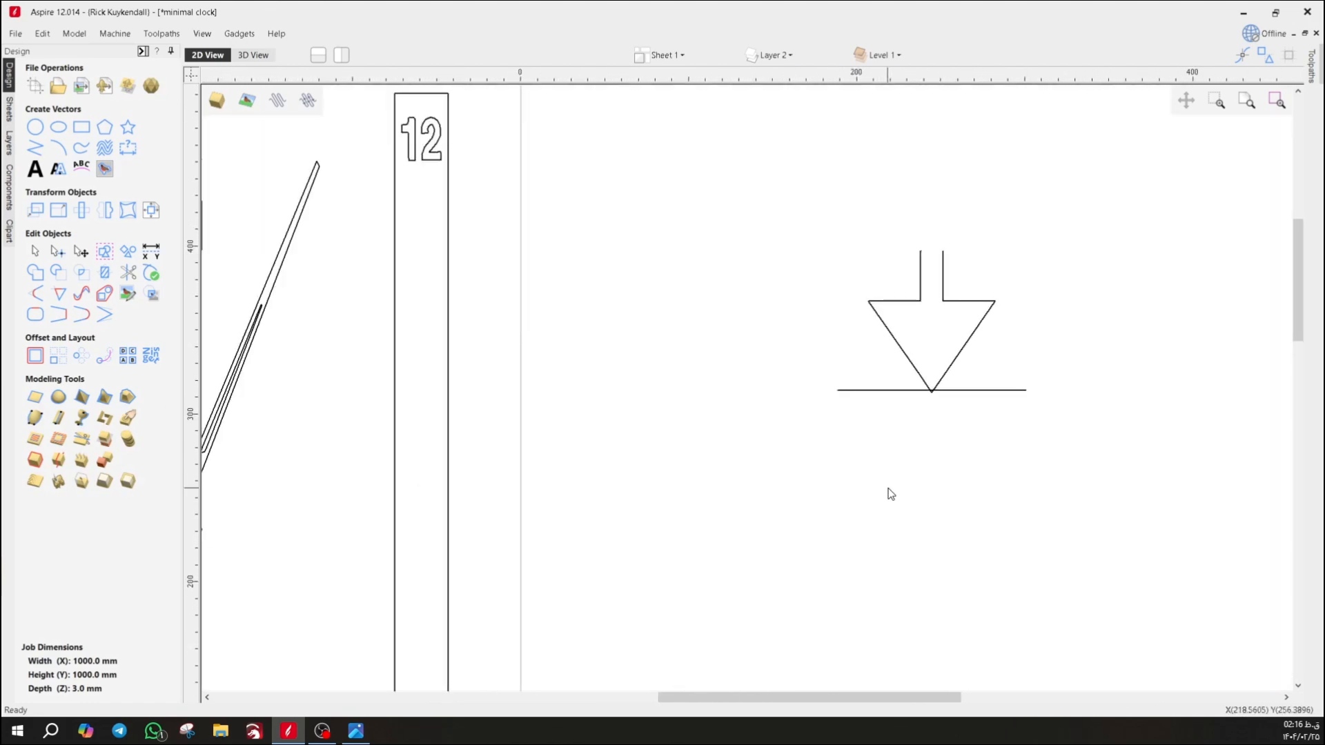
{"action": "scroll", "coordinate": [727, 401], "scroll_direction": "down", "scroll_amount": 3}
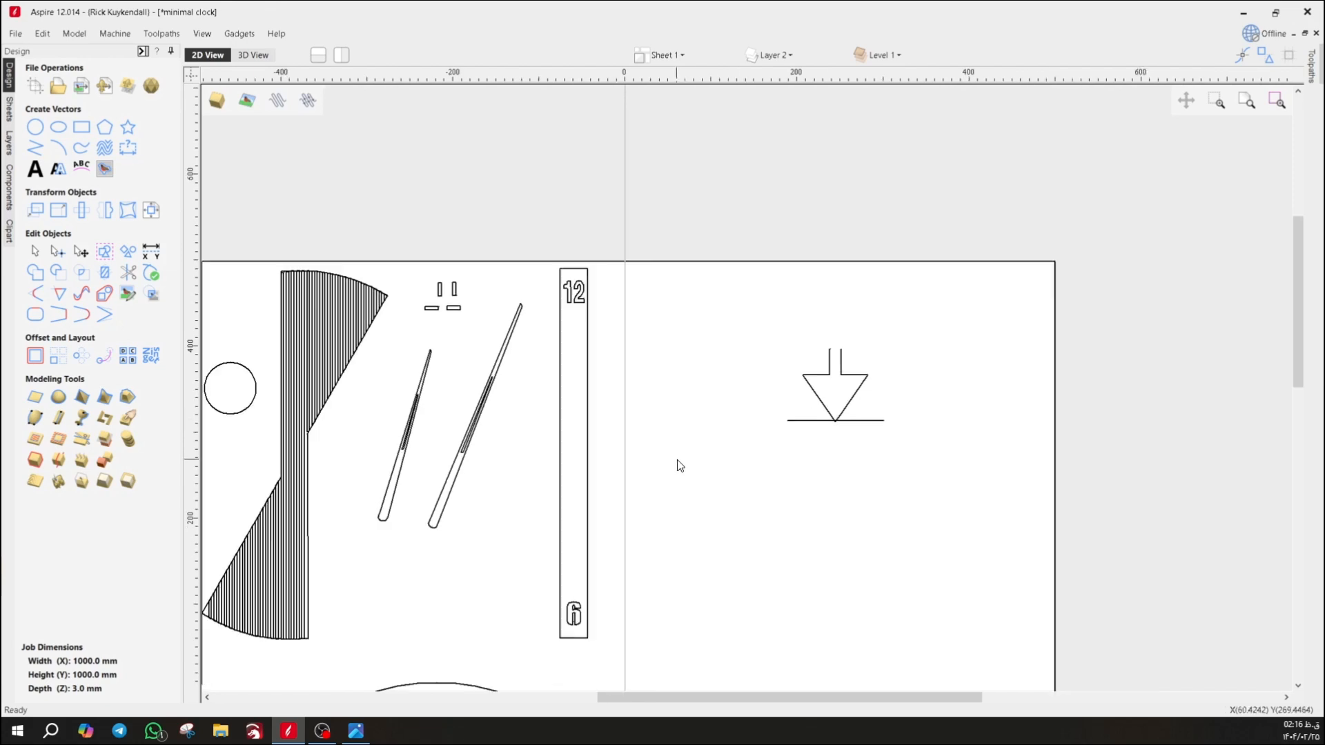
{"action": "middle_click_drag", "start_coordinate": [674, 462], "coordinate": [967, 368]}
{"action": "scroll", "coordinate": [612, 178], "scroll_direction": "up", "scroll_amount": 2}
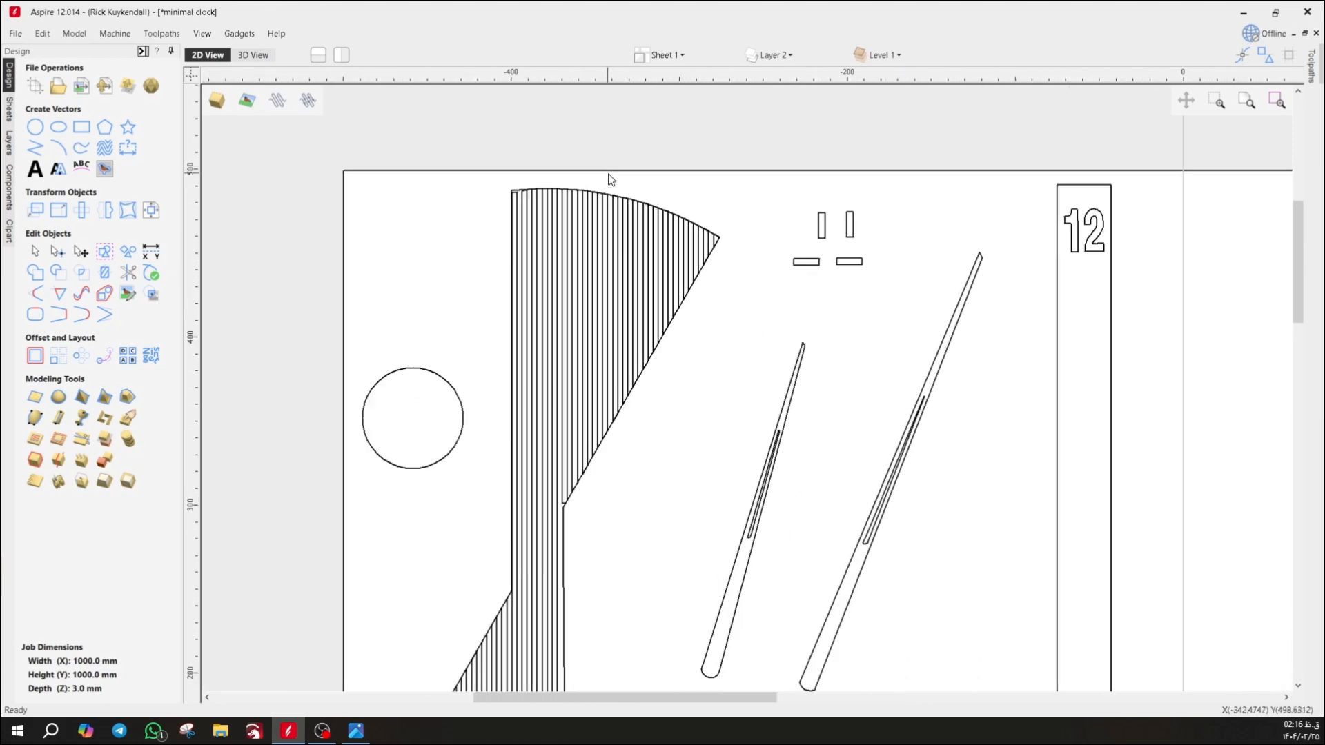
{"action": "scroll", "coordinate": [577, 207], "scroll_direction": "down", "scroll_amount": 1}
{"action": "left_click", "coordinate": [578, 256]}
{"action": "mouse_move", "coordinate": [1315, 76]}
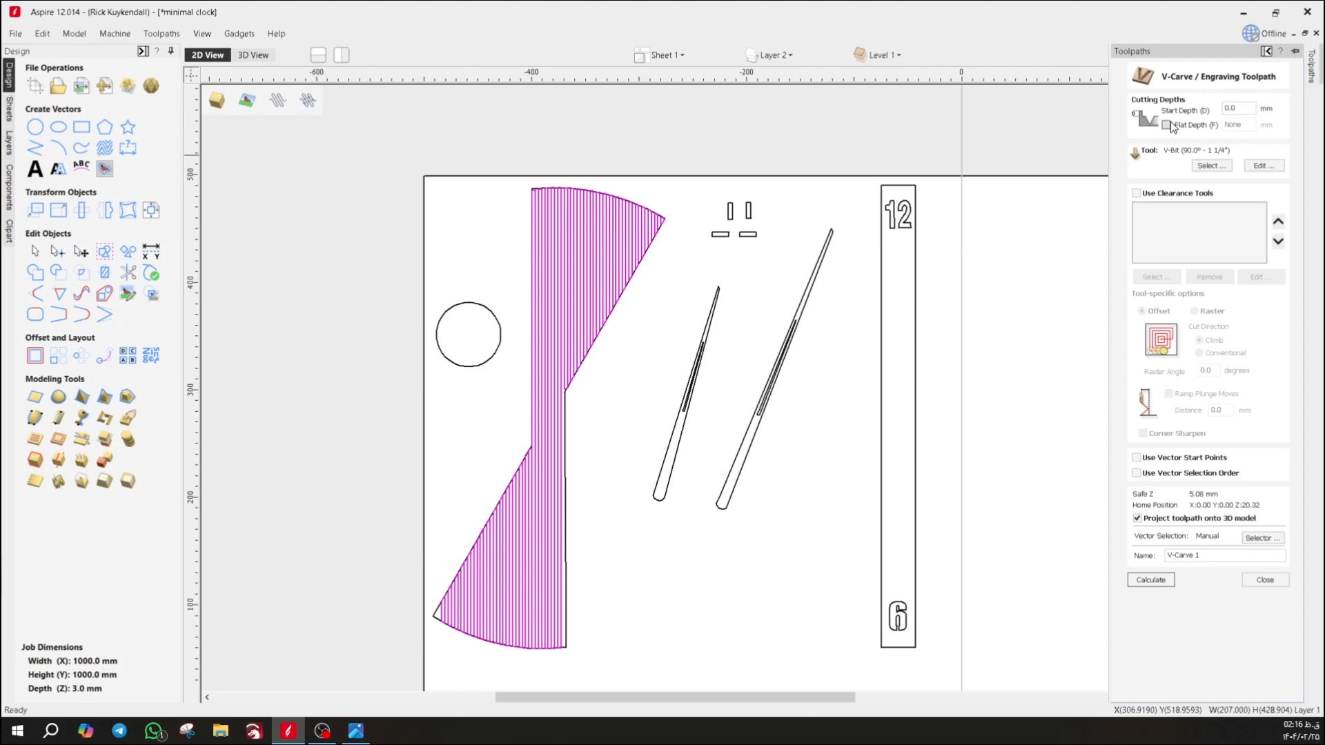
{"action": "left_click", "coordinate": [1166, 125]}
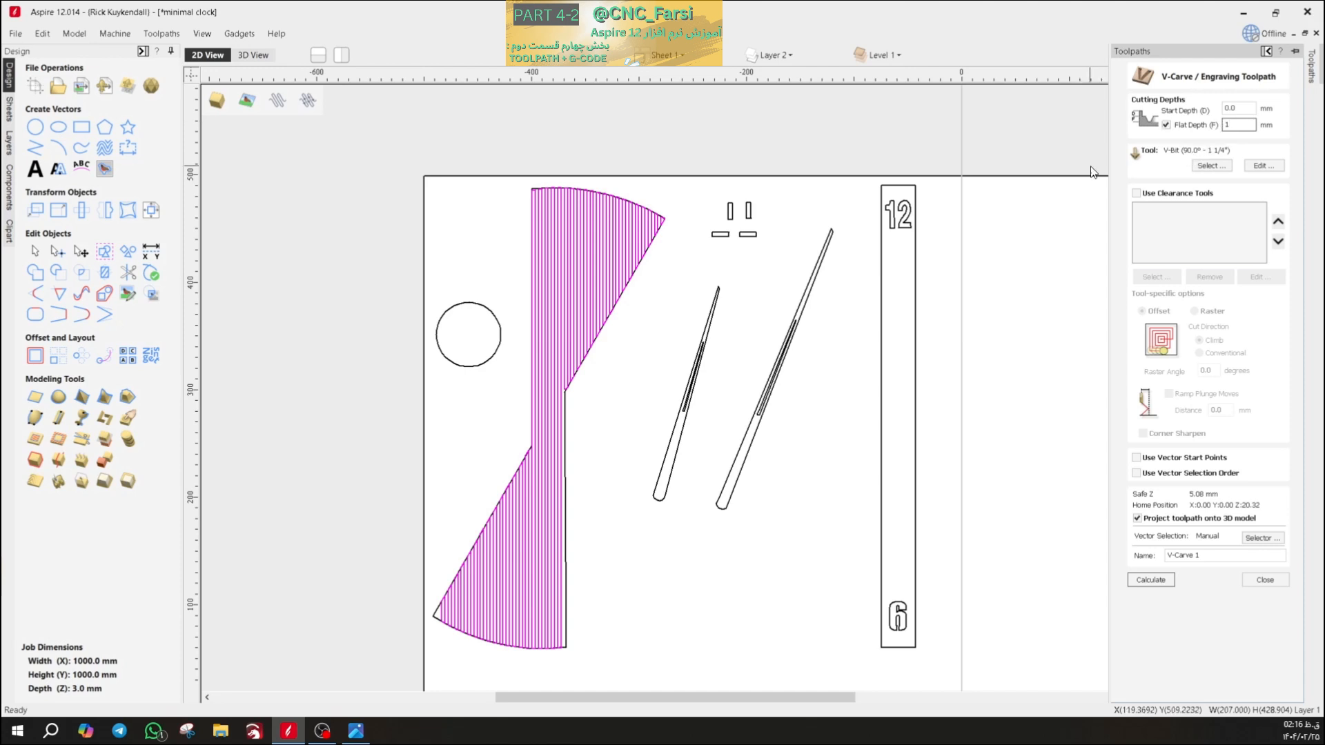
- Set the V-Carve toolpath's flat depth to 1.5 mm for the selected stripes
{"action": "scroll", "coordinate": [584, 234], "scroll_direction": "up", "scroll_amount": 1}
{"action": "scroll", "coordinate": [579, 194], "scroll_direction": "up", "scroll_amount": 1}
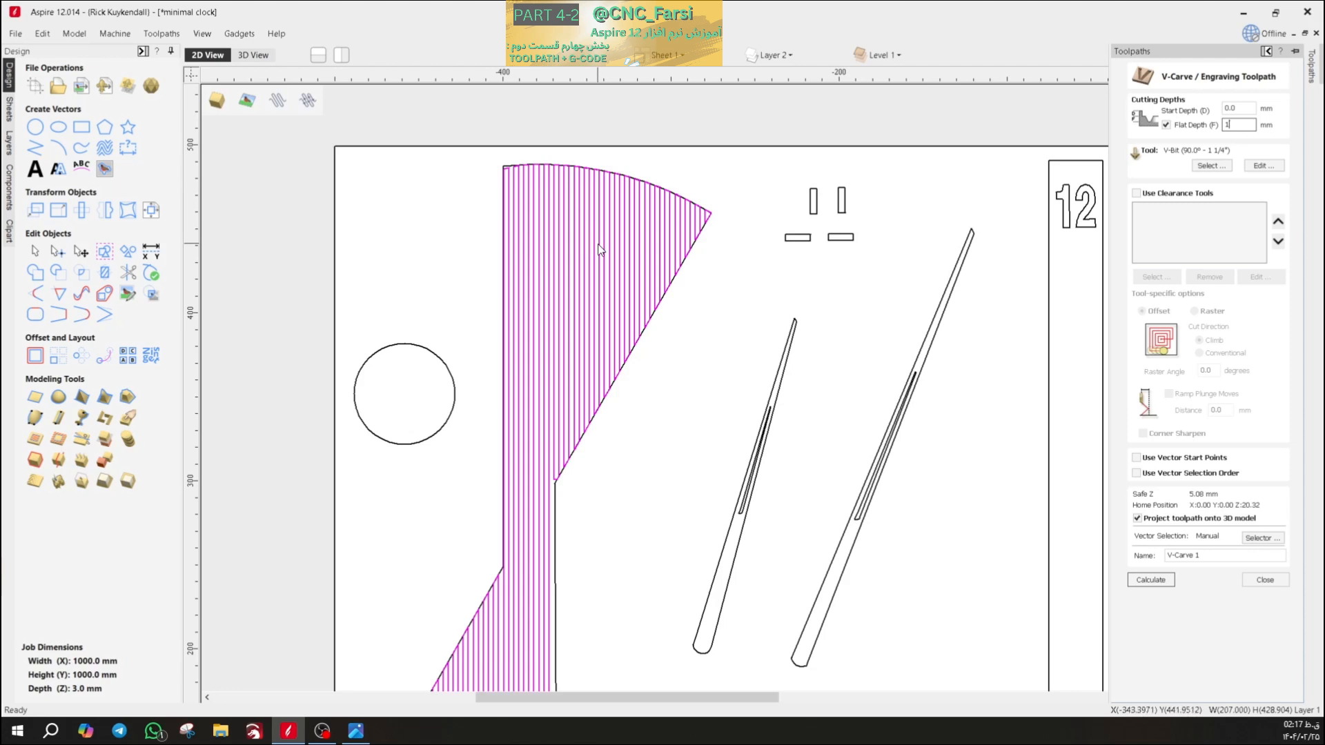
{"action": "scroll", "coordinate": [594, 328], "scroll_direction": "down", "scroll_amount": 2}
{"action": "scroll", "coordinate": [594, 347], "scroll_direction": "up", "scroll_amount": 2}
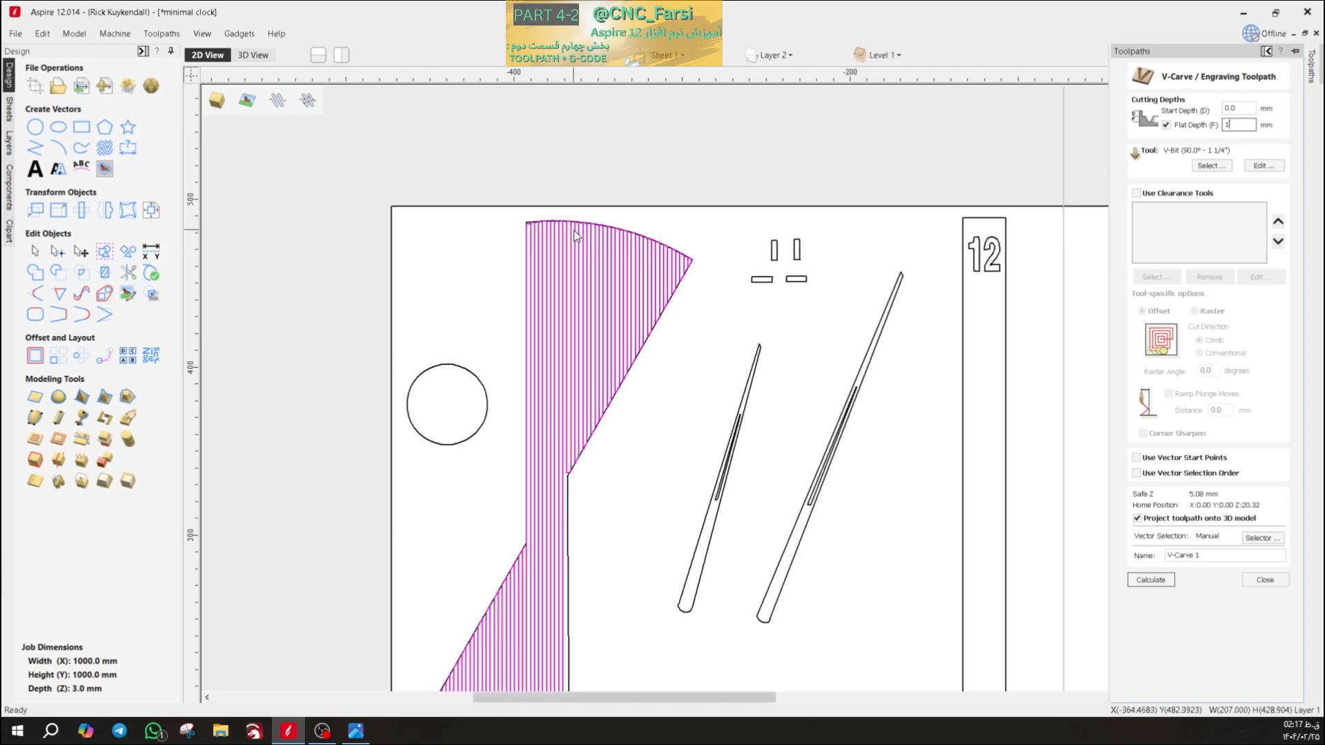
{"action": "scroll", "coordinate": [577, 236], "scroll_direction": "up", "scroll_amount": 1}
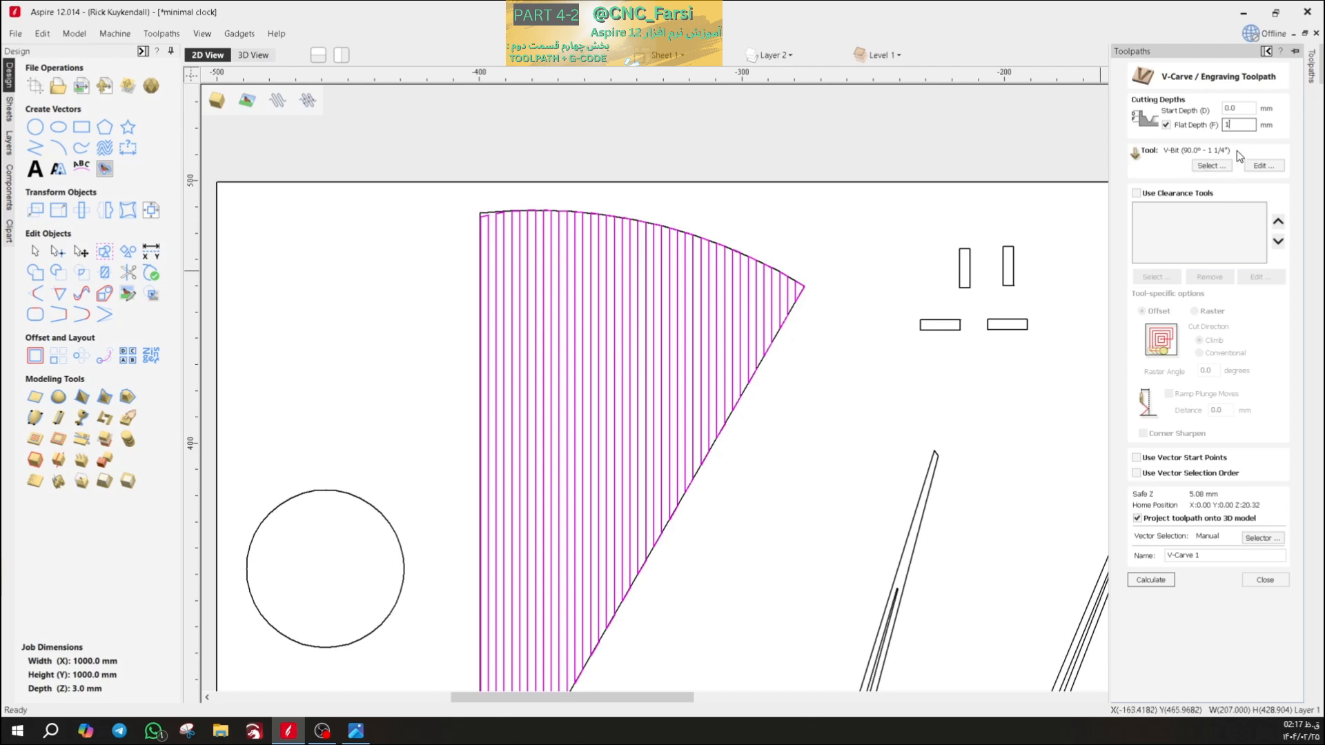
{"action": "type", "text": ".5"}
- Examine the diameter and included angle of the metric 60° 6 mm and 90° 12 mm V-bits in the tool database
{"action": "left_click", "coordinate": [1206, 167]}
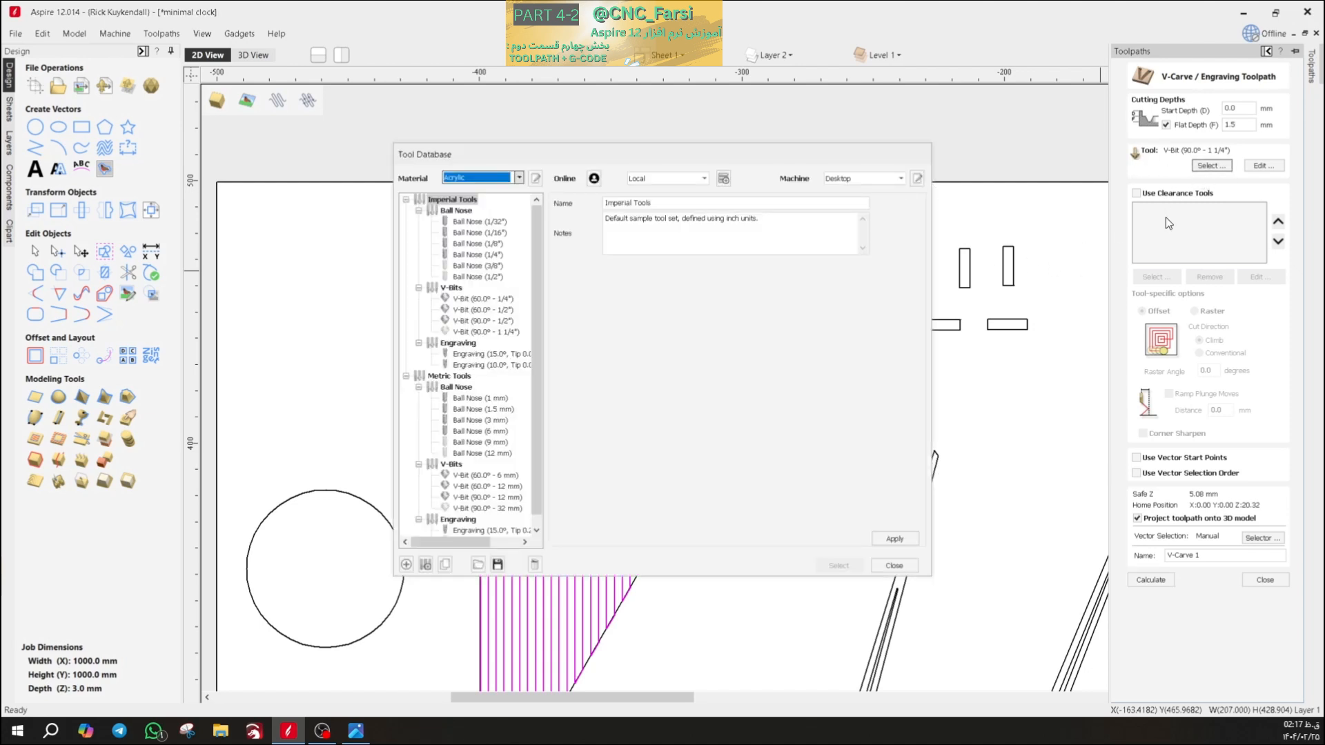
{"action": "scroll", "coordinate": [502, 301], "scroll_direction": "down", "scroll_amount": 1}
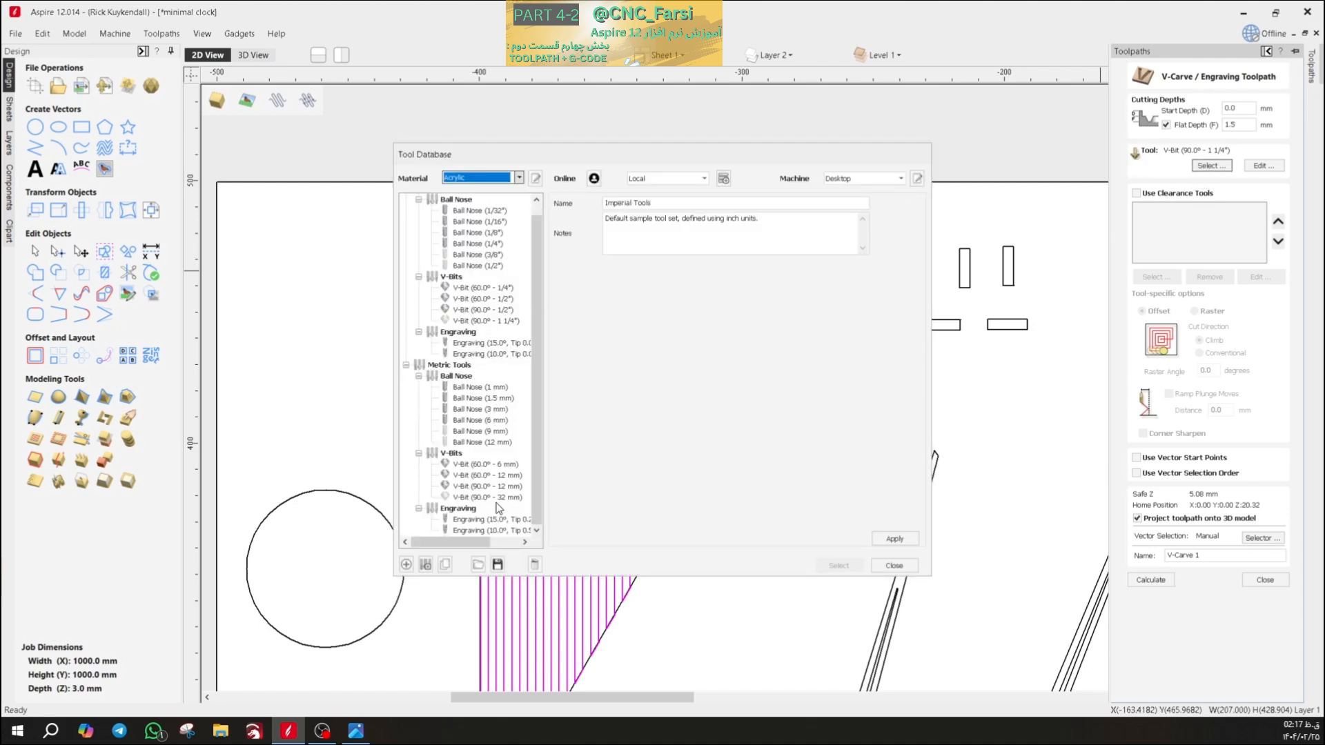
{"action": "left_click", "coordinate": [481, 465]}
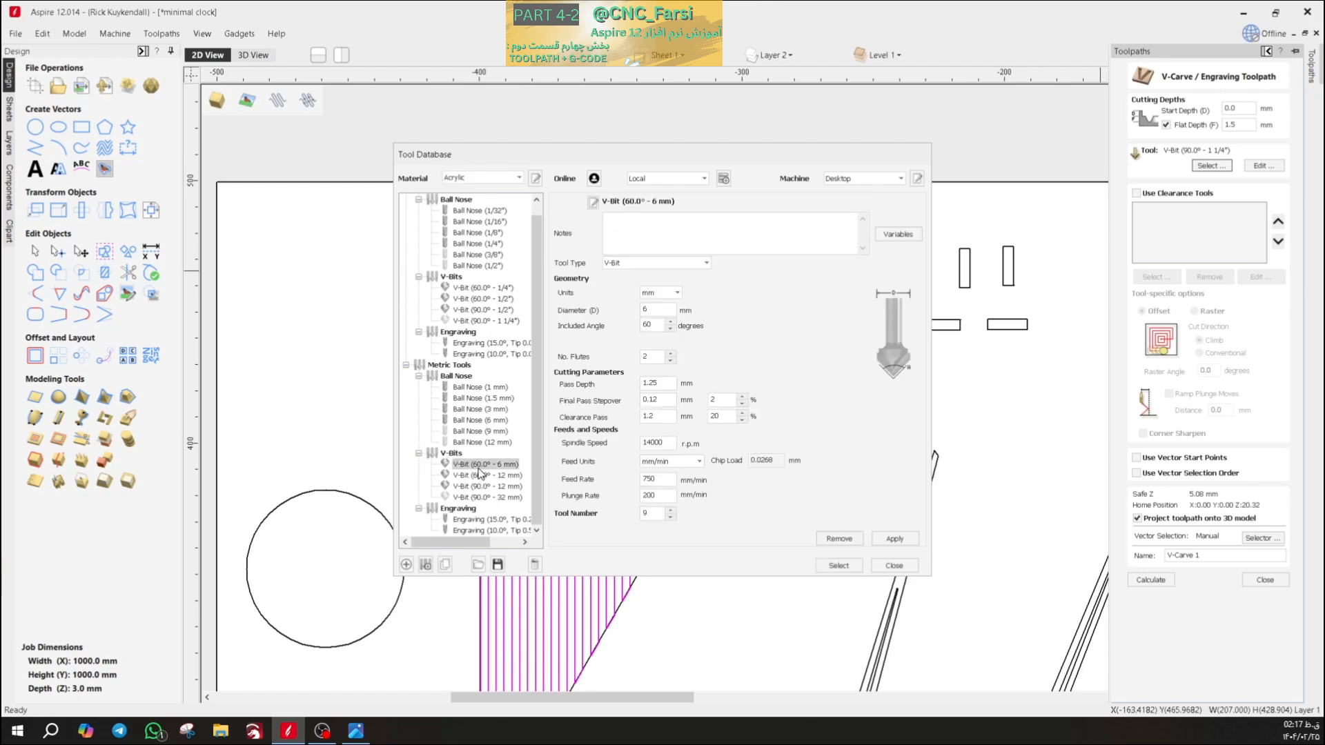
{"action": "left_click", "coordinate": [487, 486]}
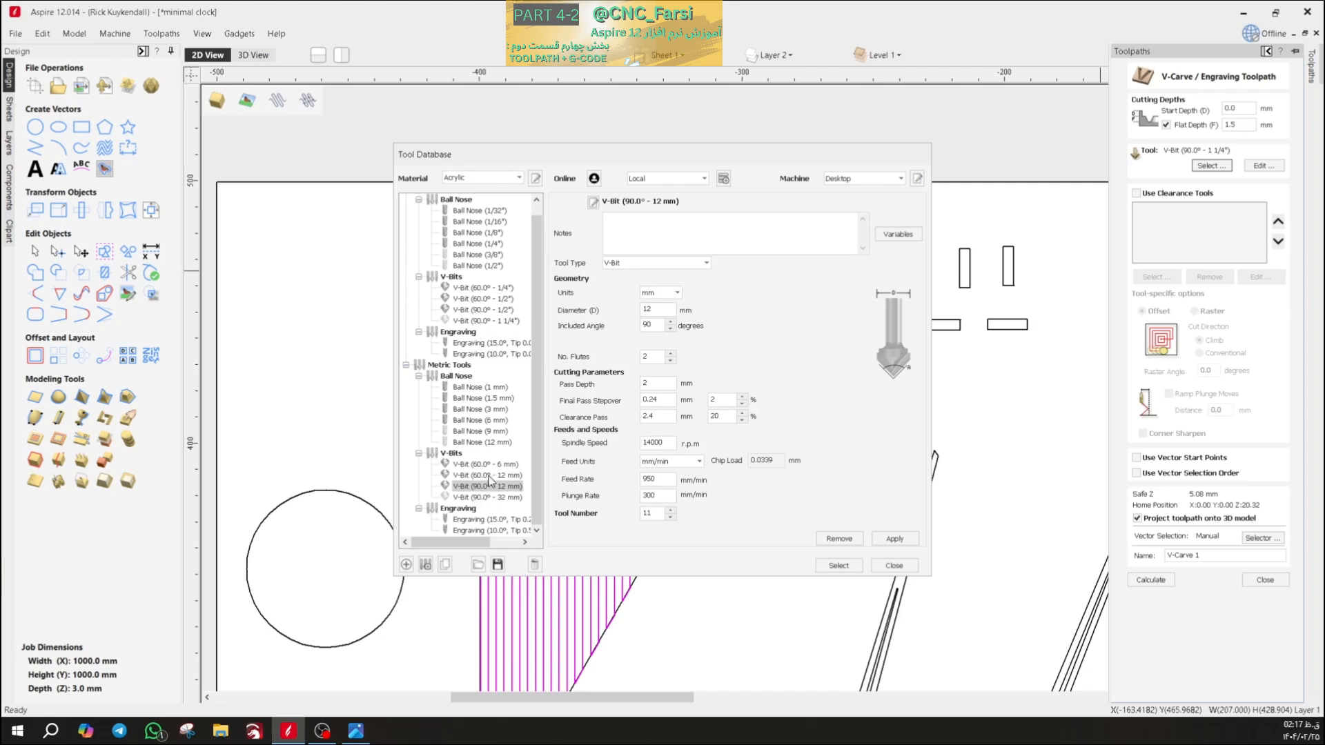
{"action": "left_click", "coordinate": [491, 465]}
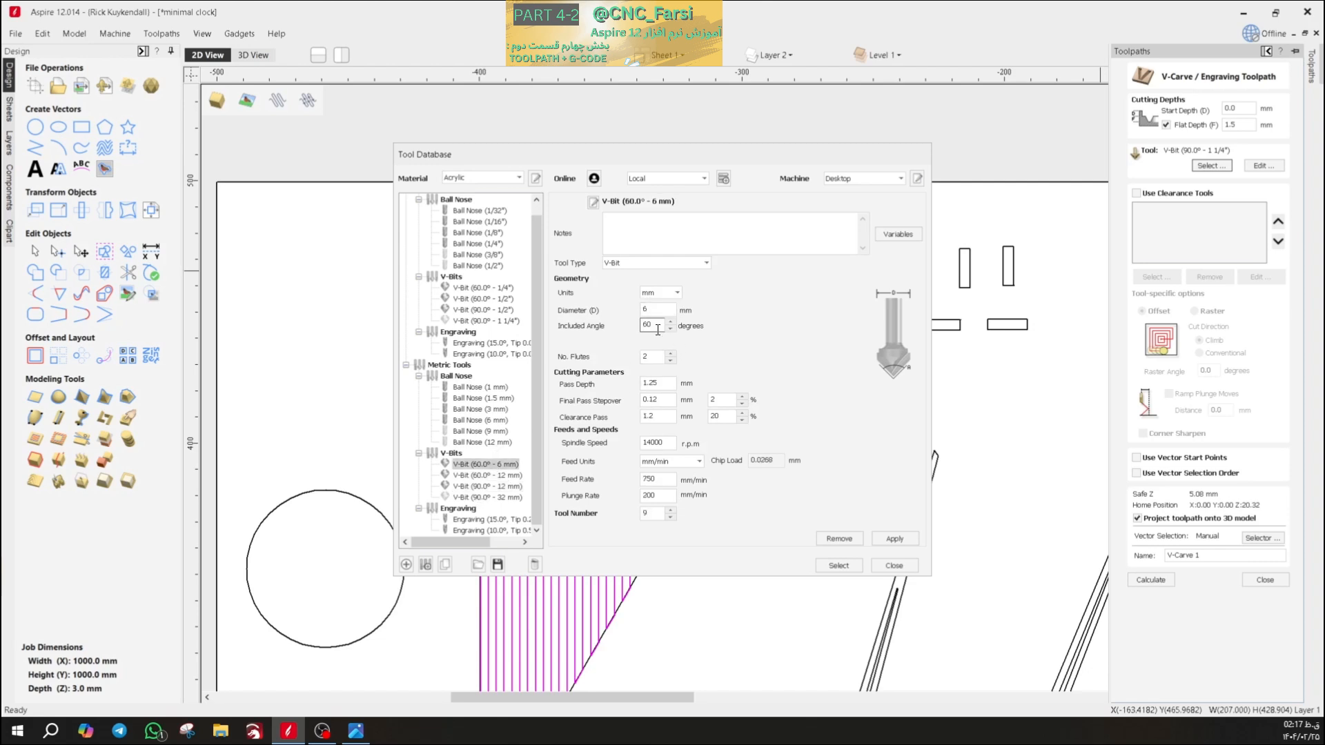
{"action": "left_click_drag", "start_coordinate": [657, 323], "coordinate": [600, 331]}
{"action": "left_click", "coordinate": [653, 329]}
{"action": "left_click", "coordinate": [652, 309]}
{"action": "left_click_drag", "start_coordinate": [667, 311], "coordinate": [601, 314]}
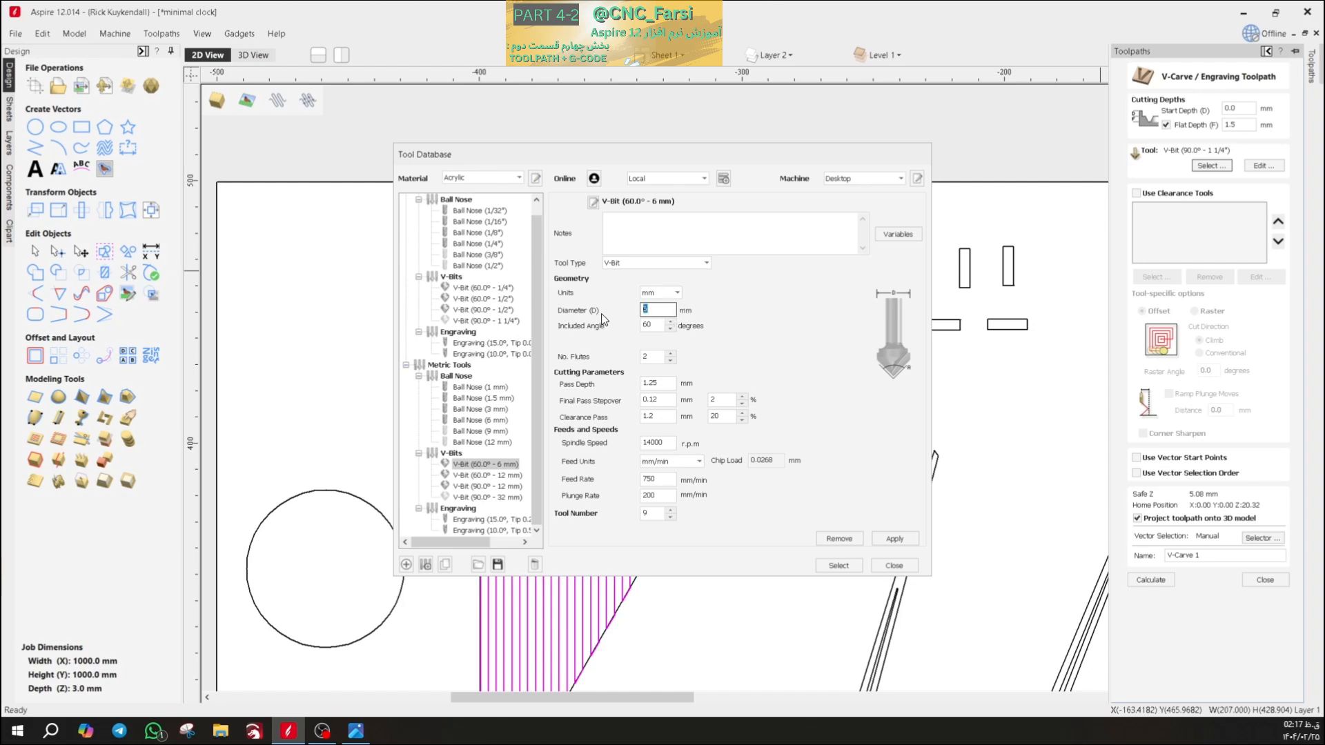
{"action": "left_click", "coordinate": [653, 326]}
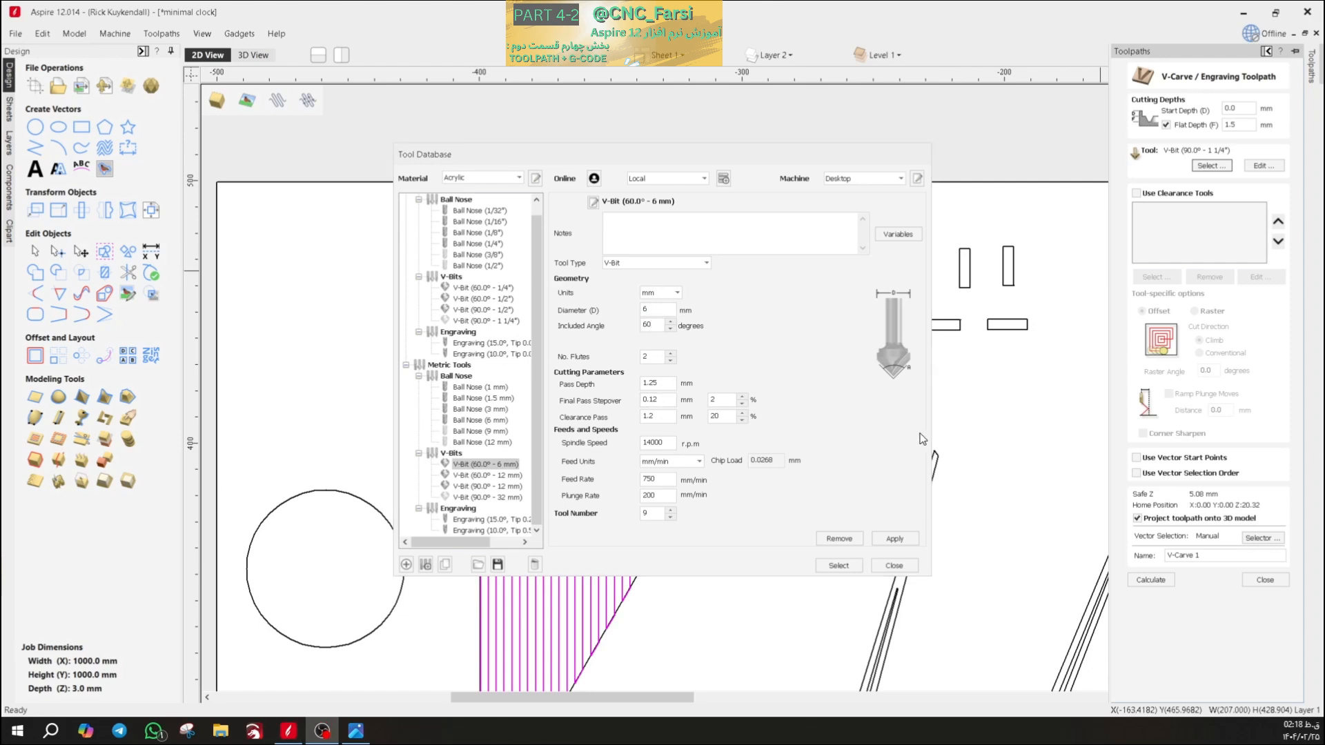
{"action": "left_click_drag", "start_coordinate": [799, 147], "coordinate": [640, 134]}
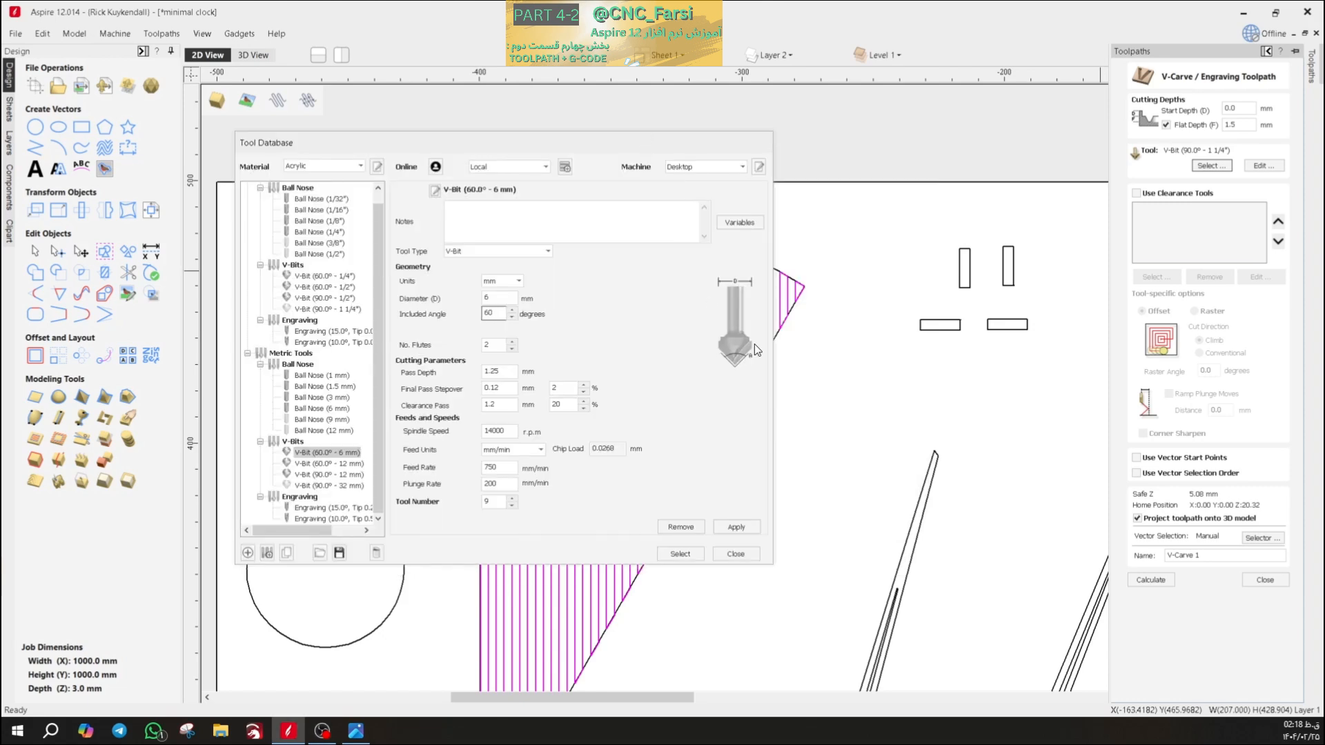
{"action": "left_click", "coordinate": [736, 553]}
- Resize the arrow profile to a width of 6 mm about its center, scaling items individually with proportions linked
{"action": "scroll", "coordinate": [858, 414], "scroll_direction": "down", "scroll_amount": 2}
{"action": "scroll", "coordinate": [961, 482], "scroll_direction": "up", "scroll_amount": 4}
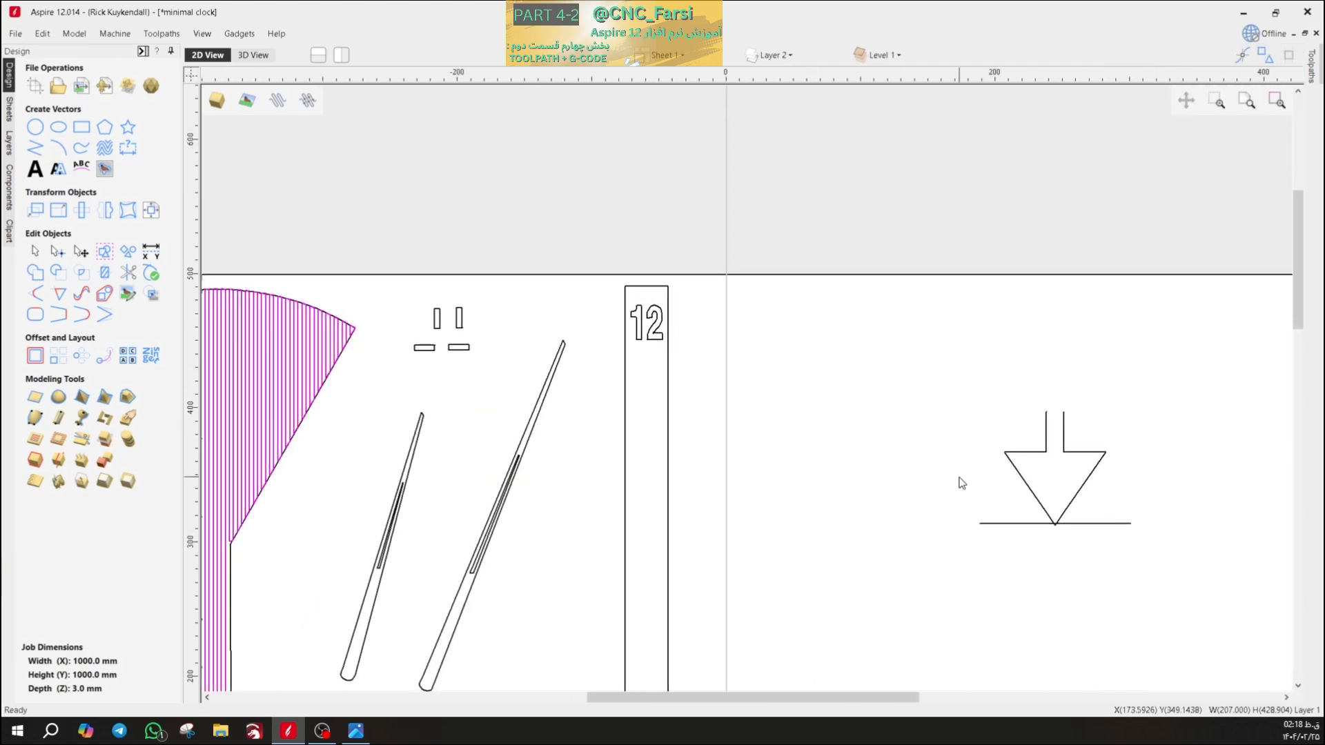
{"action": "scroll", "coordinate": [1116, 558], "scroll_direction": "up", "scroll_amount": 5}
{"action": "middle_click_drag", "start_coordinate": [1032, 547], "coordinate": [882, 564]}
{"action": "left_click", "coordinate": [853, 375]}
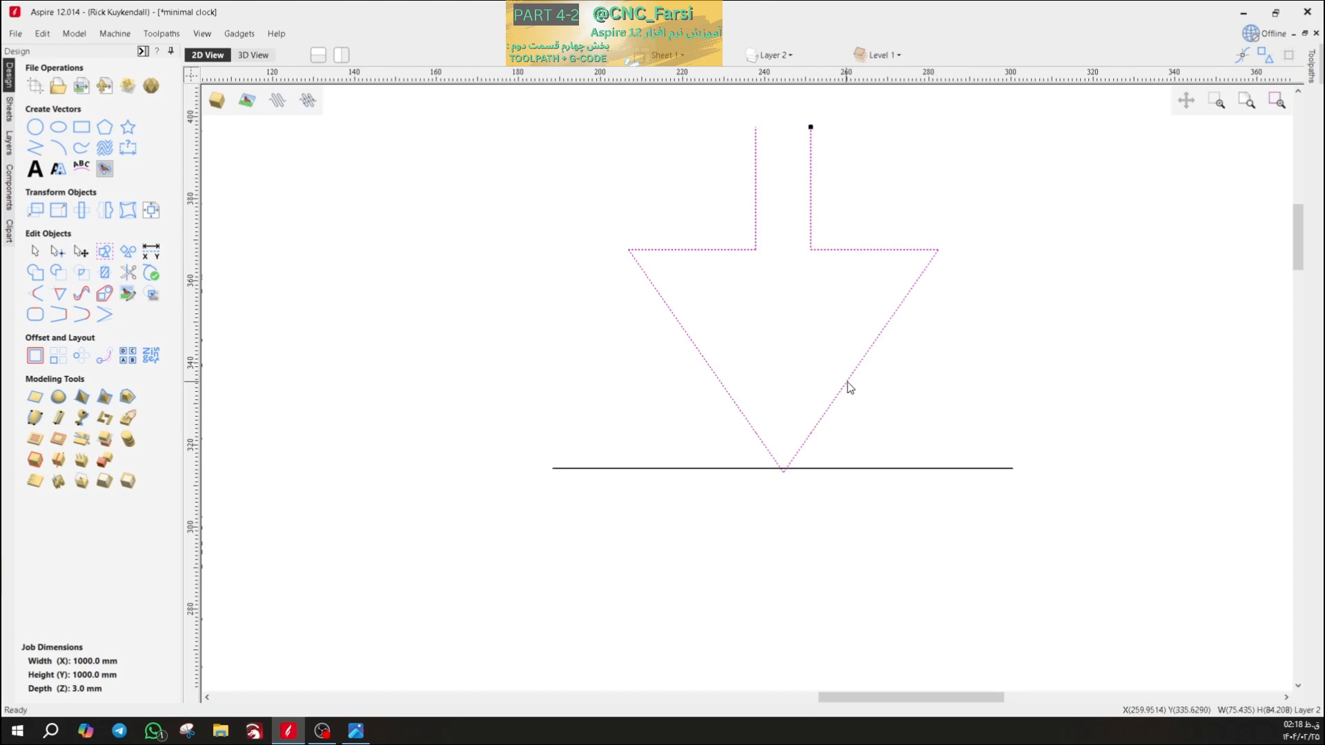
{"action": "left_click", "coordinate": [1014, 308]}
{"action": "middle_click_drag", "start_coordinate": [1015, 308], "coordinate": [917, 367]}
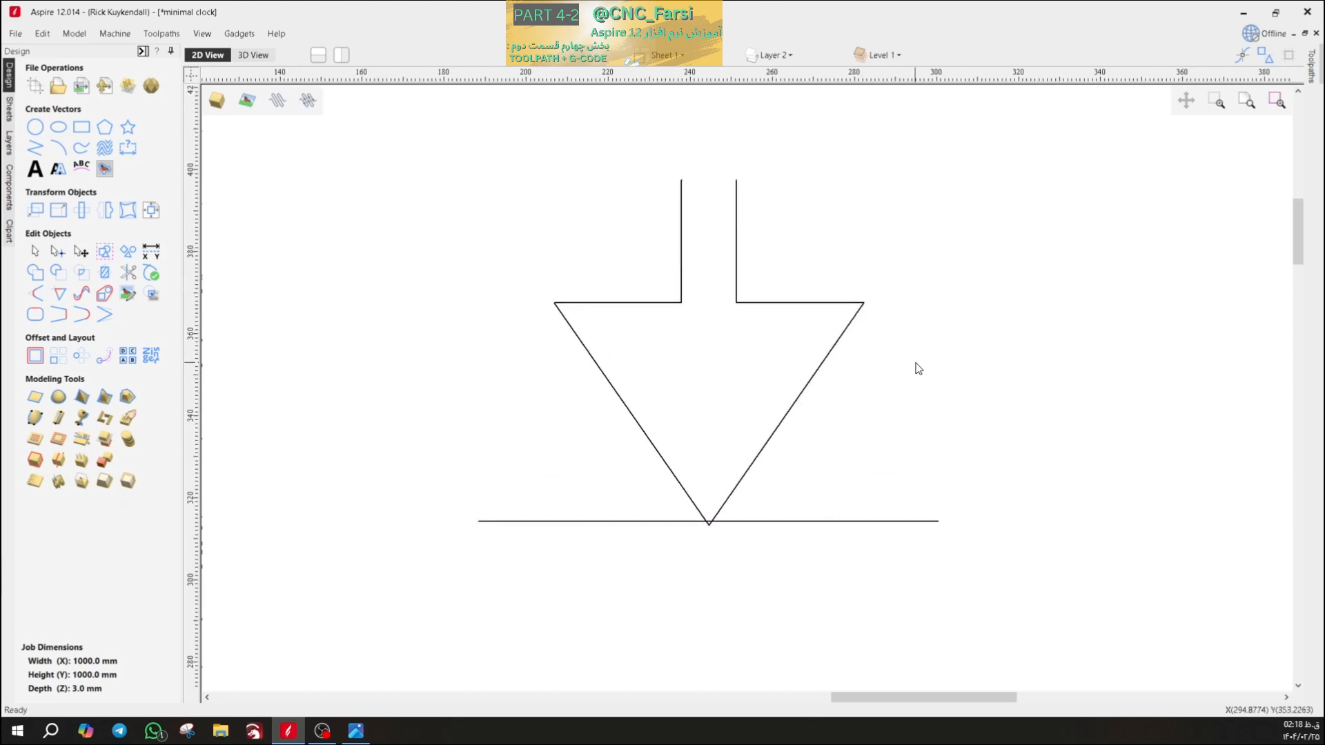
{"action": "left_click", "coordinate": [863, 310]}
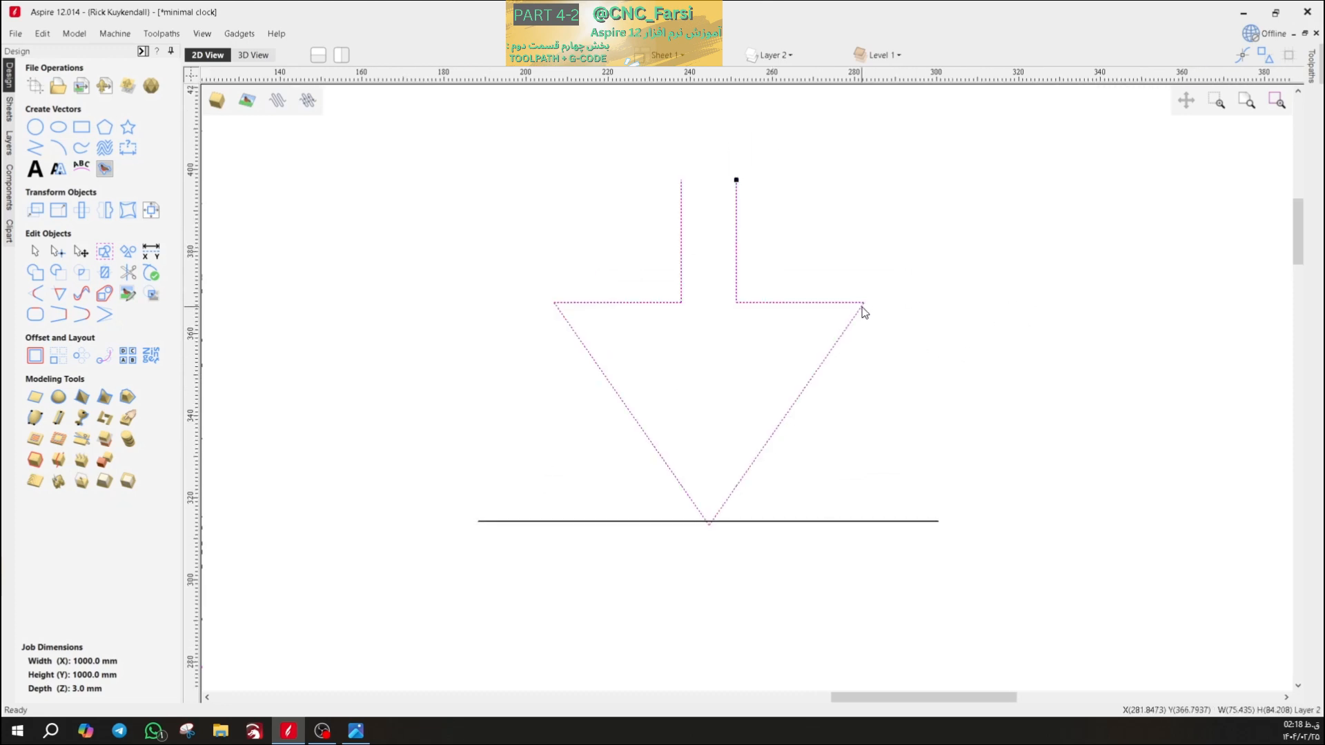
{"action": "left_click", "coordinate": [58, 211]}
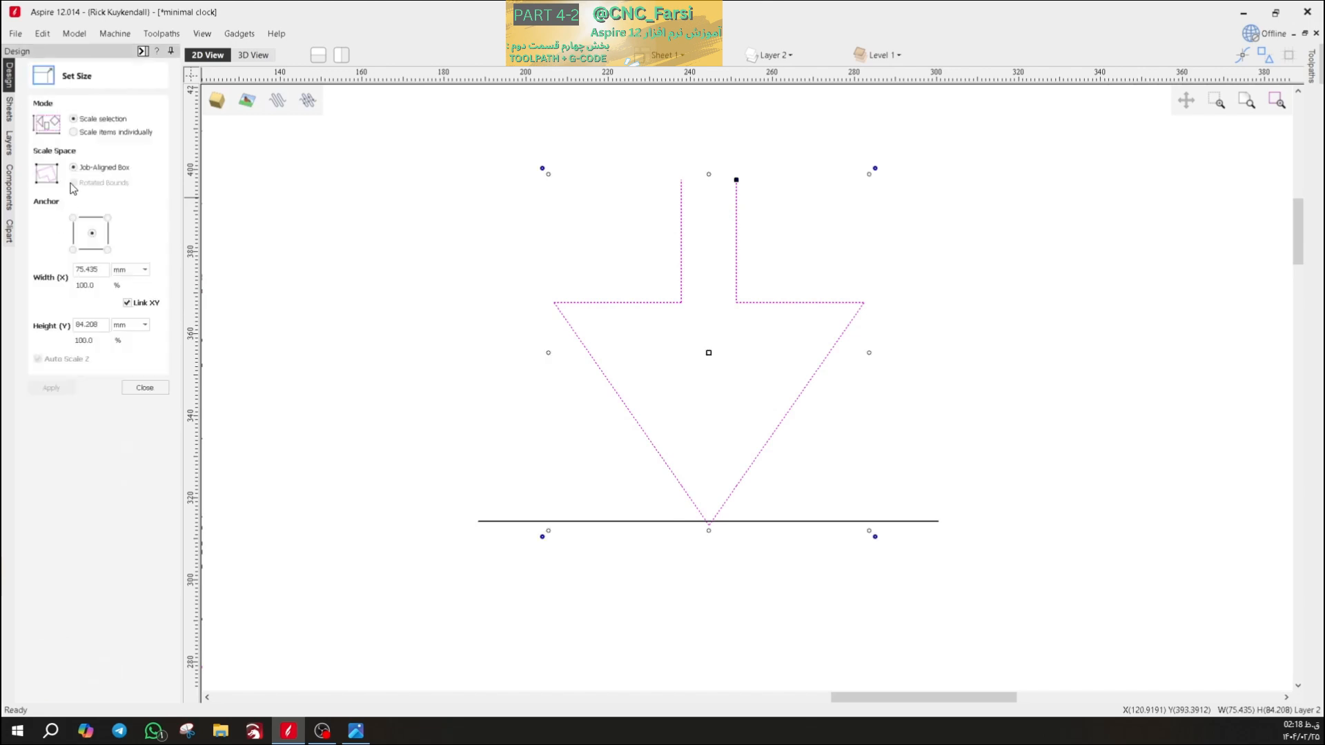
{"action": "left_click", "coordinate": [74, 132]}
{"action": "left_click", "coordinate": [99, 271]}
{"action": "left_click_drag", "start_coordinate": [106, 269], "coordinate": [26, 274]}
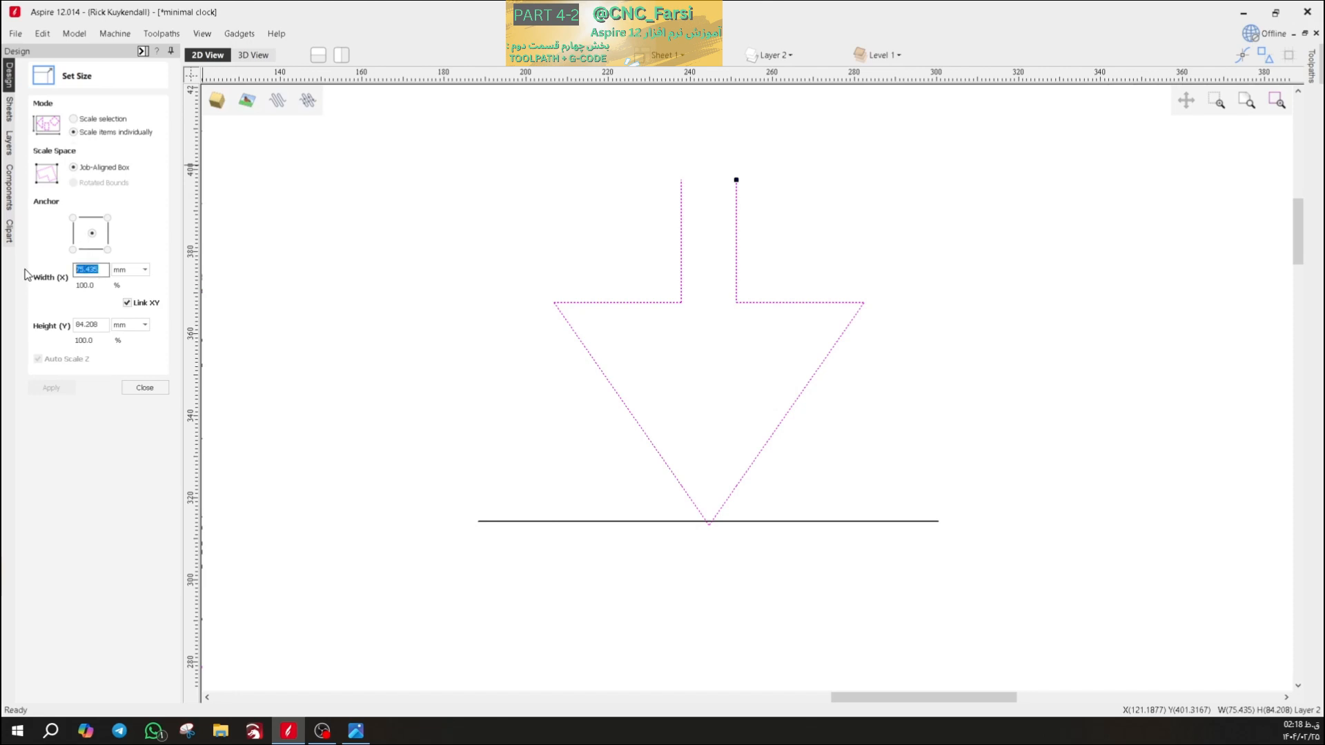
{"action": "type", "text": "6"}
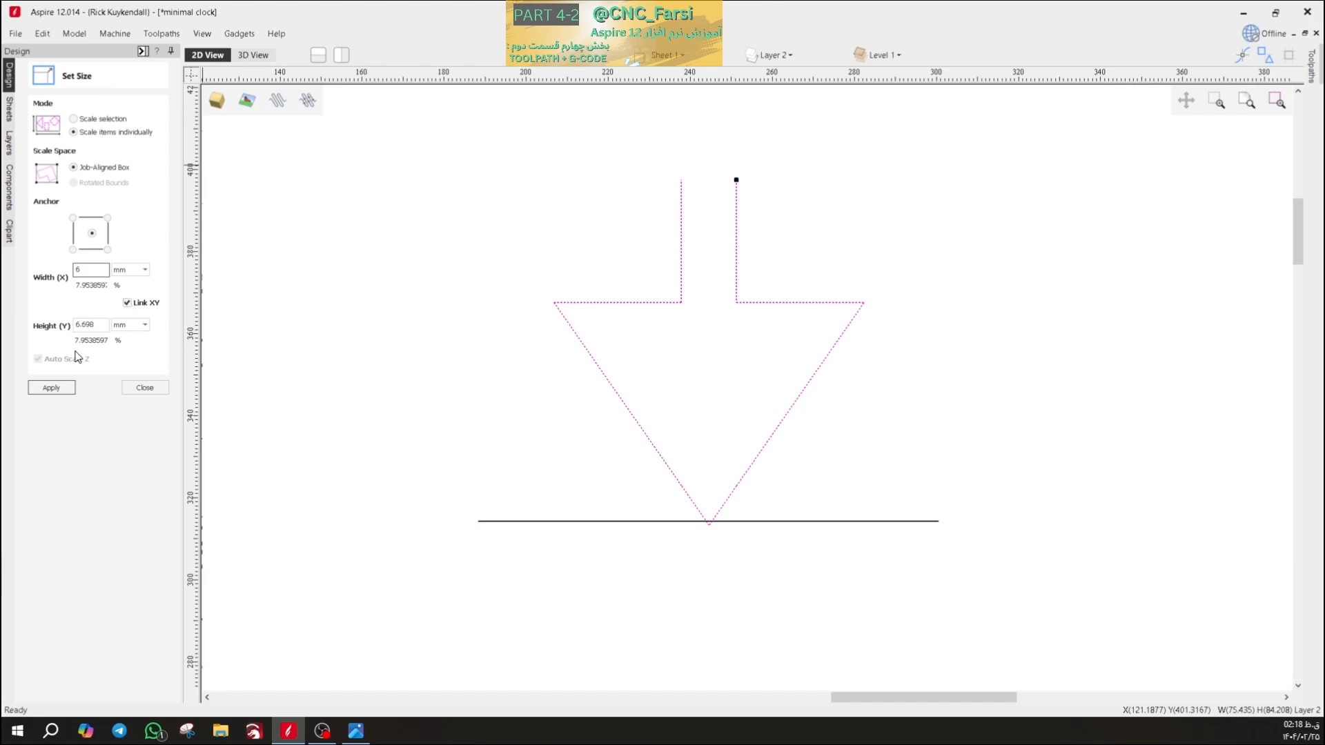
{"action": "left_click", "coordinate": [52, 388]}
- Move the horizontal line straight up until it touches the tip of the resized arrow
{"action": "scroll", "coordinate": [774, 339], "scroll_direction": "up", "scroll_amount": 4}
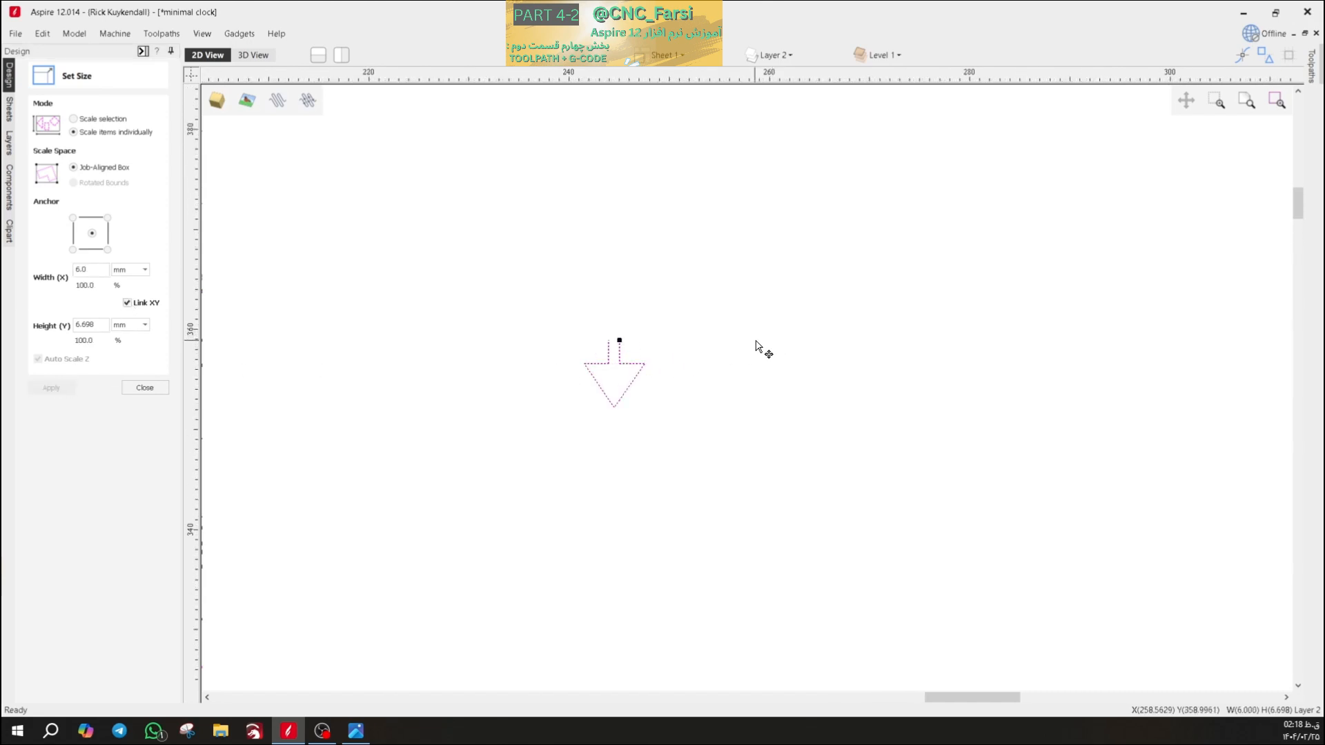
{"action": "scroll", "coordinate": [745, 344], "scroll_direction": "down", "scroll_amount": 3}
{"action": "left_click", "coordinate": [690, 570]}
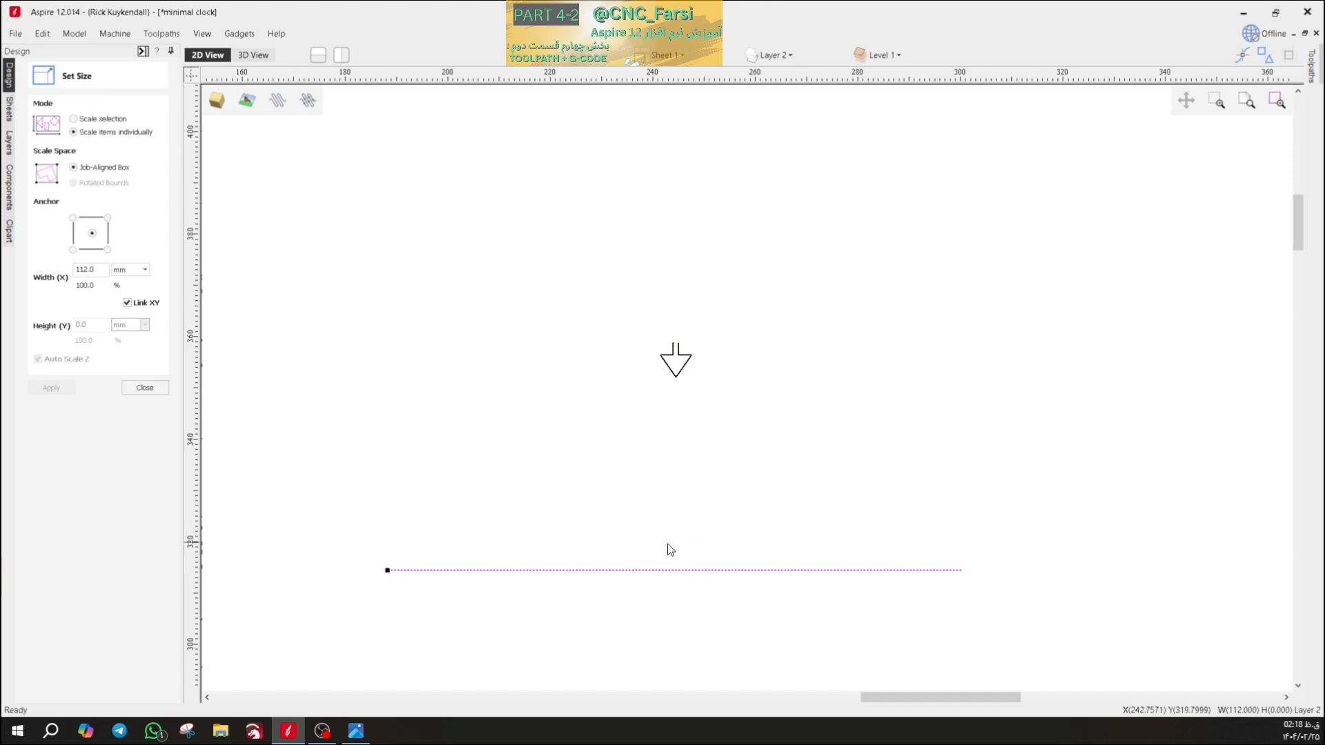
{"action": "left_click", "coordinate": [145, 389]}
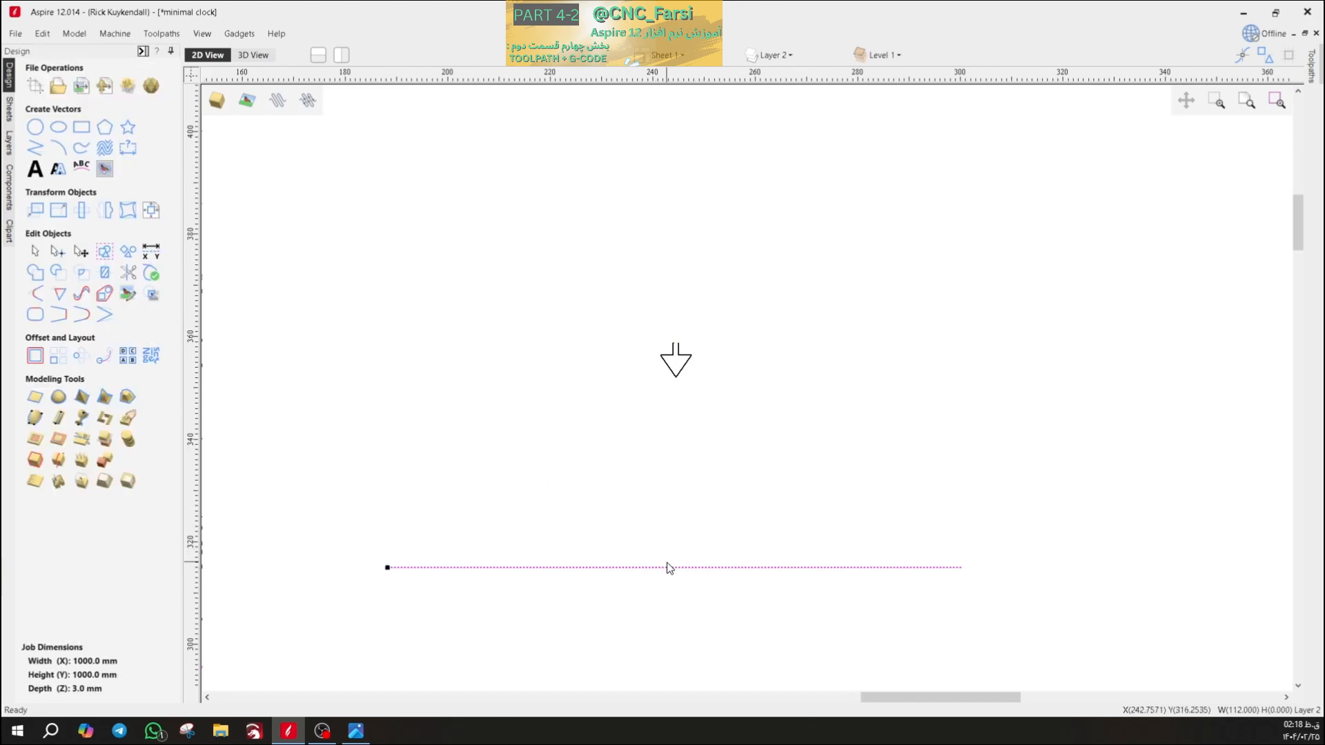
{"action": "left_click_drag", "start_coordinate": [668, 567], "coordinate": [731, 387]}
{"action": "key", "text": "Up"}
{"action": "key", "text": "Up"}
{"action": "key", "text": "Up"}
{"action": "key", "text": "Up"}
{"action": "key", "text": "Up"}
{"action": "key", "text": "Up"}
{"action": "key", "text": "Up"}
{"action": "key", "text": "Up"}
{"action": "key", "text": "Up"}
{"action": "key", "text": "Up"}
{"action": "key", "text": "Up"}
{"action": "key", "text": "Up"}
{"action": "key", "text": "Up"}
{"action": "key", "text": "Up"}
{"action": "key", "text": "Up"}
{"action": "key", "text": "Up"}
{"action": "key", "text": "Up"}
{"action": "key", "text": "Up"}
{"action": "key", "text": "Up"}
{"action": "key", "text": "Up"}
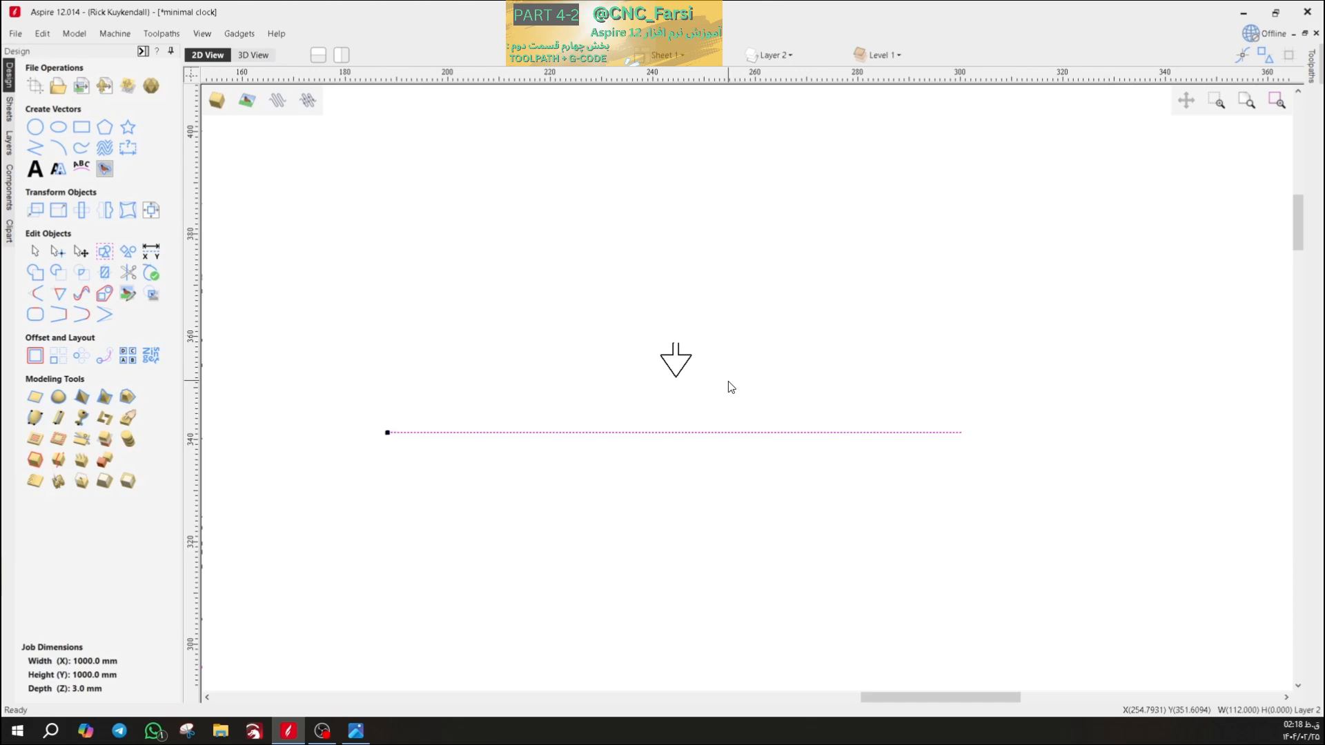
{"action": "scroll", "coordinate": [675, 371], "scroll_direction": "up", "scroll_amount": 5}
{"action": "scroll", "coordinate": [677, 378], "scroll_direction": "up", "scroll_amount": 3}
{"action": "key", "text": "Down"}
{"action": "key", "text": "Down"}
{"action": "key", "text": "Down"}
{"action": "key", "text": "Down"}
{"action": "key", "text": "Down"}
{"action": "key", "text": "Down"}
{"action": "key", "text": "Down"}
{"action": "key", "text": "Down"}
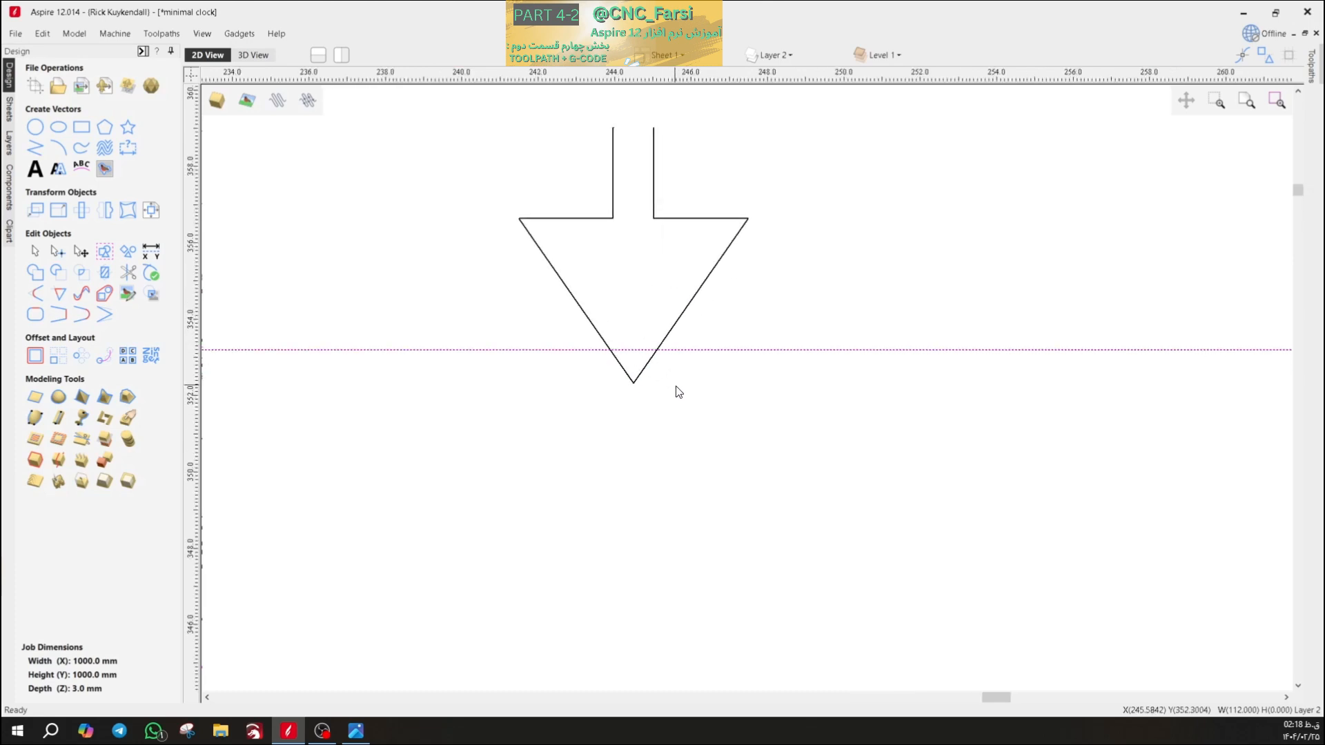
{"action": "key", "text": "Down"}
{"action": "key", "text": "Down"}
{"action": "key", "text": "Down"}
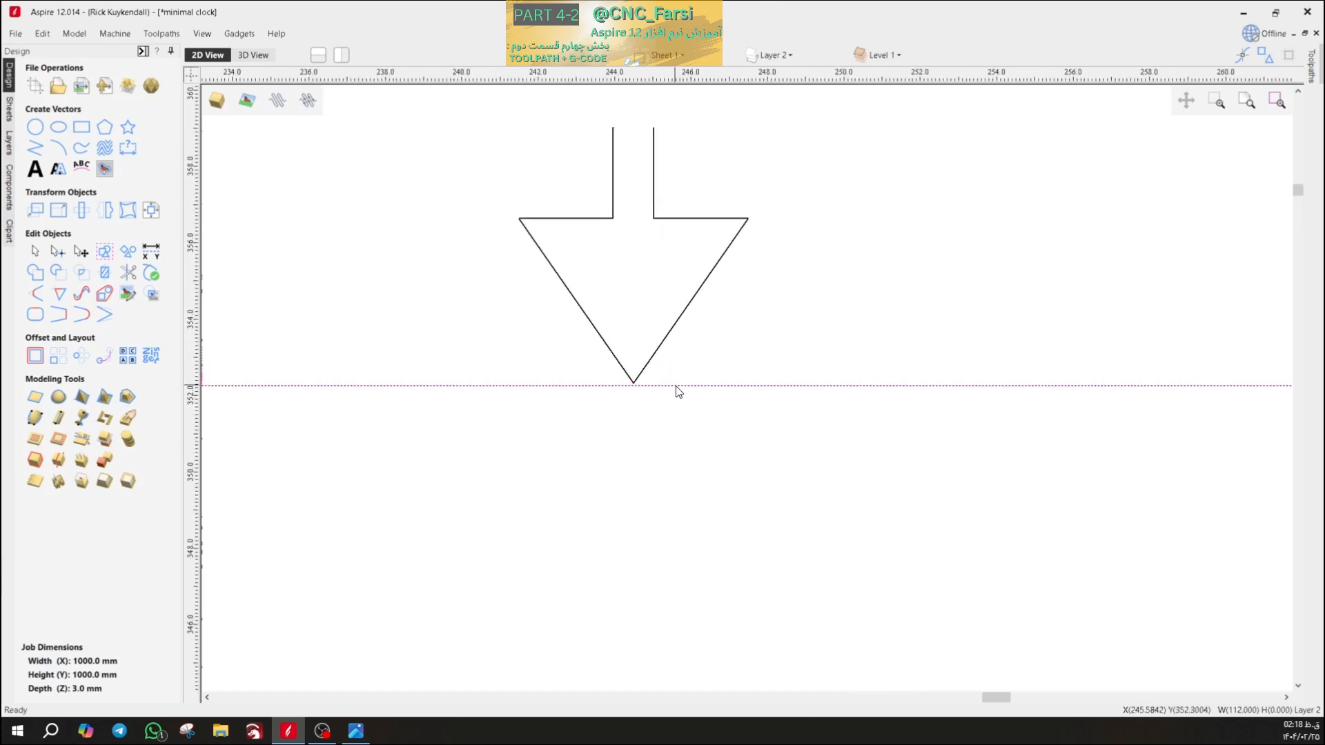
{"action": "key", "text": "Up"}
- Measure the arrowhead's full width between its two outer corners
{"action": "left_click", "coordinate": [761, 299]}
{"action": "left_click", "coordinate": [747, 220]}
{"action": "left_click", "coordinate": [506, 237]}
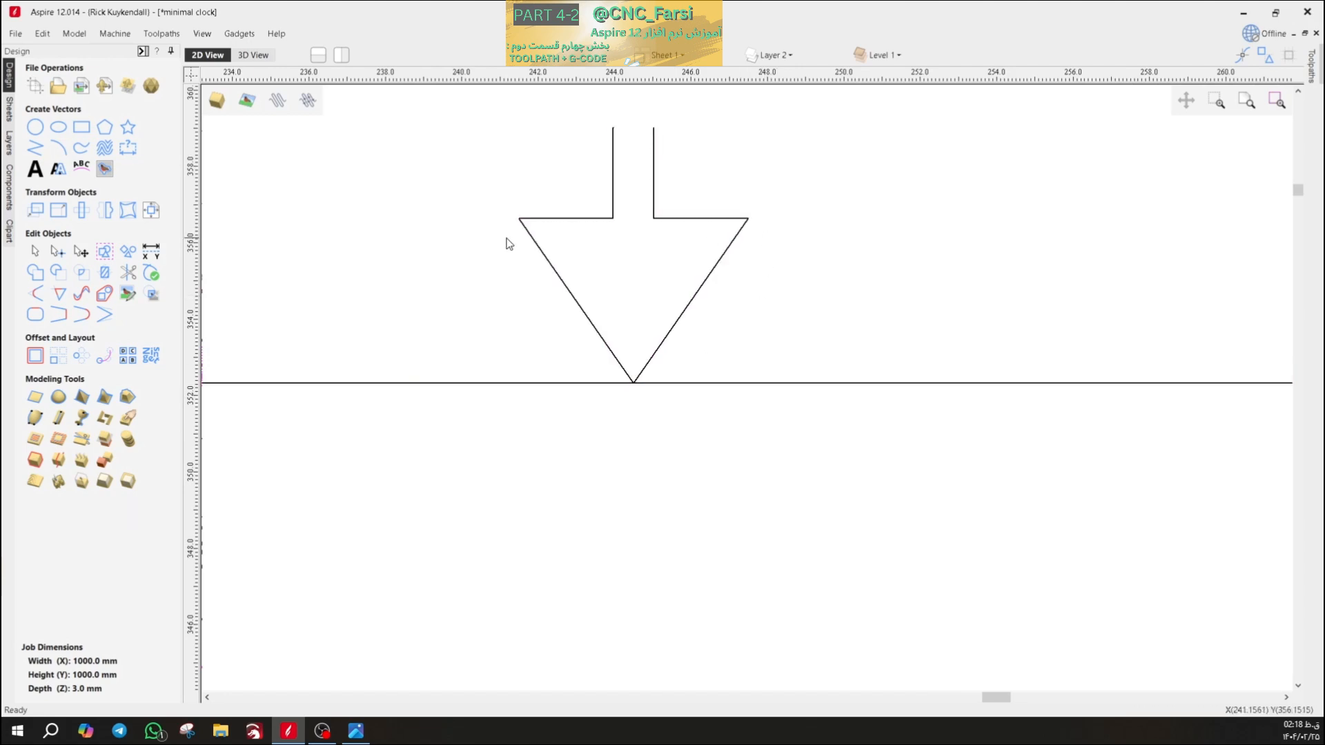
{"action": "left_click", "coordinate": [151, 251]}
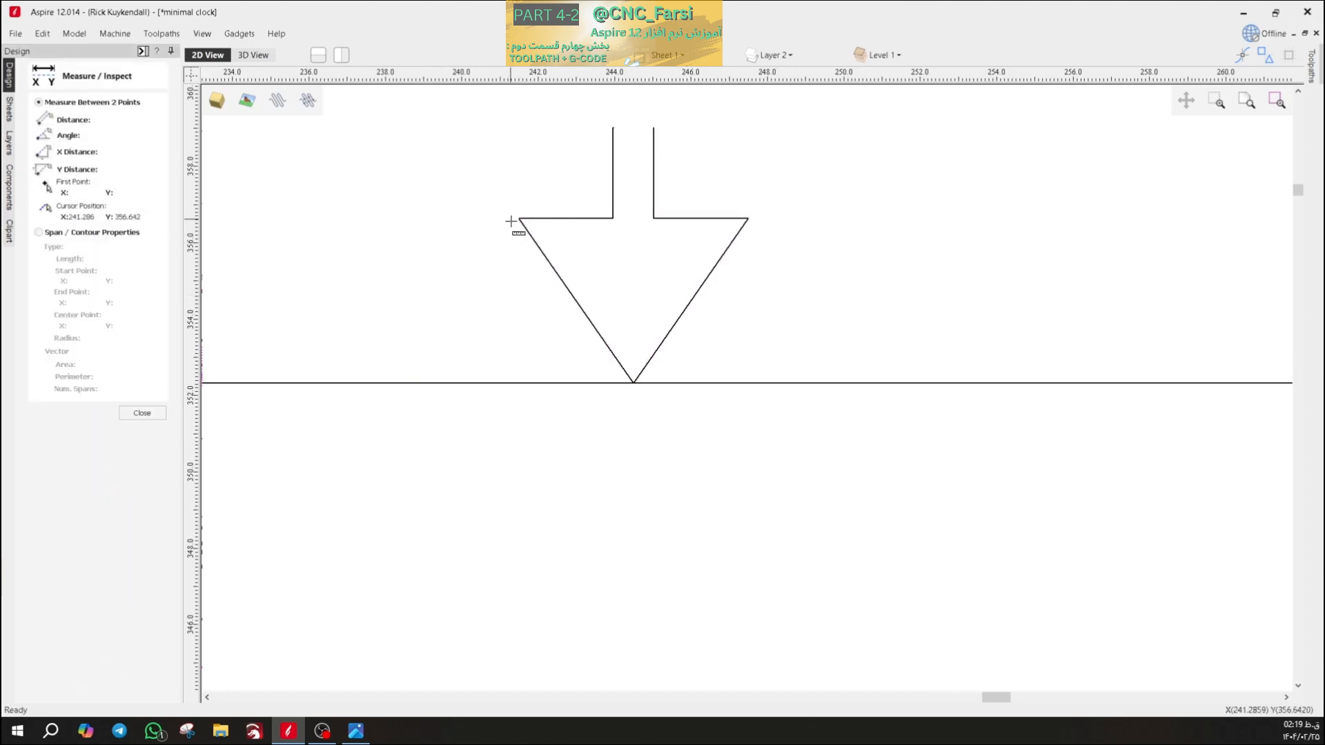
{"action": "left_click_drag", "start_coordinate": [519, 219], "coordinate": [751, 217]}
{"action": "key", "text": "Escape"}
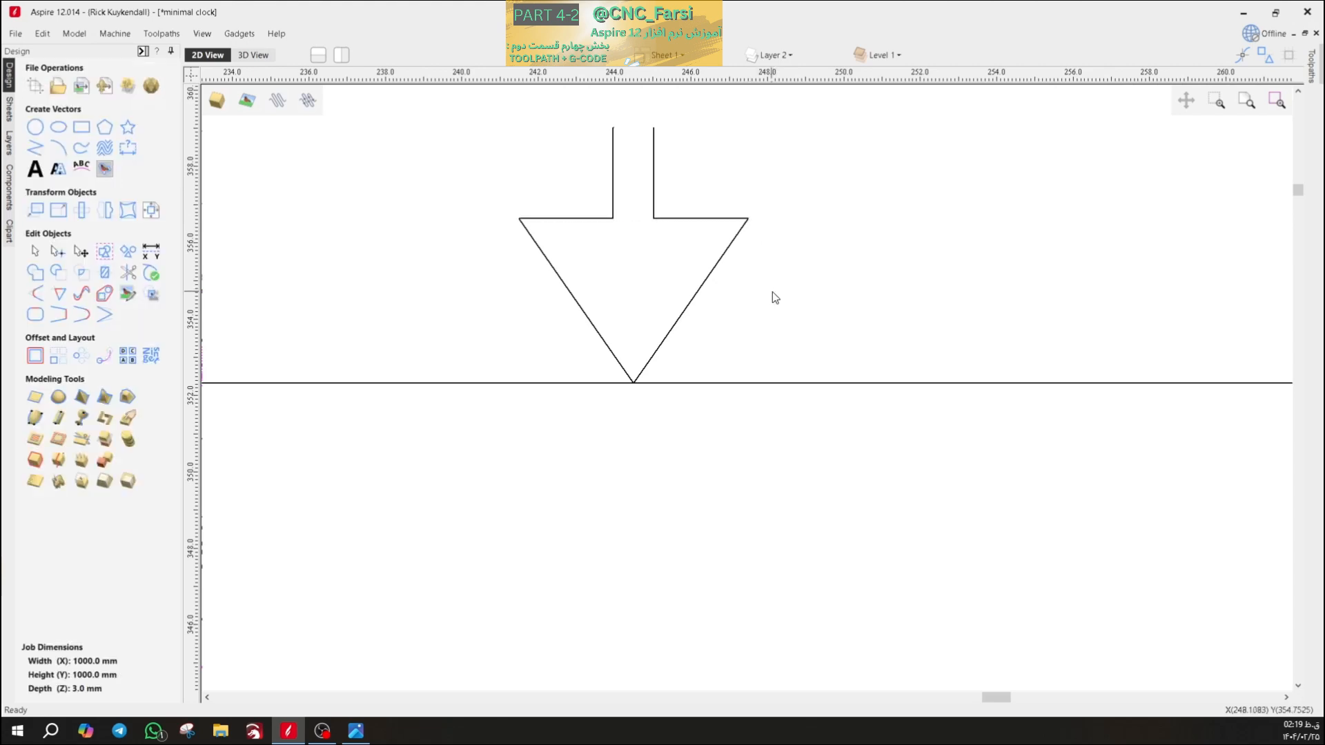
- Delete the arrow profile above the horizontal line
{"action": "scroll", "coordinate": [635, 384], "scroll_direction": "up", "scroll_amount": 2}
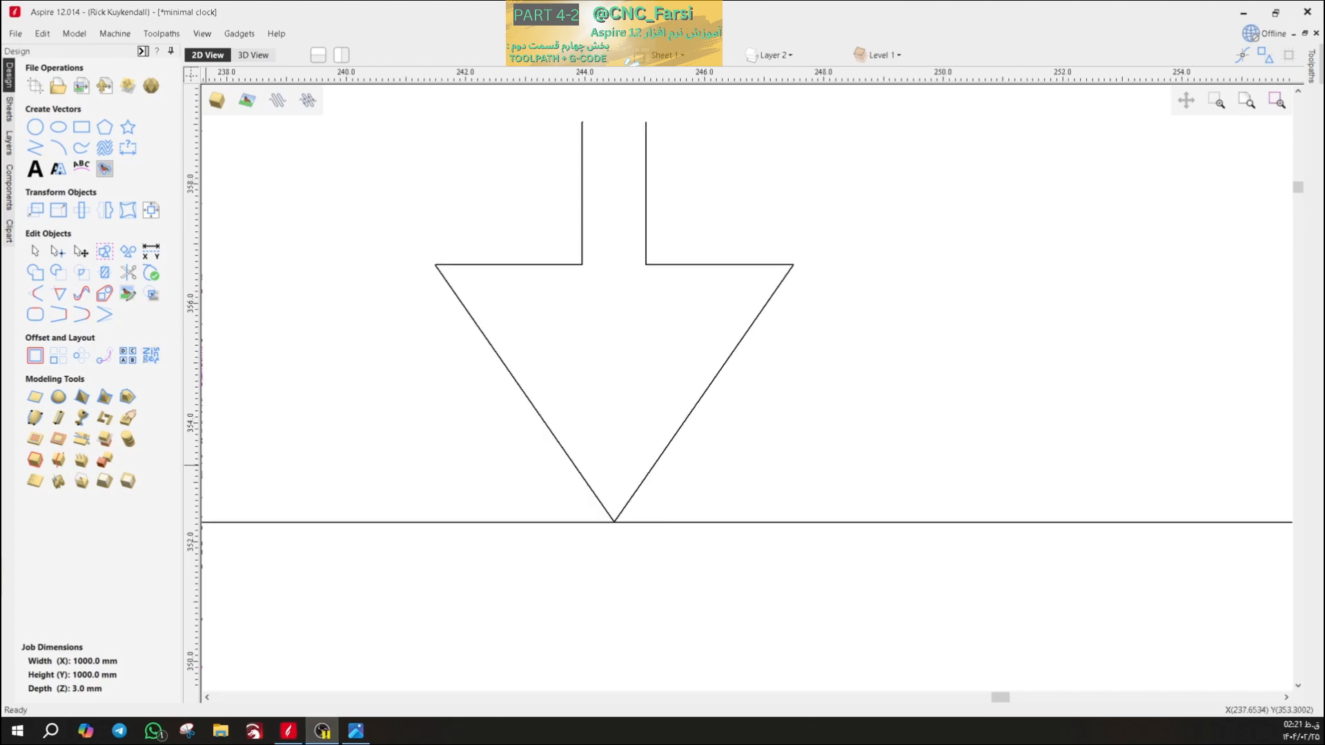
{"action": "left_click", "coordinate": [685, 421]}
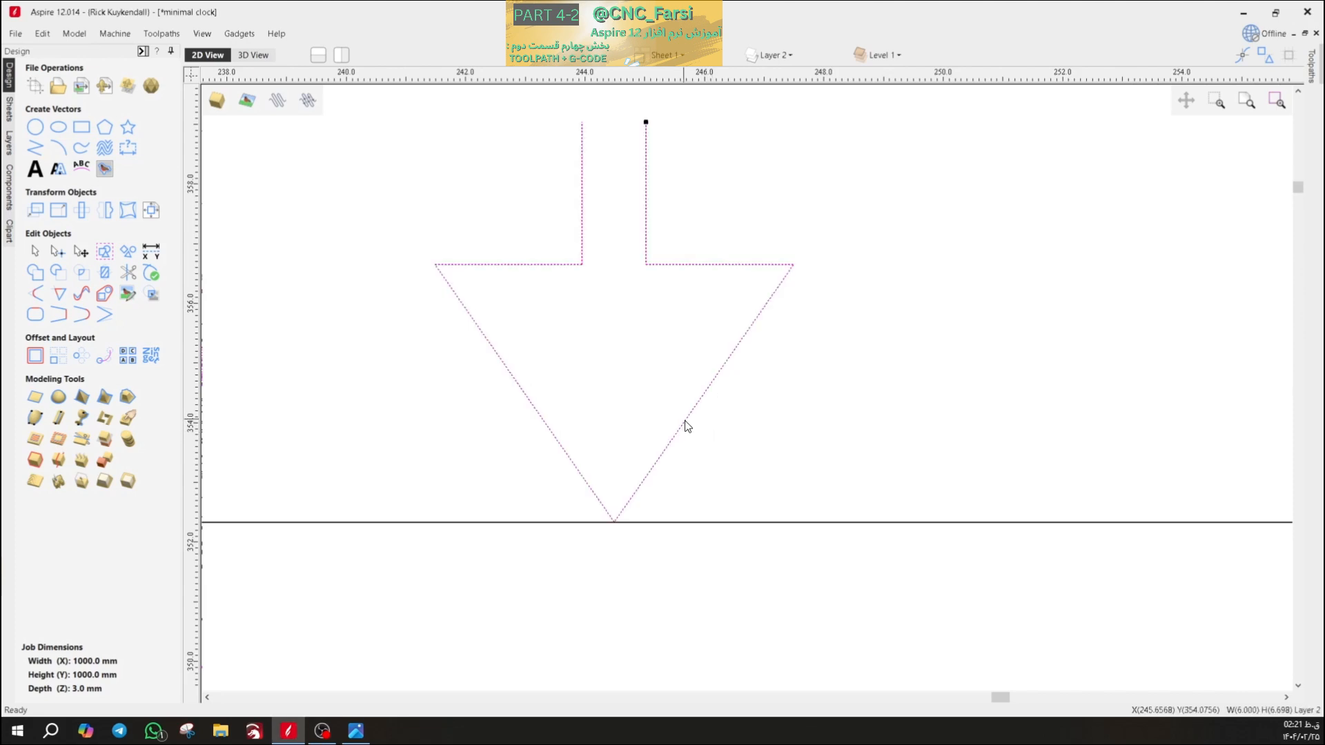
{"action": "key", "text": "Delete"}
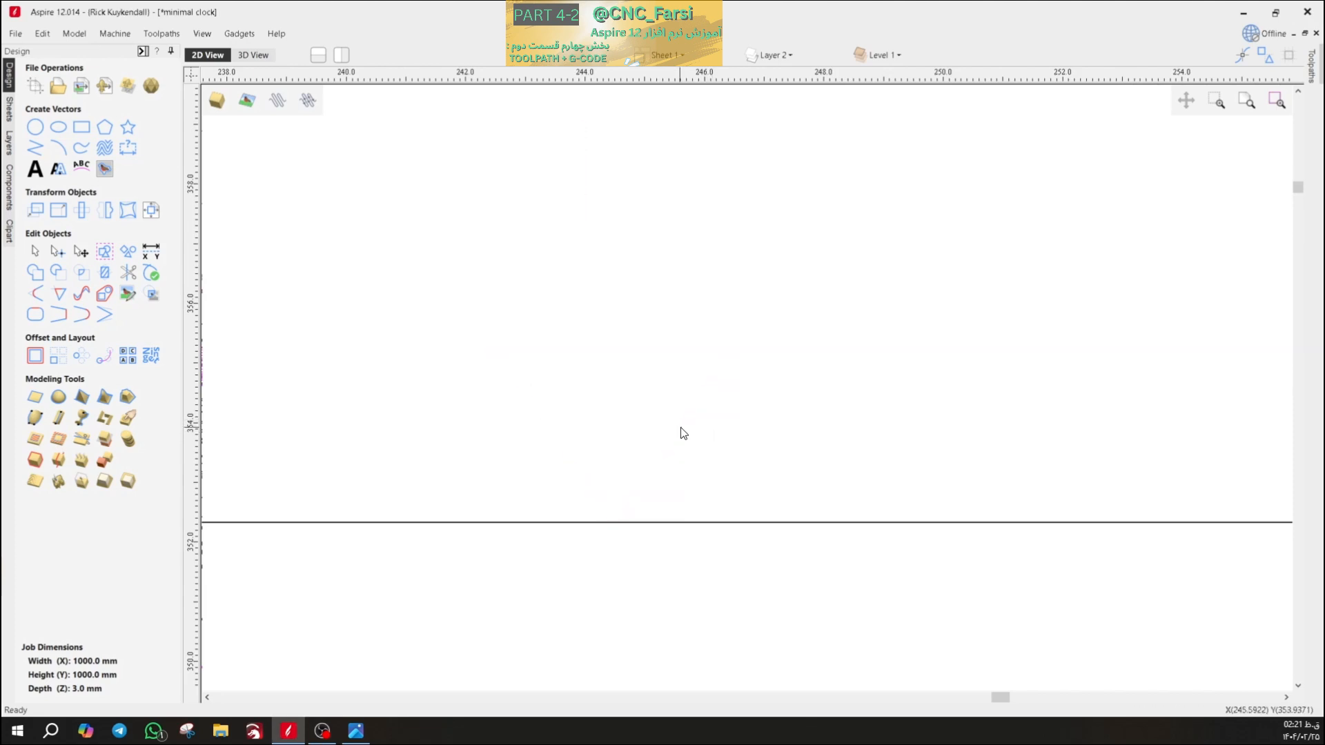
- Draw a straight line 5 mm long at a 60° angle, starting a little above the horizontal line
{"action": "left_click", "coordinate": [36, 146]}
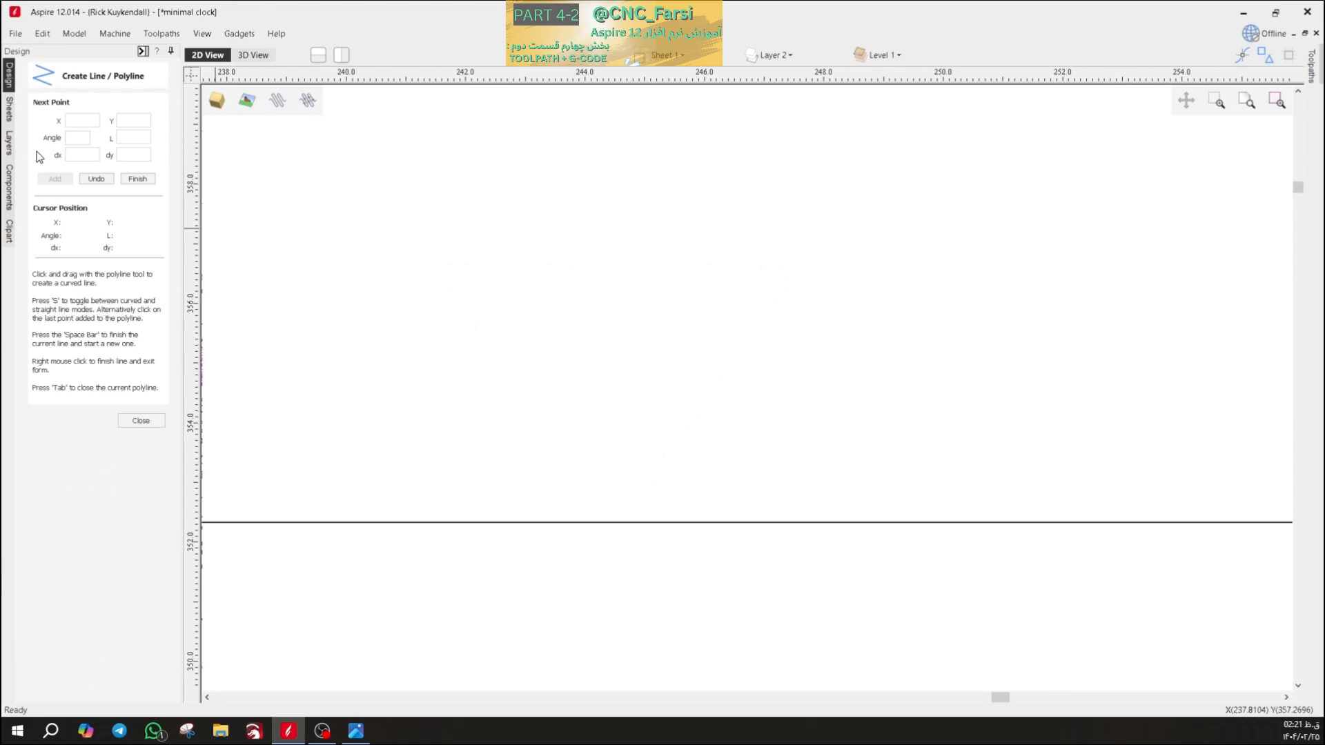
{"action": "left_click", "coordinate": [139, 421]}
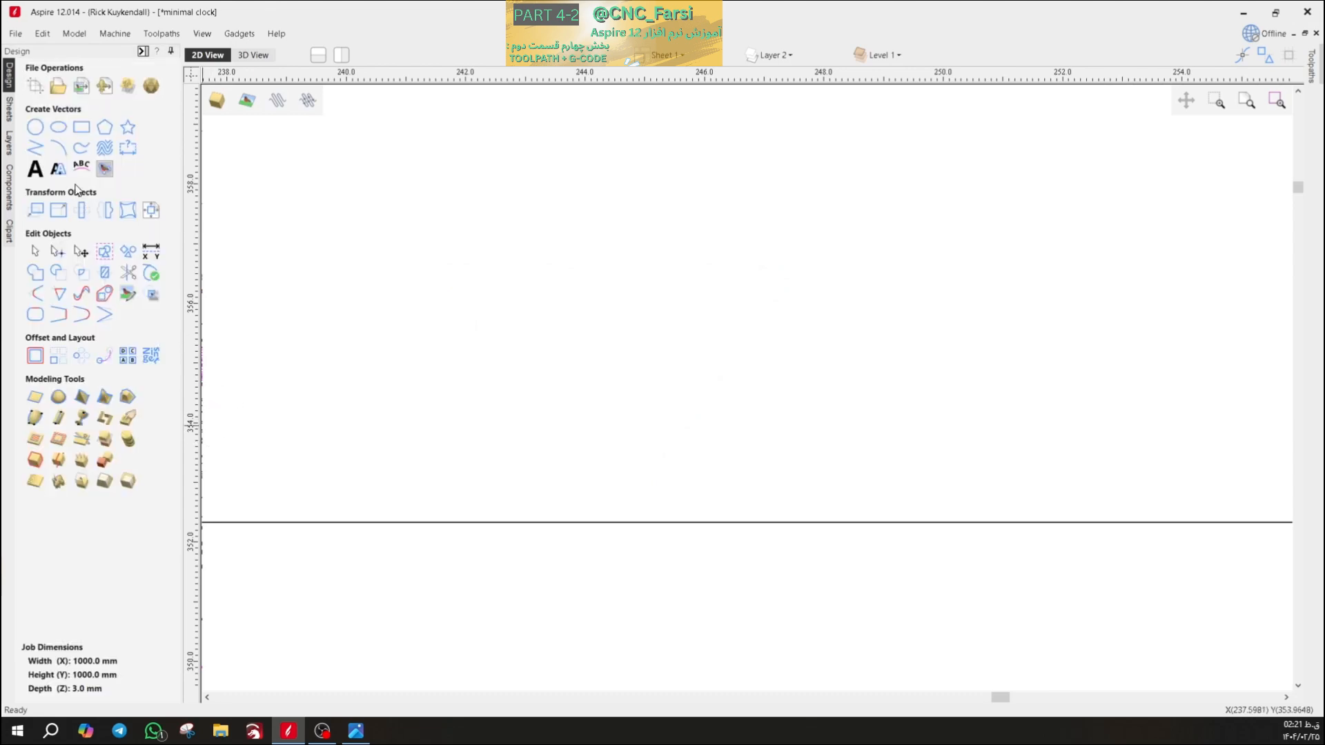
{"action": "left_click", "coordinate": [35, 148]}
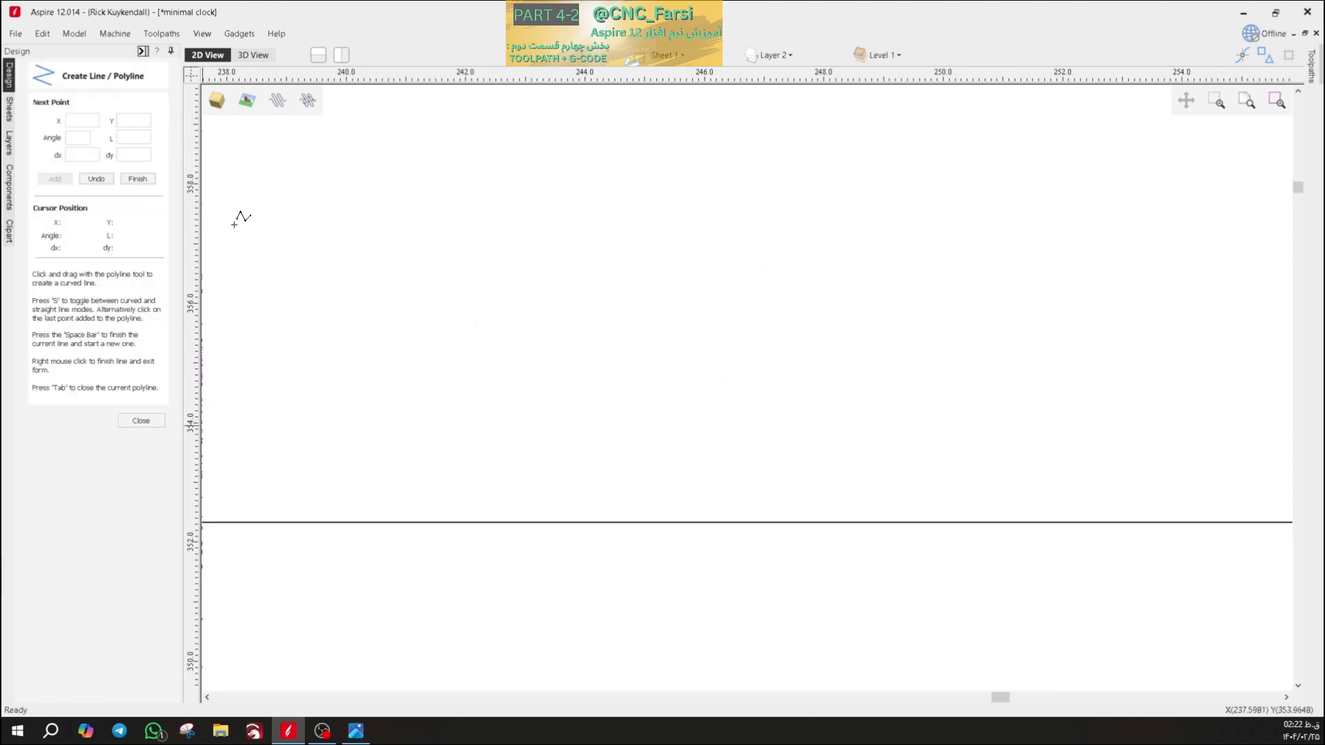
{"action": "left_click", "coordinate": [578, 378]}
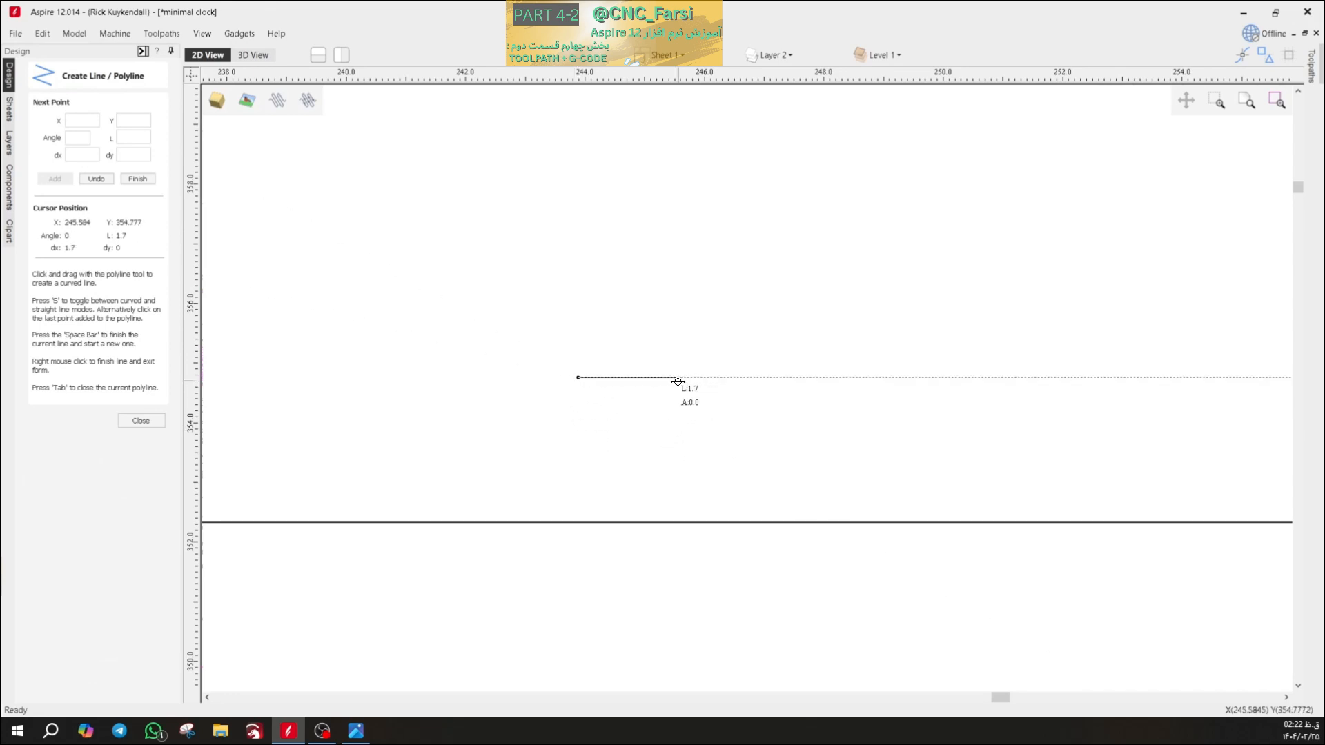
{"action": "left_click", "coordinate": [83, 139]}
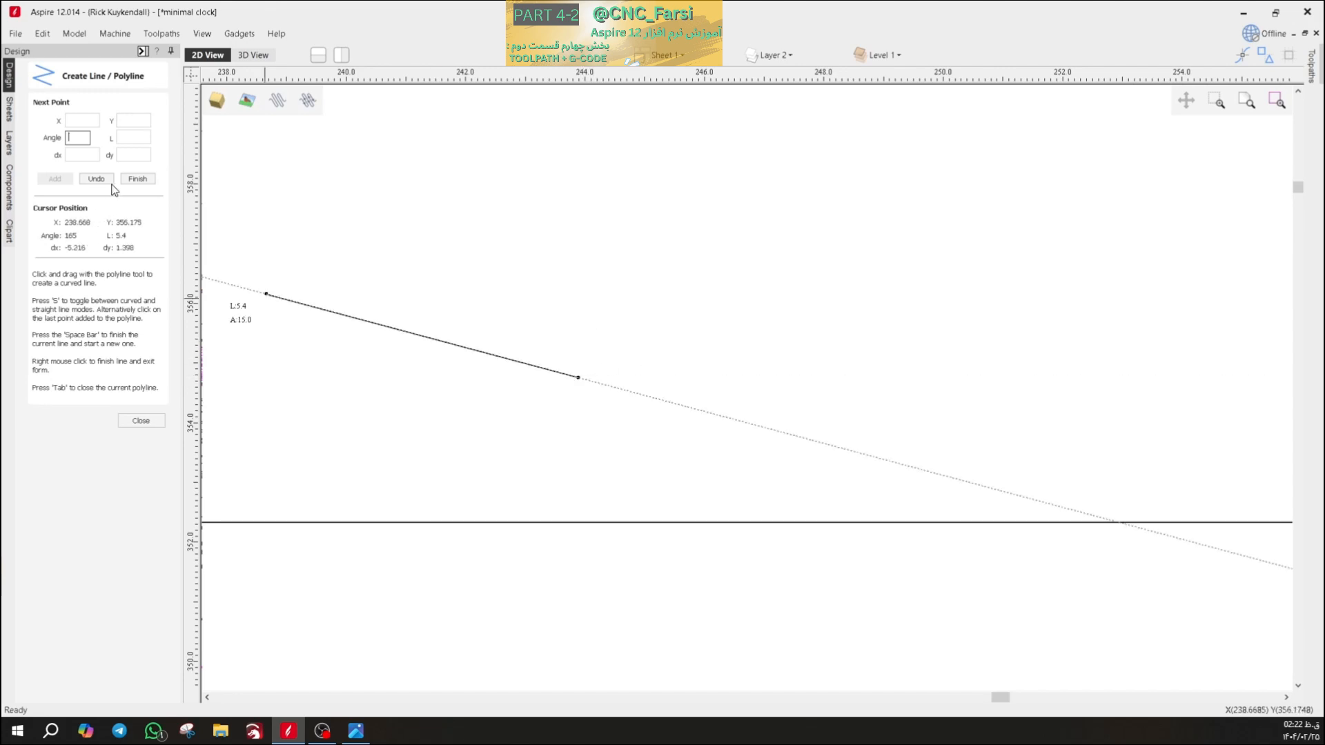
{"action": "type", "text": "60"}
{"action": "left_click", "coordinate": [135, 138]}
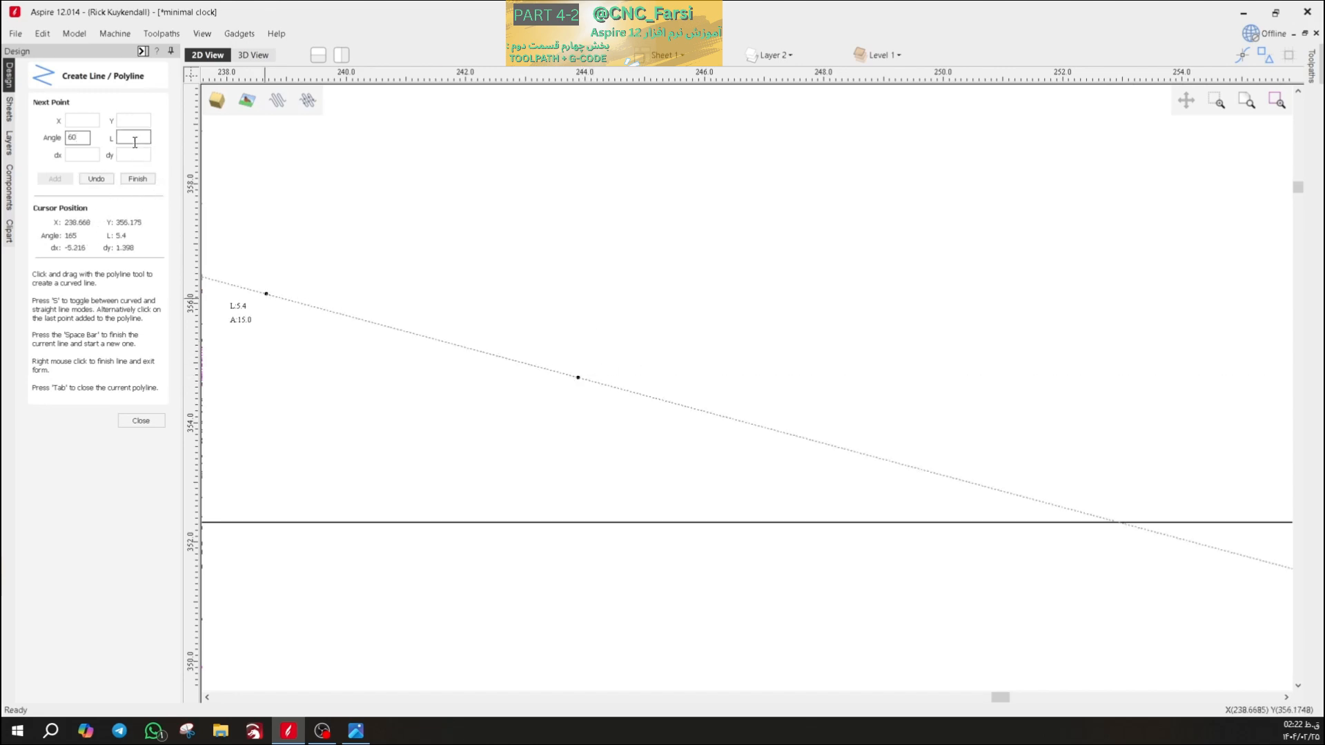
{"action": "type", "text": "5"}
{"action": "left_click", "coordinate": [55, 179]}
{"action": "right_click", "coordinate": [615, 362]}
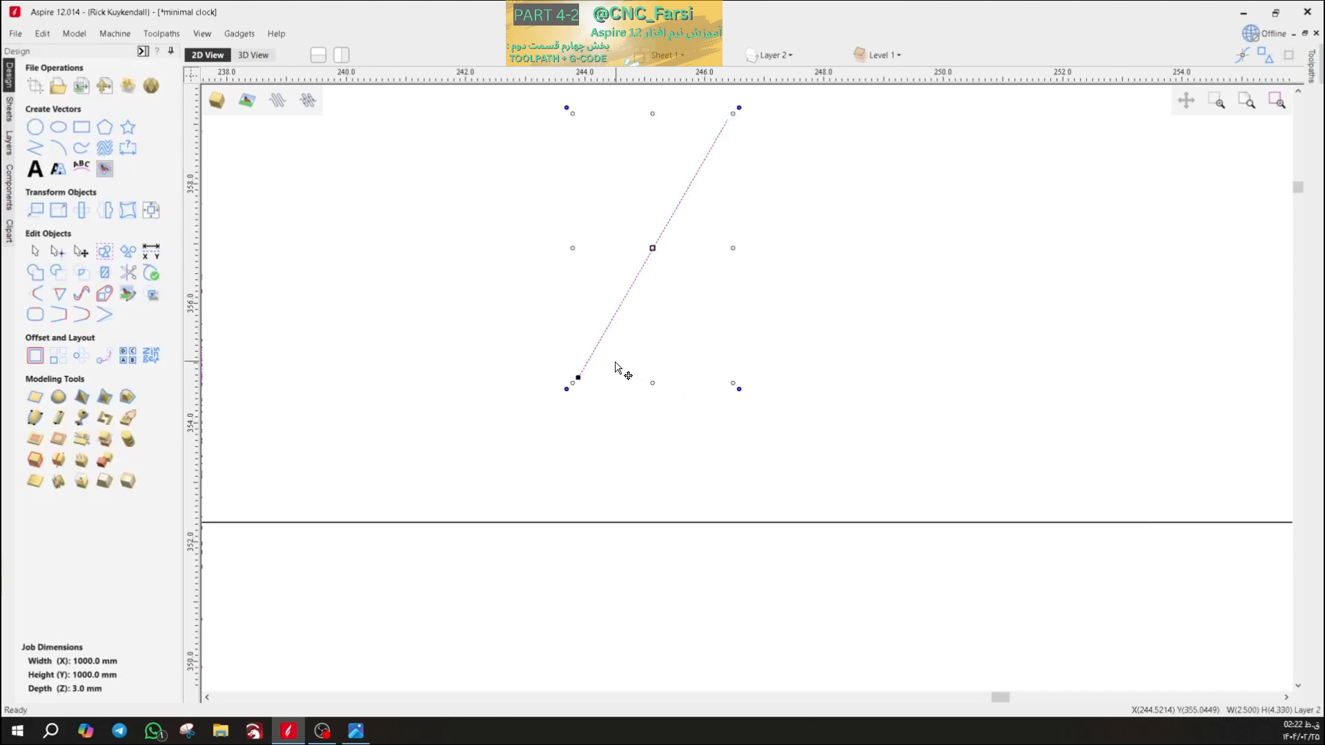
{"action": "left_click", "coordinate": [519, 417]}
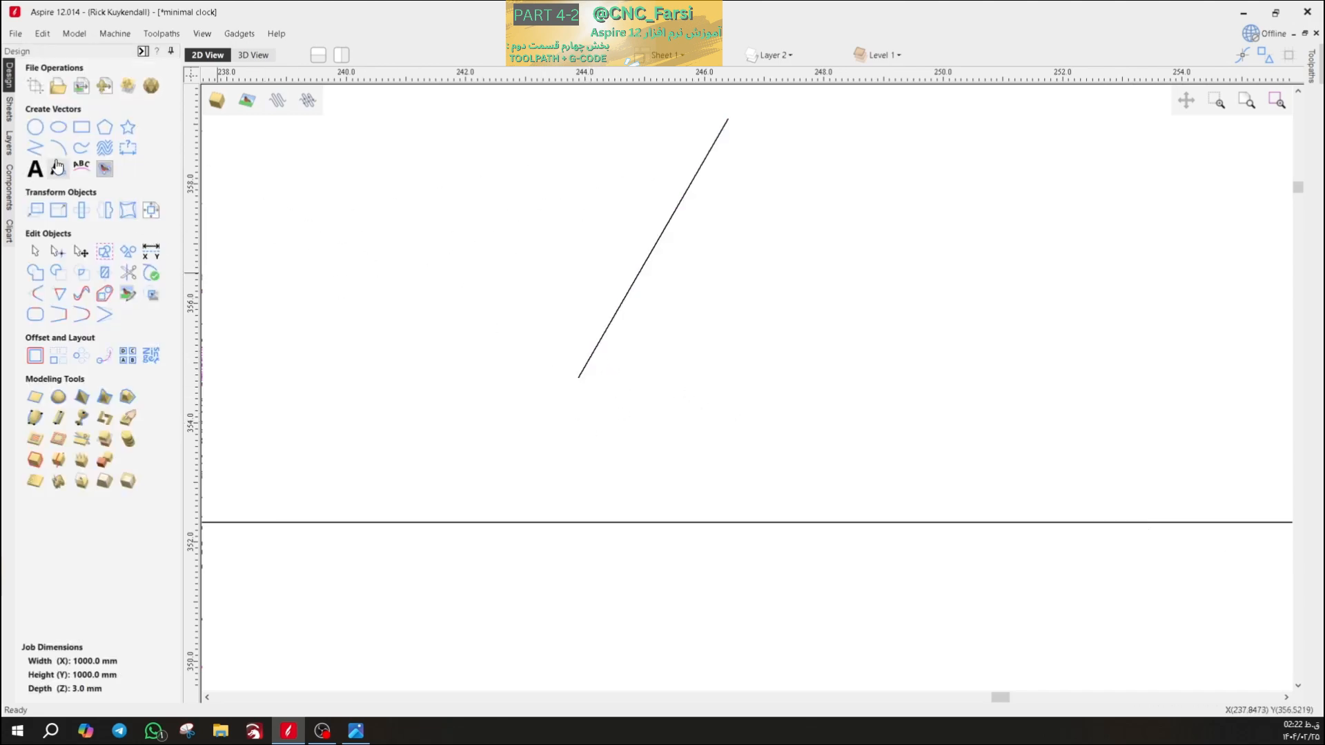
- Draw a second line 6 mm long at 120° from the lower end of the 60° line, forming a V
{"action": "left_click", "coordinate": [35, 148]}
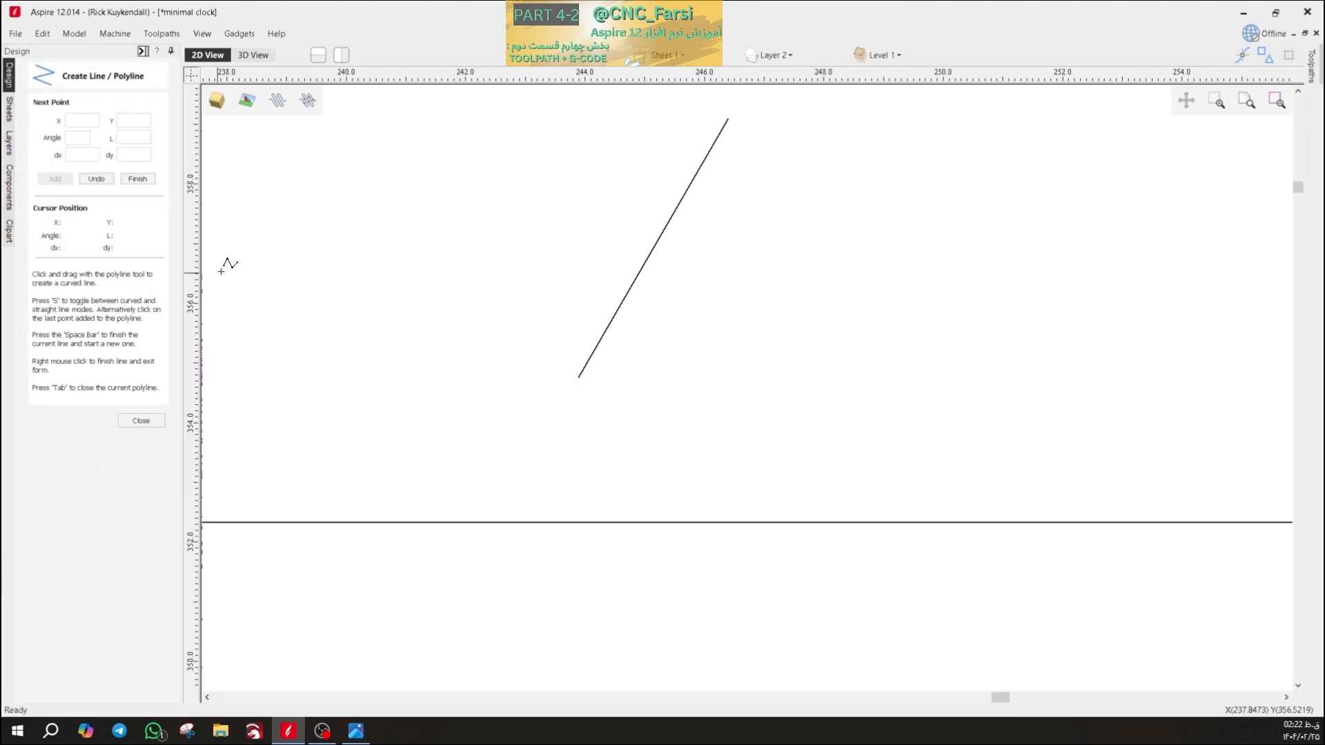
{"action": "left_click", "coordinate": [579, 379]}
{"action": "left_click", "coordinate": [78, 138]}
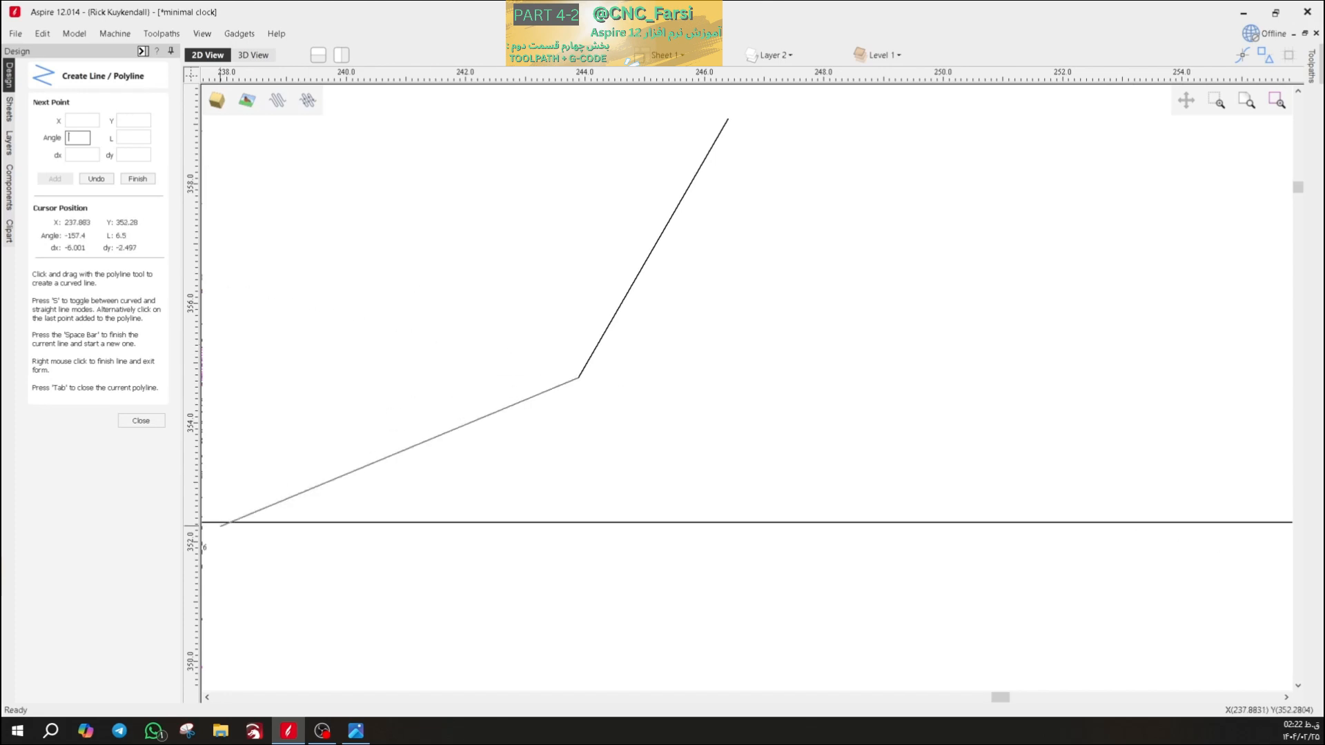
{"action": "key", "text": "space"}
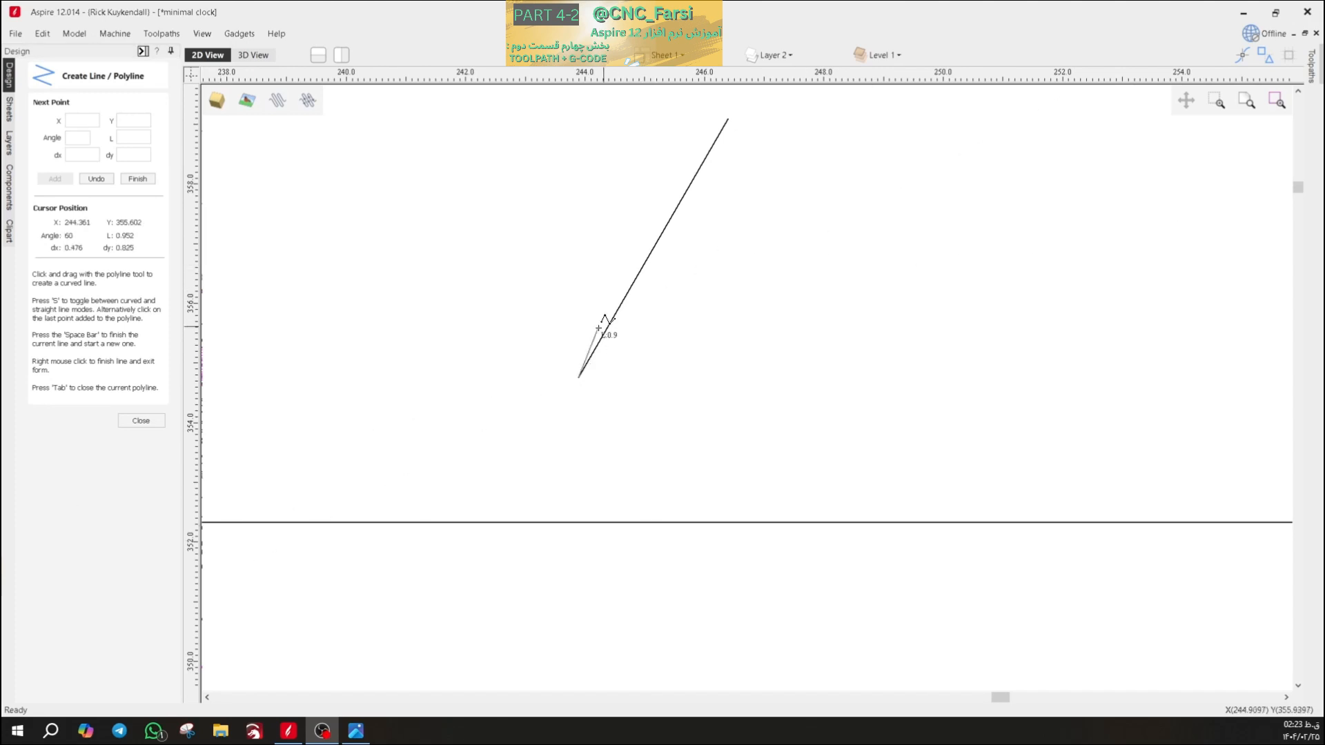
{"action": "left_click", "coordinate": [579, 378]}
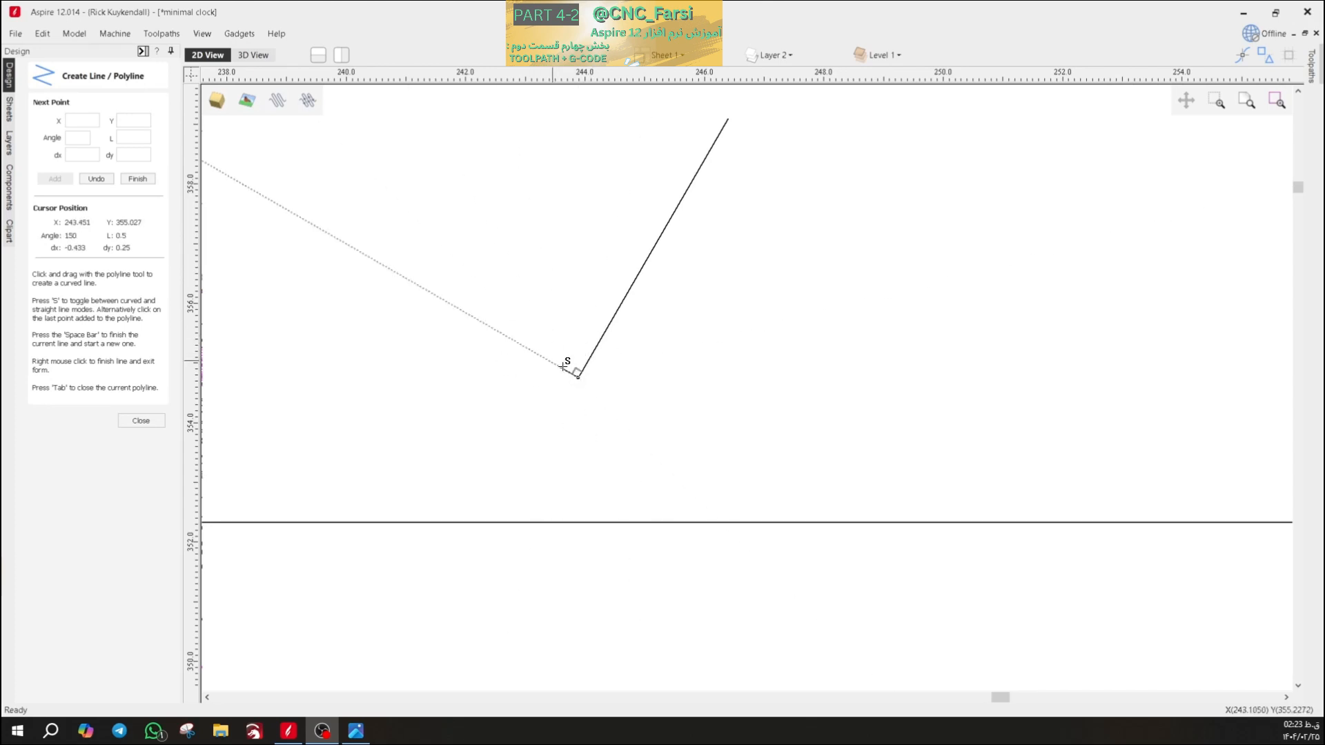
{"action": "left_click", "coordinate": [77, 138]}
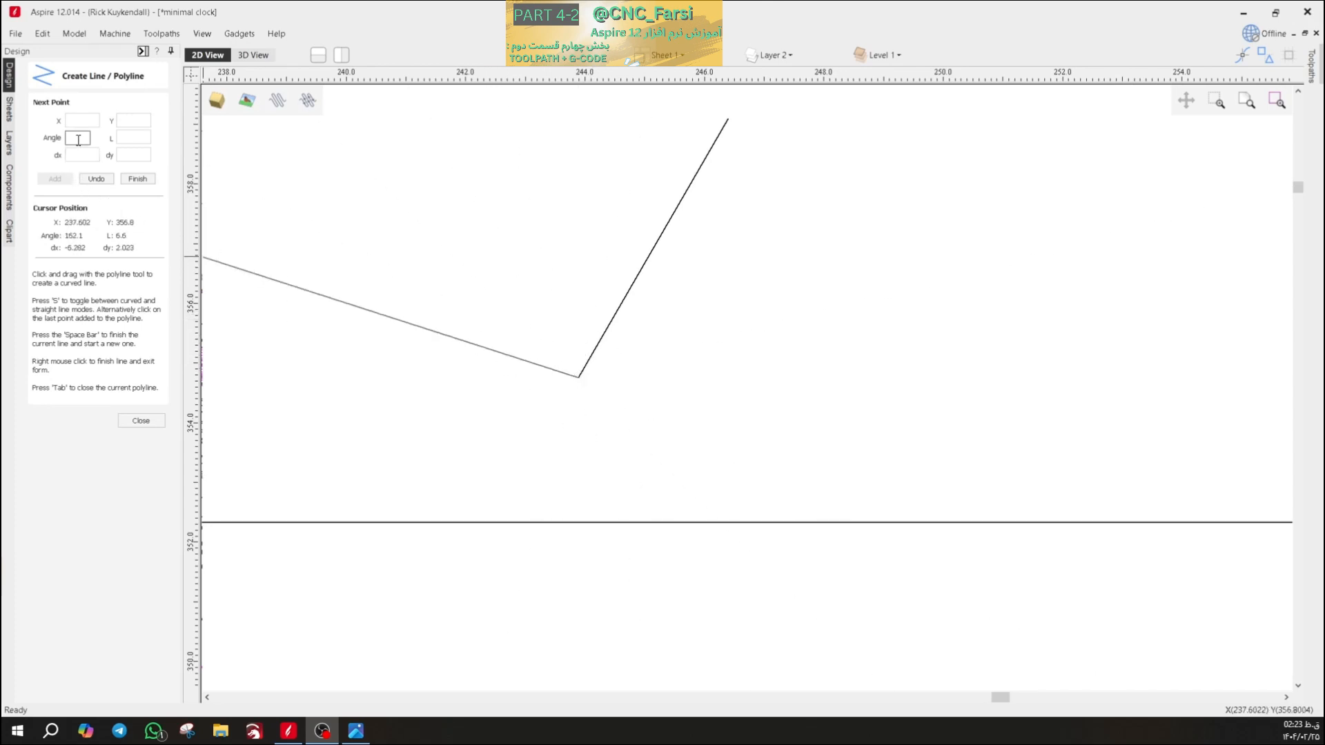
{"action": "type", "text": "120"}
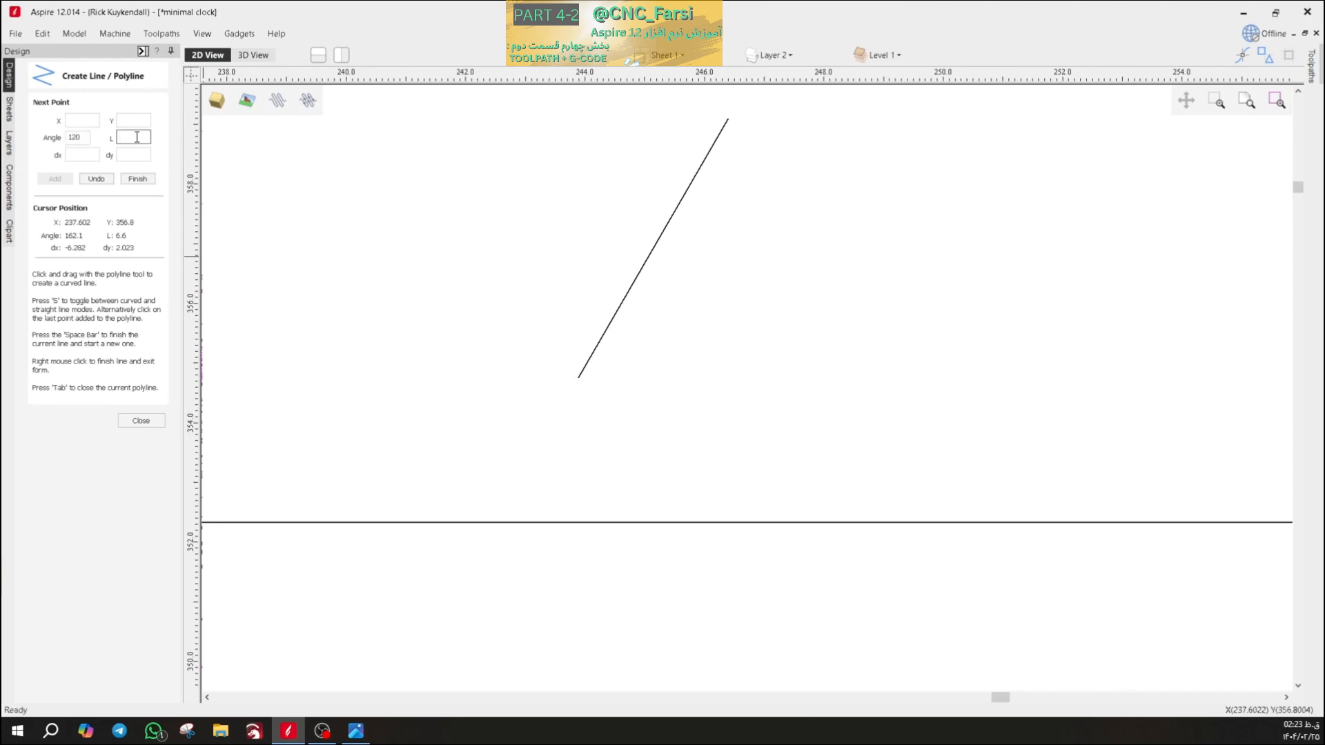
{"action": "type", "text": "6"}
{"action": "left_click", "coordinate": [54, 179]}
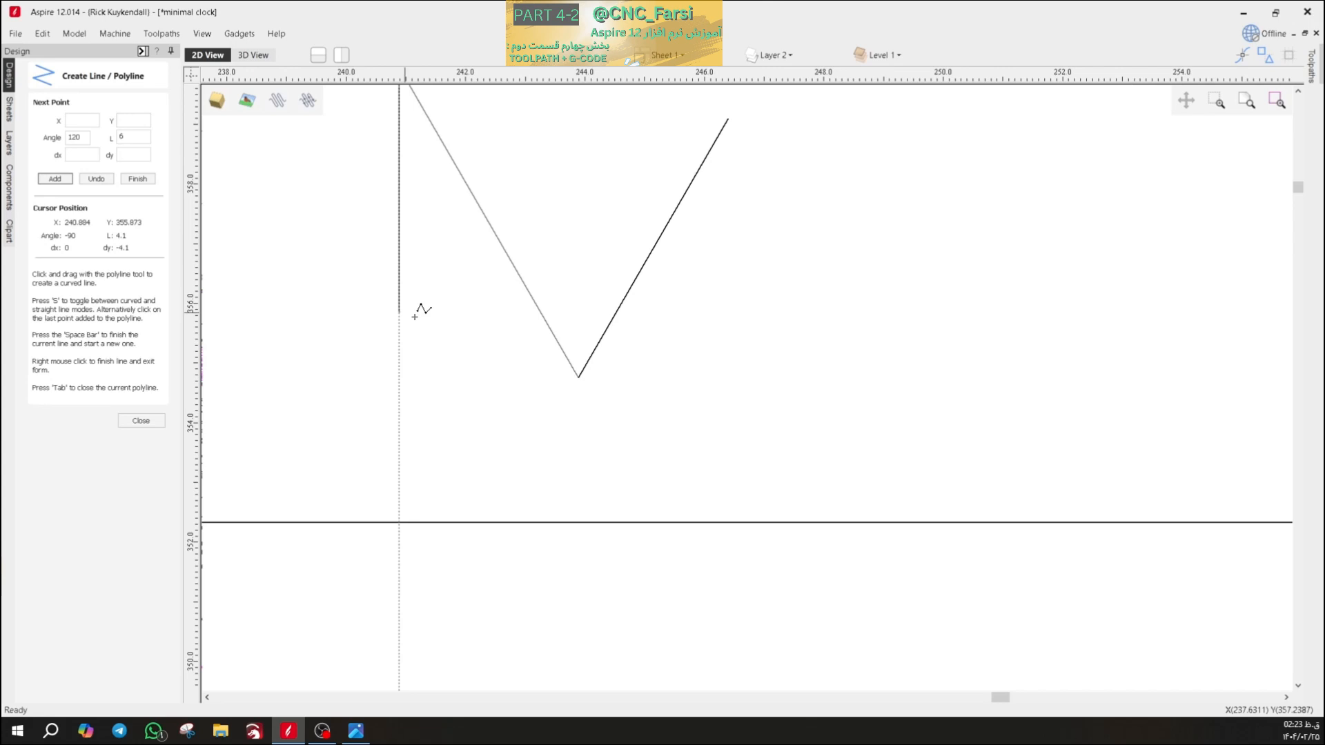
{"action": "right_click", "coordinate": [491, 337]}
{"action": "scroll", "coordinate": [747, 300], "scroll_direction": "down", "scroll_amount": 1}
{"action": "left_click", "coordinate": [726, 283]}
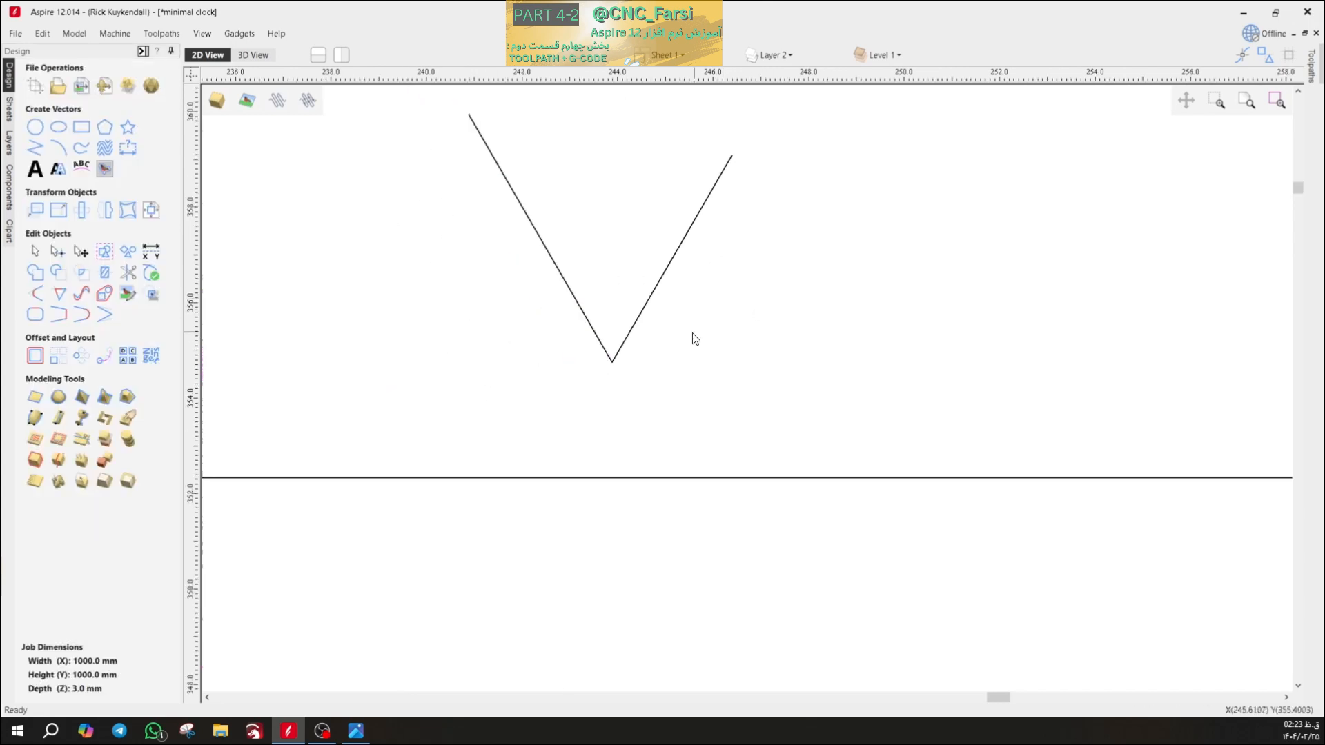
- Draw a polyline closing the V from the shorter line's upper end across to the longer line, with a central shank about 1.2 mm wide and 2.5 mm high
{"action": "scroll", "coordinate": [694, 338], "scroll_direction": "up", "scroll_amount": 1}
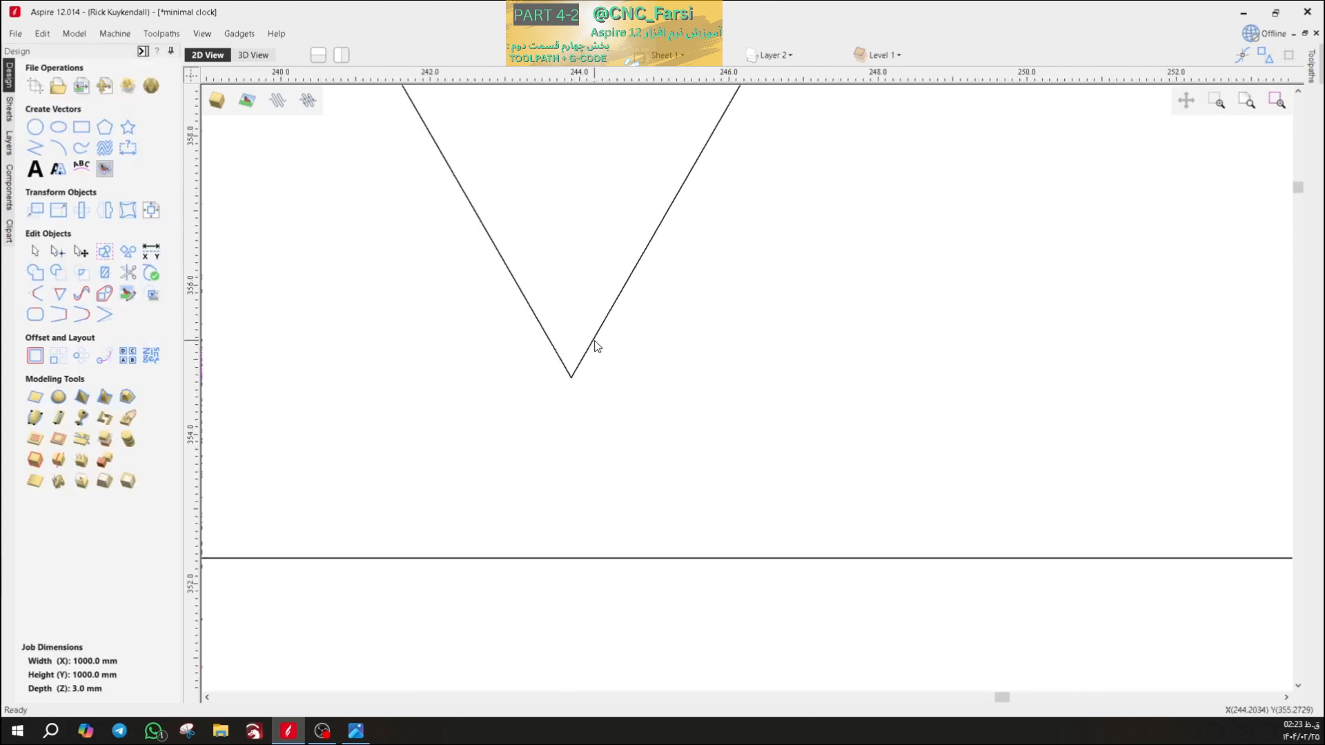
{"action": "middle_click_drag", "start_coordinate": [690, 313], "coordinate": [625, 434]}
{"action": "scroll", "coordinate": [666, 414], "scroll_direction": "down", "scroll_amount": 1}
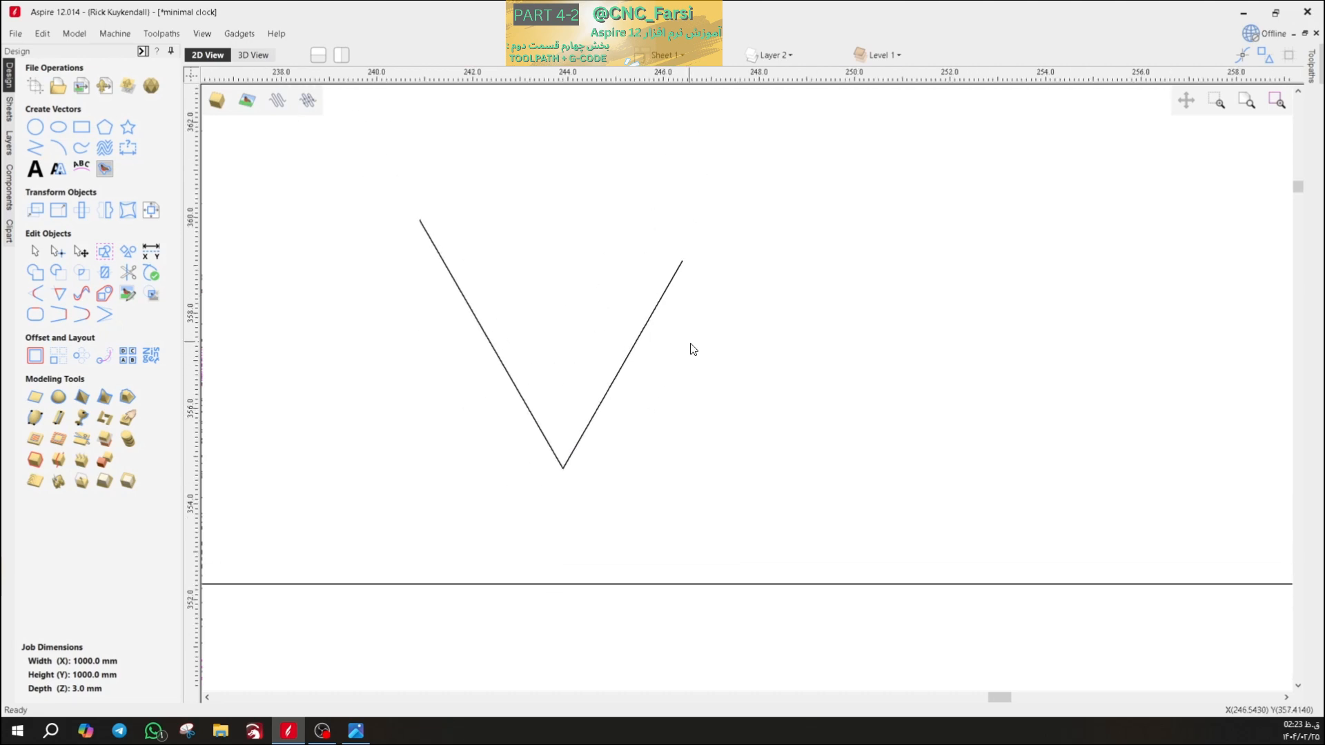
{"action": "left_click", "coordinate": [35, 148]}
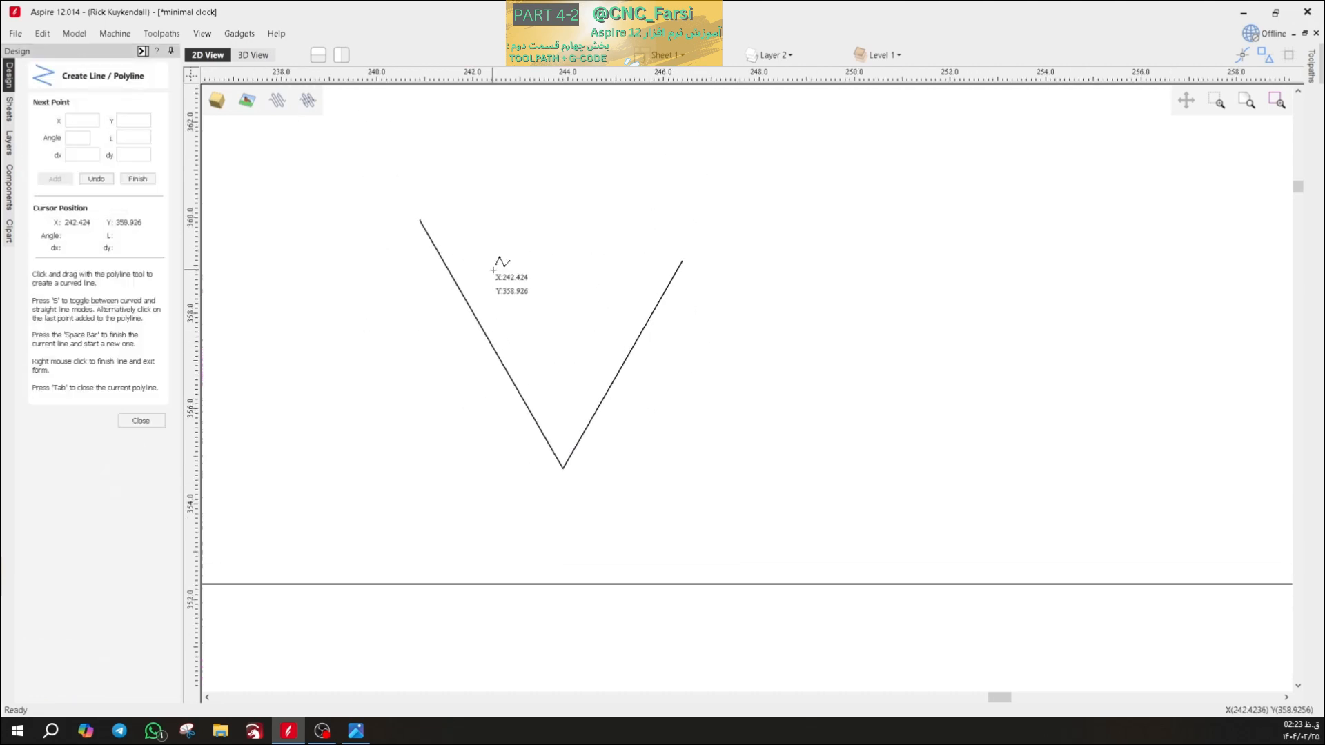
{"action": "left_click", "coordinate": [681, 259]}
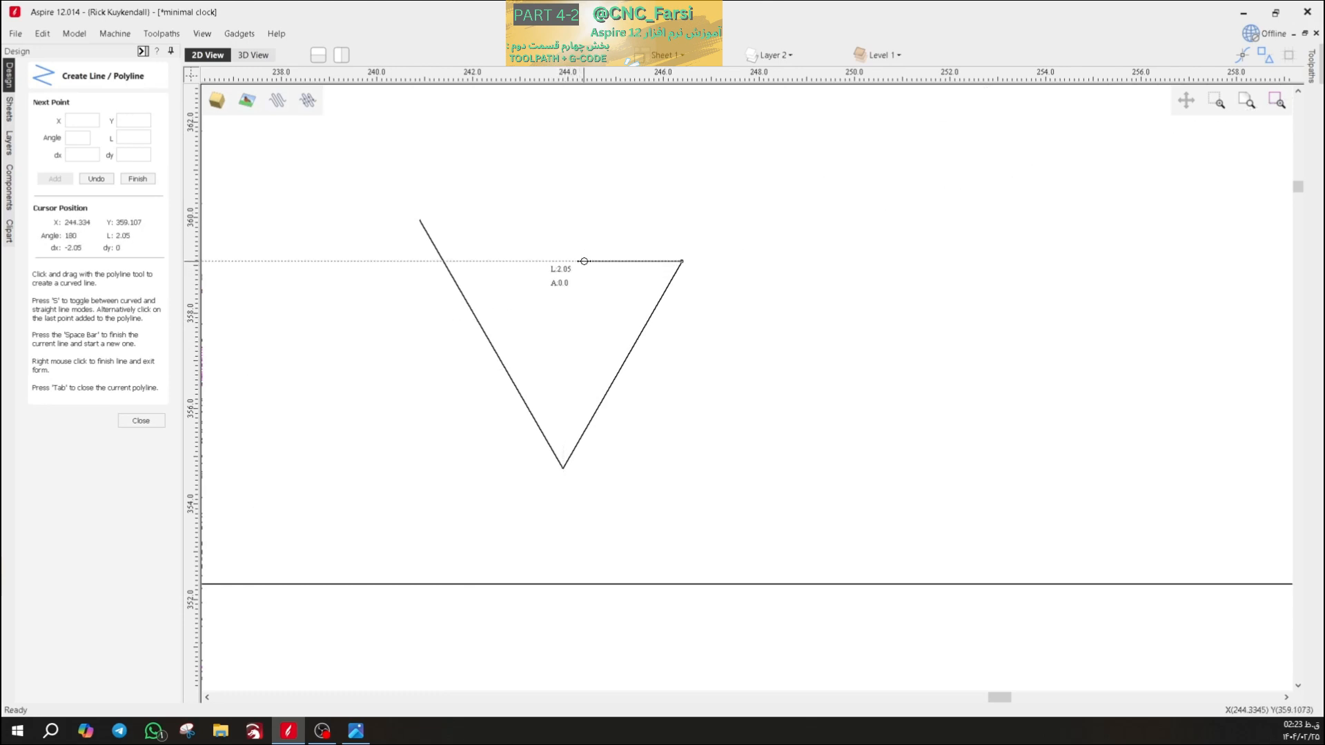
{"action": "left_click", "coordinate": [586, 260]}
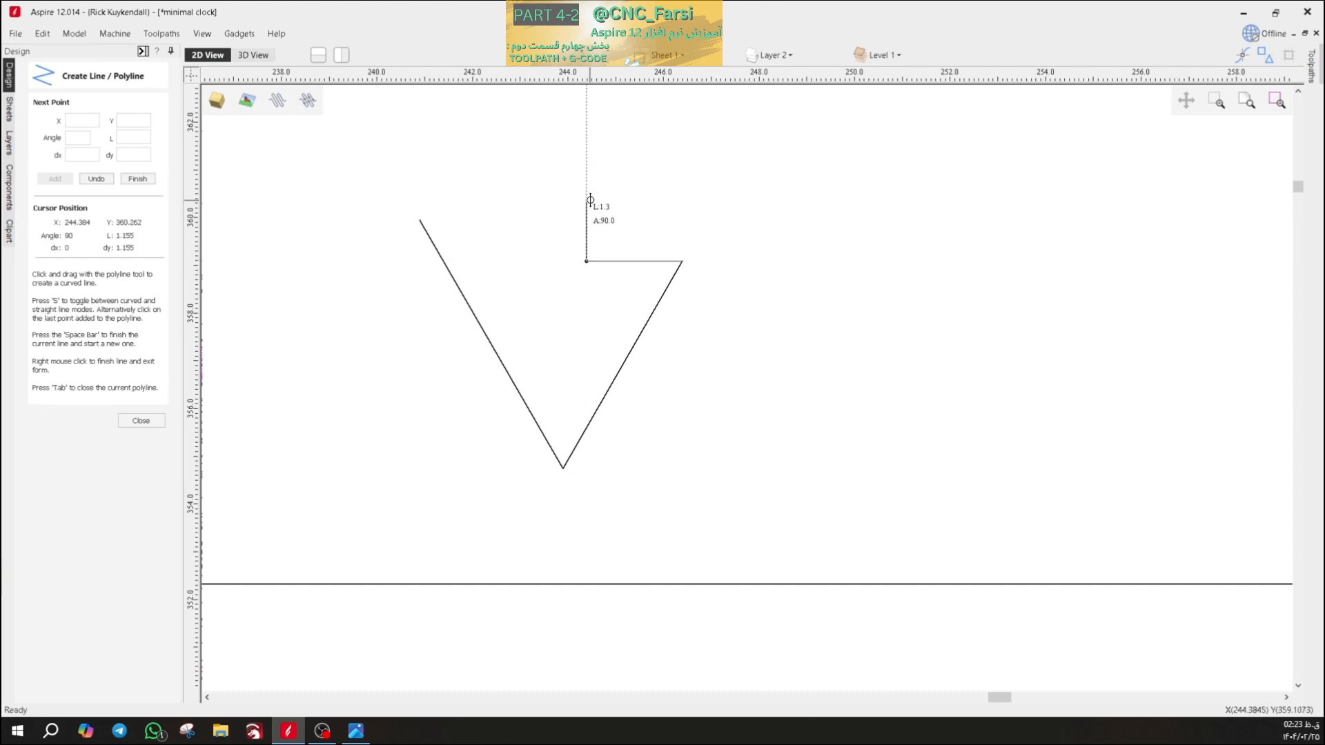
{"action": "left_click", "coordinate": [587, 142]}
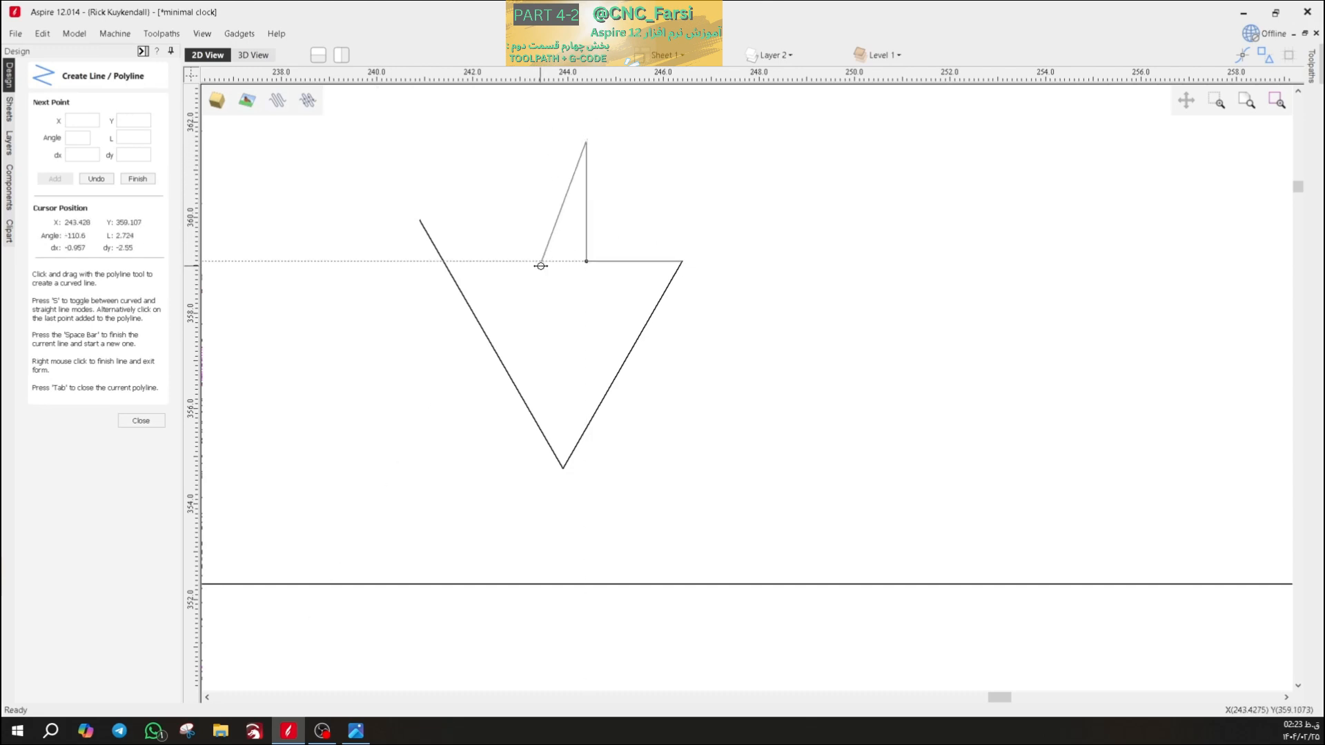
{"action": "left_click", "coordinate": [529, 139]}
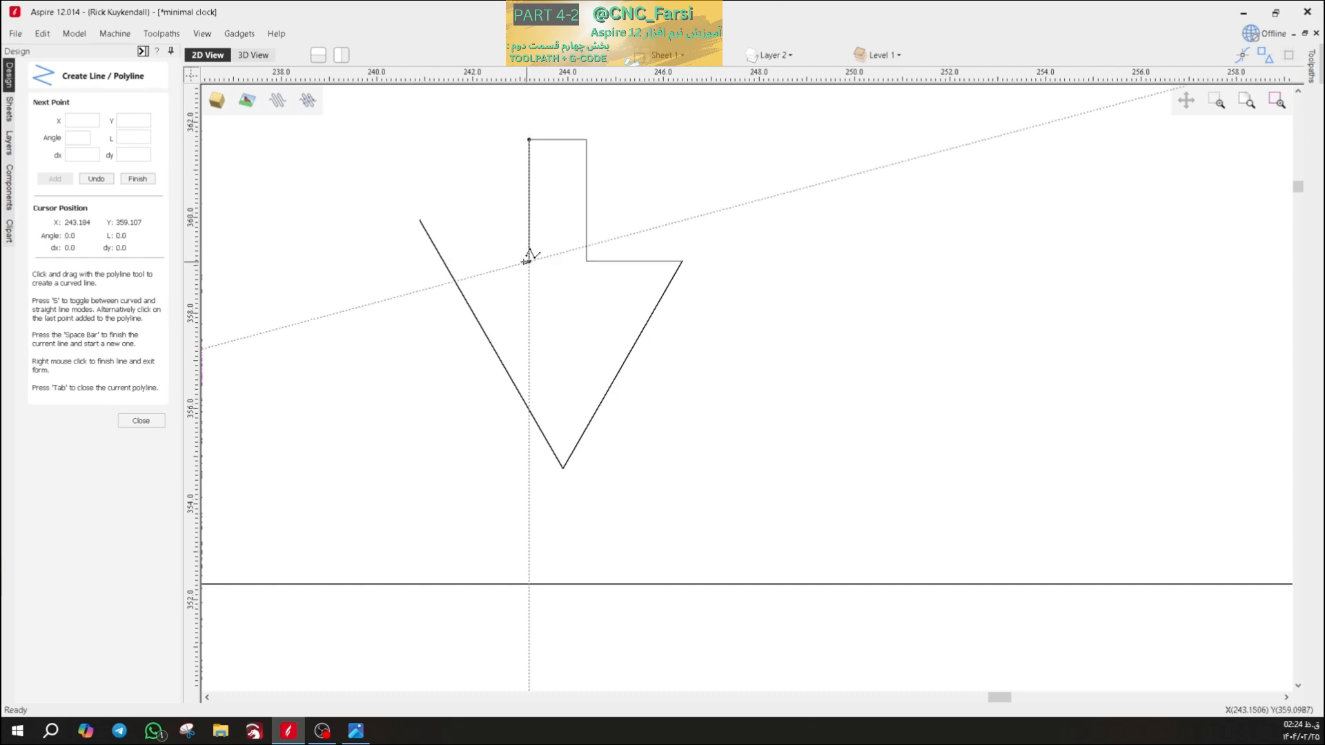
{"action": "left_click", "coordinate": [528, 261]}
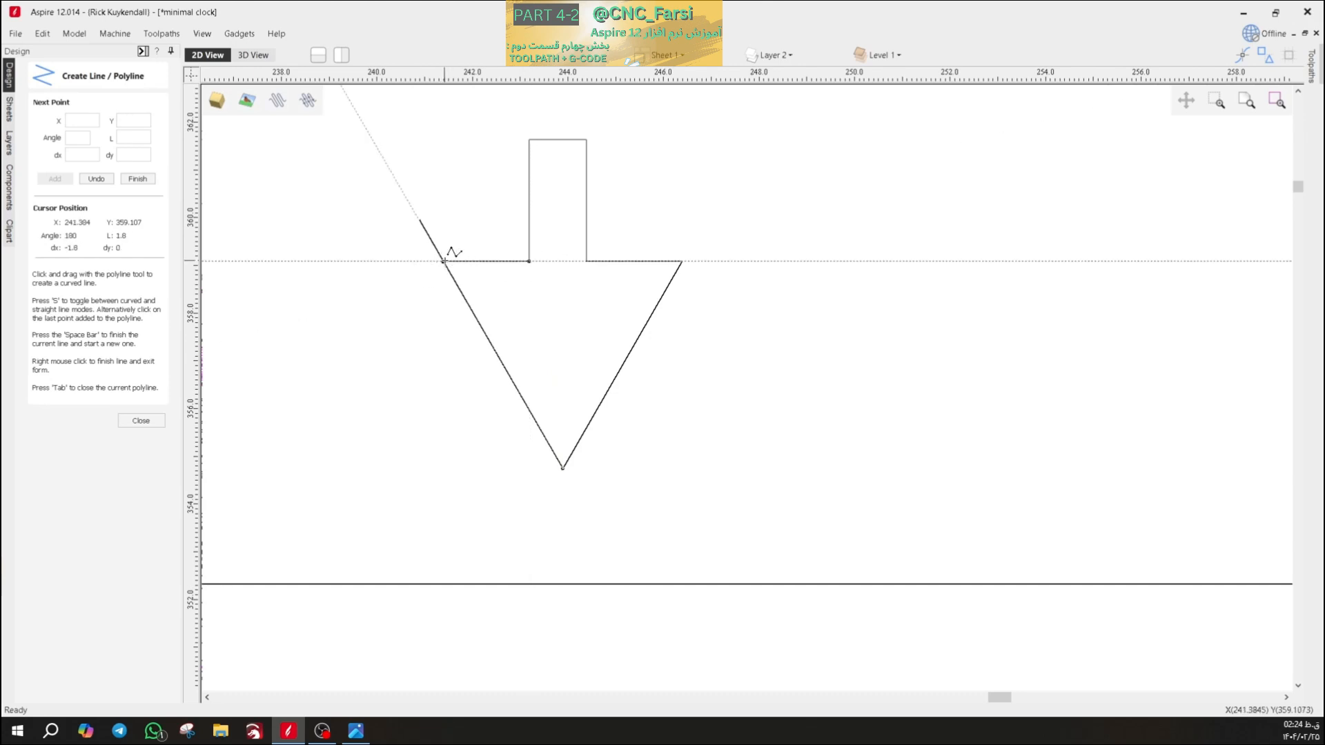
{"action": "left_click", "coordinate": [444, 260]}
{"action": "right_click", "coordinate": [414, 353]}
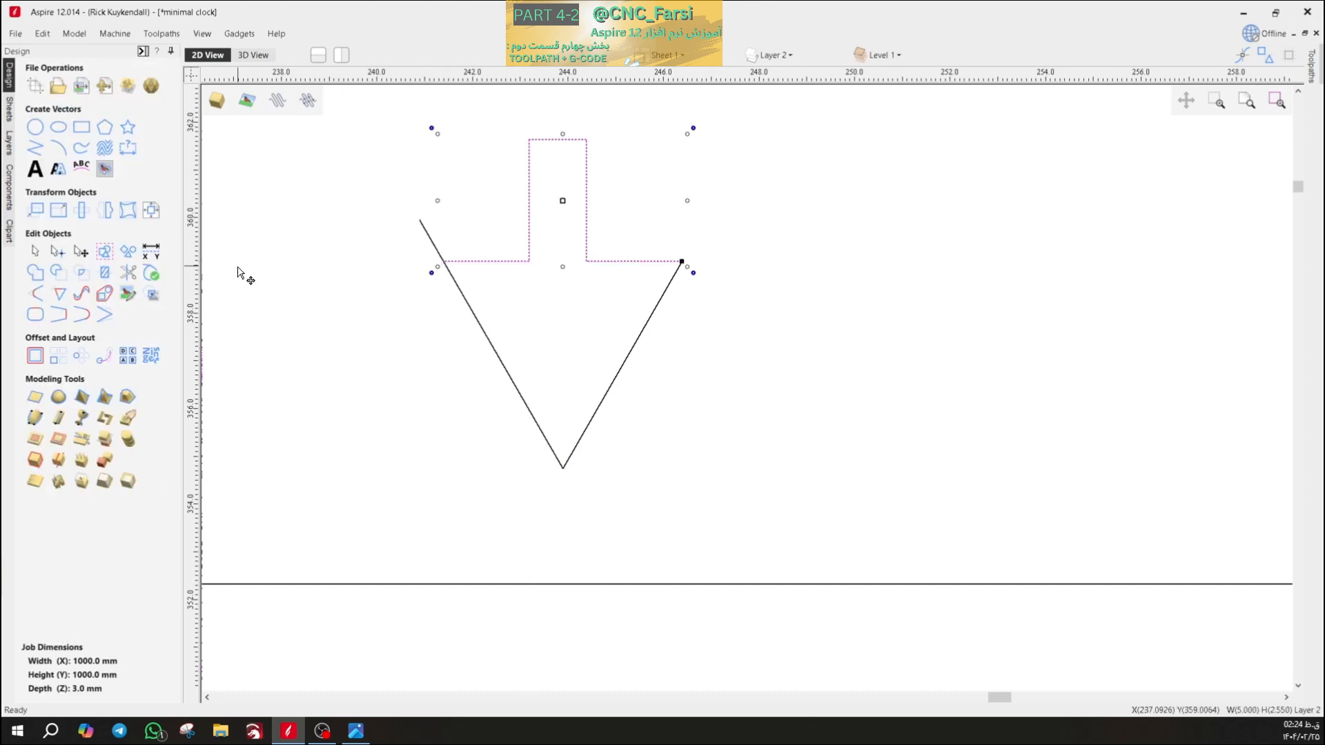
{"action": "left_click", "coordinate": [334, 252]}
- Trim the end of the longer V line that extends above the shoulder of the cutter outline
{"action": "left_click", "coordinate": [107, 272]}
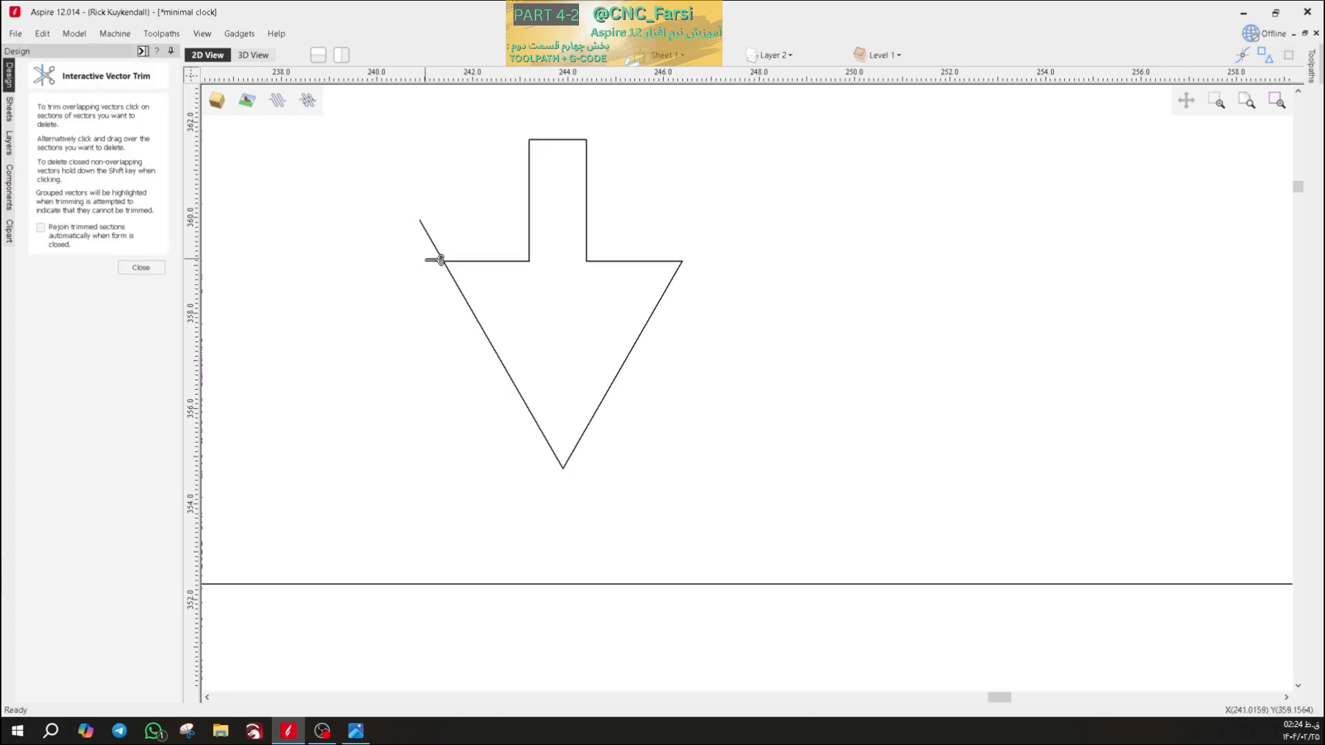
{"action": "left_click", "coordinate": [431, 237]}
{"action": "left_click", "coordinate": [141, 267]}
- Join all the segments of the cutter outline into one closed vector with a 0.1 mm tolerance
{"action": "left_click_drag", "start_coordinate": [748, 130], "coordinate": [373, 497]}
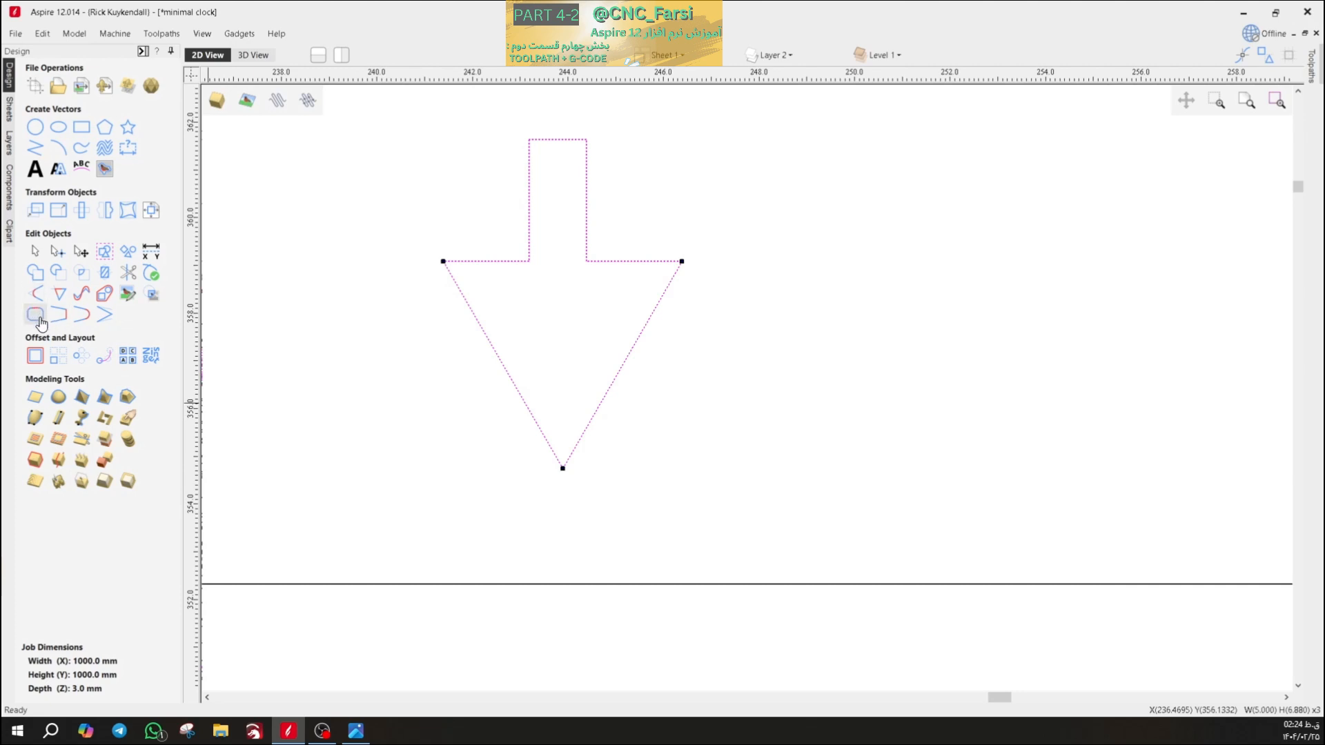
{"action": "left_click", "coordinate": [35, 314]}
{"action": "left_click", "coordinate": [56, 248]}
{"action": "left_click", "coordinate": [151, 255]}
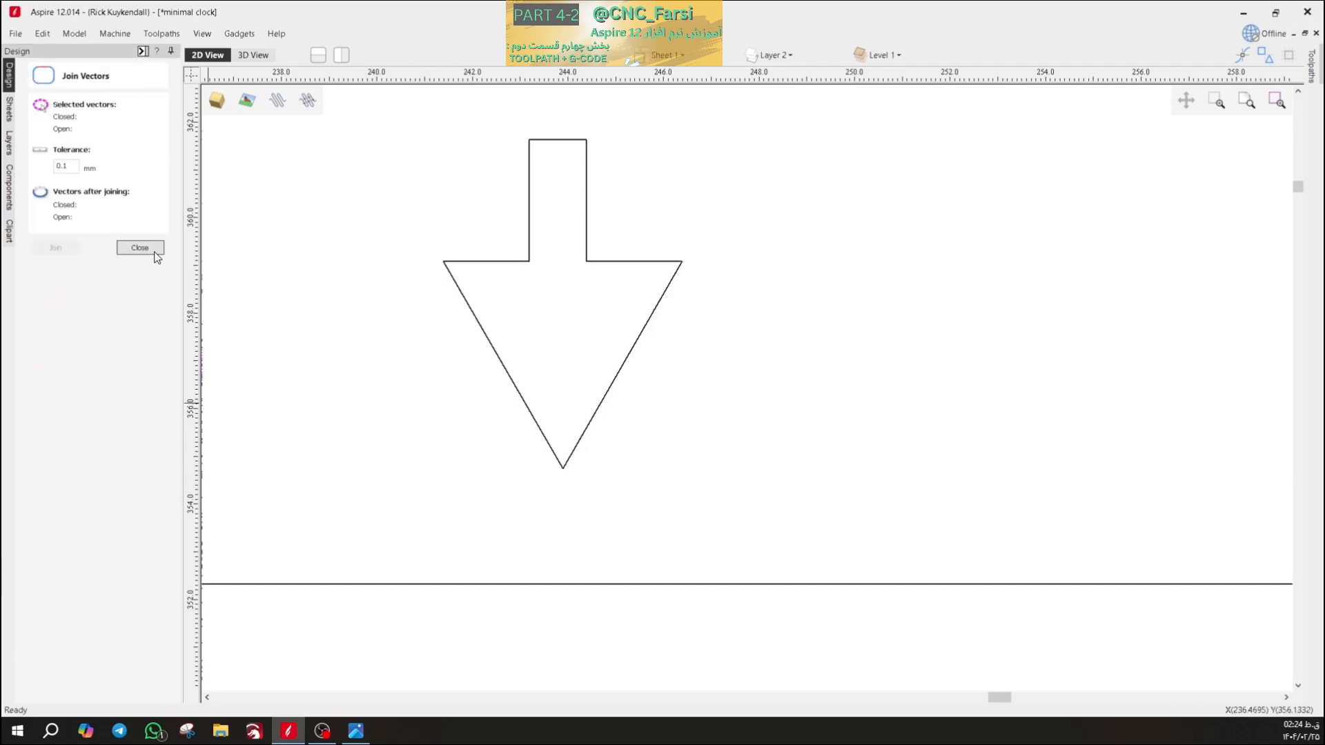
- Scale the joined cutter outline to a width of 6 mm with X and Y linked
{"action": "left_click", "coordinate": [675, 266]}
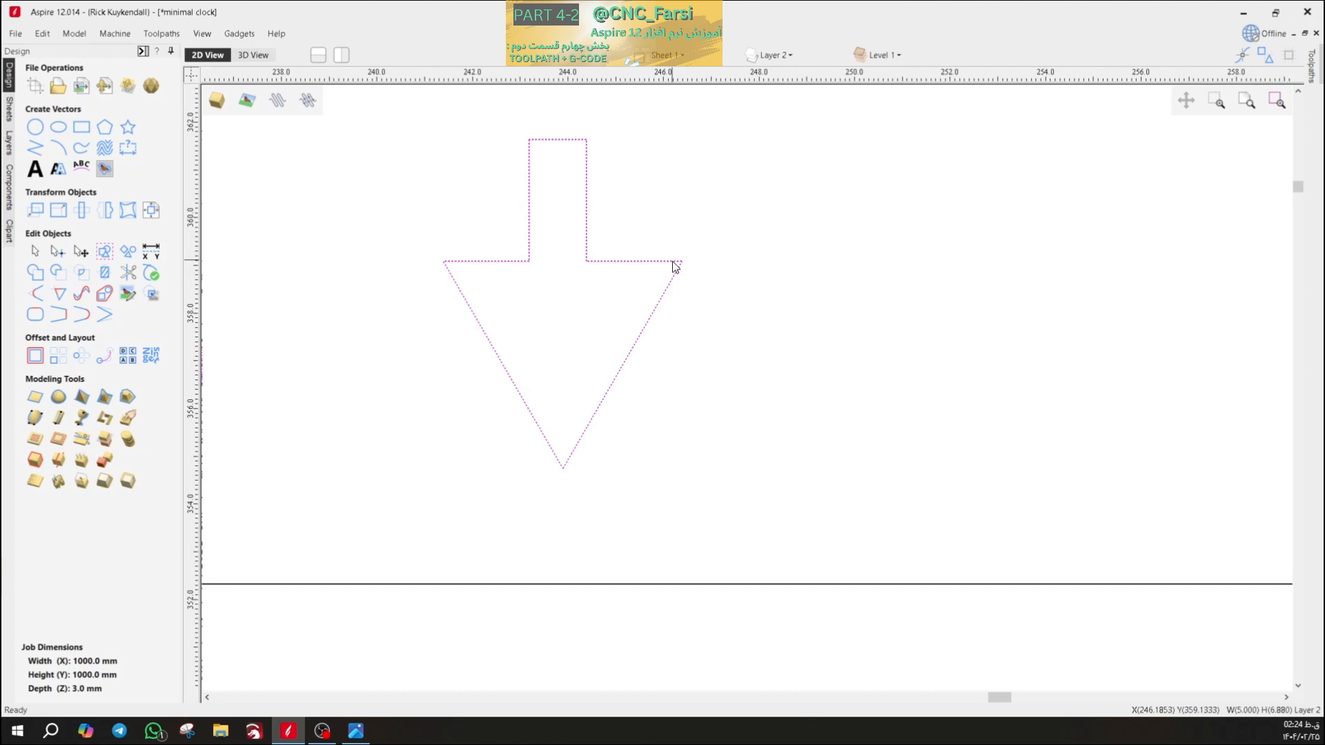
{"action": "left_click", "coordinate": [59, 211]}
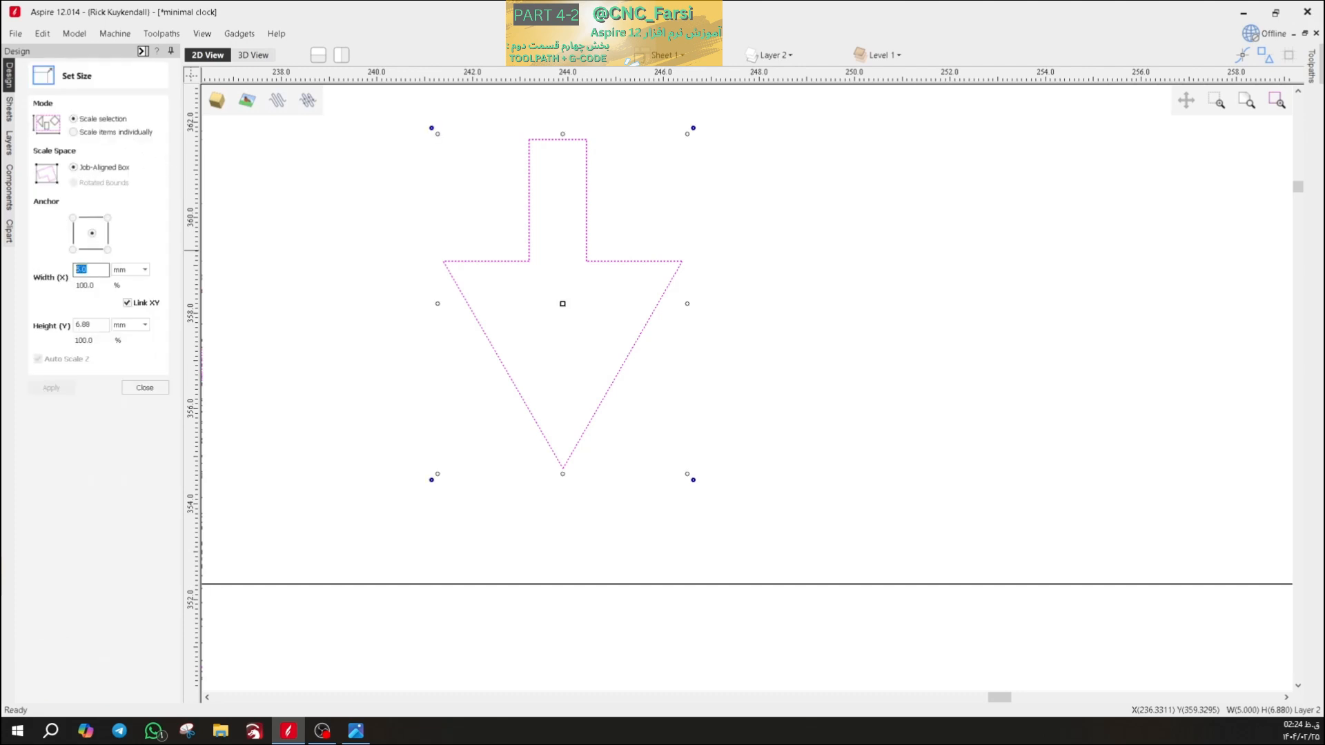
{"action": "type", "text": "6"}
{"action": "left_click", "coordinate": [68, 388]}
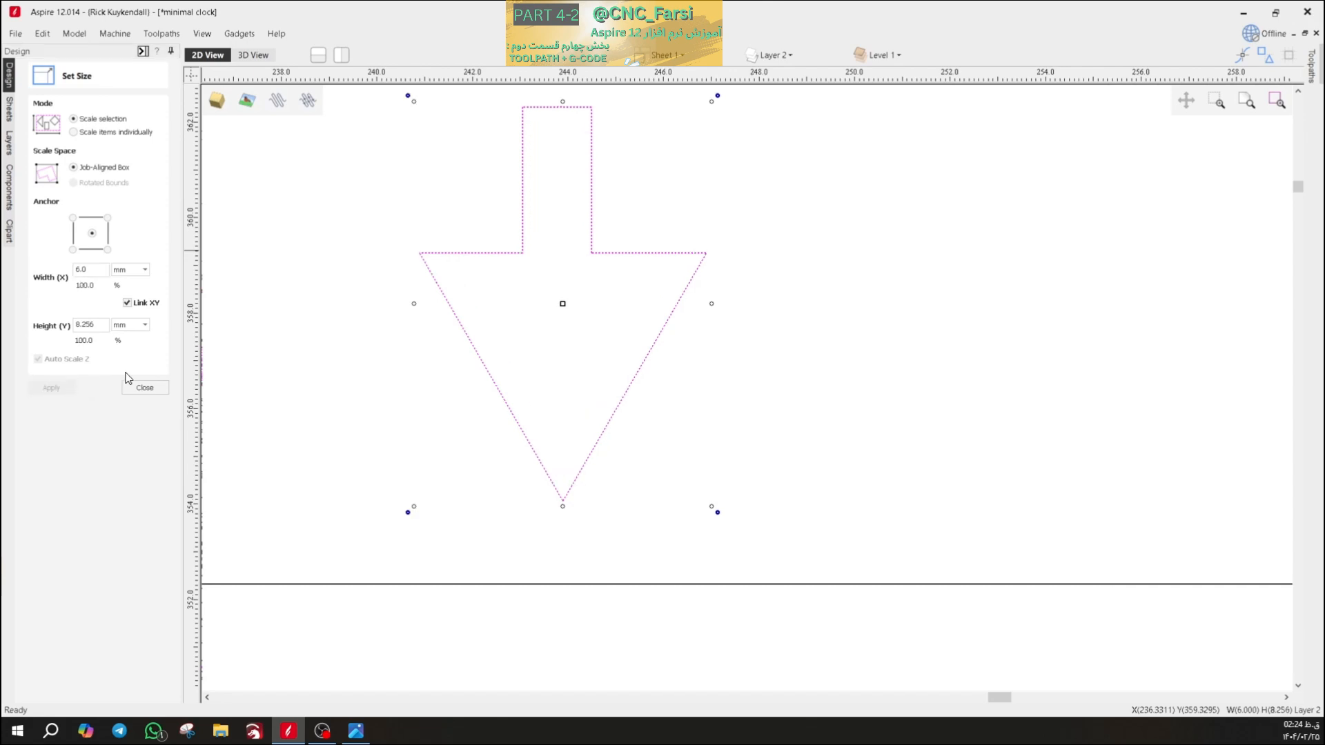
{"action": "left_click", "coordinate": [145, 387]}
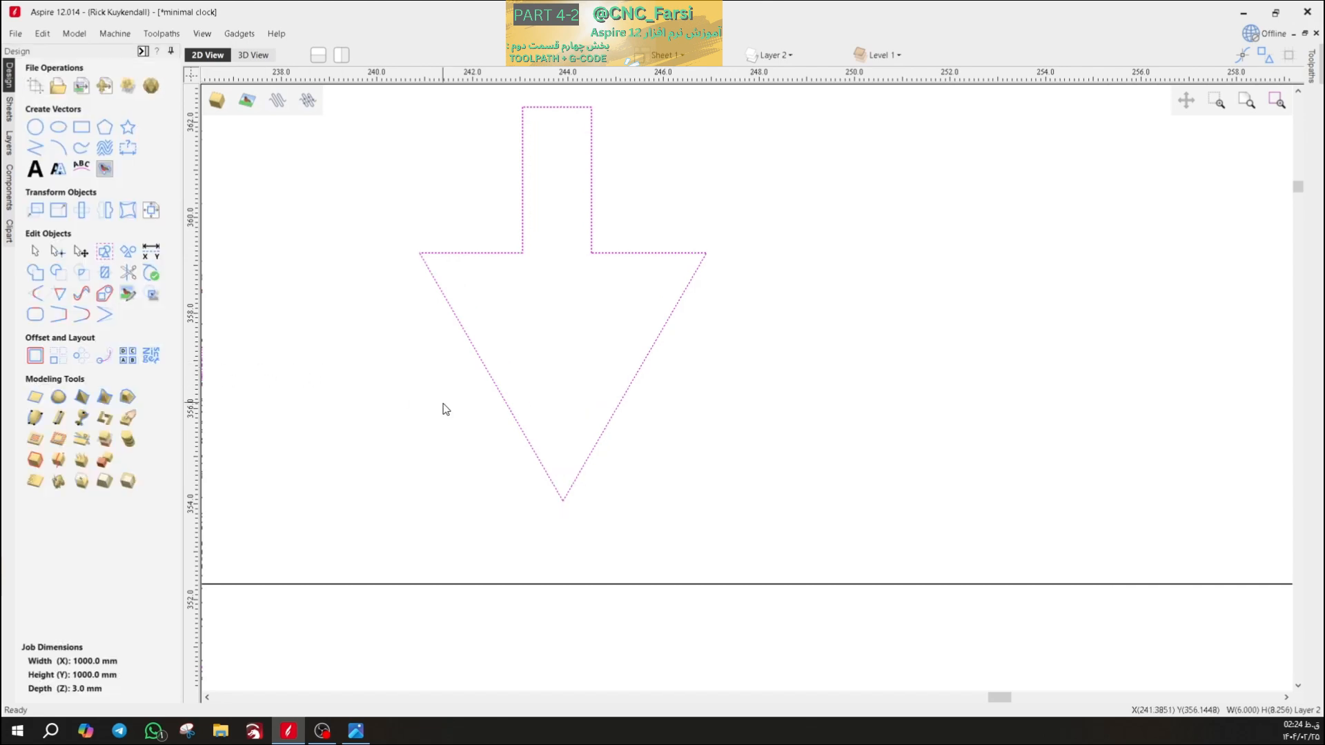
- Nudge the cutter outline straight down until its tip touches the horizontal line, and deselect it
{"action": "scroll", "coordinate": [442, 404], "scroll_direction": "down", "scroll_amount": 4}
{"action": "left_click", "coordinate": [558, 414]}
{"action": "left_click", "coordinate": [518, 394]}
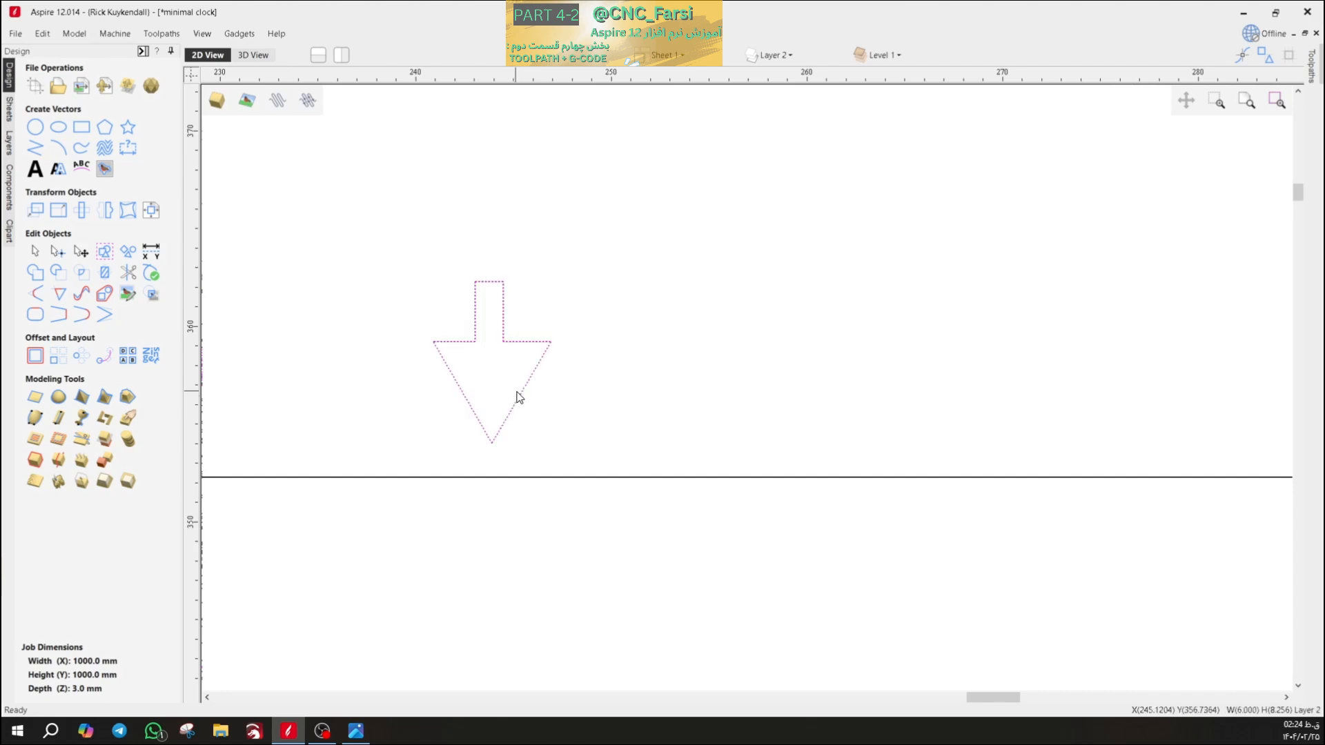
{"action": "left_click", "coordinate": [516, 392]}
{"action": "left_click", "coordinate": [519, 393]}
{"action": "key", "text": "Down"}
{"action": "key", "text": "Down"}
{"action": "key", "text": "Down"}
{"action": "key", "text": "Down"}
{"action": "key", "text": "Down"}
{"action": "key", "text": "Down"}
{"action": "key", "text": "Down"}
{"action": "key", "text": "Down"}
{"action": "key", "text": "Down"}
{"action": "key", "text": "Down"}
{"action": "key", "text": "Down"}
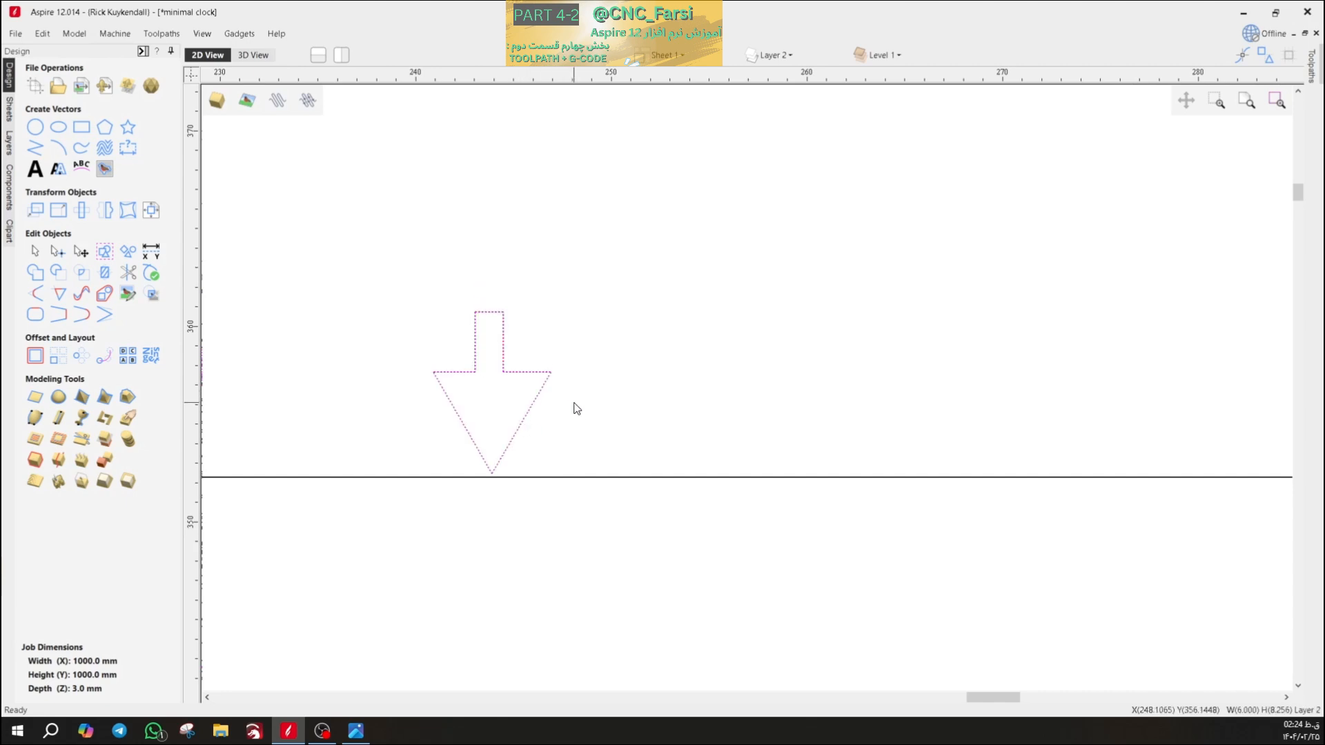
{"action": "key", "text": "Down"}
{"action": "left_click", "coordinate": [520, 485]}
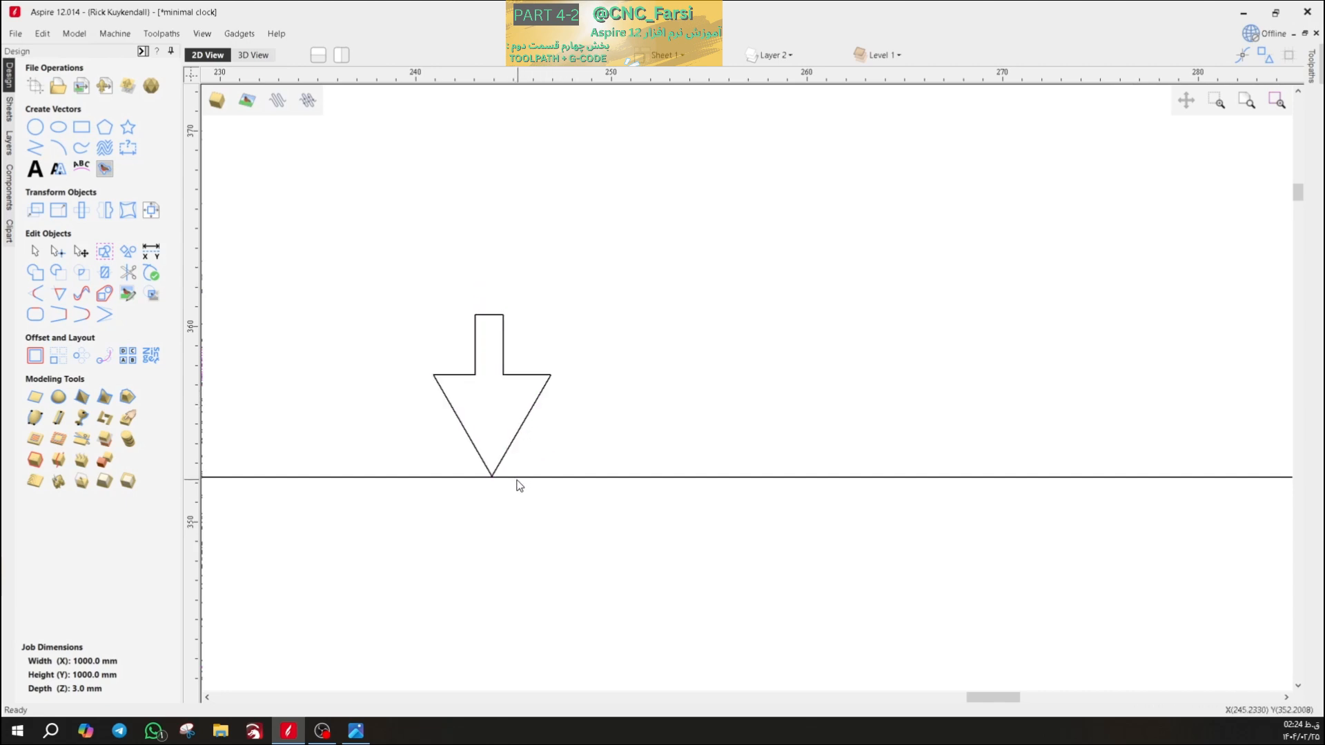
- Move the horizontal line up in small amounts until it meets the tip of the cutter outline exactly
{"action": "left_click", "coordinate": [514, 478]}
{"action": "scroll", "coordinate": [504, 487], "scroll_direction": "up", "scroll_amount": 6}
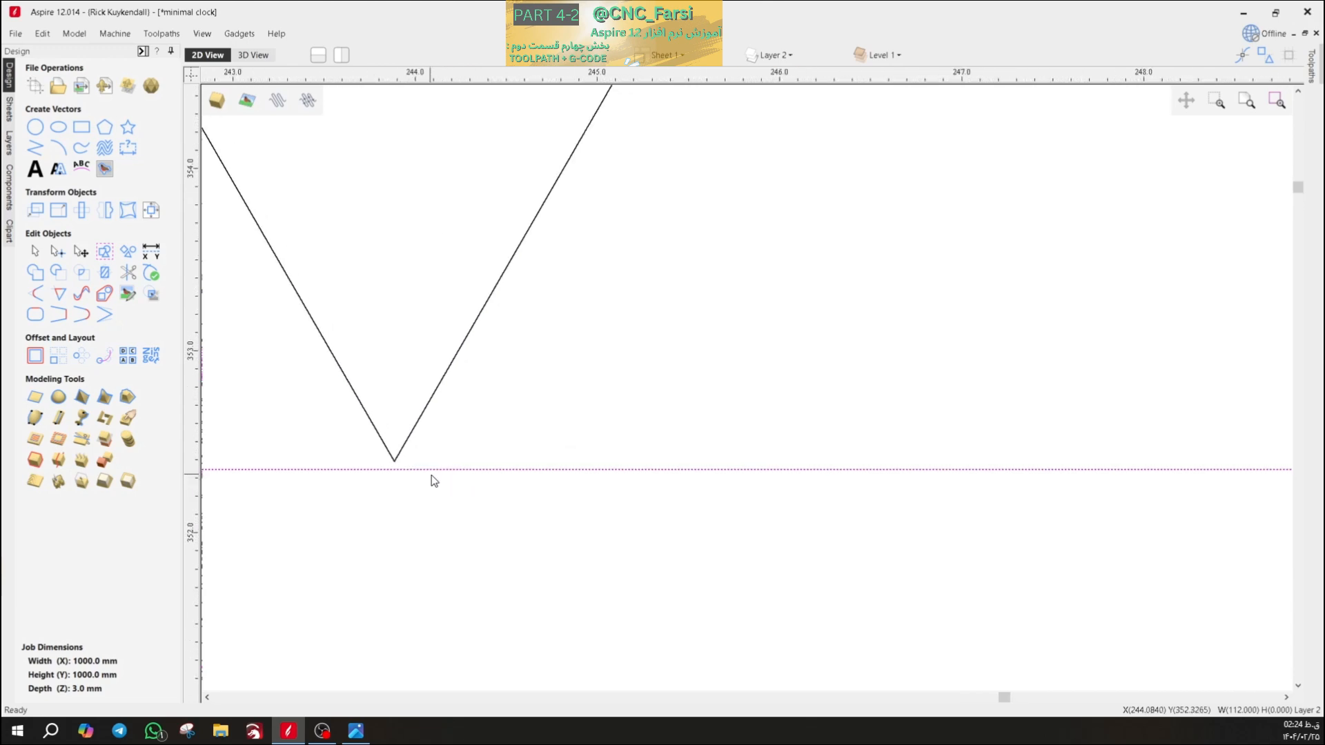
{"action": "left_click_drag", "start_coordinate": [417, 469], "coordinate": [417, 462]}
{"action": "left_click", "coordinate": [399, 504]}
{"action": "scroll", "coordinate": [400, 496], "scroll_direction": "up", "scroll_amount": 1}
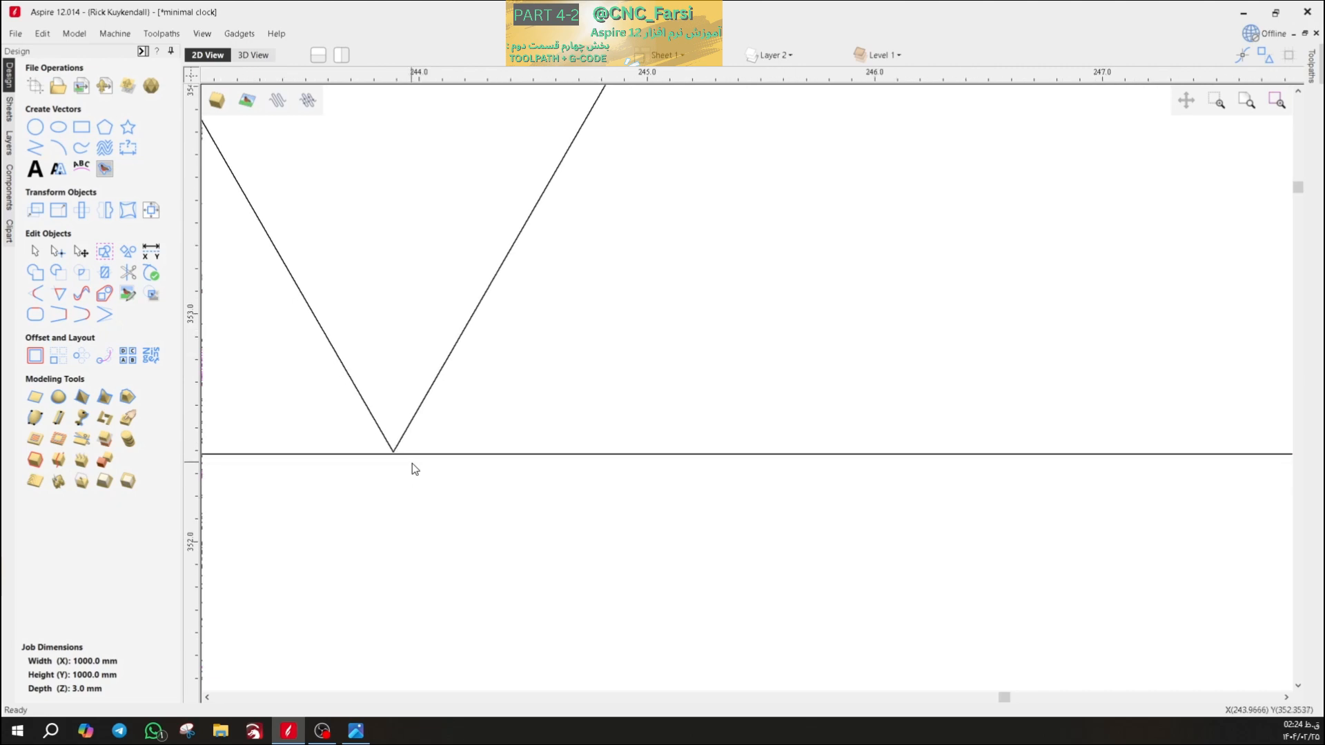
{"action": "left_click", "coordinate": [404, 454]}
{"action": "scroll", "coordinate": [398, 456], "scroll_direction": "up", "scroll_amount": 5}
{"action": "left_click", "coordinate": [394, 448]}
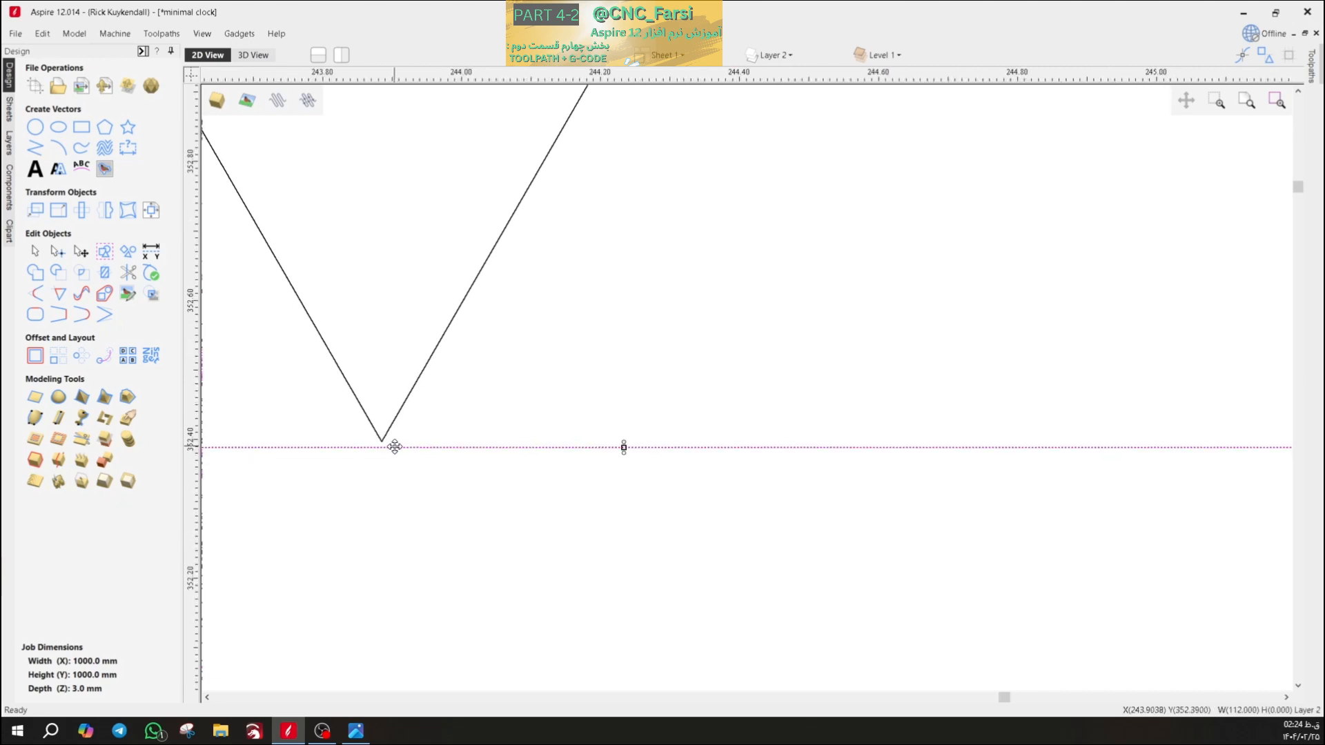
{"action": "left_click_drag", "start_coordinate": [394, 448], "coordinate": [399, 441]}
{"action": "left_click", "coordinate": [399, 492]}
{"action": "scroll", "coordinate": [398, 483], "scroll_direction": "down", "scroll_amount": 2}
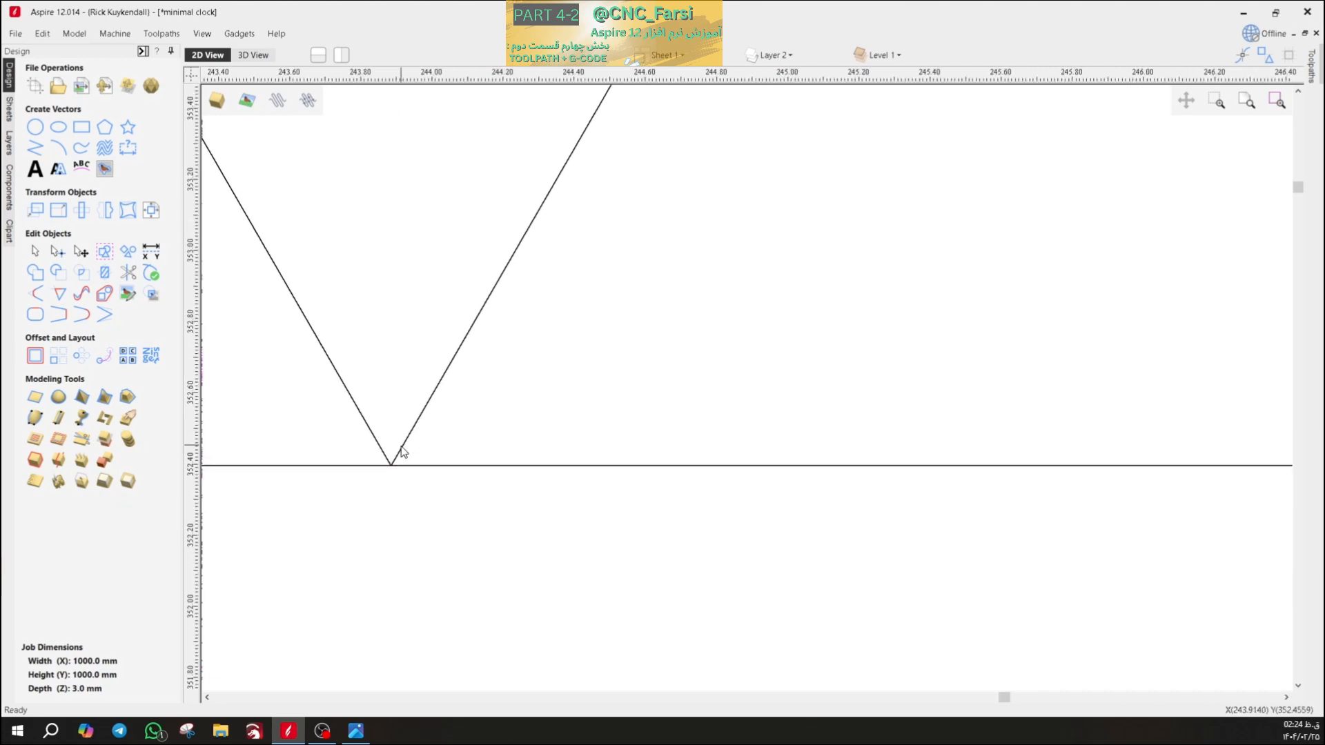
- Move the cutter outline straight down about 1.5 mm with a relative move so its tip sits below the horizontal line
{"action": "left_click", "coordinate": [391, 453]}
{"action": "scroll", "coordinate": [304, 373], "scroll_direction": "down", "scroll_amount": 11}
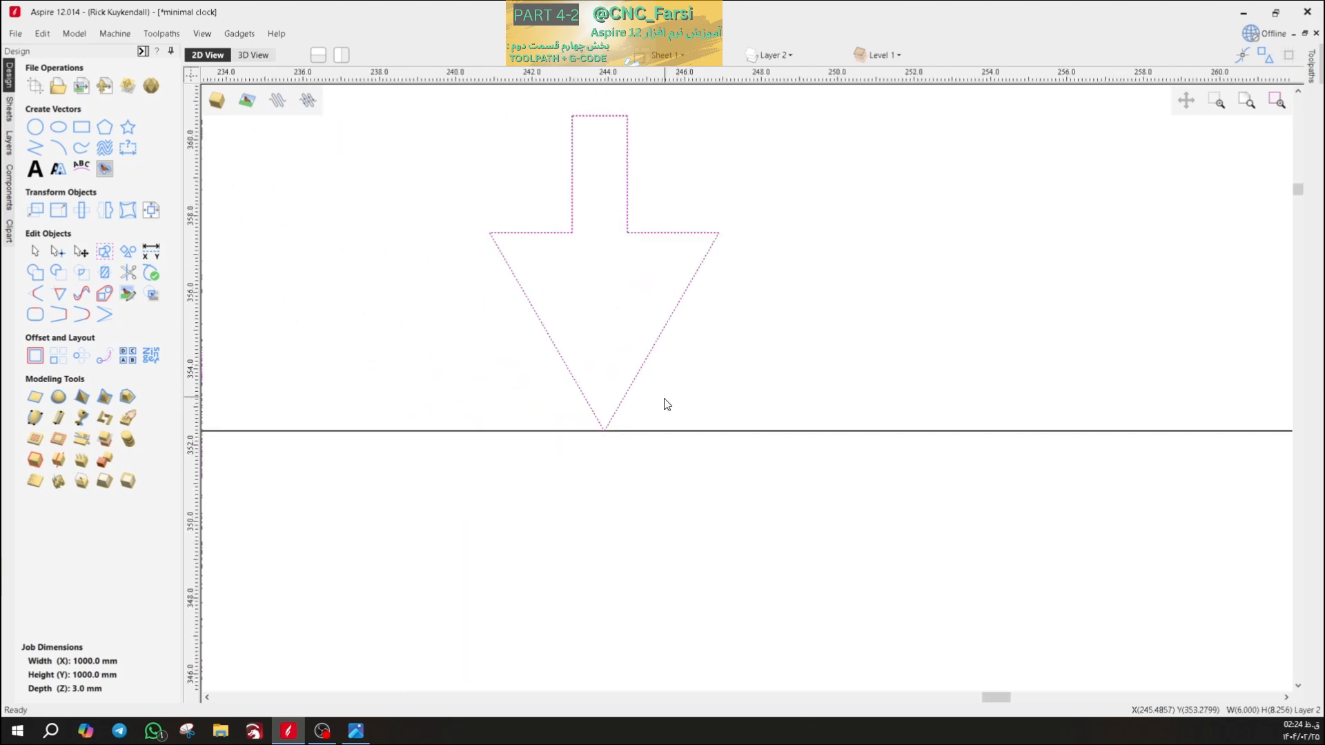
{"action": "scroll", "coordinate": [707, 371], "scroll_direction": "up", "scroll_amount": 2}
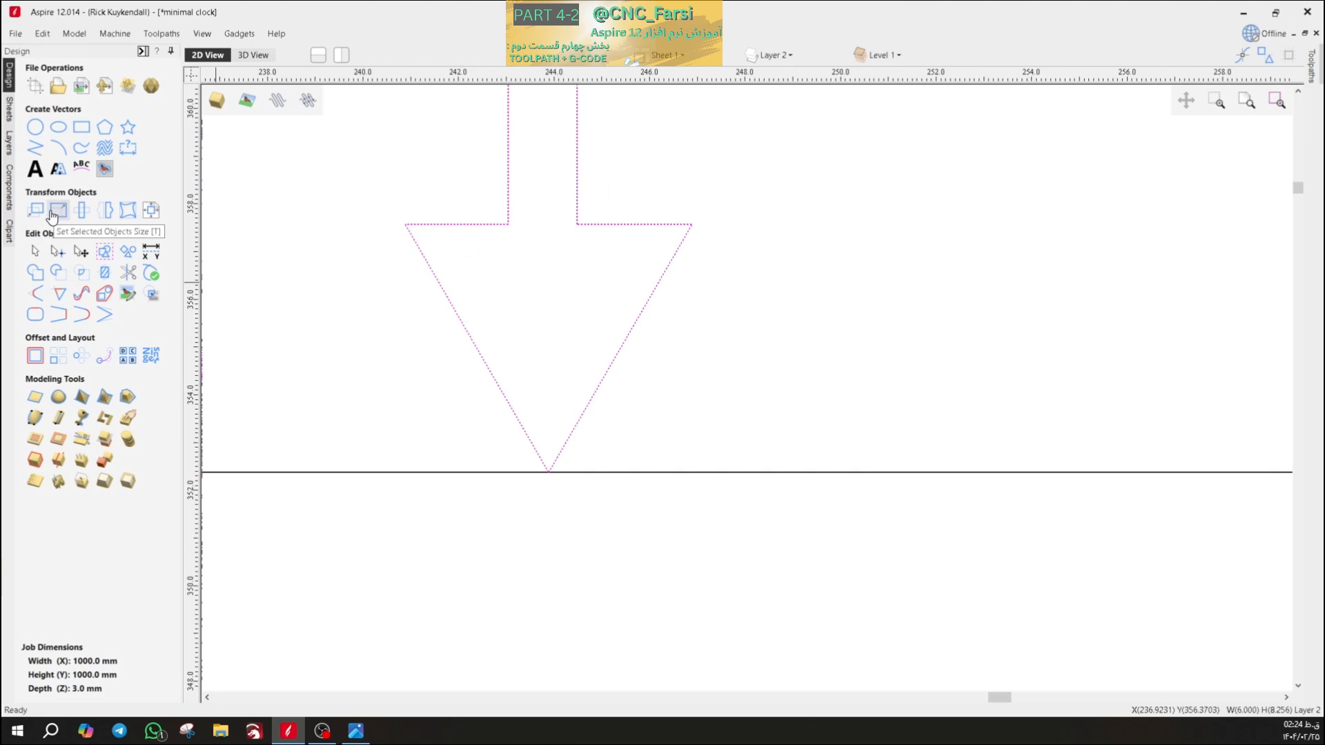
{"action": "left_click", "coordinate": [41, 217]}
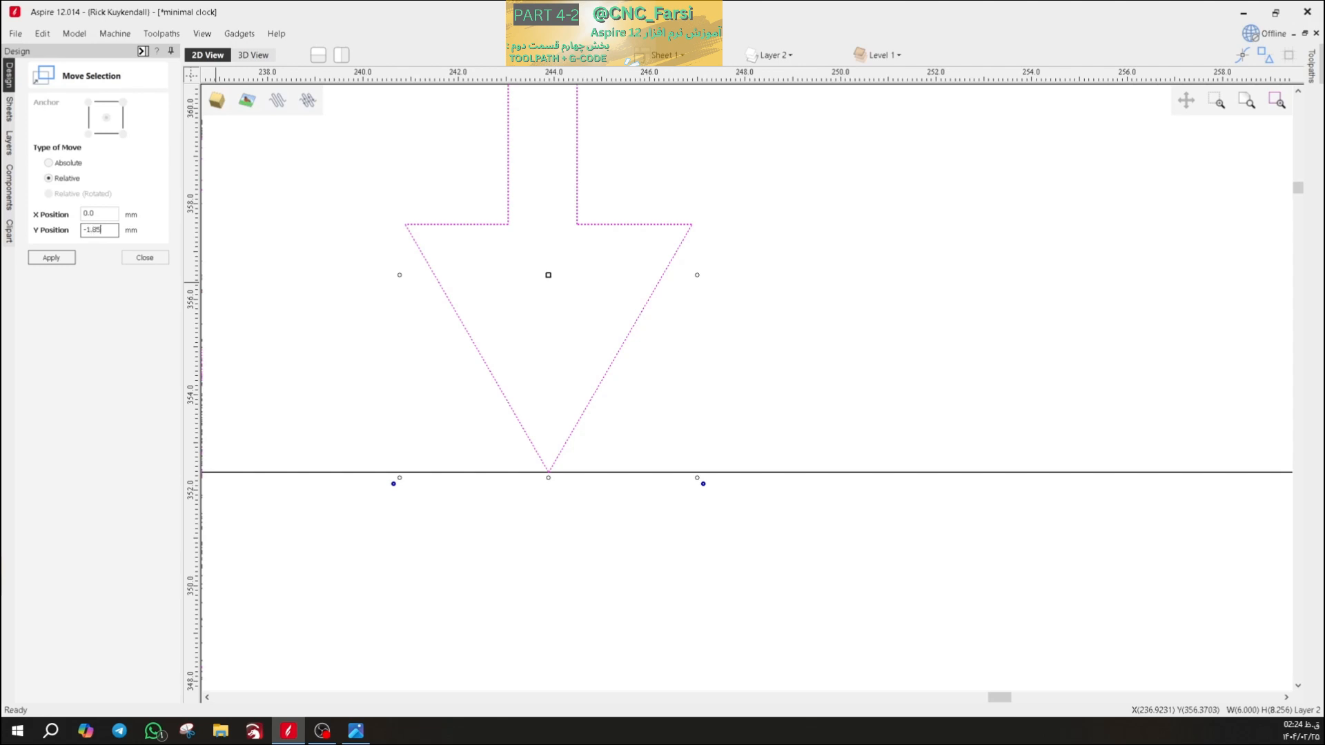
{"action": "key", "text": "Return"}
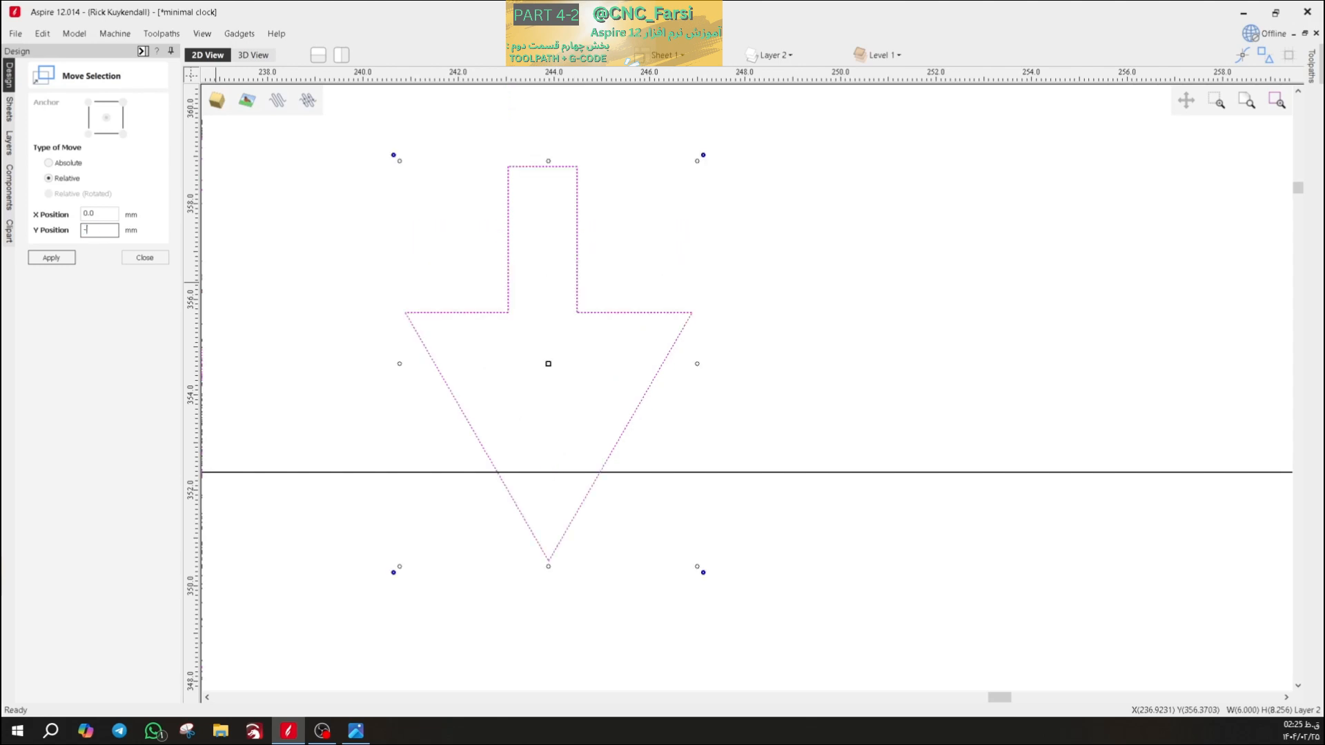
{"action": "key", "text": "ctrl+z"}
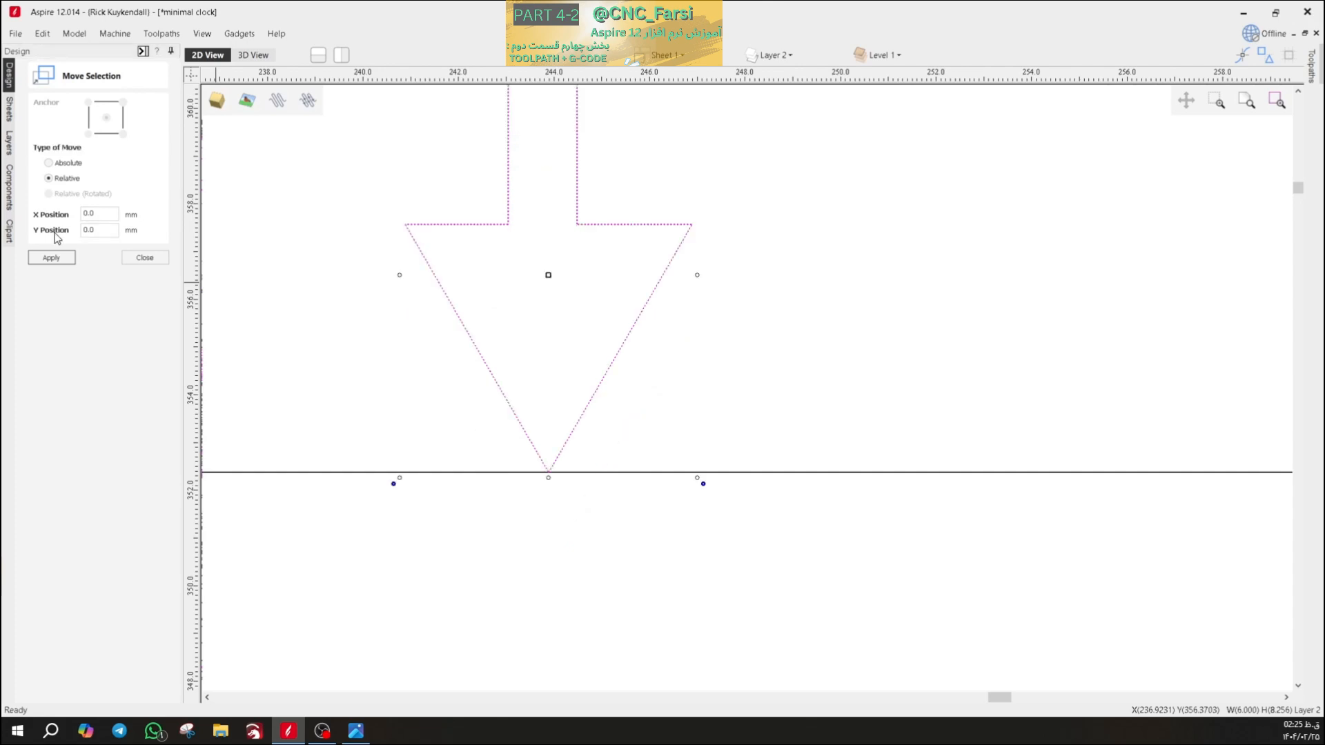
{"action": "left_click", "coordinate": [77, 230]}
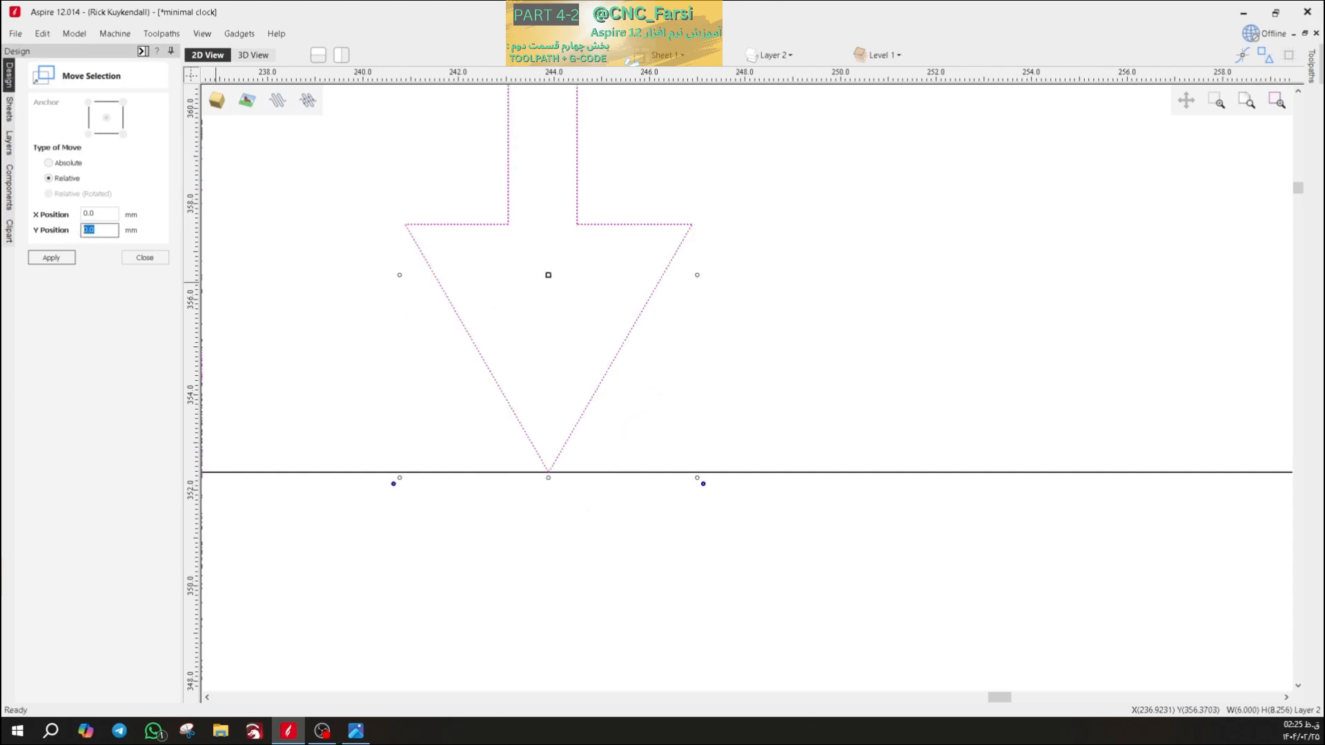
{"action": "left_click", "coordinate": [52, 257]}
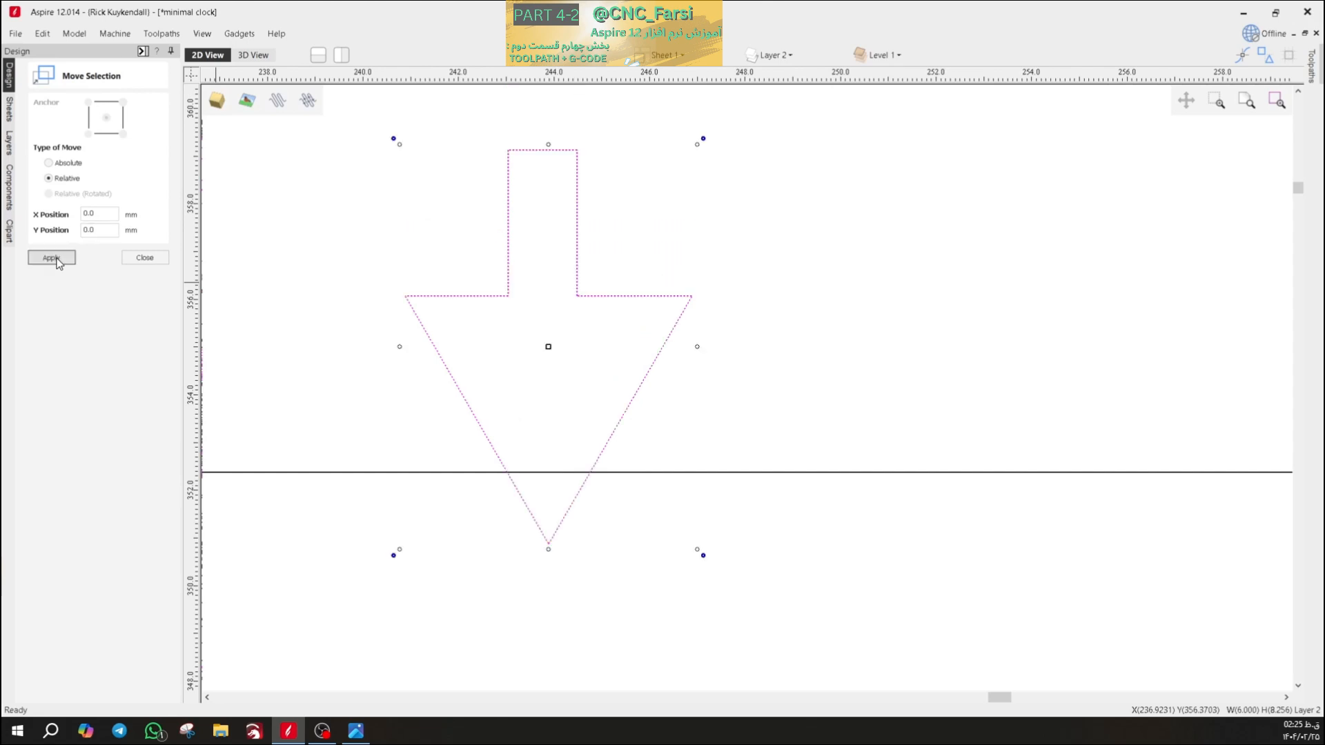
{"action": "left_click", "coordinate": [144, 257]}
- Measure the cutter's width where its two slanted edges cross the horizontal line
{"action": "scroll", "coordinate": [614, 580], "scroll_direction": "down", "scroll_amount": 4}
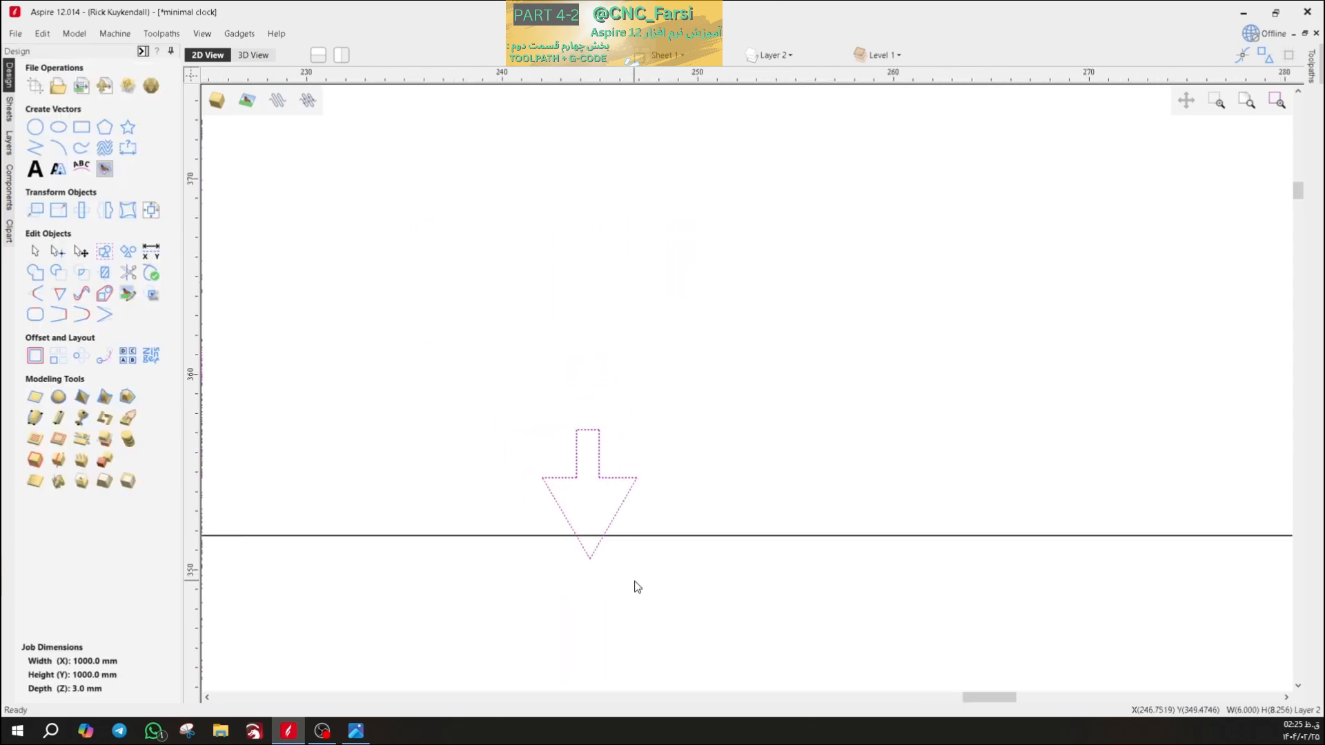
{"action": "scroll", "coordinate": [635, 585], "scroll_direction": "up", "scroll_amount": 4}
{"action": "left_click", "coordinate": [275, 298]}
{"action": "left_click", "coordinate": [150, 252]}
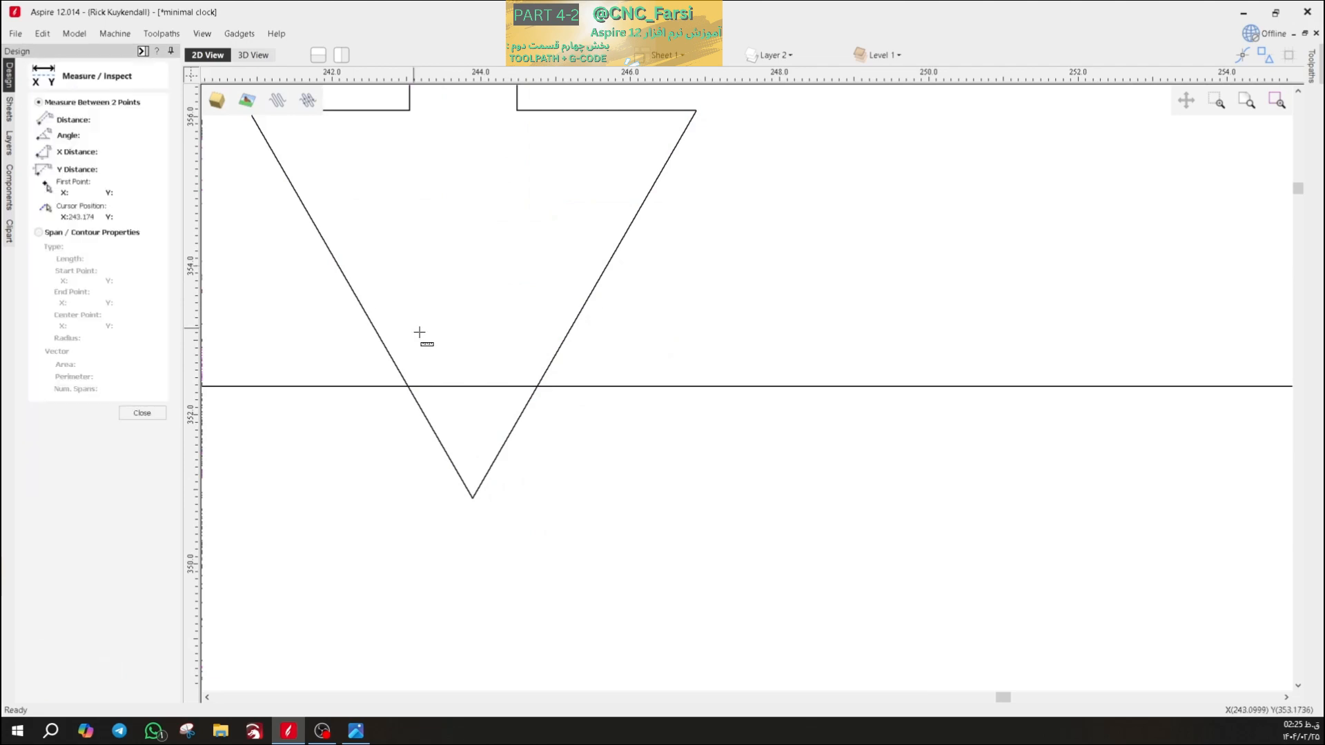
{"action": "left_click", "coordinate": [407, 387]}
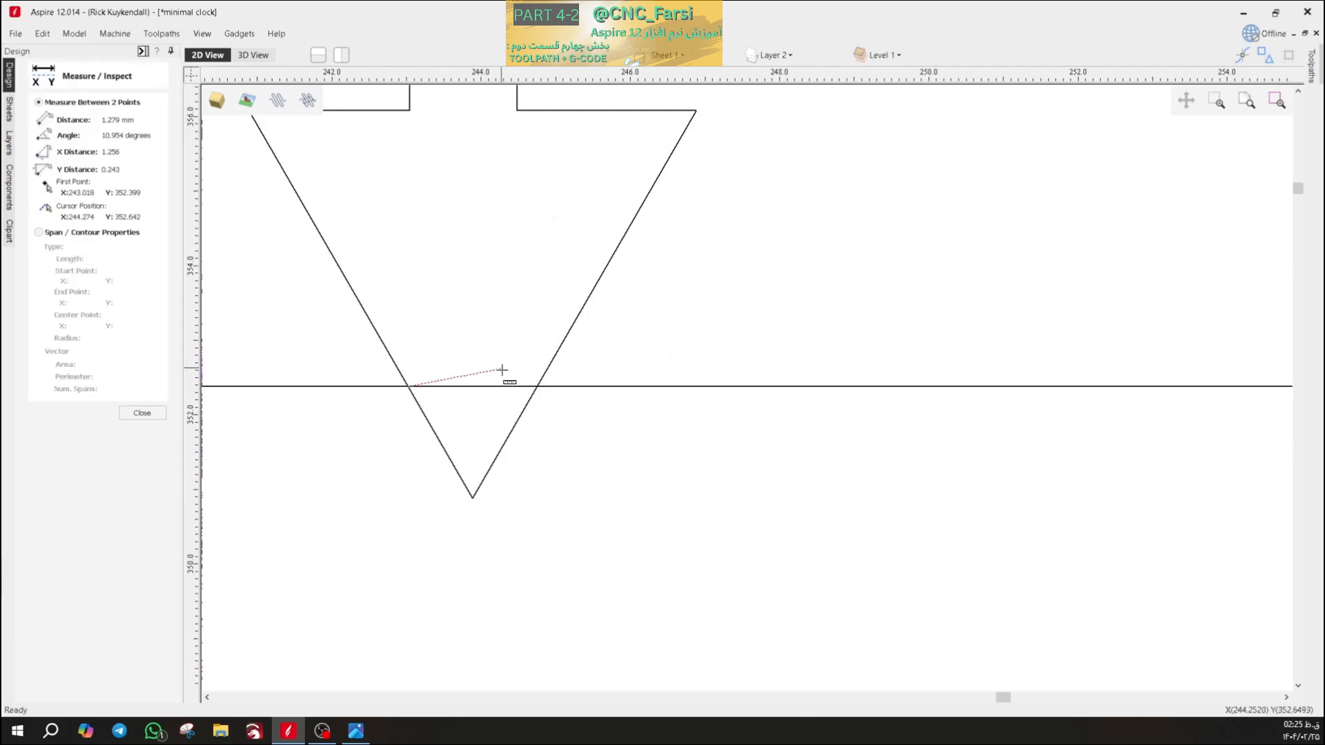
{"action": "left_click", "coordinate": [538, 385]}
{"action": "left_click", "coordinate": [142, 413]}
- Examine the narrow vertical strips in the upper part of the hatched clock panel
{"action": "scroll", "coordinate": [435, 476], "scroll_direction": "down", "scroll_amount": 10}
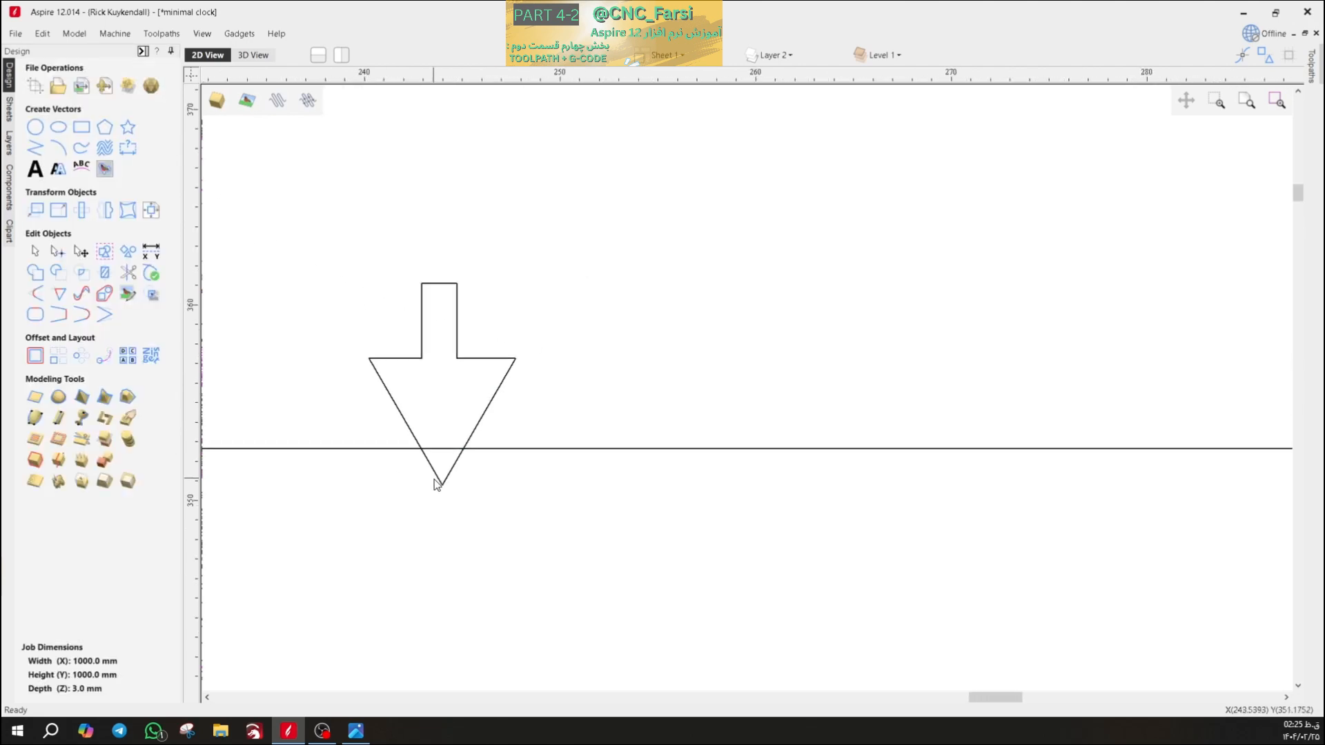
{"action": "scroll", "coordinate": [348, 551], "scroll_direction": "down", "scroll_amount": 3}
{"action": "middle_click_drag", "start_coordinate": [342, 565], "coordinate": [920, 358]}
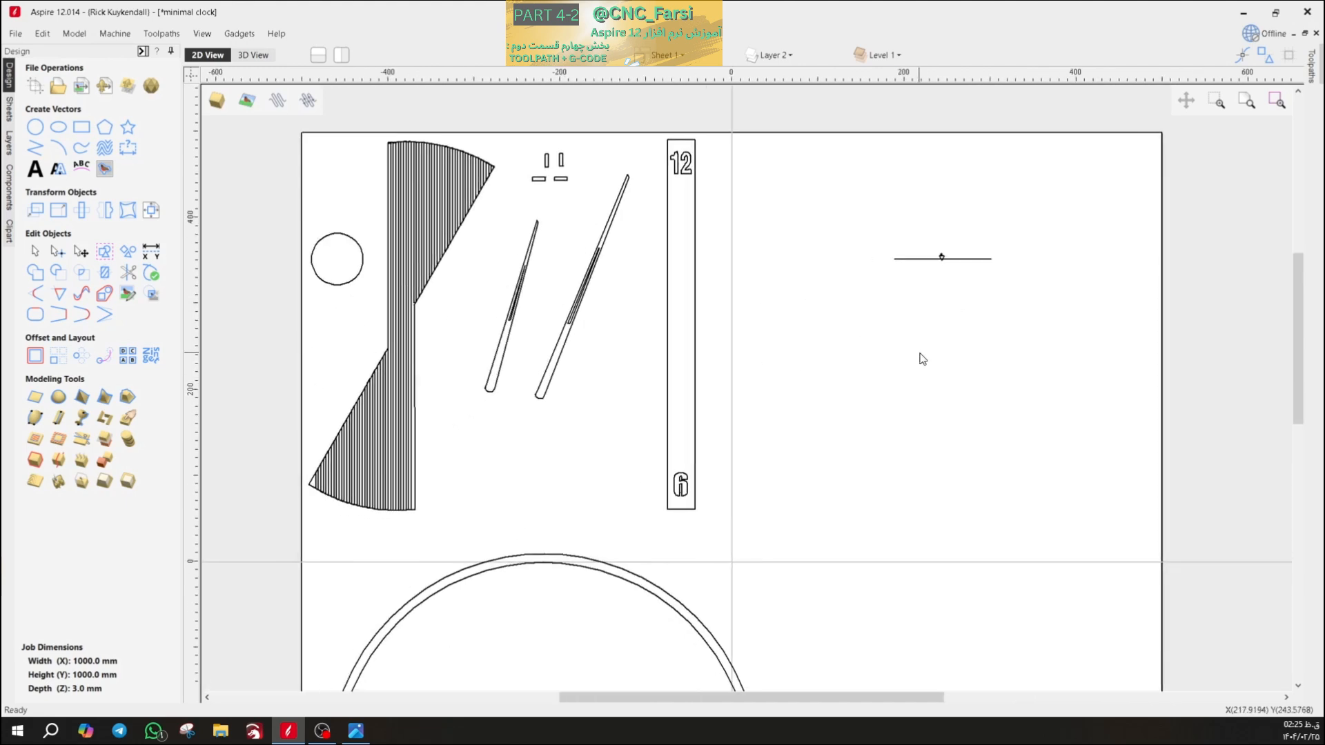
{"action": "scroll", "coordinate": [852, 379], "scroll_direction": "down", "scroll_amount": 2}
{"action": "scroll", "coordinate": [851, 379], "scroll_direction": "up", "scroll_amount": 2}
{"action": "scroll", "coordinate": [435, 254], "scroll_direction": "up", "scroll_amount": 4}
{"action": "scroll", "coordinate": [596, 221], "scroll_direction": "up", "scroll_amount": 3}
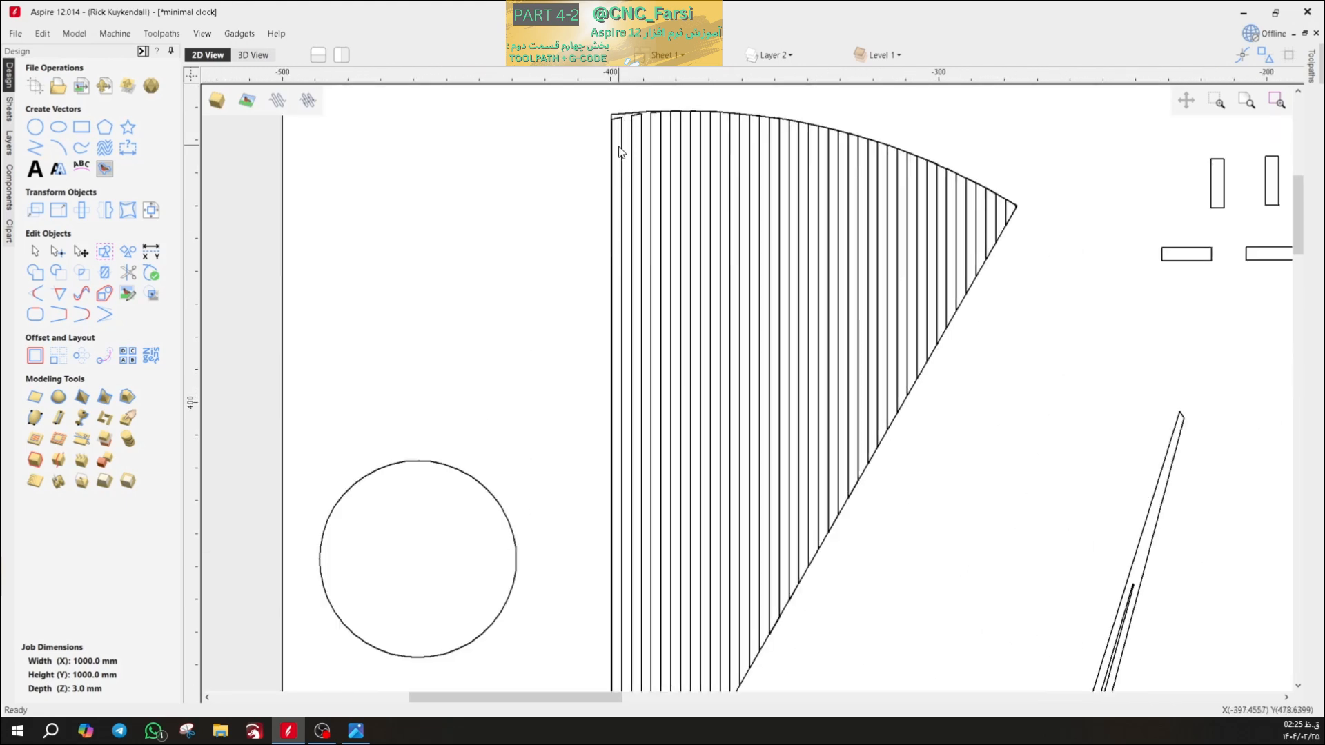
{"action": "scroll", "coordinate": [619, 175], "scroll_direction": "down", "scroll_amount": 2}
{"action": "scroll", "coordinate": [621, 184], "scroll_direction": "up", "scroll_amount": 4}
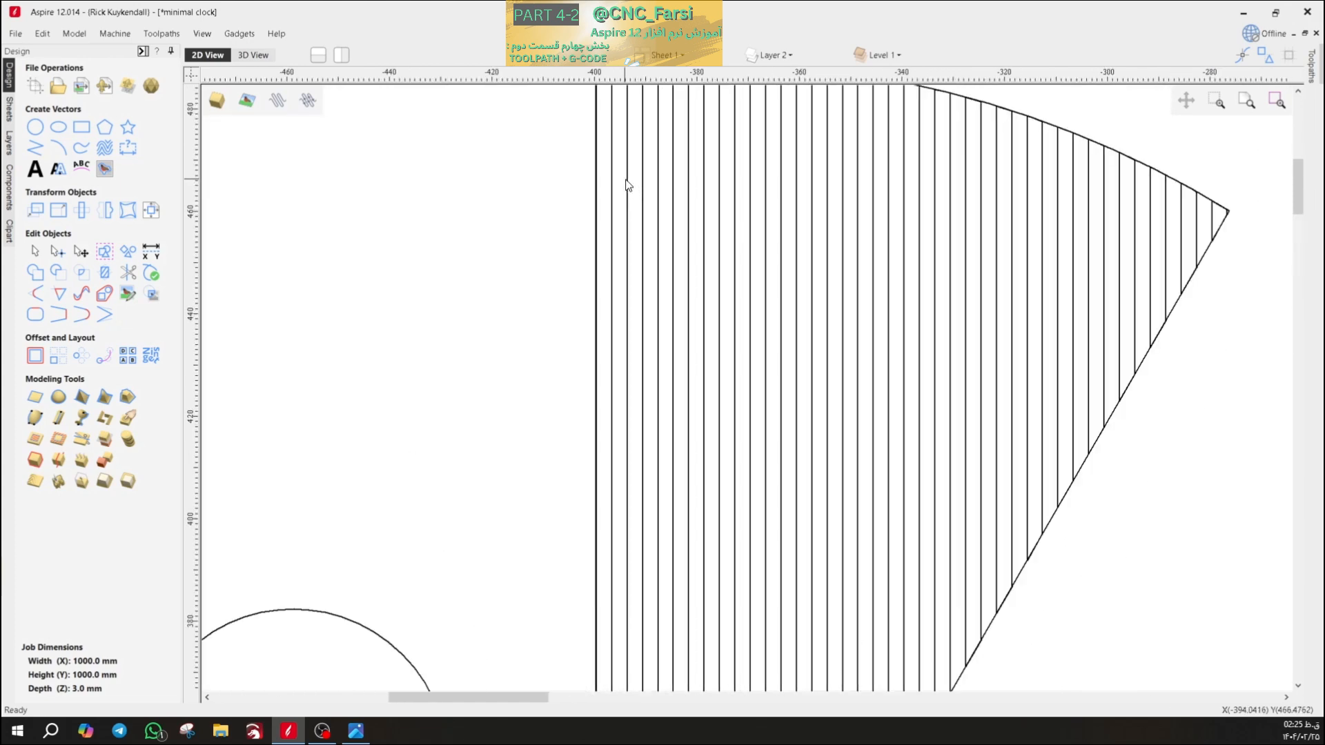
- Set the flat depth of the V-Carve / Engraving toolpath to 1.5 mm
{"action": "scroll", "coordinate": [624, 185], "scroll_direction": "down", "scroll_amount": 3}
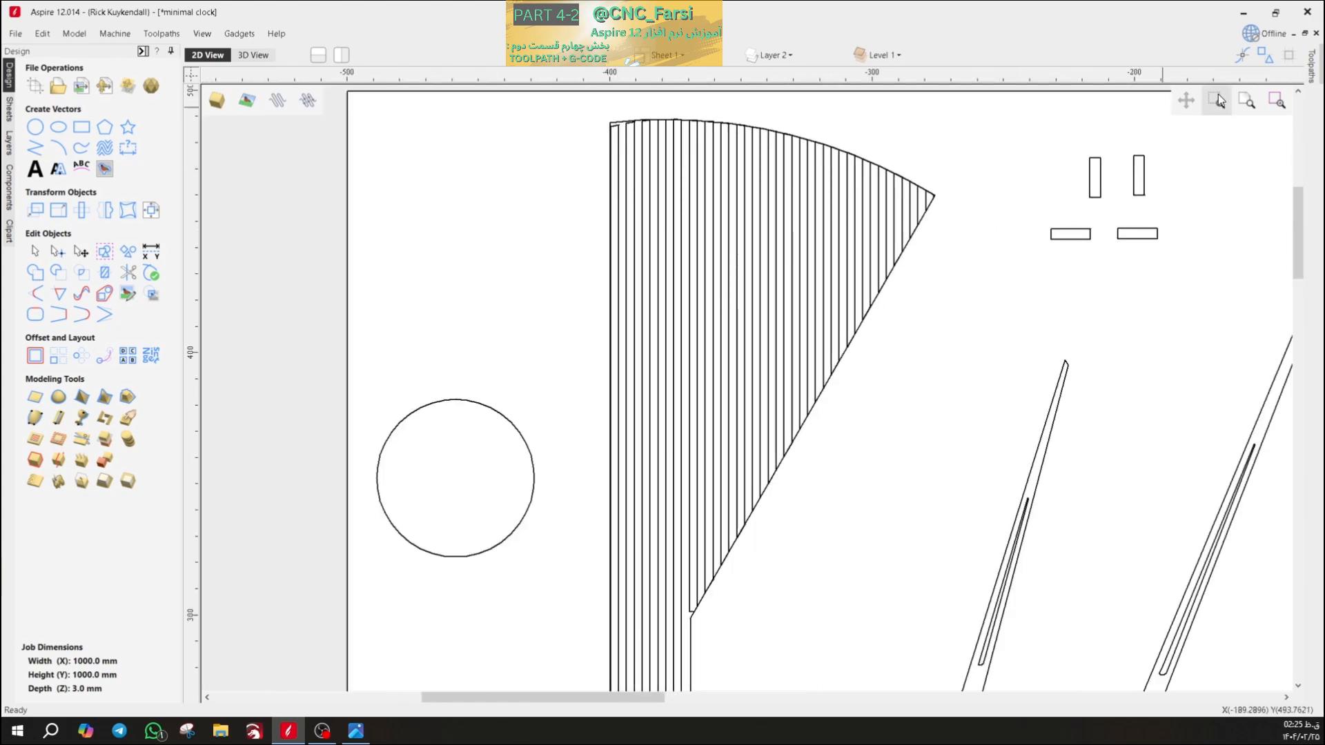
{"action": "left_click", "coordinate": [1311, 66]}
{"action": "left_click", "coordinate": [1253, 125]}
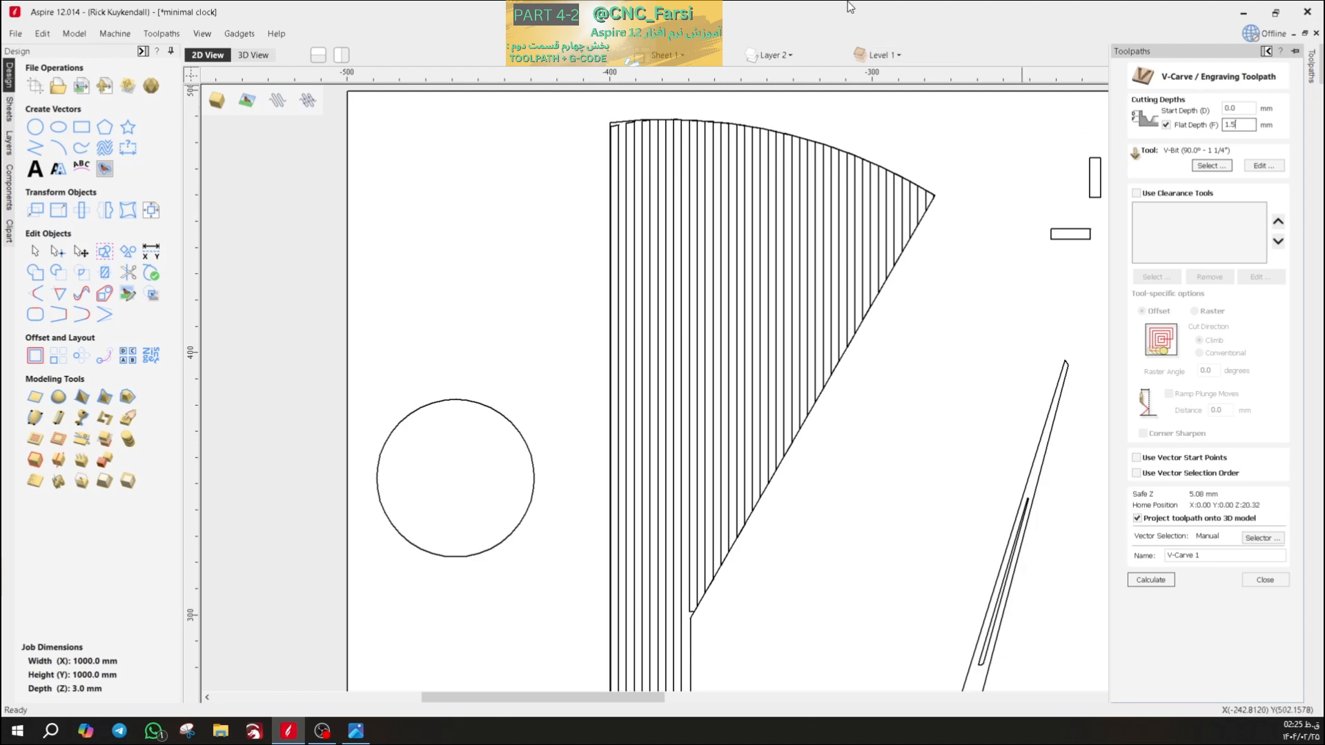
- Start measuring the width of the first narrow strip near the hatched panel's upper edge
{"action": "scroll", "coordinate": [615, 133], "scroll_direction": "up", "scroll_amount": 8}
{"action": "scroll", "coordinate": [603, 195], "scroll_direction": "up", "scroll_amount": 5}
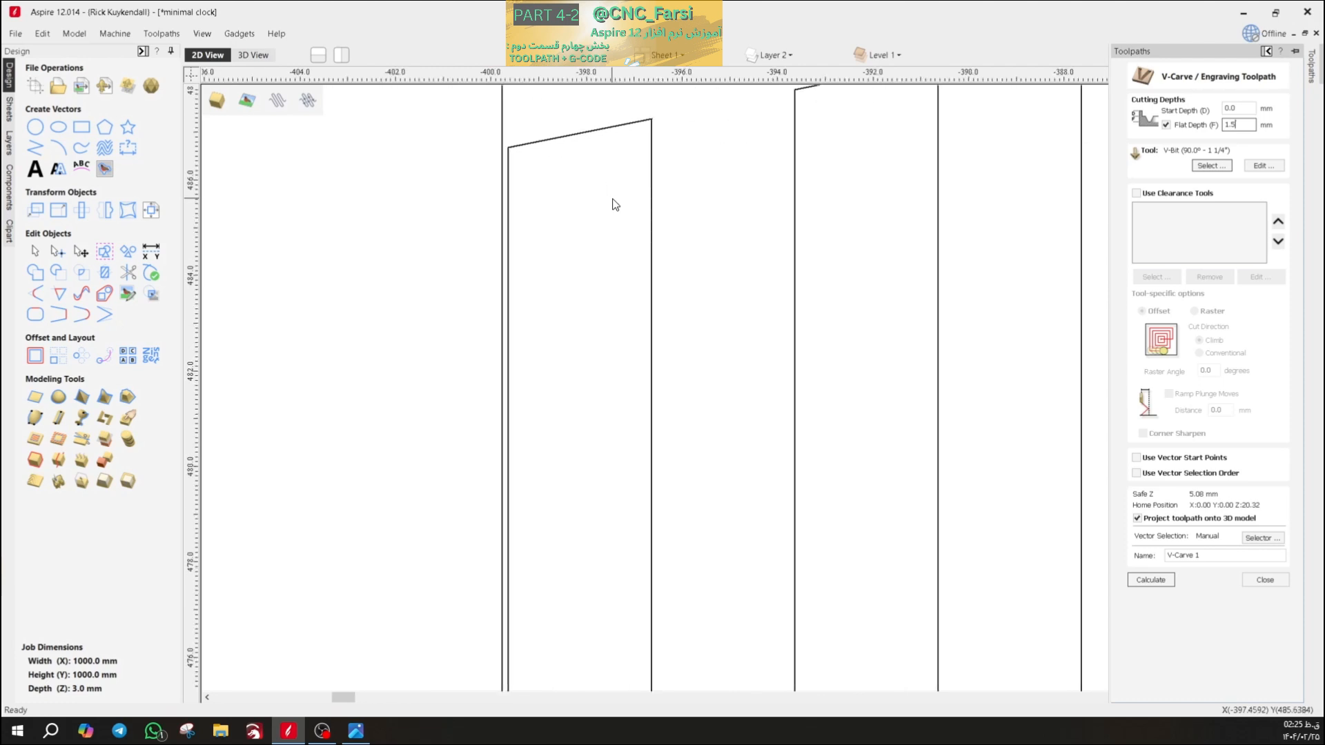
{"action": "left_click", "coordinate": [151, 253]}
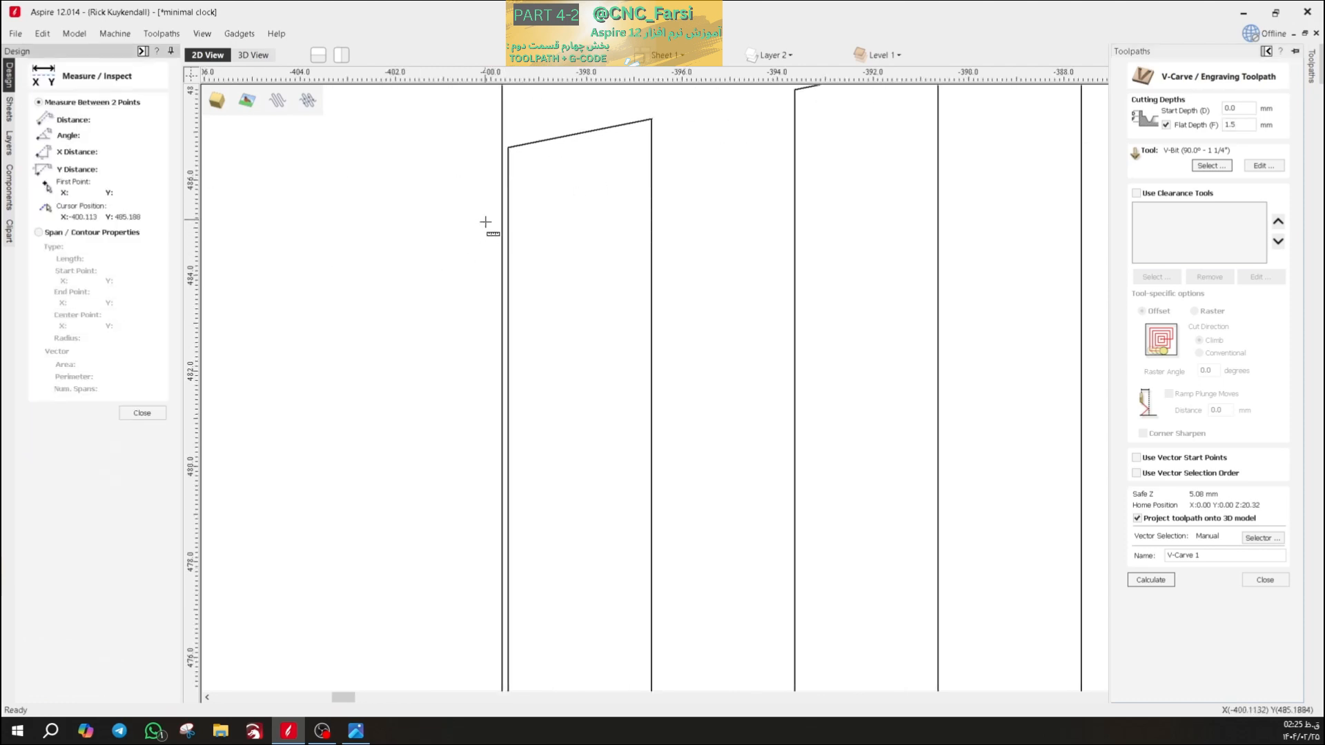
{"action": "left_click", "coordinate": [508, 210]}
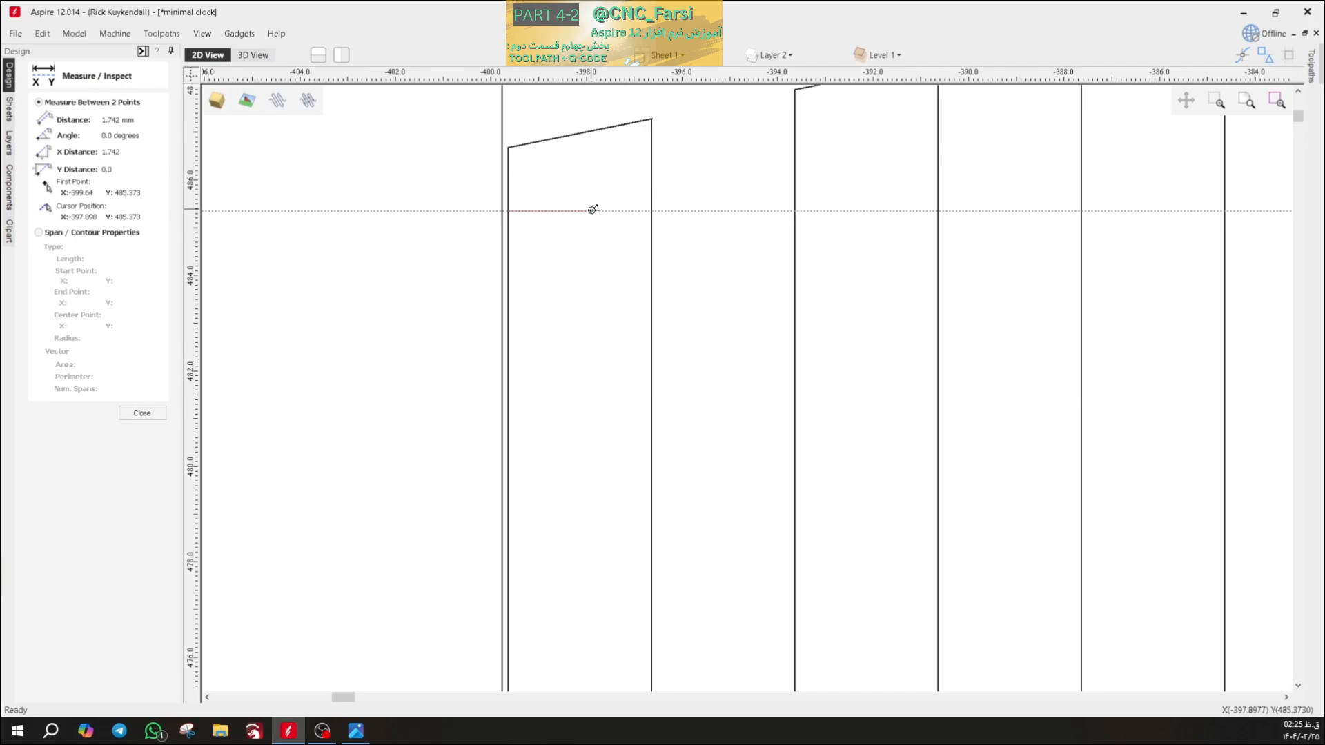
{"action": "key", "text": "Escape"}
{"action": "scroll", "coordinate": [587, 231], "scroll_direction": "down", "scroll_amount": 6}
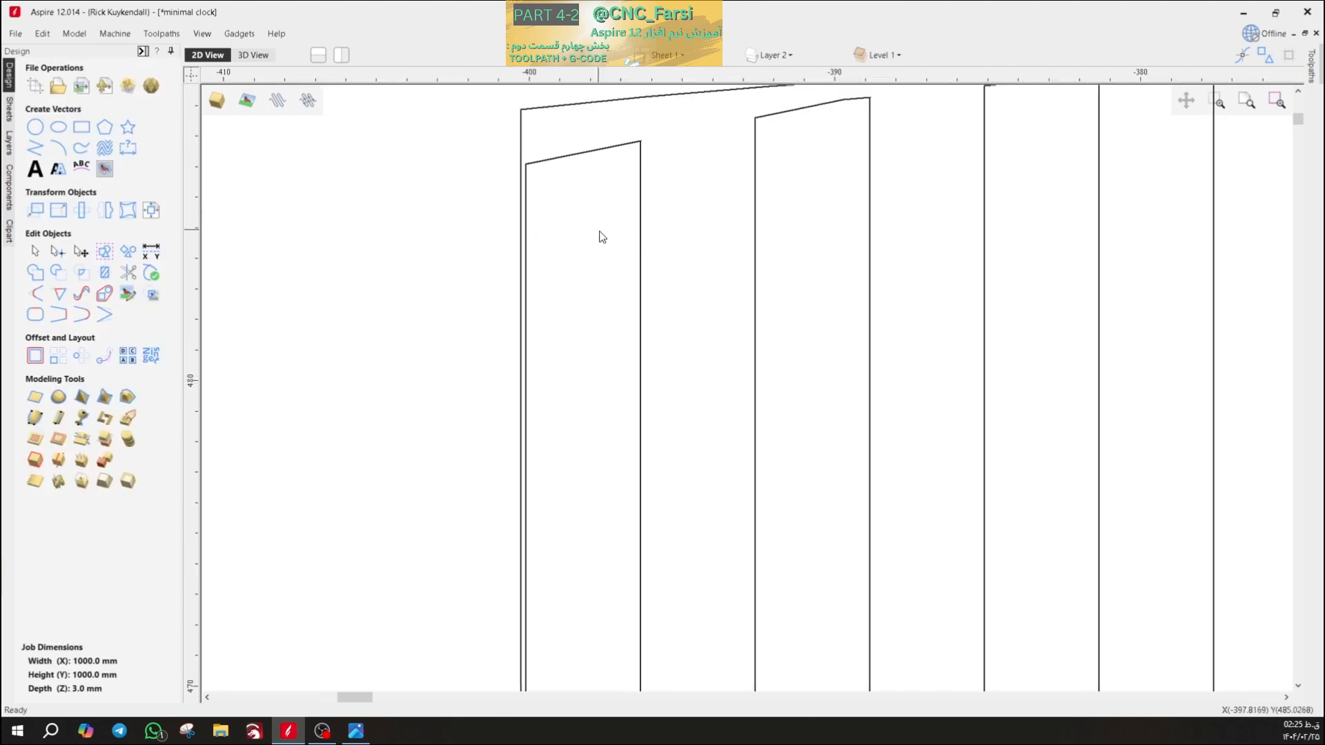
{"action": "scroll", "coordinate": [625, 264], "scroll_direction": "down", "scroll_amount": 5}
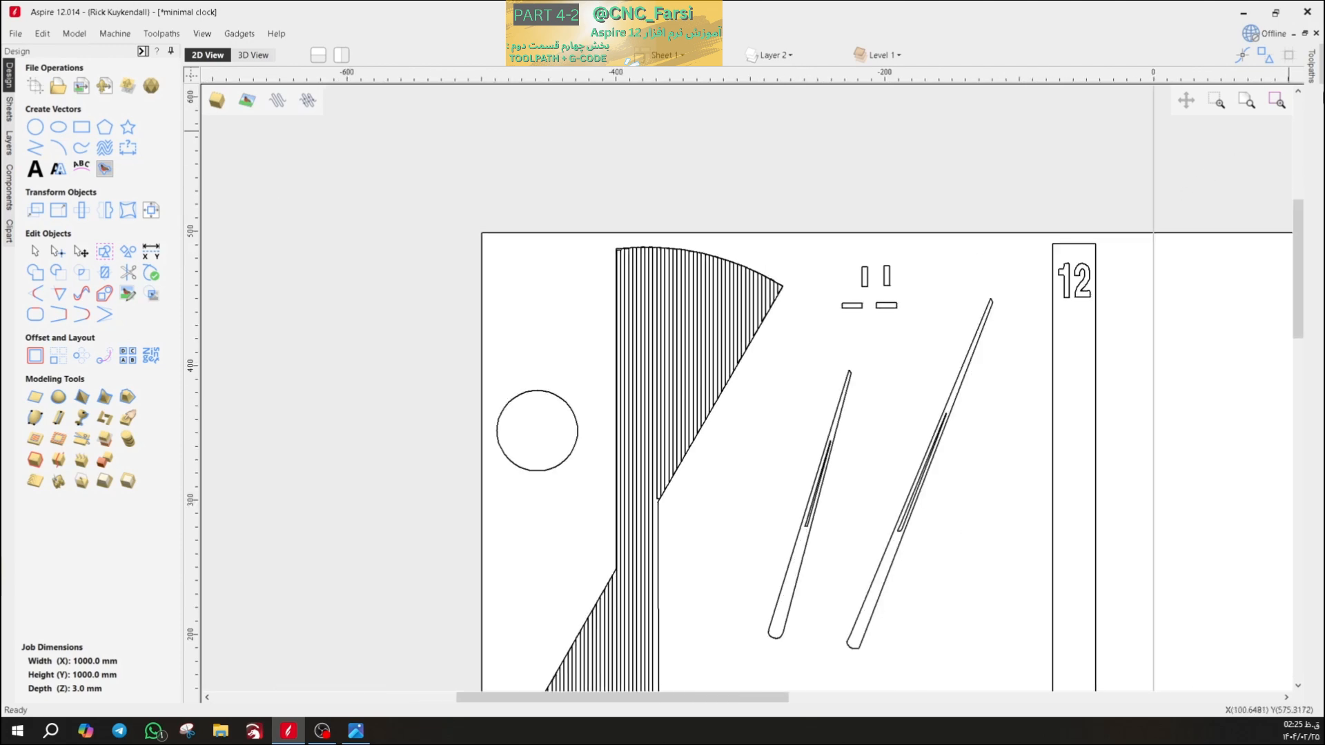
- Select the strip vectors of the hatched clock panel and return to the V-Carve toolpath settings
{"action": "mouse_move", "coordinate": [1312, 69]}
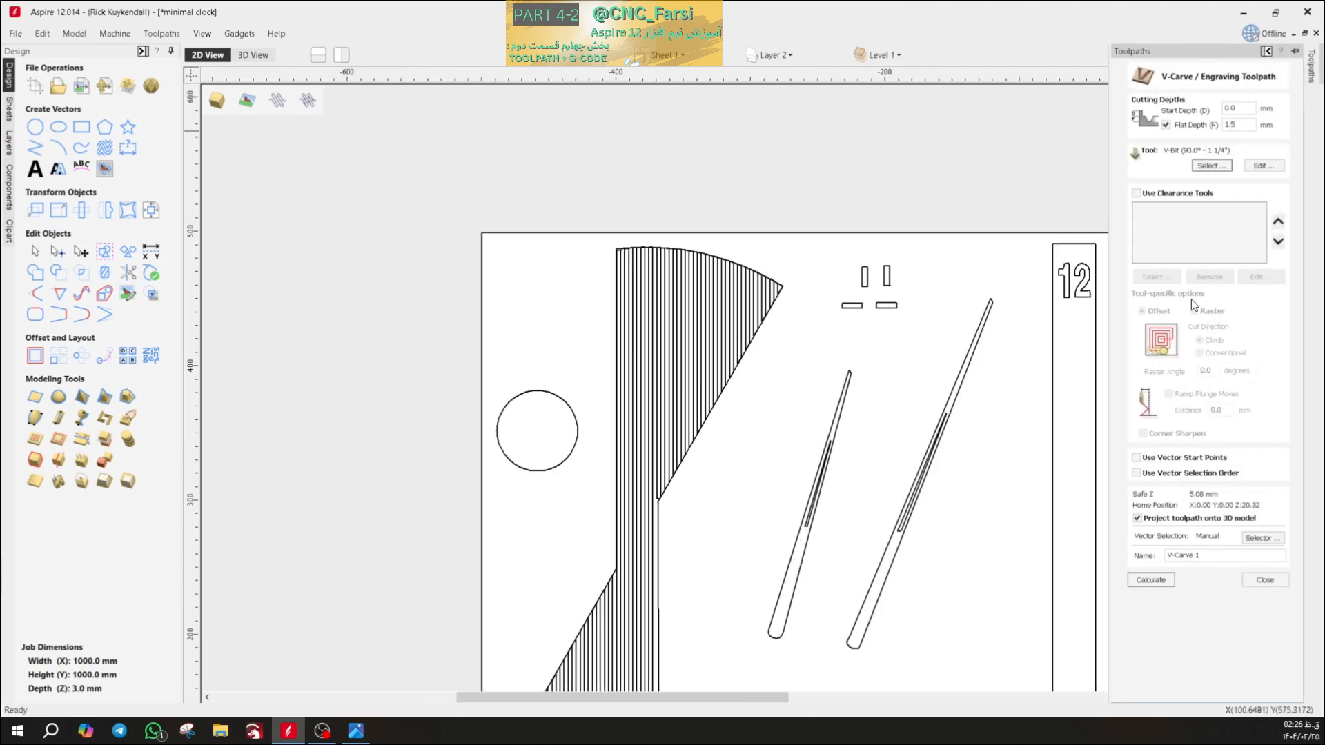
{"action": "scroll", "coordinate": [766, 248], "scroll_direction": "up", "scroll_amount": 2}
{"action": "scroll", "coordinate": [787, 233], "scroll_direction": "down", "scroll_amount": 2}
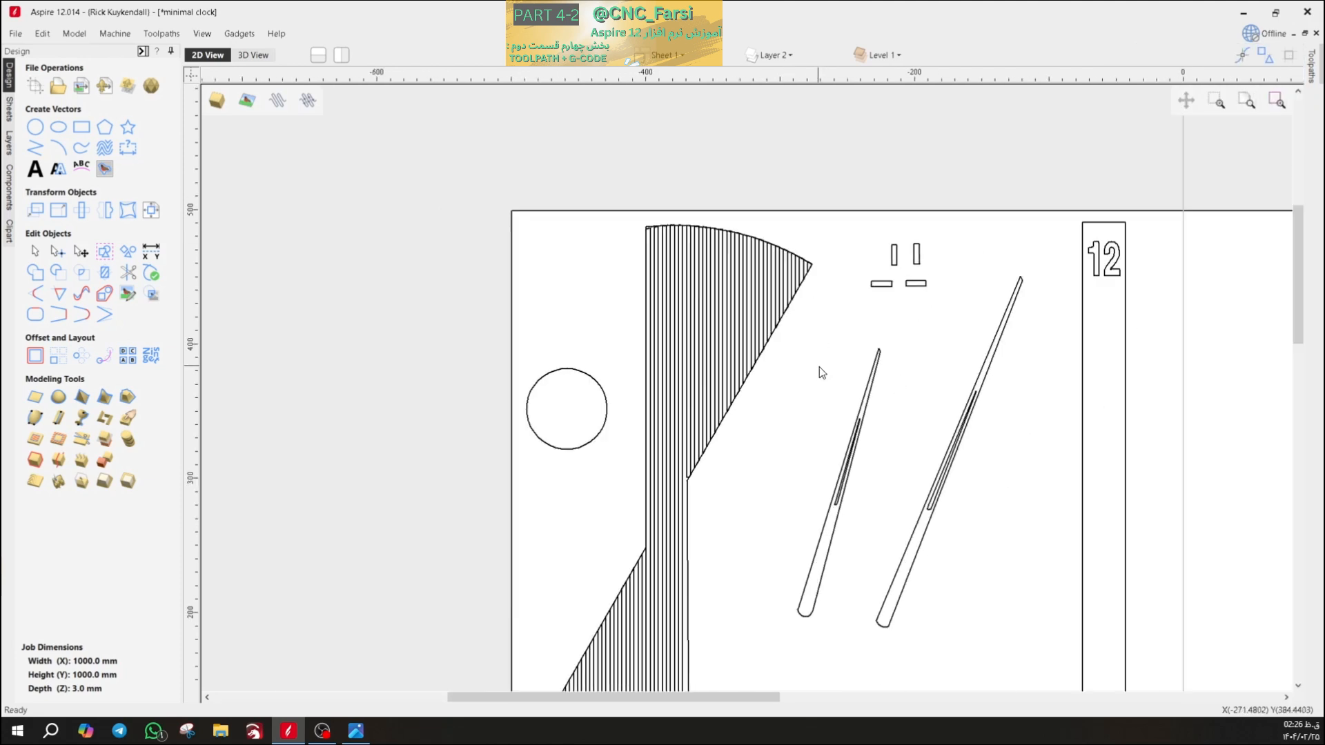
{"action": "scroll", "coordinate": [799, 350], "scroll_direction": "down", "scroll_amount": 2}
{"action": "scroll", "coordinate": [790, 362], "scroll_direction": "up", "scroll_amount": 2}
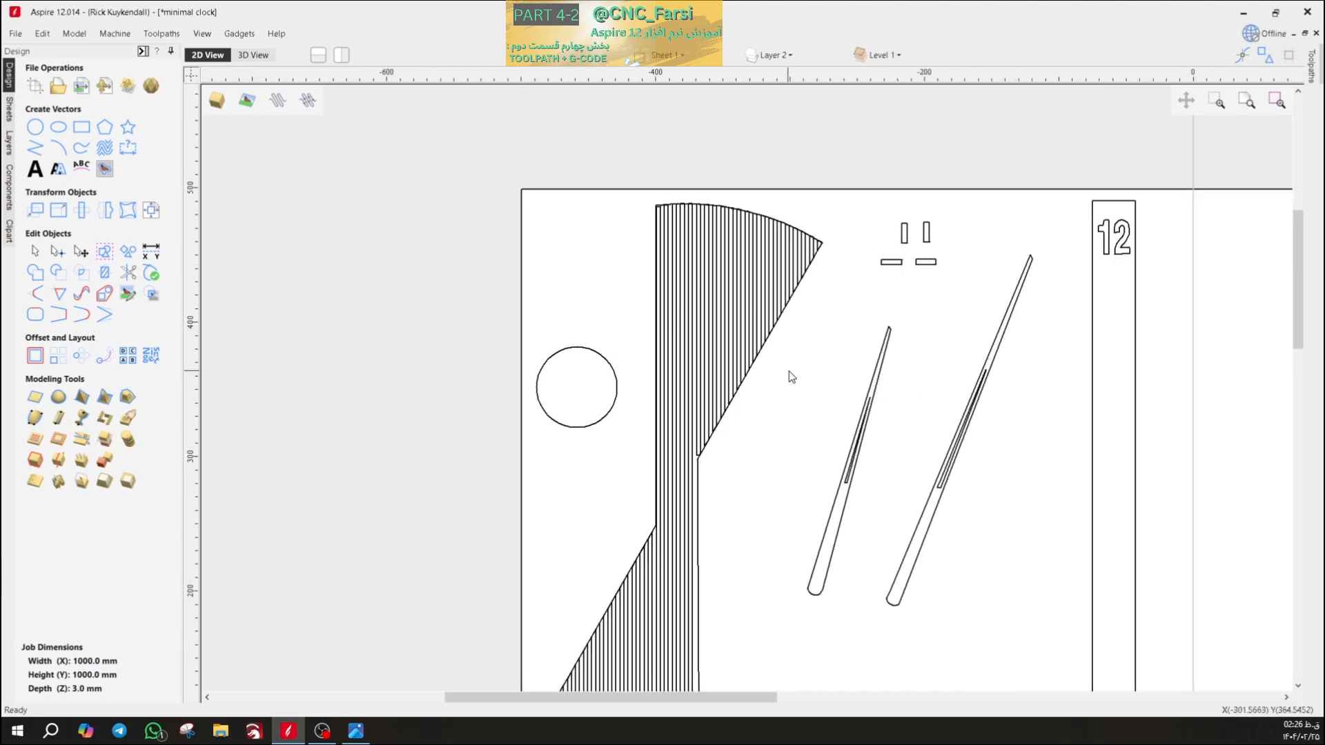
{"action": "scroll", "coordinate": [741, 285], "scroll_direction": "up", "scroll_amount": 1}
{"action": "scroll", "coordinate": [690, 276], "scroll_direction": "down", "scroll_amount": 2}
{"action": "left_click", "coordinate": [745, 320]}
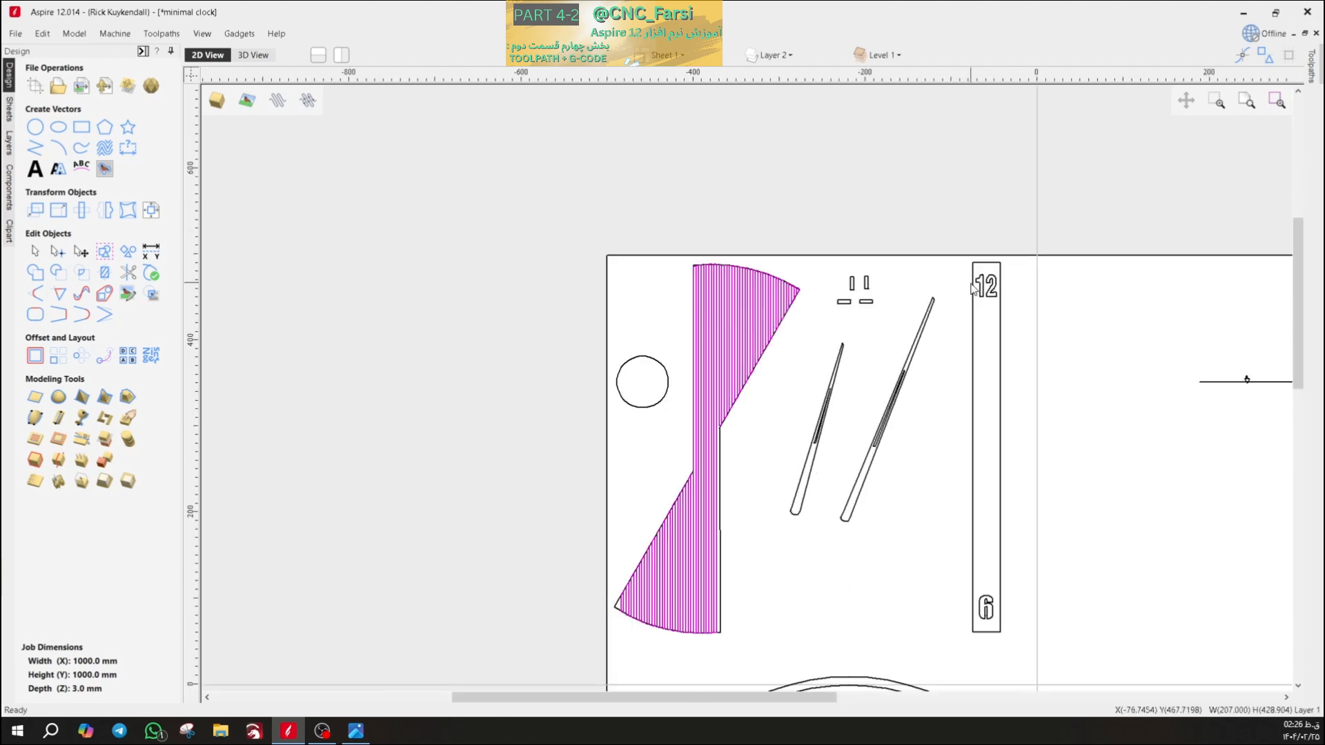
{"action": "left_click", "coordinate": [1311, 69]}
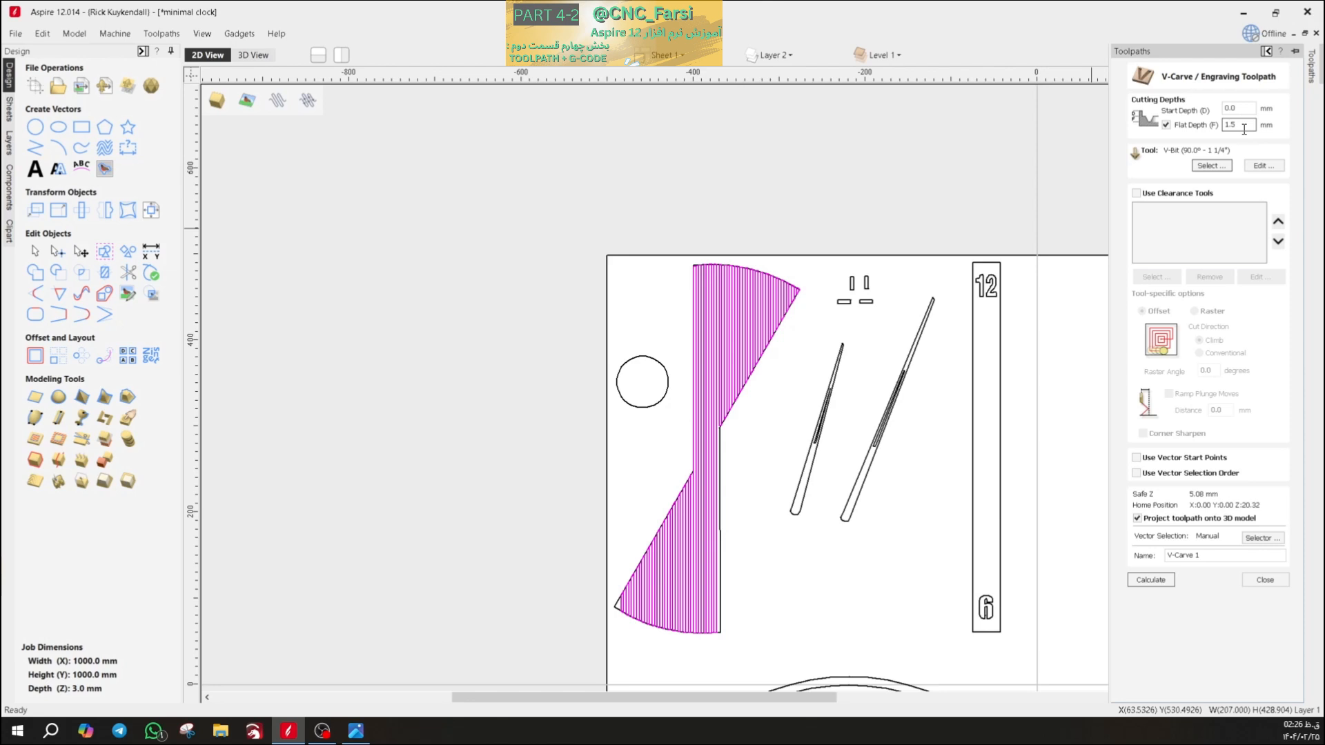
- Choose the metric V-Bit (60.0° - 6 mm) in the tool database and set its included angle to 30 degrees
{"action": "left_click", "coordinate": [1223, 168]}
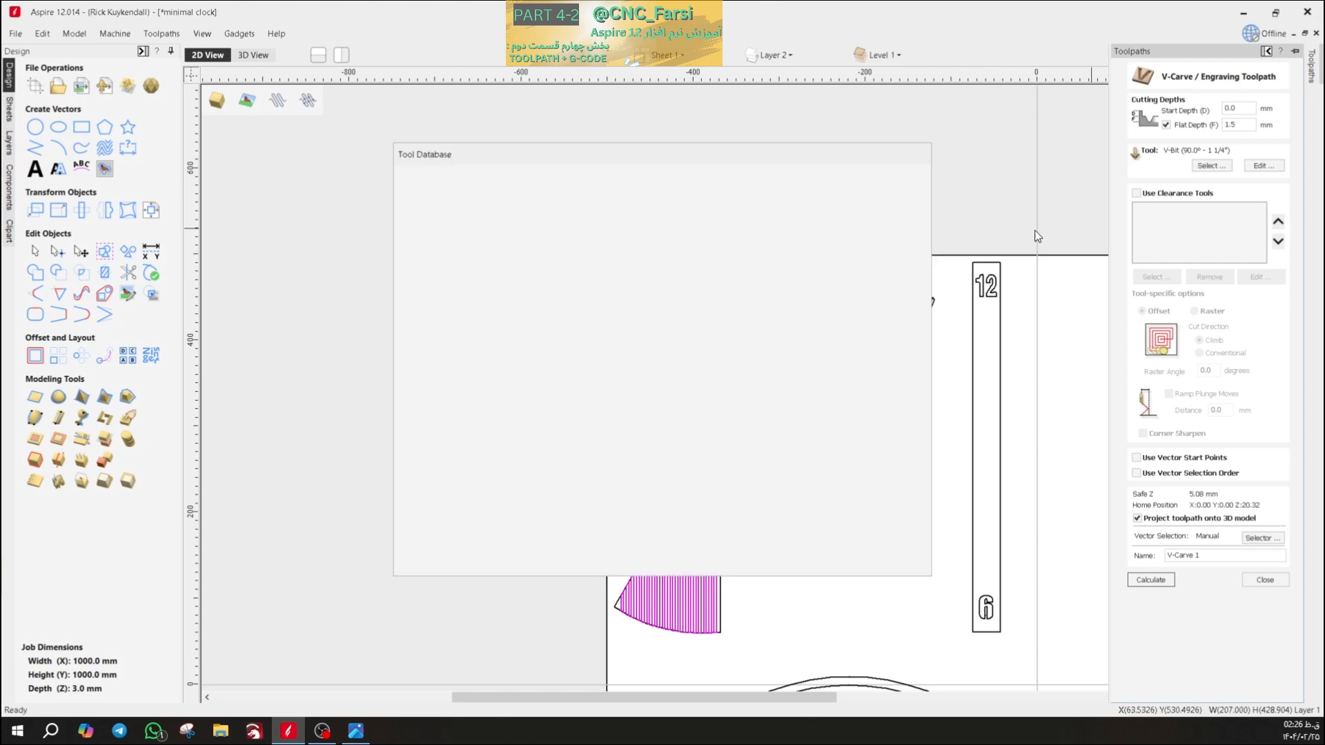
{"action": "scroll", "coordinate": [488, 445], "scroll_direction": "down", "scroll_amount": 1}
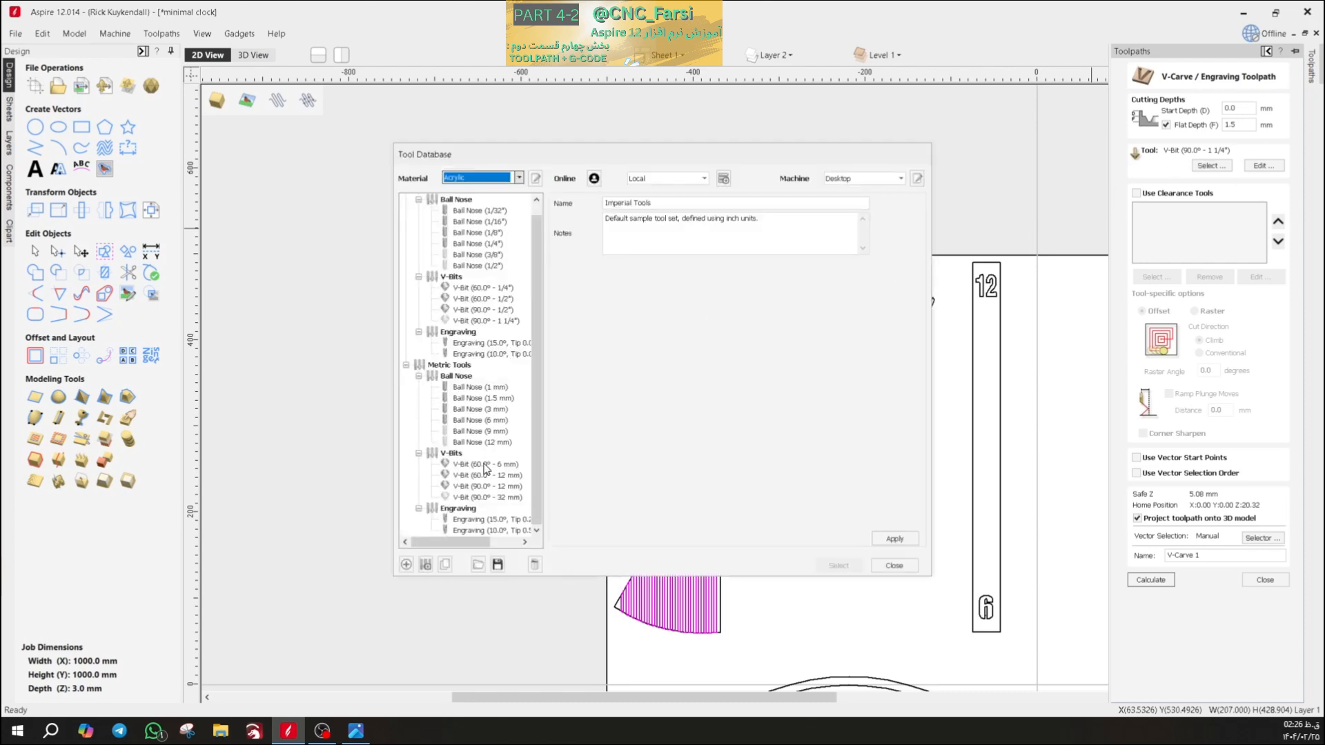
{"action": "left_click", "coordinate": [485, 465]}
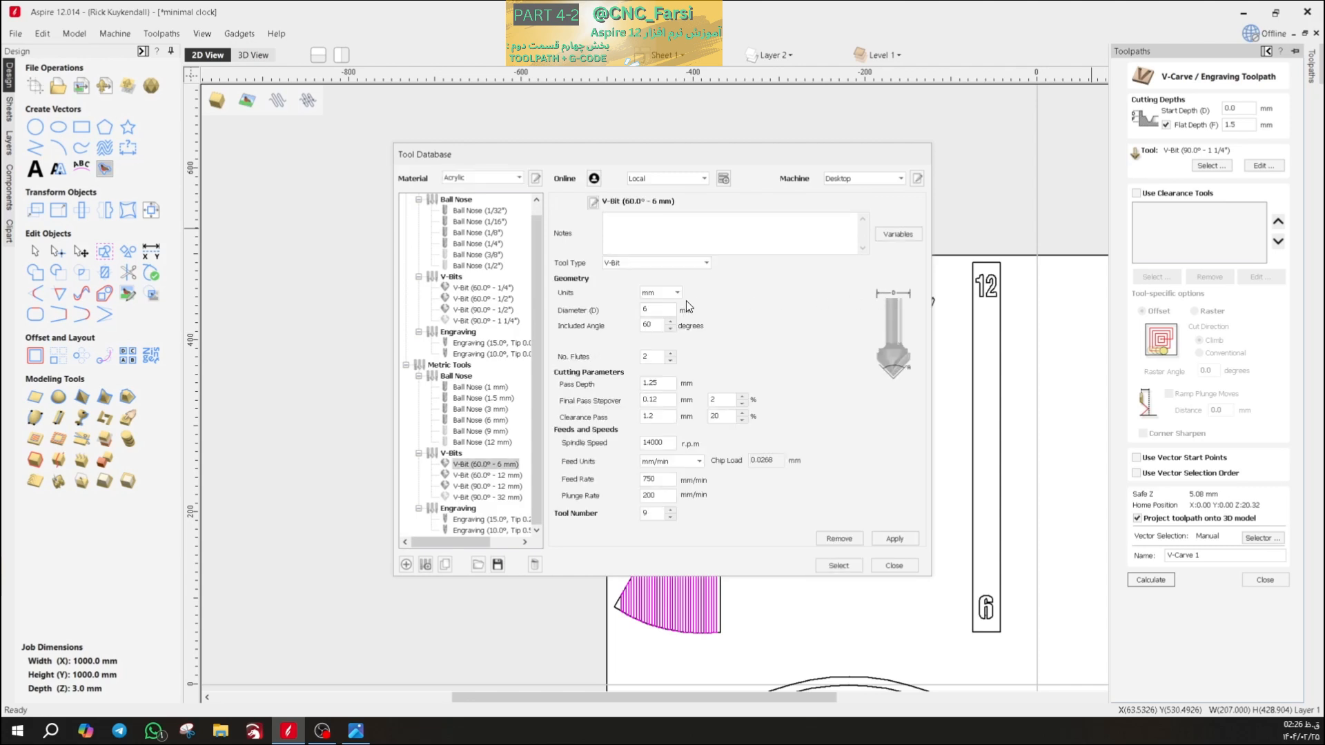
{"action": "double_click", "coordinate": [652, 309]}
{"action": "left_click", "coordinate": [663, 309]}
{"action": "left_click", "coordinate": [651, 325]}
{"action": "left_click_drag", "start_coordinate": [655, 325], "coordinate": [635, 332]}
{"action": "type", "text": "30"}
- Set the V-bit's pass depth to 1 mm and apply the changes to the tool
{"action": "left_click", "coordinate": [666, 385]}
{"action": "left_click_drag", "start_coordinate": [665, 385], "coordinate": [631, 392]}
{"action": "left_click", "coordinate": [663, 401]}
{"action": "left_click", "coordinate": [662, 416]}
{"action": "double_click", "coordinate": [662, 384]}
{"action": "type", "text": "1"}
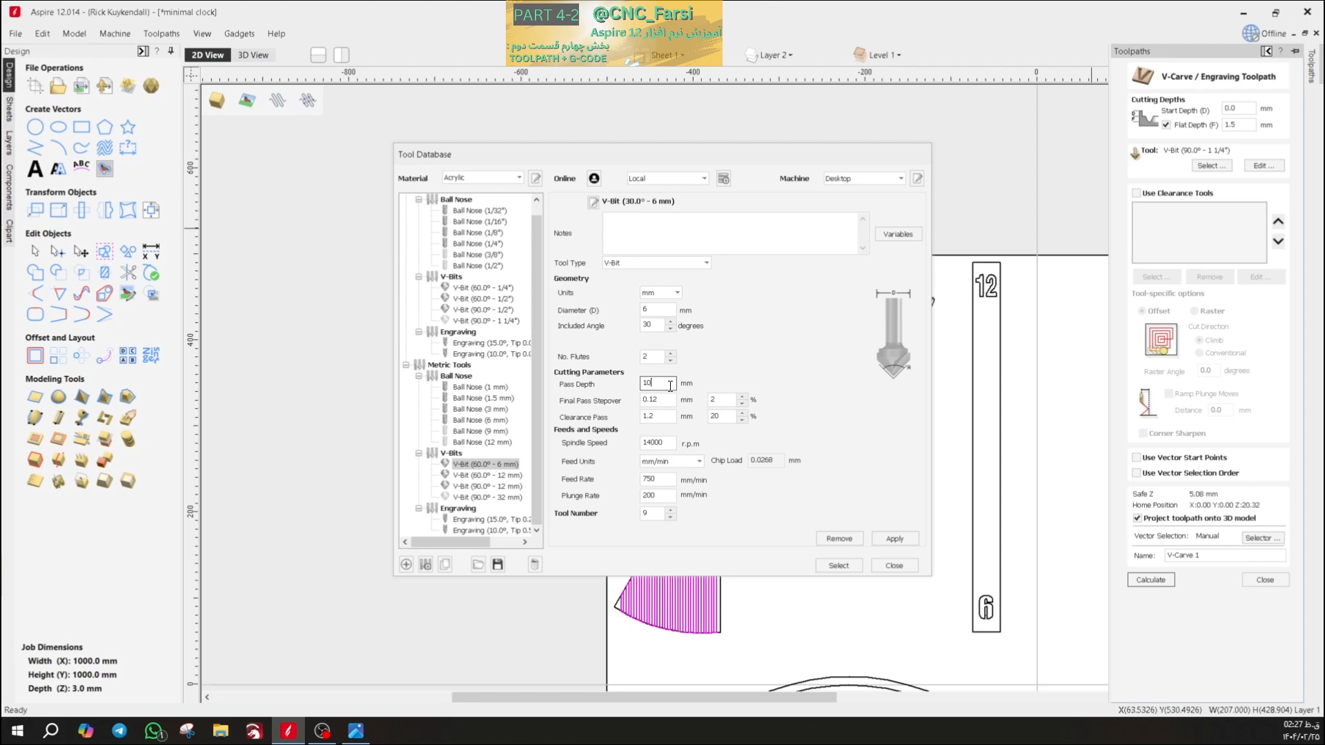
{"action": "key", "text": "BackSpace"}
{"action": "left_click", "coordinate": [659, 400]}
{"action": "key", "text": "Tab"}
{"action": "left_click", "coordinate": [904, 538]}
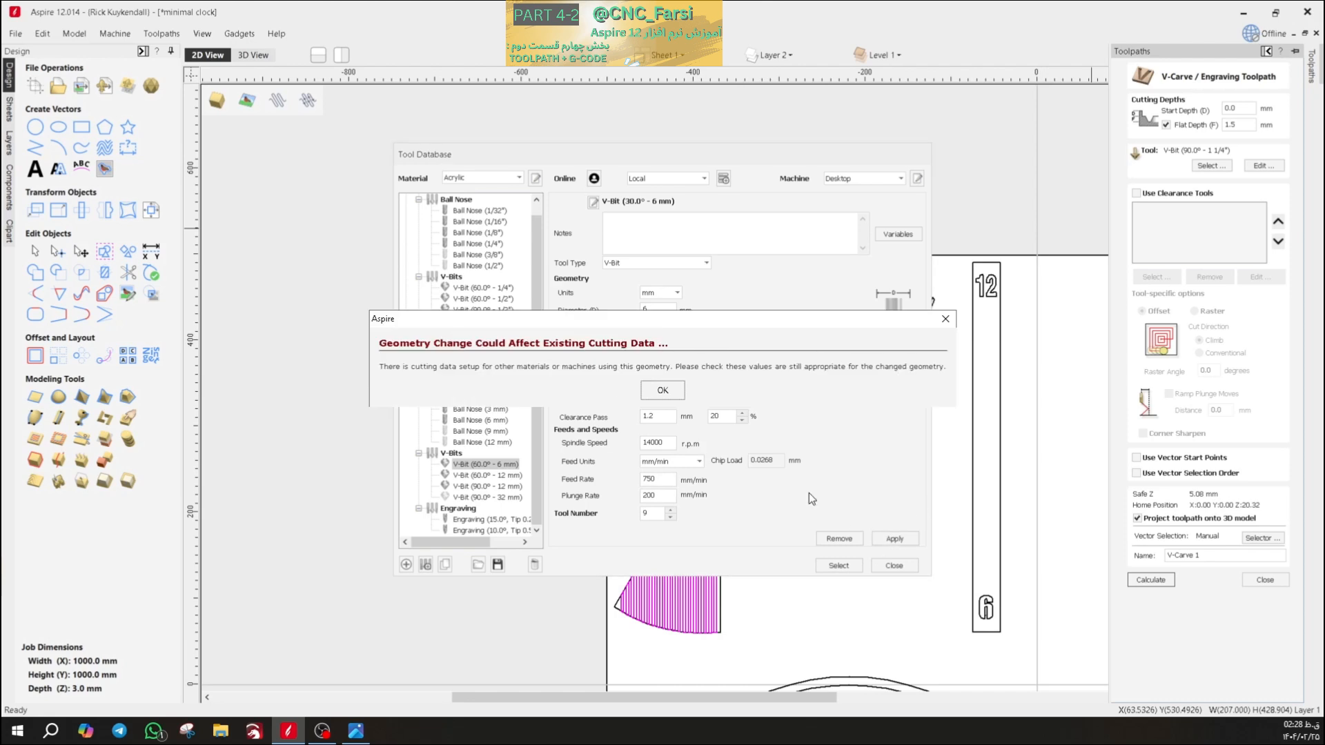
- Use the edited V-Bit (30.0° - 6 mm) and calculate the V-Carve toolpath without projecting it onto the 3D model
{"action": "left_click", "coordinate": [661, 391]}
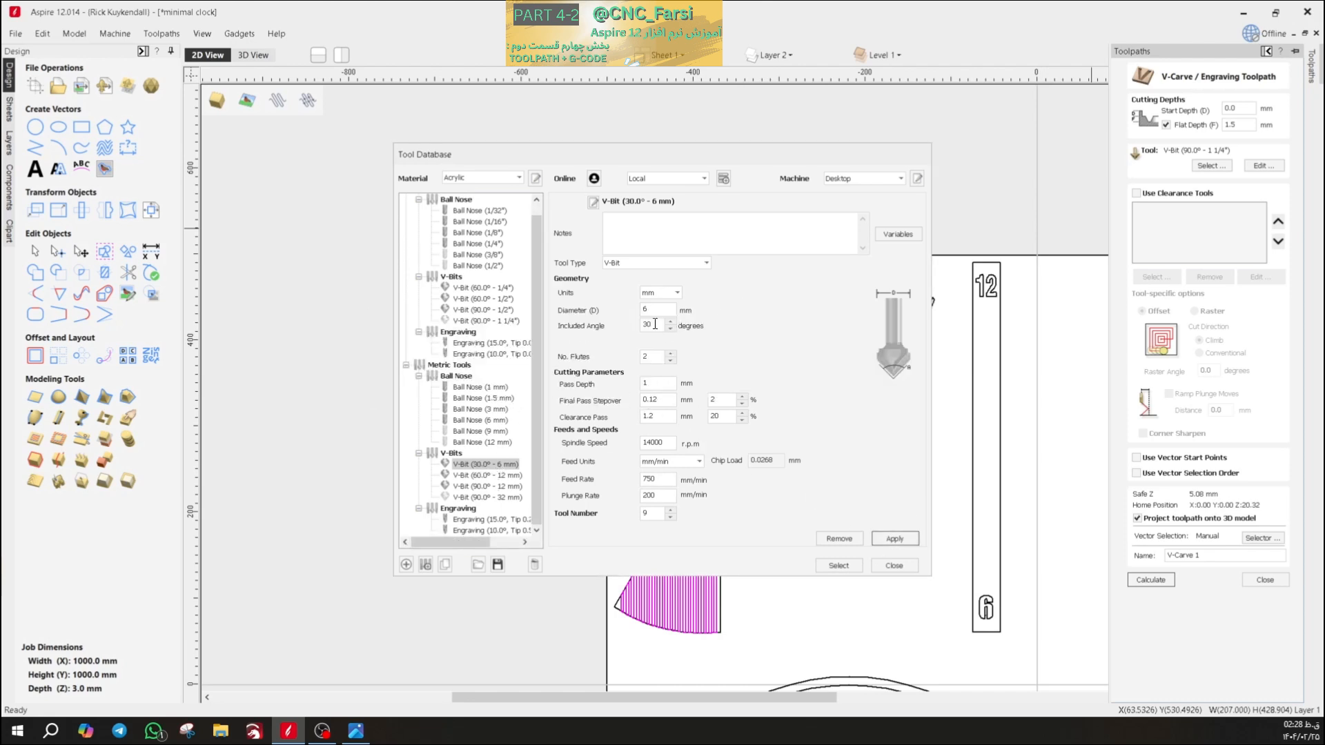
{"action": "left_click", "coordinate": [838, 565]}
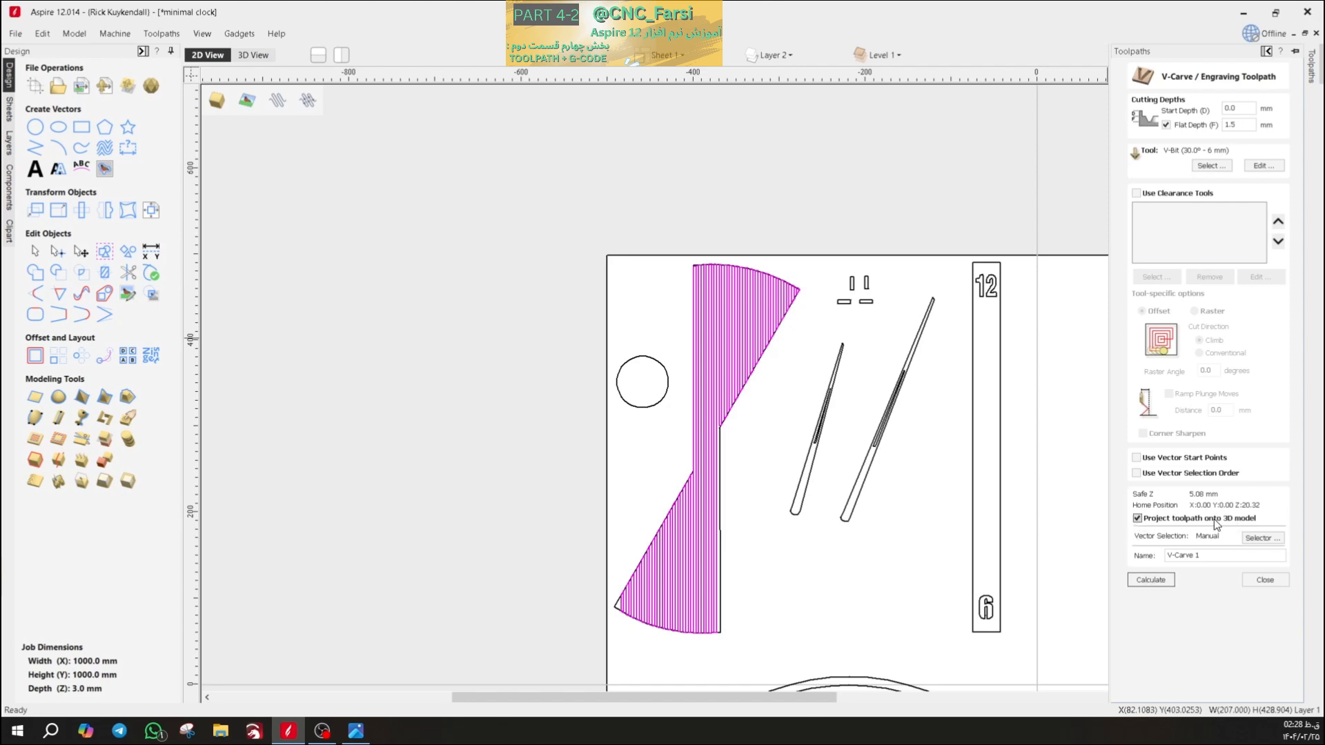
{"action": "left_click", "coordinate": [1136, 519]}
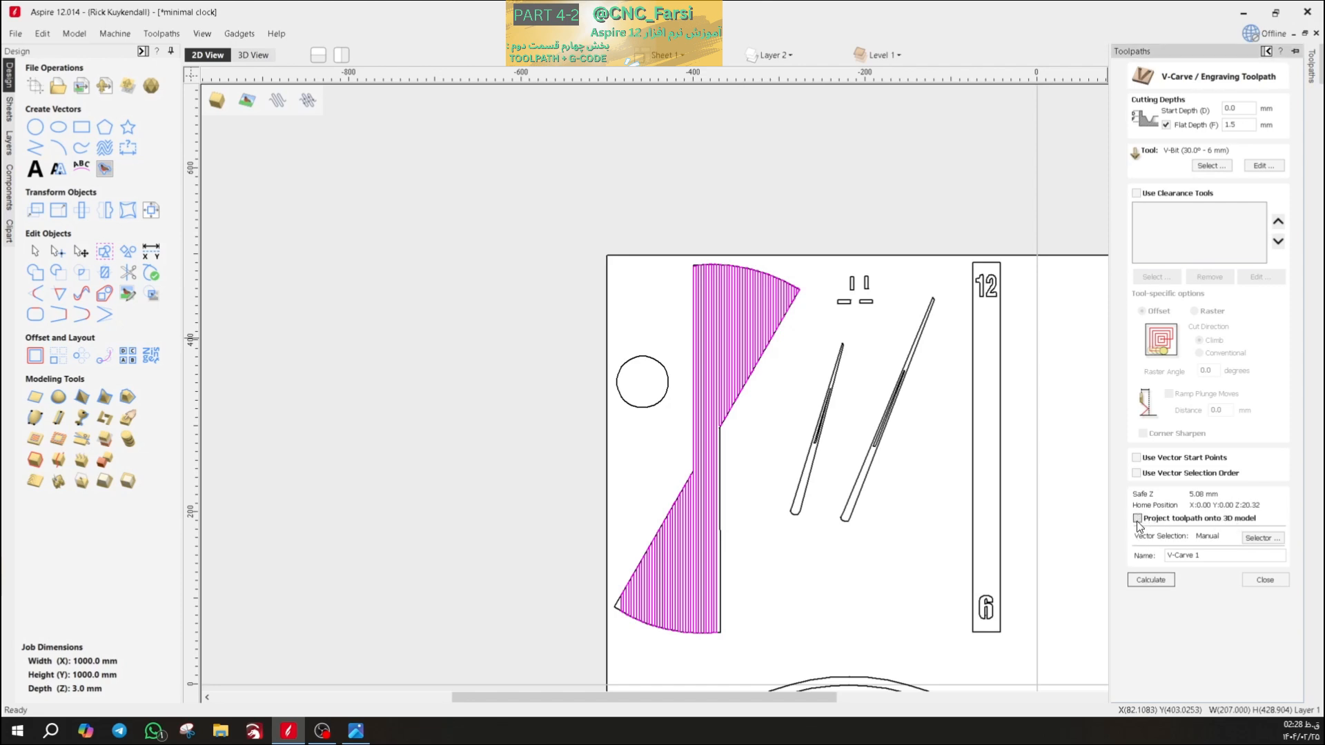
{"action": "left_click", "coordinate": [1152, 580]}
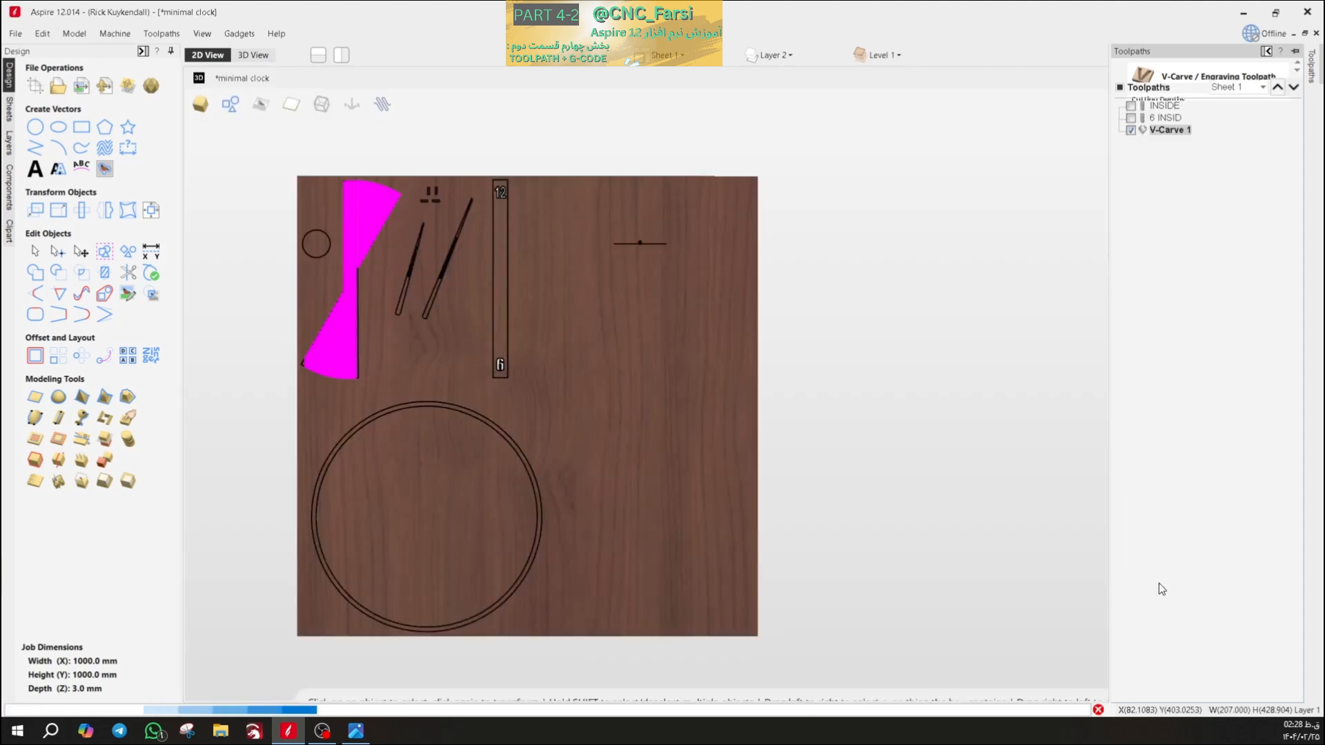
- Preview the V-Carve 1 toolpath in 3D and examine the carved strips of the hatched panel against the rest of the sheet
{"action": "scroll", "coordinate": [307, 176], "scroll_direction": "up", "scroll_amount": 5}
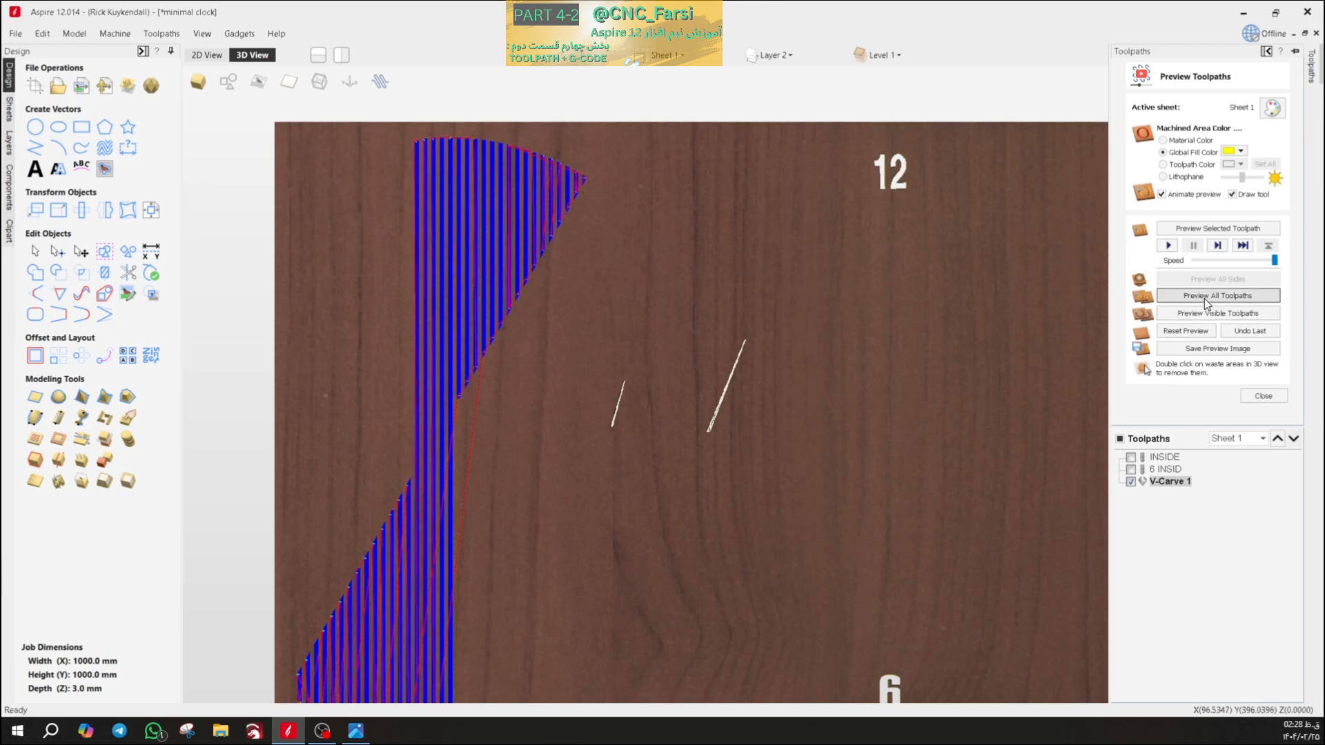
{"action": "left_click", "coordinate": [1215, 229]}
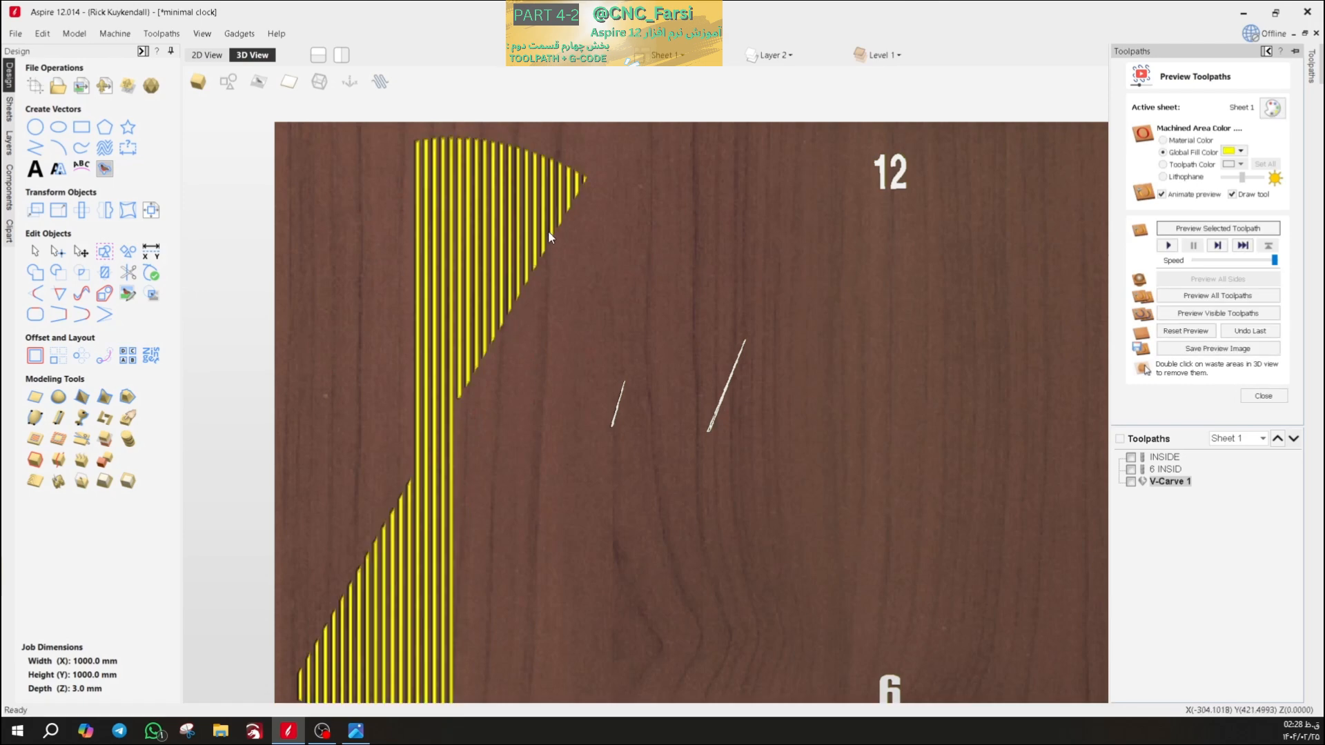
{"action": "scroll", "coordinate": [539, 275], "scroll_direction": "down", "scroll_amount": 2}
{"action": "scroll", "coordinate": [495, 232], "scroll_direction": "up", "scroll_amount": 5}
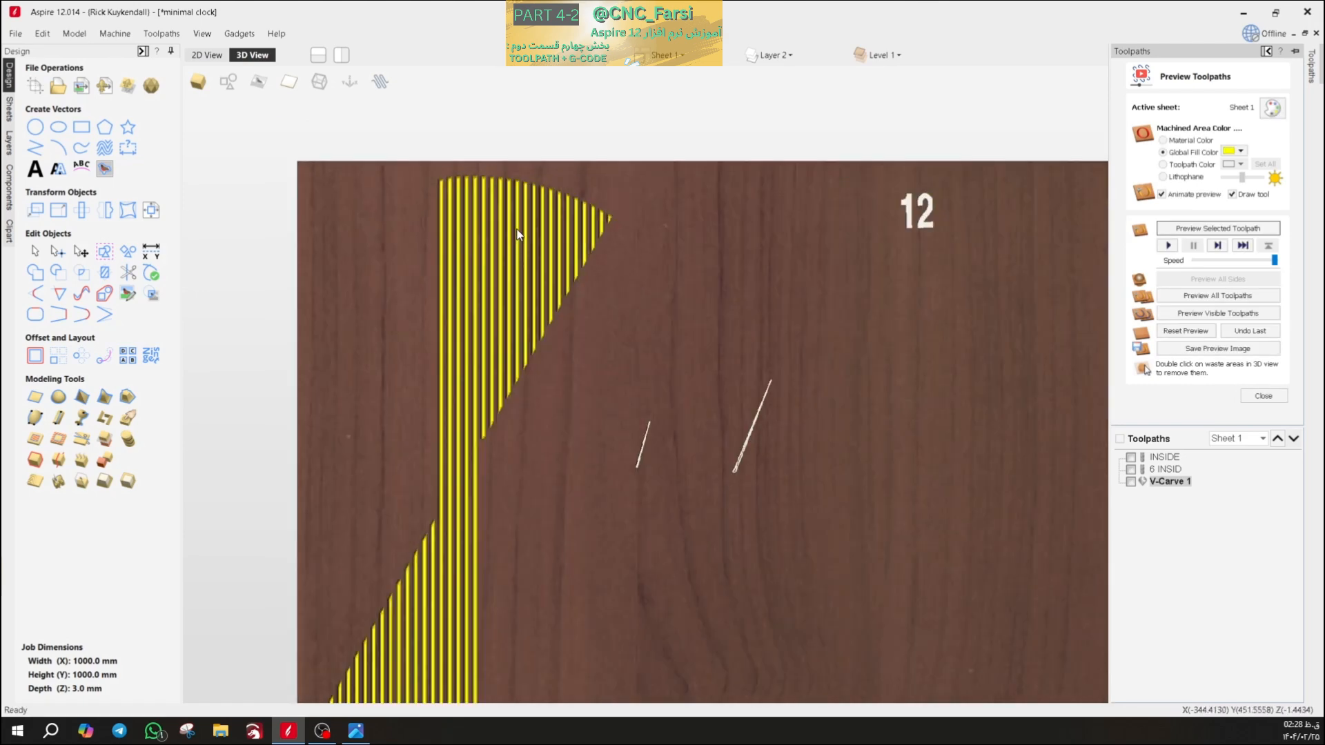
{"action": "scroll", "coordinate": [425, 166], "scroll_direction": "down", "scroll_amount": 3}
{"action": "scroll", "coordinate": [459, 268], "scroll_direction": "down", "scroll_amount": 1}
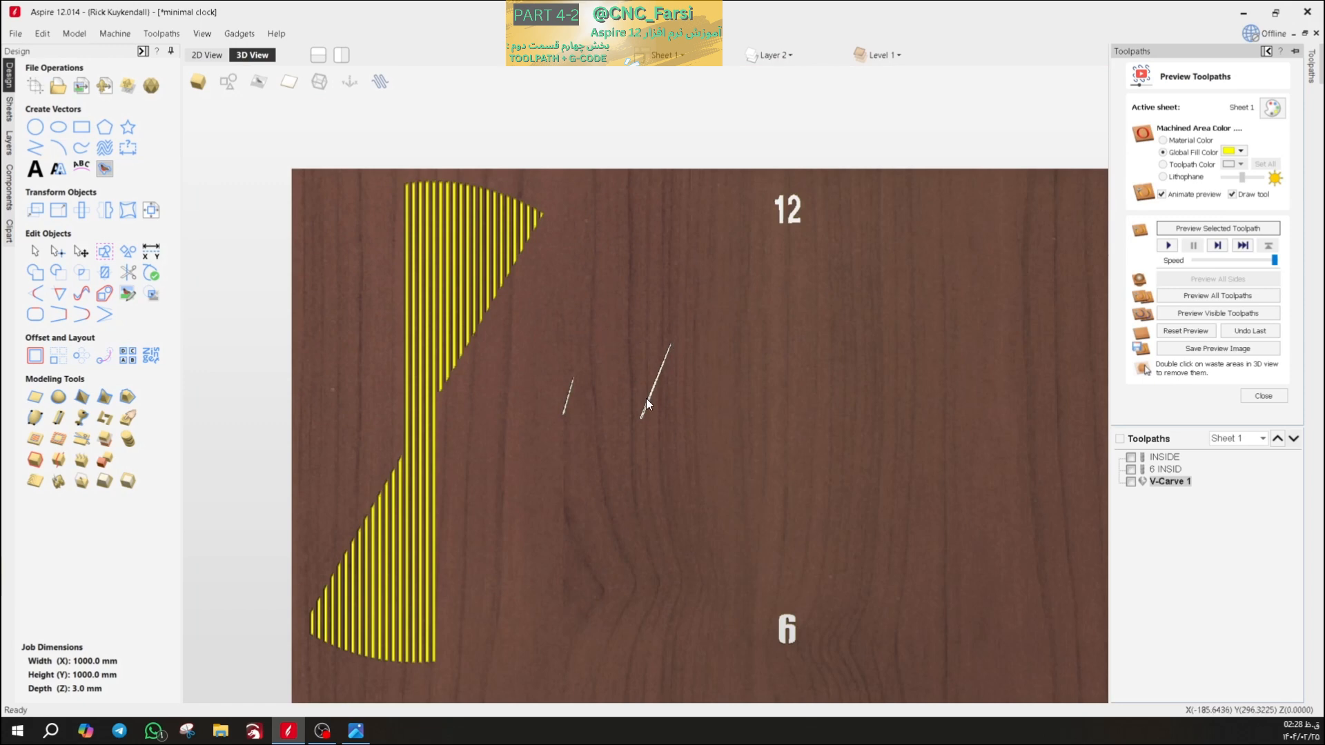
{"action": "scroll", "coordinate": [804, 196], "scroll_direction": "up", "scroll_amount": 3}
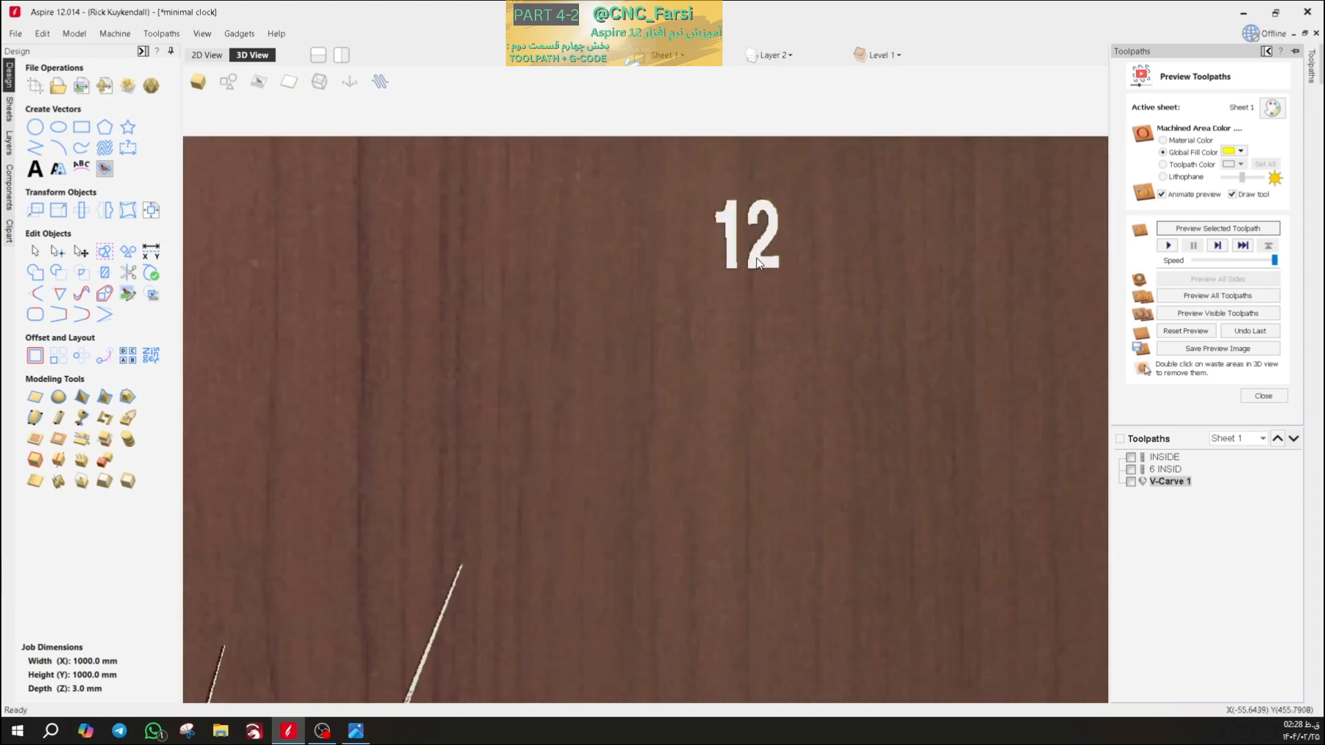
{"action": "scroll", "coordinate": [437, 330], "scroll_direction": "down", "scroll_amount": 4}
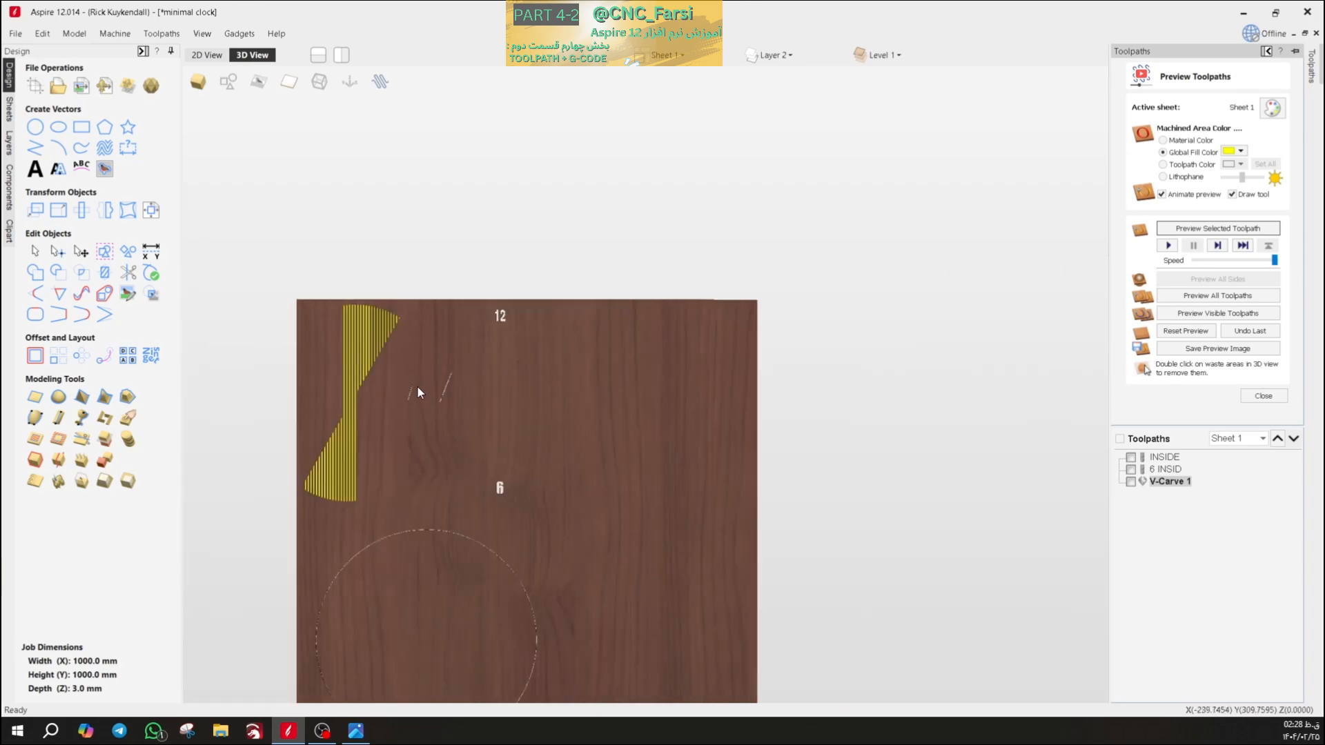
{"action": "middle_click_drag", "start_coordinate": [417, 385], "coordinate": [532, 370]}
{"action": "scroll", "coordinate": [534, 356], "scroll_direction": "up", "scroll_amount": 2}
{"action": "scroll", "coordinate": [491, 299], "scroll_direction": "down", "scroll_amount": 1}
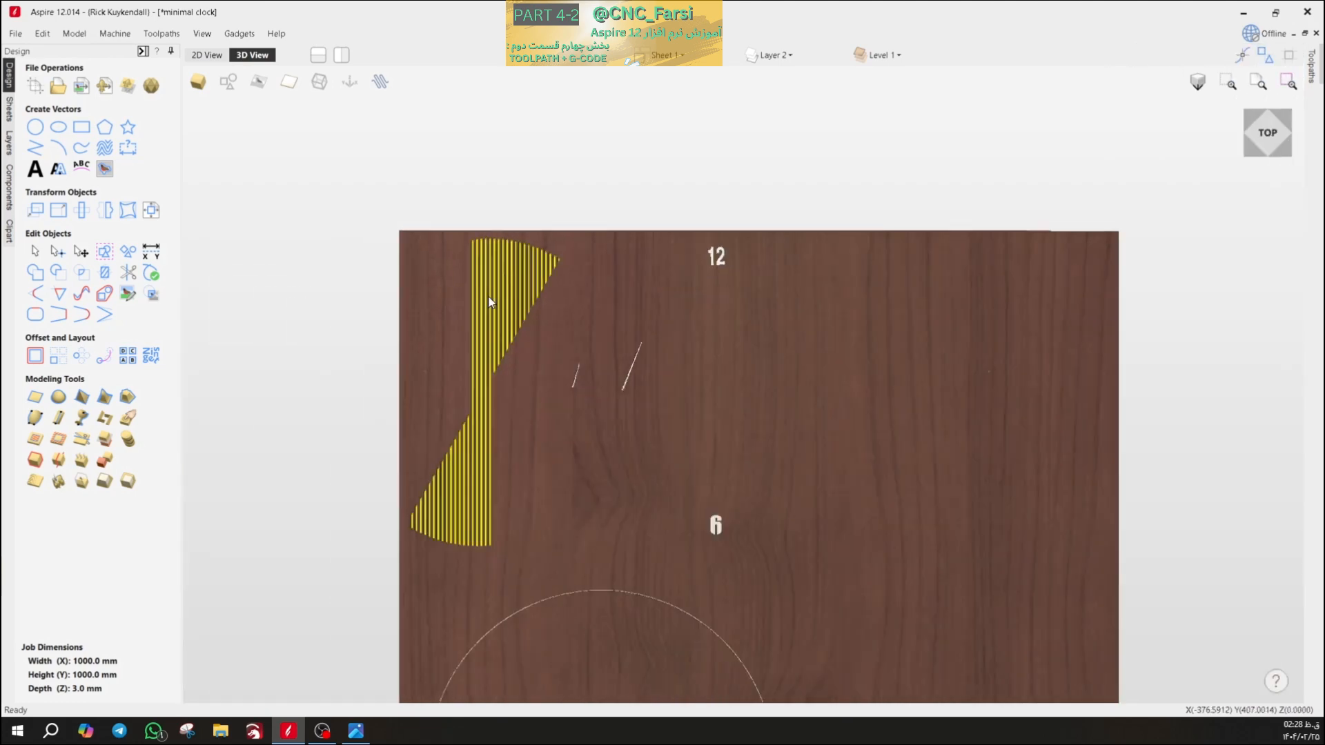
{"action": "scroll", "coordinate": [489, 301], "scroll_direction": "up", "scroll_amount": 2}
{"action": "scroll", "coordinate": [489, 301], "scroll_direction": "down", "scroll_amount": 2}
- Set the preview's machined area color to Material Color and inspect the carved hatched panel
{"action": "mouse_move", "coordinate": [1316, 126]}
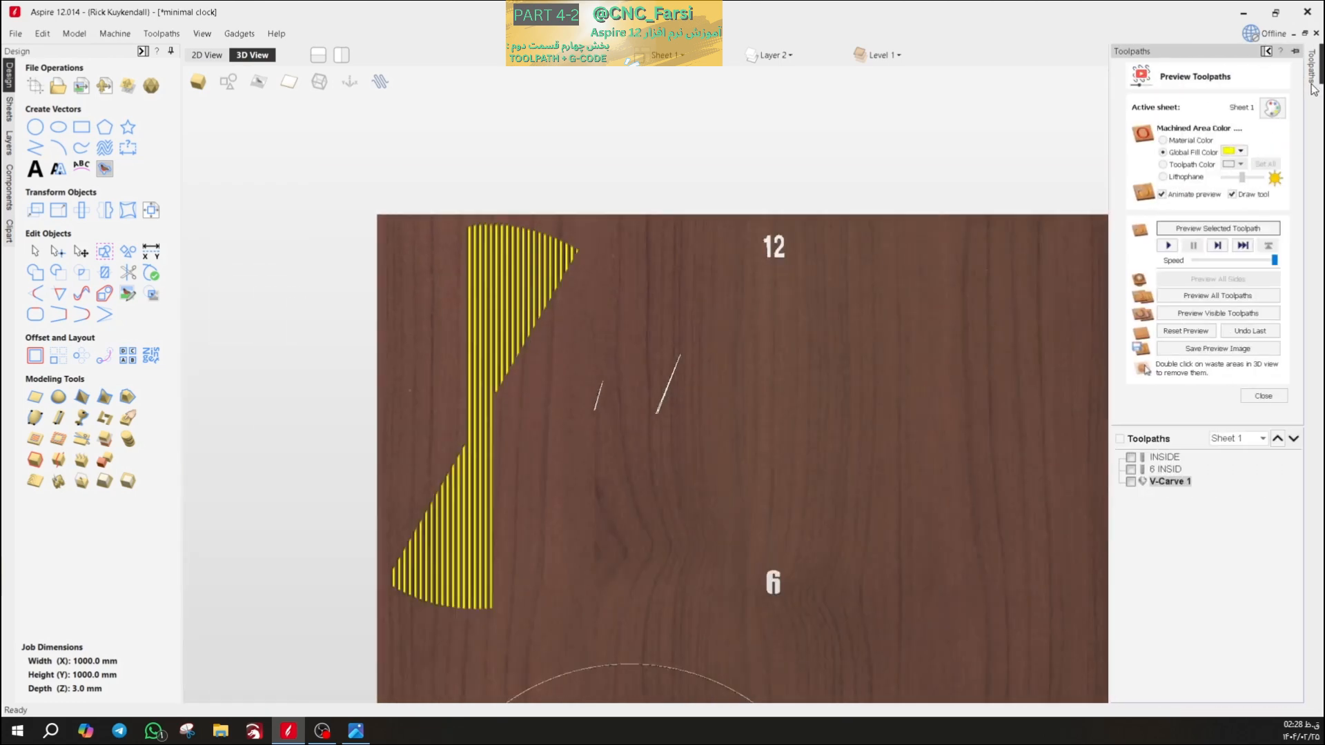
{"action": "left_click", "coordinate": [1175, 143]}
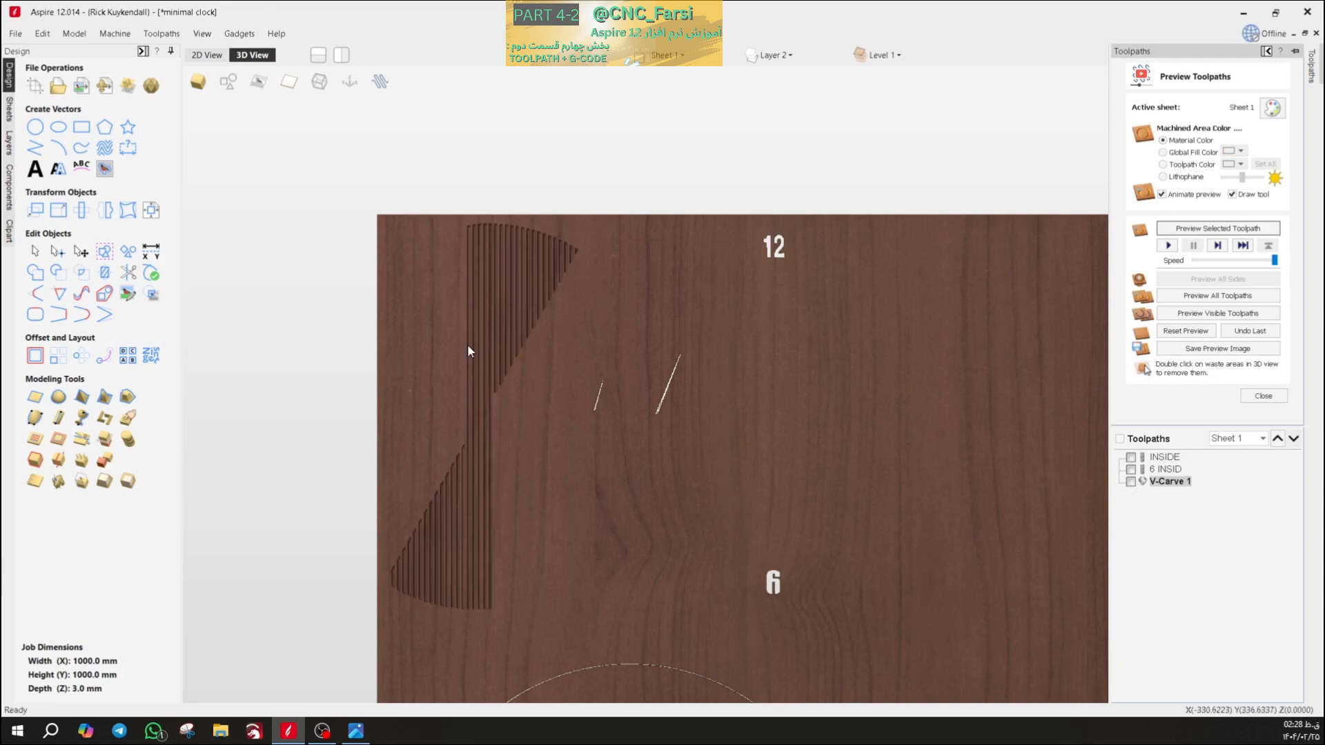
{"action": "scroll", "coordinate": [486, 294], "scroll_direction": "up", "scroll_amount": 2}
{"action": "scroll", "coordinate": [540, 294], "scroll_direction": "down", "scroll_amount": 3}
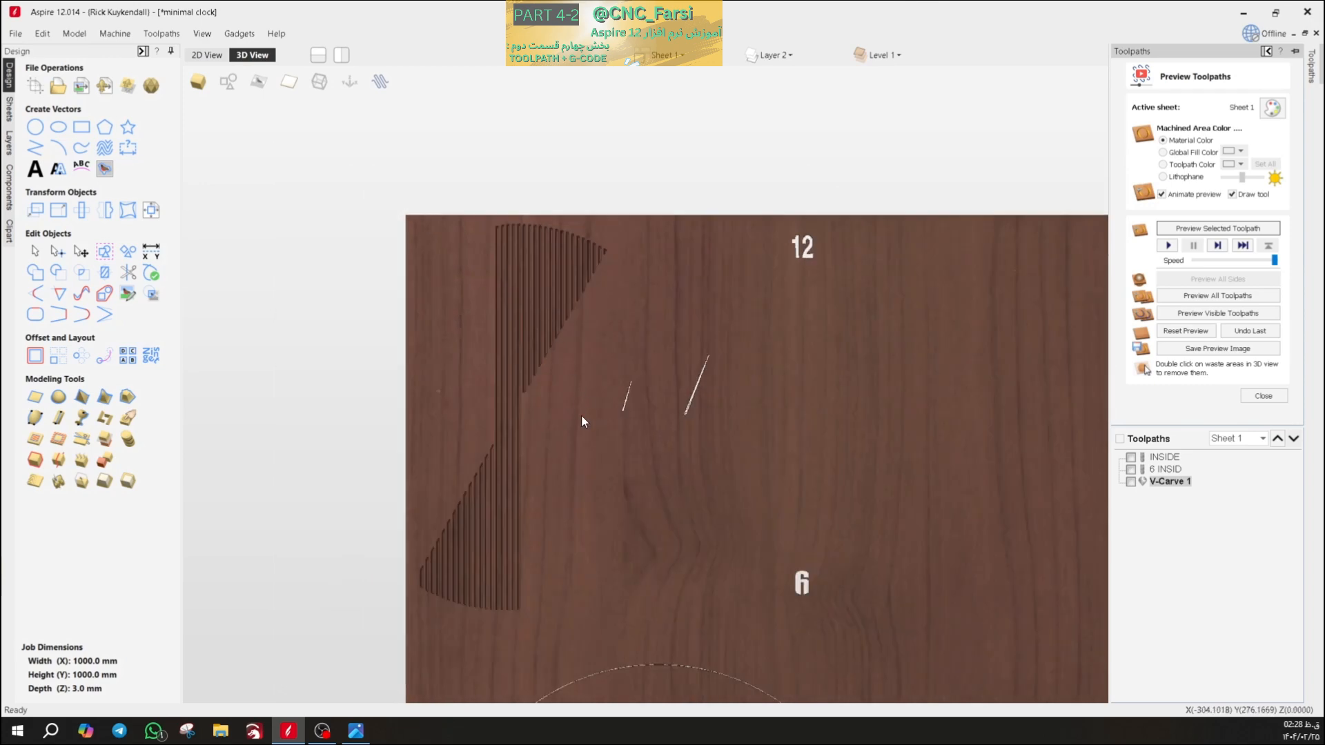
{"action": "scroll", "coordinate": [551, 375], "scroll_direction": "down", "scroll_amount": 4}
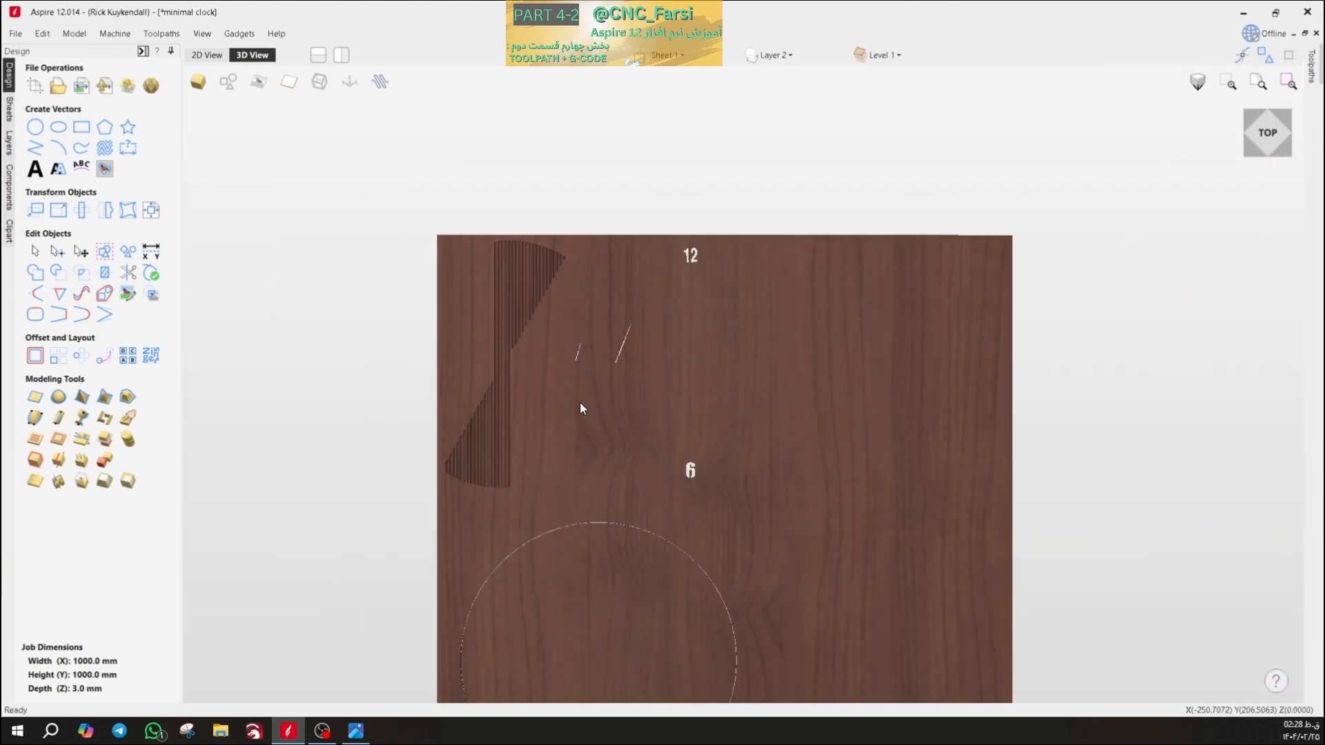
- Return to the 2D view and select the small circle beside the hatched panel
{"action": "left_click", "coordinate": [215, 57]}
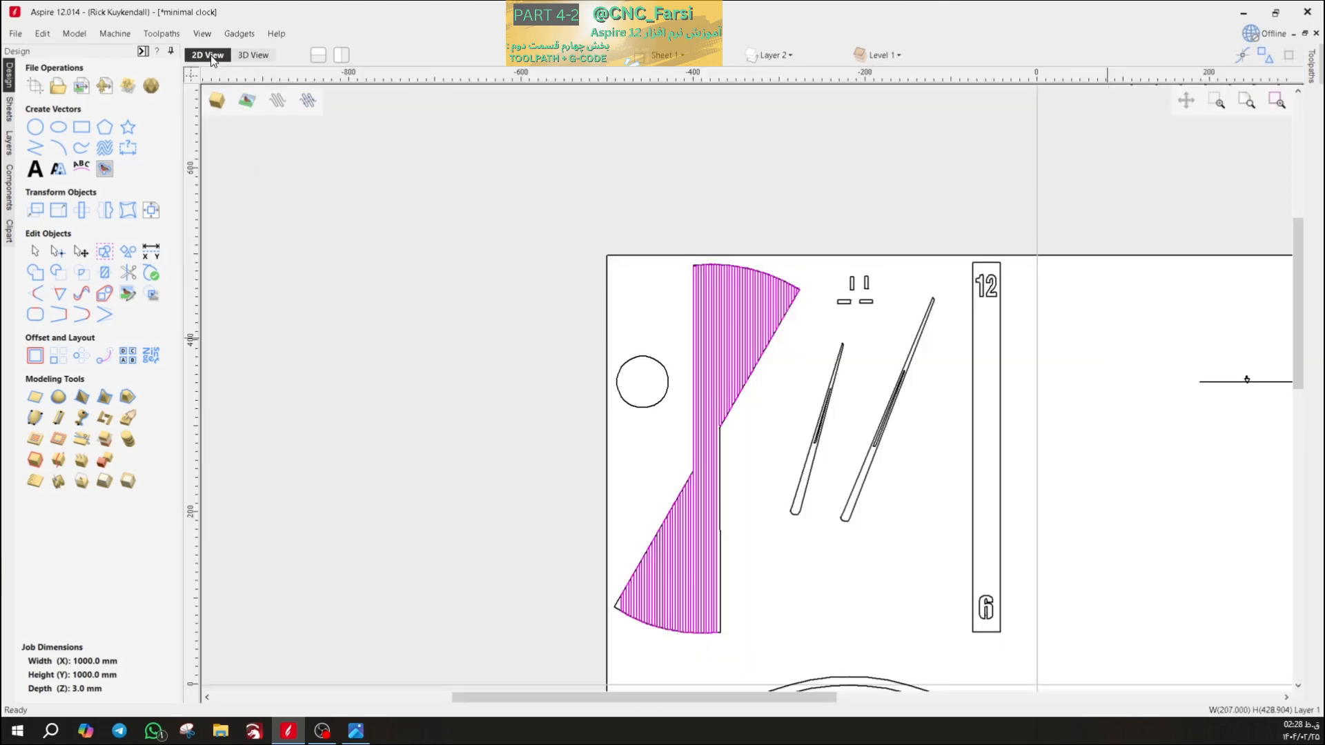
{"action": "scroll", "coordinate": [776, 428], "scroll_direction": "down", "scroll_amount": 2}
{"action": "middle_click_drag", "start_coordinate": [776, 428], "coordinate": [588, 351]}
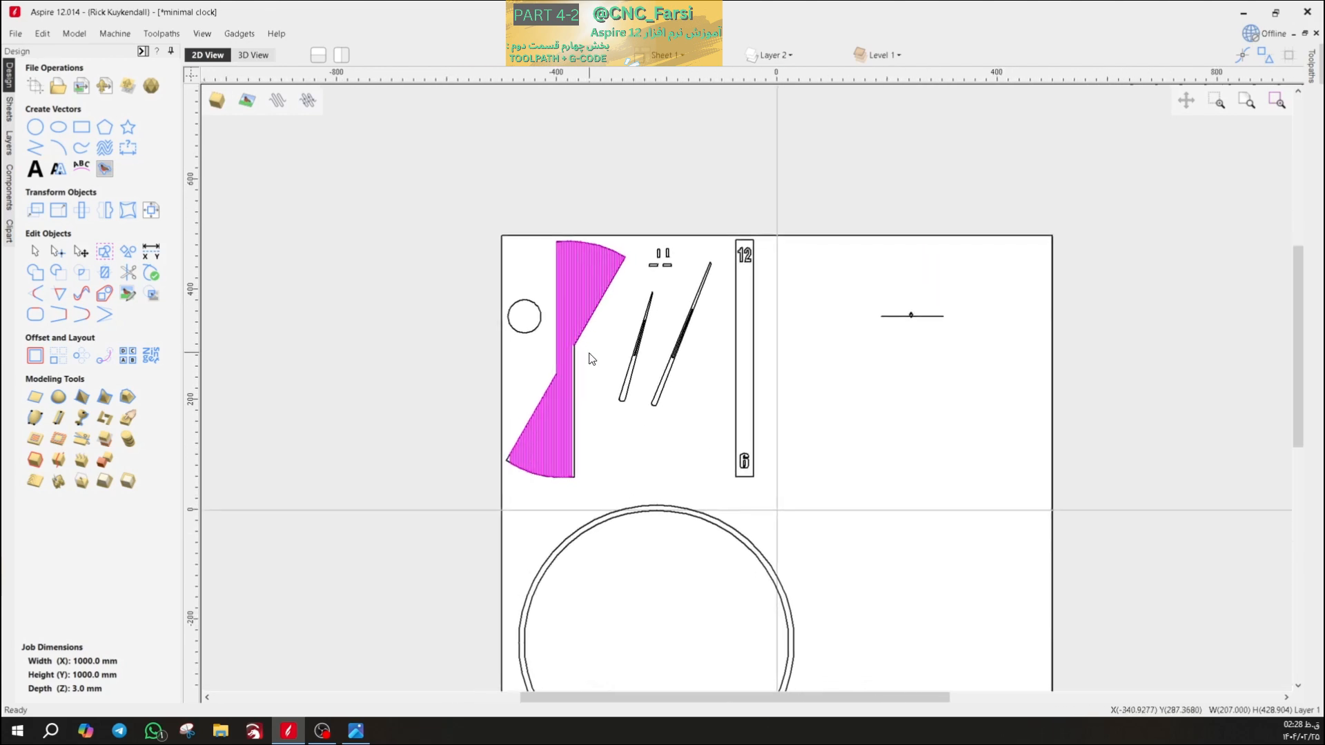
{"action": "scroll", "coordinate": [690, 418], "scroll_direction": "down", "scroll_amount": 2}
{"action": "scroll", "coordinate": [771, 422], "scroll_direction": "up", "scroll_amount": 2}
{"action": "scroll", "coordinate": [784, 405], "scroll_direction": "down", "scroll_amount": 2}
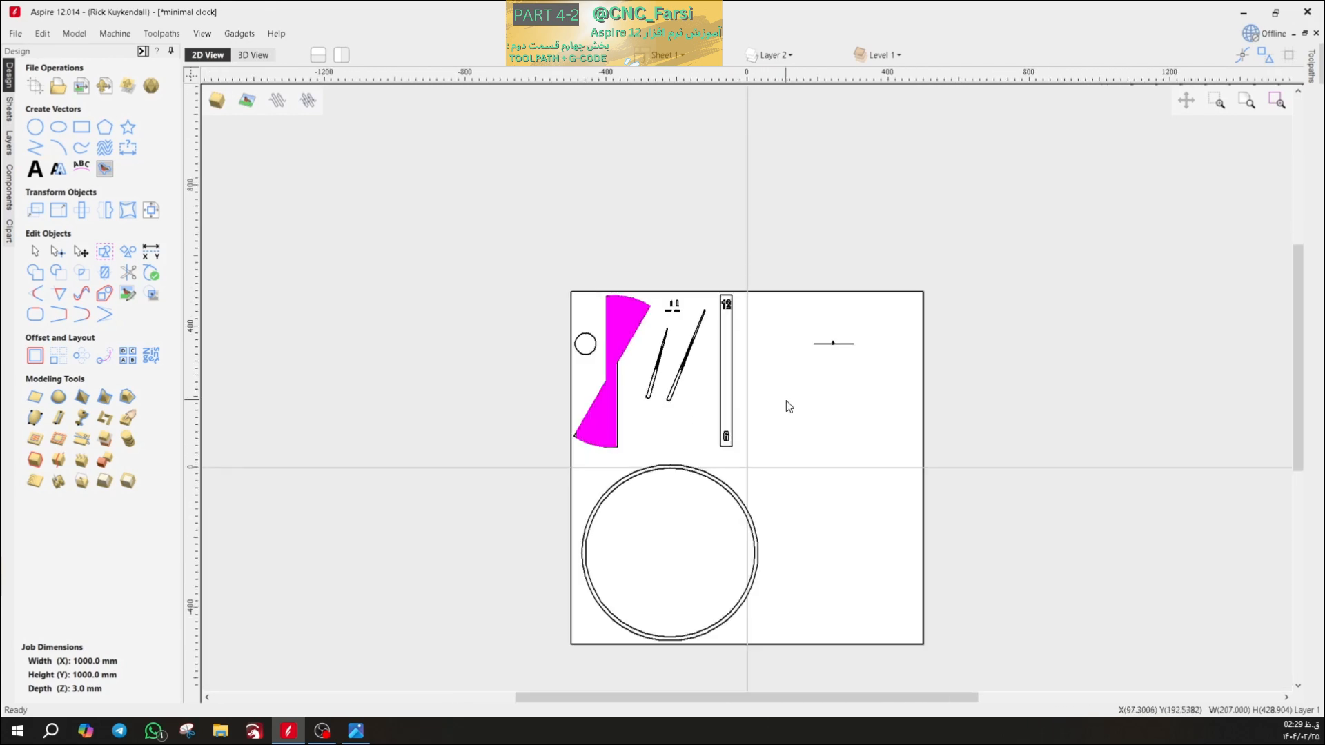
{"action": "scroll", "coordinate": [690, 403], "scroll_direction": "up", "scroll_amount": 3}
{"action": "left_click", "coordinate": [499, 309]}
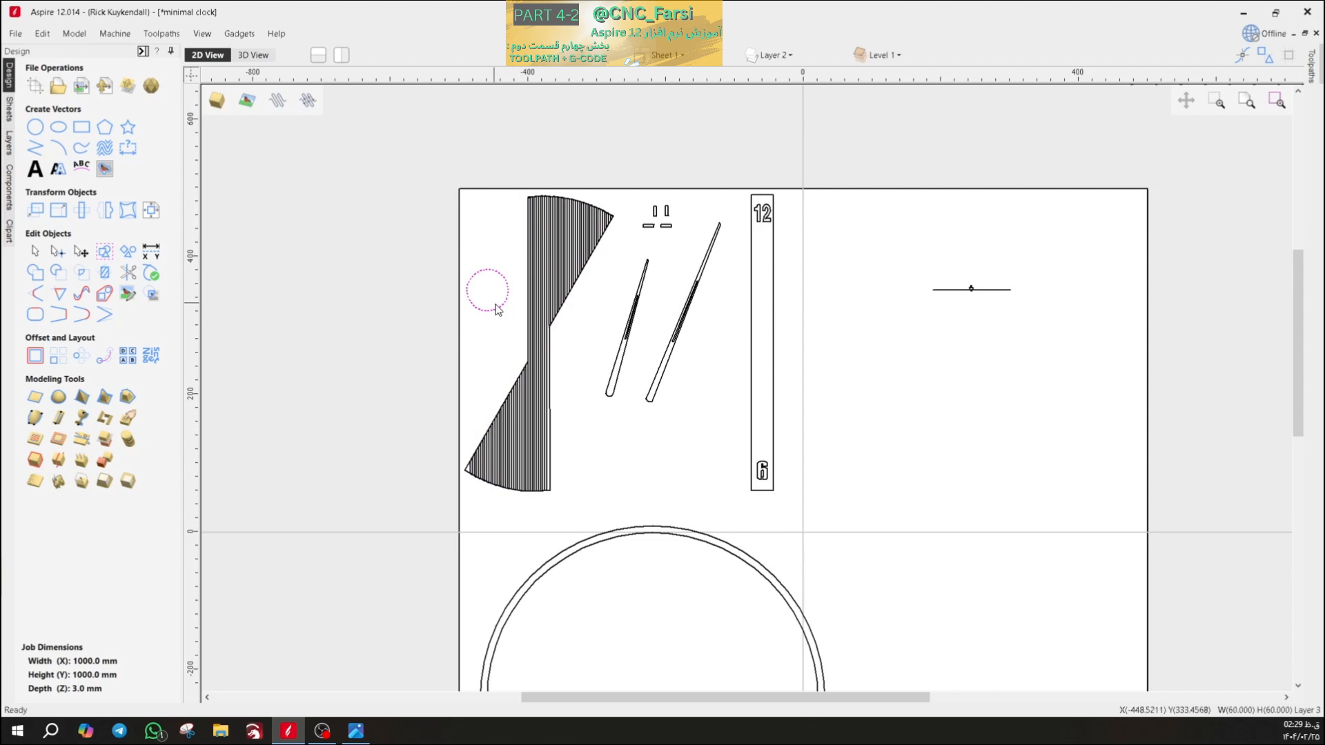
{"action": "scroll", "coordinate": [603, 197], "scroll_direction": "up", "scroll_amount": 2}
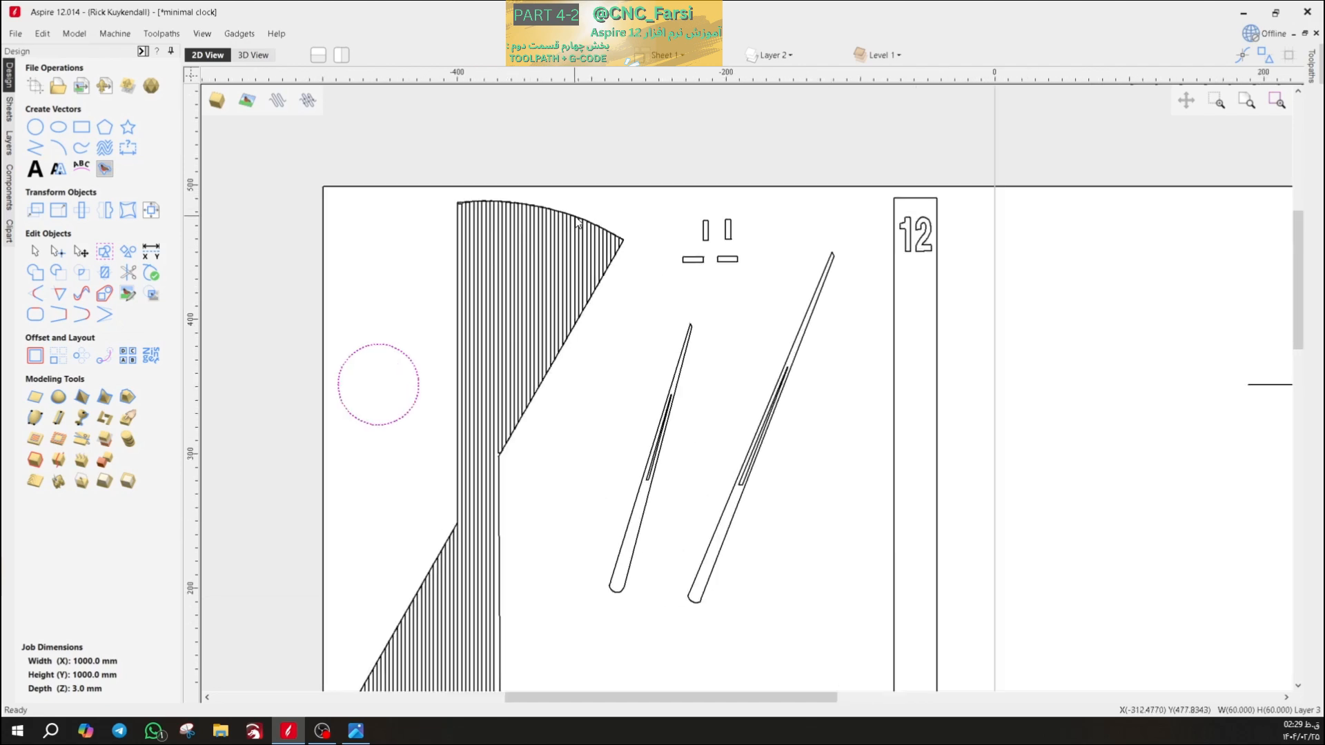
- Add the hatched panel's outer outline to the selection, leaving its strip vectors out
{"action": "left_click", "coordinate": [579, 220], "text": "shift"}
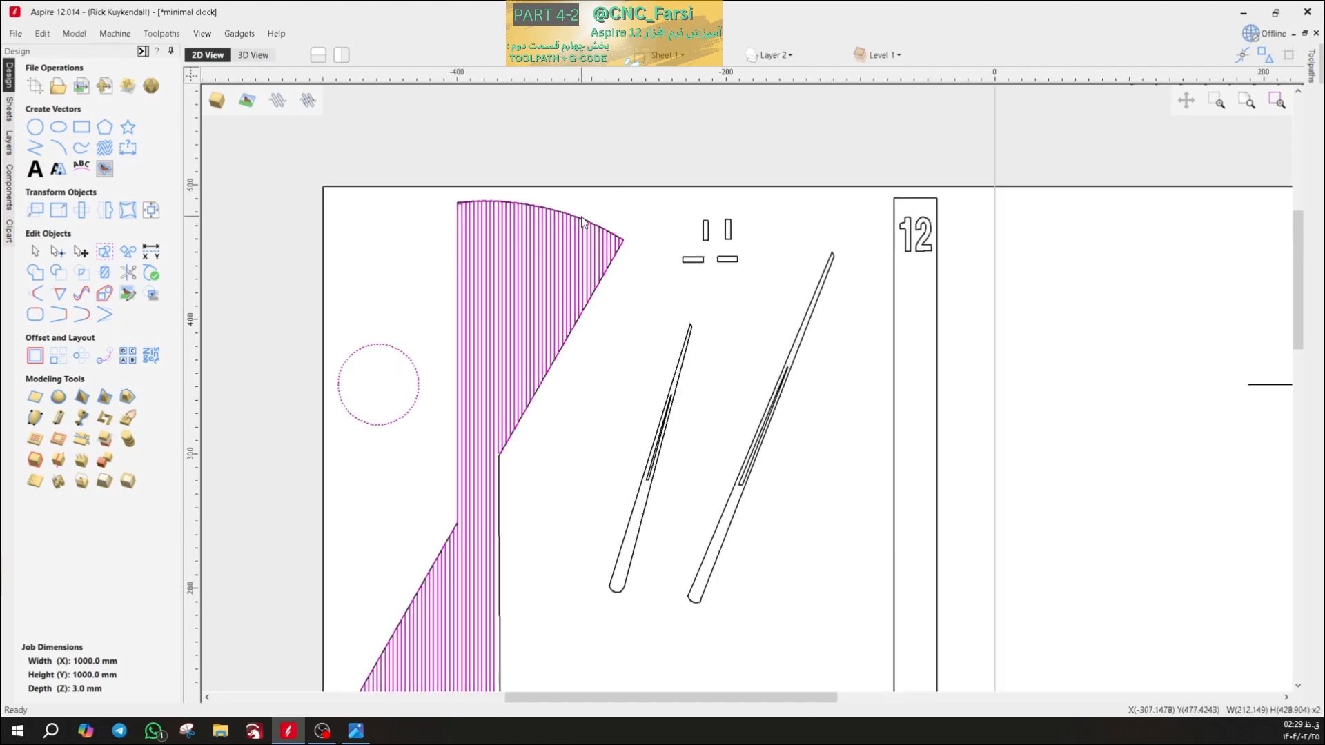
{"action": "scroll", "coordinate": [576, 204], "scroll_direction": "up", "scroll_amount": 1}
{"action": "left_click", "coordinate": [575, 238], "text": "shift"}
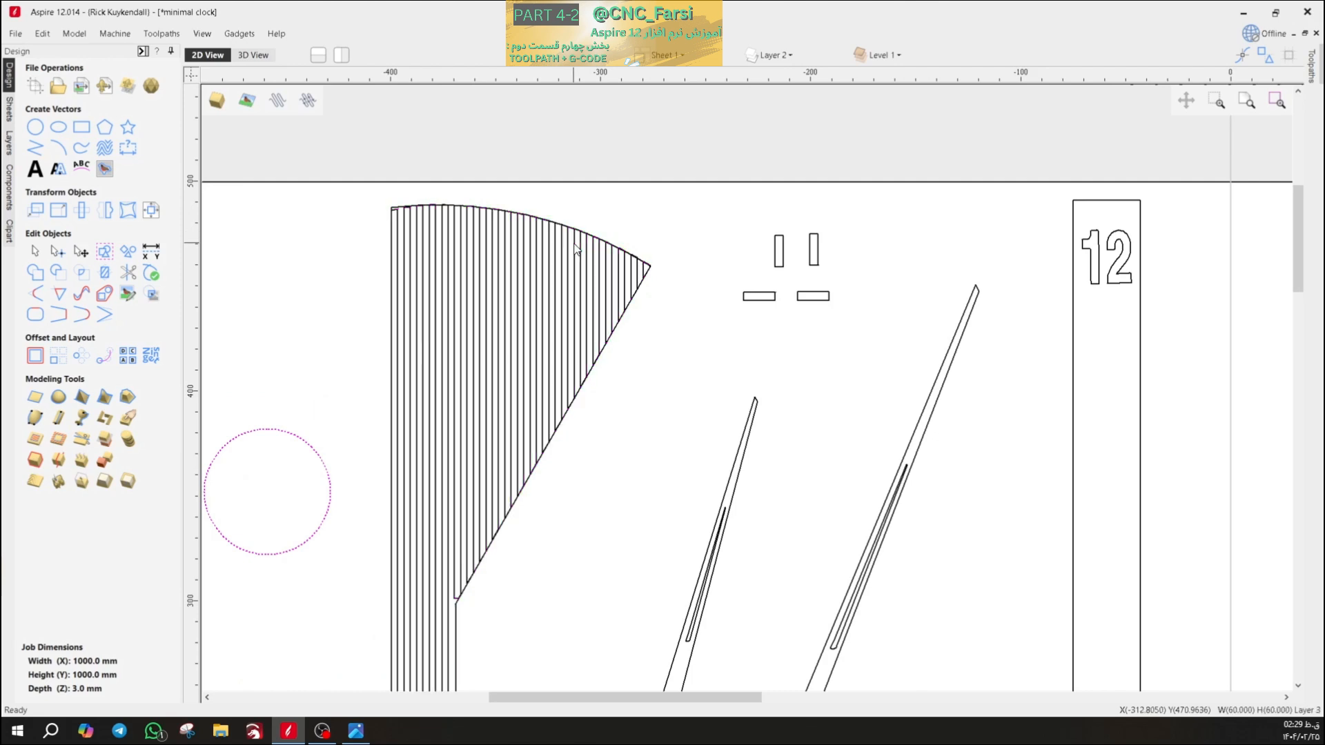
{"action": "scroll", "coordinate": [403, 200], "scroll_direction": "up", "scroll_amount": 2}
{"action": "left_click", "coordinate": [407, 215], "text": "shift"}
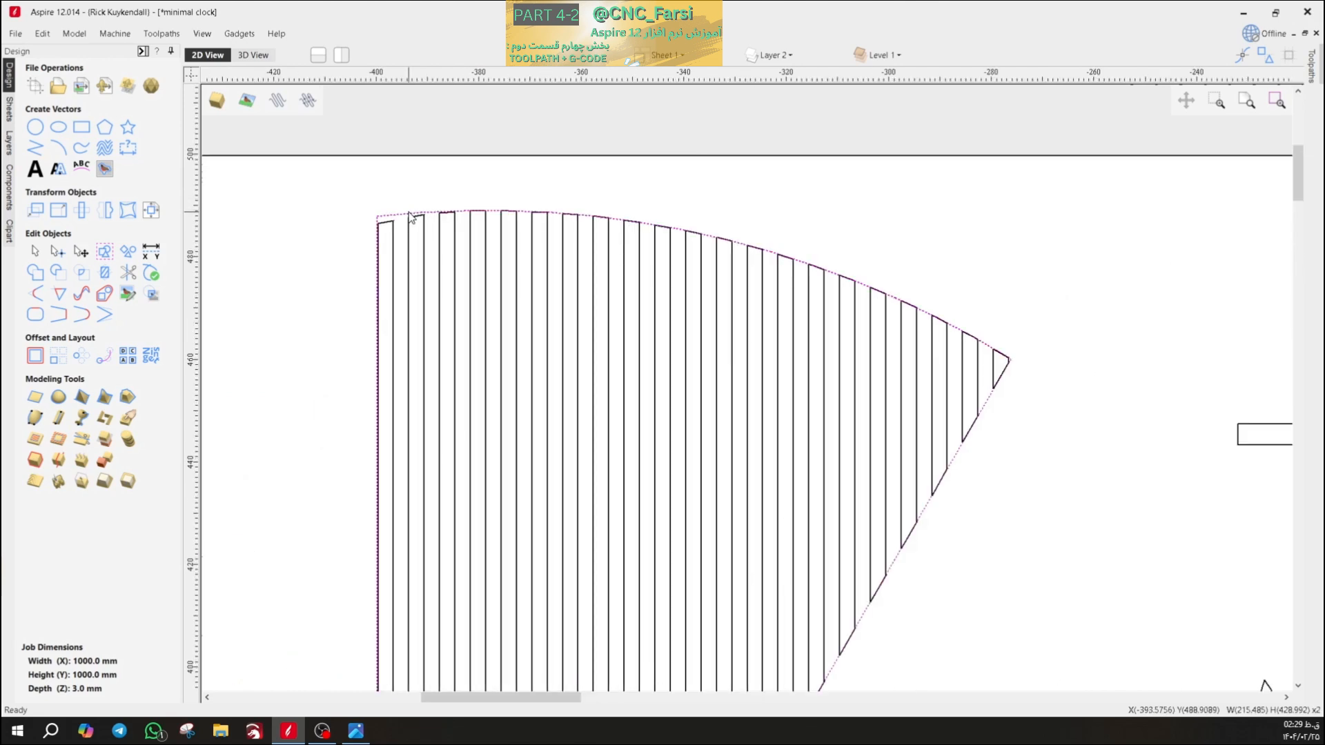
{"action": "scroll", "coordinate": [428, 249], "scroll_direction": "down", "scroll_amount": 2}
{"action": "scroll", "coordinate": [530, 341], "scroll_direction": "down", "scroll_amount": 3}
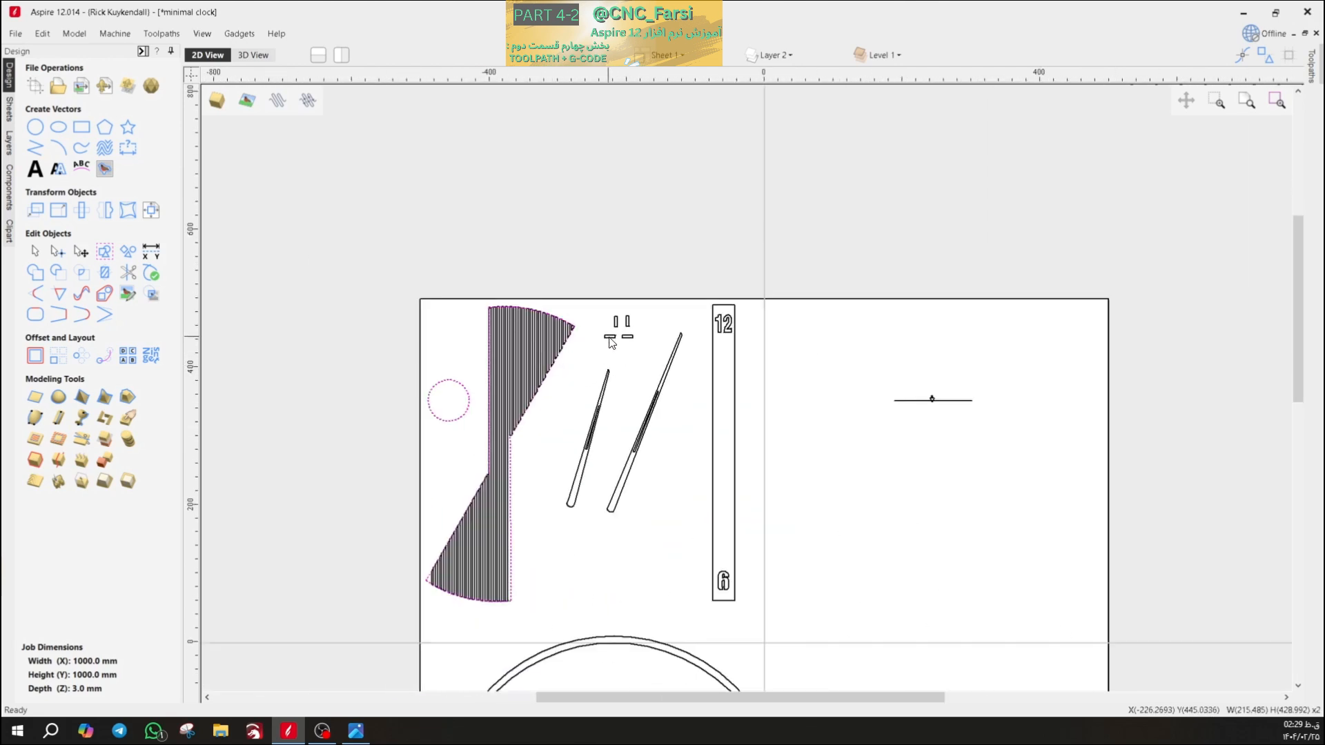
- Add the four small rectangles, both clock hand outlines, the tall numeral bar's outline and the large ring's outer circle to the selection
{"action": "left_click_drag", "start_coordinate": [646, 311], "coordinate": [602, 345], "text": "shift"}
{"action": "left_click", "coordinate": [666, 370], "text": "shift"}
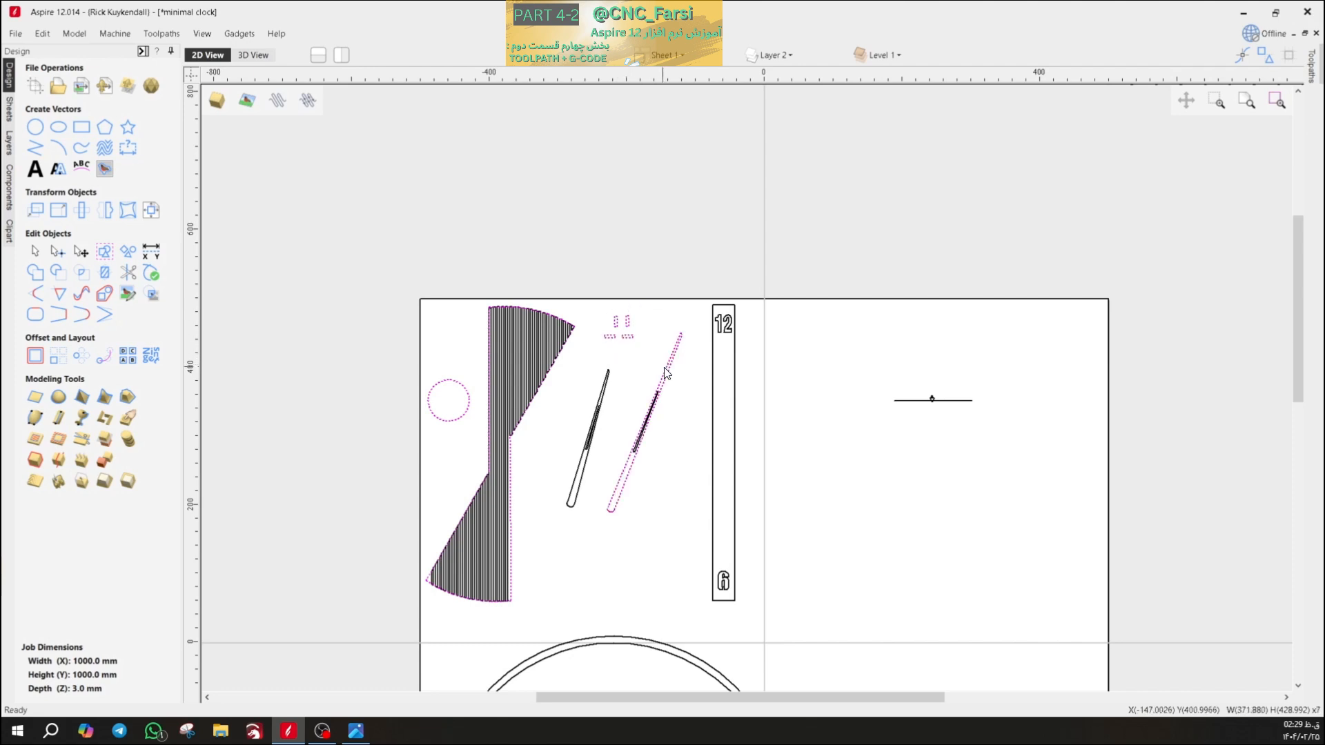
{"action": "left_click", "coordinate": [607, 376], "text": "shift"}
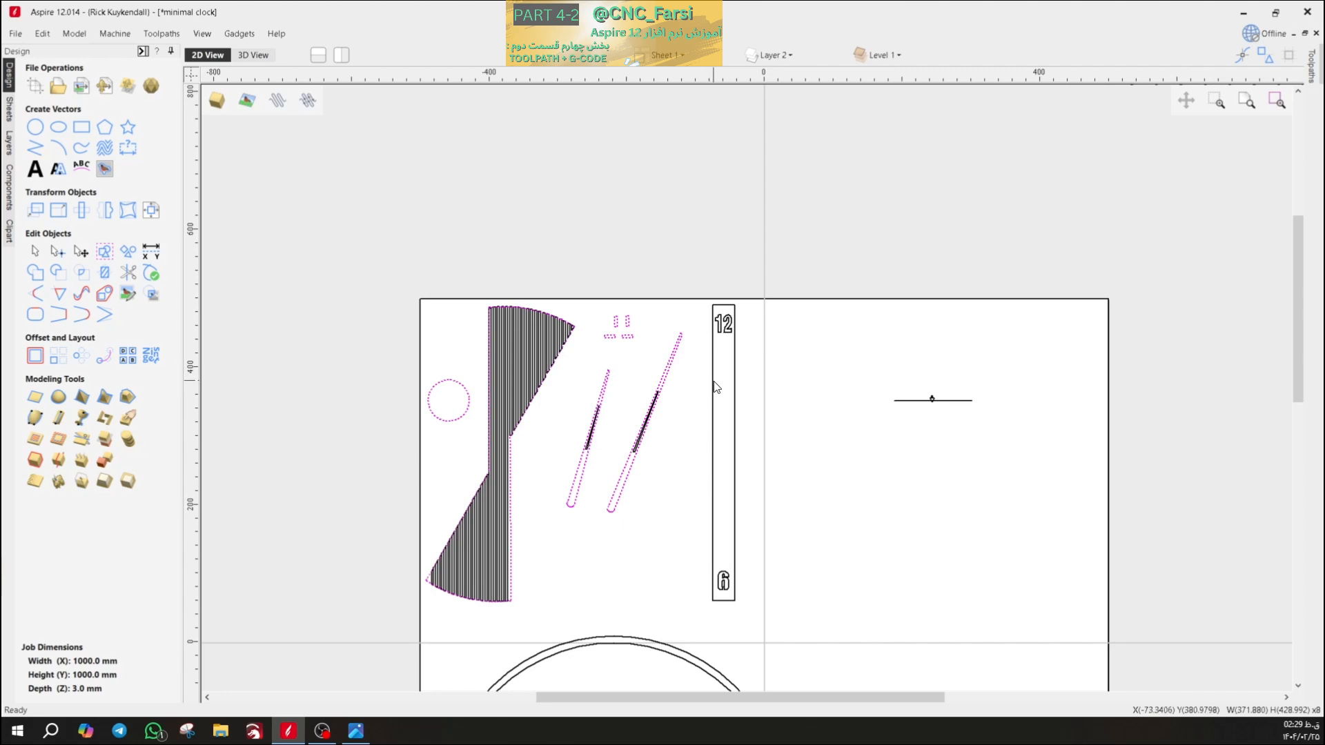
{"action": "left_click", "coordinate": [713, 381], "text": "shift"}
{"action": "scroll", "coordinate": [724, 416], "scroll_direction": "down", "scroll_amount": 3}
{"action": "scroll", "coordinate": [688, 444], "scroll_direction": "up", "scroll_amount": 4}
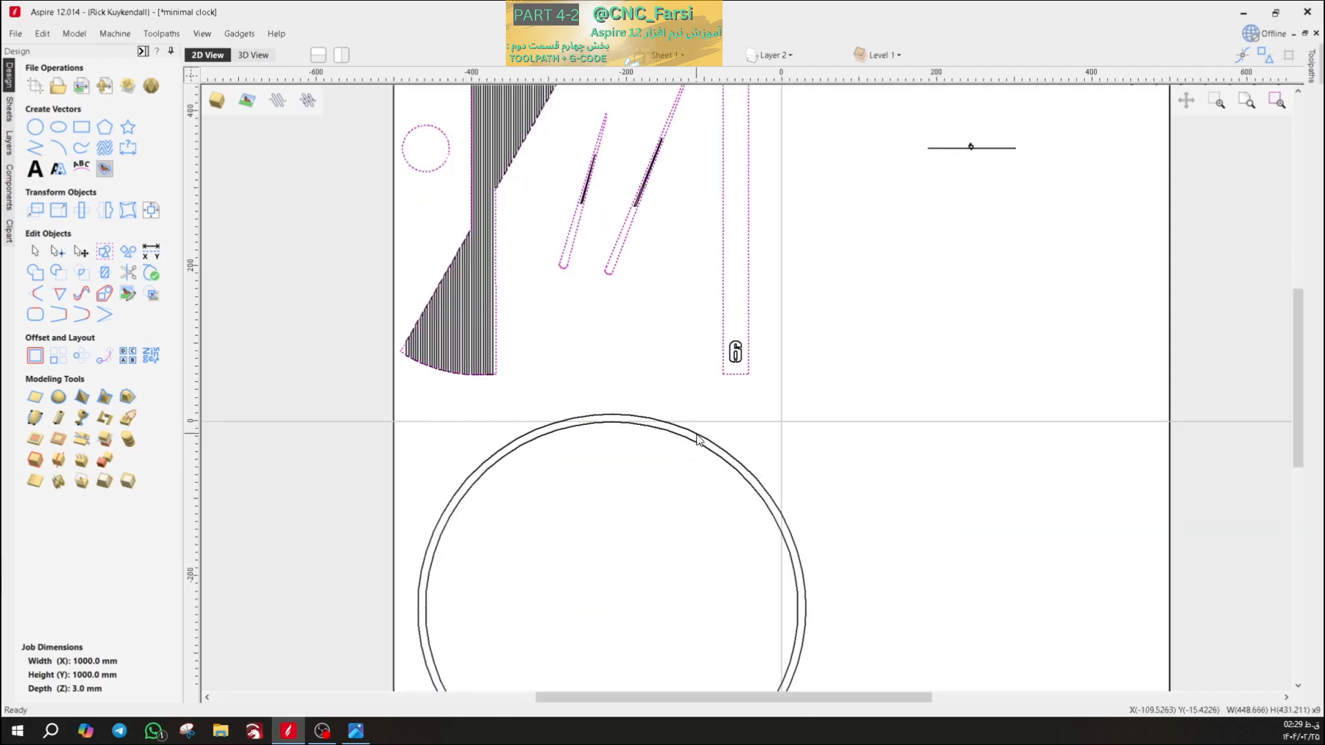
{"action": "left_click", "coordinate": [698, 440], "text": "shift"}
{"action": "scroll", "coordinate": [659, 320], "scroll_direction": "down", "scroll_amount": 3}
{"action": "scroll", "coordinate": [652, 325], "scroll_direction": "up", "scroll_amount": 3}
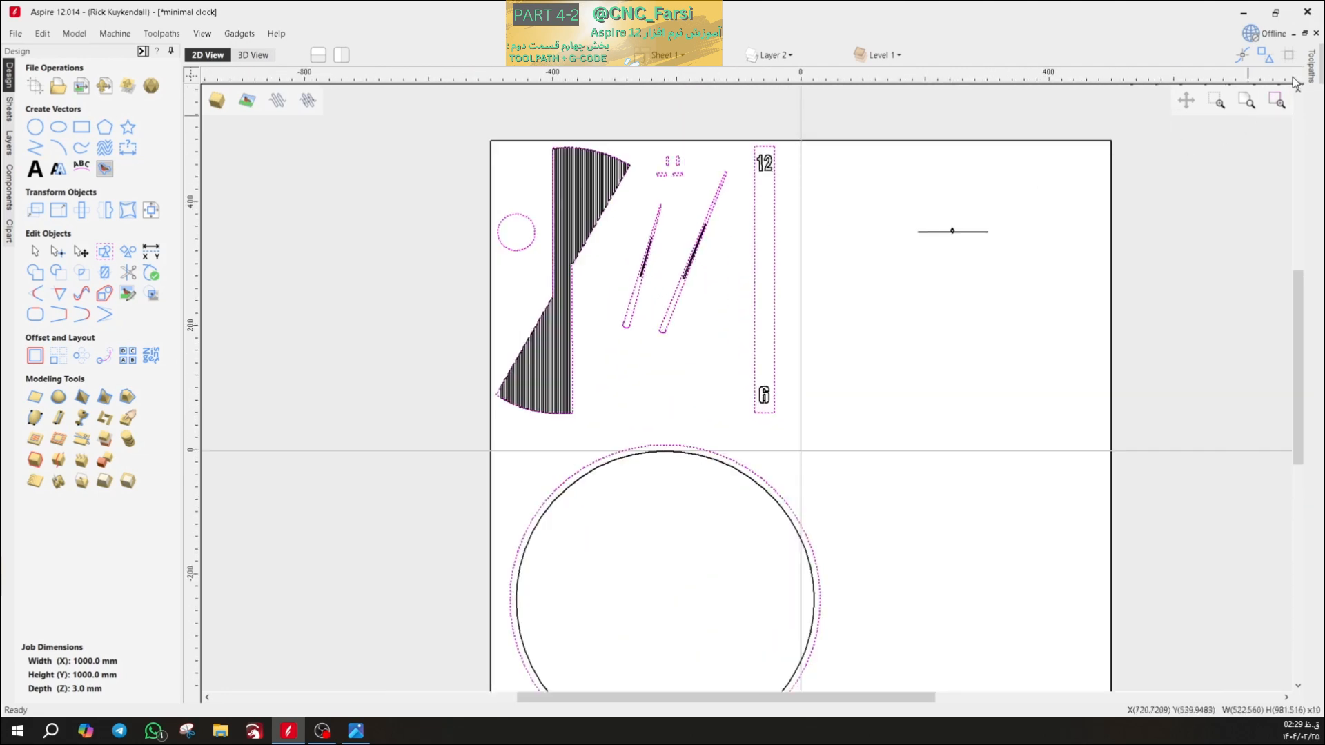
- Start a 2D Profile toolpath for the selected outlines and set it to machine Outside / Right
{"action": "left_click", "coordinate": [1313, 76]}
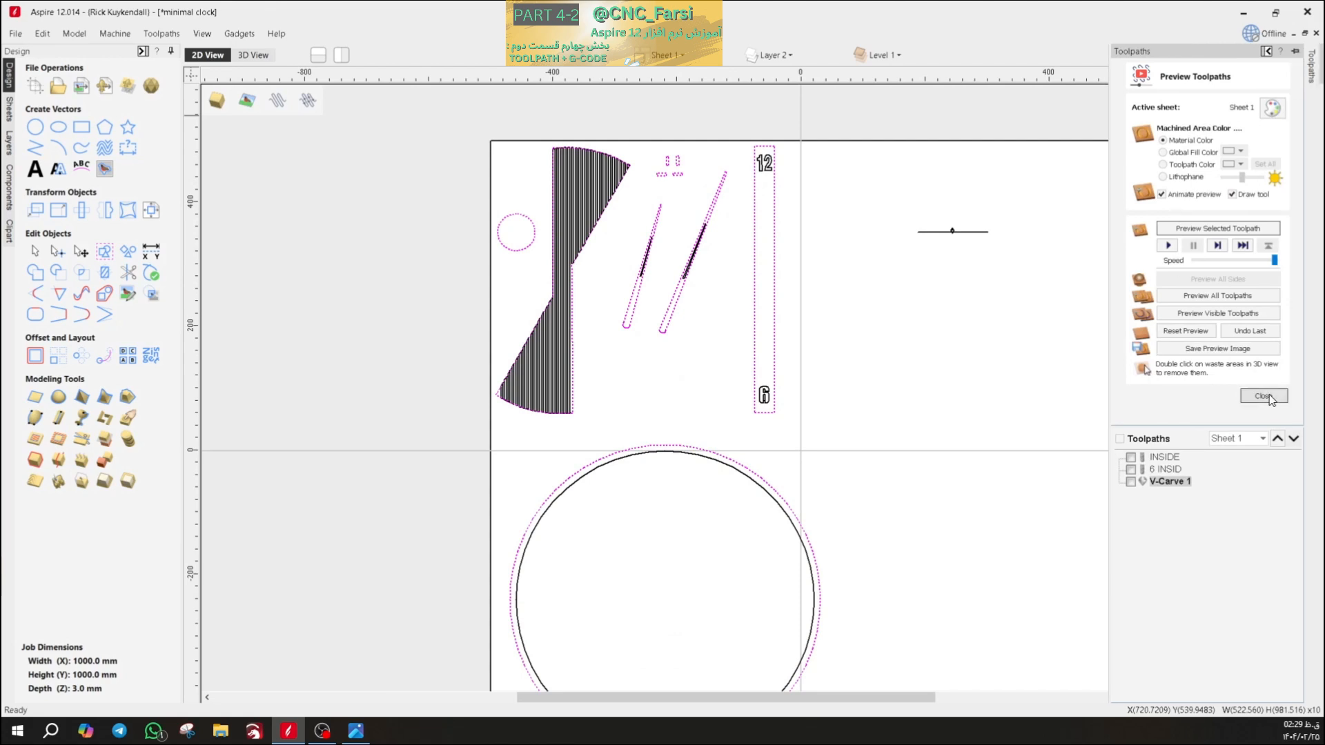
{"action": "left_click", "coordinate": [1262, 396]}
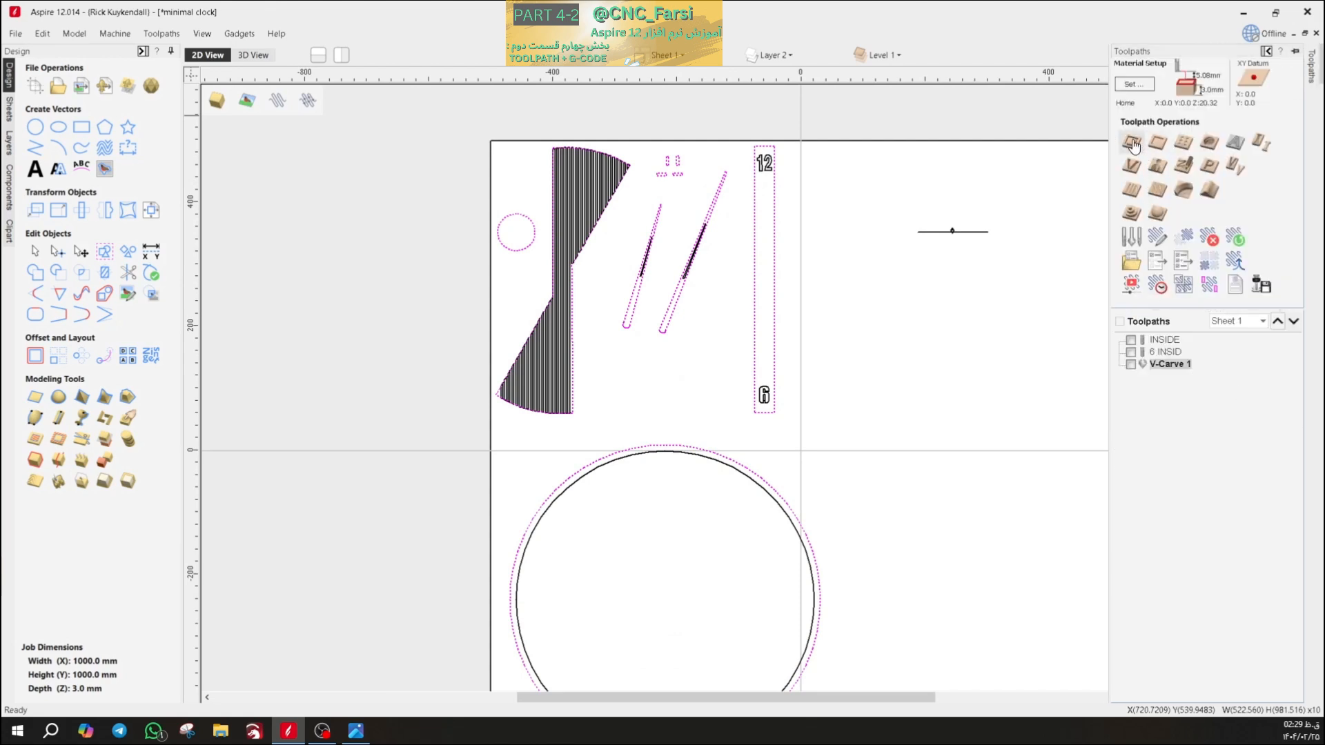
{"action": "left_click", "coordinate": [1132, 144]}
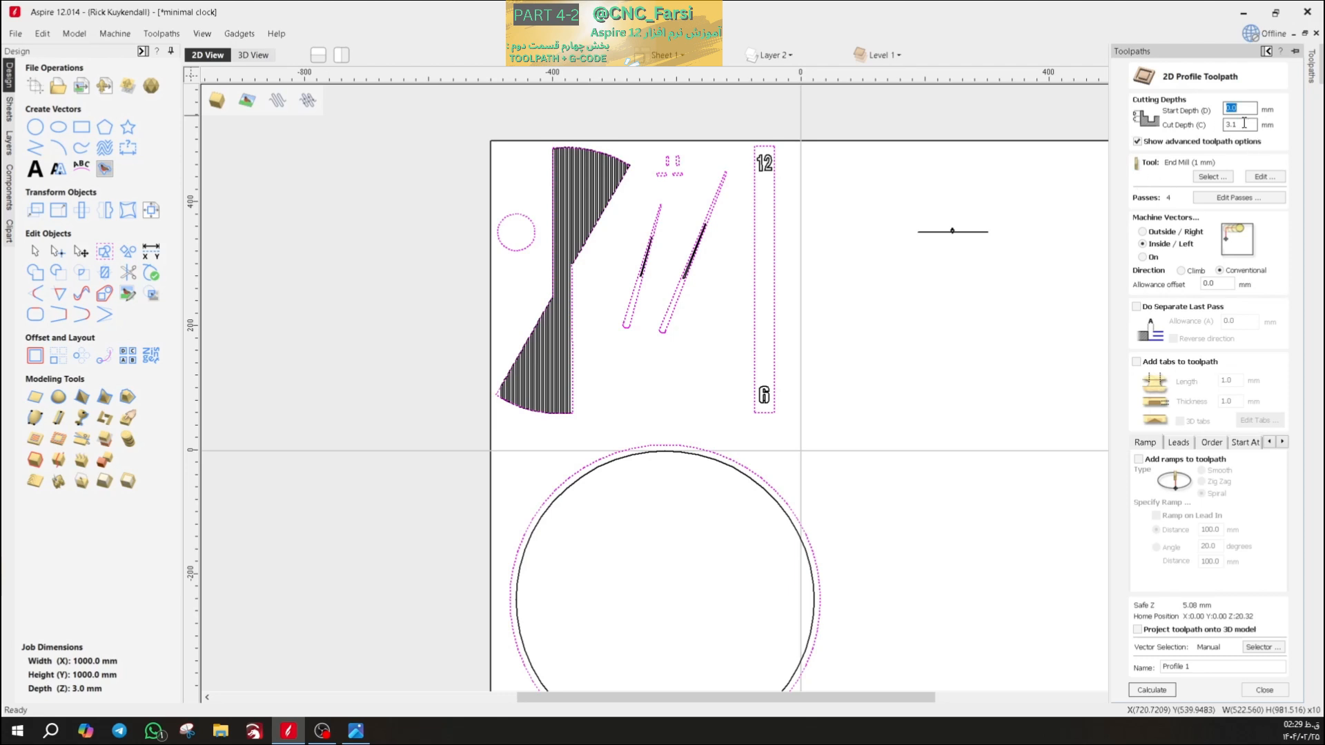
{"action": "left_click", "coordinate": [1143, 232]}
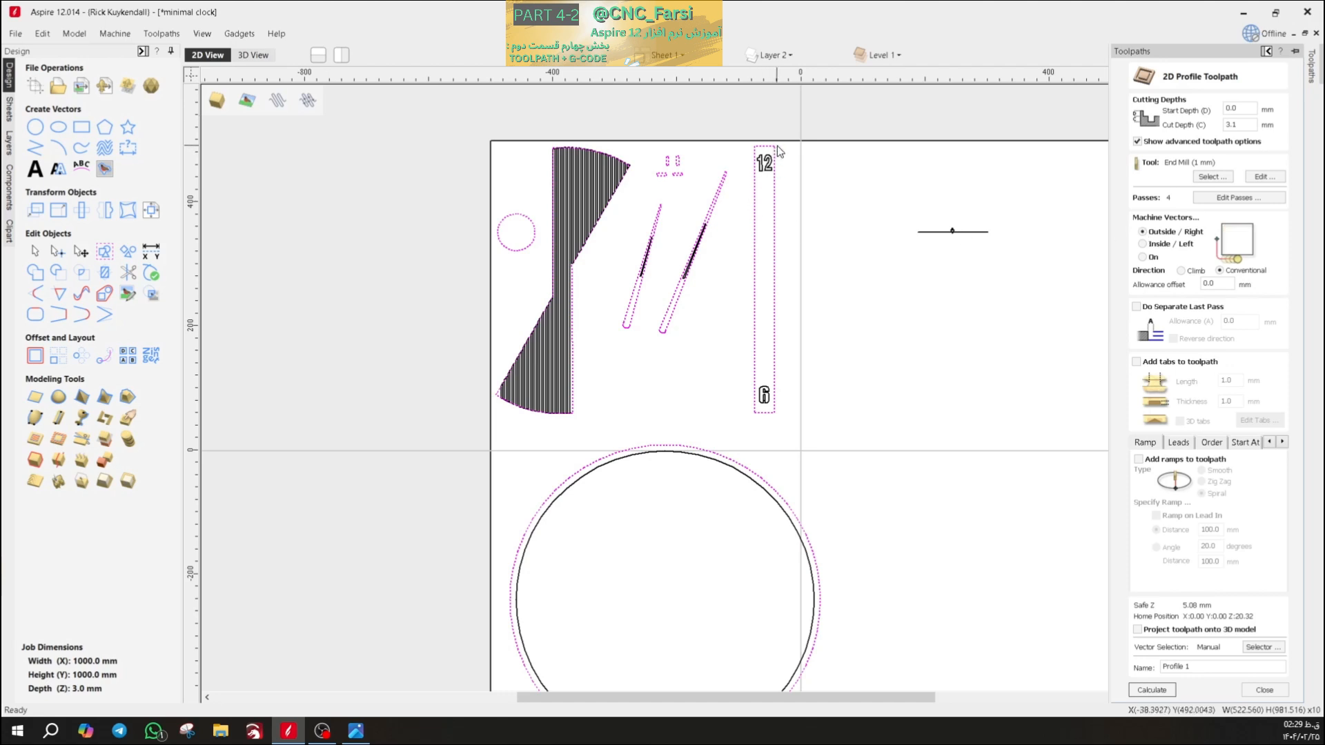
{"action": "scroll", "coordinate": [773, 144], "scroll_direction": "up", "scroll_amount": 5}
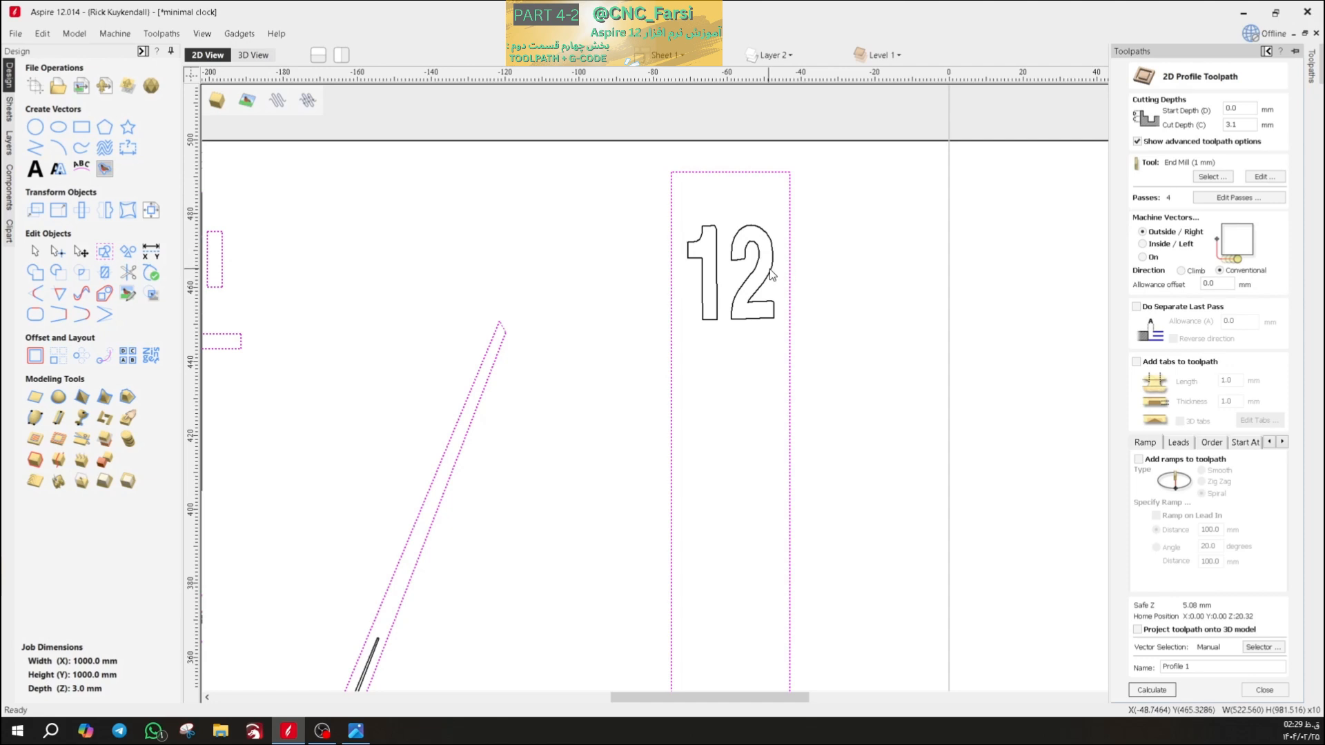
{"action": "scroll", "coordinate": [709, 412], "scroll_direction": "down", "scroll_amount": 3}
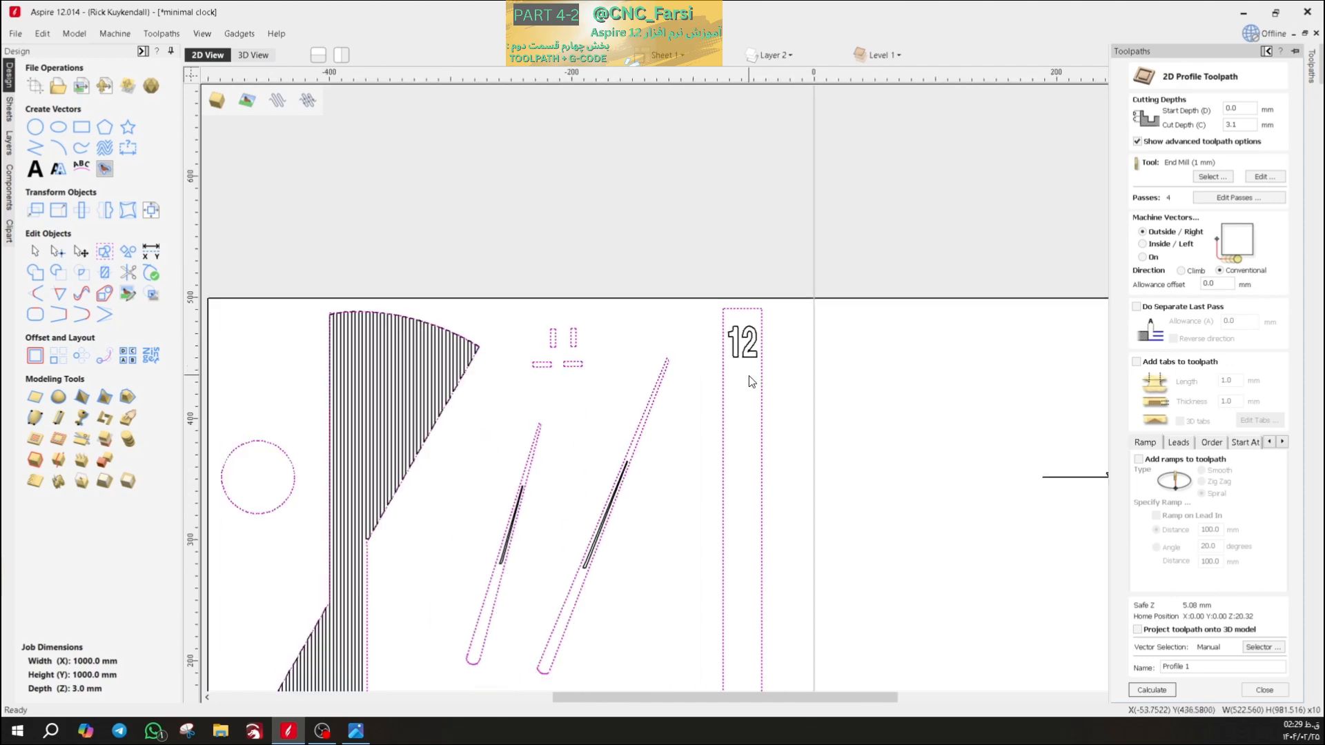
{"action": "scroll", "coordinate": [704, 446], "scroll_direction": "down", "scroll_amount": 1}
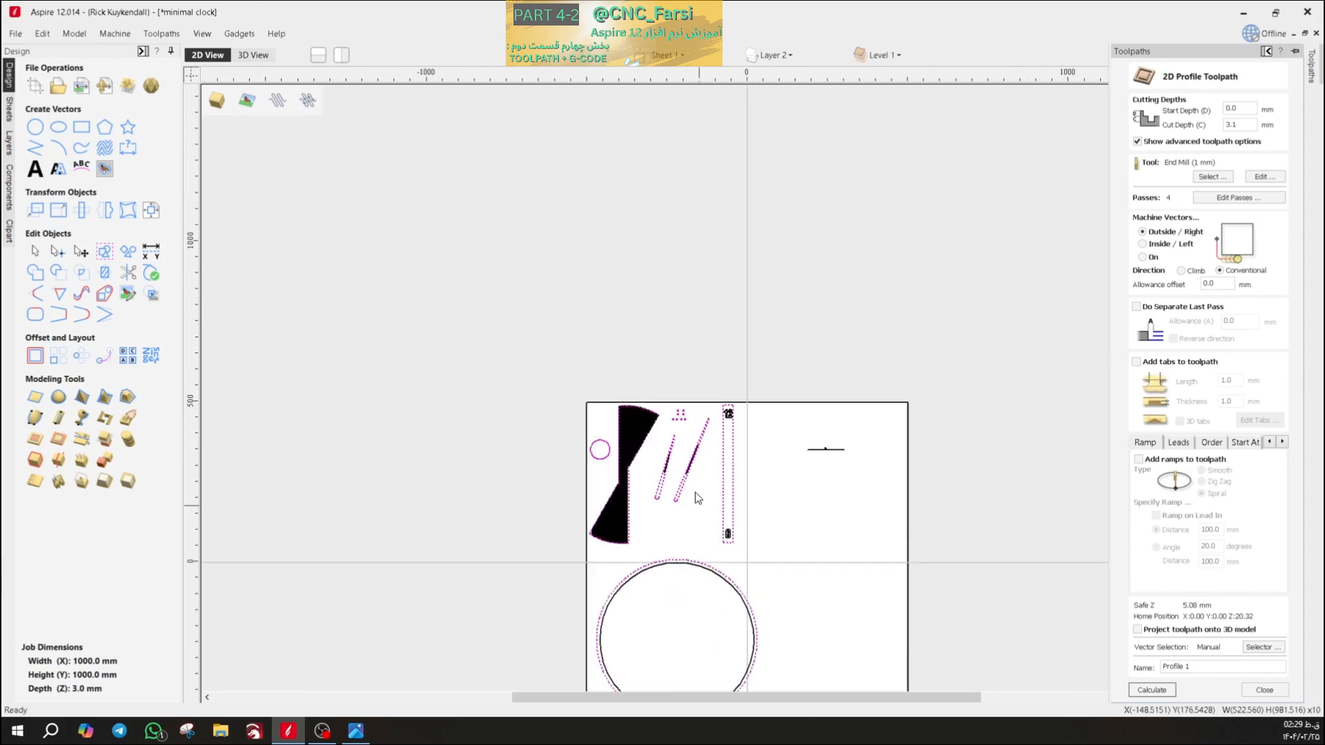
- Enable tabs on the profile toolpath and automatically add a constant number of 2 tabs to each selected outline
{"action": "scroll", "coordinate": [705, 479], "scroll_direction": "up", "scroll_amount": 1}
{"action": "middle_click_drag", "start_coordinate": [682, 523], "coordinate": [695, 377]}
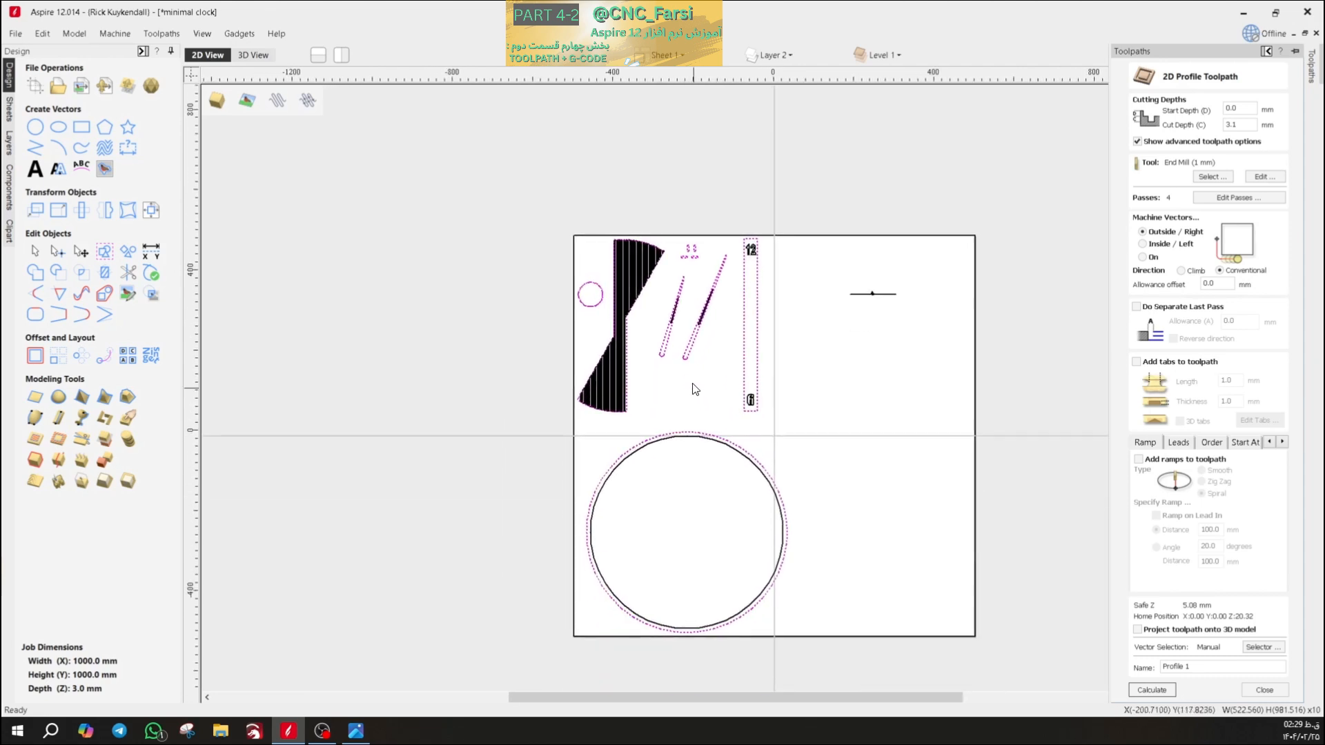
{"action": "scroll", "coordinate": [709, 375], "scroll_direction": "up", "scroll_amount": 1}
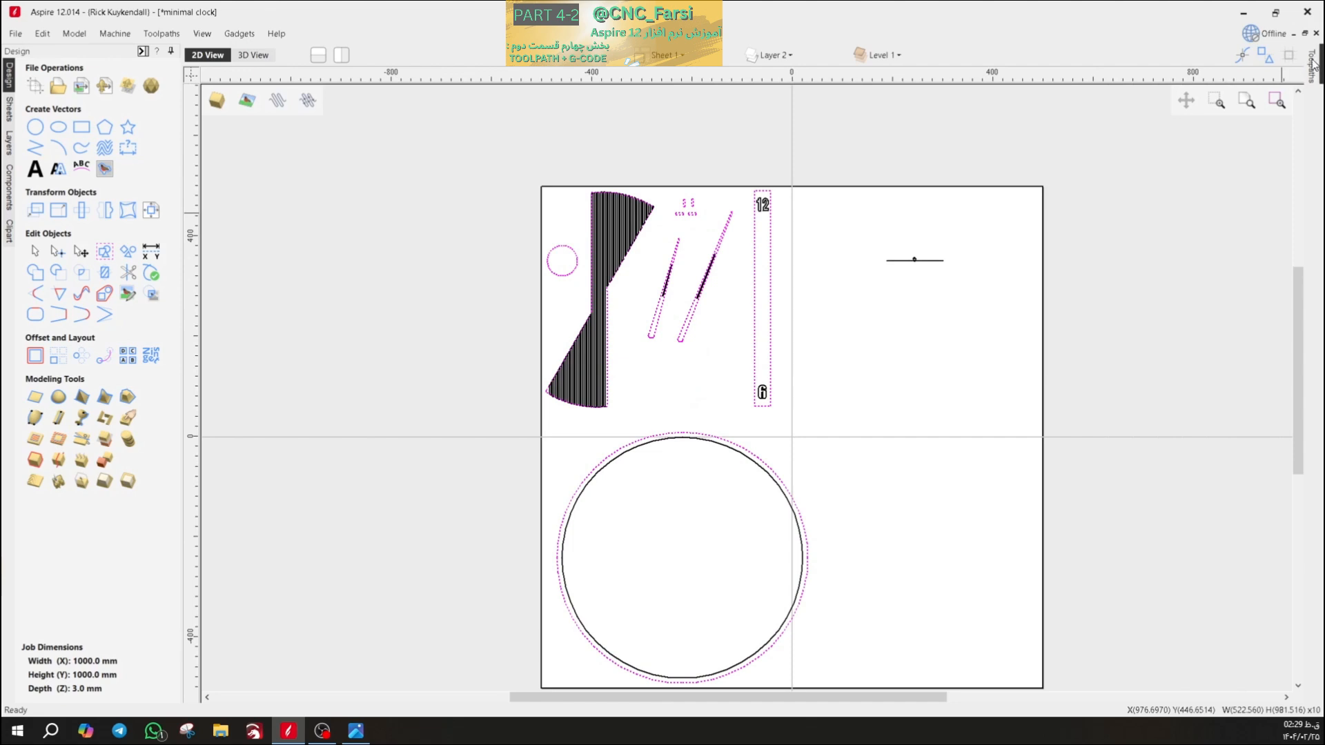
{"action": "mouse_move", "coordinate": [1312, 66]}
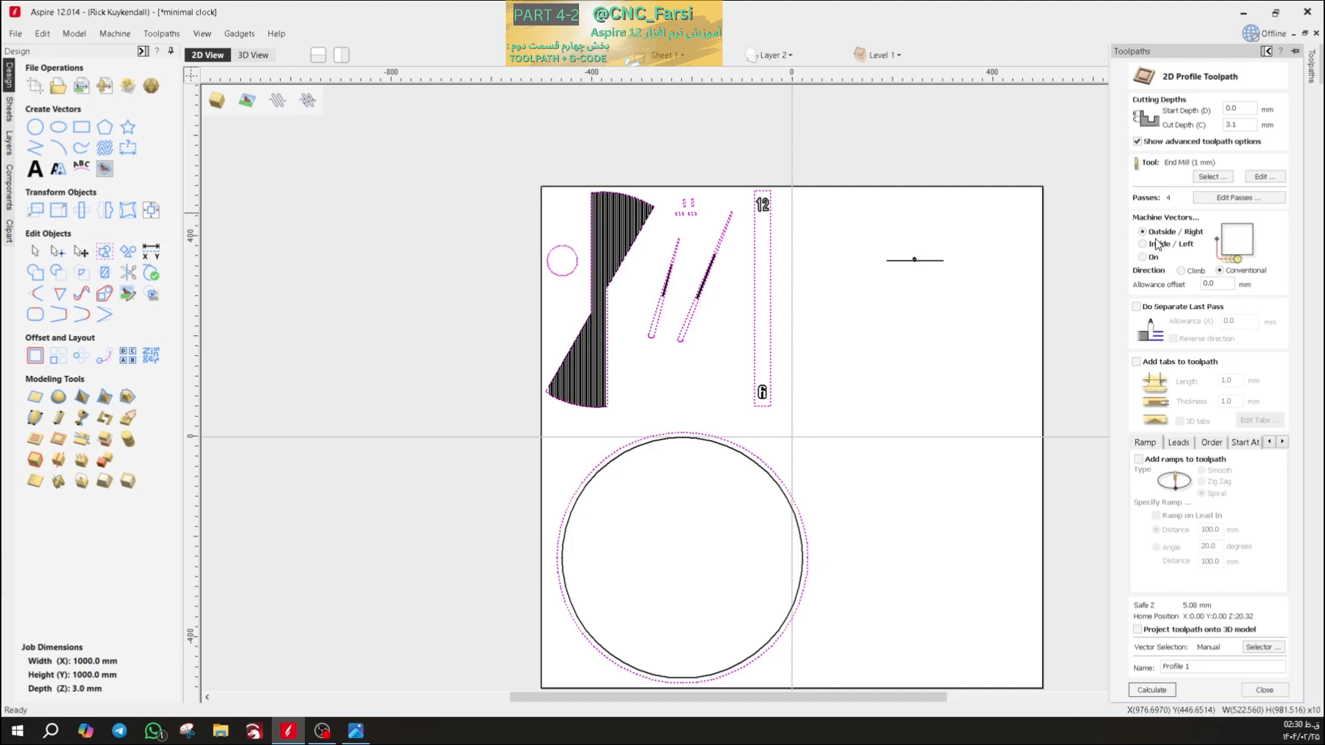
{"action": "left_click", "coordinate": [1135, 363]}
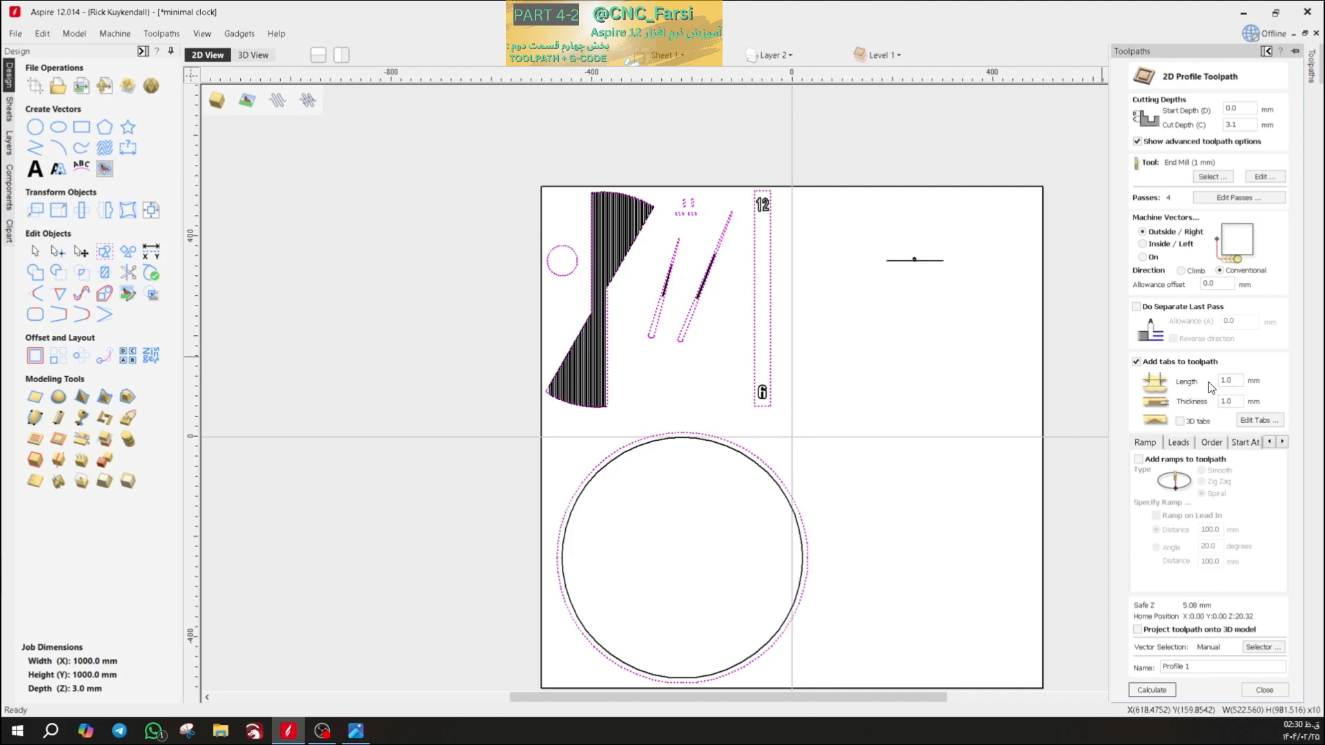
{"action": "left_click", "coordinate": [1252, 421]}
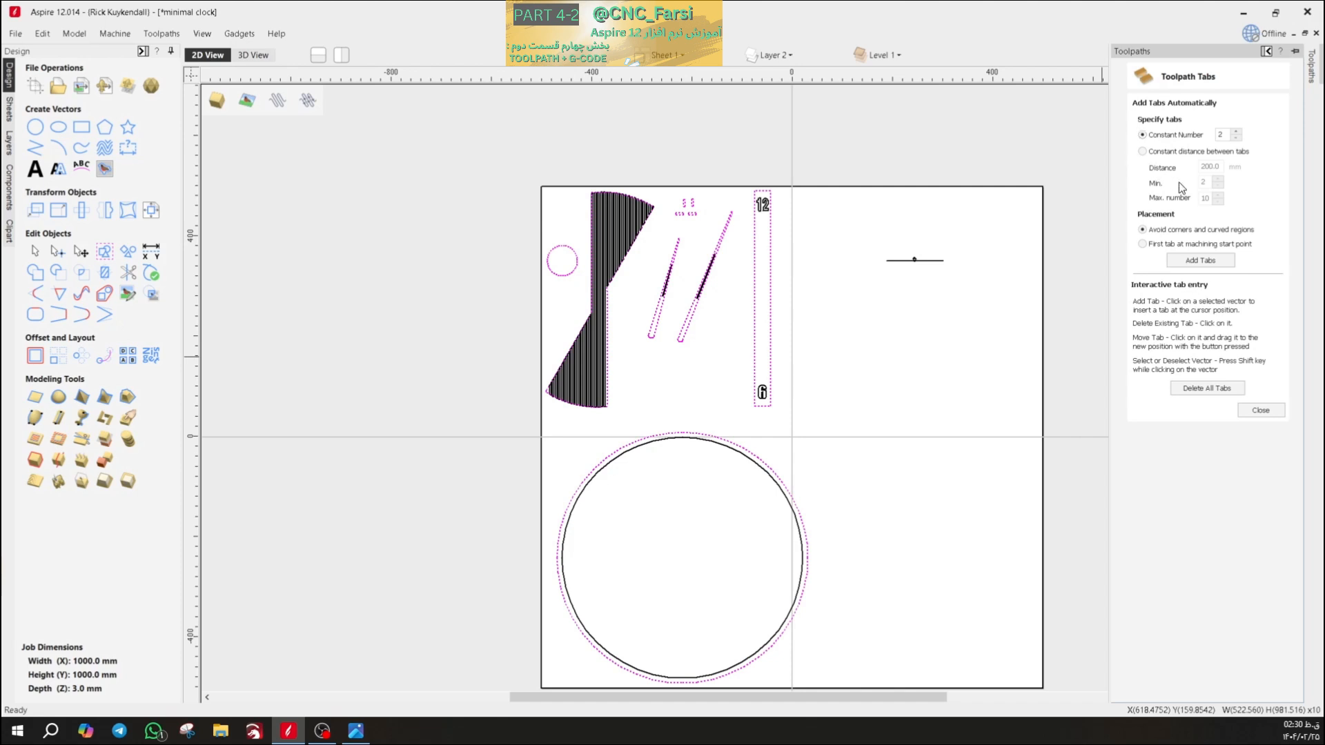
{"action": "left_click", "coordinate": [1189, 258]}
{"action": "left_click", "coordinate": [1197, 262]}
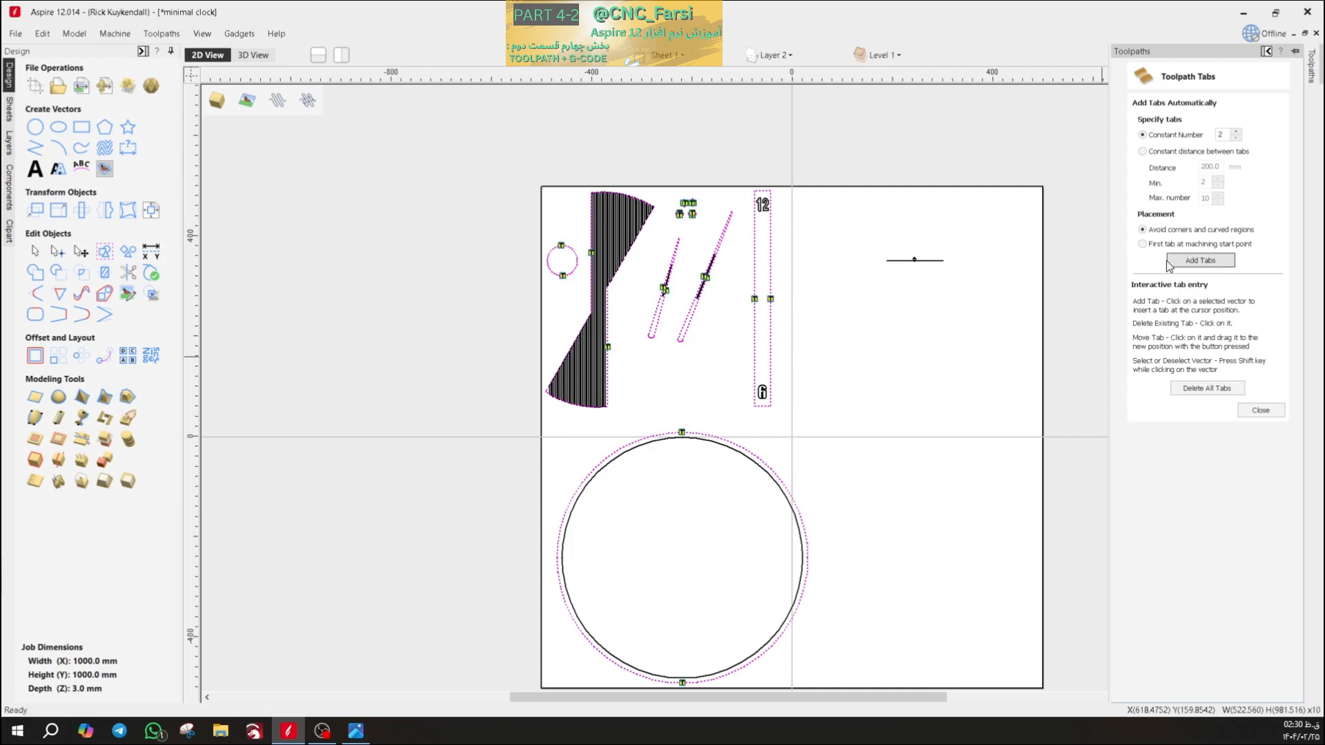
- Delete the tabs from the two small horizontal rectangles
{"action": "scroll", "coordinate": [761, 274], "scroll_direction": "up", "scroll_amount": 1}
{"action": "scroll", "coordinate": [670, 188], "scroll_direction": "up", "scroll_amount": 10}
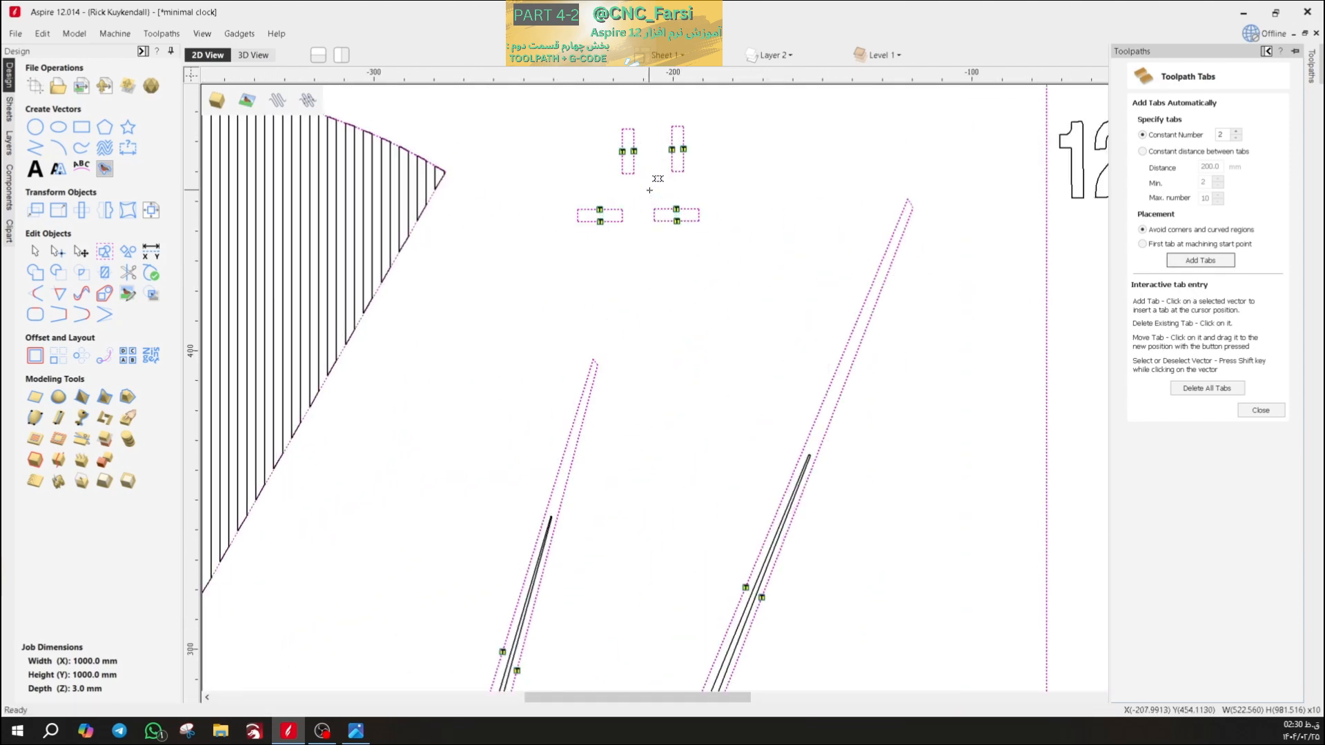
{"action": "scroll", "coordinate": [683, 136], "scroll_direction": "down", "scroll_amount": 7}
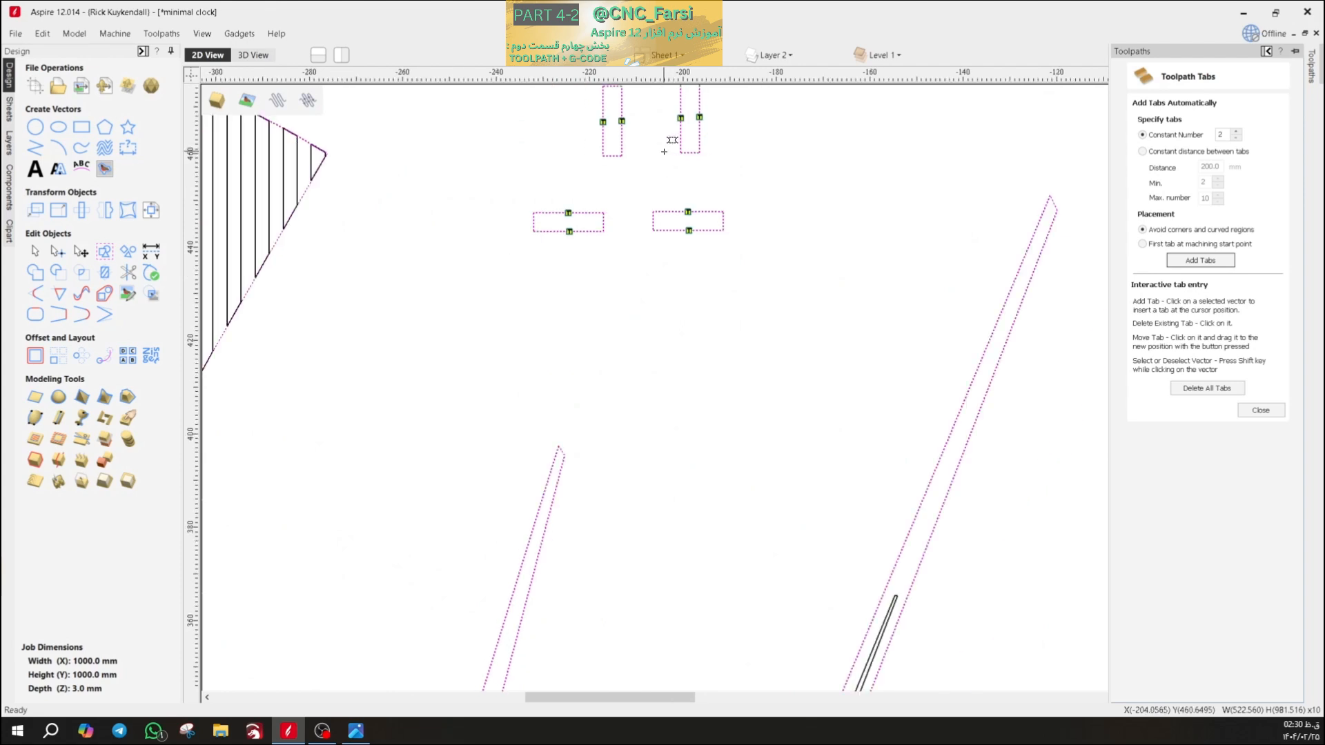
{"action": "scroll", "coordinate": [669, 148], "scroll_direction": "up", "scroll_amount": 4}
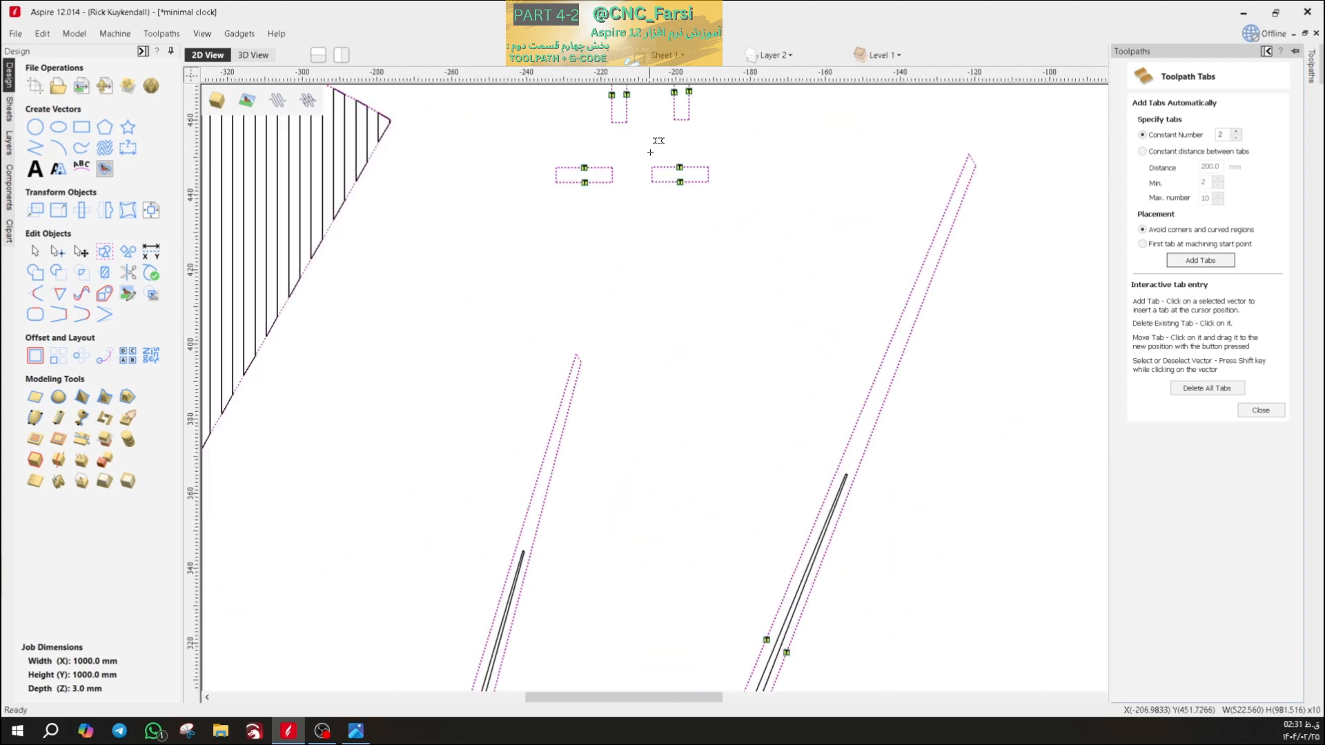
{"action": "middle_click_drag", "start_coordinate": [679, 147], "coordinate": [636, 282]}
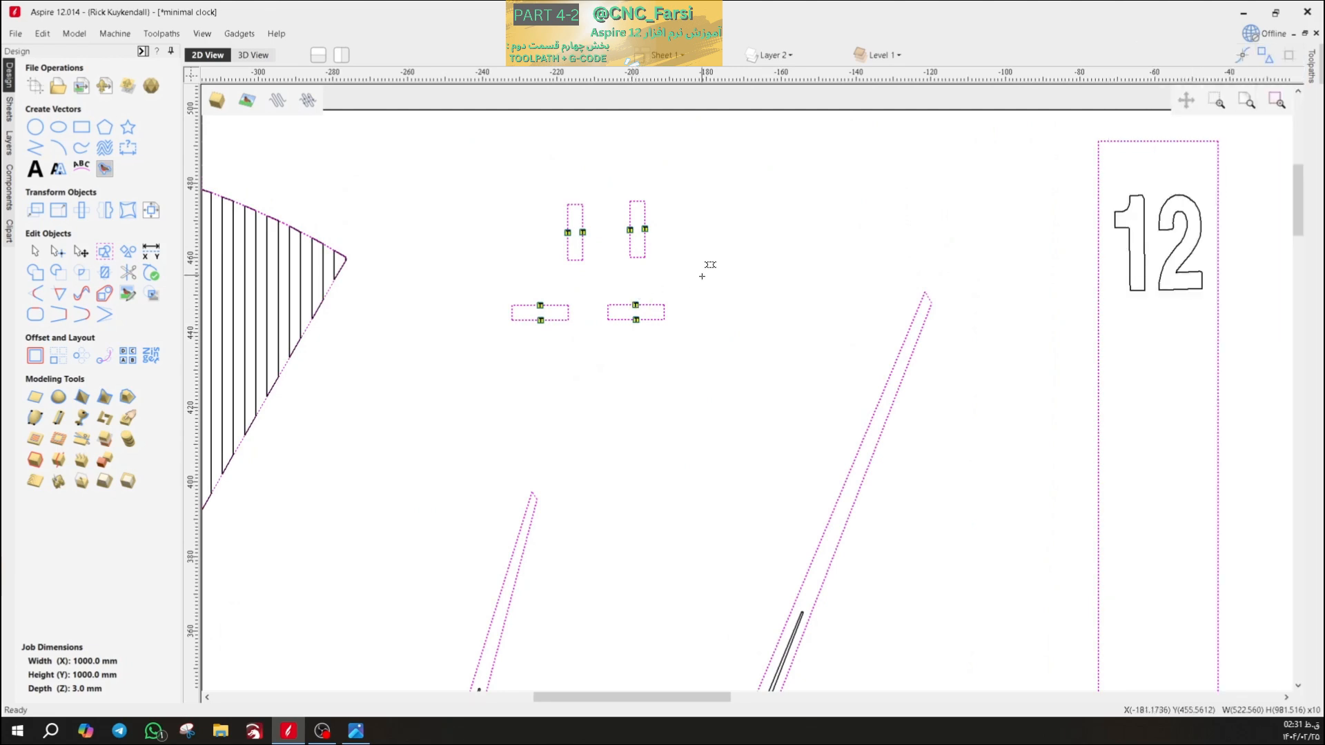
{"action": "left_click", "coordinate": [636, 305]}
{"action": "left_click", "coordinate": [636, 319]}
{"action": "left_click", "coordinate": [541, 320]}
{"action": "left_click", "coordinate": [541, 305]}
{"action": "left_click", "coordinate": [542, 304]}
{"action": "left_click", "coordinate": [564, 305]}
{"action": "left_click", "coordinate": [568, 319]}
{"action": "left_click", "coordinate": [564, 305]}
- Delete the tabs from the two small vertical rectangles as well
{"action": "scroll", "coordinate": [586, 220], "scroll_direction": "up", "scroll_amount": 5}
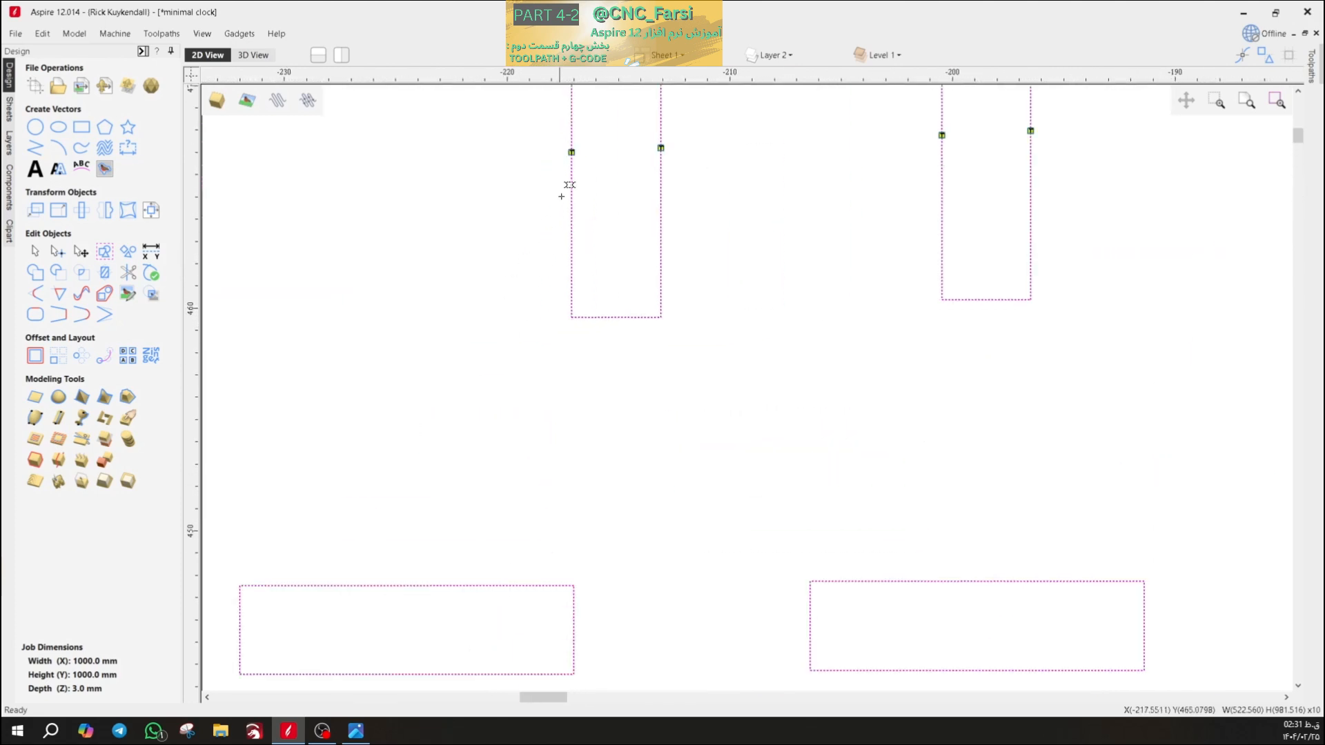
{"action": "middle_click_drag", "start_coordinate": [665, 311], "coordinate": [572, 481]}
{"action": "scroll", "coordinate": [520, 419], "scroll_direction": "up", "scroll_amount": 1}
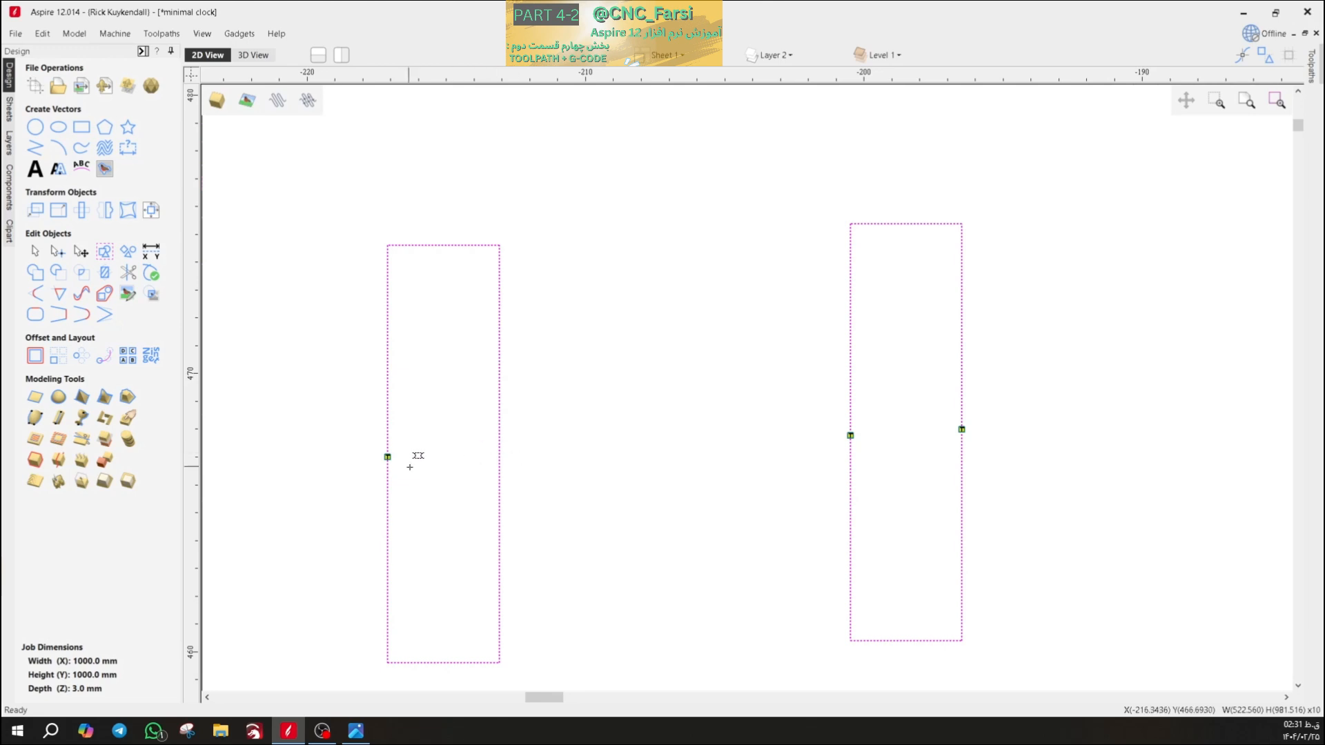
{"action": "left_click", "coordinate": [388, 457]}
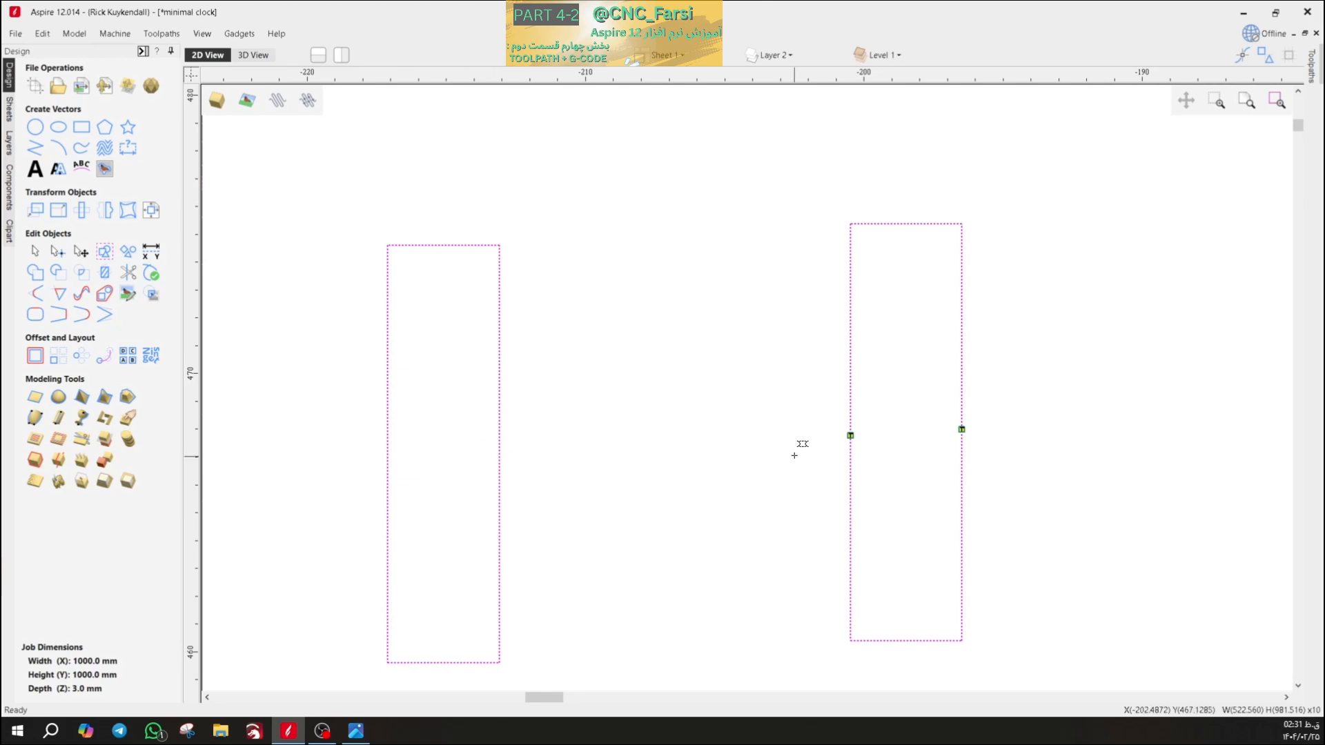
{"action": "left_click", "coordinate": [850, 434]}
{"action": "left_click", "coordinate": [961, 429]}
{"action": "left_click", "coordinate": [961, 428]}
{"action": "left_click", "coordinate": [905, 223]}
- Stagger the shorter clock hand's two tabs, one toward its round end and the other toward its tip, clear of the inner slot
{"action": "scroll", "coordinate": [962, 429], "scroll_direction": "down", "scroll_amount": 8}
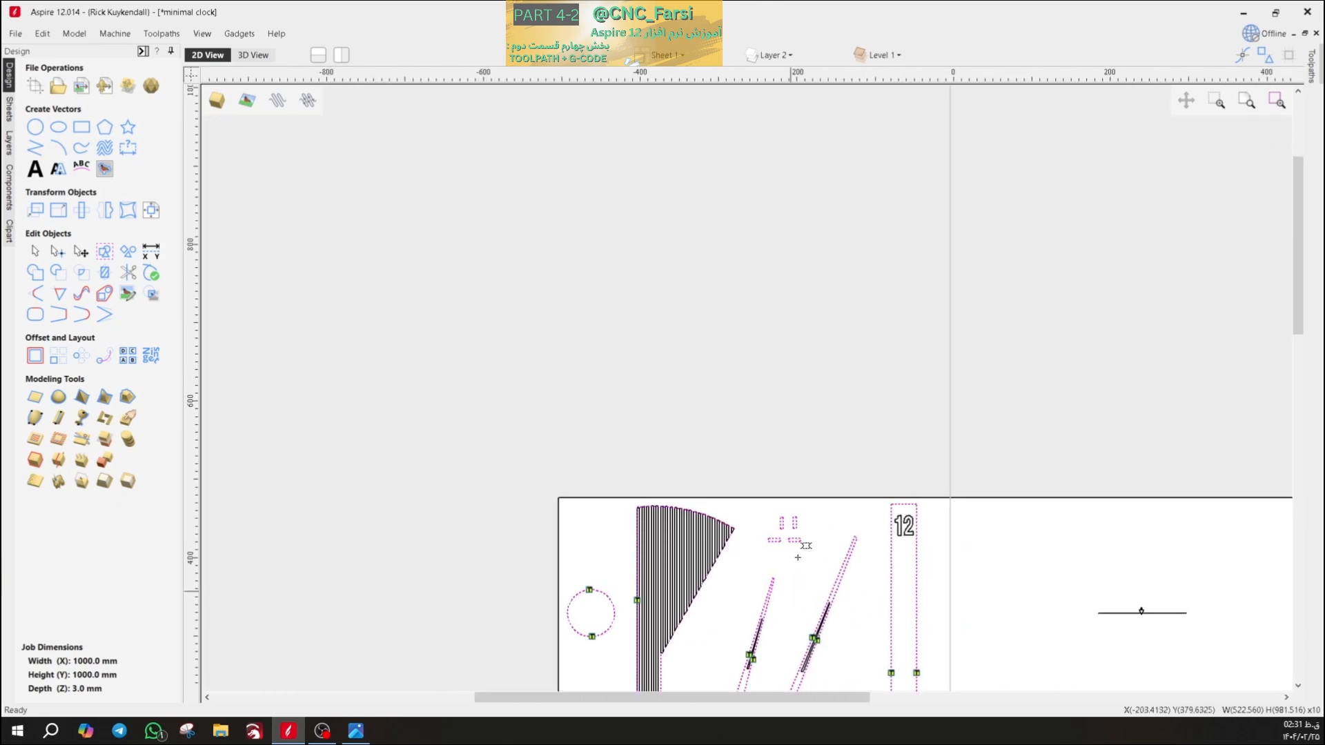
{"action": "middle_click_drag", "start_coordinate": [798, 557], "coordinate": [816, 293]}
{"action": "scroll", "coordinate": [787, 355], "scroll_direction": "up", "scroll_amount": 3}
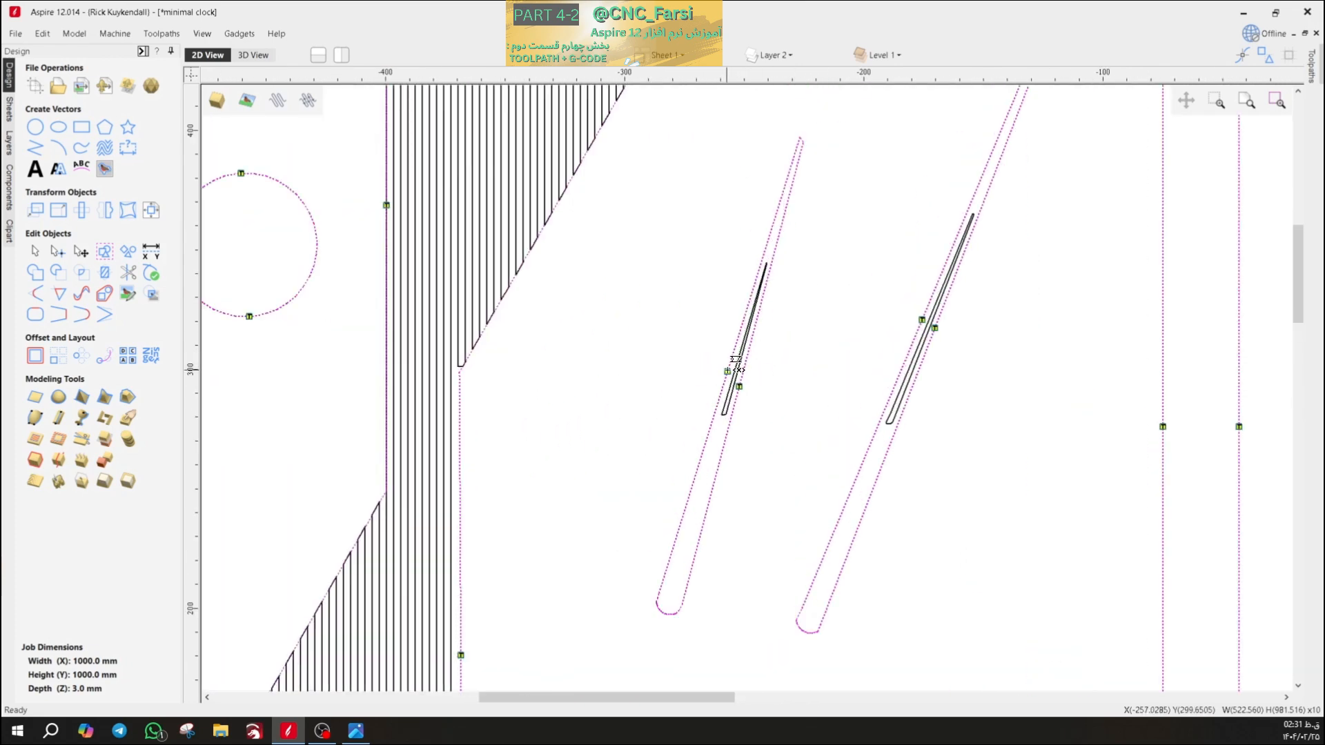
{"action": "left_click_drag", "start_coordinate": [734, 365], "coordinate": [710, 453]}
{"action": "left_click", "coordinate": [767, 246]}
{"action": "scroll", "coordinate": [698, 481], "scroll_direction": "up", "scroll_amount": 3}
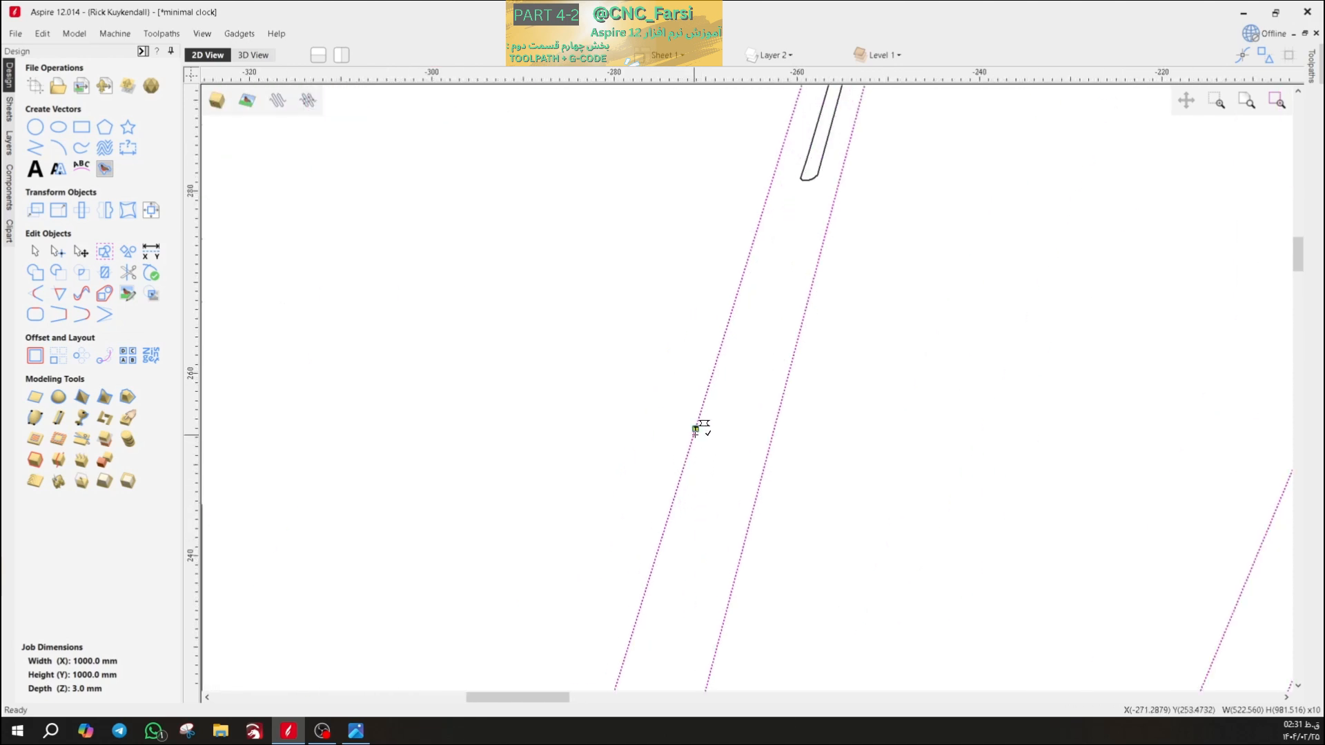
{"action": "scroll", "coordinate": [695, 429], "scroll_direction": "up", "scroll_amount": 3}
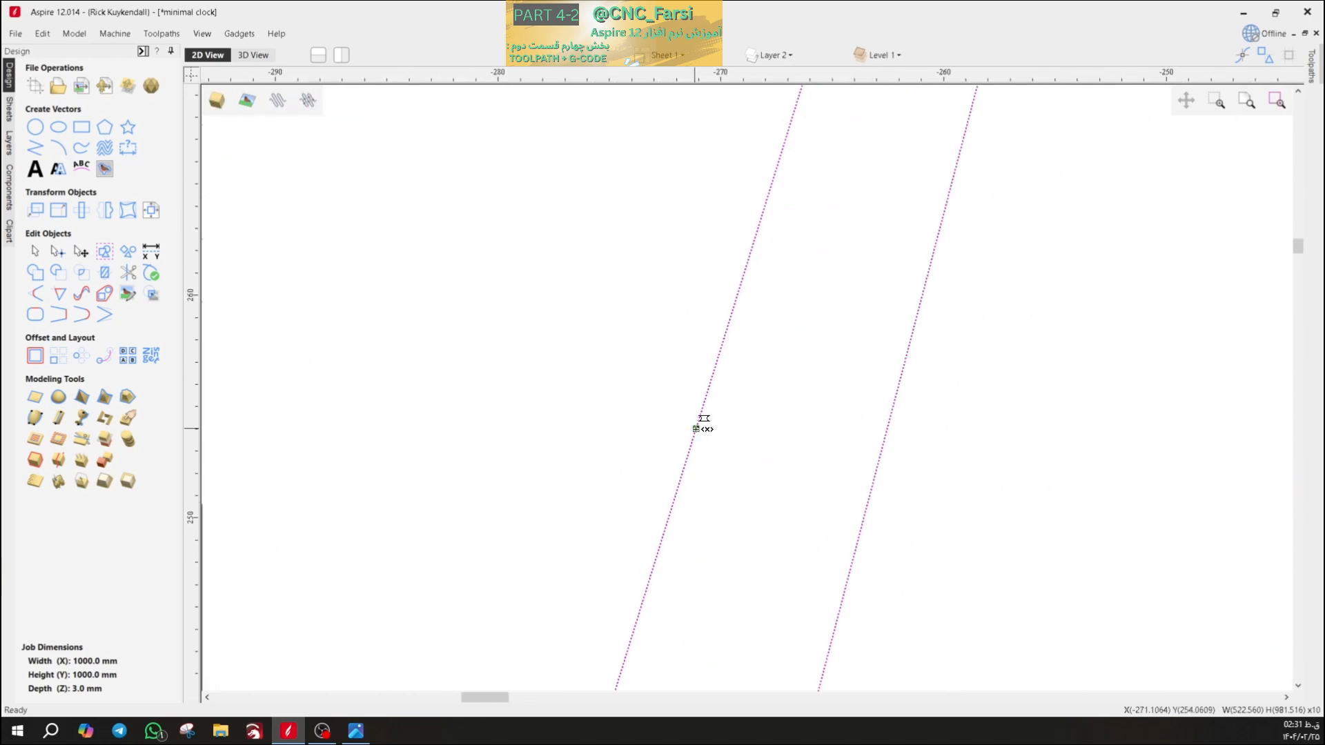
{"action": "left_click", "coordinate": [695, 428]}
{"action": "scroll", "coordinate": [838, 229], "scroll_direction": "down", "scroll_amount": 3}
{"action": "scroll", "coordinate": [838, 229], "scroll_direction": "down", "scroll_amount": 5}
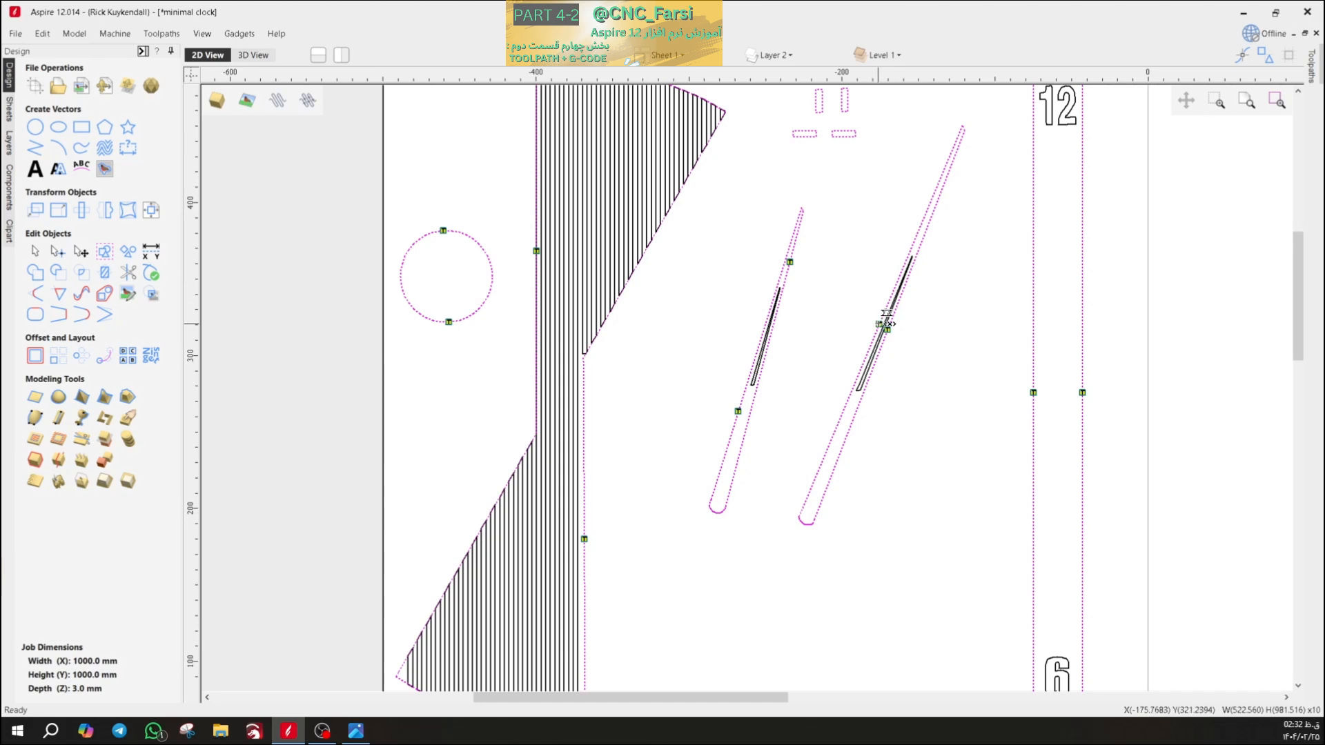
- Move the longer clock hand's tabs apart along opposite edges, one below the inner slot and one nearer the tip
{"action": "left_click_drag", "start_coordinate": [840, 392], "coordinate": [829, 414]}
{"action": "left_click_drag", "start_coordinate": [888, 329], "coordinate": [979, 237]}
{"action": "scroll", "coordinate": [991, 296], "scroll_direction": "down", "scroll_amount": 4}
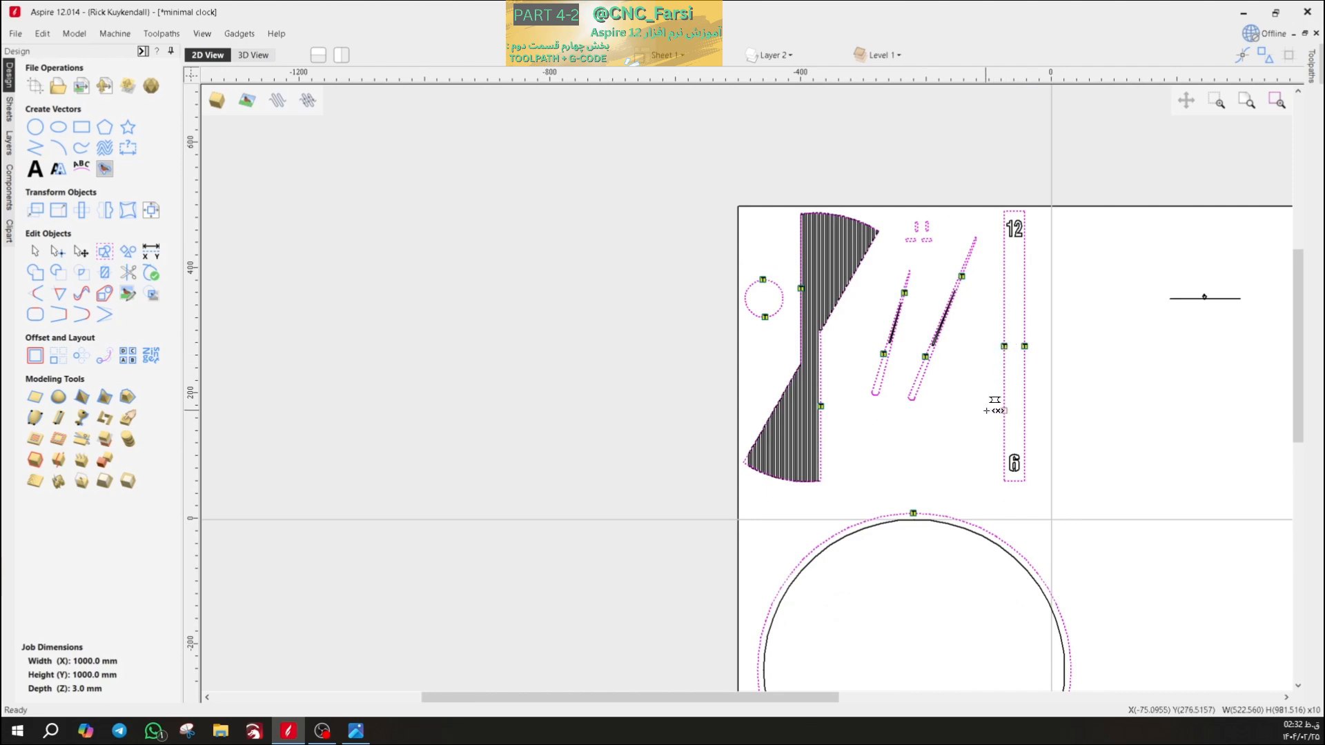
- Stagger the tall numeral bar's tabs, one lower toward the 6 and one higher toward the 12, and finish tab editing
{"action": "left_click_drag", "start_coordinate": [982, 417], "coordinate": [982, 417]}
{"action": "left_click_drag", "start_coordinate": [1025, 345], "coordinate": [1038, 276]}
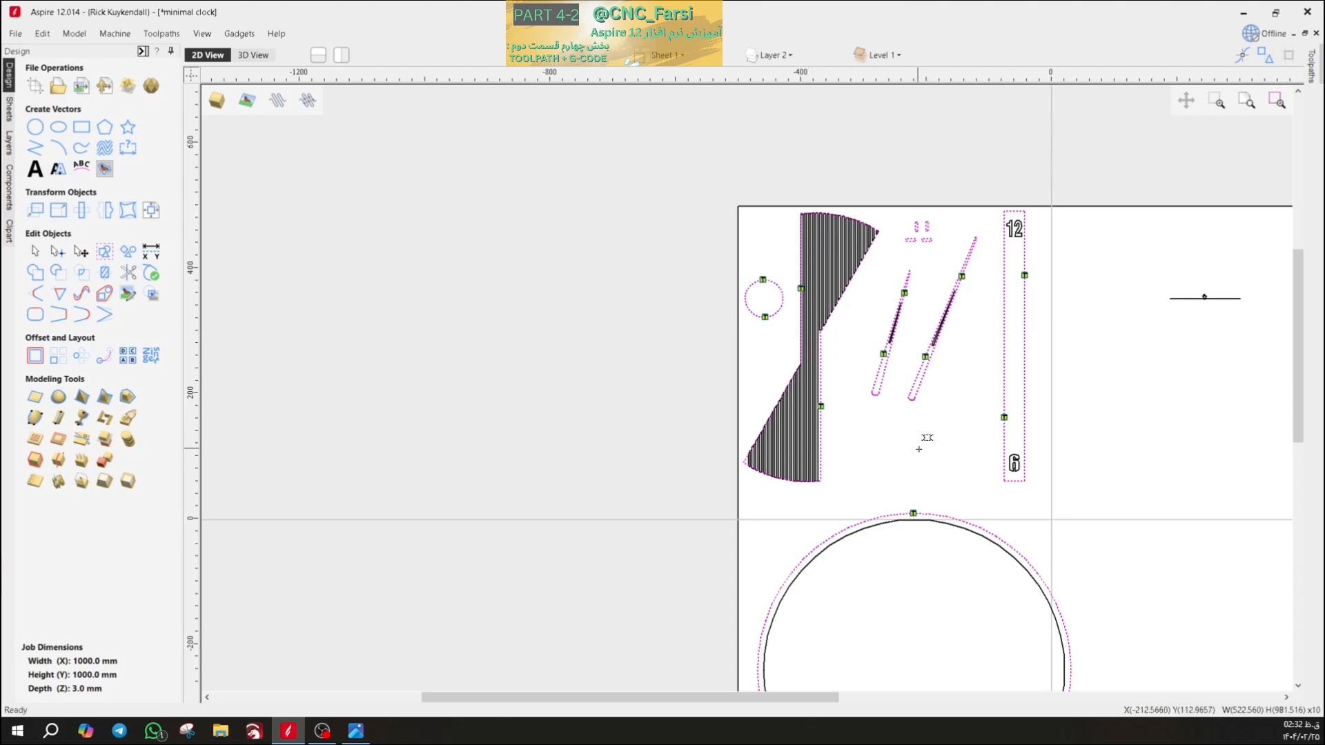
{"action": "middle_click_drag", "start_coordinate": [926, 438], "coordinate": [758, 254]}
{"action": "scroll", "coordinate": [790, 276], "scroll_direction": "down", "scroll_amount": 1}
{"action": "middle_click_drag", "start_coordinate": [976, 230], "coordinate": [945, 345]}
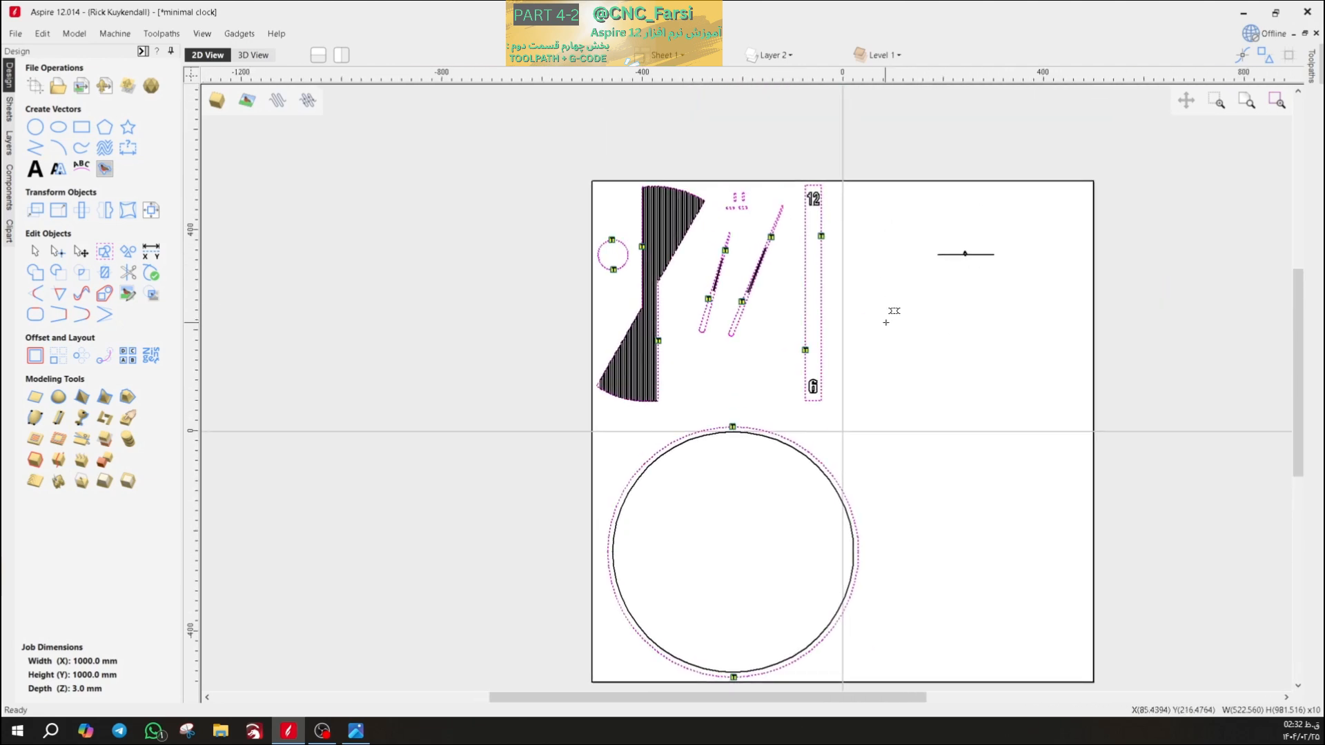
{"action": "mouse_move", "coordinate": [1313, 67]}
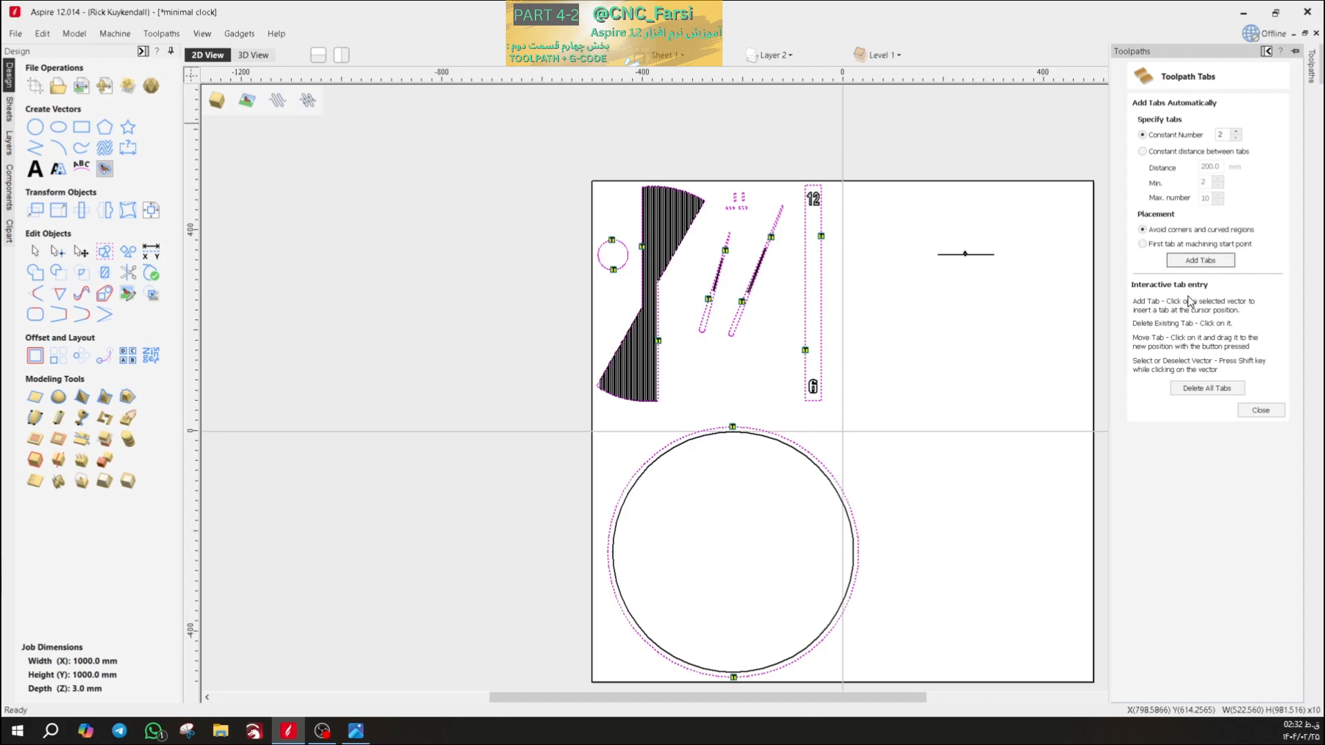
{"action": "scroll", "coordinate": [800, 281], "scroll_direction": "up", "scroll_amount": 3}
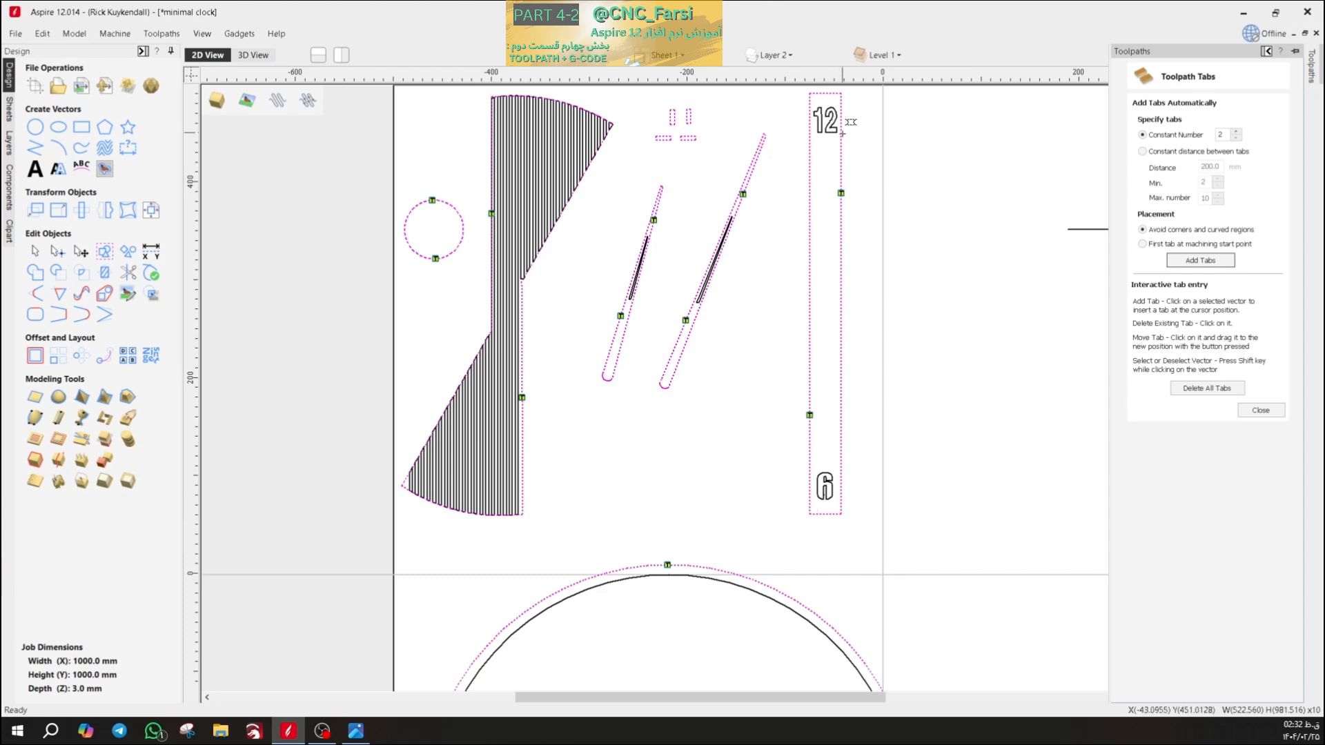
{"action": "left_click", "coordinate": [1257, 412]}
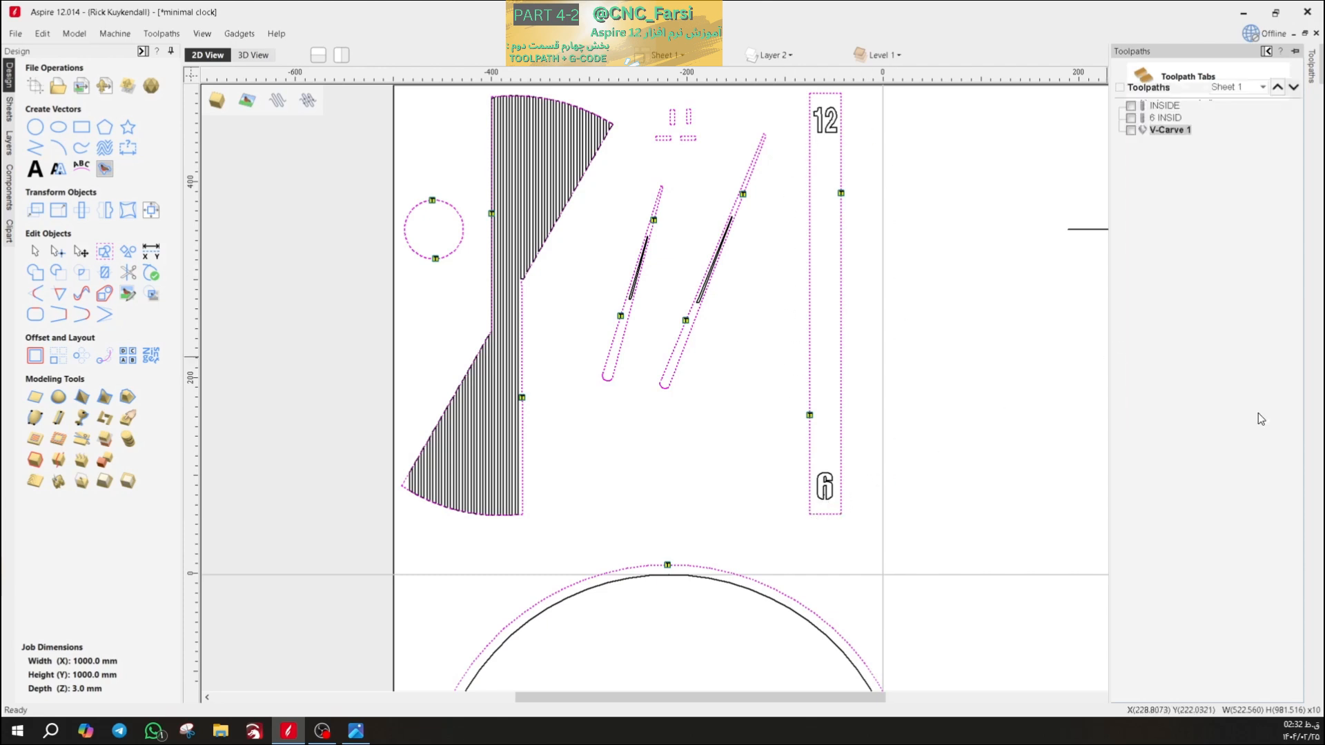
- Add ramps to the profile toolpath, compare the Spiral and Zig Zag types, and settle on Smooth
{"action": "scroll", "coordinate": [880, 500], "scroll_direction": "down", "scroll_amount": 4}
{"action": "middle_click_drag", "start_coordinate": [909, 480], "coordinate": [796, 290]}
{"action": "scroll", "coordinate": [764, 270], "scroll_direction": "up", "scroll_amount": 1}
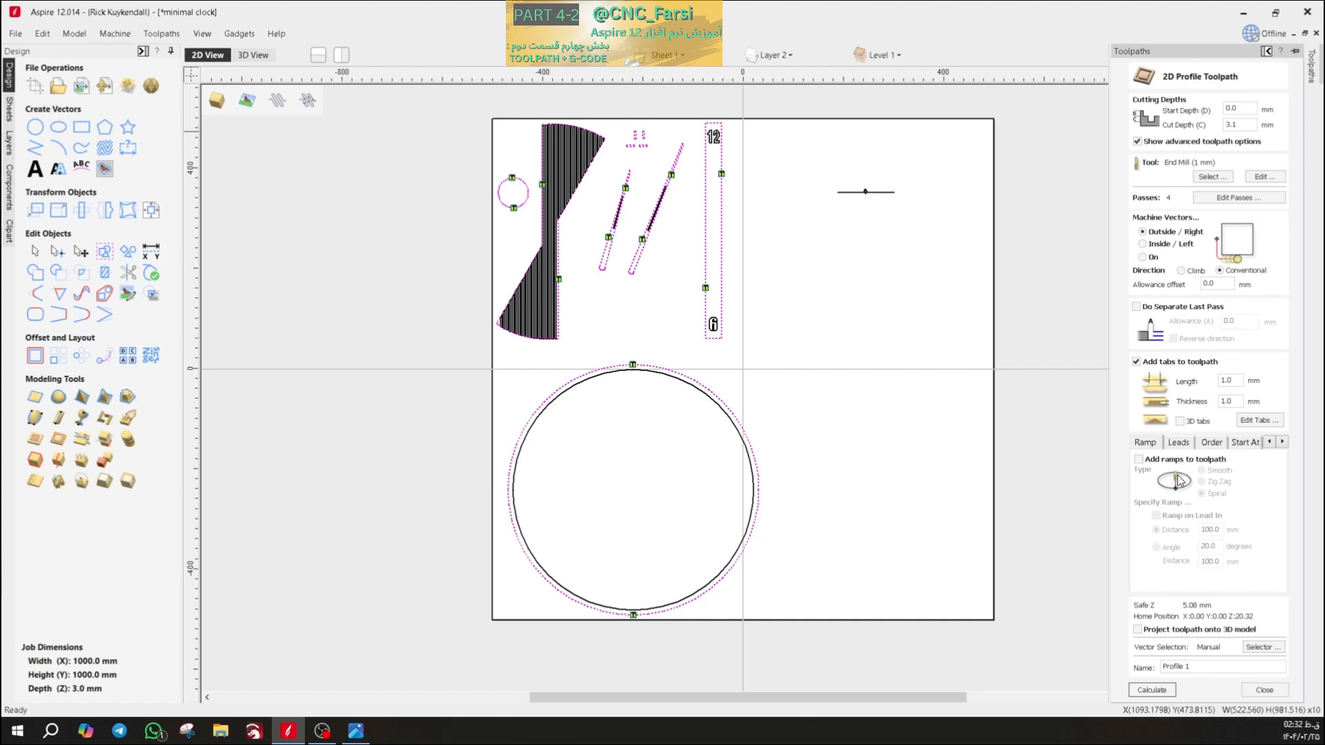
{"action": "left_click", "coordinate": [1139, 459]}
{"action": "left_click", "coordinate": [1202, 470]}
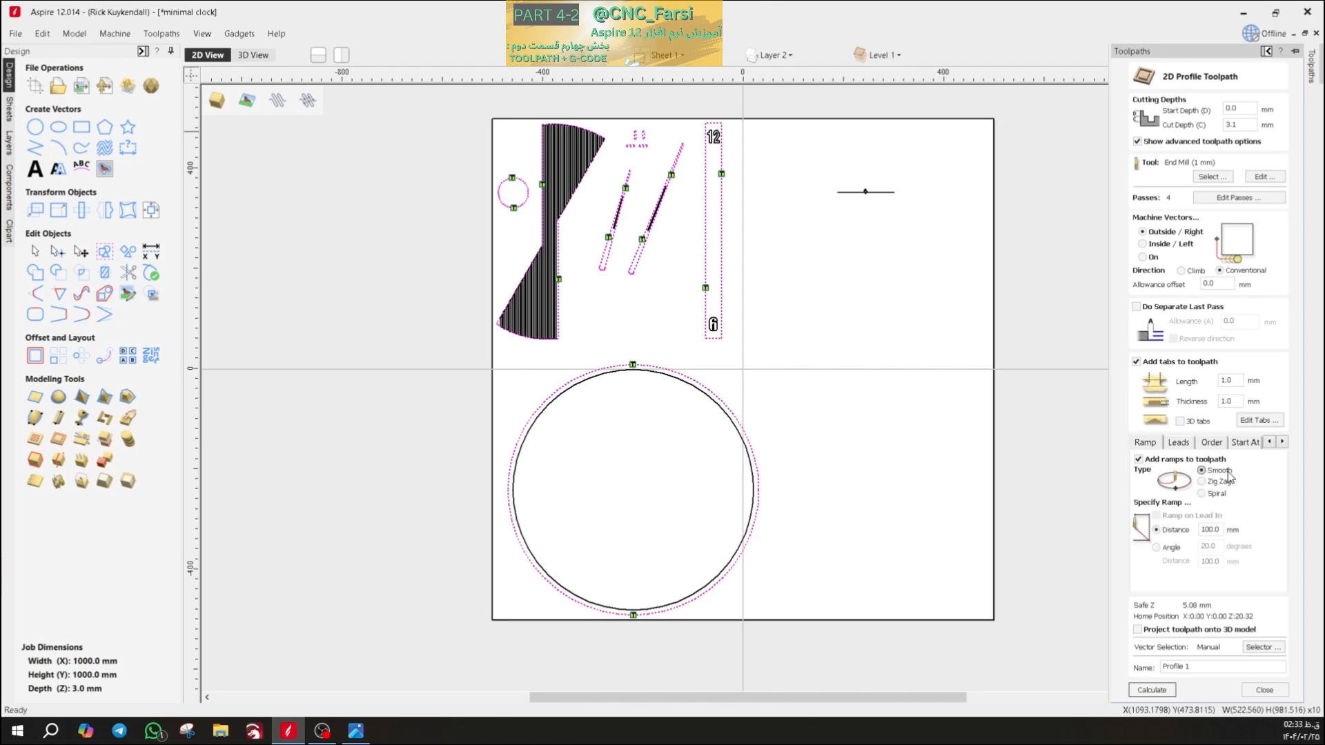
{"action": "left_click", "coordinate": [1201, 494]}
{"action": "left_click", "coordinate": [1201, 481]}
{"action": "left_click", "coordinate": [1202, 493]}
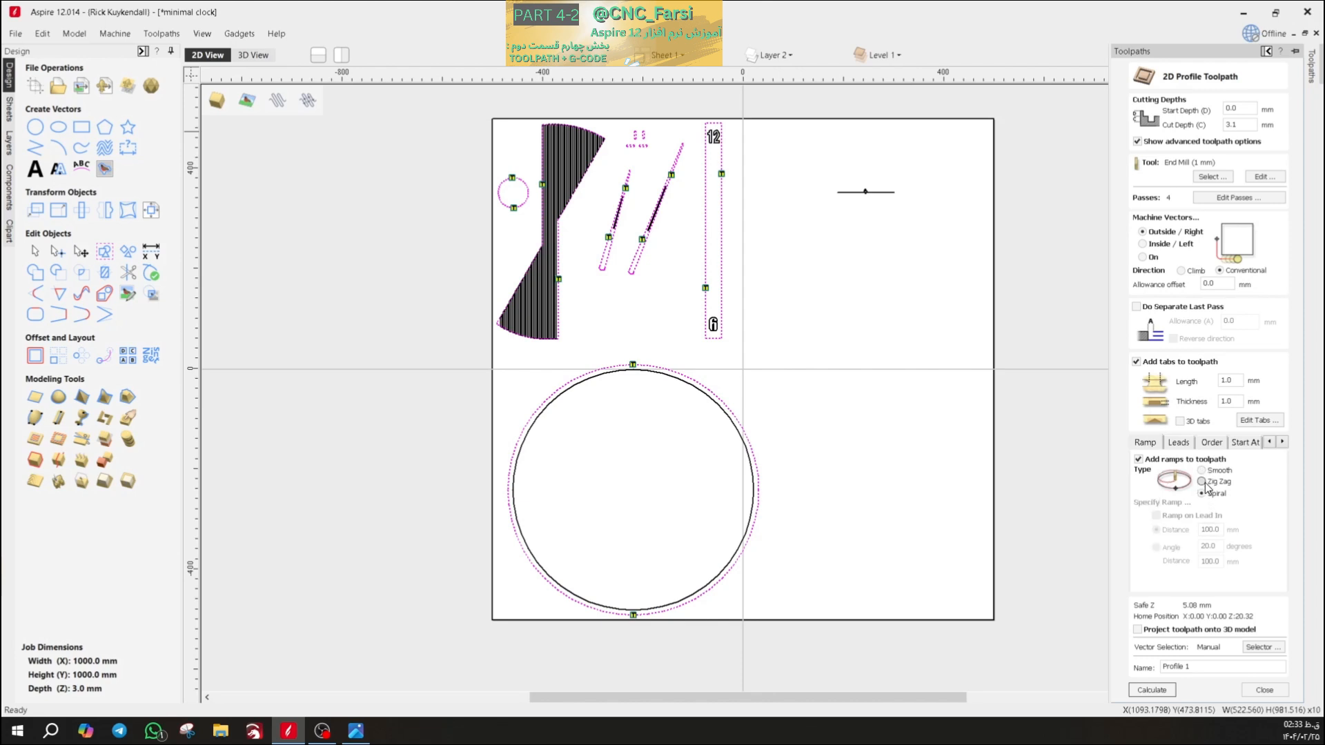
{"action": "left_click", "coordinate": [1202, 481]}
{"action": "left_click", "coordinate": [1203, 470]}
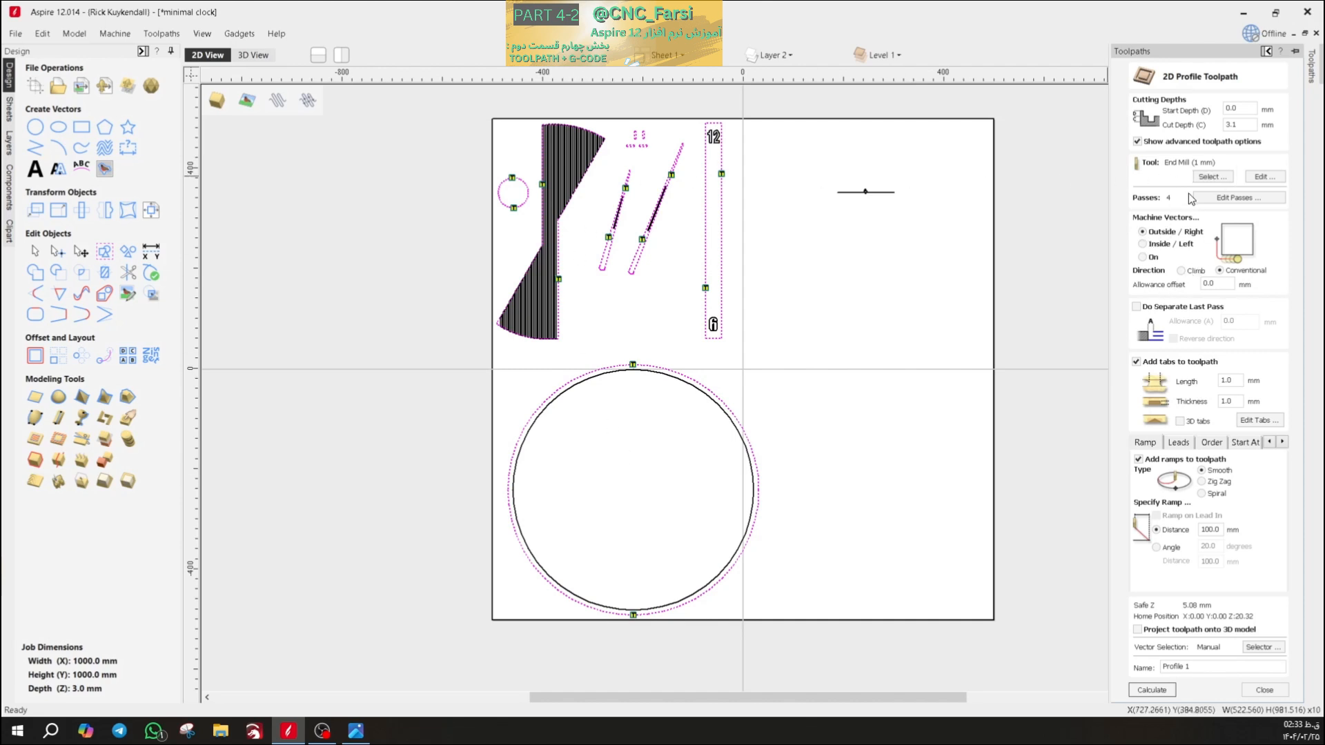
- Set the stepover of the metric End Mill (1 mm) to 50% in the tool database
{"action": "left_click", "coordinate": [1212, 176]}
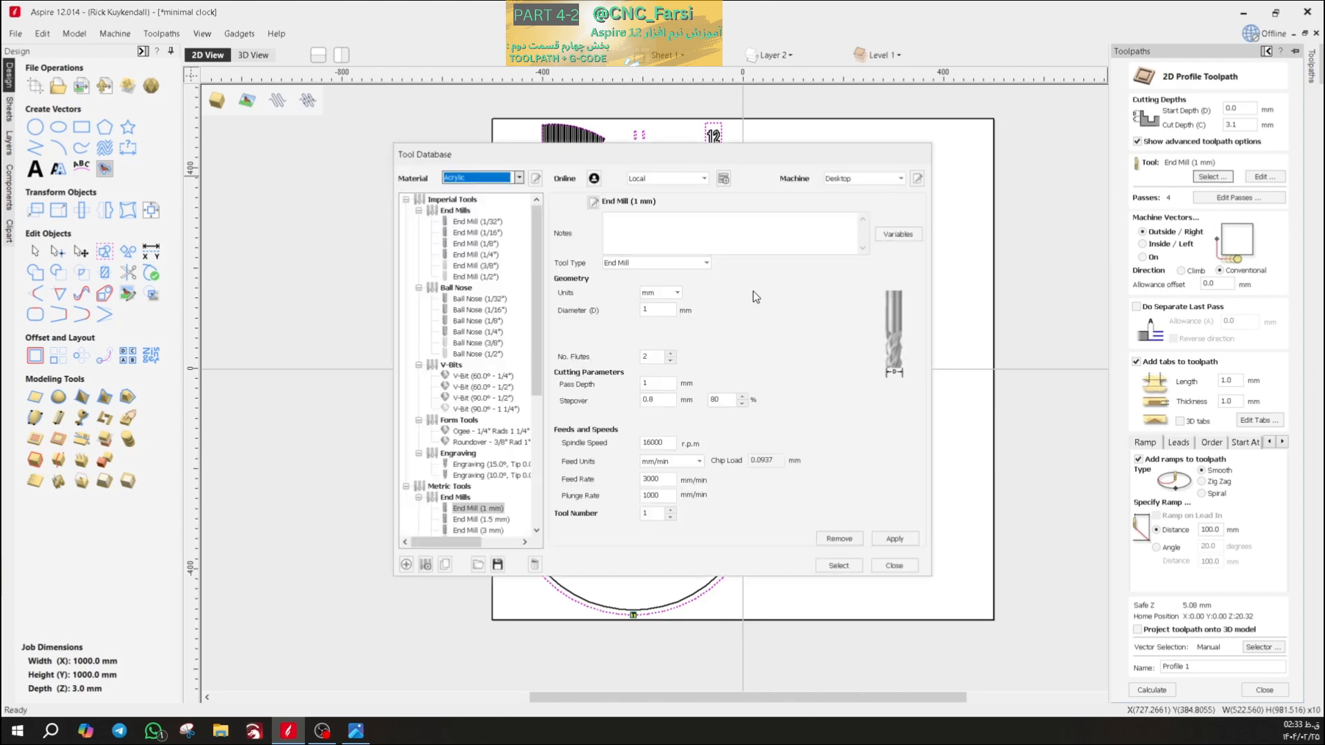
{"action": "left_click", "coordinate": [654, 311]}
{"action": "left_click", "coordinate": [653, 384]}
{"action": "double_click", "coordinate": [725, 397]}
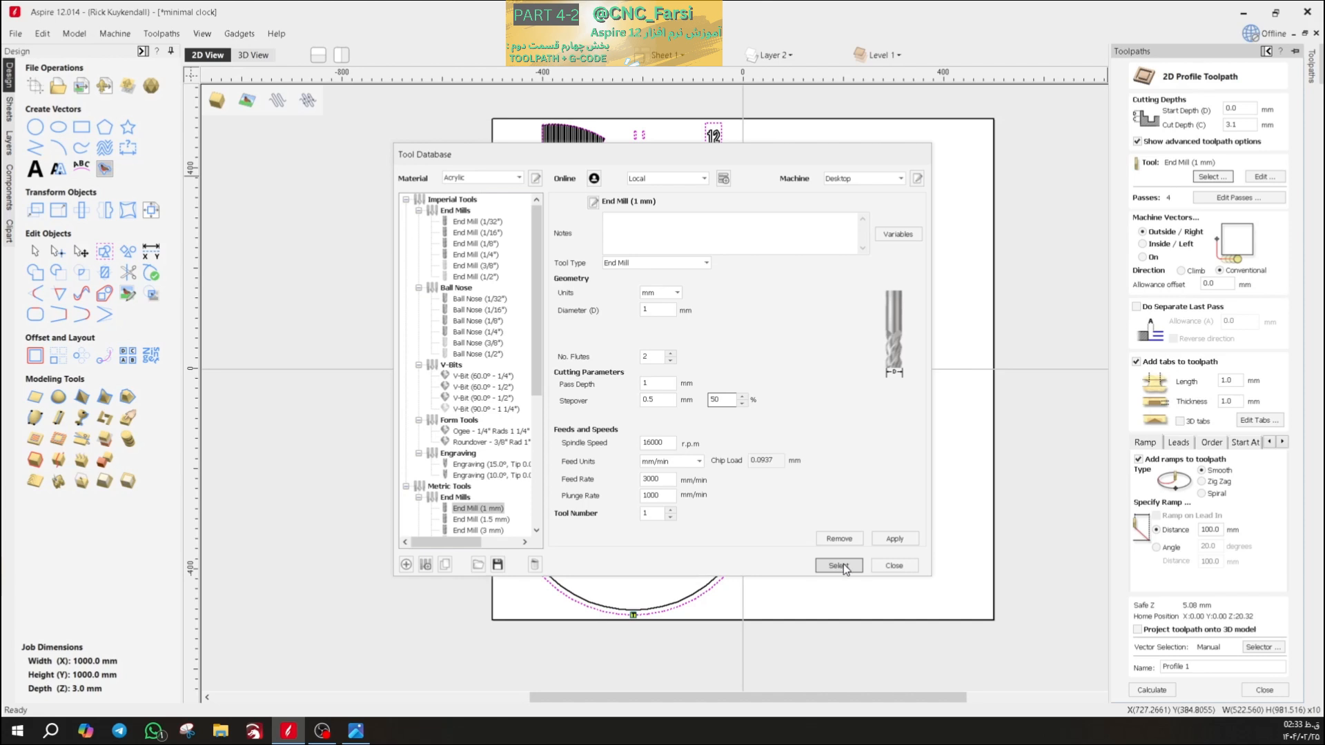
{"action": "left_click", "coordinate": [893, 565]}
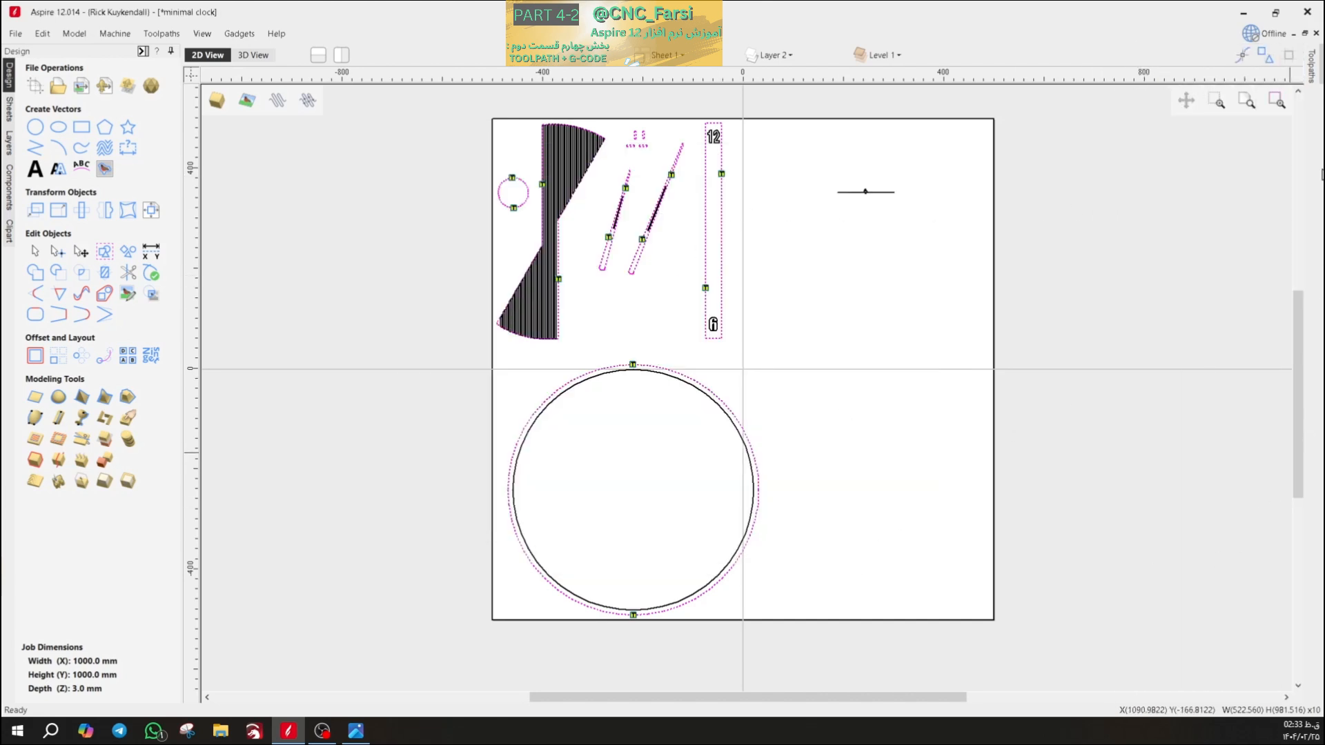
- Name the profile toolpath OUTSIDE and calculate it, accepting the cut through the material
{"action": "mouse_move", "coordinate": [1311, 100]}
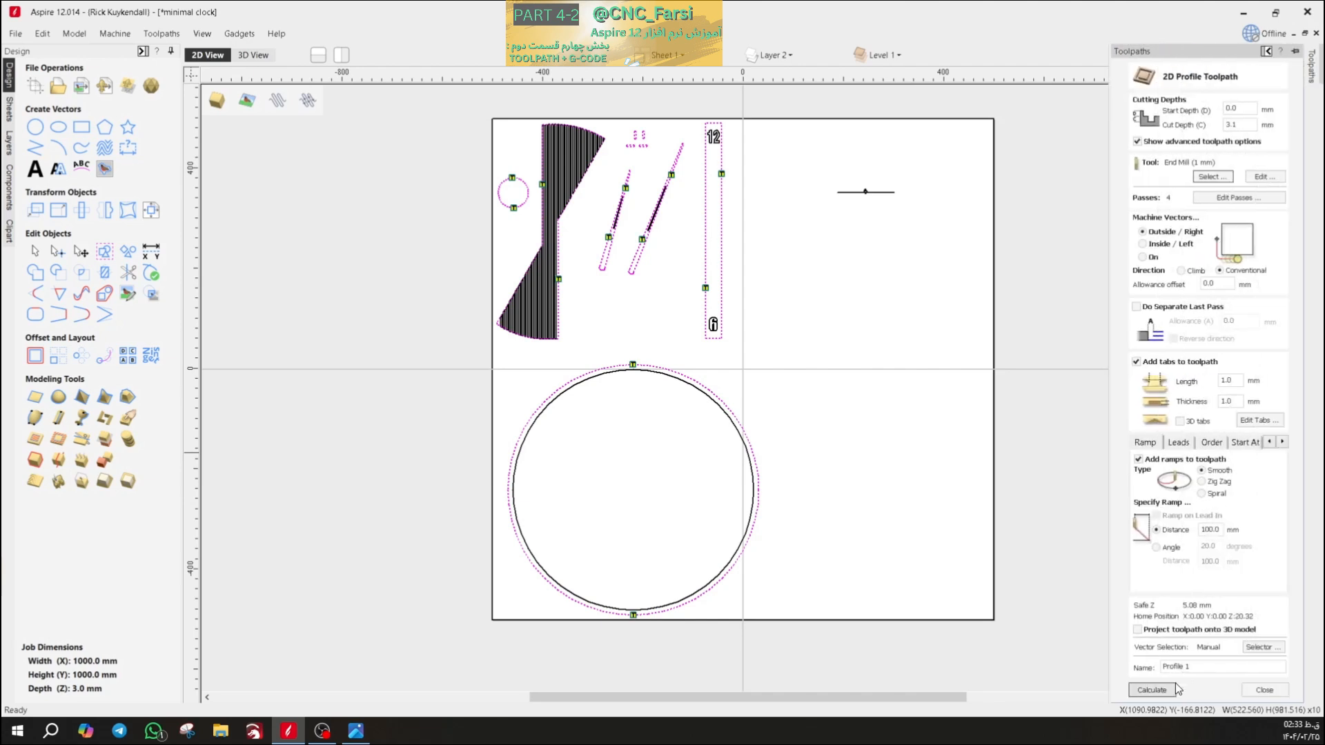
{"action": "left_click_drag", "start_coordinate": [1197, 666], "coordinate": [1134, 676]}
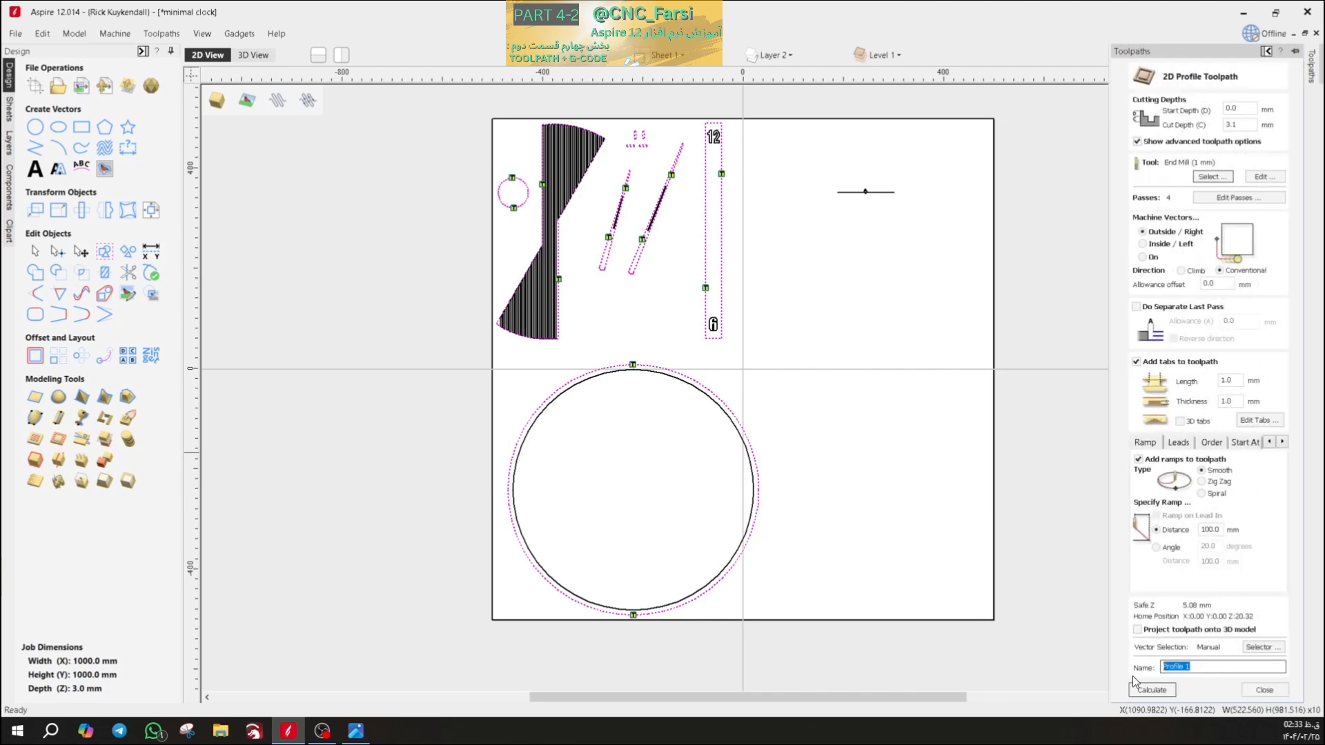
{"action": "type", "text": "OUTSIDE"}
{"action": "left_click", "coordinate": [1149, 690]}
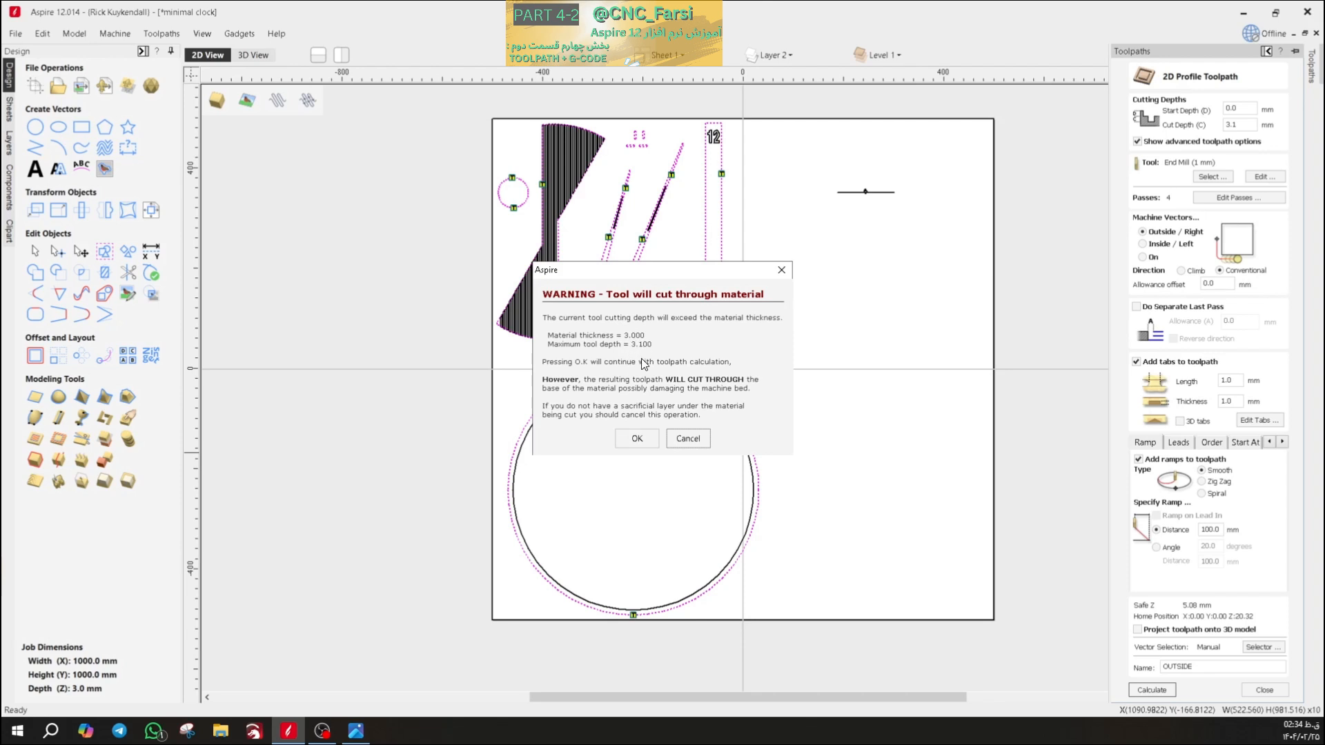
{"action": "left_click", "coordinate": [629, 438]}
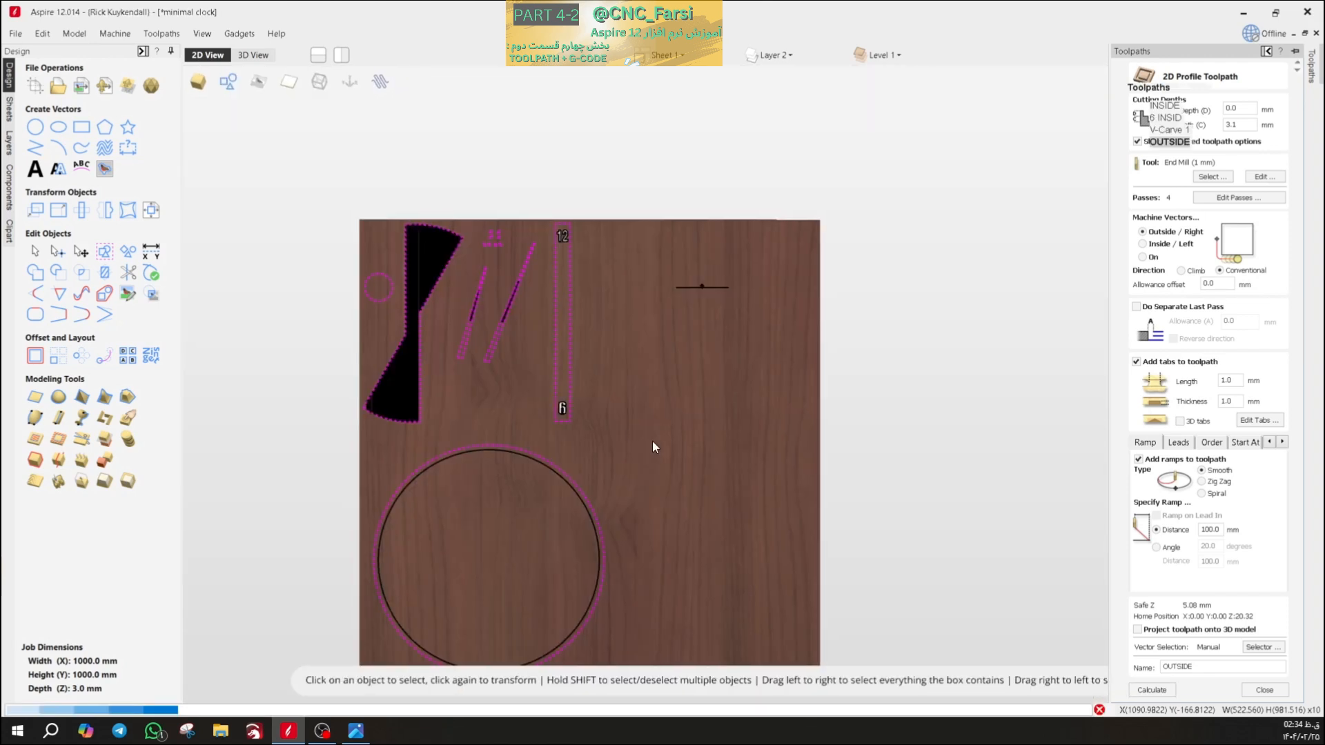
- Preview all toolpaths in the 3D simulation and remove the waste board around the tabbed parts
{"action": "middle_click_drag", "start_coordinate": [659, 434], "coordinate": [739, 344]}
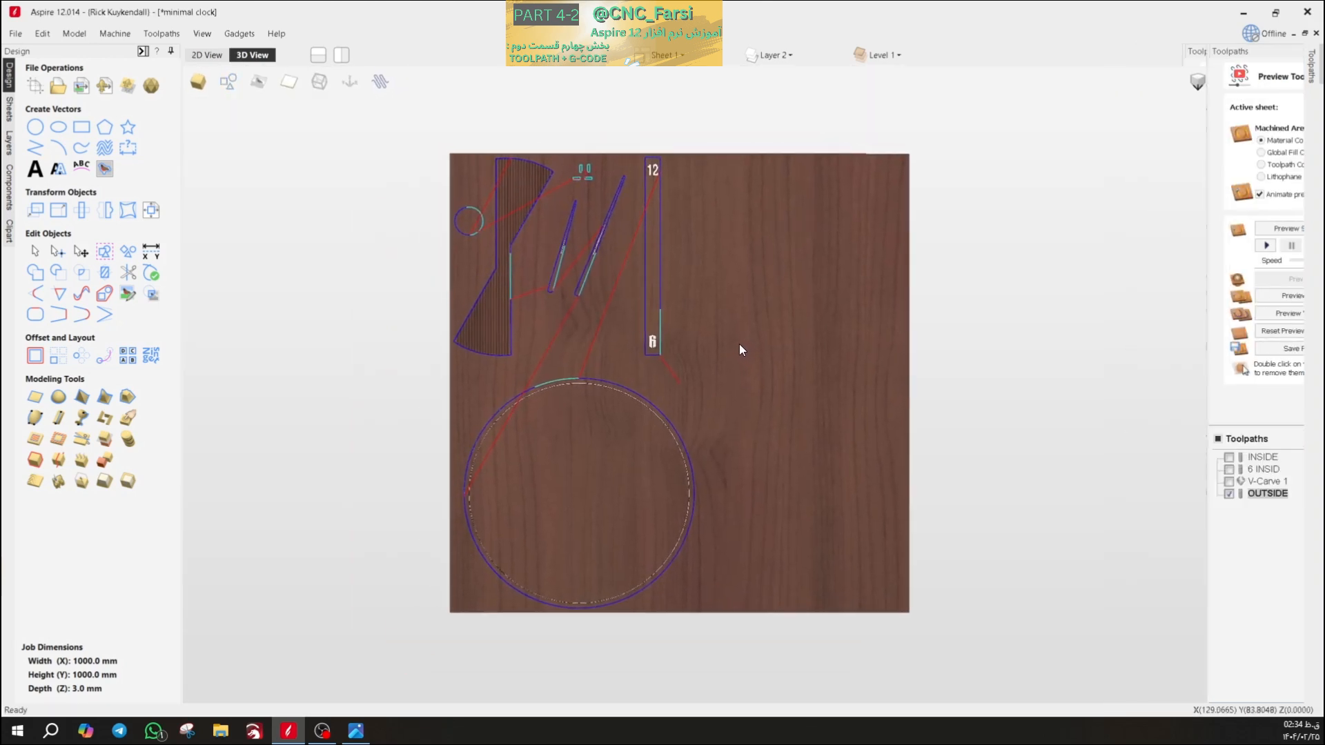
{"action": "mouse_move", "coordinate": [1311, 66]}
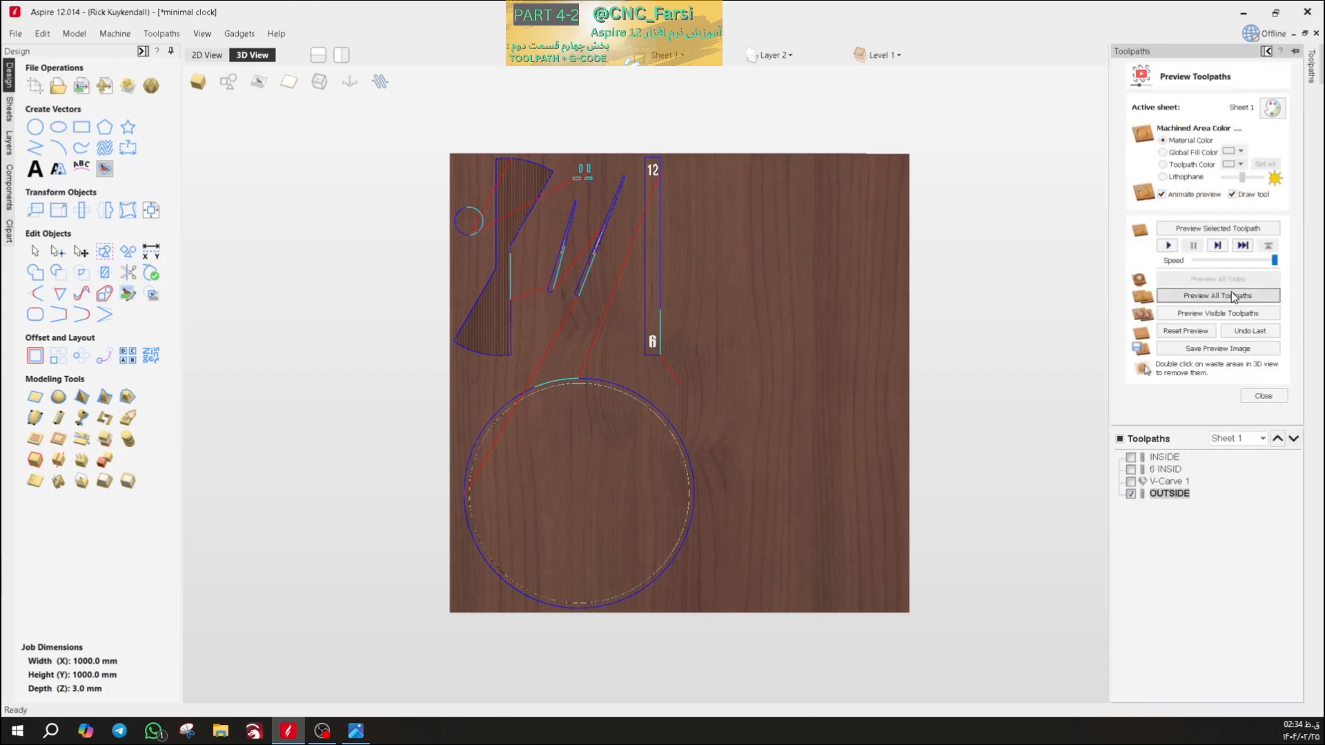
{"action": "left_click", "coordinate": [1208, 298]}
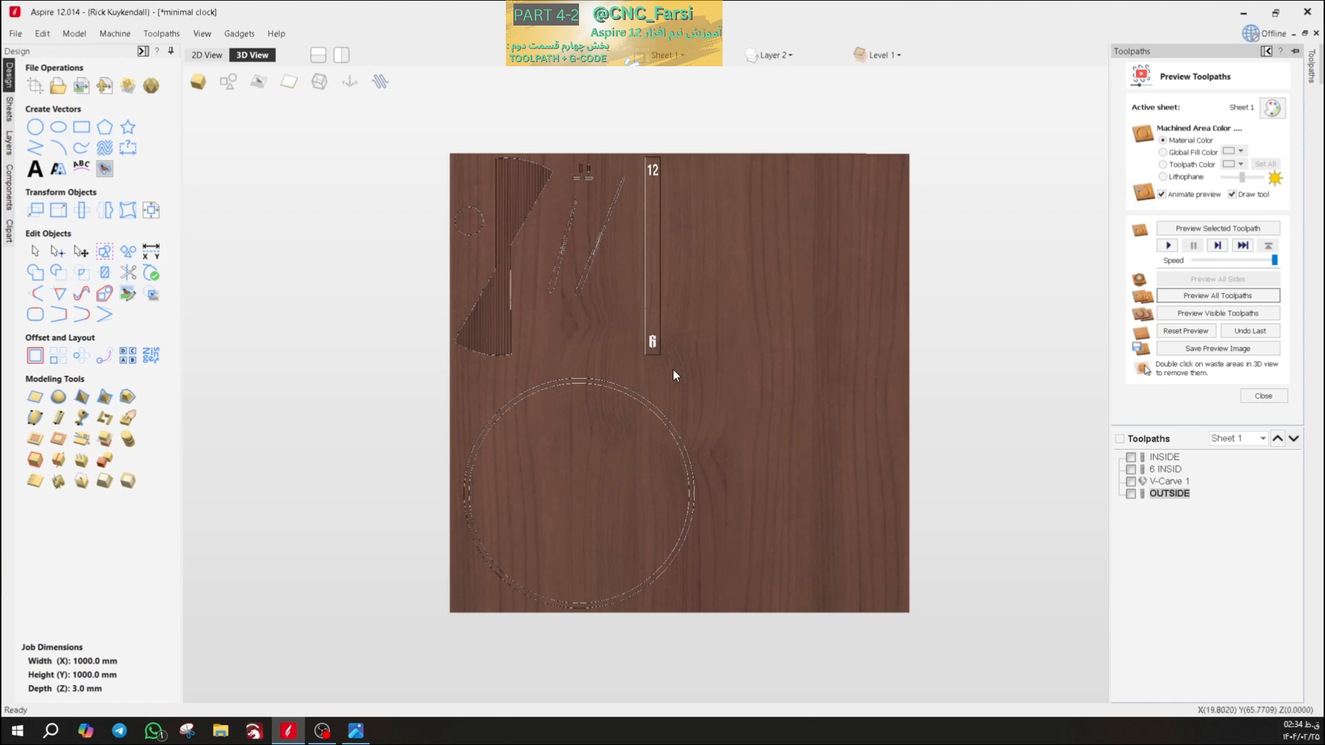
{"action": "scroll", "coordinate": [637, 387], "scroll_direction": "up", "scroll_amount": 1}
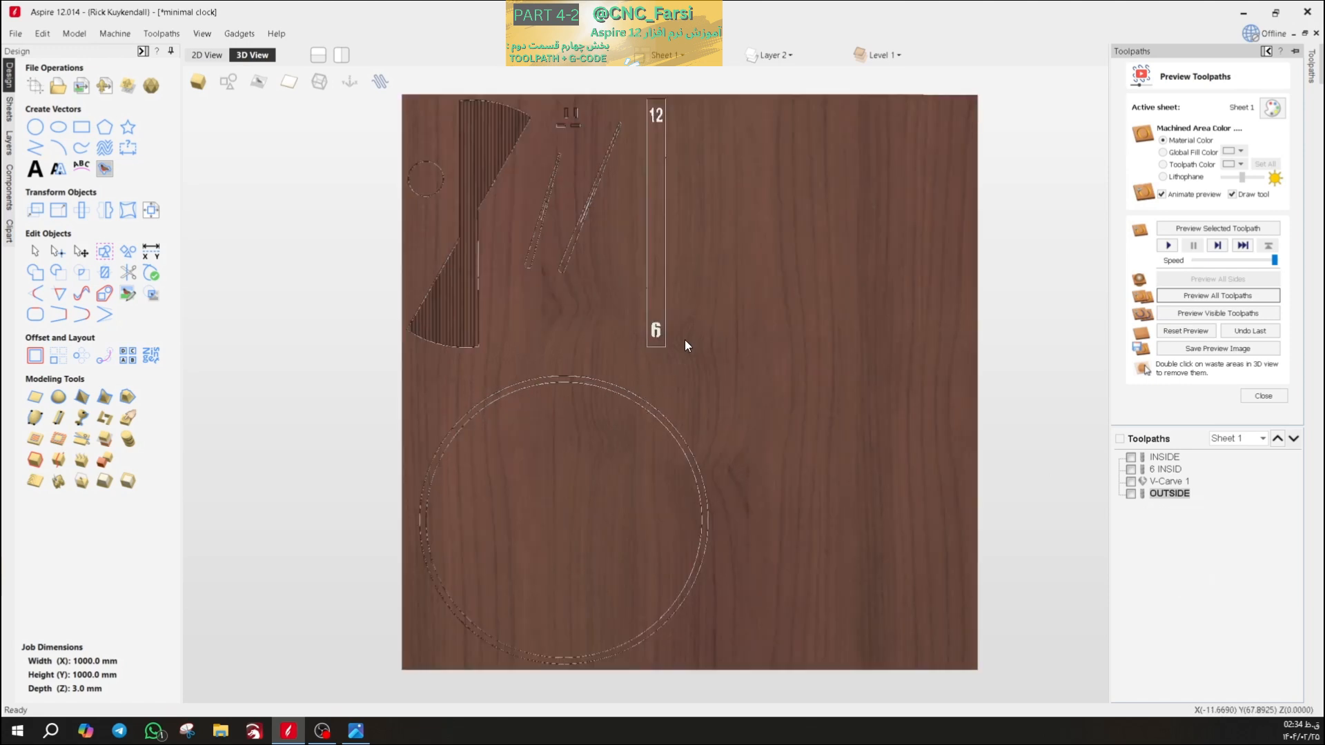
{"action": "double_click", "coordinate": [780, 304]}
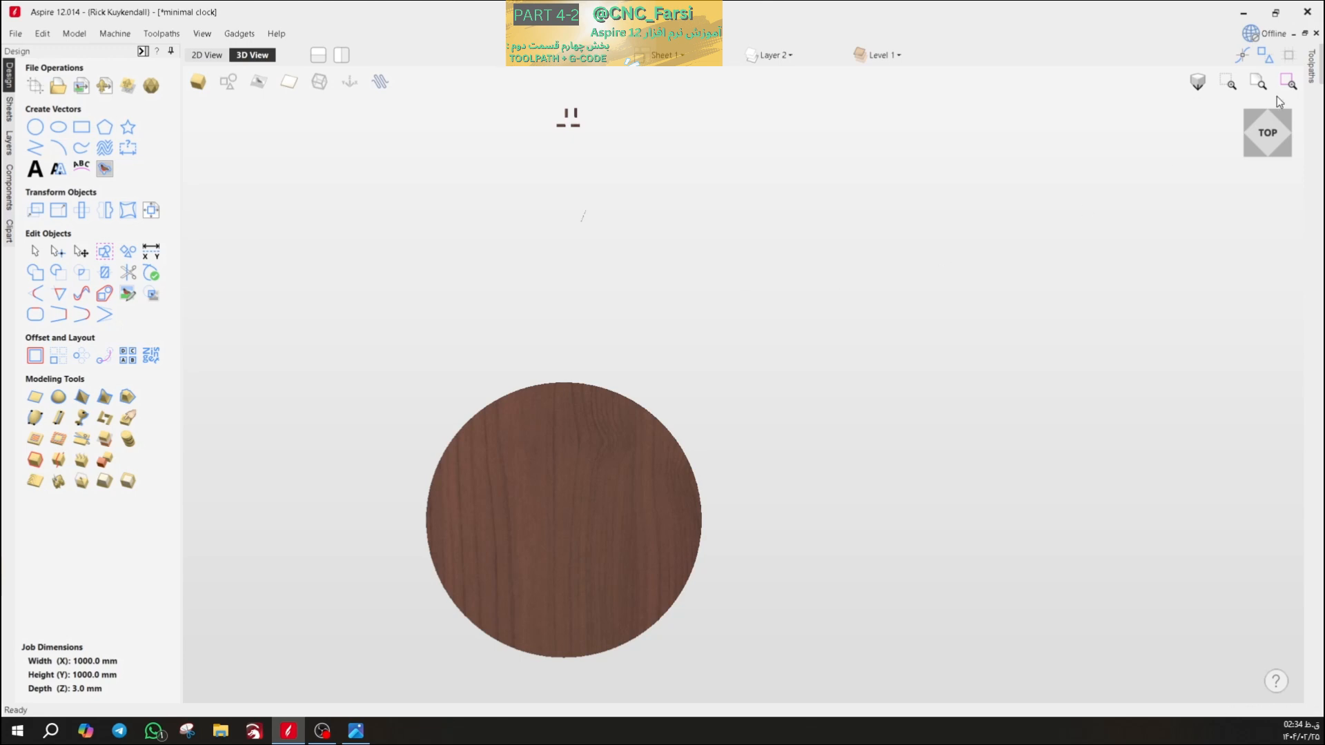
{"action": "left_click", "coordinate": [1311, 68]}
{"action": "scroll", "coordinate": [607, 330], "scroll_direction": "down", "scroll_amount": 3}
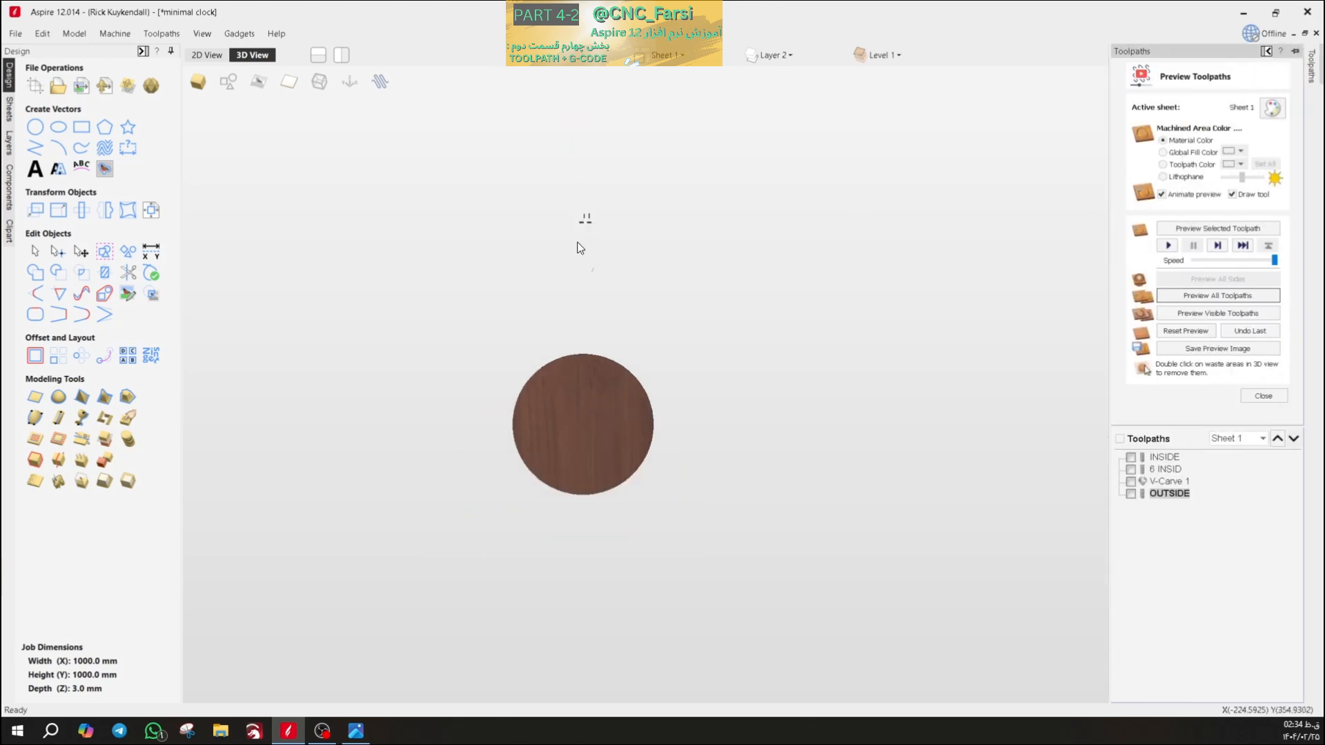
{"action": "scroll", "coordinate": [579, 245], "scroll_direction": "up", "scroll_amount": 1}
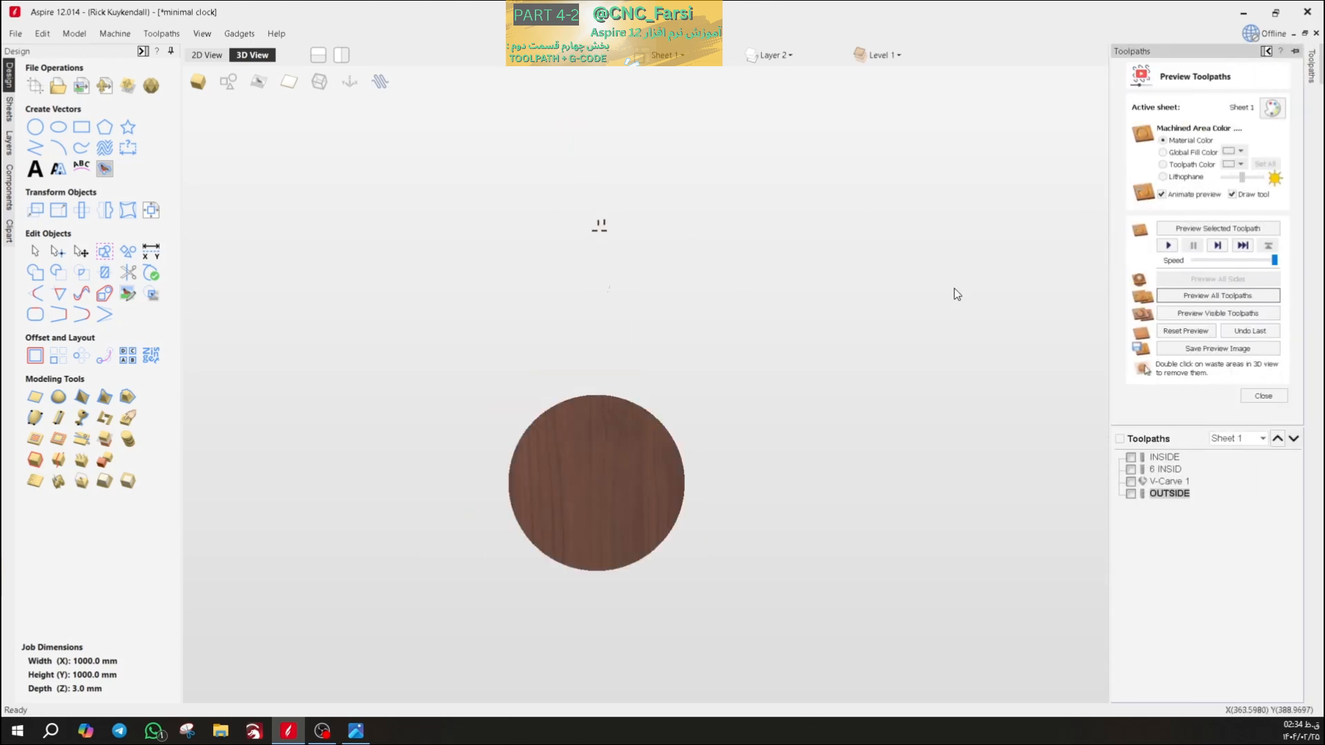
- Reset the preview, simulate all toolpaths again, and examine the tabs on the hatched panel, small disc and numeral bar
{"action": "left_click", "coordinate": [1182, 334]}
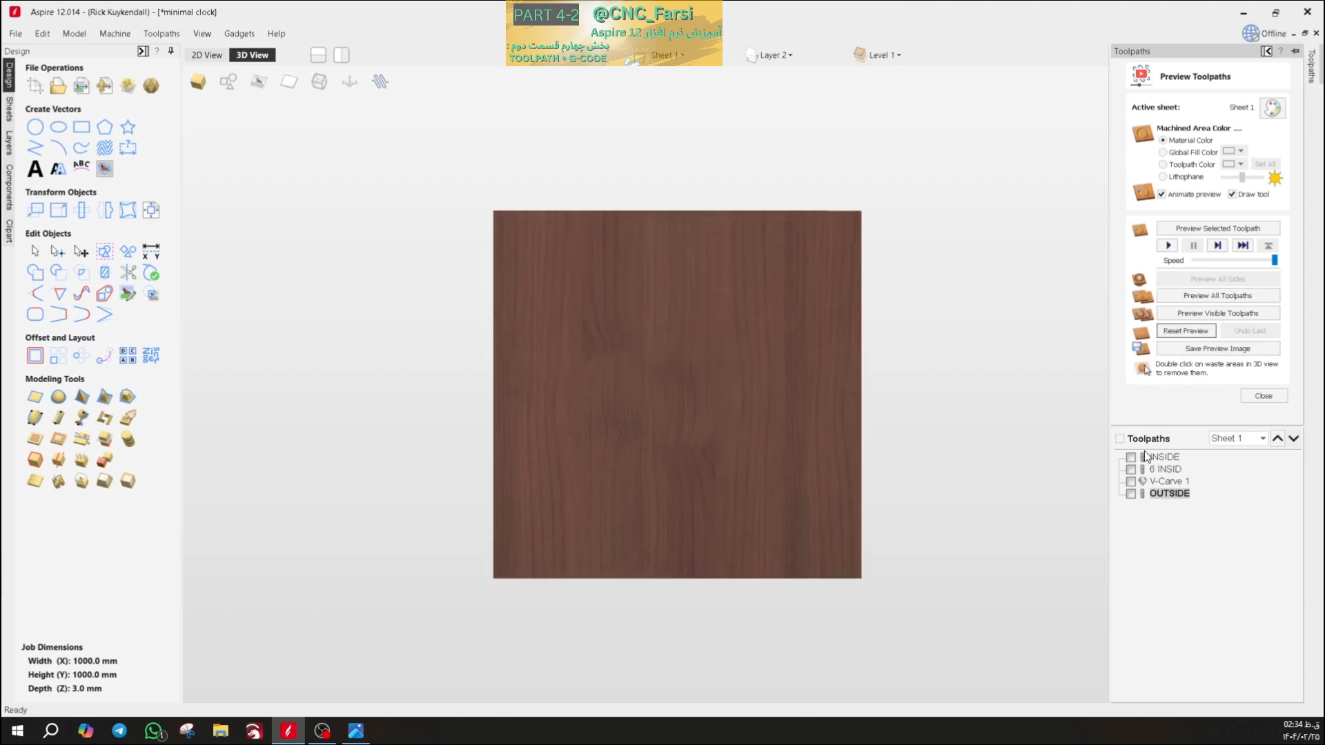
{"action": "left_click", "coordinate": [1206, 297]}
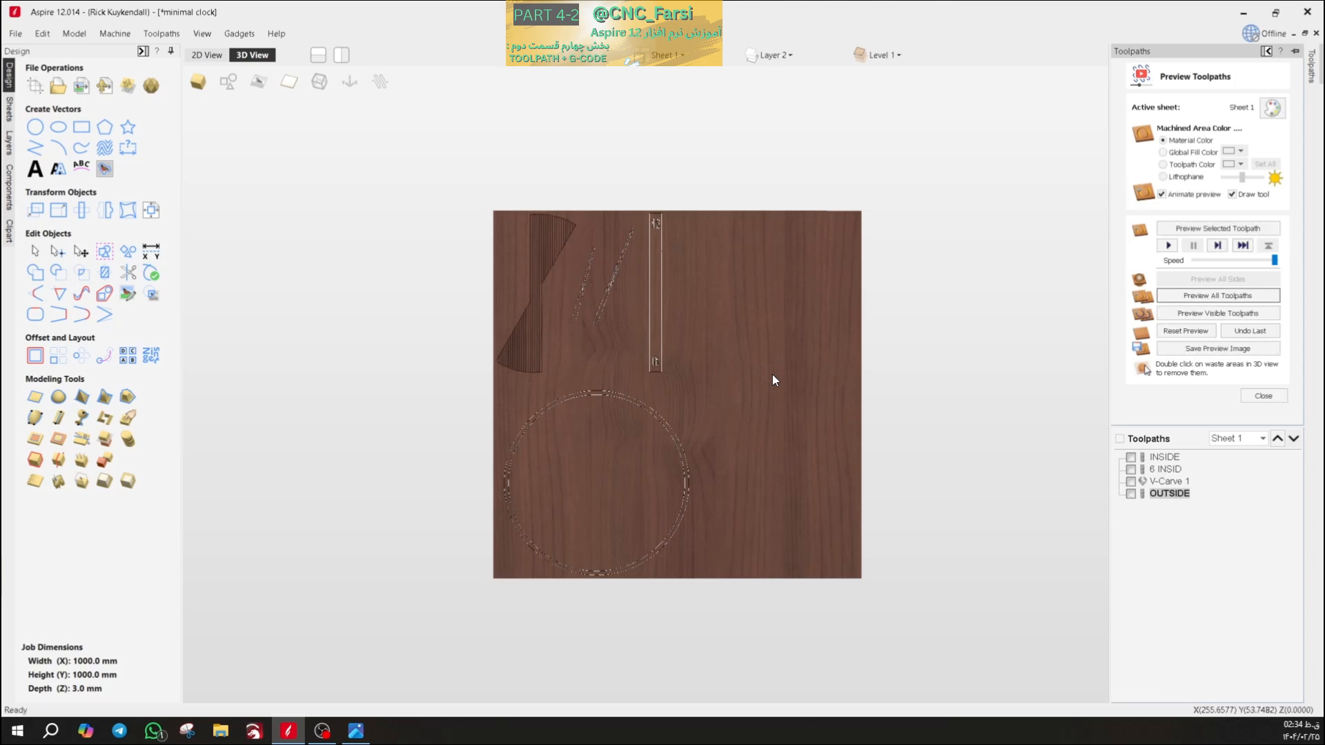
{"action": "scroll", "coordinate": [550, 302], "scroll_direction": "up", "scroll_amount": 5}
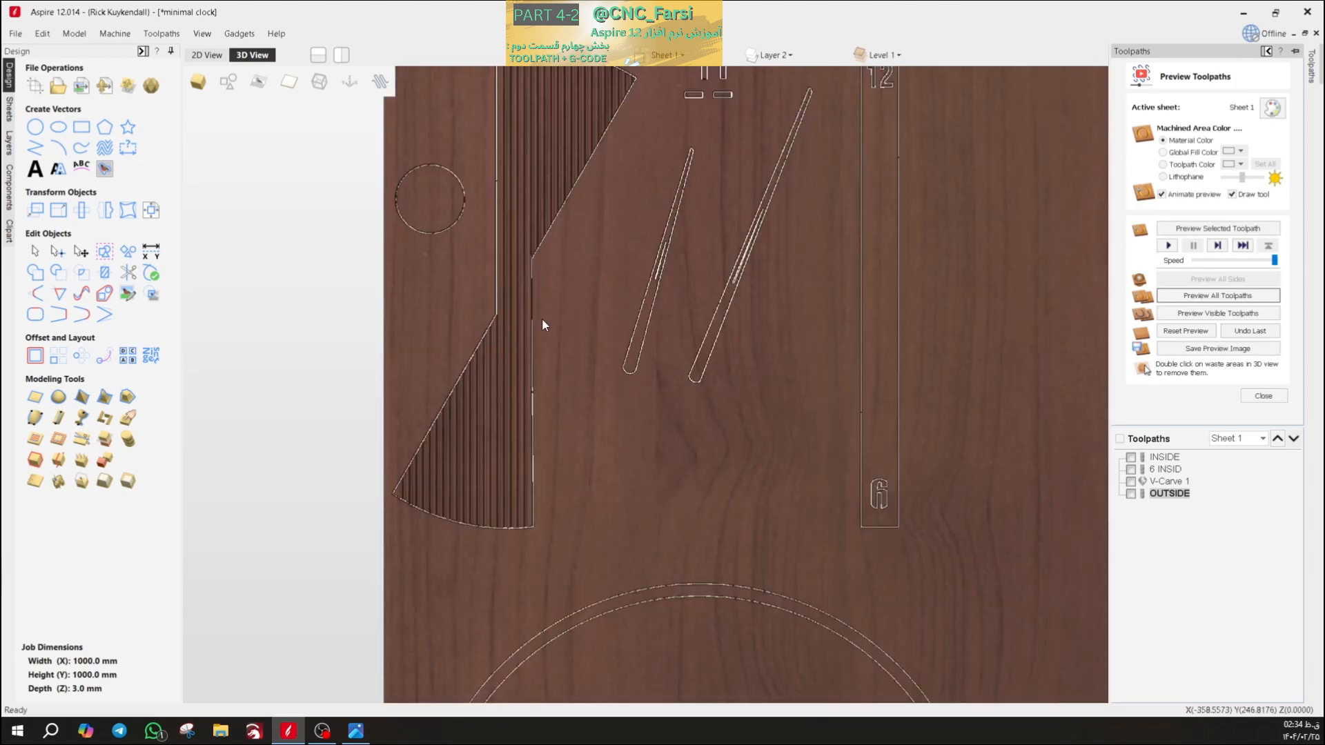
{"action": "scroll", "coordinate": [541, 527], "scroll_direction": "up", "scroll_amount": 3}
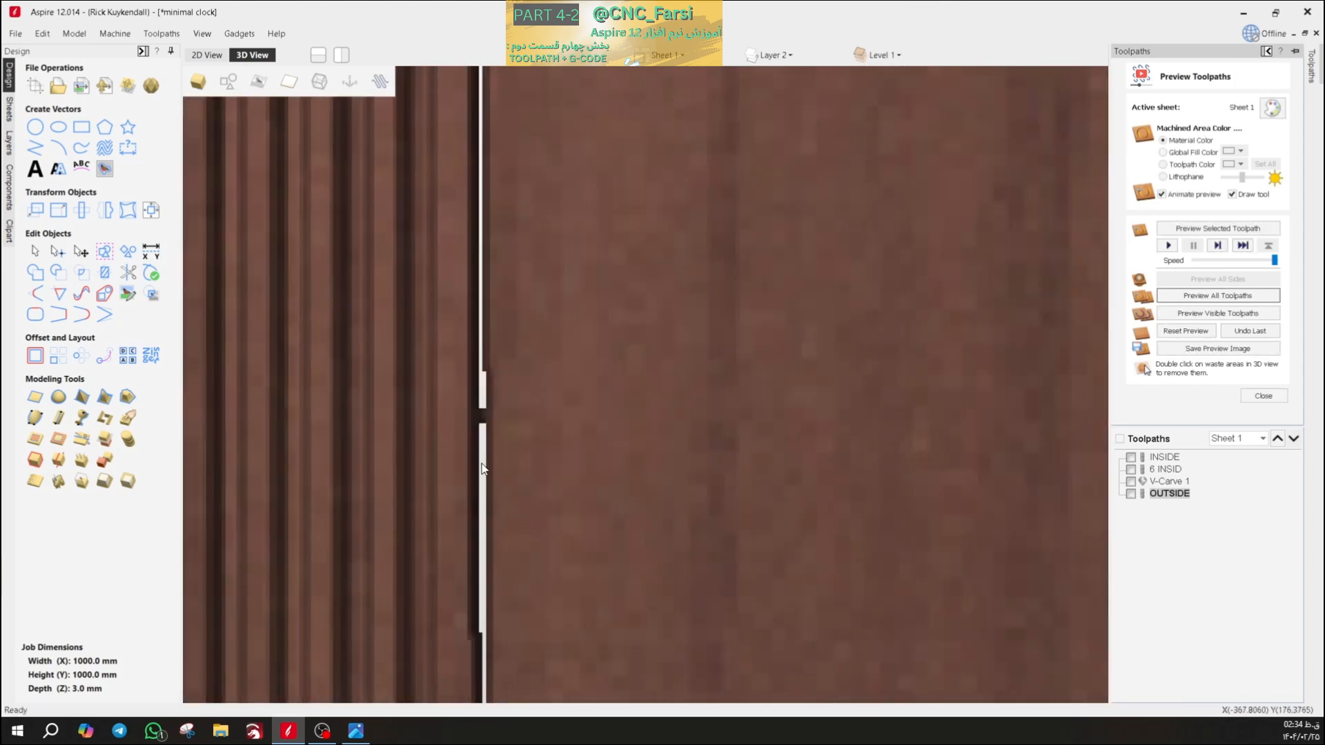
{"action": "scroll", "coordinate": [486, 421], "scroll_direction": "down", "scroll_amount": 2}
{"action": "scroll", "coordinate": [491, 434], "scroll_direction": "up", "scroll_amount": 4}
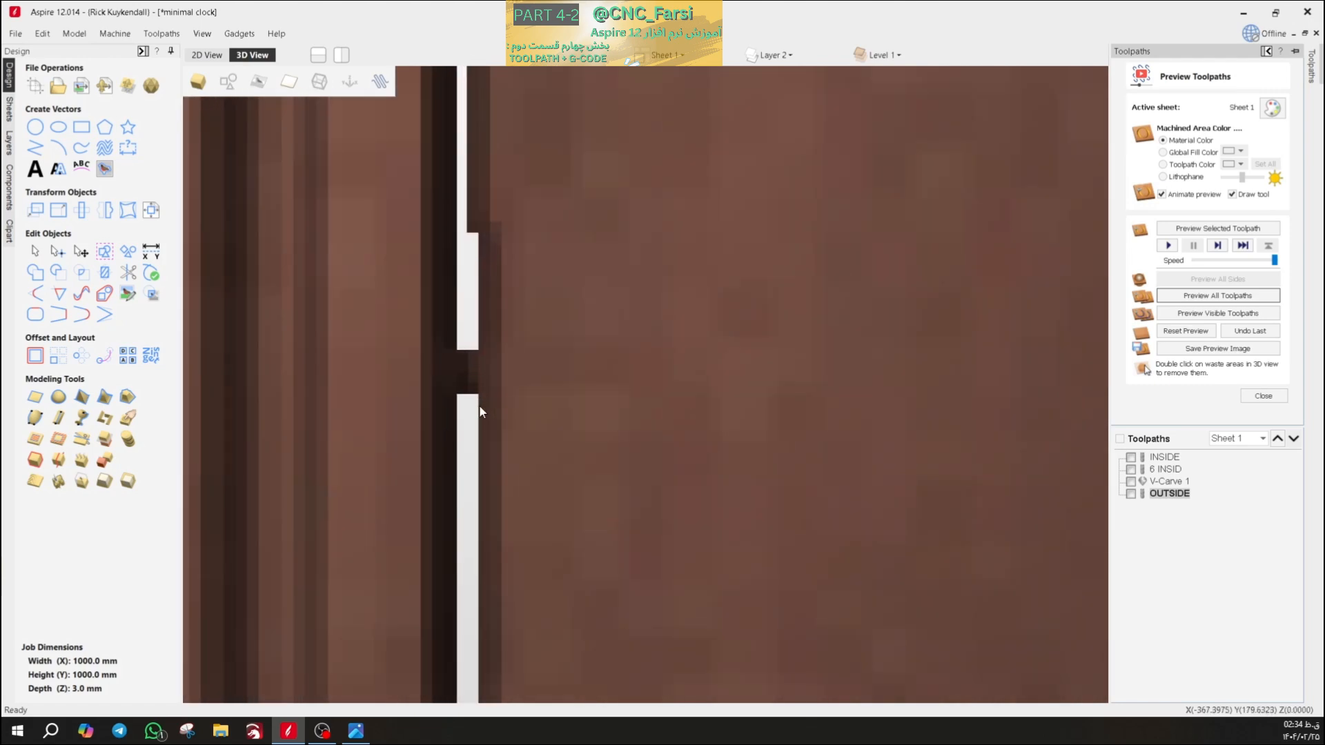
{"action": "scroll", "coordinate": [473, 364], "scroll_direction": "down", "scroll_amount": 6}
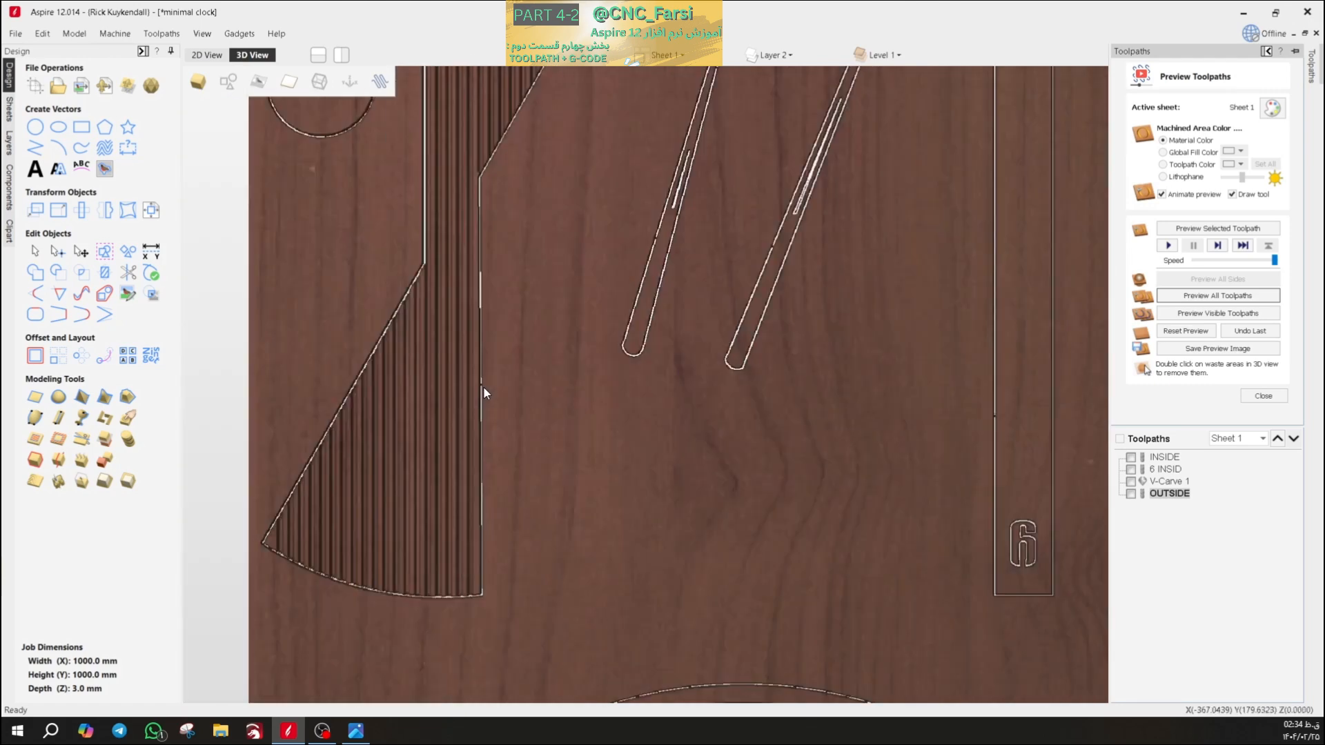
{"action": "scroll", "coordinate": [386, 172], "scroll_direction": "up", "scroll_amount": 2}
{"action": "scroll", "coordinate": [365, 160], "scroll_direction": "up", "scroll_amount": 6}
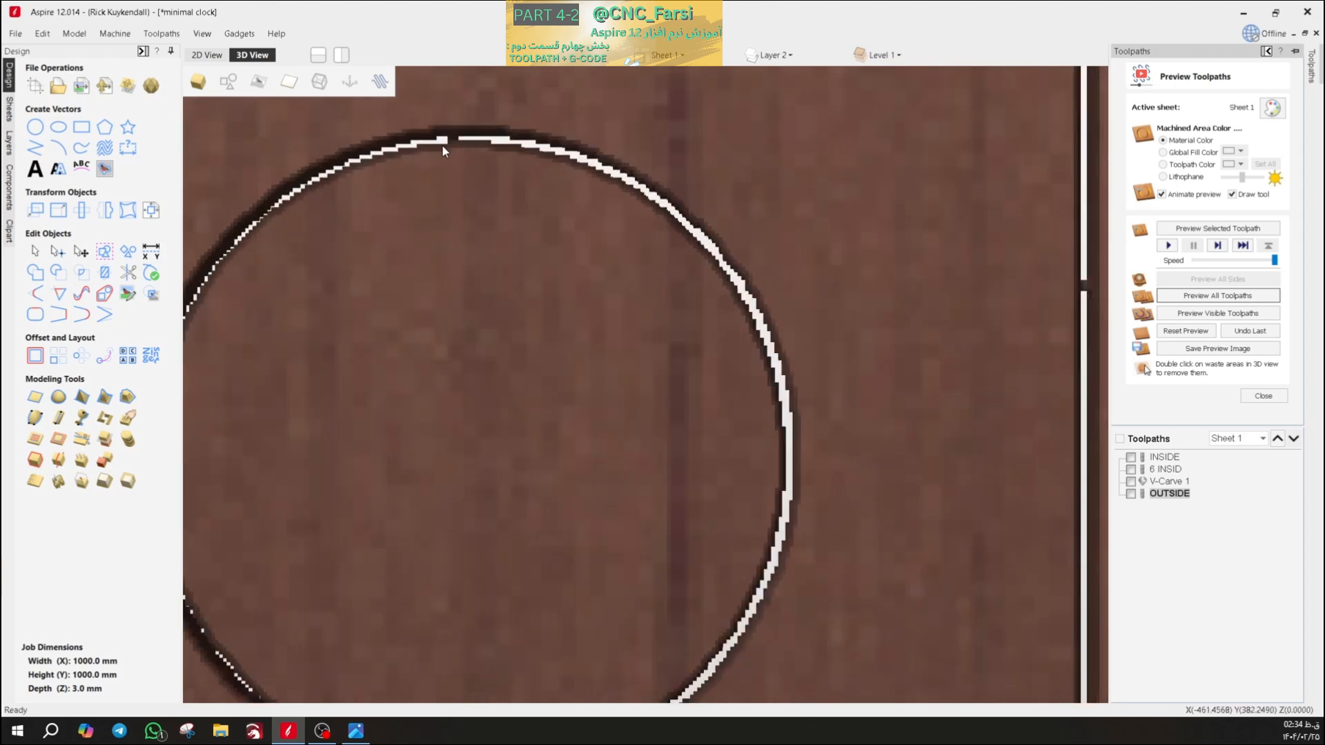
{"action": "scroll", "coordinate": [461, 160], "scroll_direction": "down", "scroll_amount": 8}
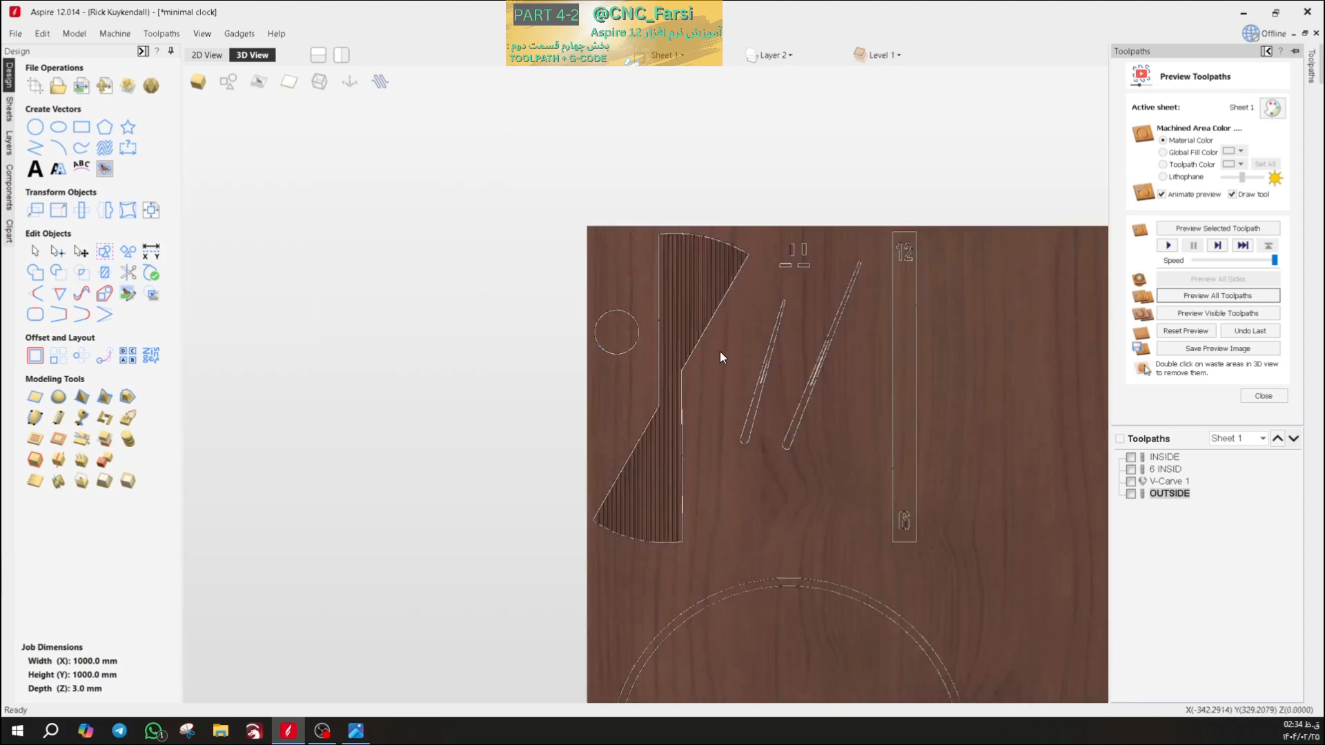
{"action": "middle_click_drag", "start_coordinate": [939, 342], "coordinate": [572, 327]}
{"action": "scroll", "coordinate": [621, 290], "scroll_direction": "up", "scroll_amount": 3}
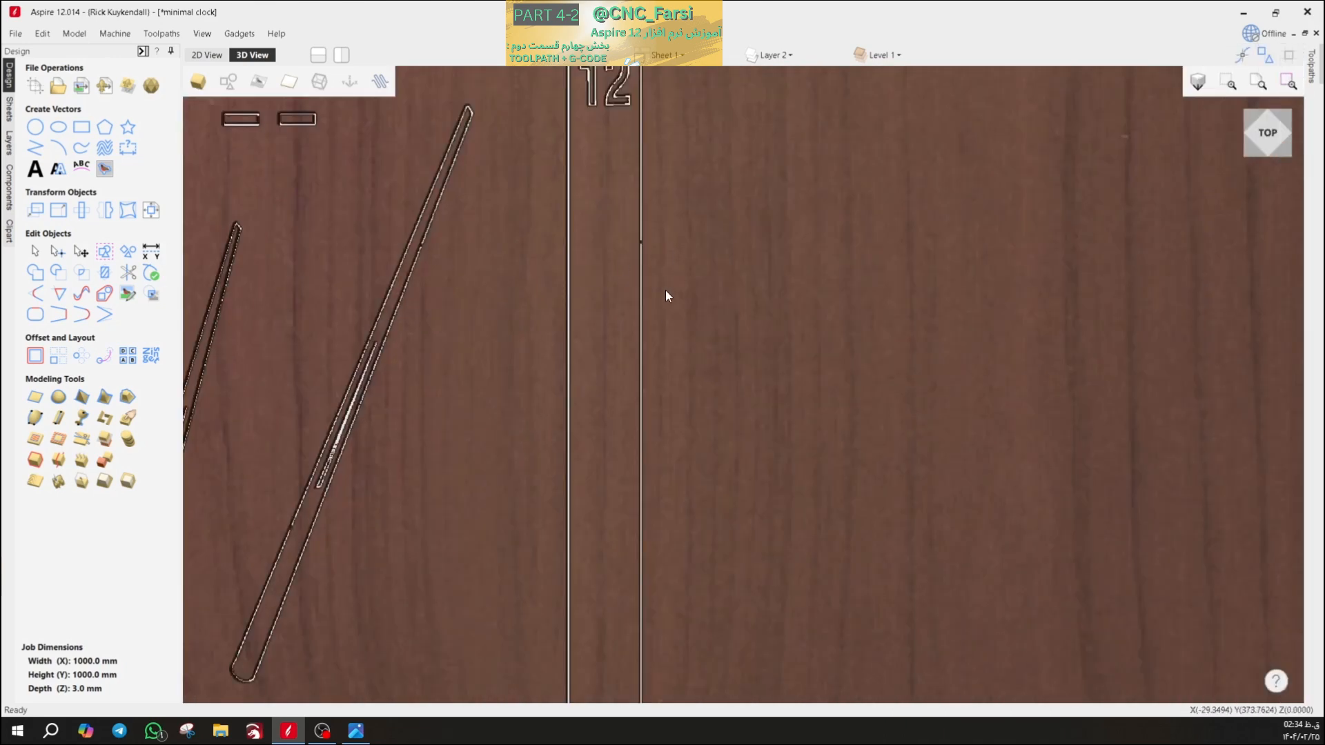
{"action": "scroll", "coordinate": [665, 292], "scroll_direction": "down", "scroll_amount": 5}
{"action": "middle_click_drag", "start_coordinate": [687, 492], "coordinate": [697, 349]}
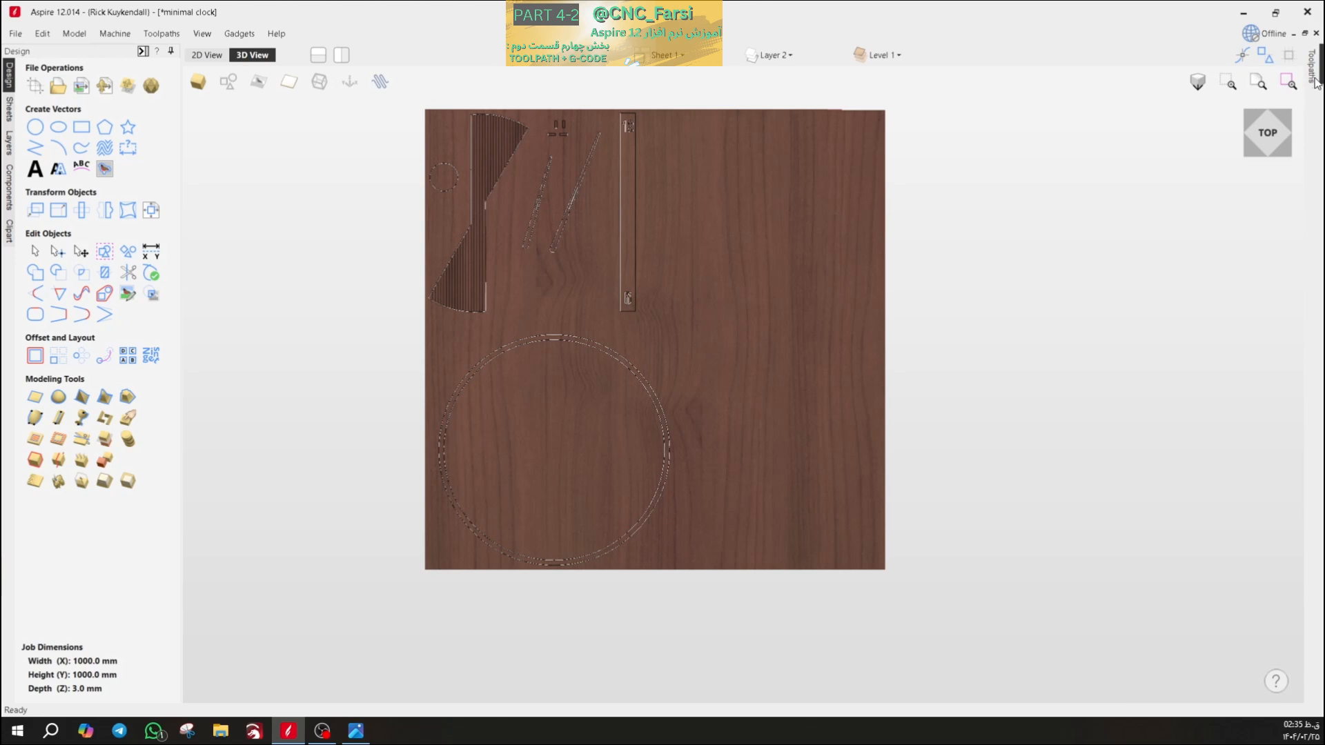
- Turn off tabs in the OUTSIDE profile toolpath and recalculate it, accepting the cut through the material
{"action": "mouse_move", "coordinate": [1312, 66]}
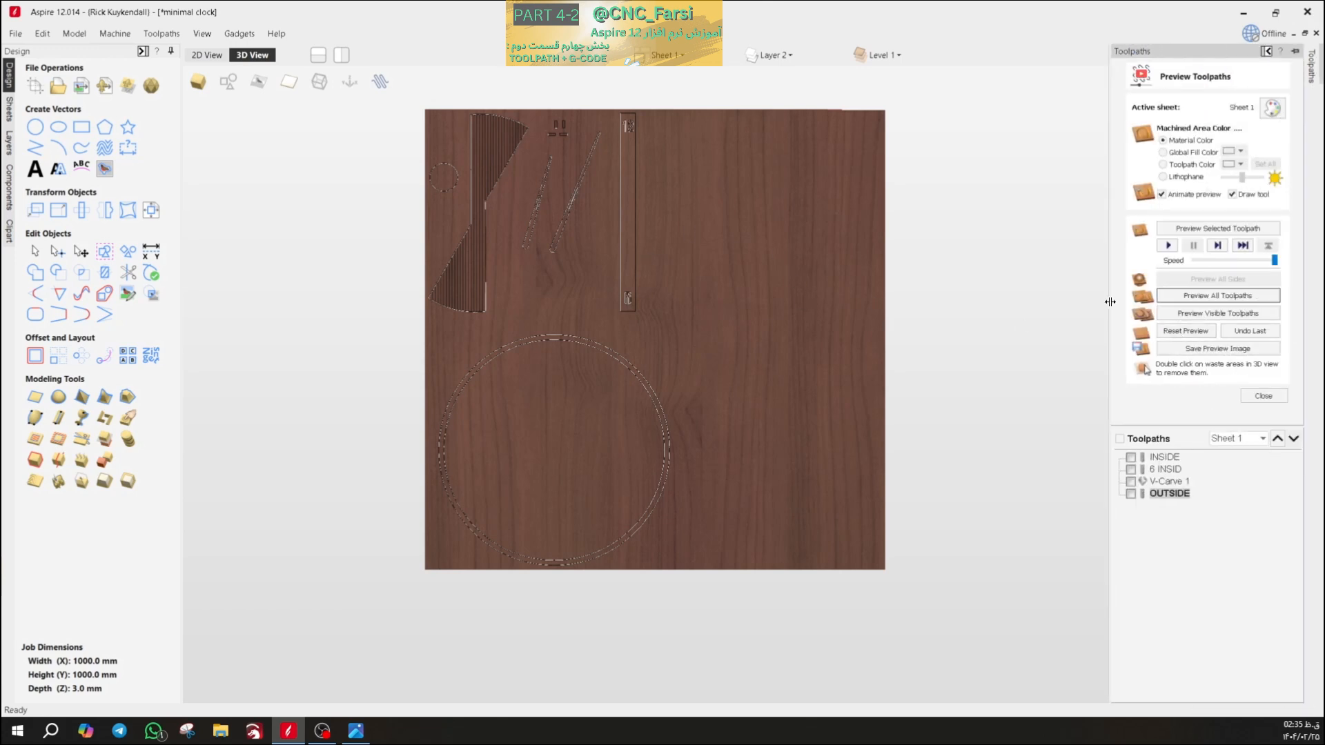
{"action": "double_click", "coordinate": [1160, 494]}
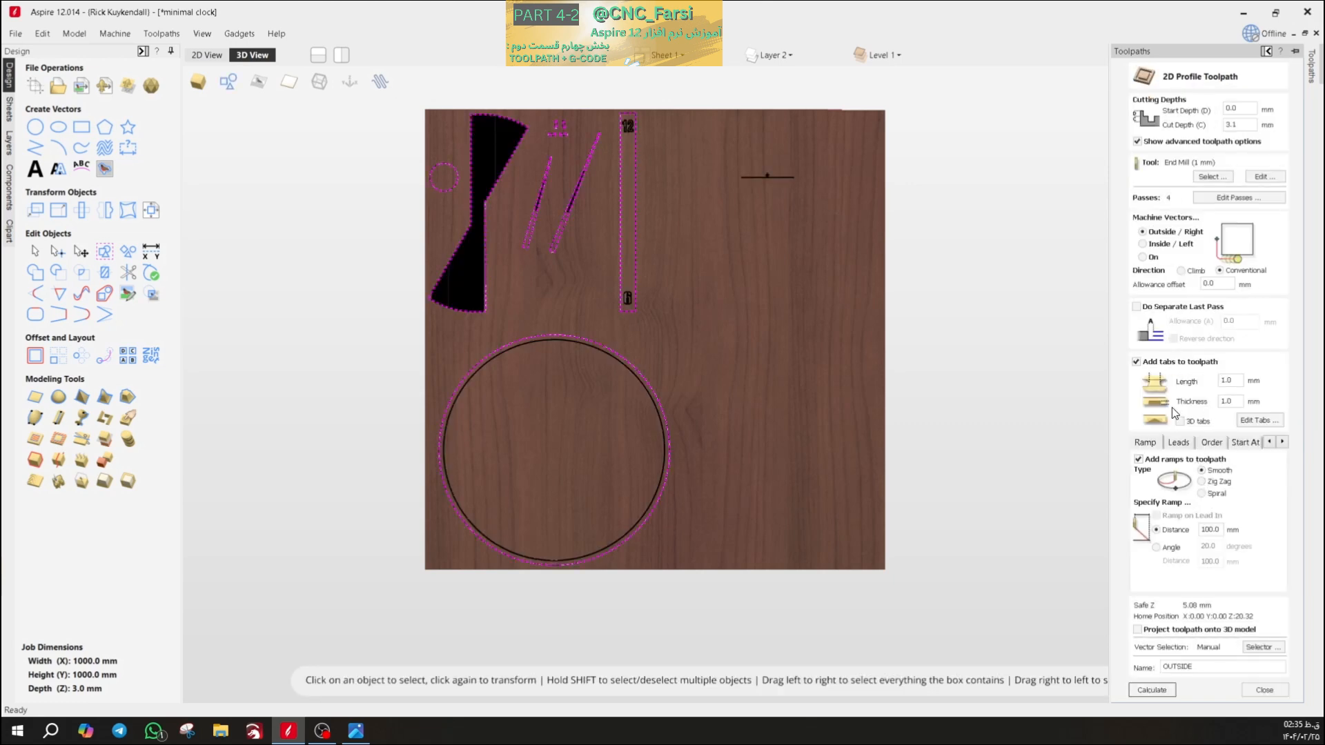
{"action": "left_click", "coordinate": [1136, 362]}
{"action": "left_click", "coordinate": [1150, 690]}
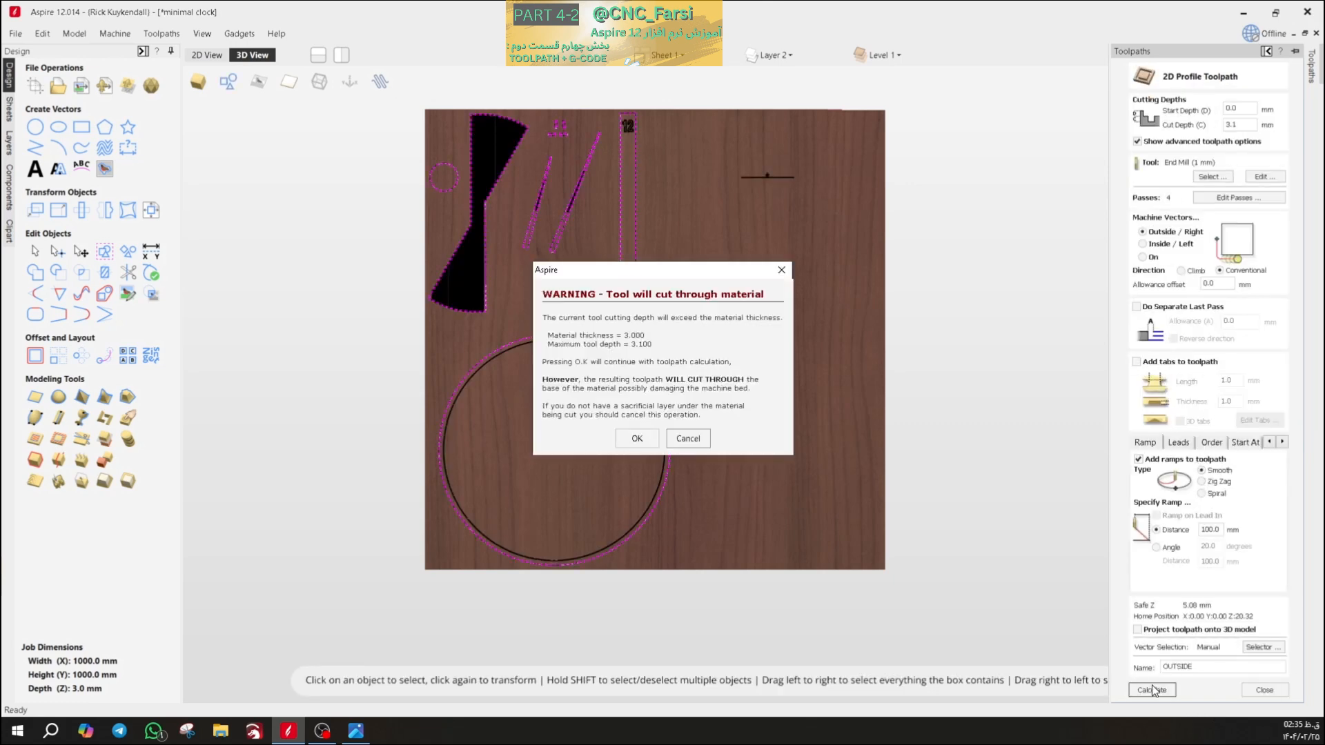
{"action": "left_click", "coordinate": [636, 439]}
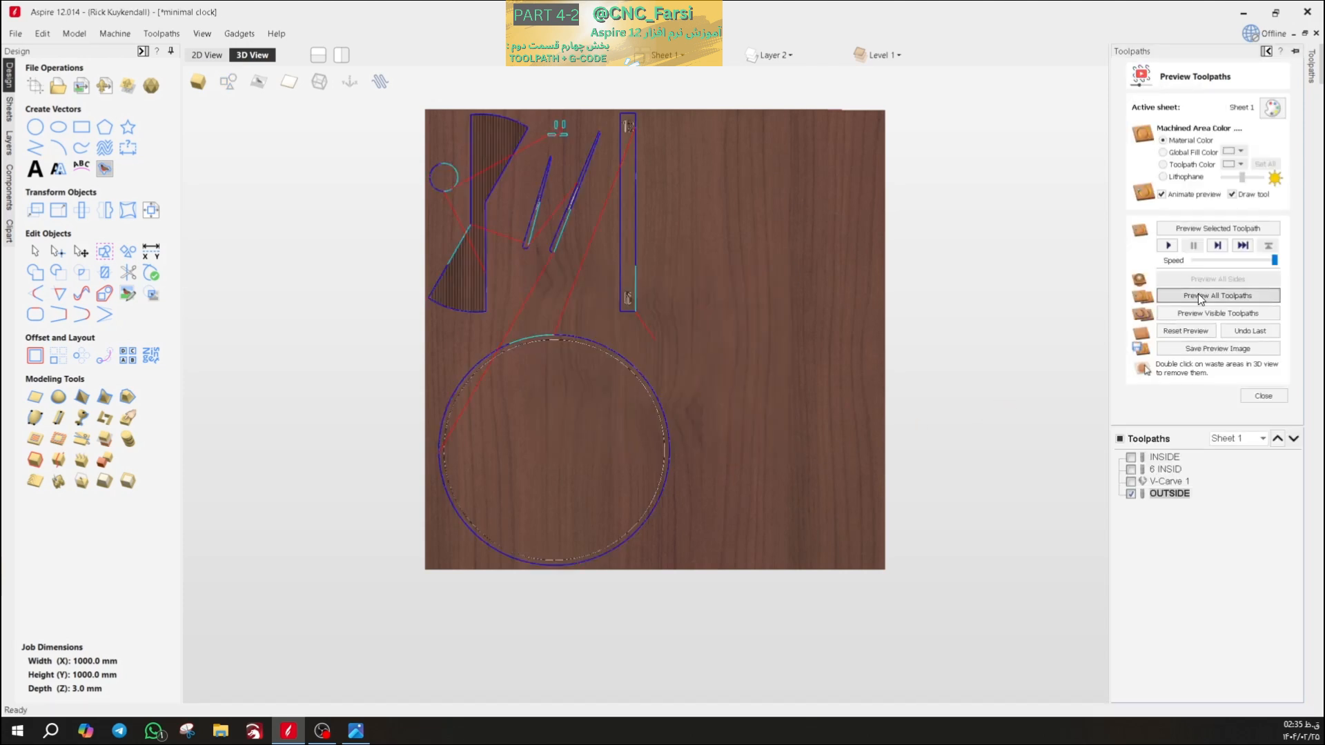
- Reset the preview and simulate all toolpaths with the recalculated, untabbed outside profile
{"action": "left_click", "coordinate": [1181, 331]}
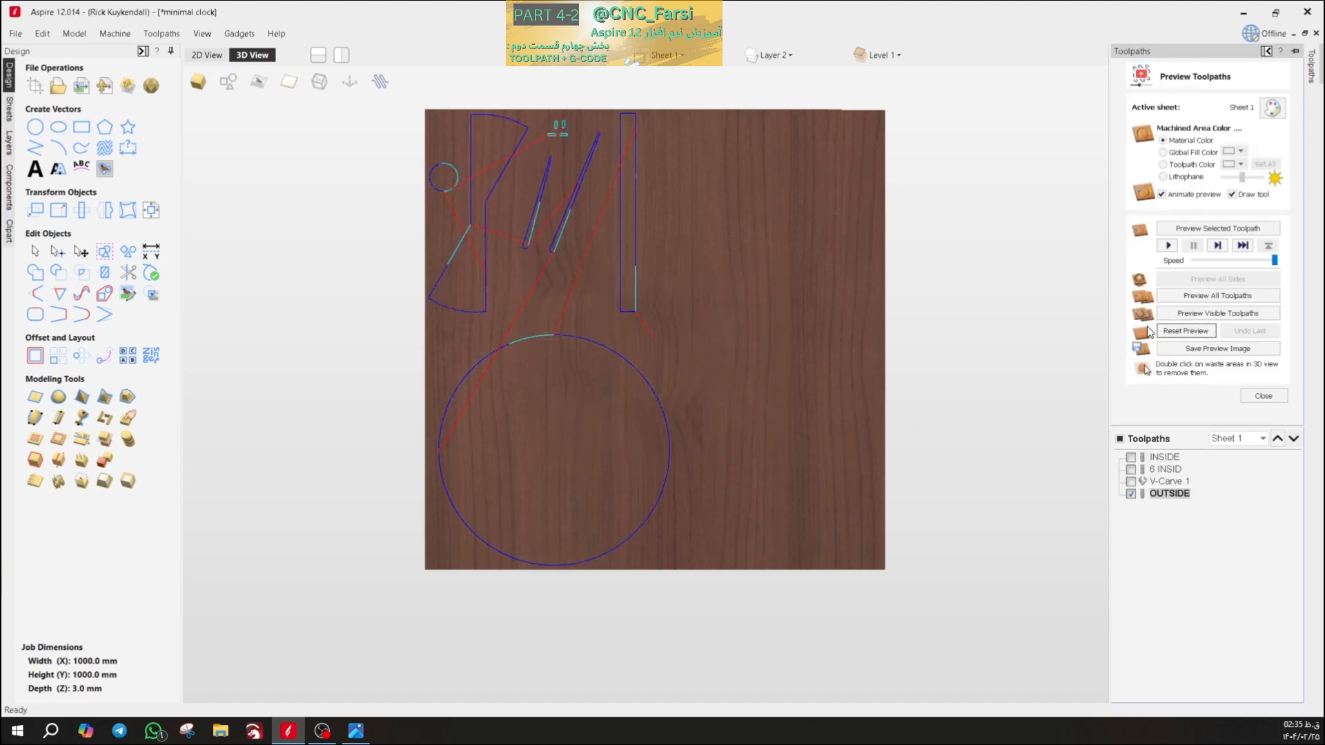
{"action": "left_click", "coordinate": [1200, 298]}
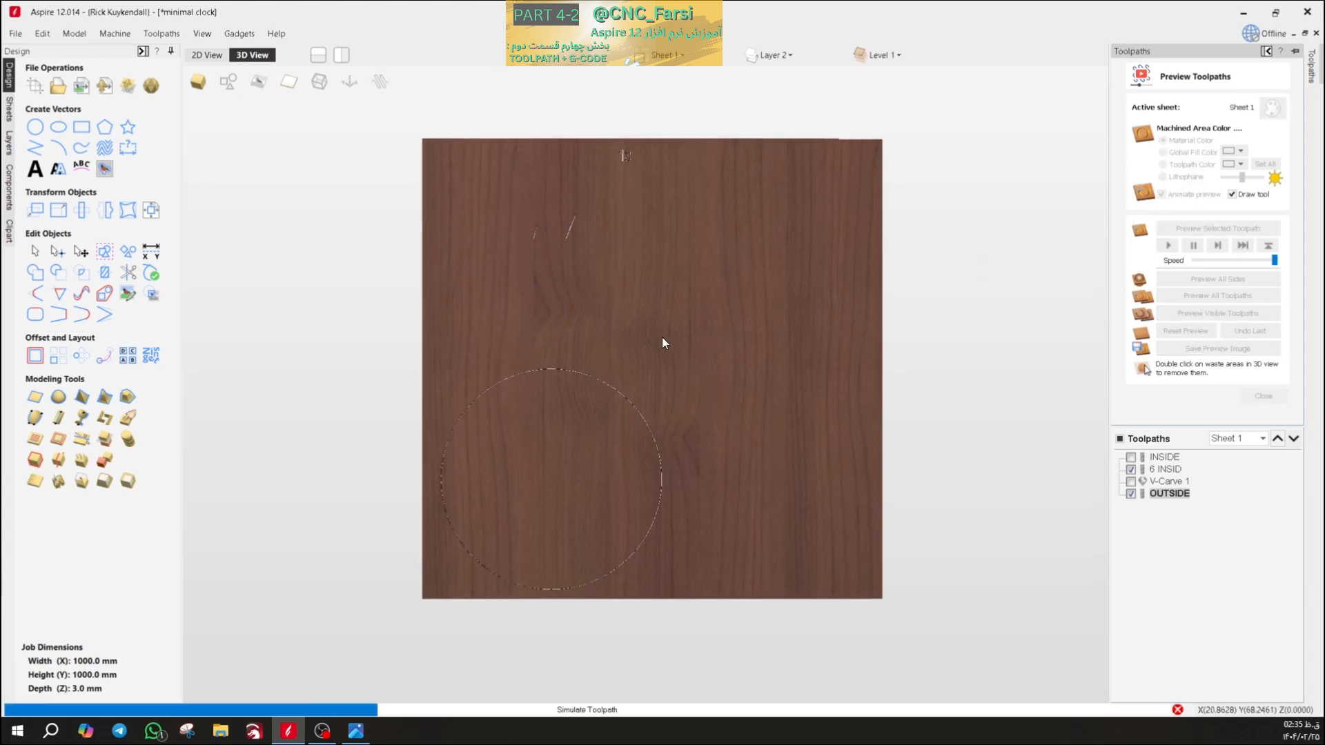
{"action": "scroll", "coordinate": [661, 337], "scroll_direction": "up", "scroll_amount": 1}
{"action": "scroll", "coordinate": [439, 166], "scroll_direction": "up", "scroll_amount": 3}
{"action": "scroll", "coordinate": [412, 131], "scroll_direction": "up", "scroll_amount": 1}
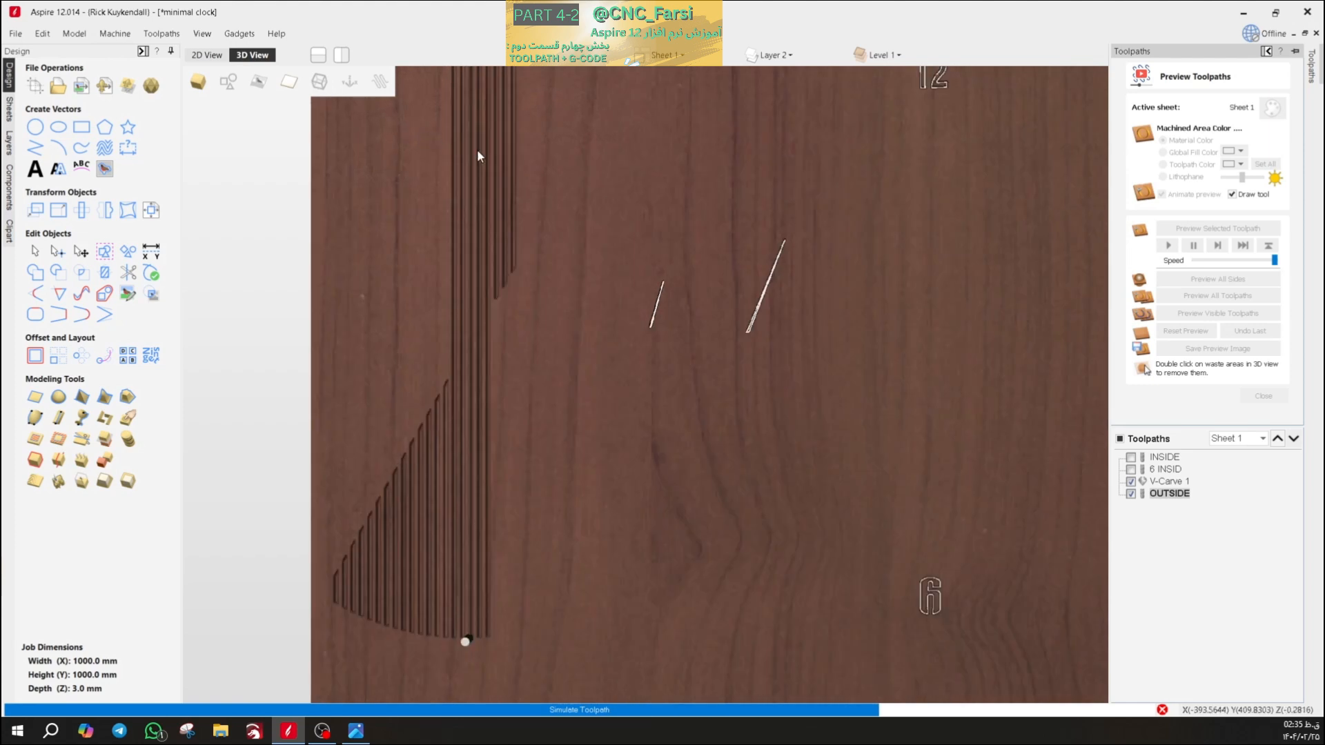
{"action": "middle_click_drag", "start_coordinate": [545, 163], "coordinate": [549, 254]}
{"action": "scroll", "coordinate": [571, 275], "scroll_direction": "down", "scroll_amount": 2}
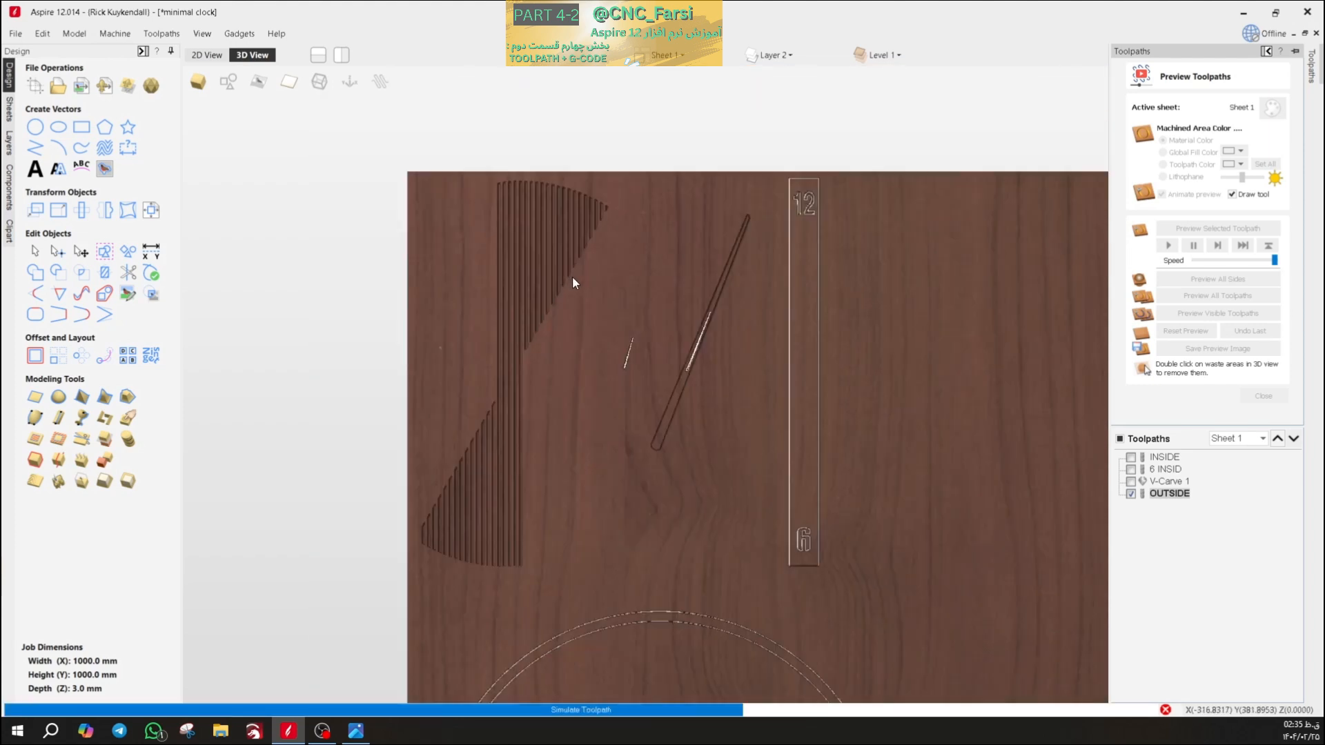
{"action": "scroll", "coordinate": [603, 416], "scroll_direction": "down", "scroll_amount": 2}
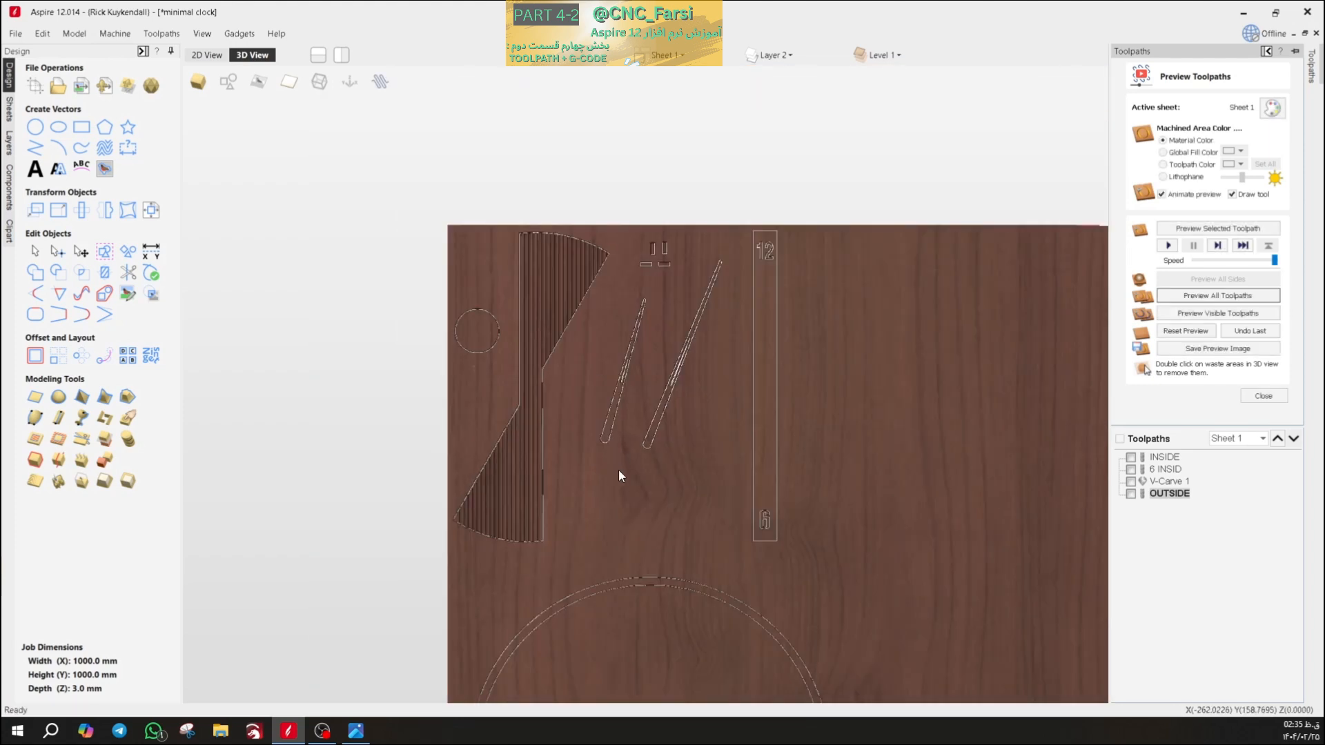
- Remove the waste board around the parts and the disc inside the large ring from the preview
{"action": "middle_click_drag", "start_coordinate": [619, 469], "coordinate": [548, 205]}
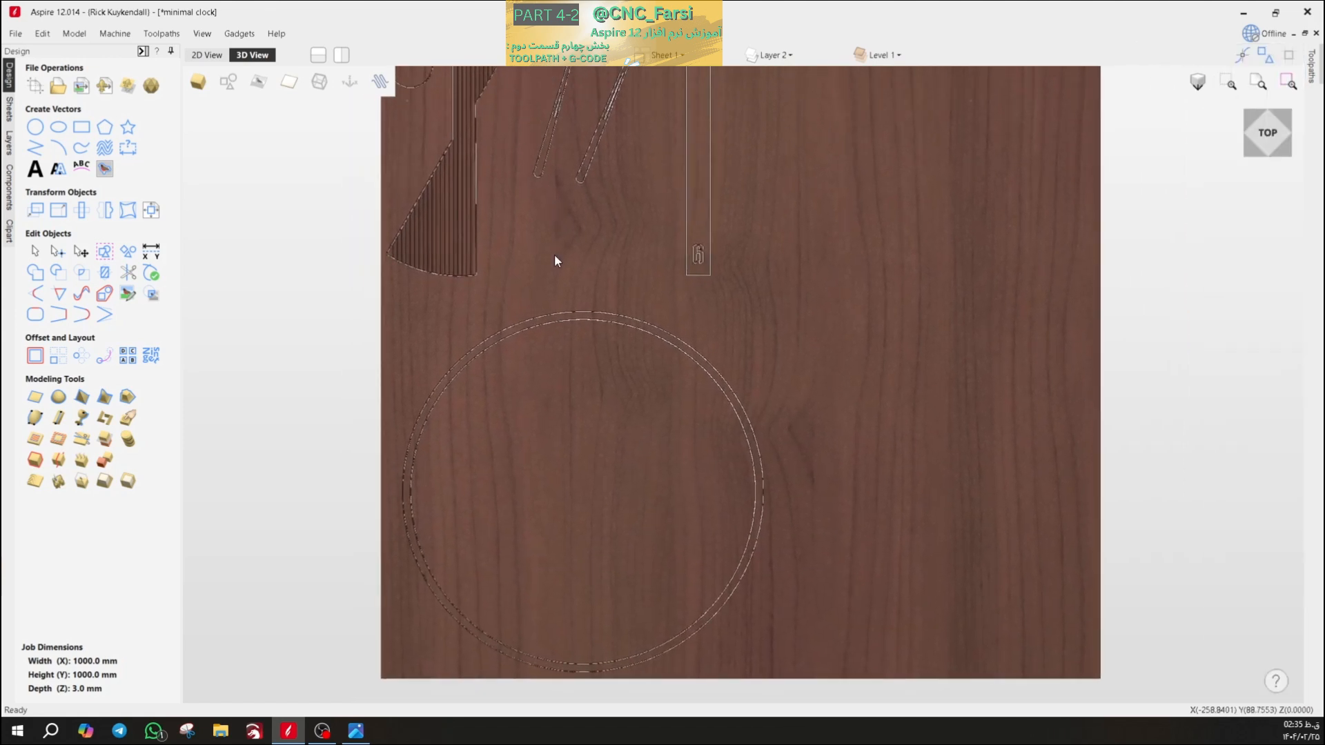
{"action": "scroll", "coordinate": [577, 249], "scroll_direction": "down", "scroll_amount": 2}
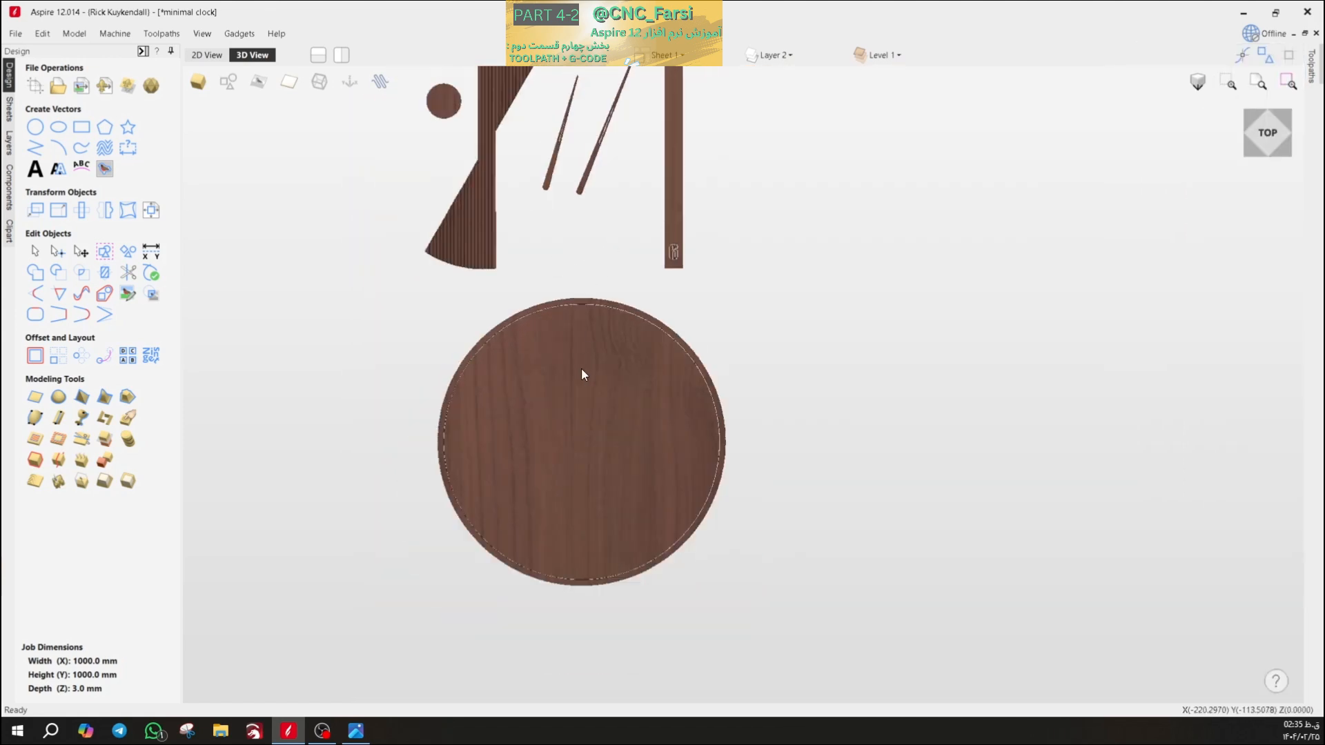
{"action": "middle_click_drag", "start_coordinate": [582, 234], "coordinate": [578, 364]}
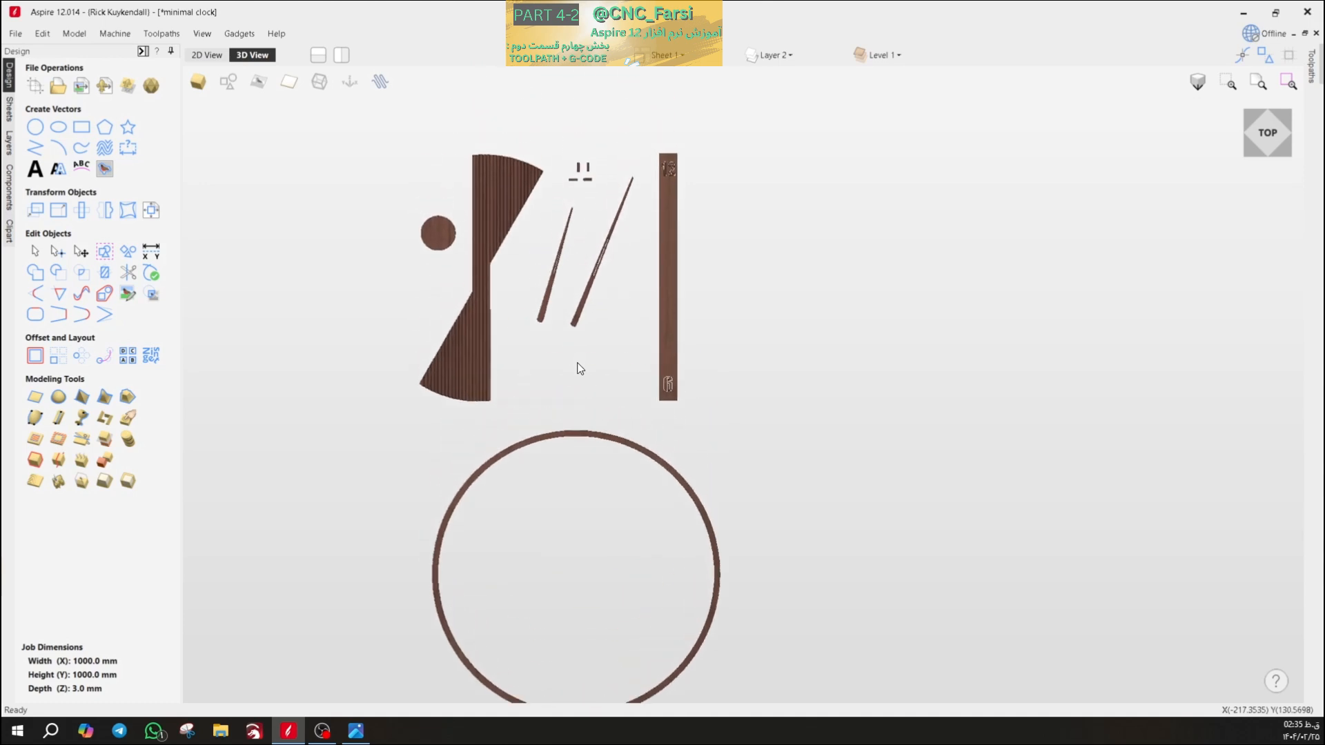
{"action": "scroll", "coordinate": [621, 227], "scroll_direction": "up", "scroll_amount": 5}
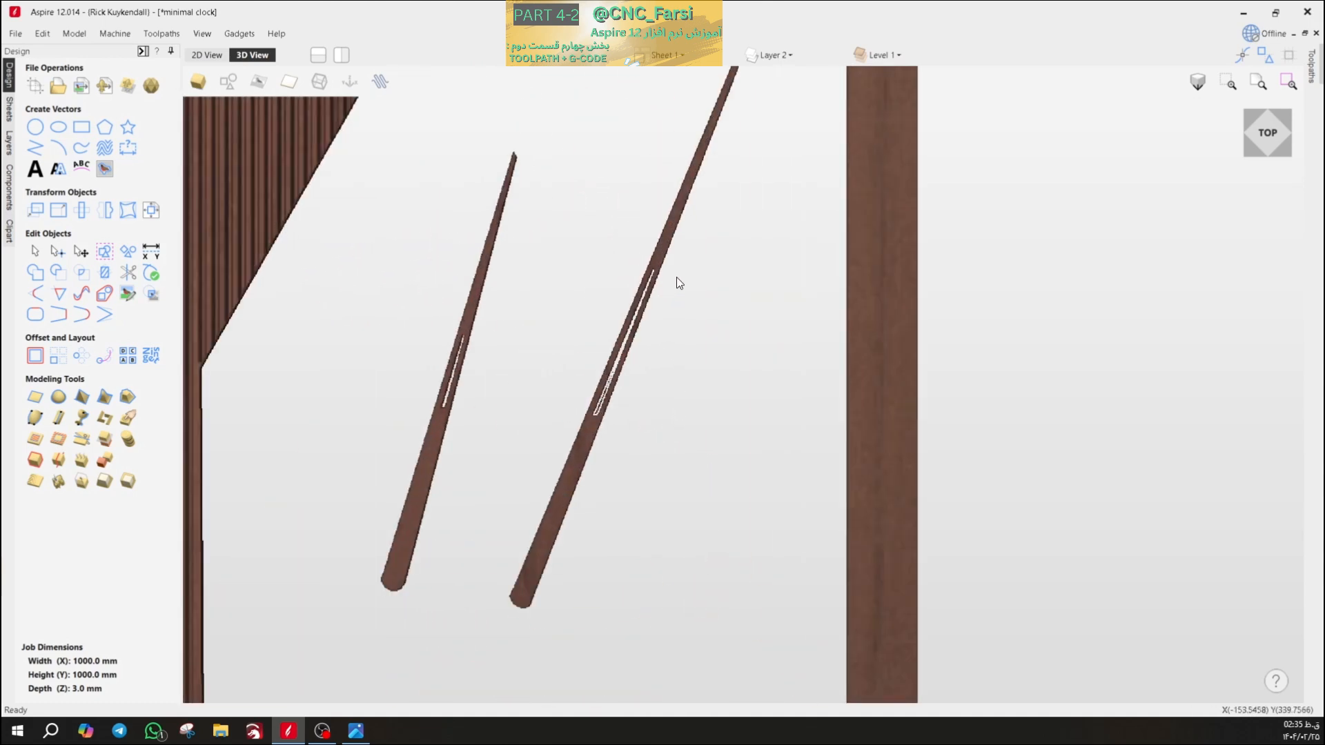
{"action": "scroll", "coordinate": [719, 218], "scroll_direction": "down", "scroll_amount": 4}
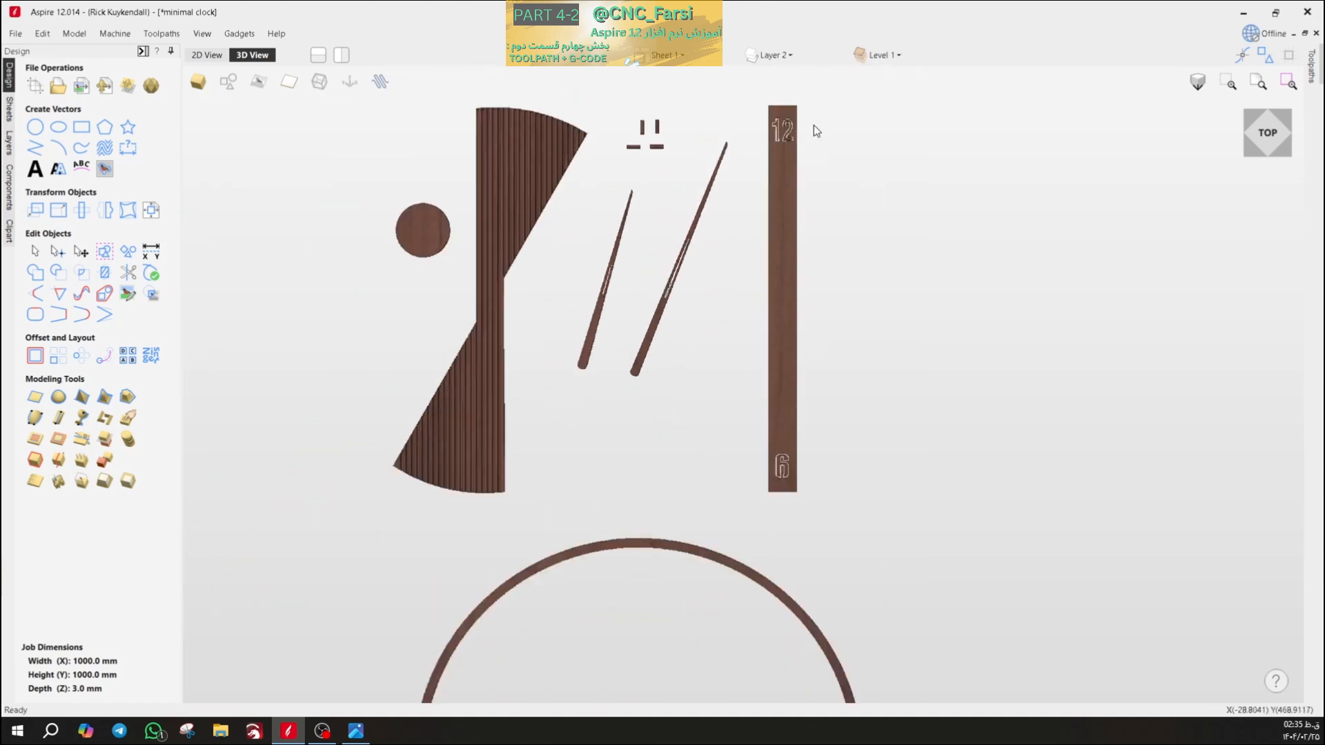
- Remove the waste pieces inside the numerals 12 and 6 on the tall bar from the preview
{"action": "scroll", "coordinate": [814, 128], "scroll_direction": "up", "scroll_amount": 5}
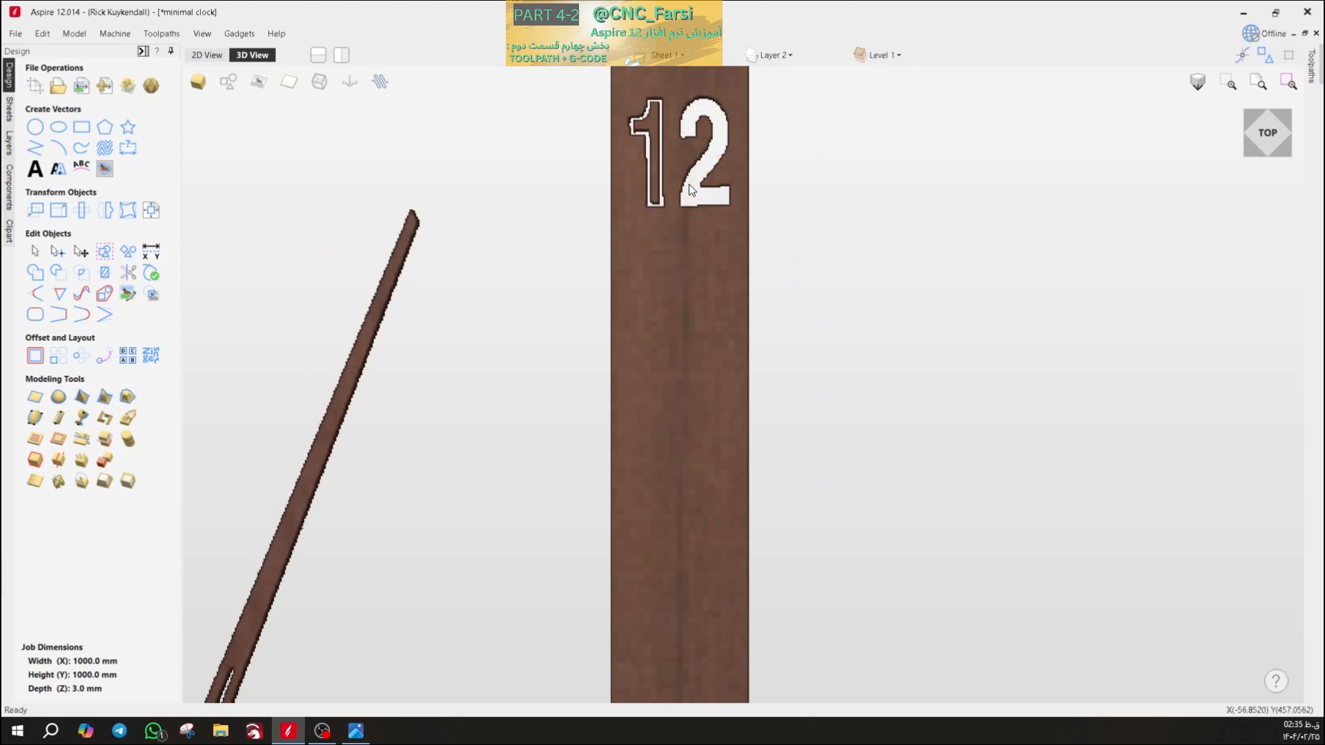
{"action": "scroll", "coordinate": [679, 343], "scroll_direction": "down", "scroll_amount": 5}
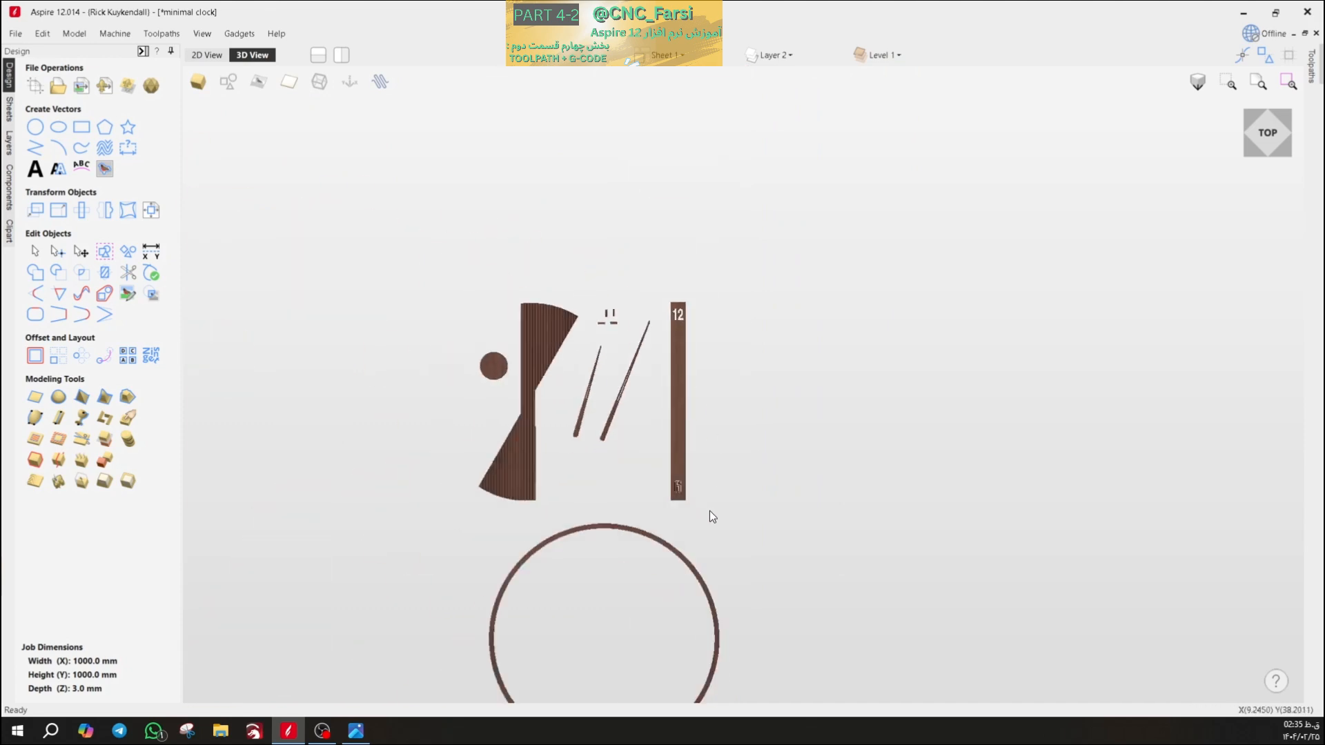
{"action": "scroll", "coordinate": [616, 436], "scroll_direction": "up", "scroll_amount": 5}
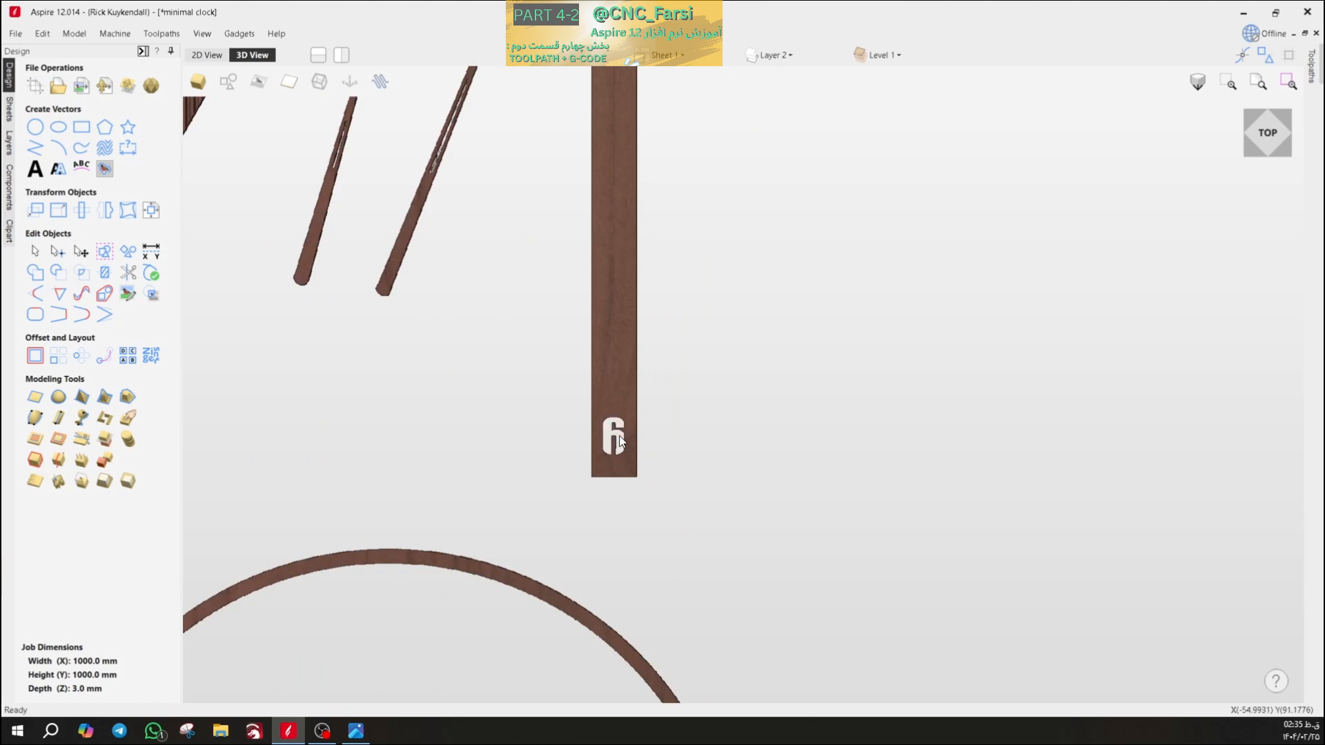
{"action": "scroll", "coordinate": [597, 407], "scroll_direction": "up", "scroll_amount": 3}
{"action": "scroll", "coordinate": [548, 355], "scroll_direction": "down", "scroll_amount": 5}
{"action": "scroll", "coordinate": [532, 183], "scroll_direction": "down", "scroll_amount": 2}
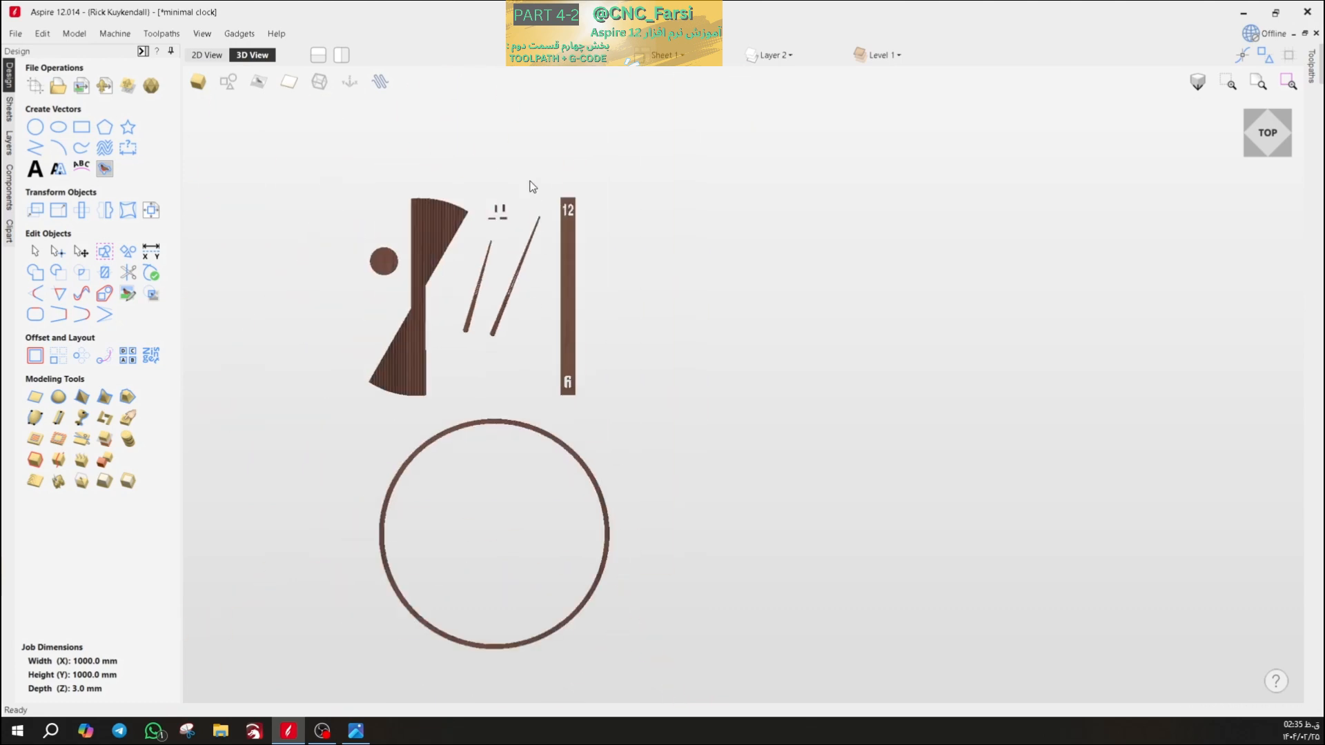
- Bring up the clock's reference photo beside the 3D preview and show the whole clock for comparison with the cut parts
{"action": "scroll", "coordinate": [482, 248], "scroll_direction": "up", "scroll_amount": 5}
{"action": "scroll", "coordinate": [560, 357], "scroll_direction": "down", "scroll_amount": 5}
{"action": "scroll", "coordinate": [461, 334], "scroll_direction": "up", "scroll_amount": 5}
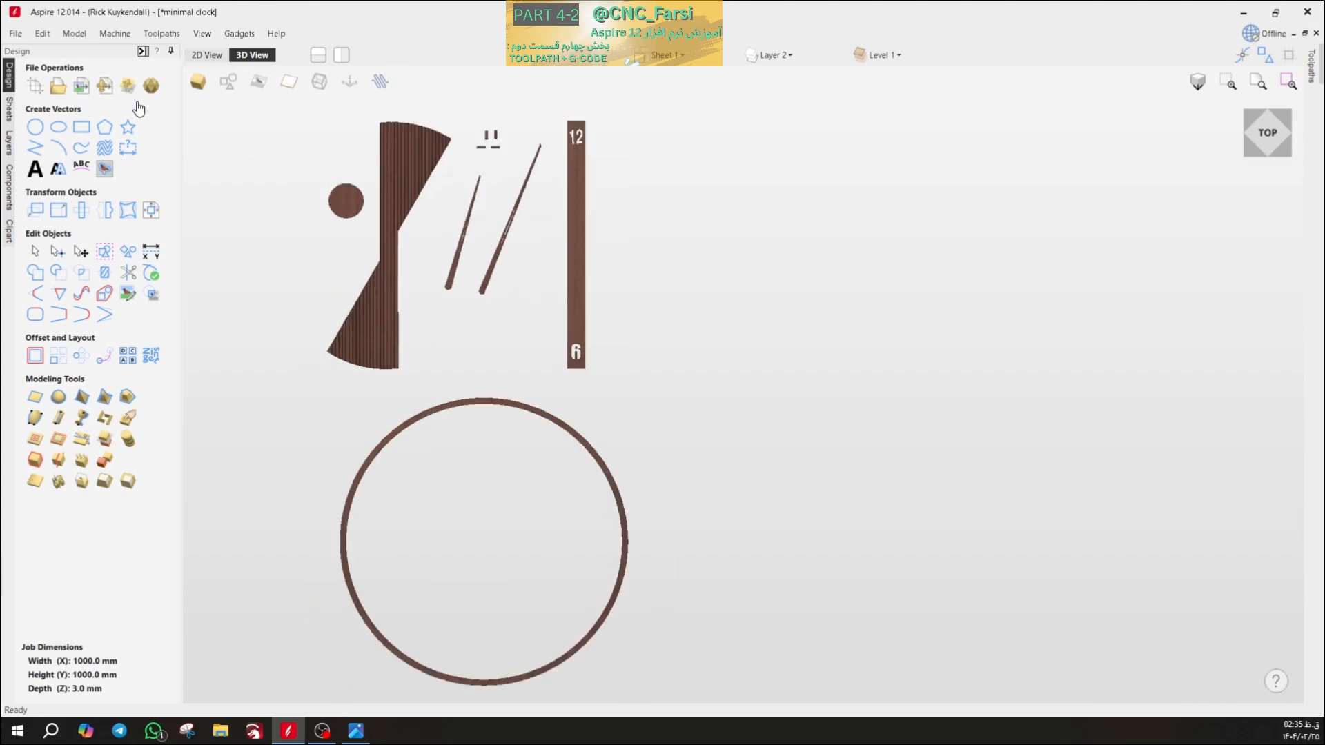
{"action": "key", "text": "alt+Tab"}
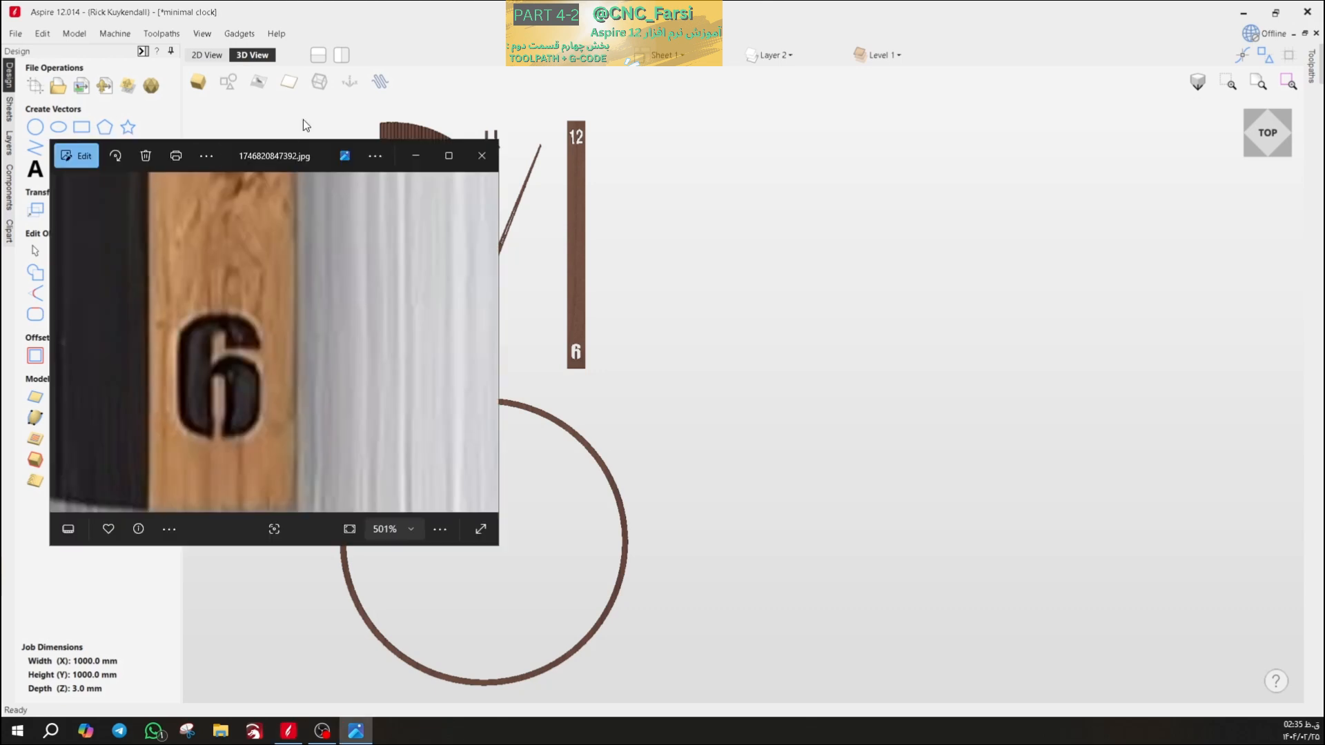
{"action": "left_click_drag", "start_coordinate": [230, 150], "coordinate": [932, 143]}
{"action": "scroll", "coordinate": [979, 276], "scroll_direction": "down", "scroll_amount": 5}
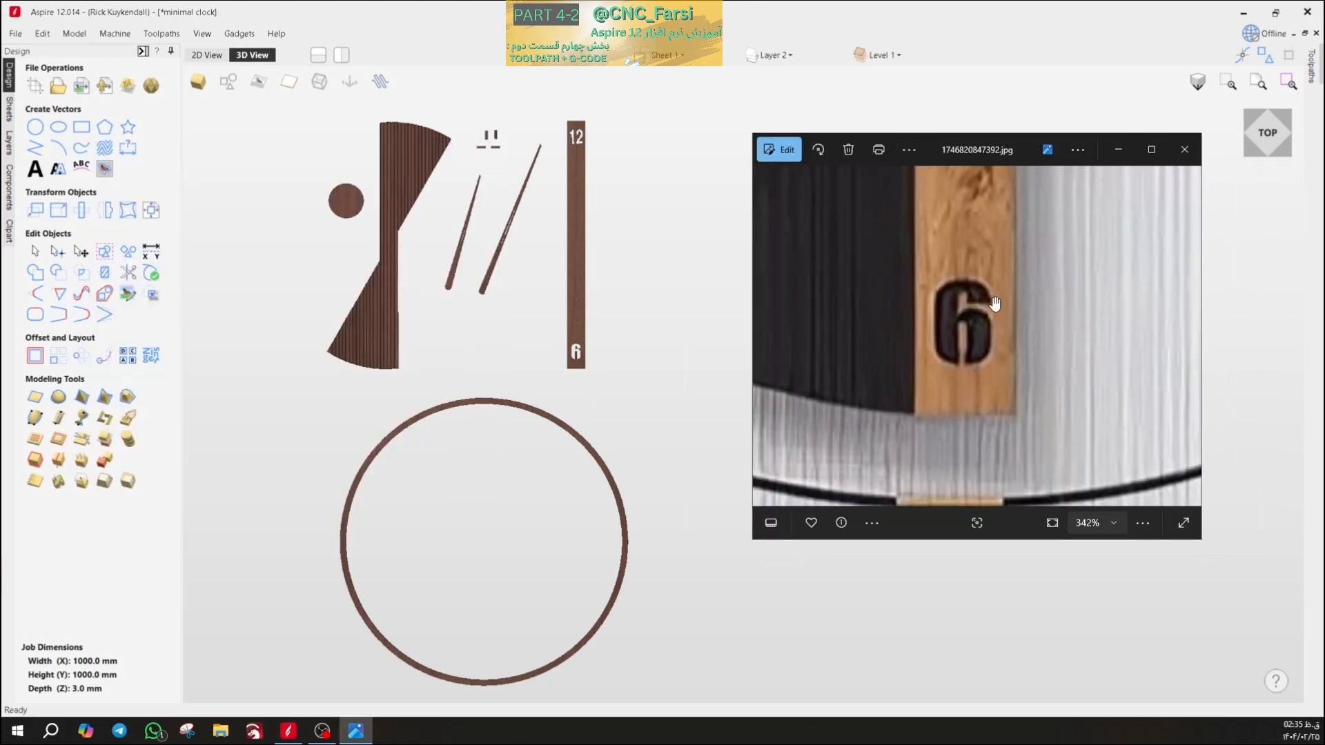
{"action": "scroll", "coordinate": [976, 283], "scroll_direction": "down", "scroll_amount": 4}
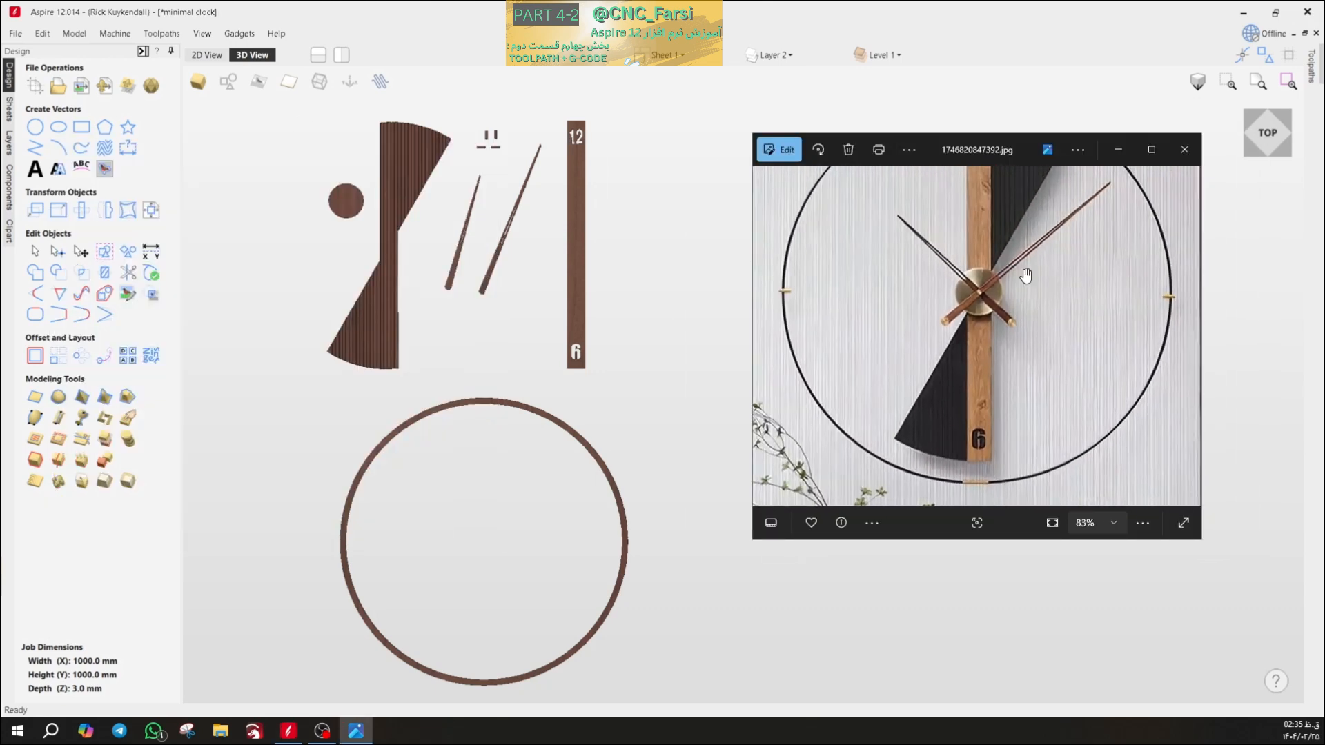
{"action": "scroll", "coordinate": [1001, 304], "scroll_direction": "down", "scroll_amount": 2}
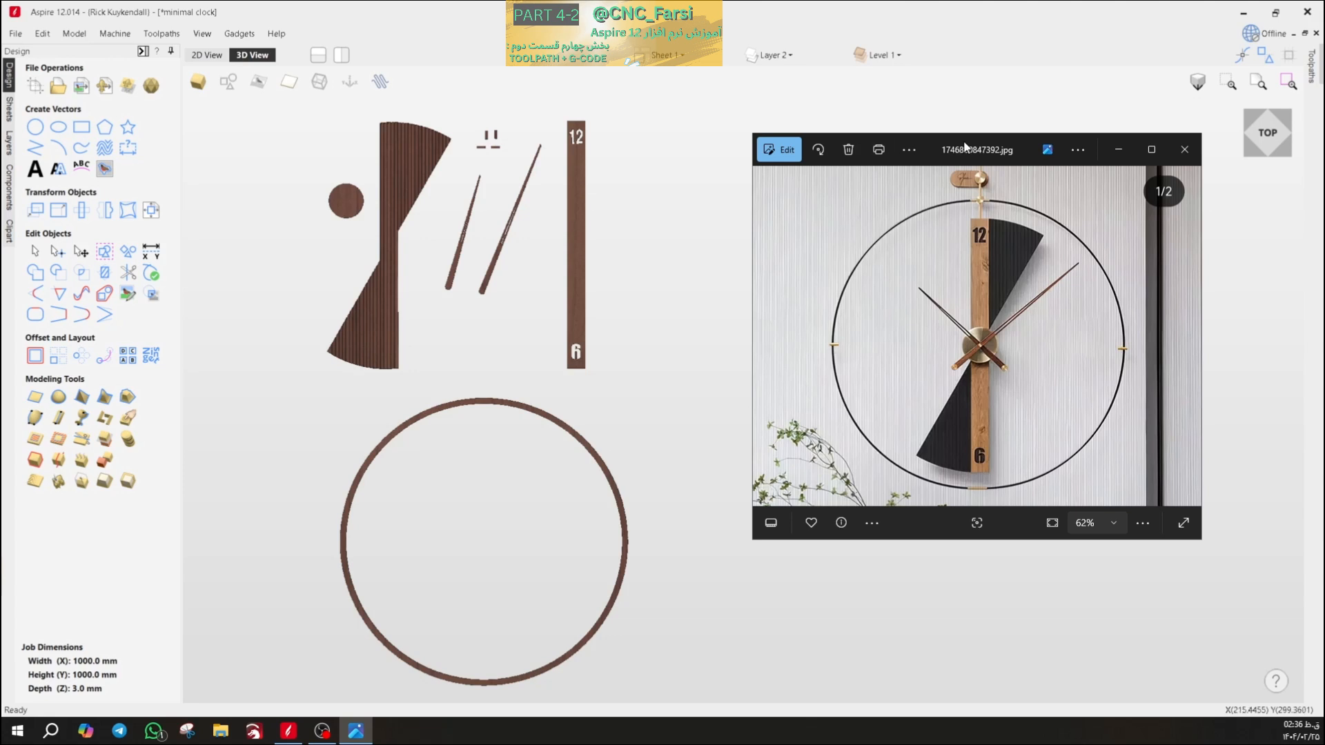
{"action": "left_click_drag", "start_coordinate": [968, 156], "coordinate": [946, 144]}
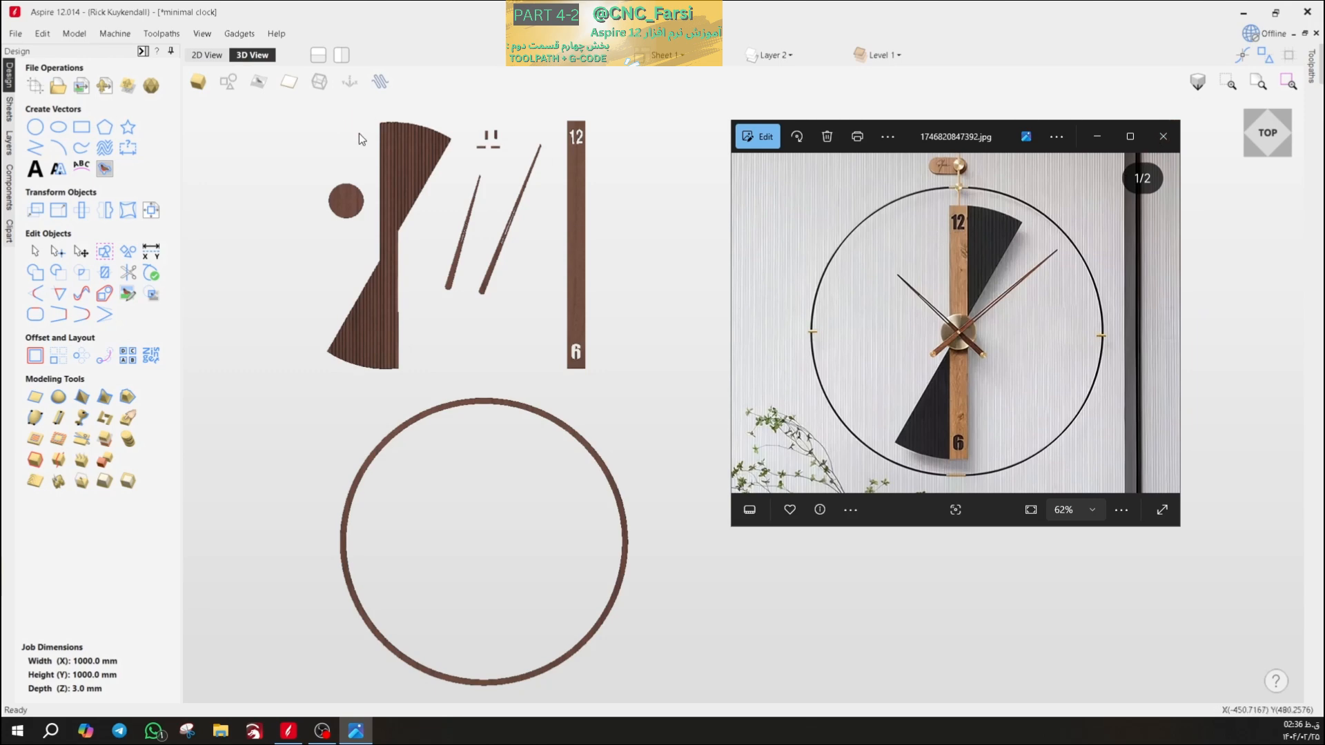
- Examine the V-carved grooves and edges of the double-fan piece in the 3D preview from several angles
{"action": "scroll", "coordinate": [476, 152], "scroll_direction": "up", "scroll_amount": 5}
{"action": "scroll", "coordinate": [482, 157], "scroll_direction": "down", "scroll_amount": 5}
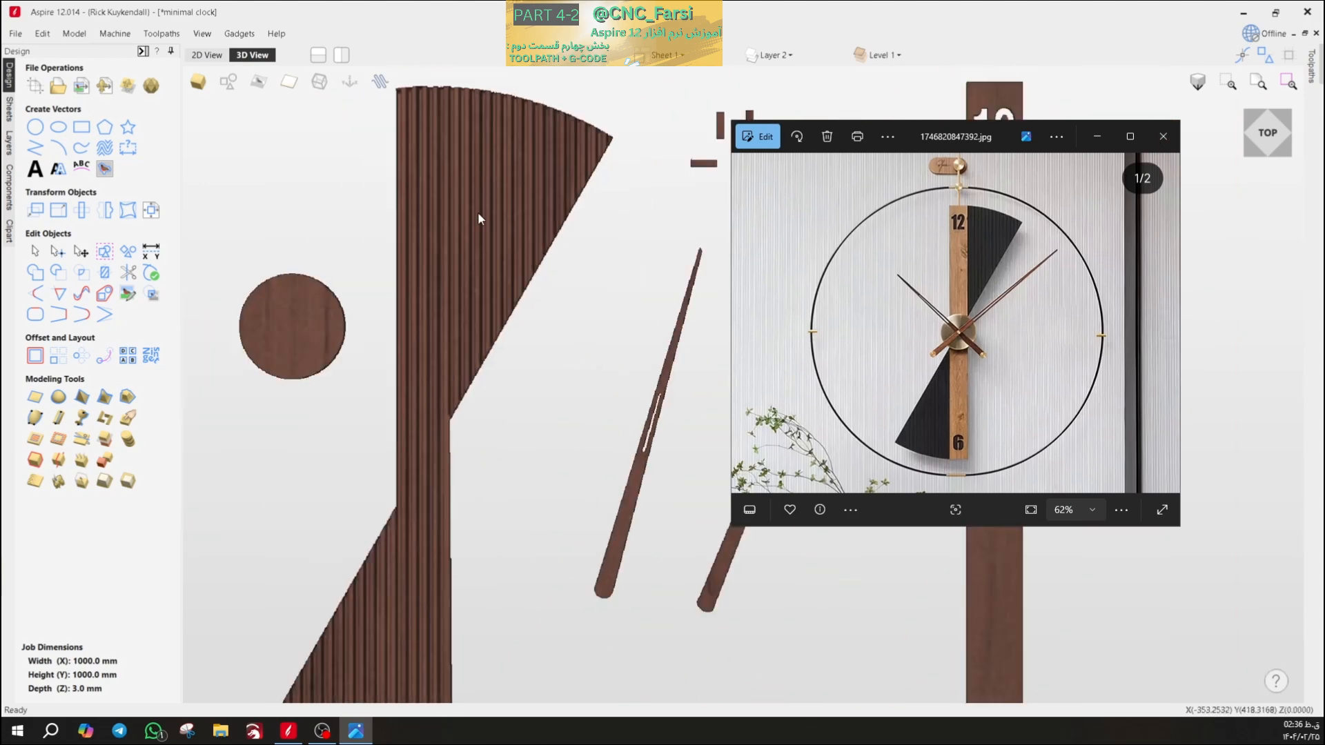
{"action": "left_click", "coordinate": [445, 373]}
{"action": "left_click_drag", "start_coordinate": [445, 373], "coordinate": [567, 171]}
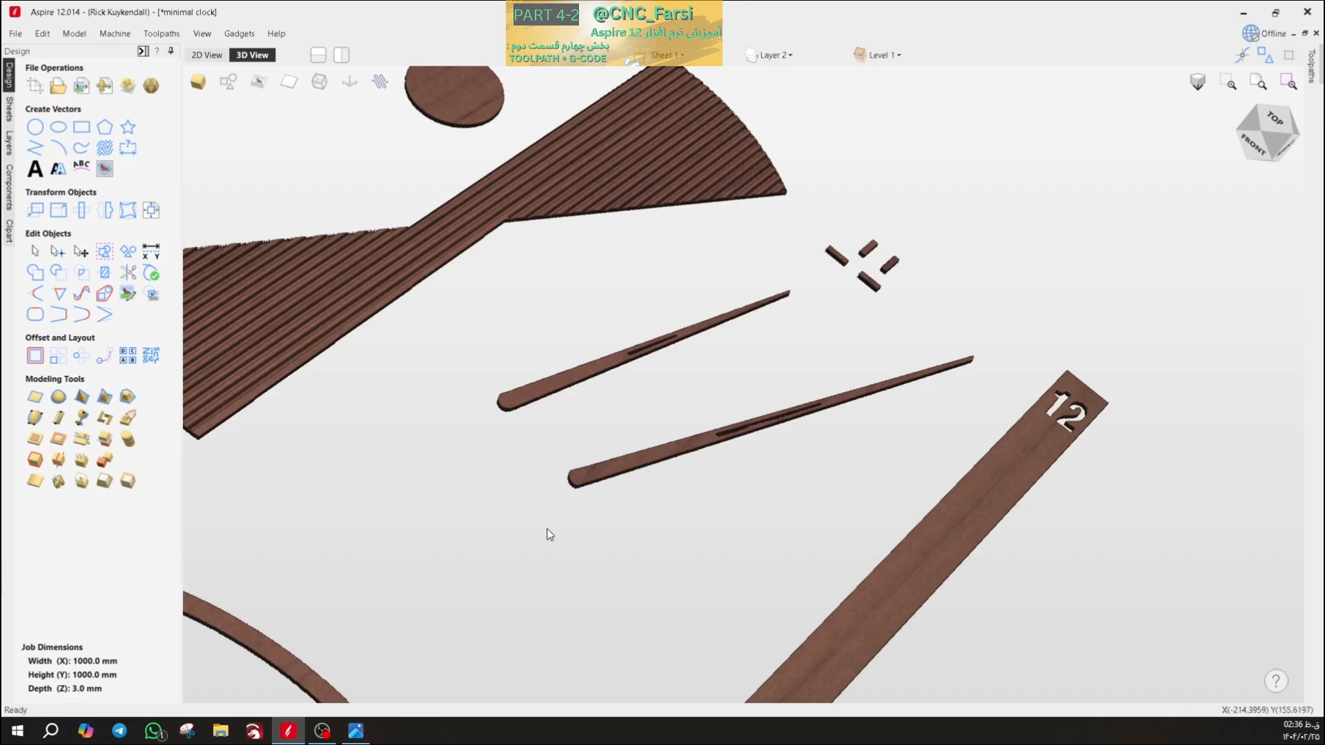
{"action": "left_click_drag", "start_coordinate": [547, 535], "coordinate": [968, 432]}
{"action": "left_click_drag", "start_coordinate": [337, 440], "coordinate": [328, 210]}
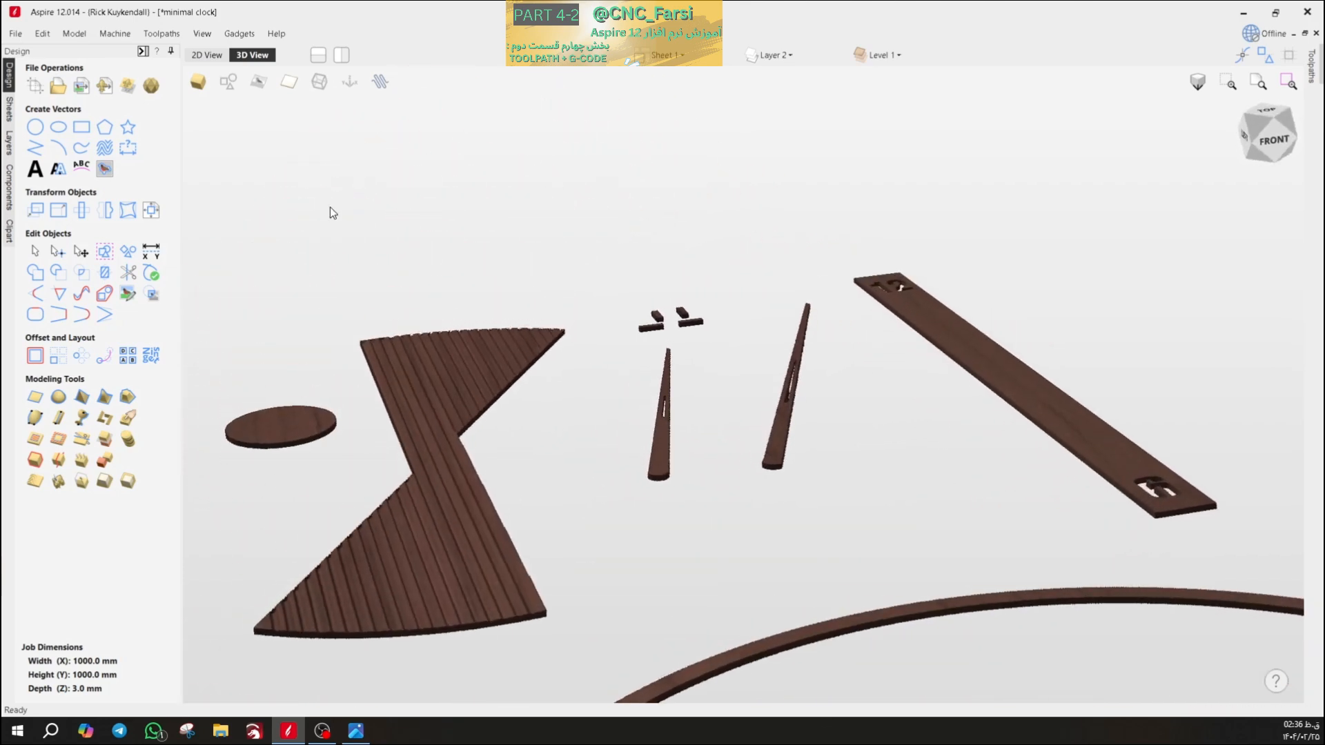
{"action": "left_click_drag", "start_coordinate": [389, 392], "coordinate": [486, 540]}
{"action": "left_click_drag", "start_coordinate": [590, 407], "coordinate": [667, 309]}
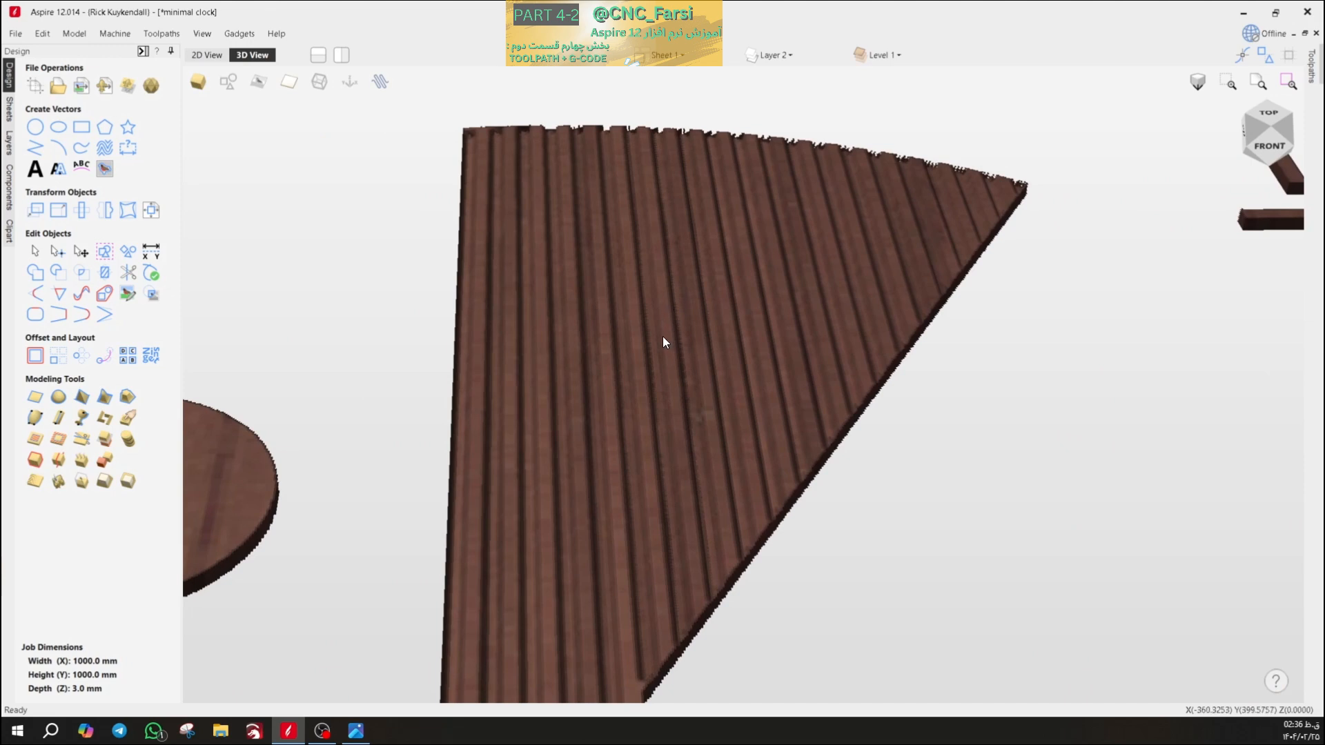
{"action": "scroll", "coordinate": [665, 352], "scroll_direction": "up", "scroll_amount": 3}
{"action": "scroll", "coordinate": [666, 369], "scroll_direction": "down", "scroll_amount": 3}
{"action": "left_click_drag", "start_coordinate": [713, 455], "coordinate": [697, 412]}
{"action": "scroll", "coordinate": [693, 387], "scroll_direction": "down", "scroll_amount": 10}
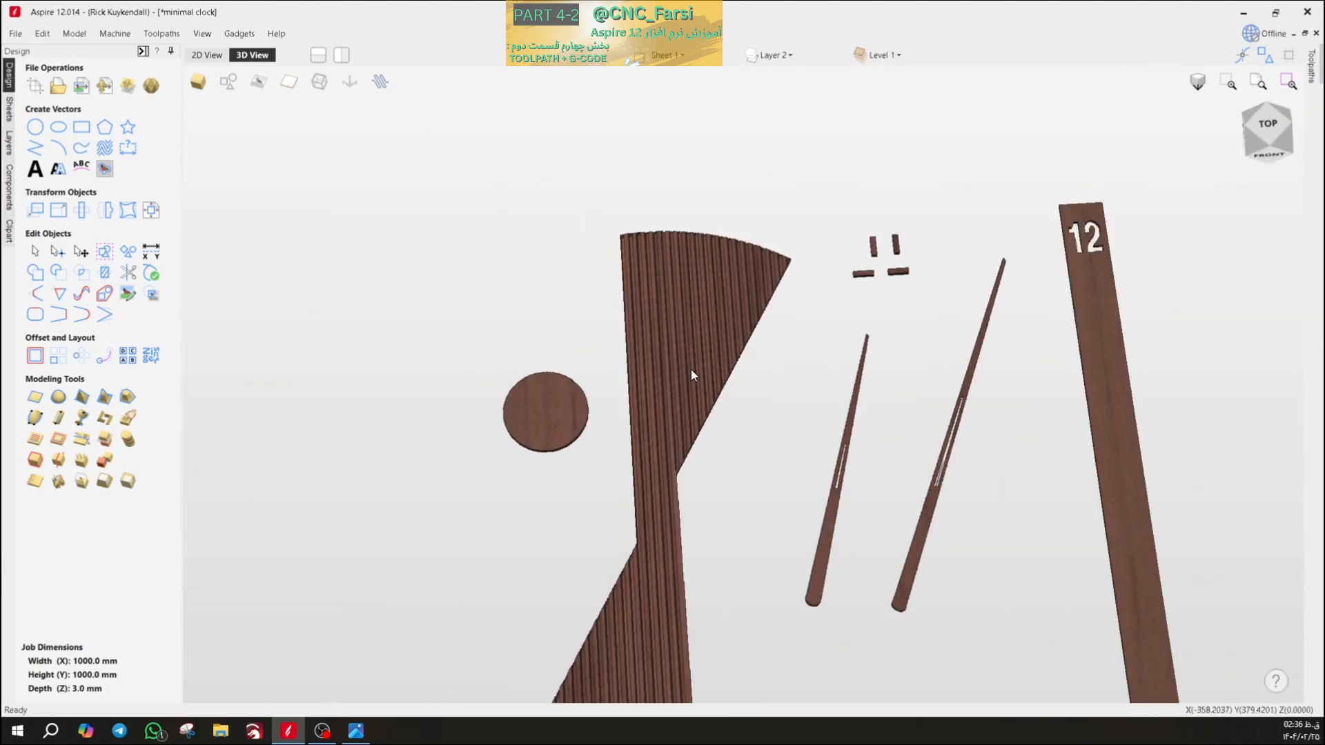
- Check the full layout of cut parts in the 3D preview, including the large ring, hands and numeral bar
{"action": "right_click_drag", "start_coordinate": [780, 482], "coordinate": [749, 346]}
{"action": "scroll", "coordinate": [773, 394], "scroll_direction": "down", "scroll_amount": 3}
{"action": "scroll", "coordinate": [799, 440], "scroll_direction": "up", "scroll_amount": 5}
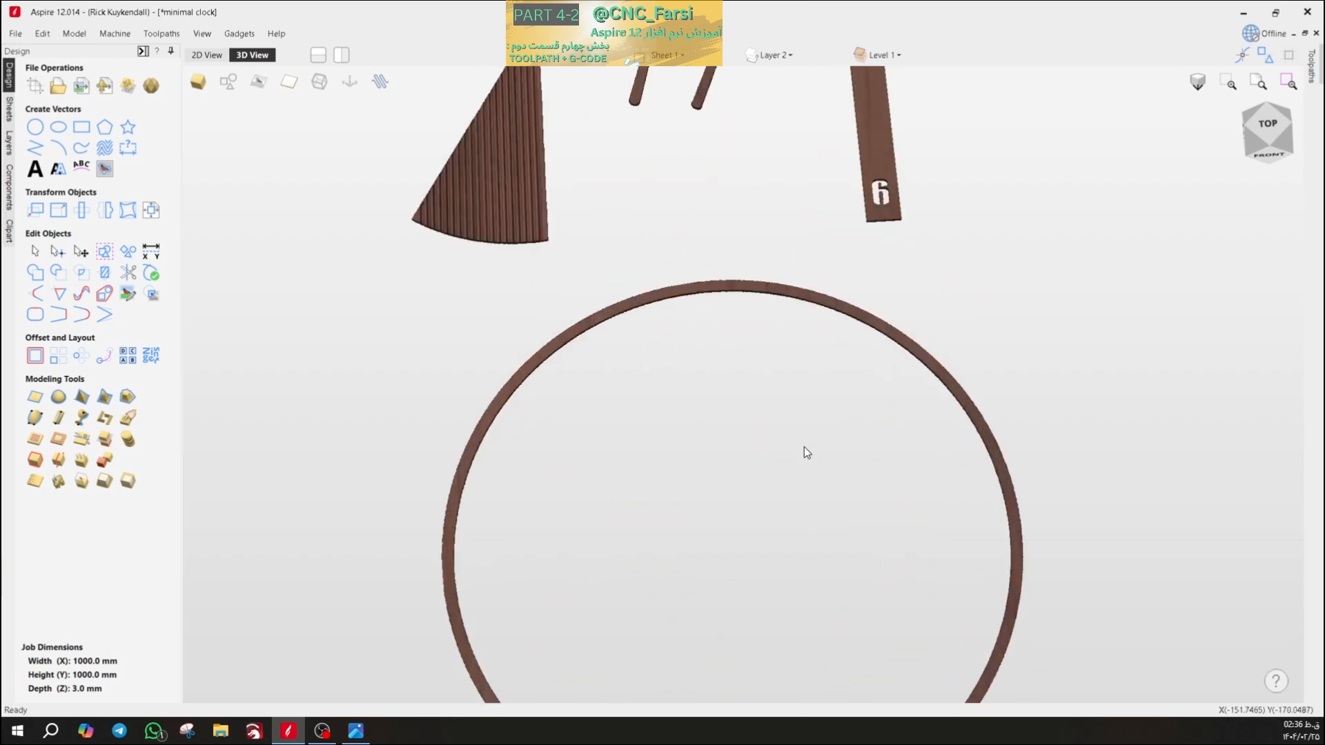
{"action": "scroll", "coordinate": [766, 373], "scroll_direction": "down", "scroll_amount": 6}
{"action": "right_click_drag", "start_coordinate": [825, 287], "coordinate": [790, 344]}
{"action": "scroll", "coordinate": [778, 374], "scroll_direction": "up", "scroll_amount": 4}
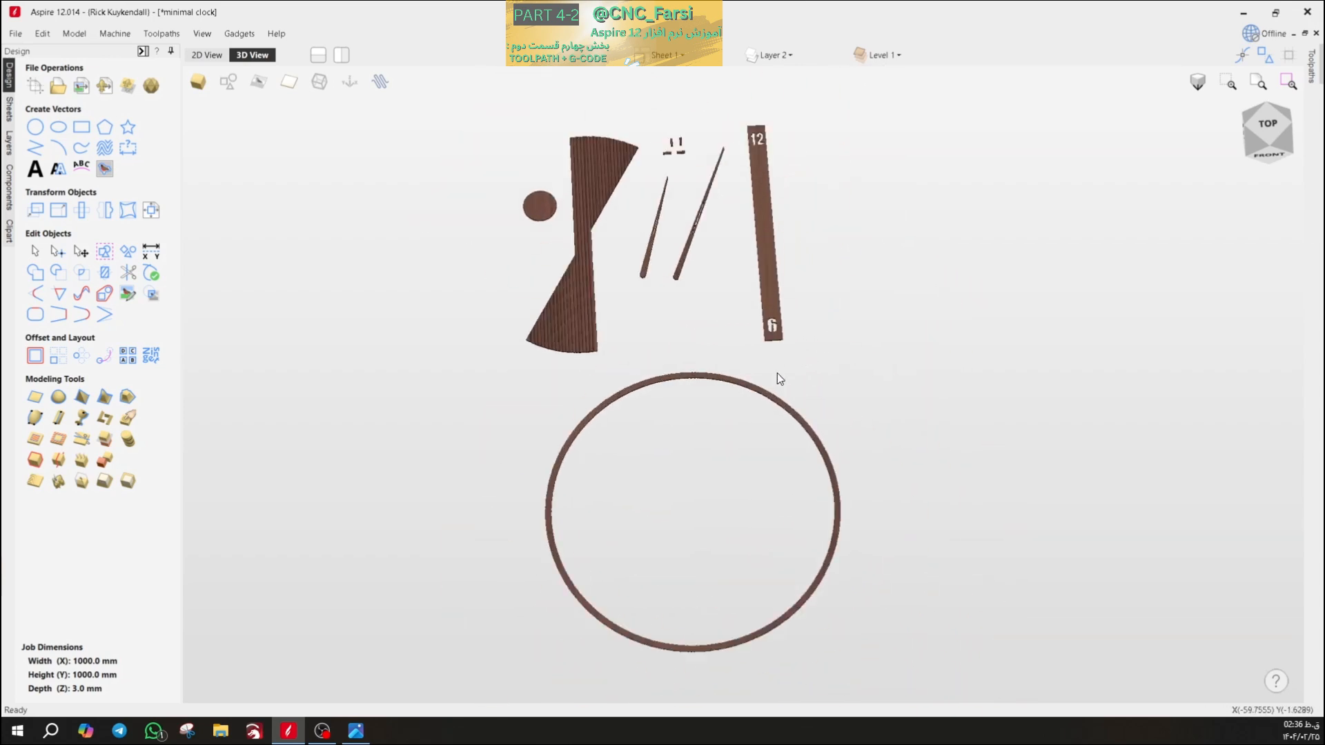
{"action": "left_click_drag", "start_coordinate": [843, 372], "coordinate": [854, 424]}
{"action": "scroll", "coordinate": [832, 370], "scroll_direction": "down", "scroll_amount": 6}
{"action": "scroll", "coordinate": [845, 296], "scroll_direction": "up", "scroll_amount": 4}
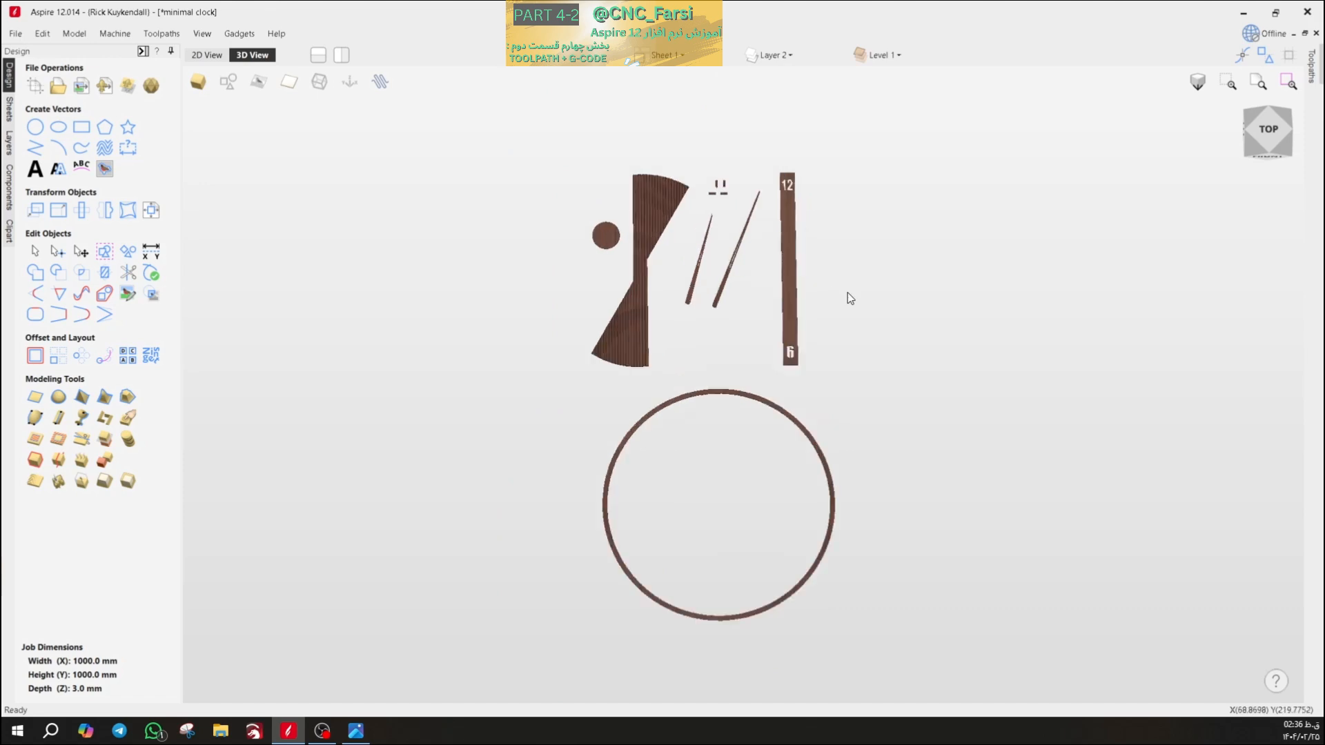
- Close the toolpath preview settings and inspect the double-fan piece's grooves against the vector outlines in 3D
{"action": "left_click", "coordinate": [1311, 65]}
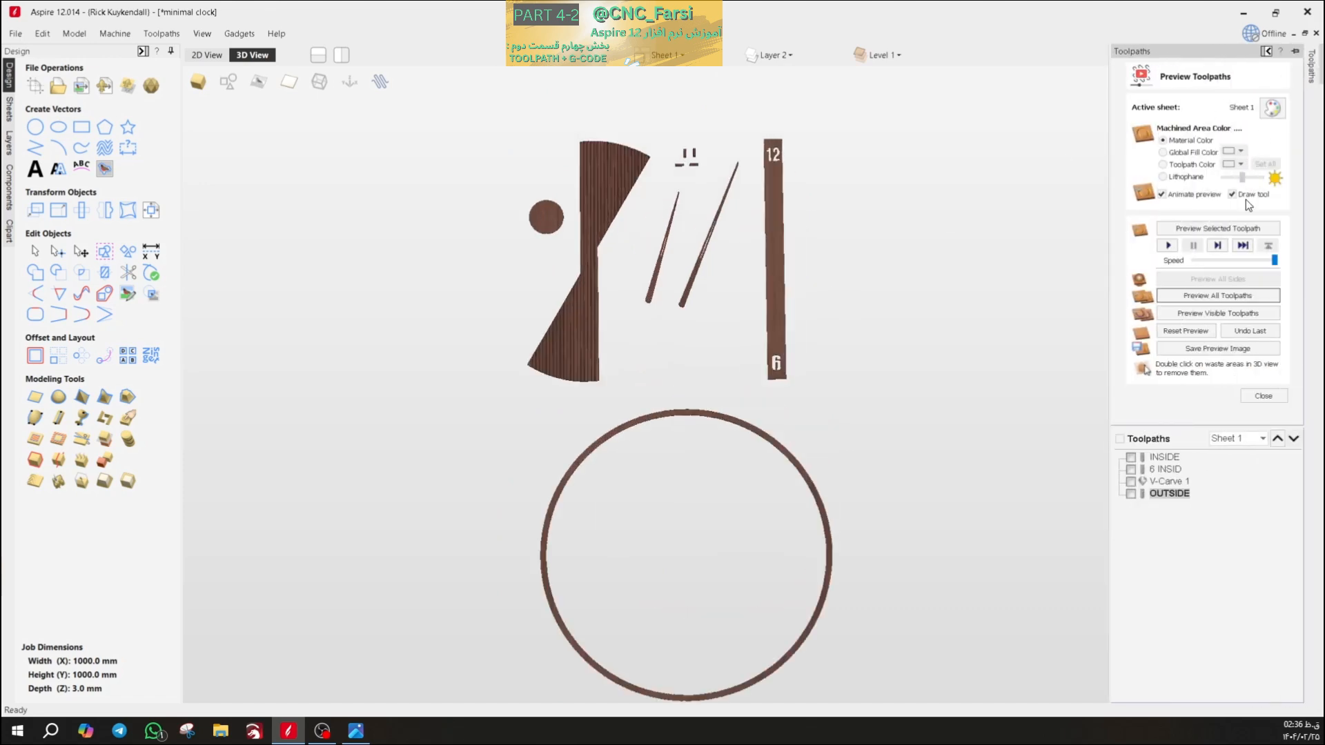
{"action": "left_click", "coordinate": [1263, 396]}
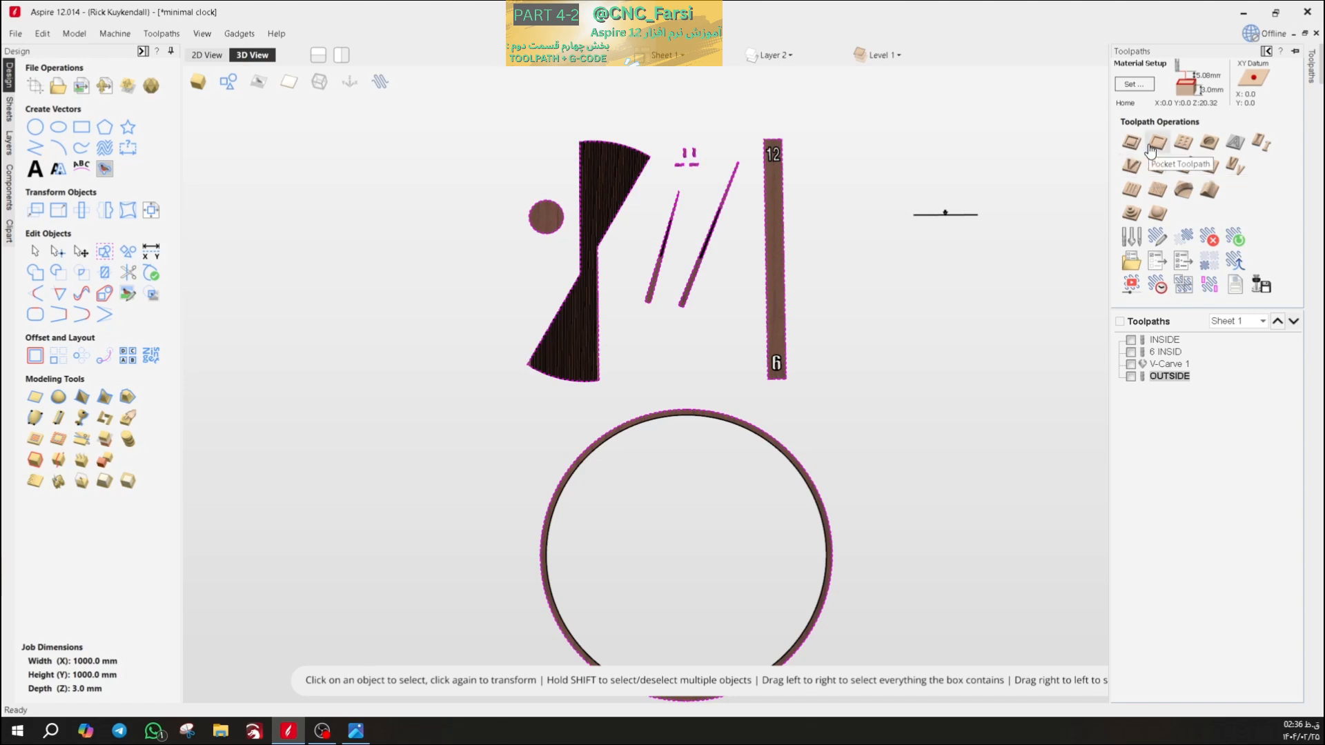
{"action": "scroll", "coordinate": [577, 192], "scroll_direction": "up", "scroll_amount": 6}
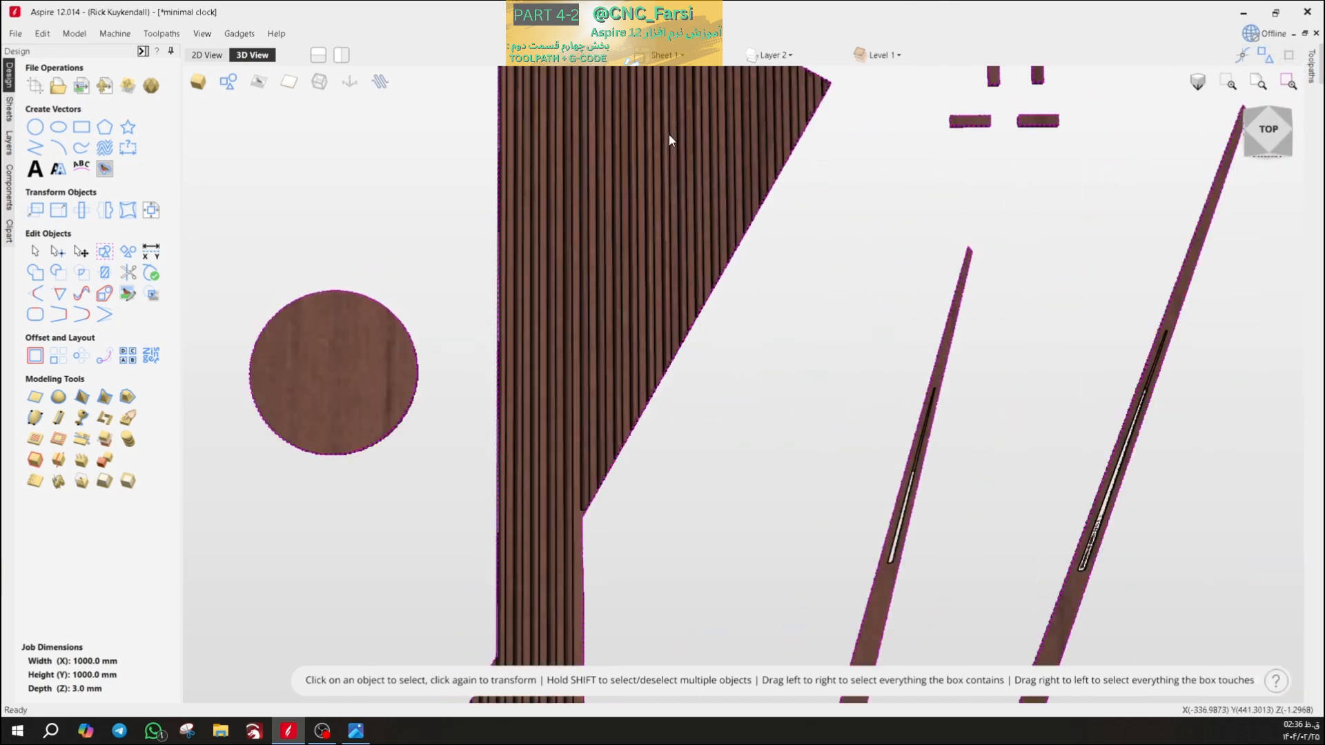
{"action": "middle_click_drag", "start_coordinate": [685, 190], "coordinate": [756, 312]}
{"action": "scroll", "coordinate": [688, 243], "scroll_direction": "up", "scroll_amount": 4}
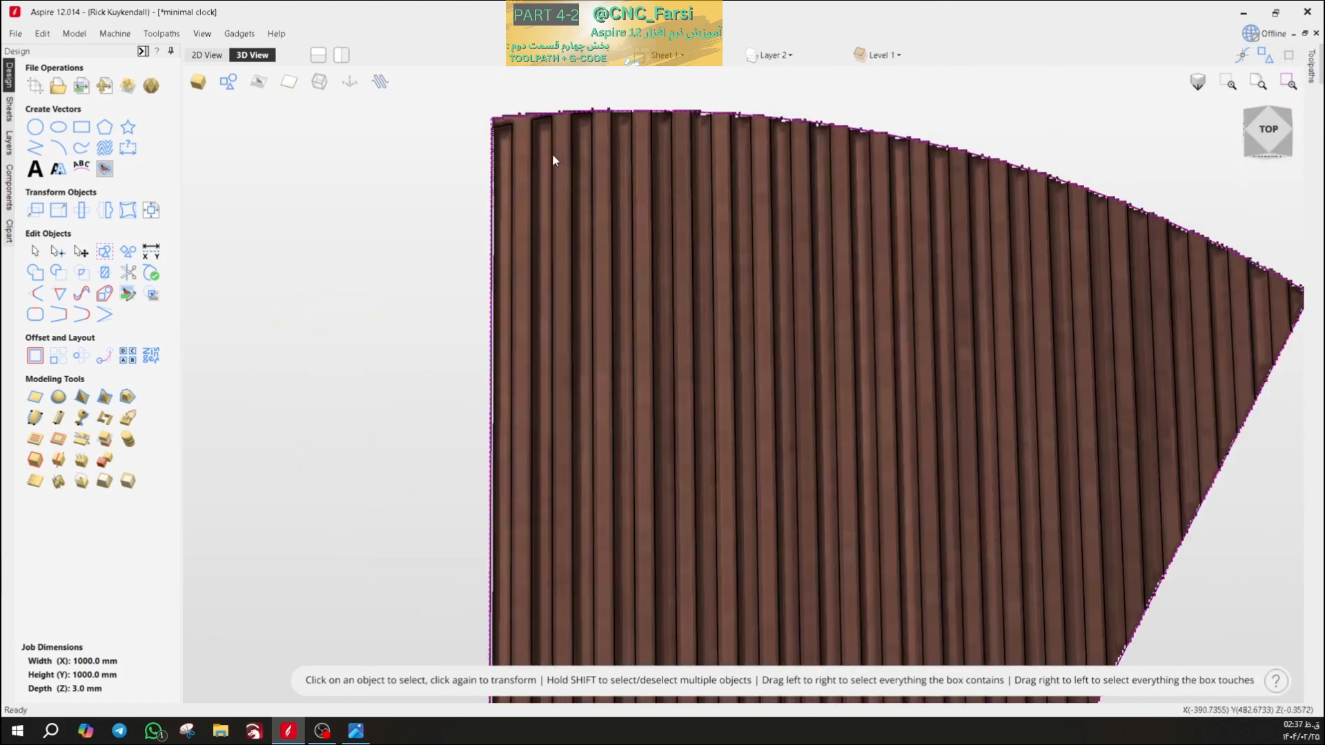
{"action": "scroll", "coordinate": [521, 143], "scroll_direction": "up", "scroll_amount": 4}
{"action": "left_click_drag", "start_coordinate": [520, 143], "coordinate": [520, 141]}
{"action": "scroll", "coordinate": [492, 179], "scroll_direction": "down", "scroll_amount": 8}
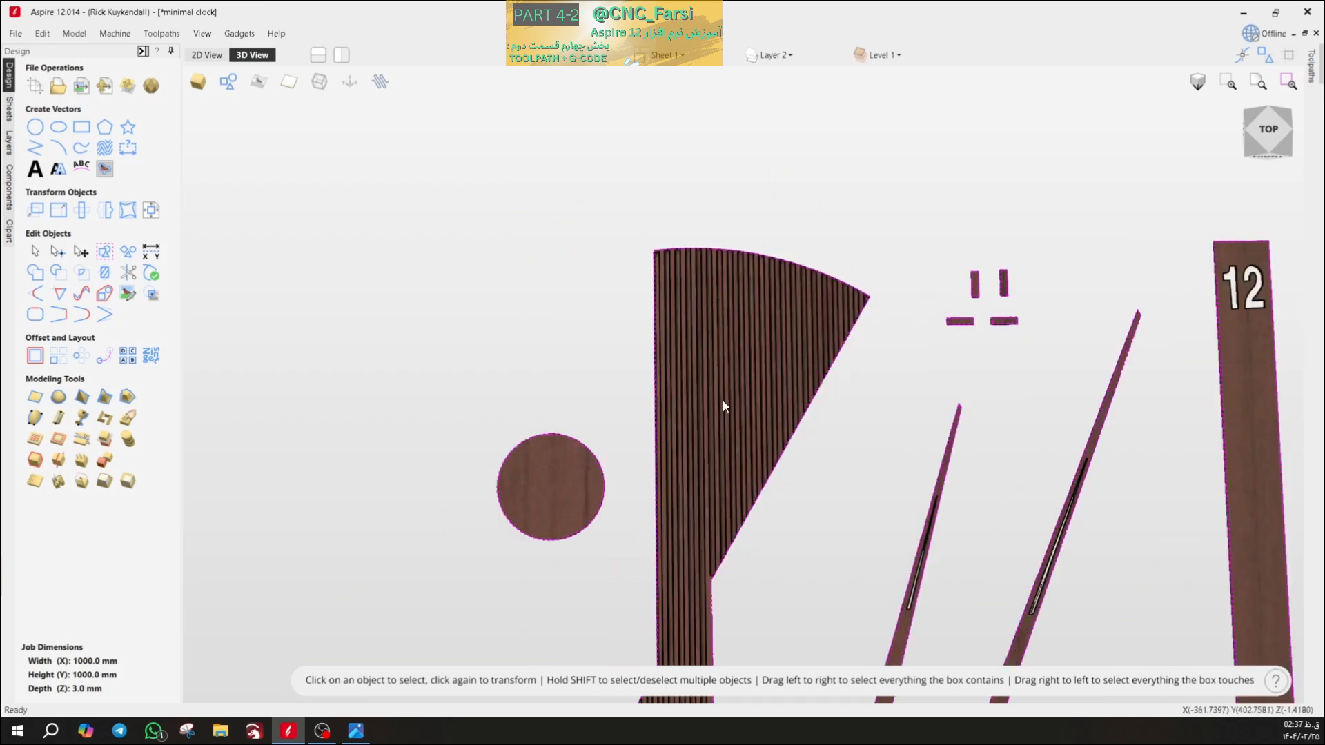
{"action": "scroll", "coordinate": [736, 341], "scroll_direction": "down", "scroll_amount": 5}
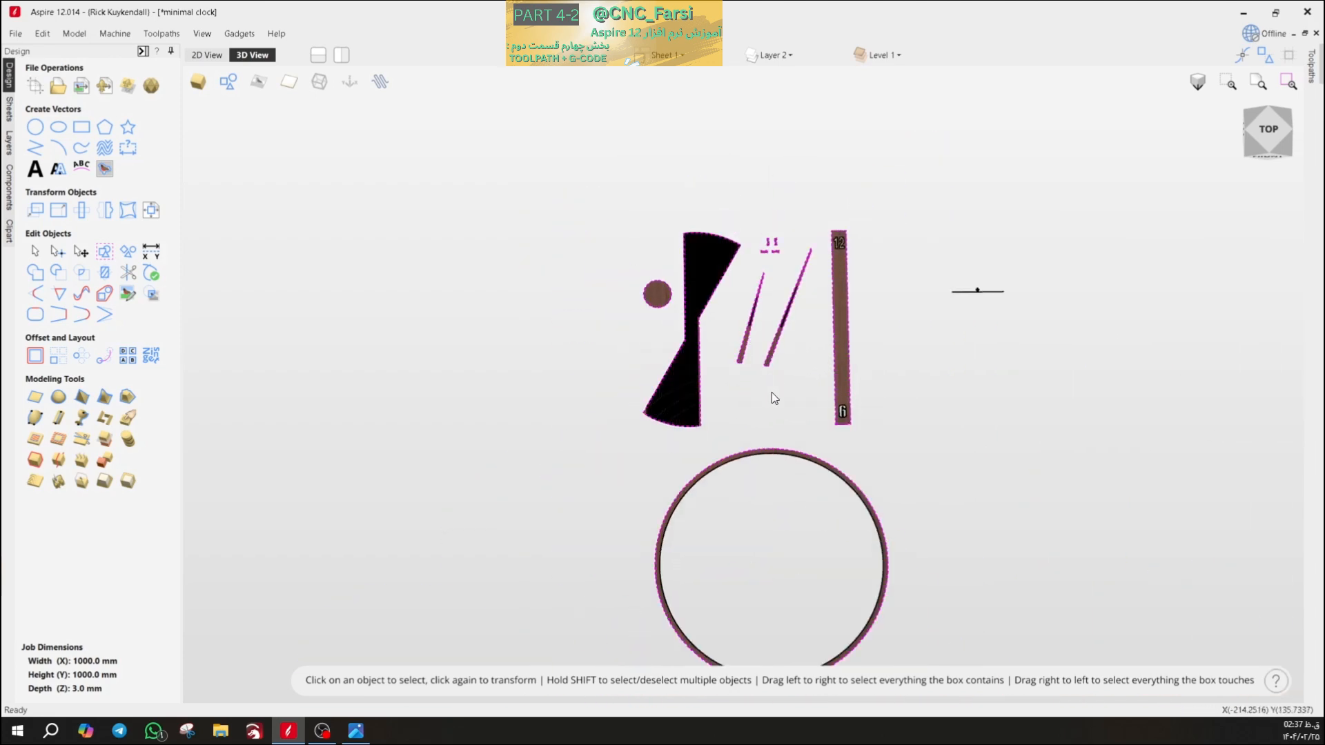
{"action": "scroll", "coordinate": [707, 314], "scroll_direction": "up", "scroll_amount": 4}
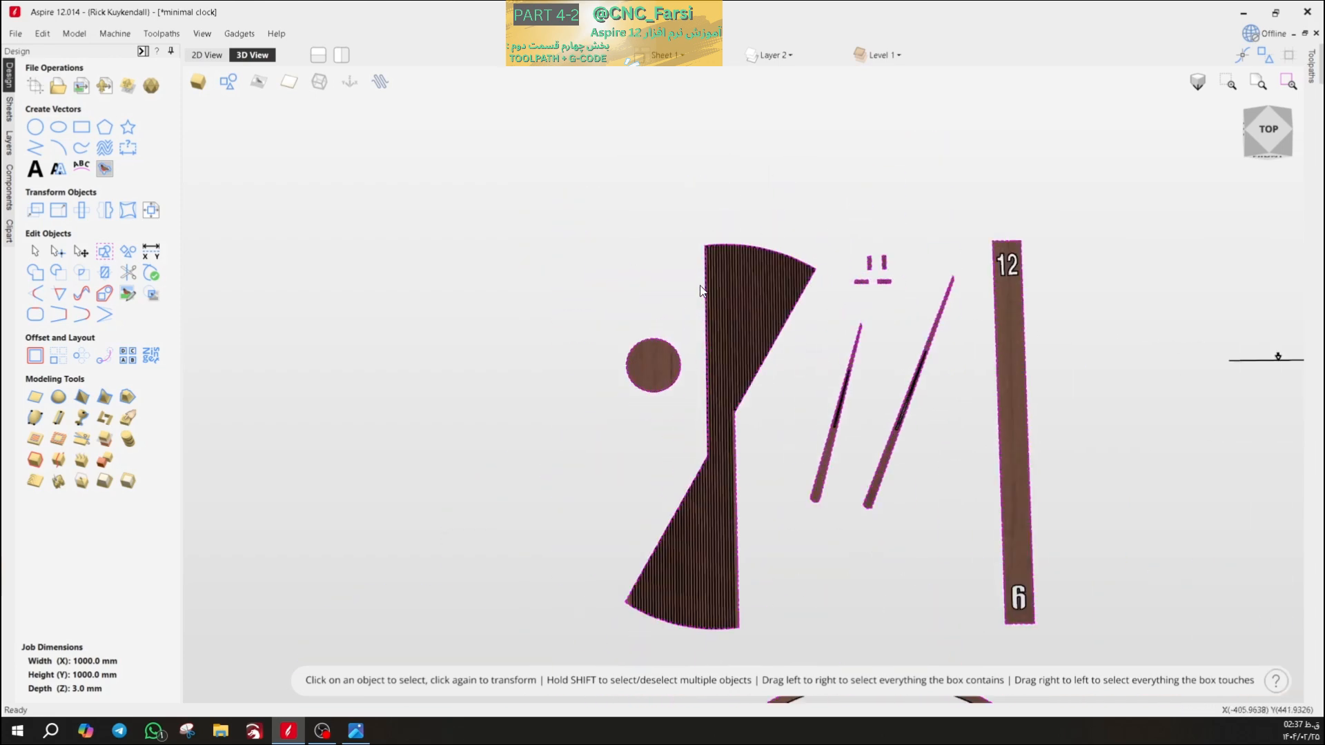
{"action": "scroll", "coordinate": [683, 298], "scroll_direction": "down", "scroll_amount": 4}
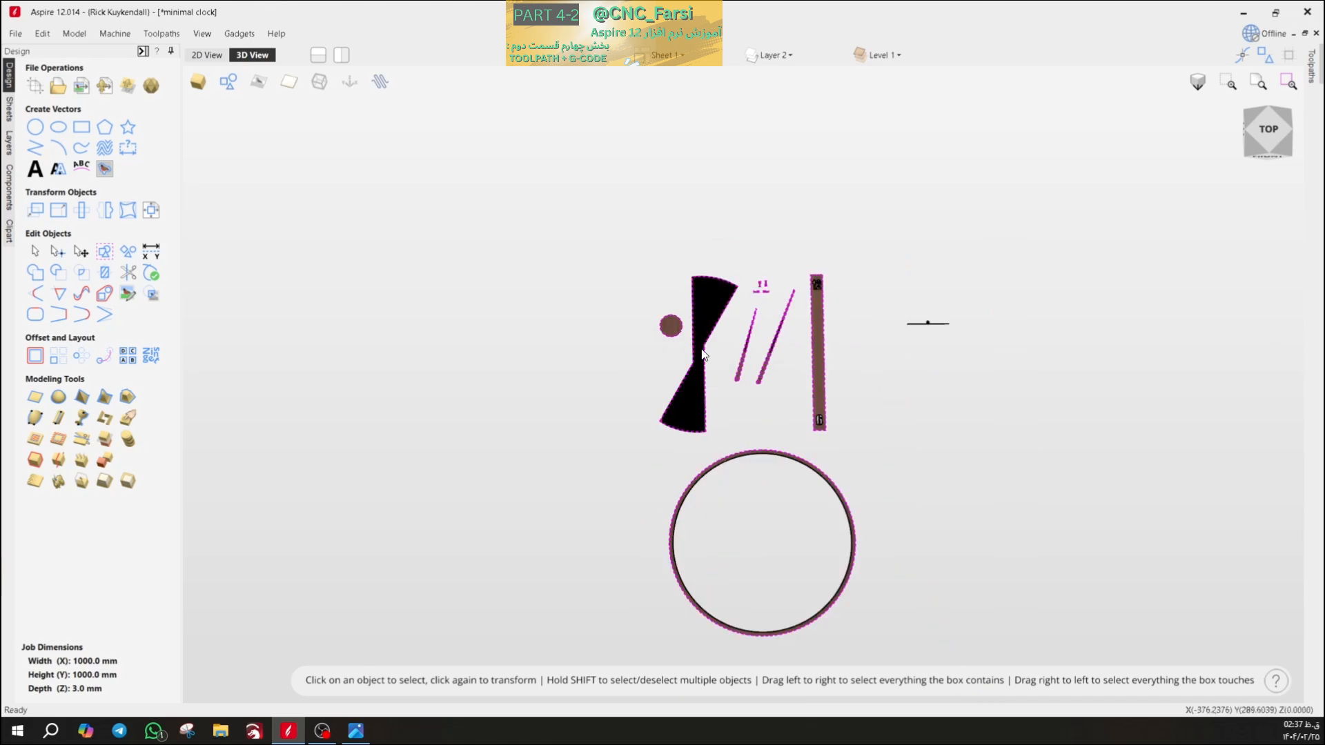
- In the 2D view, draw a 24 mm diameter circle centred inside the small disc beside the double-fan piece
{"action": "left_click", "coordinate": [212, 55]}
{"action": "mouse_move", "coordinate": [1311, 66]}
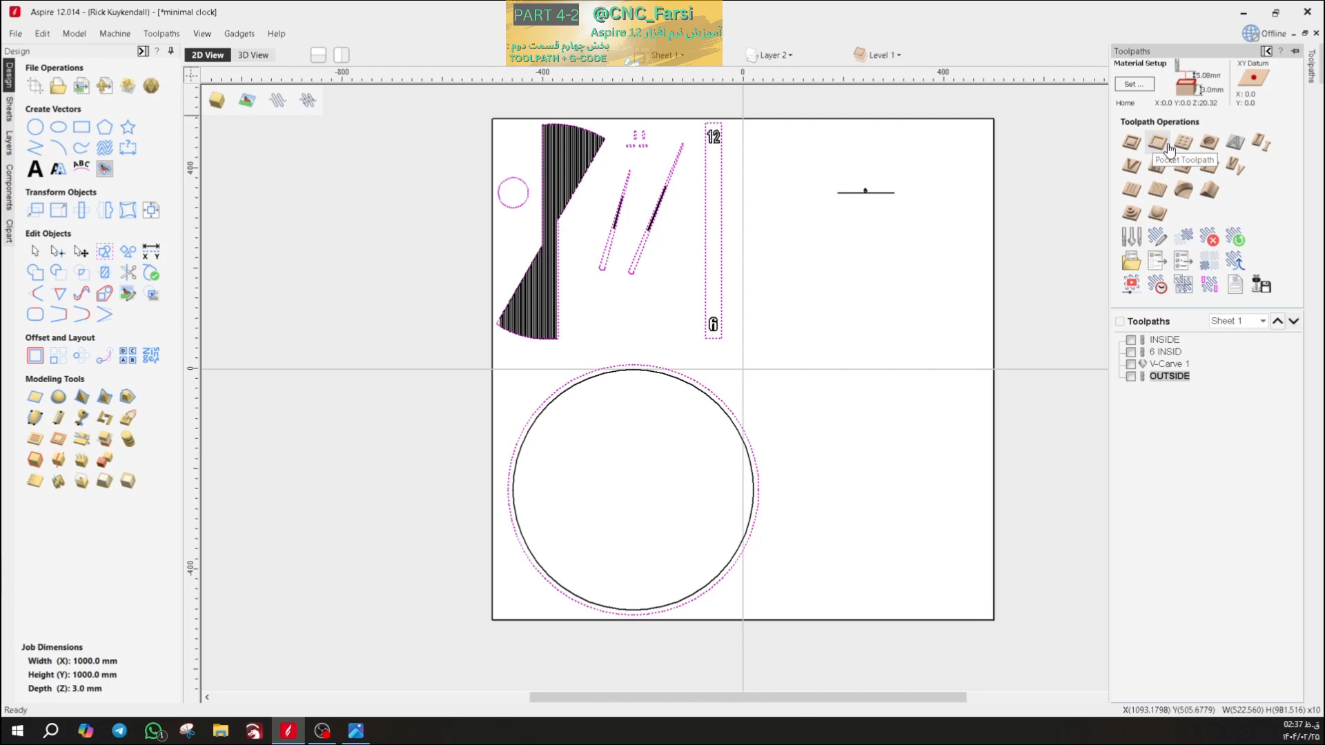
{"action": "left_click", "coordinate": [558, 180]}
{"action": "scroll", "coordinate": [491, 165], "scroll_direction": "up", "scroll_amount": 7}
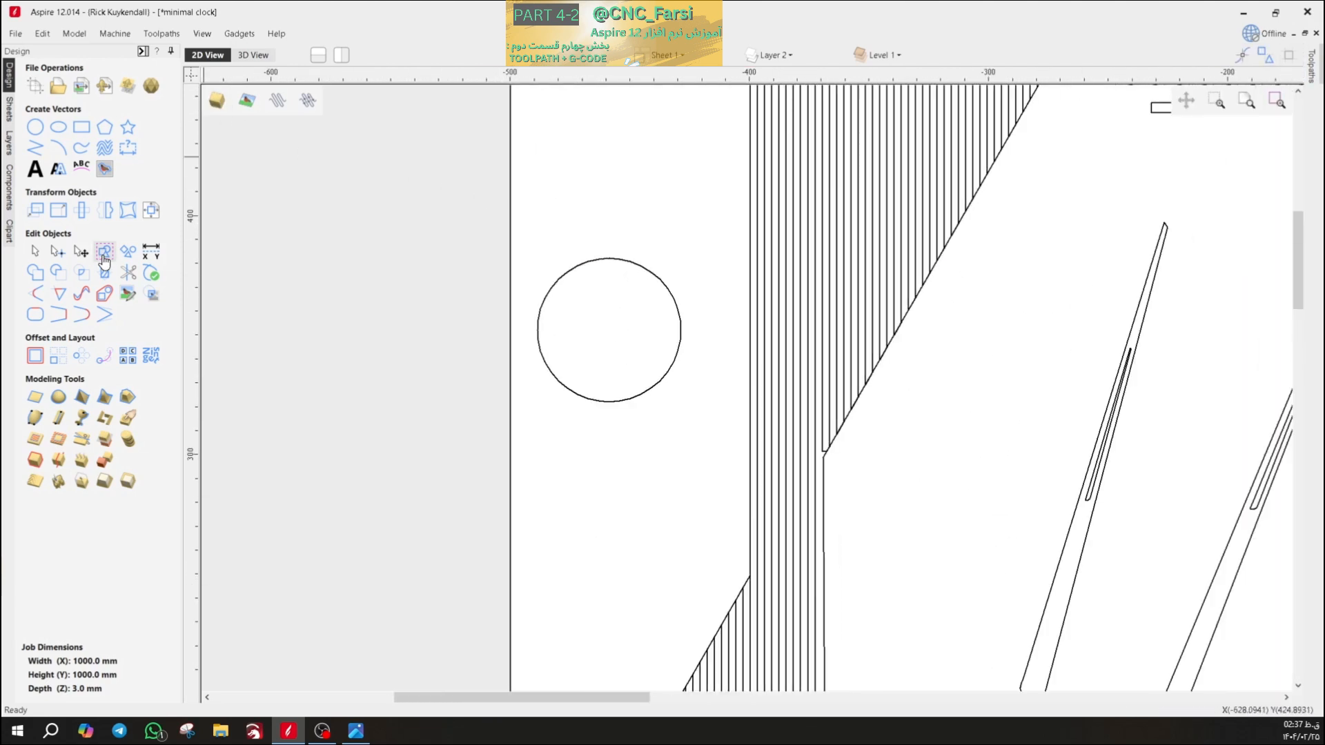
{"action": "left_click", "coordinate": [36, 128]}
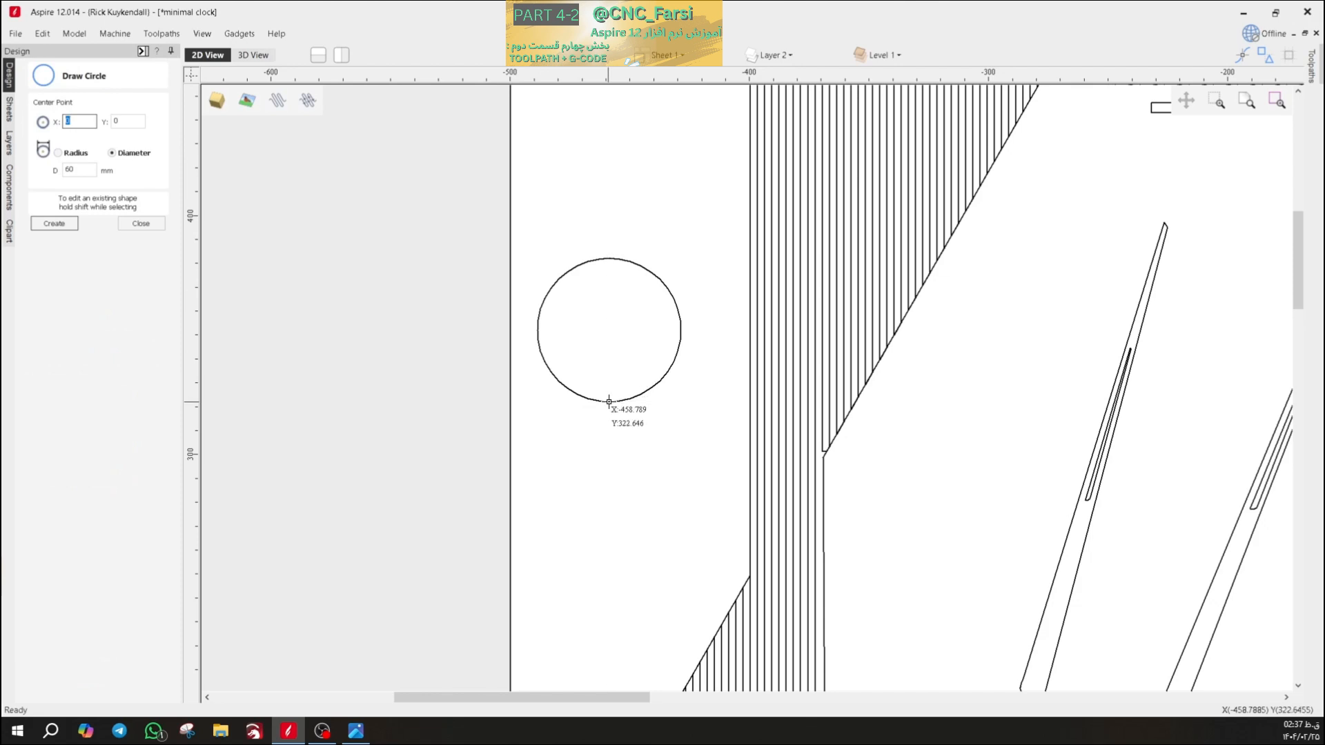
{"action": "left_click", "coordinate": [608, 329]}
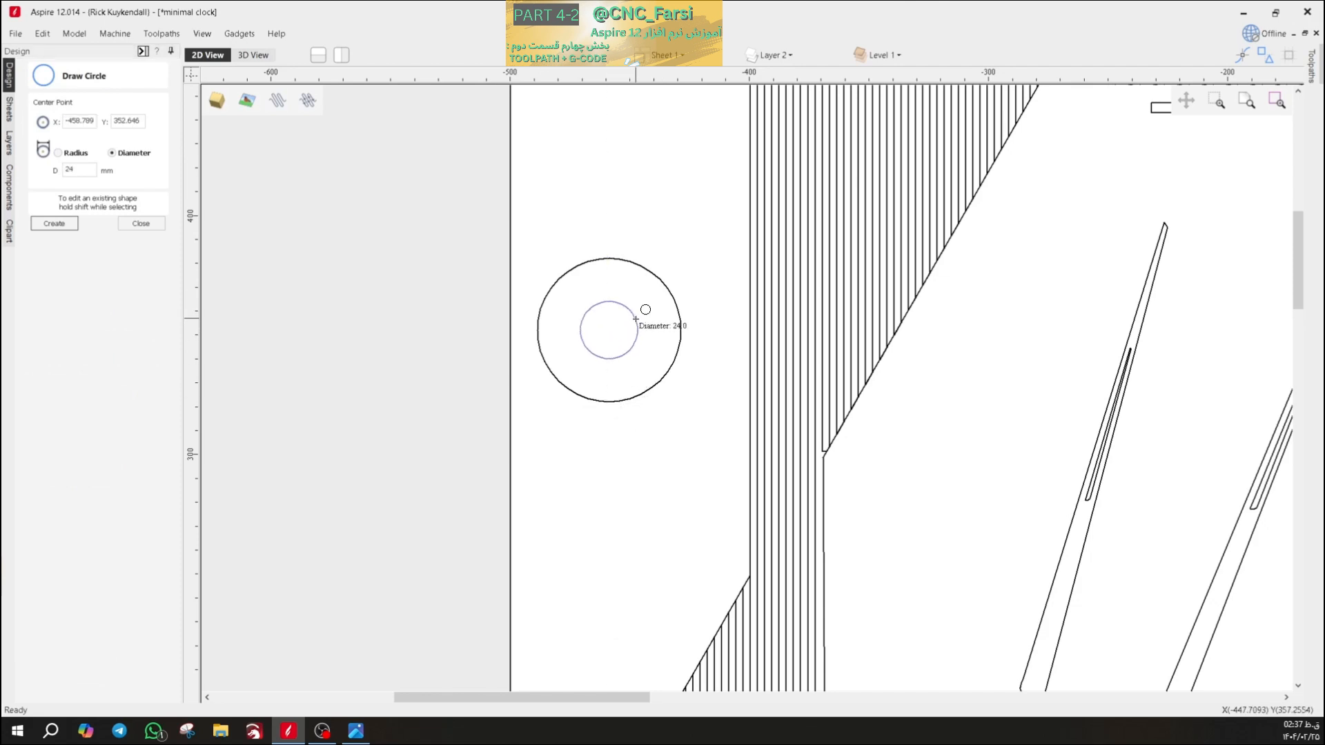
{"action": "left_click", "coordinate": [635, 318]}
{"action": "scroll", "coordinate": [638, 331], "scroll_direction": "down", "scroll_amount": 3}
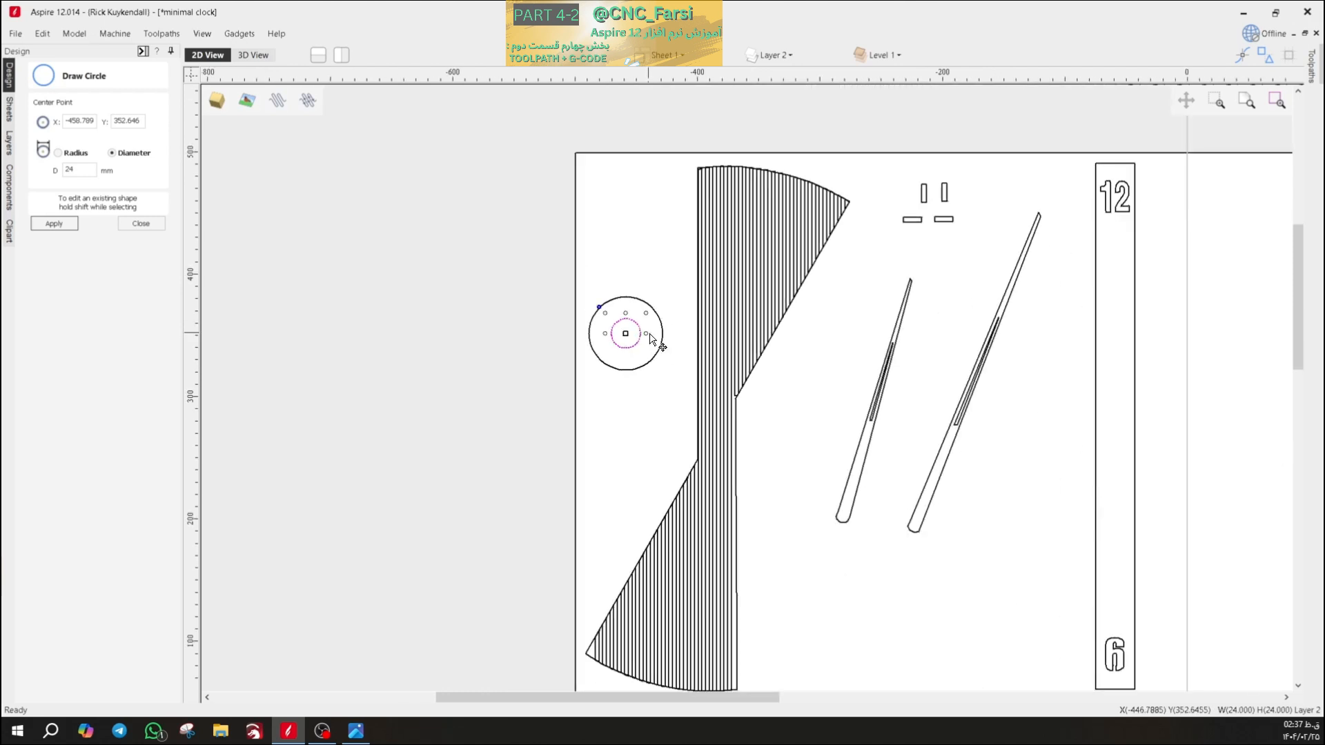
{"action": "key", "text": "Escape"}
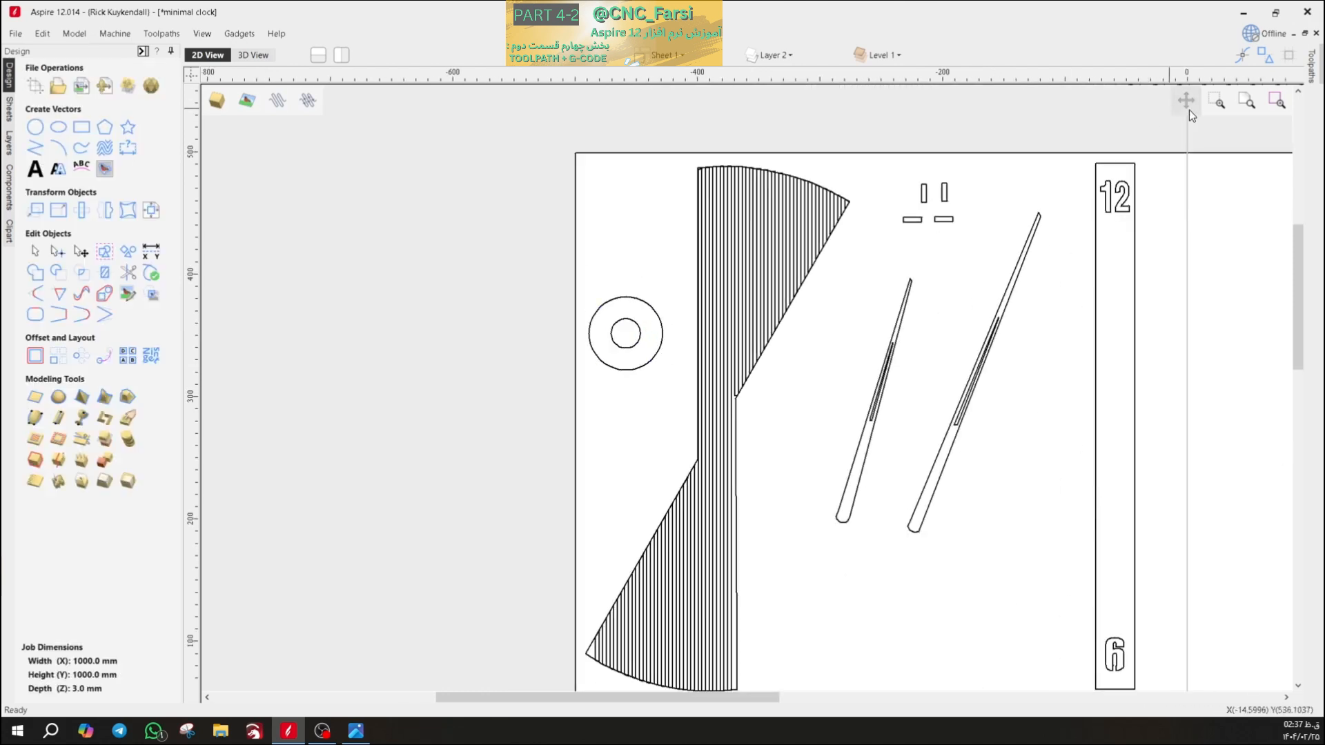
- Start a pocket toolpath for the small disc's inner circle and set its cut depth to 1 mm
{"action": "left_click", "coordinate": [1311, 69]}
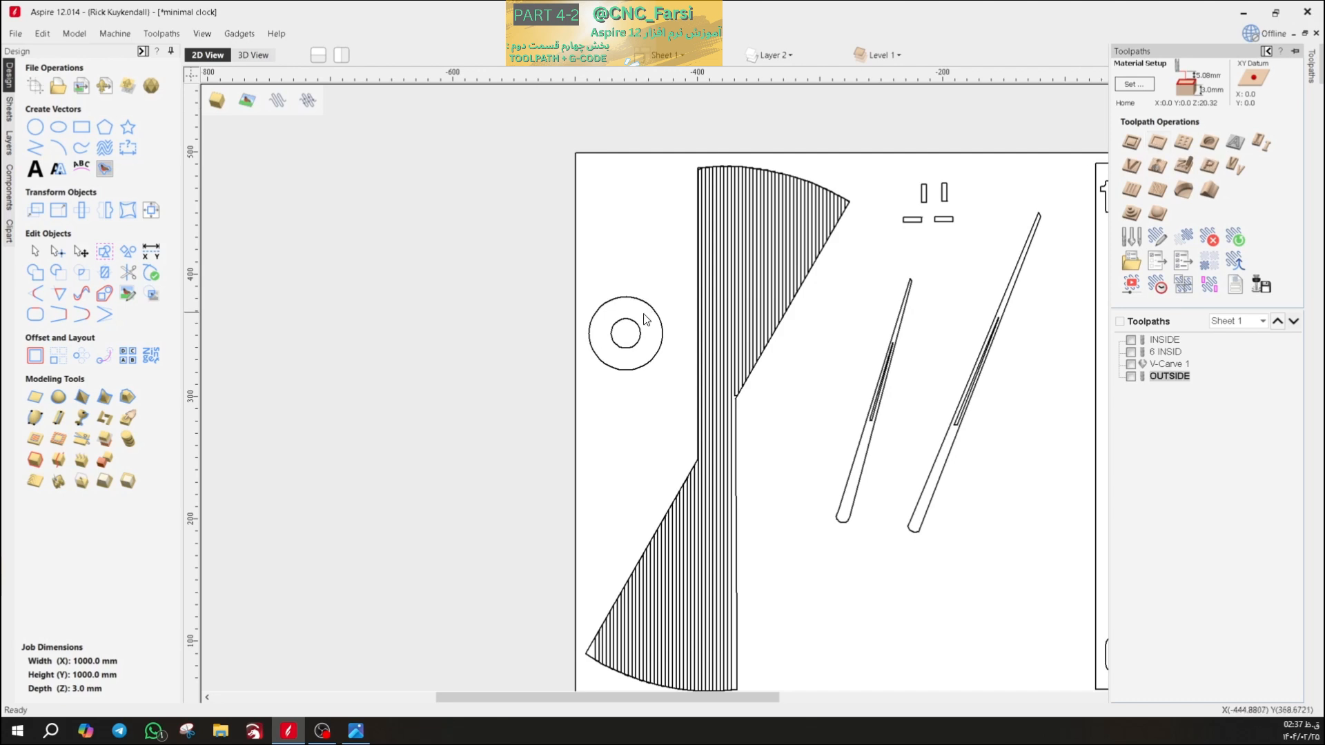
{"action": "left_click", "coordinate": [620, 328]}
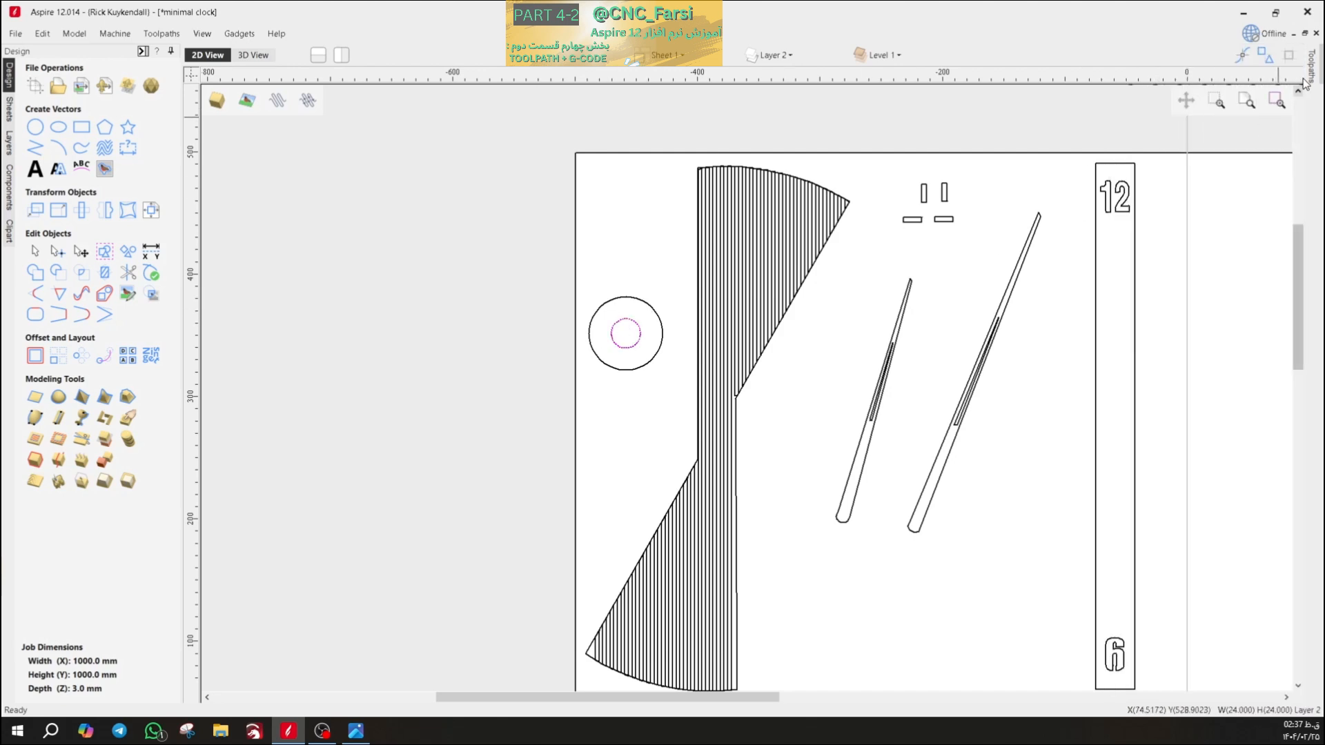
{"action": "left_click", "coordinate": [1157, 143]}
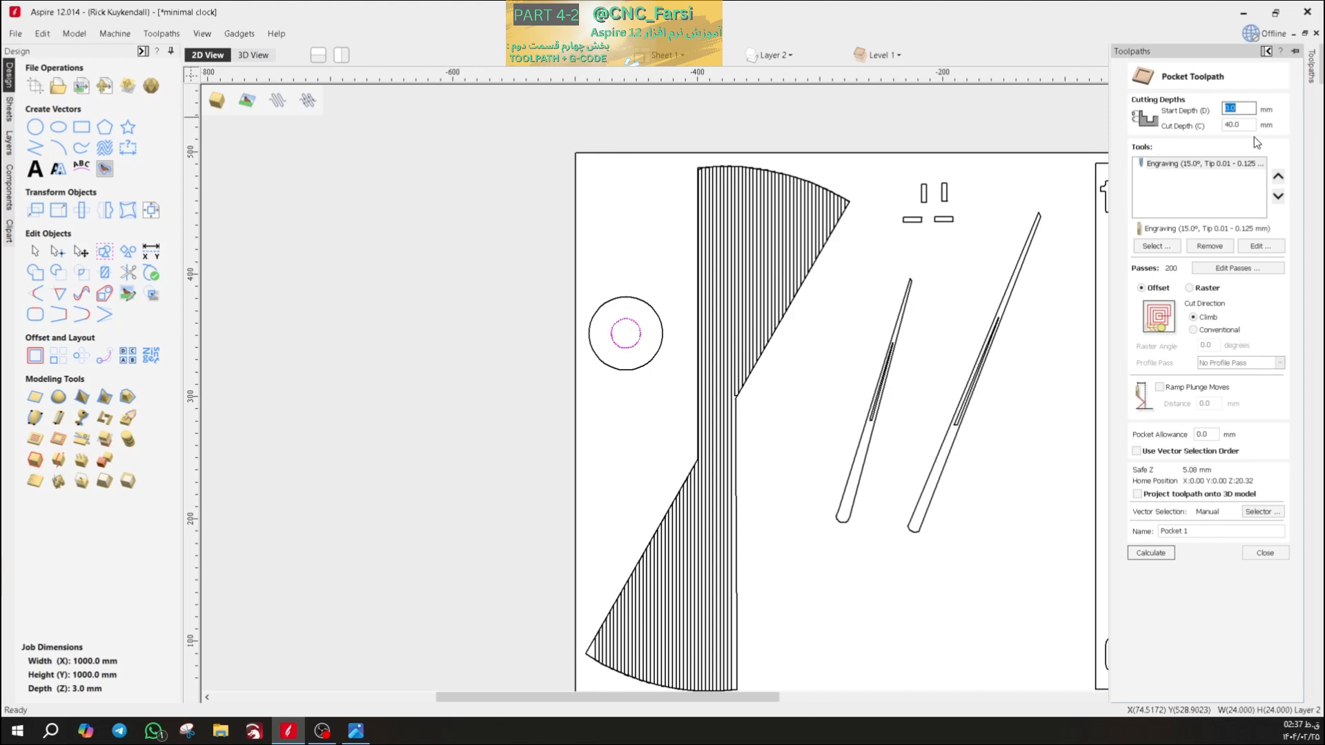
{"action": "key", "text": "Tab"}
{"action": "type", "text": "1"}
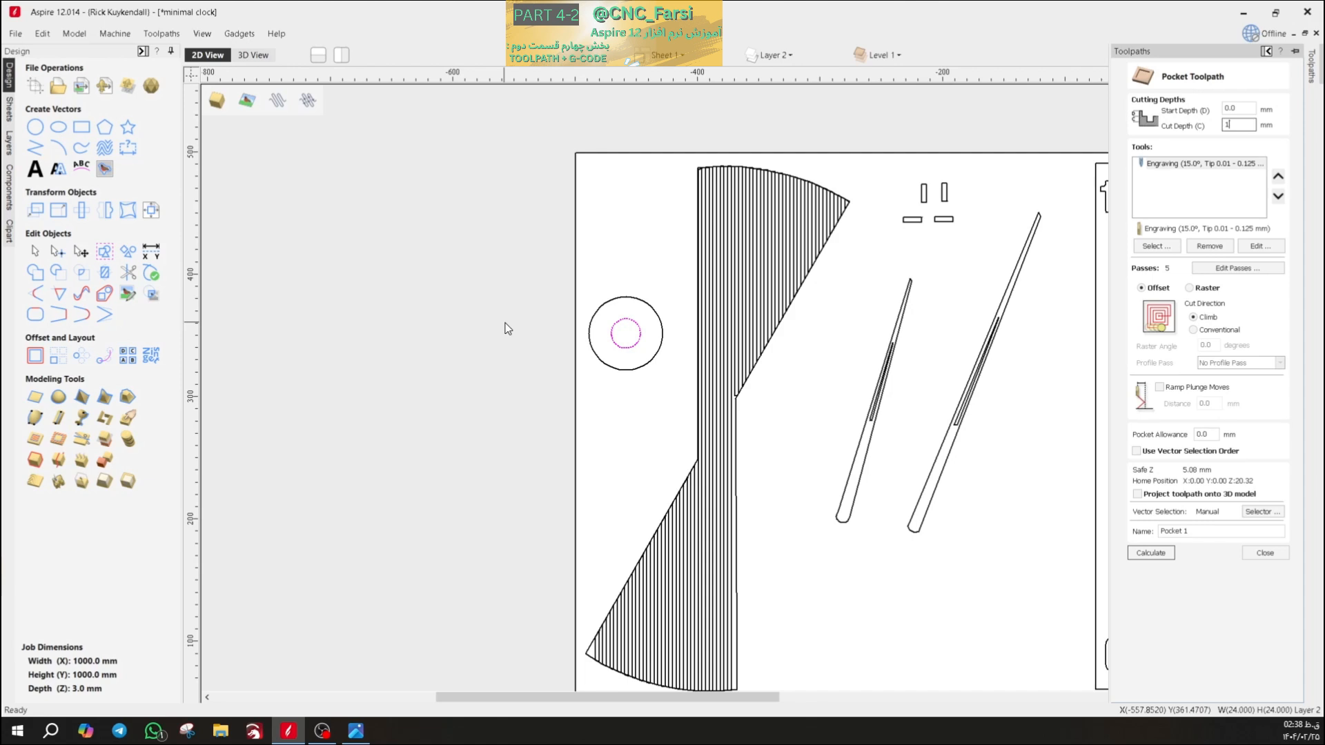
- Replace the pocket toolpath's engraving bit with the metric 1 mm Ball Nose tool
{"action": "left_click", "coordinate": [1210, 247]}
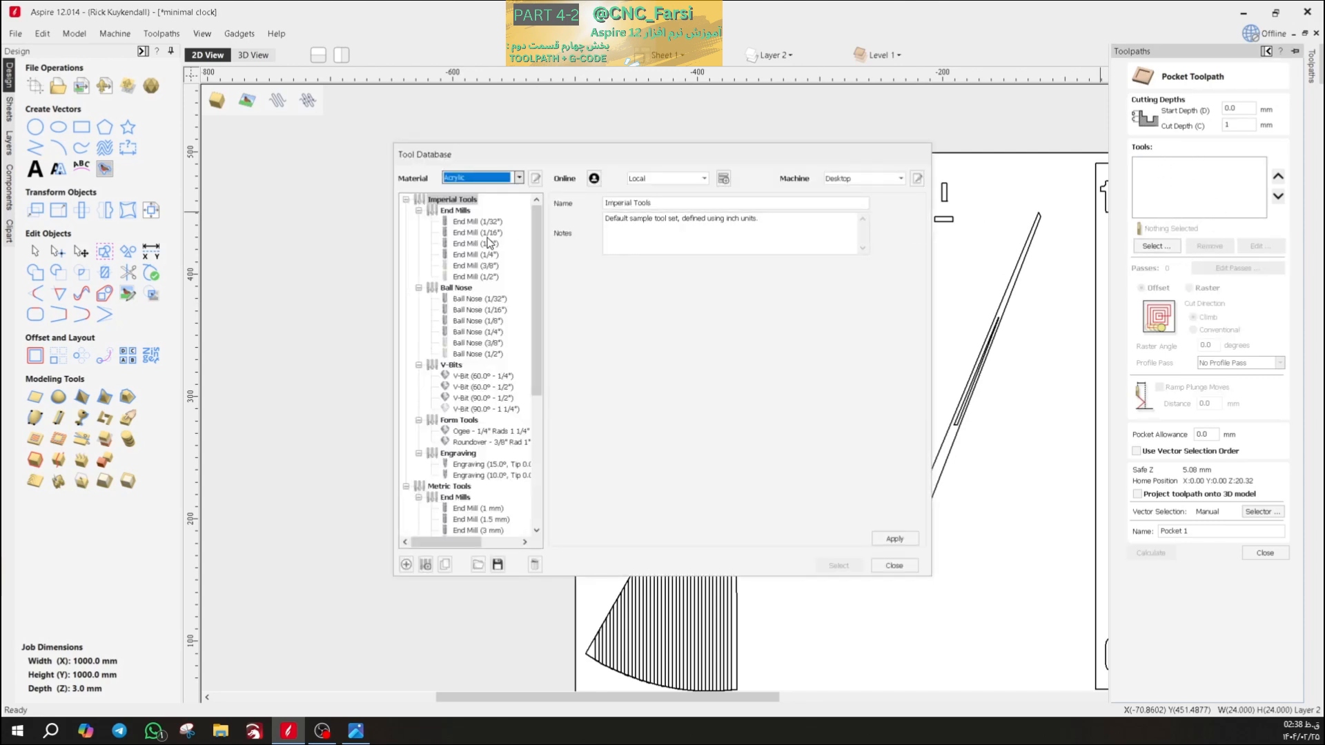
{"action": "left_click", "coordinate": [475, 300]}
{"action": "scroll", "coordinate": [483, 289], "scroll_direction": "down", "scroll_amount": 3}
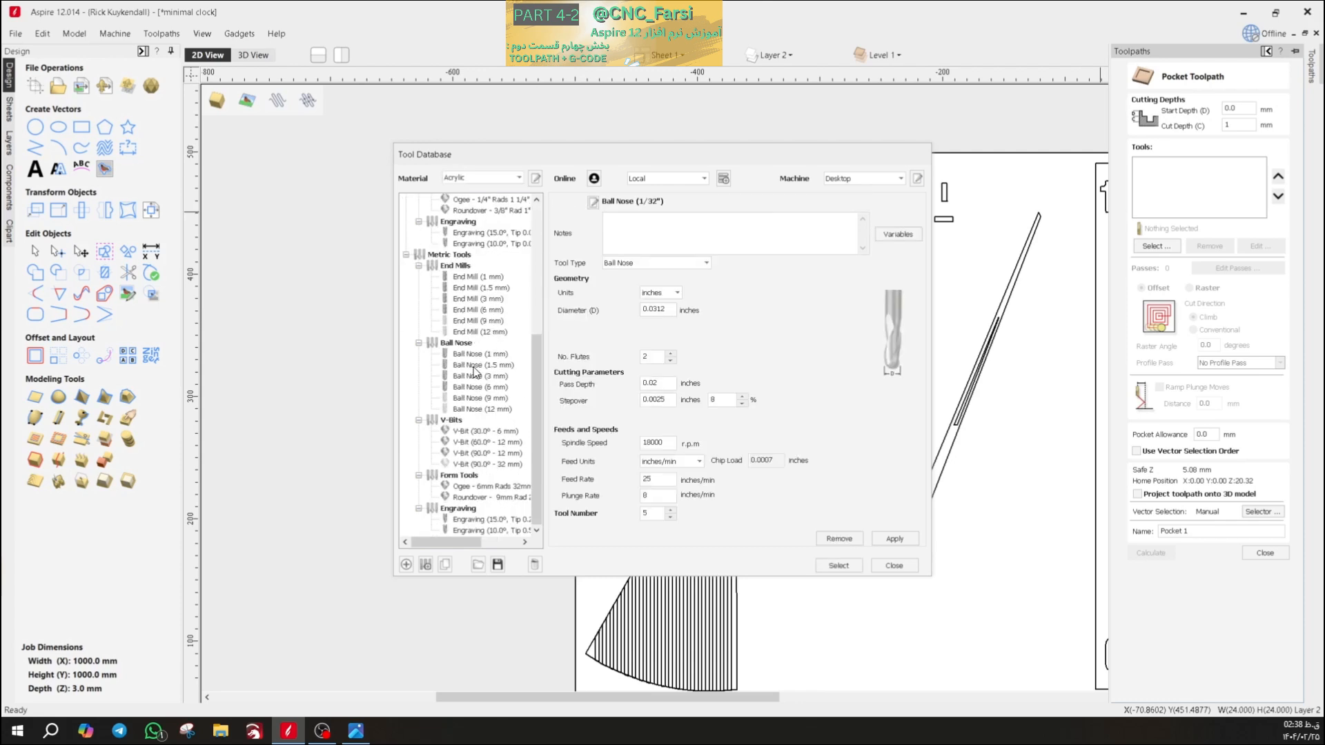
{"action": "scroll", "coordinate": [500, 234], "scroll_direction": "down", "scroll_amount": 5}
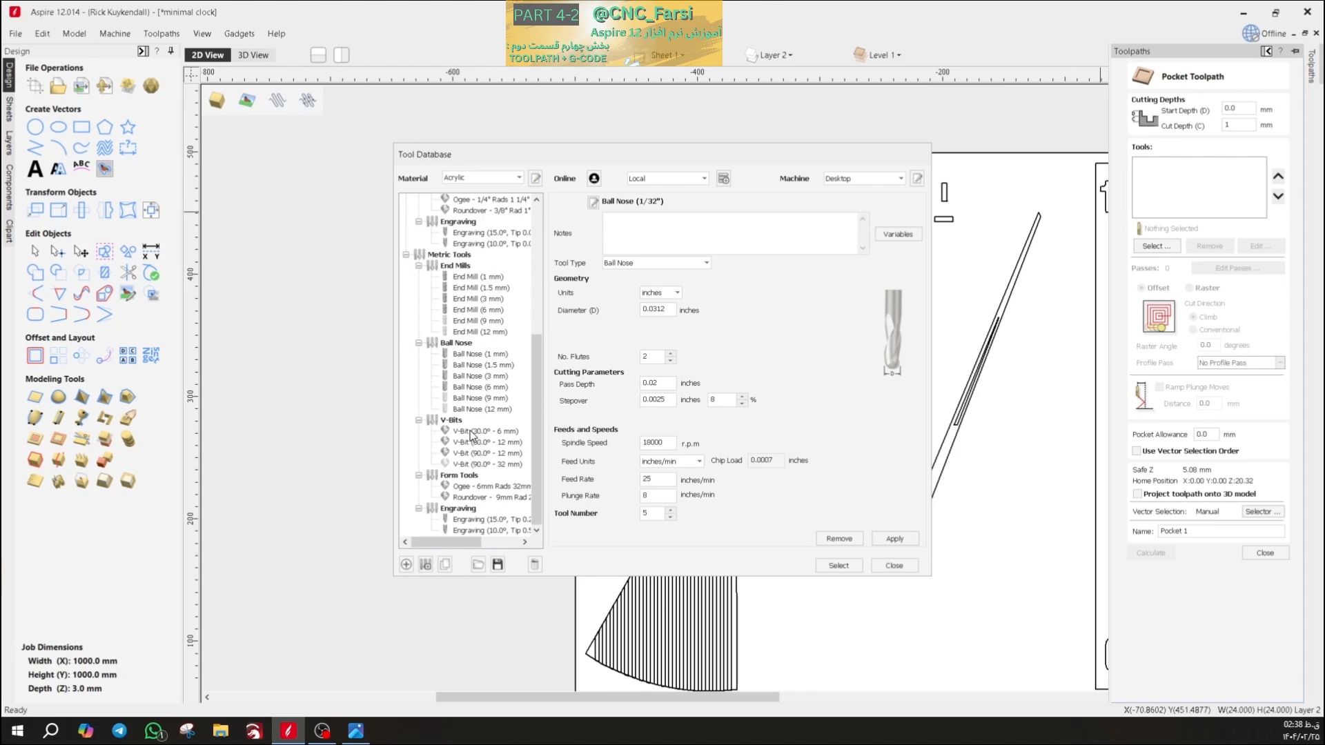
{"action": "left_click", "coordinate": [481, 355]}
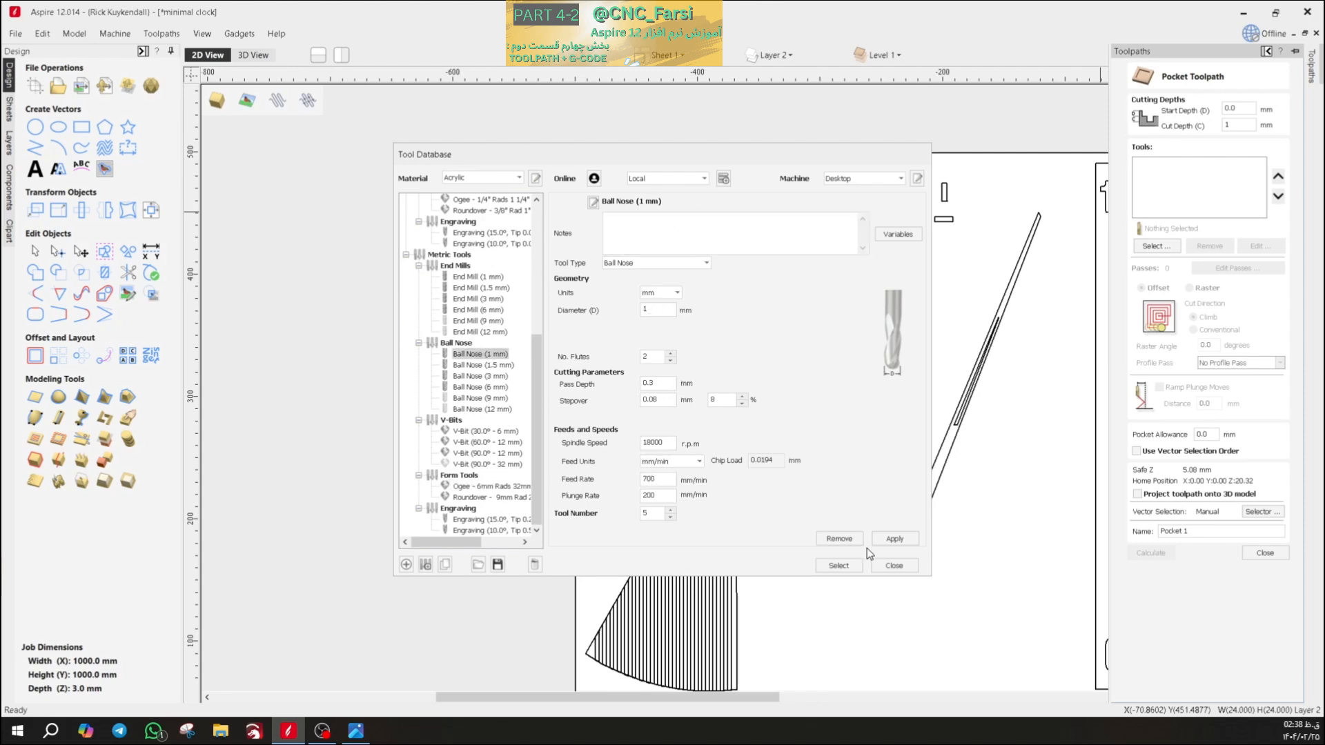
{"action": "left_click", "coordinate": [902, 539]}
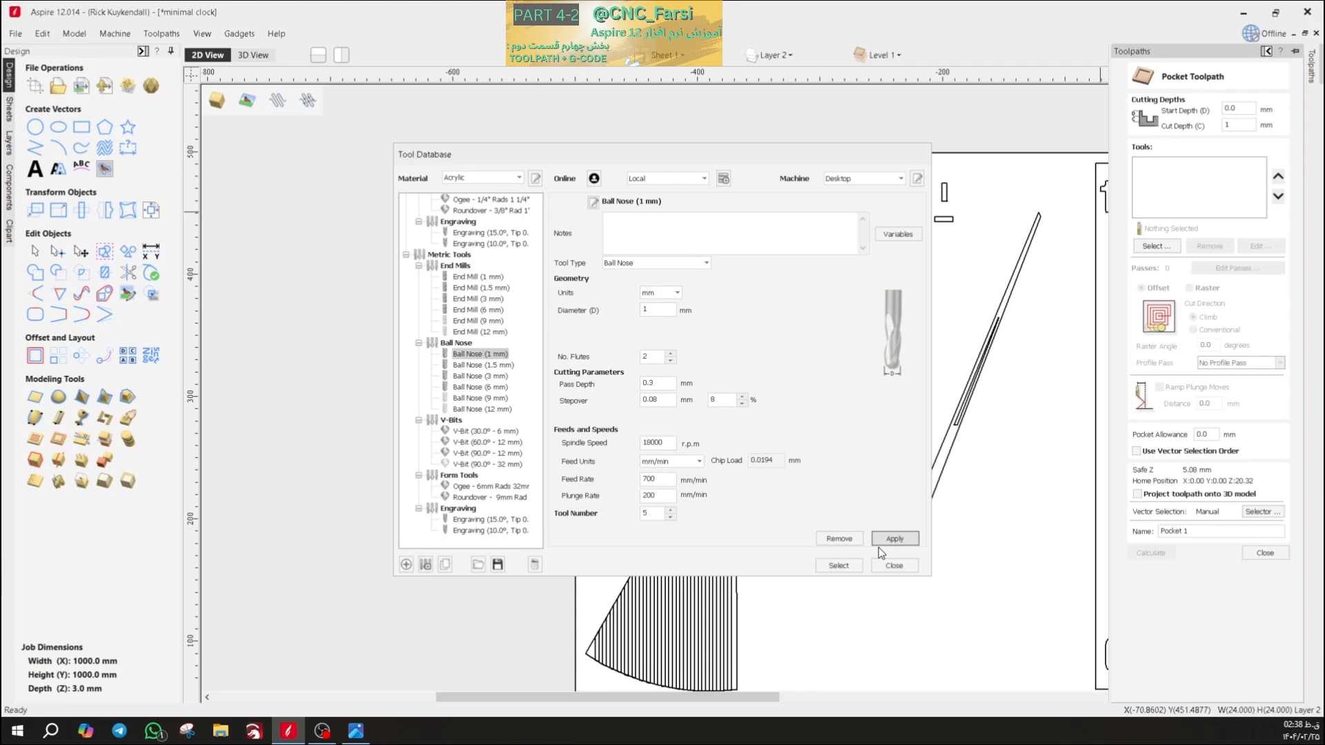
{"action": "left_click", "coordinate": [838, 566]}
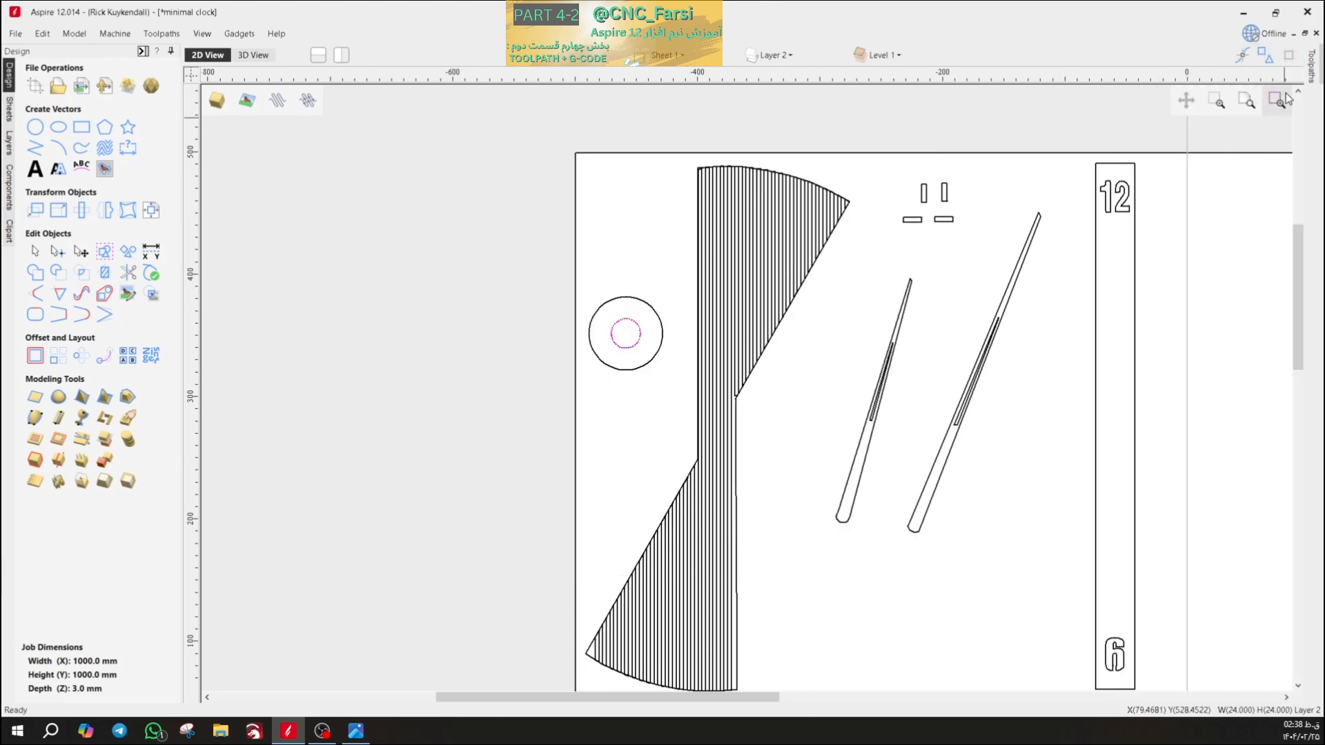
{"action": "mouse_move", "coordinate": [1313, 69]}
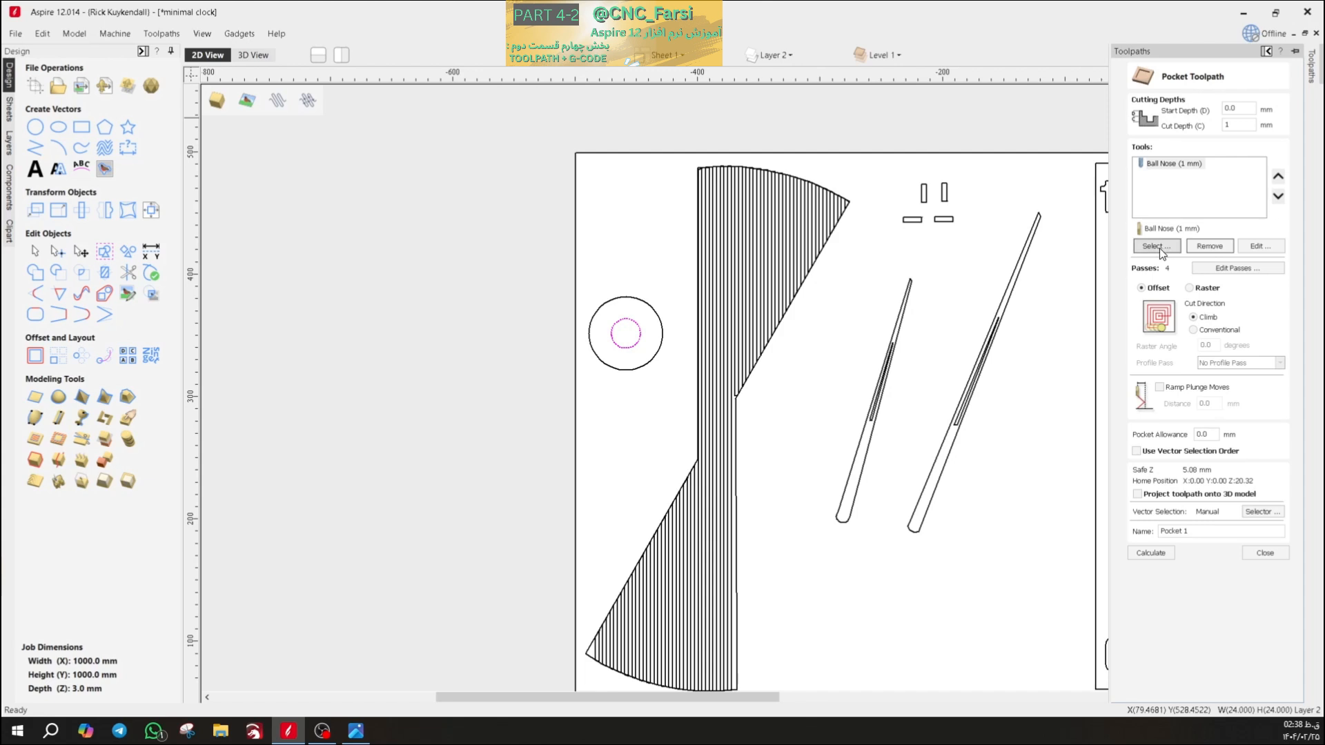
- Compare the Raster and Offset clearing strategies, keep Offset, and calculate the small disc's pocket toolpath
{"action": "left_click", "coordinate": [1197, 288]}
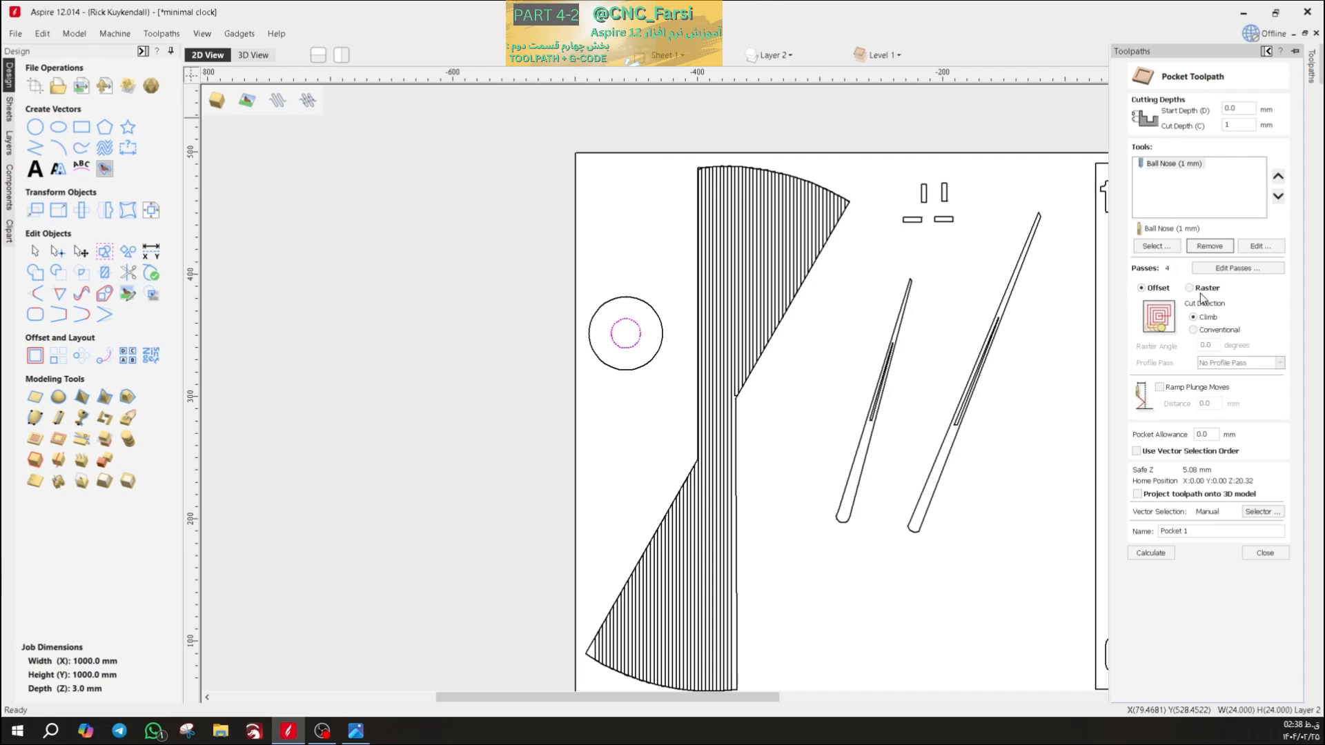
{"action": "left_click", "coordinate": [1141, 289]}
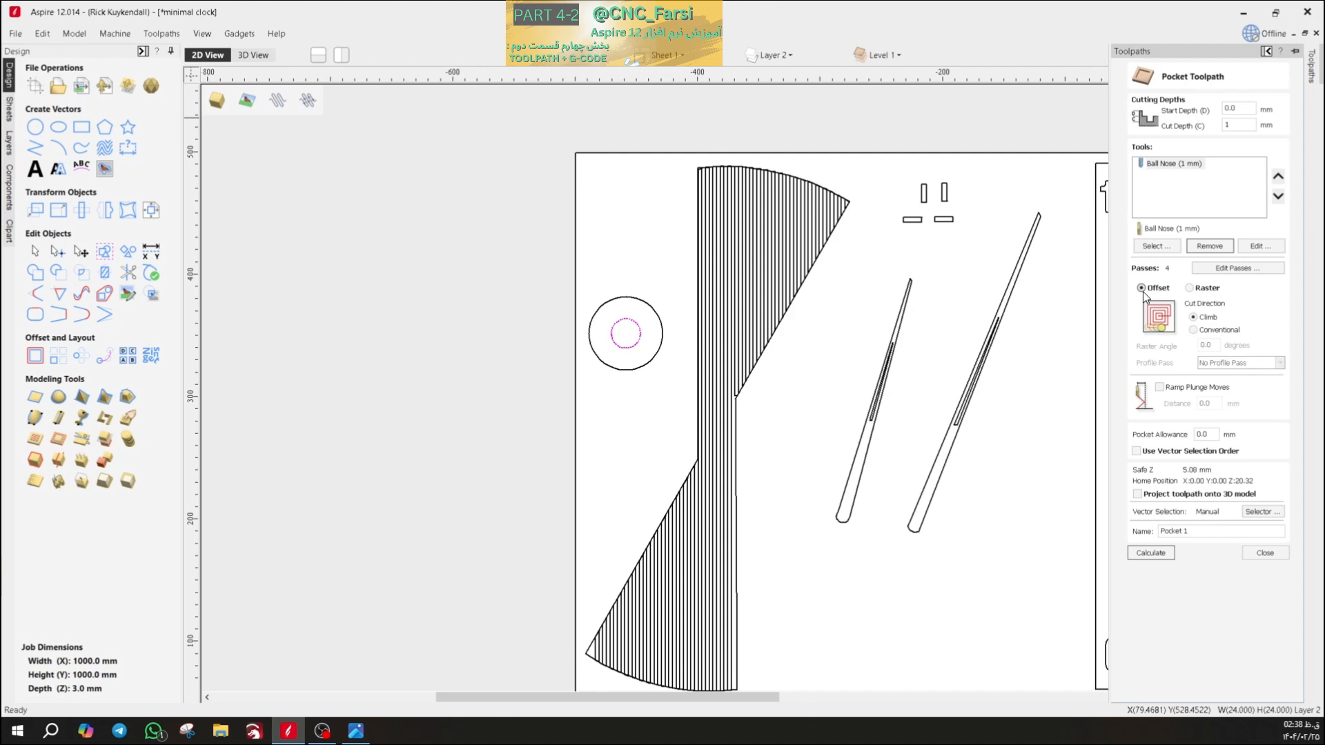
{"action": "left_click", "coordinate": [1190, 289]}
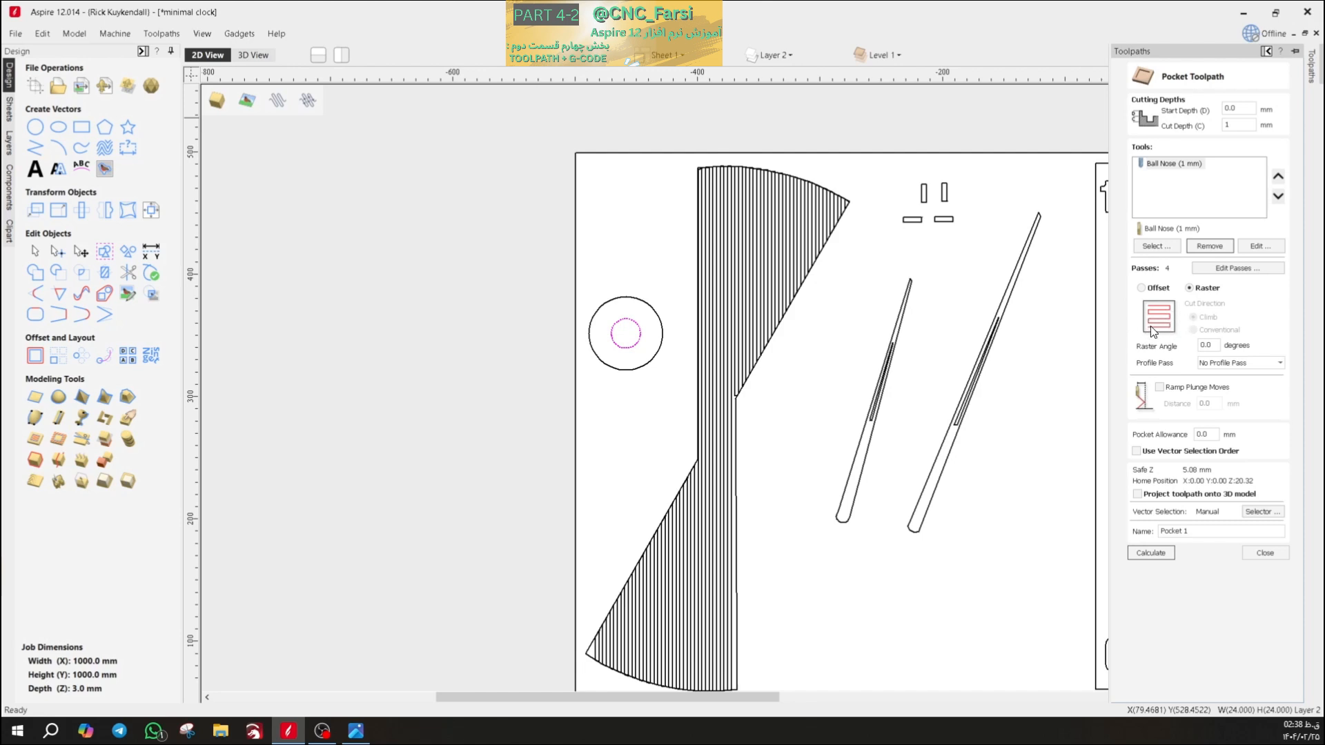
{"action": "left_click", "coordinate": [1142, 289]}
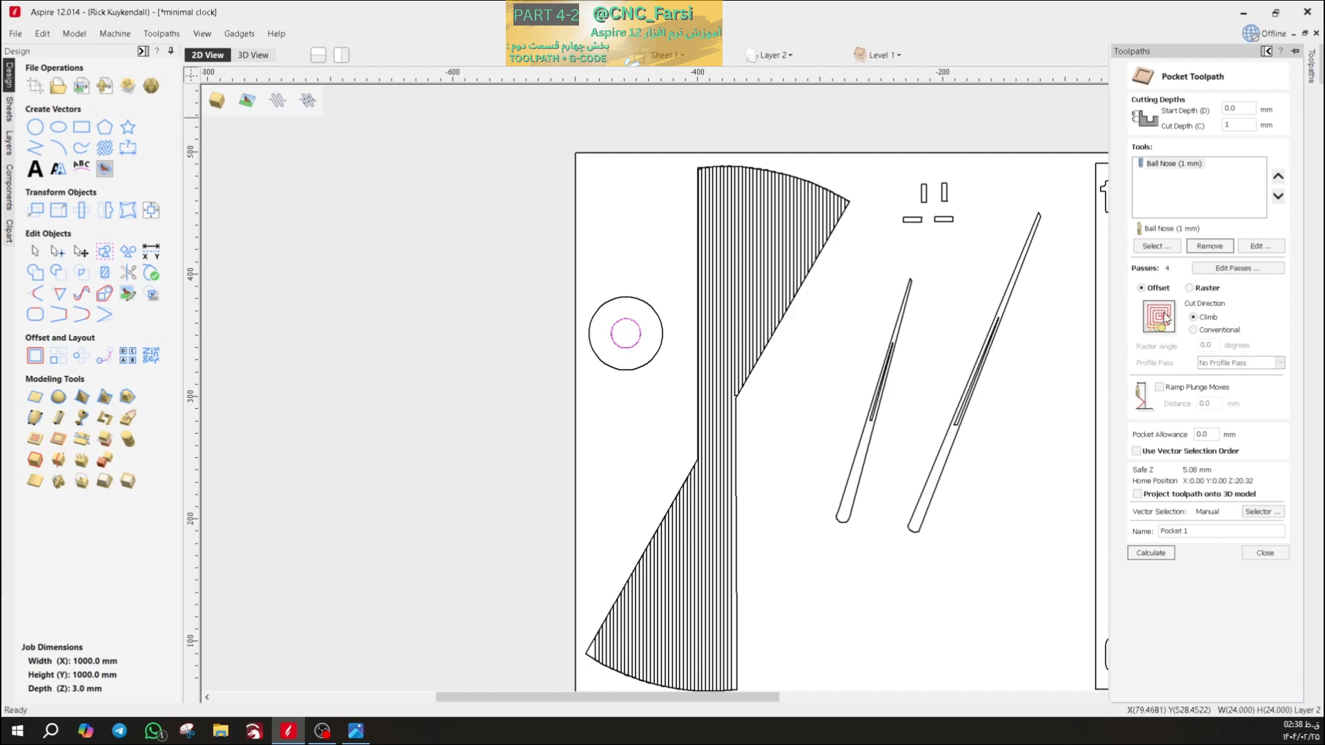
{"action": "left_click", "coordinate": [1187, 290]}
{"action": "left_click", "coordinate": [1140, 288]}
{"action": "left_click", "coordinate": [1188, 288]}
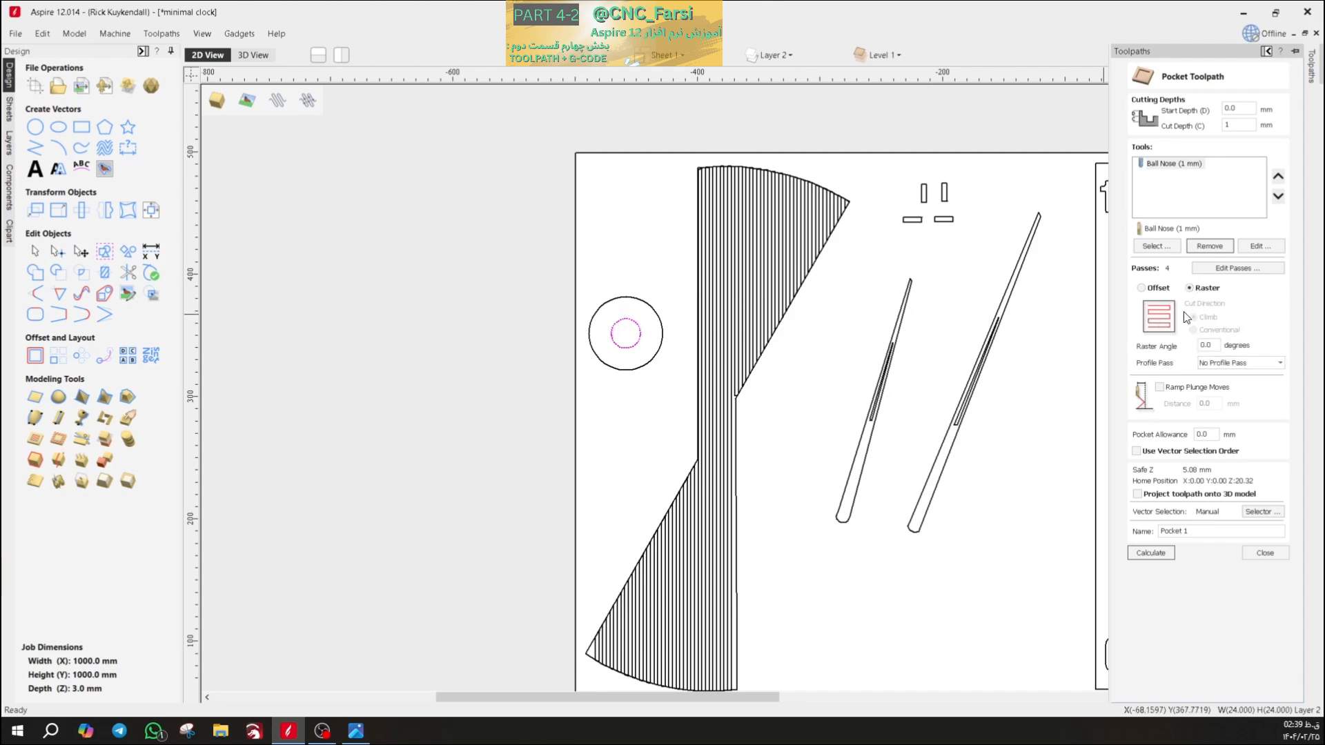
{"action": "left_click", "coordinate": [1141, 288]}
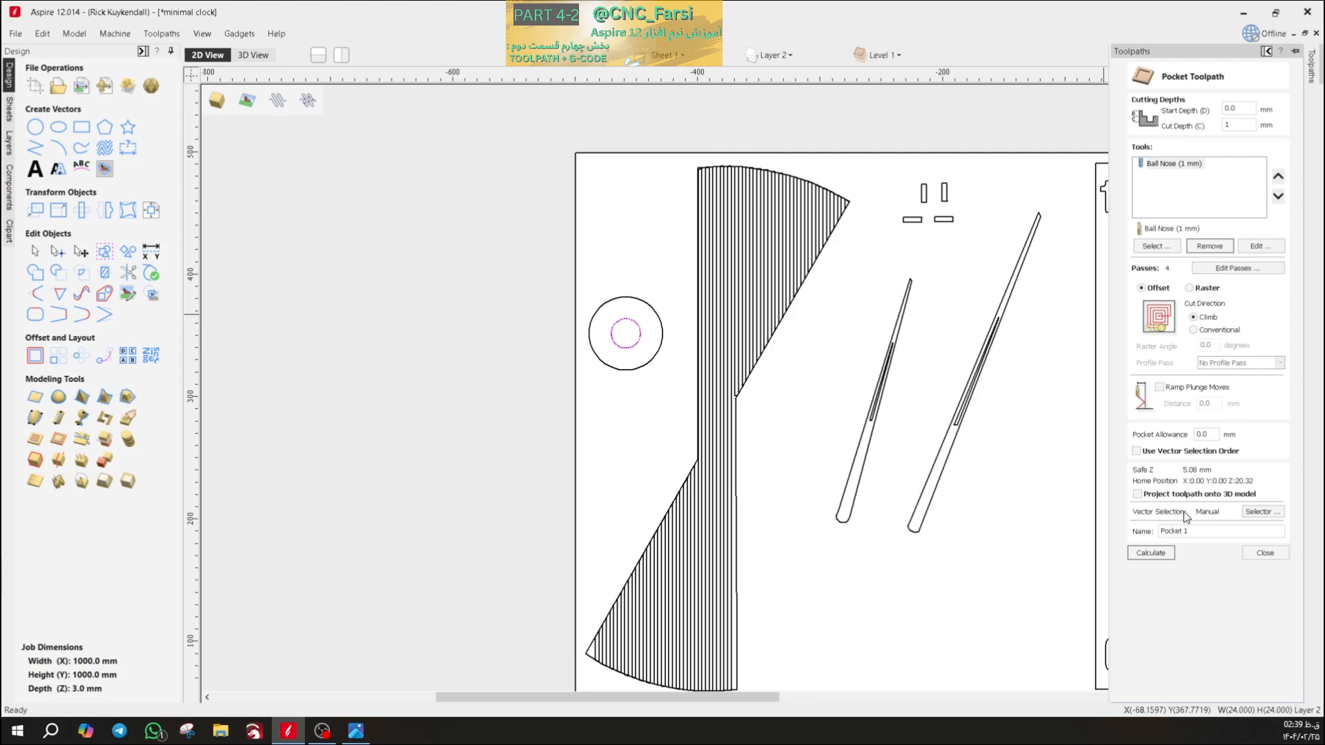
{"action": "left_click_drag", "start_coordinate": [1204, 532], "coordinate": [1142, 532]}
{"action": "left_click", "coordinate": [1149, 553]}
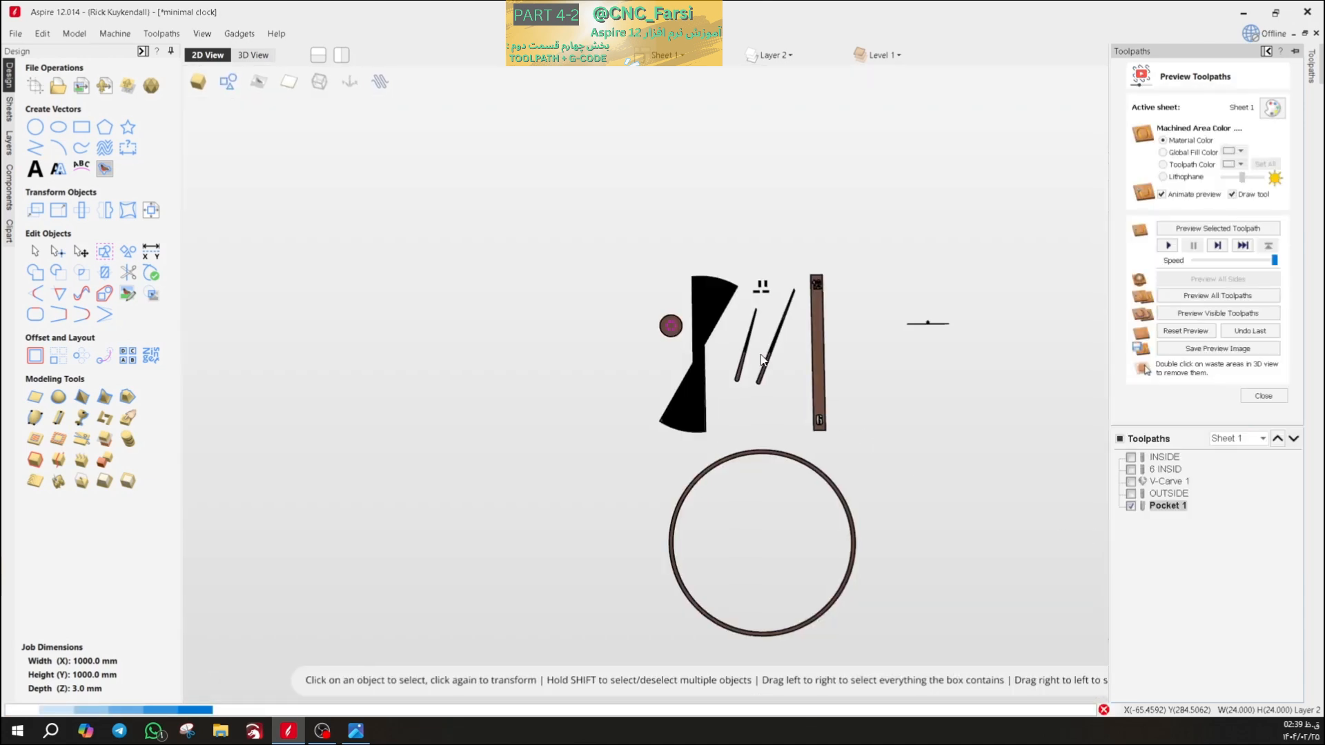
- Simulate the pocket toolpath and inspect the small disc's recess in 3D from several angles and within the full layout
{"action": "scroll", "coordinate": [683, 319], "scroll_direction": "up", "scroll_amount": 5}
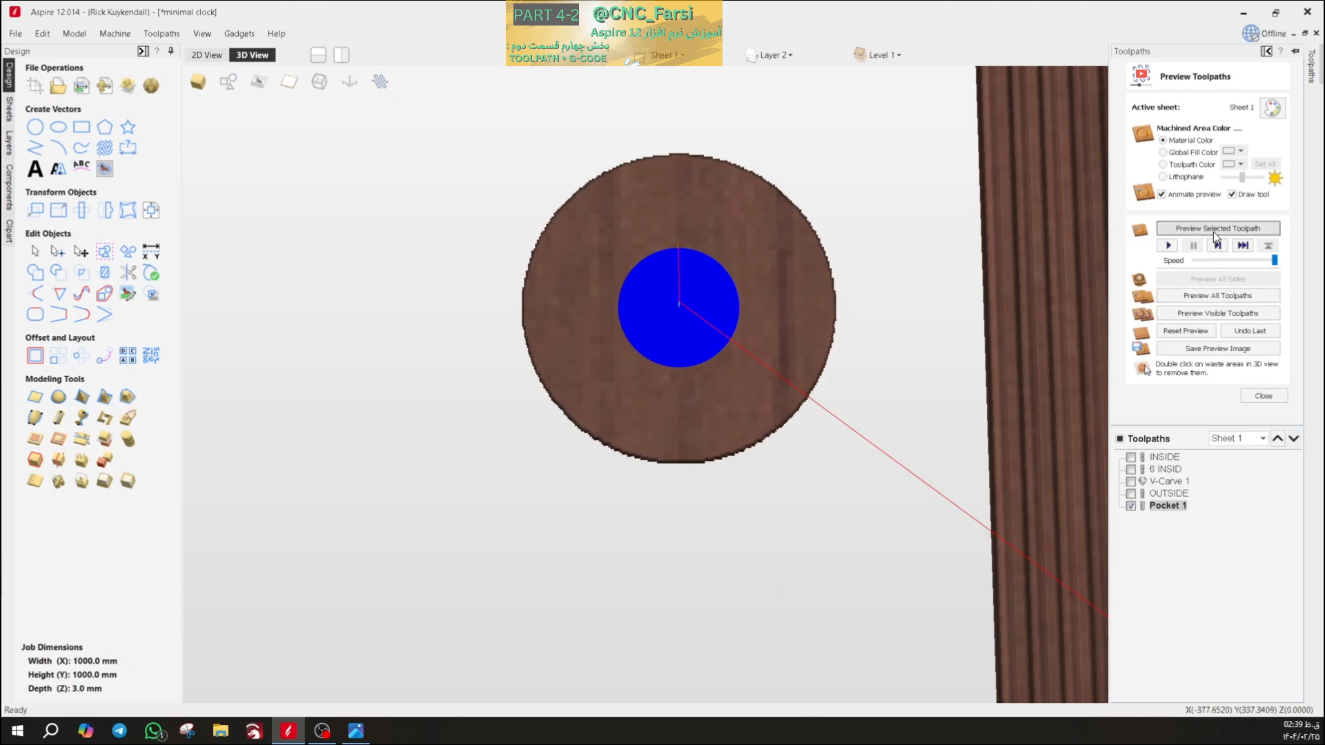
{"action": "left_click", "coordinate": [1212, 232]}
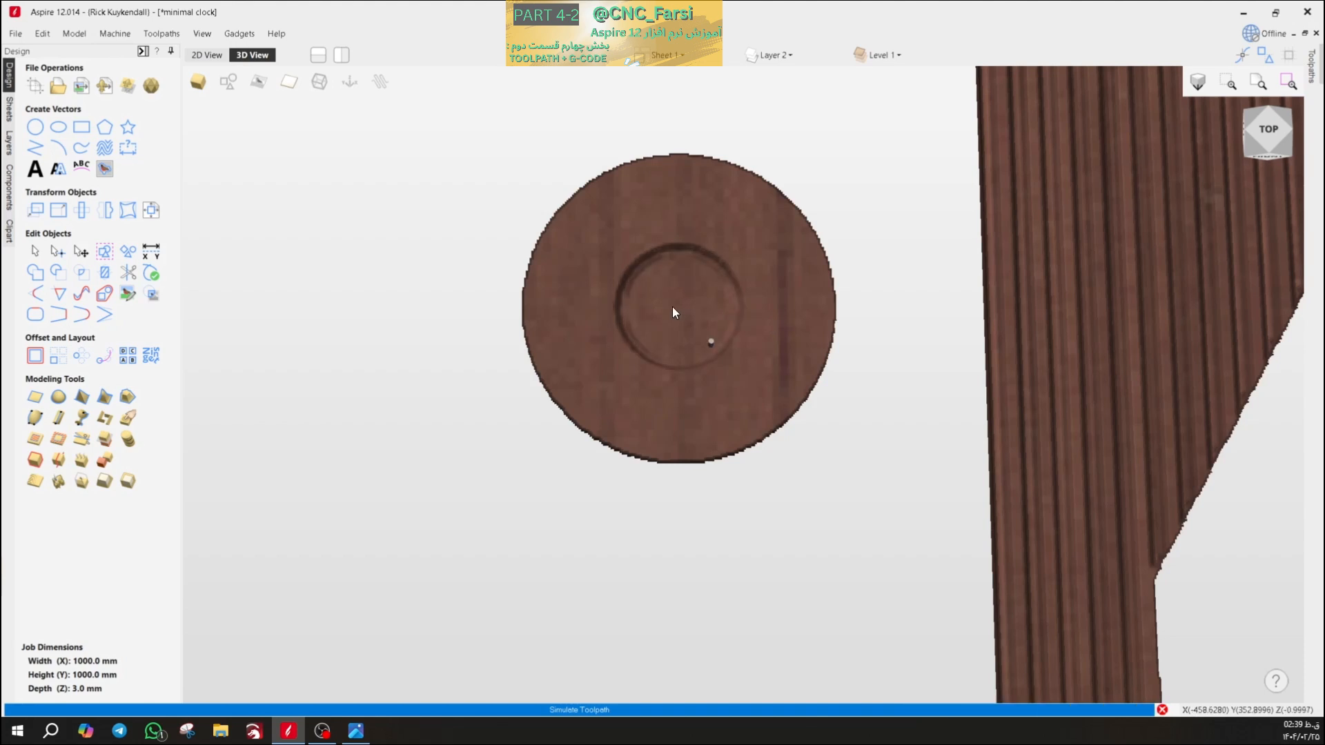
{"action": "scroll", "coordinate": [672, 309], "scroll_direction": "up", "scroll_amount": 3}
{"action": "scroll", "coordinate": [672, 316], "scroll_direction": "down", "scroll_amount": 2}
{"action": "left_click_drag", "start_coordinate": [726, 420], "coordinate": [682, 336]}
{"action": "scroll", "coordinate": [754, 436], "scroll_direction": "up", "scroll_amount": 3}
{"action": "left_click_drag", "start_coordinate": [753, 439], "coordinate": [733, 503]}
{"action": "scroll", "coordinate": [738, 438], "scroll_direction": "down", "scroll_amount": 3}
{"action": "left_click_drag", "start_coordinate": [739, 439], "coordinate": [866, 473]}
{"action": "scroll", "coordinate": [762, 441], "scroll_direction": "down", "scroll_amount": 3}
{"action": "scroll", "coordinate": [760, 436], "scroll_direction": "down", "scroll_amount": 8}
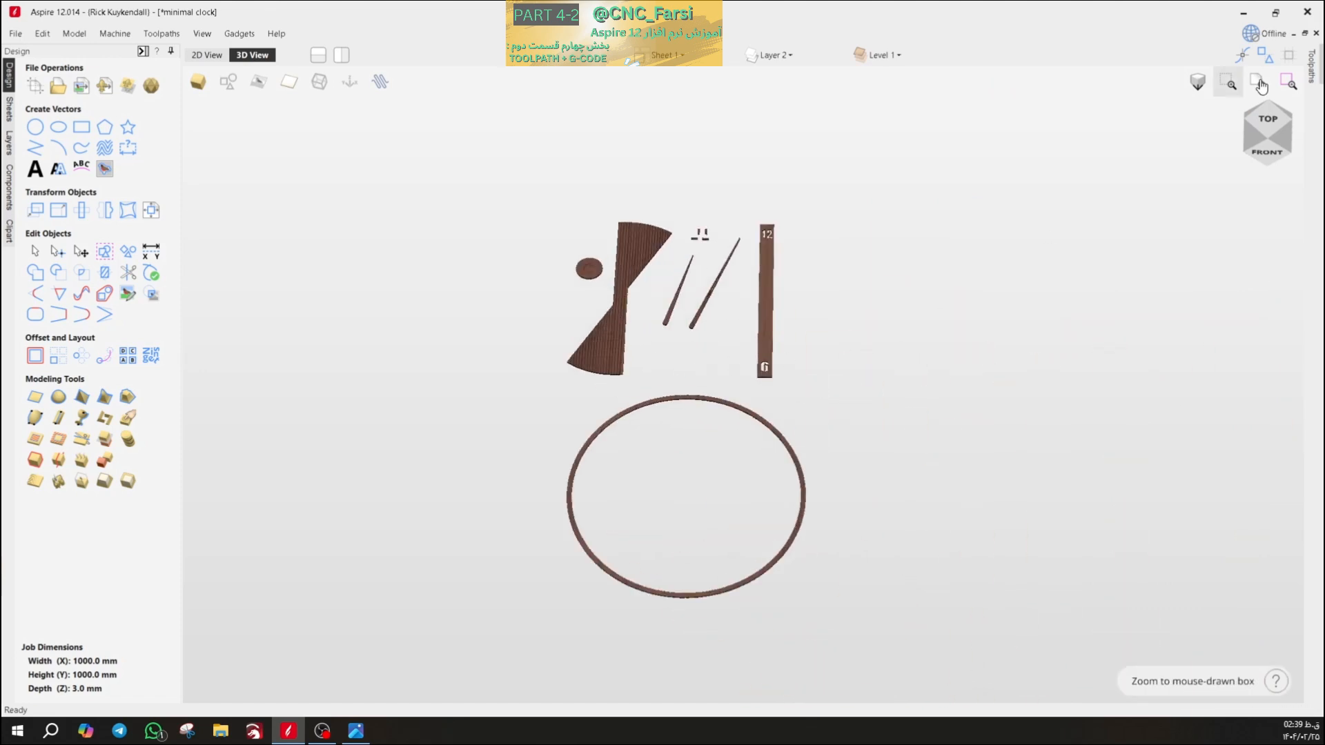
- Delete the Pocket 1 toolpath
{"action": "left_click", "coordinate": [1311, 66]}
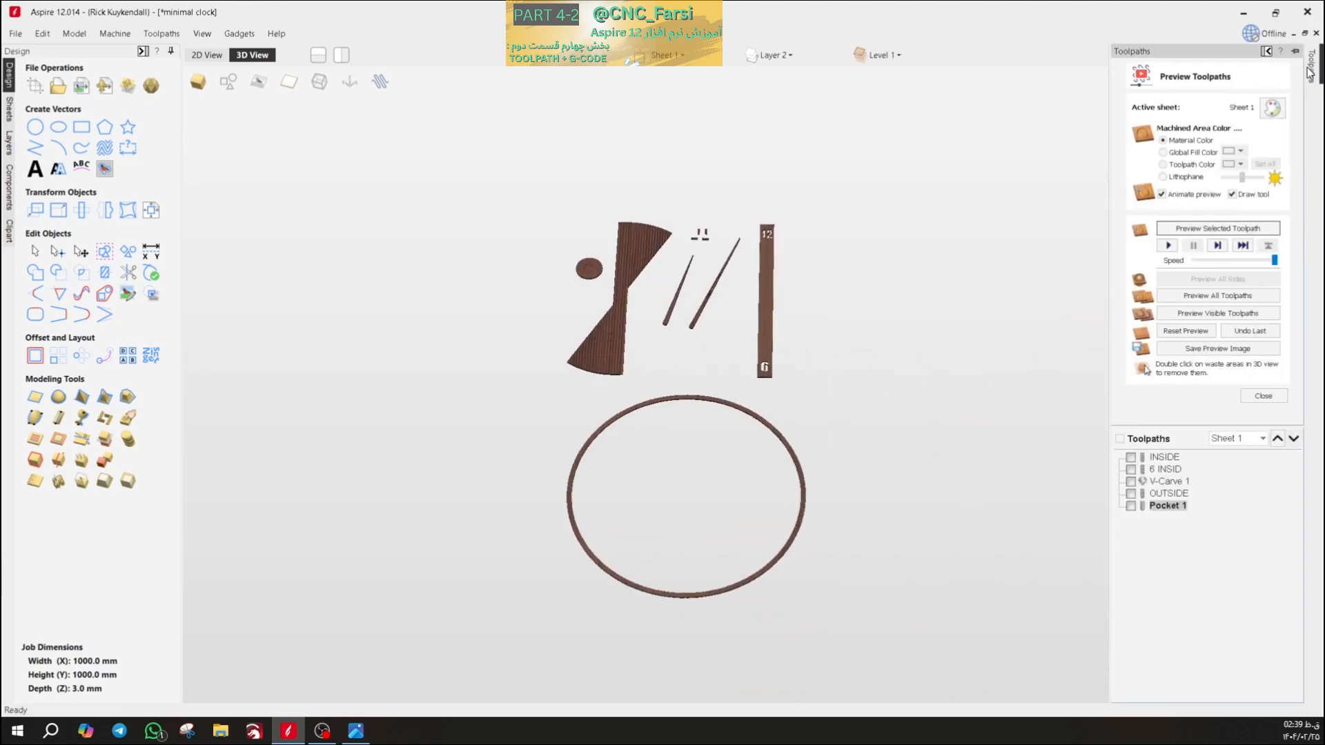
{"action": "left_click", "coordinate": [1131, 506]}
{"action": "right_click", "coordinate": [1160, 507]}
{"action": "mouse_move", "coordinate": [1214, 678]}
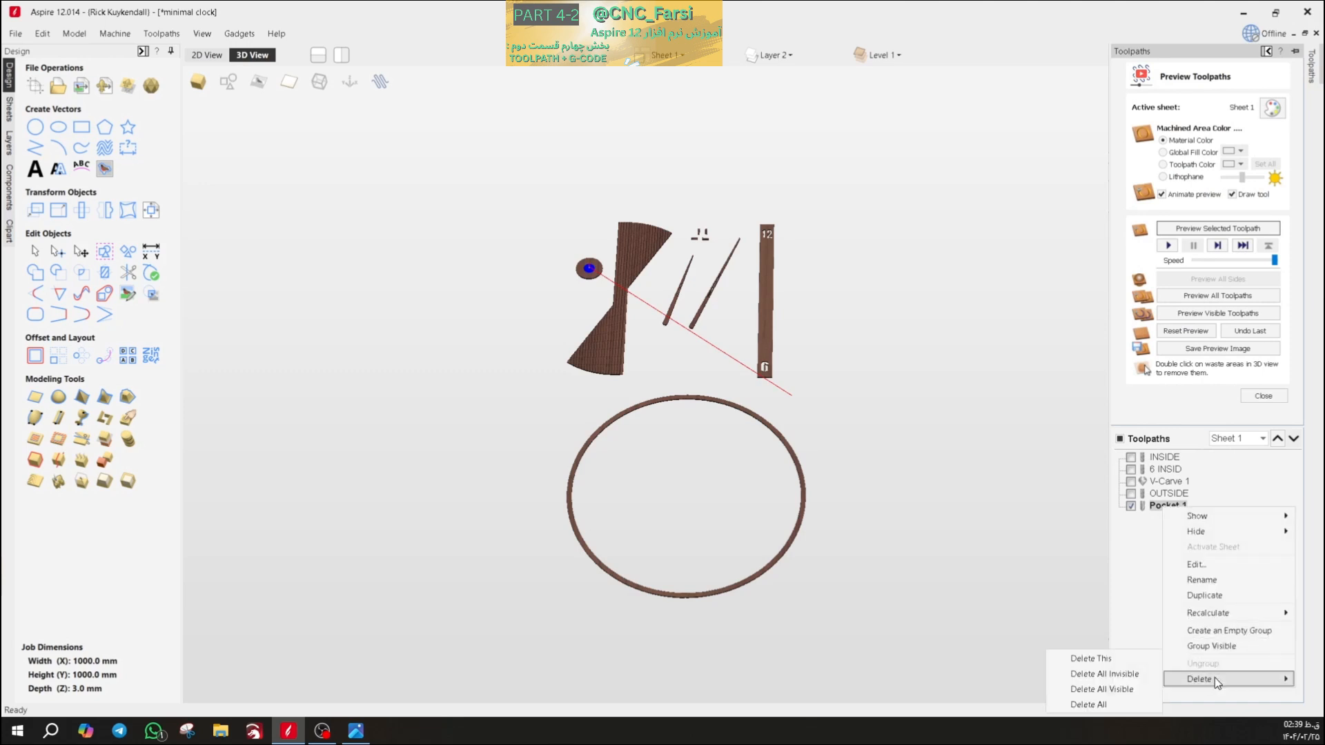
{"action": "left_click", "coordinate": [1090, 659]}
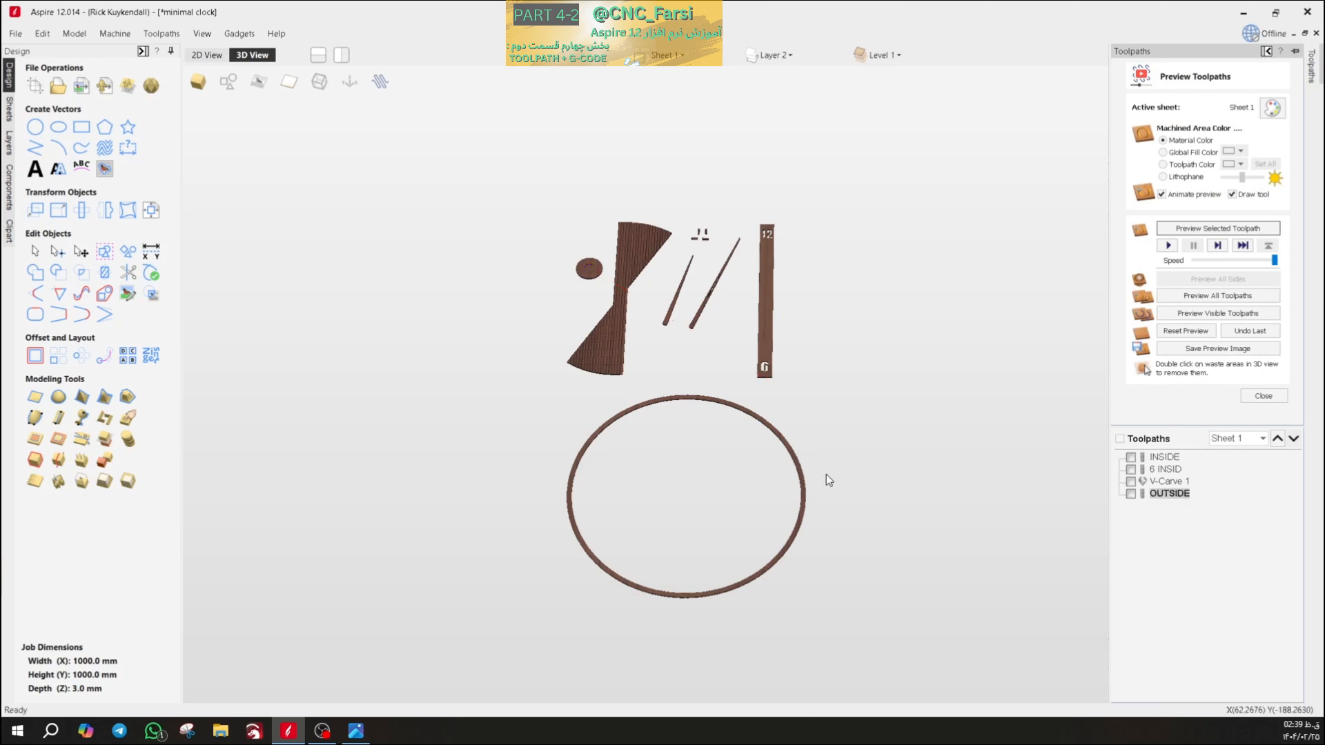
- Check the OUTSIDE toolpath and replace the toolpath preview settings with the Save Toolpaths options
{"action": "left_click", "coordinate": [1129, 494]}
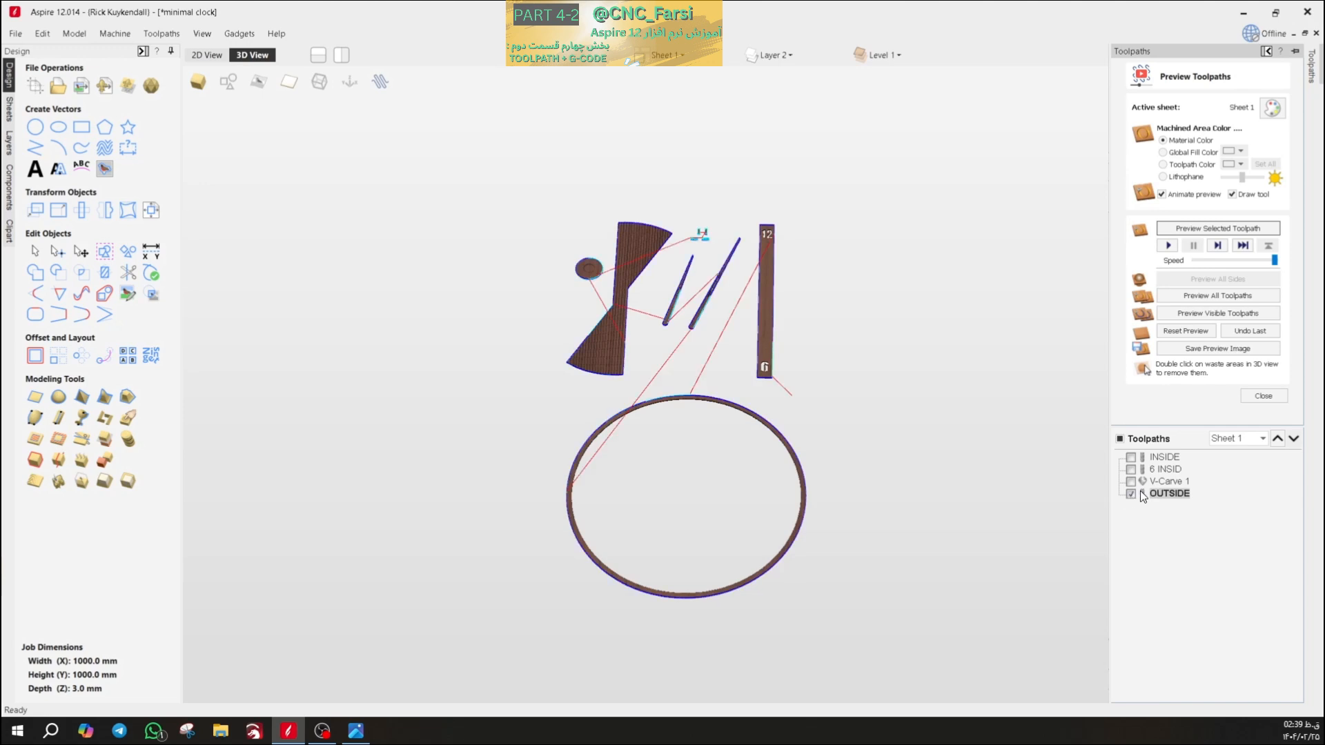
{"action": "left_click", "coordinate": [1130, 492]}
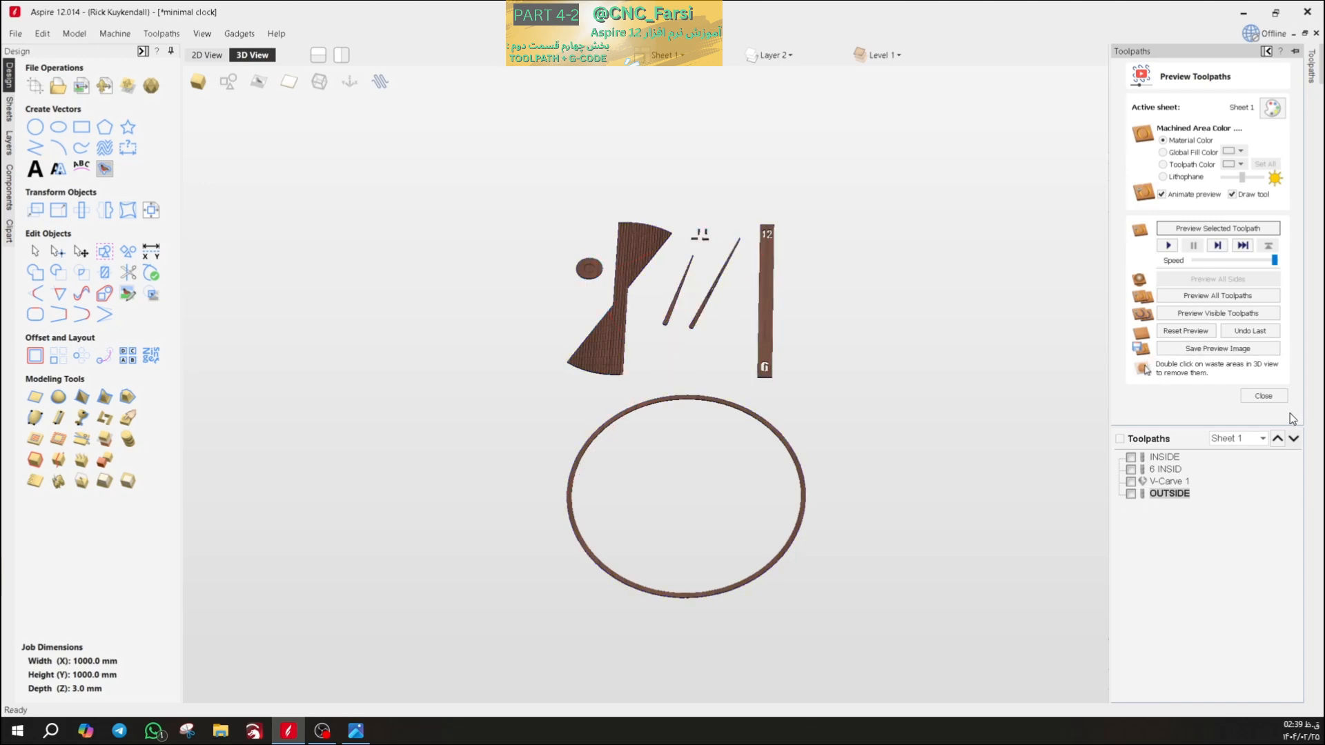
{"action": "left_click", "coordinate": [1263, 395]}
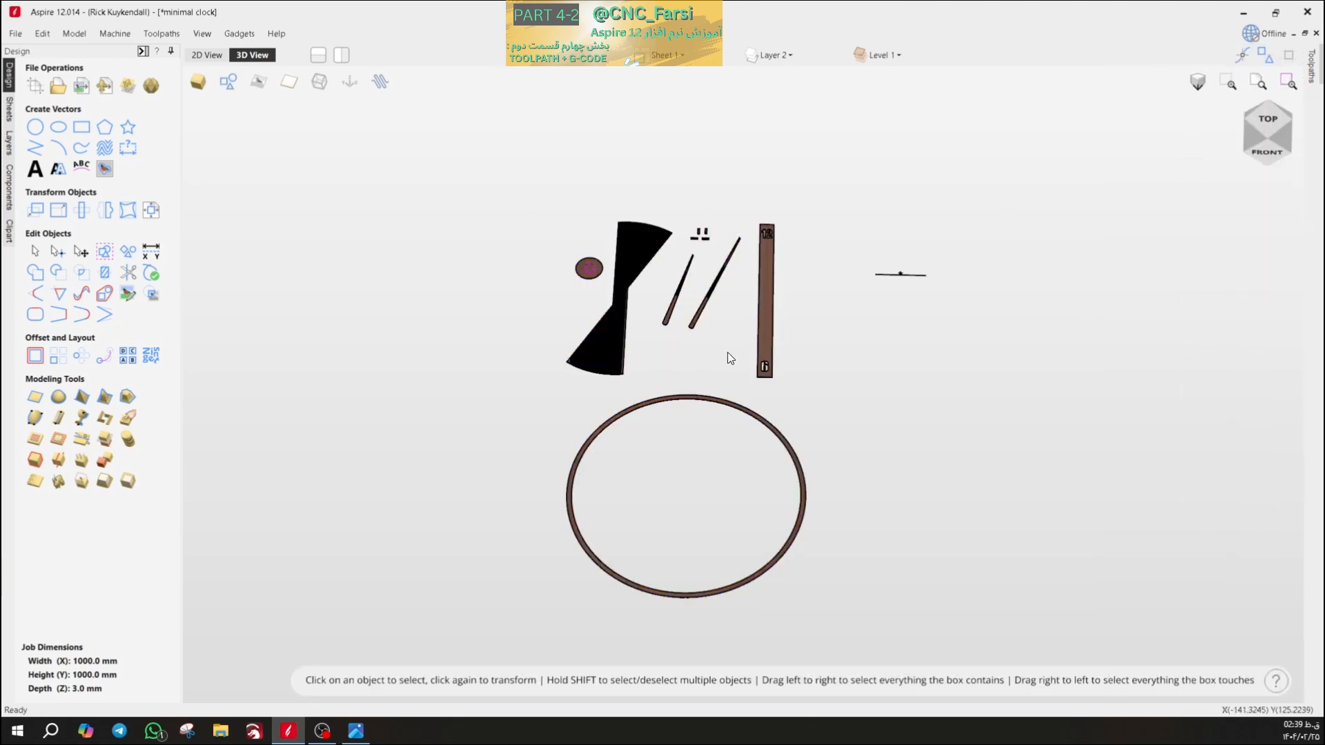
{"action": "left_click", "coordinate": [1312, 69]}
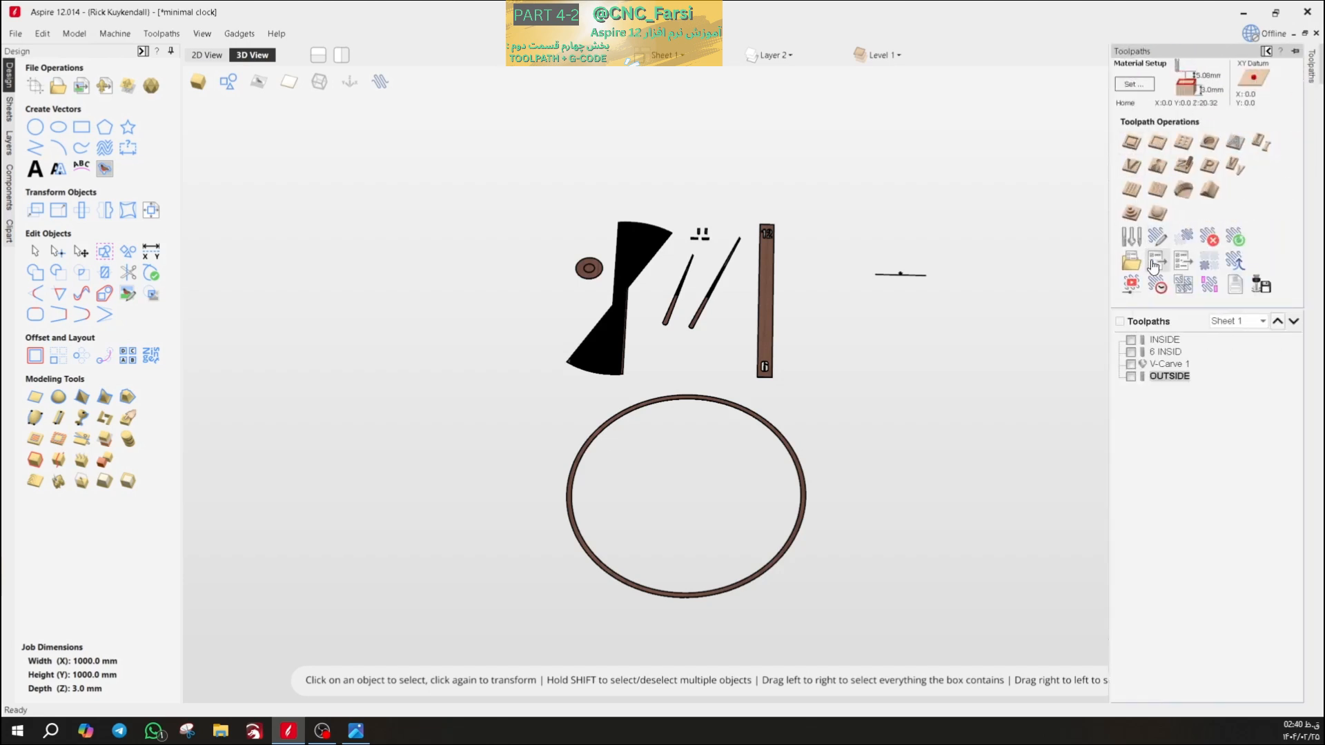
{"action": "left_click", "coordinate": [1265, 286]}
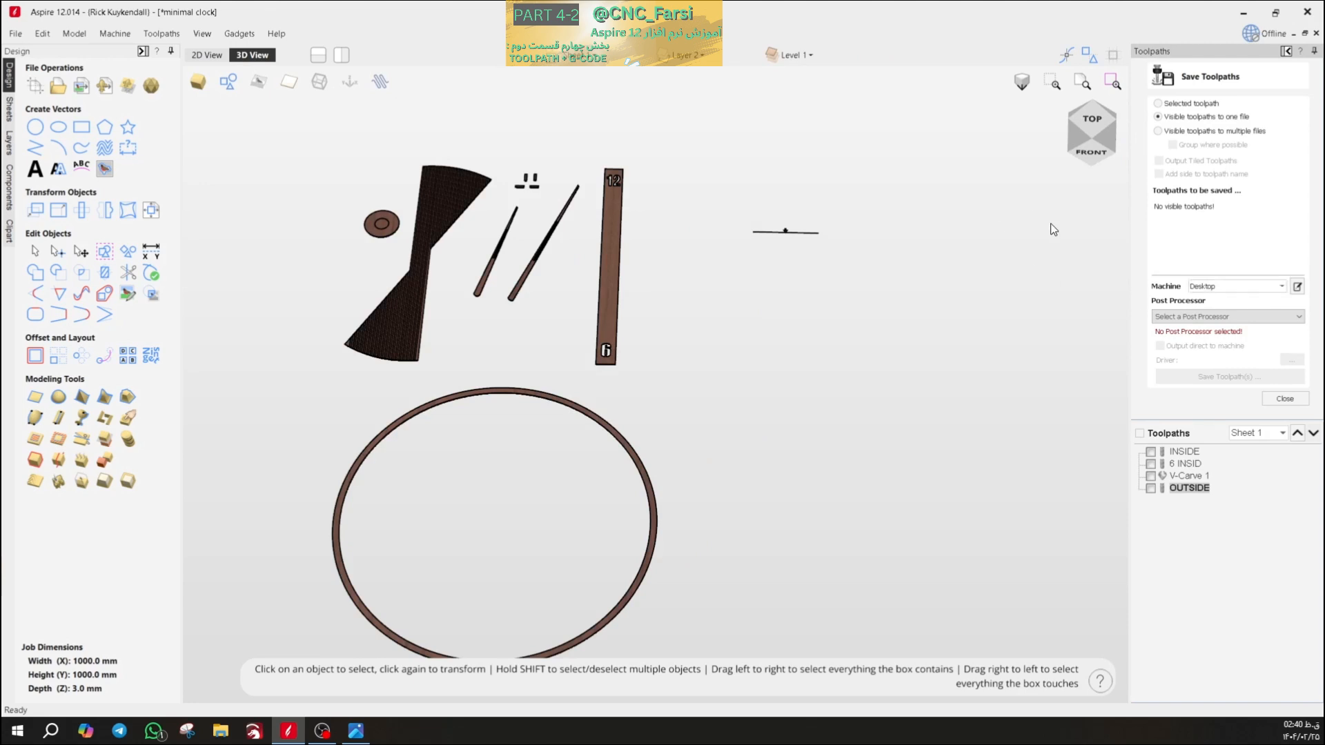
{"action": "left_click", "coordinate": [1181, 316]}
{"action": "left_click", "coordinate": [1181, 316]}
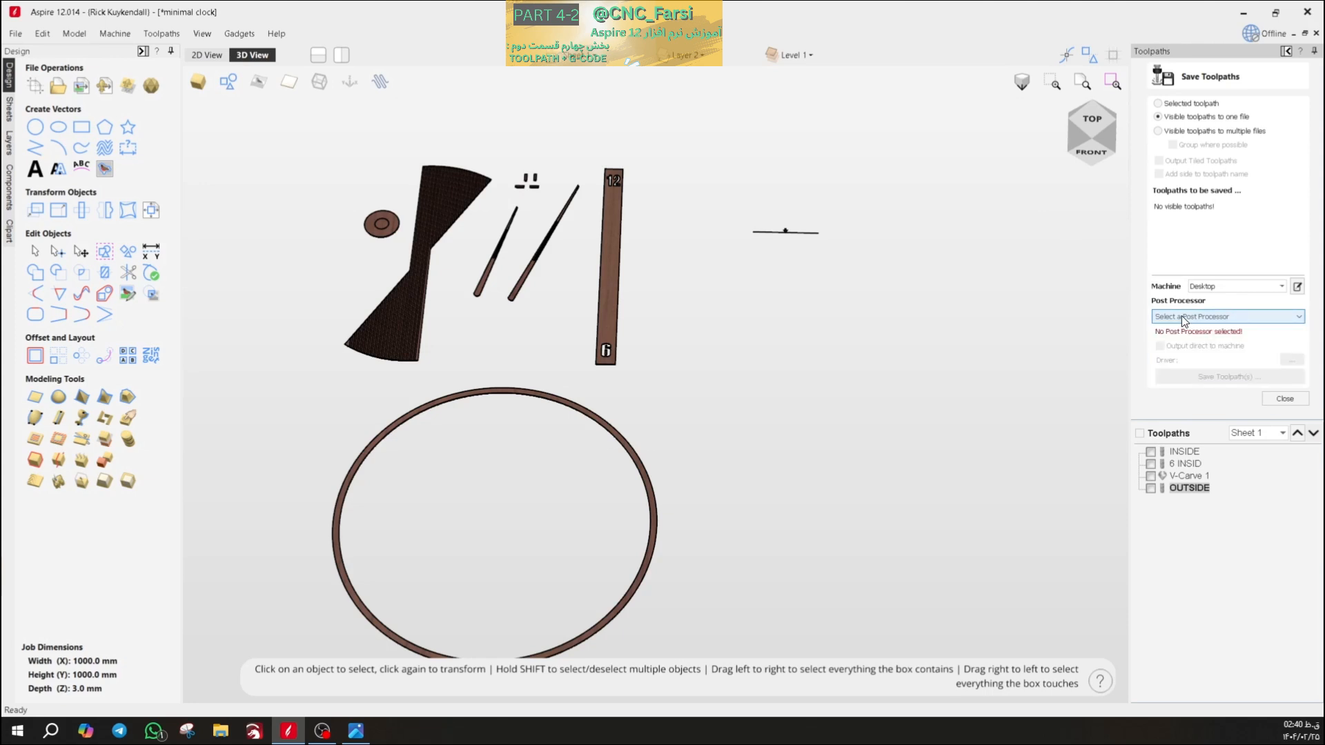
- Try the option to save only the selected toolpath, and show and hide the four toolpaths in 3D
{"action": "left_click", "coordinate": [1160, 105]}
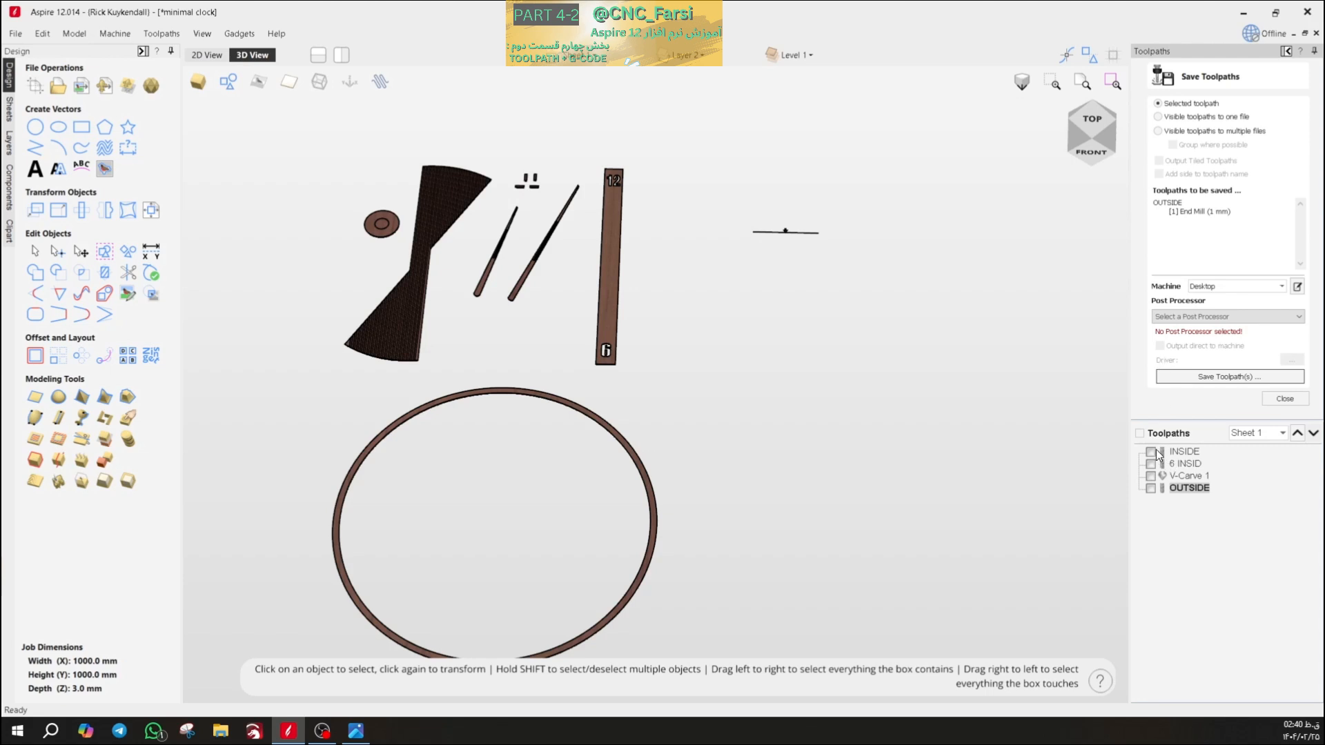
{"action": "left_click", "coordinate": [1151, 489]}
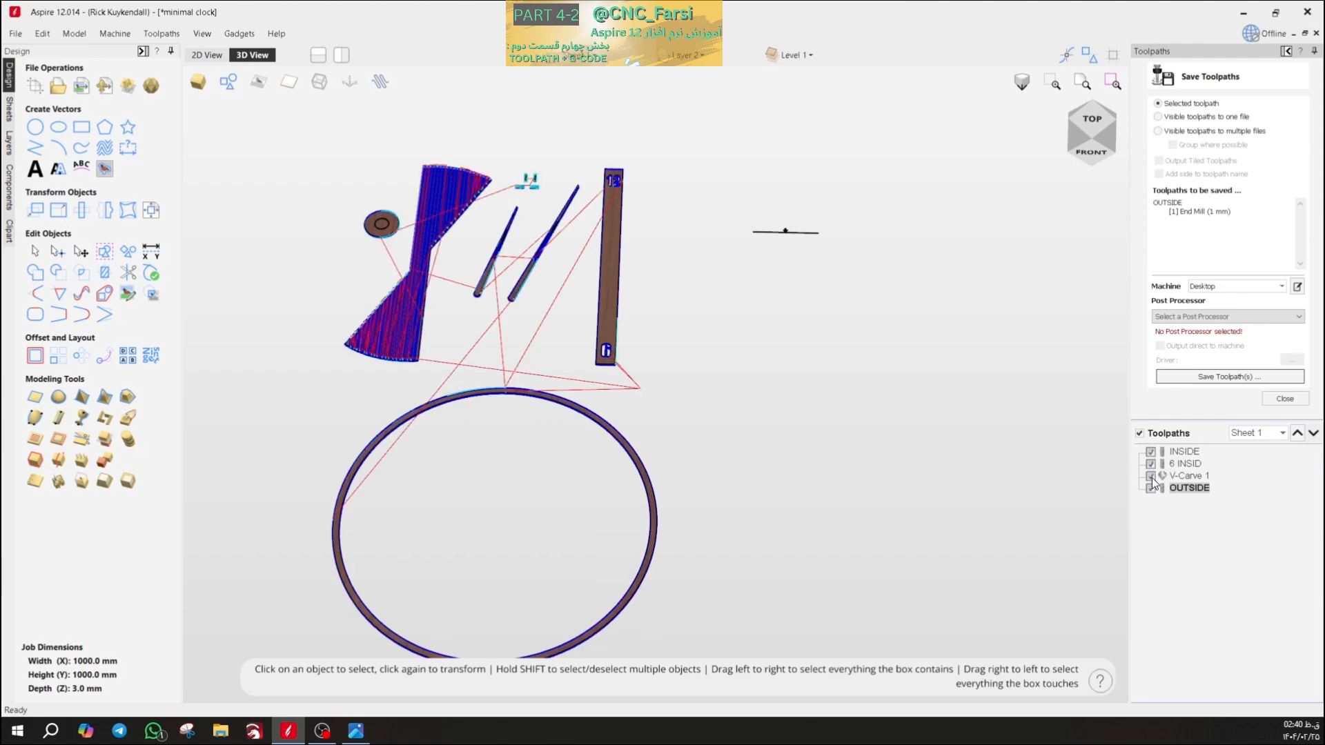
{"action": "left_click", "coordinate": [1151, 464]}
{"action": "left_click", "coordinate": [1153, 465]}
{"action": "left_click", "coordinate": [1152, 452]}
{"action": "left_click", "coordinate": [1152, 490]}
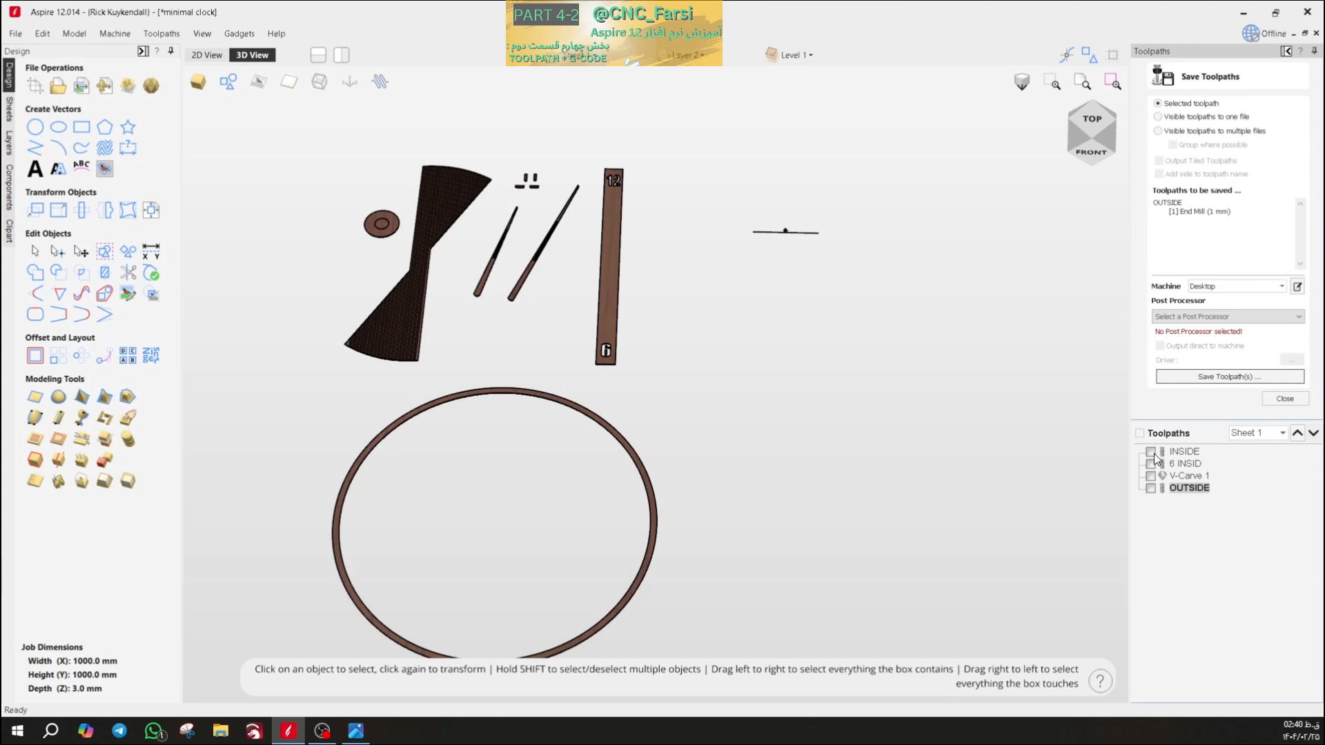
- Set saving to output visible toolpaths to multiple files, and review the tool details of the listed toolpaths
{"action": "left_click", "coordinate": [1158, 118]}
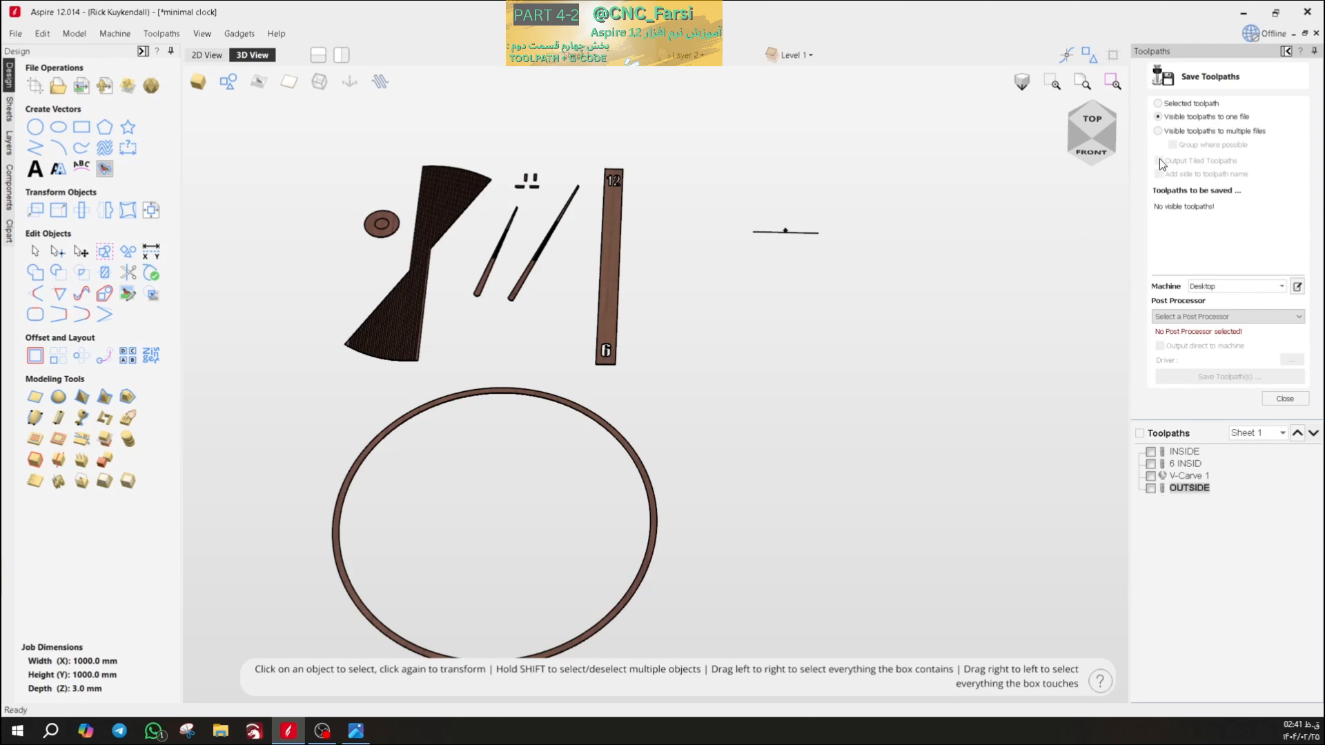
{"action": "left_click", "coordinate": [1238, 130]}
{"action": "mouse_move", "coordinate": [1184, 455]}
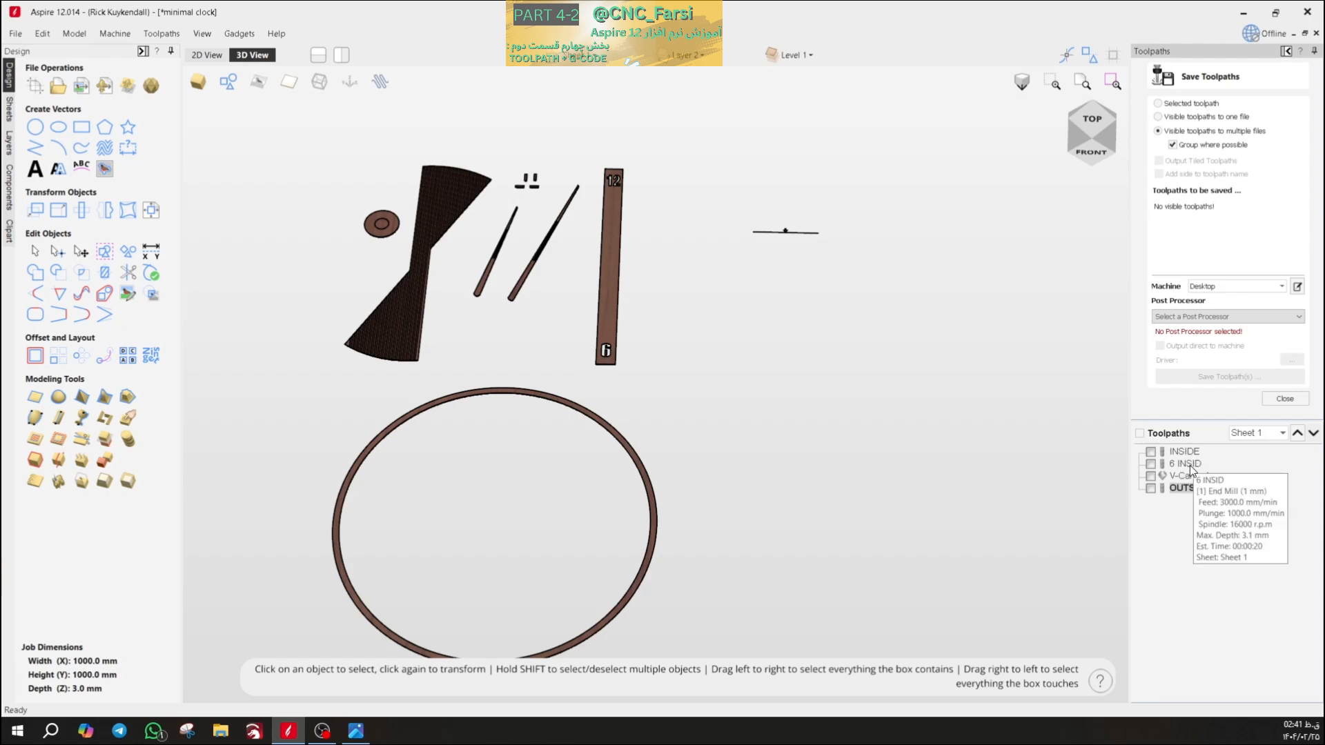
{"action": "mouse_move", "coordinate": [1180, 490]}
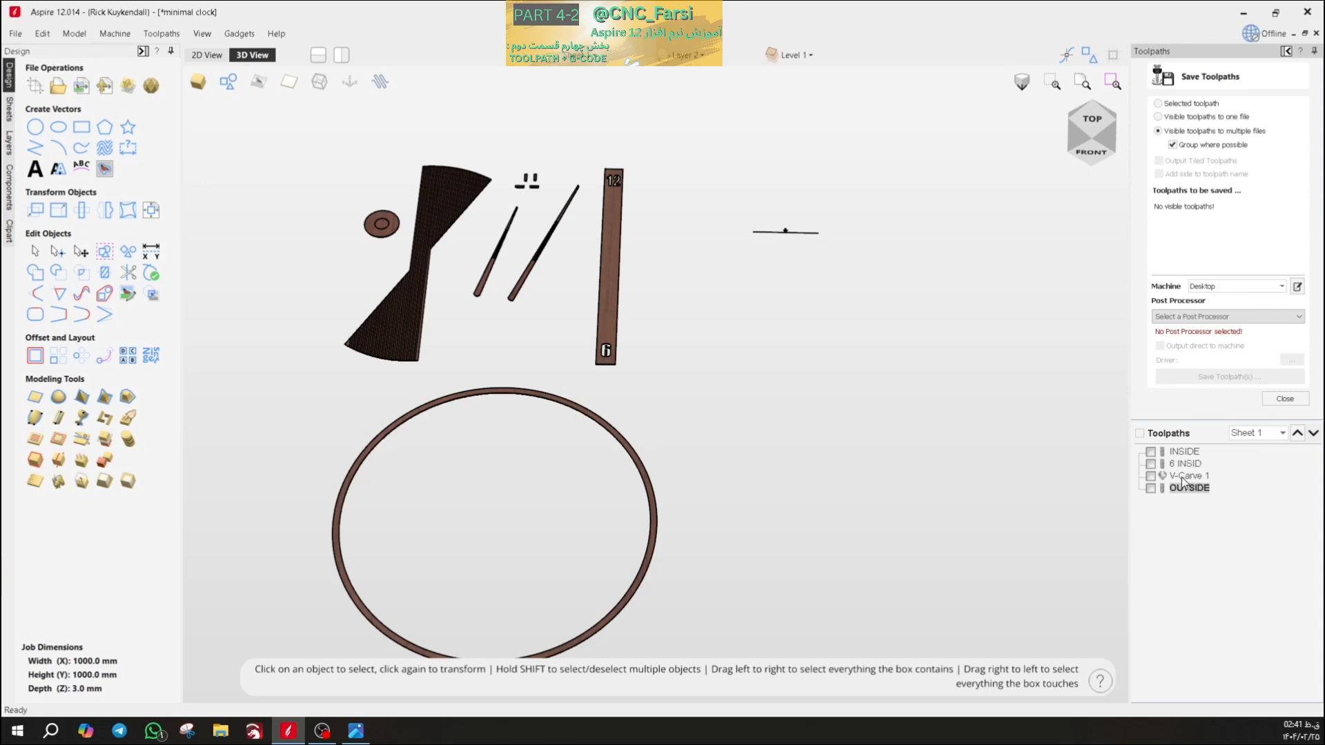
- Keep Desktop as the machine and set the post processor to G-Code (mm) (*.tap)
{"action": "left_click", "coordinate": [1226, 290]}
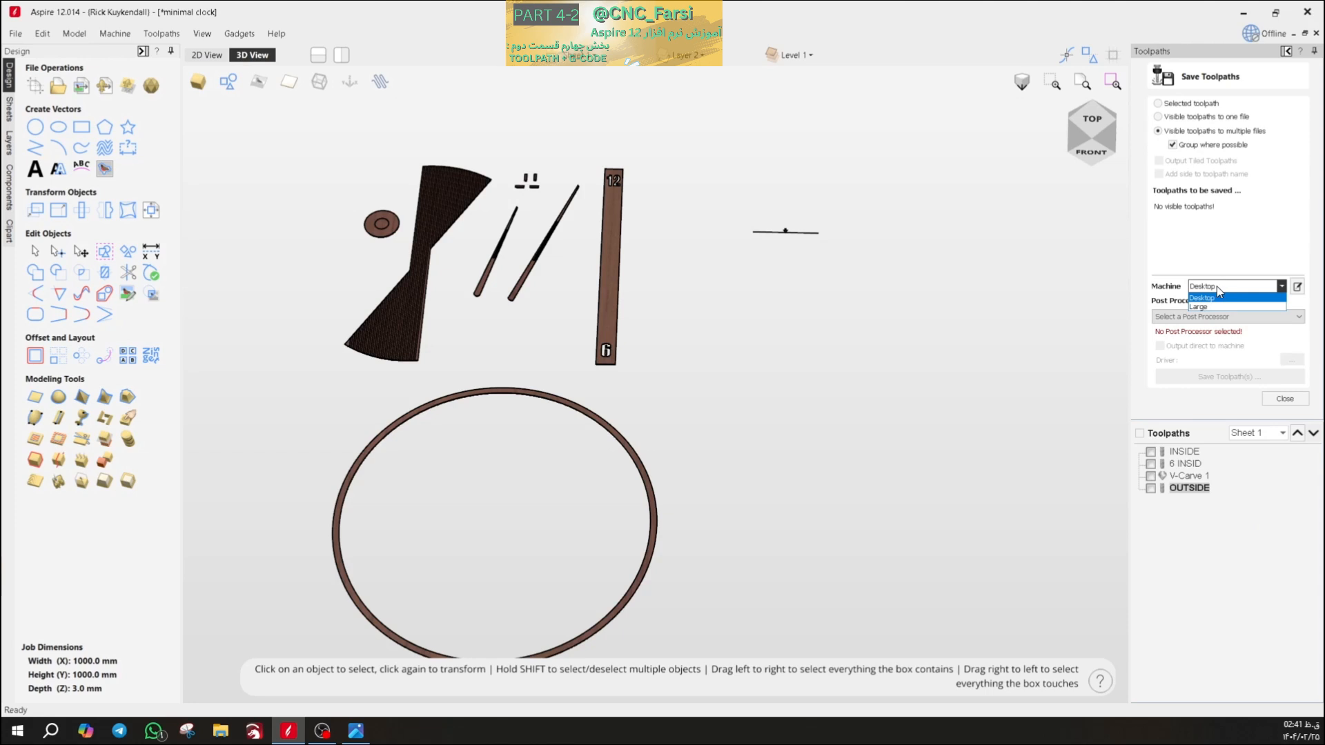
{"action": "left_click", "coordinate": [1217, 290]}
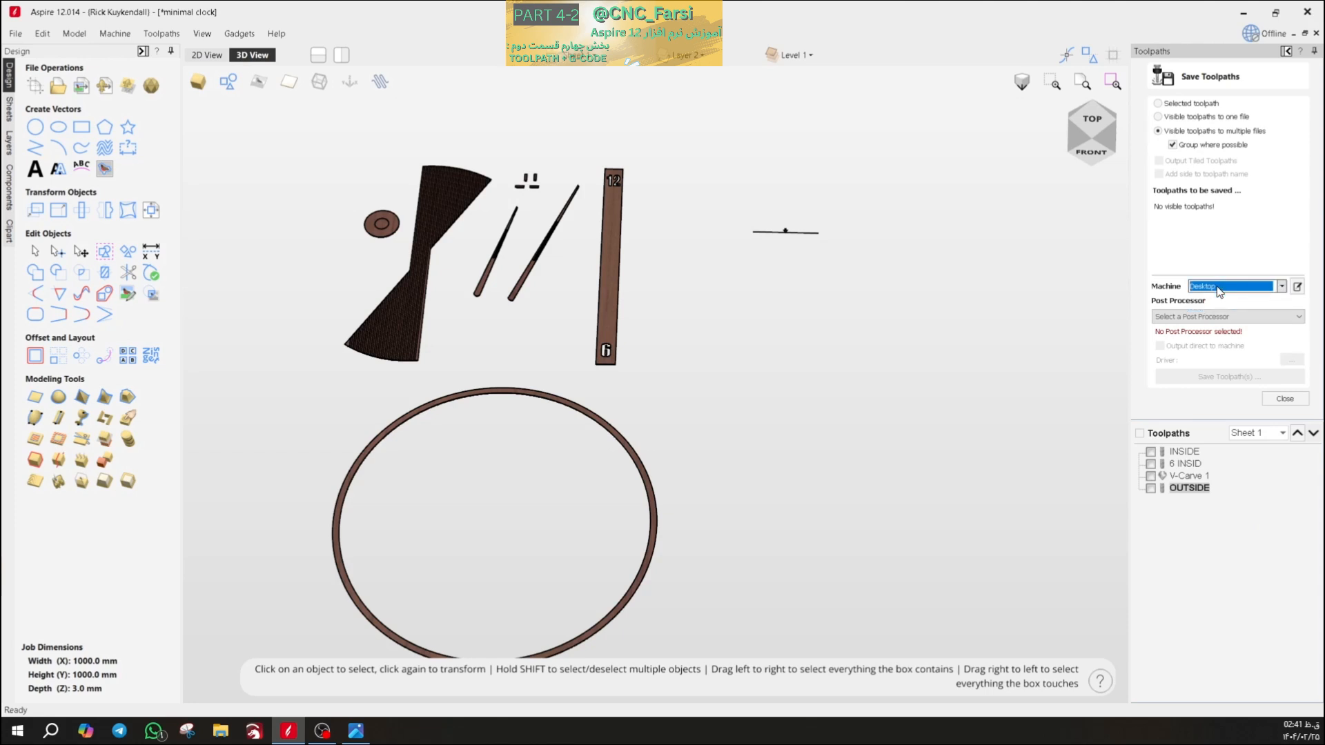
{"action": "left_click", "coordinate": [1187, 317]}
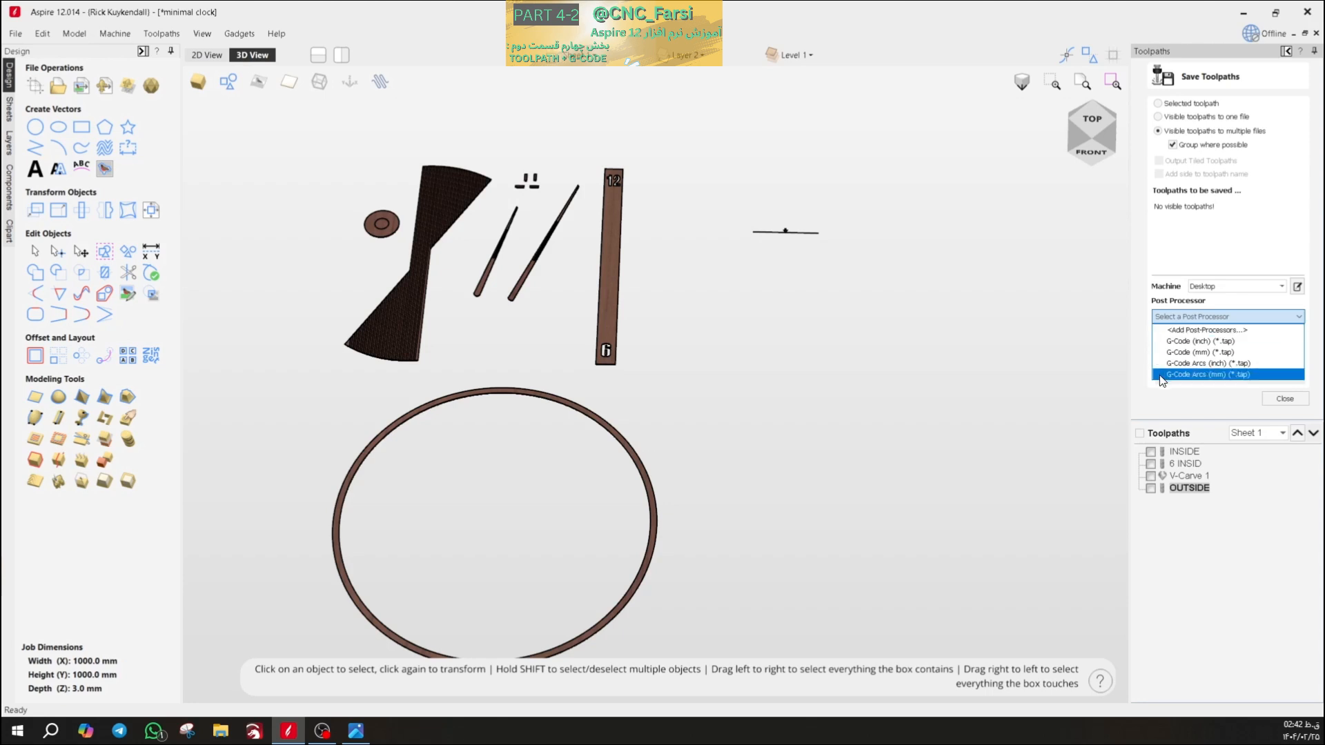
{"action": "left_click", "coordinate": [1215, 353]}
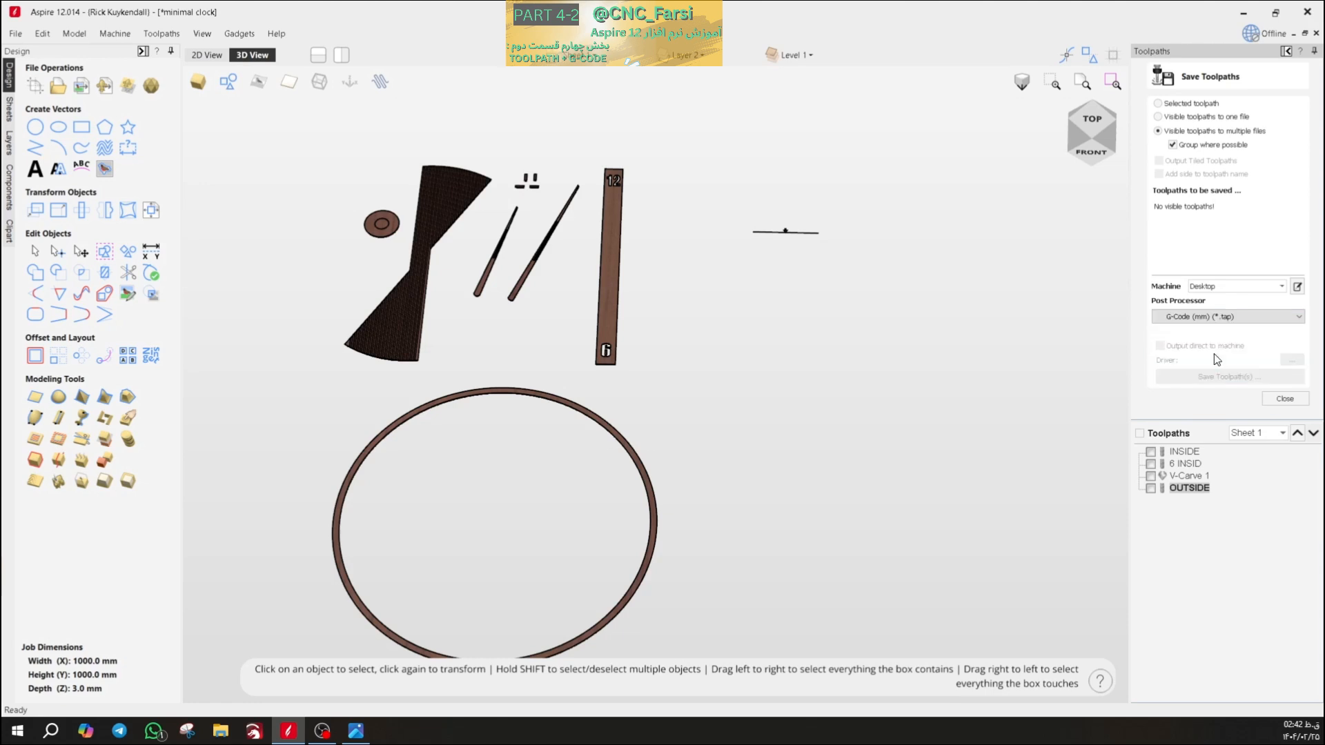
- Browse the post-processors that can be added to the Desktop machine configuration, and leave without adding one
{"action": "left_click", "coordinate": [1209, 316]}
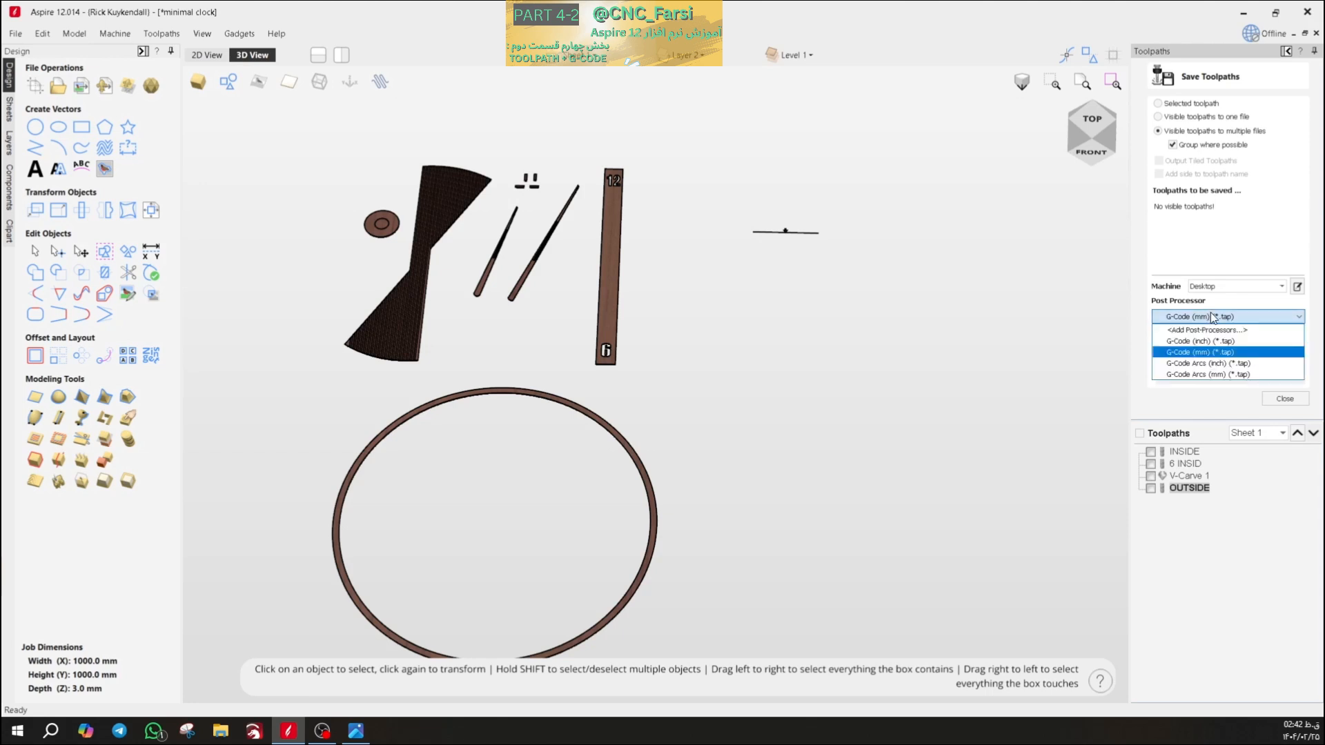
{"action": "left_click", "coordinate": [1181, 331]}
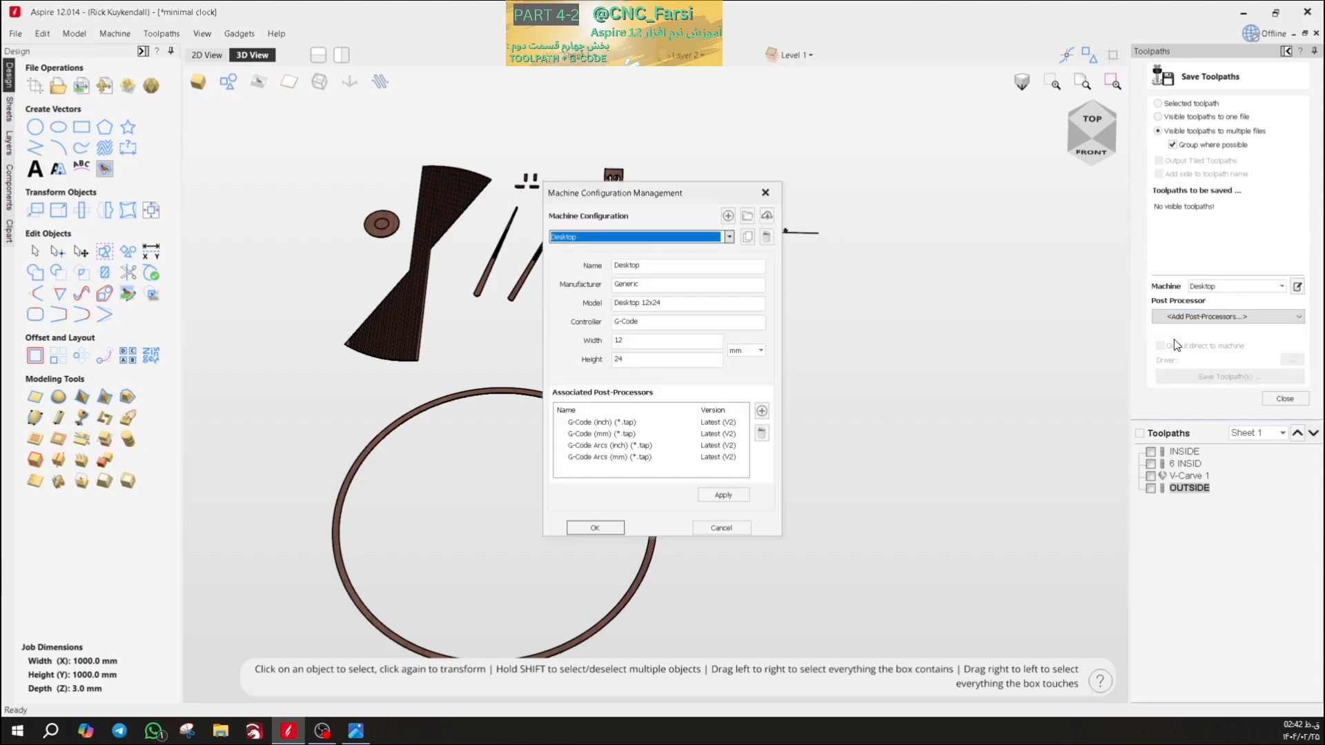
{"action": "left_click", "coordinate": [762, 412]}
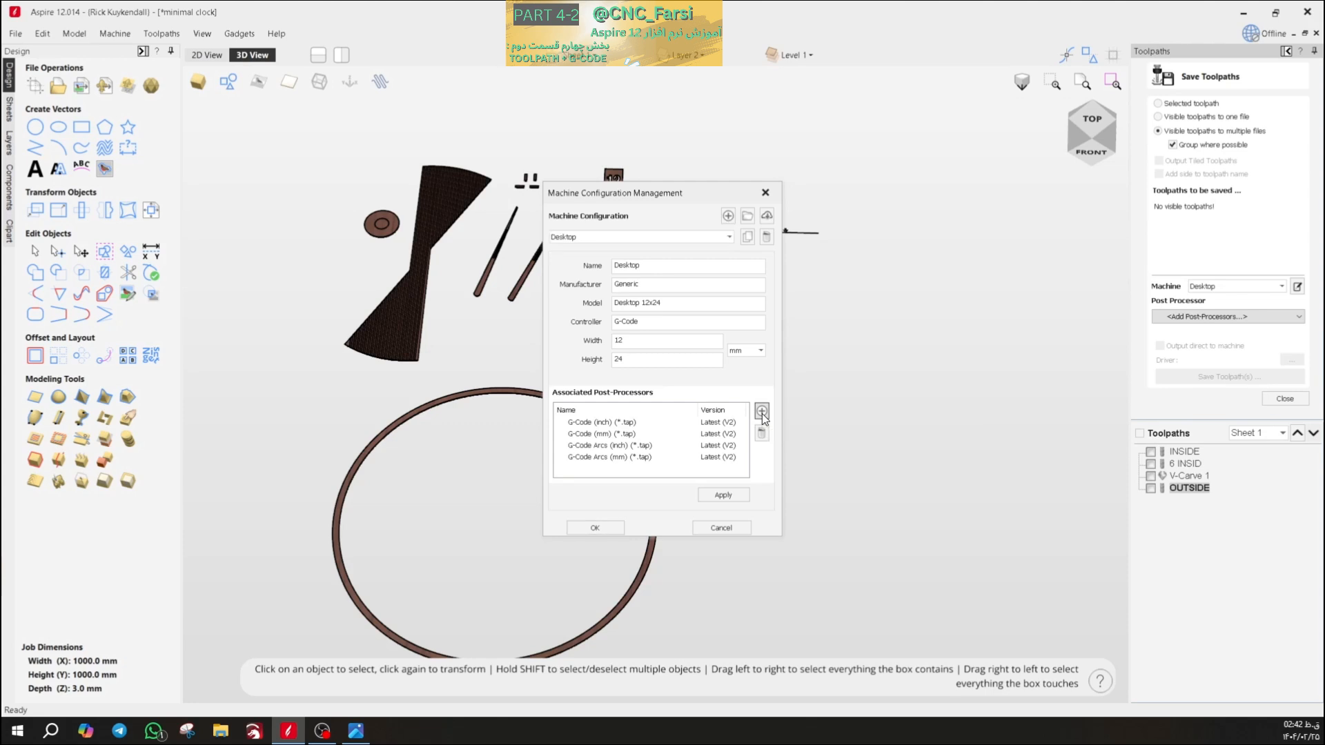
{"action": "scroll", "coordinate": [593, 399], "scroll_direction": "down", "scroll_amount": 4}
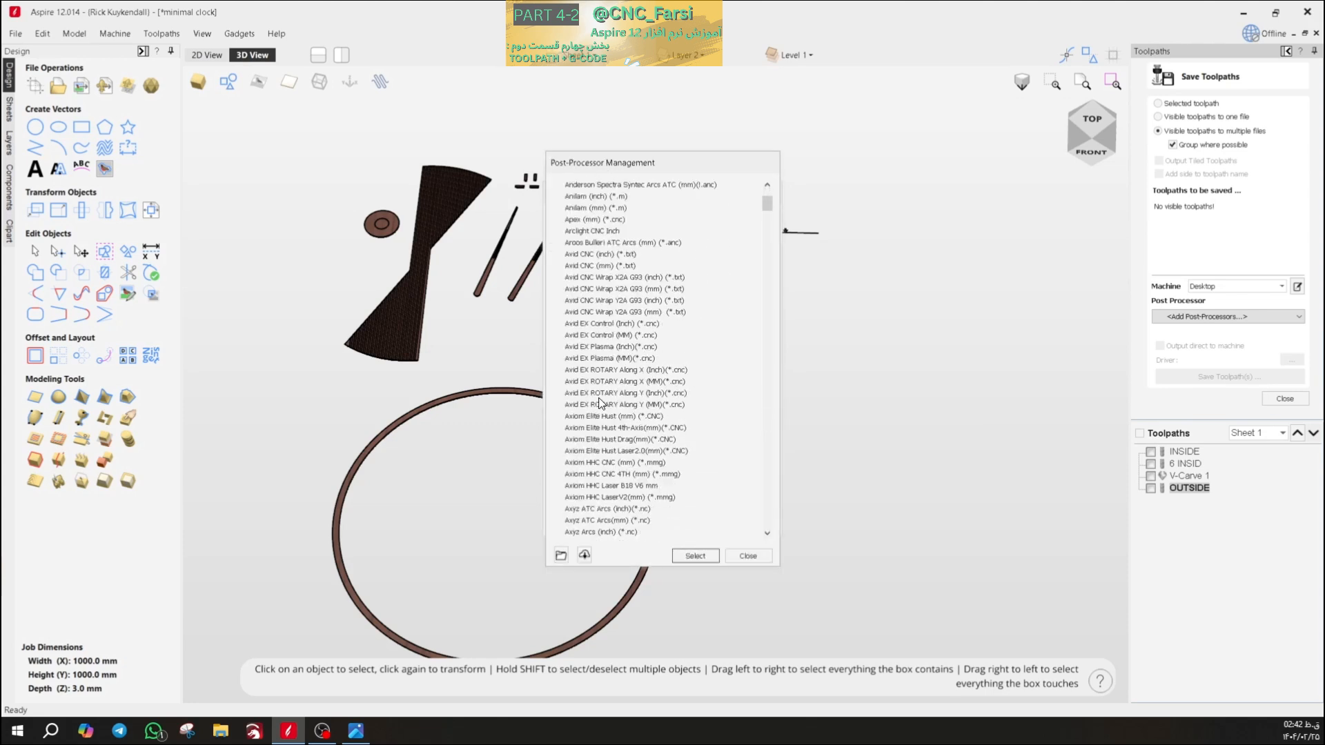
{"action": "left_click_drag", "start_coordinate": [764, 205], "coordinate": [769, 180]}
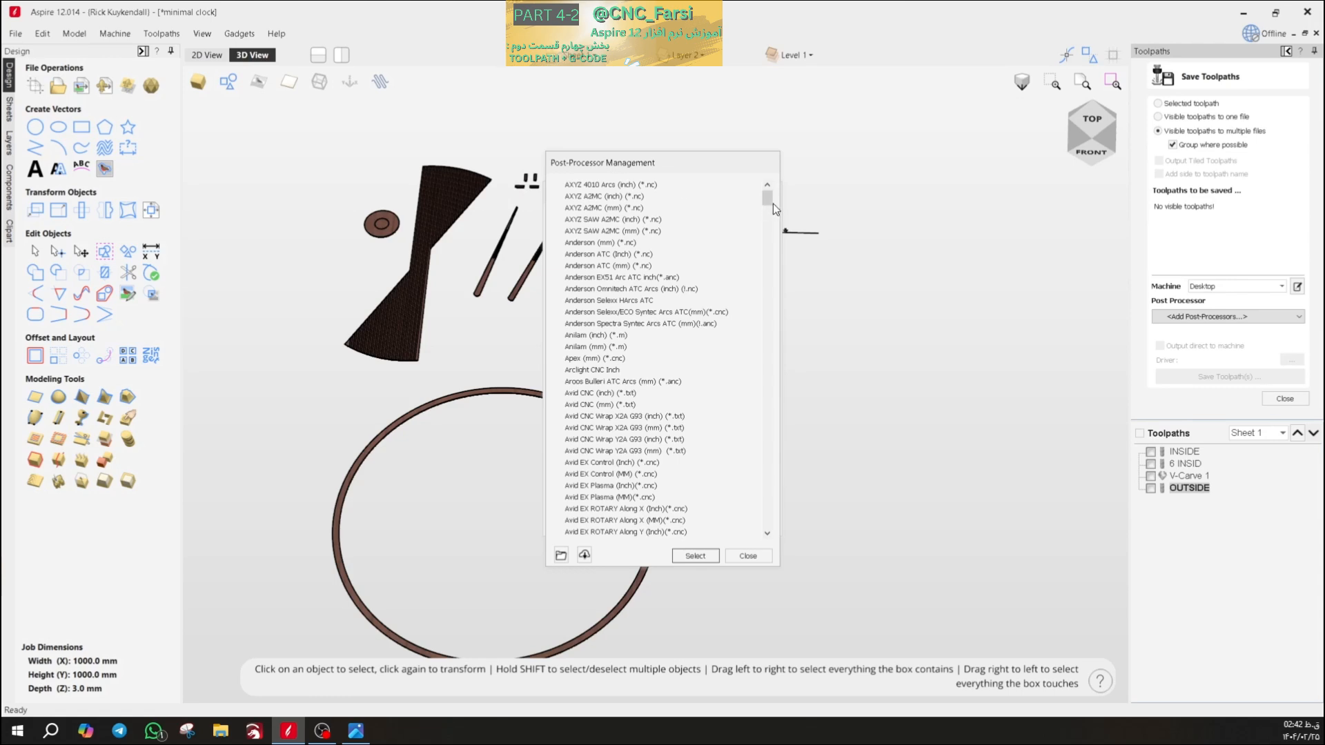
{"action": "mouse_move", "coordinate": [770, 202]}
{"action": "left_mouse_down"}
{"action": "mouse_move", "coordinate": [771, 524]}
{"action": "mouse_move", "coordinate": [778, 180]}
{"action": "left_mouse_up"}
{"action": "left_click", "coordinate": [692, 556]}
{"action": "left_click", "coordinate": [716, 515]}
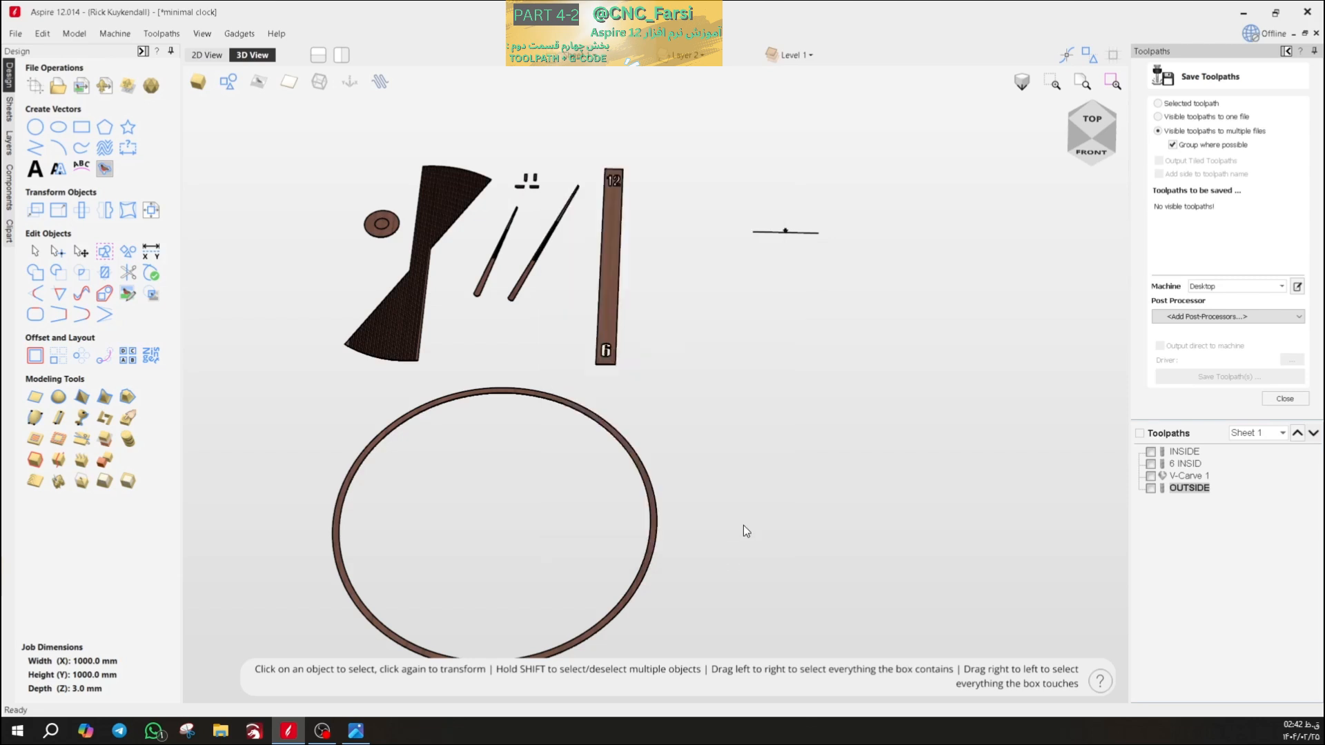
- Choose the G-Code (mm) (*.tap) post processor again and make all four toolpaths visible for saving
{"action": "left_click", "coordinate": [1192, 322]}
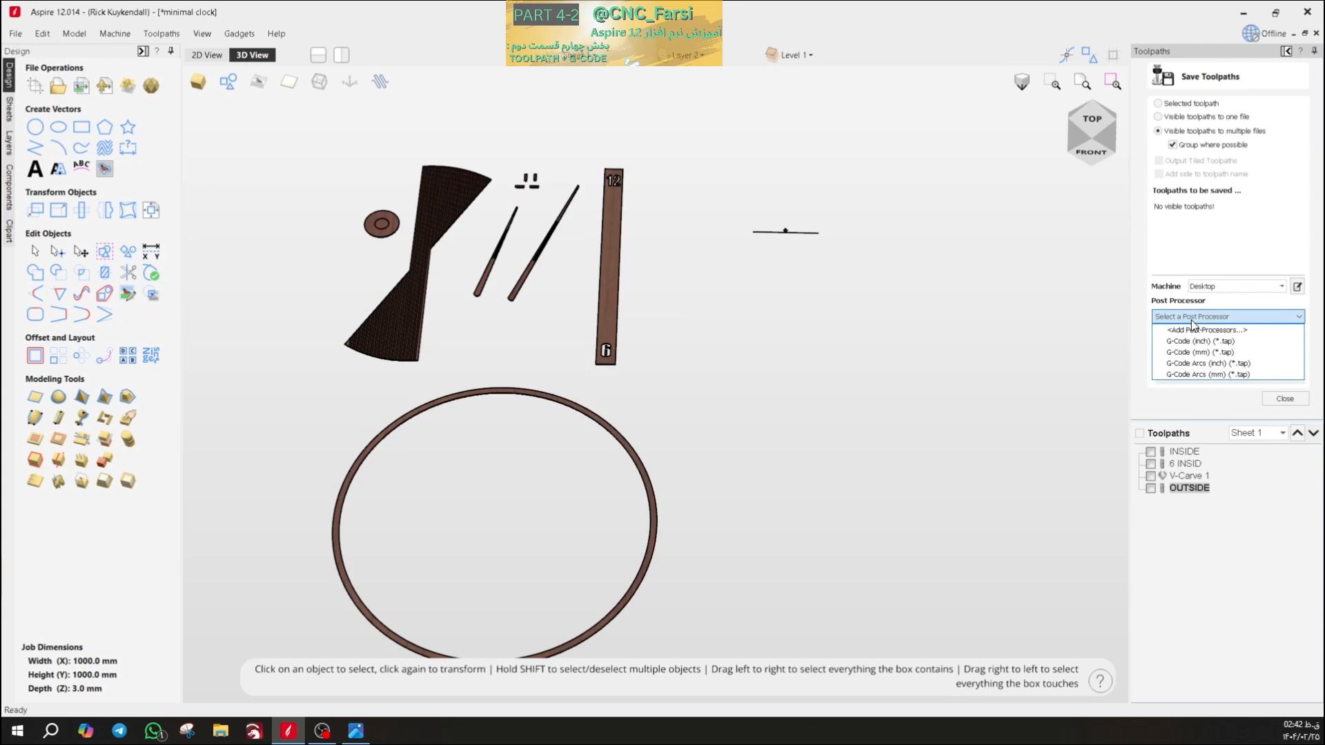
{"action": "left_click", "coordinate": [1198, 359]}
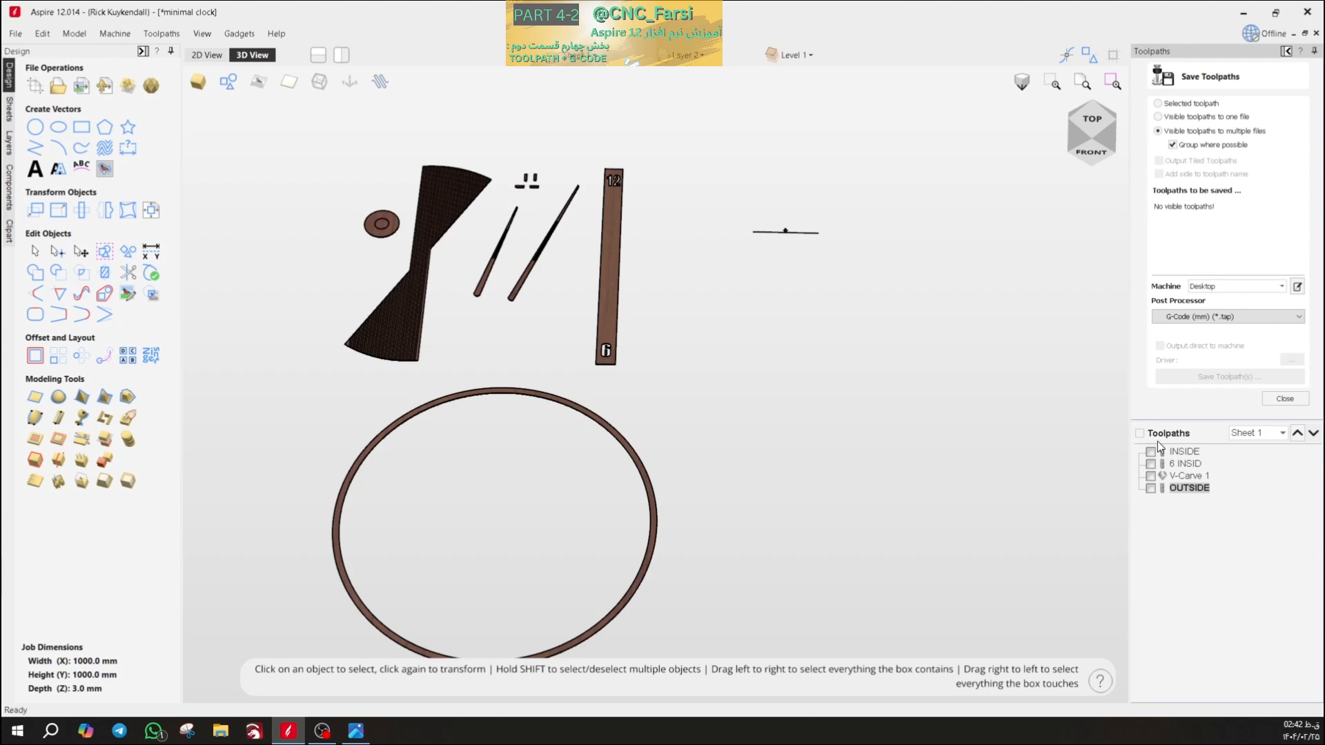
{"action": "left_click", "coordinate": [1140, 433]}
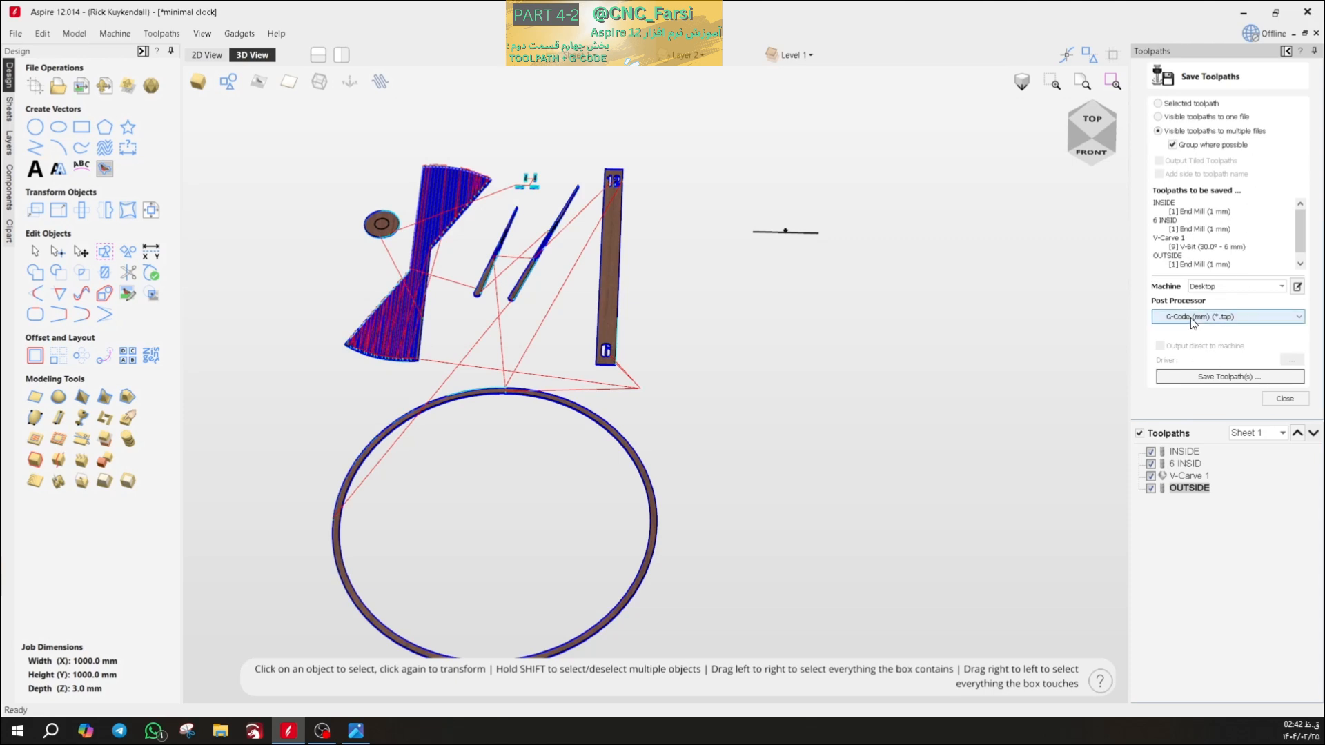
- Save the visible toolpaths as INSIDE.tap in a new Desktop folder named MINIMAL CLOCK
{"action": "left_click", "coordinate": [1215, 376]}
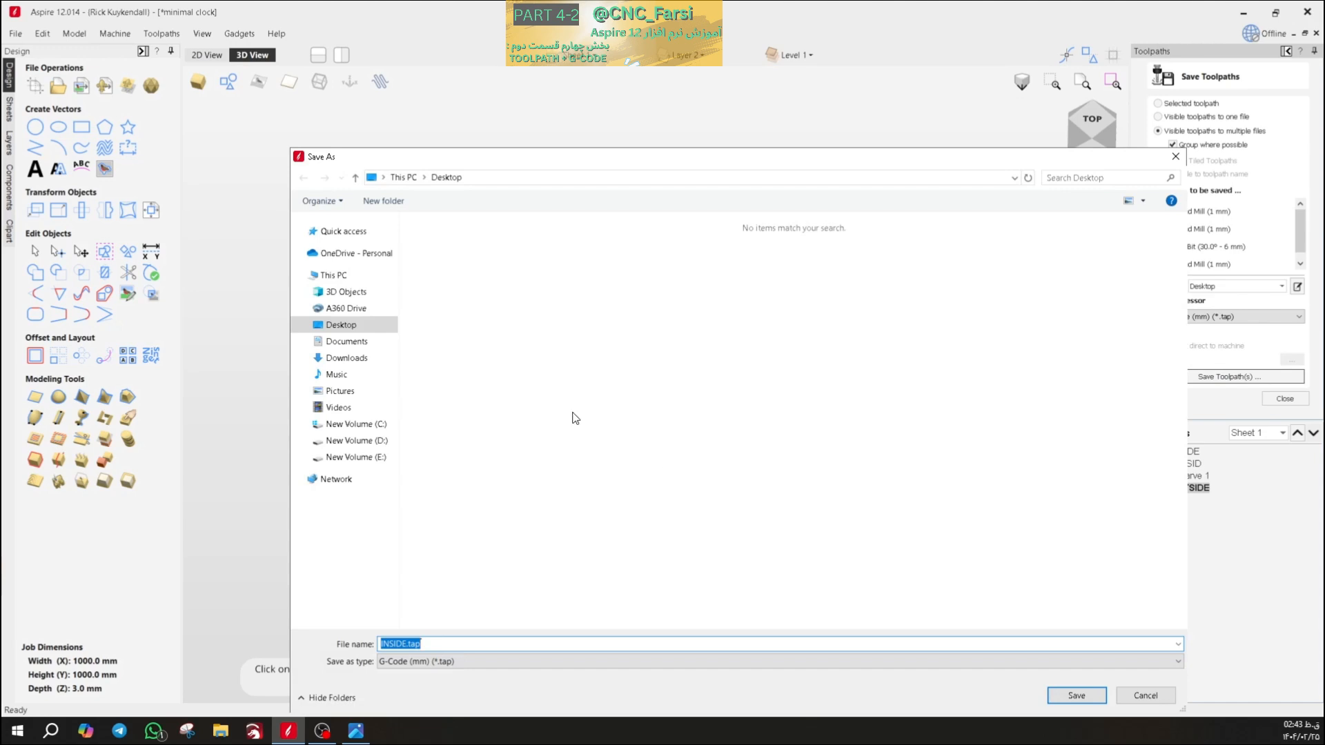
{"action": "left_click", "coordinate": [382, 202]}
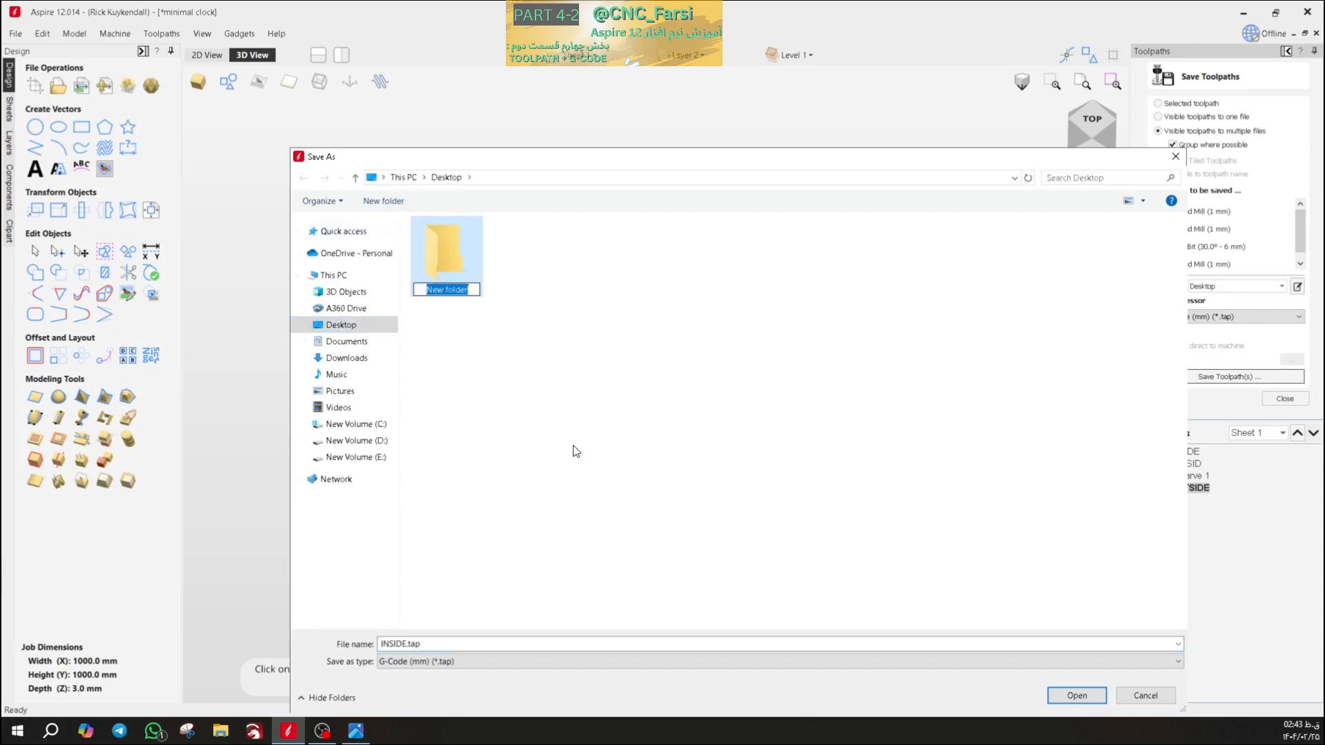
{"action": "type", "text": "MINIMAL CLOCK"}
{"action": "key", "text": "Return"}
{"action": "double_click", "coordinate": [446, 263]}
{"action": "left_click", "coordinate": [1076, 695]}
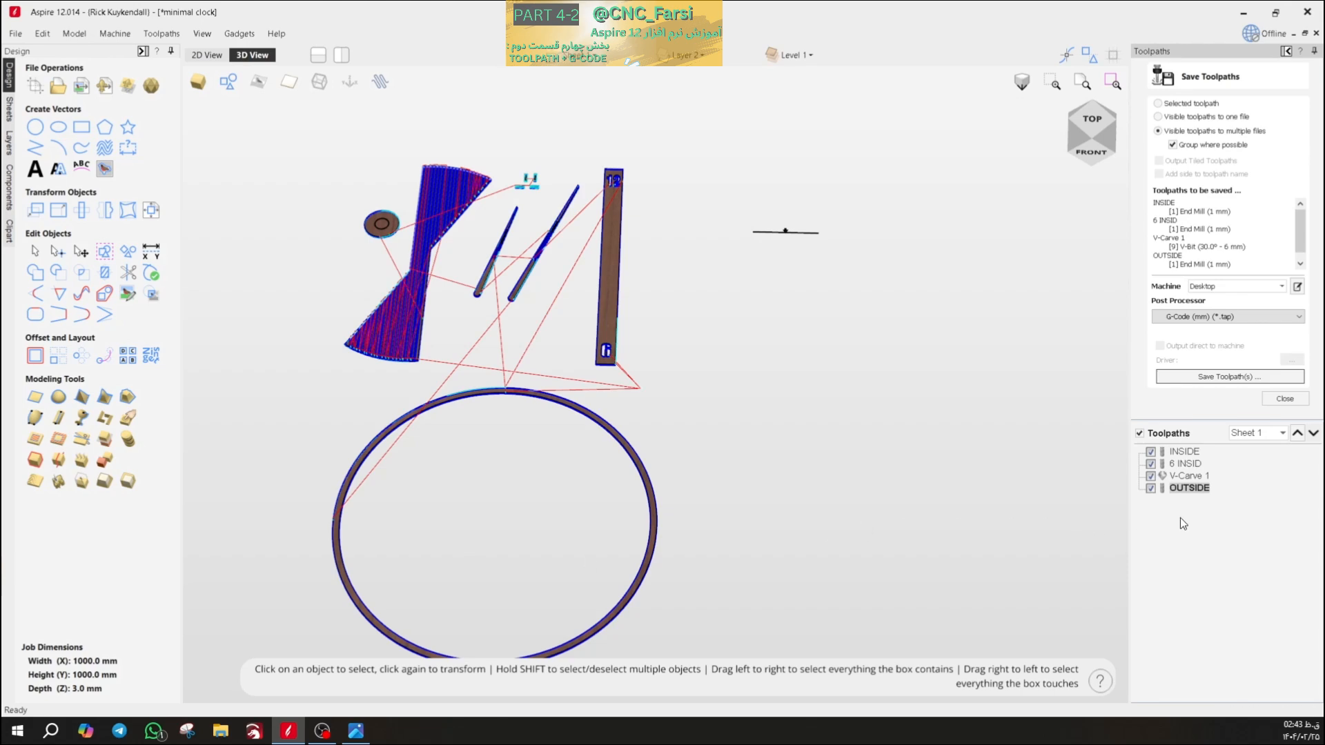
- Switch to the desktop and check the saved toolpath files in the MINIMAL CLOCK folder
{"action": "left_click", "coordinate": [1244, 14]}
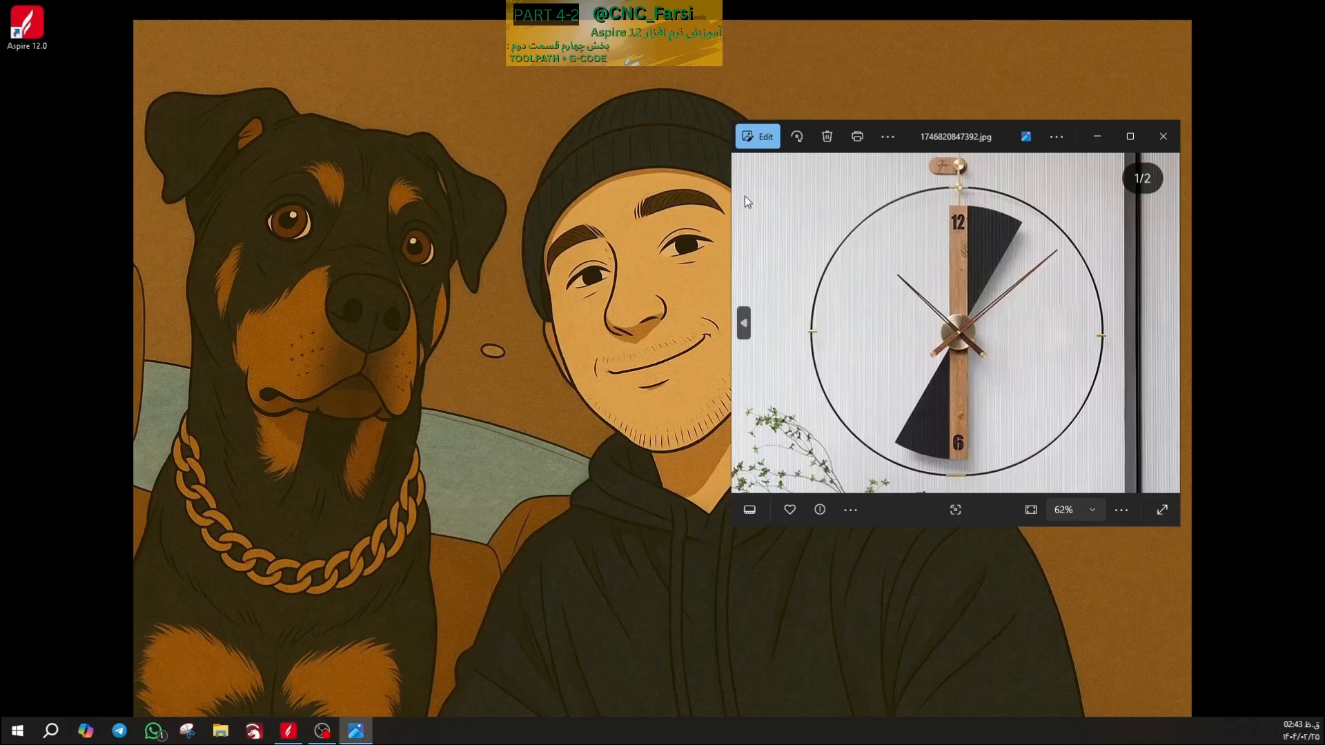
{"action": "left_click", "coordinate": [1097, 136]}
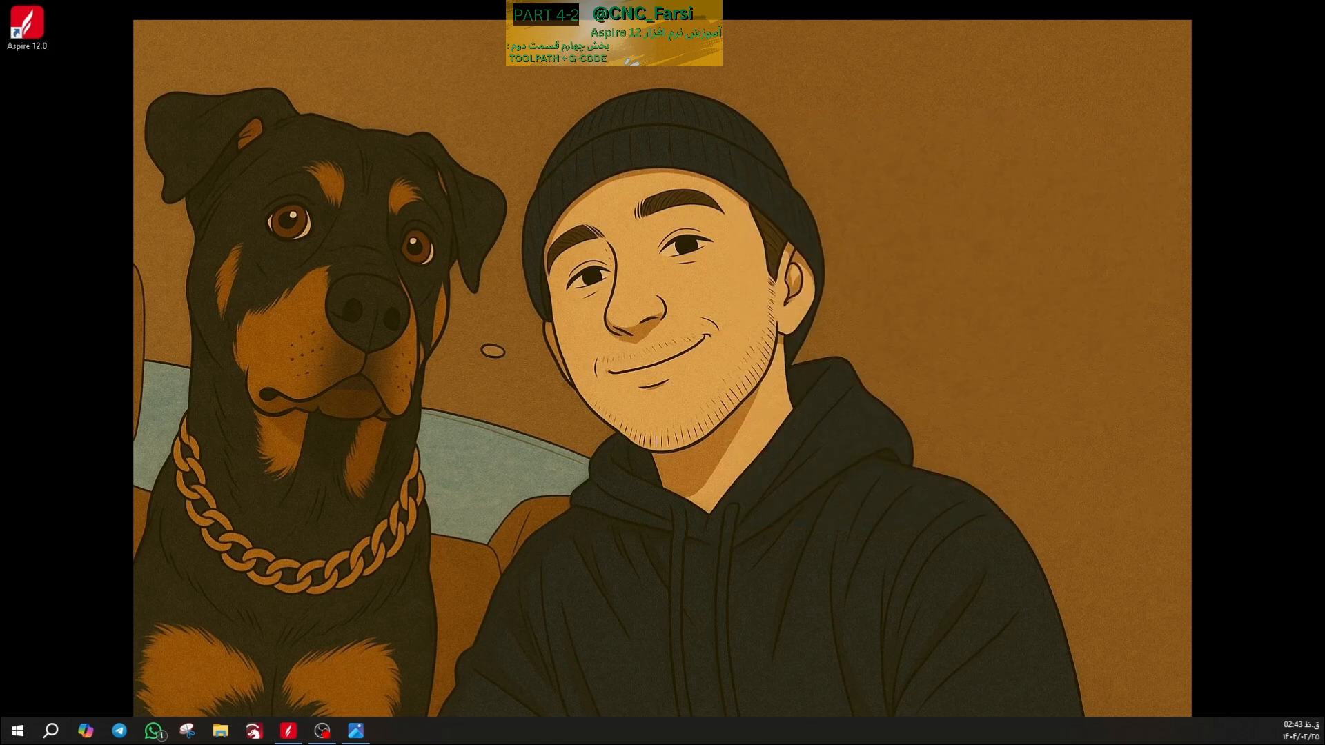
{"action": "left_click_drag", "start_coordinate": [75, 397], "coordinate": [51, 292]}
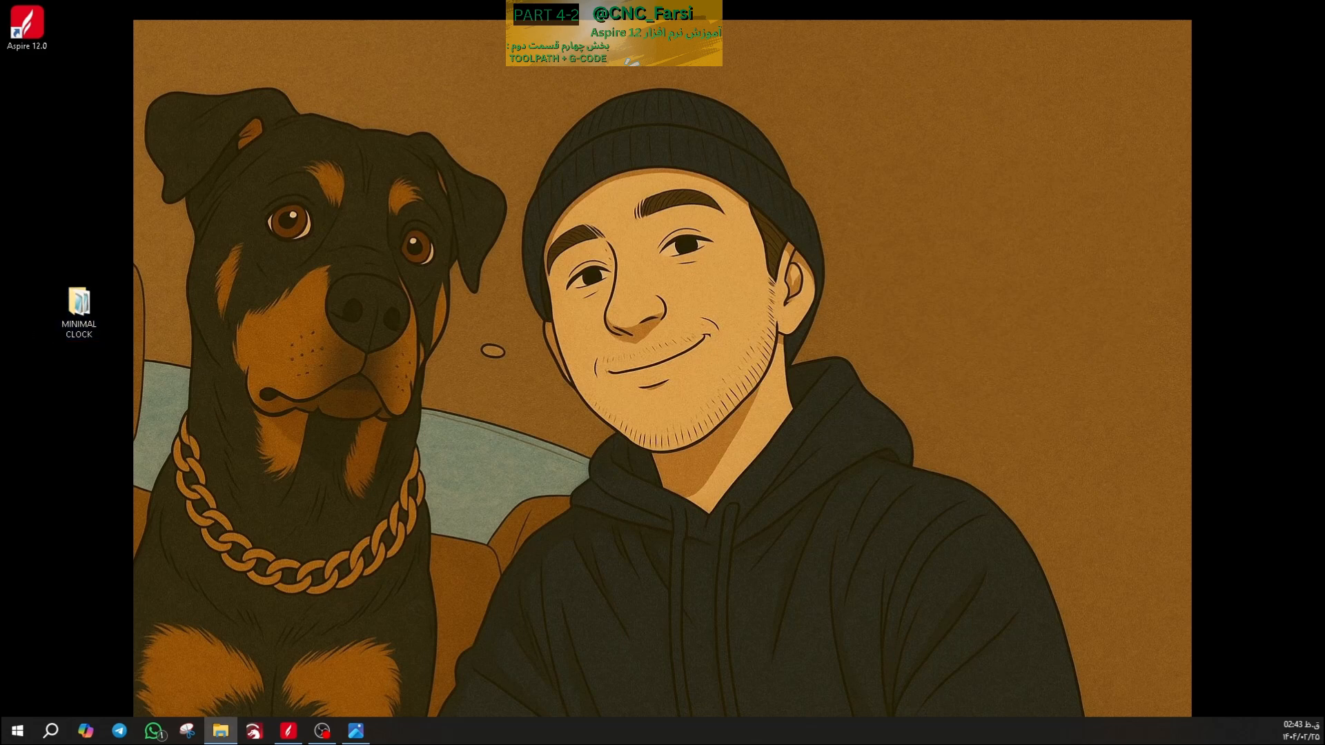
{"action": "left_click_drag", "start_coordinate": [681, 1], "coordinate": [706, 108]}
{"action": "left_click", "coordinate": [830, 102]}
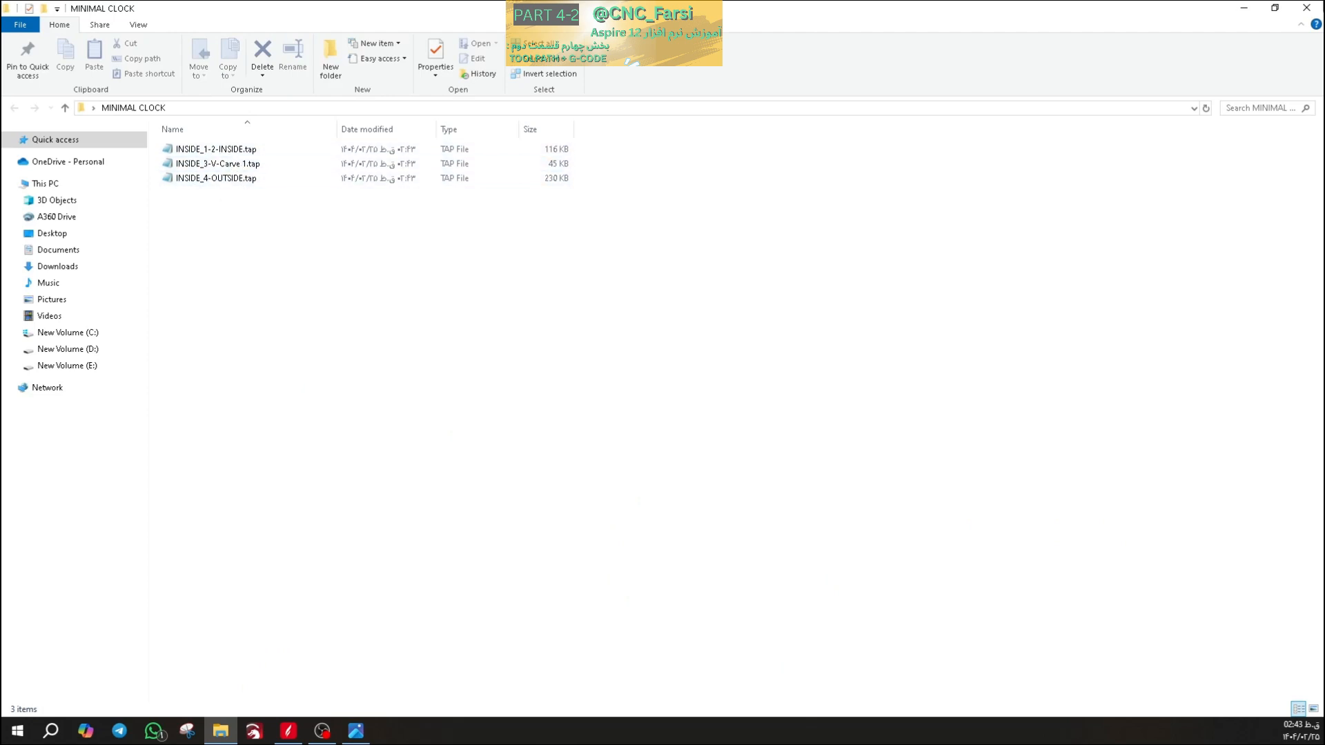
{"action": "left_click", "coordinate": [1306, 8]}
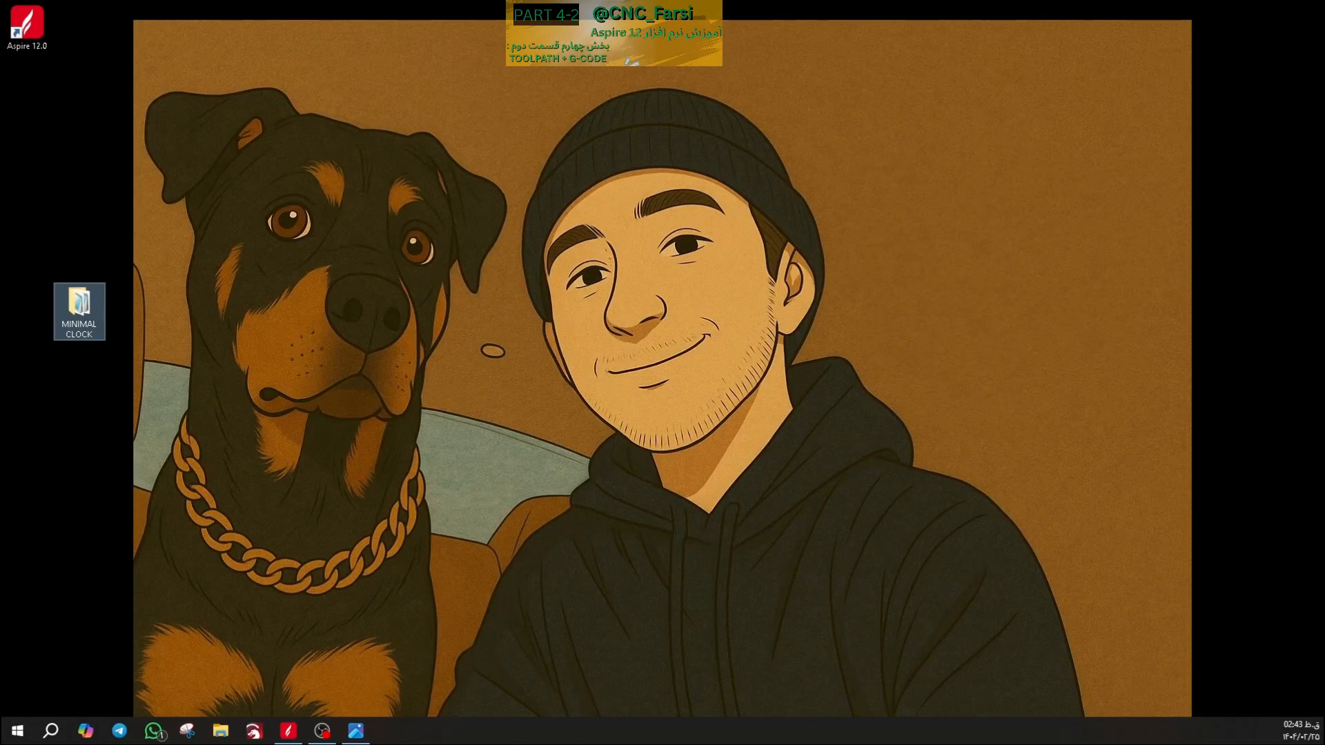
- Return to Aspire and save the visible toolpaths again in the same folder under the file name MINIMAL CLOCK
{"action": "left_click", "coordinate": [289, 731]}
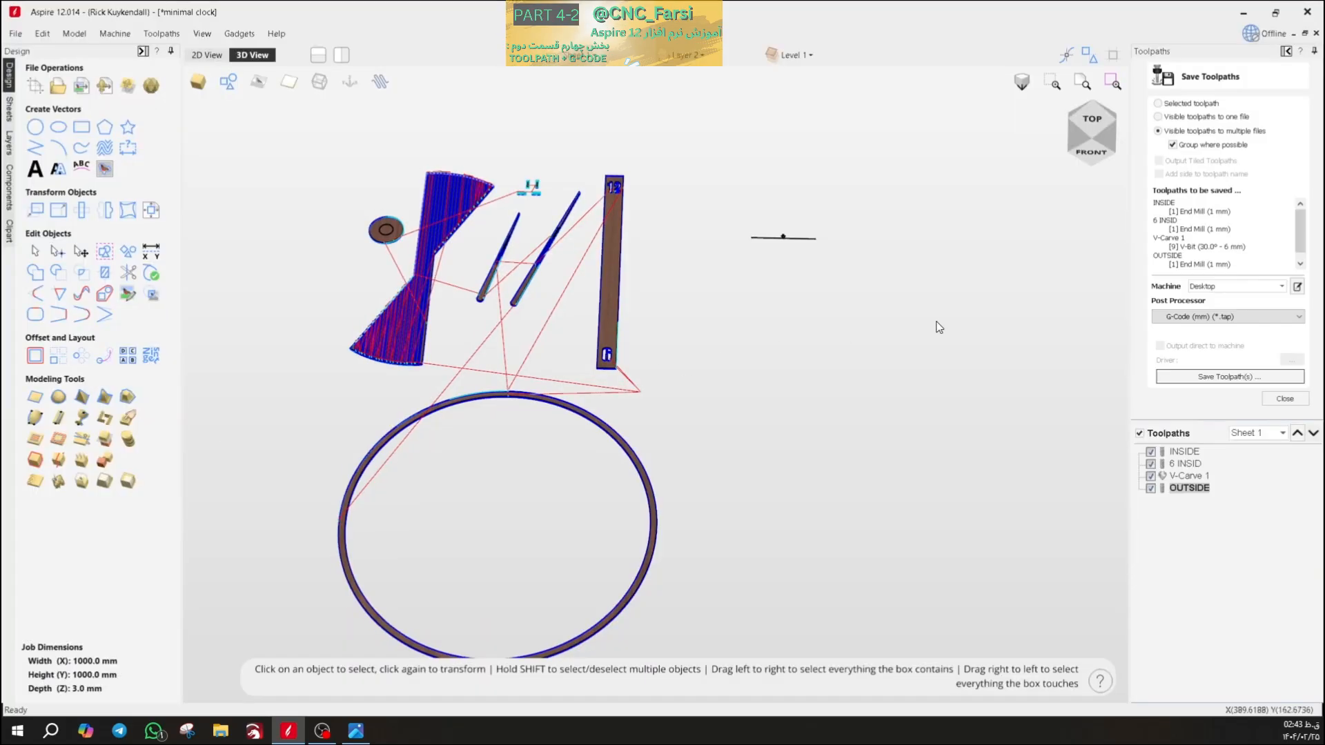
{"action": "left_click", "coordinate": [1225, 380]}
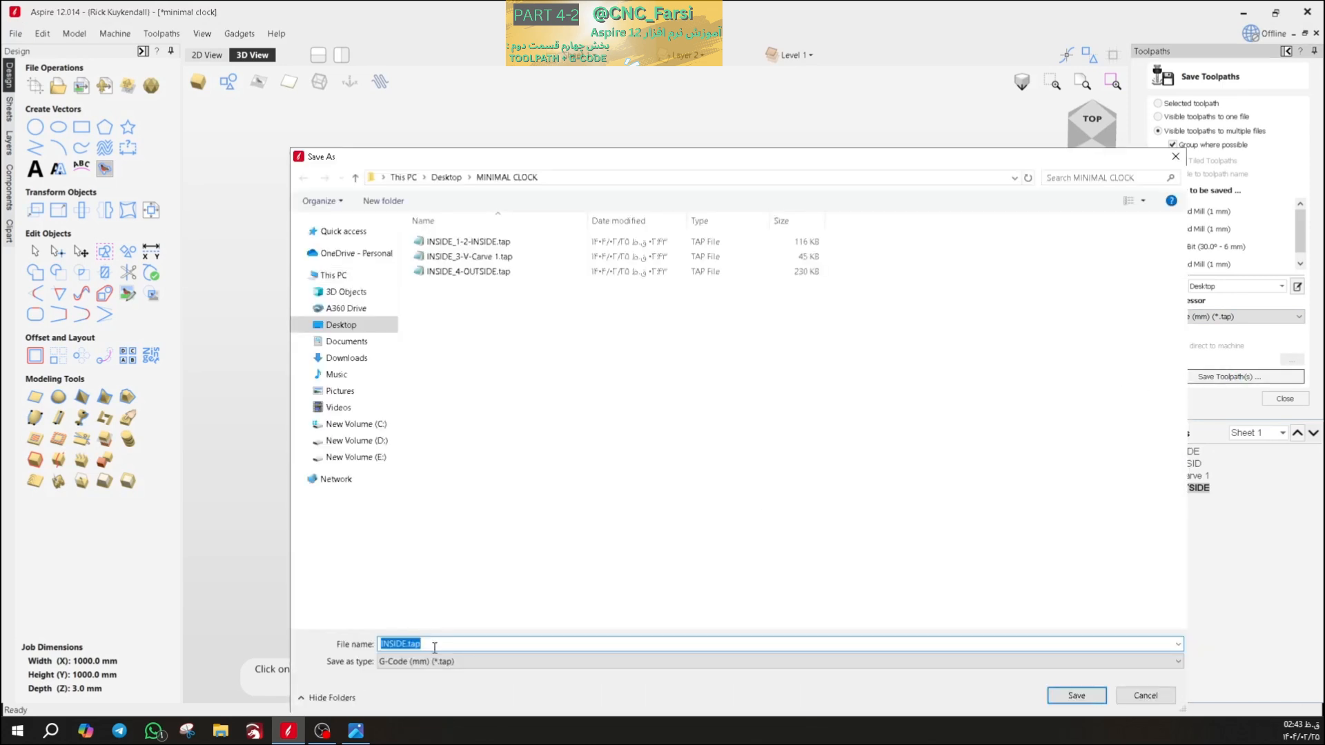
{"action": "type", "text": "MINIMAL CLOCK"}
{"action": "left_click", "coordinate": [1087, 696]}
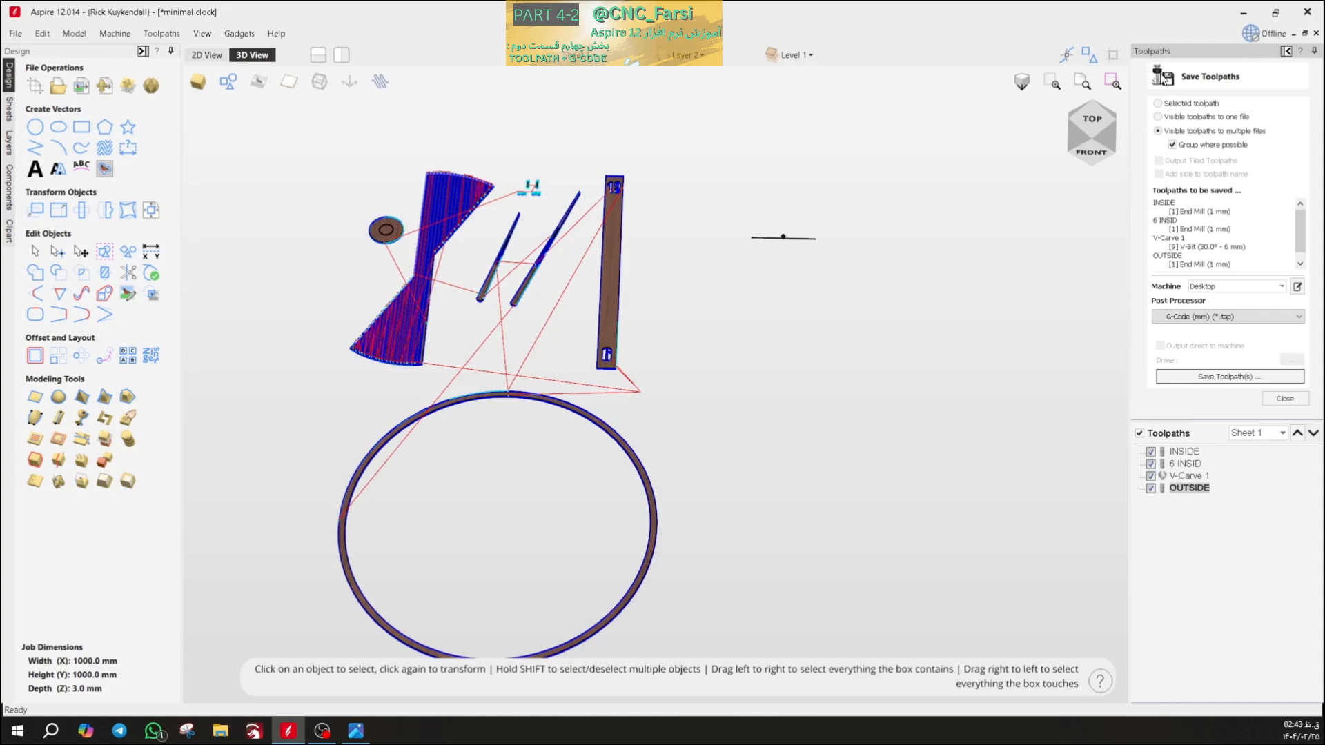
- In the MINIMAL CLOCK desktop folder, delete the three toolpath files whose names start with INSIDE
{"action": "left_click", "coordinate": [1243, 13]}
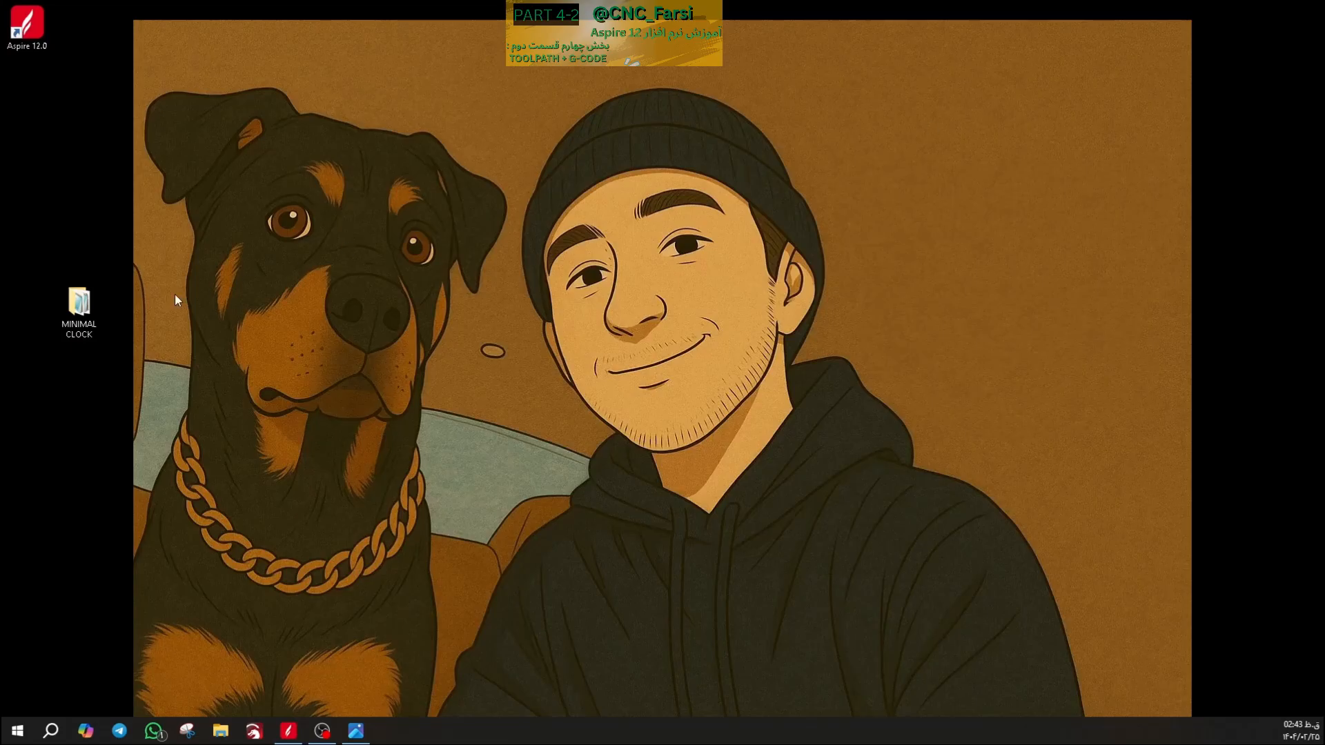
{"action": "double_click", "coordinate": [62, 293]}
{"action": "left_click", "coordinate": [166, 149]}
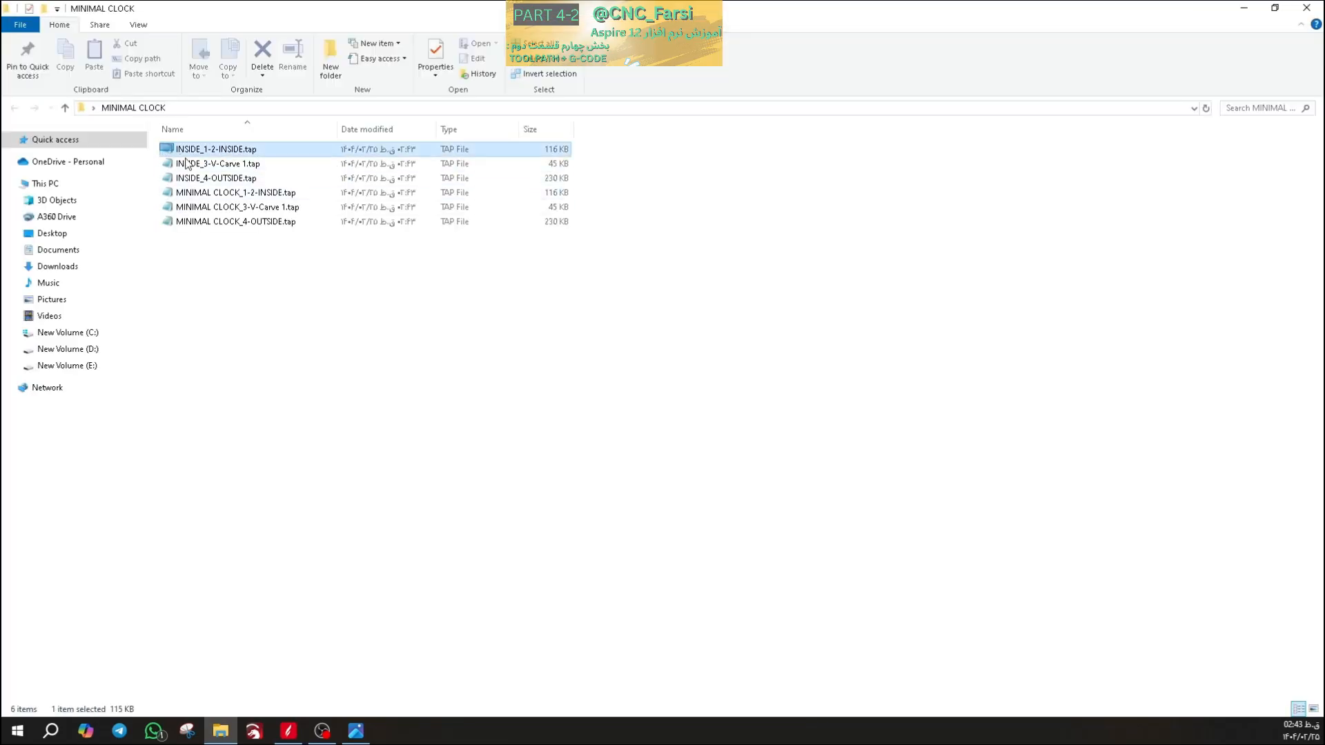
{"action": "left_click", "coordinate": [186, 178], "text": "shift"}
{"action": "key", "text": "Delete"}
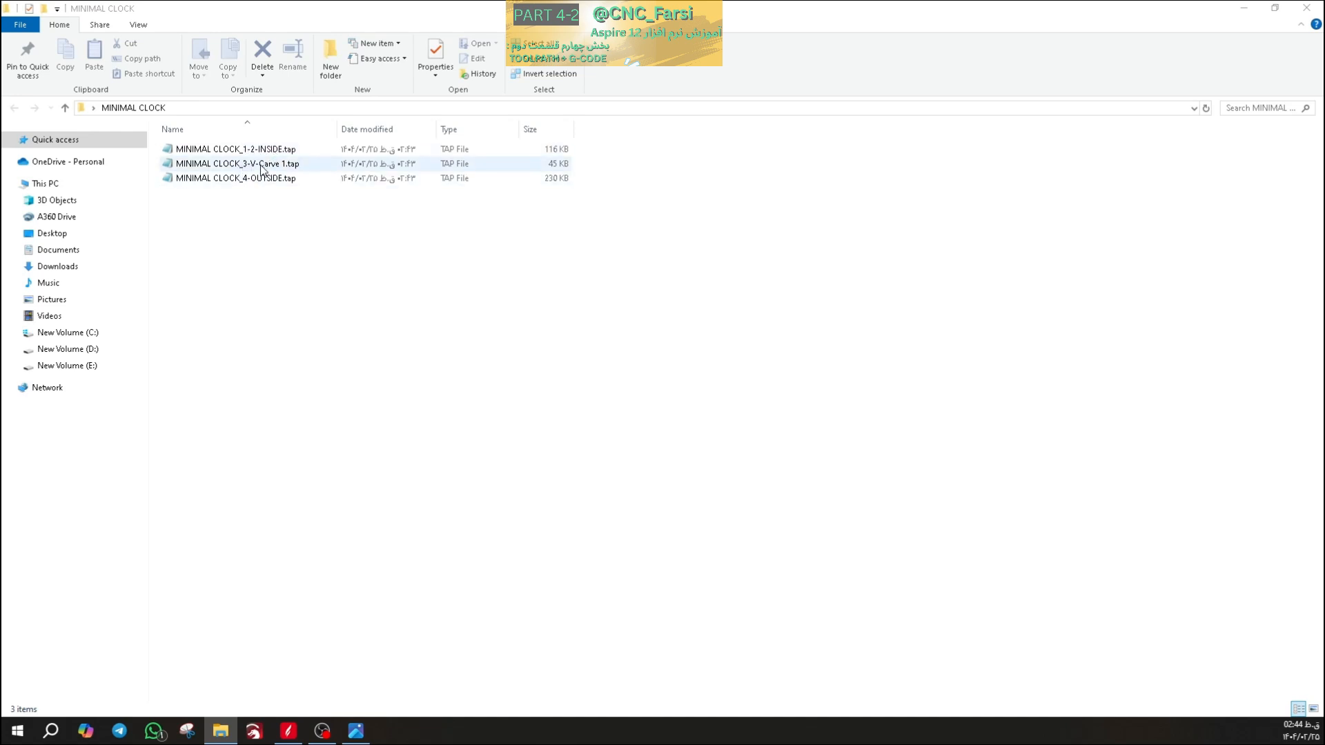
- Compare the remaining MINIMAL CLOCK files in the folder with the toolpath list in Aspire
{"action": "left_click", "coordinate": [243, 181]}
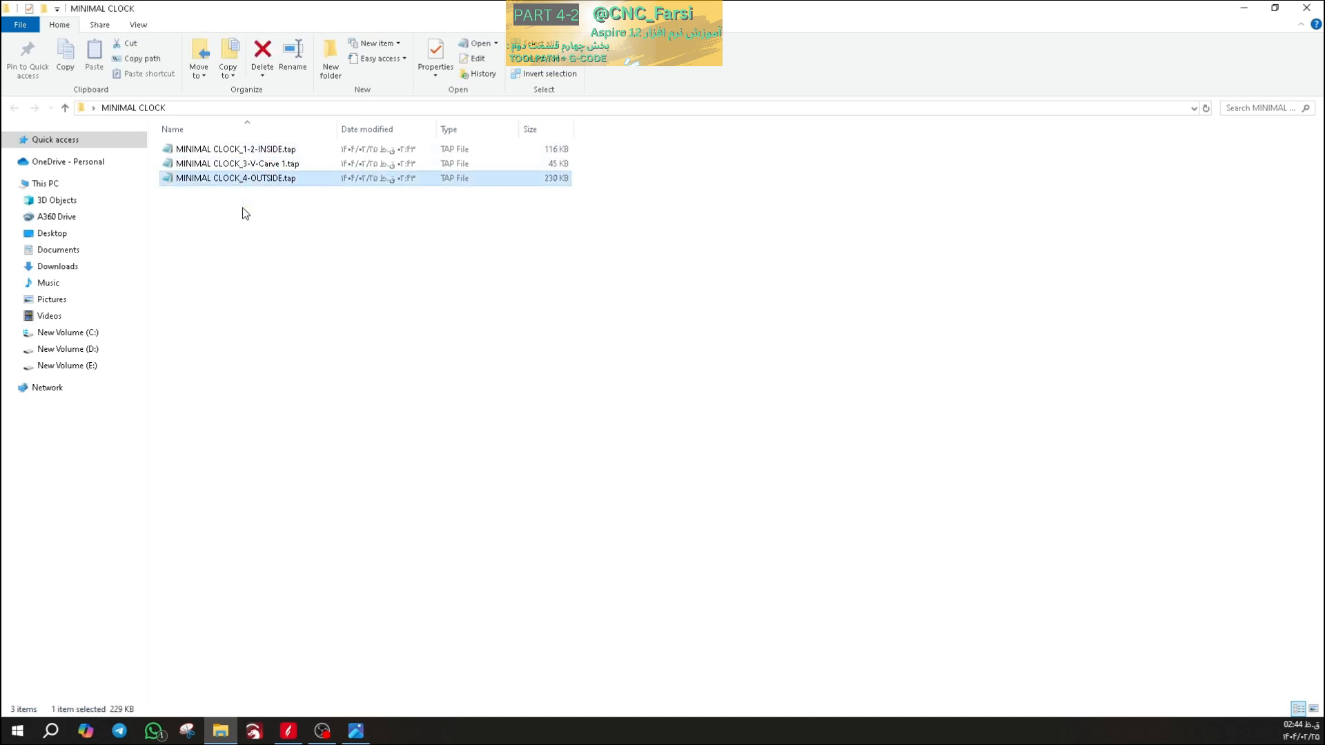
{"action": "left_click", "coordinate": [275, 220]}
{"action": "left_click_drag", "start_coordinate": [204, 231], "coordinate": [482, 178]}
{"action": "left_click", "coordinate": [396, 341]}
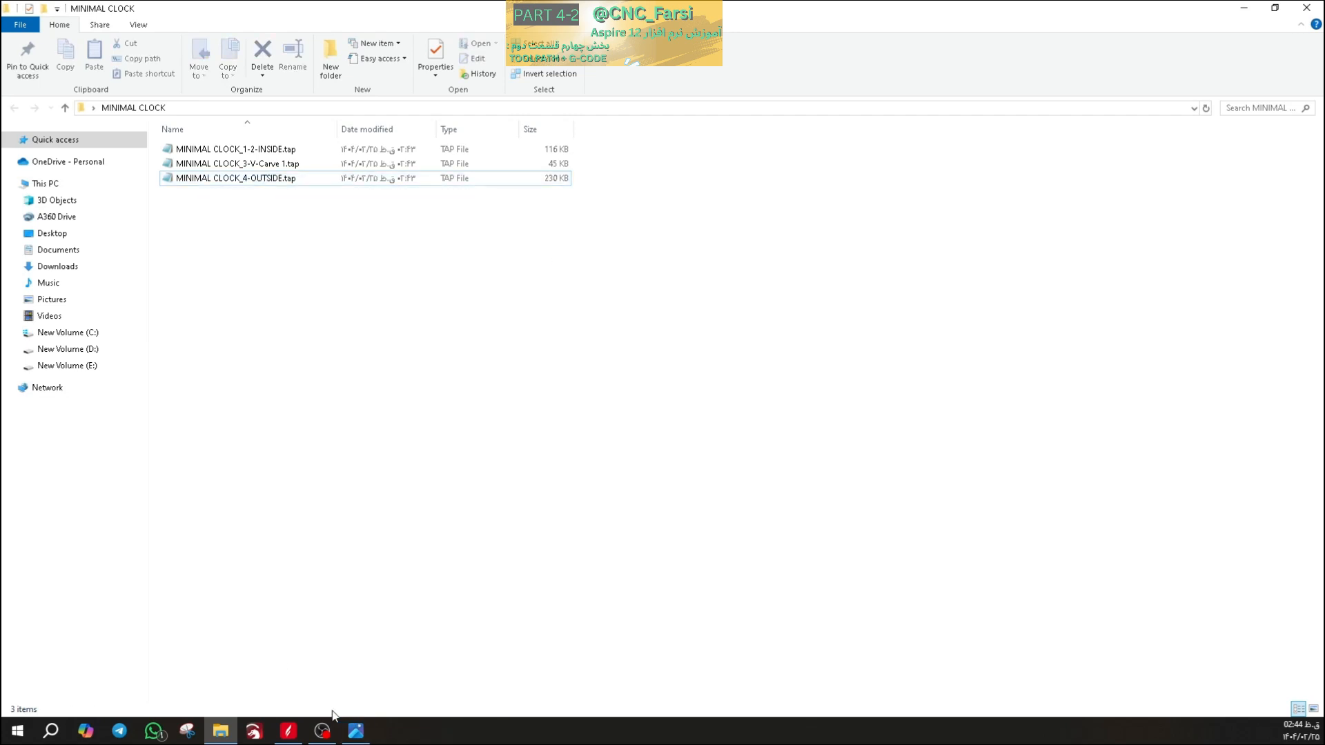
{"action": "left_click", "coordinate": [288, 732]}
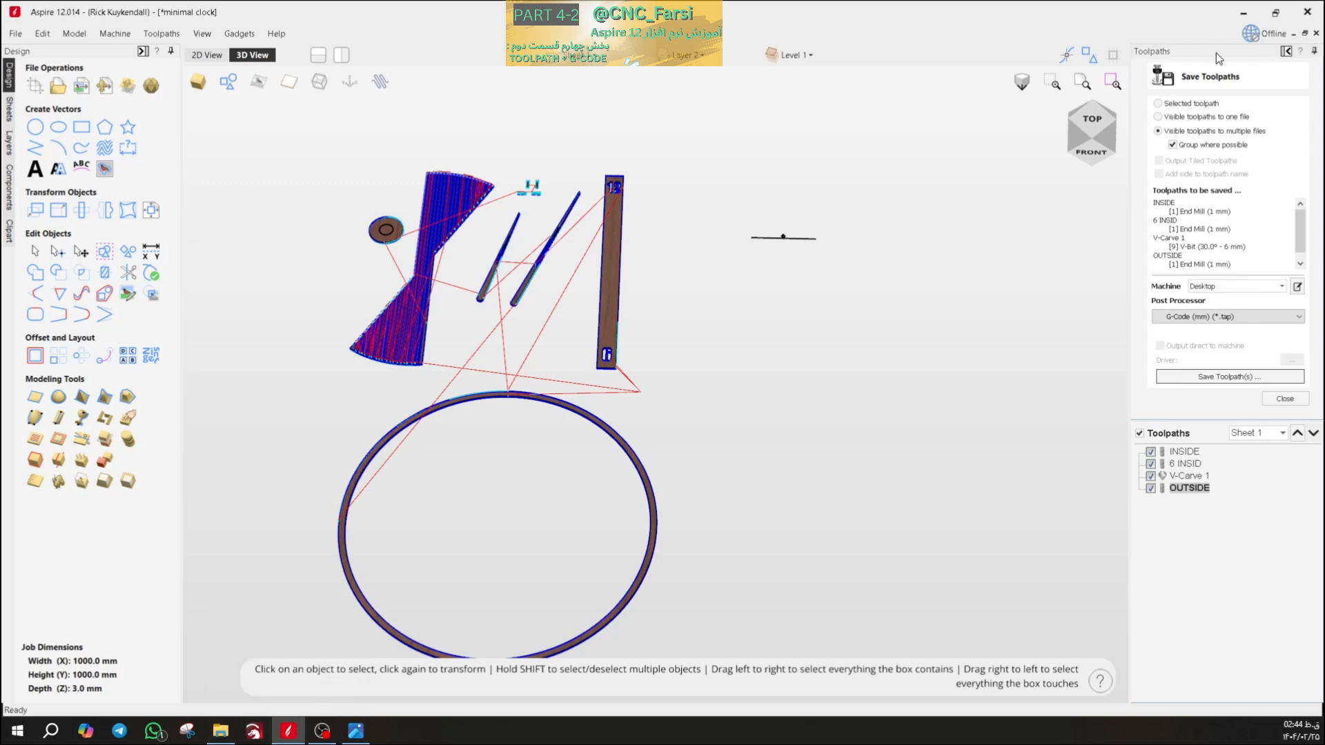
{"action": "left_click", "coordinate": [1243, 14]}
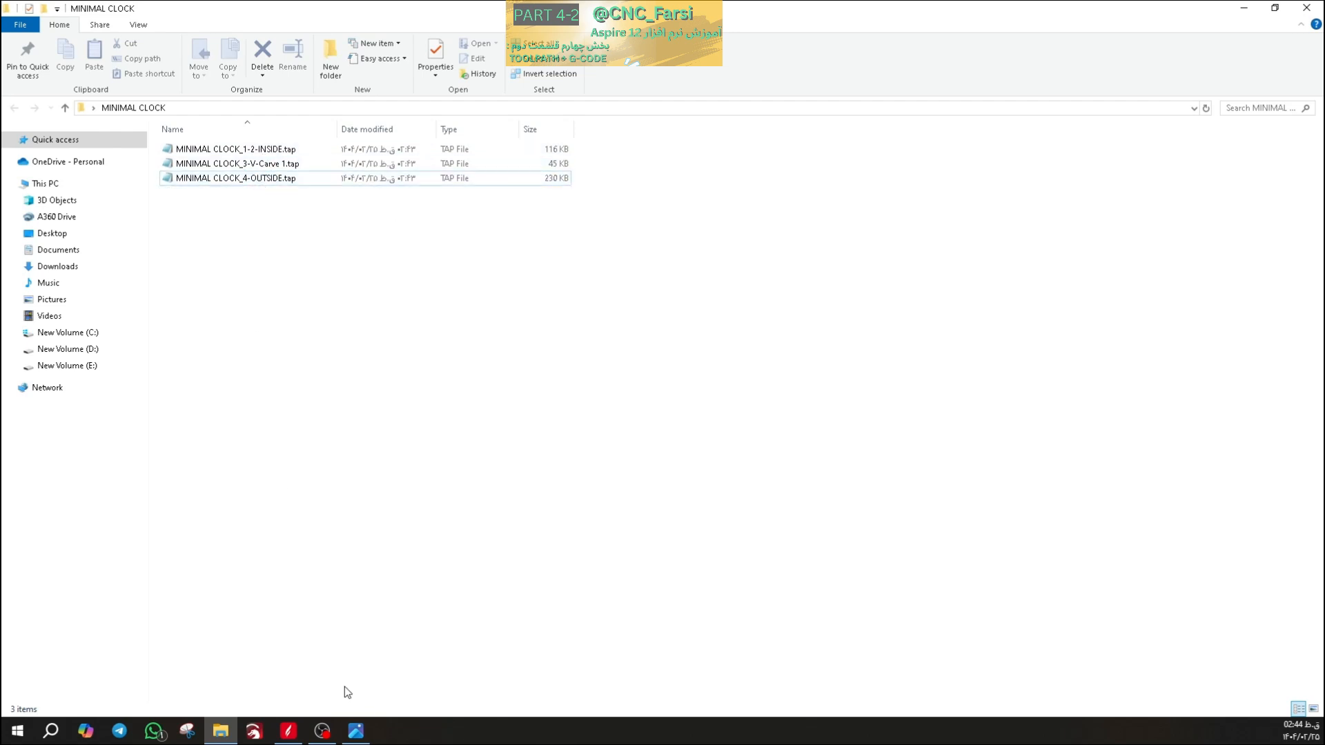
{"action": "mouse_move", "coordinate": [293, 737]}
{"action": "left_click", "coordinate": [287, 733]}
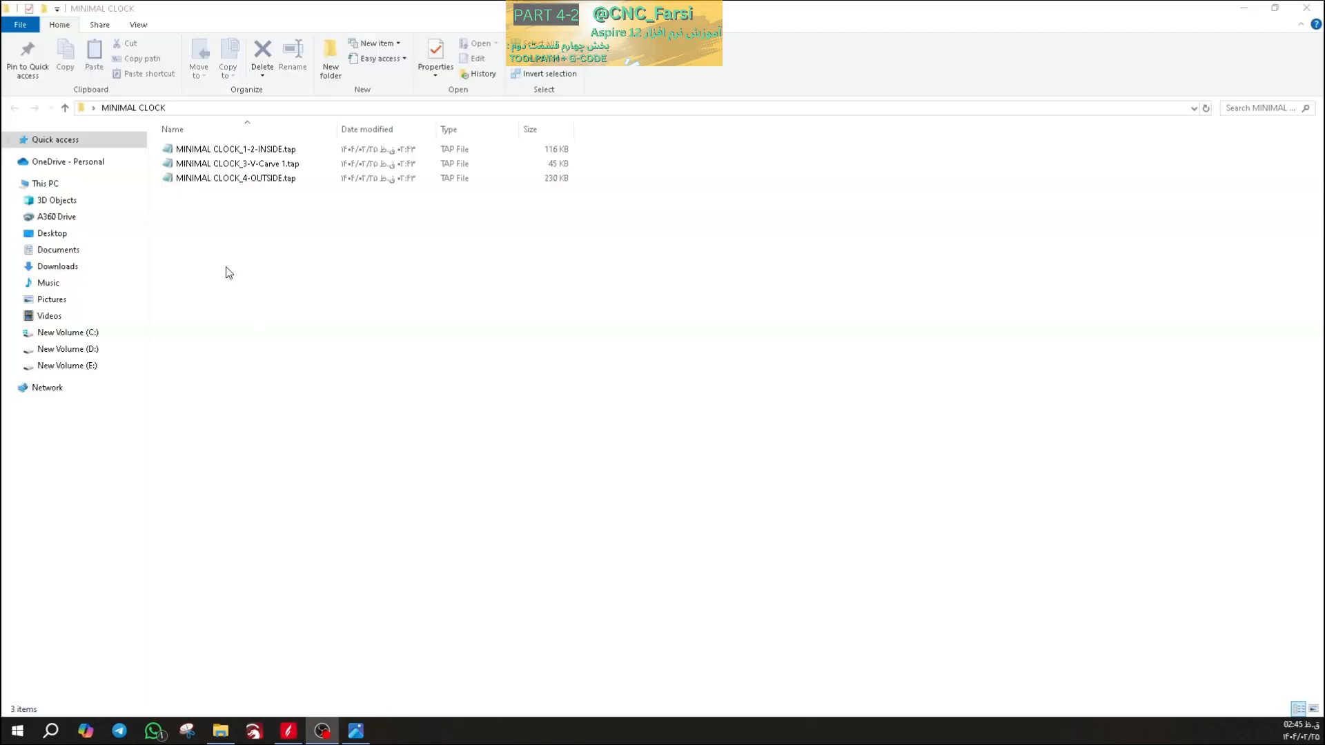
{"action": "left_click", "coordinate": [226, 268]}
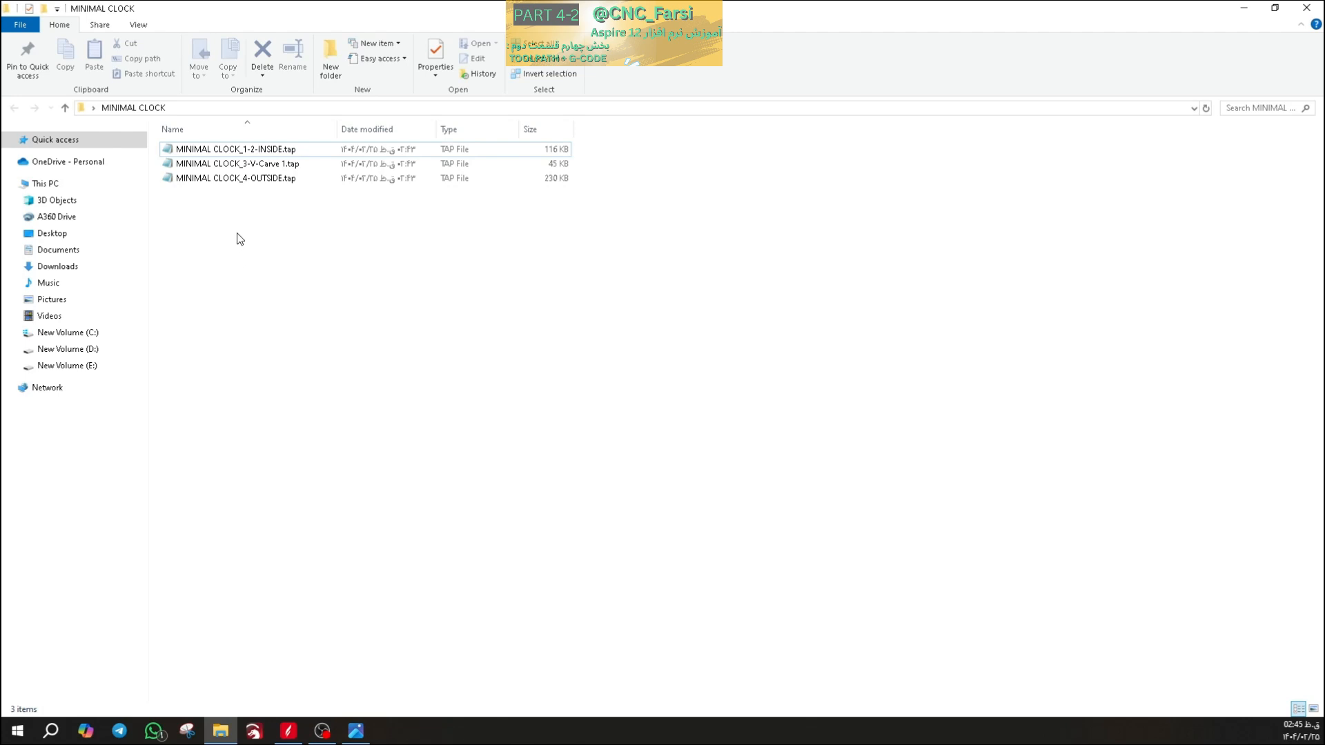
{"action": "left_click", "coordinate": [296, 728]}
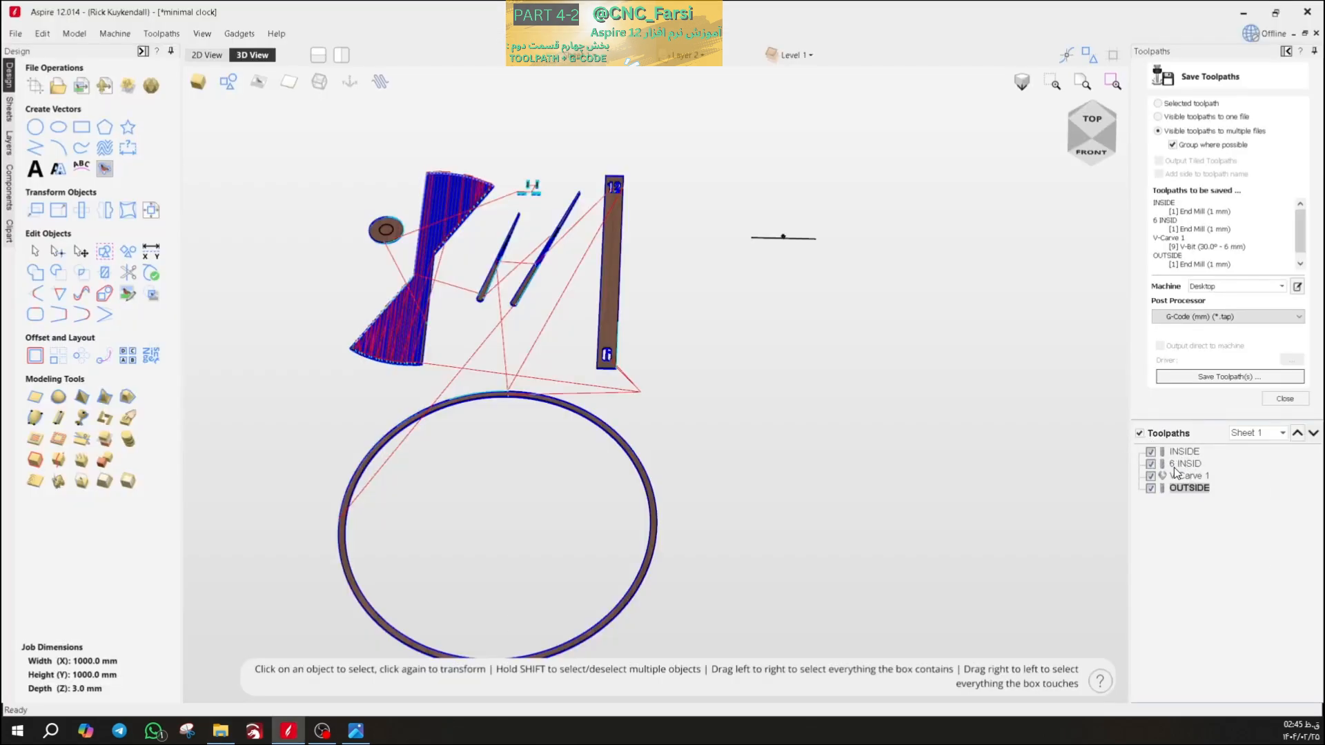
{"action": "mouse_move", "coordinate": [1174, 471]}
{"action": "mouse_move", "coordinate": [221, 730]}
{"action": "left_click", "coordinate": [215, 672]}
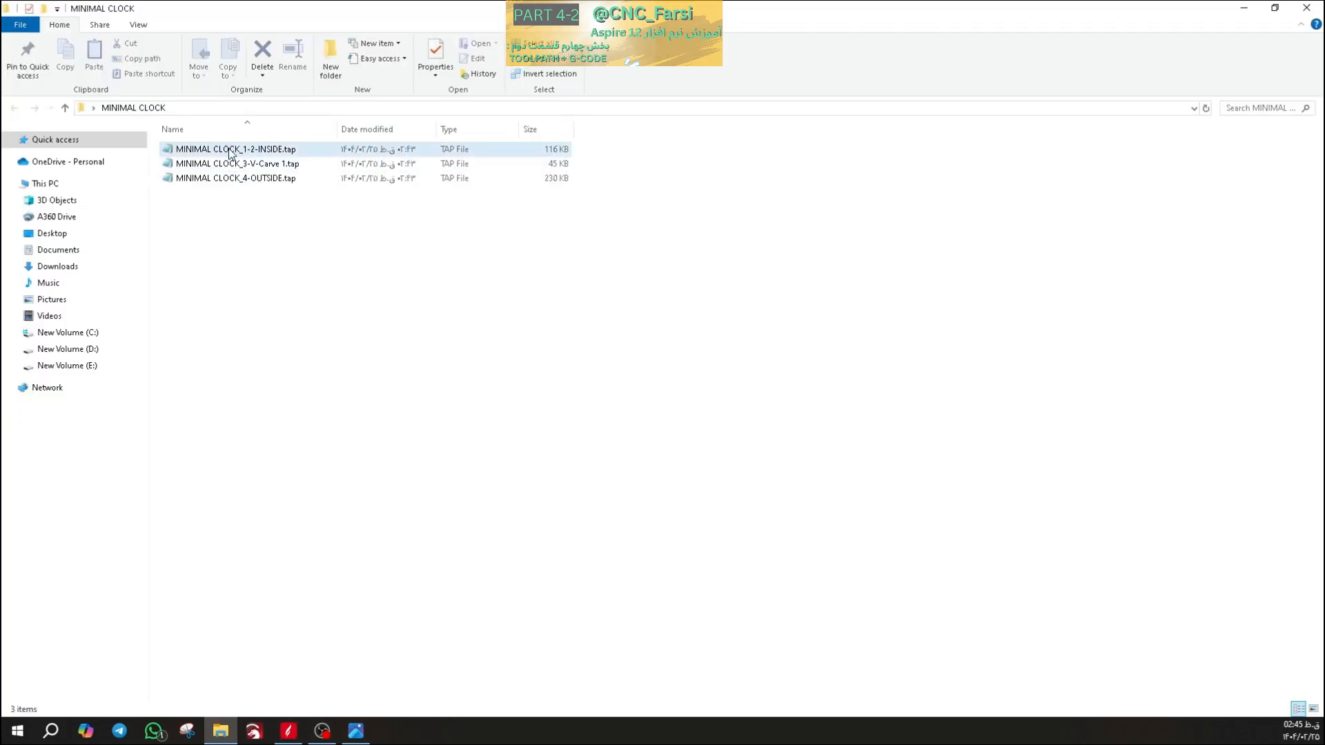
- Restore the MINIMAL CLOCK folder window to a smaller size and move the desktop folder icon beneath the Aspire 12.0 shortcut
{"action": "left_click", "coordinate": [240, 183]}
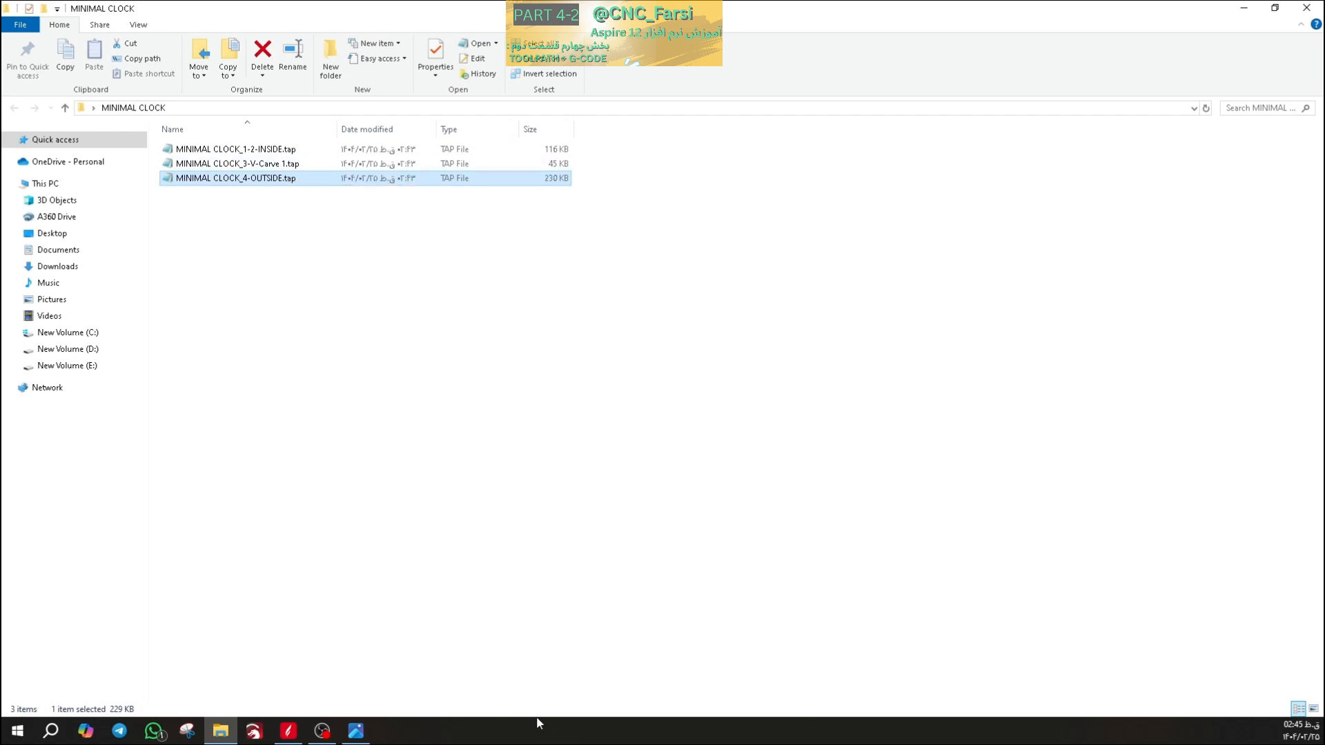
{"action": "left_click", "coordinate": [312, 330]}
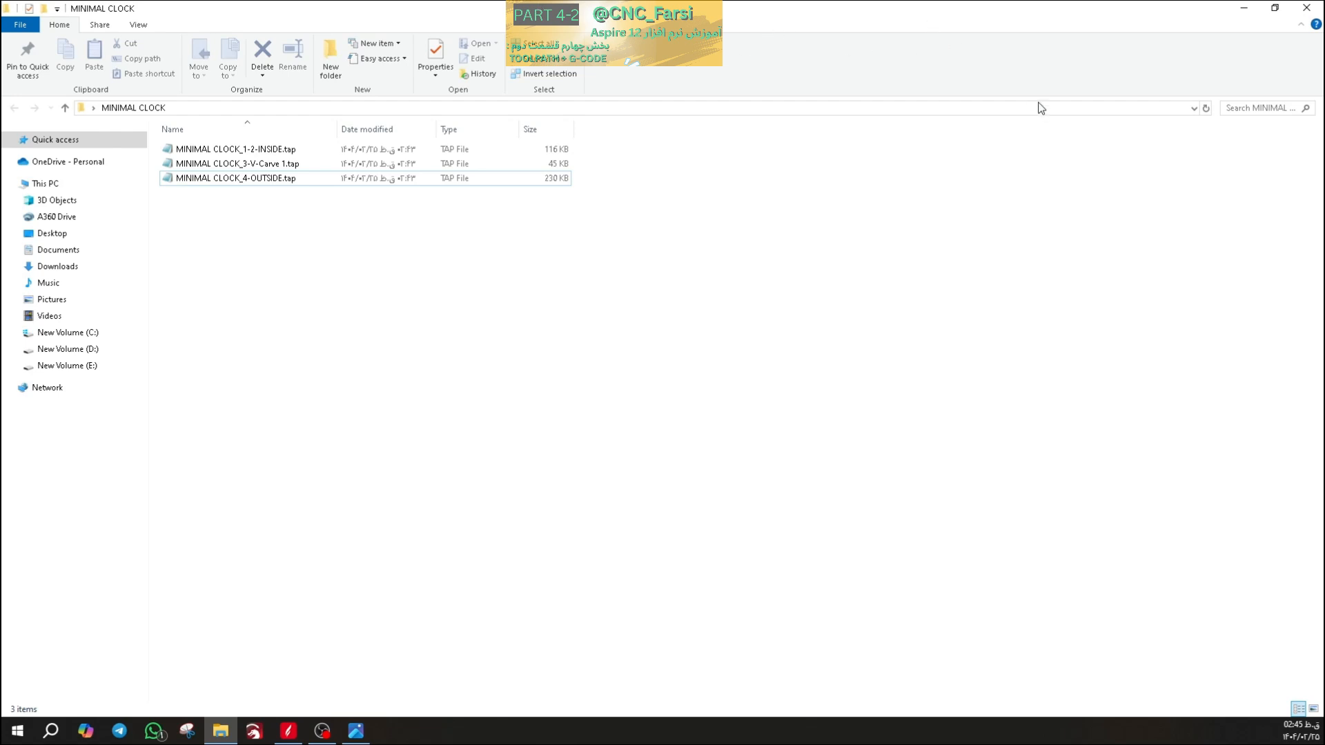
{"action": "double_click", "coordinate": [1047, 22]}
{"action": "left_click", "coordinate": [1242, 13]}
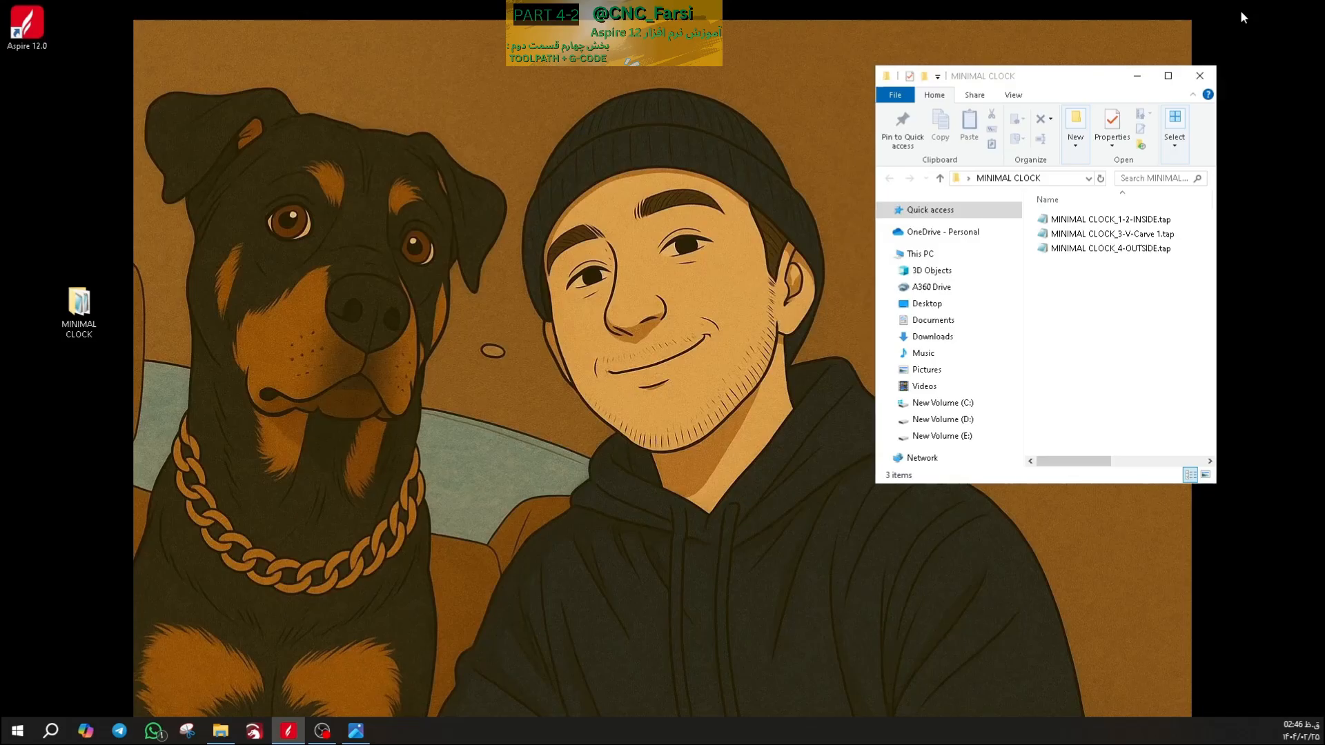
{"action": "left_click_drag", "start_coordinate": [87, 321], "coordinate": [36, 108]}
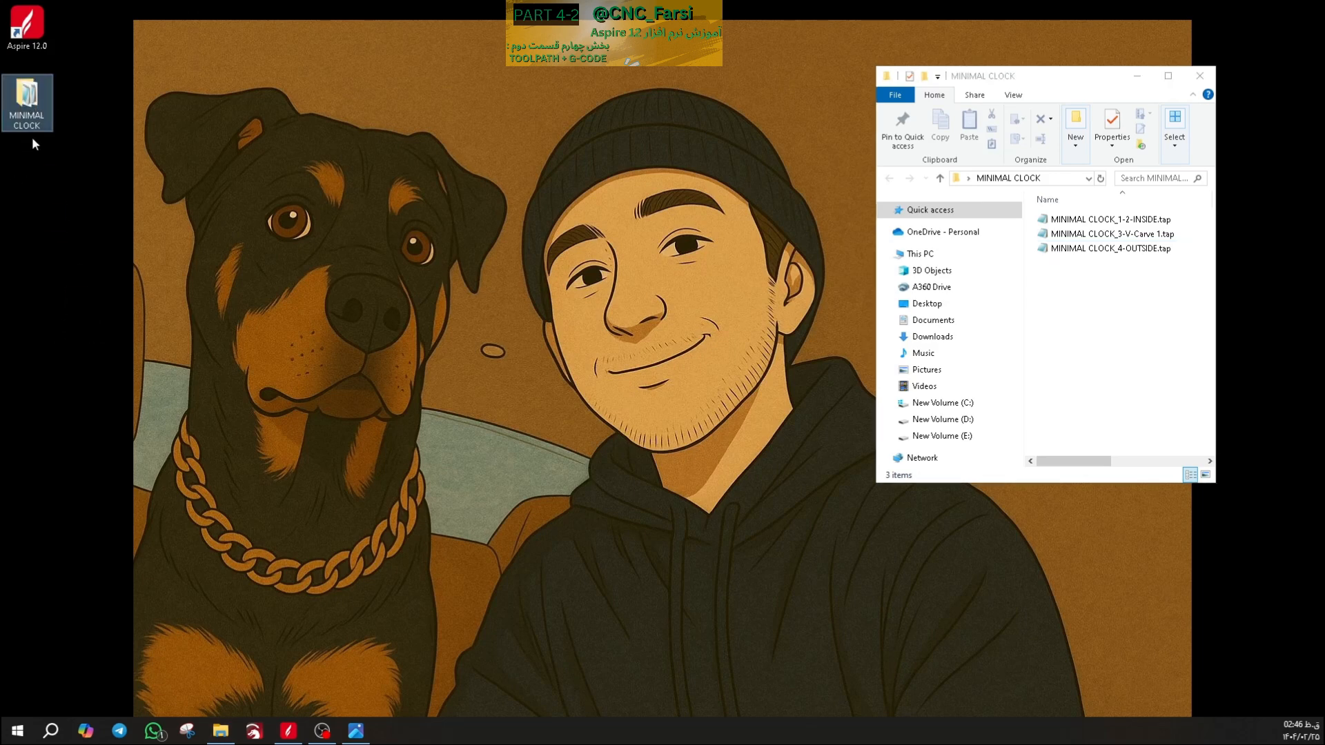
{"action": "left_click", "coordinate": [115, 390]}
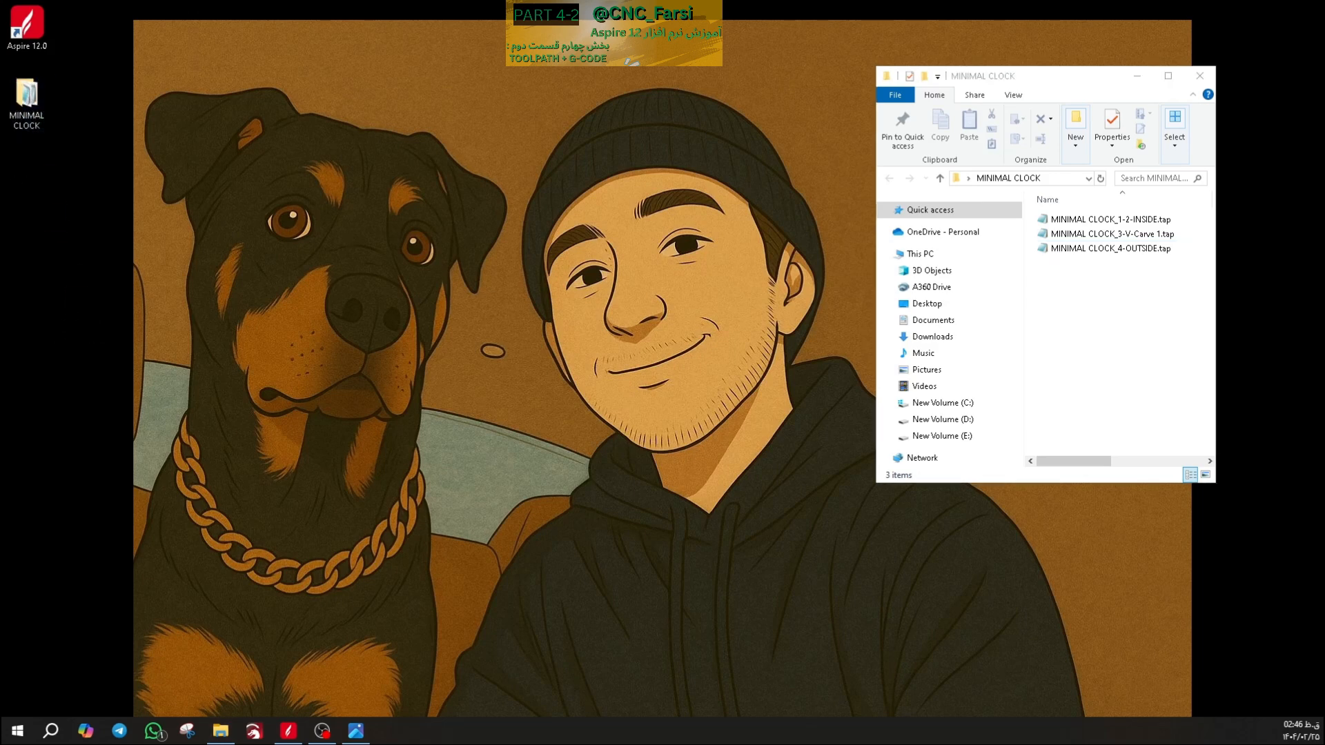
- Start CIMCO Edit 2024 from the desktop
{"action": "right_click_drag", "start_coordinate": [117, 103], "coordinate": [33, 169]}
{"action": "left_click", "coordinate": [101, 312]}
{"action": "left_click_drag", "start_coordinate": [1, 158], "coordinate": [55, 169]}
{"action": "left_click", "coordinate": [161, 241]}
{"action": "double_click", "coordinate": [36, 172]}
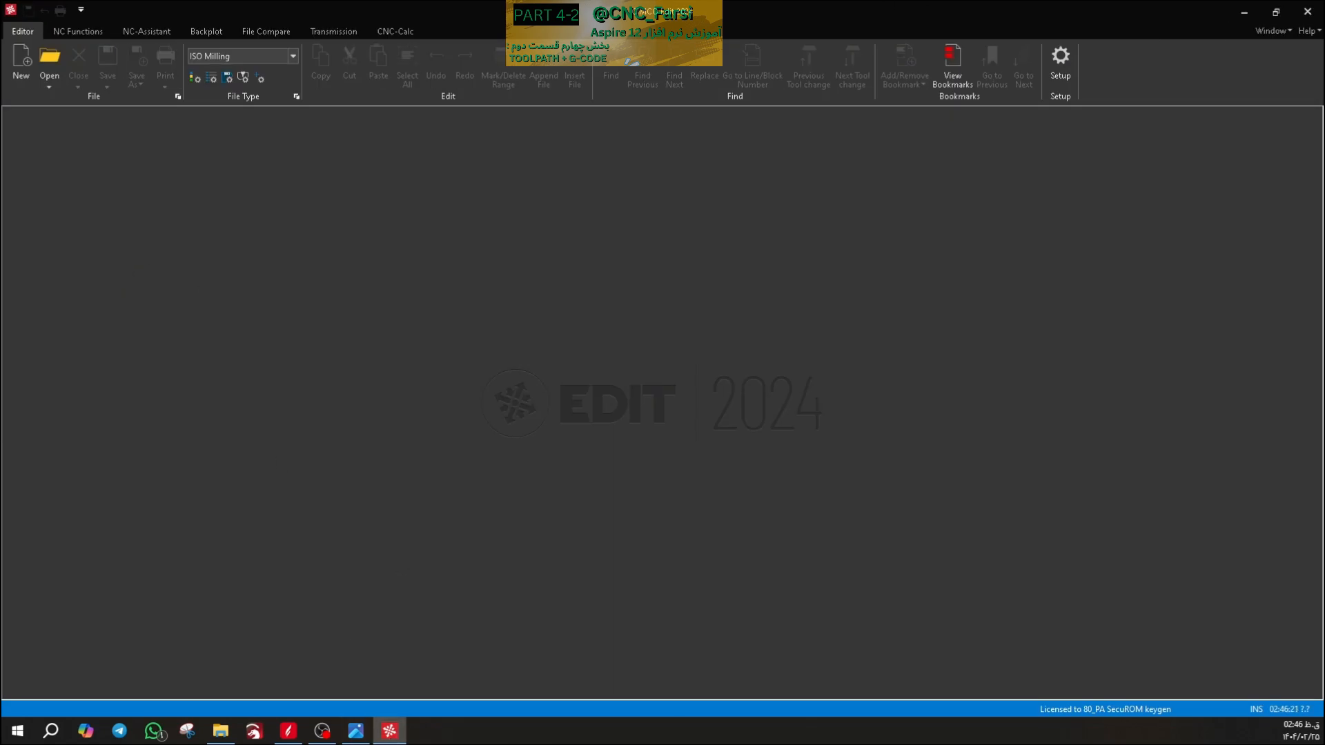
- Bring the MINIMAL CLOCK folder window over CIMCO Edit, widen it, and open MINIMAL CLOCK_1-2-INSIDE.tap in the editor
{"action": "left_click", "coordinate": [221, 731]}
{"action": "left_click_drag", "start_coordinate": [1072, 73], "coordinate": [884, 181]}
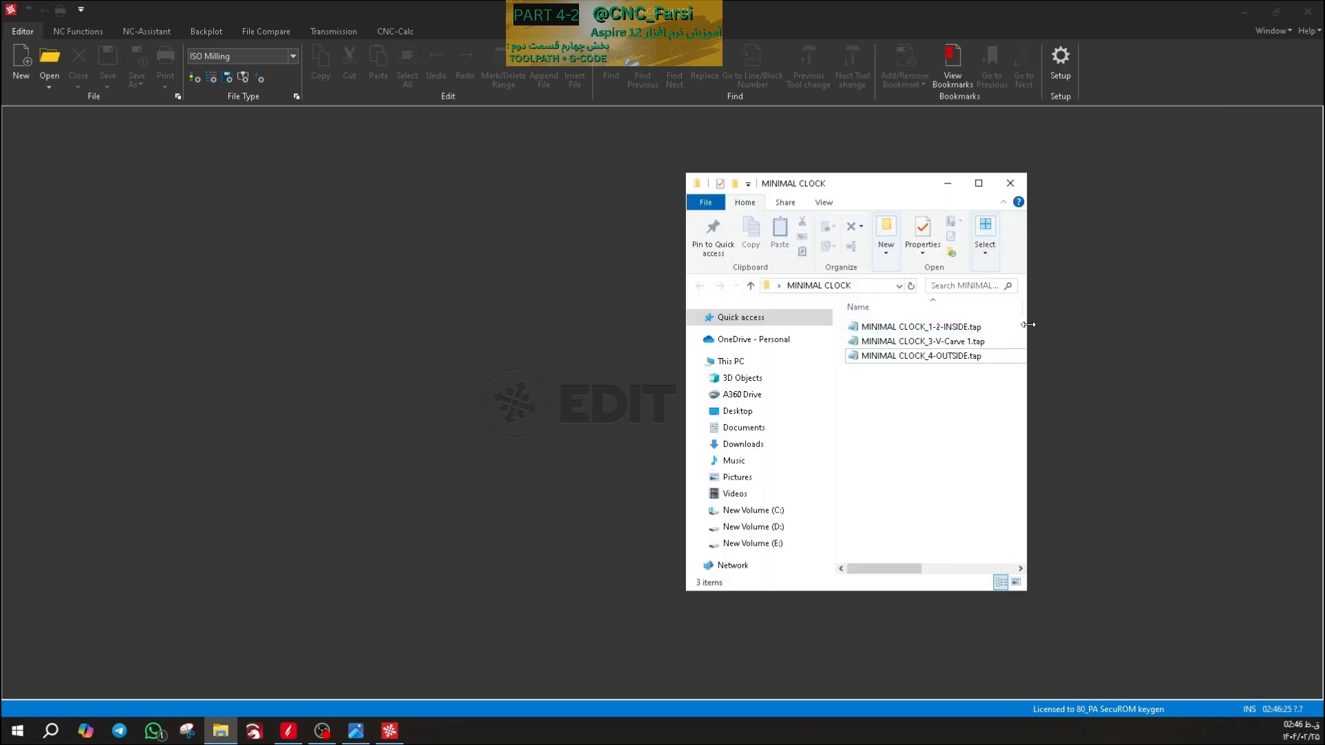
{"action": "left_click_drag", "start_coordinate": [1027, 324], "coordinate": [1209, 325]}
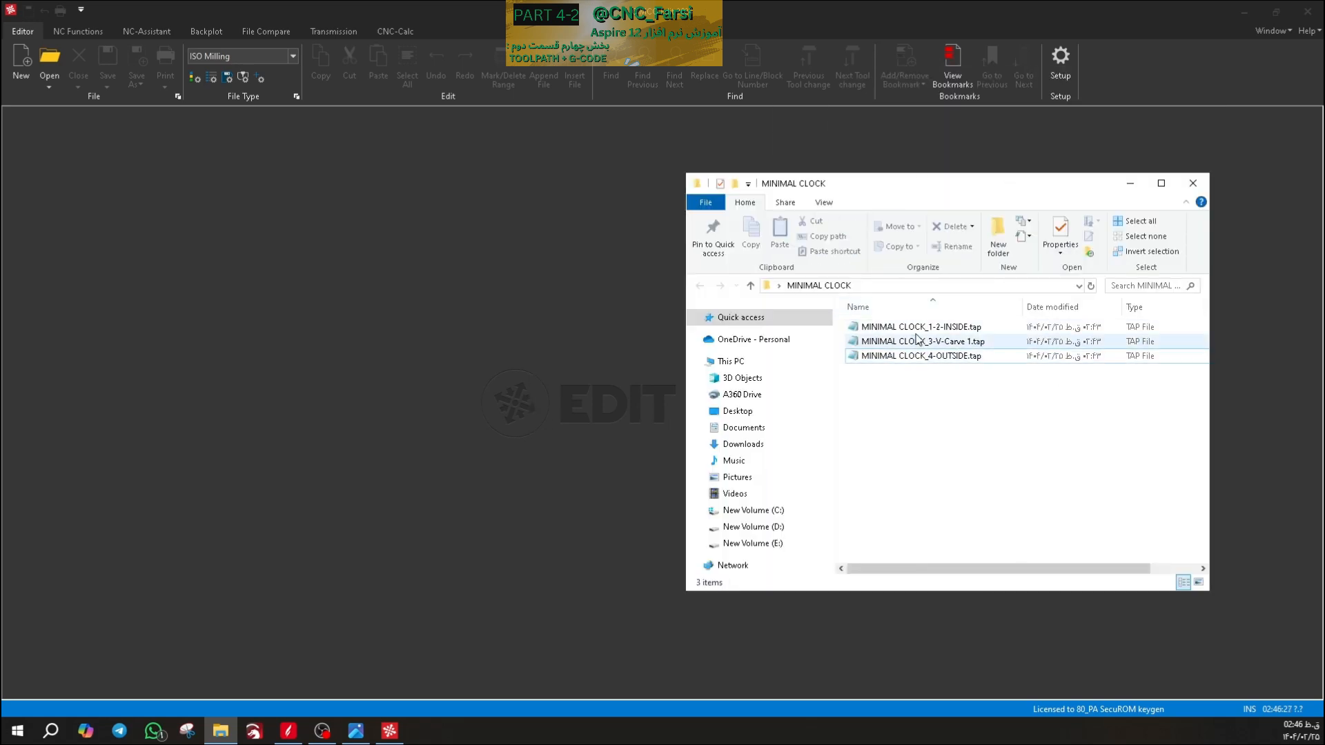
{"action": "left_click_drag", "start_coordinate": [933, 342], "coordinate": [485, 301]}
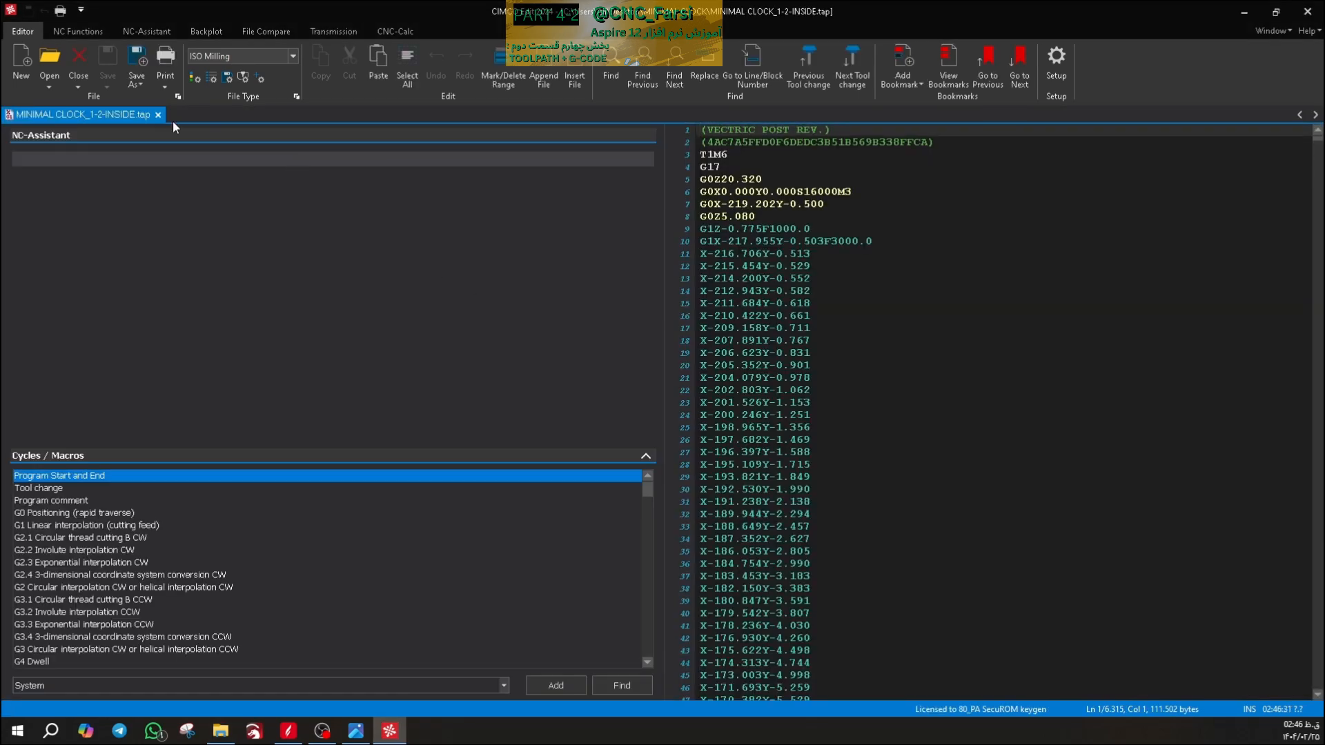
- Backplot the 1-2-INSIDE G-code file and set its control type to Fanuc MX Turning
{"action": "left_click", "coordinate": [199, 32]}
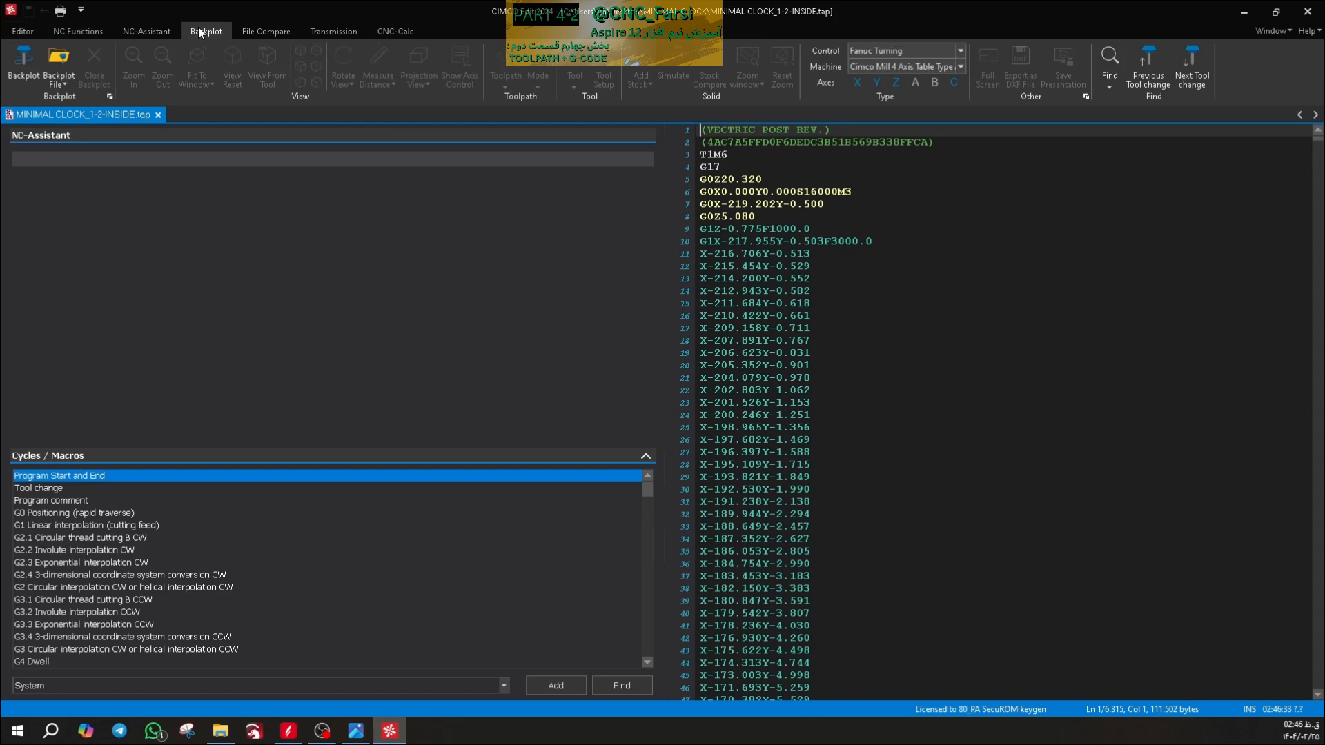
{"action": "left_click", "coordinate": [30, 83]}
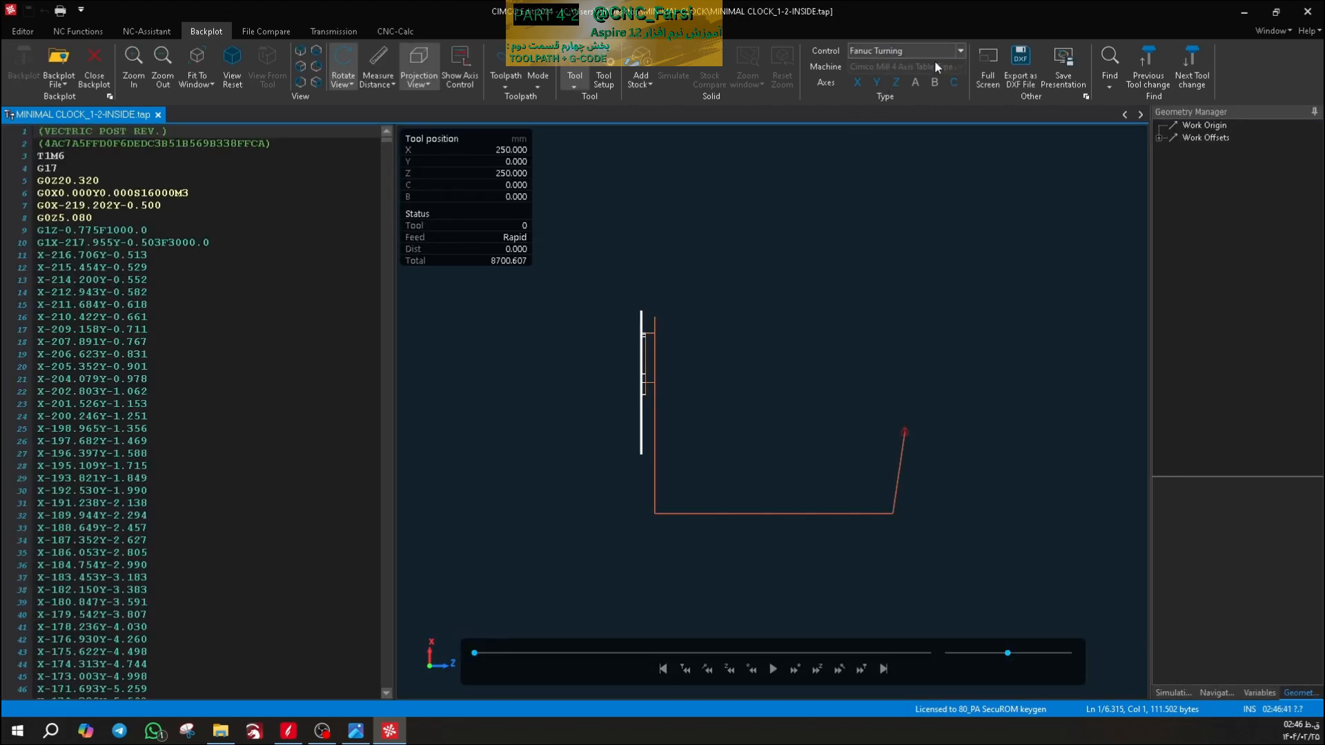
{"action": "left_click", "coordinate": [961, 49]}
{"action": "left_click", "coordinate": [962, 48]}
{"action": "scroll", "coordinate": [643, 391], "scroll_direction": "down", "scroll_amount": 1}
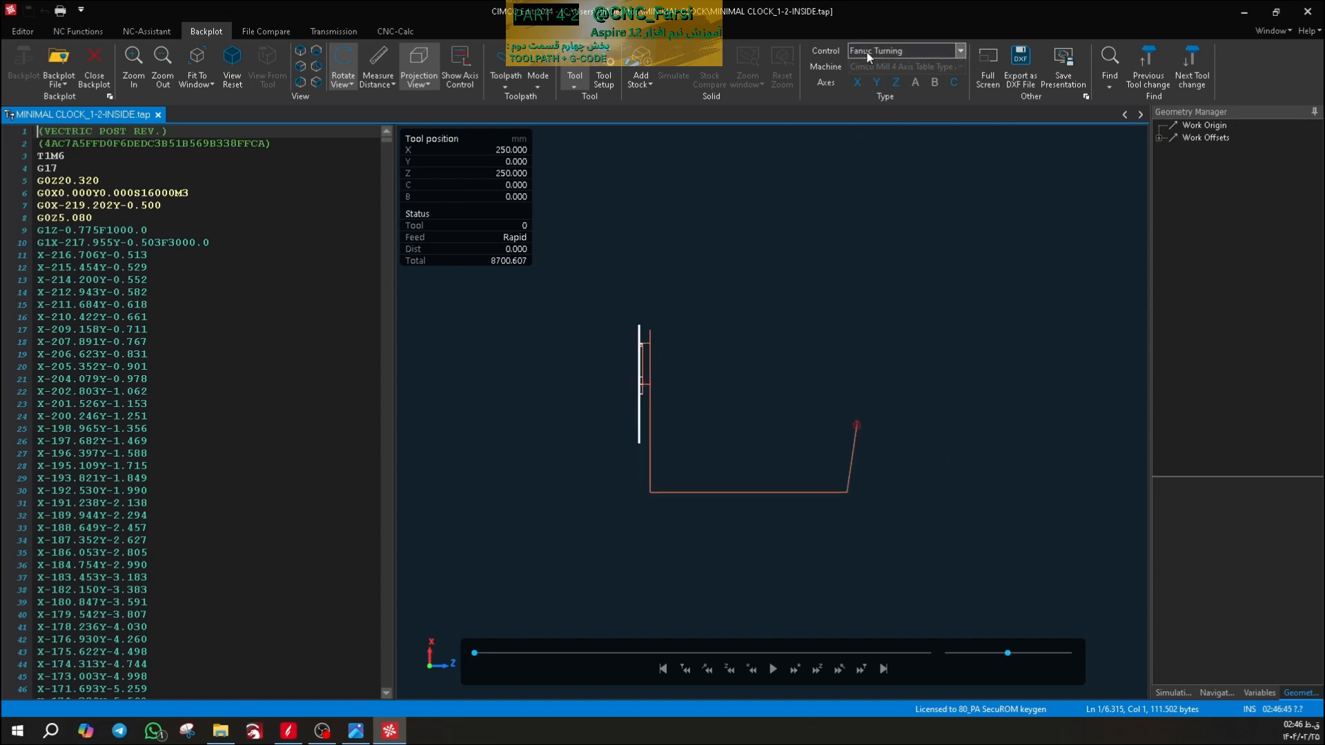
{"action": "left_click", "coordinate": [897, 50]}
{"action": "left_click", "coordinate": [888, 66]}
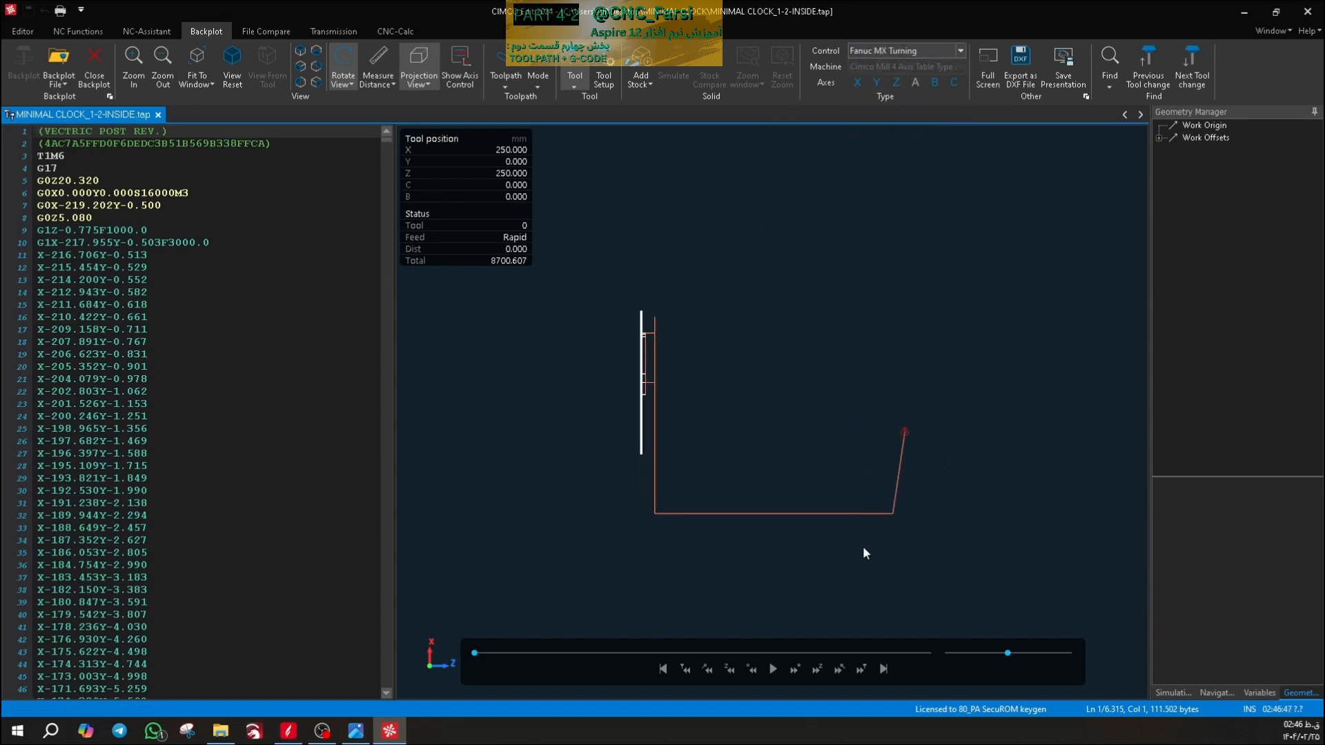
- Play the backplot of the inside toolpaths and change the control type to Haas NGC Milling
{"action": "left_click", "coordinate": [771, 669]}
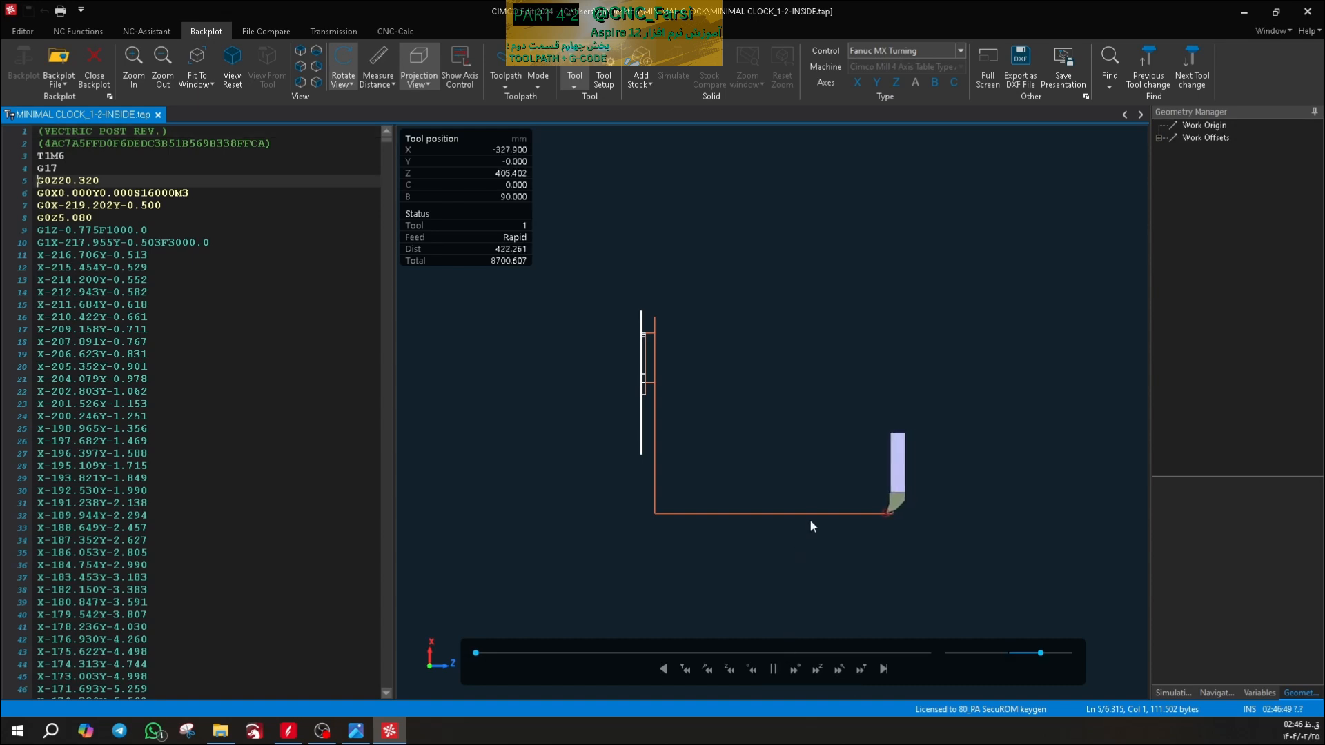
{"action": "scroll", "coordinate": [815, 509], "scroll_direction": "down", "scroll_amount": 1}
{"action": "scroll", "coordinate": [758, 686], "scroll_direction": "up", "scroll_amount": 1}
{"action": "left_click", "coordinate": [775, 653]}
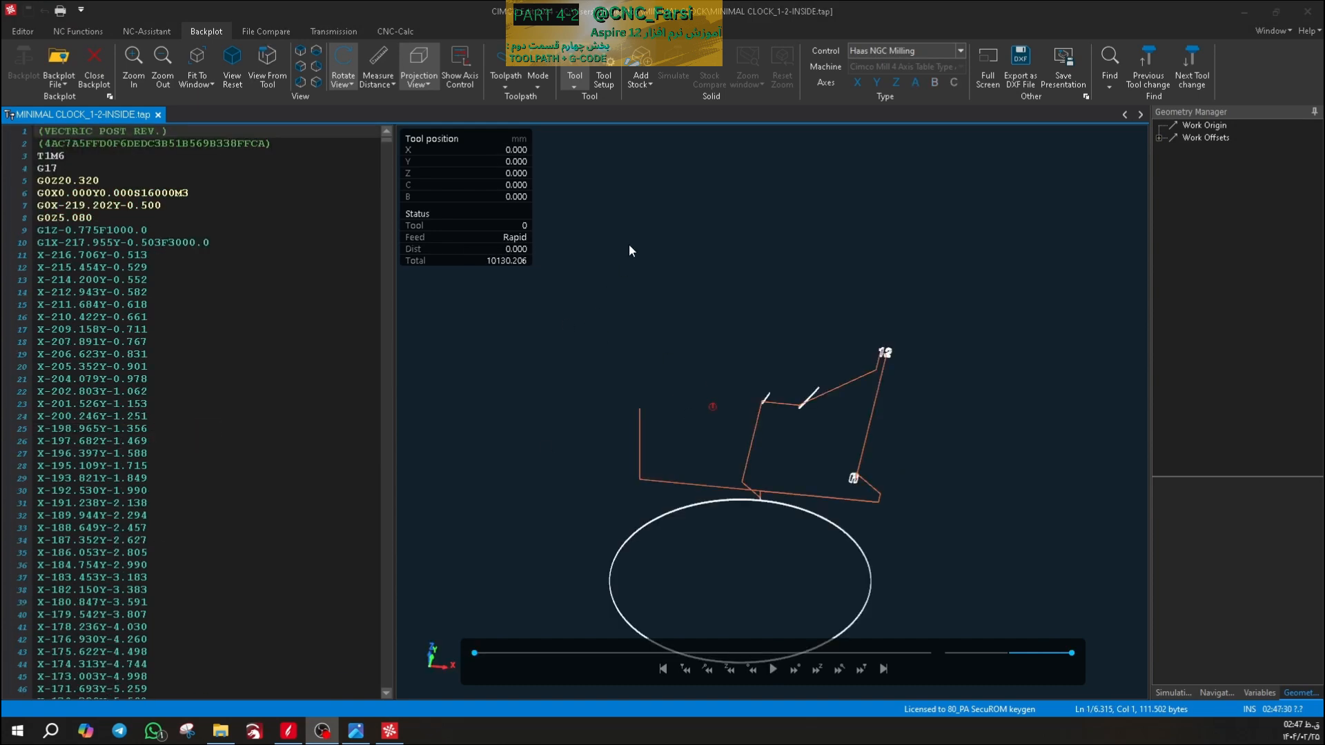
- Set the backplot mode of the inside toolpaths to Animate / Show From start
{"action": "left_click", "coordinate": [629, 250]}
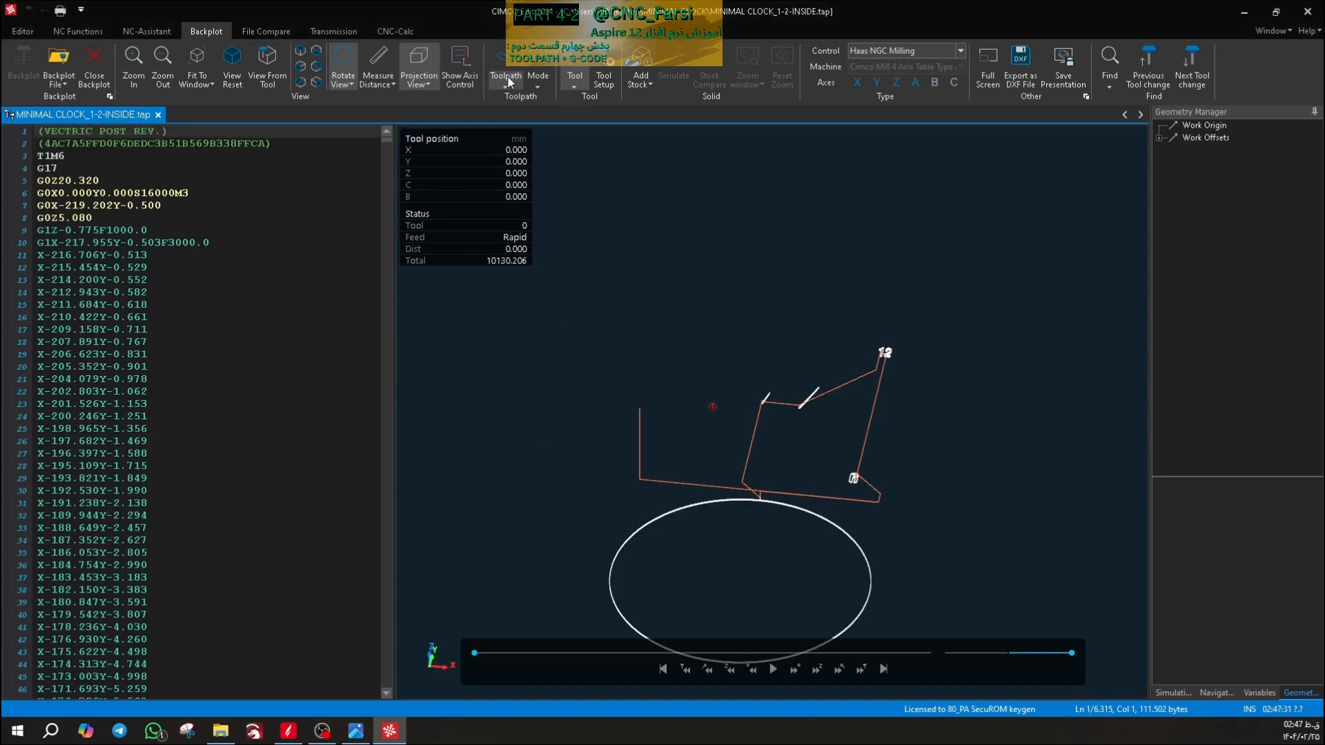
{"action": "left_click", "coordinate": [507, 81]}
{"action": "left_click", "coordinate": [580, 78]}
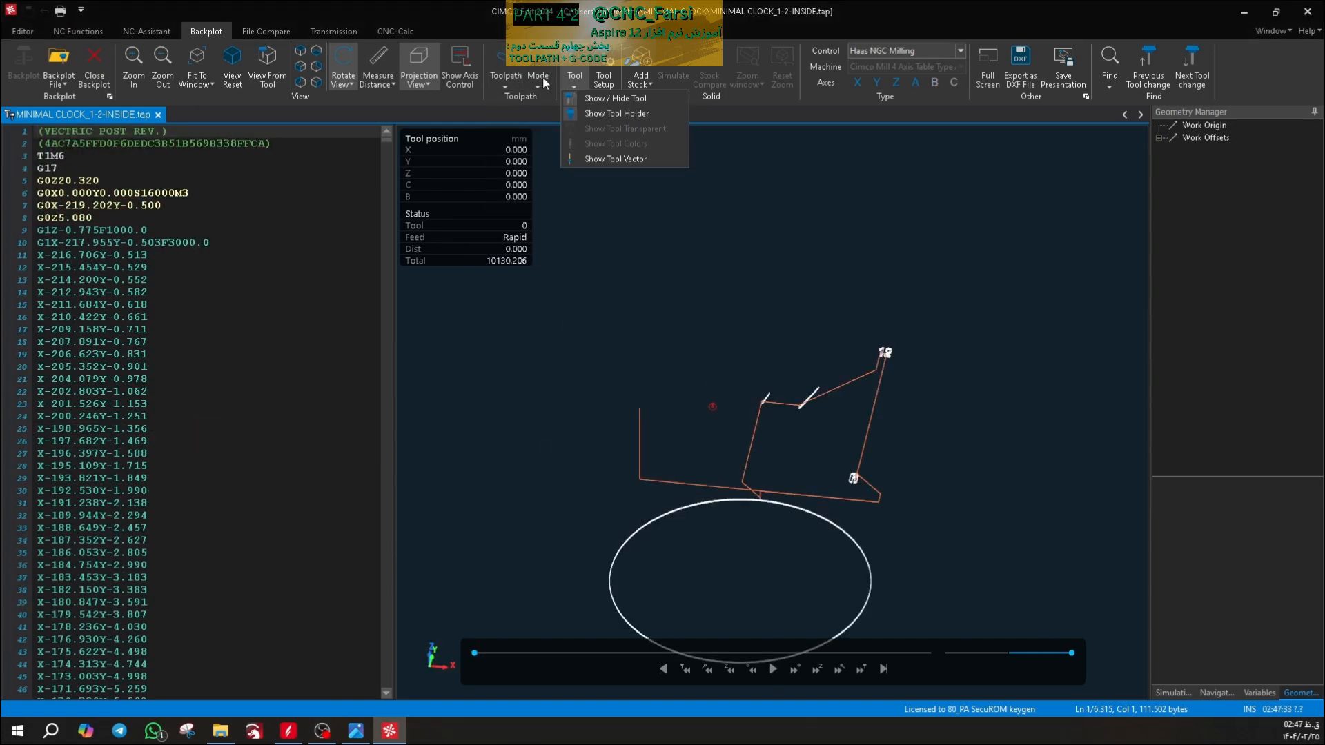
{"action": "left_click", "coordinate": [535, 77]}
{"action": "left_click", "coordinate": [563, 93]}
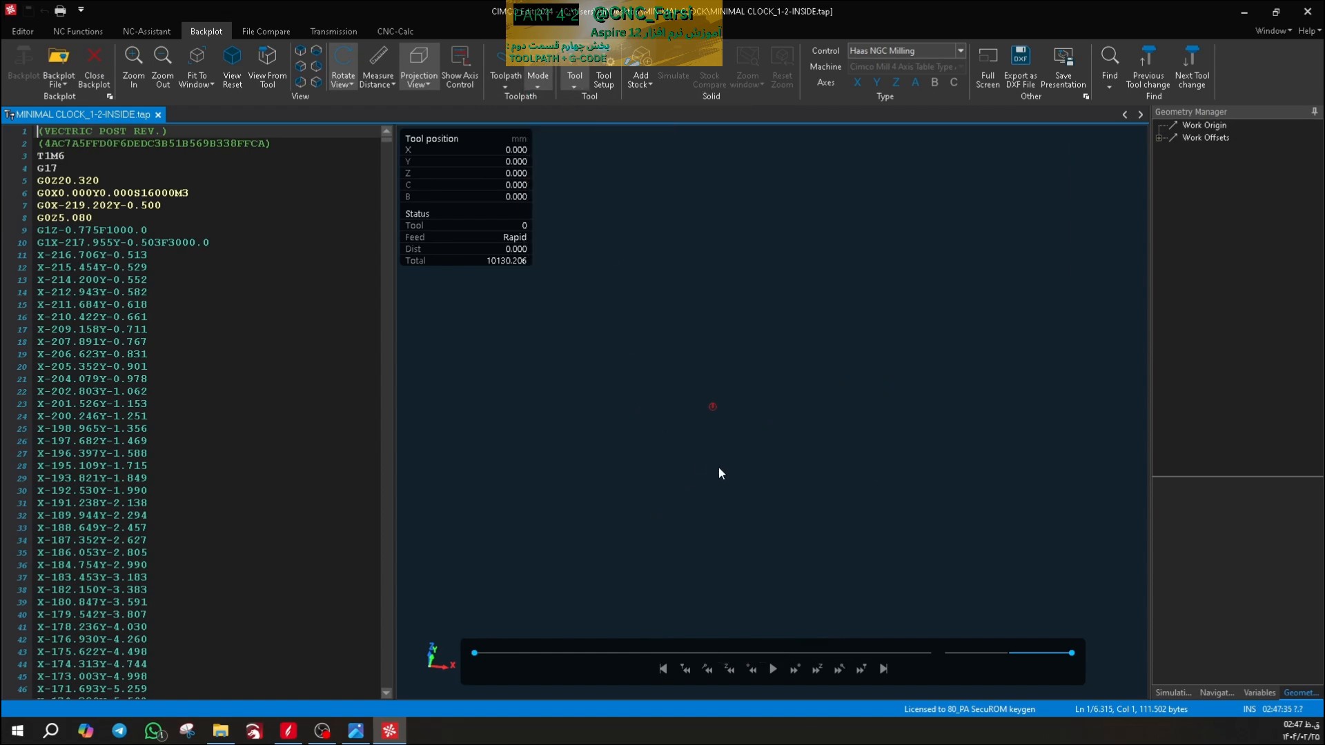
- Play the inside toolpath simulation and examine the numerals, hour marks and circular cut up close
{"action": "left_click", "coordinate": [769, 671]}
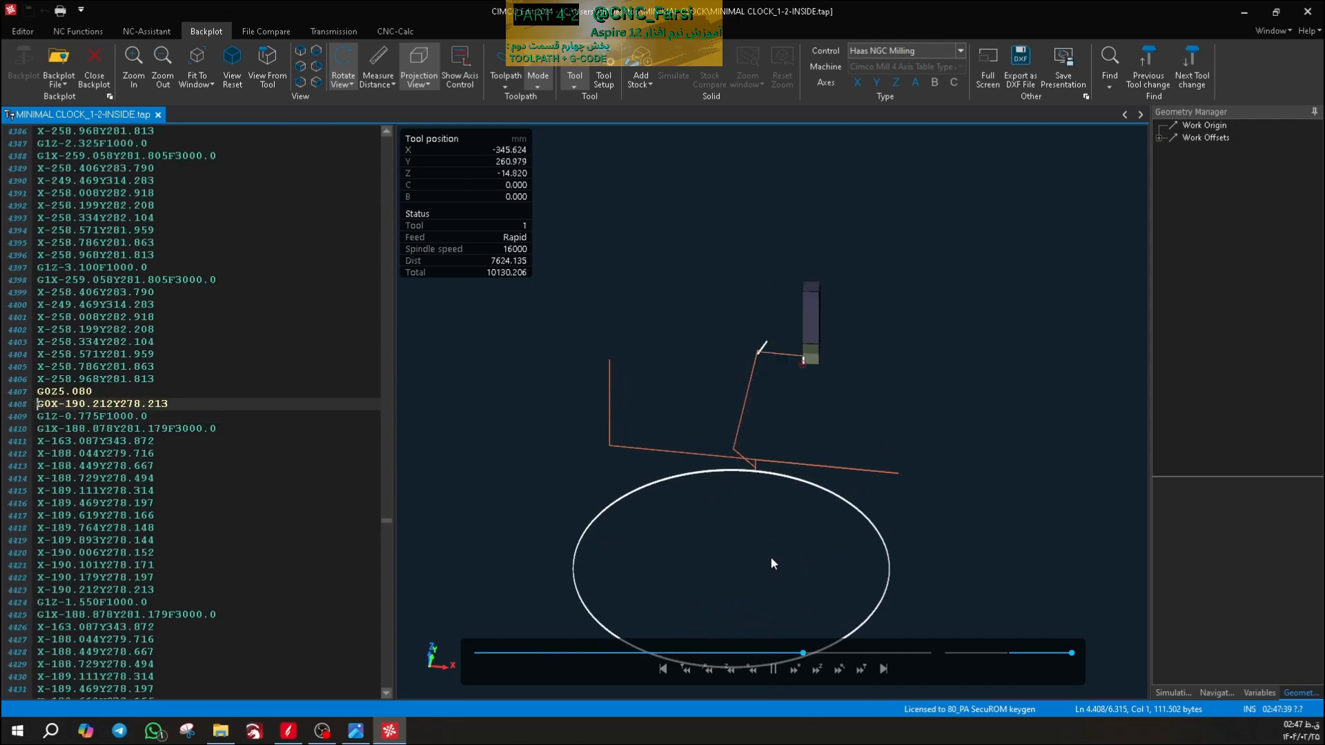
{"action": "scroll", "coordinate": [932, 290], "scroll_direction": "up", "scroll_amount": 5}
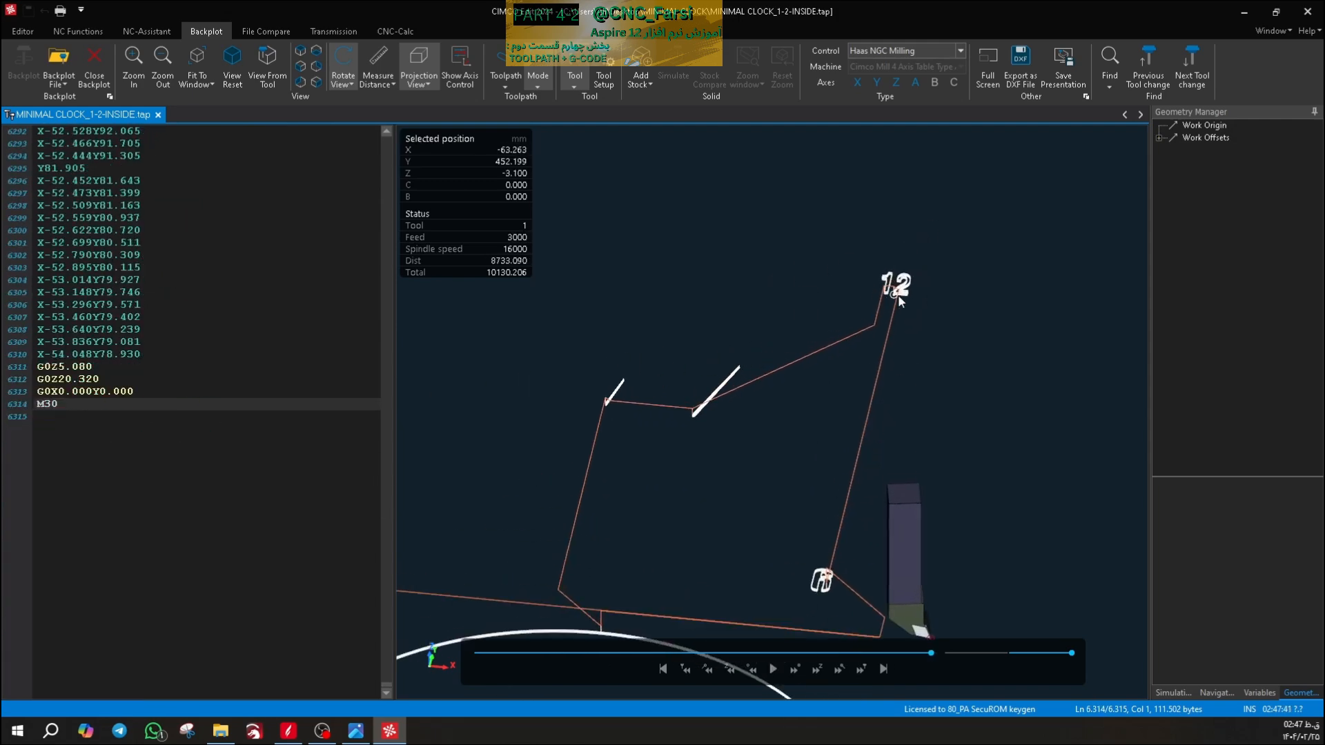
{"action": "scroll", "coordinate": [814, 604], "scroll_direction": "up", "scroll_amount": 4}
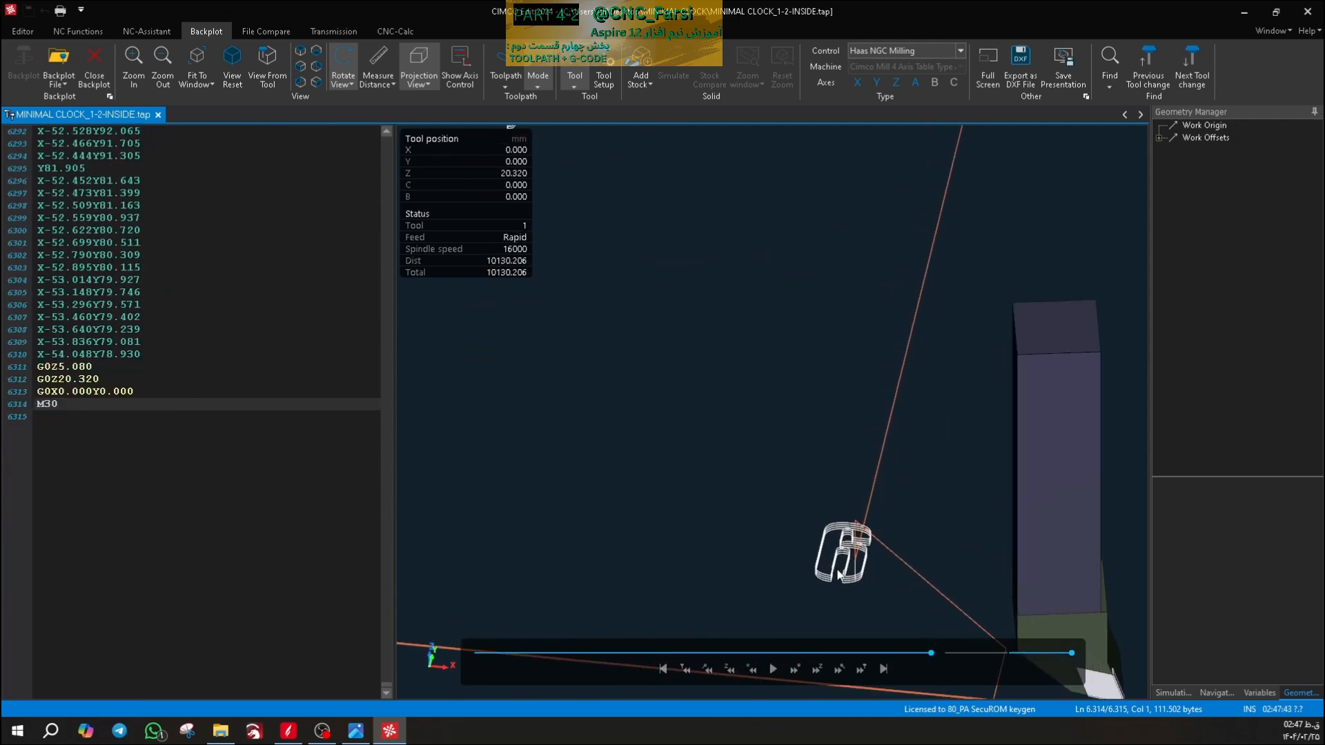
{"action": "scroll", "coordinate": [720, 370], "scroll_direction": "down", "scroll_amount": 4}
{"action": "scroll", "coordinate": [632, 321], "scroll_direction": "up", "scroll_amount": 2}
{"action": "scroll", "coordinate": [759, 407], "scroll_direction": "down", "scroll_amount": 5}
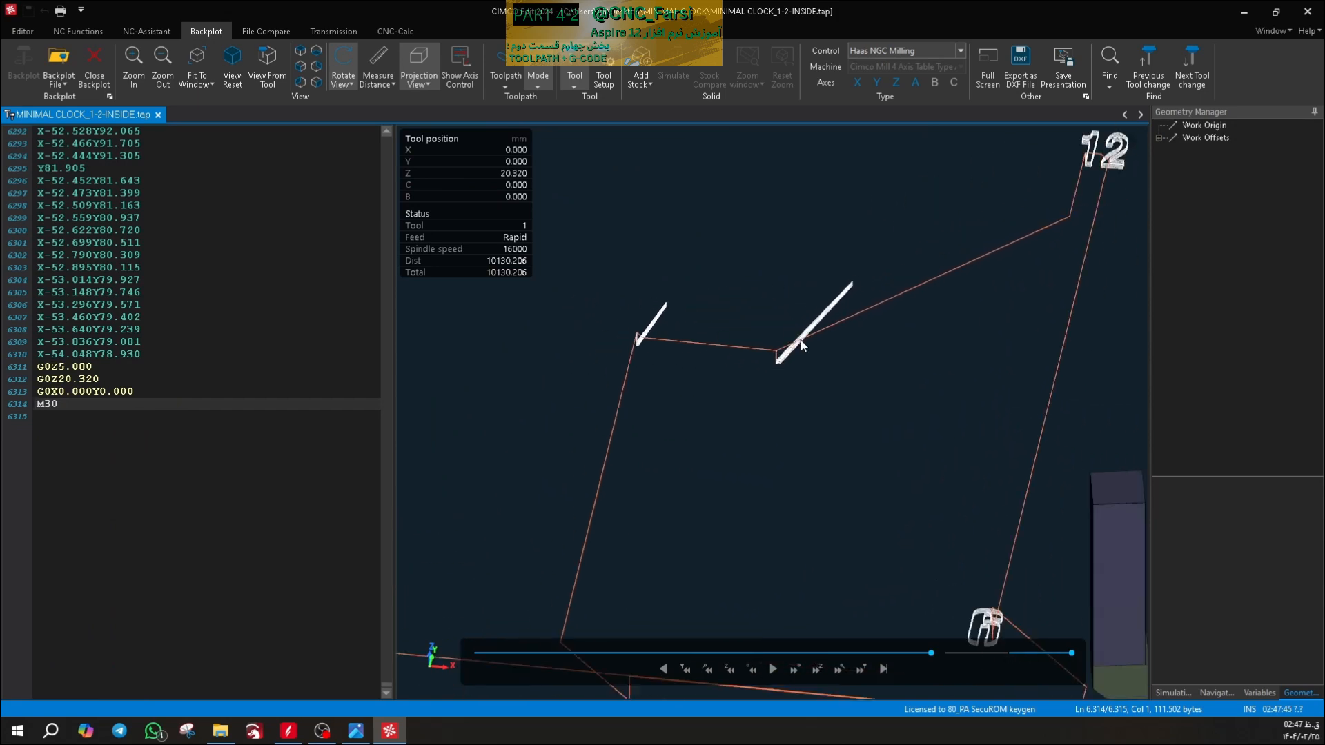
{"action": "scroll", "coordinate": [777, 427], "scroll_direction": "down", "scroll_amount": 1}
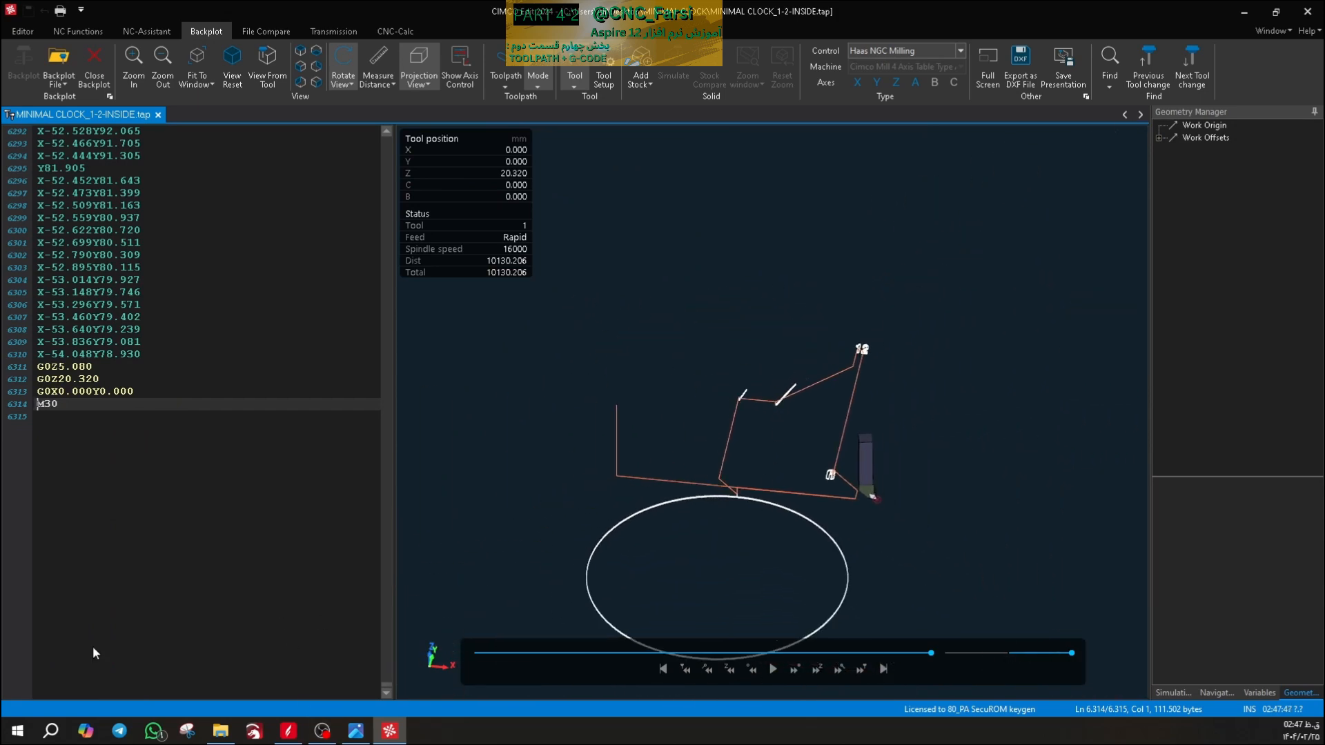
- Open MINIMAL CLOCK_3-V-Carve 1.tap in CIMCO Edit and backplot it in Animate / Show From start mode
{"action": "key", "text": "alt+Tab"}
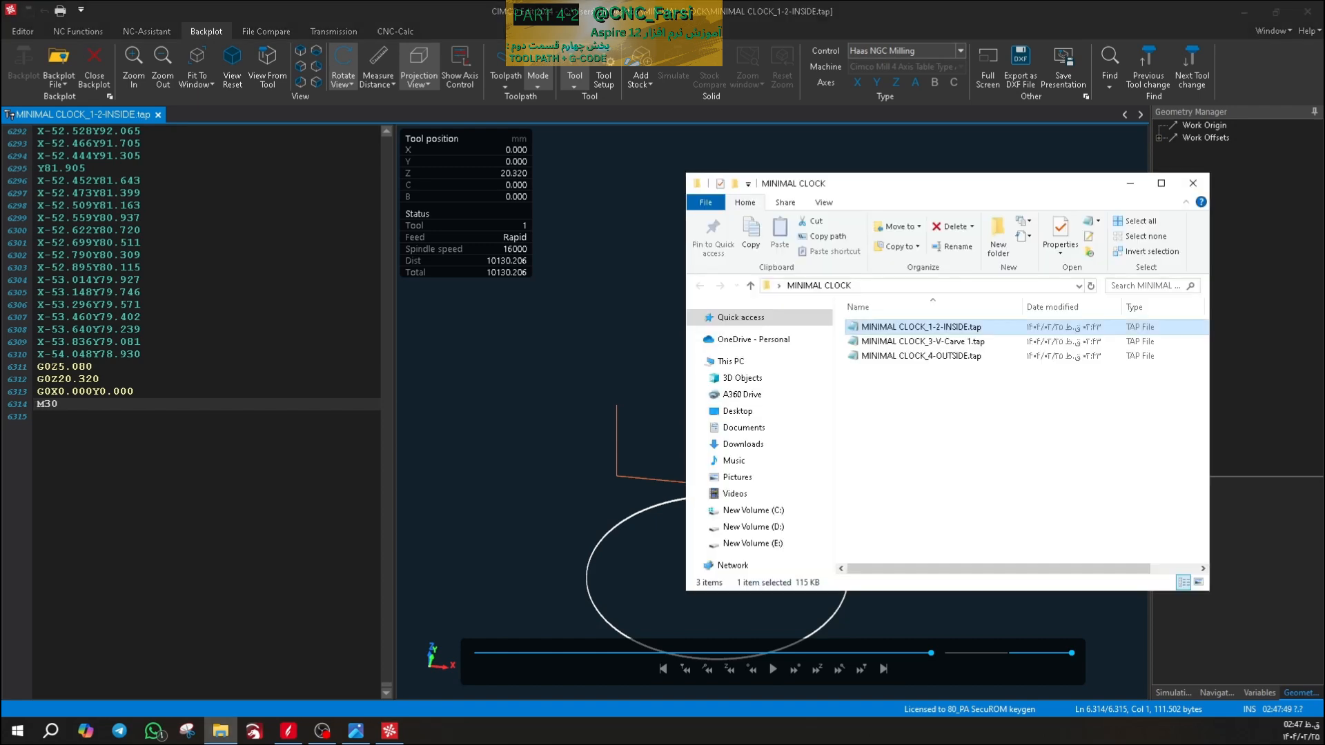
{"action": "left_click_drag", "start_coordinate": [914, 340], "coordinate": [523, 393]}
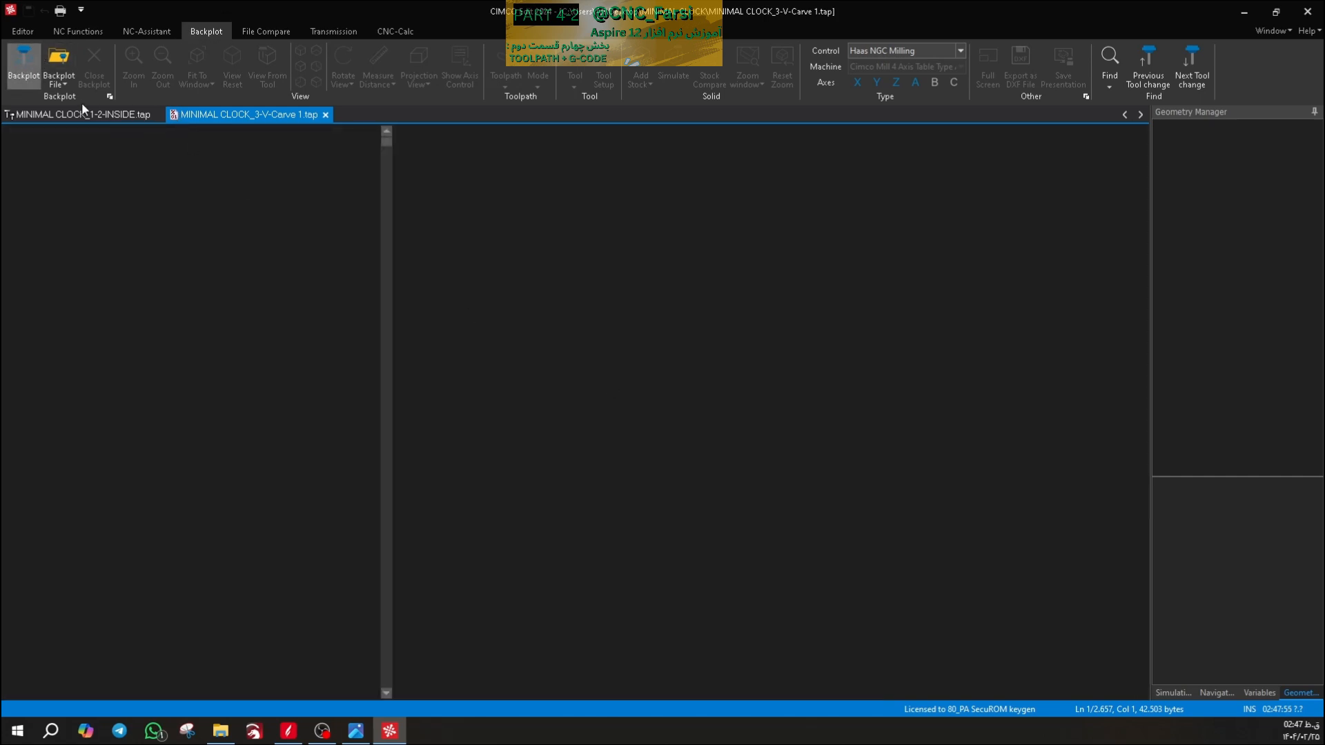
{"action": "scroll", "coordinate": [742, 459], "scroll_direction": "down", "scroll_amount": 2}
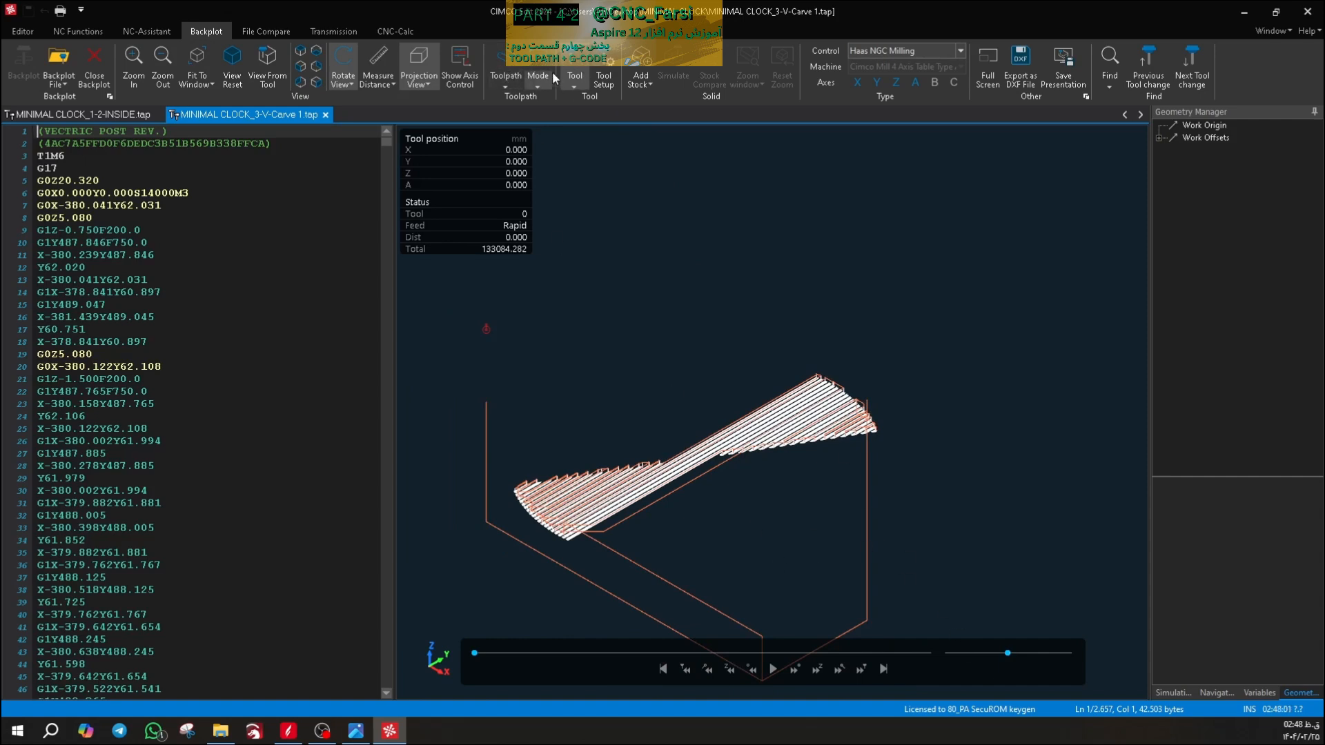
{"action": "left_click", "coordinate": [575, 82]}
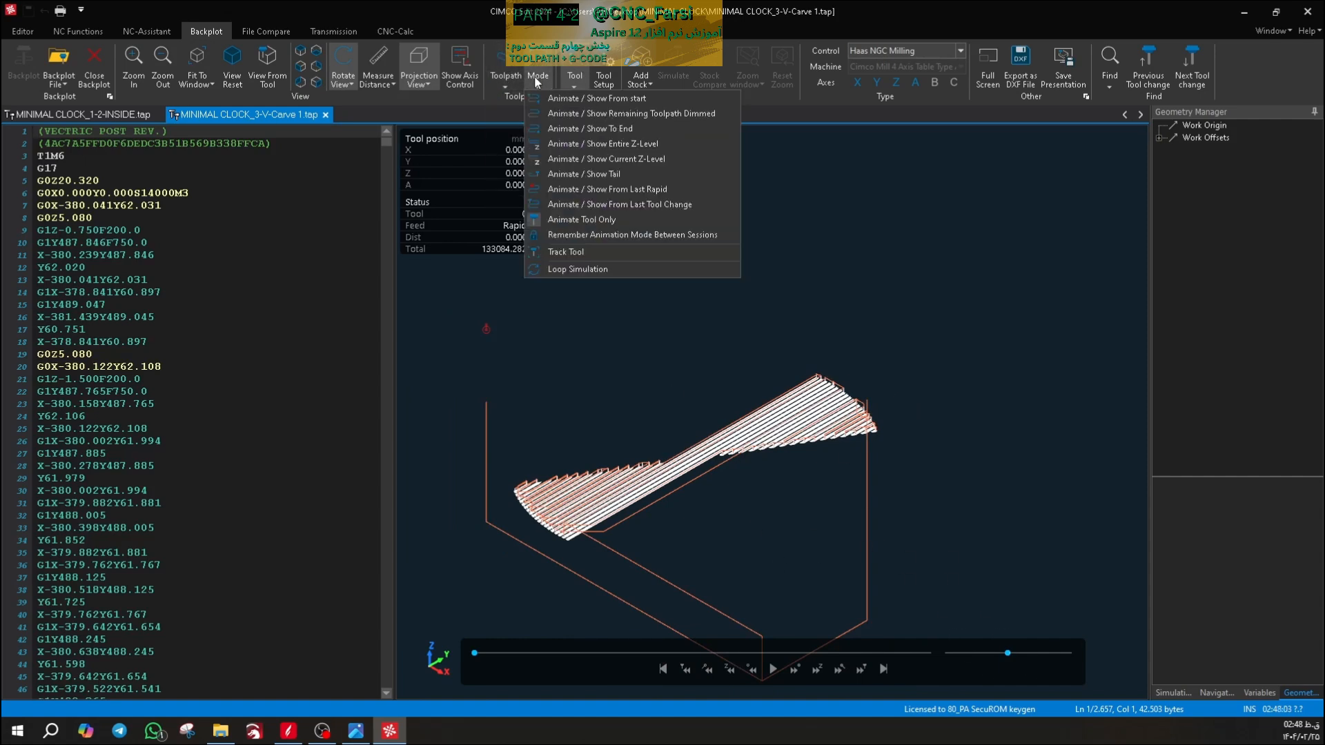
{"action": "left_click", "coordinate": [561, 92]}
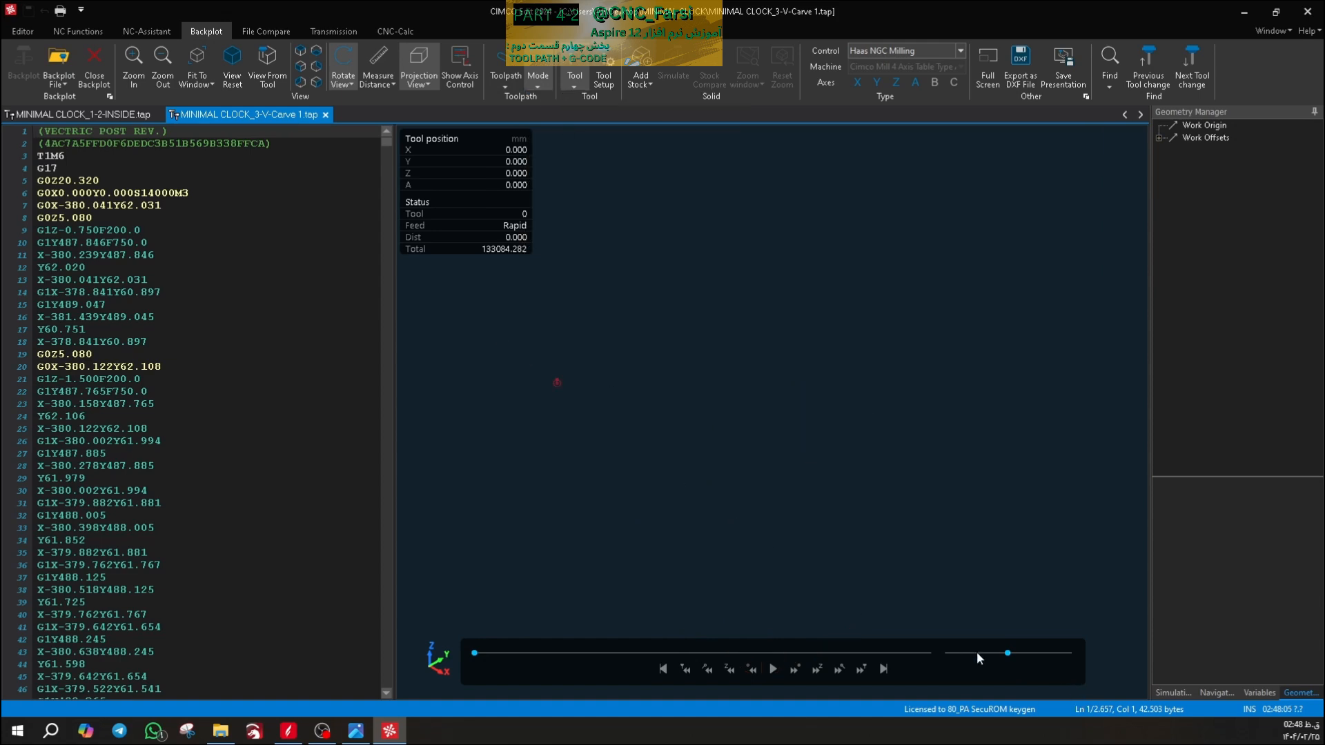
- Play the V-carve simulation at maximum speed and examine the carved grooves up close and from the side
{"action": "left_click", "coordinate": [773, 668]}
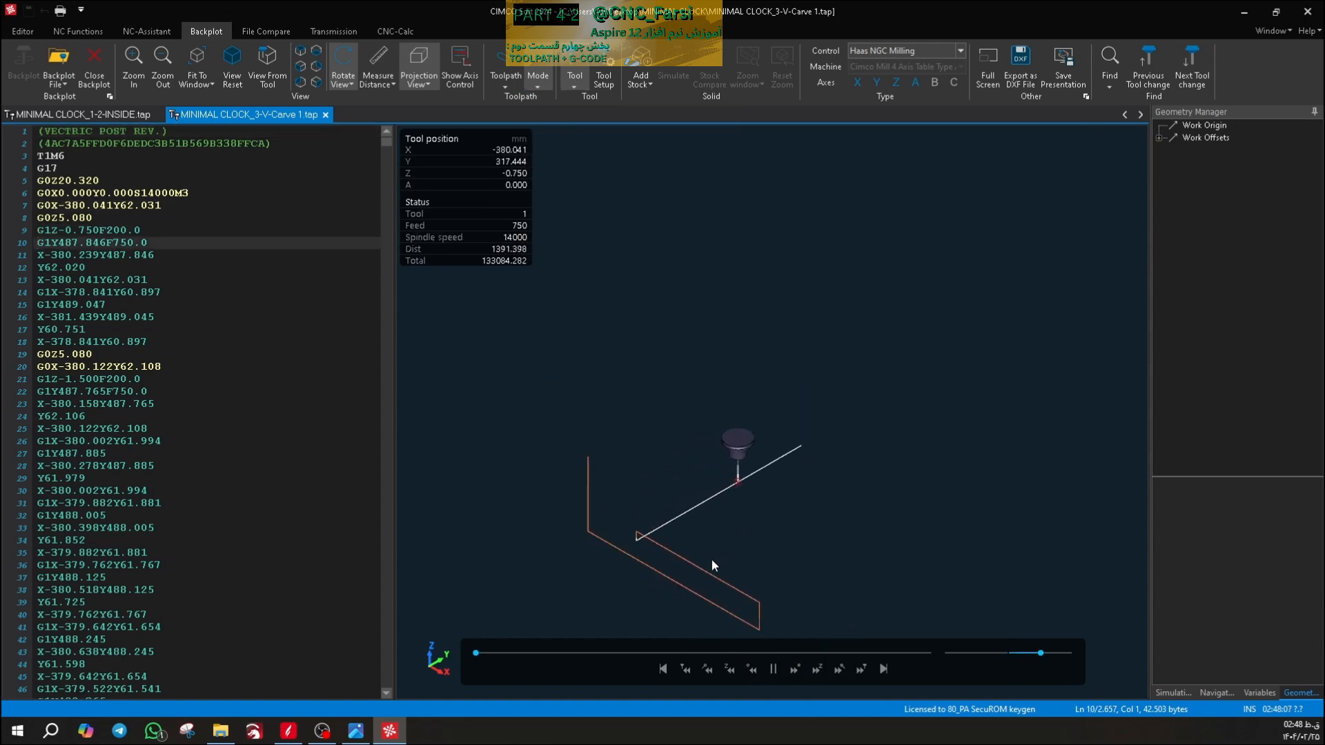
{"action": "left_click_drag", "start_coordinate": [735, 586], "coordinate": [834, 511]}
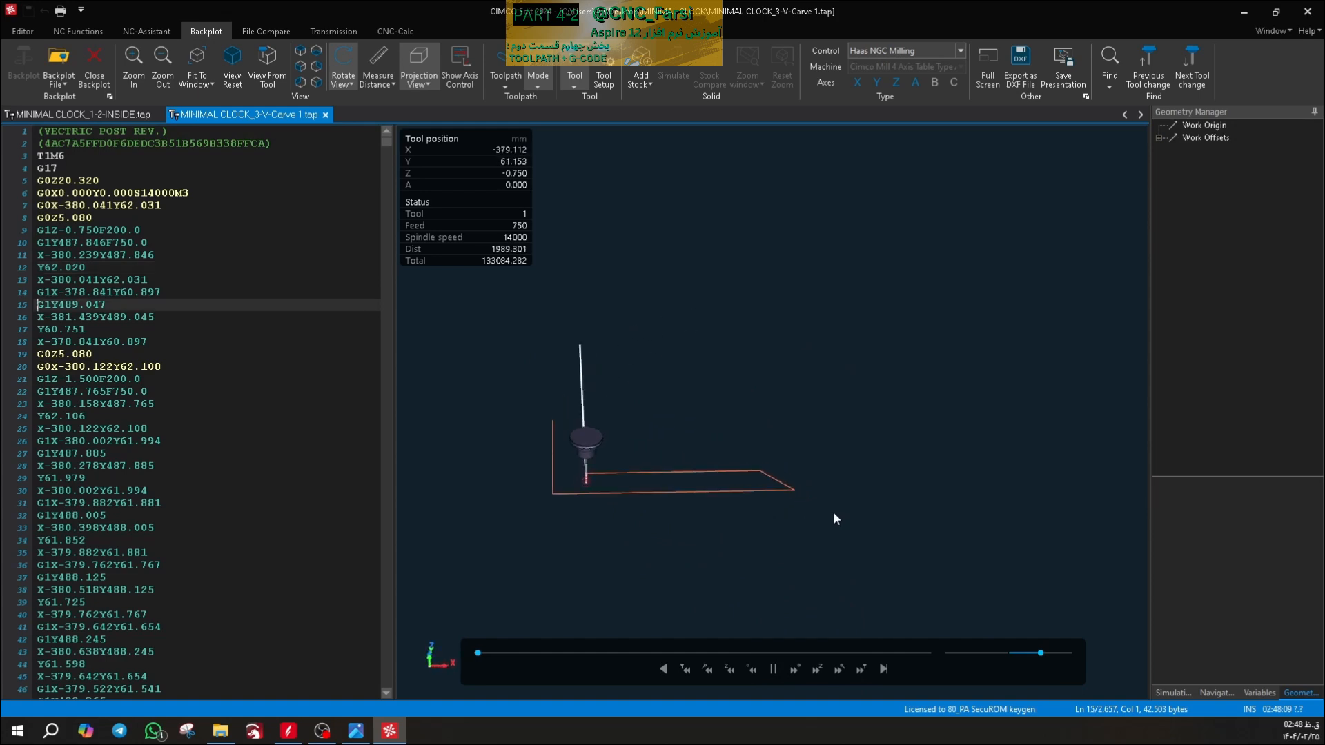
{"action": "scroll", "coordinate": [713, 399], "scroll_direction": "up", "scroll_amount": 3}
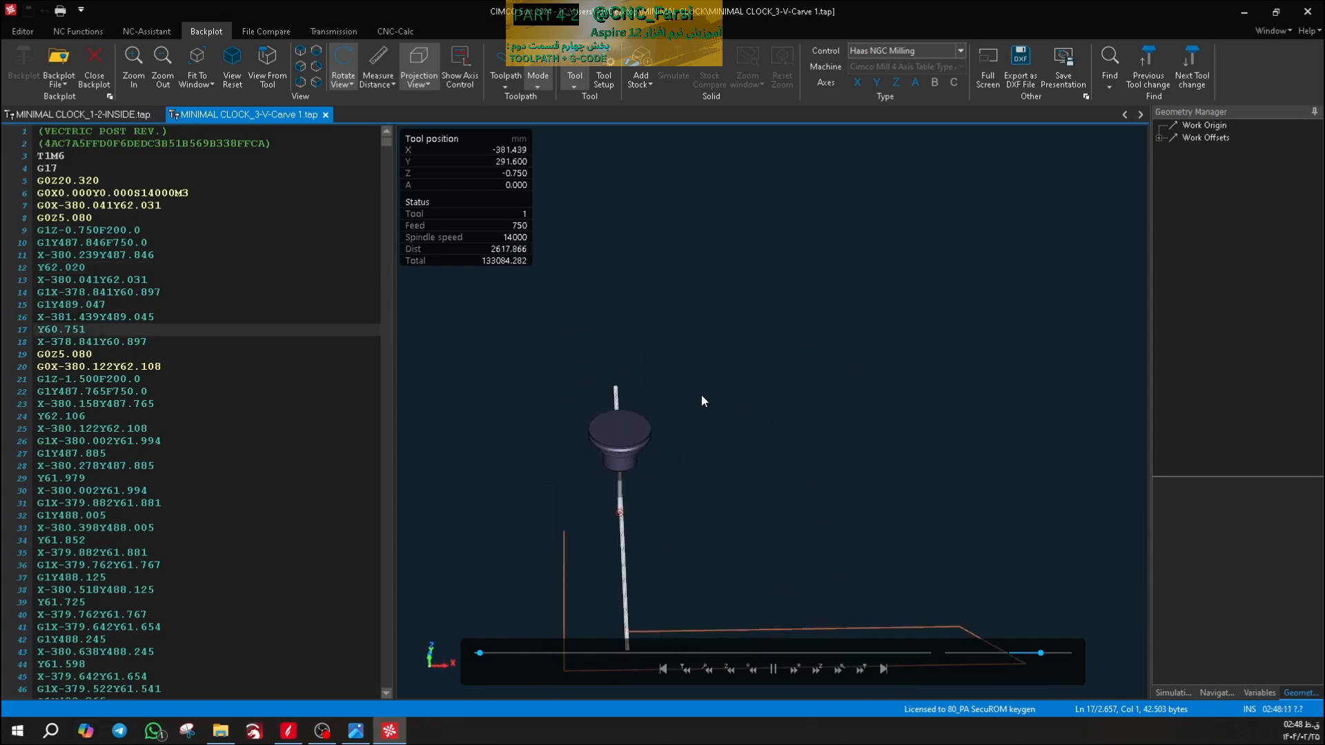
{"action": "scroll", "coordinate": [701, 395], "scroll_direction": "down", "scroll_amount": 2}
{"action": "left_click_drag", "start_coordinate": [1038, 652], "coordinate": [1070, 652]}
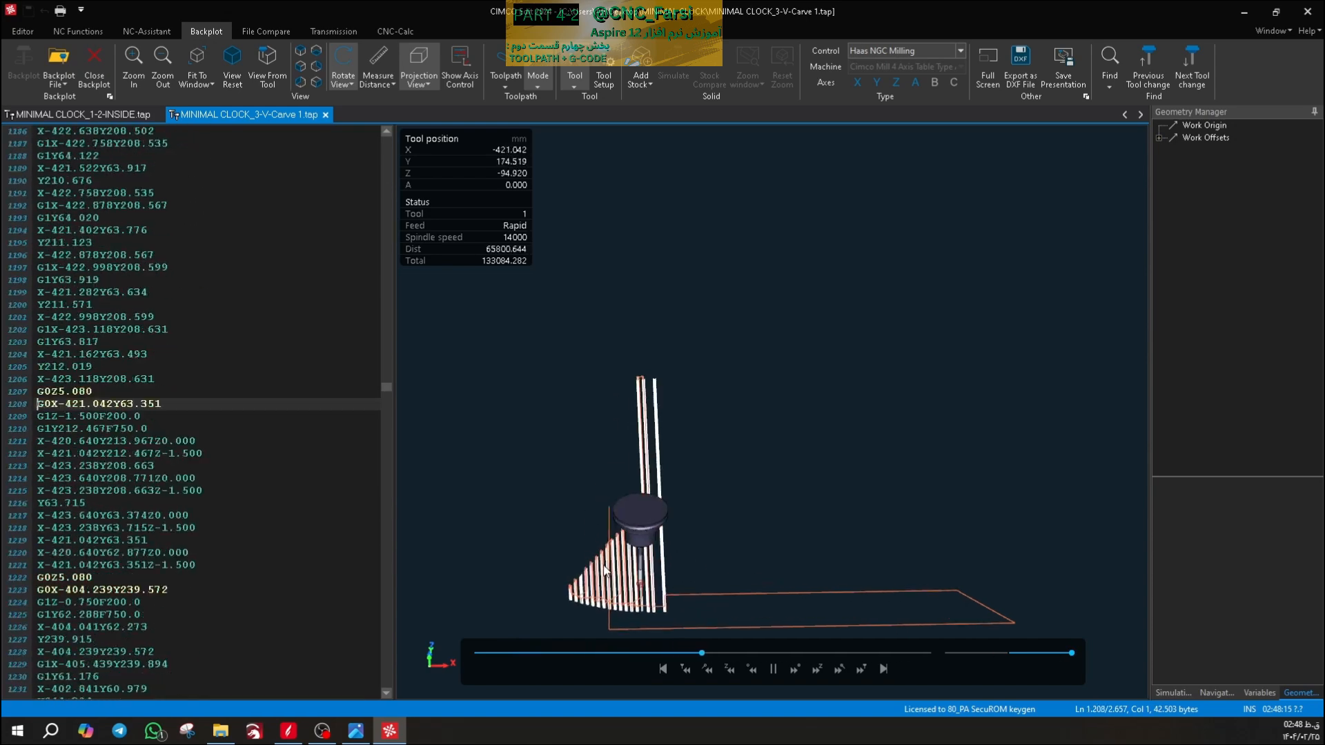
{"action": "scroll", "coordinate": [704, 483], "scroll_direction": "up", "scroll_amount": 6}
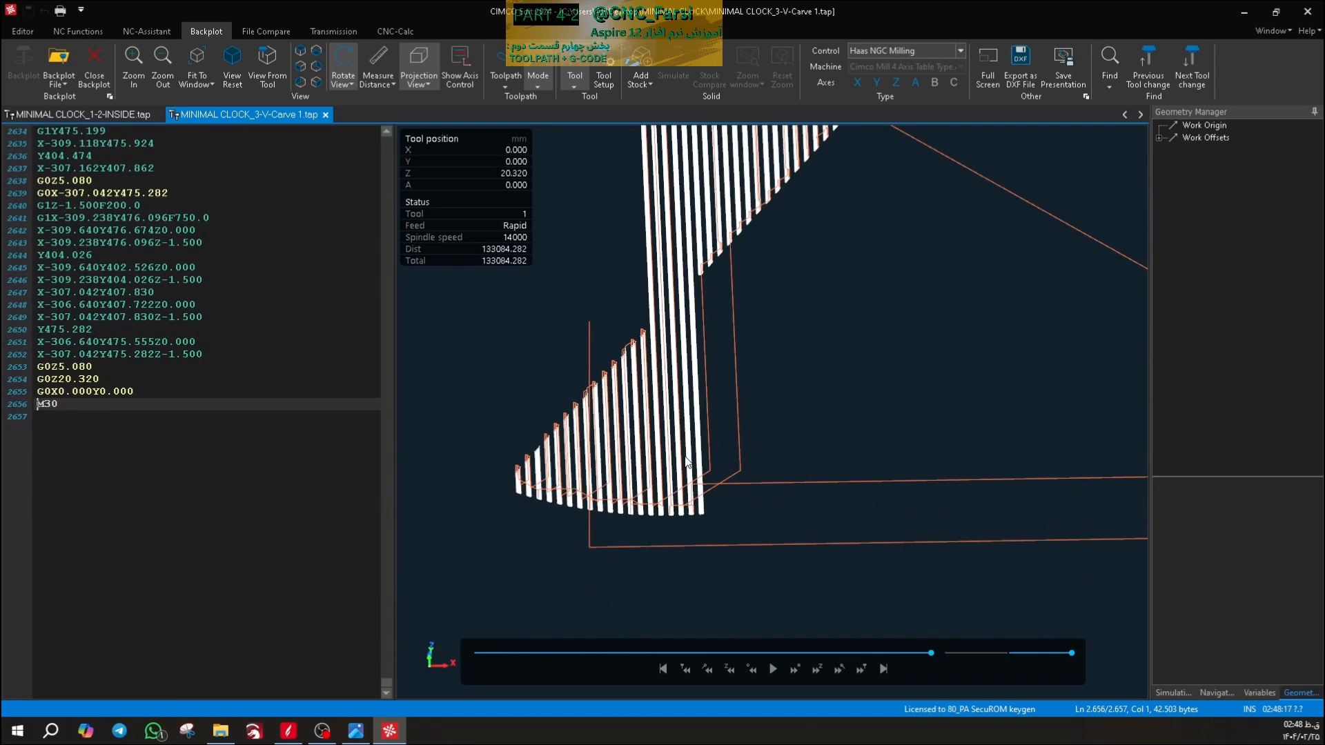
{"action": "left_click_drag", "start_coordinate": [685, 456], "coordinate": [683, 408]}
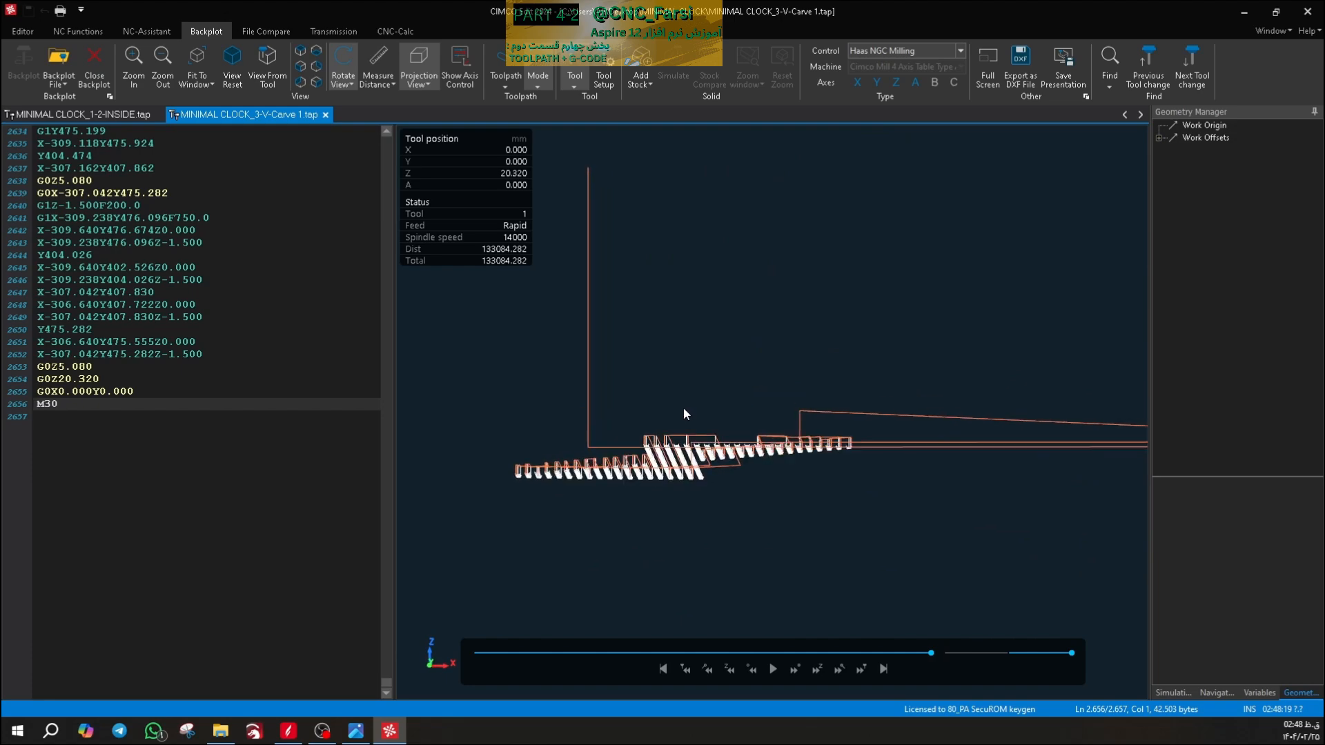
{"action": "scroll", "coordinate": [683, 414], "scroll_direction": "up", "scroll_amount": 8}
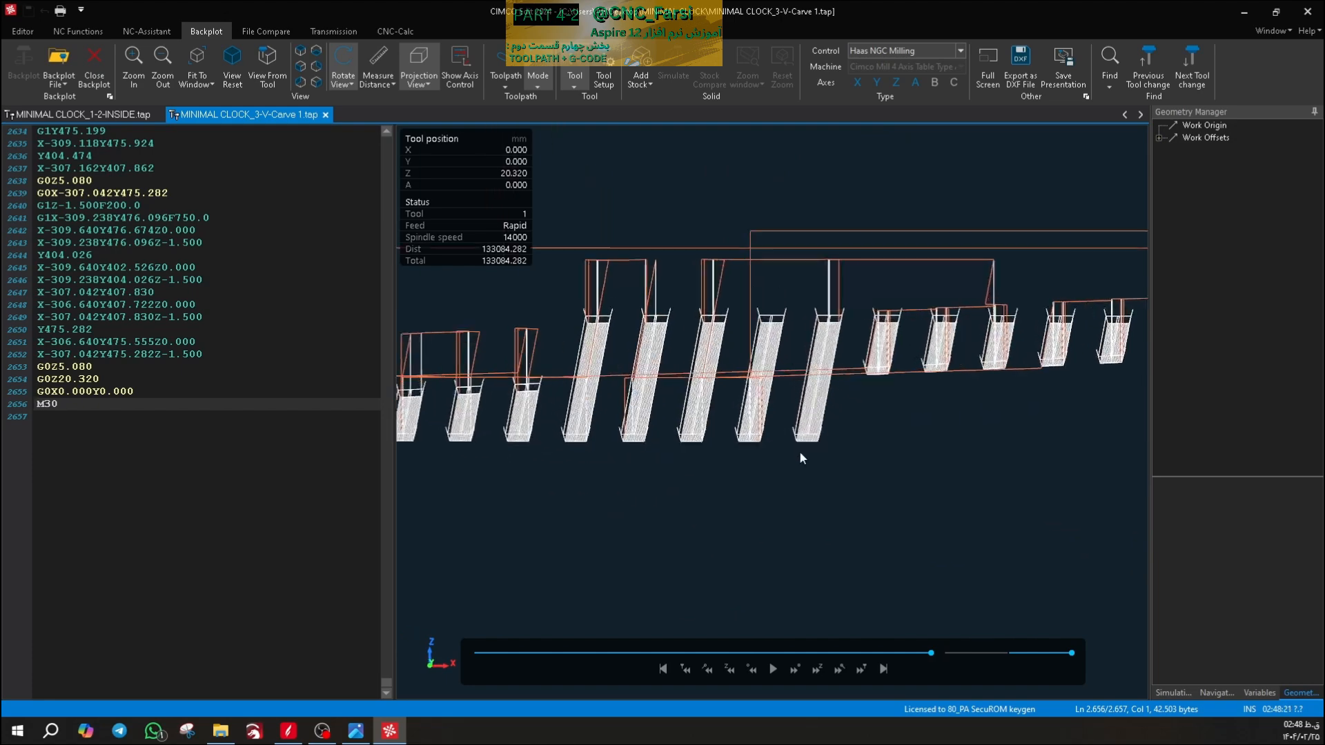
- Examine the end corners and nested passes of the carved grooves up close from an angled view
{"action": "scroll", "coordinate": [801, 455], "scroll_direction": "up", "scroll_amount": 6}
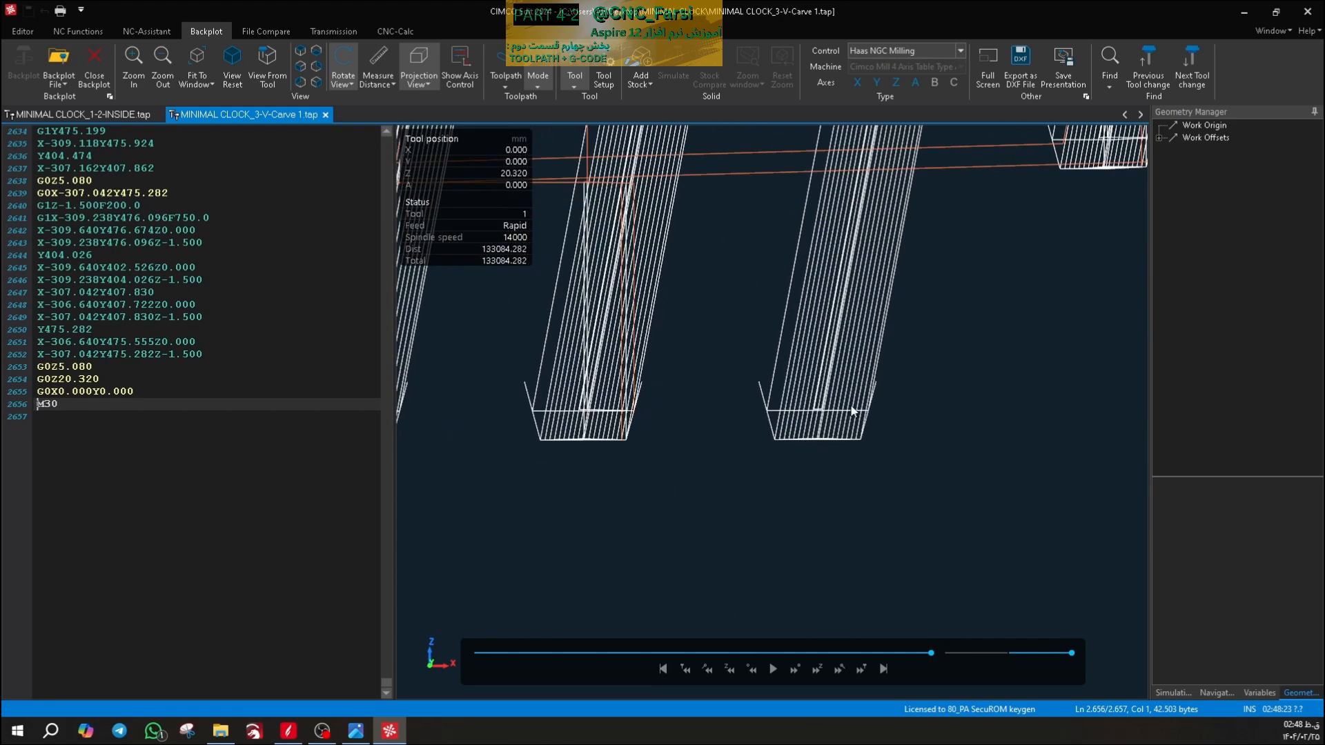
{"action": "left_click_drag", "start_coordinate": [853, 411], "coordinate": [752, 483]}
{"action": "scroll", "coordinate": [878, 373], "scroll_direction": "up", "scroll_amount": 6}
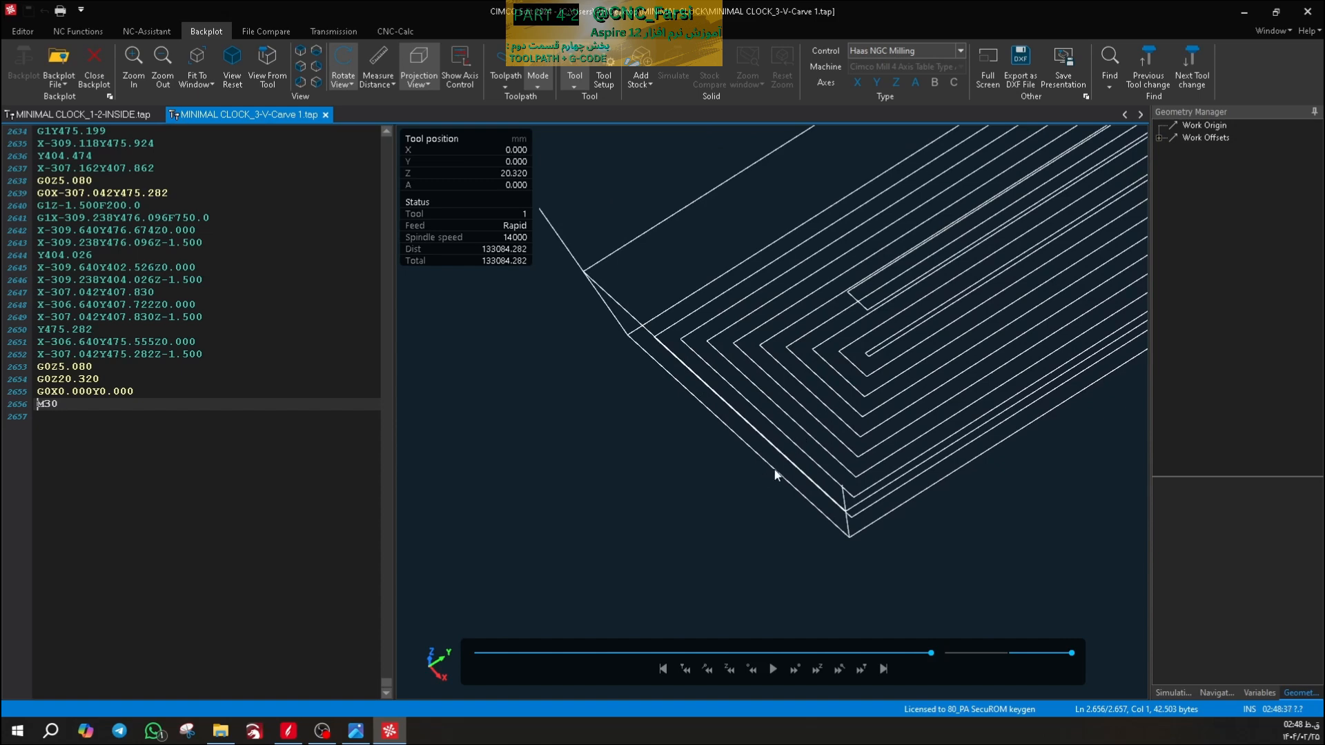
{"action": "scroll", "coordinate": [774, 475], "scroll_direction": "down", "scroll_amount": 6}
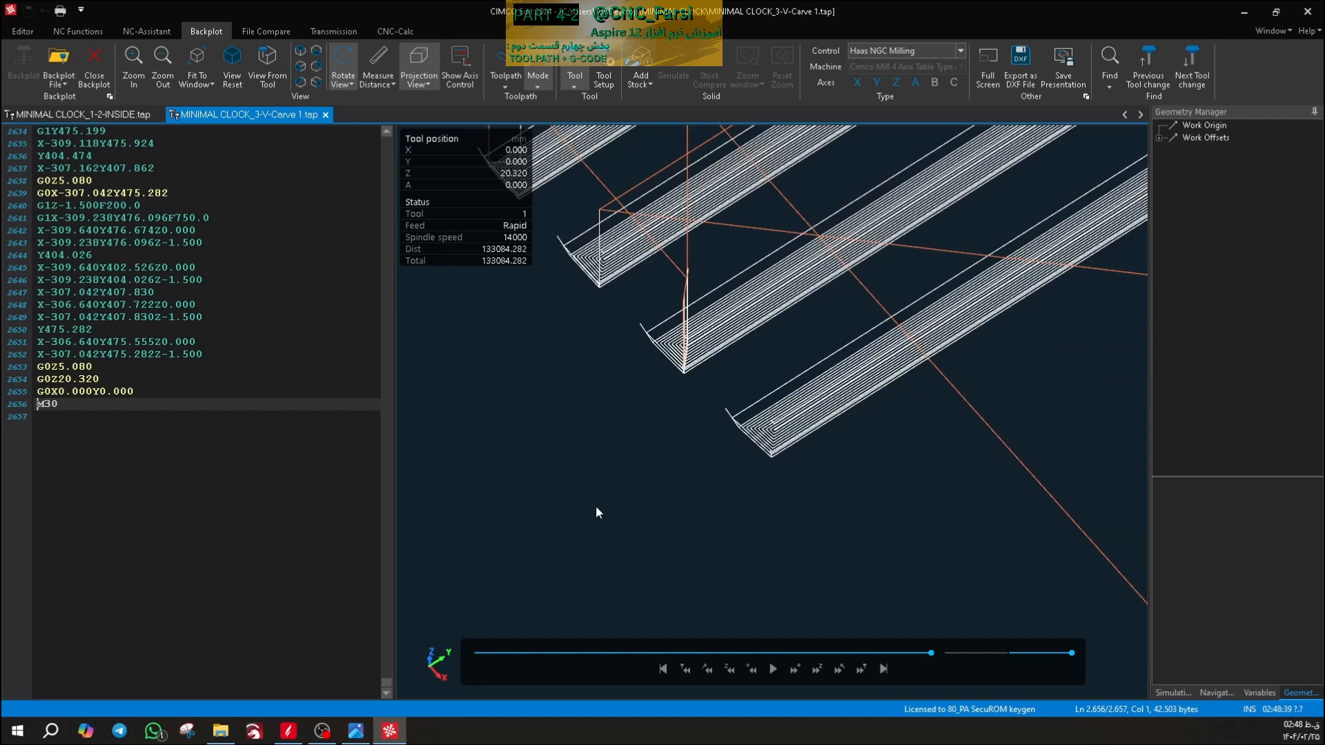
{"action": "left_click_drag", "start_coordinate": [598, 512], "coordinate": [675, 514]}
- Close CIMCO Edit and the MINIMAL CLOCK folder, switch to Aspire and leave the Save Toolpaths form
{"action": "left_click", "coordinate": [1308, 11]}
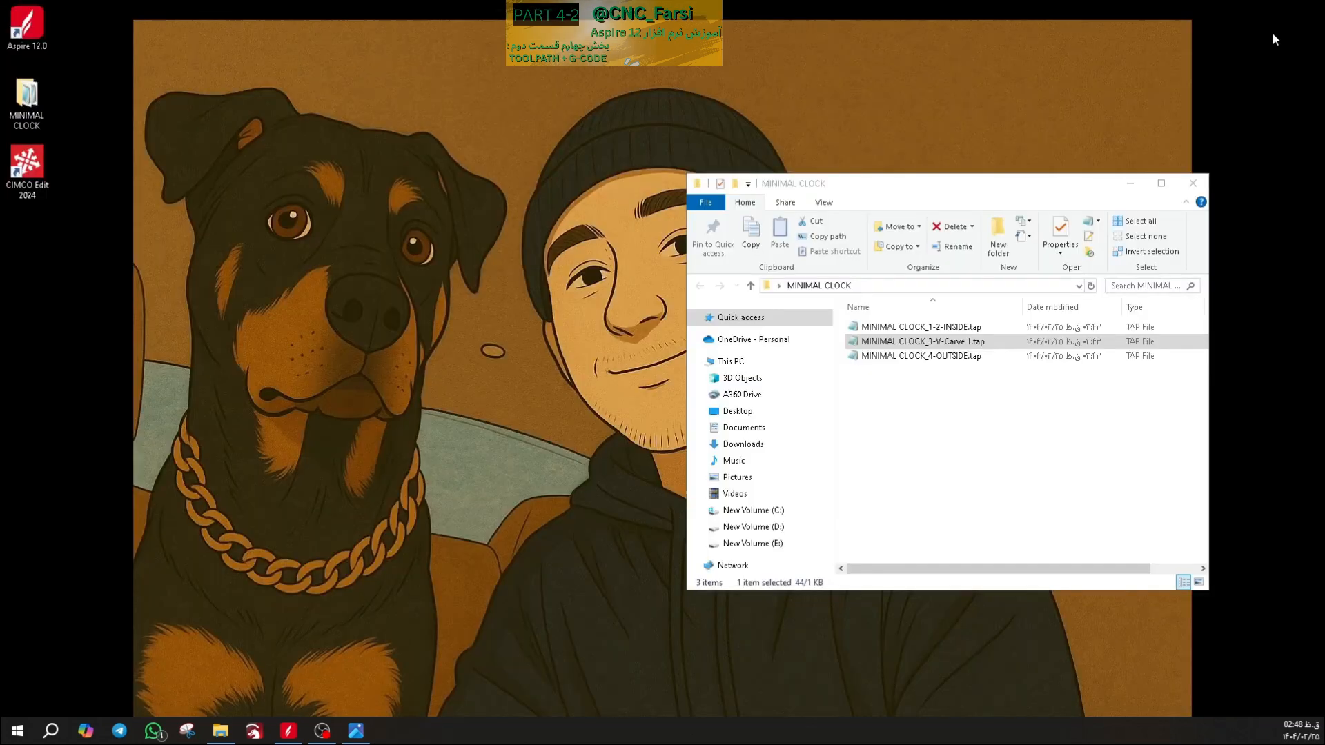
{"action": "left_click", "coordinate": [1194, 184]}
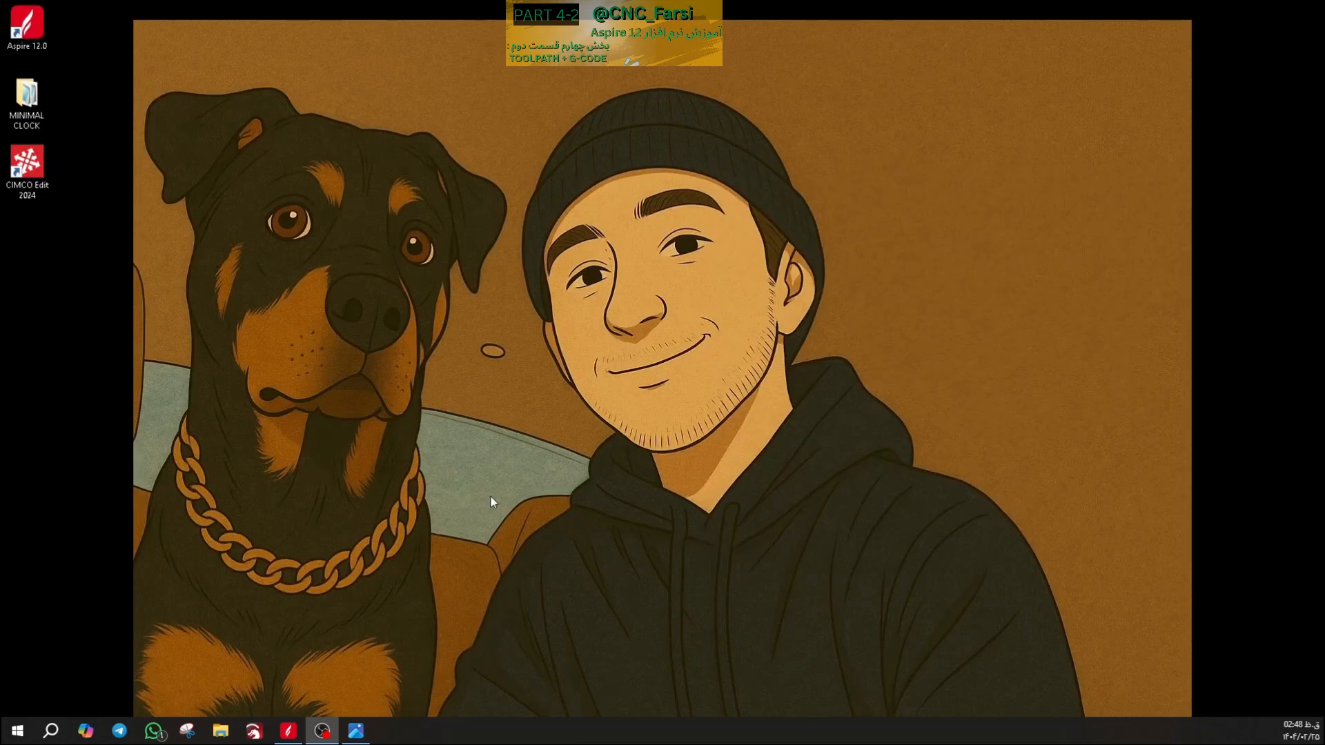
{"action": "left_click", "coordinate": [298, 736]}
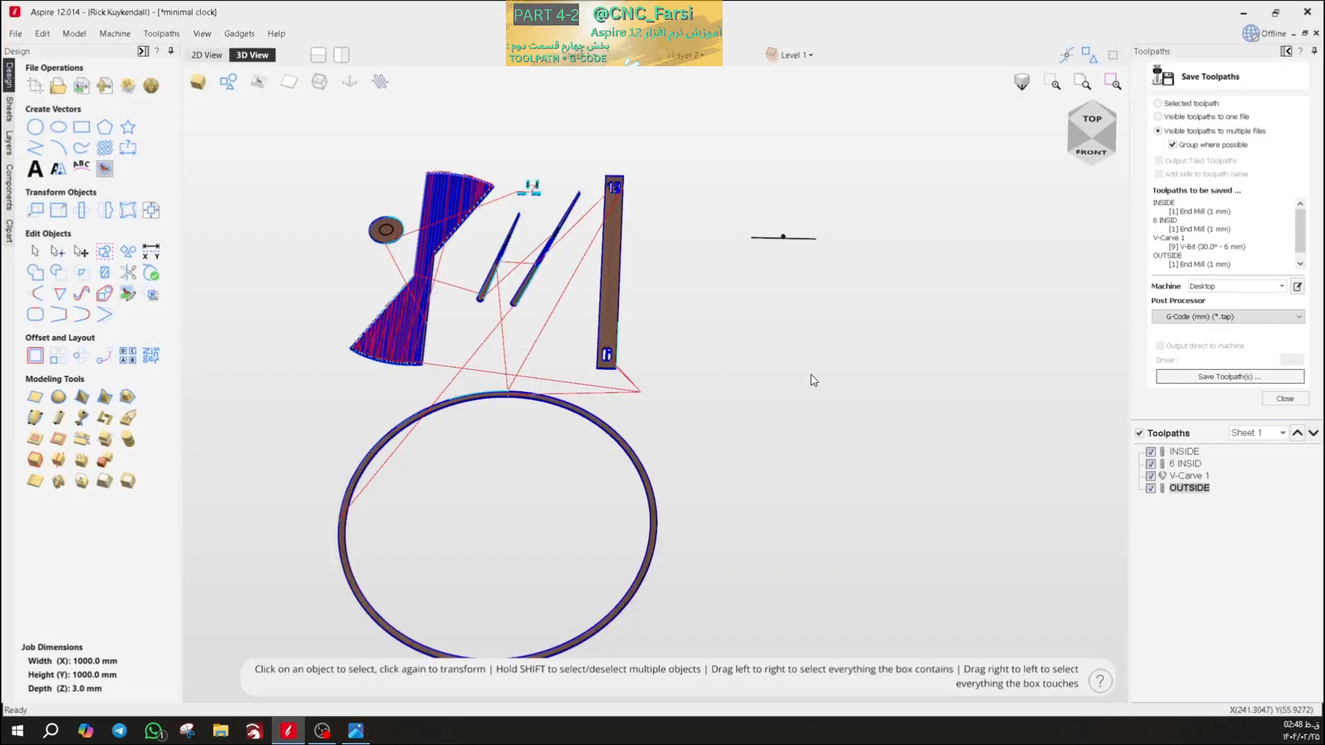
{"action": "scroll", "coordinate": [891, 419], "scroll_direction": "up", "scroll_amount": 3}
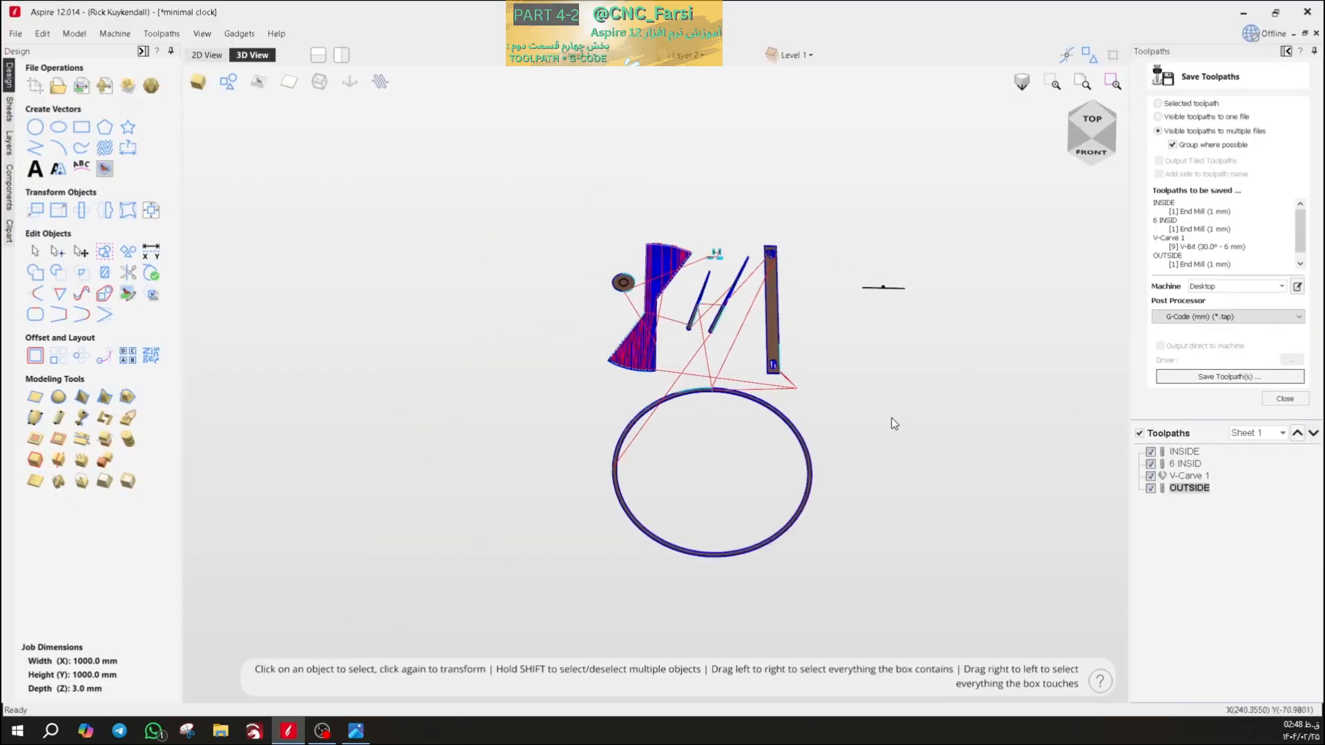
{"action": "left_click", "coordinate": [1284, 400]}
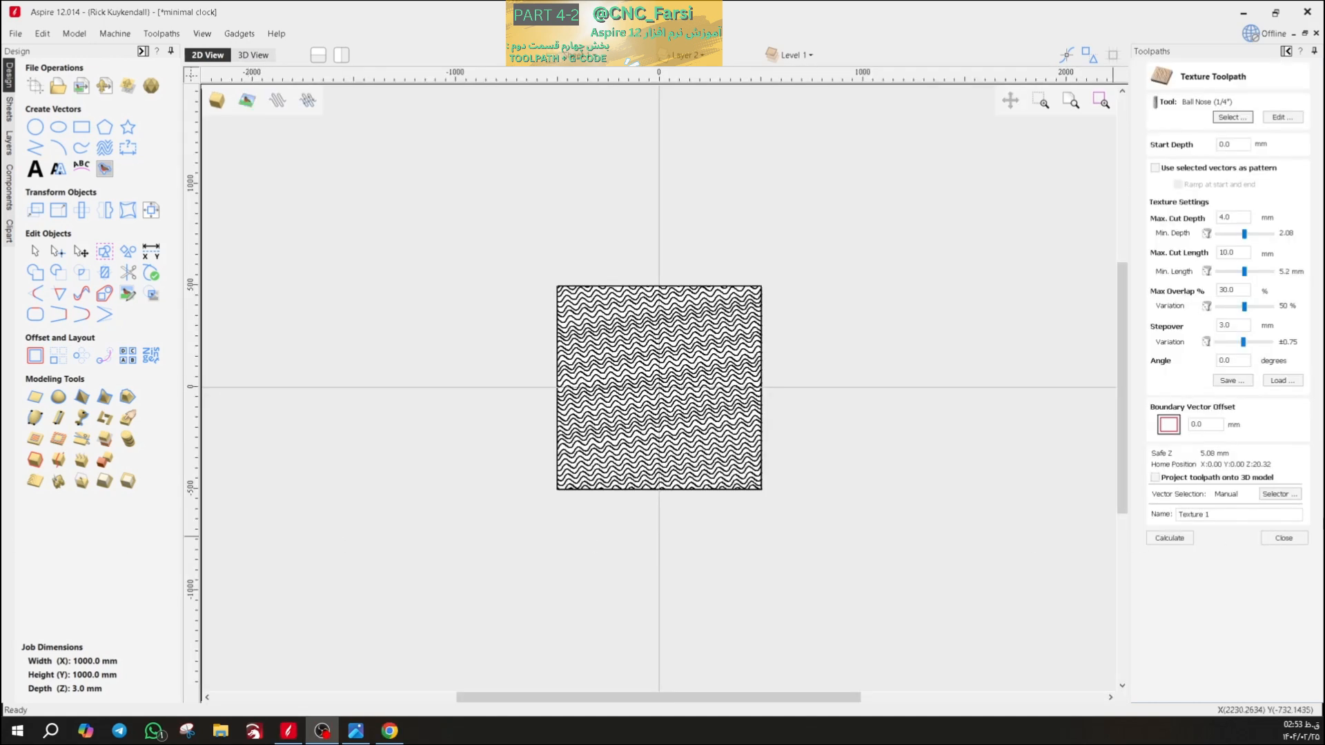
- Leave the Texture Toolpath form and delete all the wavy texture vectors from the sheet
{"action": "left_click", "coordinate": [1281, 536]}
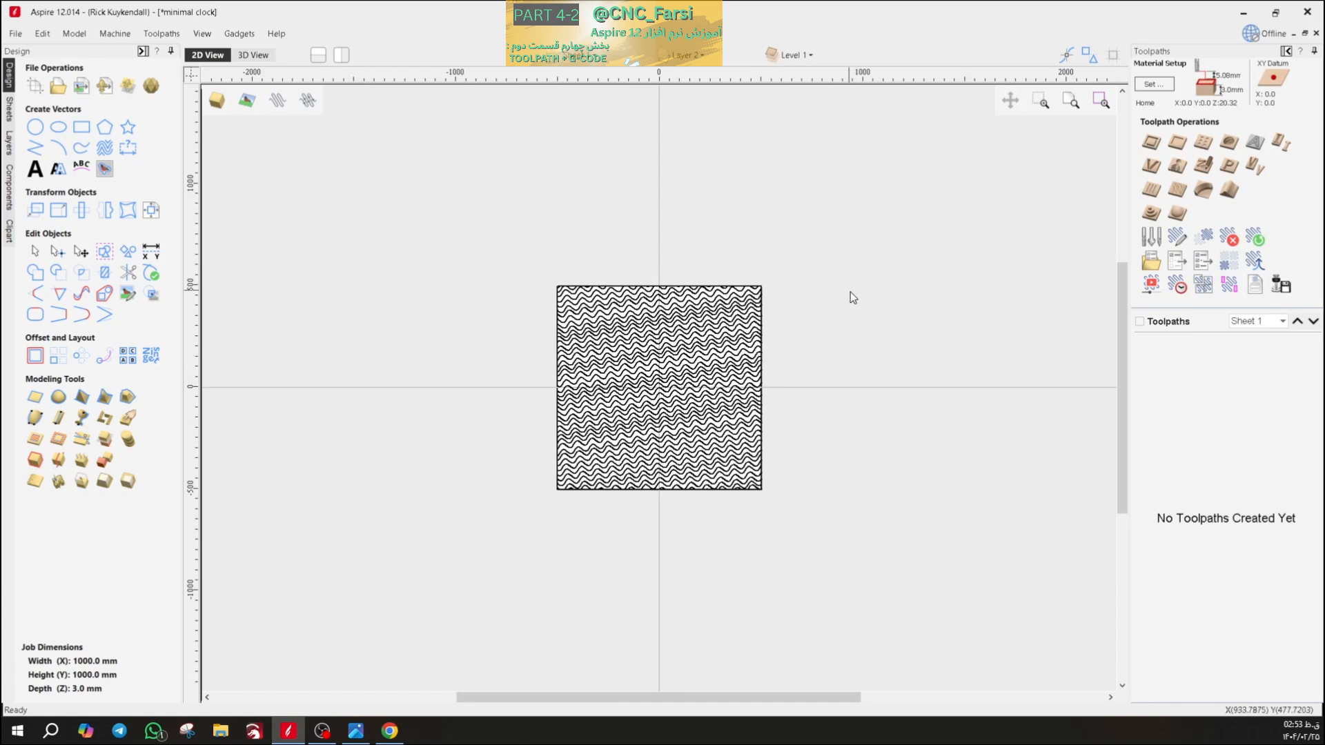
{"action": "left_click_drag", "start_coordinate": [850, 293], "coordinate": [444, 531]}
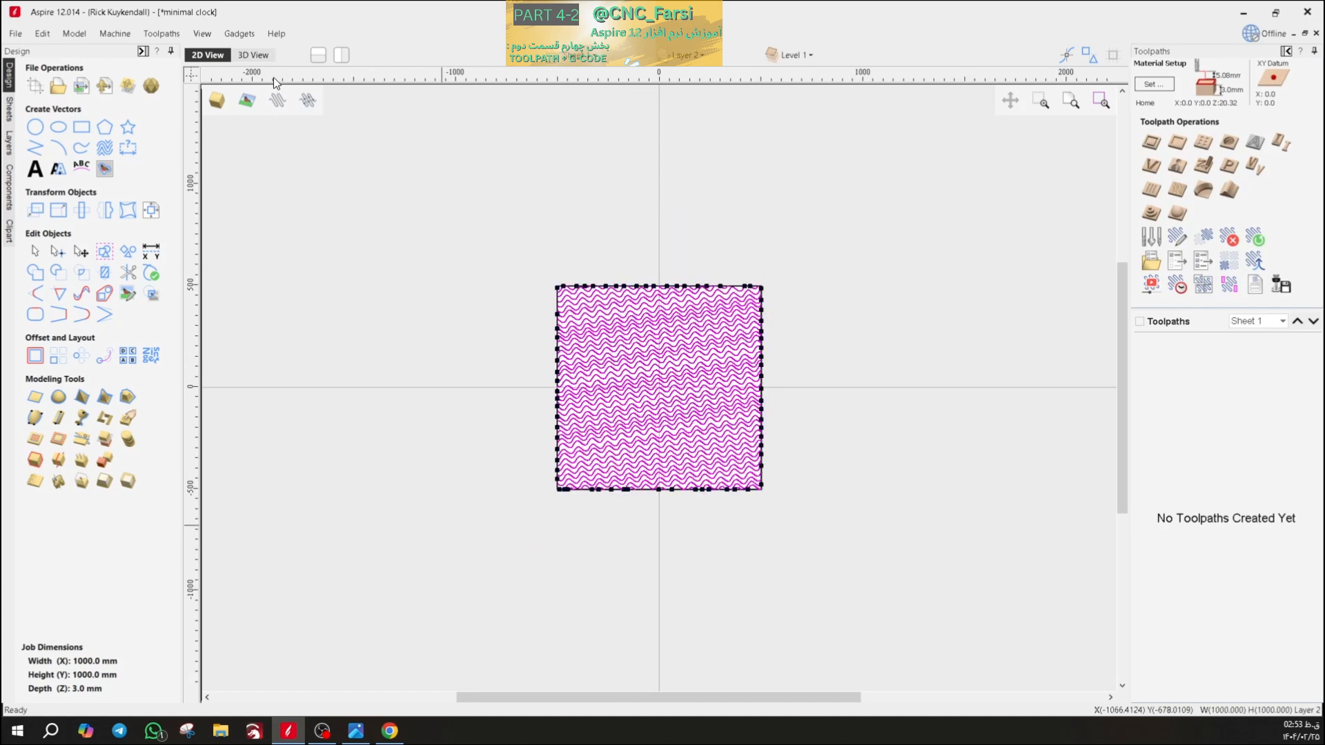
{"action": "key", "text": "Delete"}
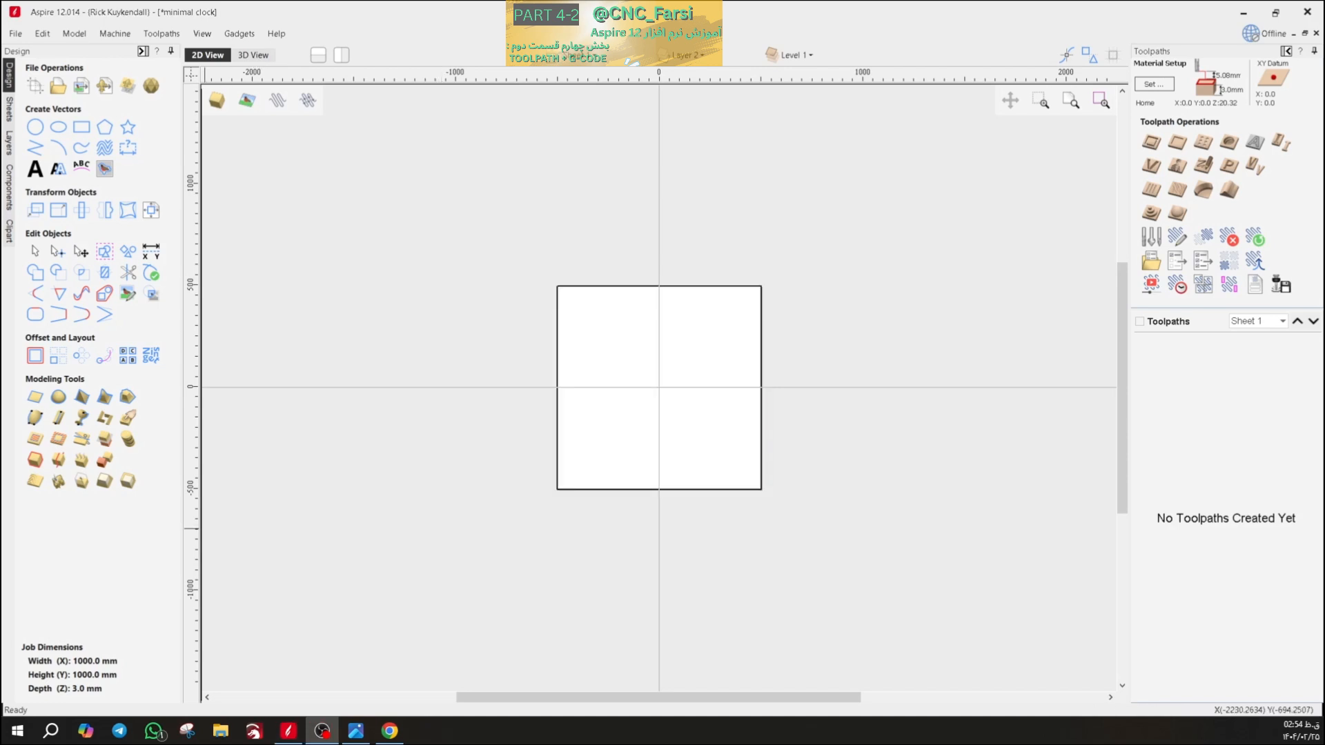
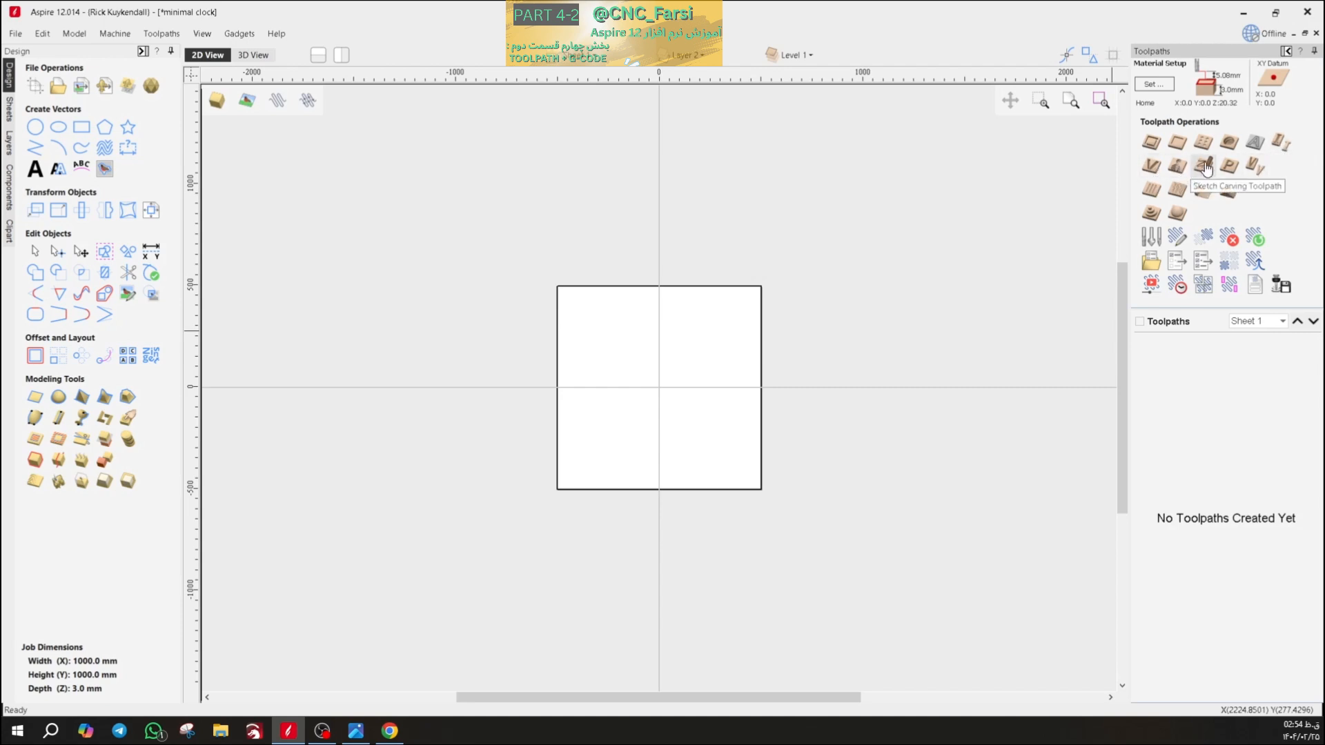
- Review the Sketch Carving Toolpath settings and leave the form without calculating
{"action": "left_click", "coordinate": [1205, 168]}
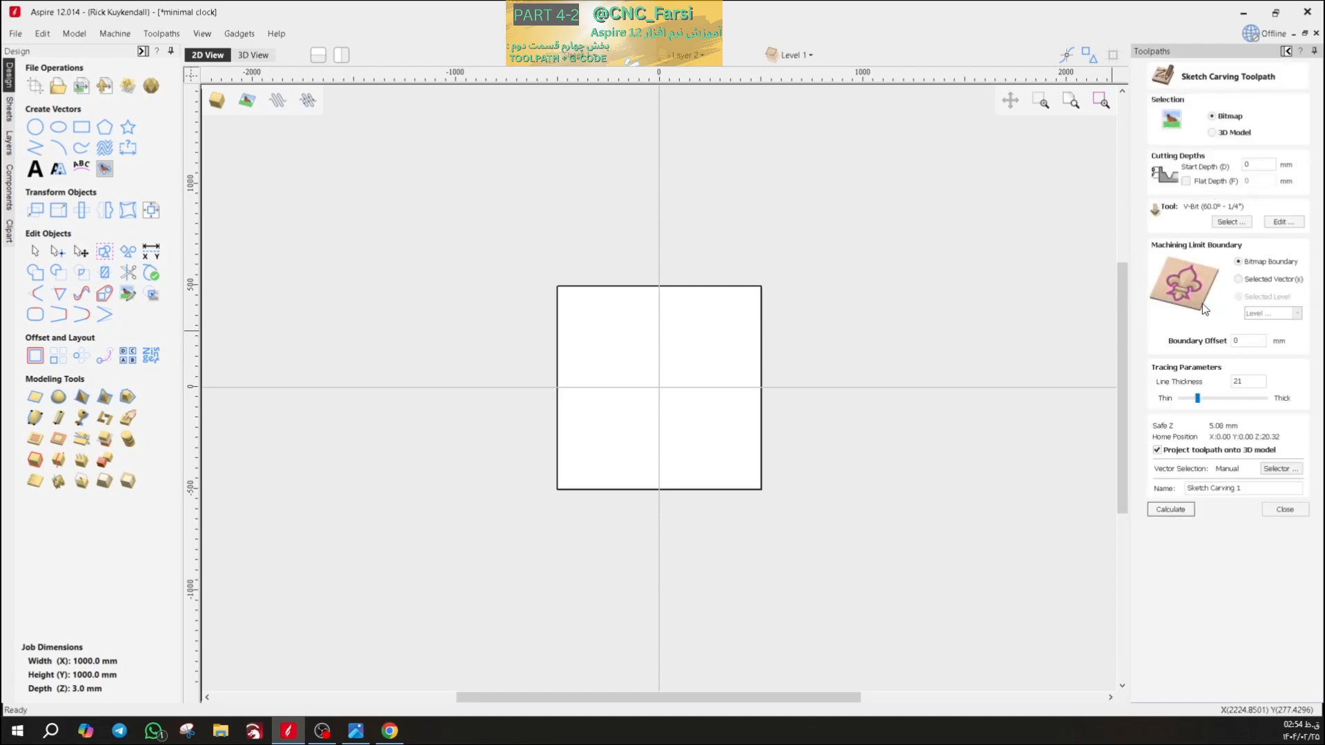
{"action": "left_click", "coordinate": [1284, 510]}
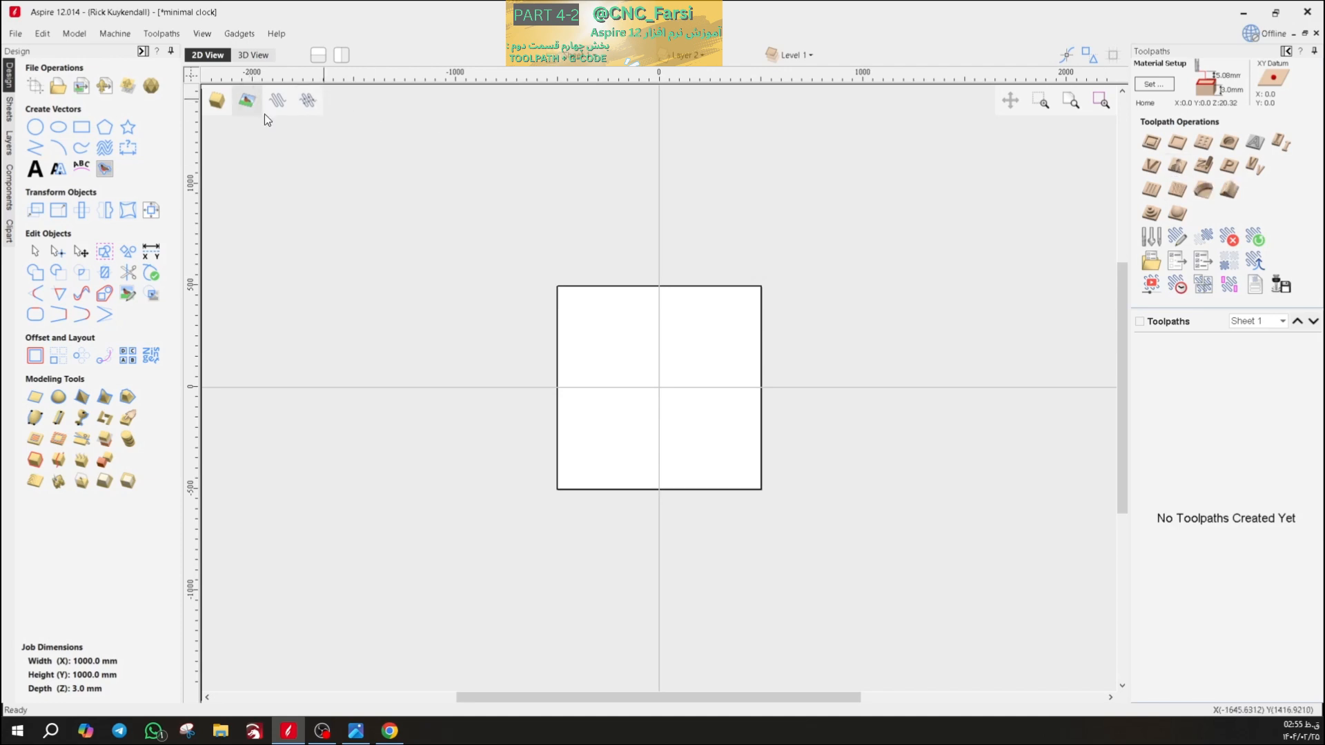
- Import the bitmap ChatGPT Image May 1, 2025, 05_37_32 PM.png from Downloads into the clock job
{"action": "left_click", "coordinate": [84, 87]}
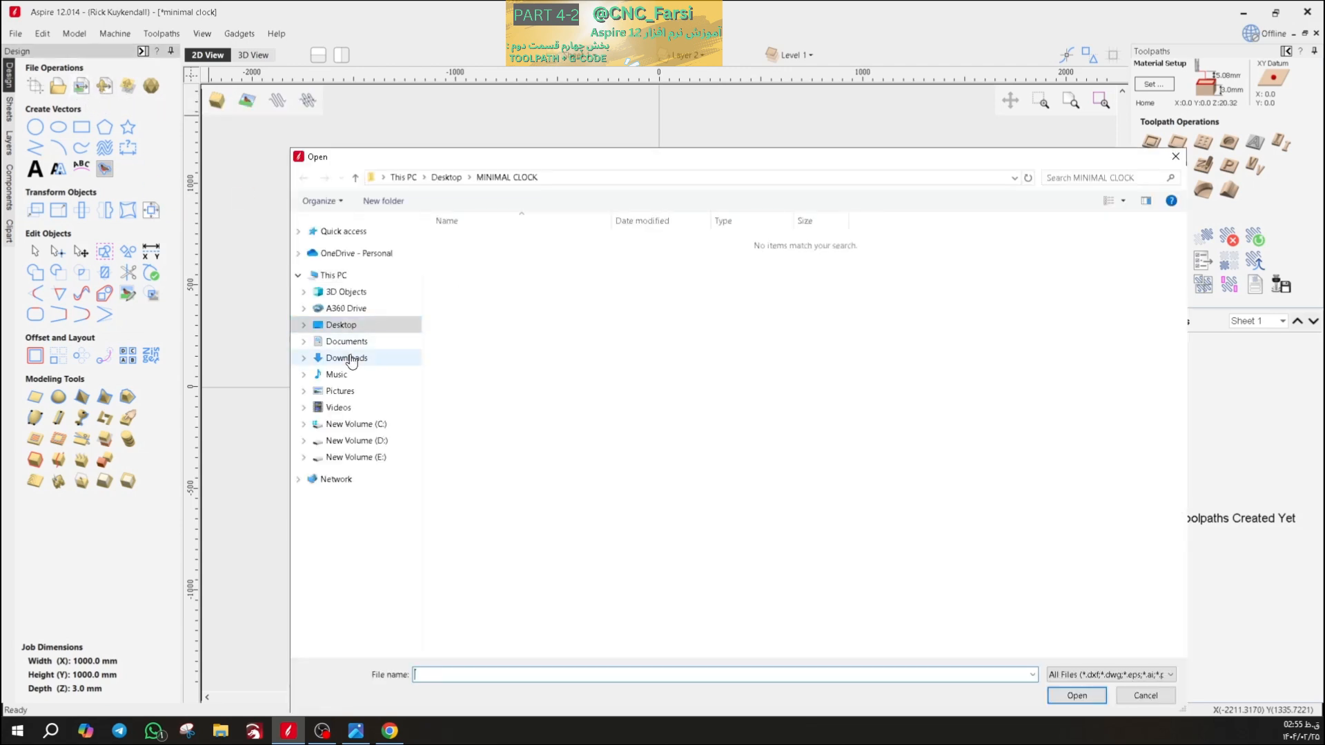
{"action": "left_click", "coordinate": [346, 358]}
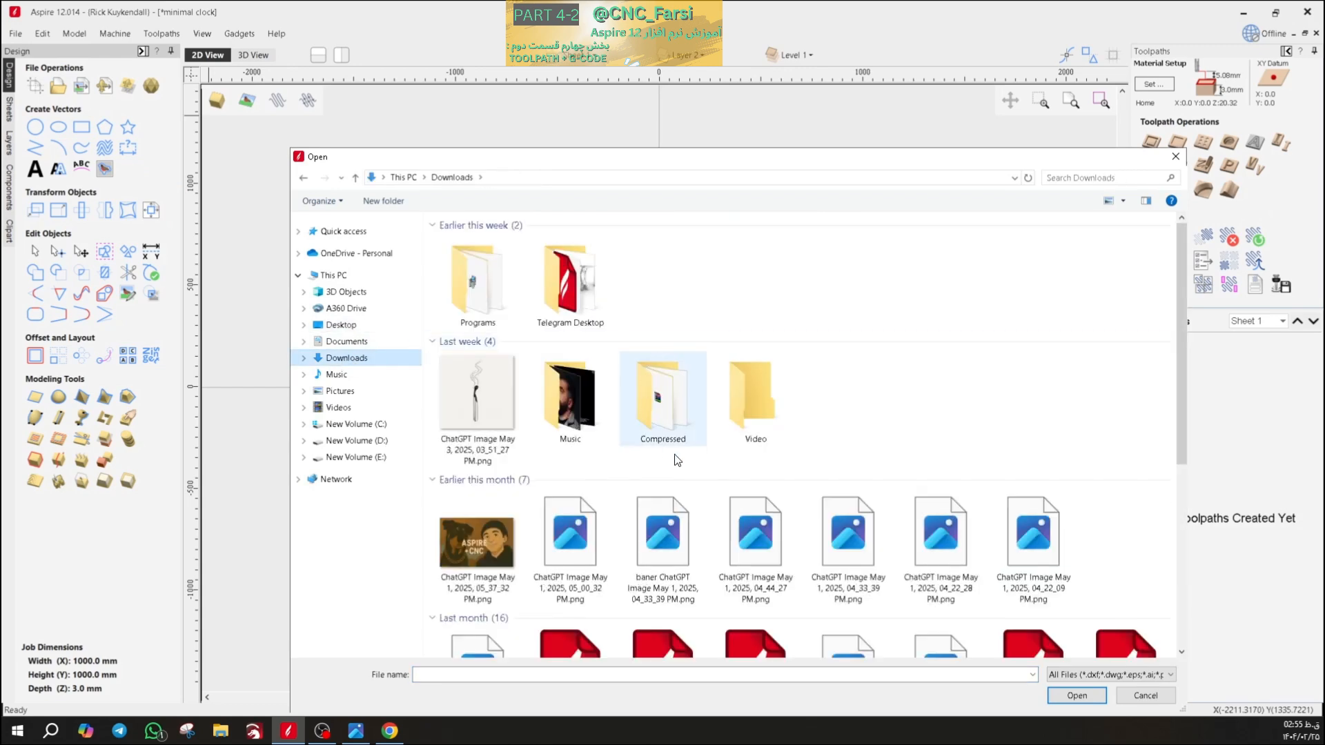
{"action": "scroll", "coordinate": [674, 452], "scroll_direction": "down", "scroll_amount": 5}
{"action": "scroll", "coordinate": [635, 466], "scroll_direction": "up", "scroll_amount": 5}
{"action": "scroll", "coordinate": [642, 463], "scroll_direction": "down", "scroll_amount": 5}
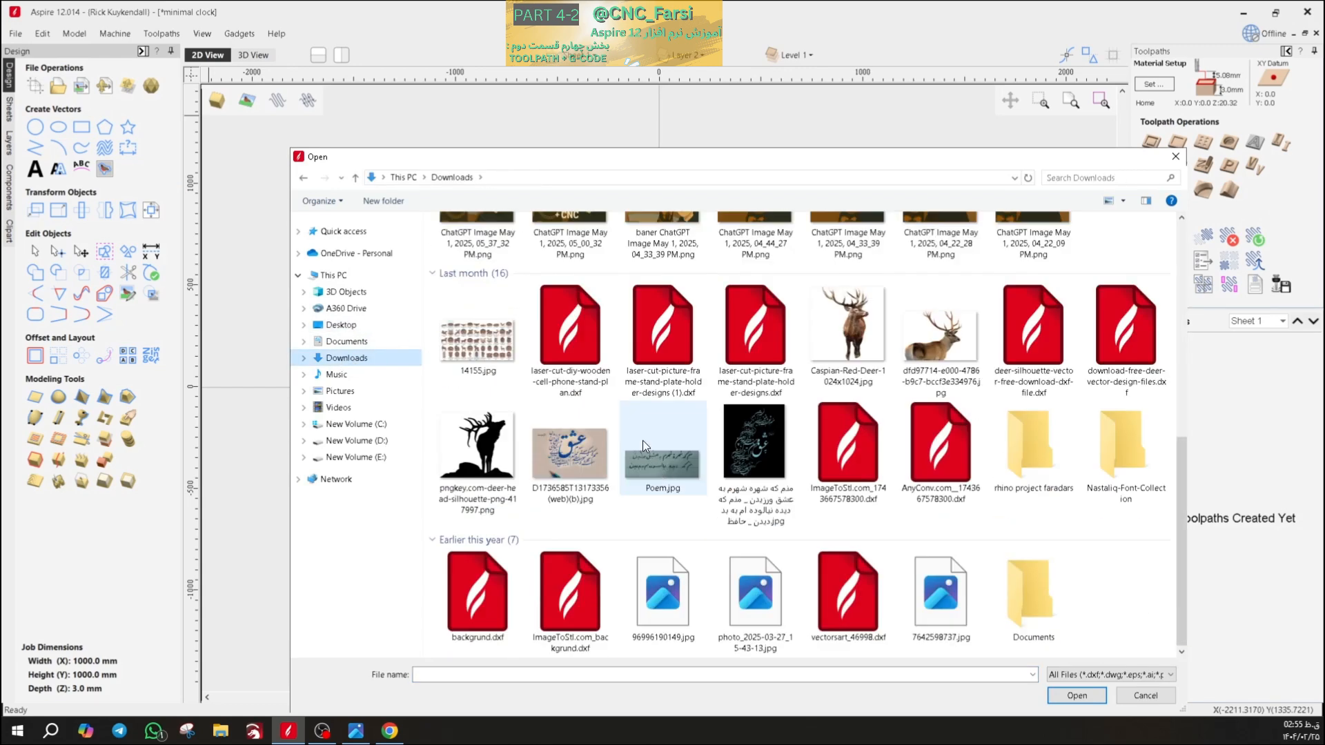
{"action": "scroll", "coordinate": [643, 440], "scroll_direction": "up", "scroll_amount": 3}
{"action": "left_click", "coordinate": [476, 410]}
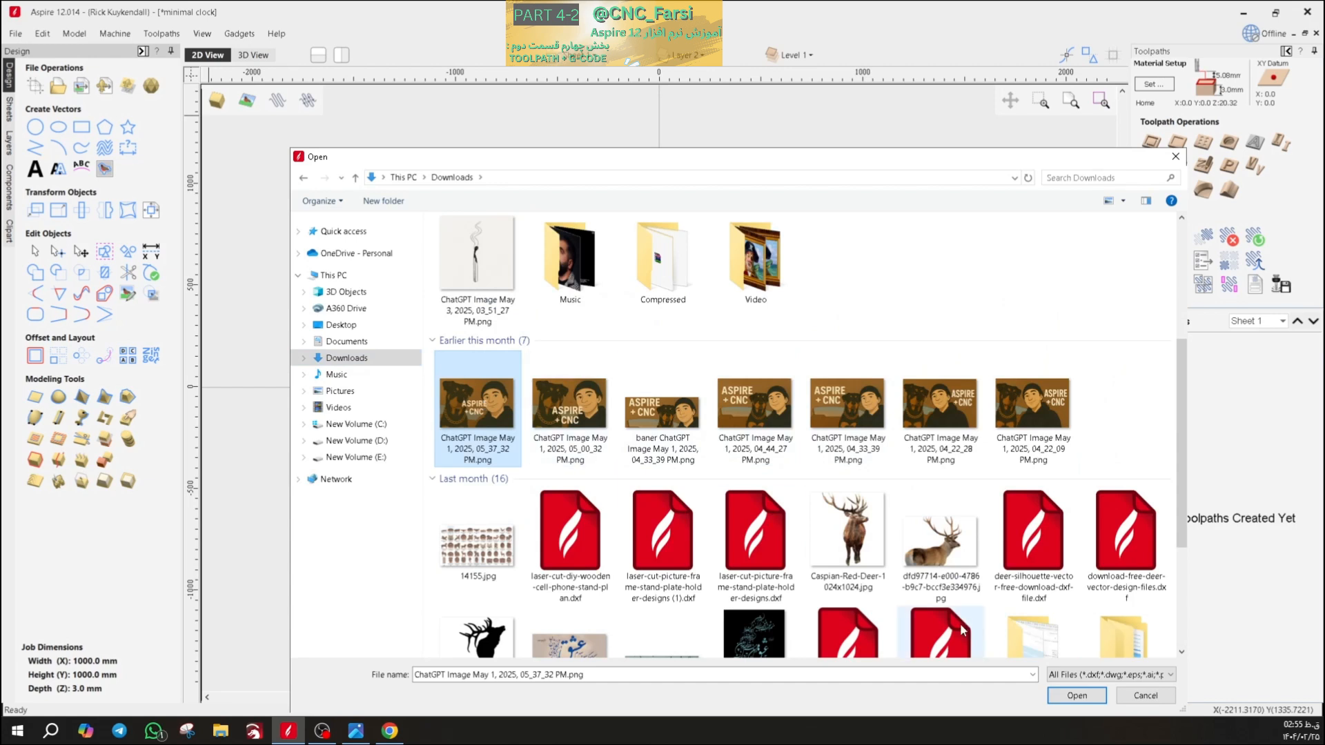
{"action": "left_click", "coordinate": [1073, 694]}
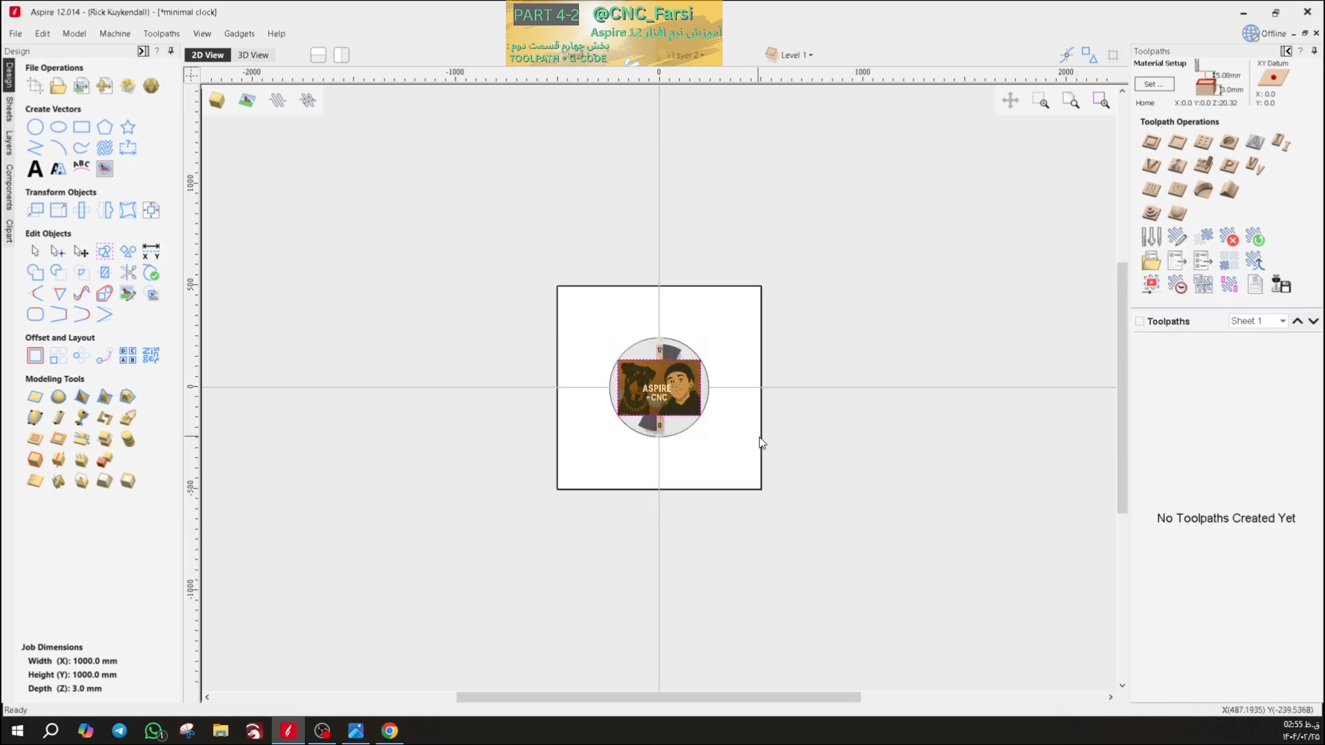
- Try to select the clock reference image behind the imported picture
{"action": "scroll", "coordinate": [719, 411], "scroll_direction": "up", "scroll_amount": 1}
{"action": "left_click", "coordinate": [619, 455]}
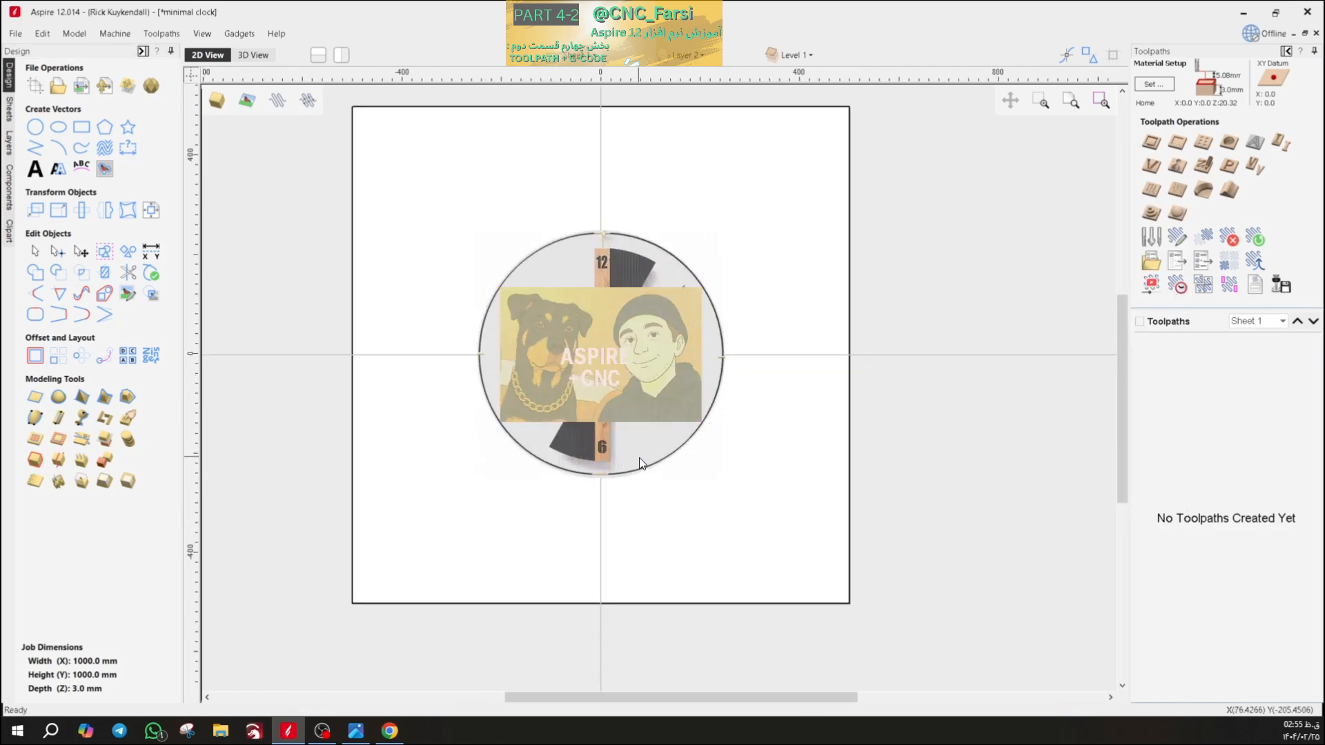
{"action": "right_click", "coordinate": [705, 212]}
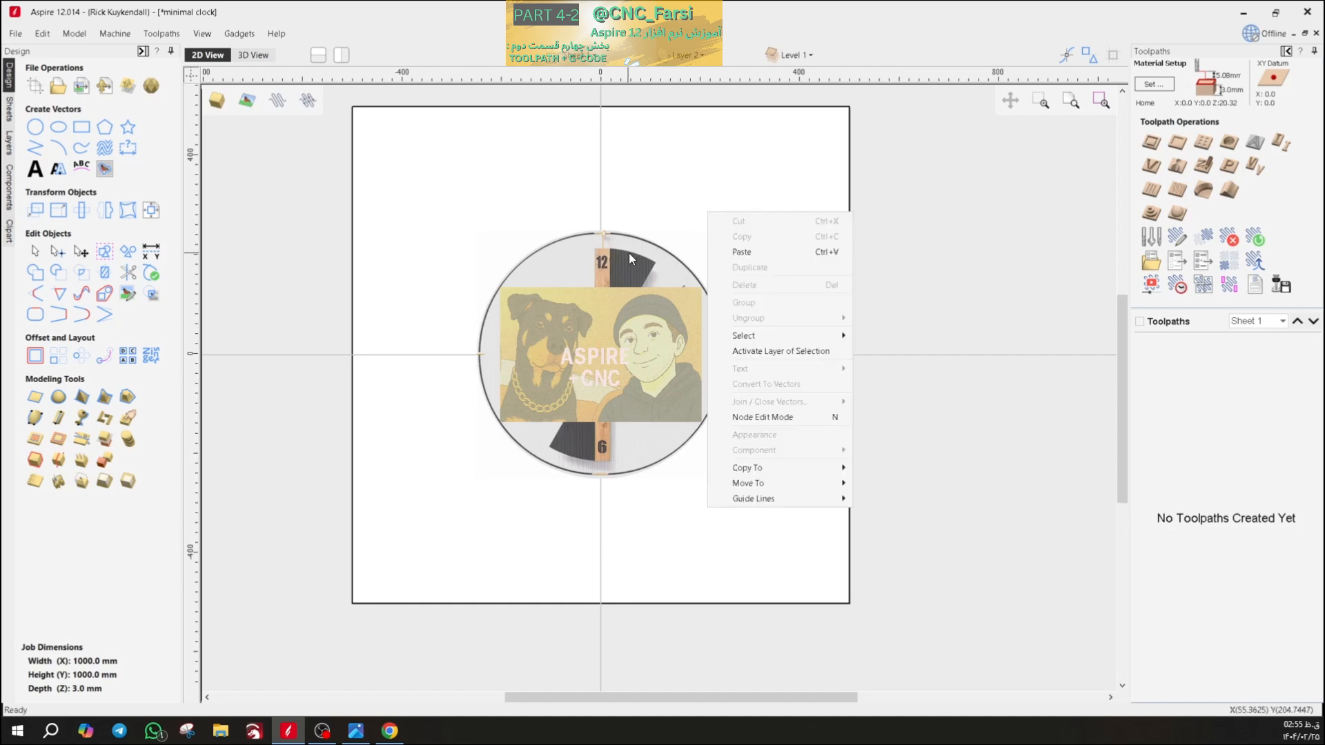
{"action": "left_click", "coordinate": [628, 253]}
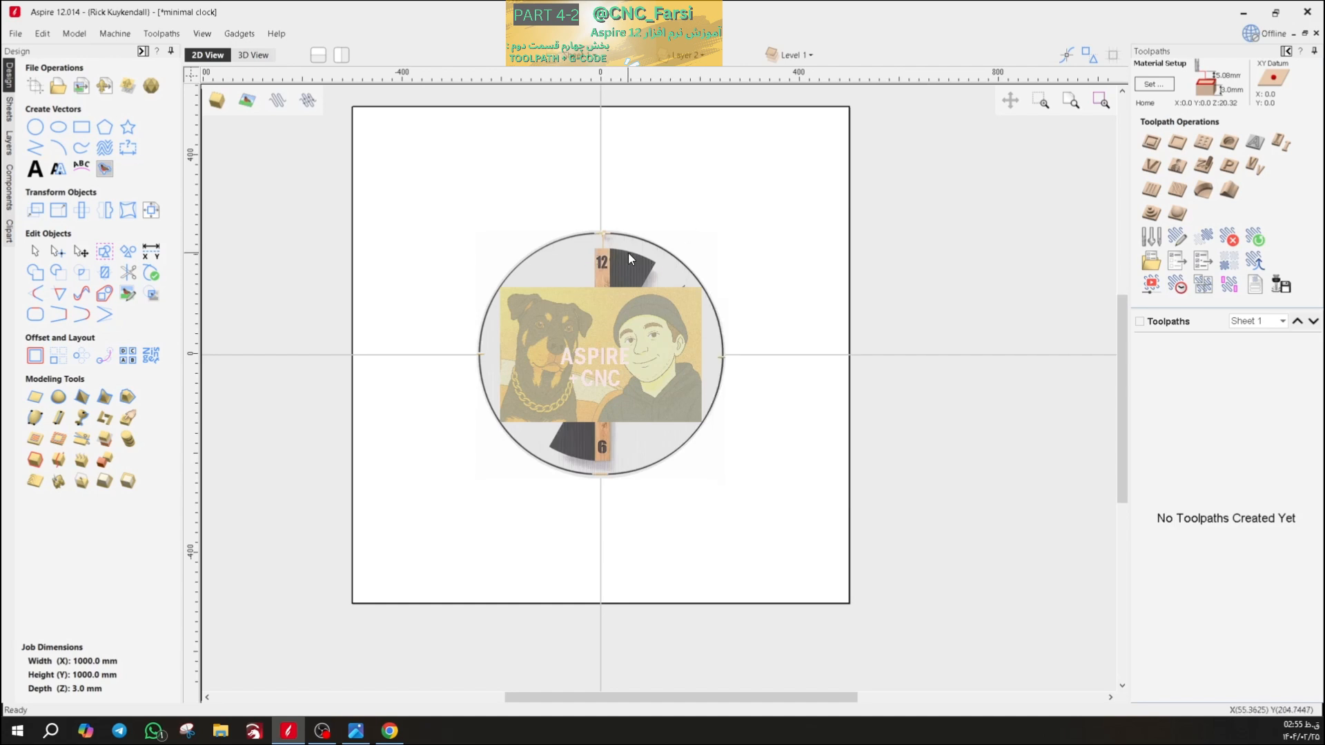
{"action": "scroll", "coordinate": [628, 252], "scroll_direction": "down", "scroll_amount": 2}
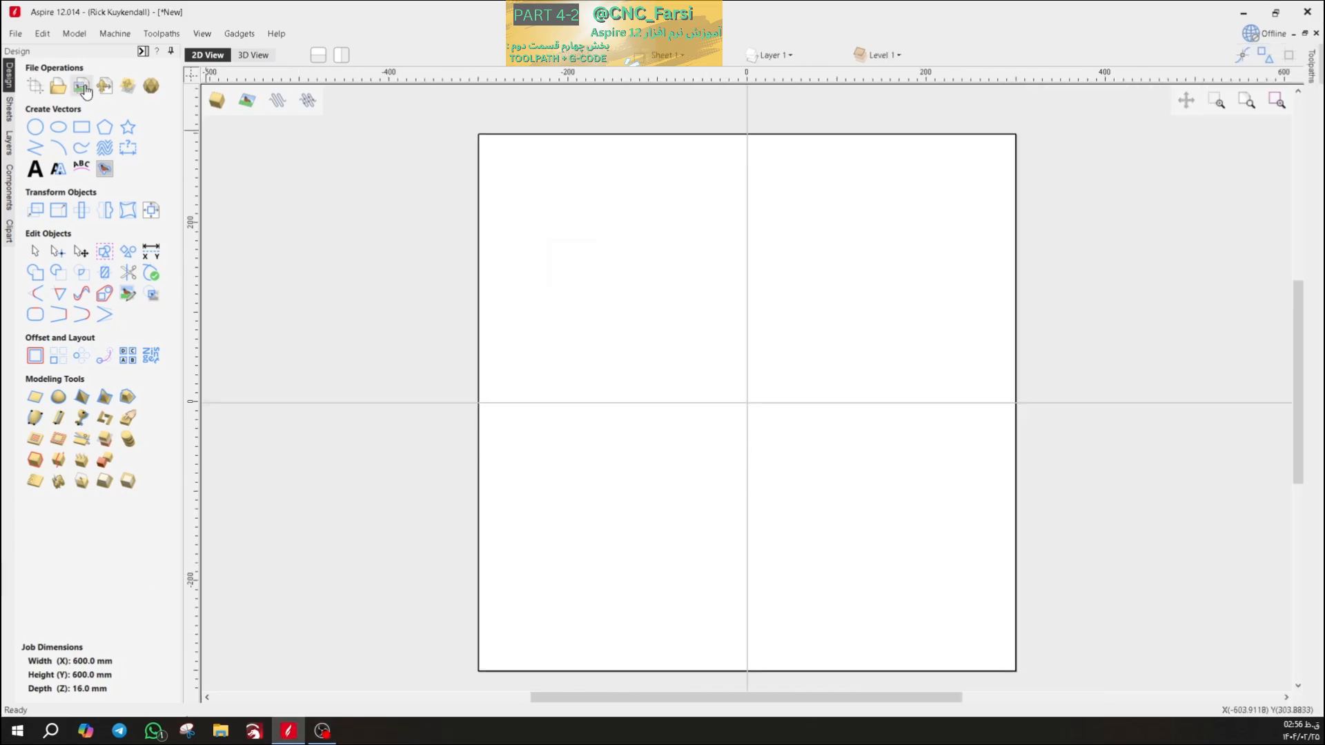
- Import ChatGPT Image May 1, 2025, 05_37_32 PM.png from Downloads into the new 600 x 600 mm job
{"action": "left_click", "coordinate": [81, 86]}
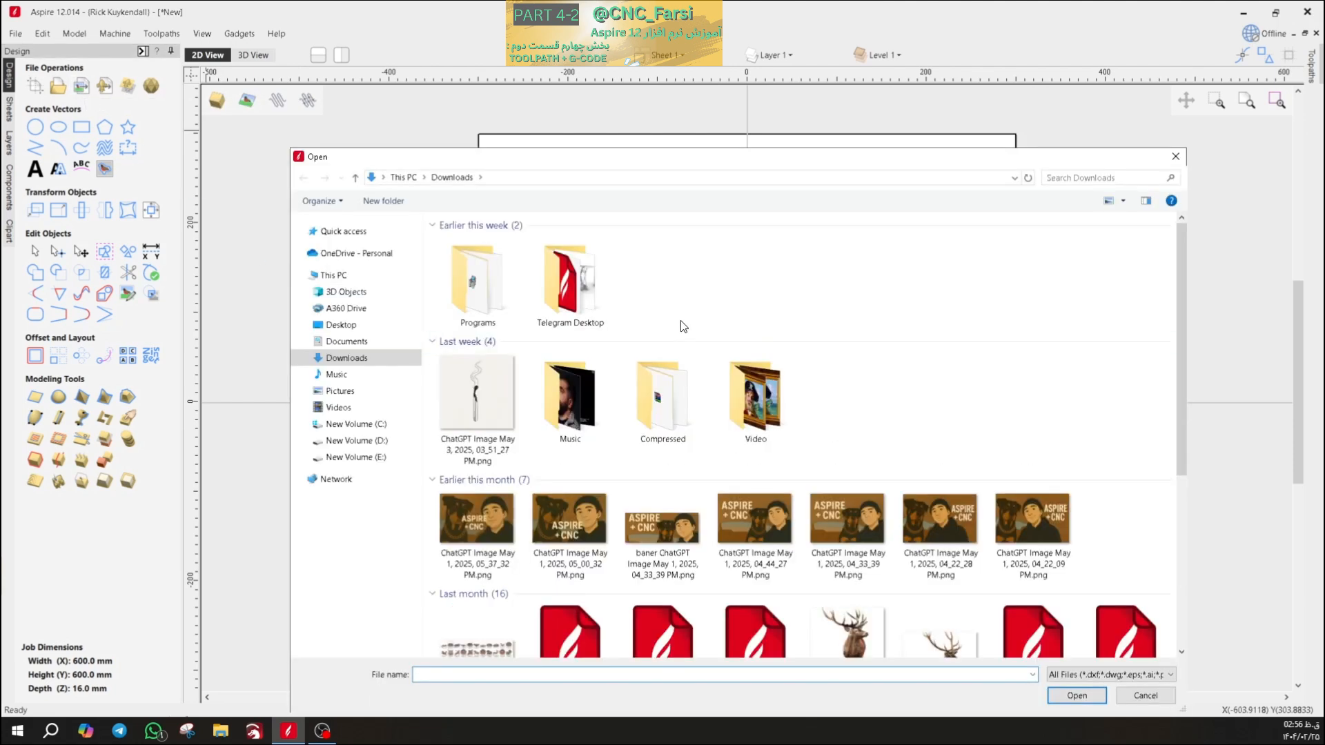
{"action": "scroll", "coordinate": [547, 473], "scroll_direction": "down", "scroll_amount": 5}
{"action": "scroll", "coordinate": [547, 473], "scroll_direction": "up", "scroll_amount": 5}
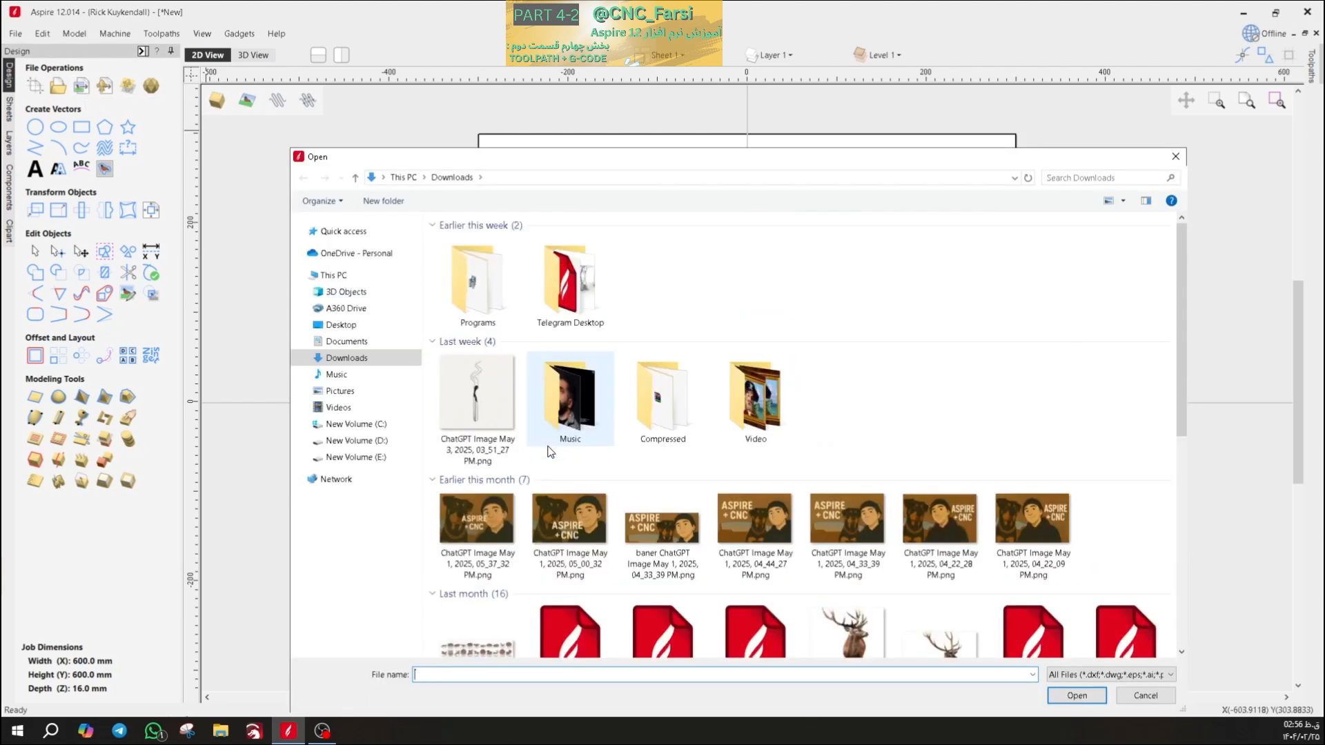
{"action": "left_click", "coordinate": [515, 516]}
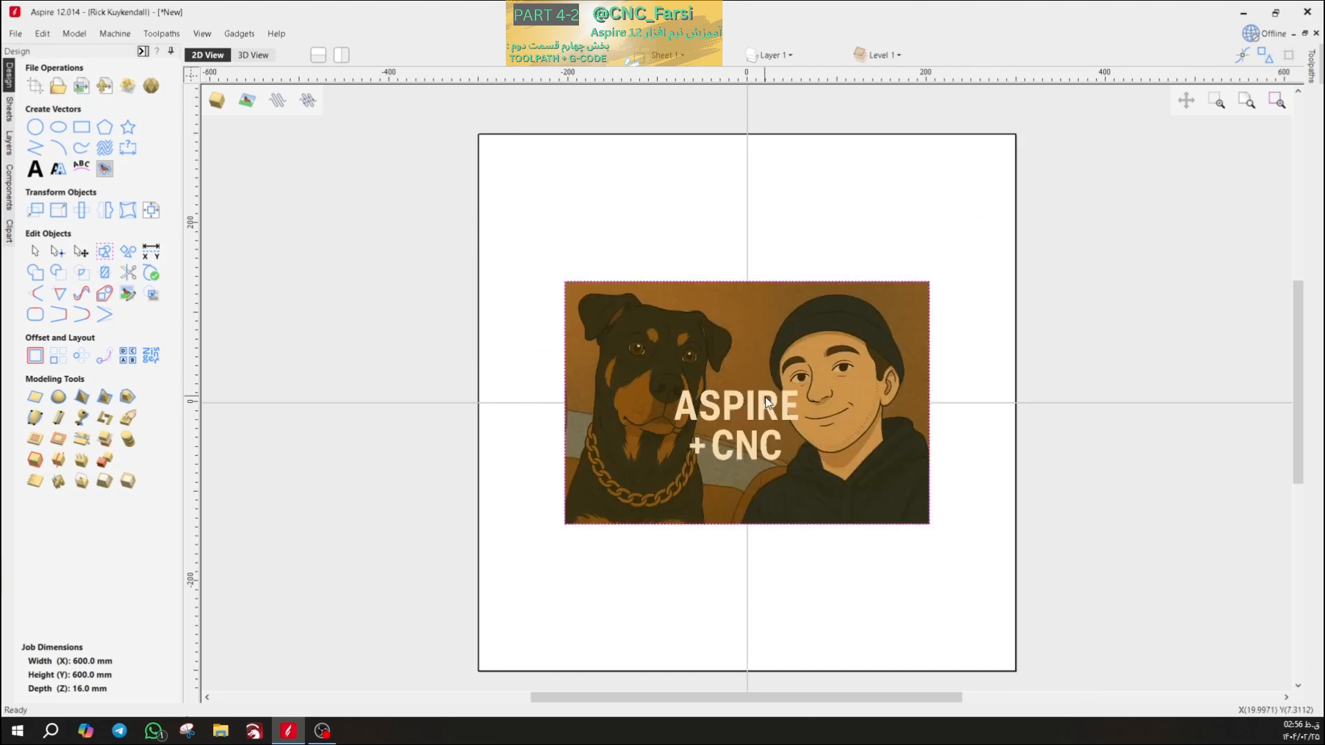
- Start a Photo V-Carve toolpath for the picture, compare the Hatch and Selected Vectors patterns, and choose Raster
{"action": "left_click", "coordinate": [1313, 69]}
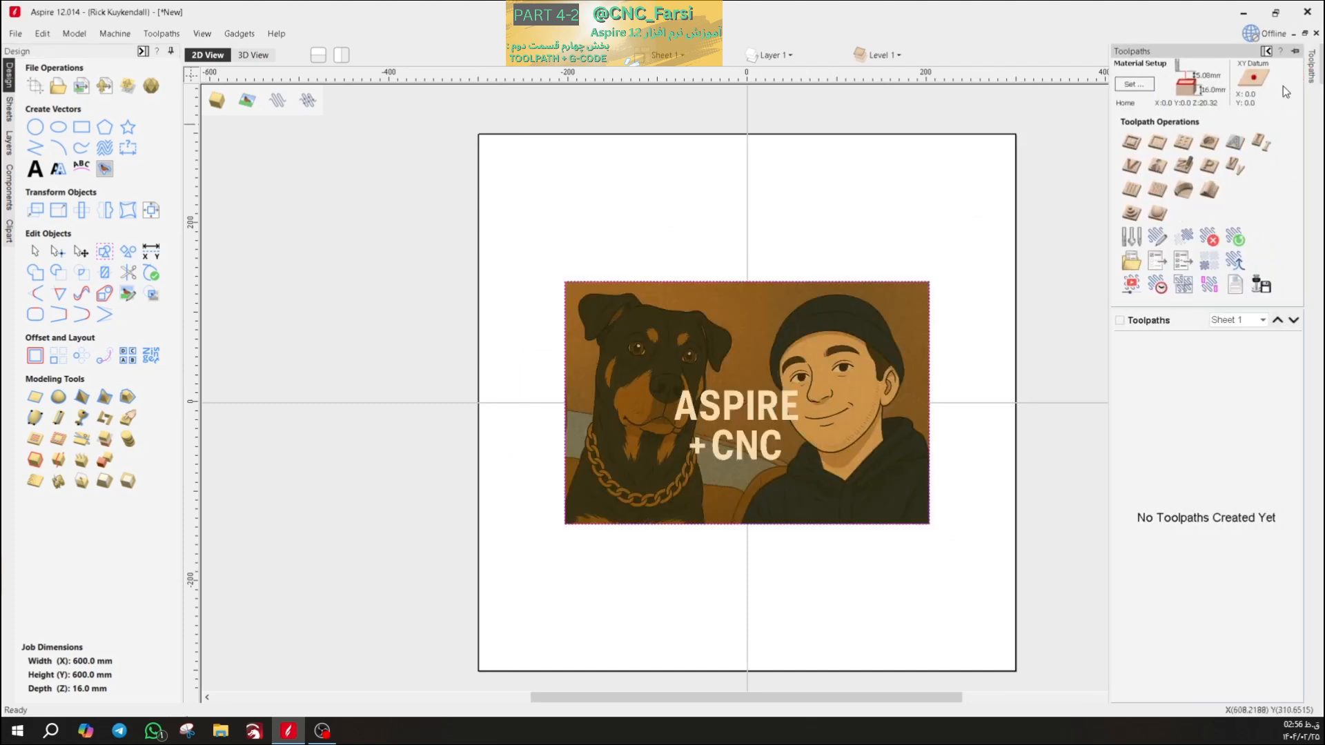
{"action": "left_click", "coordinate": [1154, 166]}
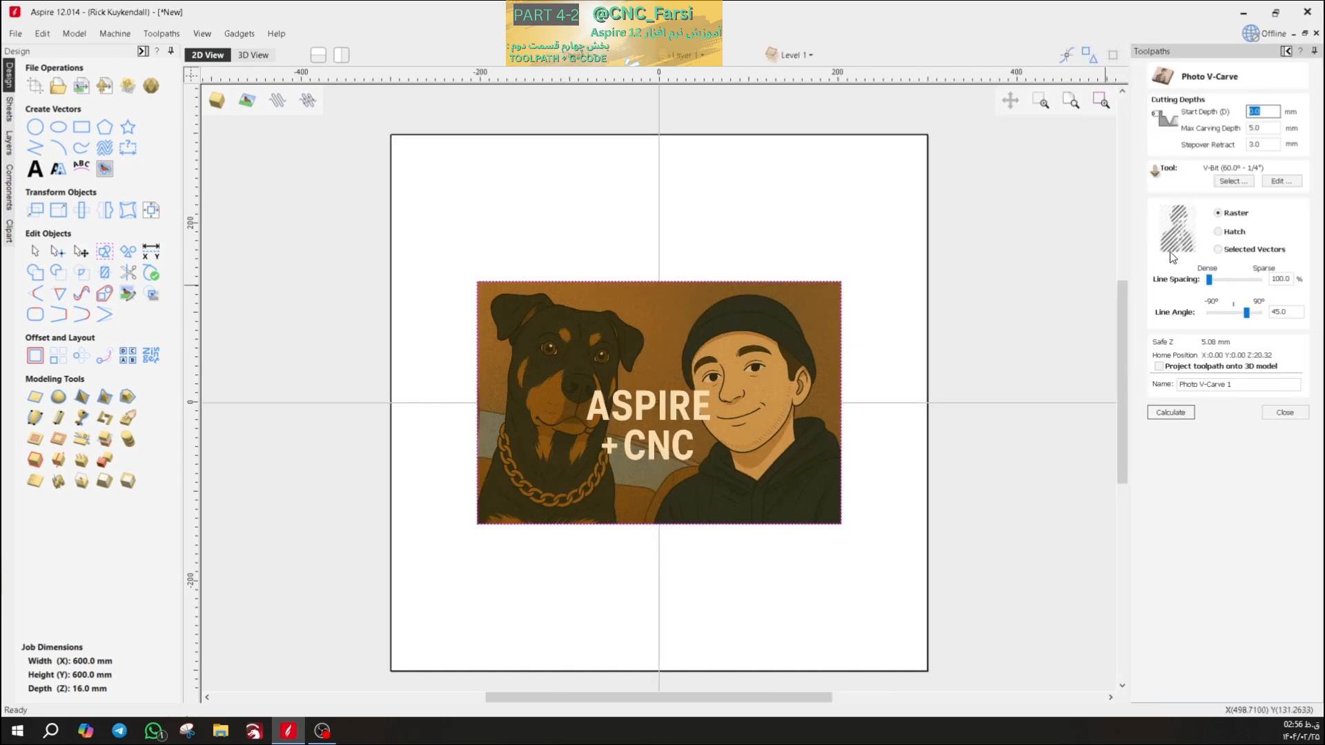
{"action": "left_click", "coordinate": [1219, 233]}
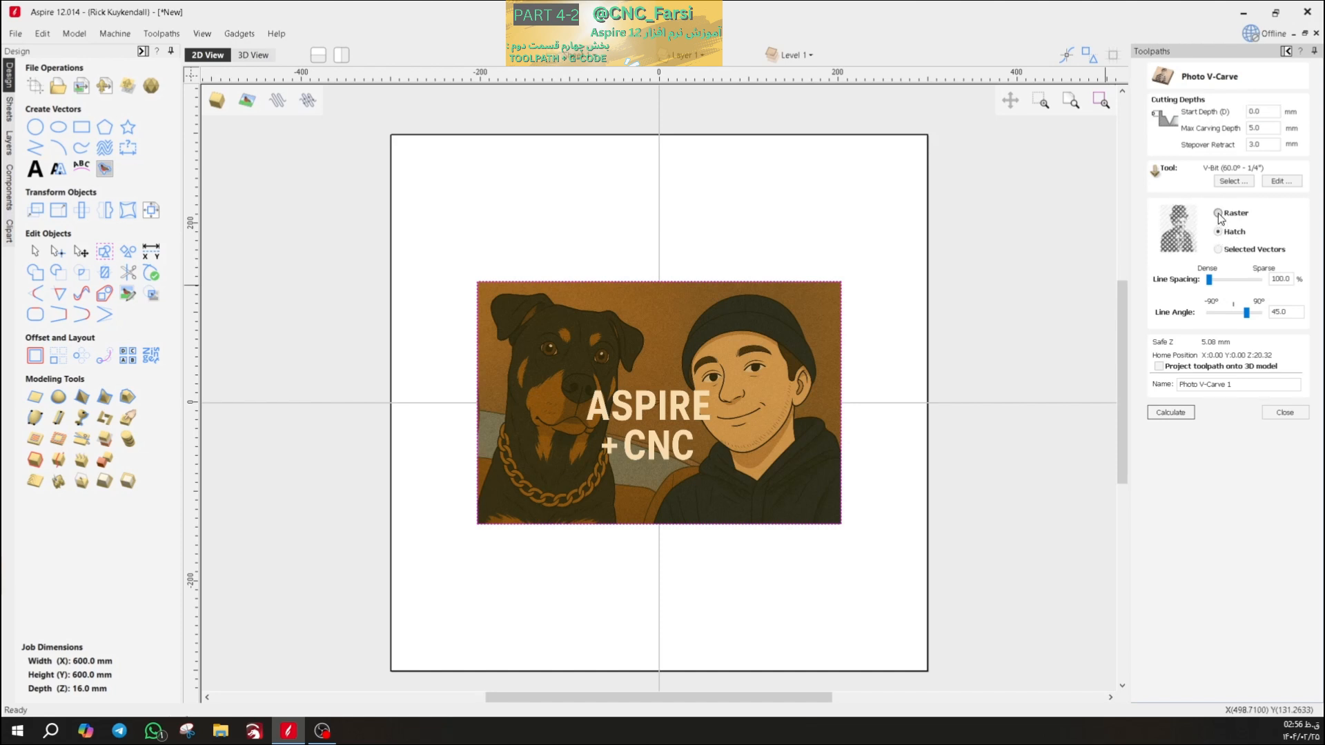
{"action": "left_click", "coordinate": [1218, 249]}
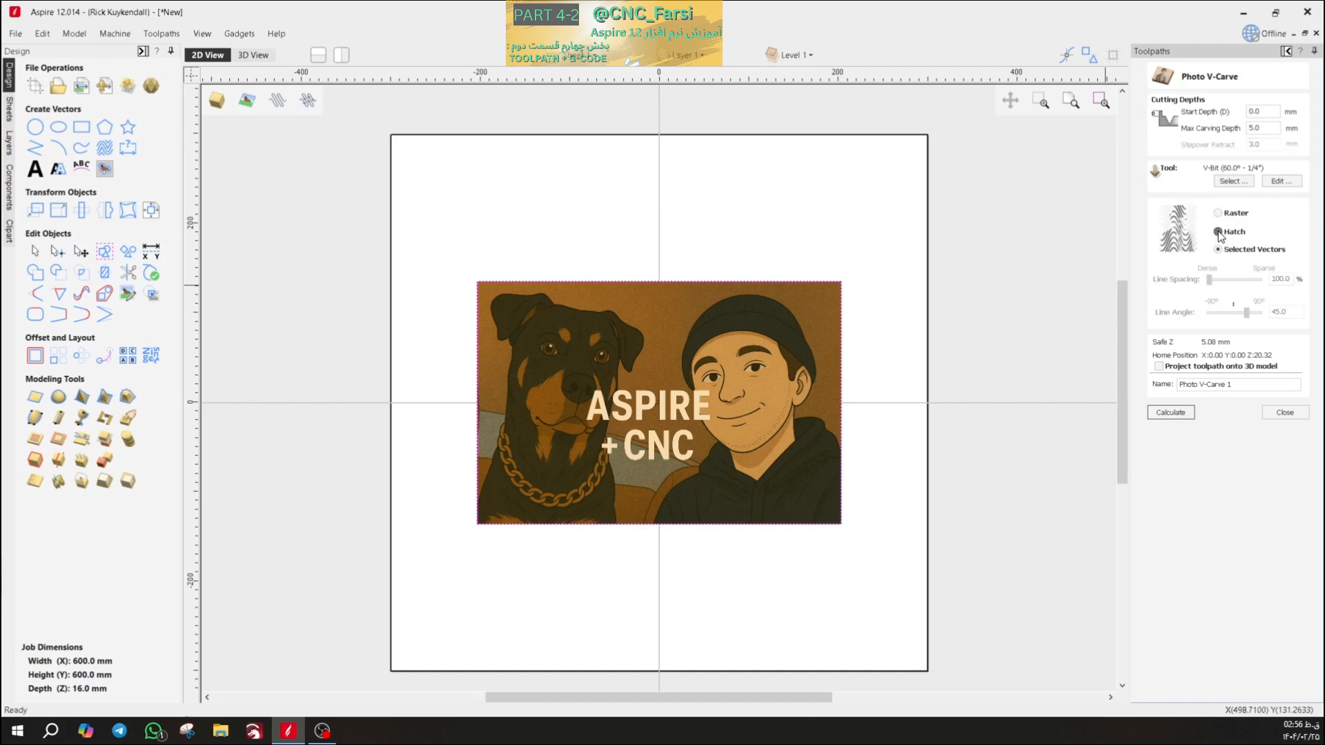
{"action": "left_click", "coordinate": [1219, 214]}
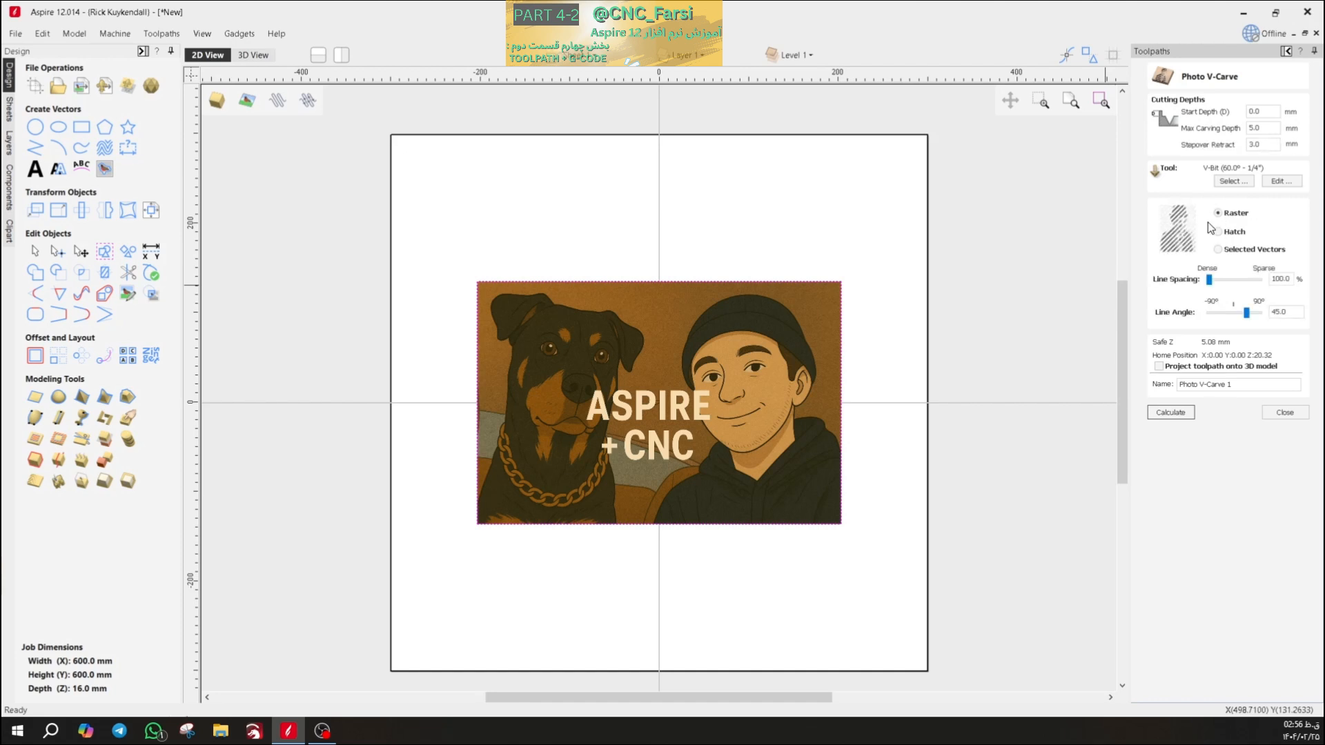
{"action": "left_click", "coordinate": [1217, 249]}
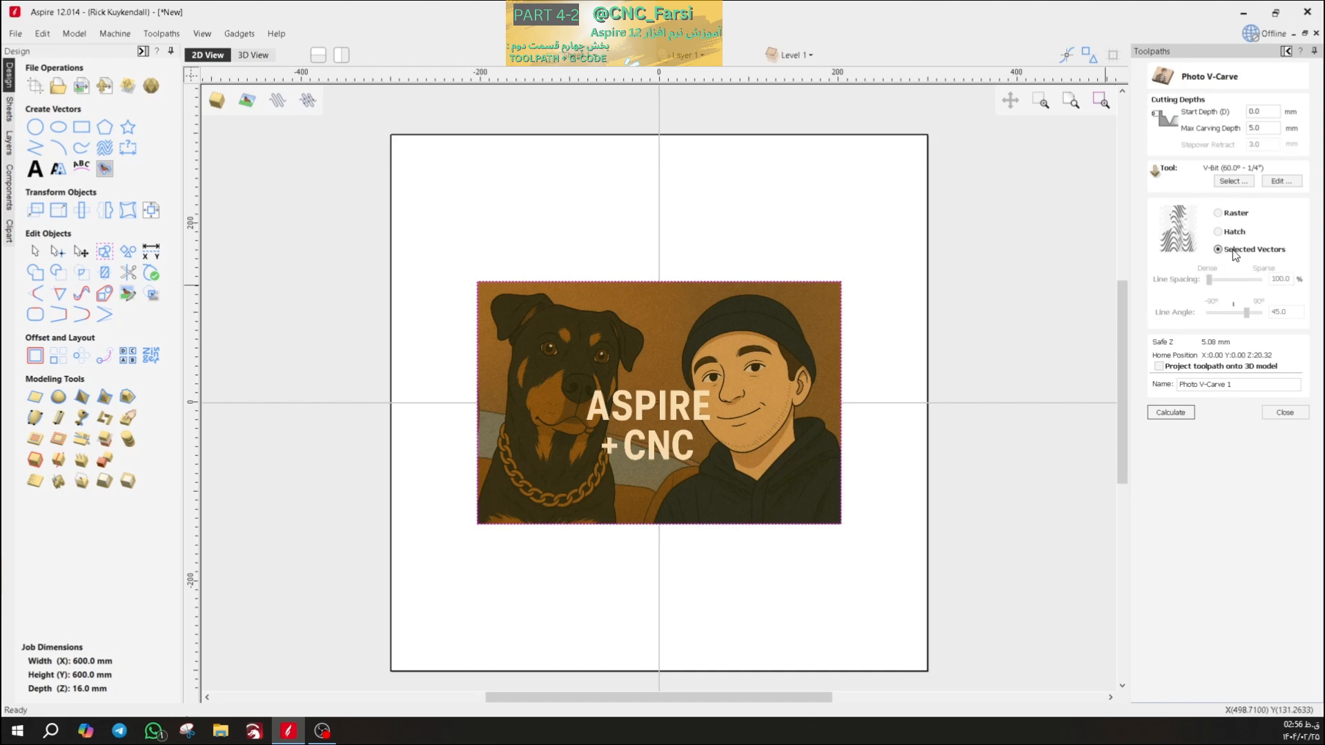
{"action": "left_click", "coordinate": [1219, 232]}
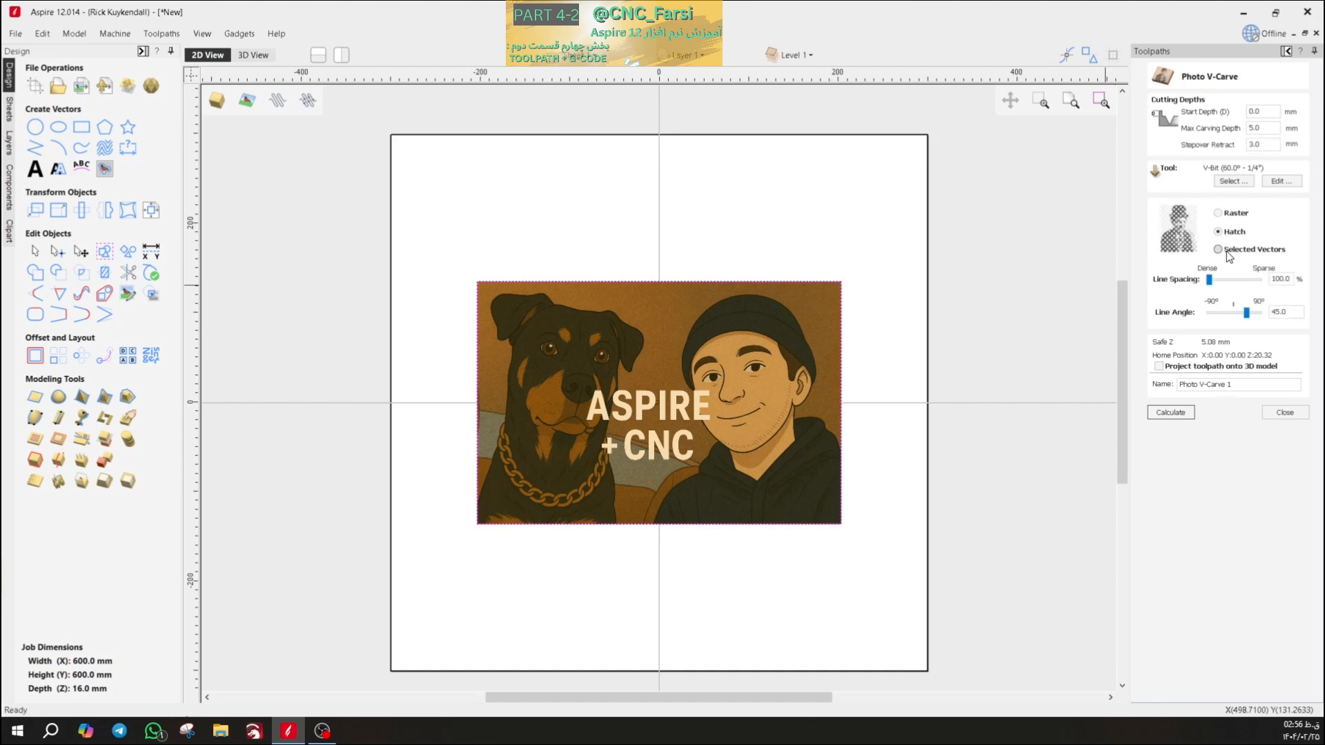
{"action": "left_click", "coordinate": [1219, 214]}
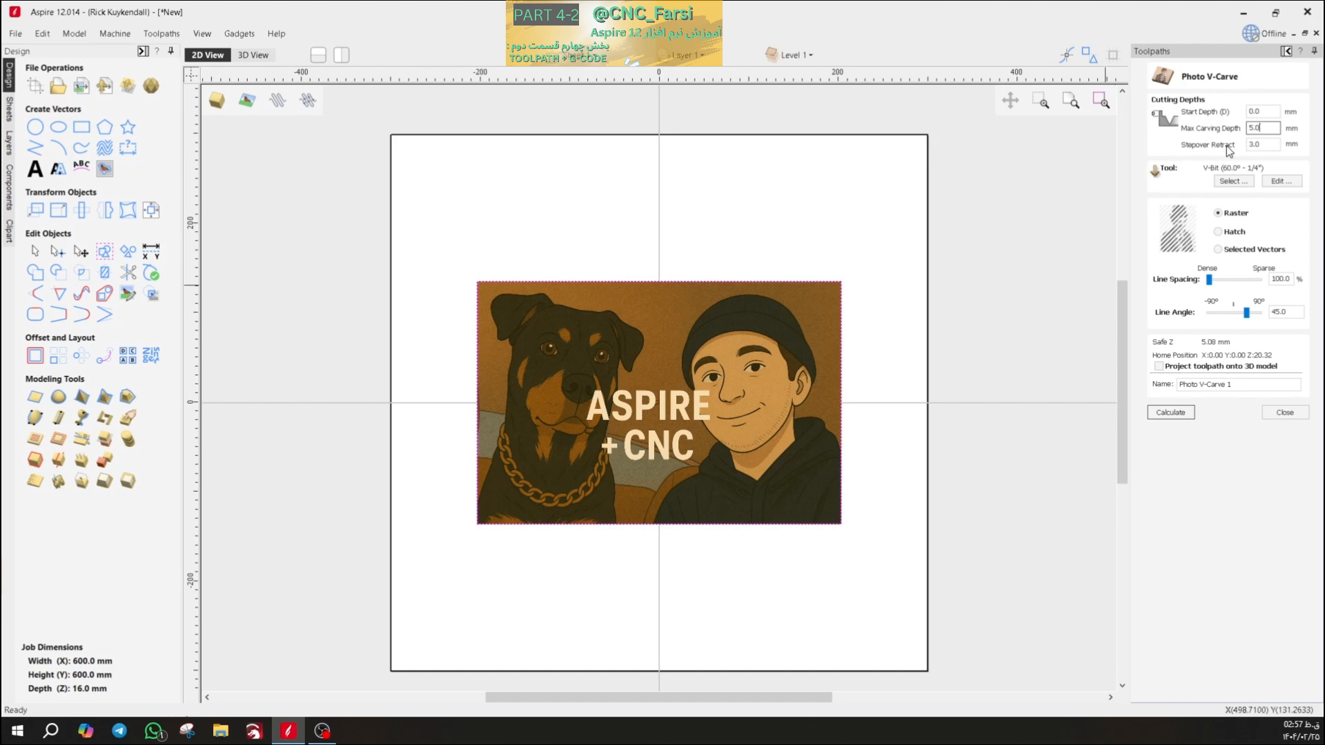
- Set the Photo V-Carve maximum carving depth to 1.5 mm and calculate the toolpath
{"action": "double_click", "coordinate": [1265, 128]}
{"action": "left_click_drag", "start_coordinate": [1272, 129], "coordinate": [1227, 133]}
{"action": "type", "text": "1.5"}
{"action": "left_click", "coordinate": [1174, 414]}
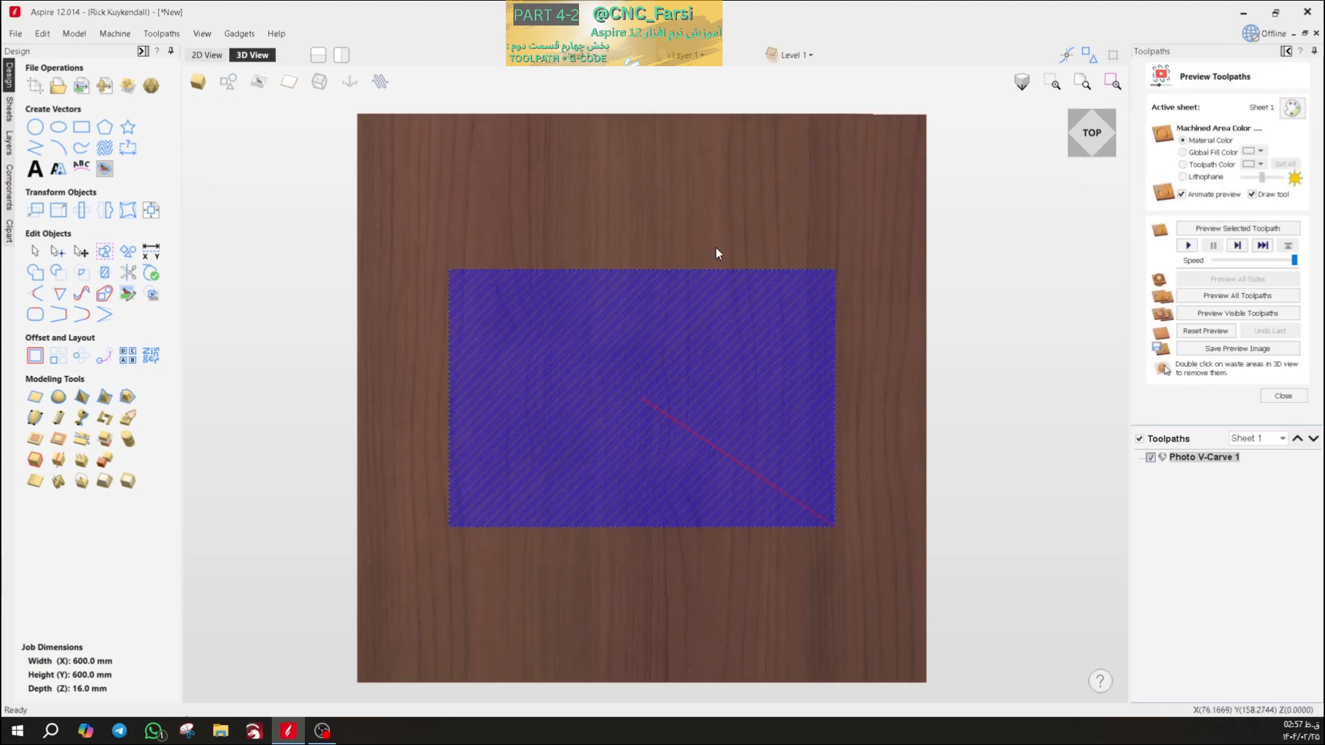
- Preview all toolpaths to simulate the Photo V-Carve of the picture on the wooden block
{"action": "left_click", "coordinate": [1215, 296]}
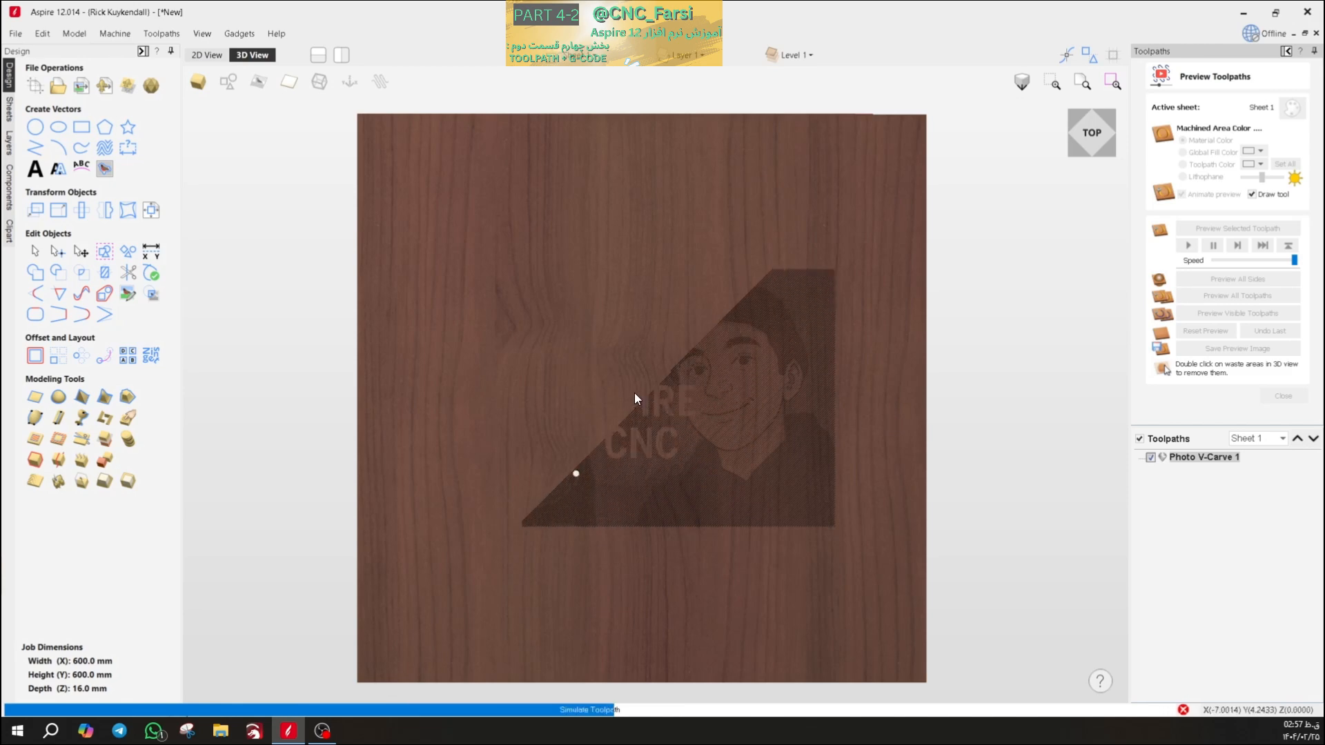
{"action": "scroll", "coordinate": [576, 374], "scroll_direction": "up", "scroll_amount": 1}
{"action": "scroll", "coordinate": [694, 373], "scroll_direction": "up", "scroll_amount": 1}
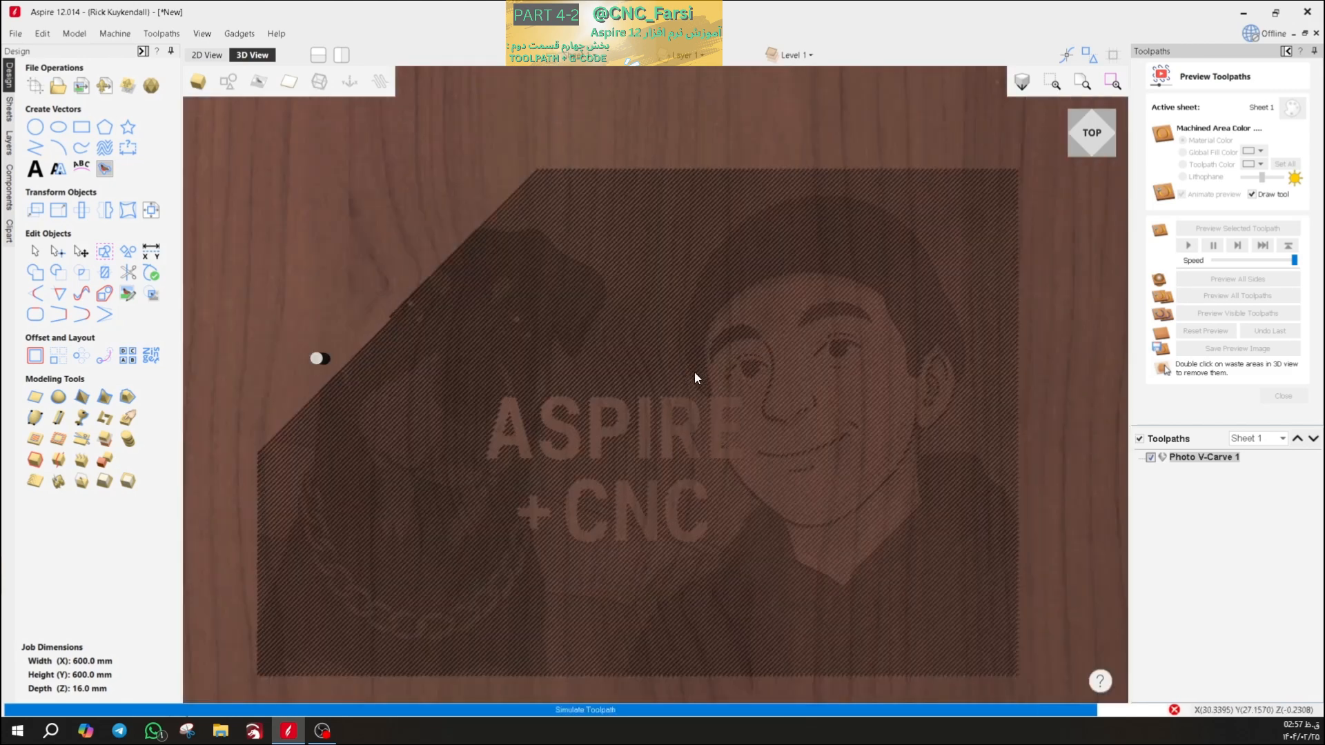
{"action": "scroll", "coordinate": [676, 355], "scroll_direction": "up", "scroll_amount": 1}
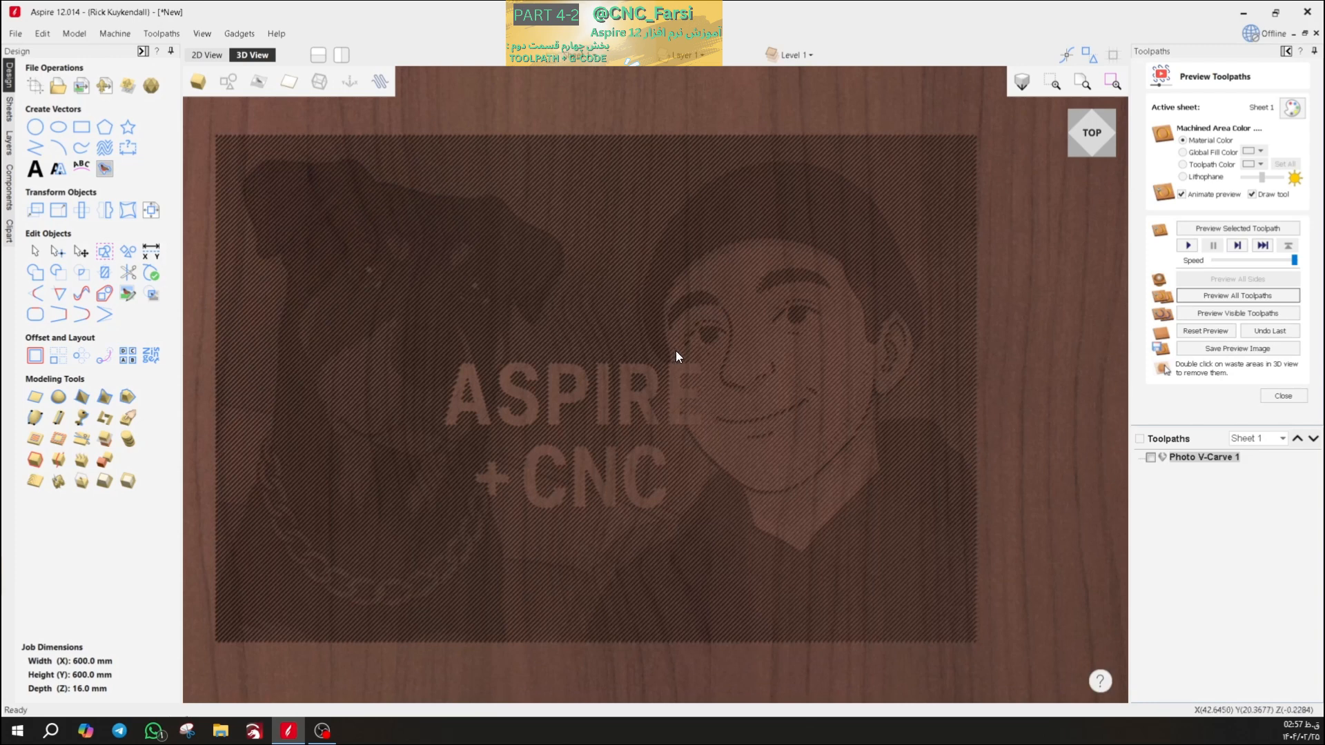
{"action": "scroll", "coordinate": [676, 350], "scroll_direction": "down", "scroll_amount": 2}
{"action": "left_click_drag", "start_coordinate": [698, 443], "coordinate": [682, 329]}
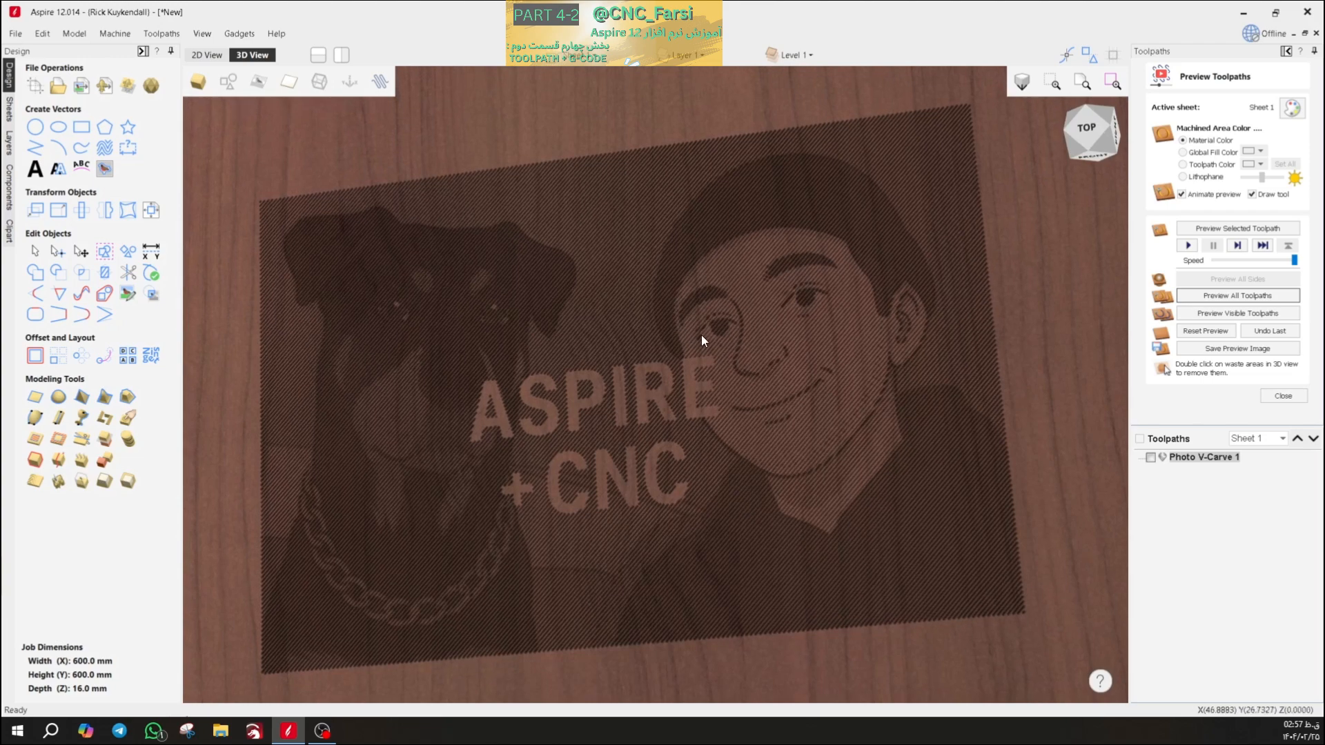
- Examine the simulated picture from an angle and inspect the raster grooves closely near its lower edge
{"action": "scroll", "coordinate": [719, 343], "scroll_direction": "up", "scroll_amount": 1}
{"action": "scroll", "coordinate": [718, 343], "scroll_direction": "down", "scroll_amount": 1}
{"action": "scroll", "coordinate": [686, 380], "scroll_direction": "down", "scroll_amount": 2}
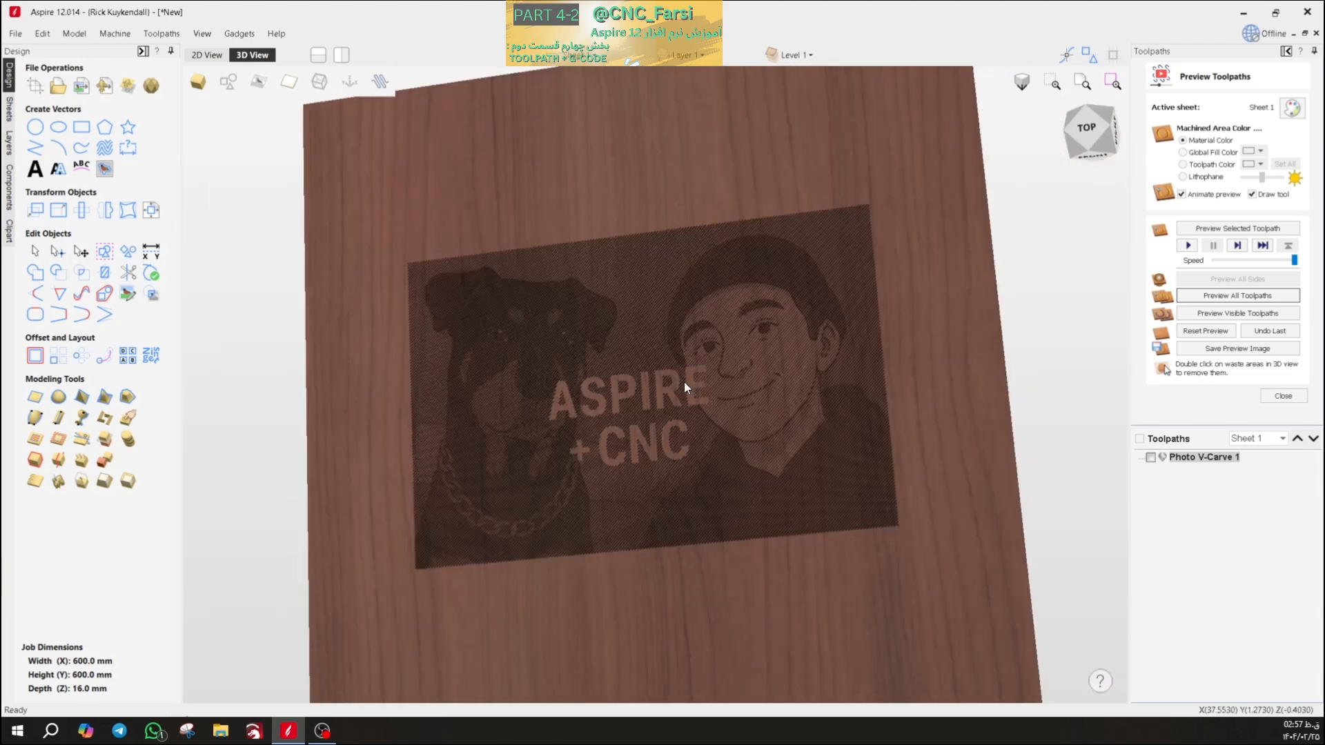
{"action": "scroll", "coordinate": [643, 379], "scroll_direction": "up", "scroll_amount": 3}
{"action": "scroll", "coordinate": [611, 369], "scroll_direction": "down", "scroll_amount": 2}
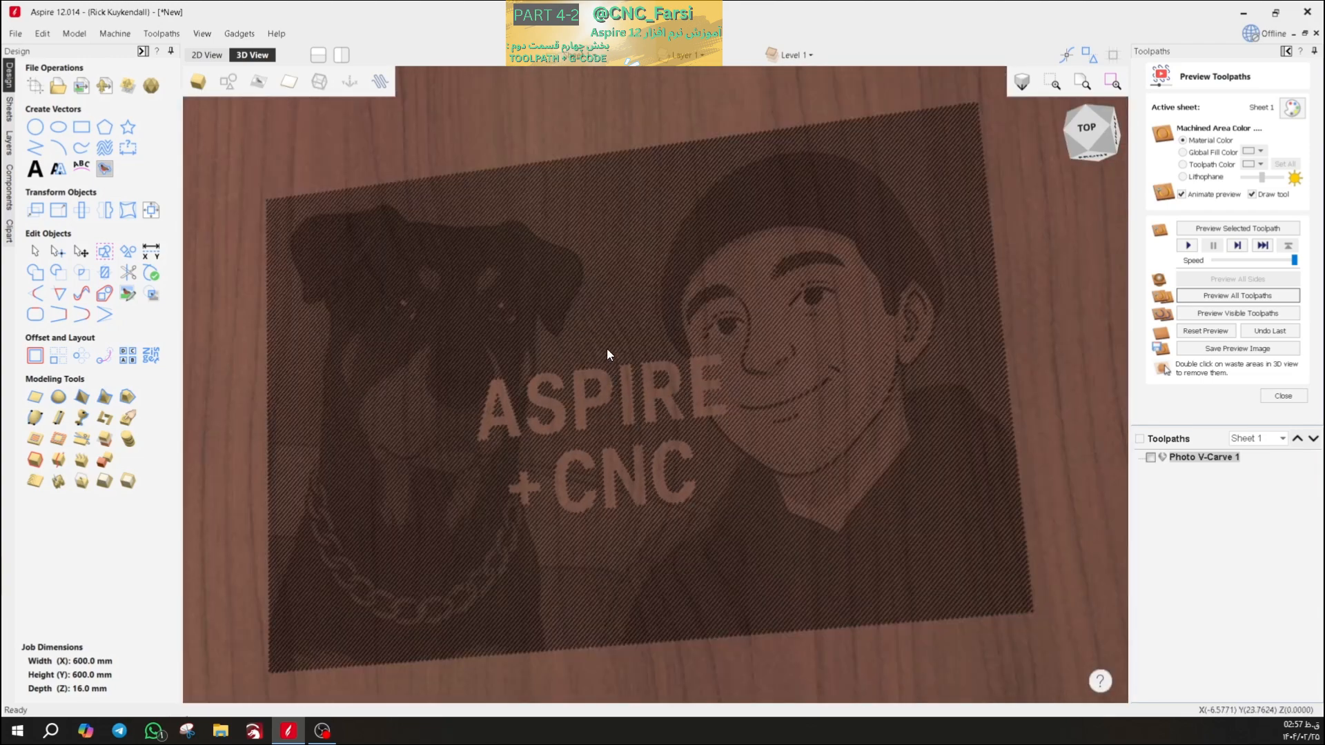
{"action": "scroll", "coordinate": [606, 348], "scroll_direction": "up", "scroll_amount": 2}
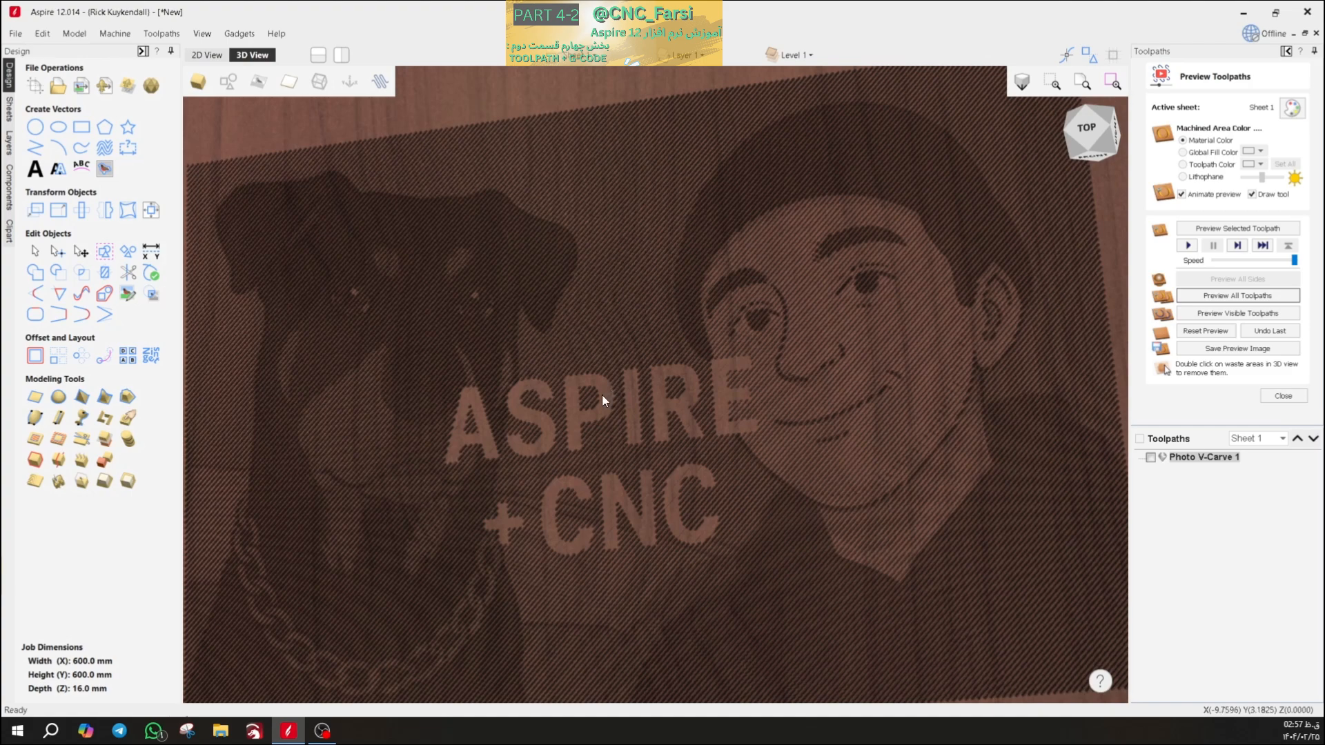
{"action": "scroll", "coordinate": [630, 416], "scroll_direction": "down", "scroll_amount": 2}
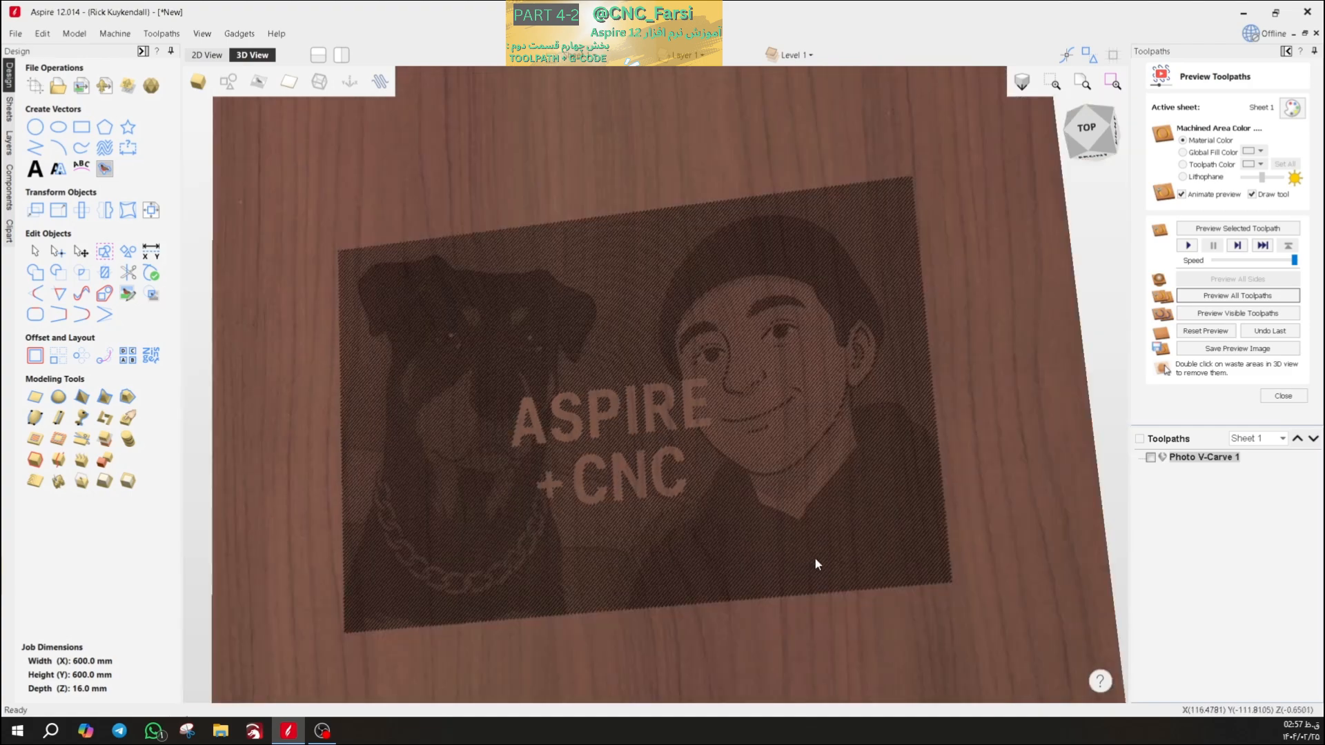
{"action": "scroll", "coordinate": [814, 564], "scroll_direction": "up", "scroll_amount": 10}
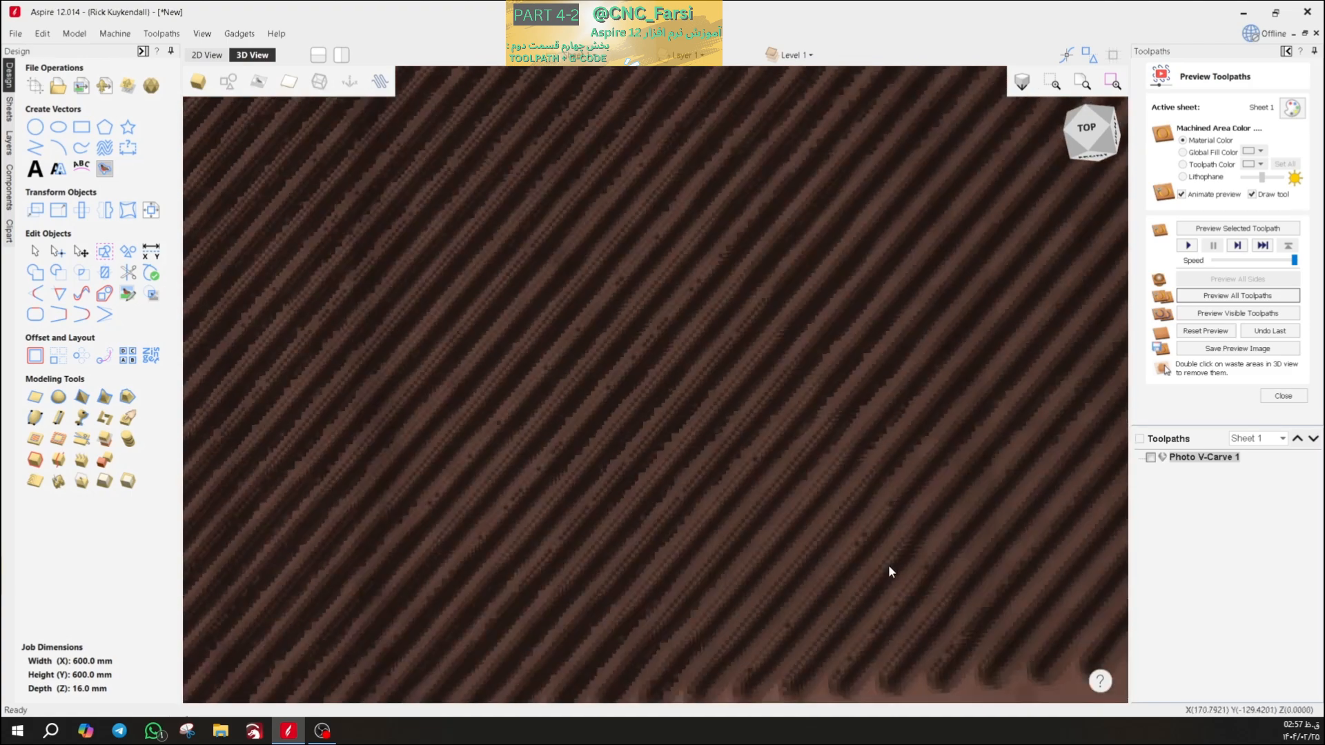
{"action": "scroll", "coordinate": [887, 564], "scroll_direction": "down", "scroll_amount": 6}
{"action": "scroll", "coordinate": [332, 189], "scroll_direction": "down", "scroll_amount": 1}
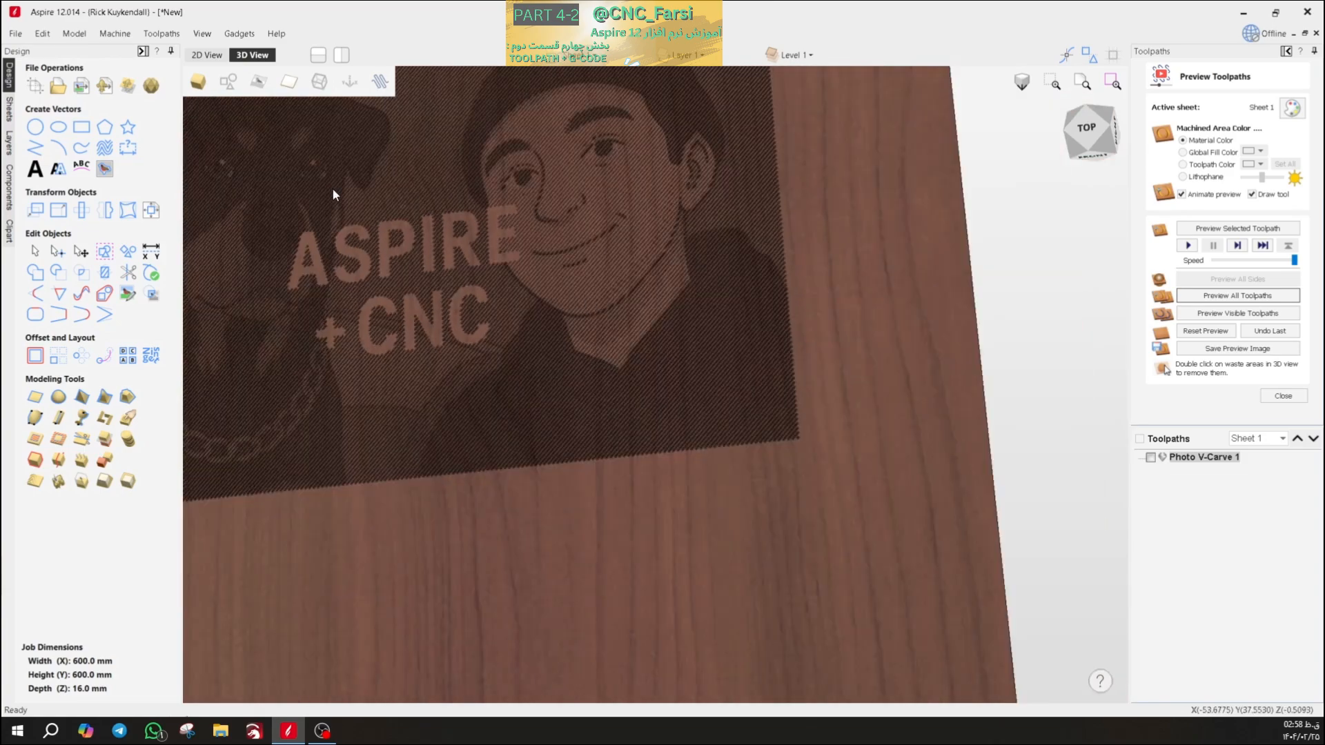
- Inspect the carved ASPIRE + CNC lettering and the man's face up close, and close the toolpath preview
{"action": "left_click_drag", "start_coordinate": [332, 189], "coordinate": [489, 274]}
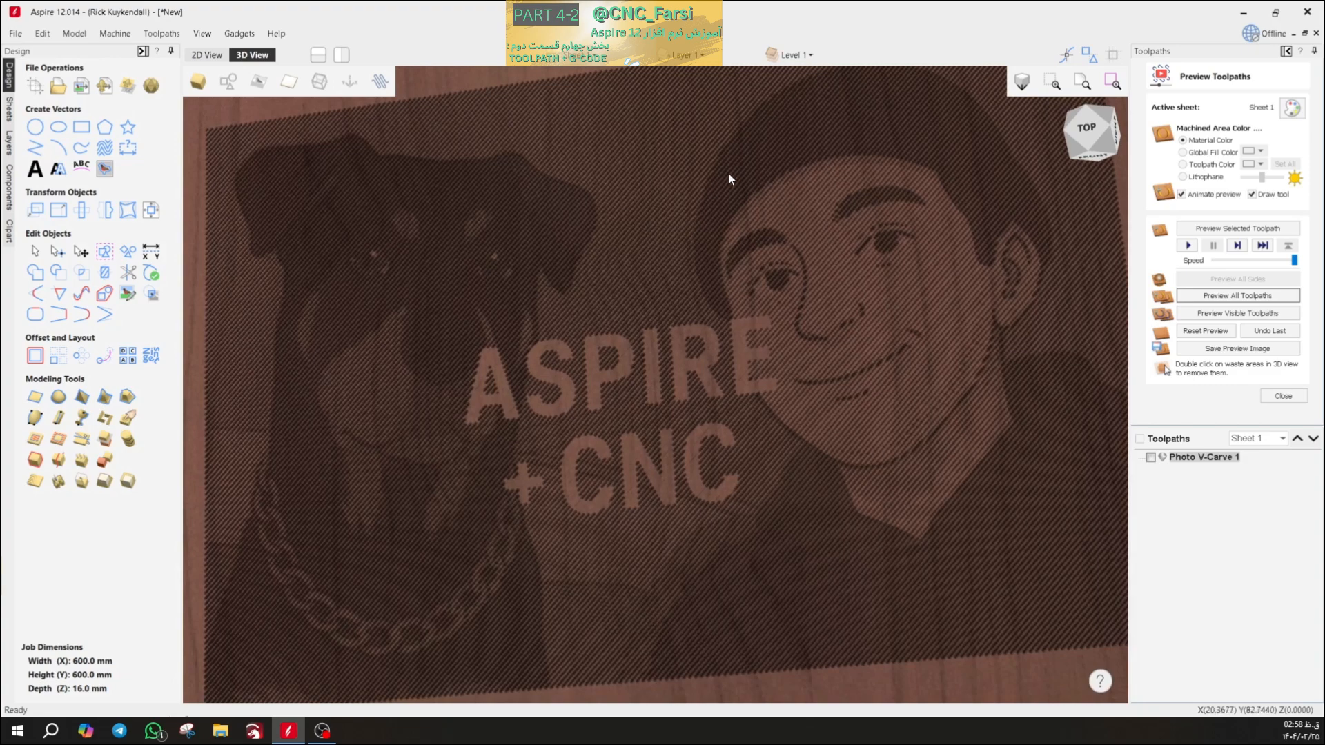
{"action": "scroll", "coordinate": [664, 290], "scroll_direction": "down", "scroll_amount": 2}
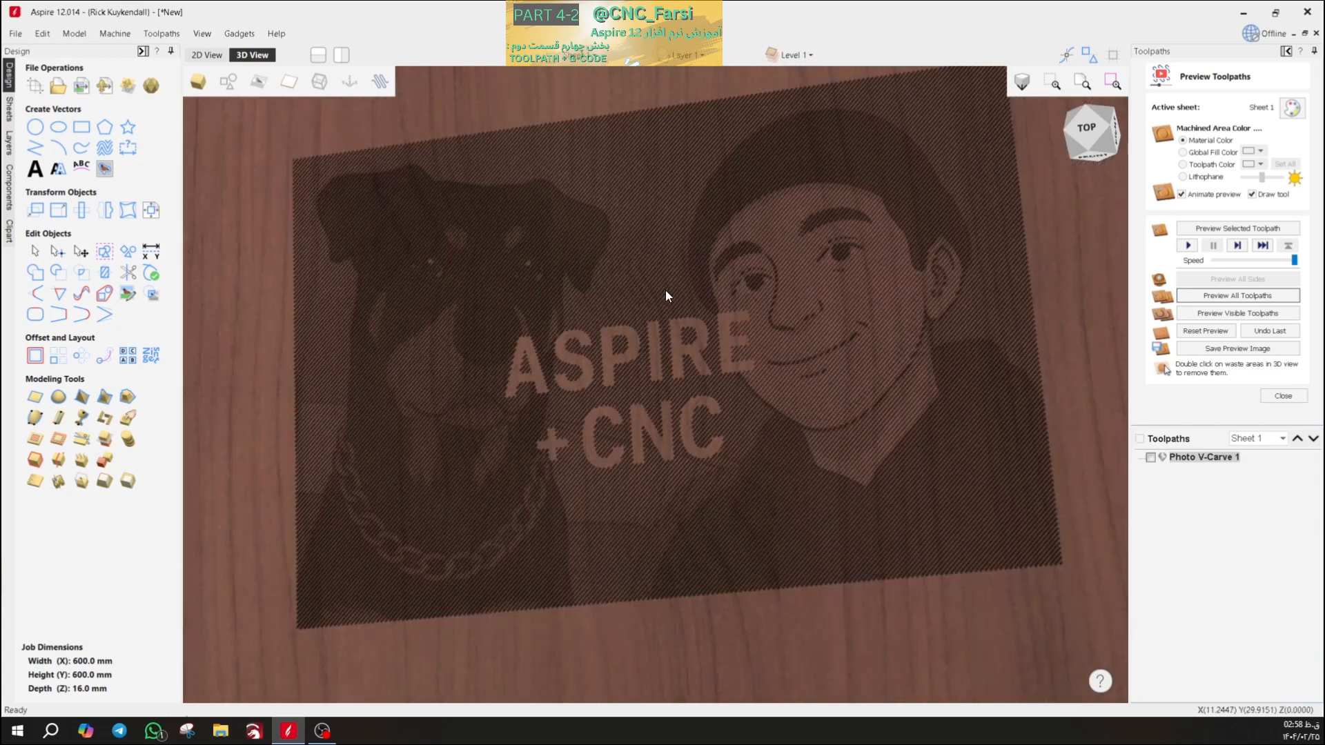
{"action": "scroll", "coordinate": [760, 325], "scroll_direction": "up", "scroll_amount": 4}
{"action": "scroll", "coordinate": [672, 308], "scroll_direction": "down", "scroll_amount": 1}
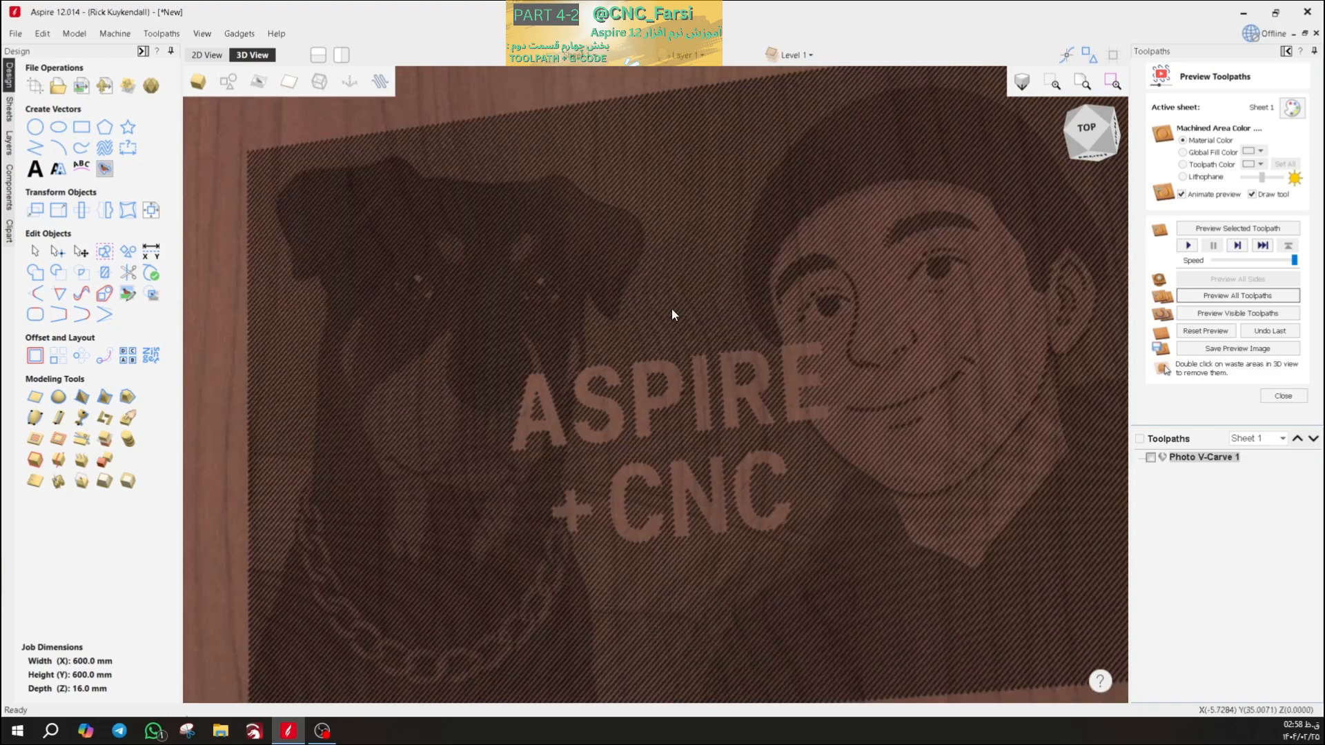
{"action": "middle_click_drag", "start_coordinate": [664, 345], "coordinate": [584, 326]}
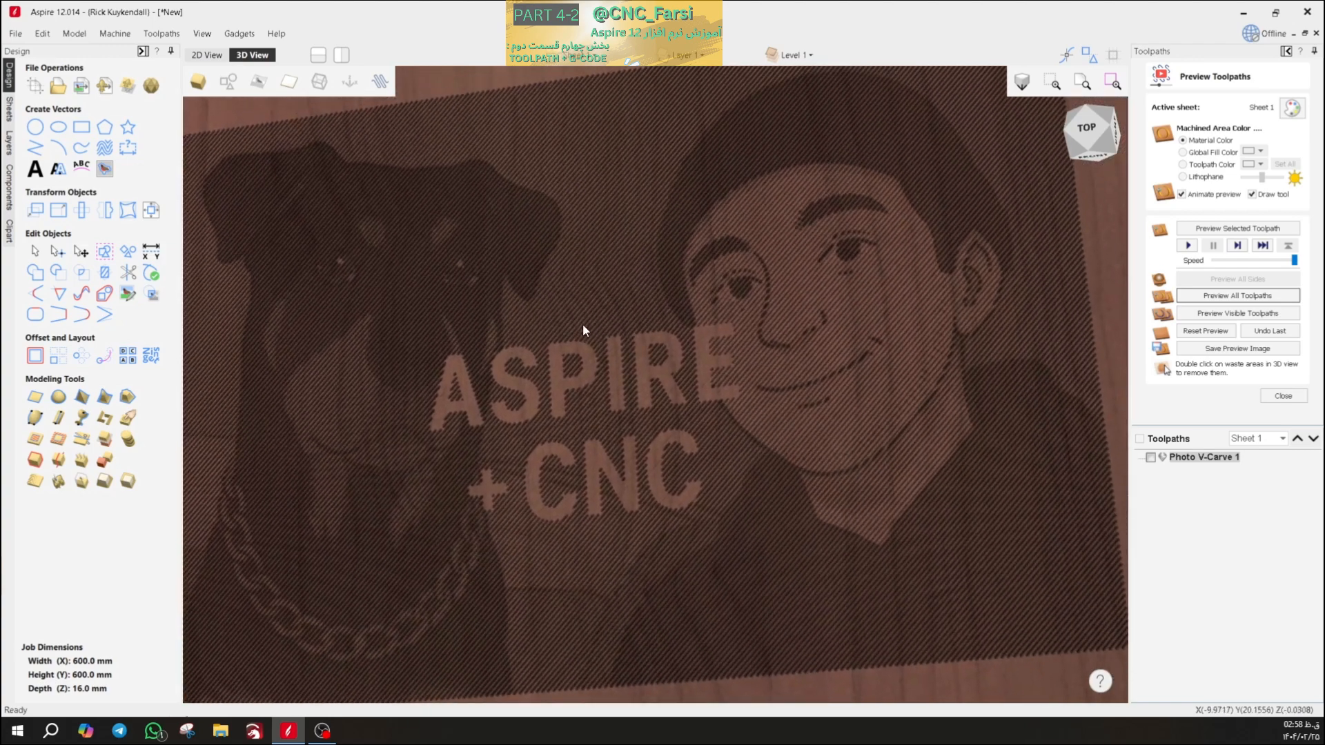
{"action": "scroll", "coordinate": [520, 391], "scroll_direction": "up", "scroll_amount": 3}
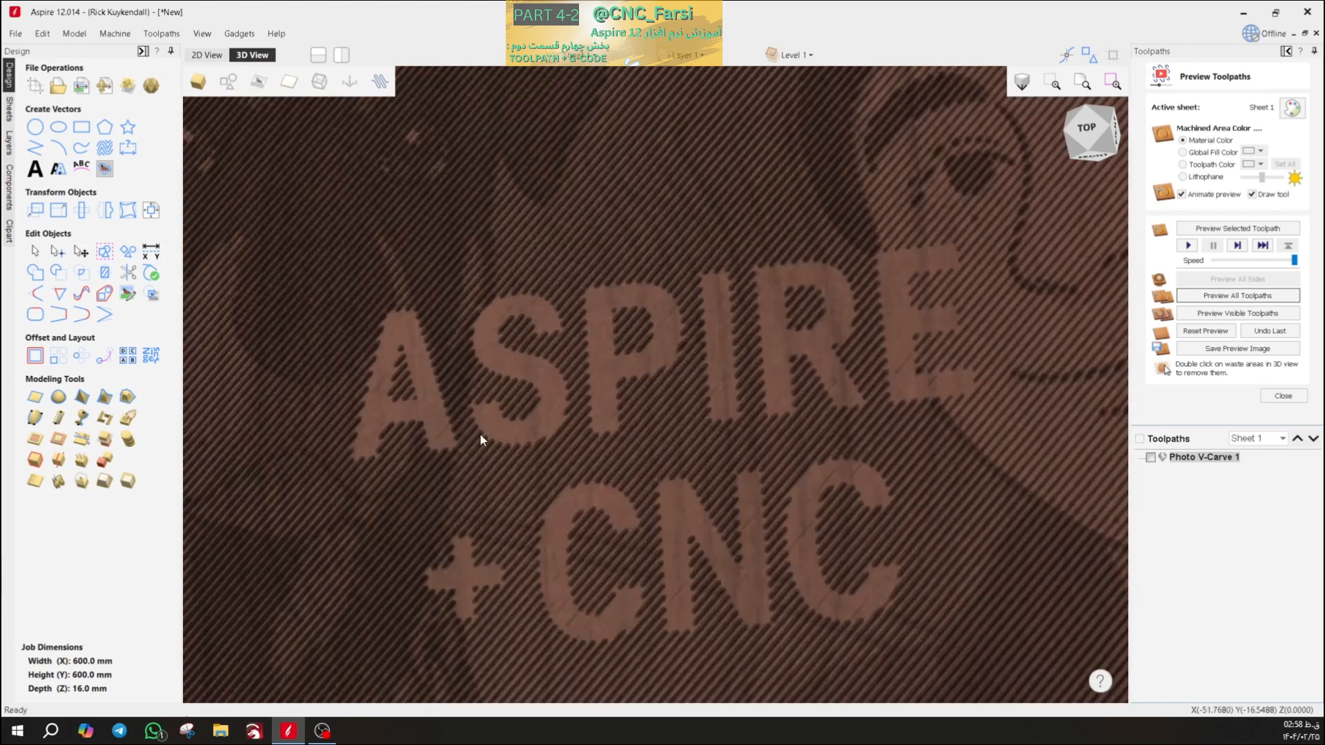
{"action": "left_click", "coordinate": [207, 55]}
{"action": "left_click", "coordinate": [241, 56]}
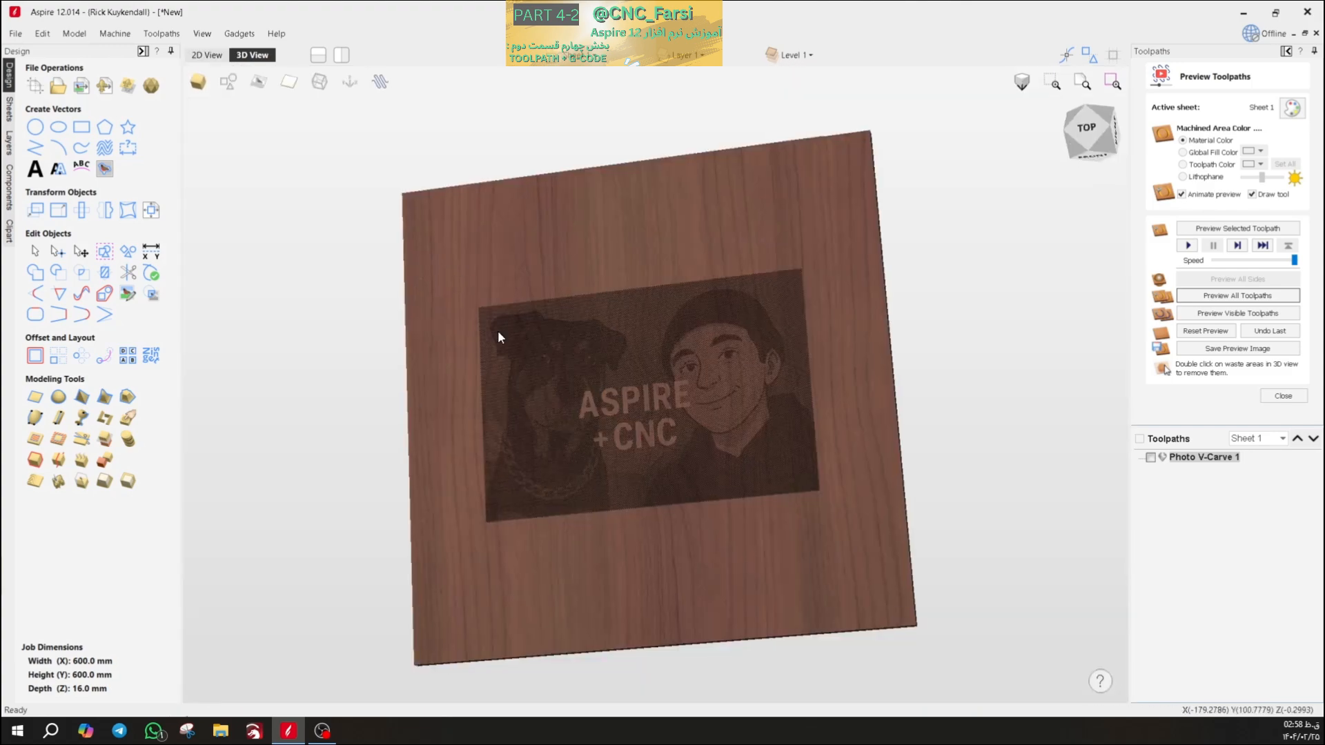
{"action": "scroll", "coordinate": [664, 424], "scroll_direction": "up", "scroll_amount": 5}
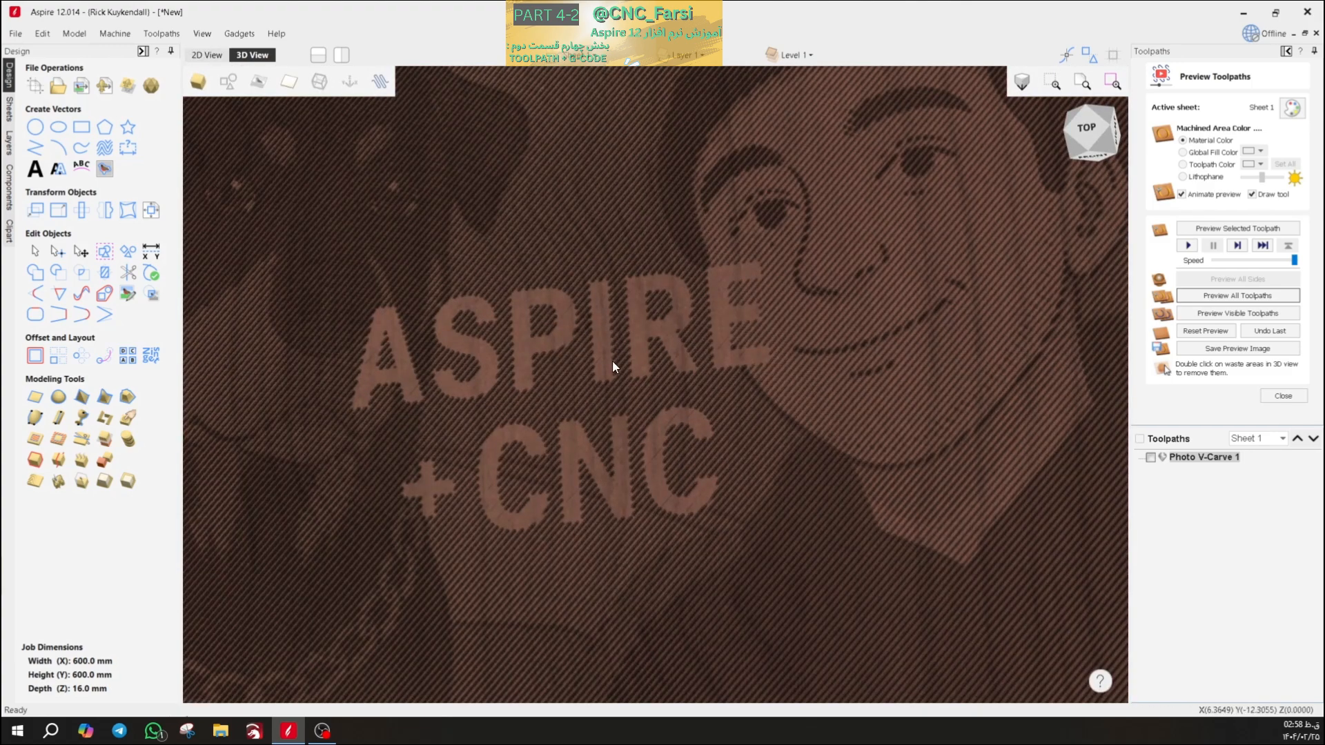
{"action": "scroll", "coordinate": [612, 368], "scroll_direction": "down", "scroll_amount": 6}
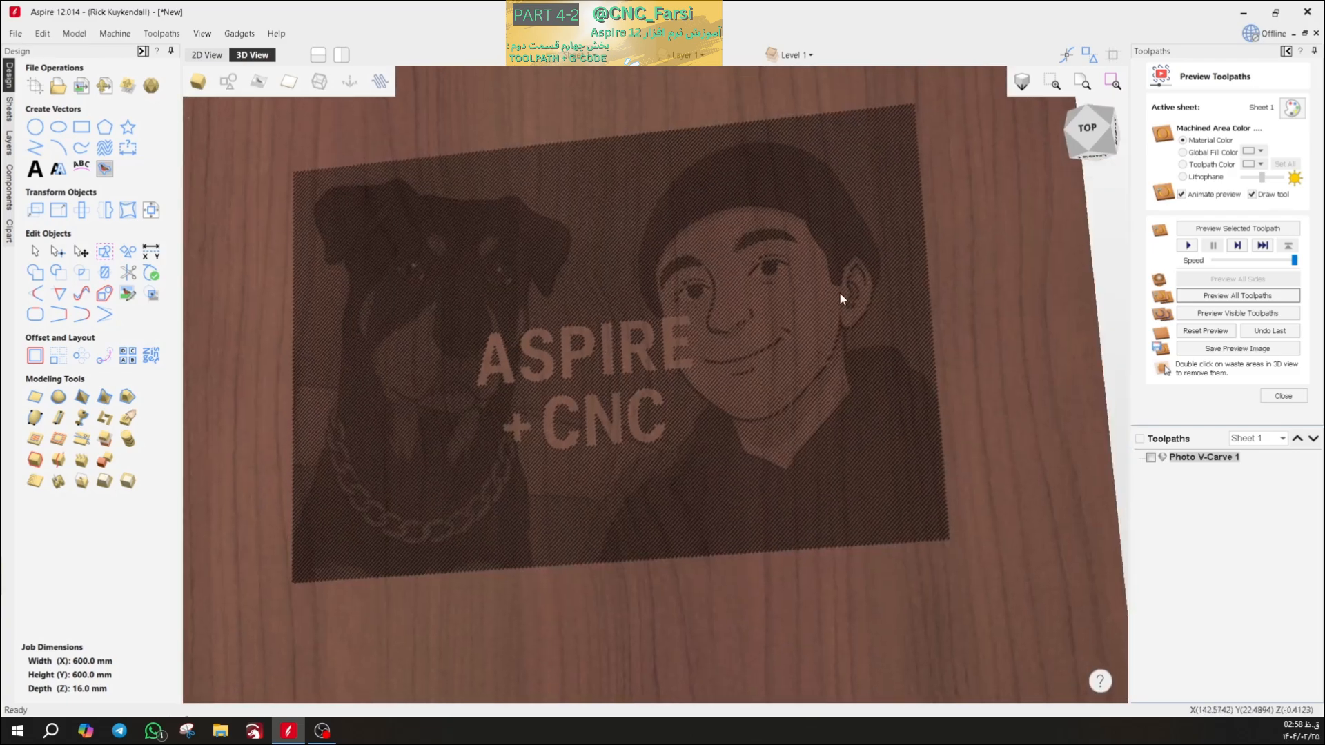
{"action": "scroll", "coordinate": [773, 214], "scroll_direction": "up", "scroll_amount": 6}
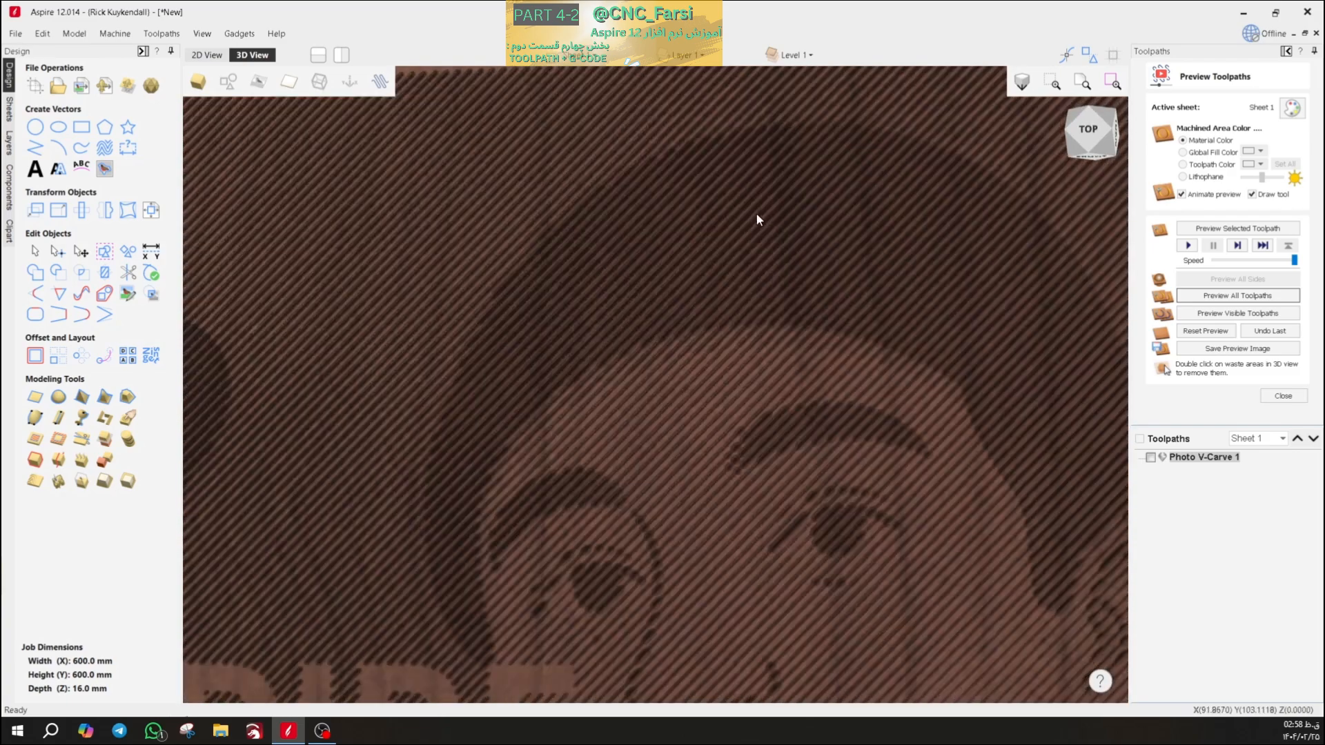
{"action": "scroll", "coordinate": [771, 248], "scroll_direction": "down", "scroll_amount": 5}
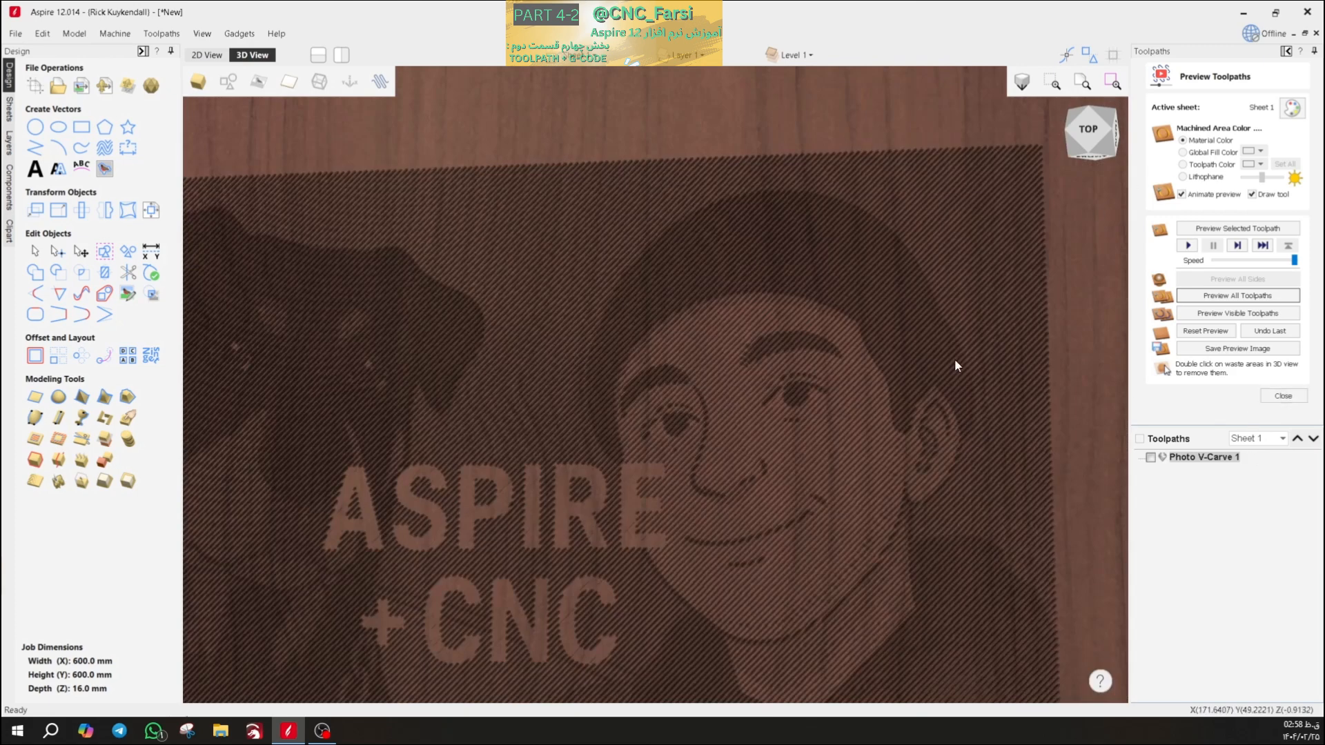
{"action": "scroll", "coordinate": [908, 302], "scroll_direction": "down", "scroll_amount": 2}
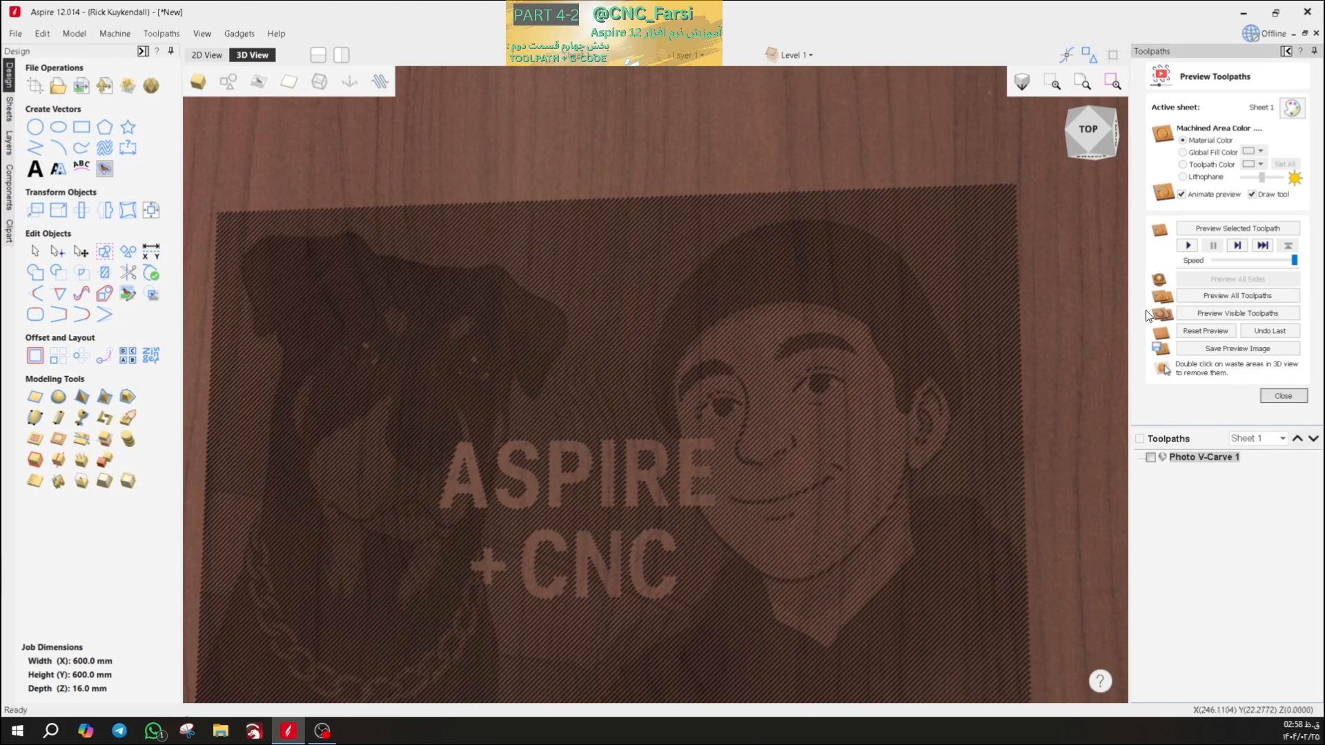
{"action": "left_click", "coordinate": [1283, 396]}
- Bring up the Photo V-Carve settings, review the simulated carving alongside them, and close the settings without calculating
{"action": "left_click", "coordinate": [1183, 173]}
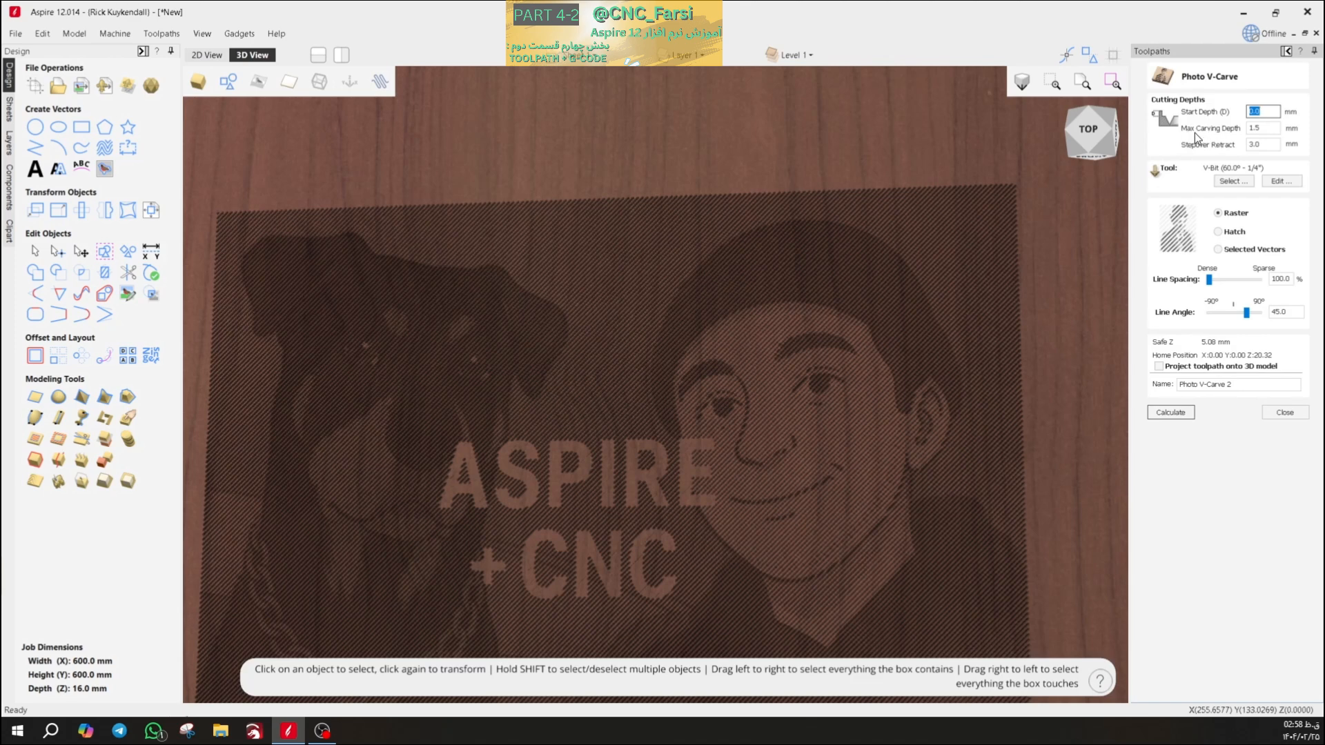
{"action": "scroll", "coordinate": [710, 418], "scroll_direction": "down", "scroll_amount": 4}
{"action": "scroll", "coordinate": [654, 438], "scroll_direction": "up", "scroll_amount": 4}
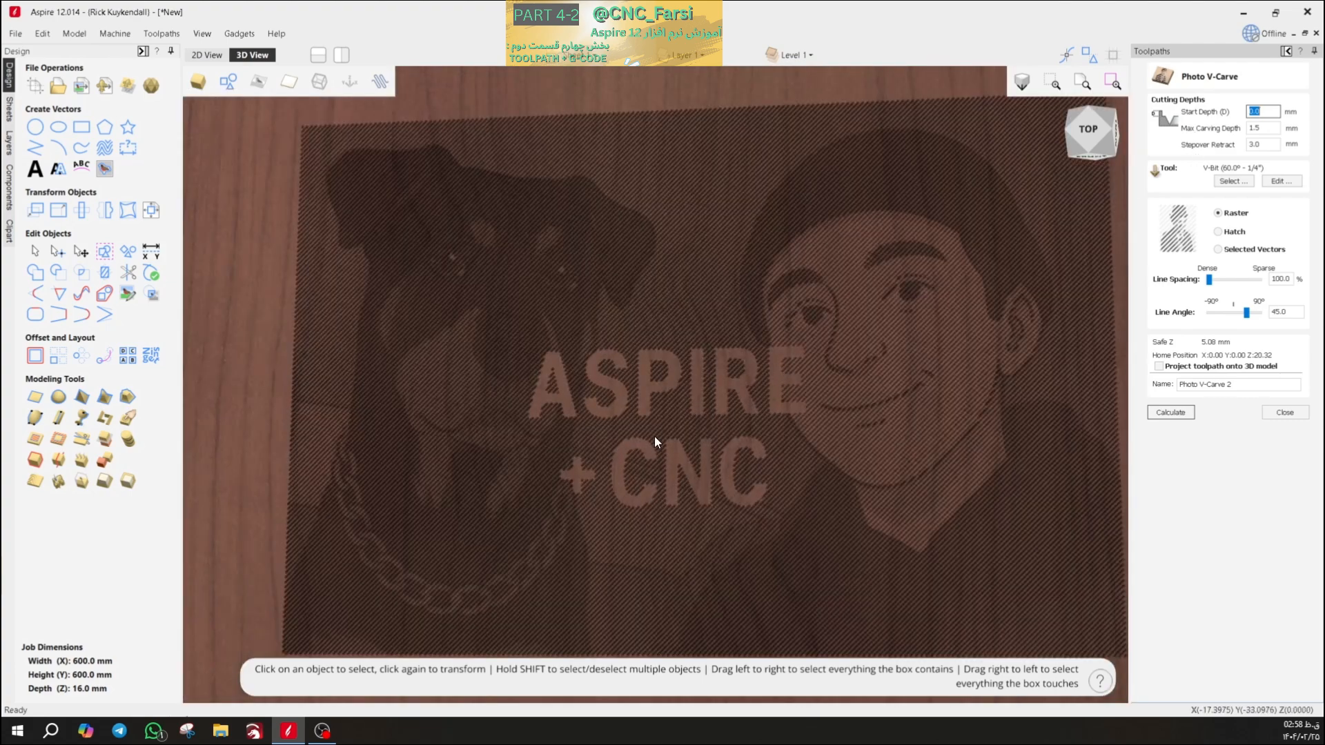
{"action": "scroll", "coordinate": [634, 503], "scroll_direction": "up", "scroll_amount": 3}
{"action": "scroll", "coordinate": [633, 483], "scroll_direction": "down", "scroll_amount": 3}
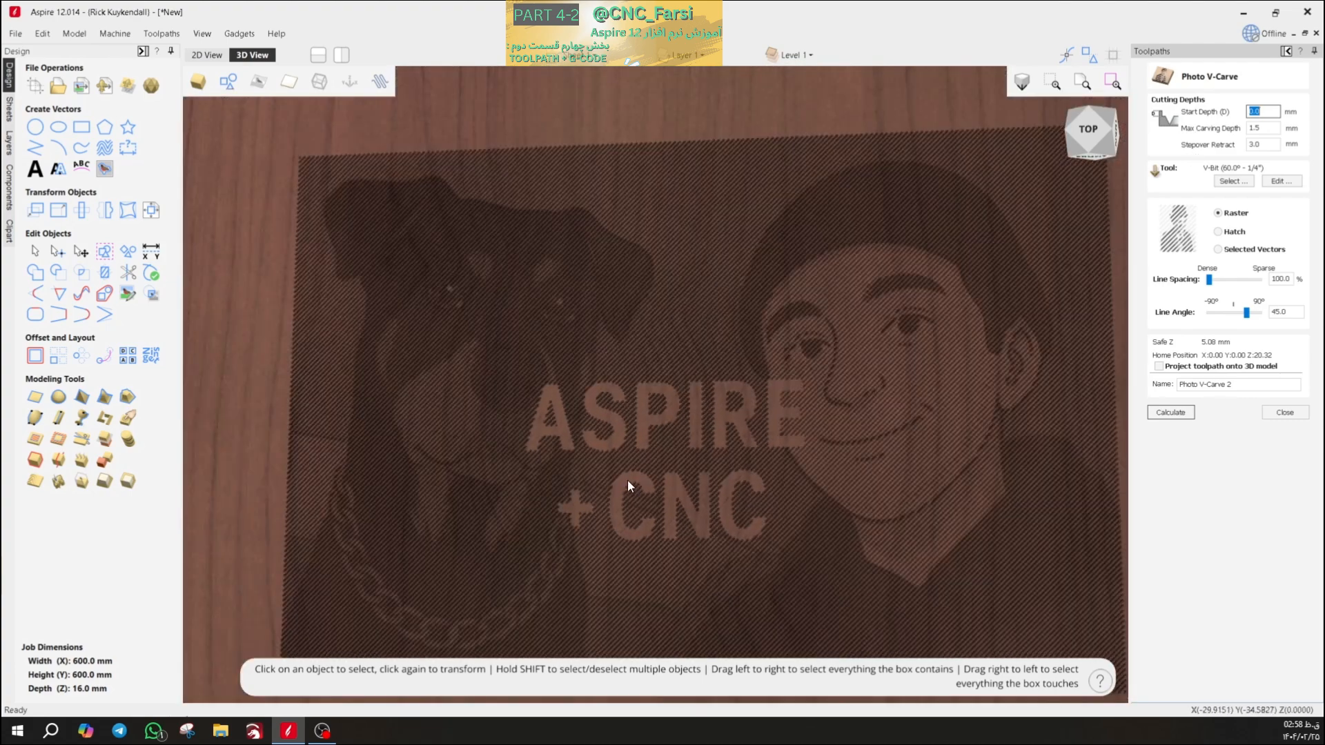
{"action": "scroll", "coordinate": [689, 405], "scroll_direction": "down", "scroll_amount": 2}
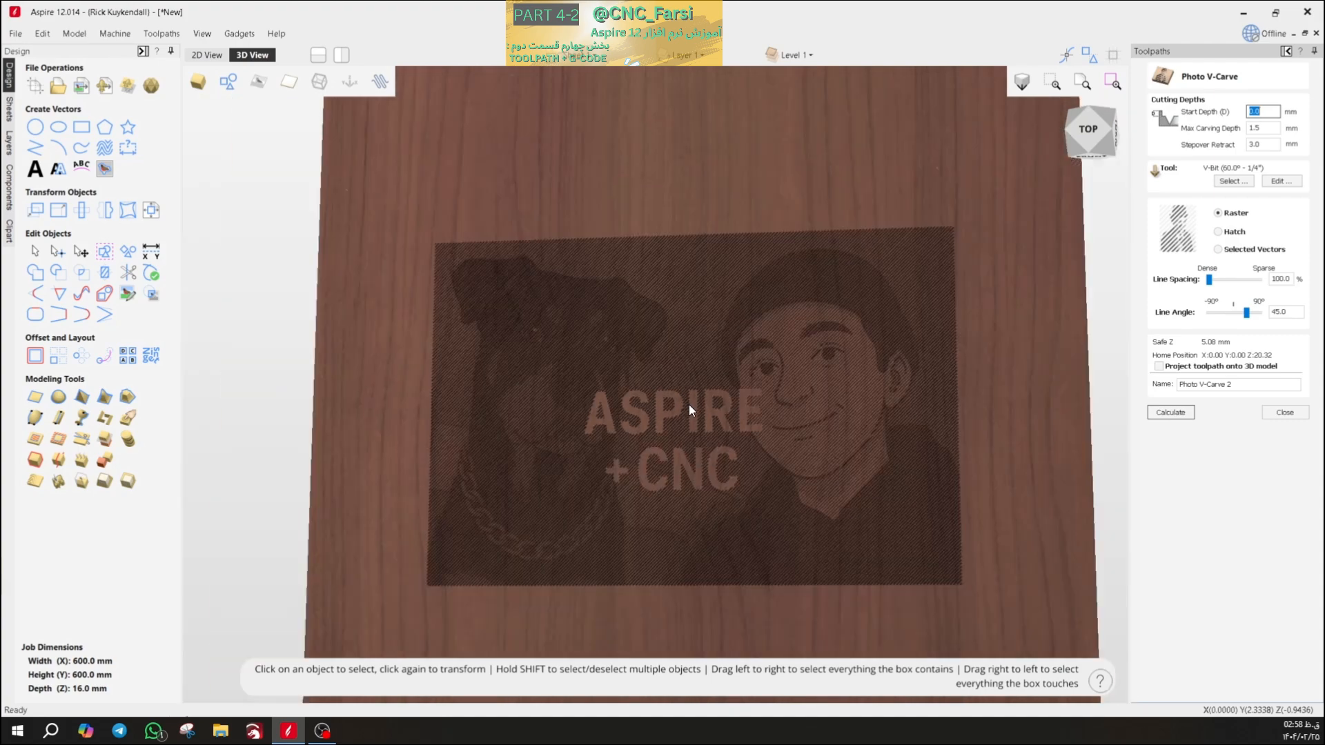
{"action": "scroll", "coordinate": [683, 435], "scroll_direction": "up", "scroll_amount": 3}
{"action": "scroll", "coordinate": [682, 441], "scroll_direction": "down", "scroll_amount": 3}
{"action": "scroll", "coordinate": [686, 439], "scroll_direction": "up", "scroll_amount": 3}
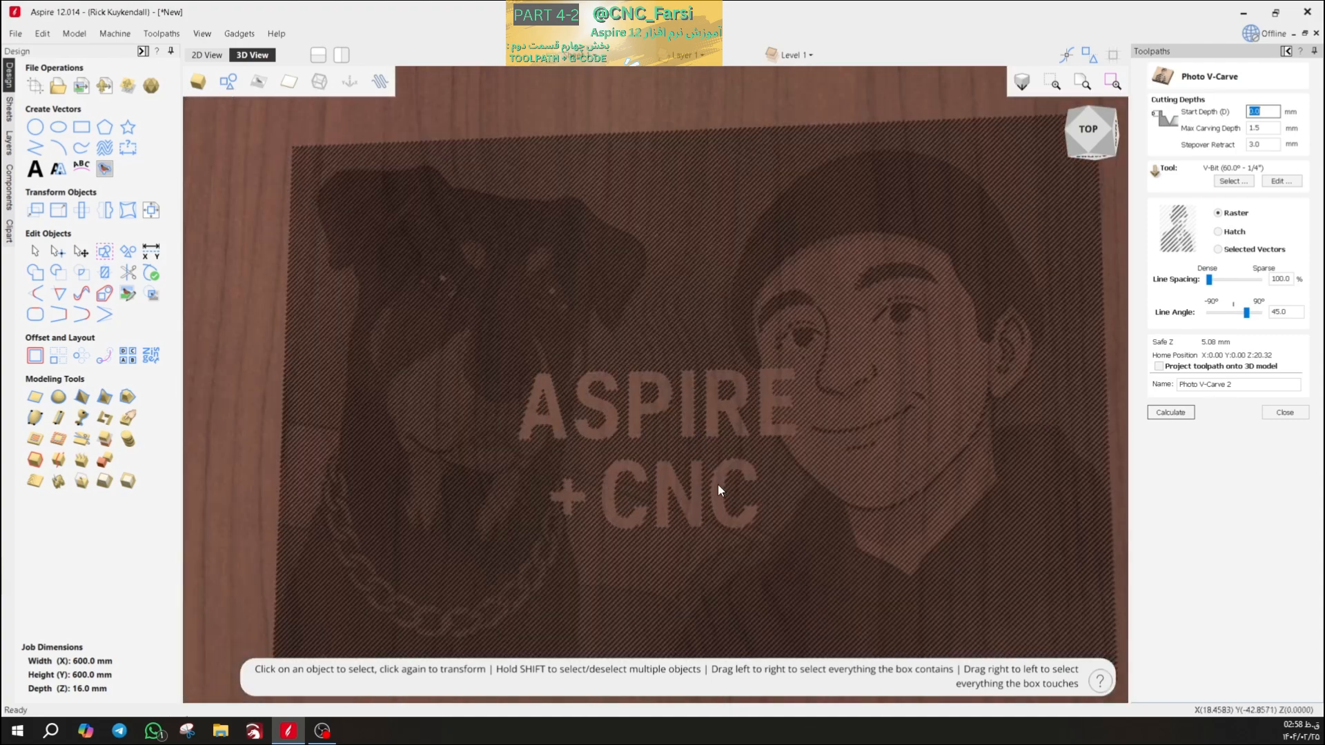
{"action": "left_click_drag", "start_coordinate": [717, 489], "coordinate": [638, 394]}
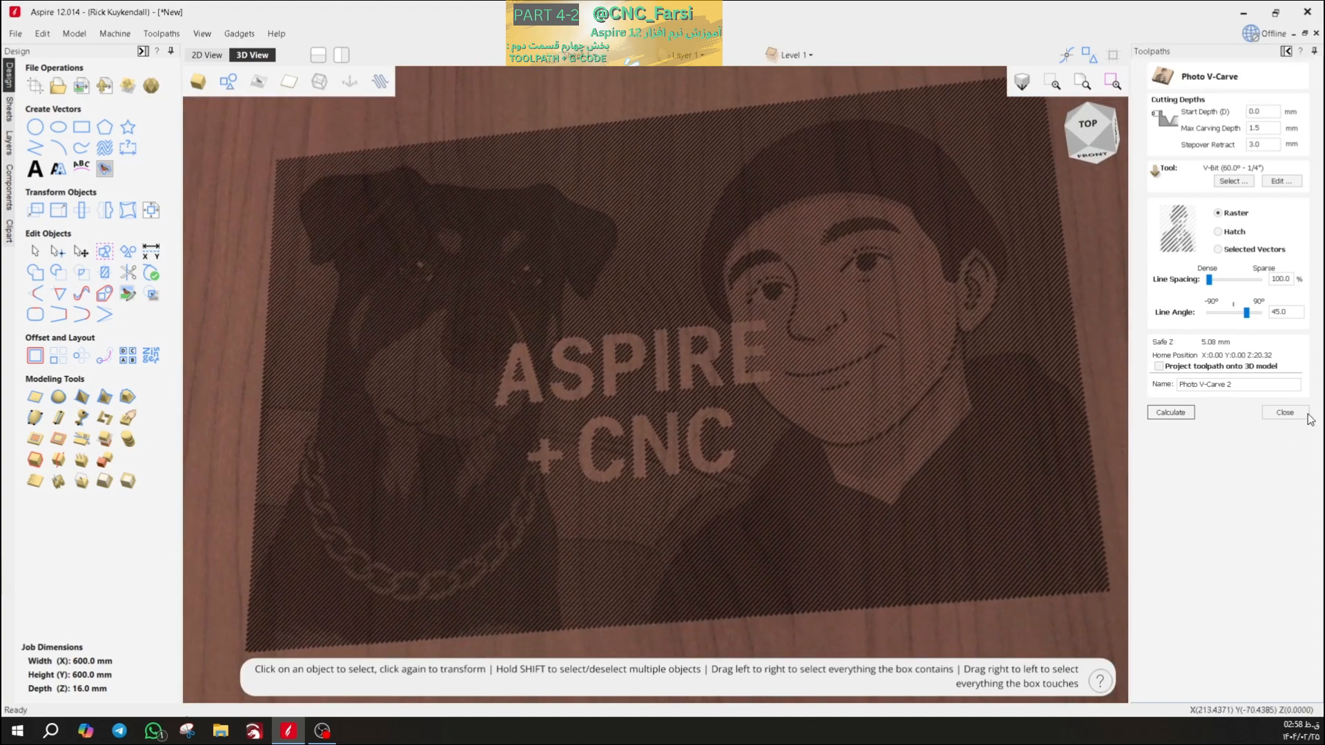
{"action": "left_click", "coordinate": [1283, 413]}
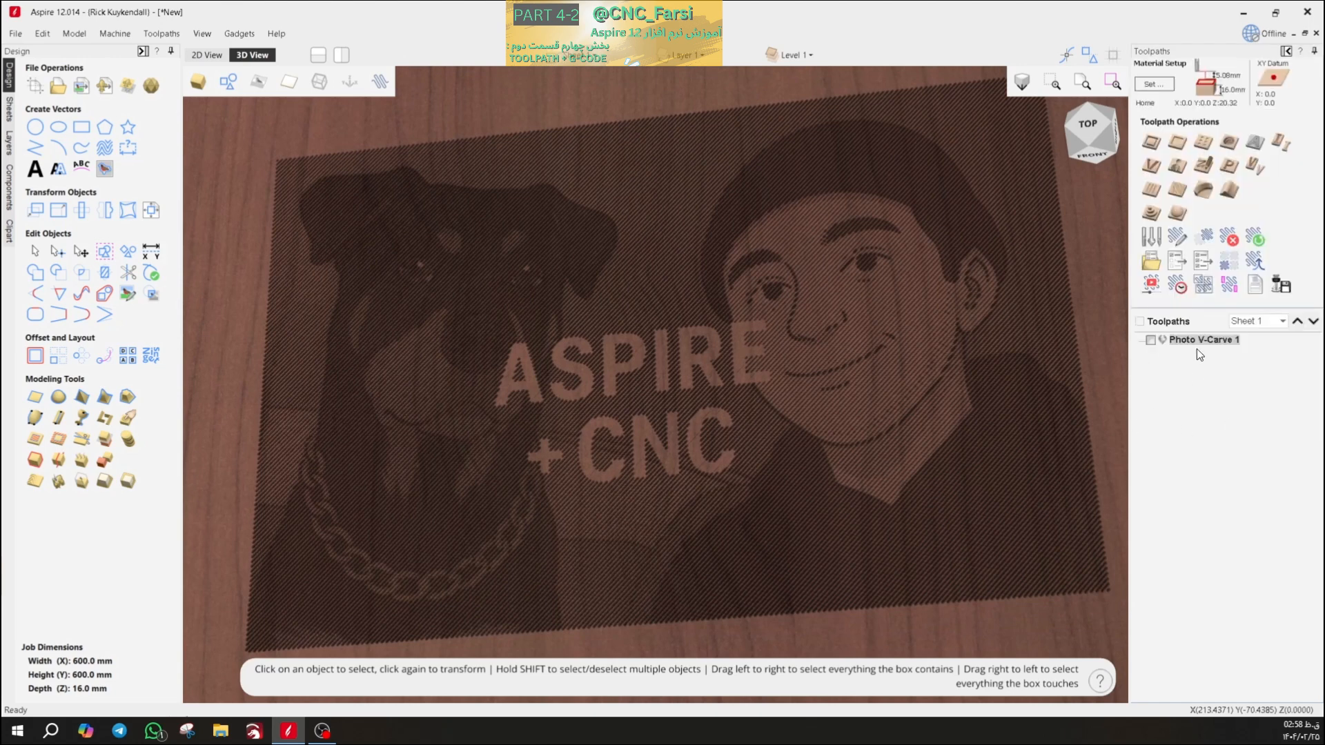